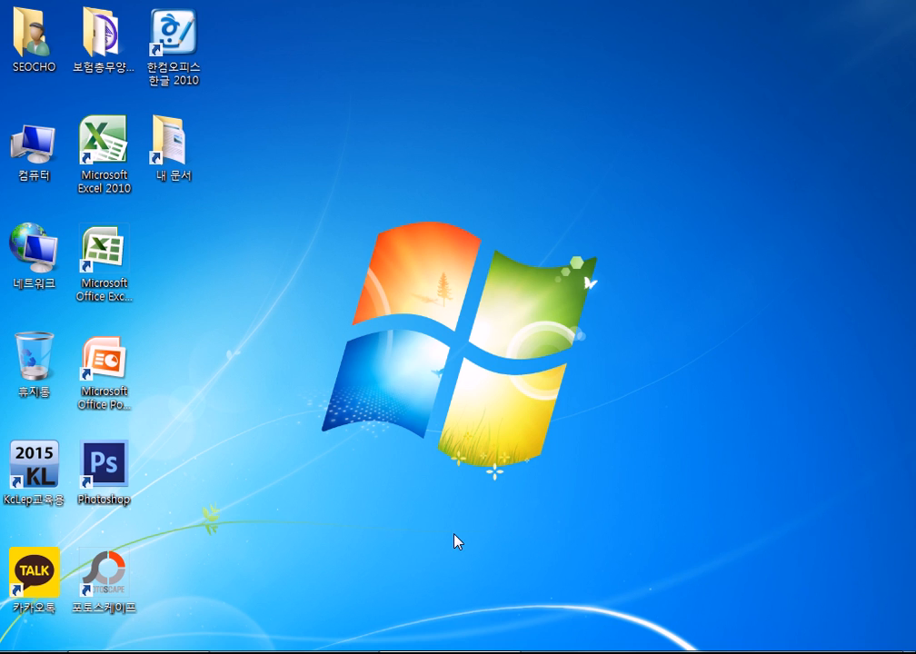
Select the Hangul 2010 and Excel 2007 desktop shortcuts in turn, ending on Hangul 2010.
left_click(186, 53)
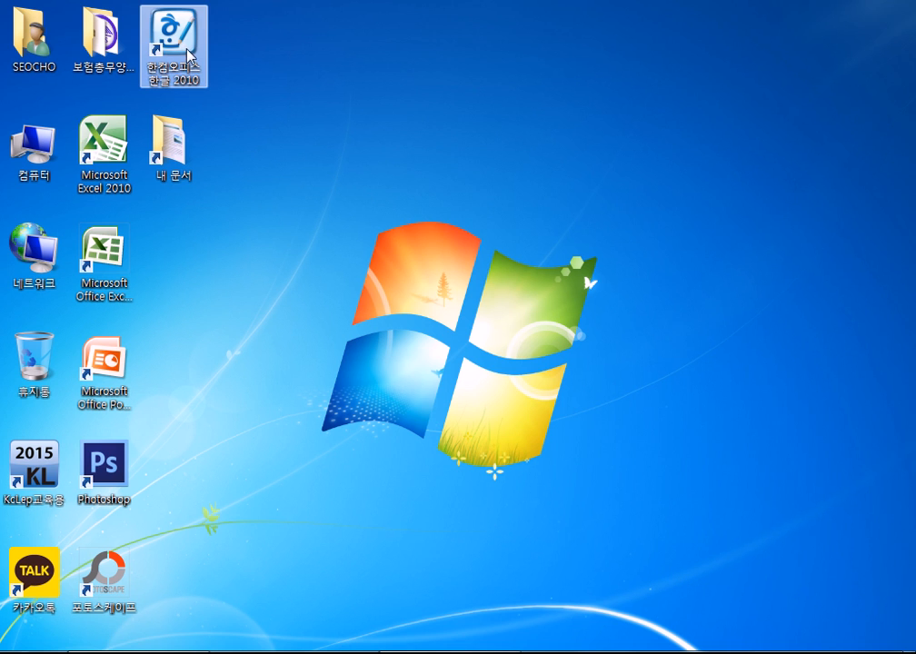
left_click(289, 240)
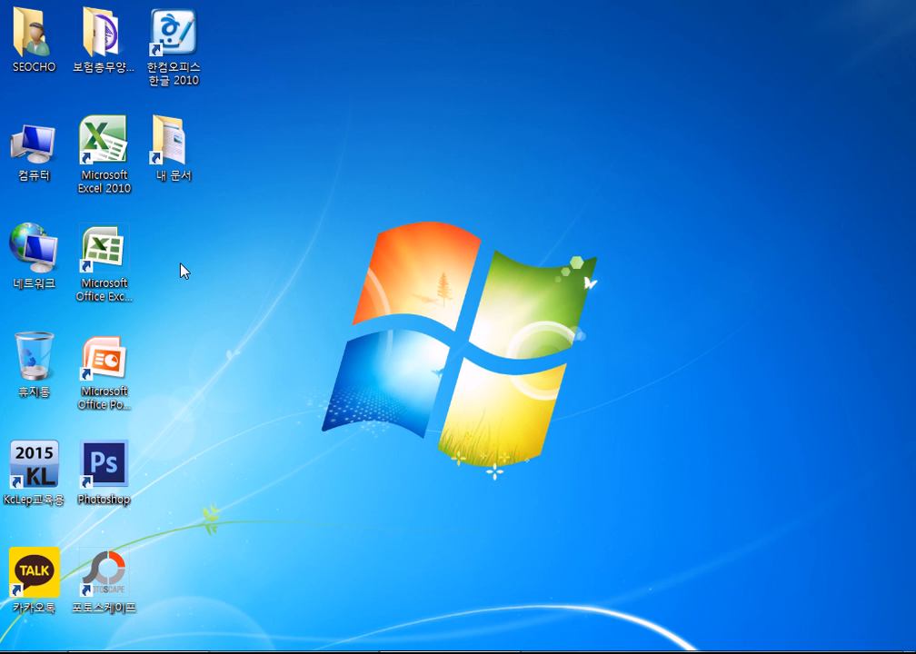
left_click(103, 259)
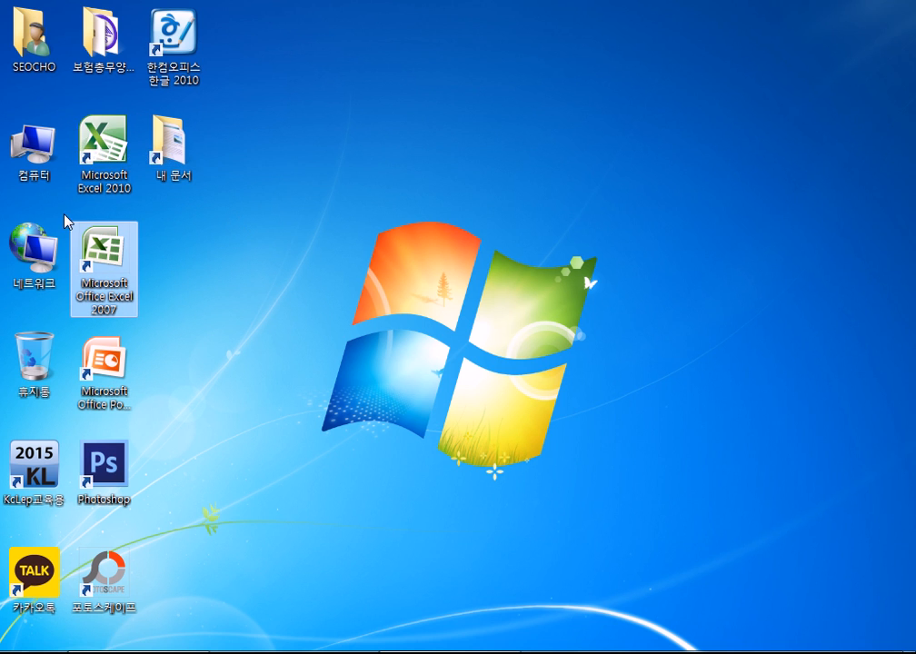
left_click(185, 54)
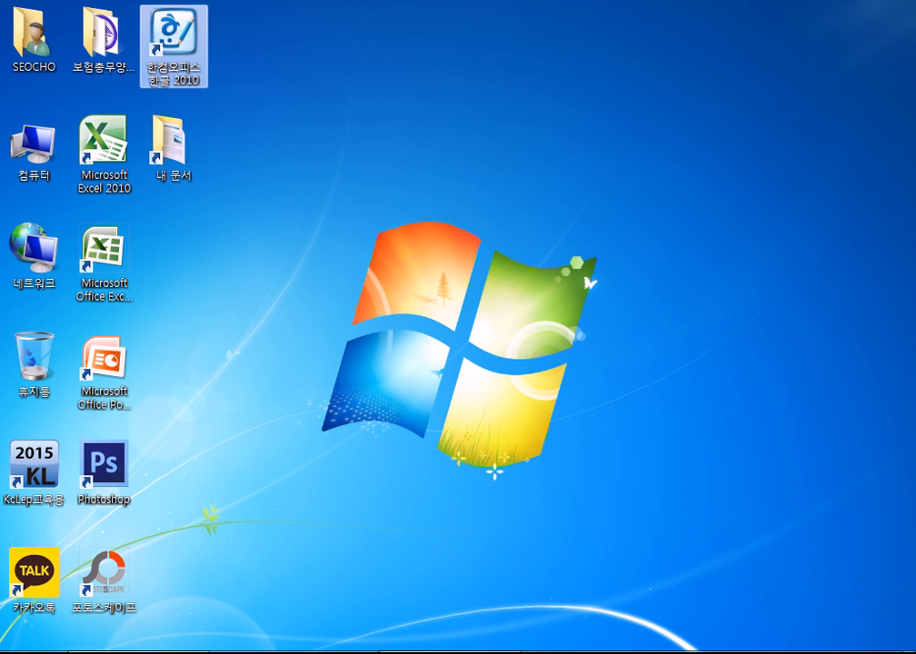
In the Start menu's All Programs list, expand 한글과컴퓨터 > 한컴오피스 2010 SE+.
left_click(15, 647)
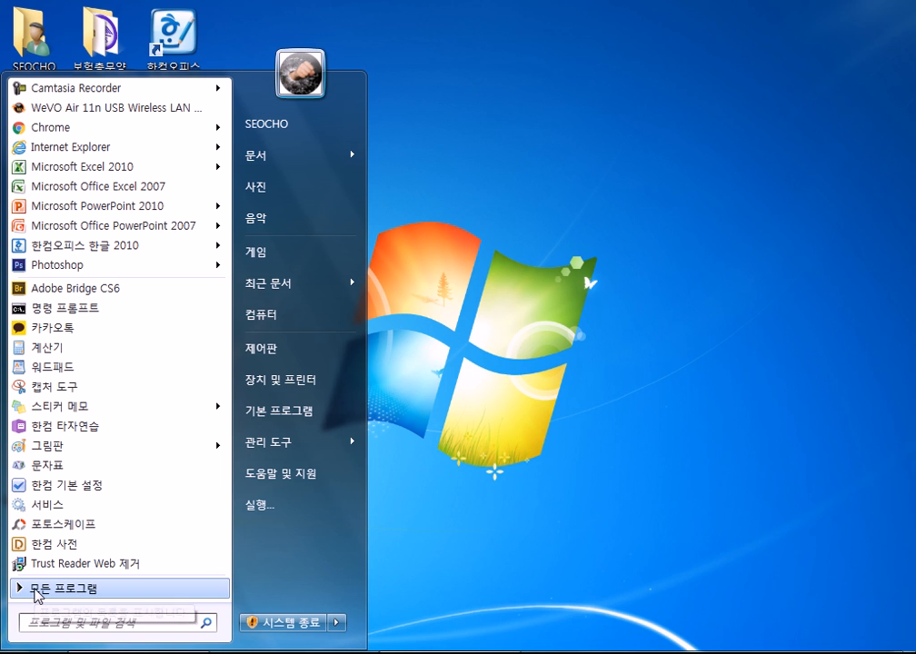
left_click(40, 590)
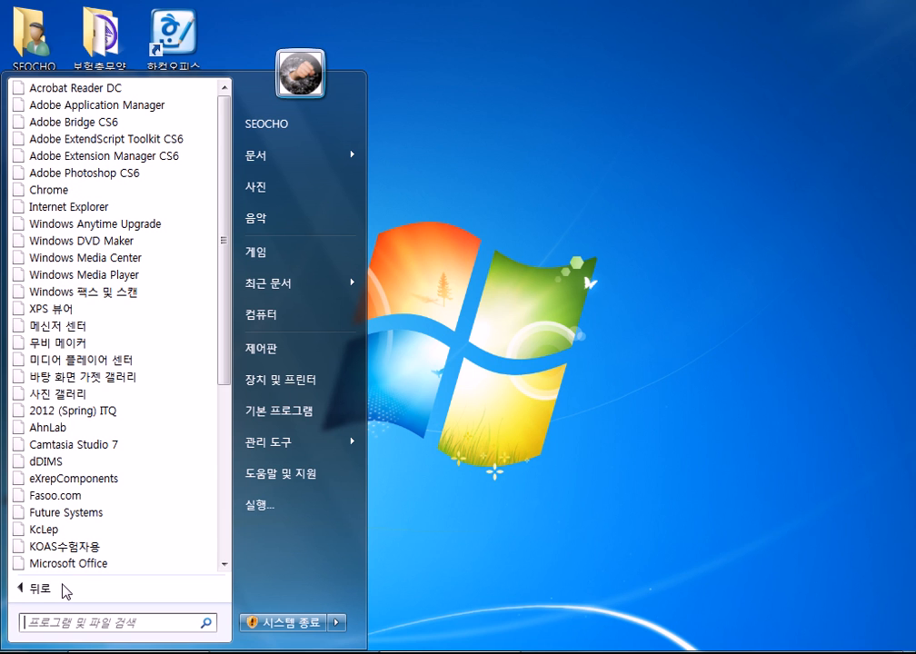
scroll(141, 458, "down", 6)
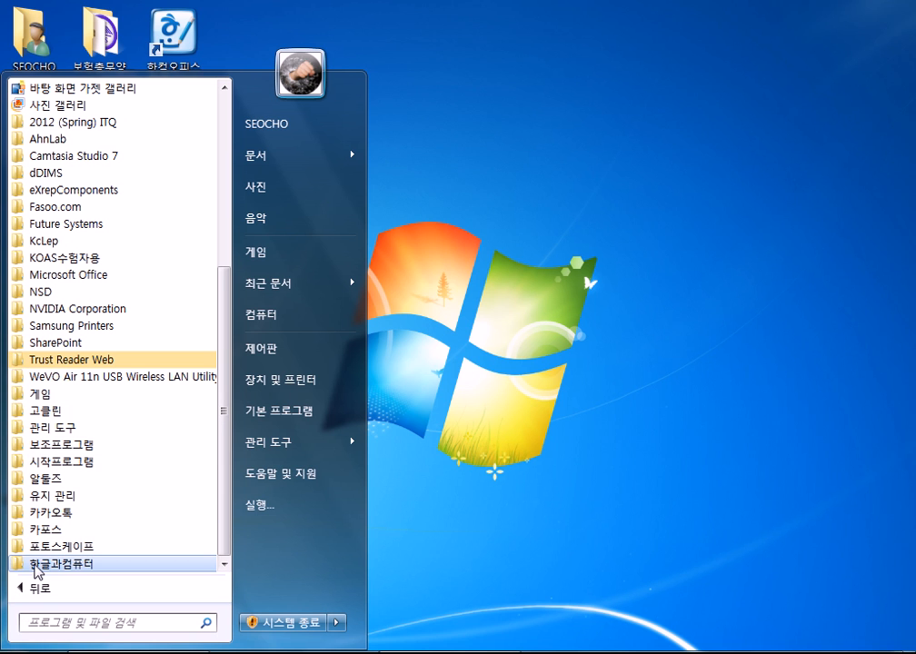
left_click(36, 568)
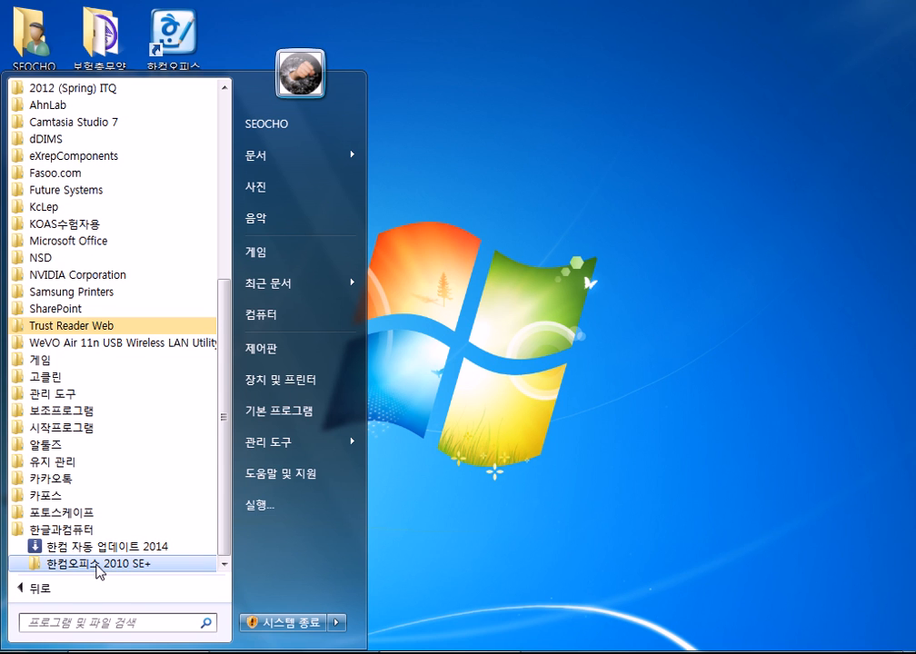
left_click(97, 567)
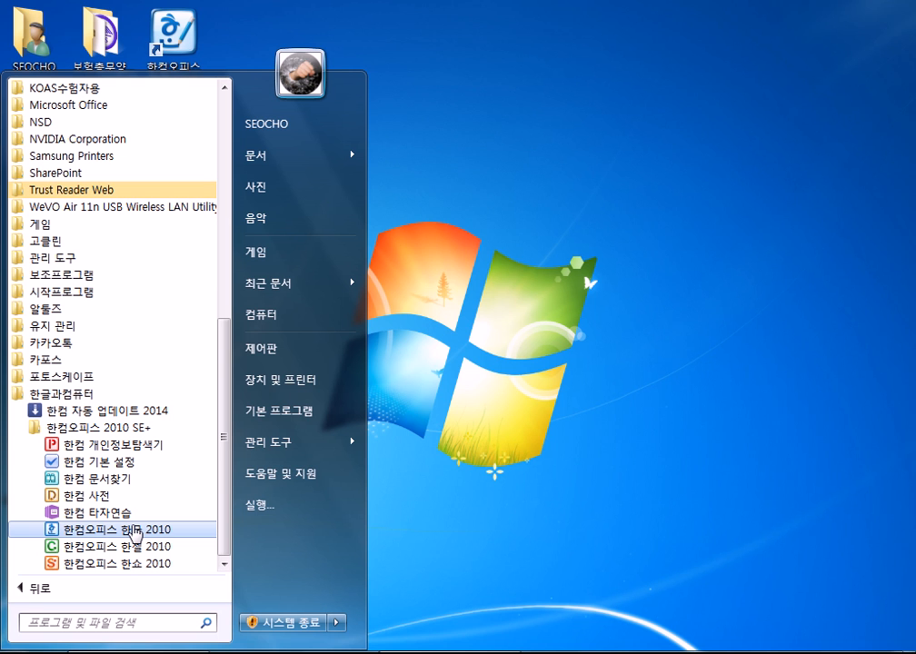
Launch Hangul 2010 and type the note '한글 2007 : 2016-10-09' in Notepad in Korean.
left_click(138, 531)
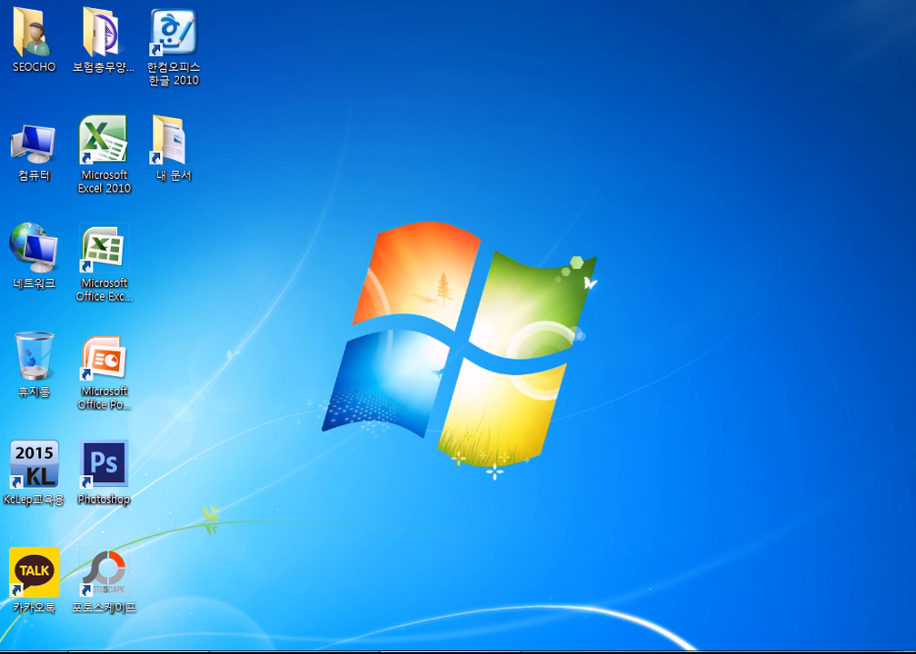
type("gks")
key("BackSpace")
key("BackSpace")
key("BackSpace")
key("Hangul")
type("한글 ")
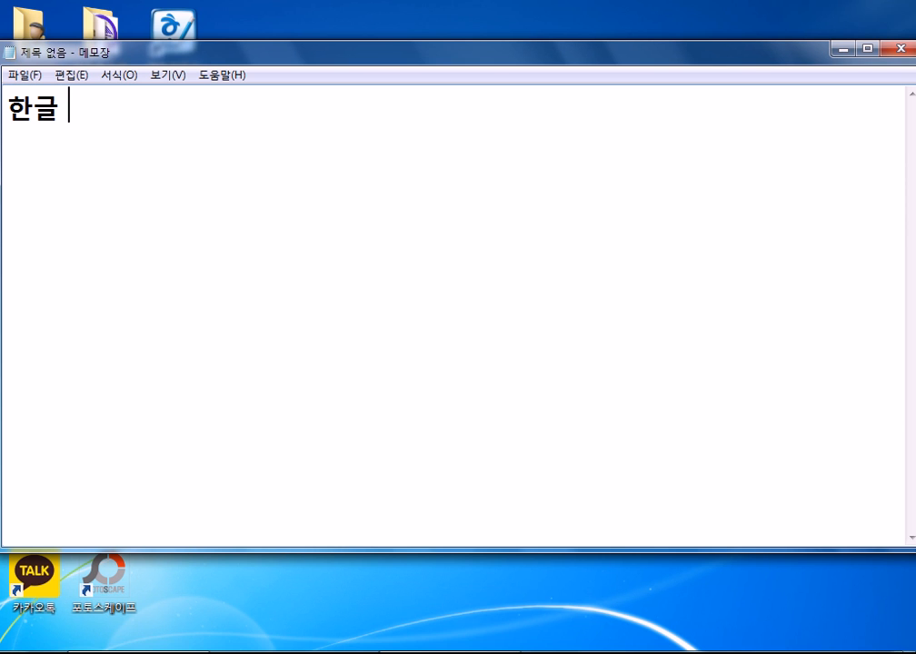
type("2007 : ")
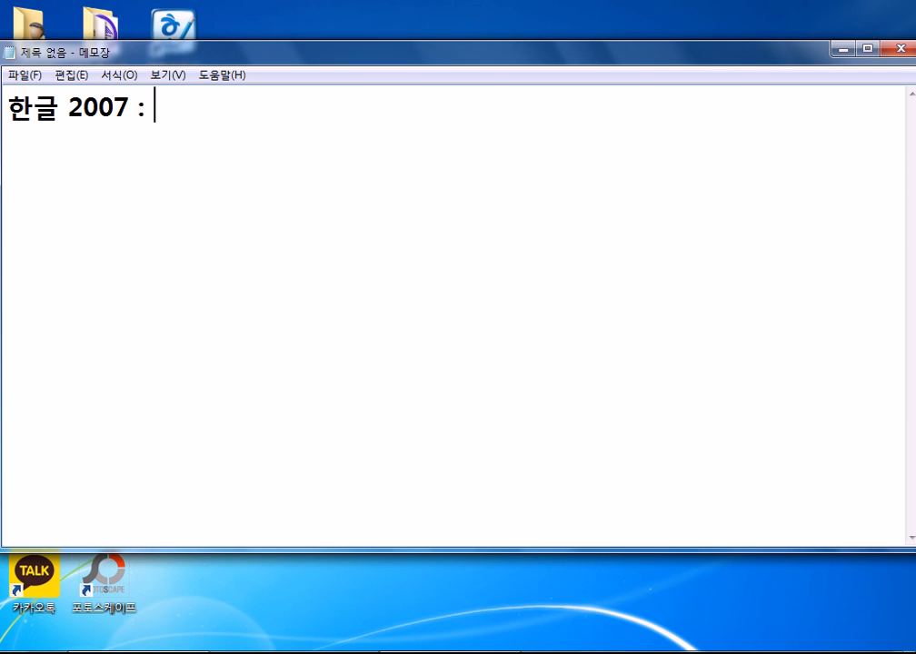
type("2016-10-09")
key("Return")
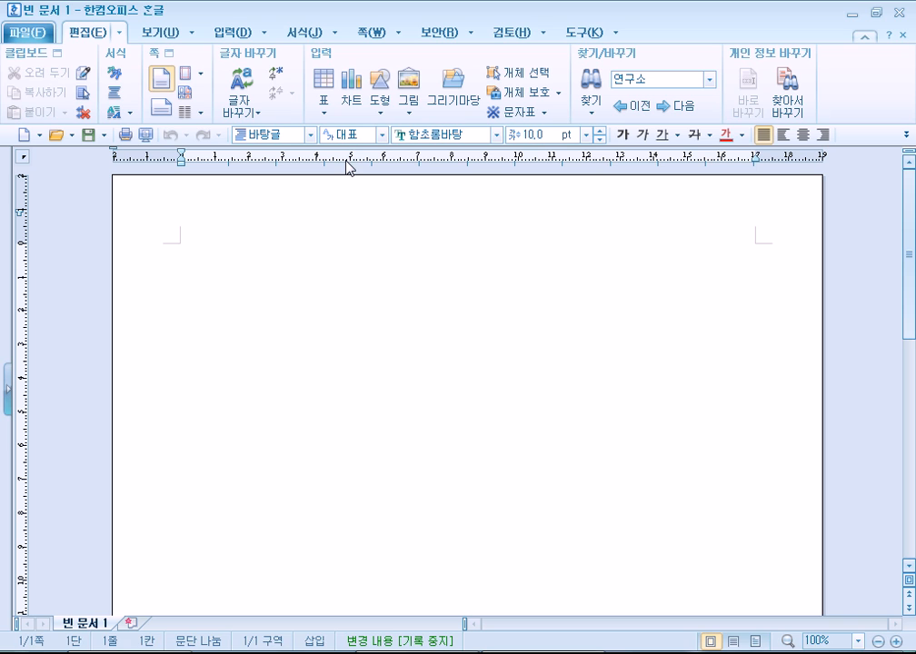
Select the date 2016-10-09 in Notepad and look over its editing menu.
key("alt+Tab")
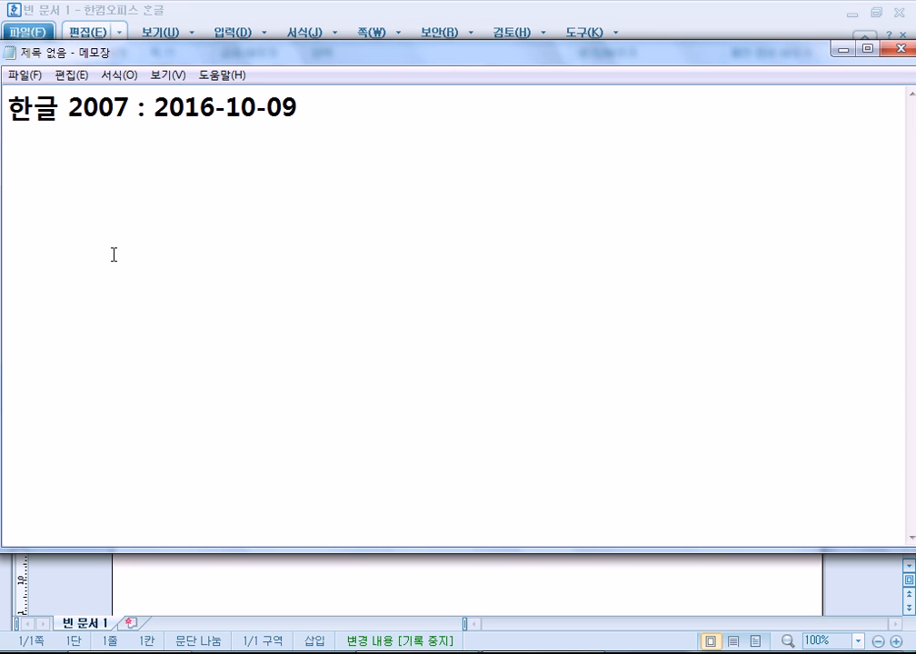
left_click_drag(158, 107, 318, 110)
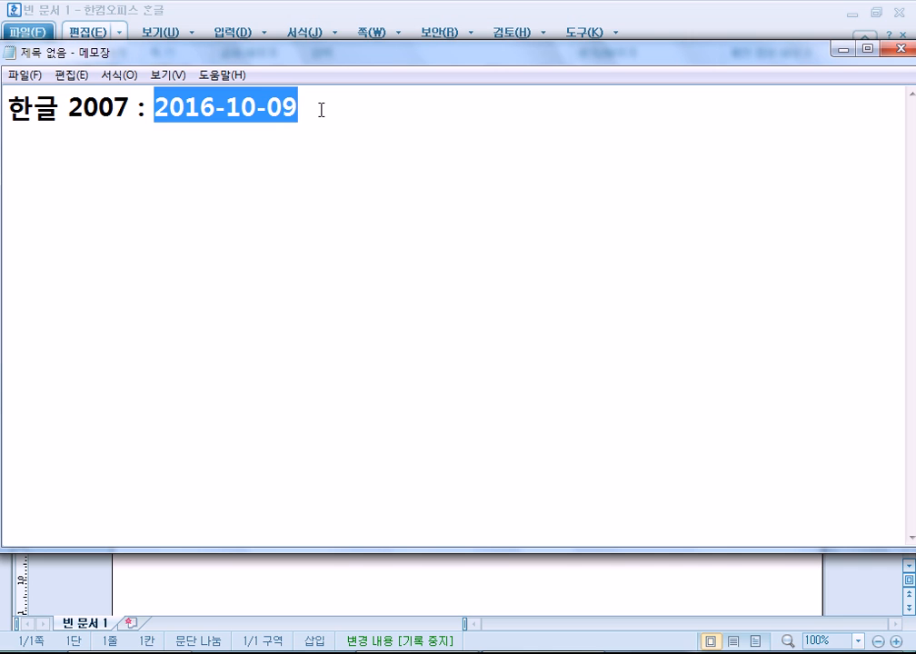
left_click(323, 12)
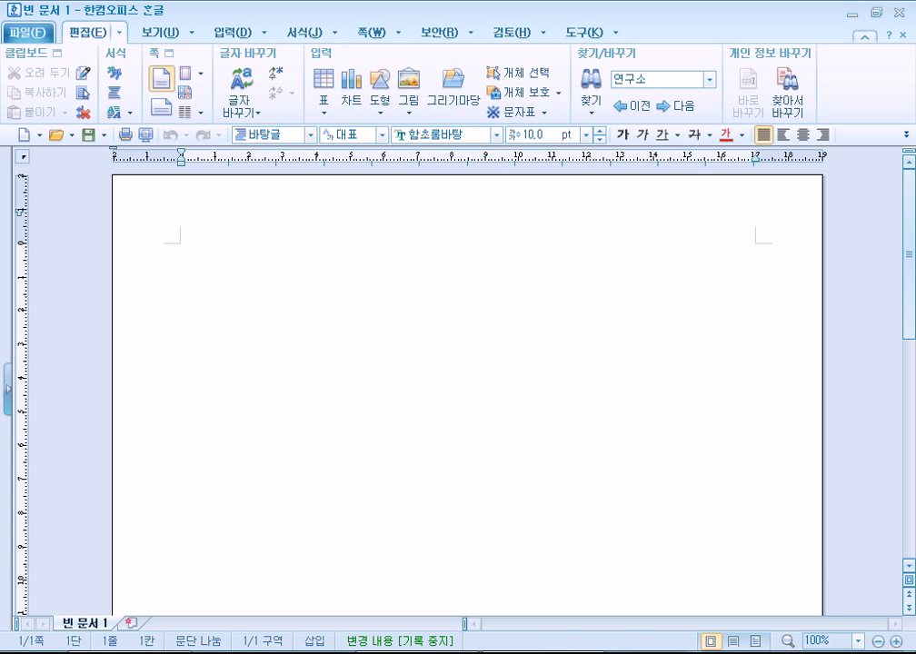
key("alt+Tab")
left_click(71, 75)
mouse_move(134, 79)
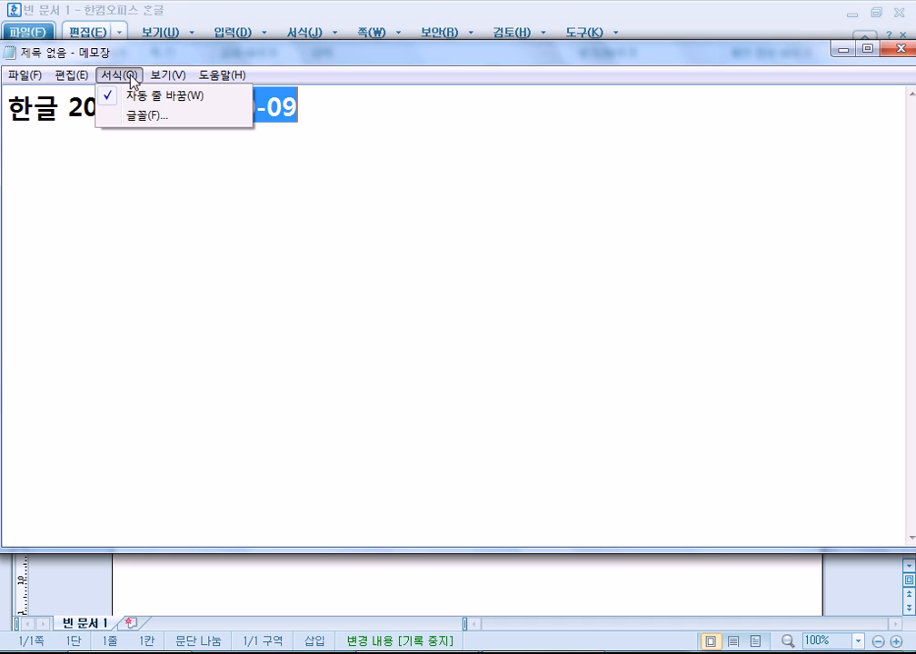
mouse_move(249, 82)
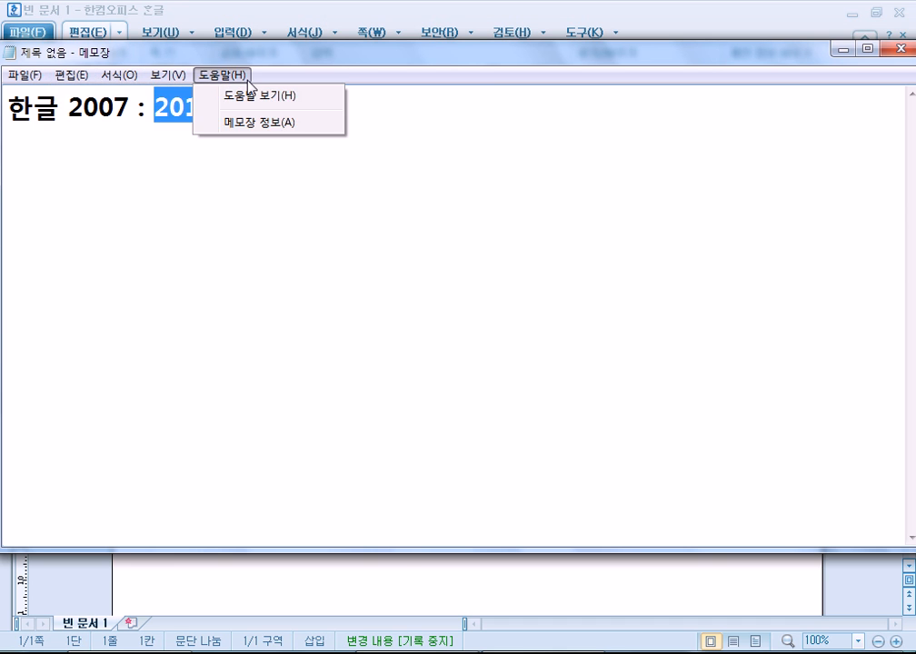
left_click(232, 16)
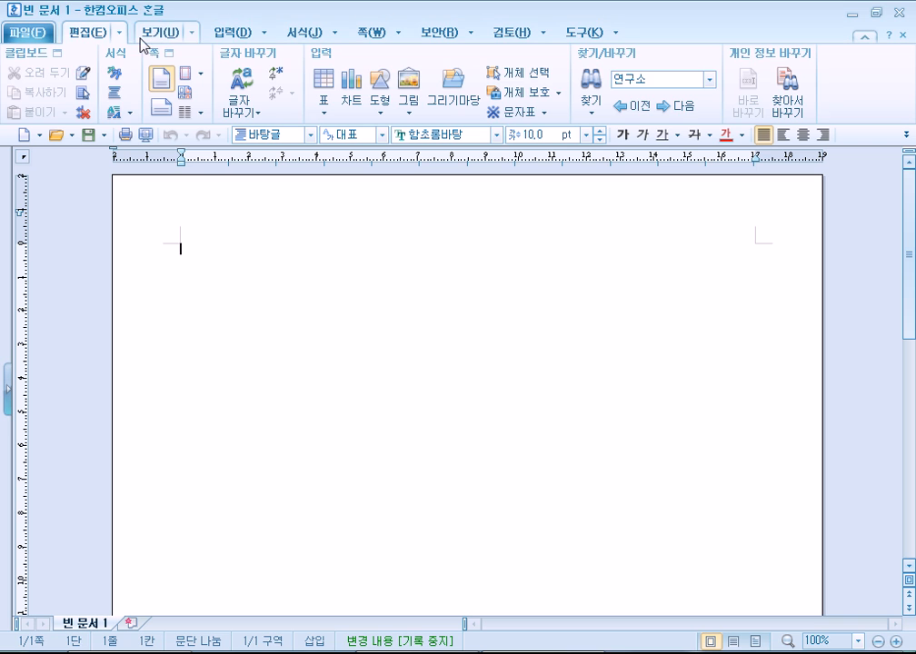
Browse Hangul's 보기, 입력, 서식 and 쪽 ribbon tabs, then open the Start menu.
left_click(161, 32)
left_click(233, 33)
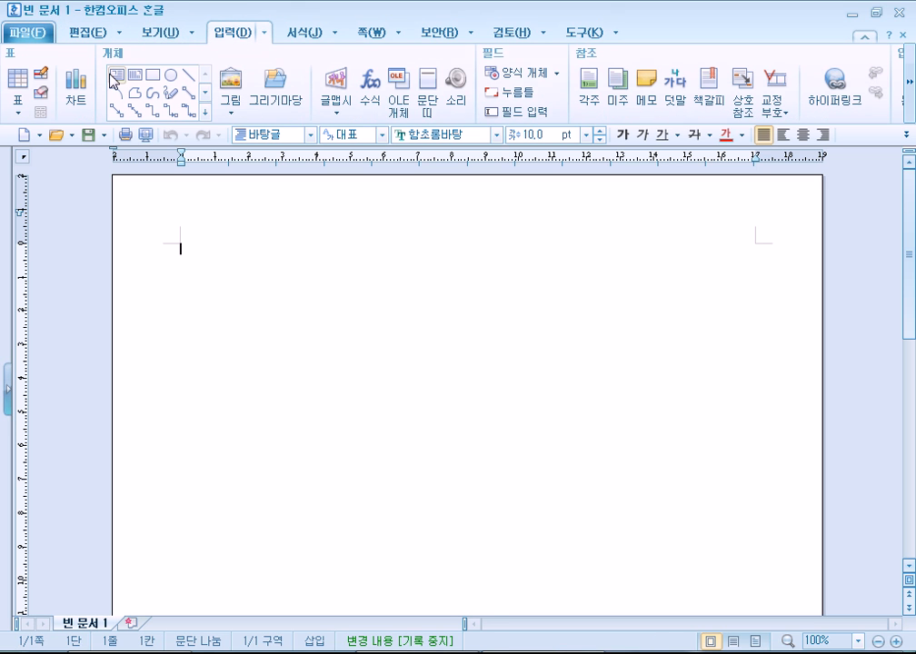
left_click(307, 34)
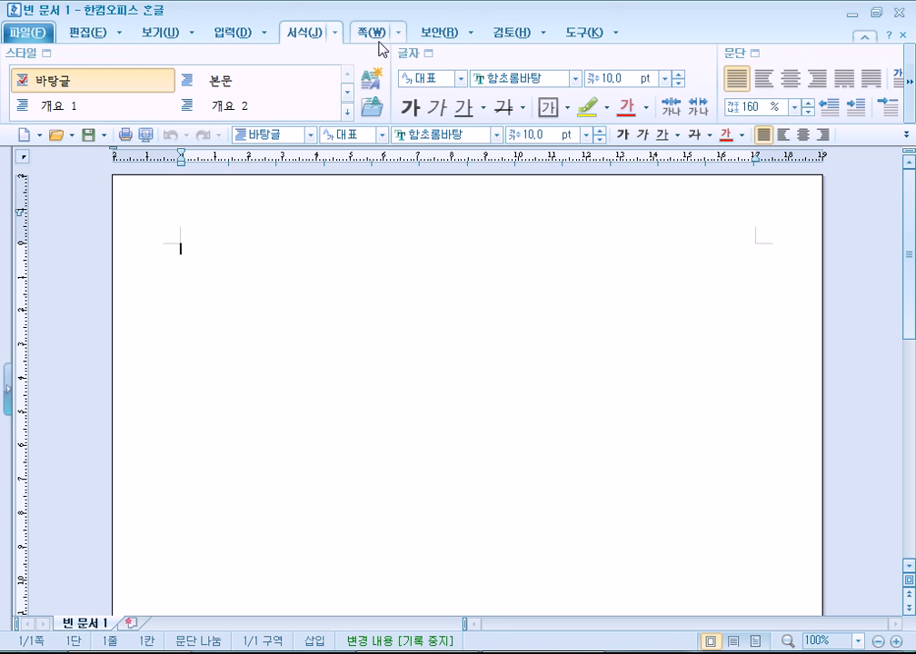
left_click(373, 36)
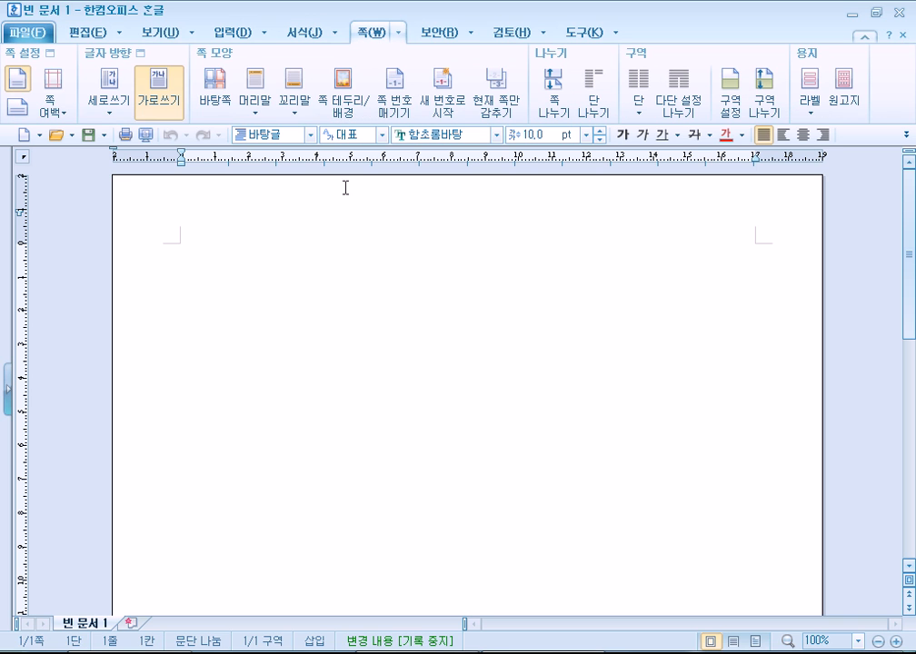
left_click(11, 645)
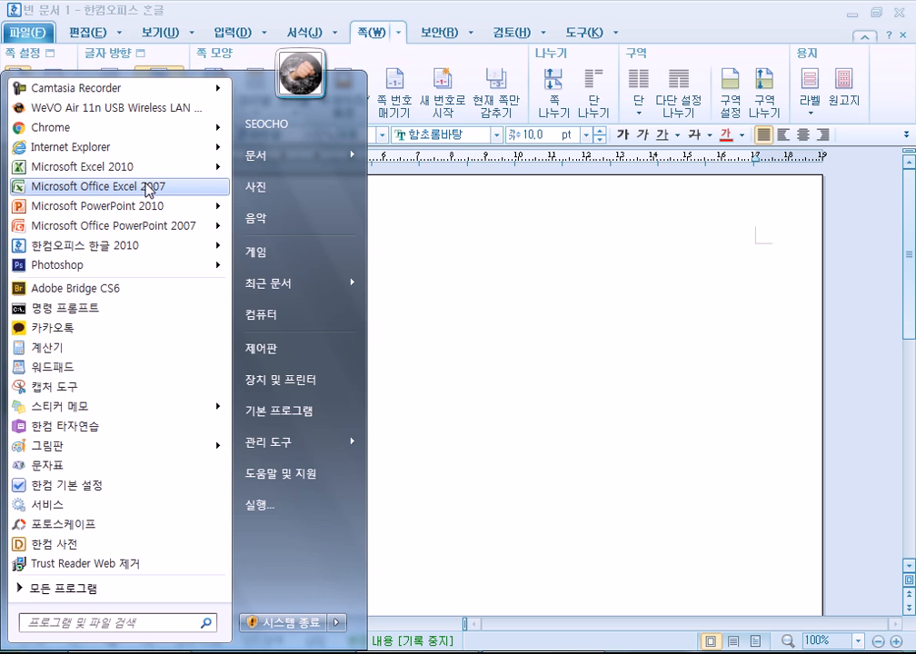
Launch Excel 2007, pin its ribbon, view the 삽입, 페이지 레이아웃 and 수식 tabs, then close it.
left_click(145, 188)
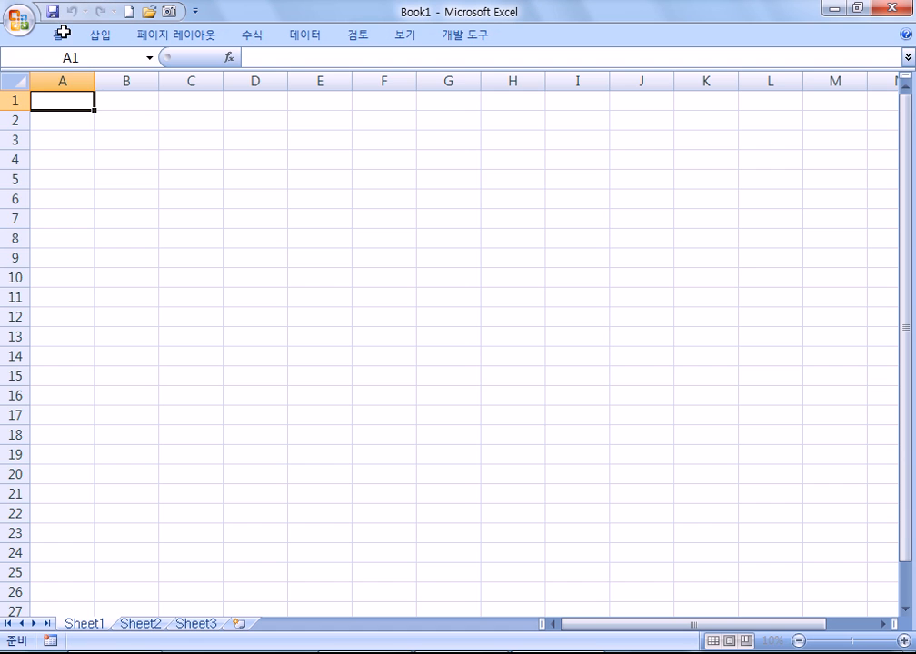
double_click(62, 32)
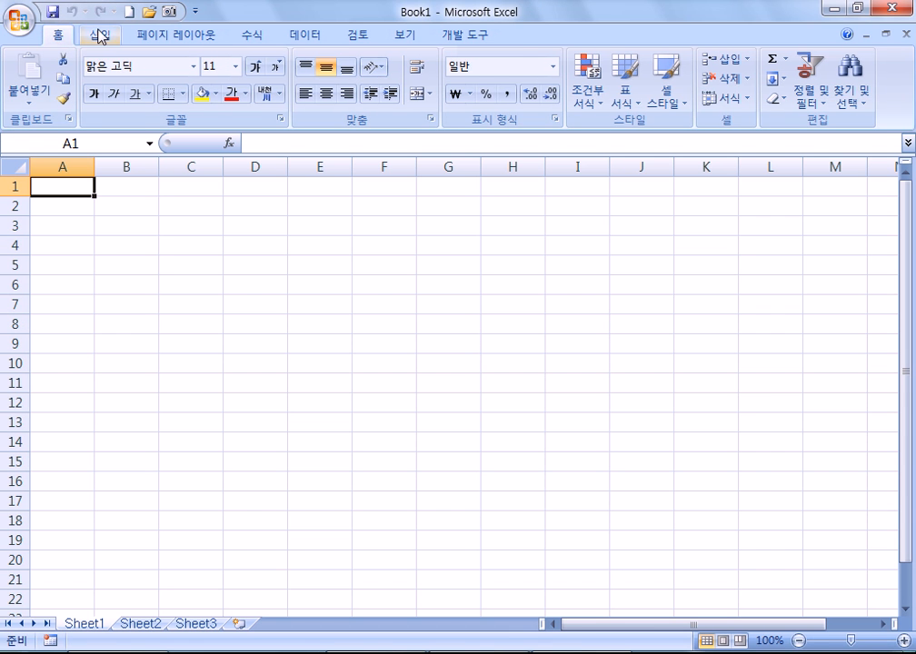
left_click(100, 36)
left_click(159, 34)
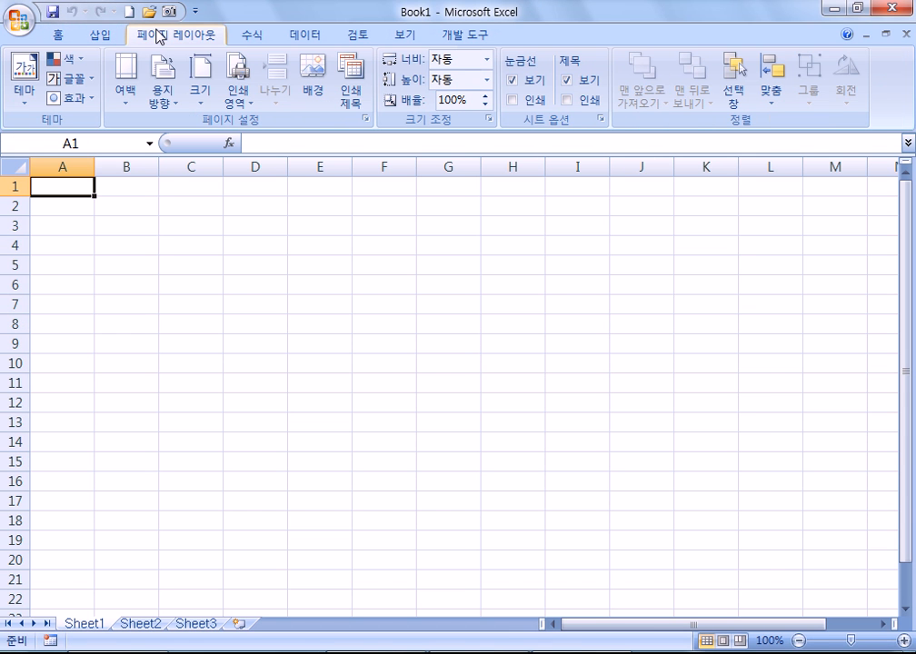
left_click(248, 33)
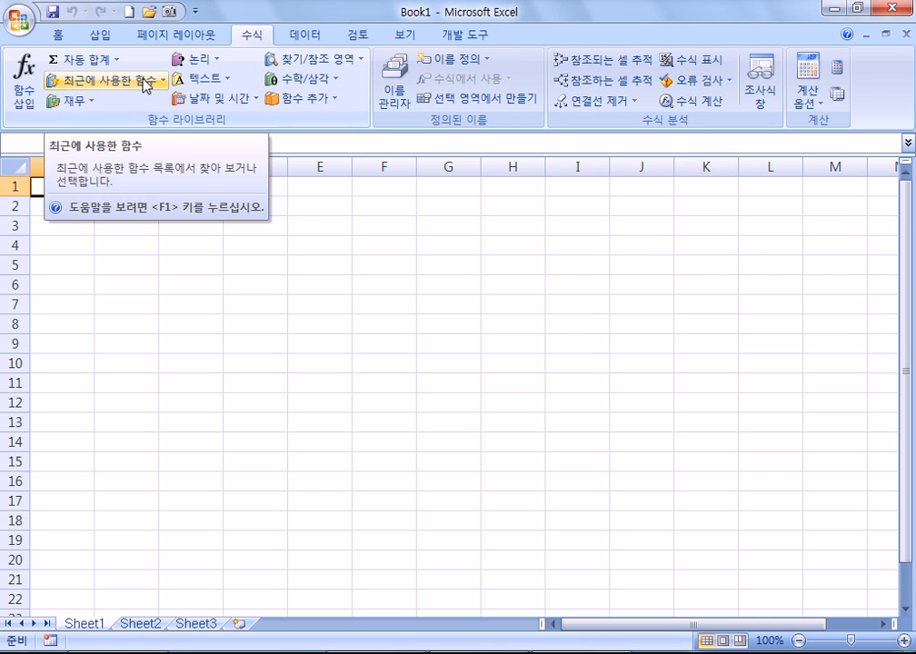
left_click(897, 8)
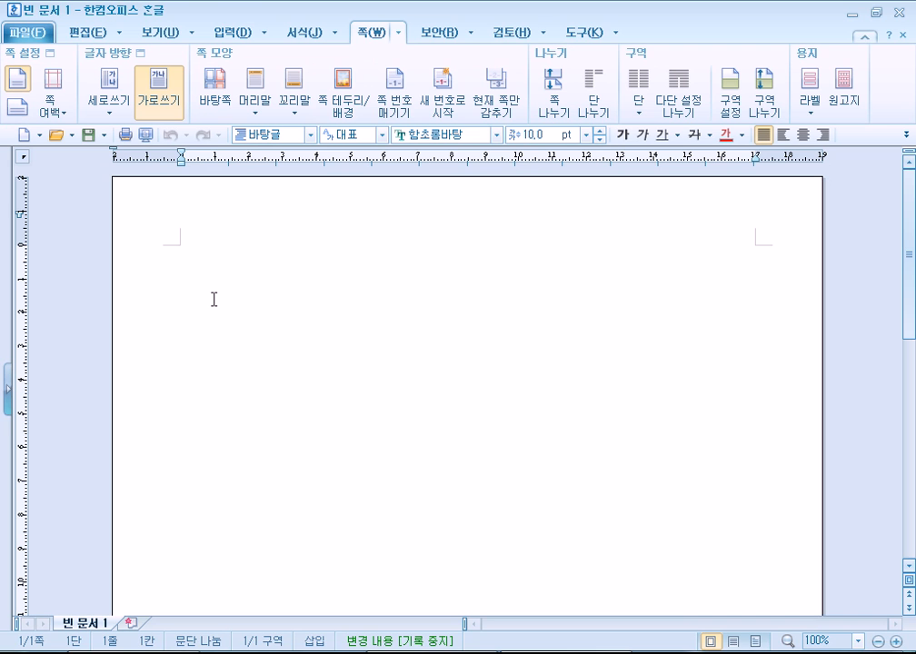
Flip through Hangul's 보기, 입력 and 편집 ribbon tabs.
left_click(178, 38)
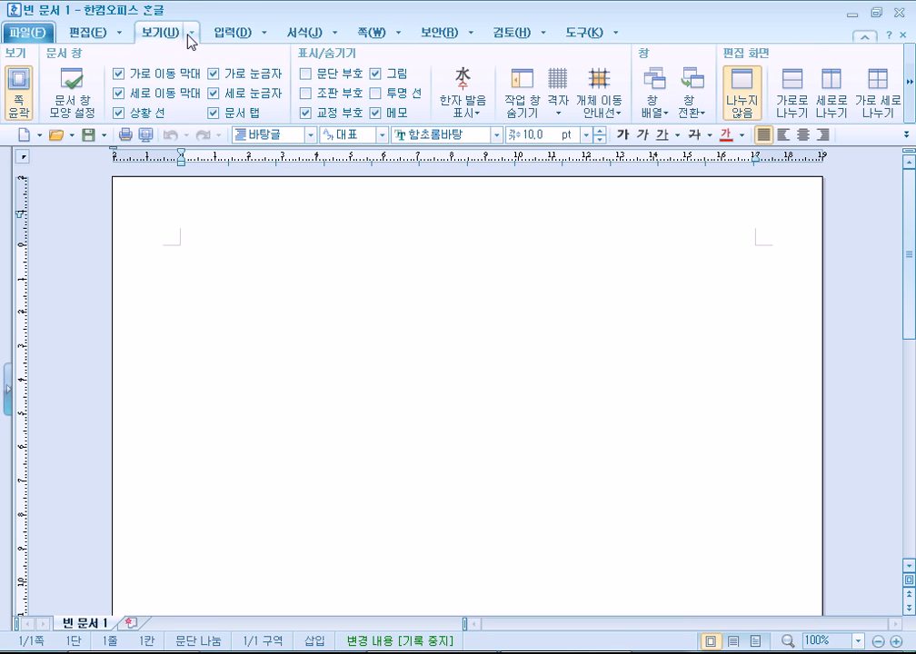
left_click(233, 38)
left_click(165, 35)
left_click(78, 38)
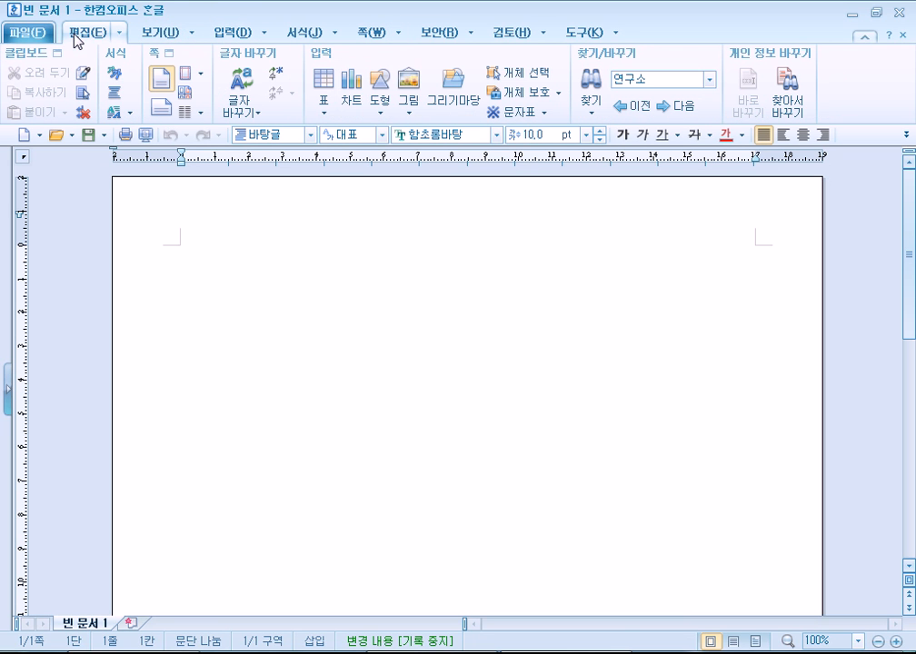
Browse the 편집, 보기, 입력, 보안 and tools dropdown menus, then close them.
left_click(121, 38)
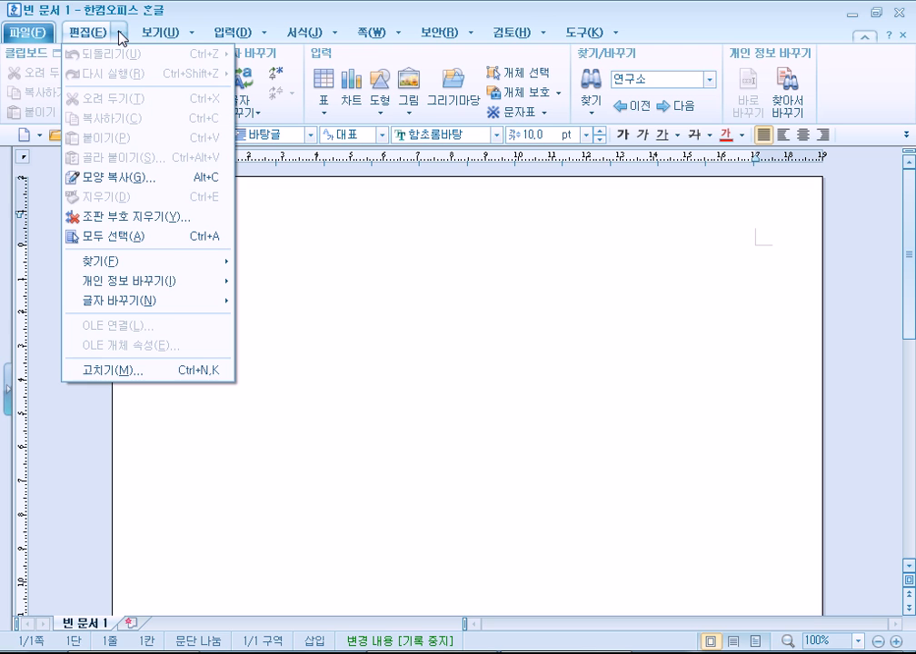
left_click(193, 39)
left_click(194, 38)
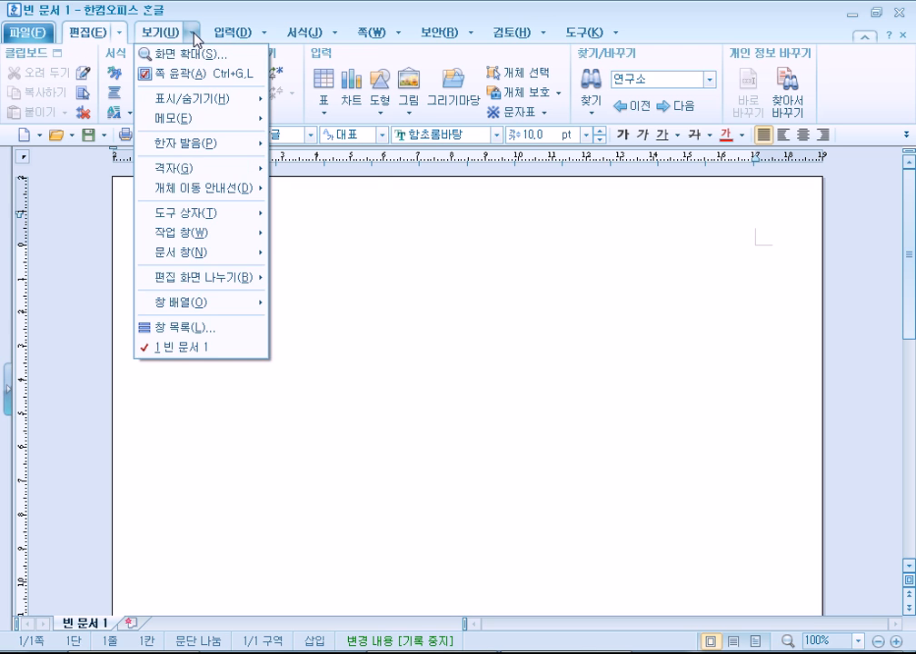
mouse_move(593, 39)
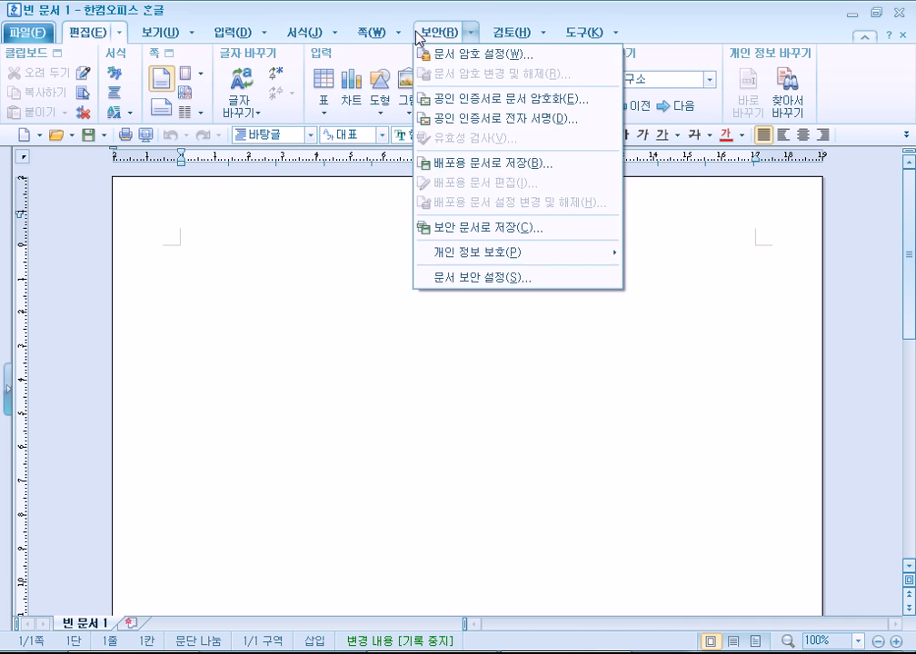
mouse_move(36, 34)
mouse_move(45, 53)
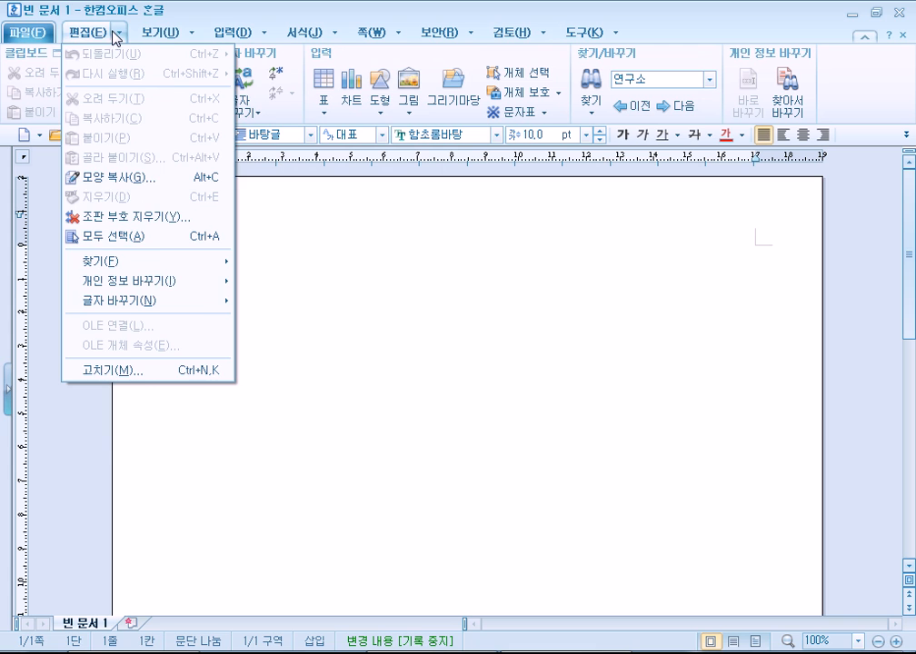
mouse_move(180, 32)
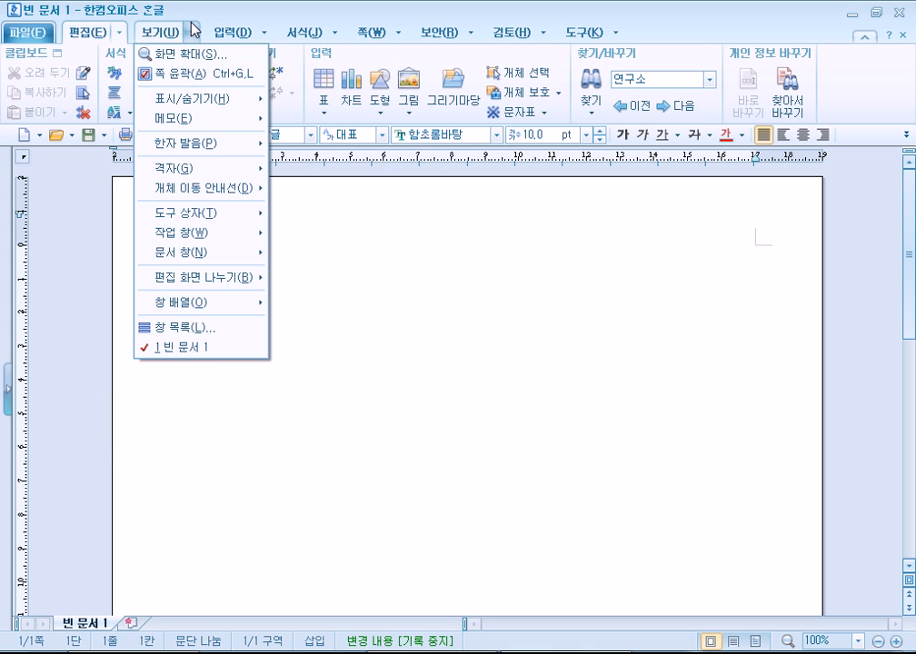
mouse_move(218, 148)
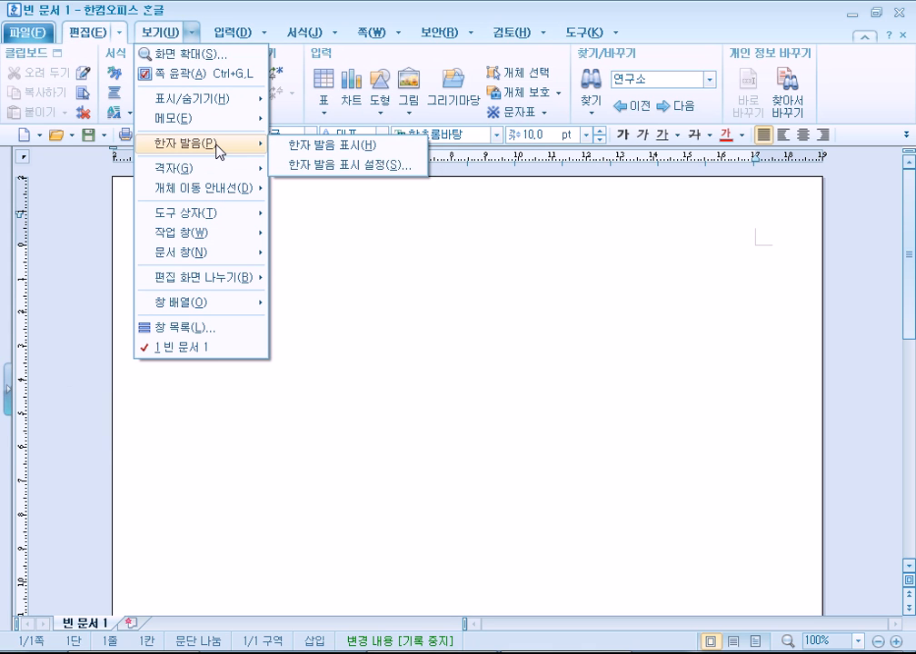
left_click(100, 35)
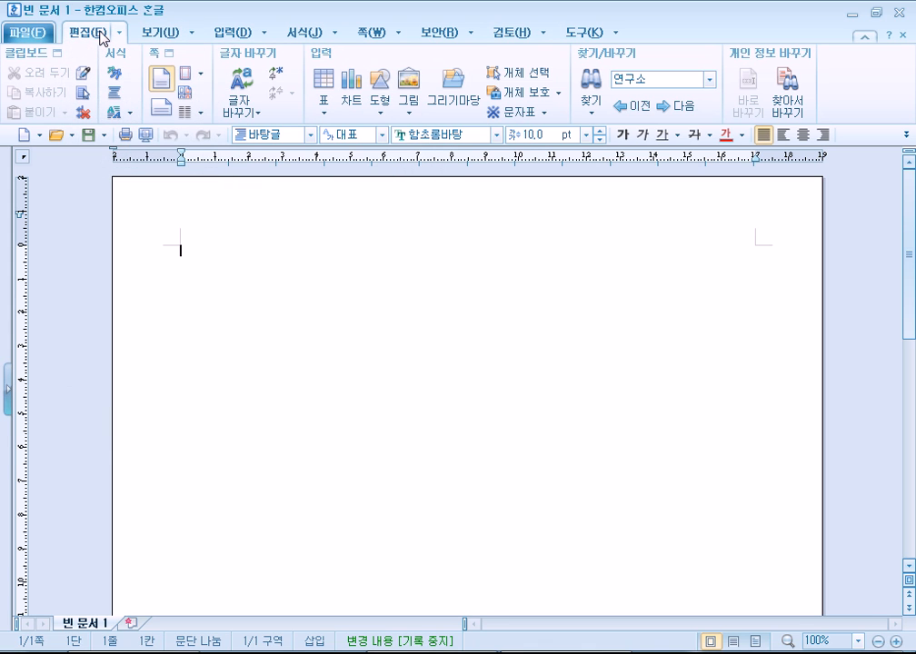
Reopen the editing and formatting menus, return to the 보기 tab, and switch to Notepad.
left_click(120, 33)
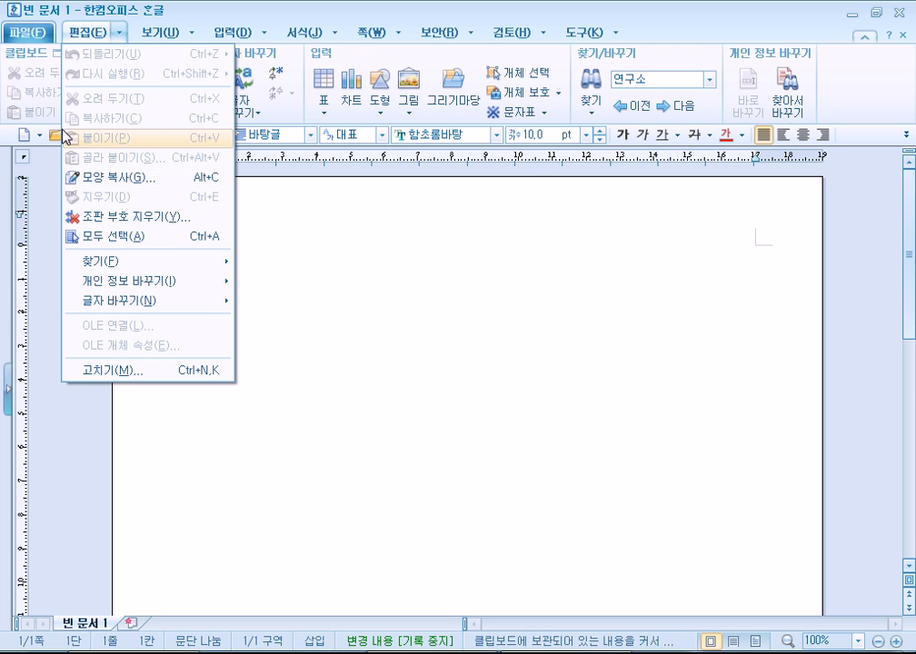
mouse_move(202, 41)
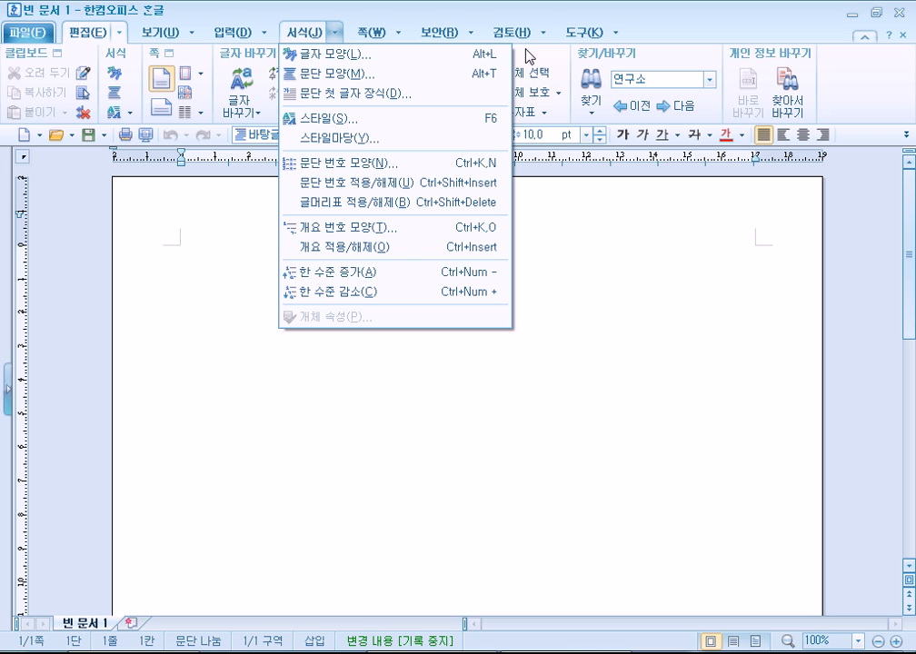
left_click(202, 311)
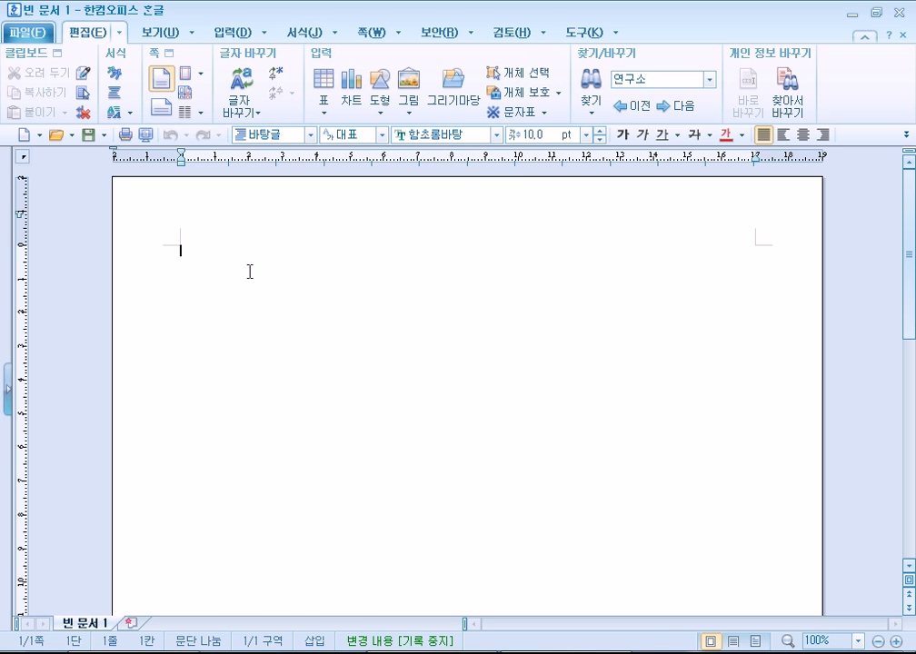
left_click(154, 34)
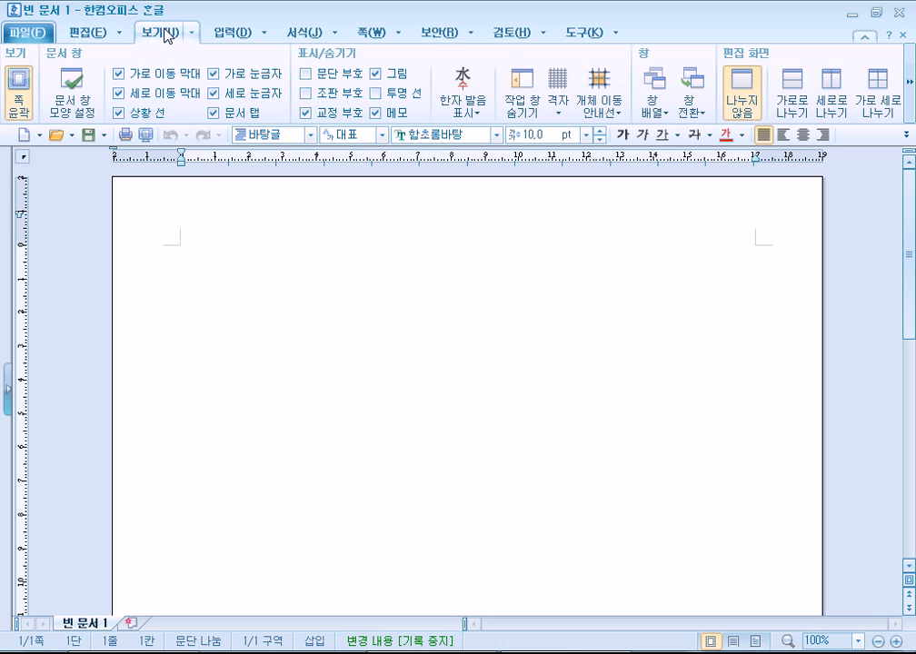
key("alt+Tab")
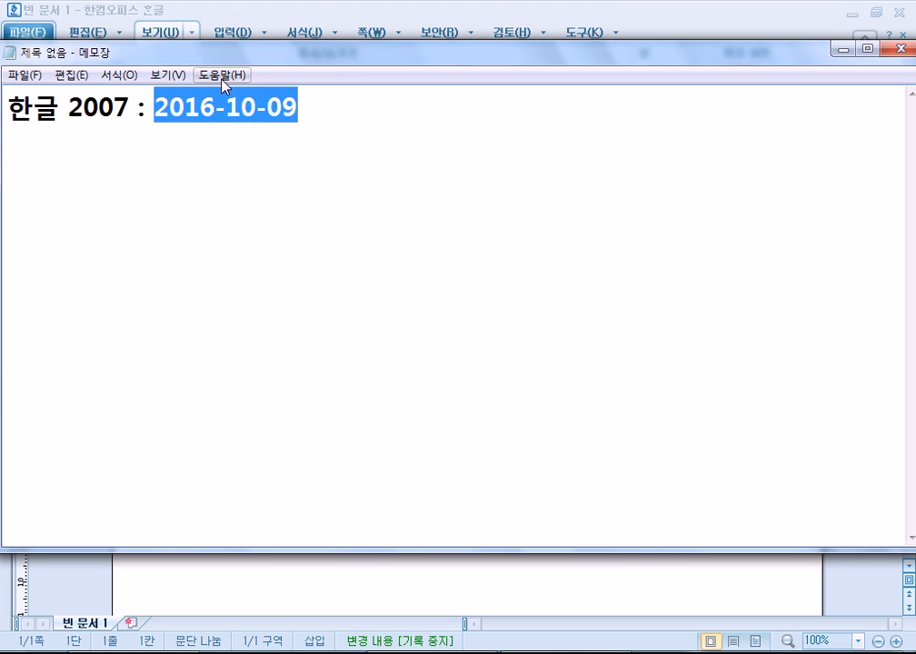
Leave Notepad's help menu, return to Hangul, and open the full 보기 dropdown list.
left_click(222, 75)
mouse_move(38, 82)
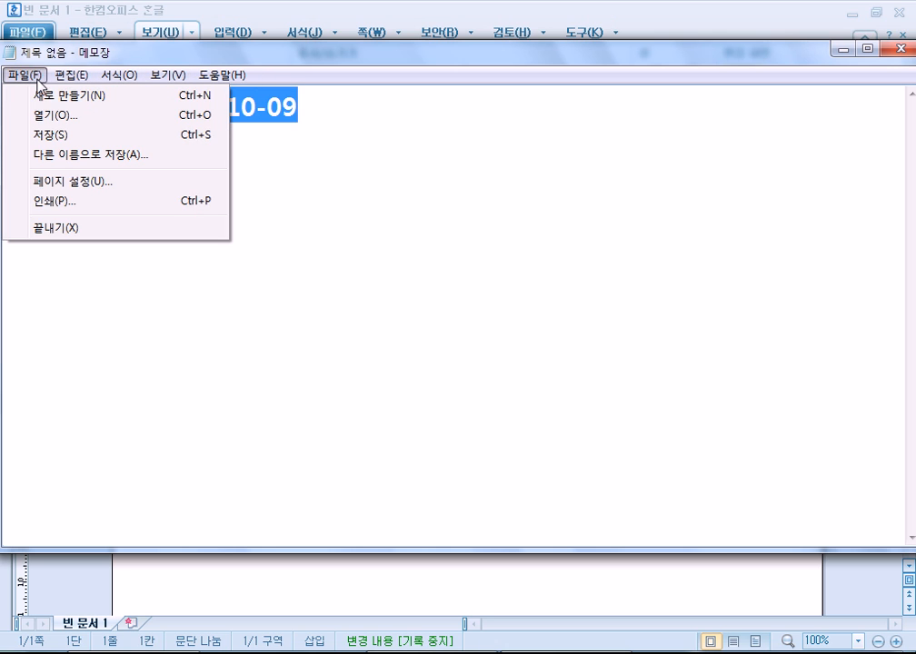
left_click(303, 34)
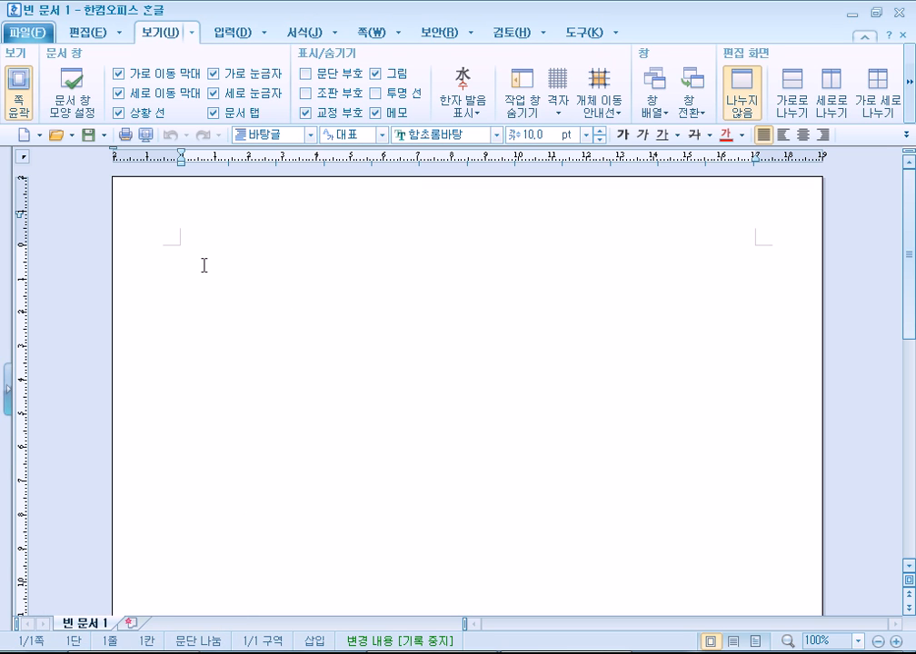
left_click(237, 36)
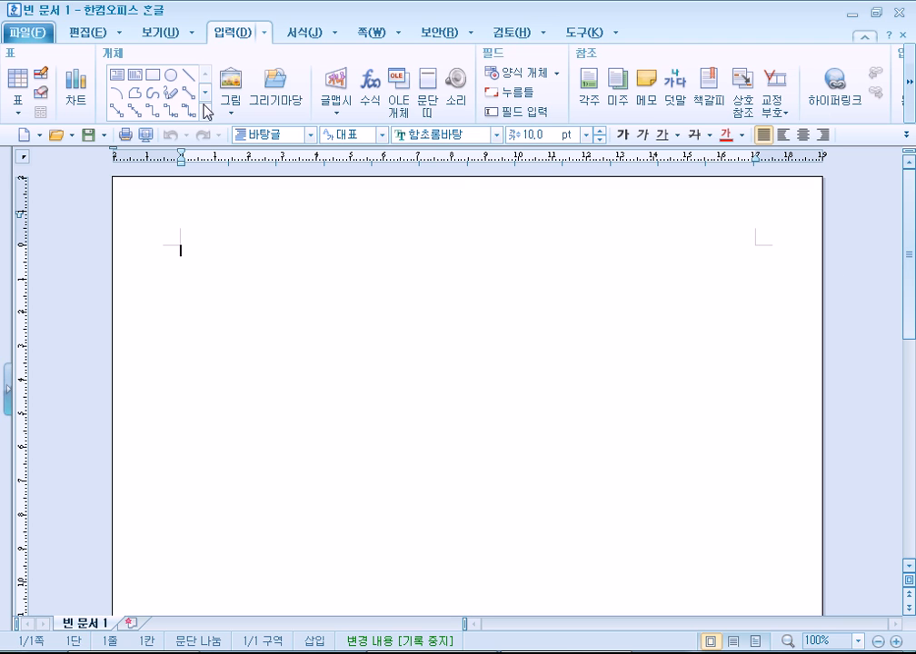
left_click(157, 33)
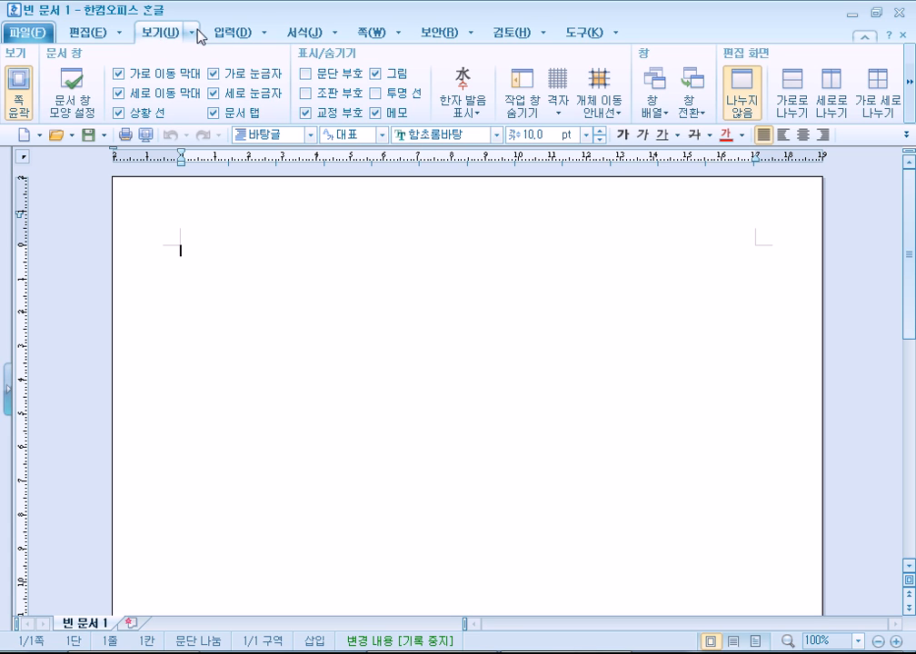
left_click(193, 34)
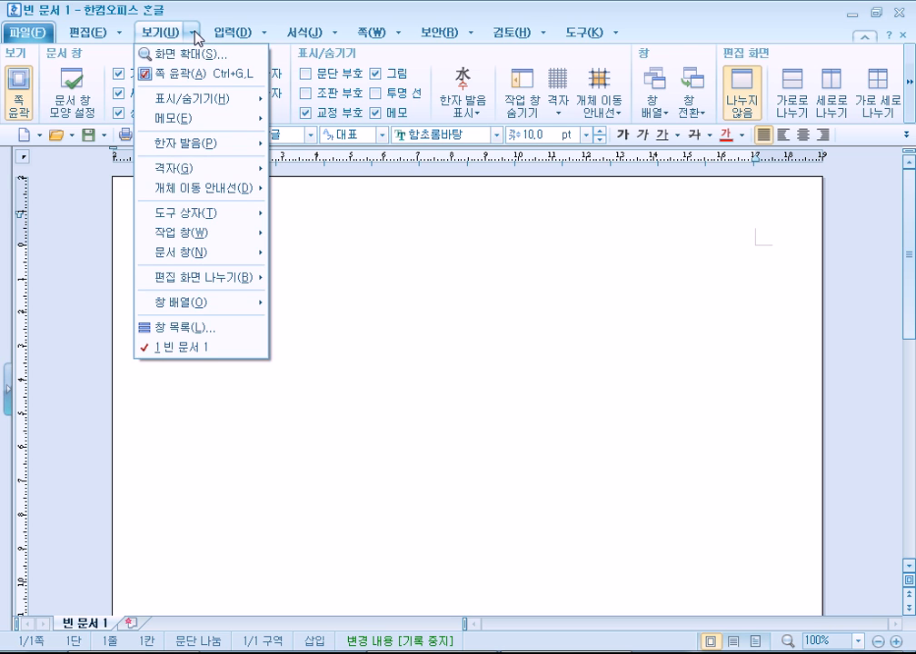
Close the 보기 command list and toggle the 쪽 윤곽 page outline view off and on.
left_click(194, 34)
left_click(193, 34)
left_click(166, 40)
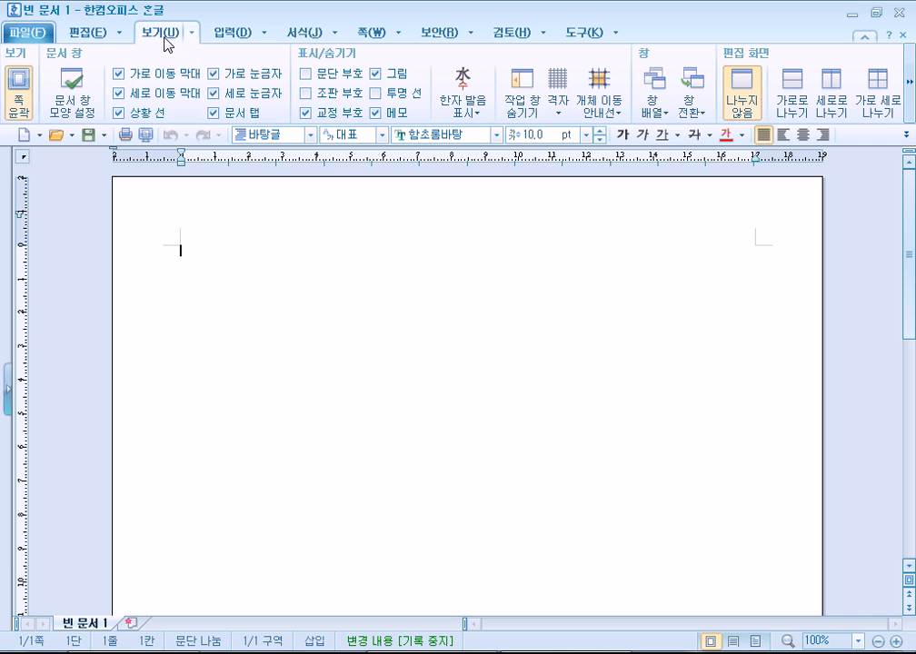
left_click(17, 100)
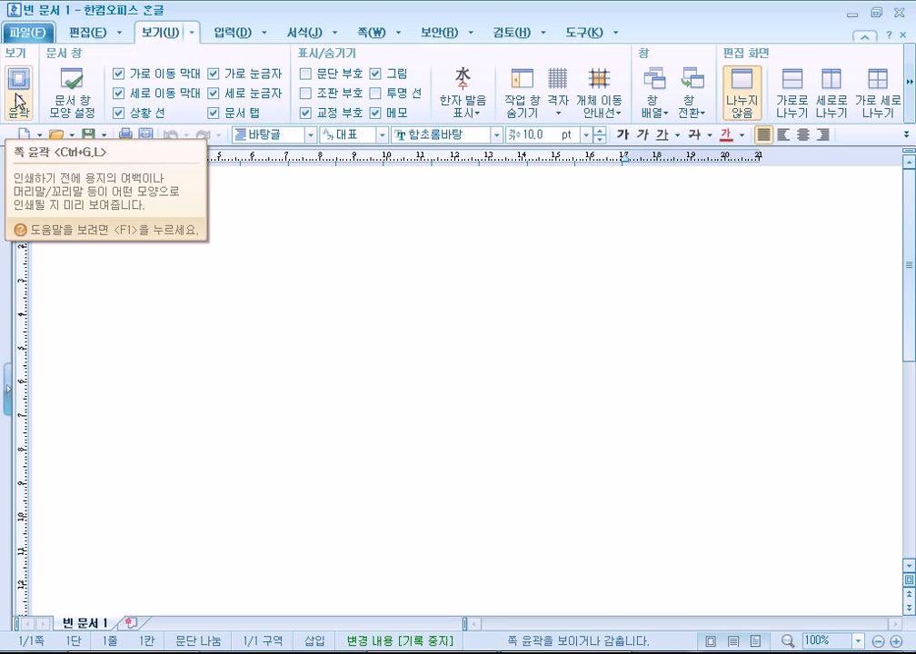
left_click(18, 96)
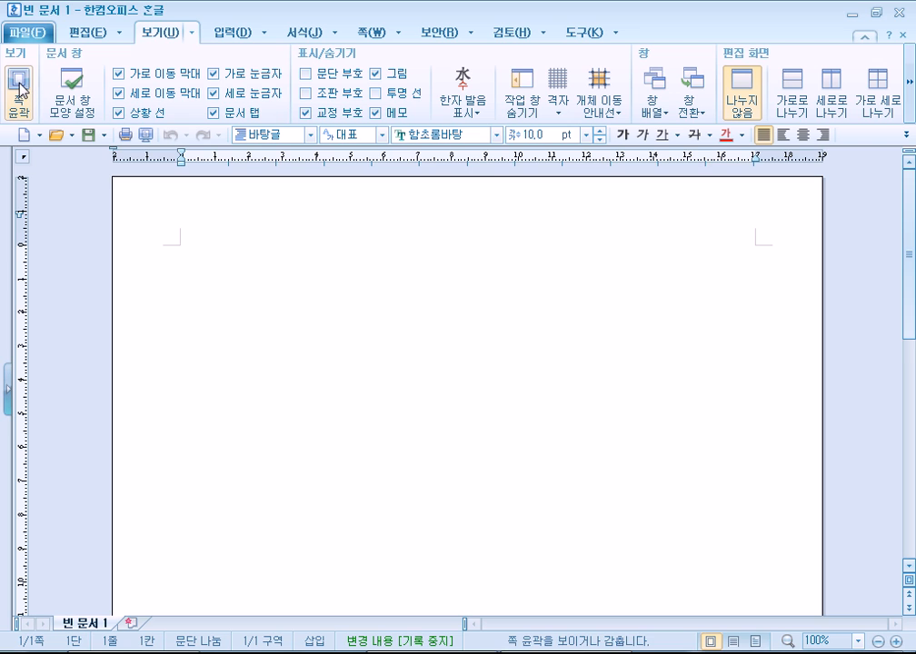
left_click(19, 89)
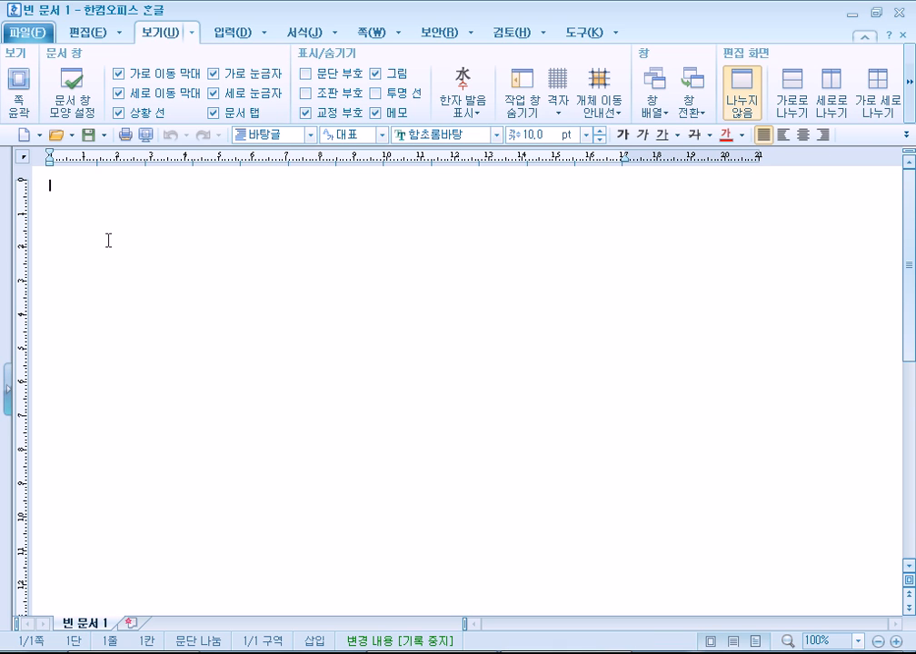
left_click(29, 83)
Leave 쪽 윤곽 off, nudge the right indent marker slightly left, and reveal the 확대/축소 group.
left_click(29, 84)
left_click_drag(624, 164, 621, 164)
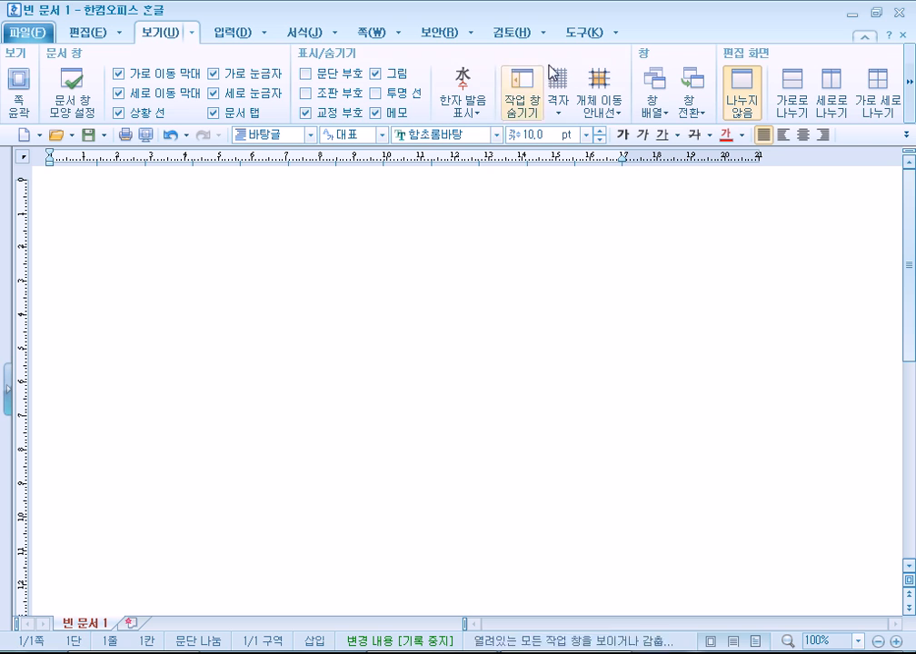
left_click(910, 83)
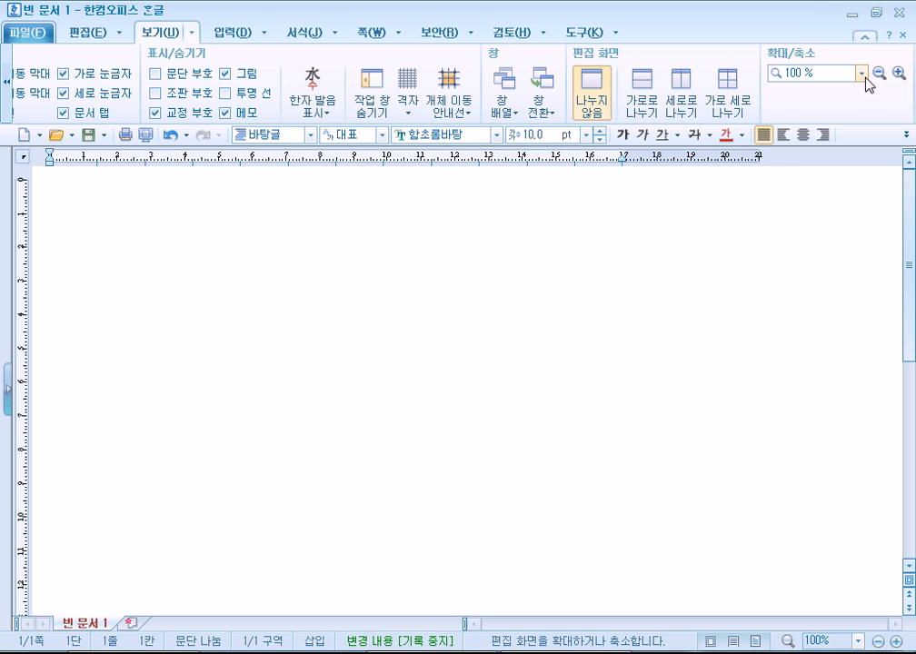
Zoom the document to 125 %, then switch the magnification to 폭 맞춤.
left_click(862, 74)
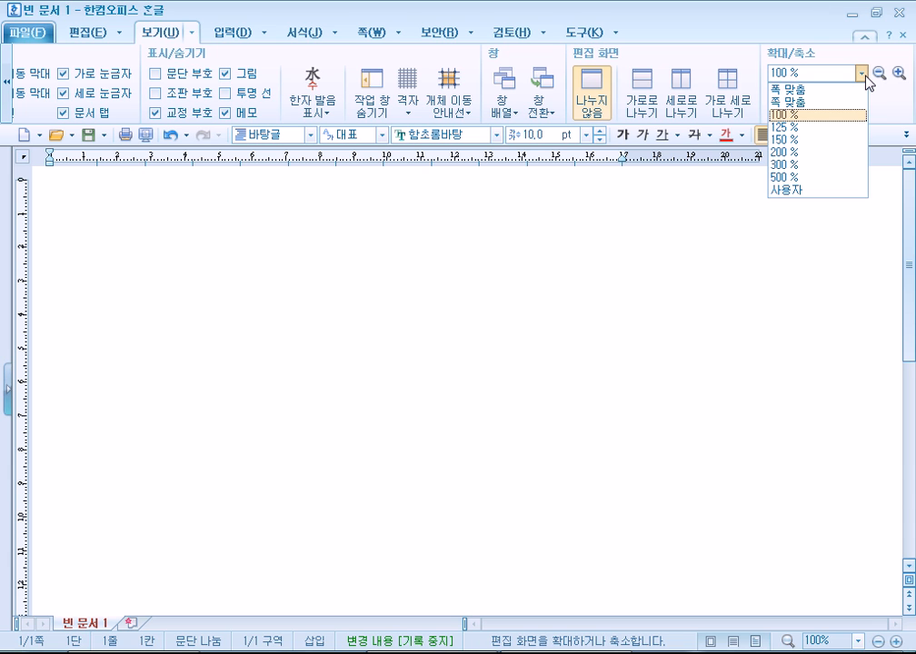
left_click(793, 127)
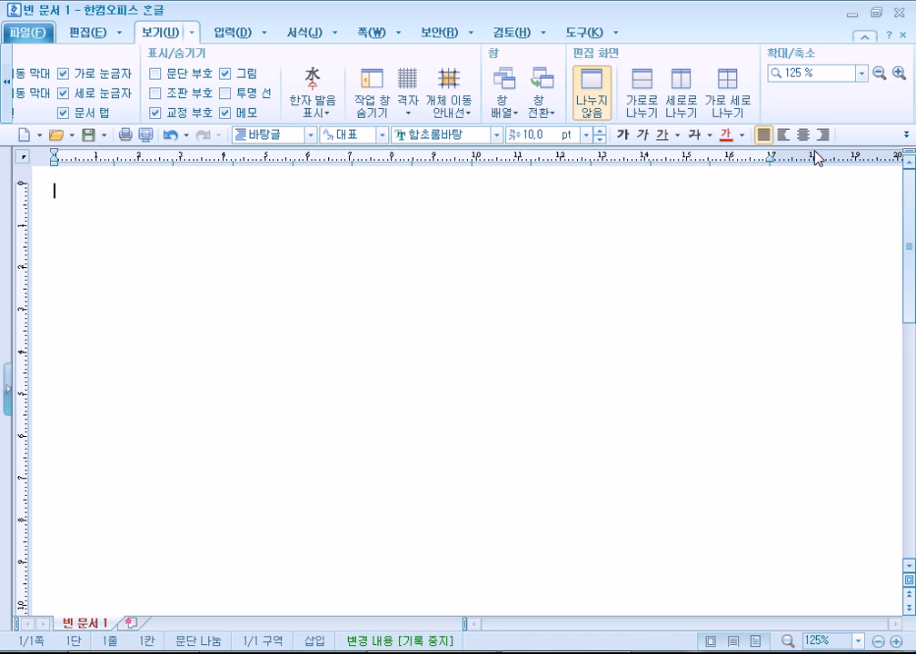
left_click(847, 74)
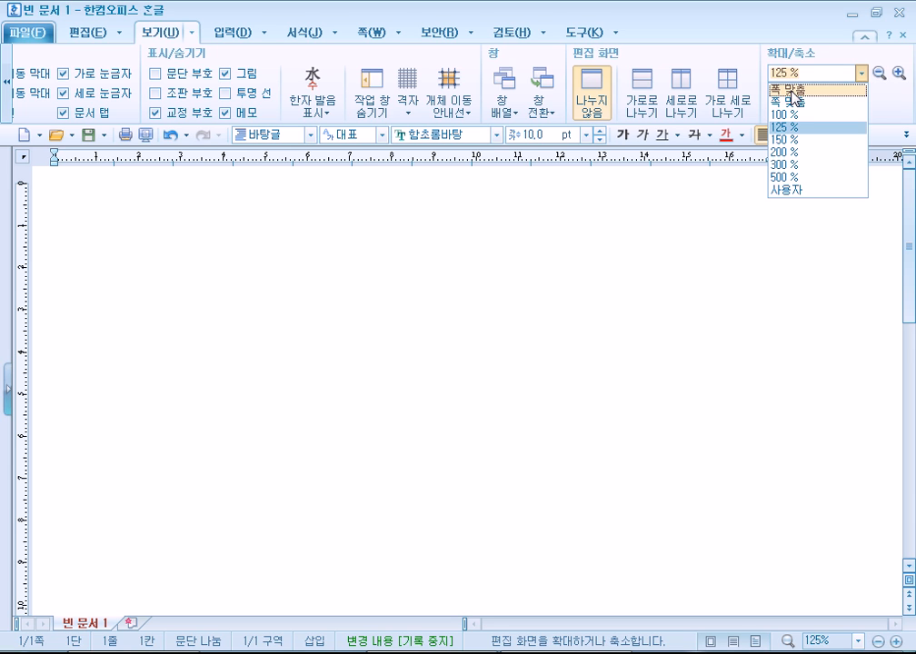
left_click(792, 92)
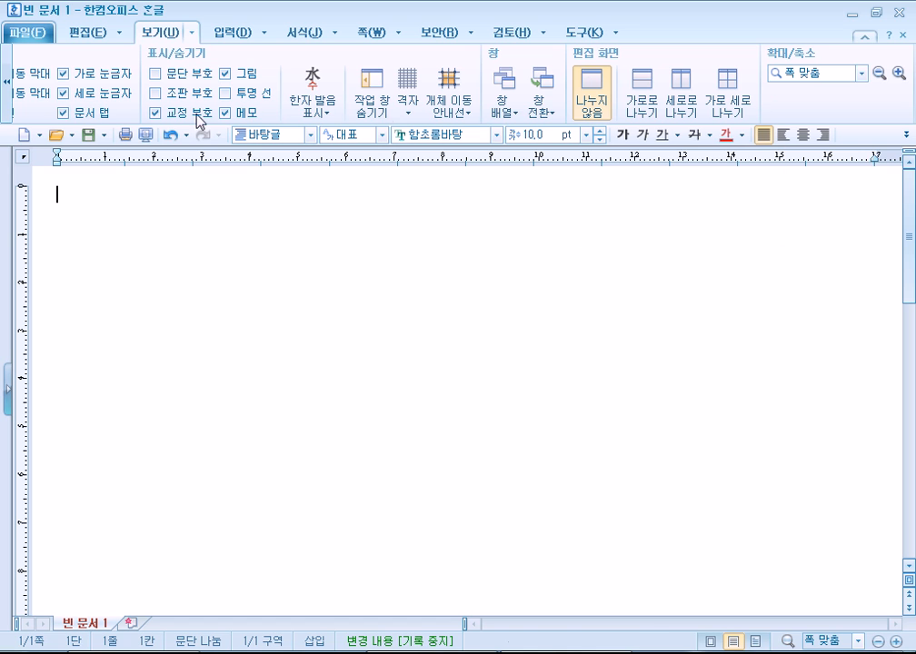
left_click(7, 100)
Toggle 쪽 윤곽 on and off while scrolling the page, finally leaving the outline view off.
left_click(7, 100)
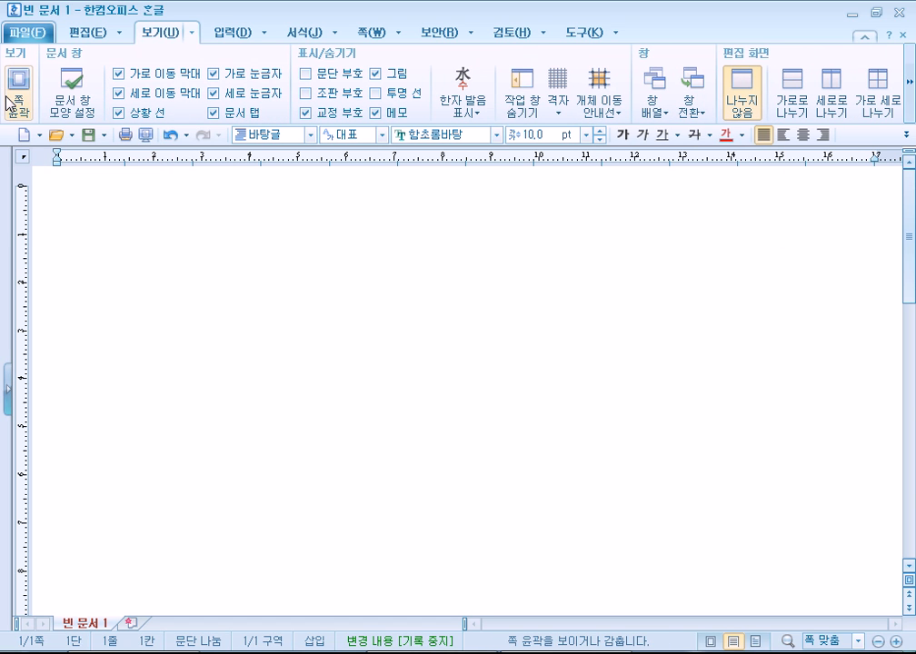
left_click(18, 98)
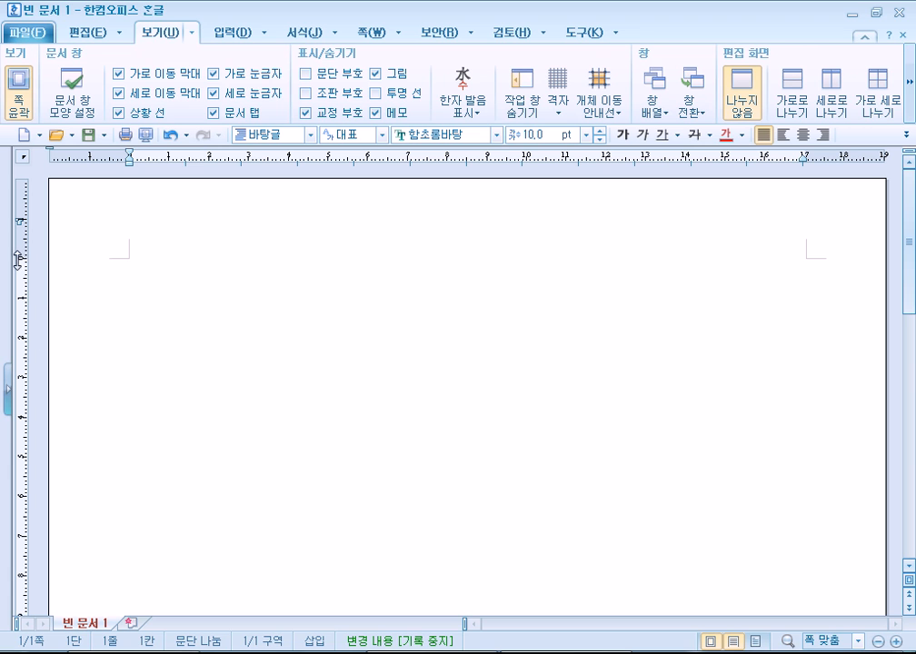
left_click(25, 100)
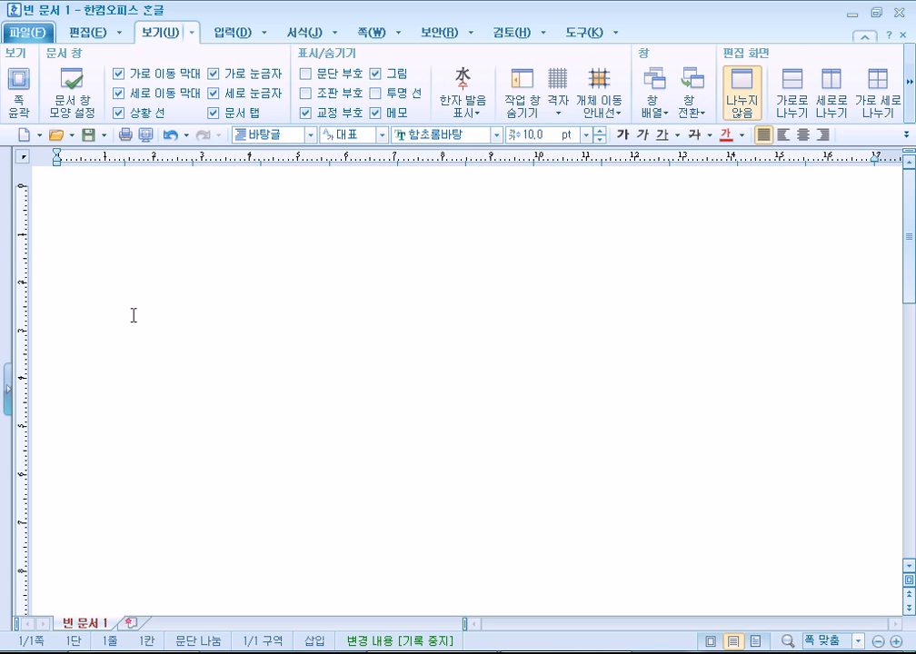
left_click(9, 84)
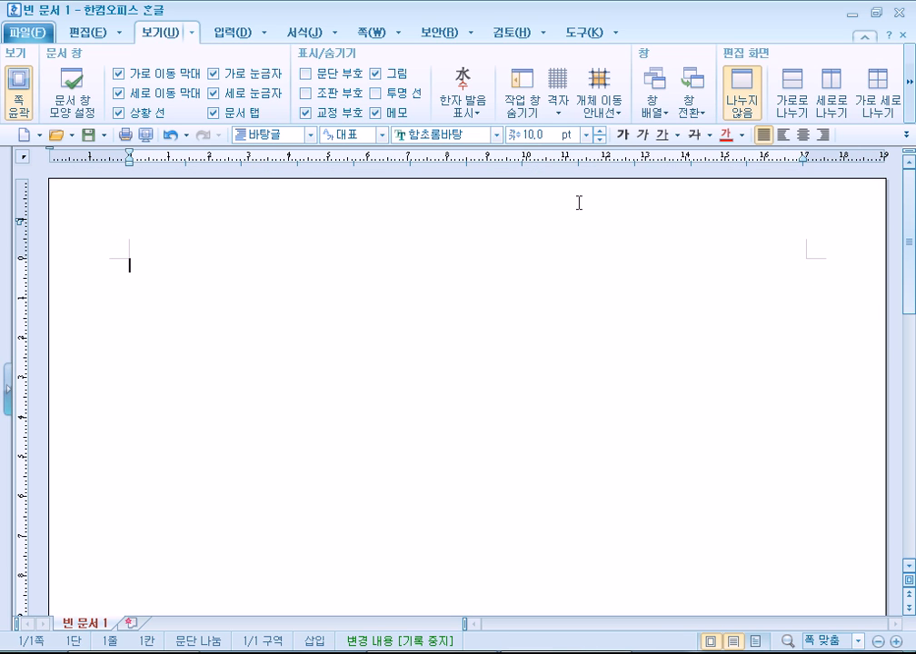
scroll(427, 427, "down", 10)
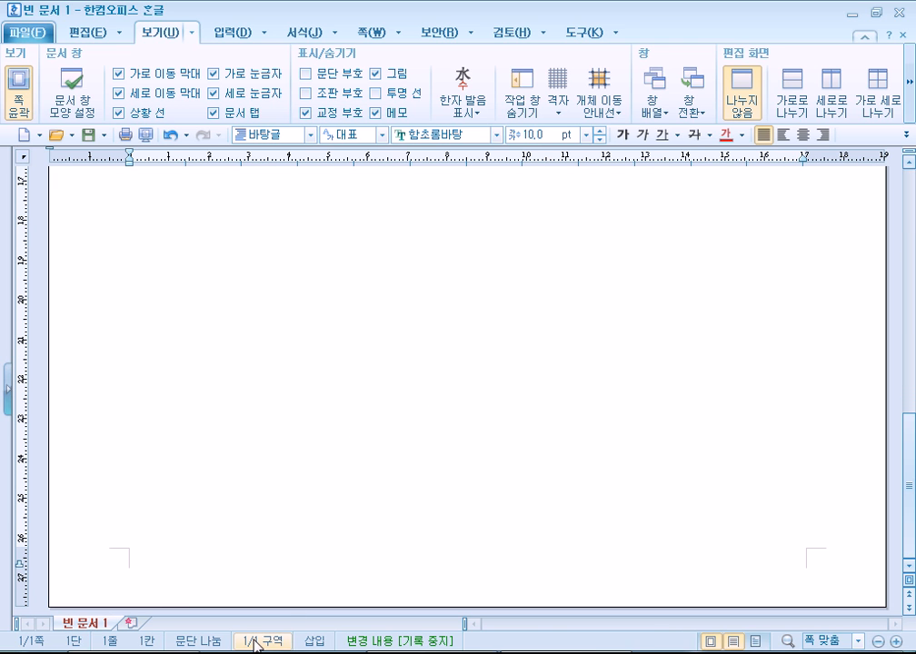
scroll(385, 383, "up", 6)
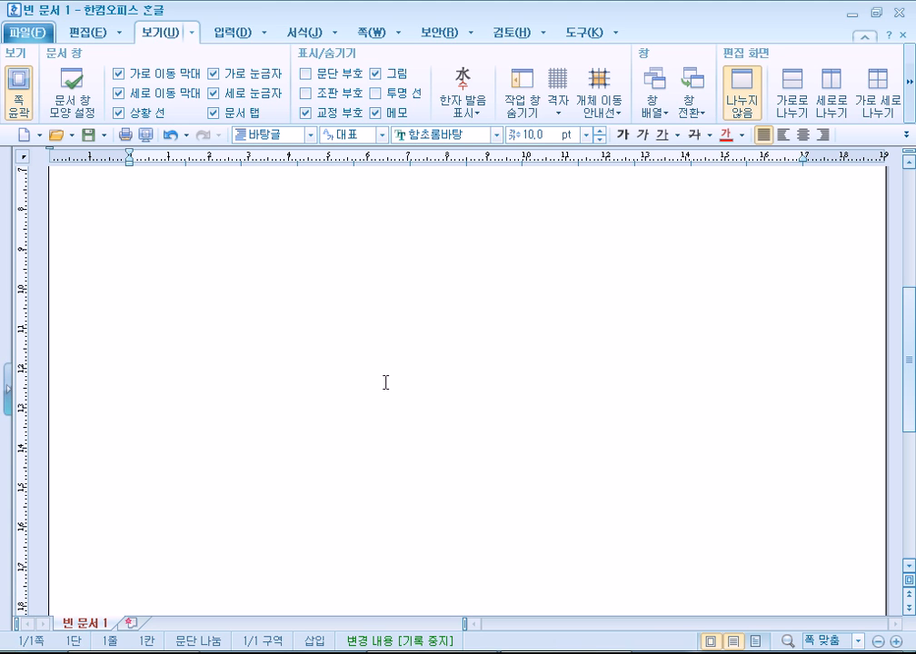
scroll(385, 383, "up", 4)
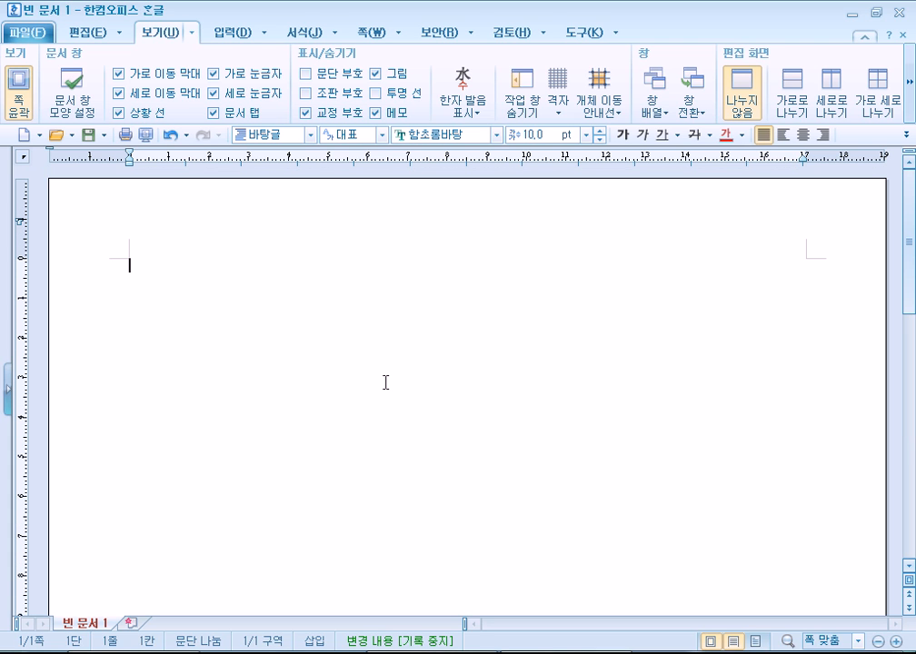
left_click(19, 94)
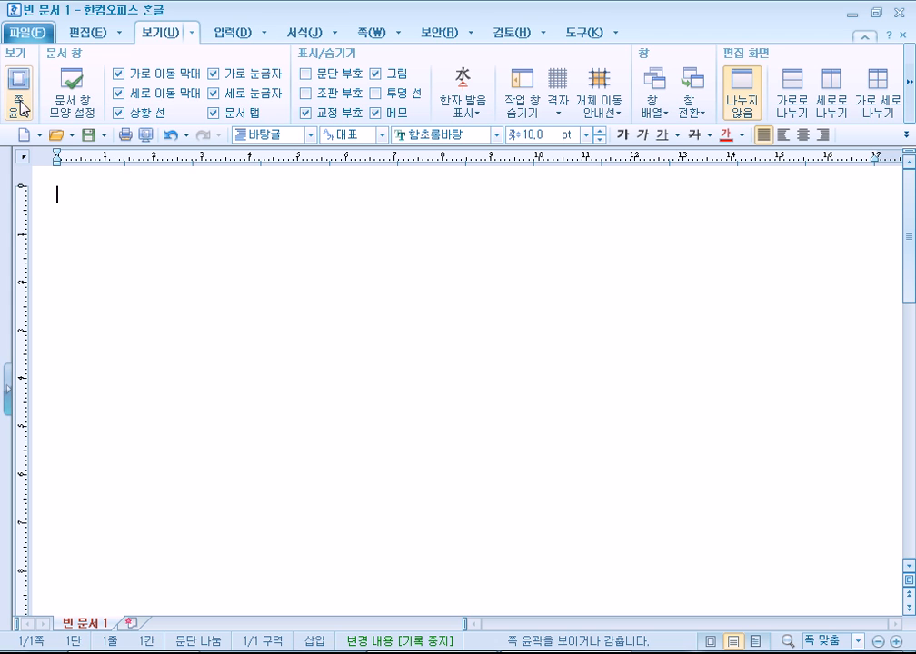
Re-enable 쪽 윤곽 and toggle 문단 부호 repeatedly, leaving paragraph marks visible.
left_click(15, 80)
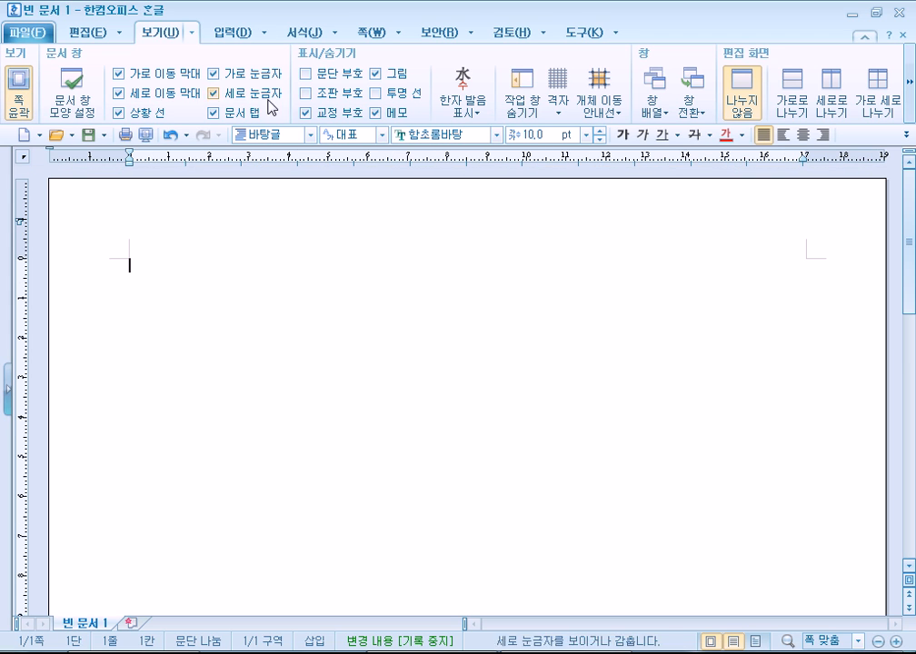
left_click(307, 75)
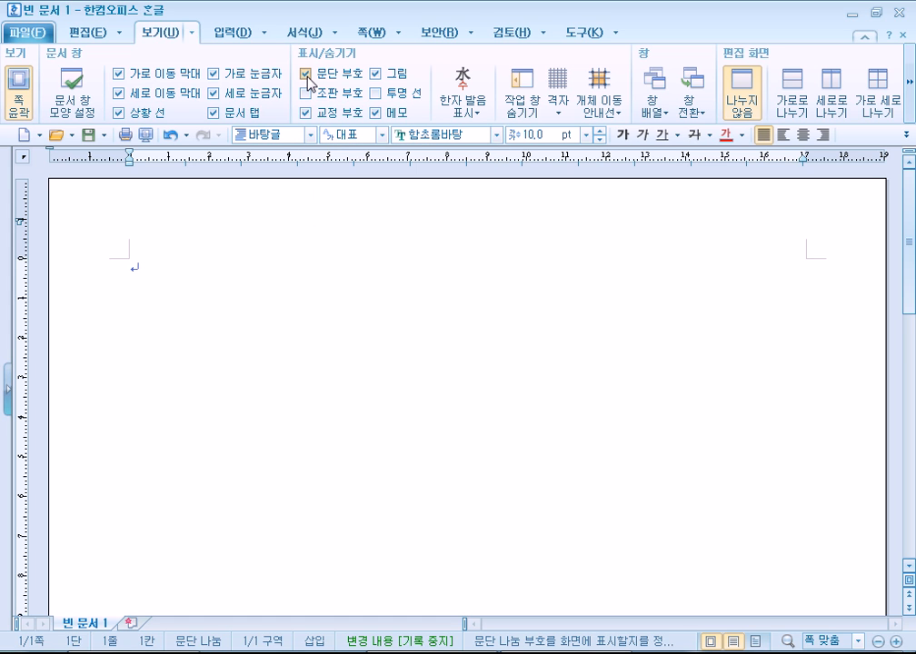
left_click(308, 75)
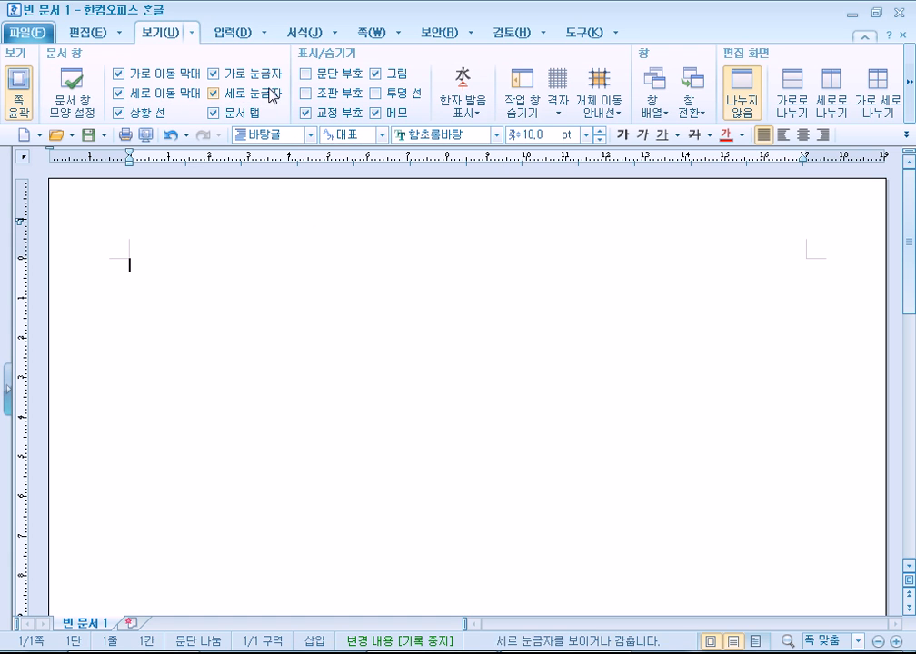
left_click(306, 75)
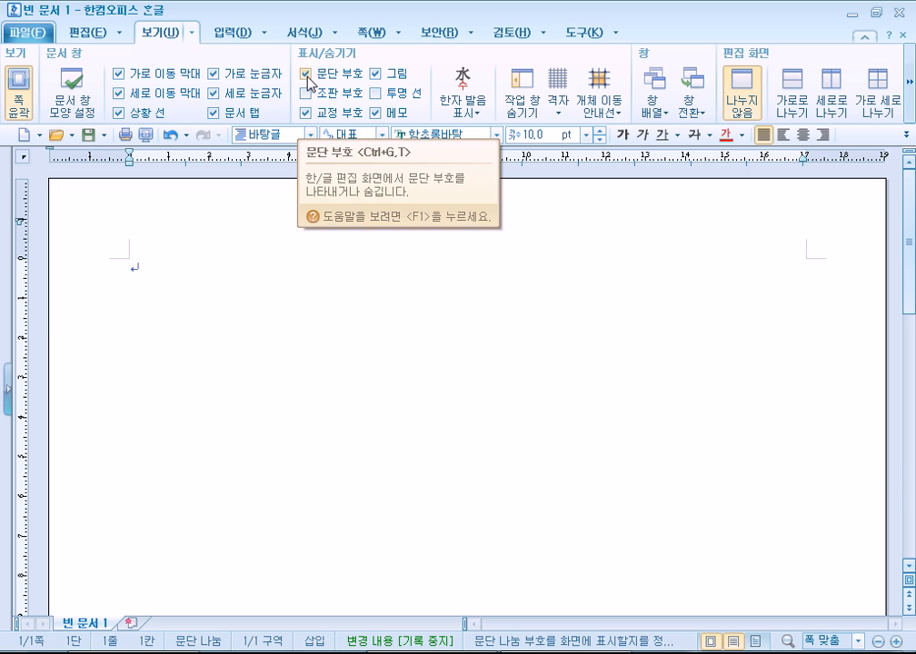
left_click(309, 84)
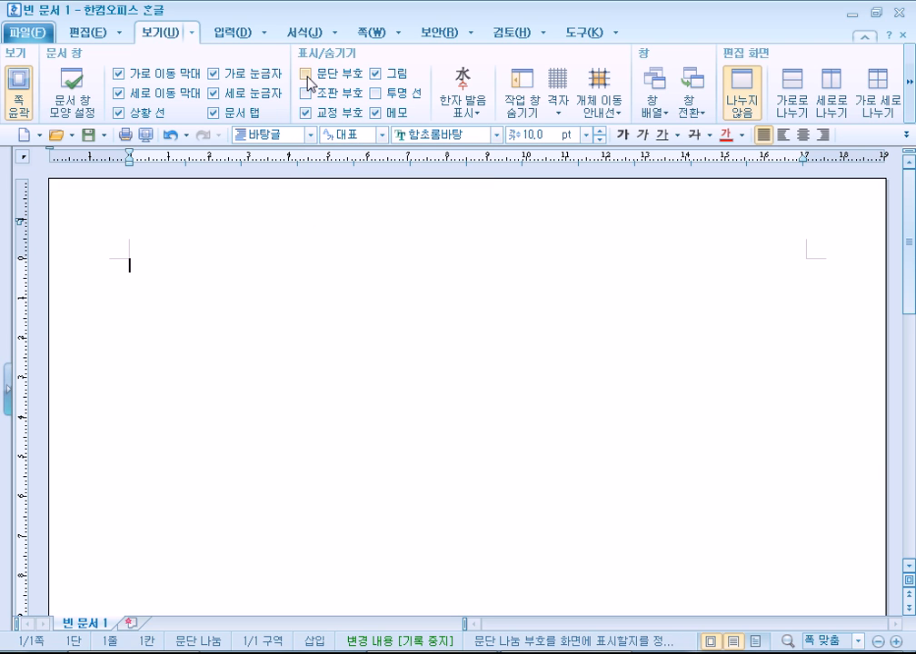
left_click(308, 80)
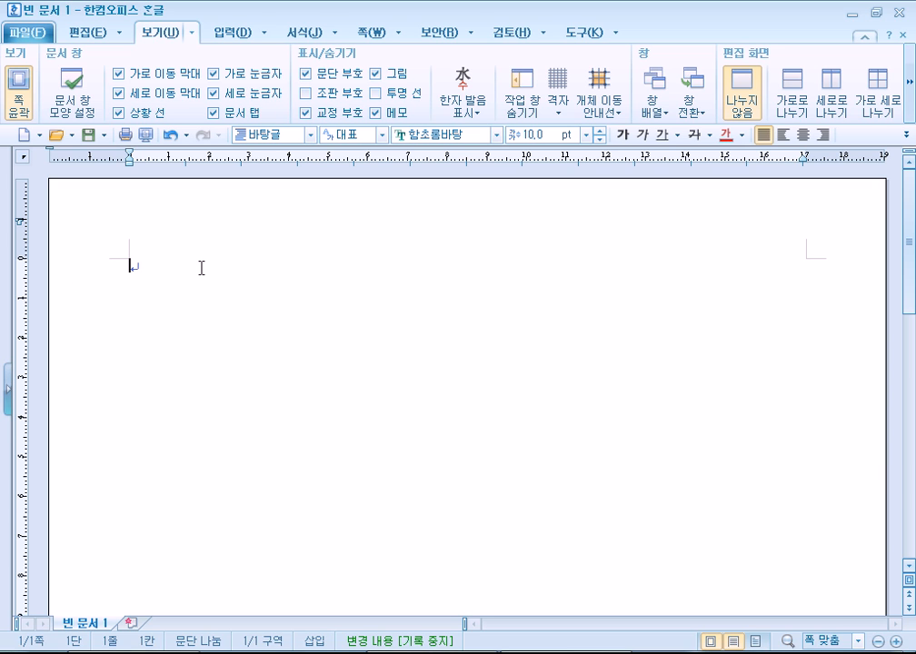
left_click(306, 74)
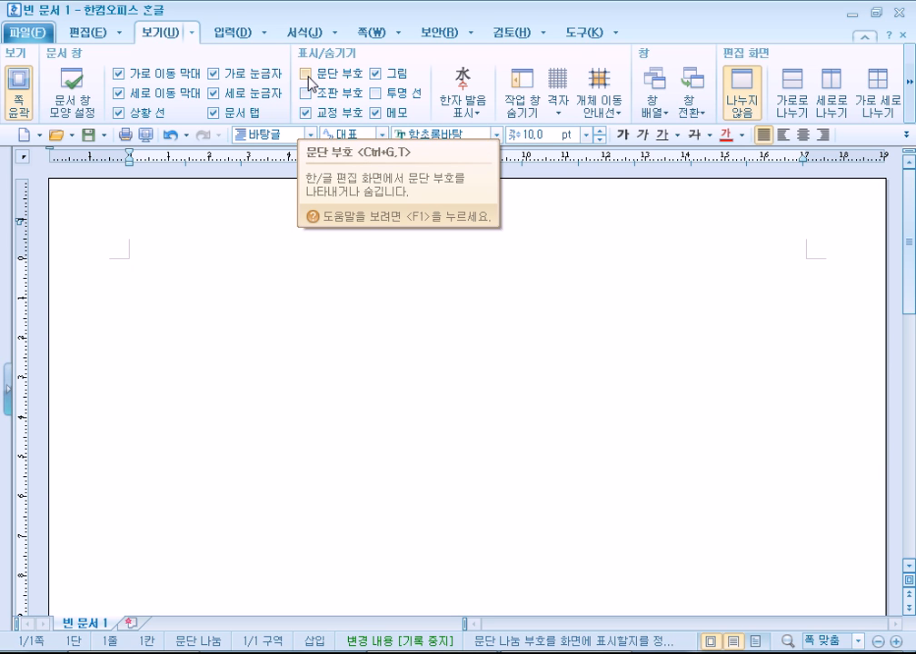
left_click(308, 76)
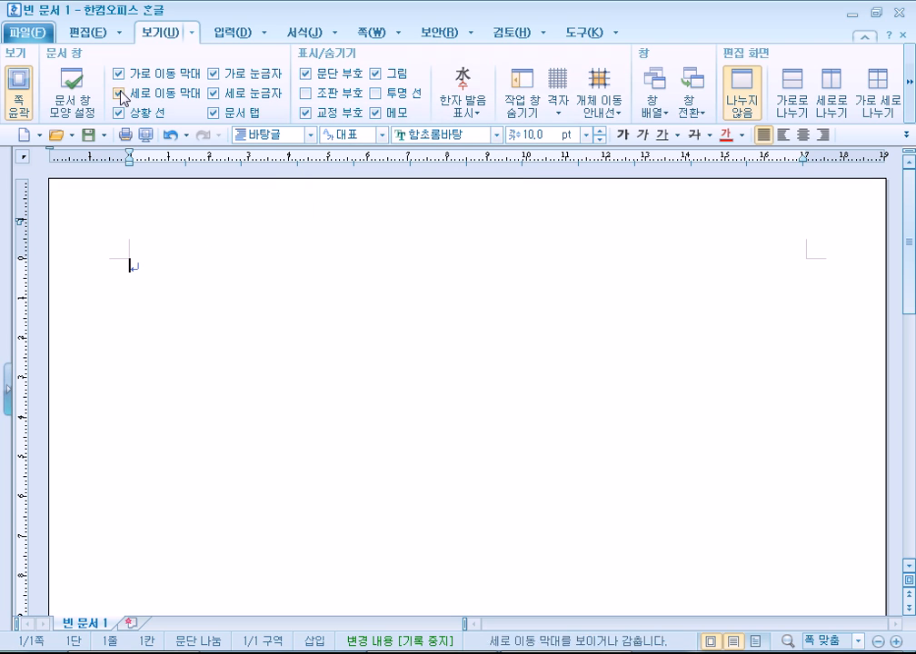
left_click(909, 103)
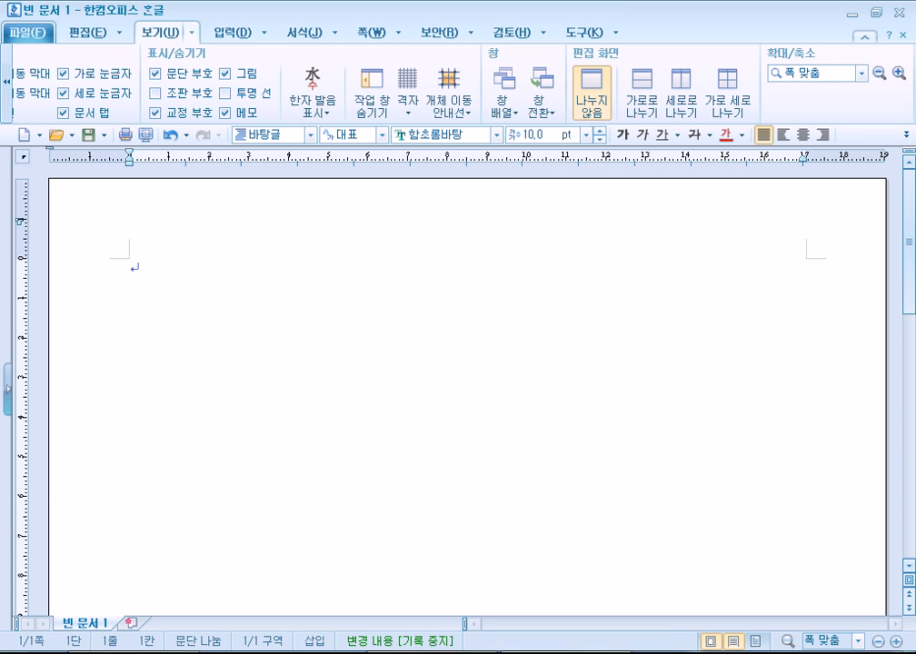
Replace the dated Notepad line with the path '보기 탭 > 확대/축소 그룹 > 폭 맞춤'.
key("alt+Tab")
left_click_drag(182, 221, 3, 82)
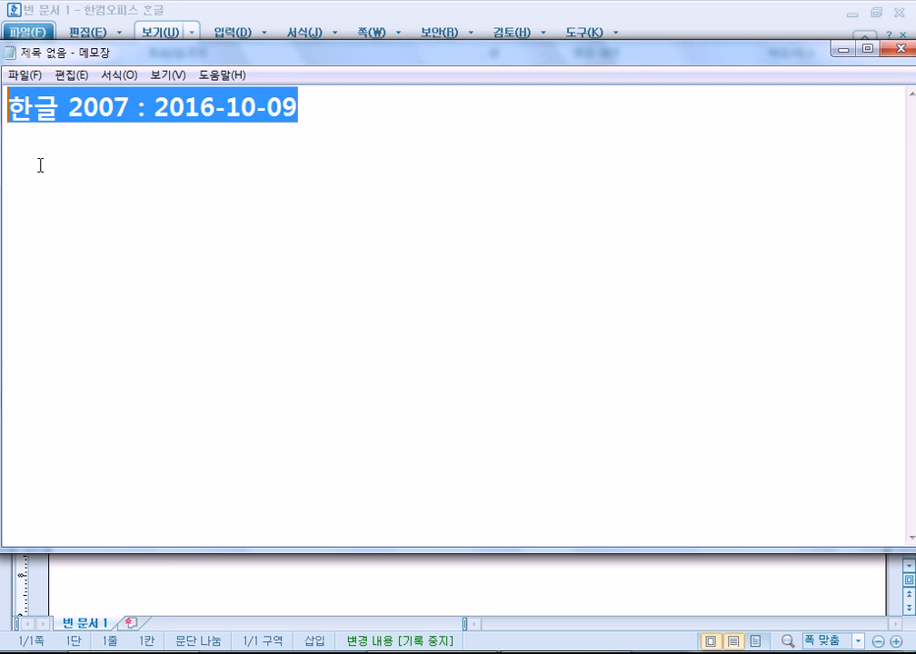
type("qhrl")
key("shift+Home")
key("Hangul")
type("보기 탭")
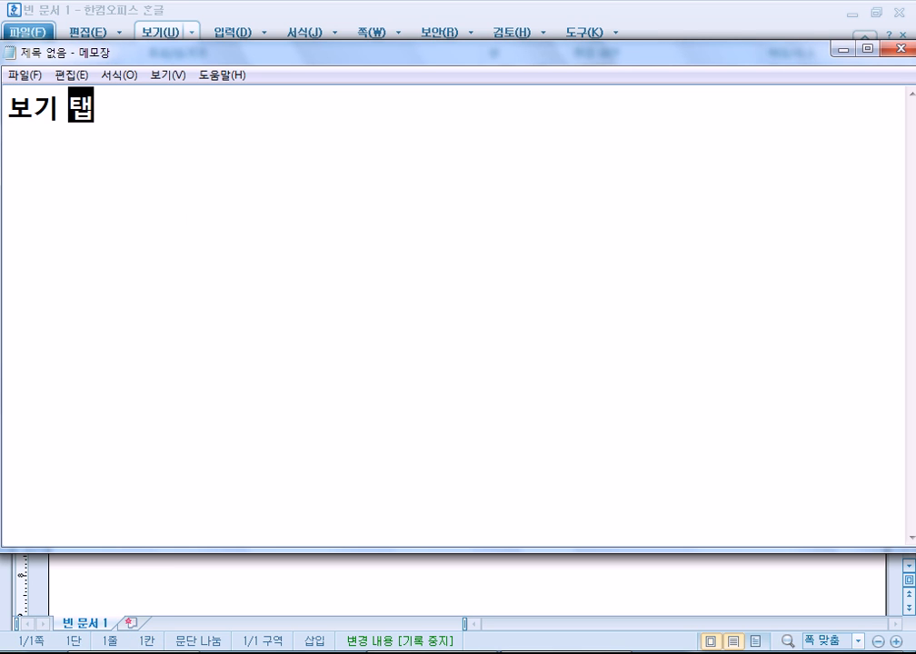
key("alt+Tab")
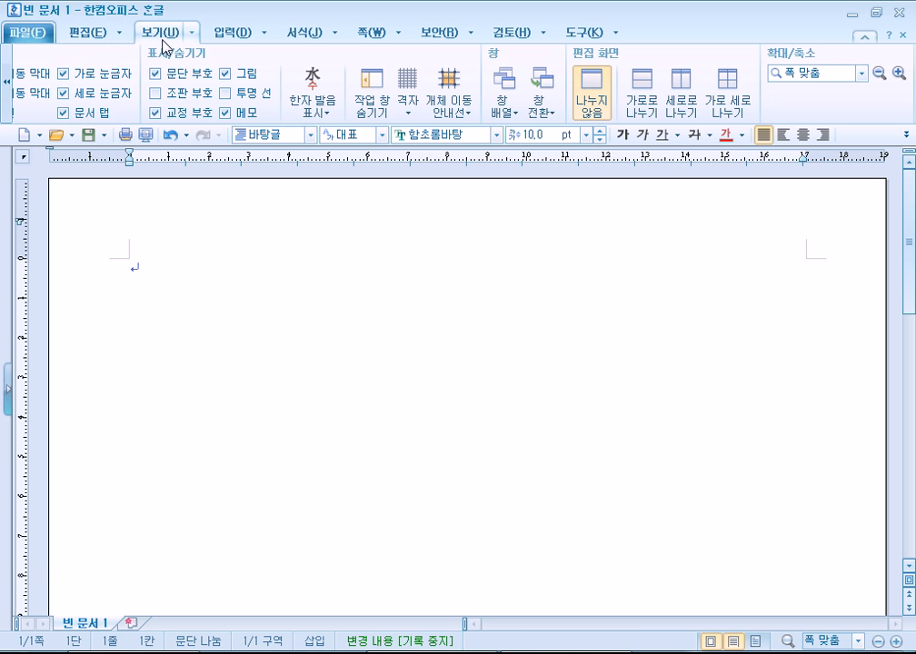
key("alt+Tab")
type(">")
left_click_drag(583, 50, 610, 115)
type("확대/")
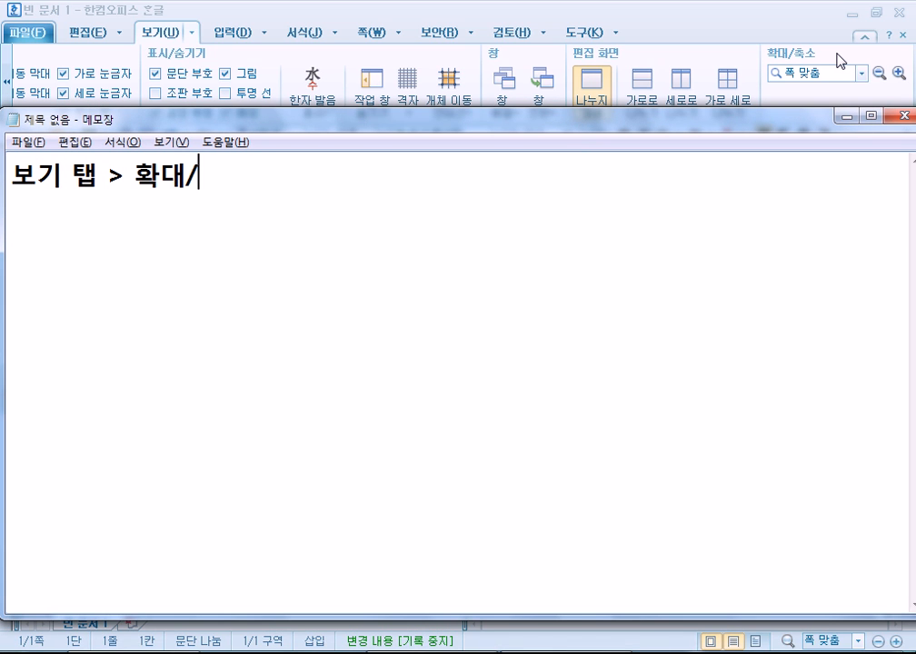
type("축소 그룹")
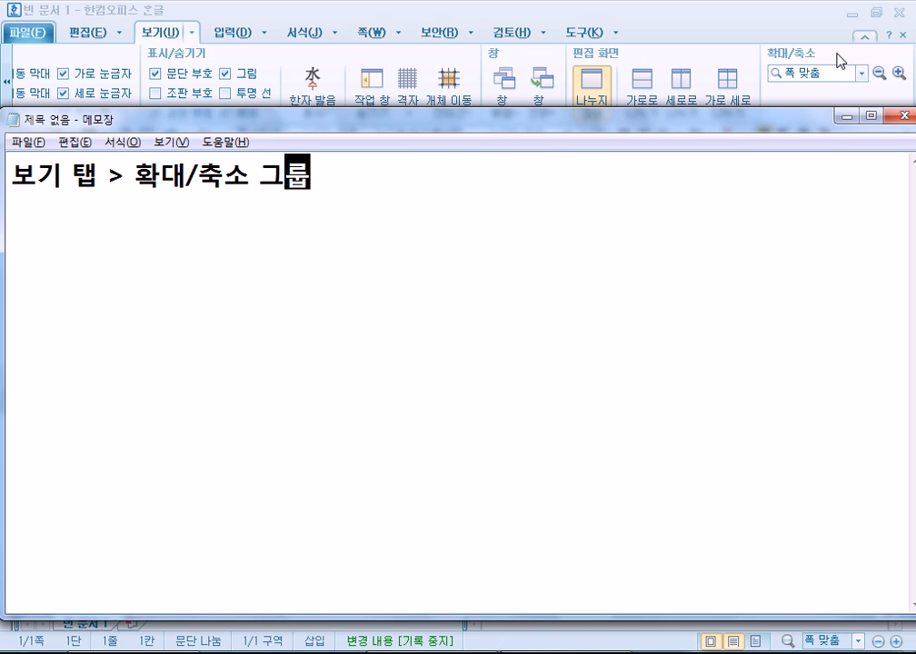
key("alt+Tab")
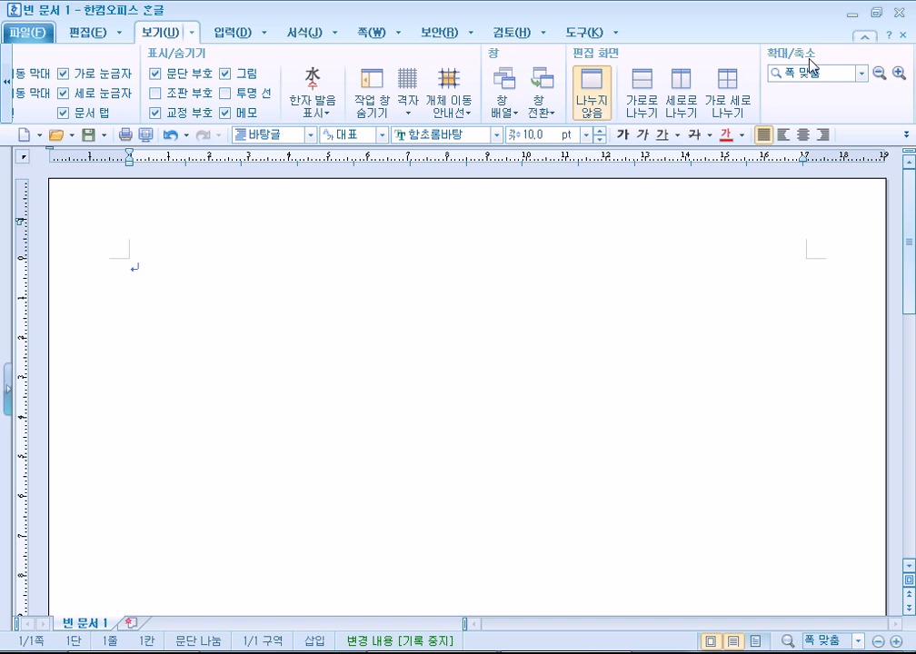
key("alt+Tab")
type("> 폭")
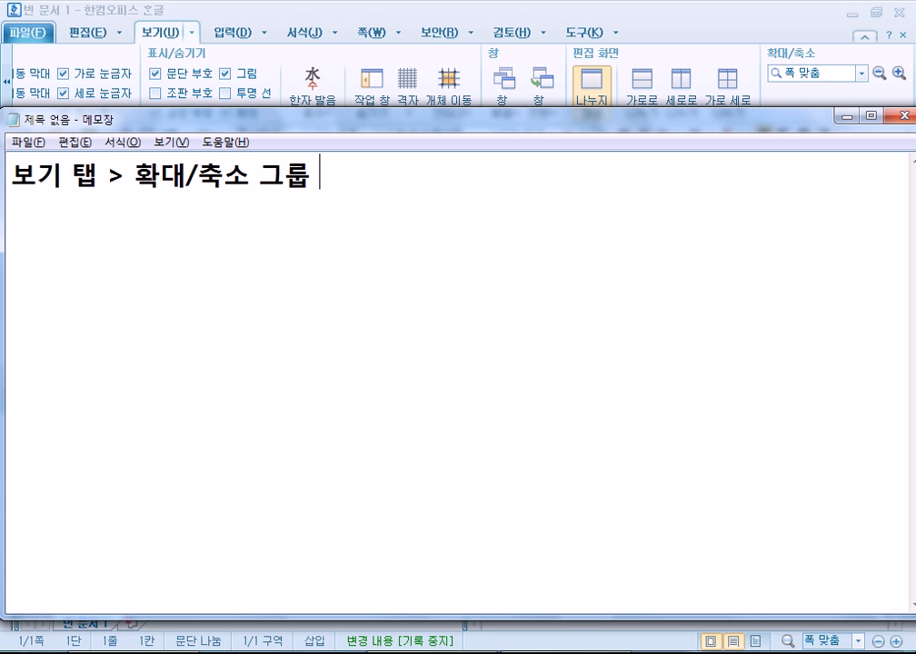
type(" 맞춤")
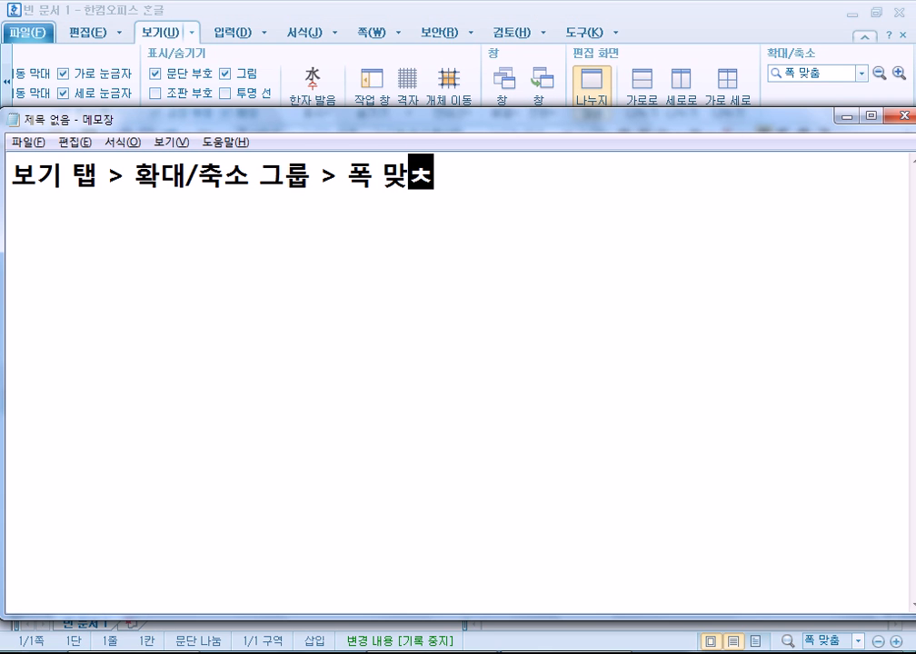
key("Return")
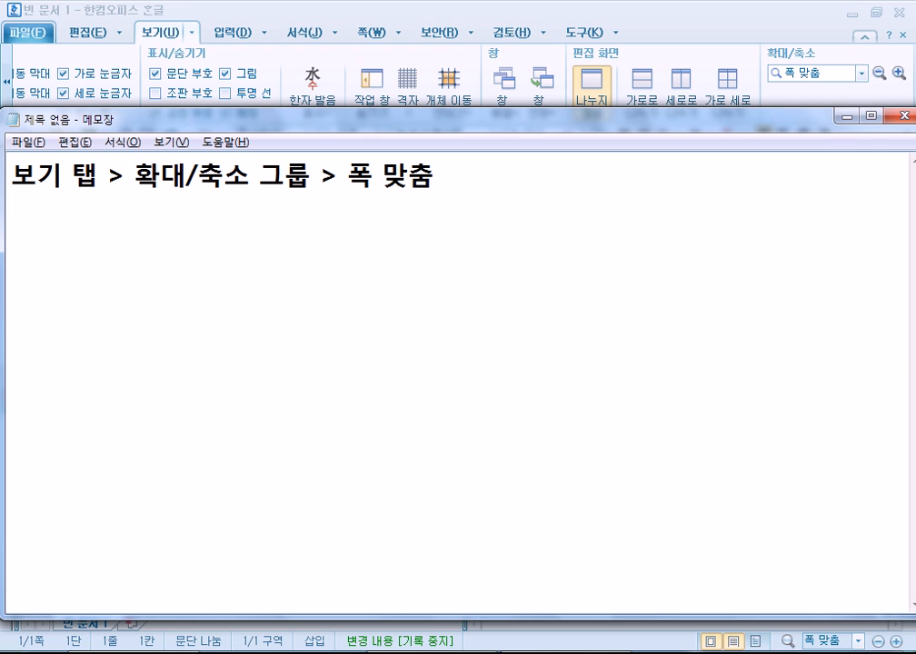
Add the line '보기 탭 > 표시/숨기기 그룹 > 문단 부호(선택)' and bring Hangul to the front.
key("alt+Tab")
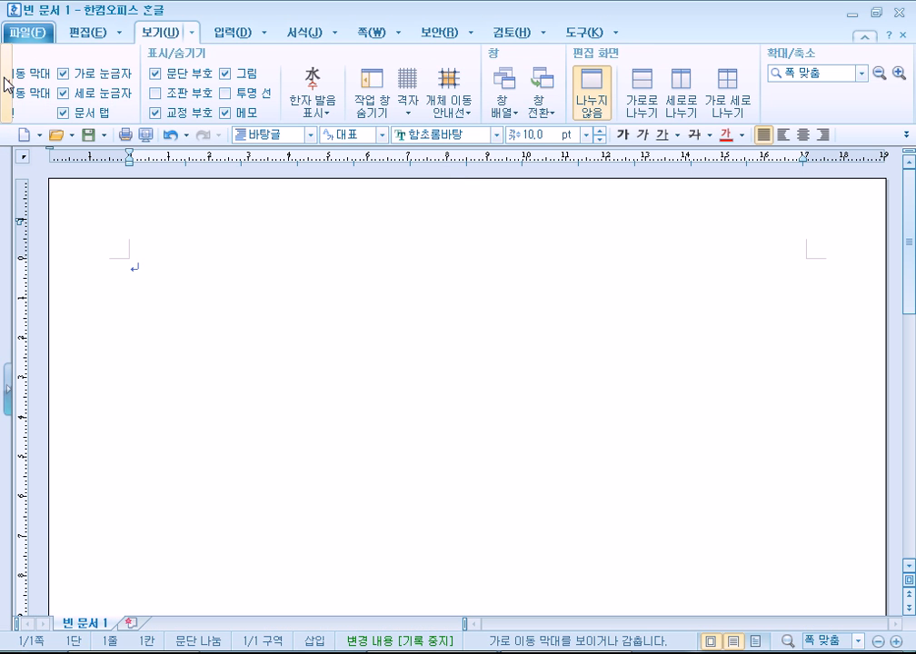
left_click(6, 84)
left_click(6, 82)
key("alt+Tab")
type("보기 탭 > ")
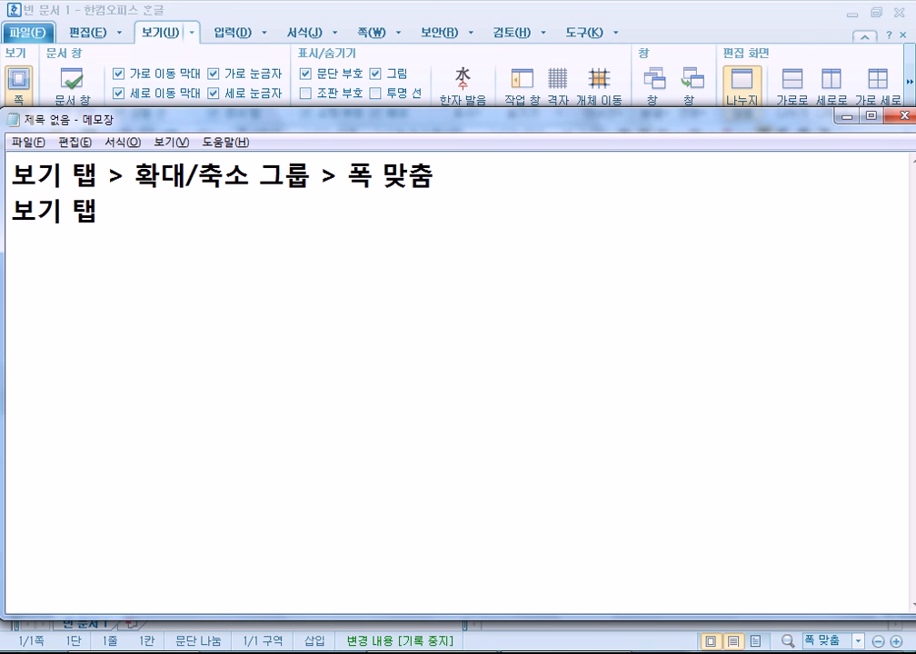
type("표시/숨기")
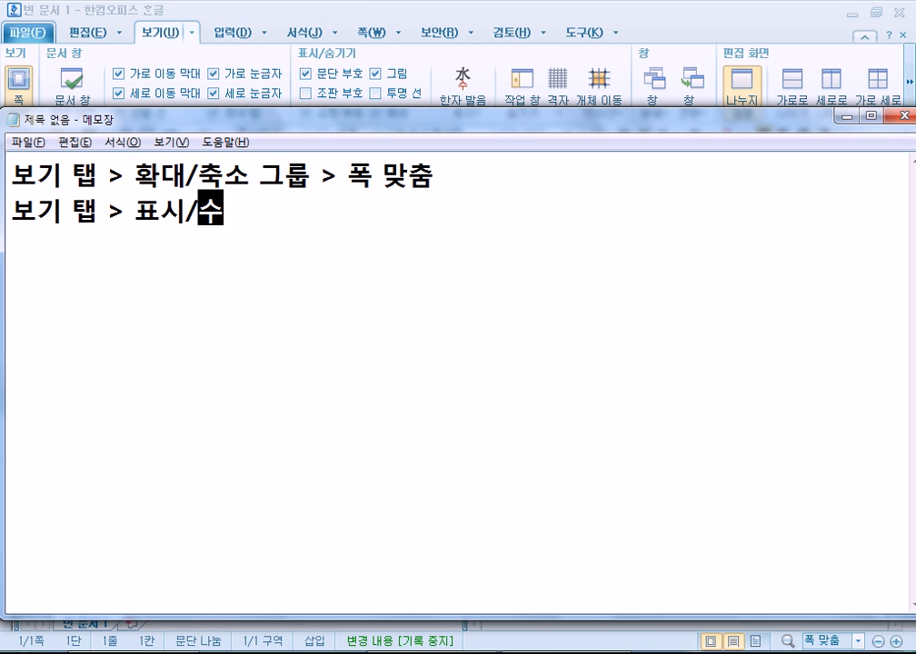
type("기 그룹 ")
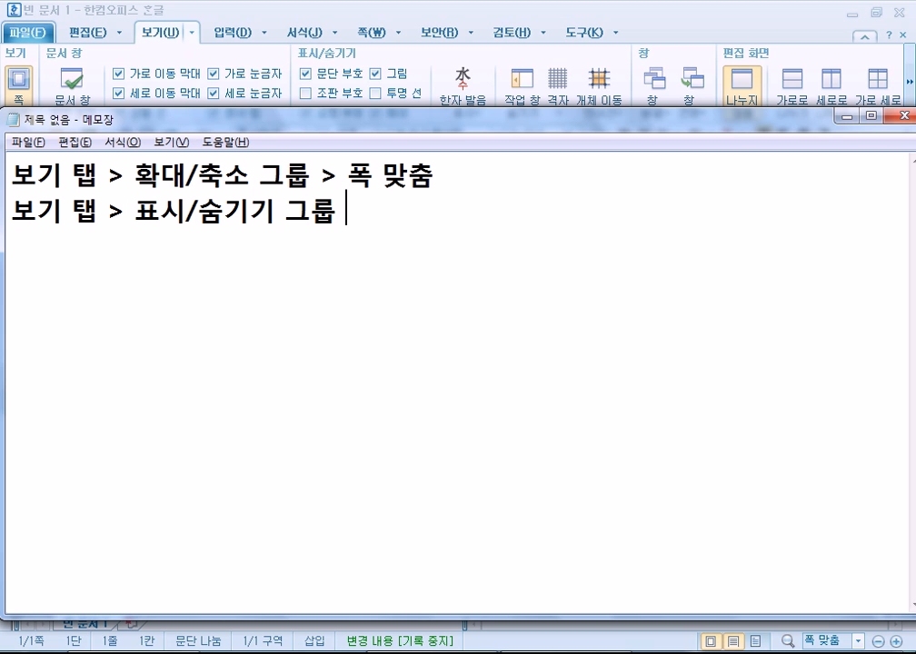
type("> 문")
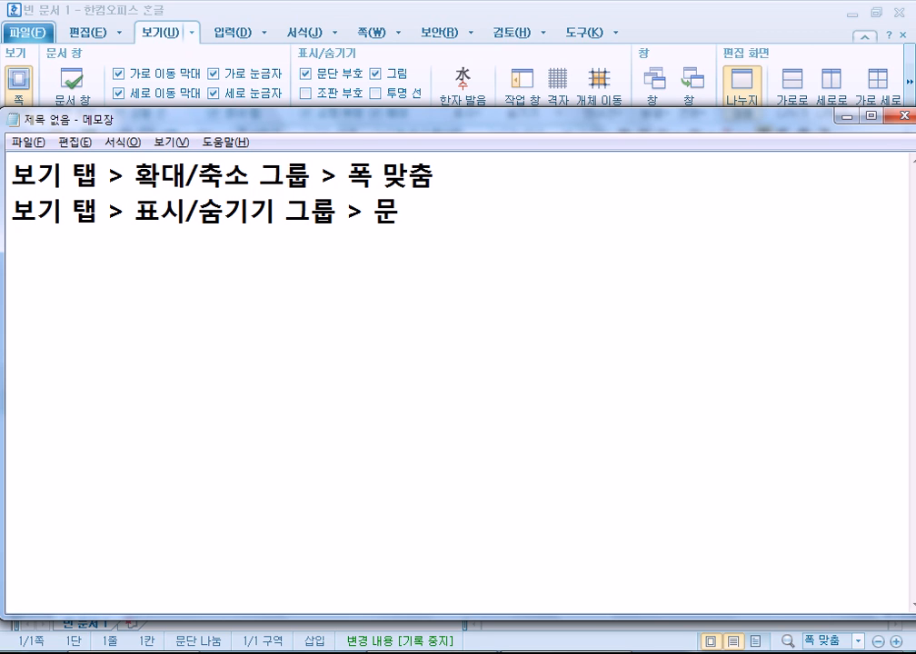
type("단 부호")
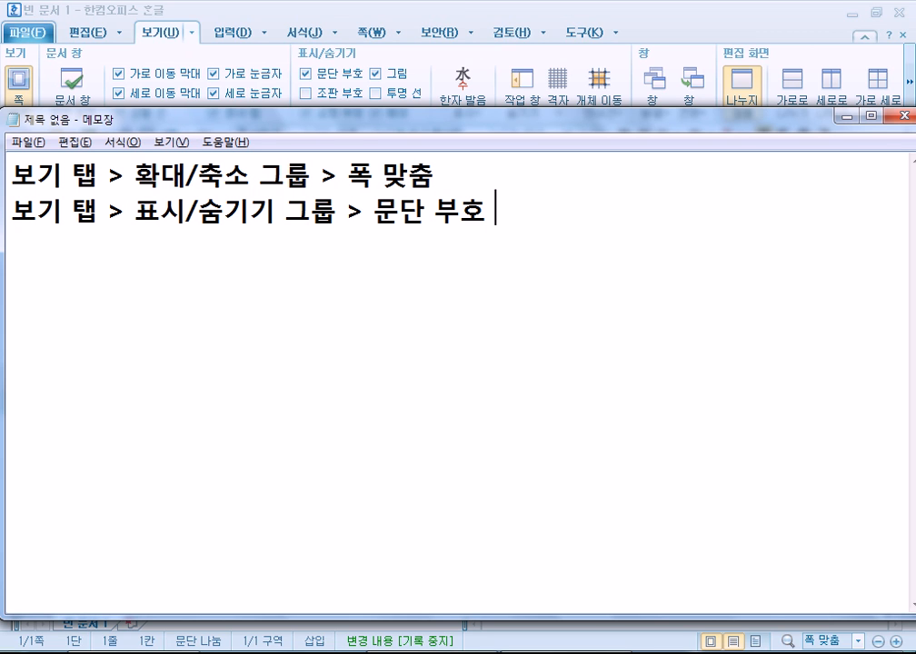
type("()ㅅ")
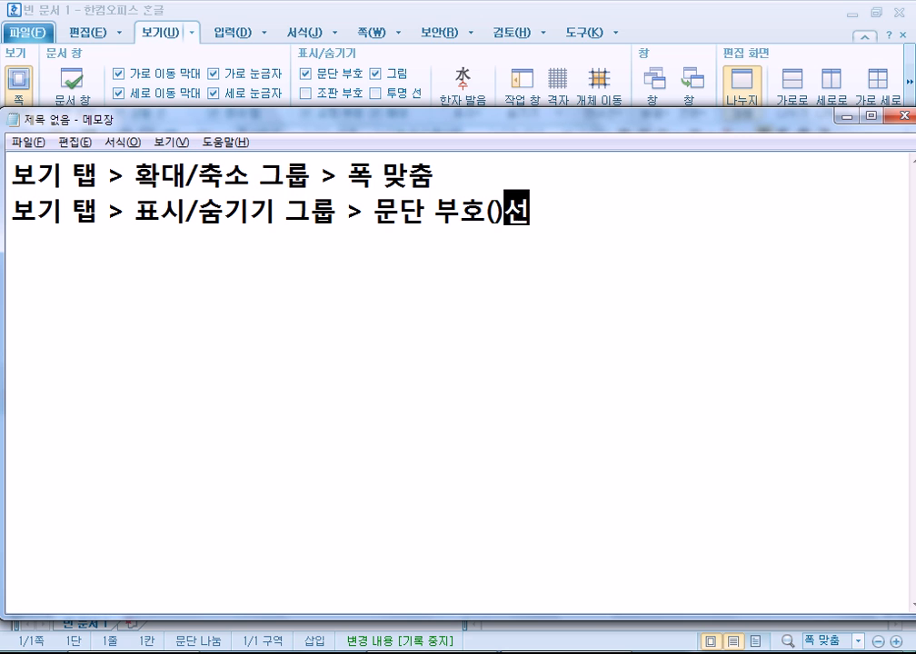
key("BackSpace")
key("BackSpace")
type("선택)")
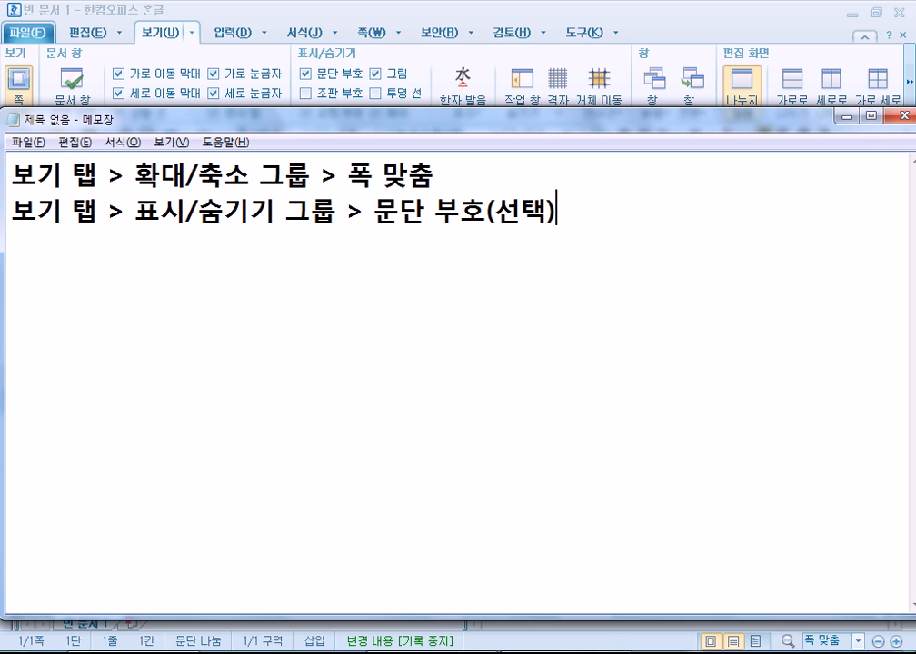
left_click(317, 10)
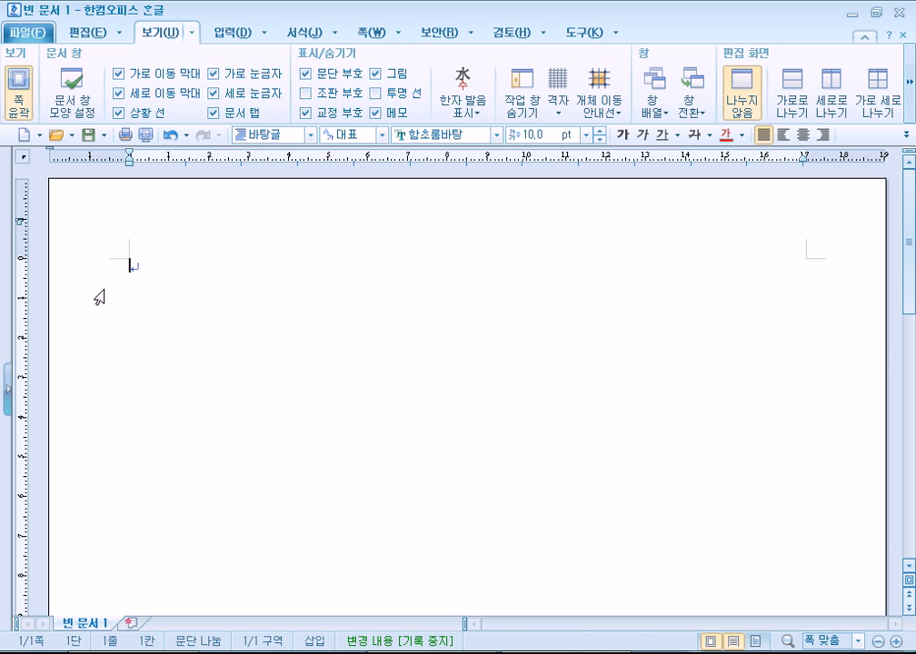
Toggle the 쪽 윤곽 page outline view off and back on.
left_click(20, 100)
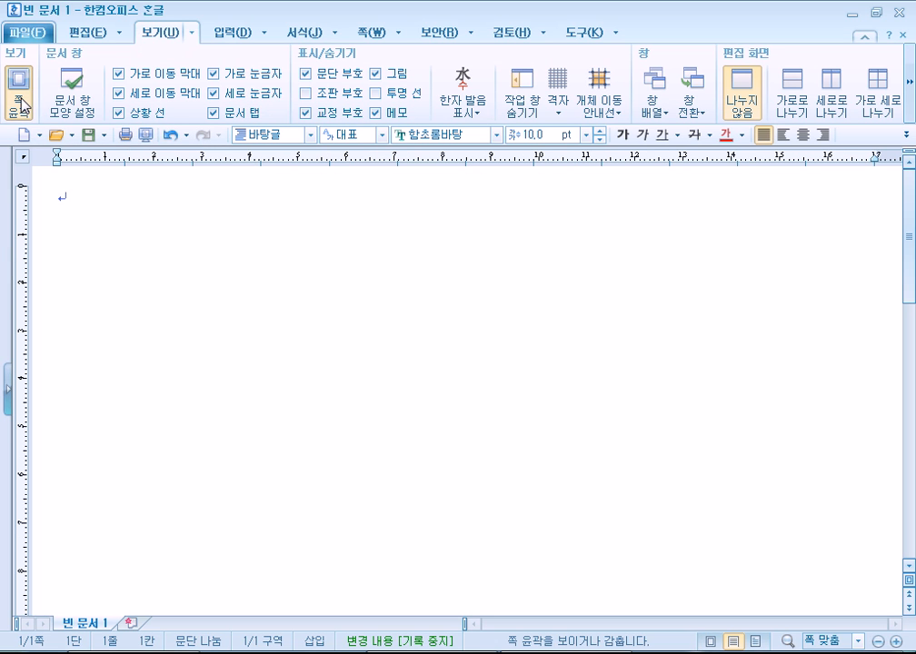
left_click(20, 100)
left_click(20, 100)
left_click(20, 102)
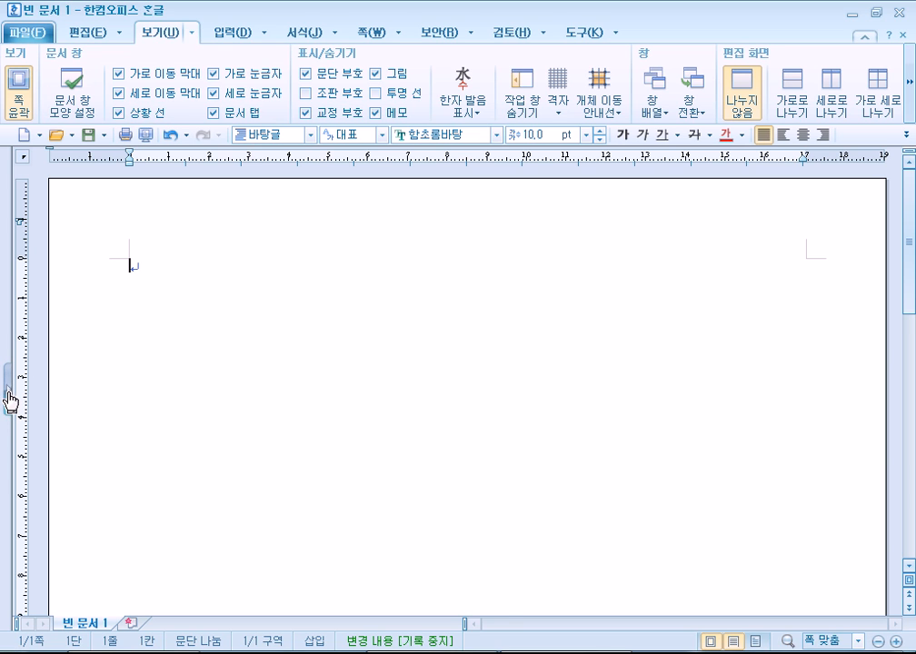
Expand the left task pane strip and open the 사전 검색 dictionary pane.
left_click(8, 400)
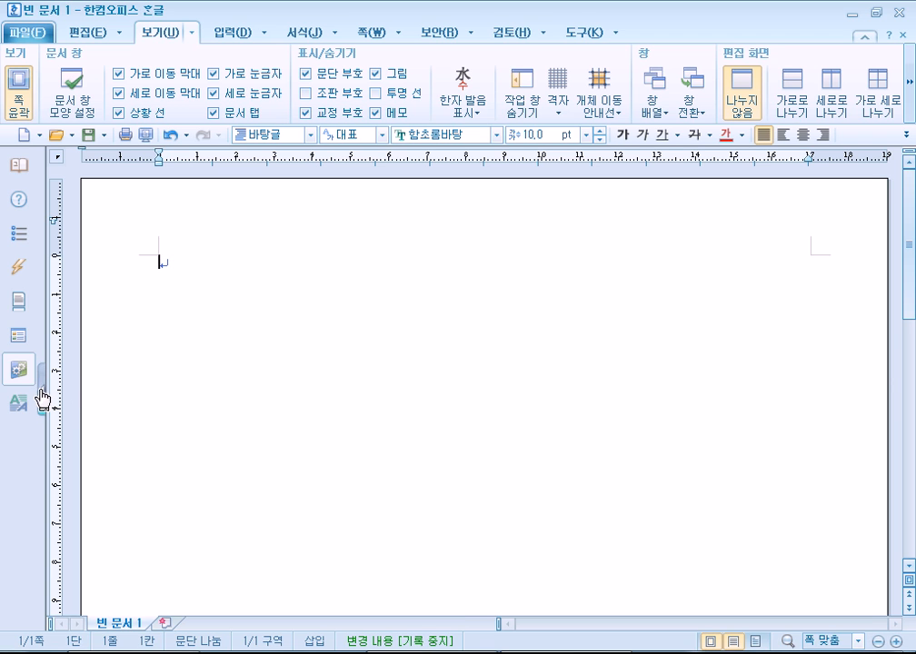
left_click(41, 397)
left_click(9, 384)
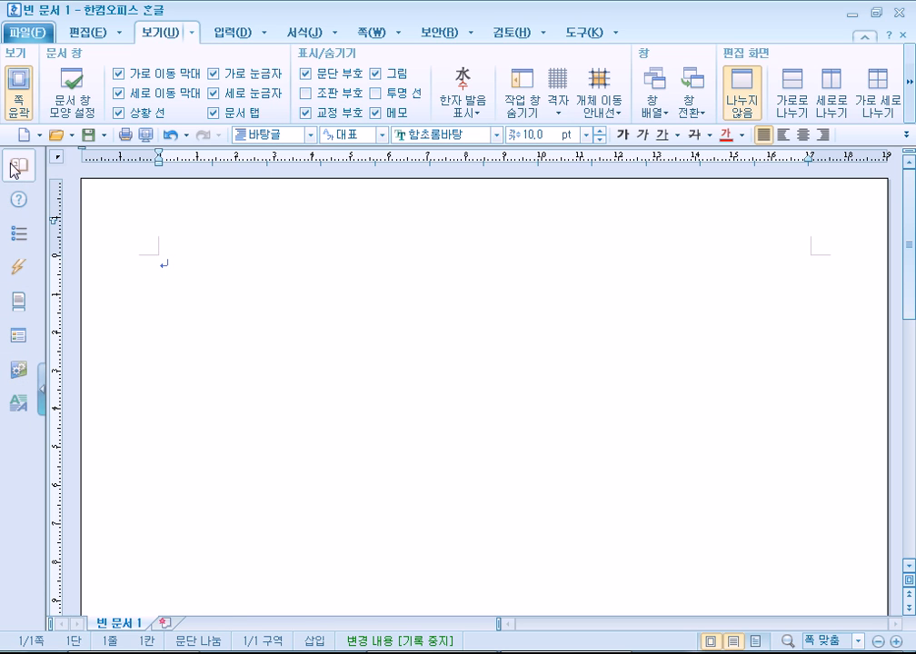
left_click(15, 167)
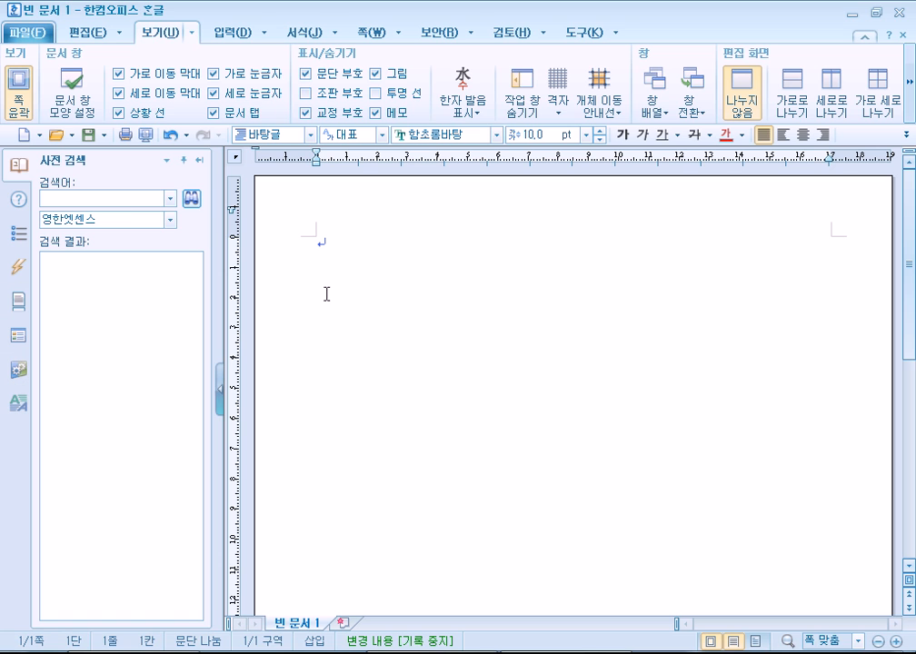
Search the dictionary for 'boy' and scroll through its results.
left_click(118, 198)
type("boy")
key("Return")
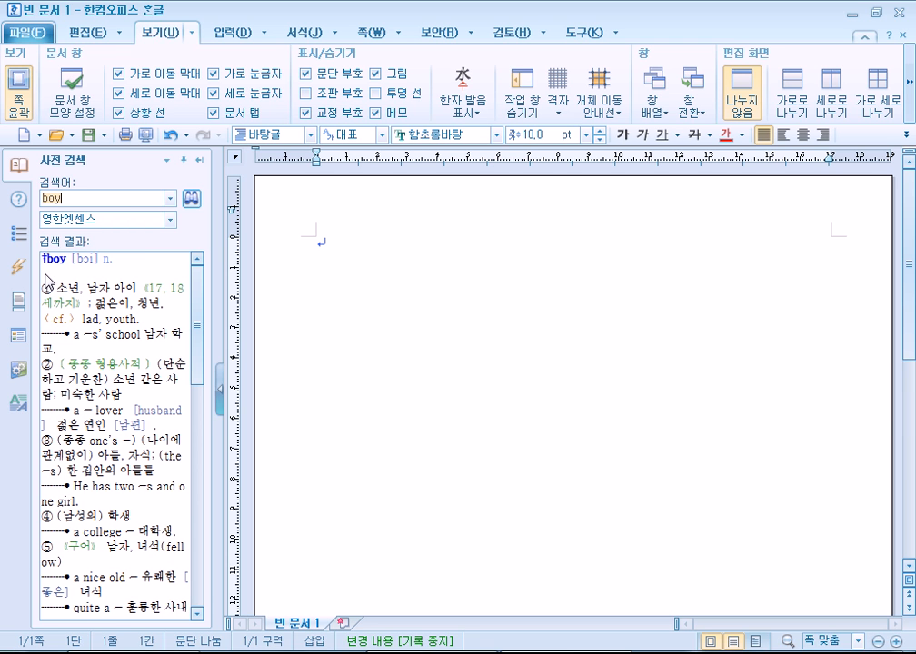
scroll(114, 364, "down", 3)
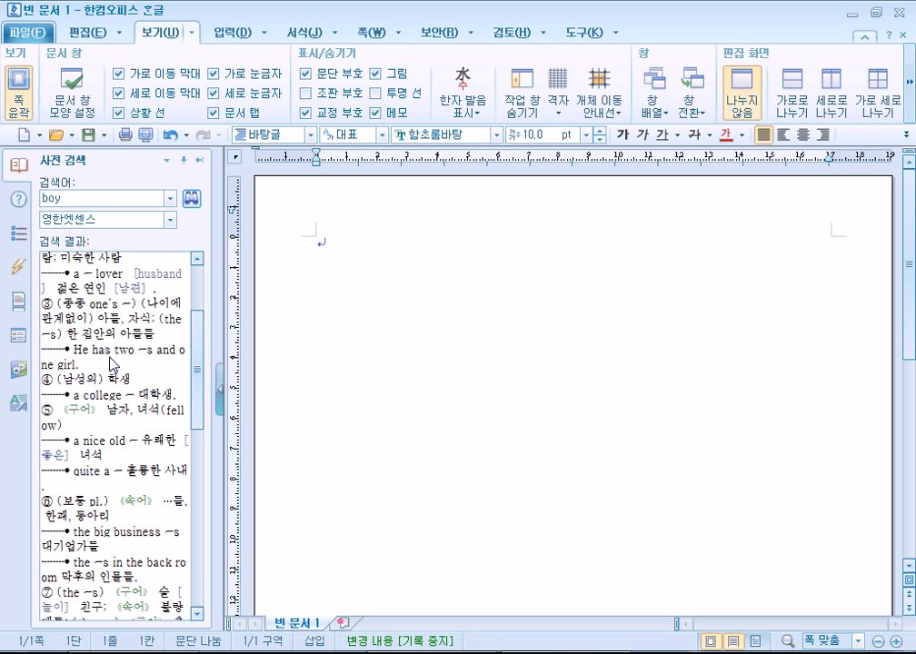
Keep the 영한엣센스 dictionary, read the entries, and close the dictionary pane.
left_click(54, 221)
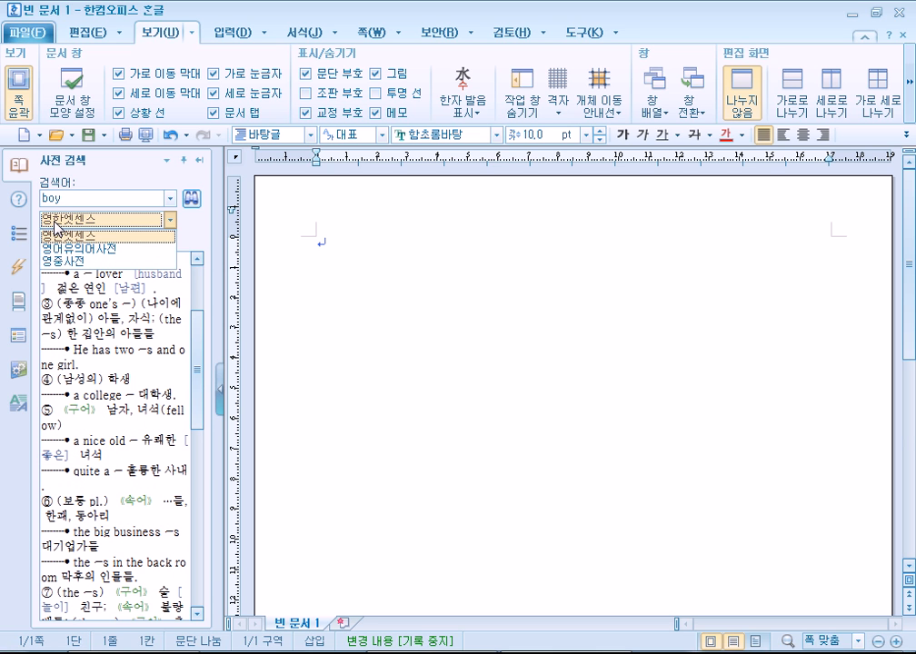
left_click(55, 224)
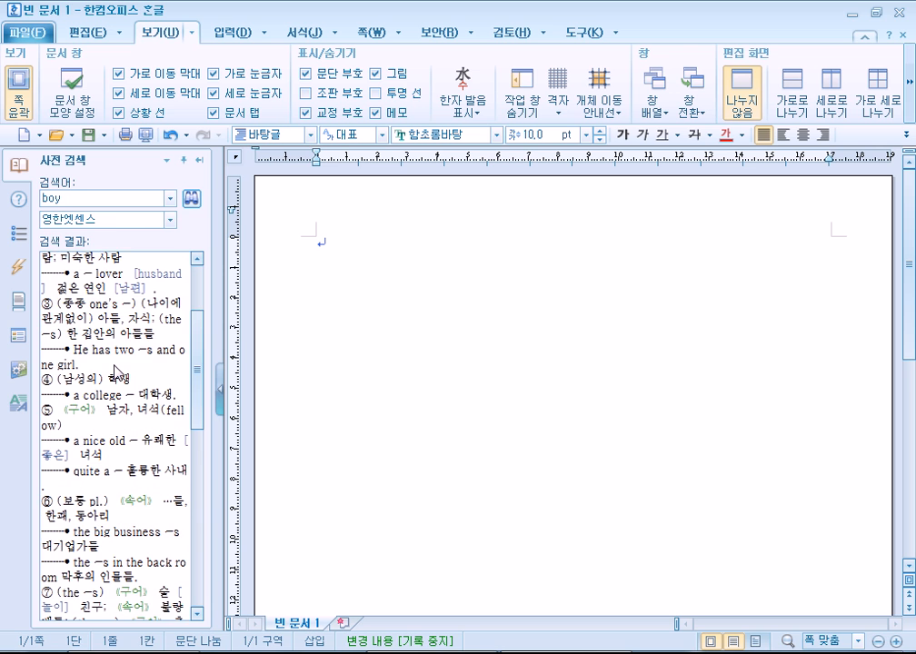
scroll(118, 375, "down", 3)
scroll(118, 375, "down", 3)
left_click_drag(76, 273, 171, 510)
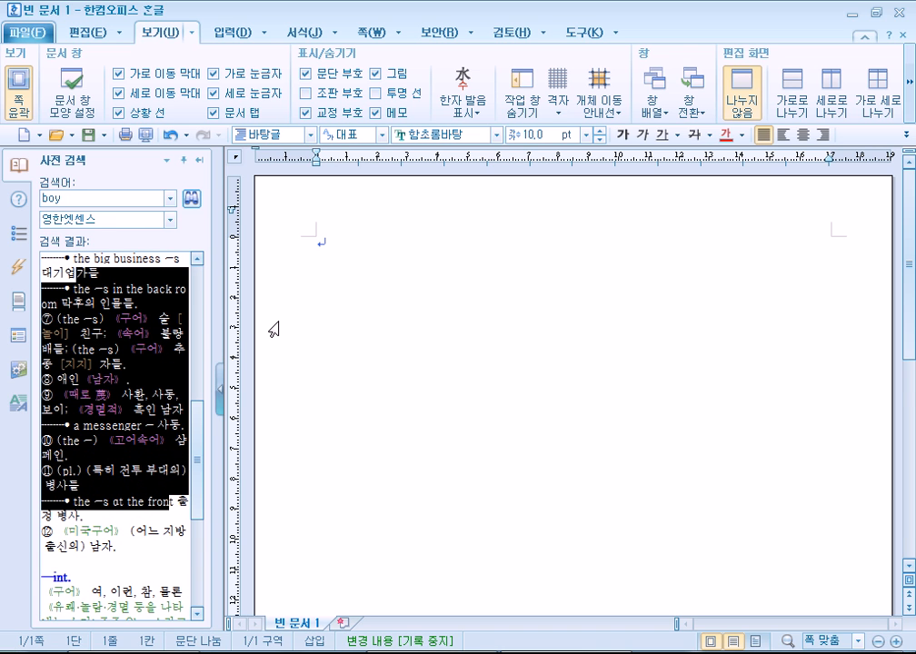
left_click(144, 323)
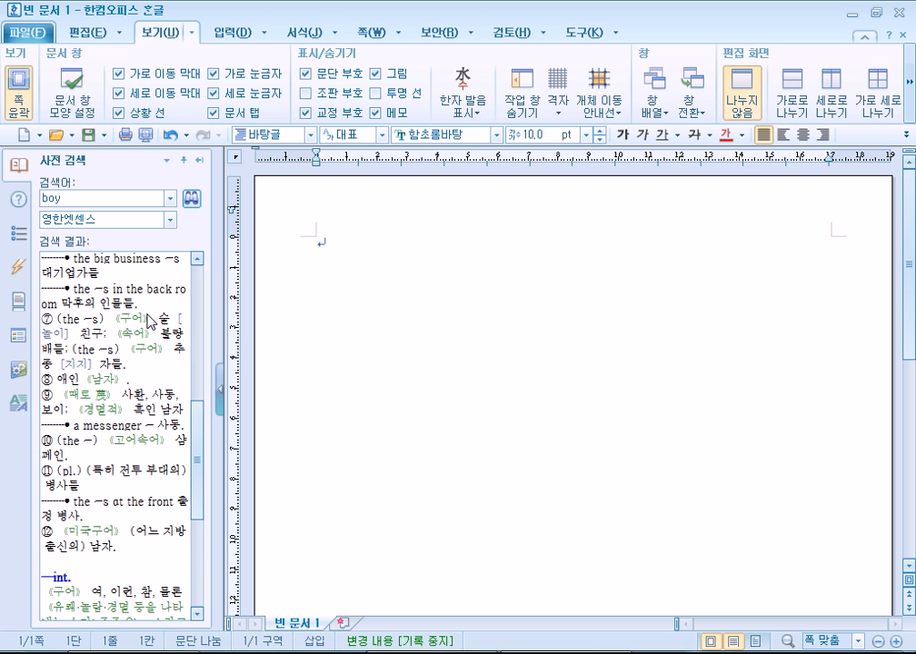
left_click(198, 161)
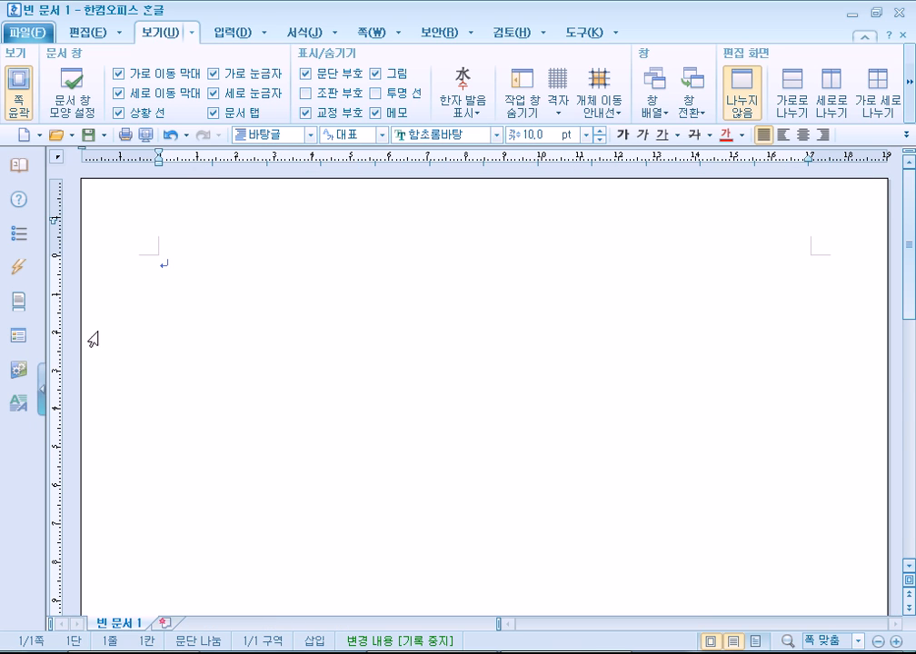
Open the 스타일 and 사전 검색 panes, close the dictionary, and collapse the task pane strip.
left_click(40, 395)
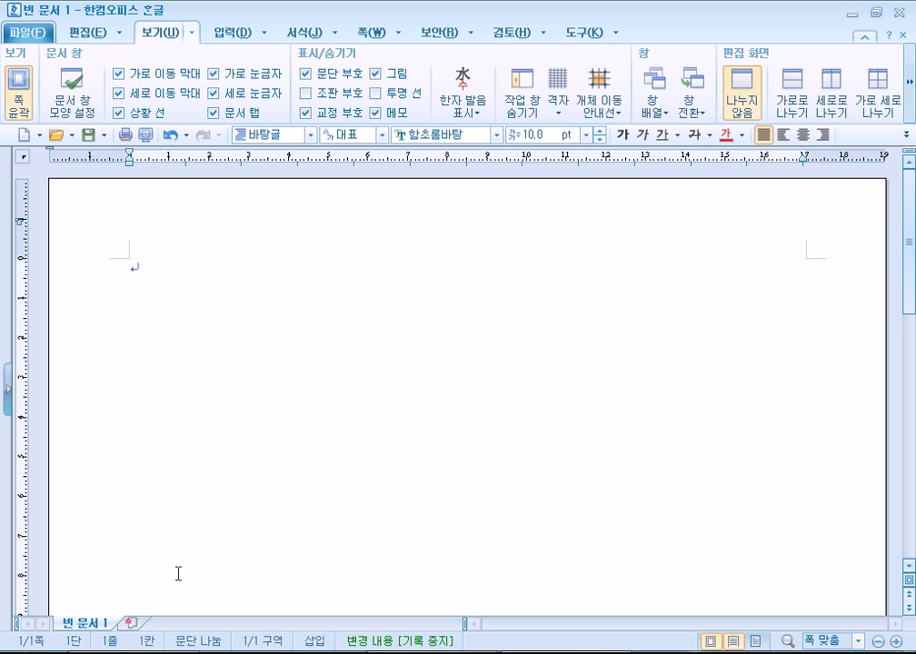
left_click(11, 411)
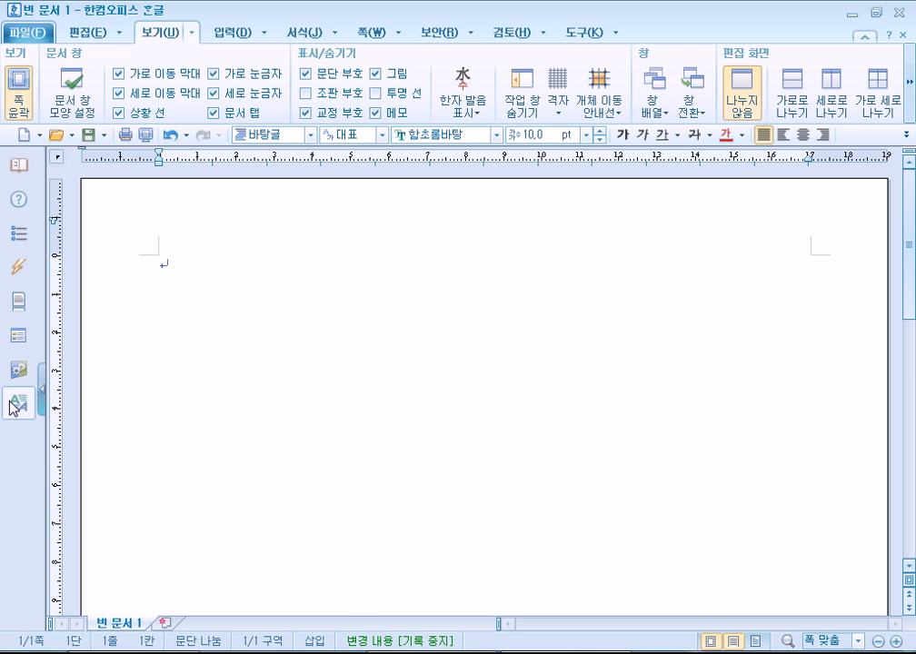
left_click(31, 398)
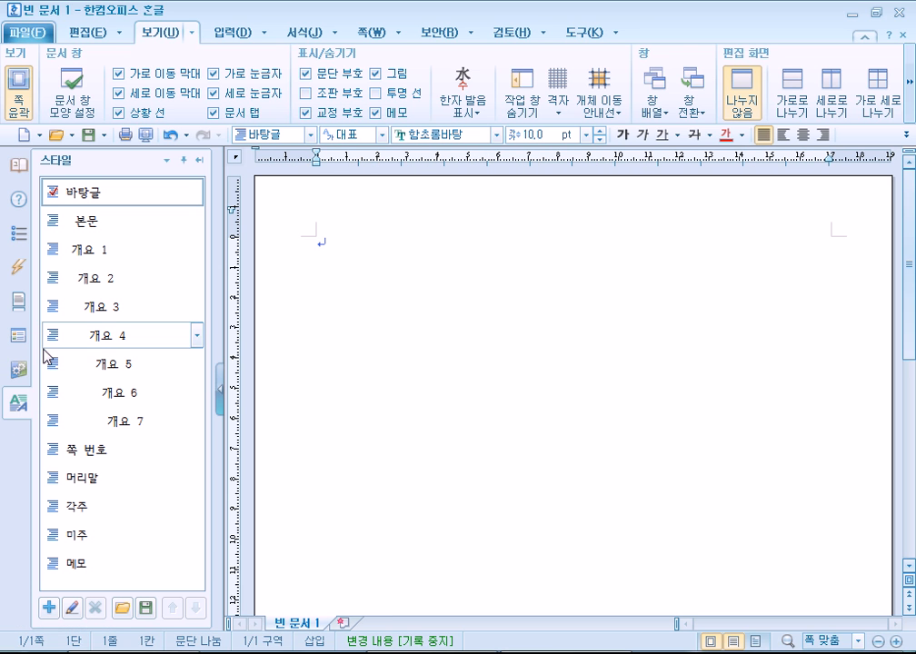
left_click(18, 165)
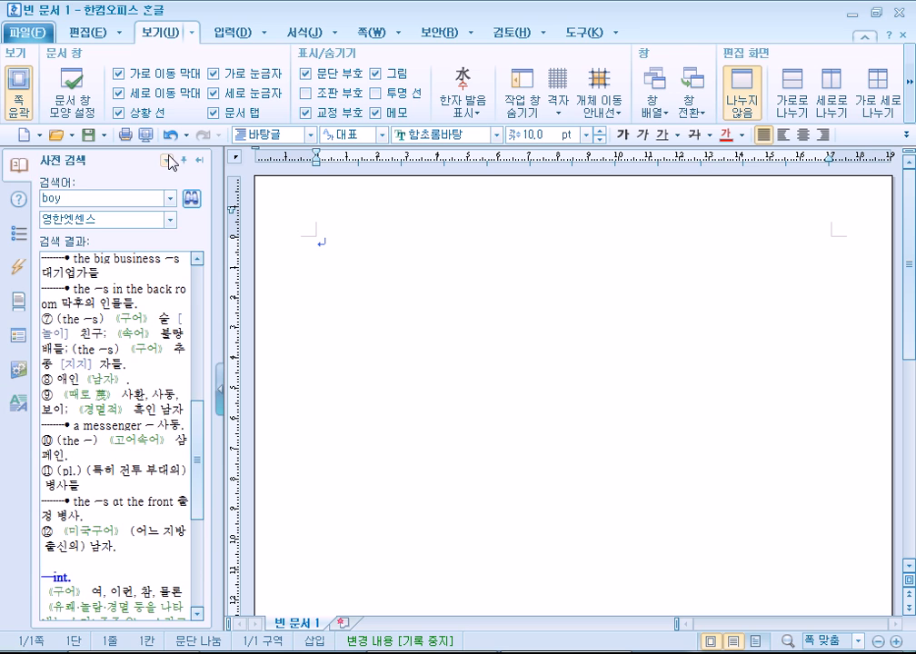
left_click(199, 160)
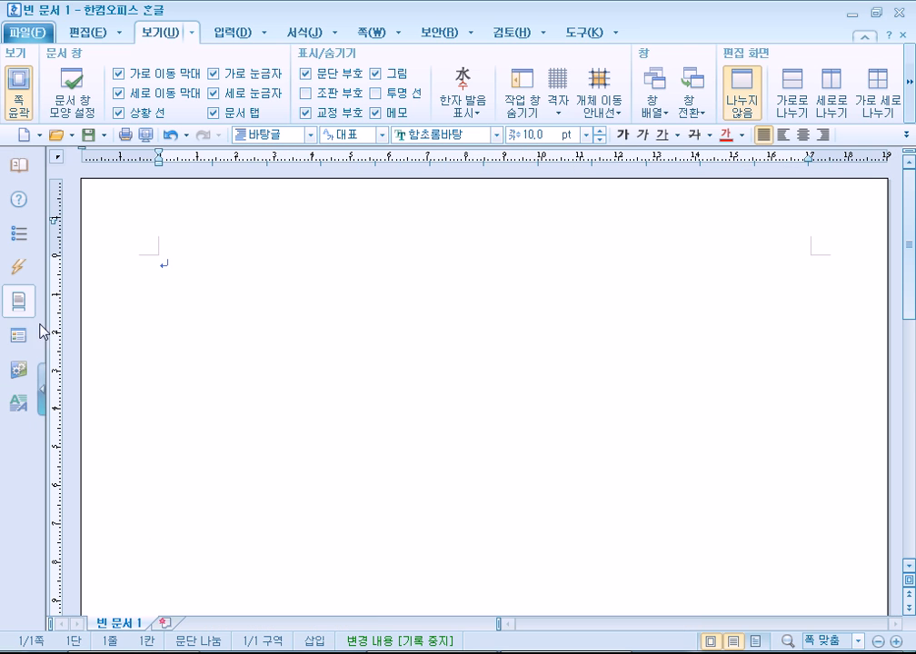
left_click(41, 389)
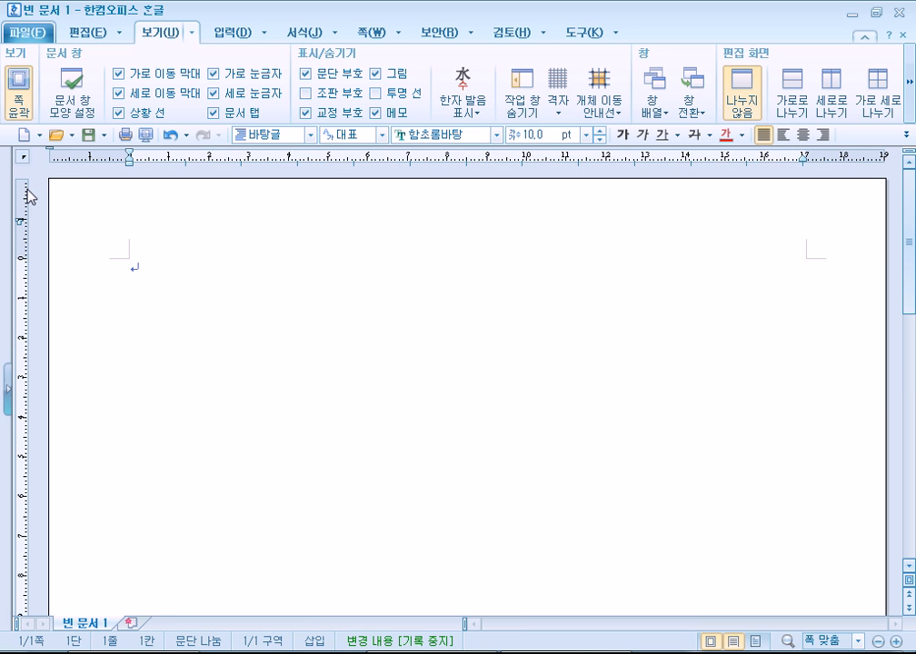
left_click(8, 389)
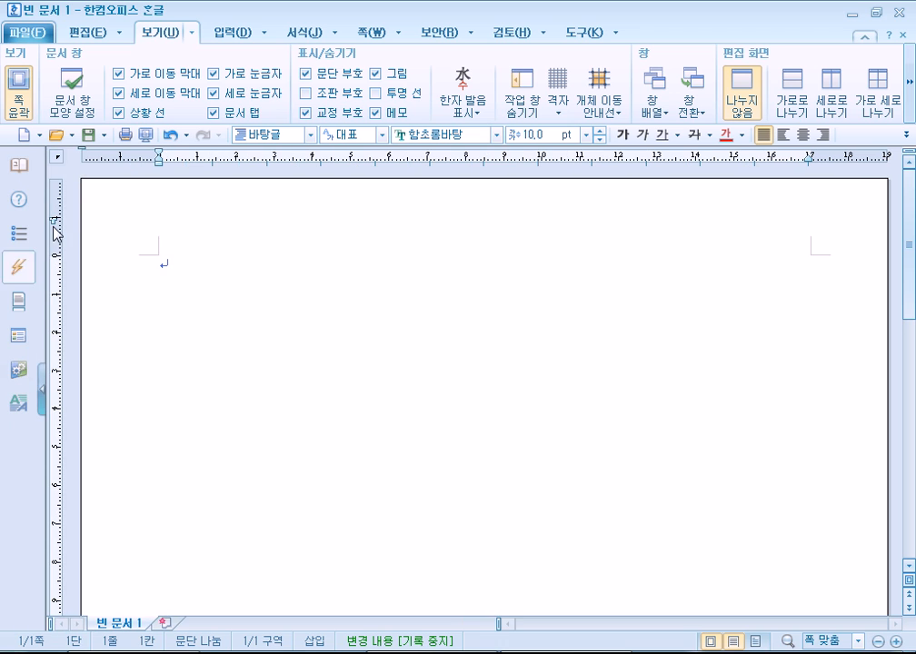
left_click(41, 391)
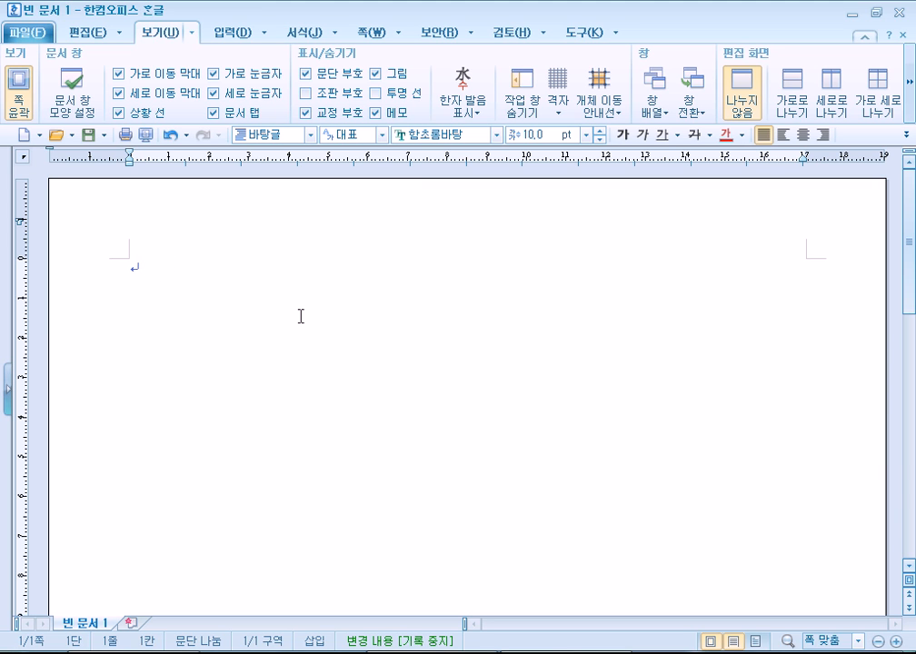
type("CURASOR 1")
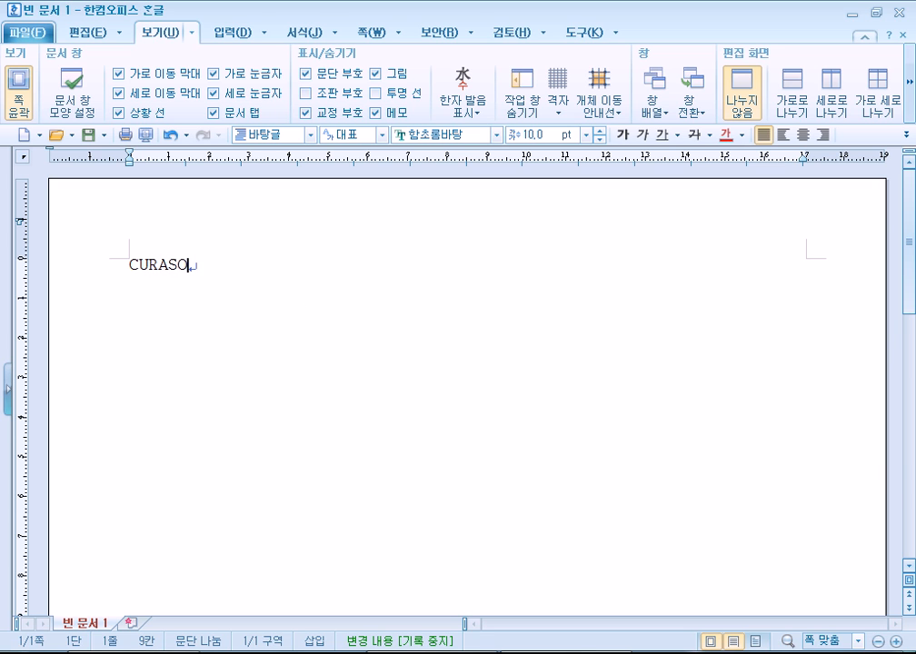
key("Left")
key("Left")
key("Left")
key("Left")
key("Left")
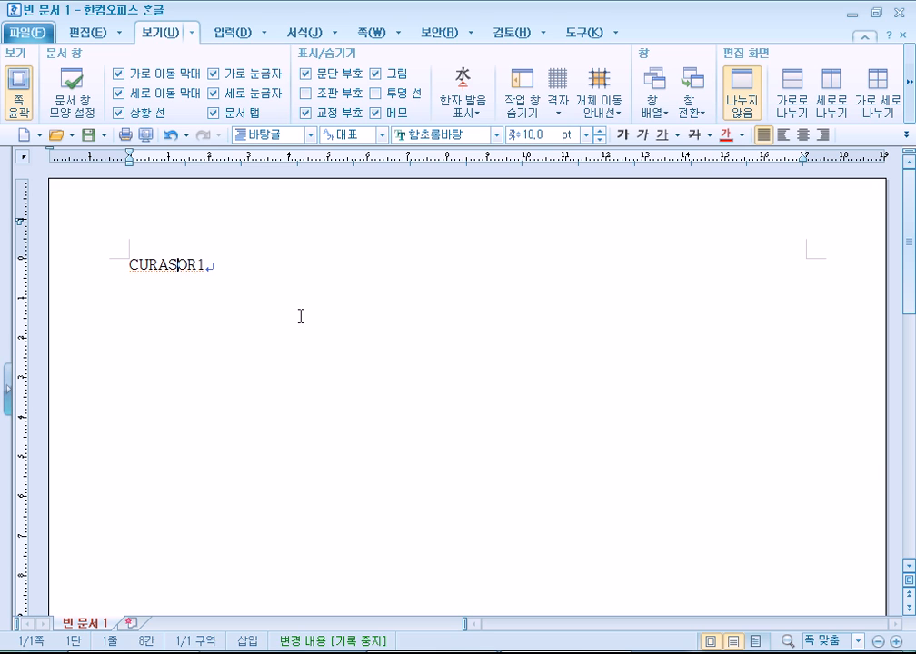
key("Delete")
key("End")
key("BackSpace")
key("Return")
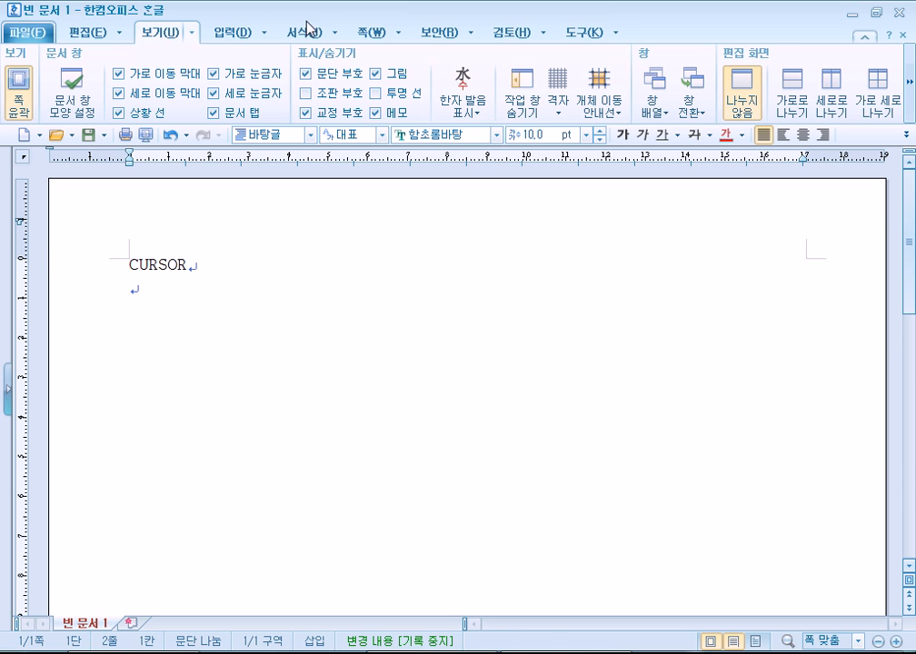
left_click_drag(188, 266, 131, 270)
key("Delete")
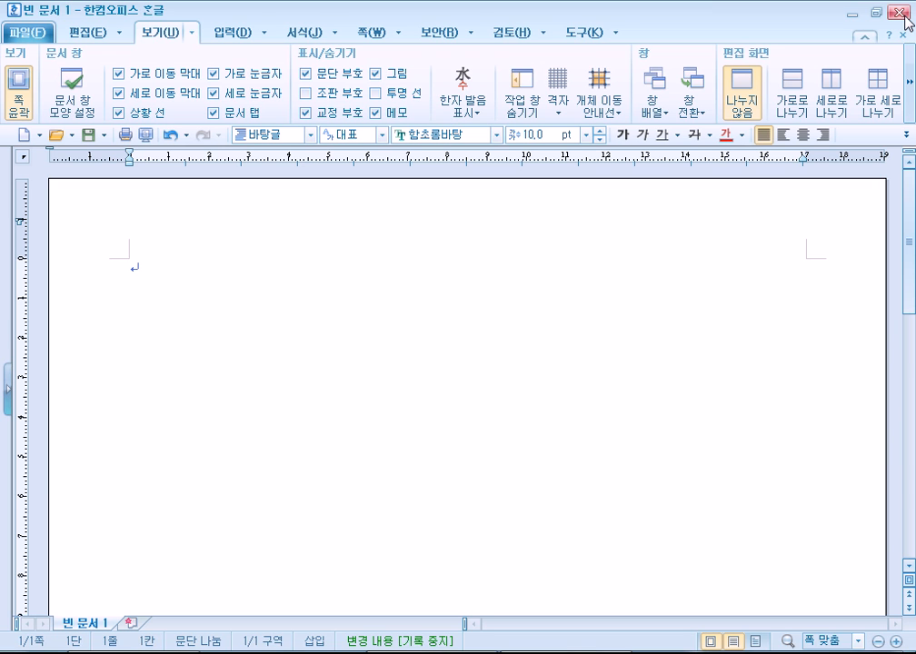
Try closing the blank document, cancel the save prompts, then exit Hangul via 파일 > 끝.
double_click(12, 9)
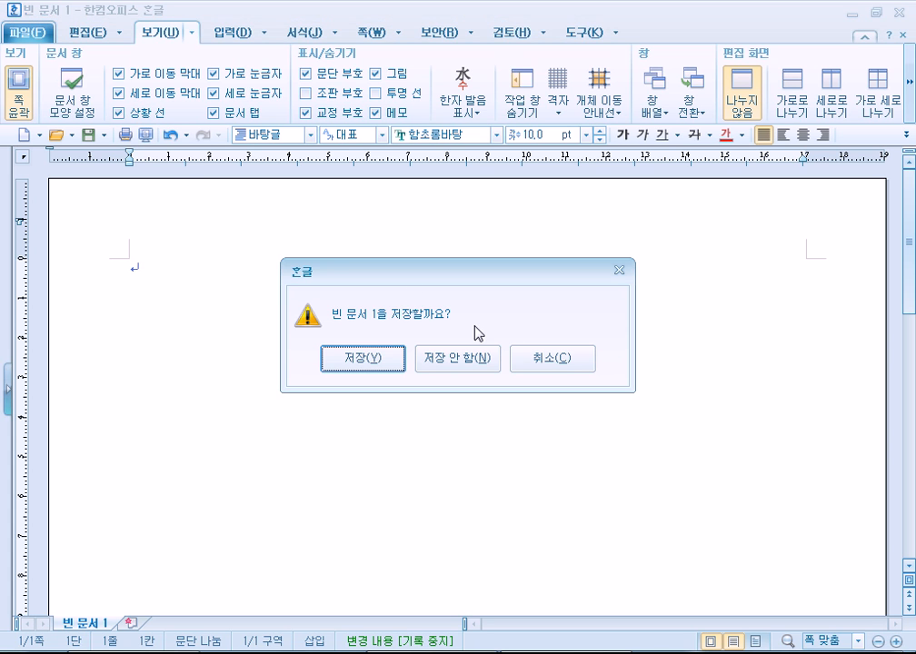
left_click(534, 361)
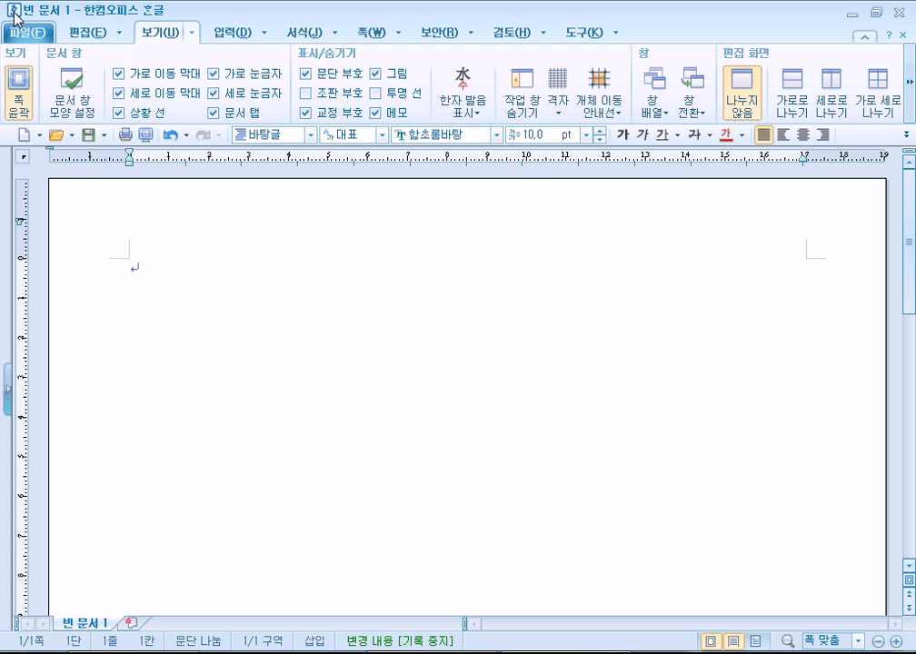
double_click(15, 15)
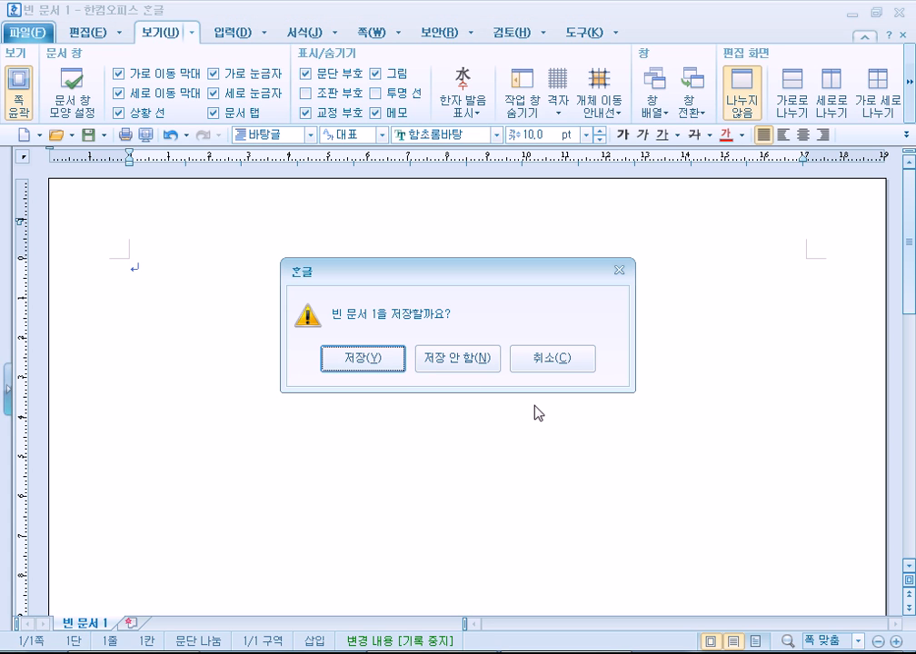
left_click(543, 365)
type("gff")
key("BackSpace")
key("BackSpace")
key("BackSpace")
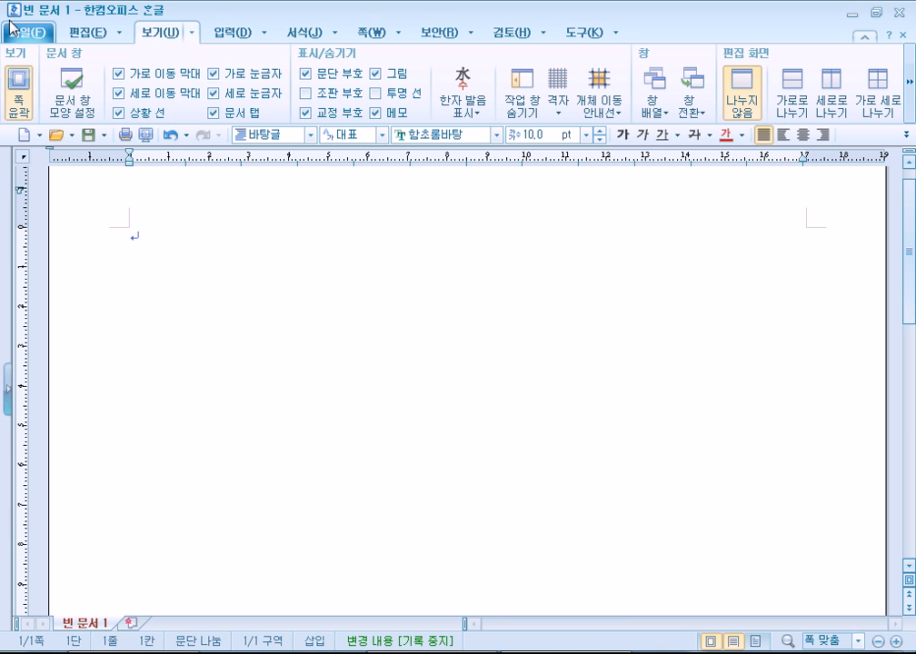
double_click(13, 11)
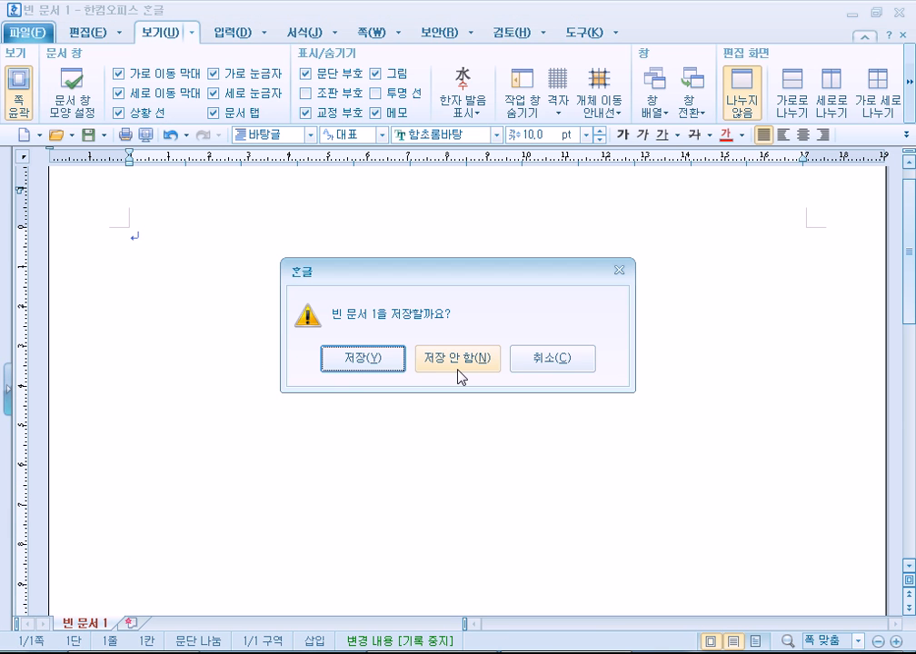
left_click(534, 364)
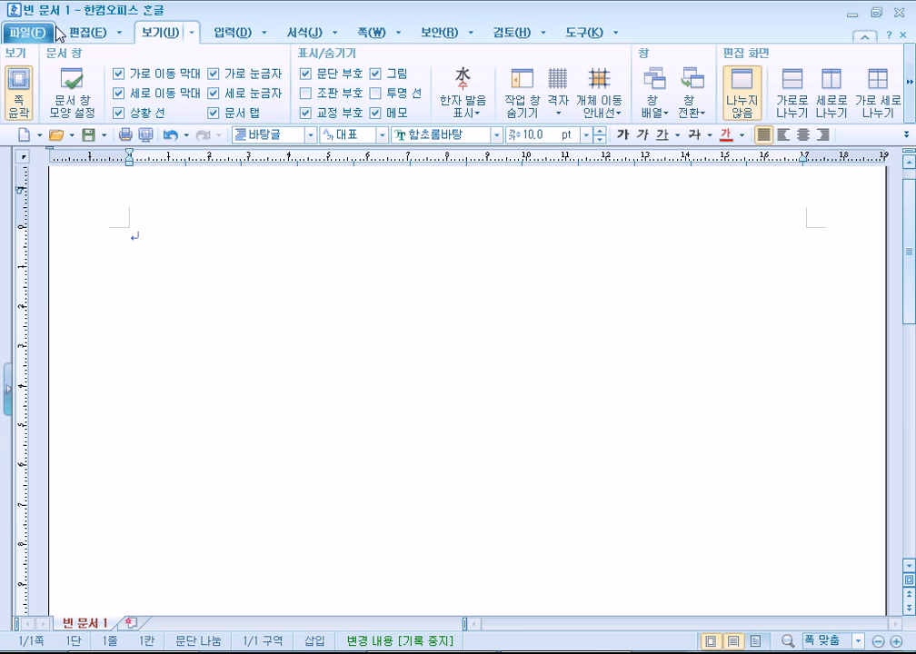
left_click(36, 36)
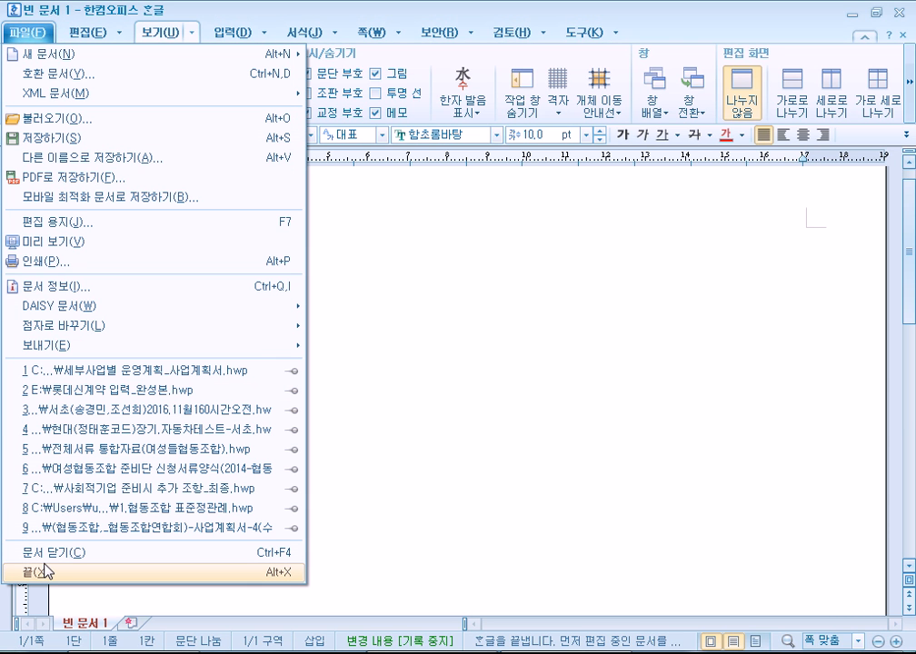
left_click(208, 11)
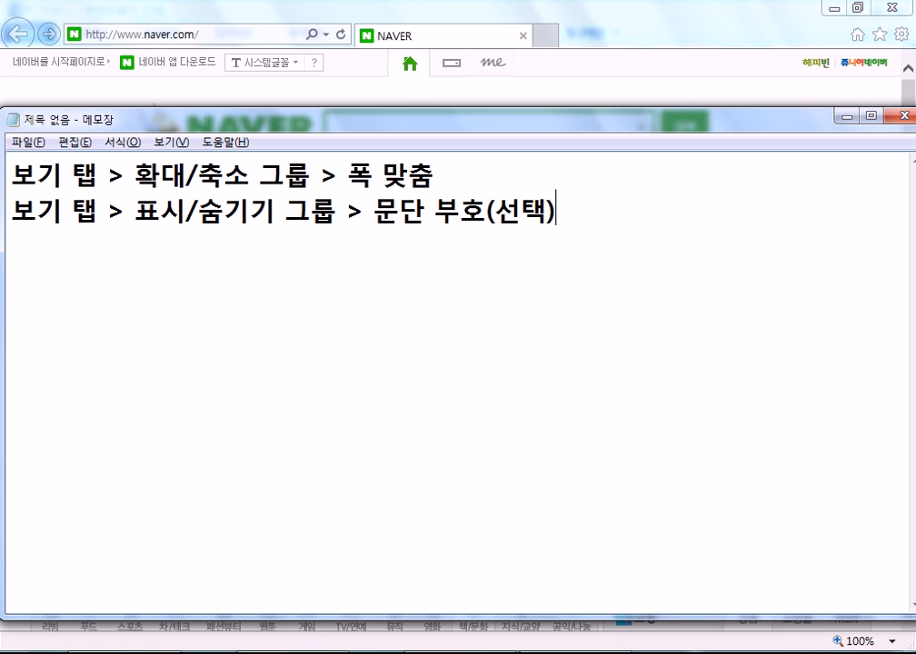
Move Notepad higher and bring 빈 문서 1 forward from its taskbar button.
left_click_drag(361, 123, 377, 7)
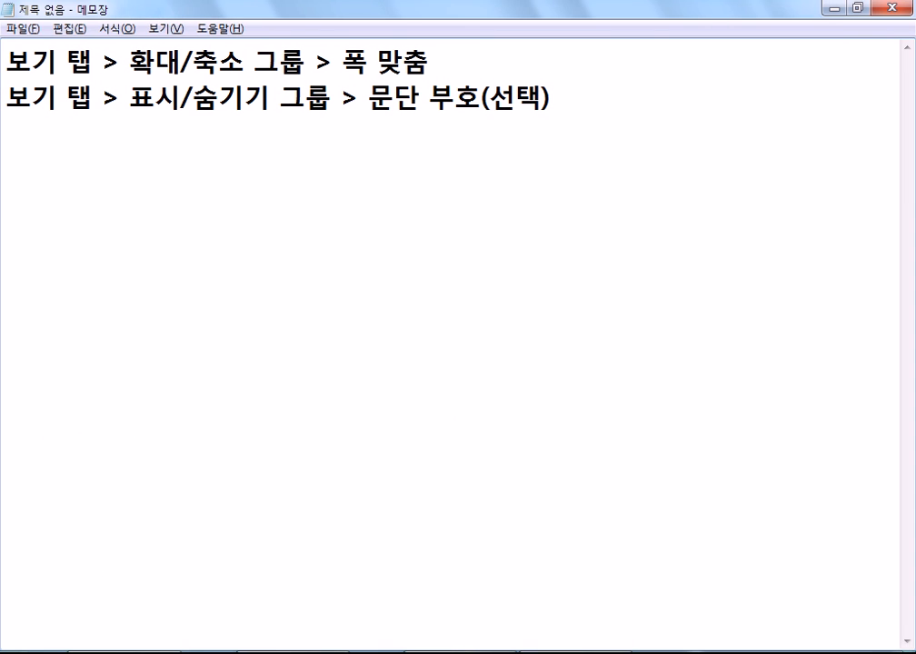
right_click(576, 653)
left_click(444, 16)
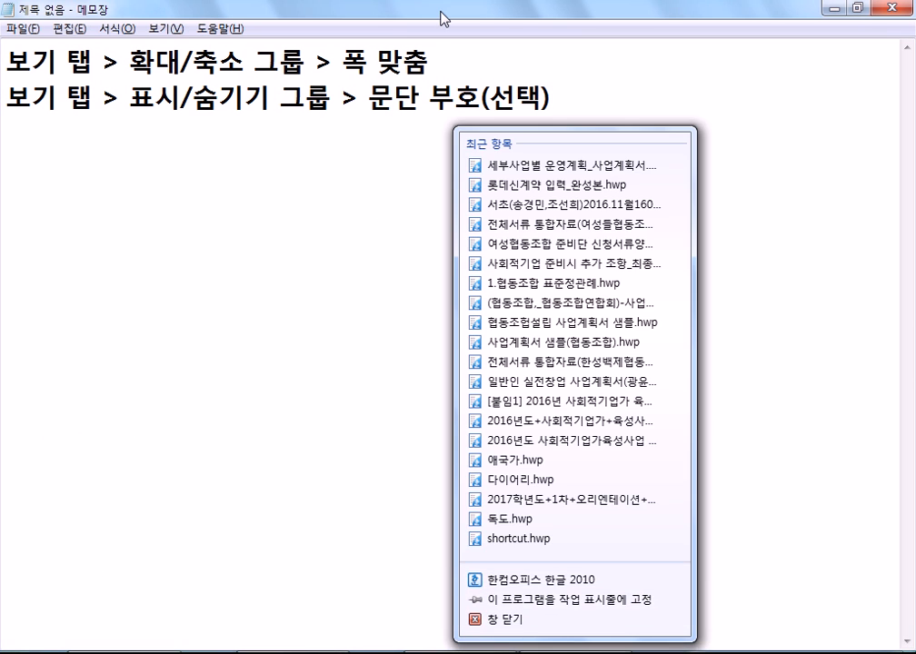
left_click(545, 652)
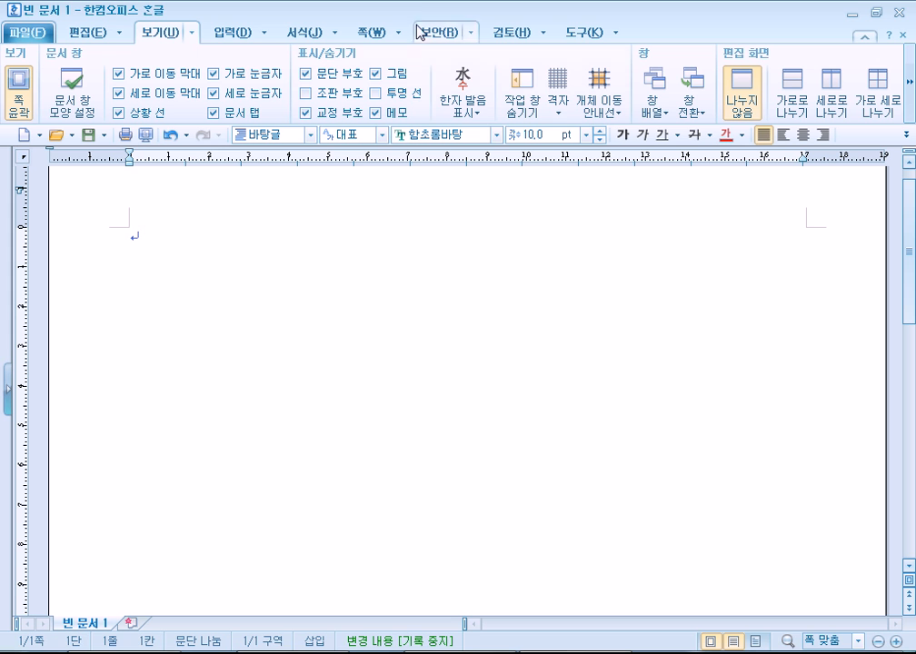
Toggle the Hangul window between restored and maximized sizes, moving it down to uncover the notes.
left_click_drag(422, 17, 432, 60)
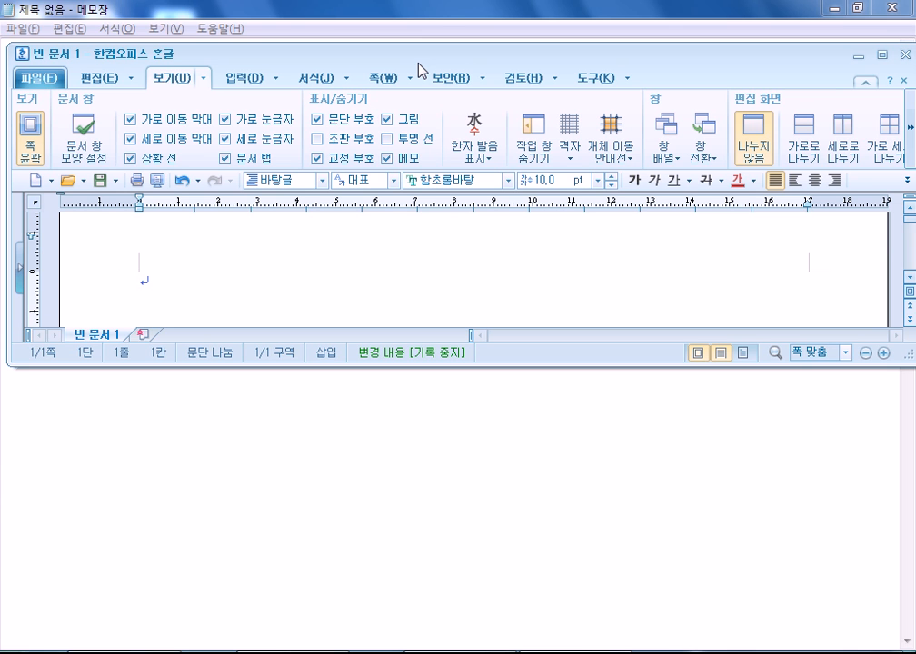
left_click(882, 56)
left_click(878, 14)
left_click(880, 58)
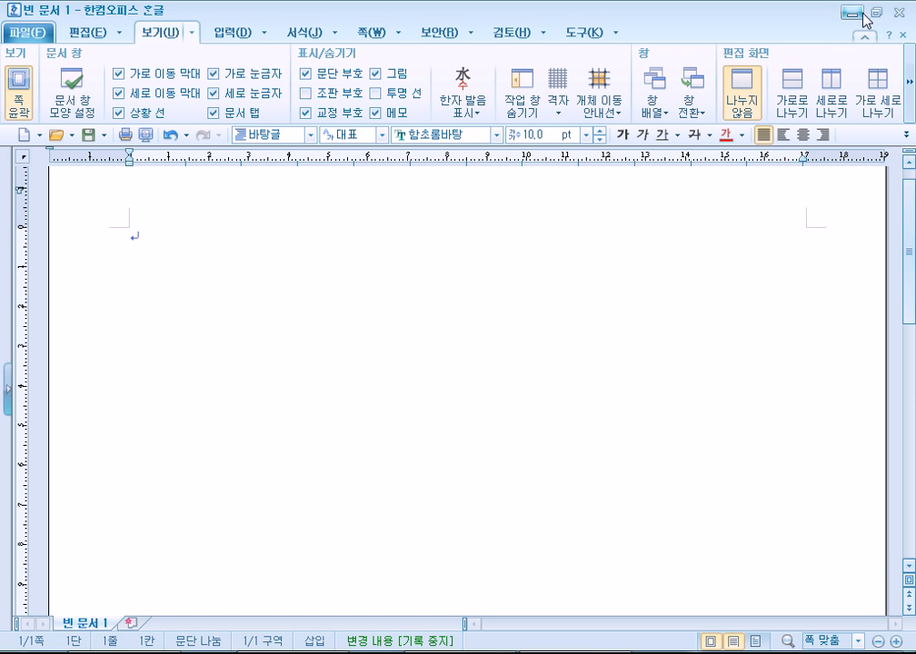
left_click(876, 12)
left_click(881, 57)
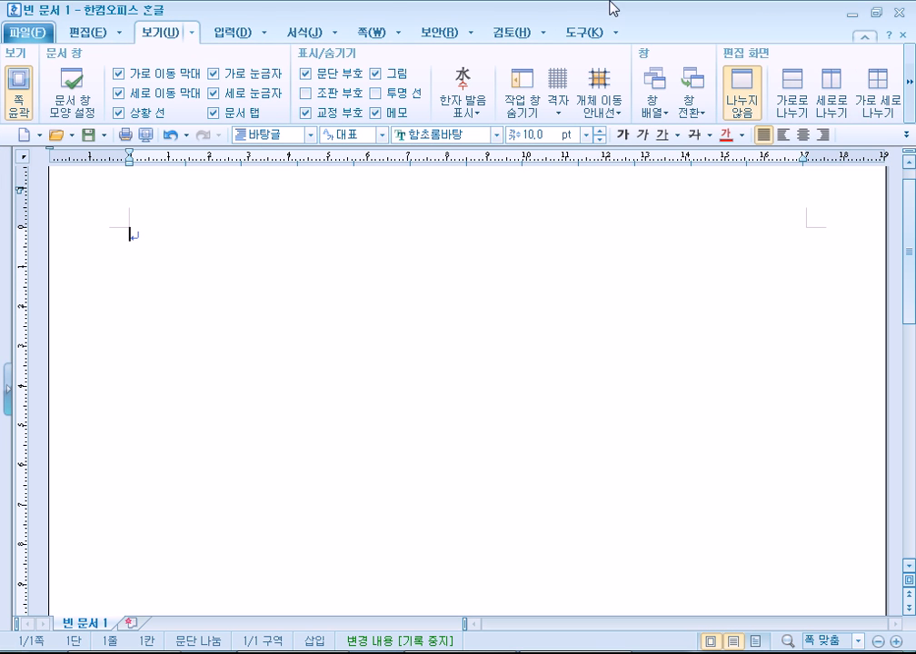
double_click(356, 14)
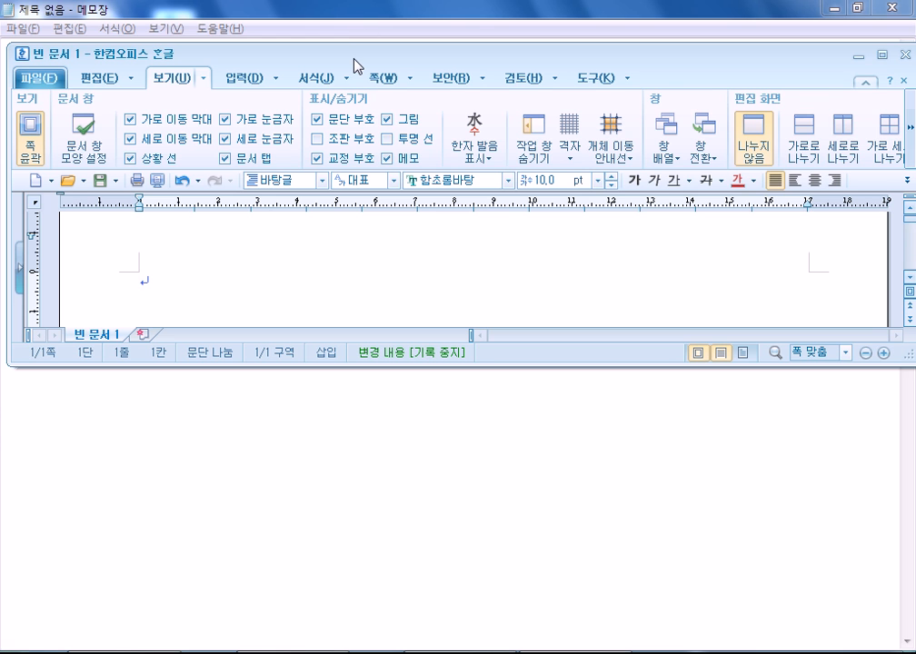
left_click_drag(354, 65, 333, 154)
double_click(333, 153)
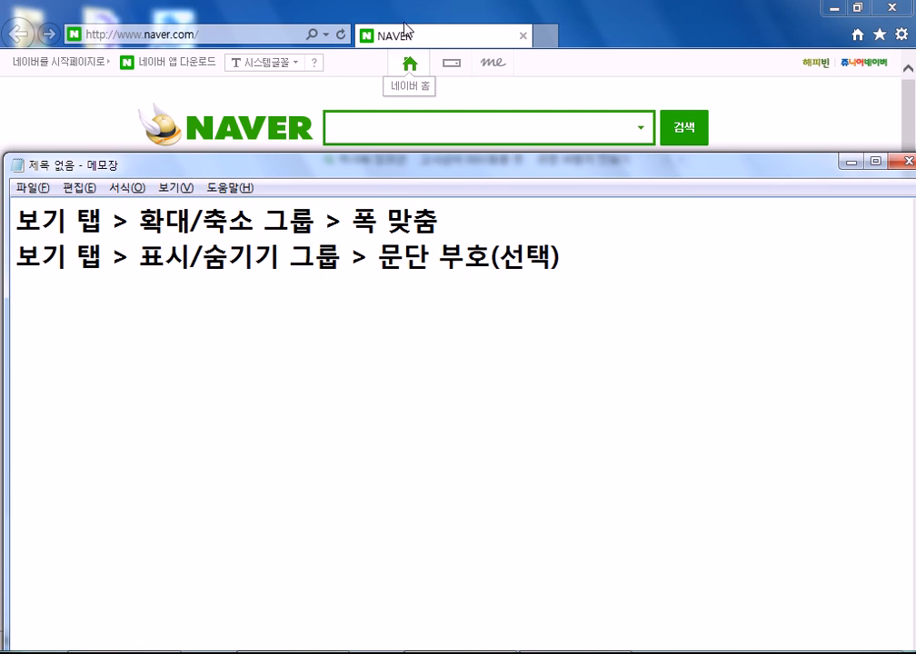
Snap the Notepad notes to the right half and Naver to the left half, then unsnap them.
left_click_drag(417, 12, 437, 157)
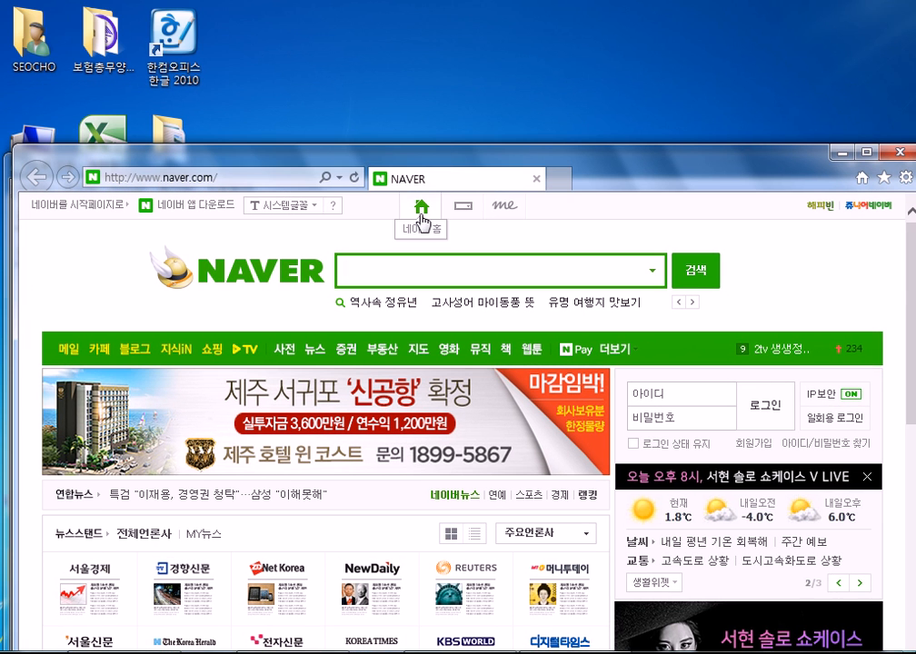
left_click_drag(318, 164, 1, 67)
left_click_drag(495, 164, 914, 98)
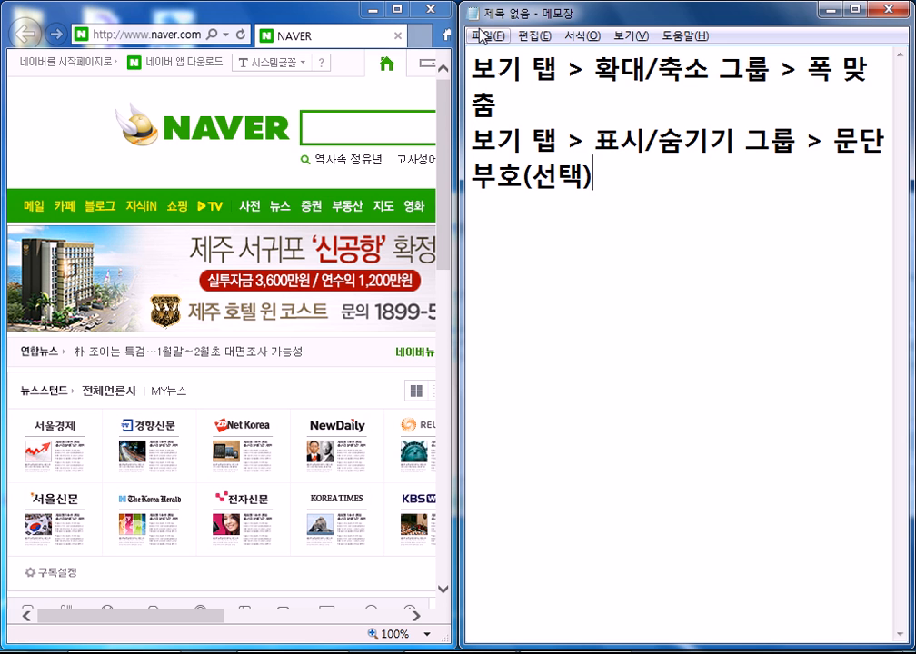
left_click_drag(493, 16, 914, 114)
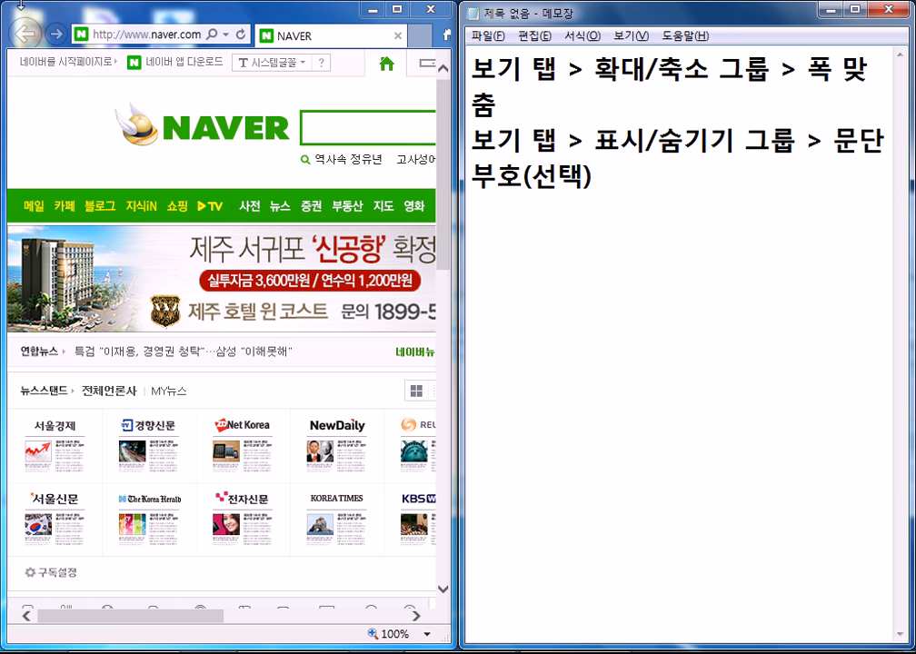
left_click_drag(121, 14, 0, 31)
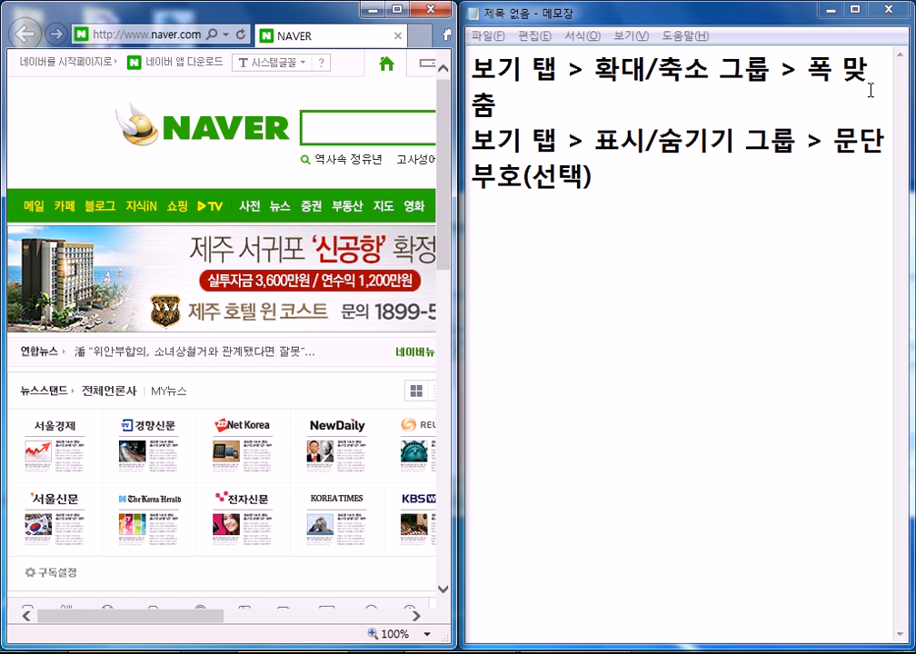
left_click_drag(201, 11, 465, 4)
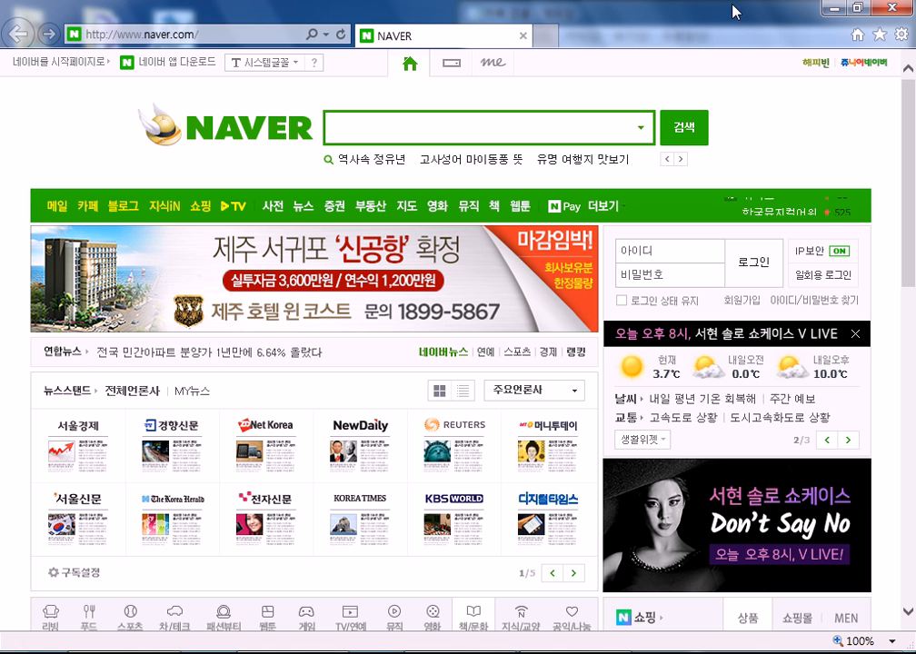
Minimize the Naver window, move Notepad left, and maximize the Hangul window.
left_click(832, 8)
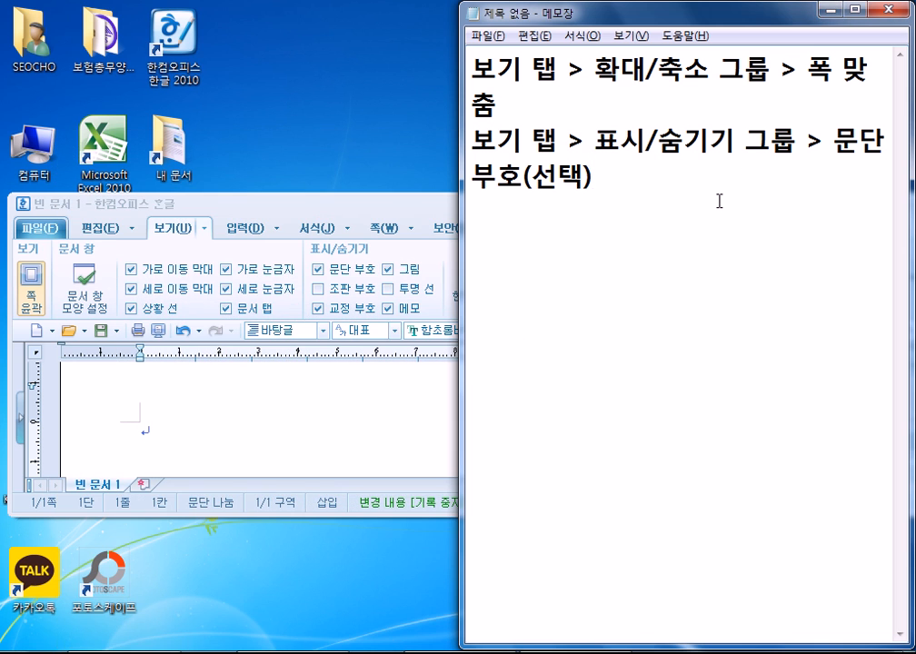
left_click_drag(729, 8, 351, 372)
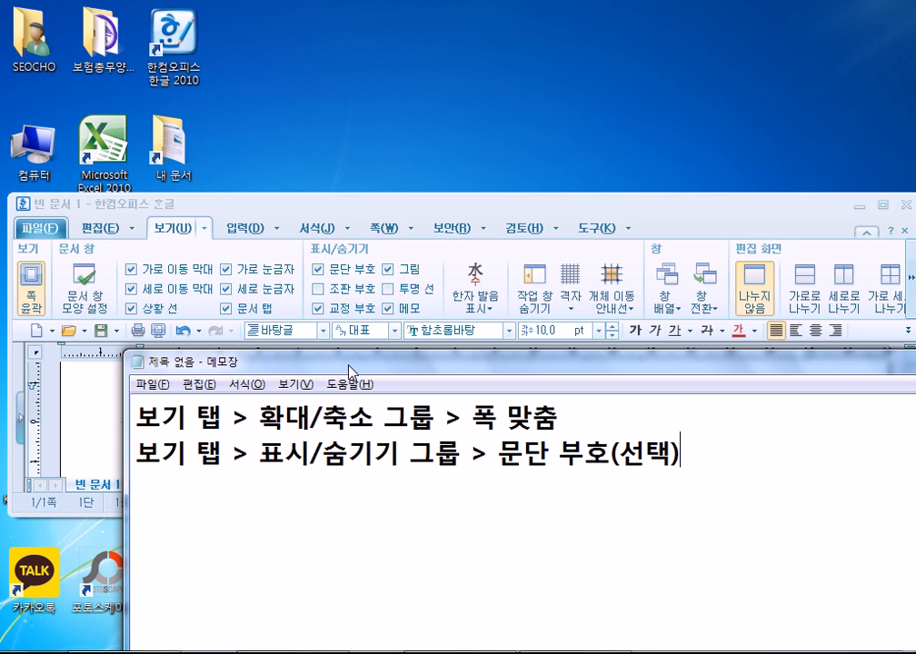
left_click_drag(358, 206, 378, 1)
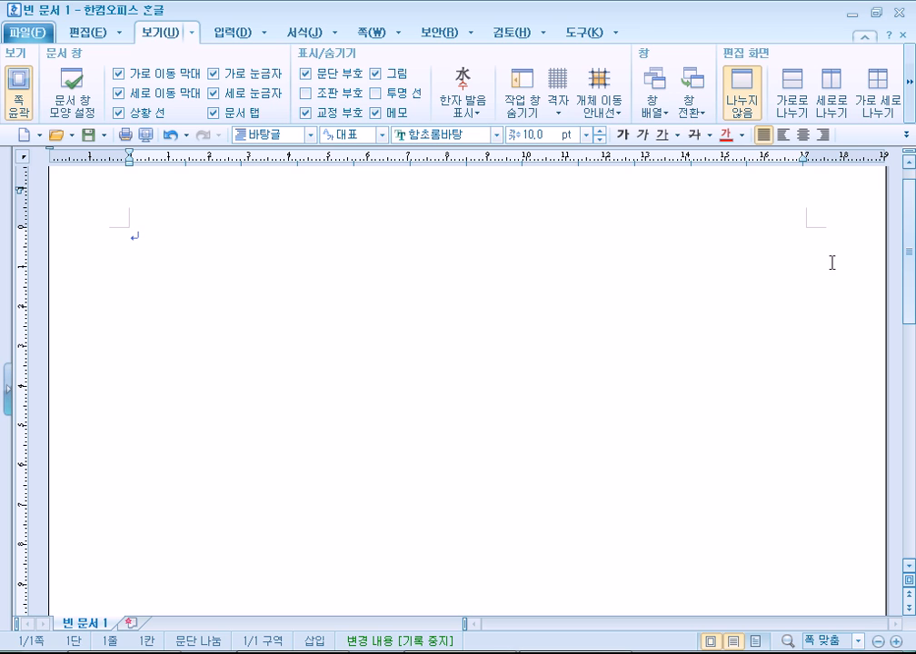
left_click_drag(908, 284, 909, 244)
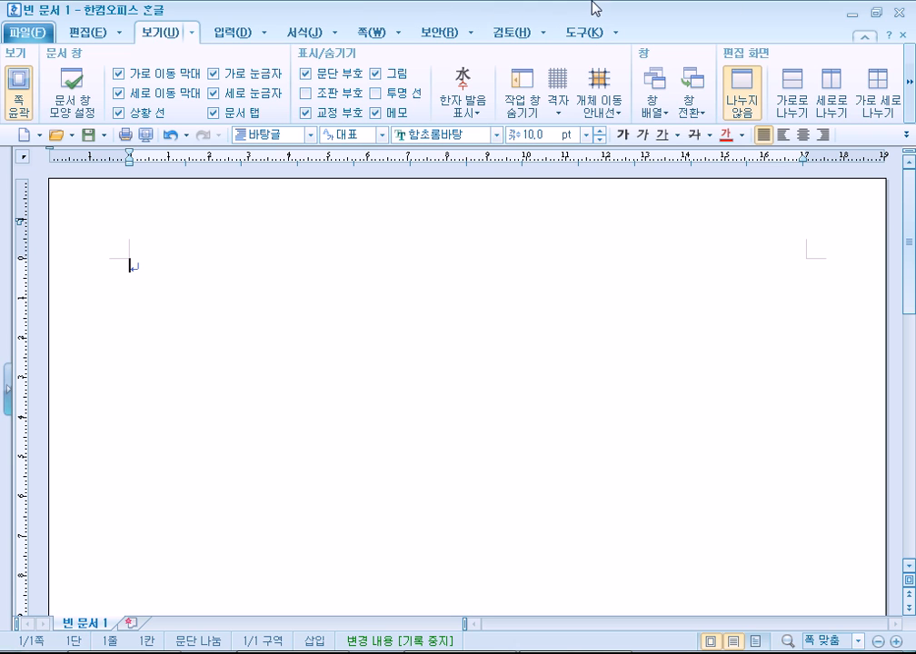
left_click(66, 30)
left_click(138, 34)
left_click(100, 34)
left_click(168, 35)
left_click(235, 34)
left_click(312, 38)
left_click(370, 36)
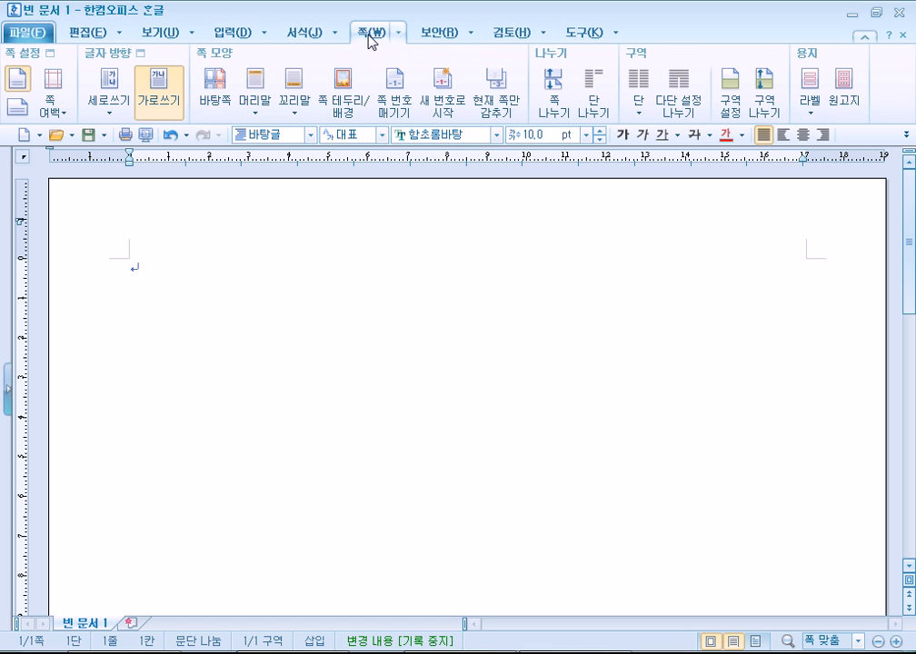
left_click(439, 36)
left_click(522, 37)
left_click(592, 34)
left_click(513, 34)
left_click(445, 35)
left_click(370, 35)
left_click(299, 36)
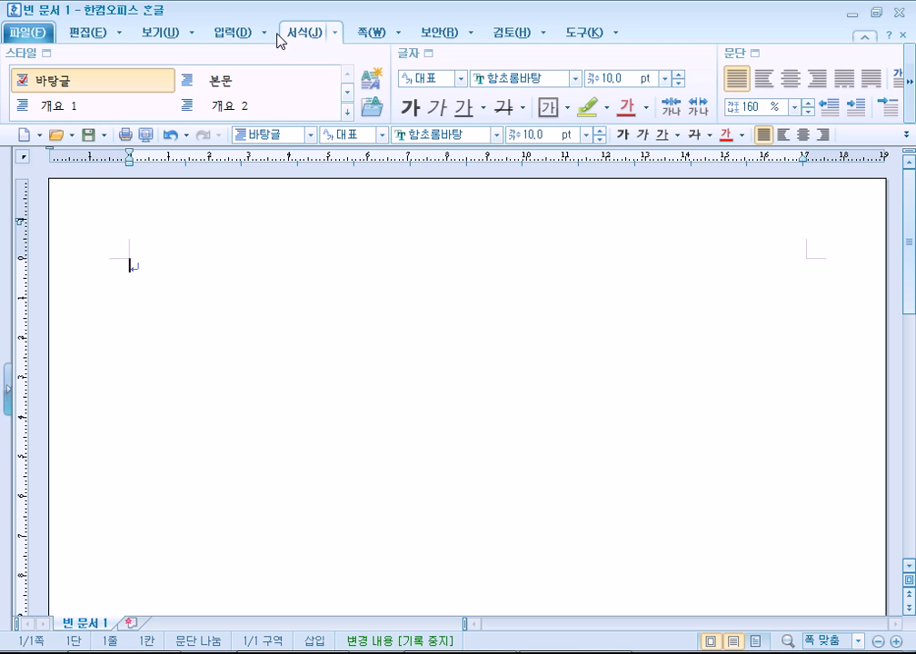
left_click(159, 35)
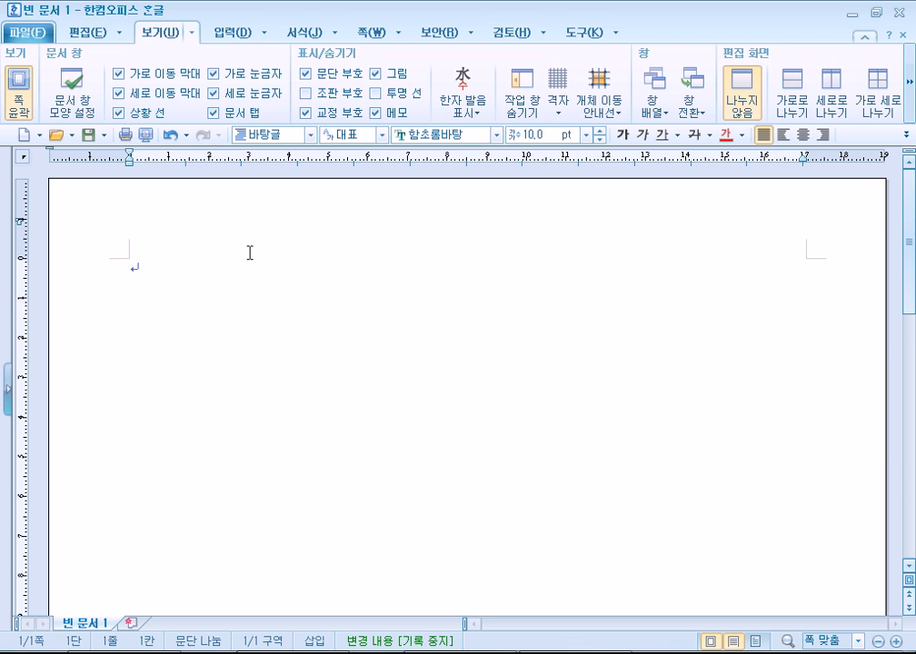
Type '안녕하세요? 반갑습니다.' on the first line, then select and deselect it.
type("안녕하세요? 반갑습니다.")
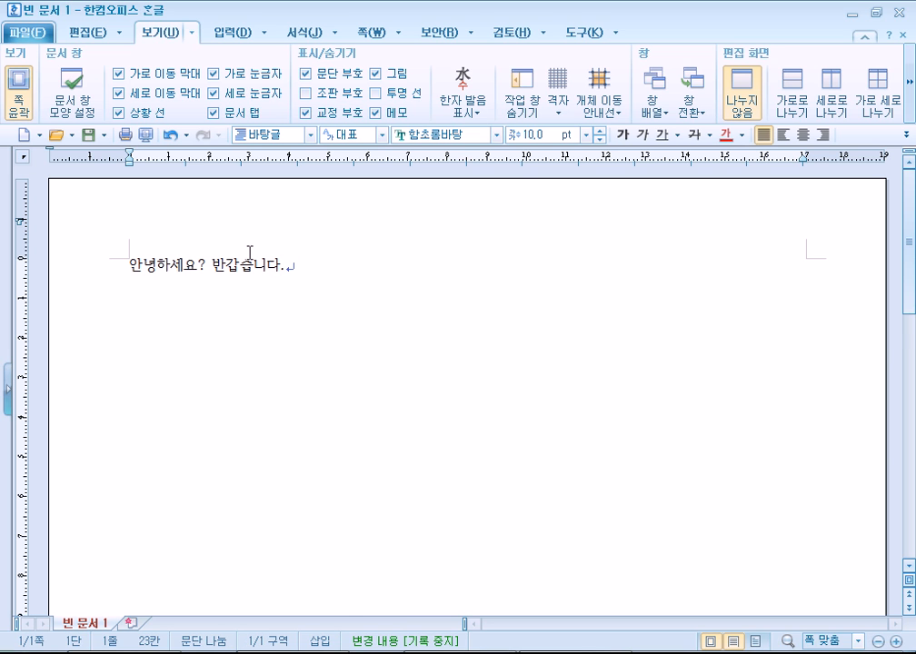
scroll(327, 274, "down", 1)
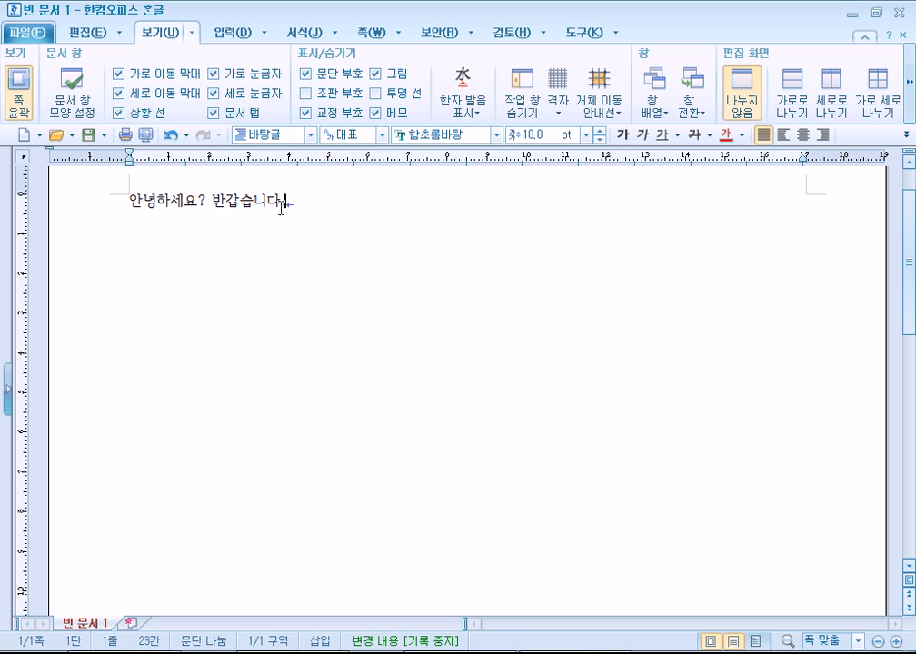
left_click_drag(296, 200, 107, 196)
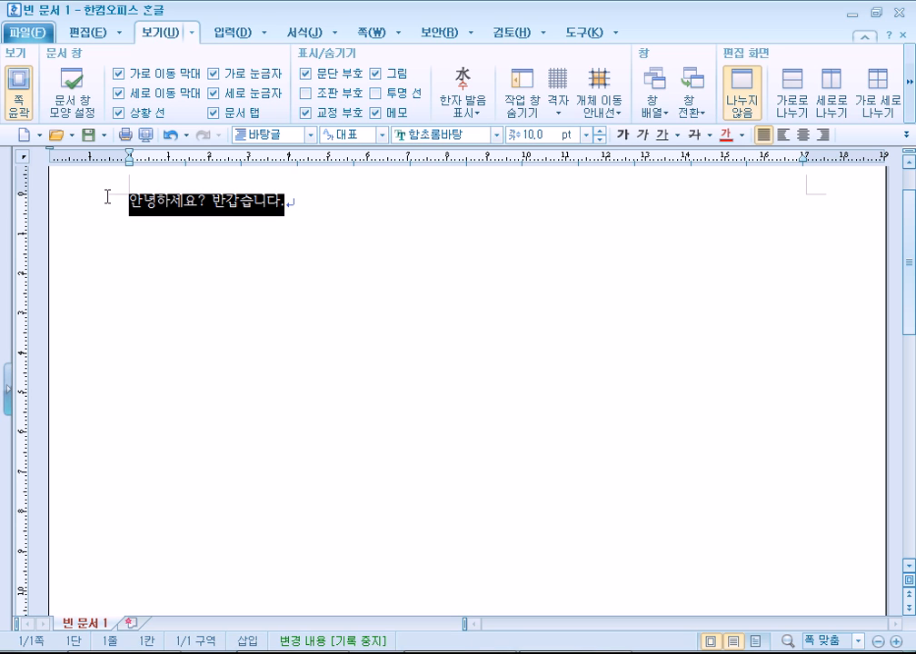
left_click(128, 294)
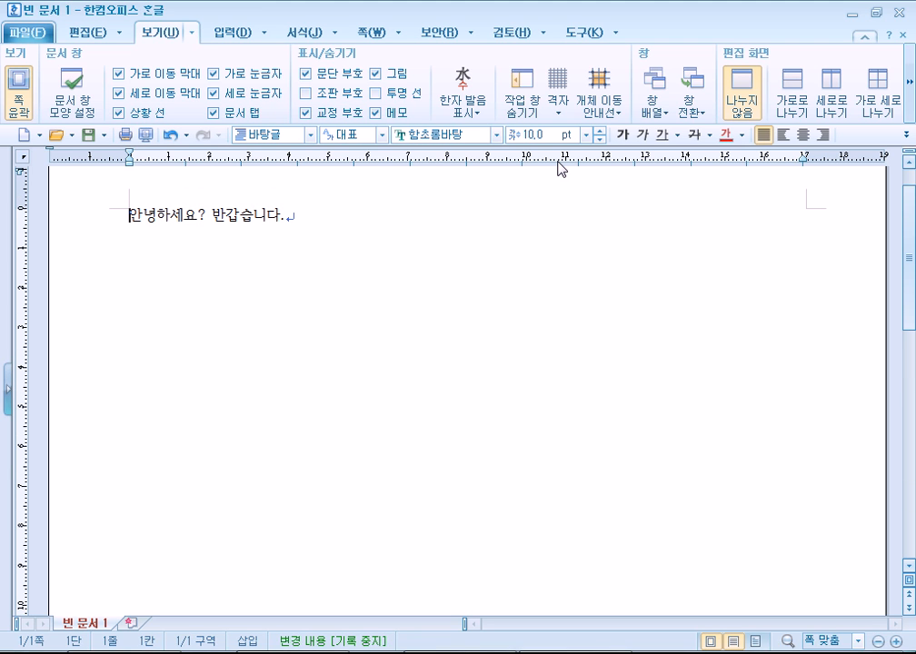
scroll(309, 331, "up", 5)
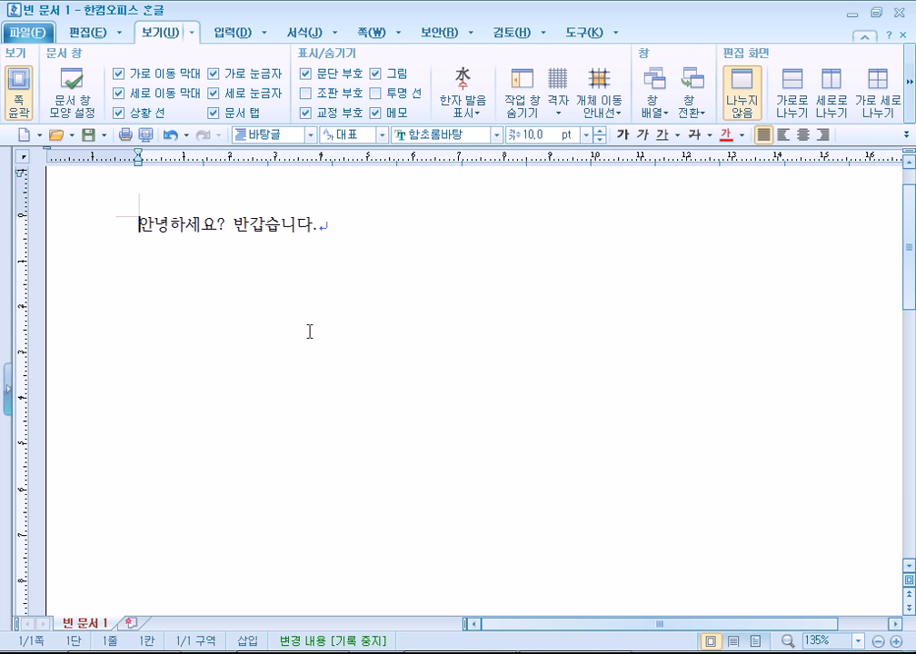
scroll(312, 316, "up", 5)
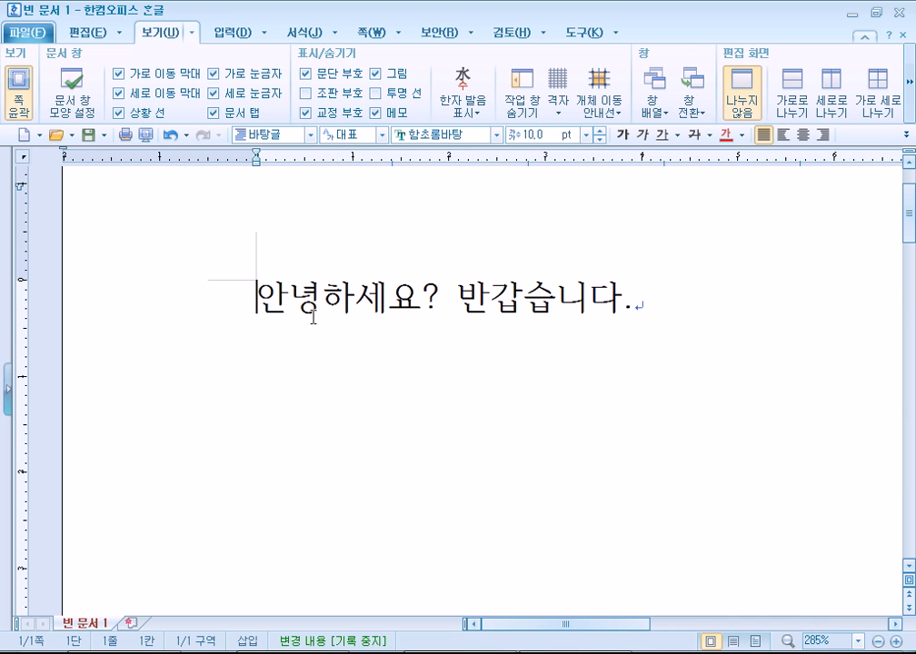
scroll(313, 316, "down", 6)
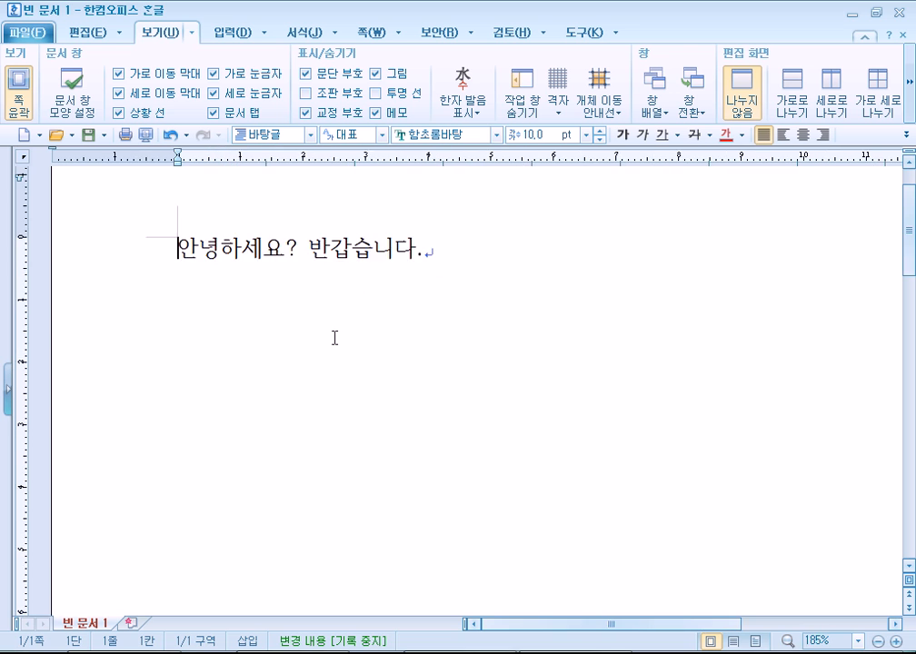
scroll(335, 340, "down", 4)
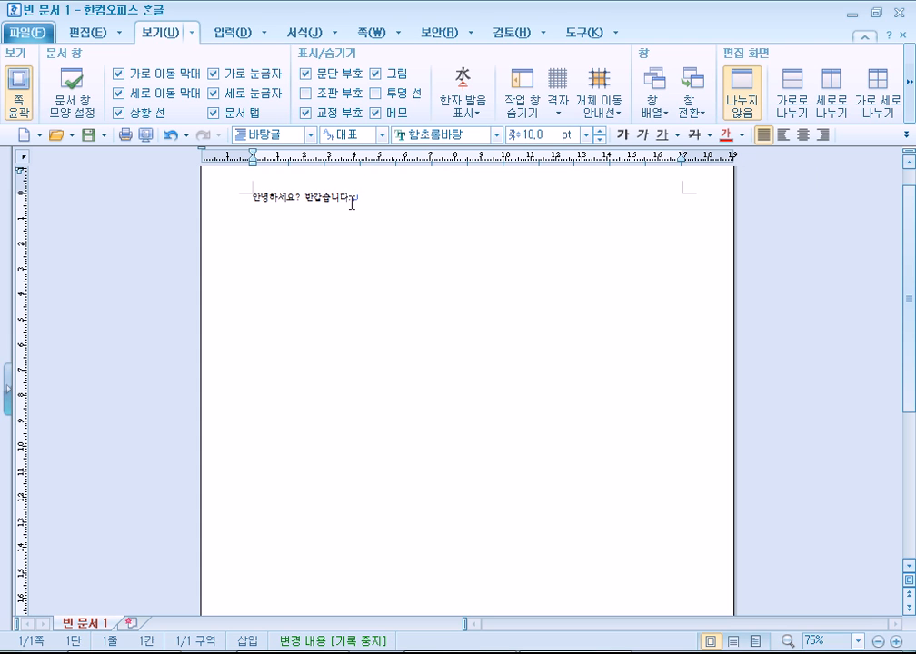
left_click_drag(351, 203, 235, 204)
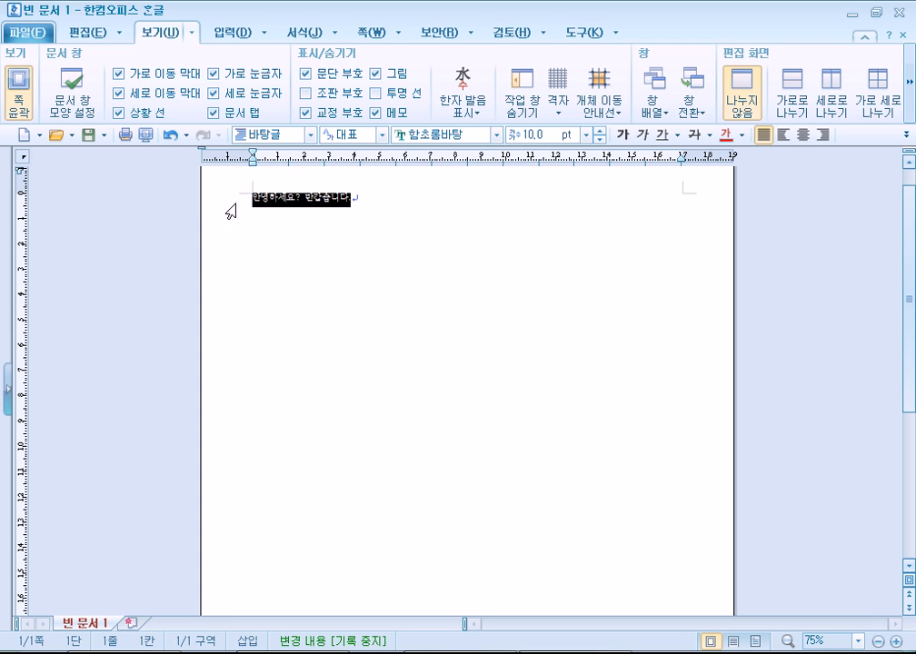
left_click(361, 202)
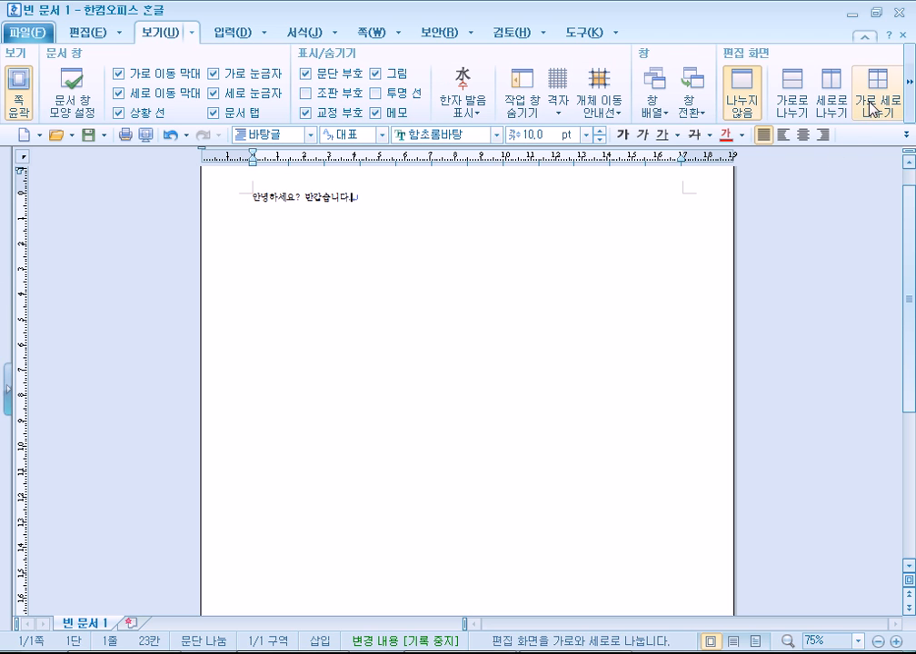
Set the greeting document's zoom to 쪽 맞춤 (Fit Page) from the View tab's zoom presets.
left_click(909, 82)
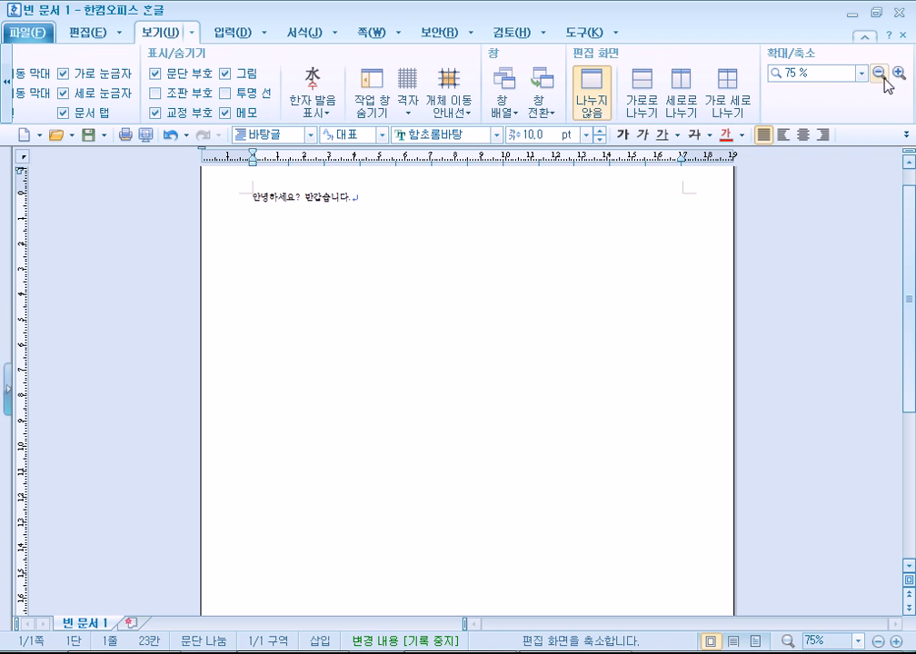
left_click(861, 73)
left_click(783, 87)
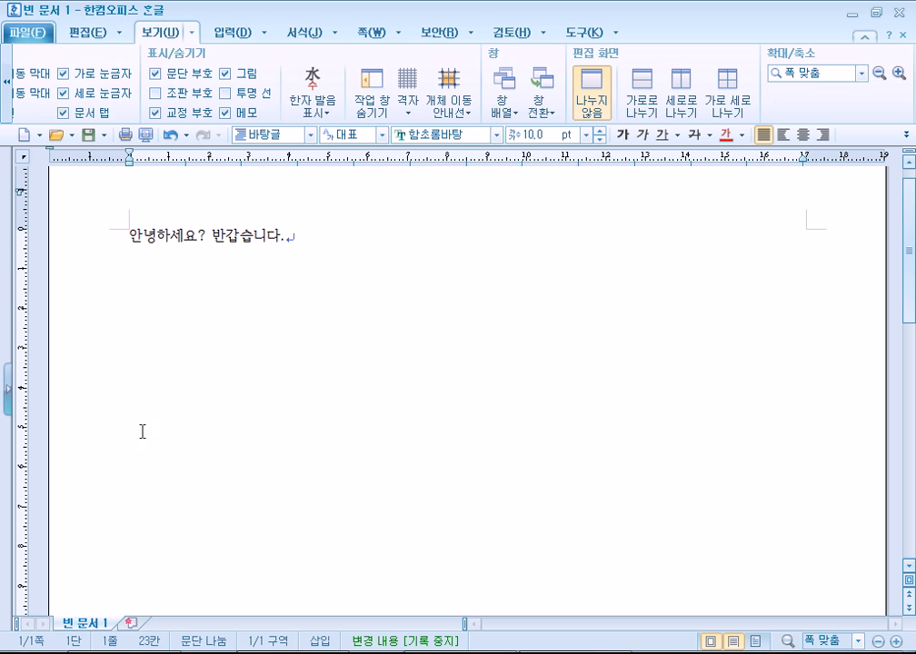
Create blank 빈 문서 2 in a new tab, then a separate 빈 문서 3 window via File > New.
left_click(131, 624)
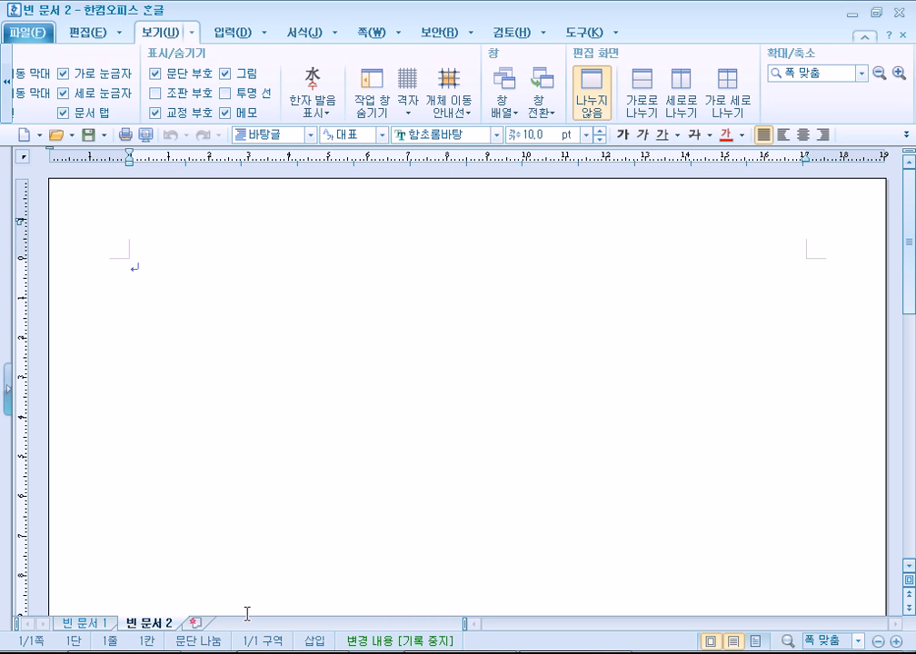
left_click(86, 625)
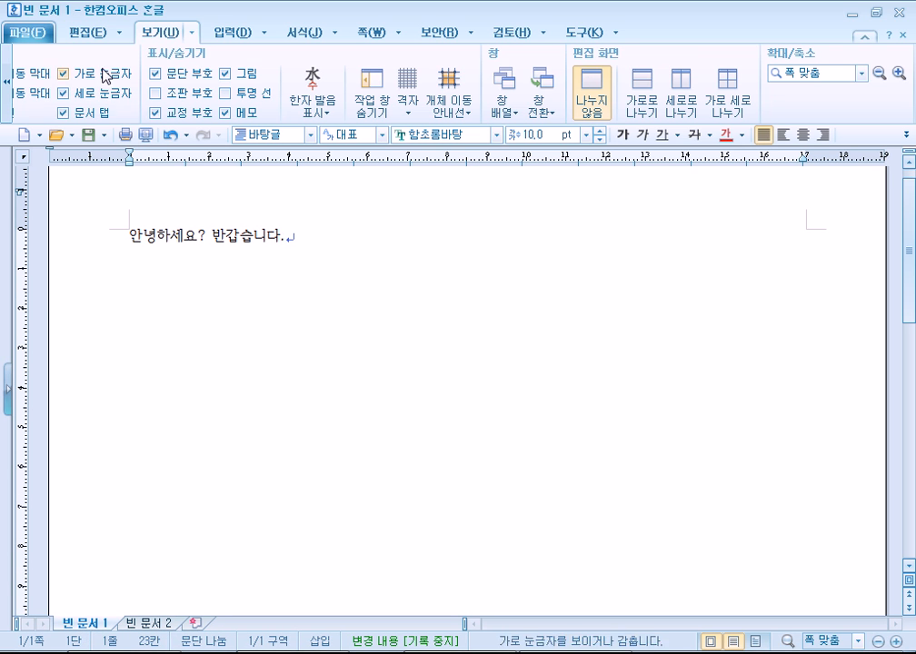
left_click(25, 34)
left_click(46, 54)
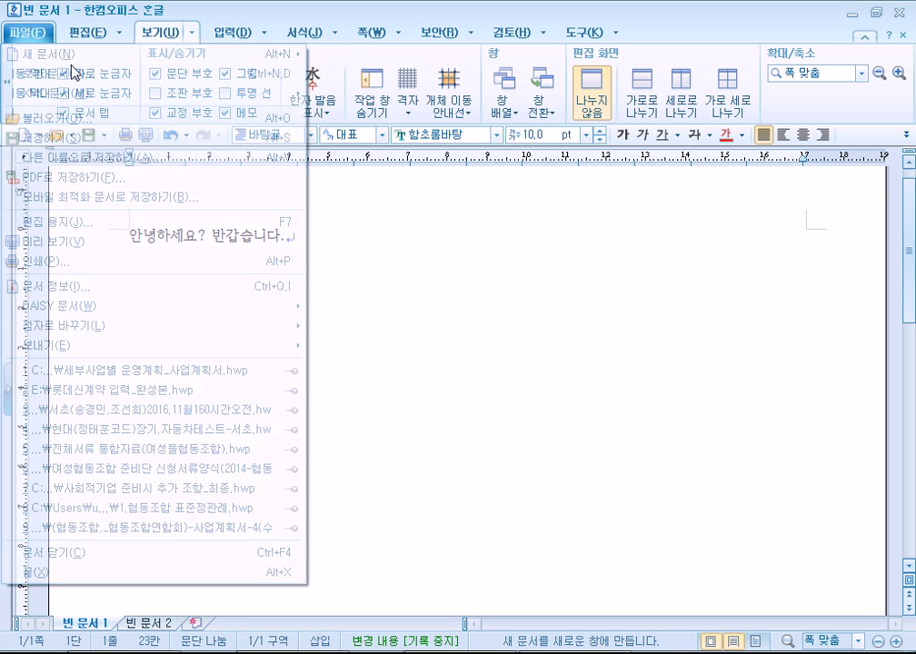
left_click_drag(343, 10, 697, 53)
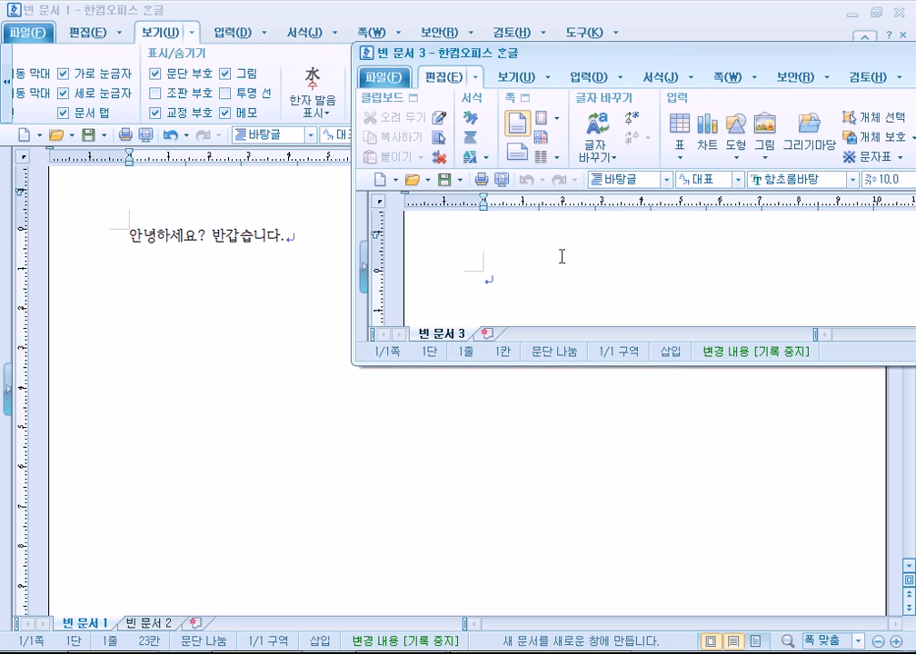
Switch back and forth between the 빈 문서 1 and 빈 문서 2 document tabs.
left_click(141, 623)
left_click(86, 624)
left_click(144, 625)
left_click(89, 625)
left_click(140, 625)
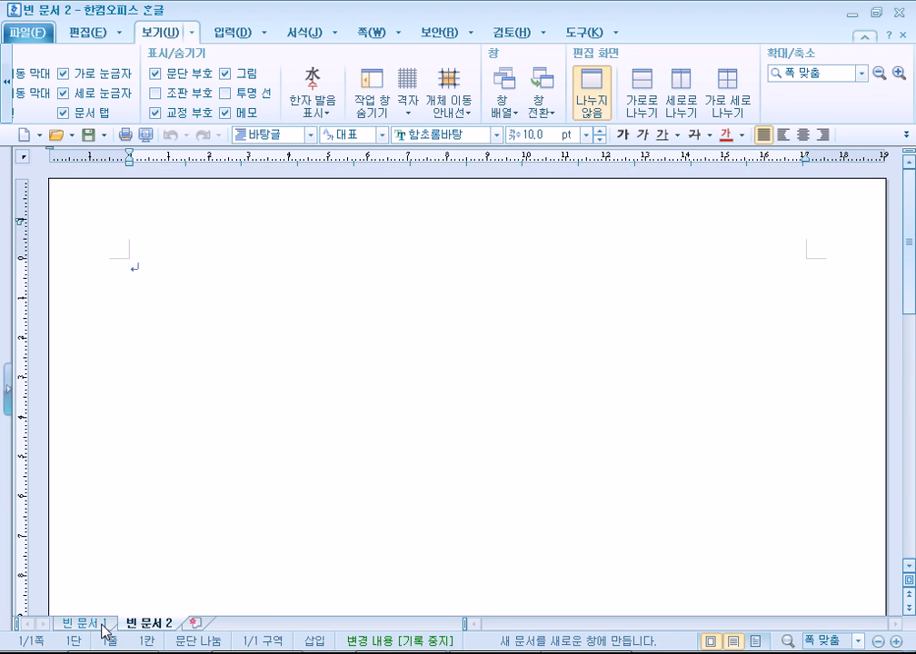
left_click(83, 624)
left_click(138, 626)
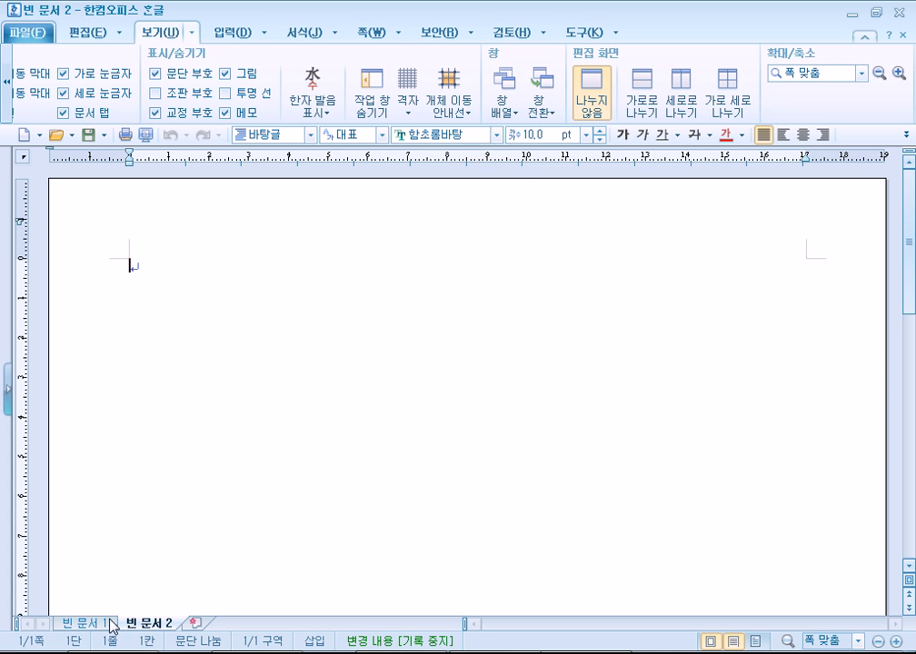
left_click(86, 624)
left_click(142, 625)
Move the 빈 문서 3 window aside and close it, then add four empty paragraphs to 빈 문서 2.
key("alt+n")
left_click_drag(582, 50, 507, 31)
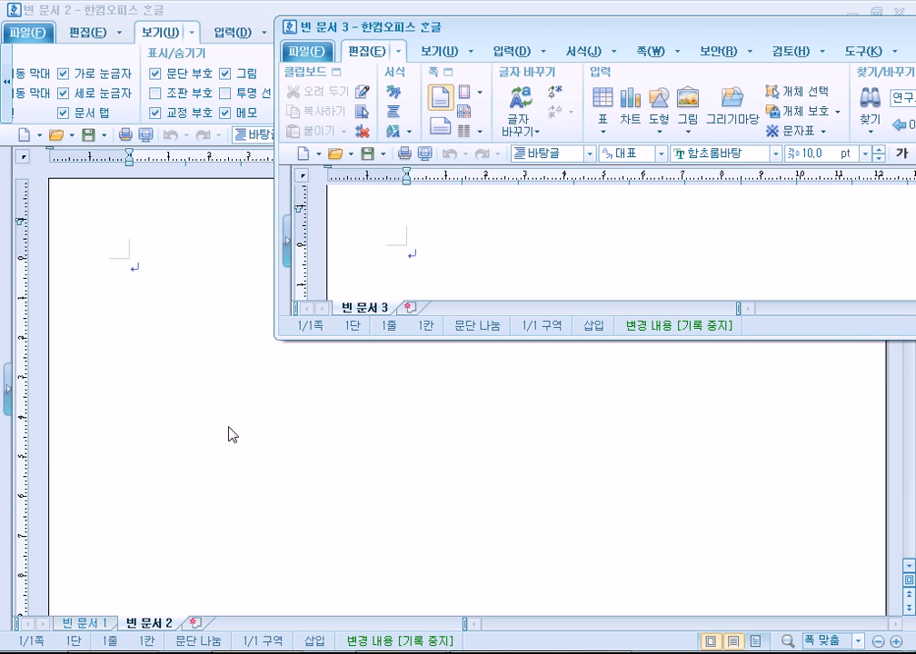
left_click(93, 623)
left_click(163, 623)
left_click(106, 623)
left_click(152, 623)
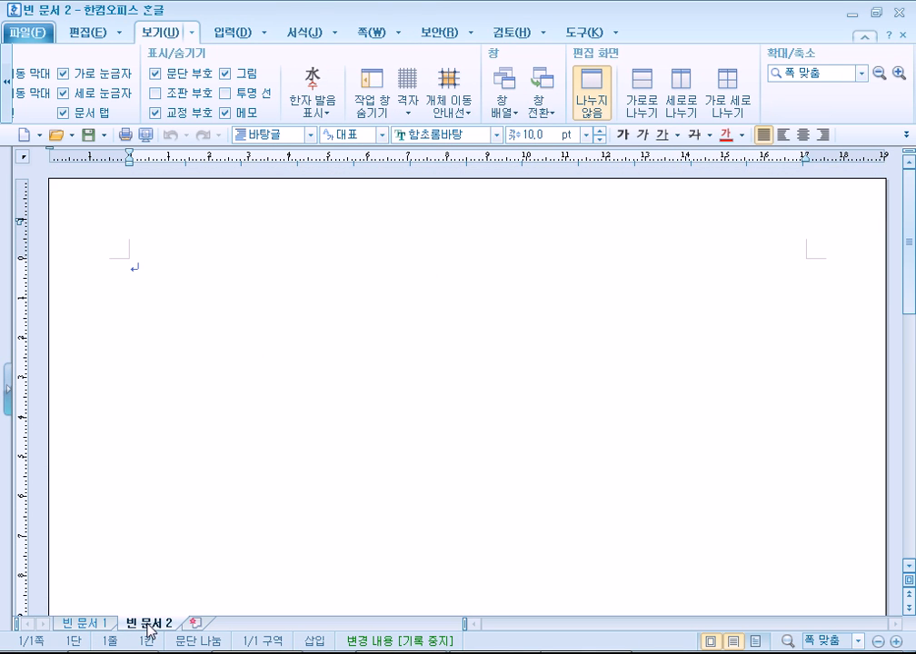
key("alt+Tab")
left_click_drag(831, 35, 613, 35)
left_click_drag(874, 34, 667, 37)
left_click(815, 28)
key("Return")
key("Return")
key("Return")
key("Return")
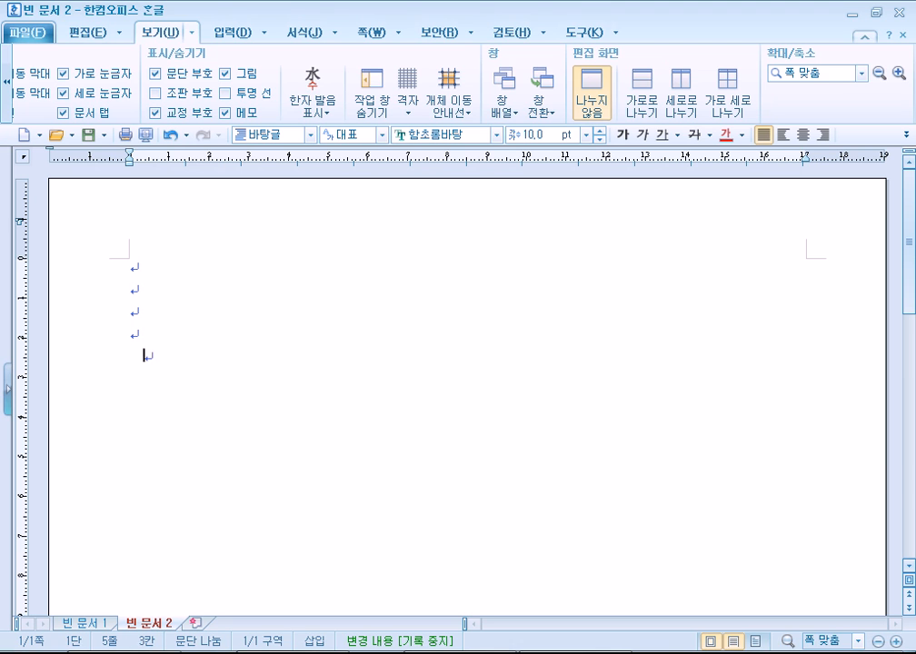
Add empty lines below the greeting in 빈 문서 1 and restore the Hangul window from full screen.
left_click(90, 622)
key("Return")
key("Return")
key("Return")
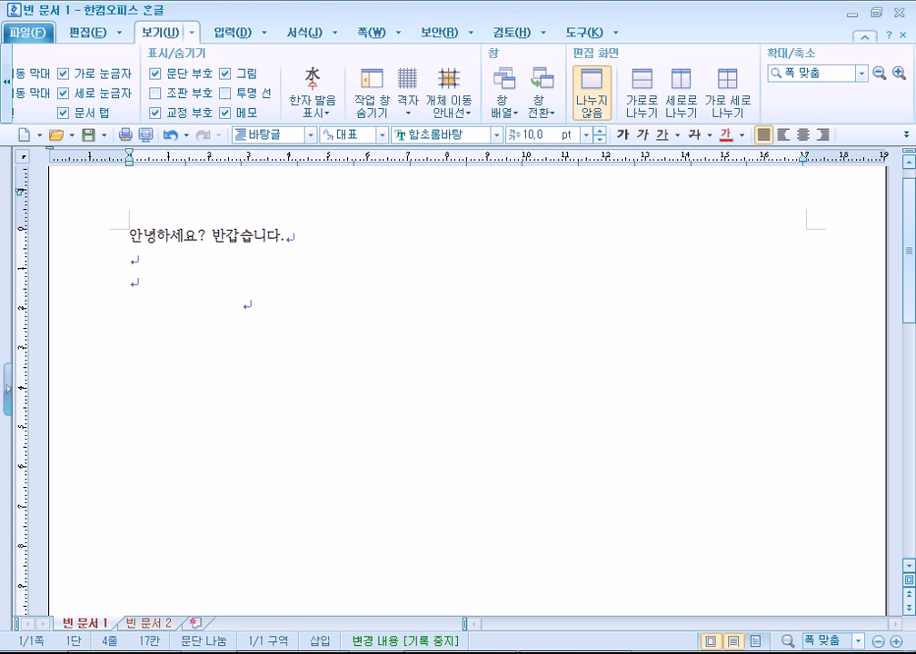
scroll(127, 474, "down", 1)
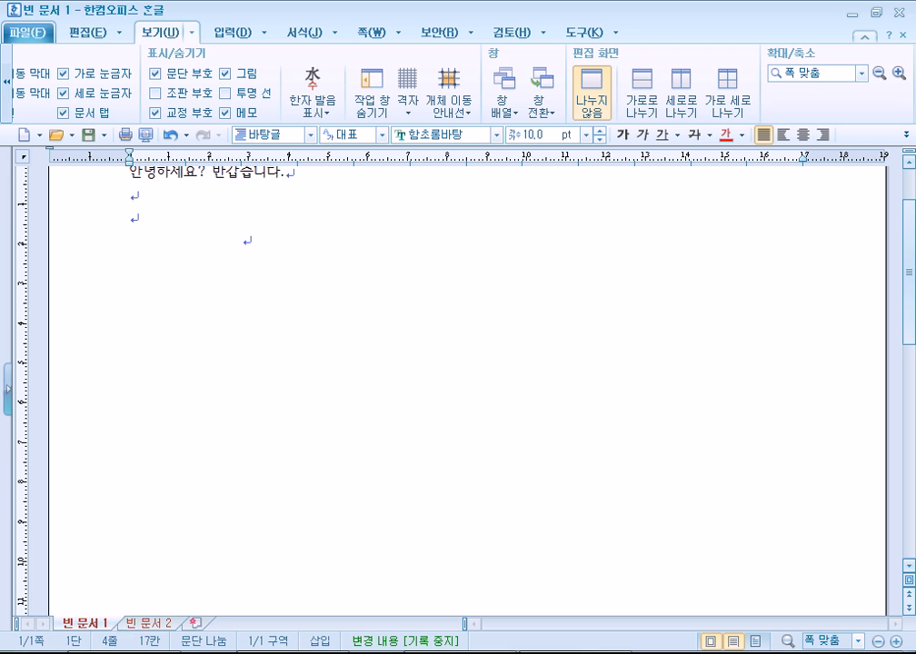
scroll(150, 599, "down", 1)
left_click(877, 13)
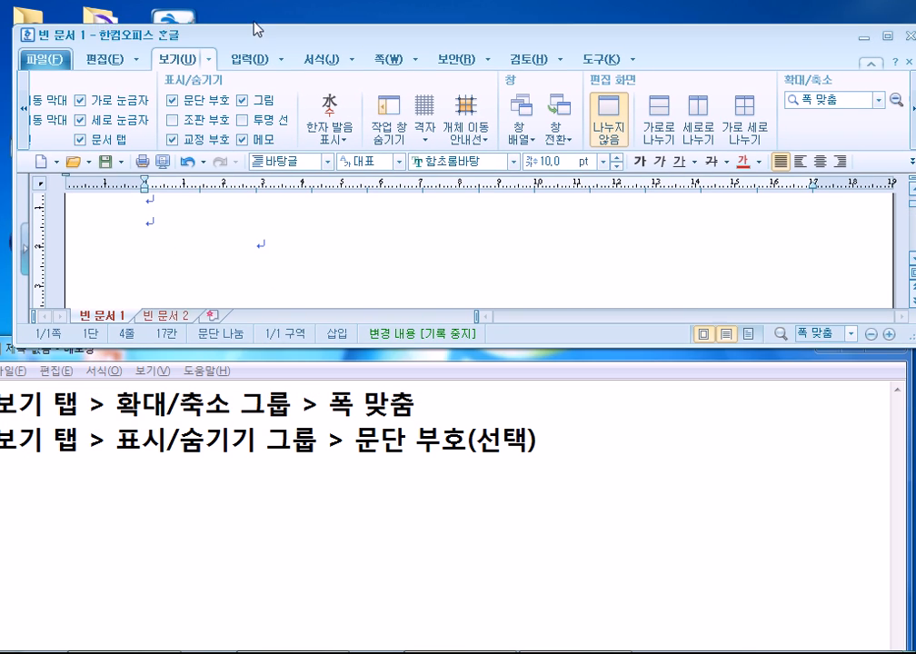
left_click_drag(257, 29, 245, 7)
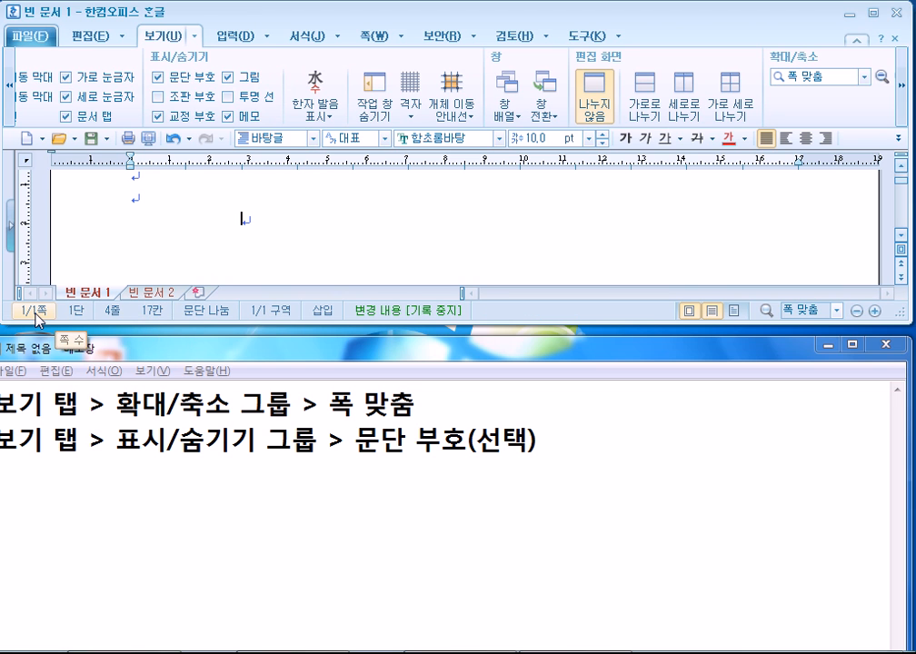
Add empty paragraphs until the document reaches page 2, then return to the end of the greeting.
key("Return")
key("Return")
key("Return")
key("Return")
key("Return")
key("Return")
key("Return")
key("Return")
key("Return")
key("Return")
key("Return")
key("Return")
key("Return")
key("Return")
key("Return")
key("Return")
key("Return")
key("Return")
key("Return")
key("Return")
key("Return")
key("Return")
key("Return")
key("Return")
key("Return")
key("Return")
key("Return")
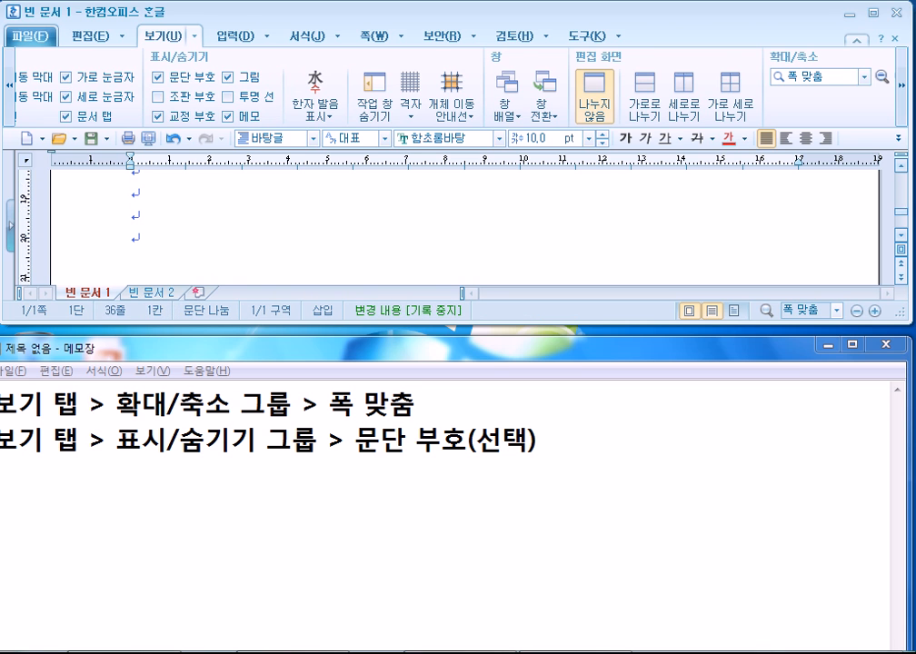
scroll(291, 251, "up", 3)
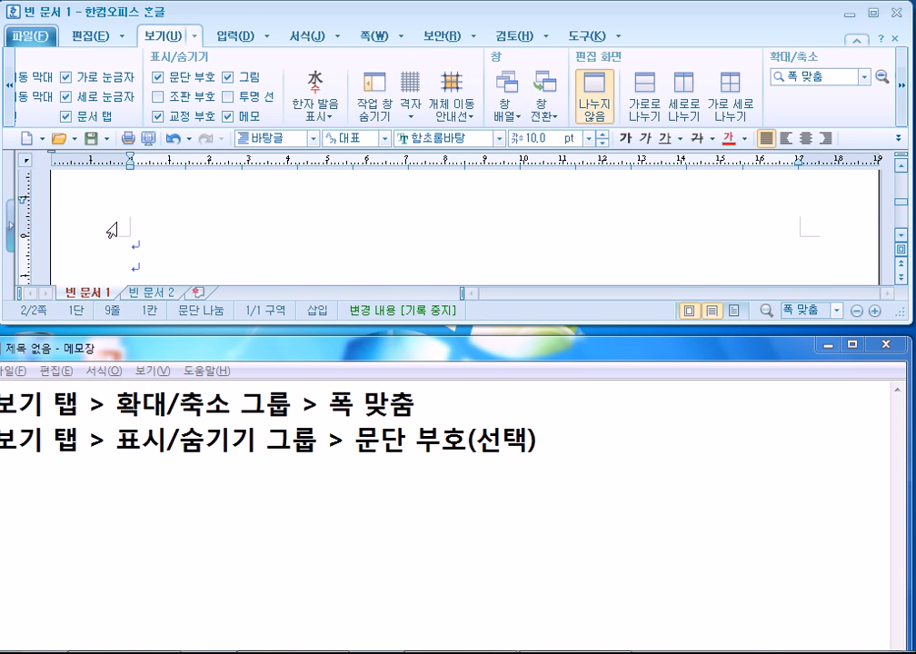
scroll(162, 229, "up", 1)
scroll(161, 229, "down", 2)
left_click(140, 267)
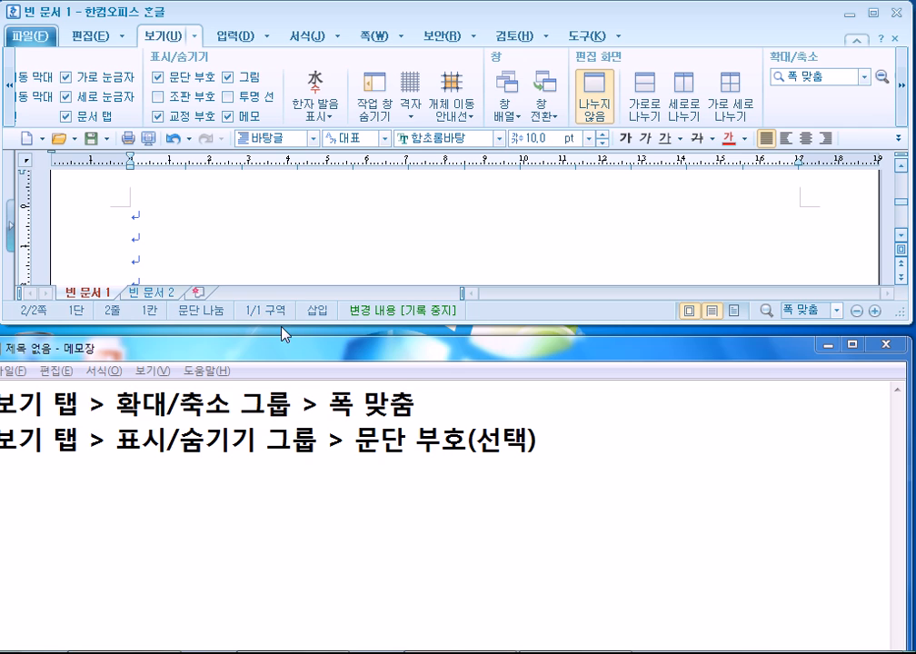
left_click_drag(282, 322, 243, 497)
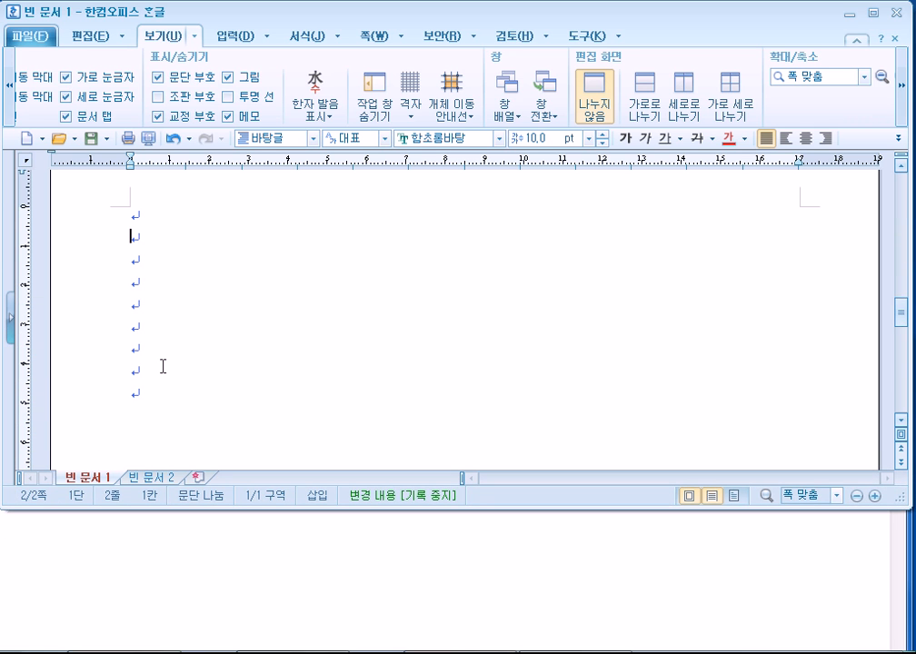
scroll(155, 366, "up", 3)
scroll(149, 376, "up", 5)
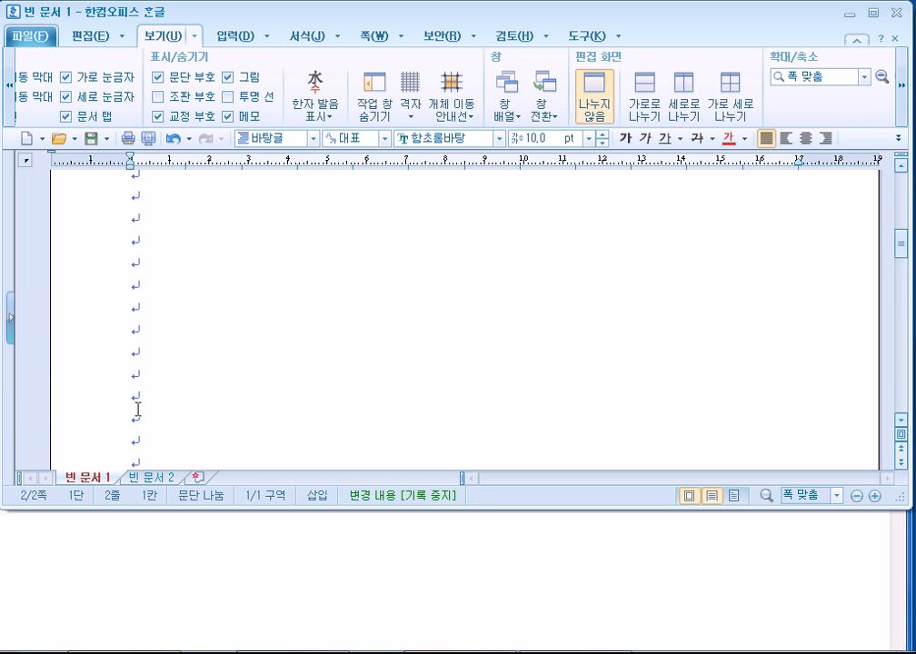
scroll(136, 417, "up", 5)
left_click(291, 263)
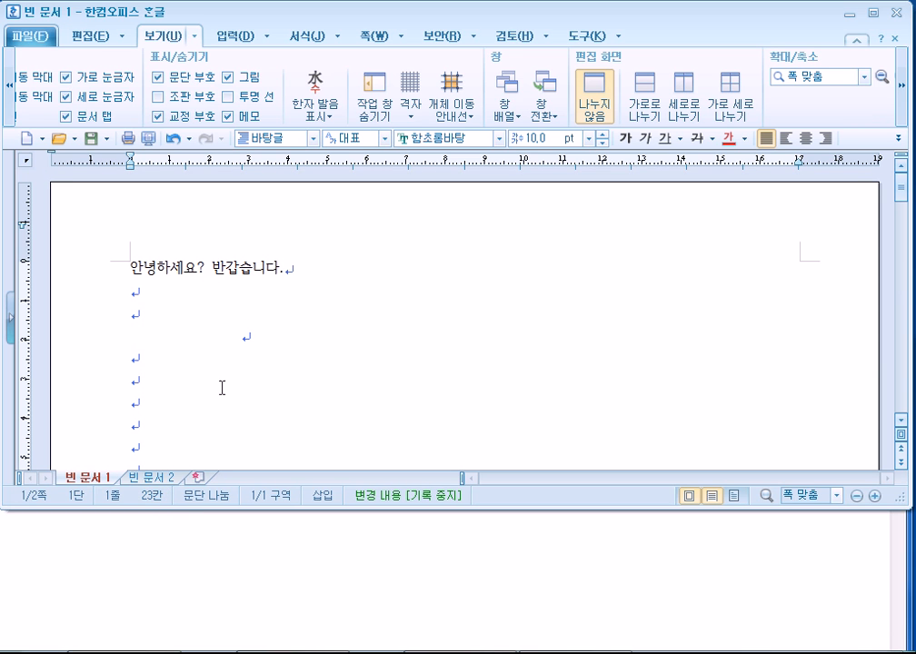
left_click(247, 362)
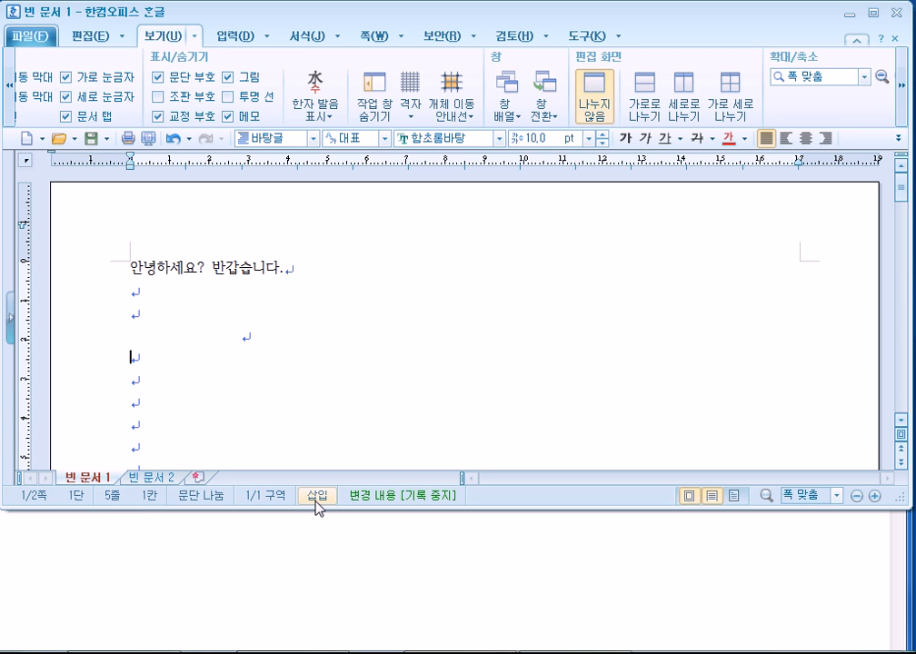
left_click(316, 498)
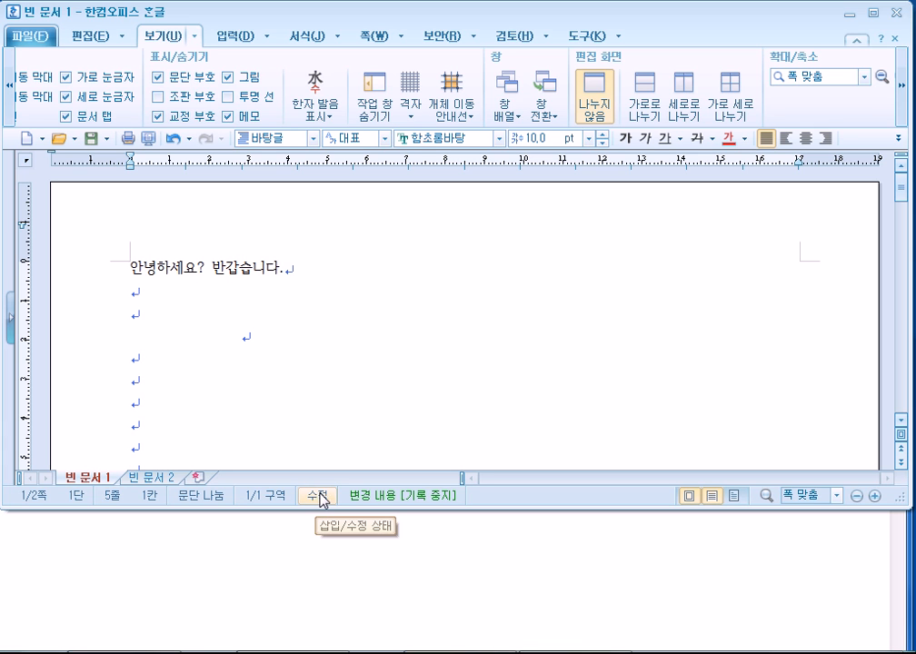
left_click(318, 498)
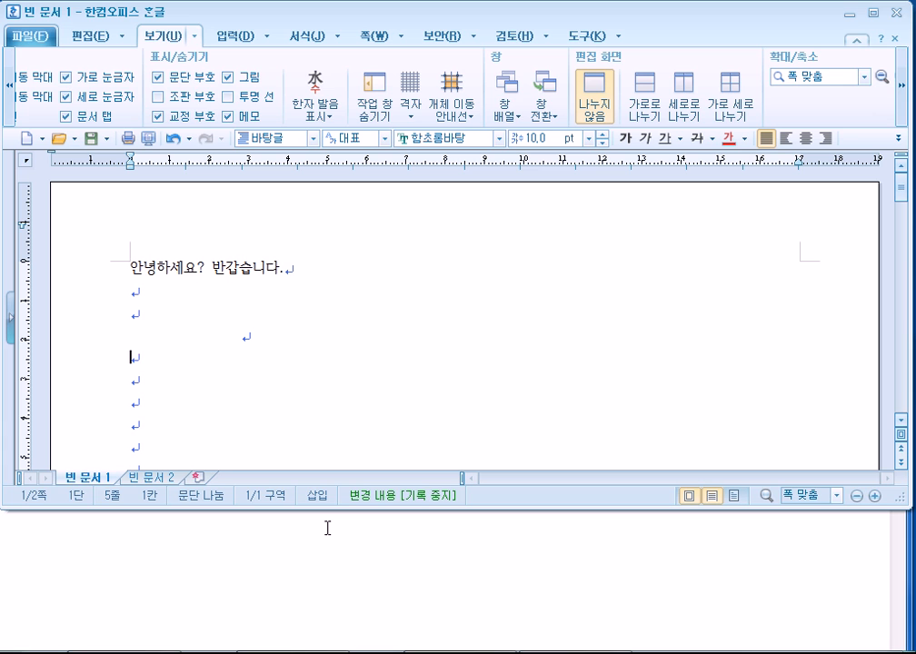
left_click(323, 498)
left_click(324, 498)
Bring Notepad forward and add a 삽입/수정 note line.
key("Insert")
key("Insert")
key("Insert")
key("Insert")
key("Insert")
key("Insert")
key("Insert")
key("Insert")
key("Insert")
key("Insert")
key("Insert")
key("Insert")
key("Insert")
key("Insert")
key("Insert")
key("Insert")
left_click(563, 580)
left_click_drag(440, 360, 470, 67)
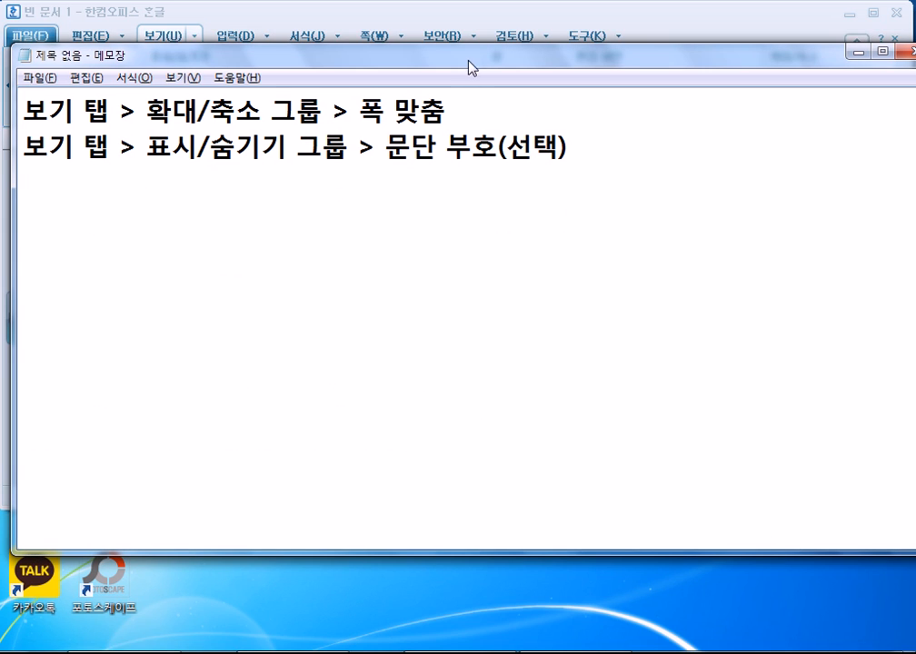
key("Return")
key("Return")
type("삽입/수정")
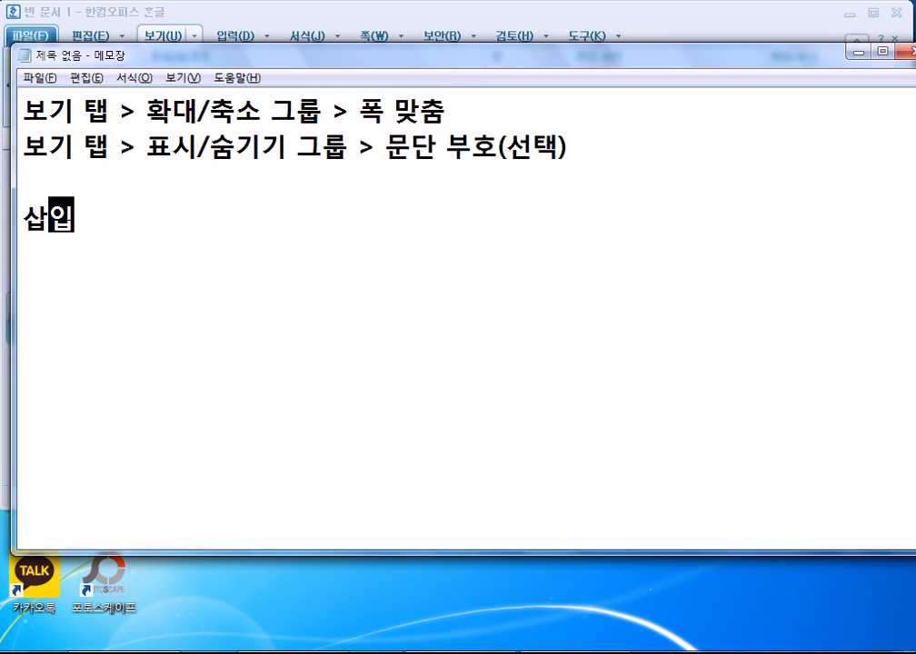
key("Return")
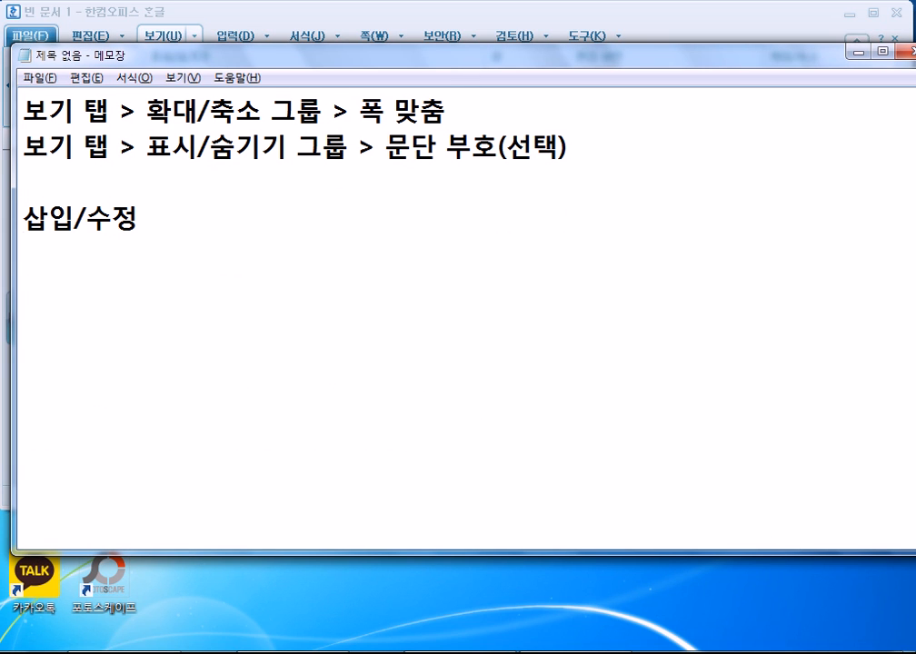
Add the note 'Insert / Overwrite(겹쳐쓰기)', then type ㅎㅎㅎㅎㅎ into the first note line.
type("S")
key("BackSpace")
type("Insert /")
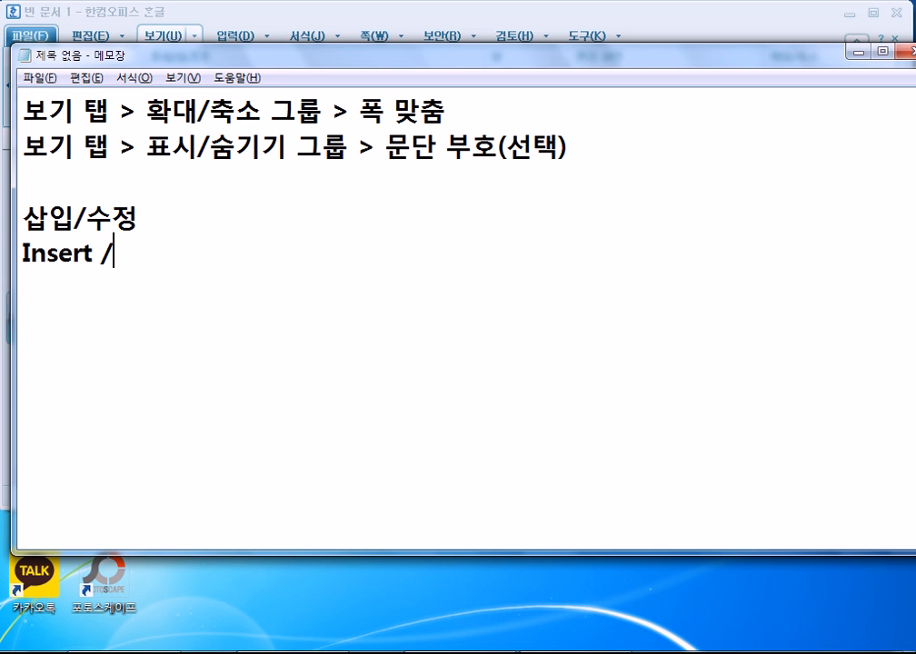
type(" Over")
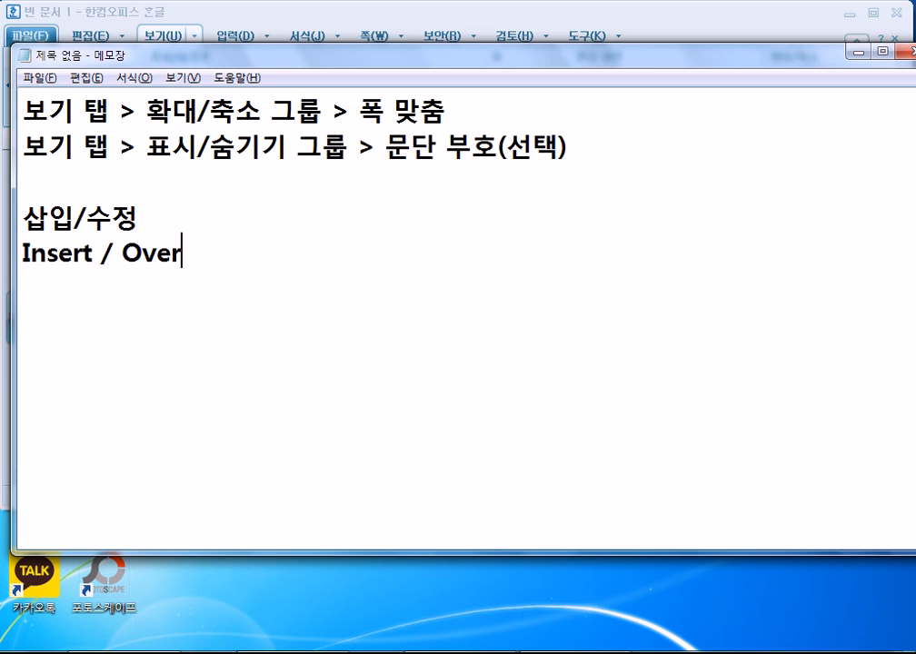
type("write")
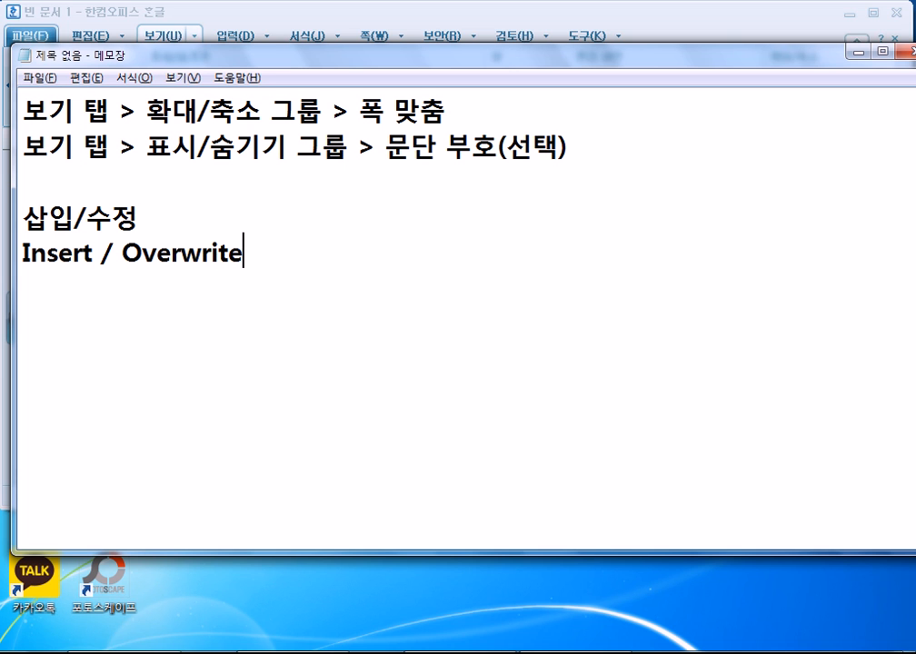
type("(겹쳐쓰기)")
key("Return")
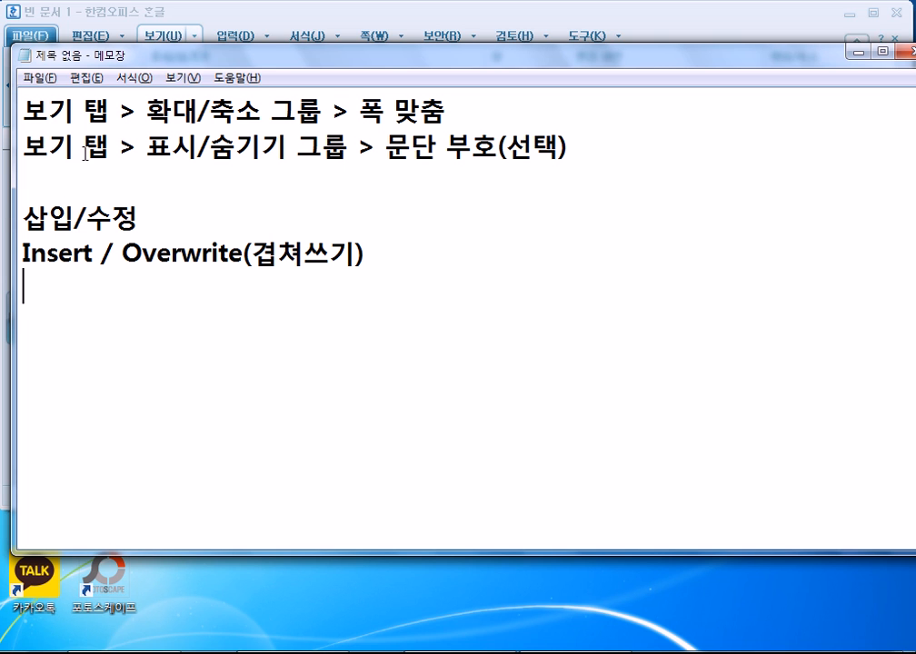
left_click(144, 112)
type("ㅎㅎㅎㅎㅎ")
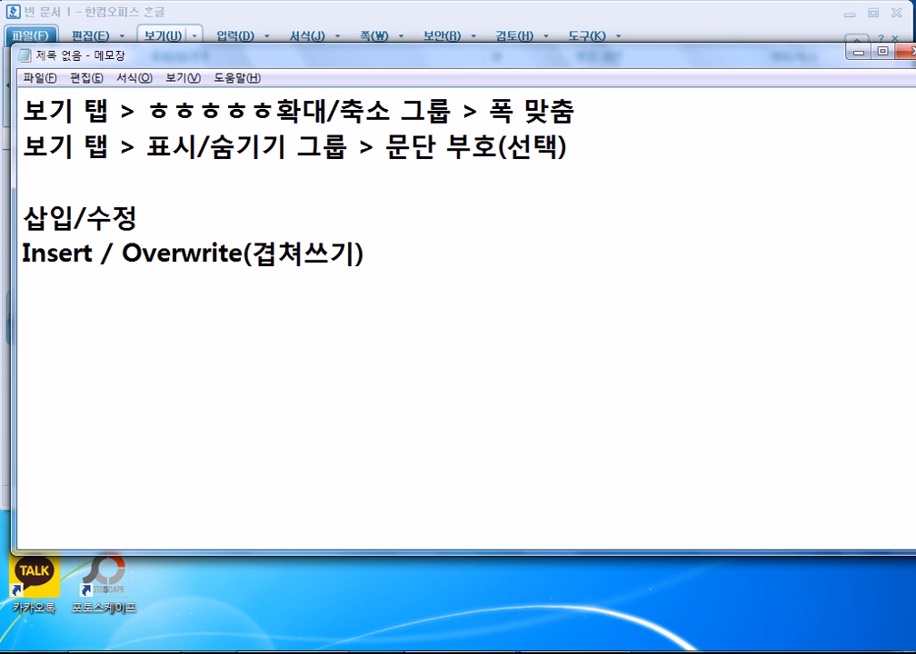
Prefix the greeting with 1234 using overwrite mode, then return to insert mode and retype 안녕.
key("alt+Tab")
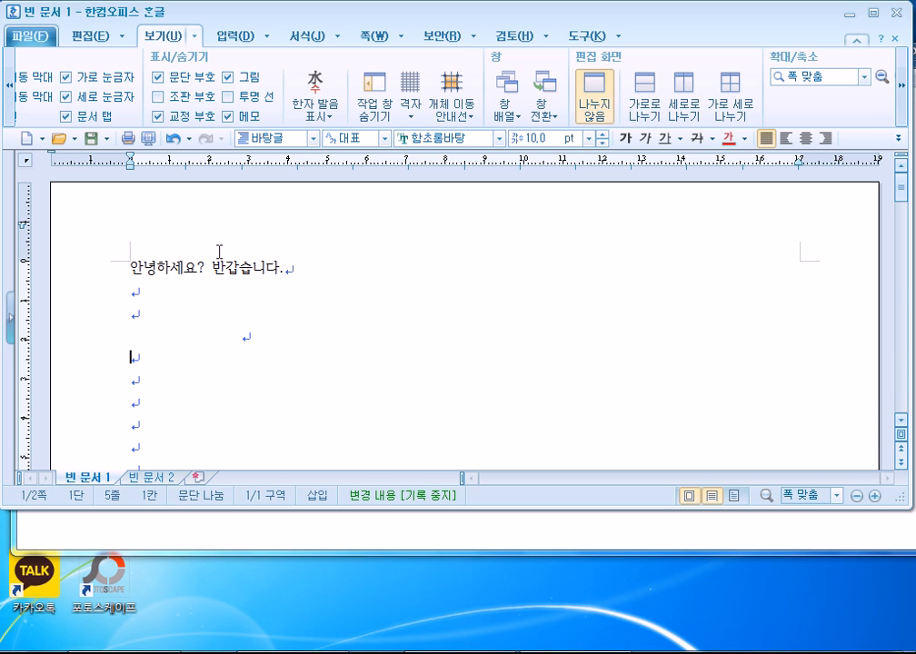
left_click(133, 264)
type("123")
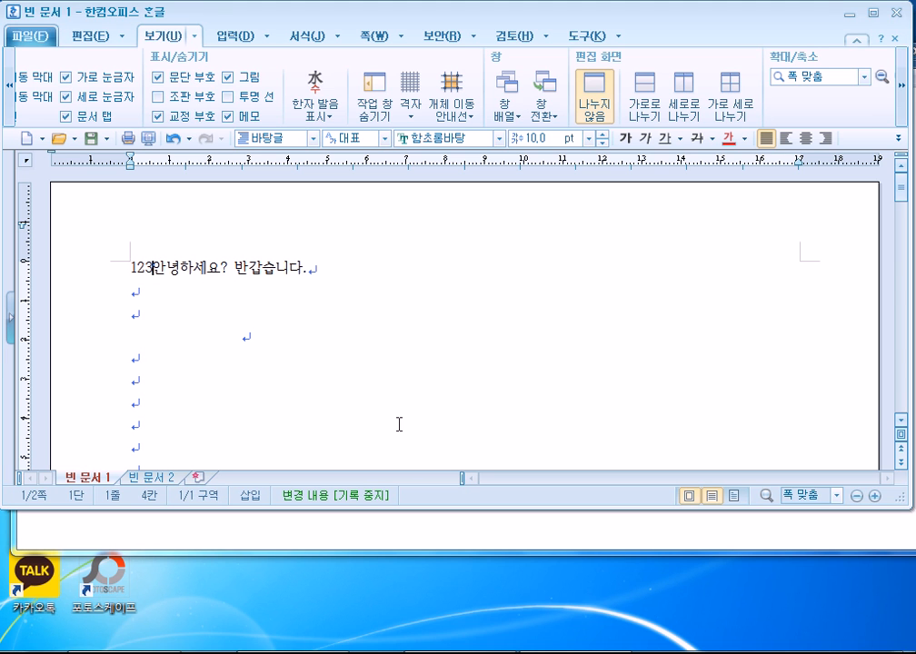
left_click(250, 496)
key("BackSpace")
key("BackSpace")
key("BackSpace")
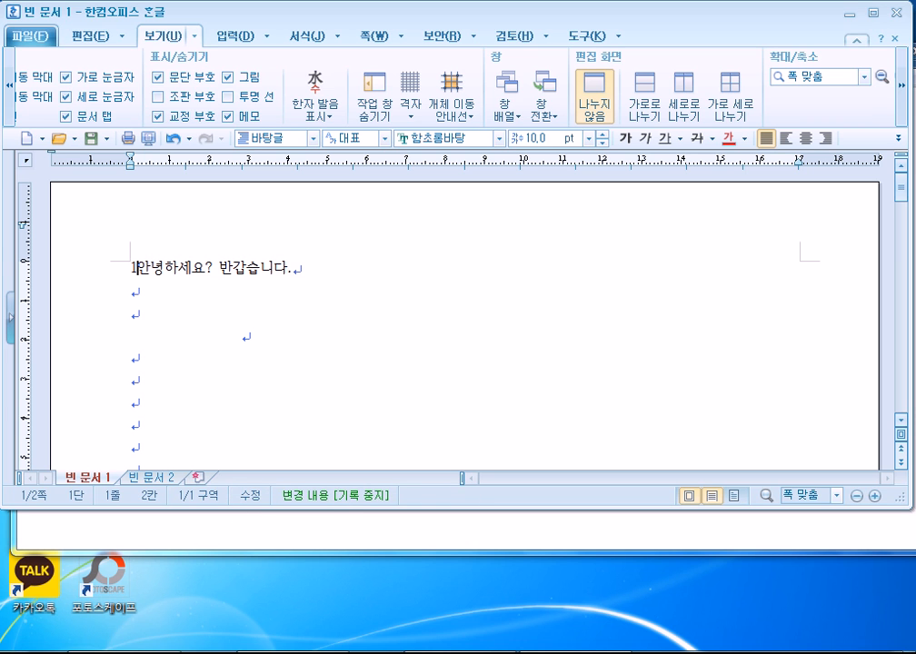
type("123")
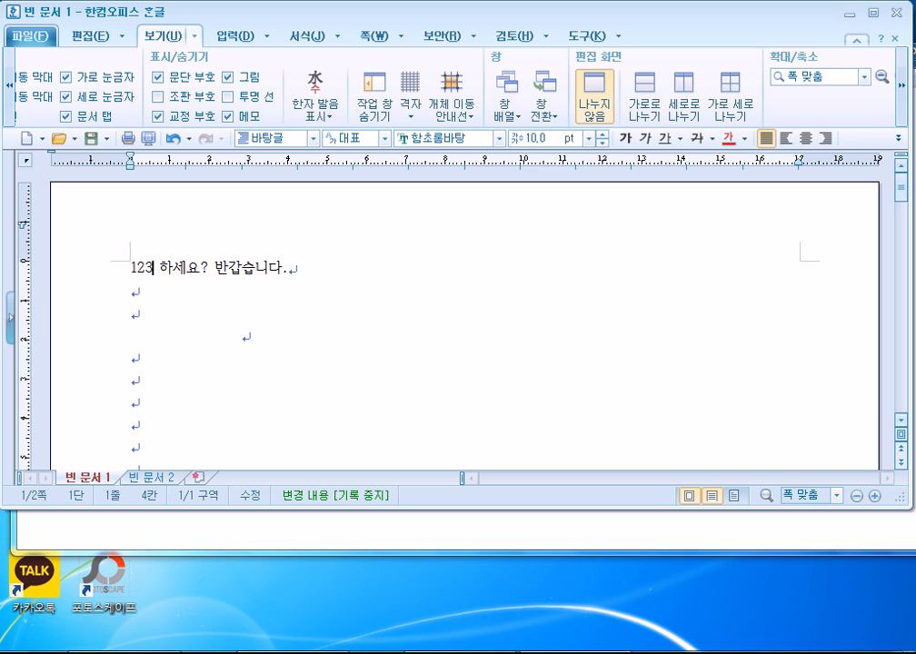
type("4")
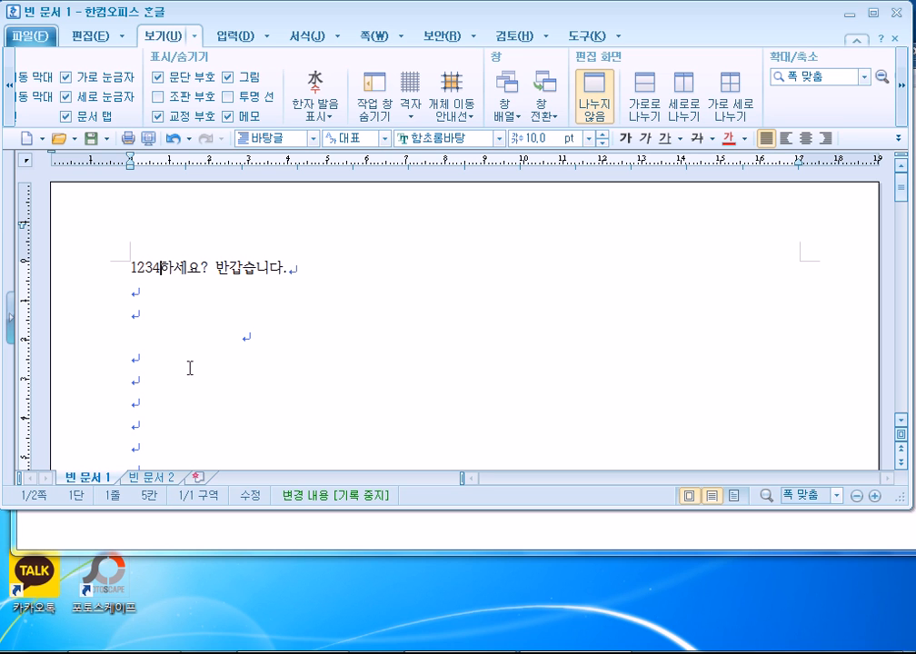
left_click(253, 495)
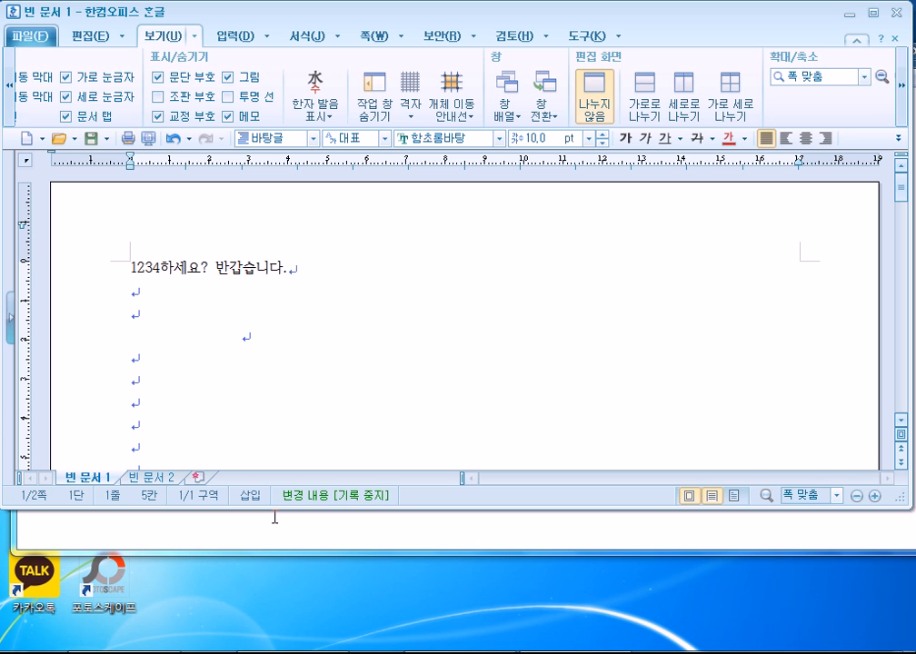
type("안ㄴ")
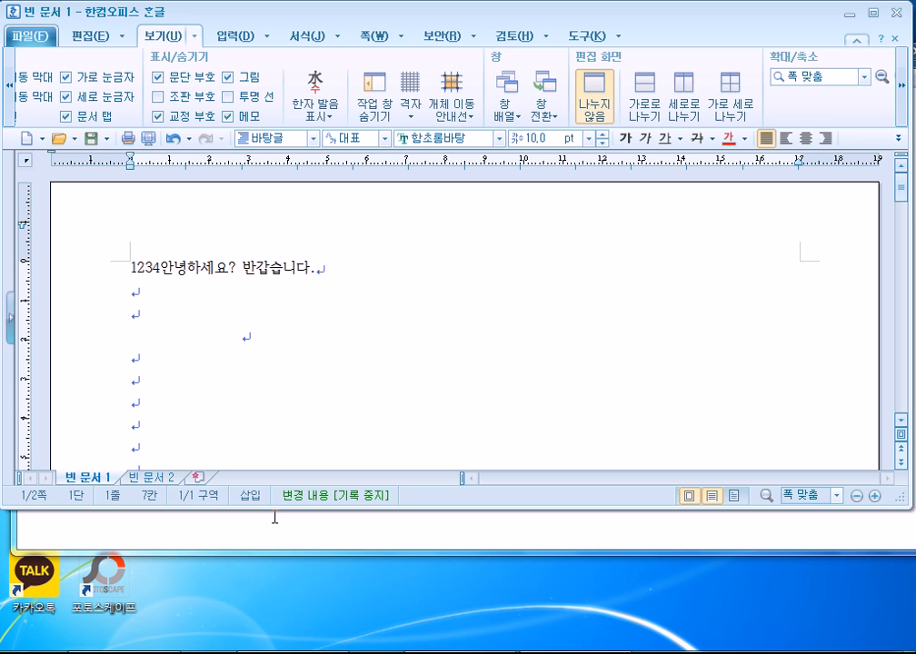
left_click(150, 294)
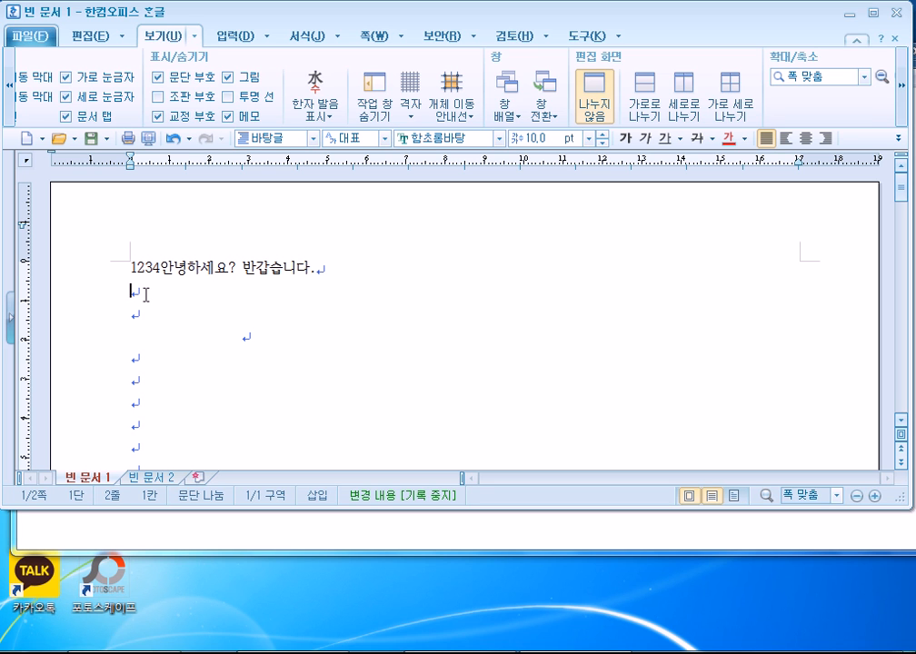
Erase the stray ㅎㅎㅎㅎㅎ and test digits from Notepad's 폭 맞춤 line, then return to Hangul.
key("Insert")
key("alt+Tab")
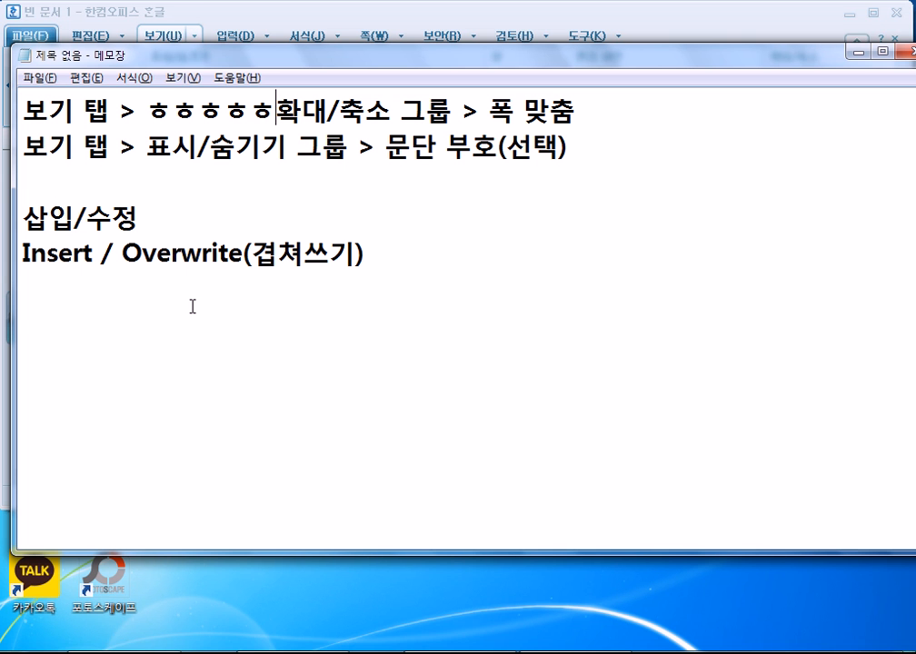
left_click(175, 106)
type("443345345")
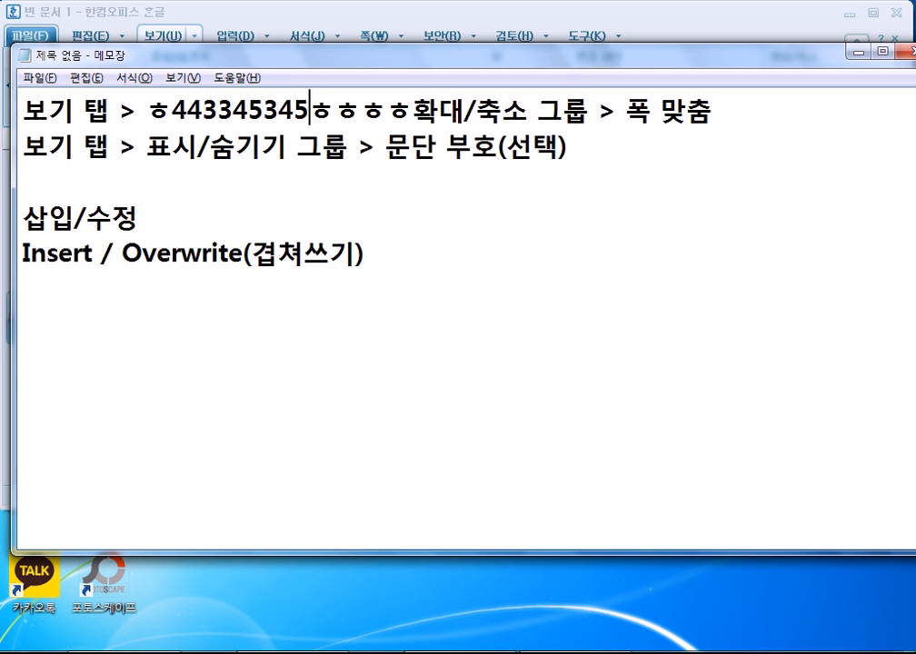
key("BackSpace")
key("BackSpace")
key("BackSpace")
key("BackSpace")
key("BackSpace")
key("BackSpace")
key("BackSpace")
key("BackSpace")
key("BackSpace")
key("BackSpace")
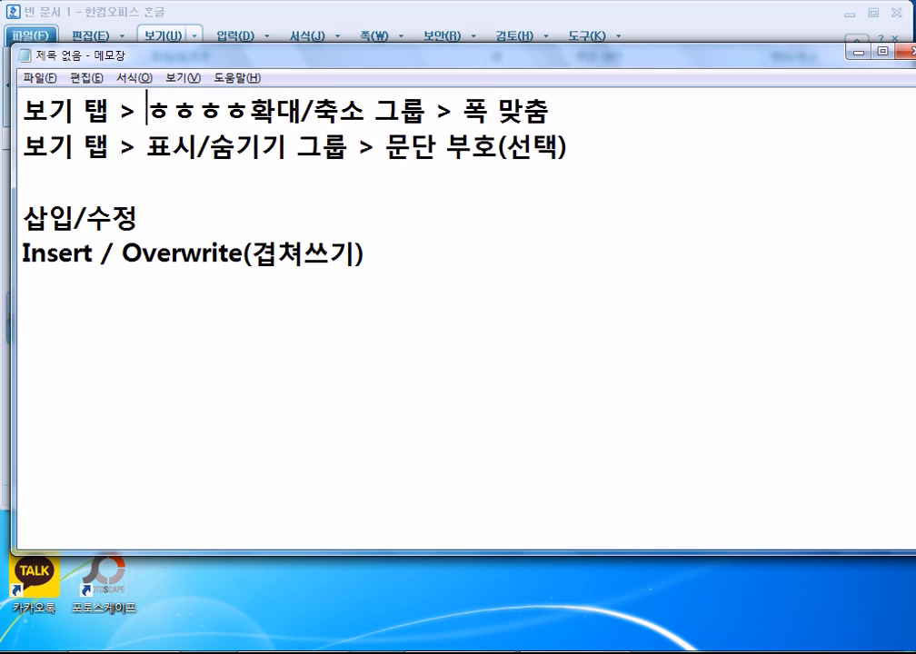
key("Delete")
key("Delete")
key("Delete")
key("Delete")
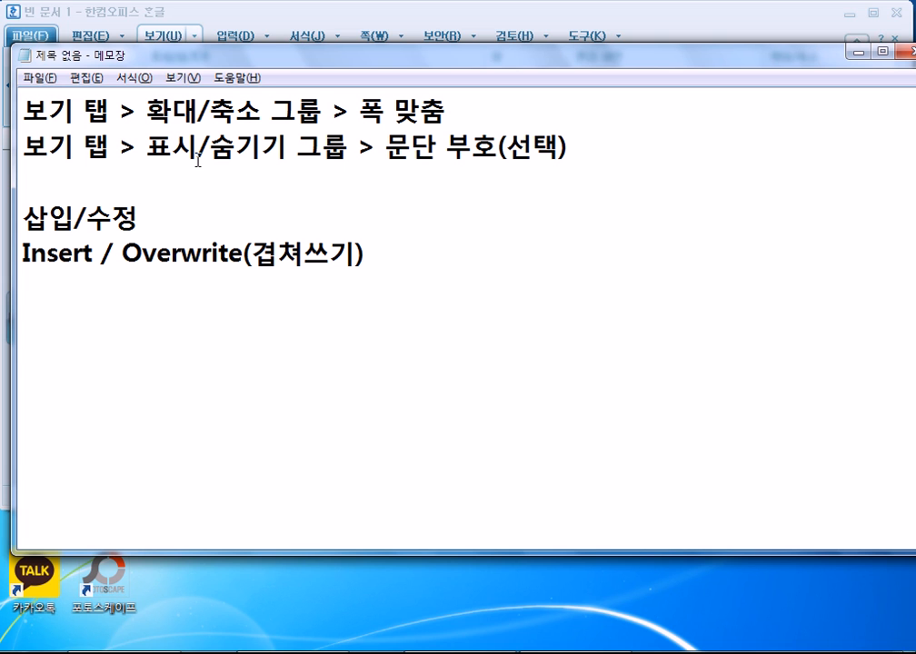
left_click(306, 16)
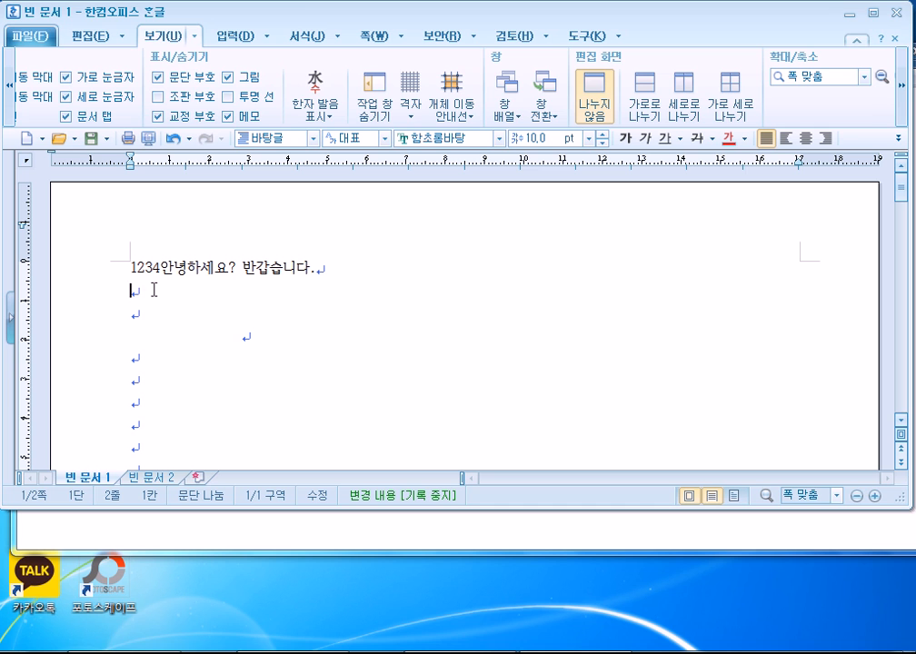
Toggle typing back to 삽입 (insert) mode and browse the 보기 menu's 문서 창 and 도구 상자 submenus.
key("Insert")
key("Insert")
key("Insert")
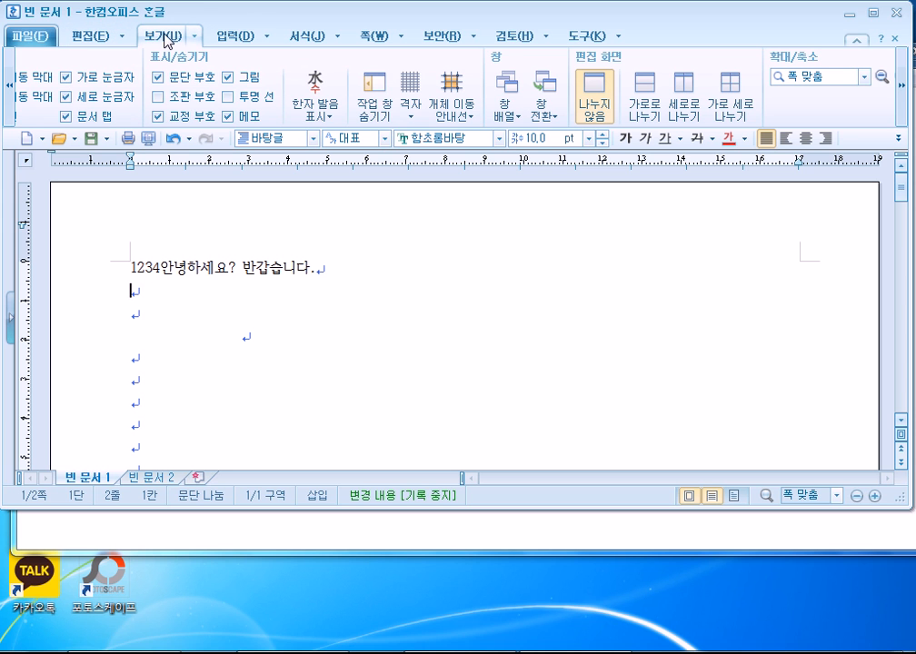
left_click(193, 45)
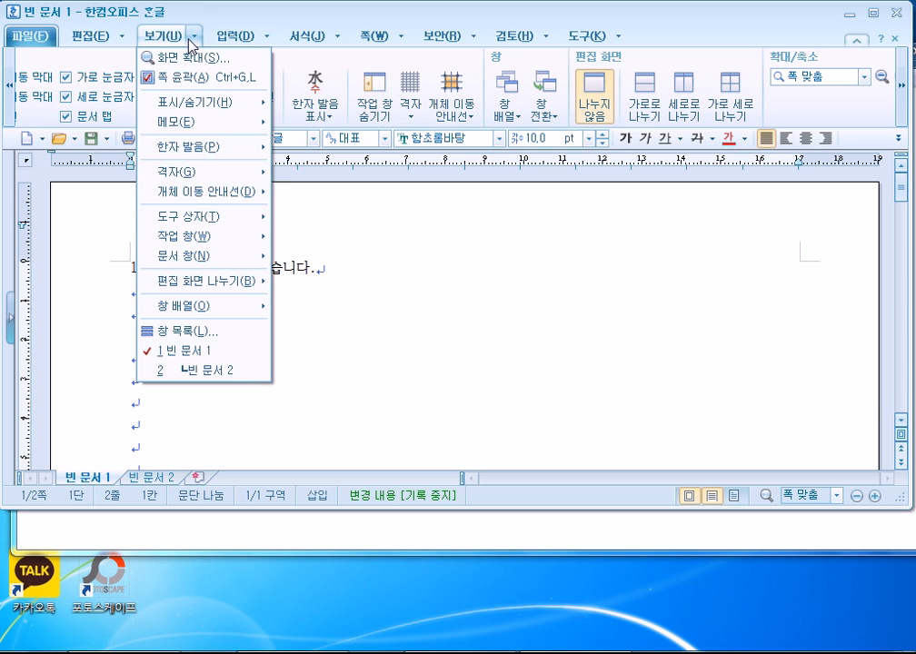
mouse_move(207, 261)
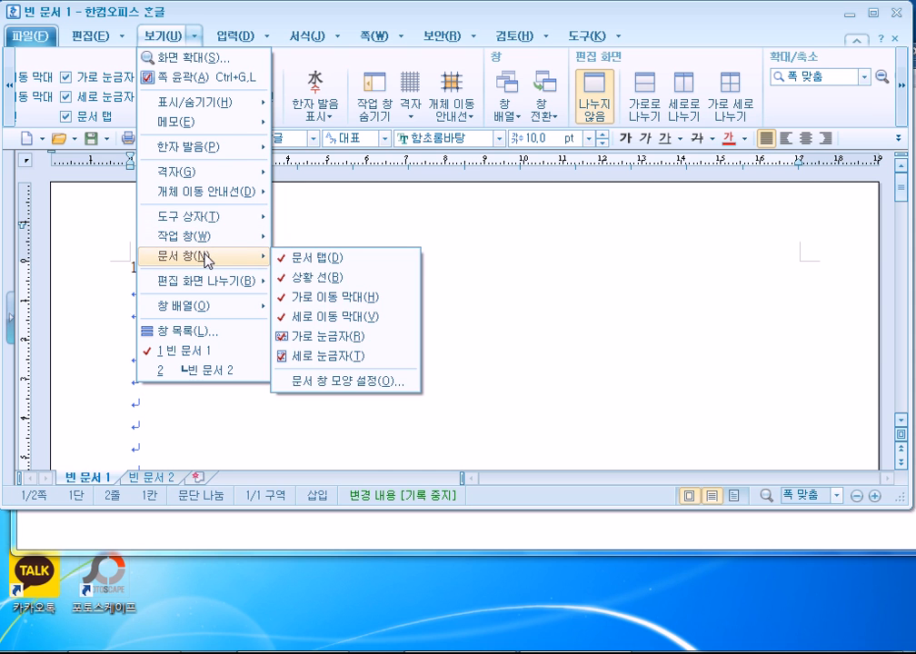
mouse_move(208, 215)
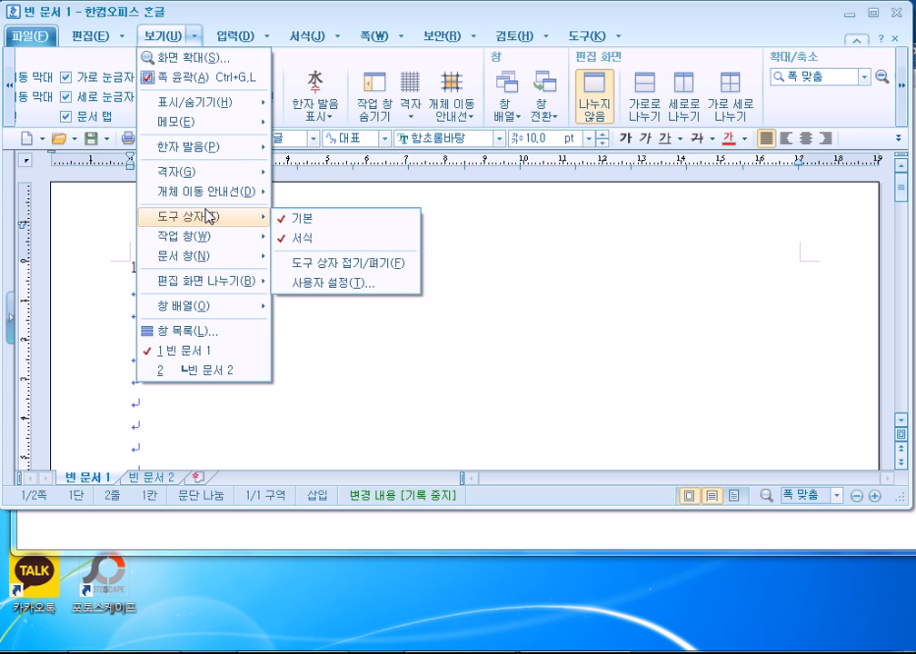
left_click(156, 42)
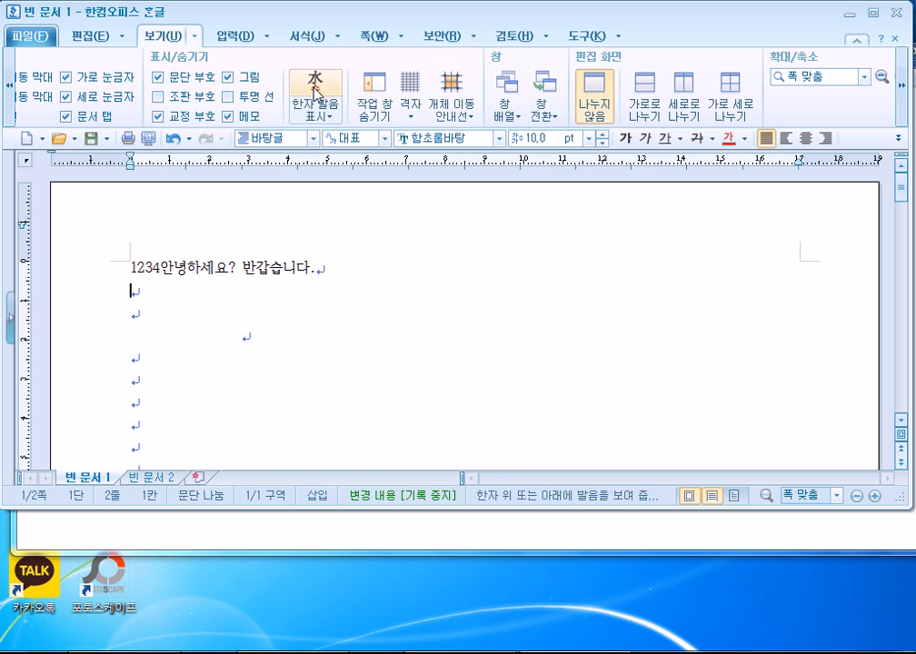
Scroll through the View ribbon groups, opening and closing the 보기 options list.
left_click(7, 91)
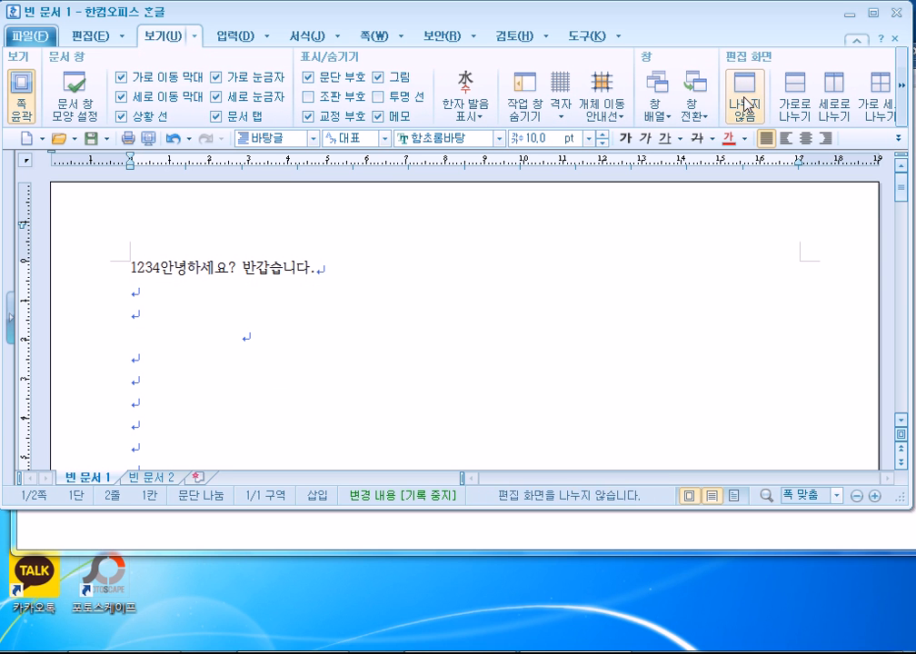
left_click(194, 35)
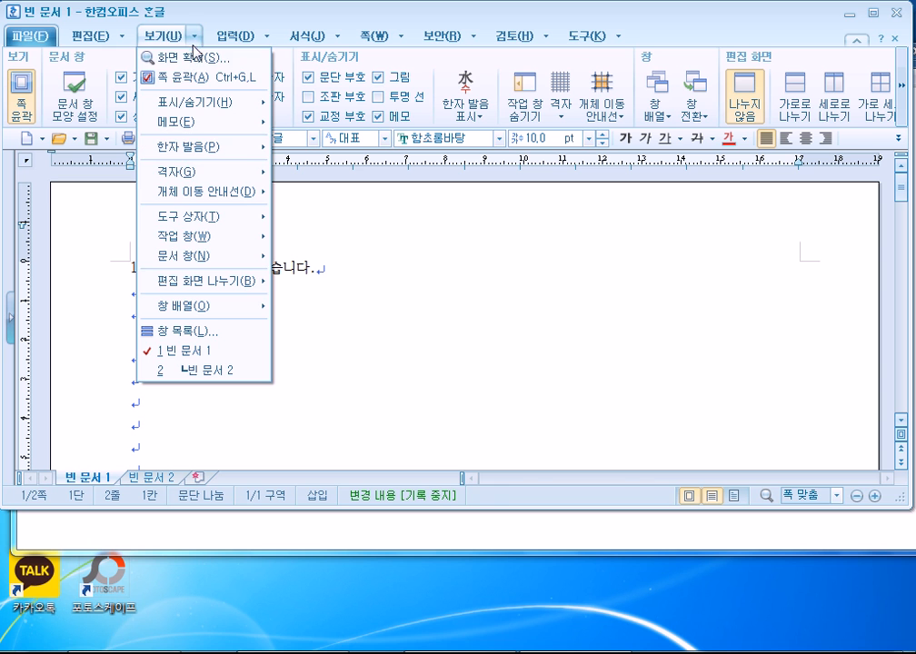
left_click(170, 43)
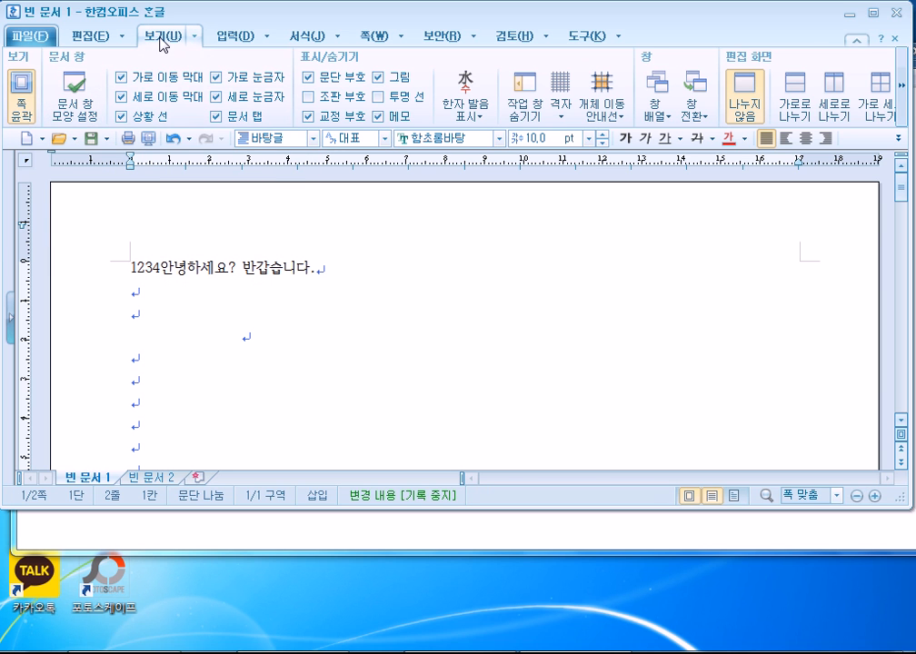
left_click(195, 38)
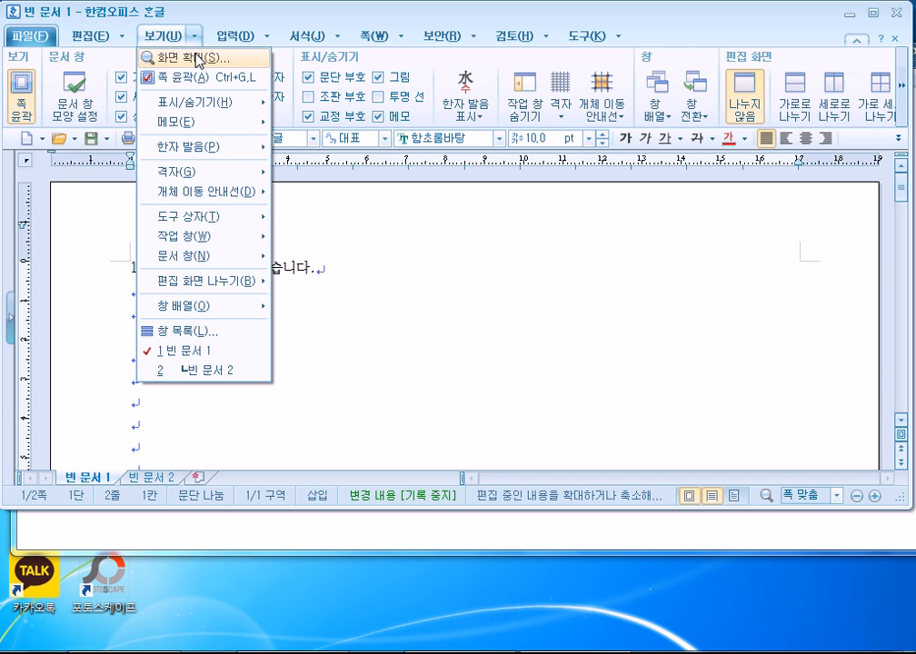
left_click(903, 91)
left_click(904, 90)
left_click(904, 91)
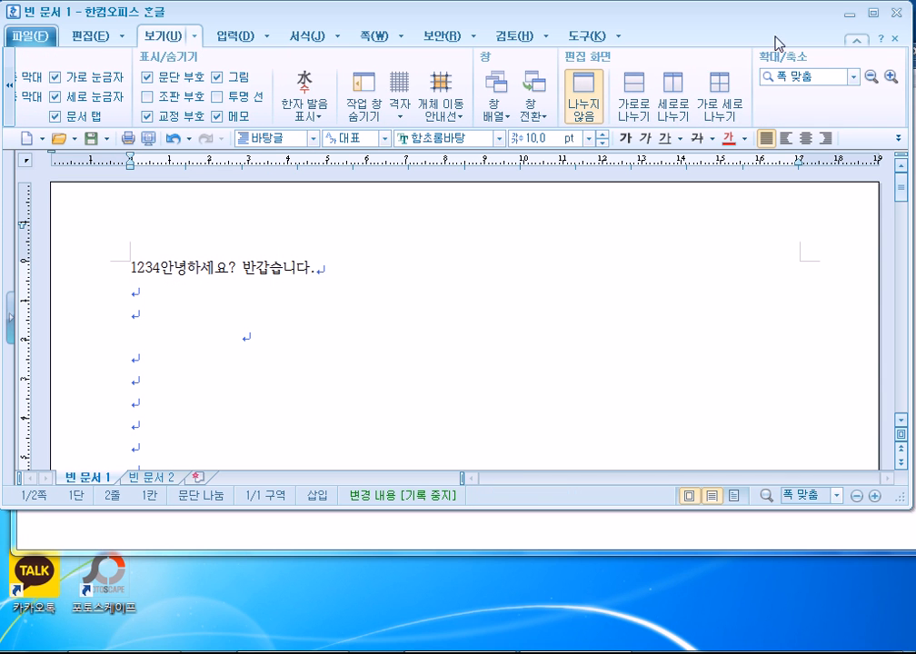
Choose 도구 상자 접기/펴기 from the 보기 menu to collapse the toolbox.
left_click(153, 35)
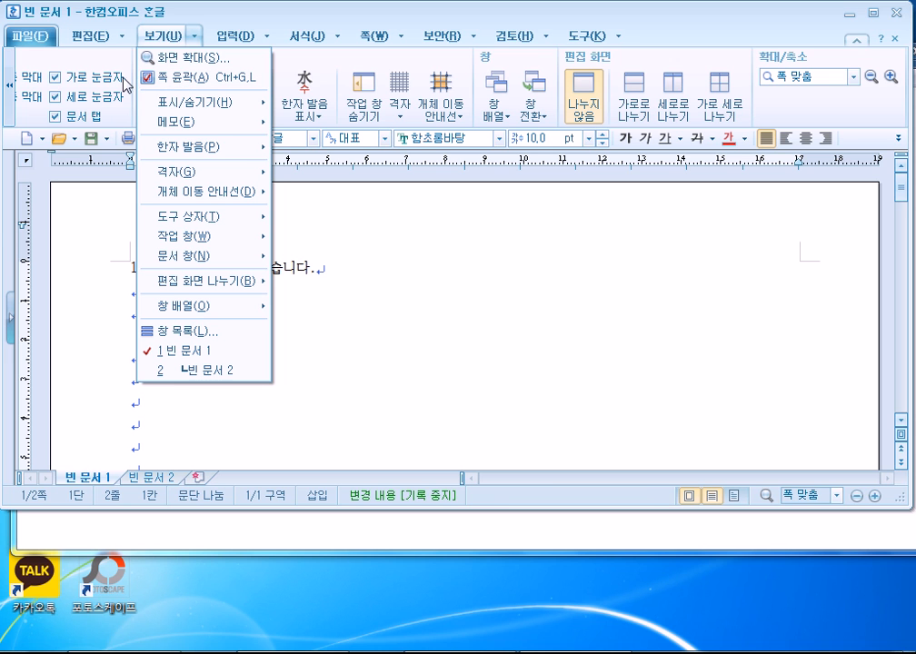
left_click(171, 41)
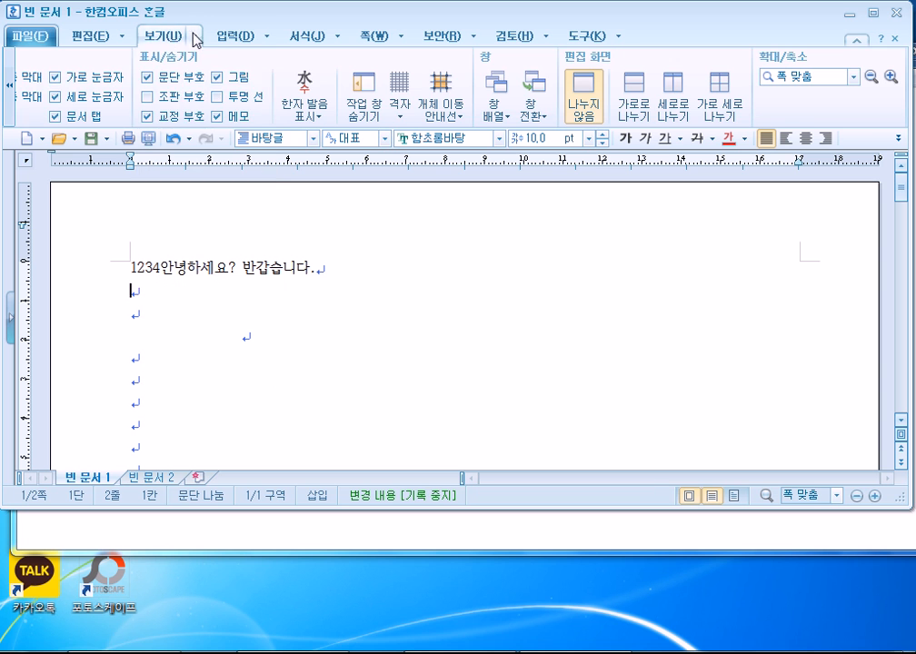
left_click(214, 37)
left_click(178, 34)
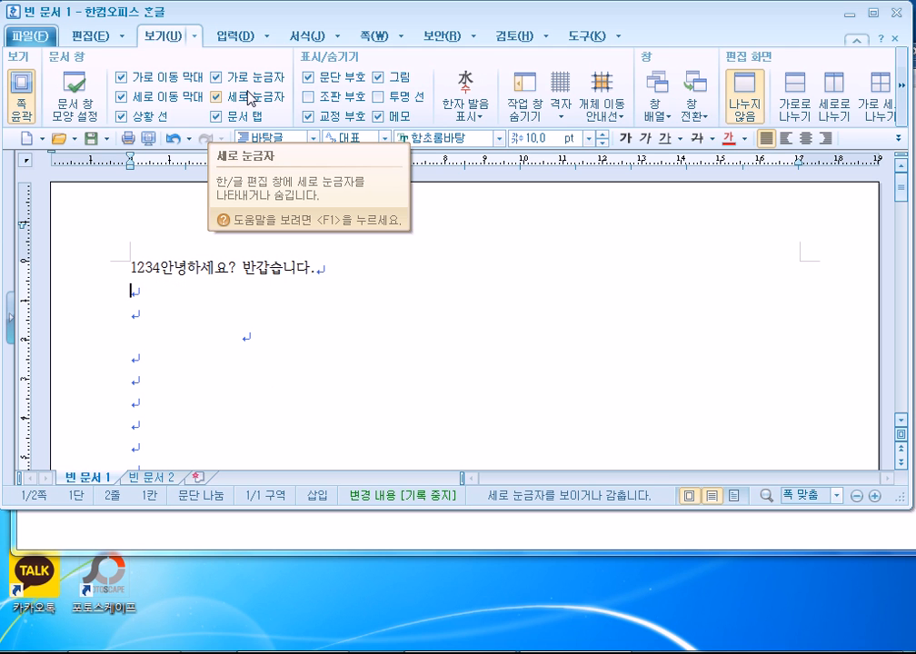
left_click(196, 38)
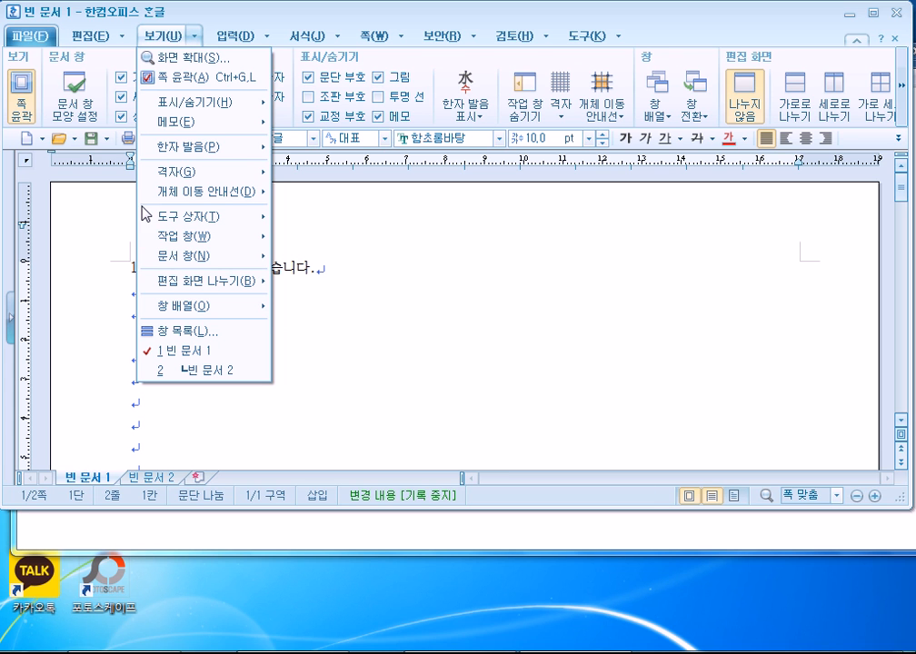
mouse_move(162, 224)
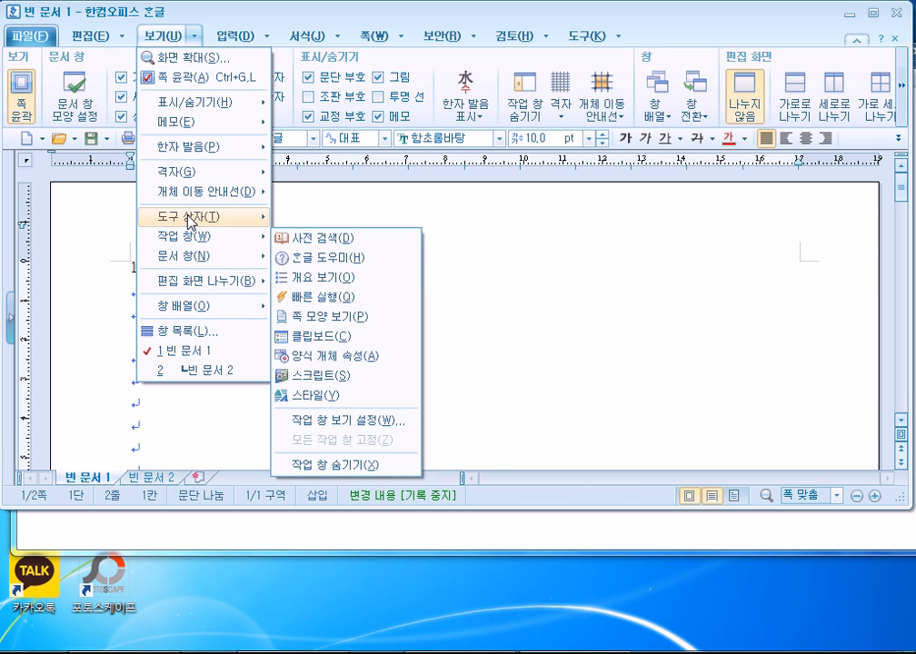
left_click(319, 265)
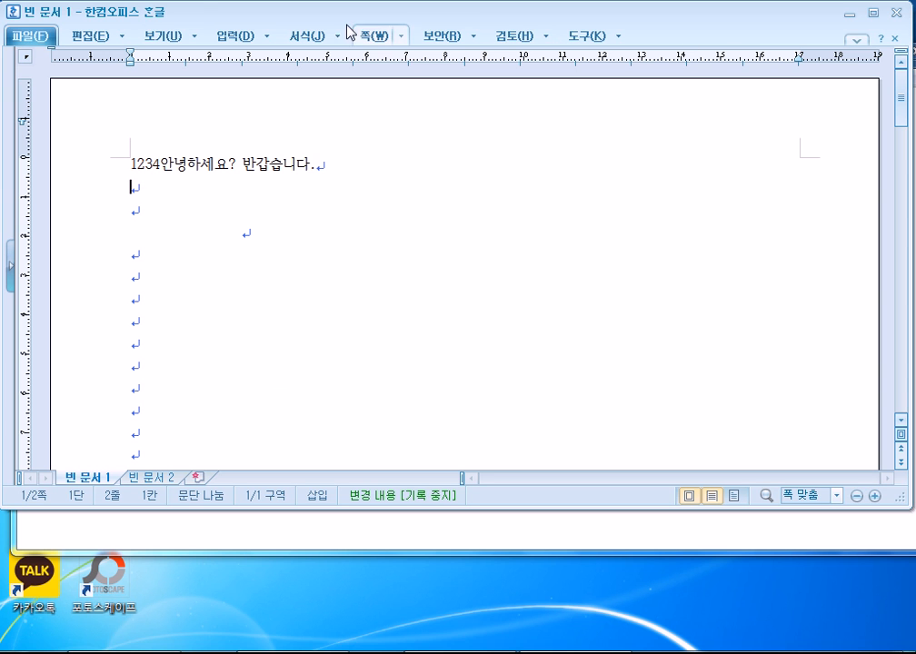
Open and close the 보기 and 입력 option panels, then dock the 입력 ribbon open.
left_click(161, 38)
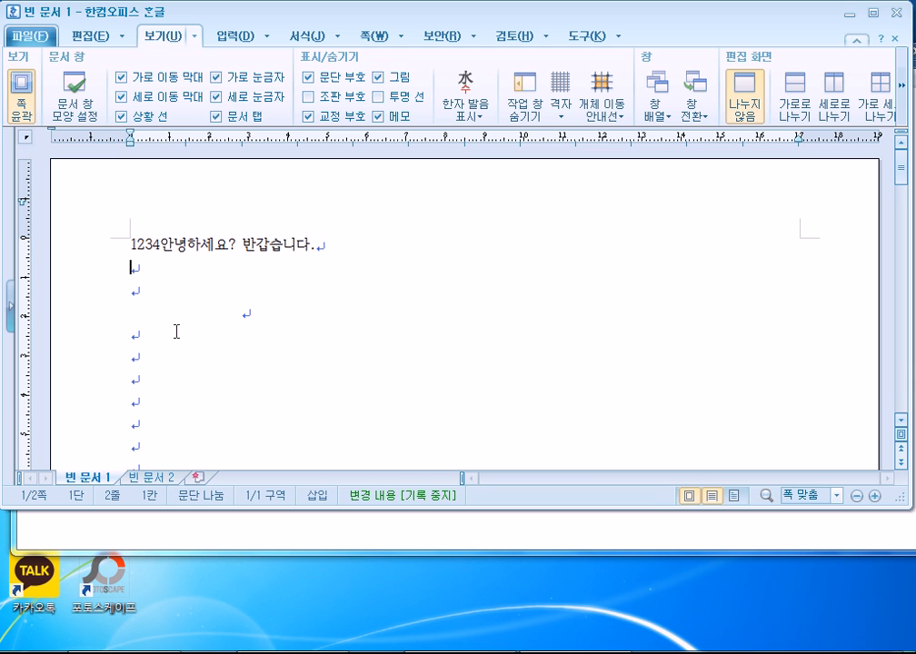
left_click(161, 37)
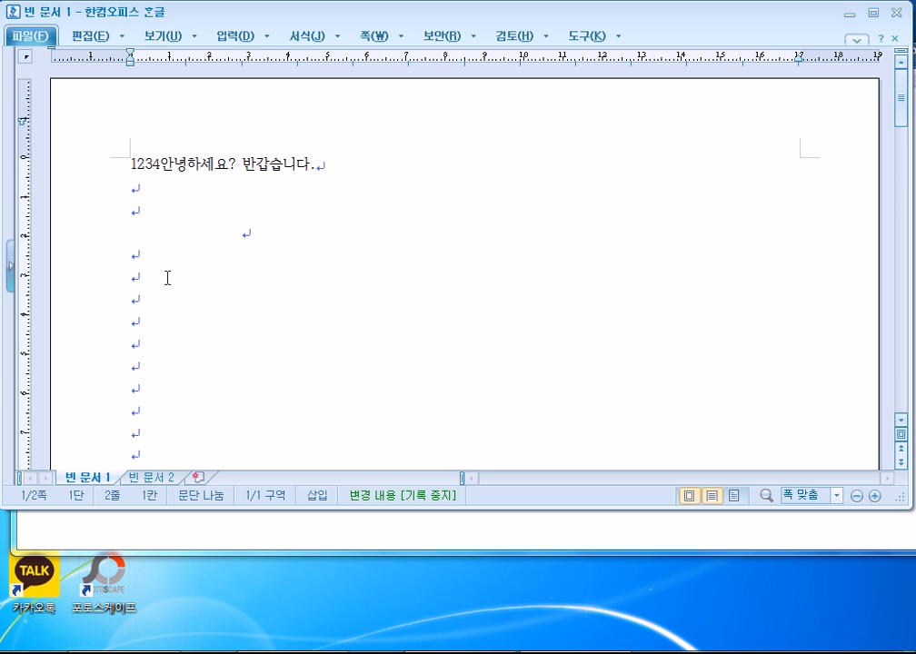
left_click(154, 35)
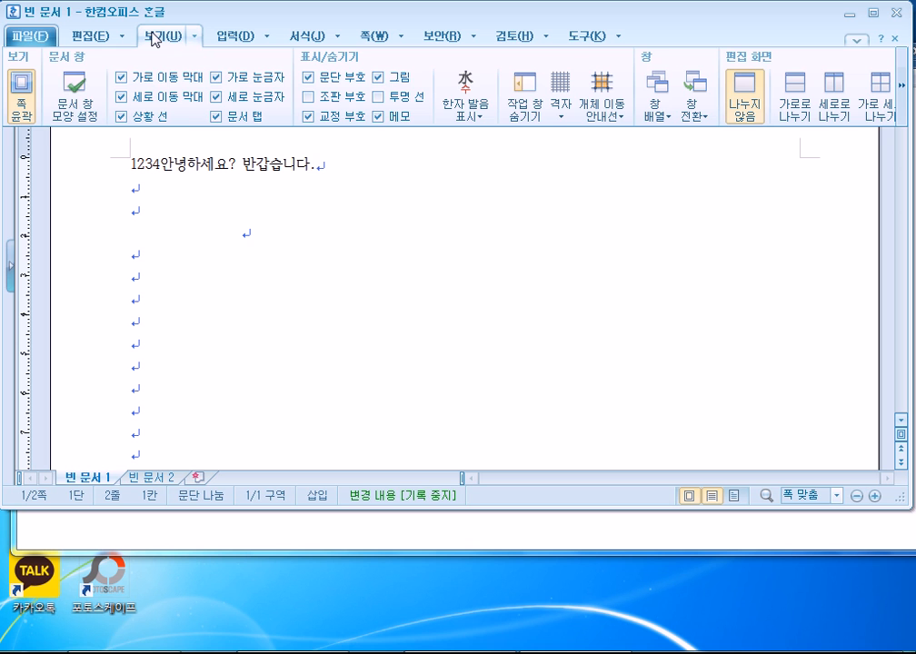
left_click(212, 229)
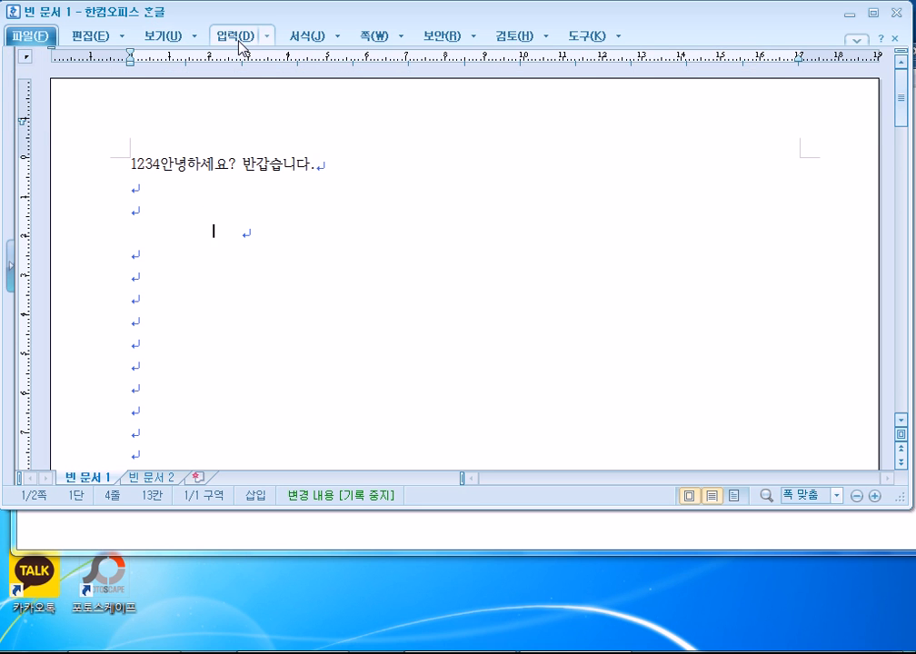
left_click(239, 40)
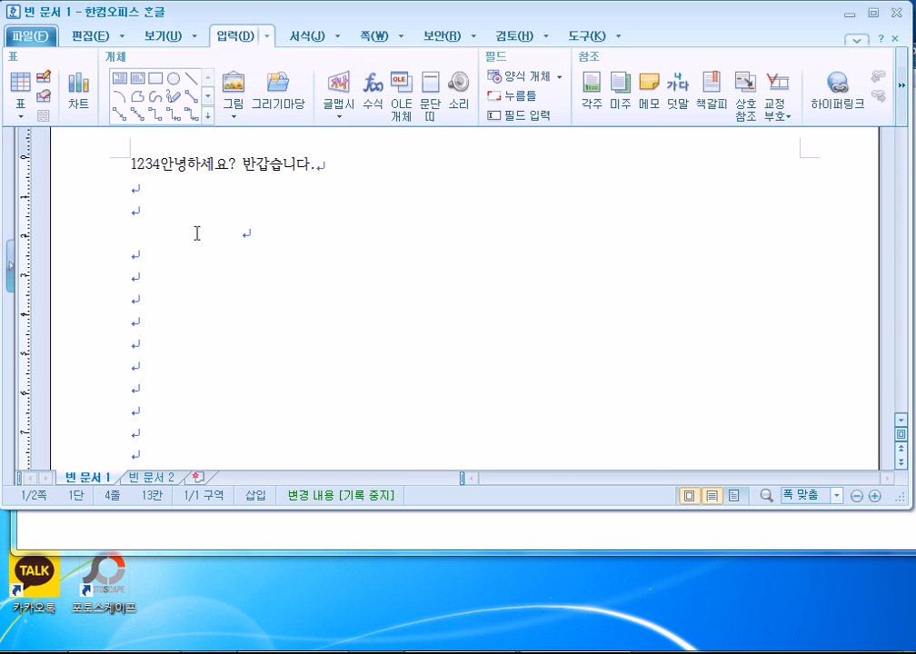
left_click(170, 263)
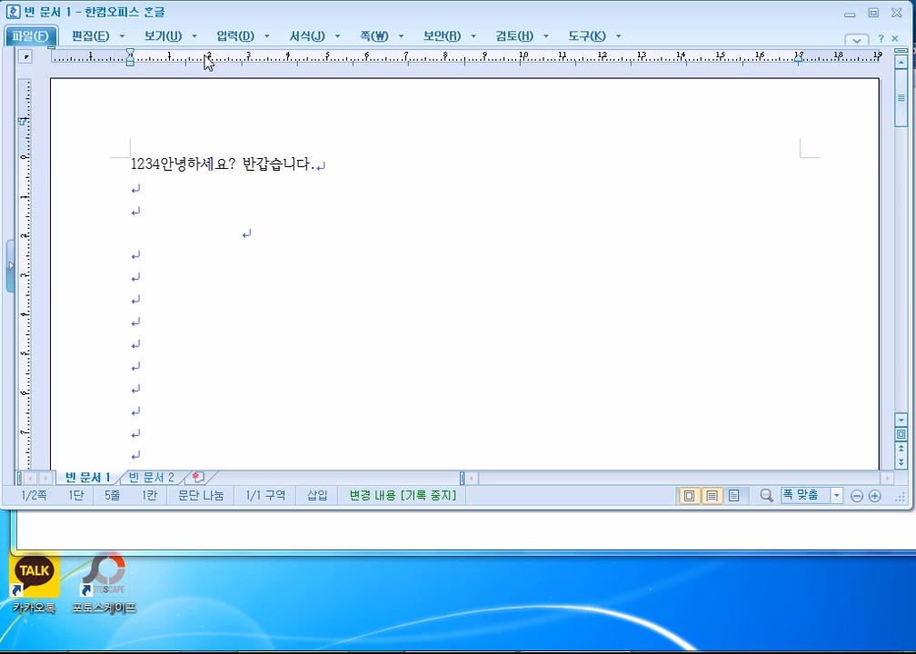
double_click(232, 41)
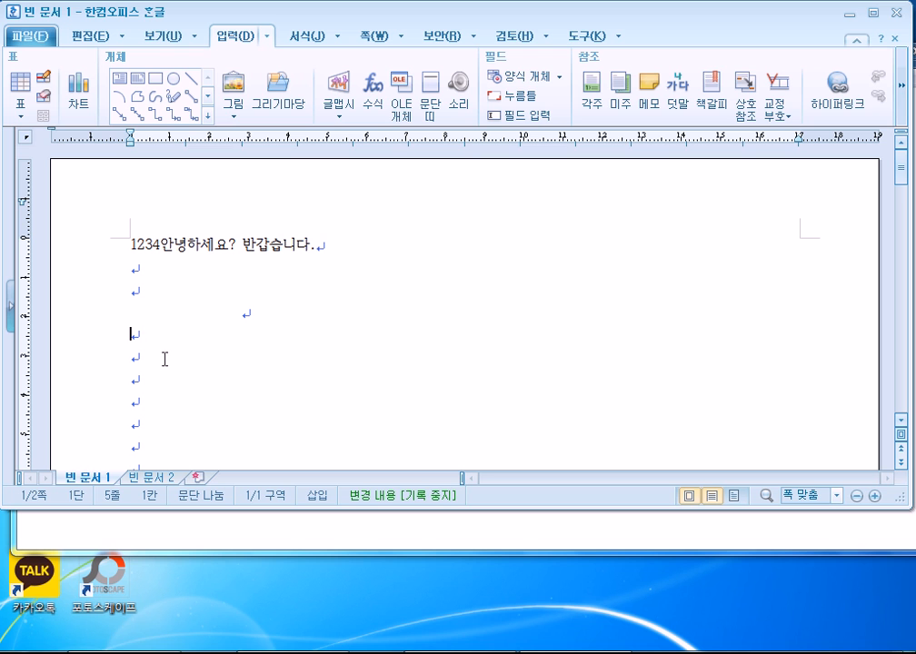
Cycle the toolbox through its fold stages, ending with the full 입력 ribbon expanded.
left_click(855, 44)
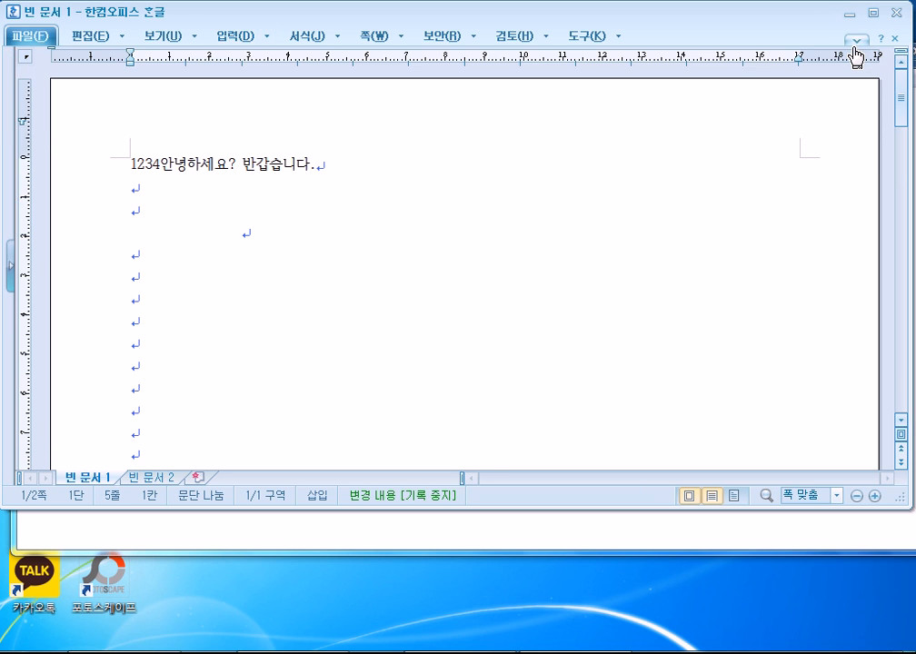
left_click(858, 45)
left_click(860, 47)
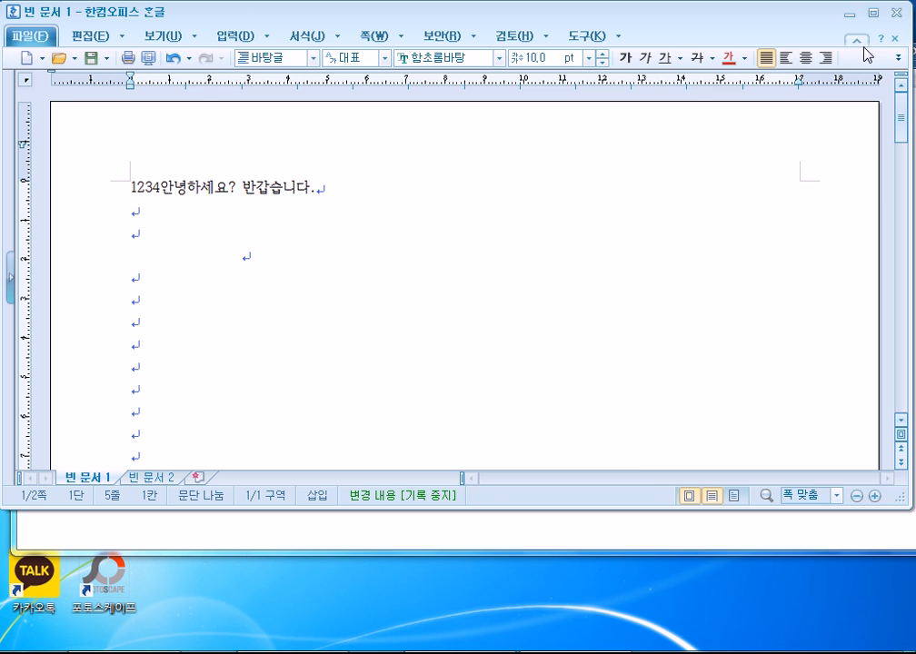
left_click(858, 48)
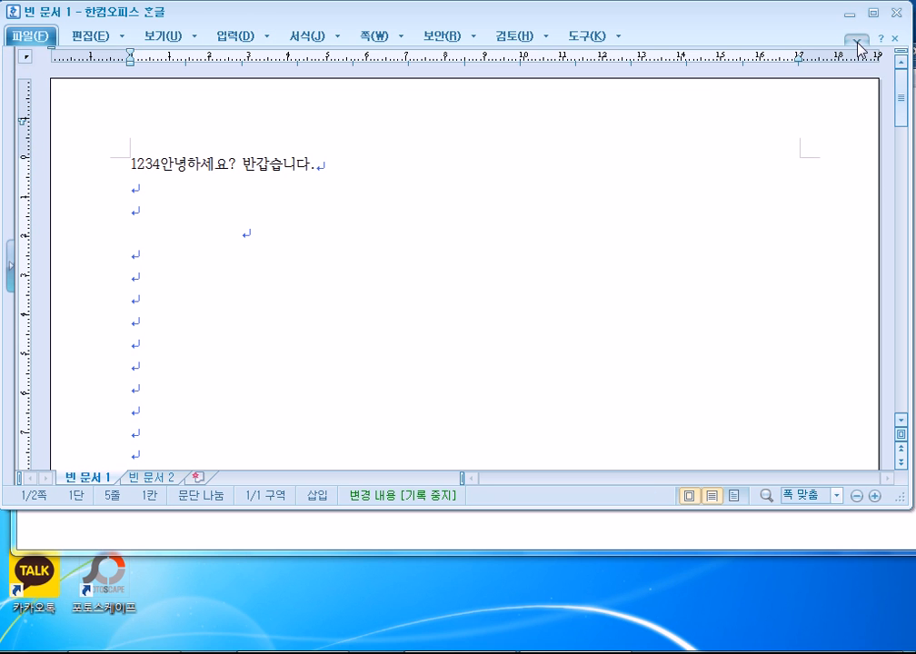
left_click(859, 45)
left_click(858, 46)
left_click(859, 47)
left_click(854, 45)
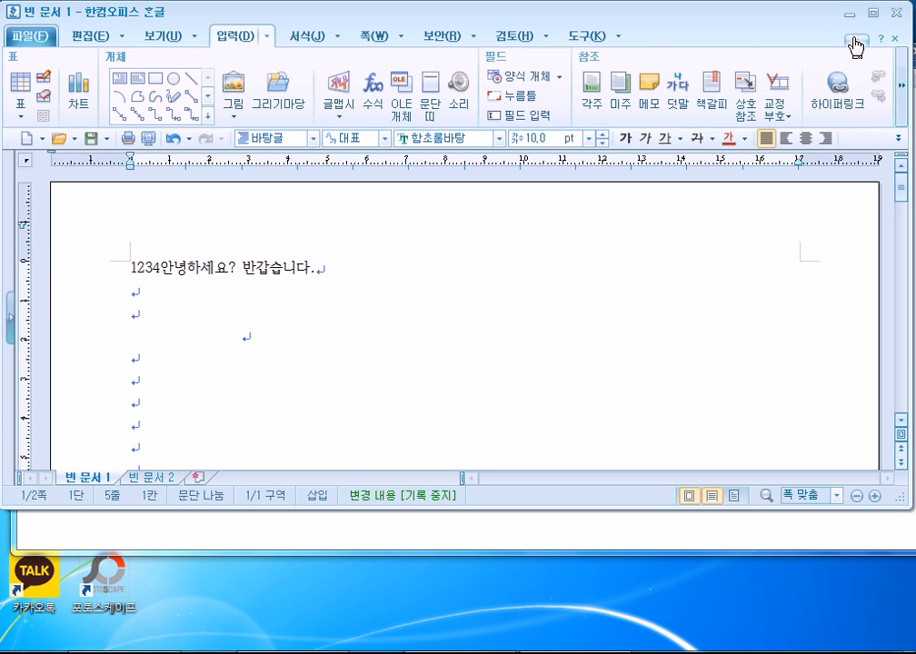
left_click(854, 46)
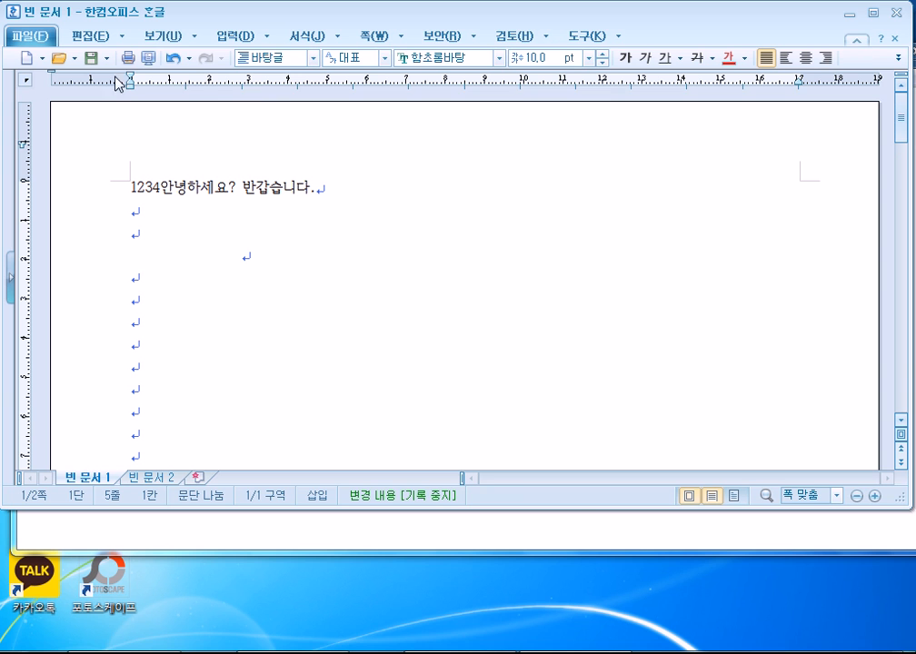
left_click(856, 42)
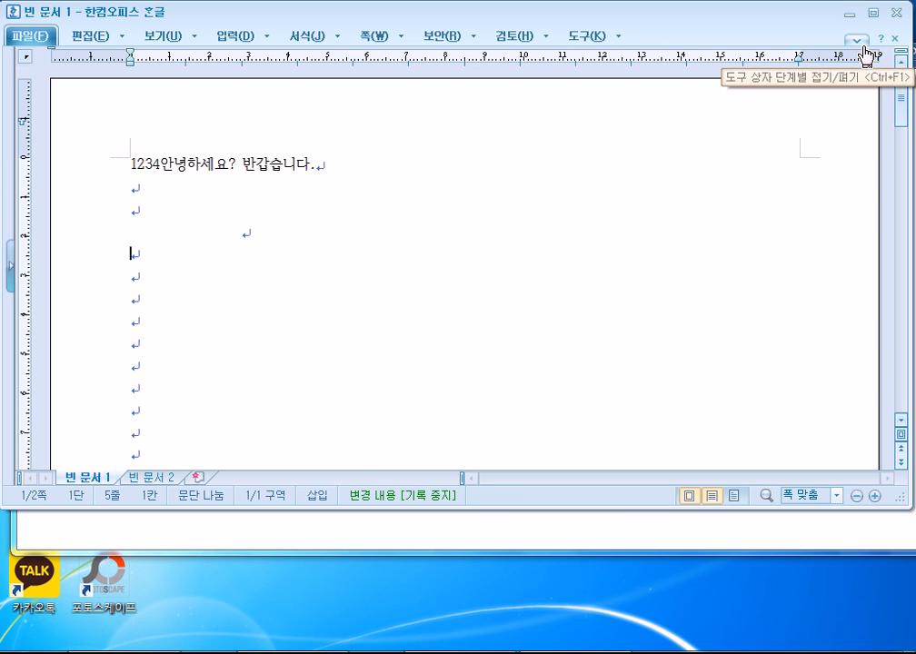
left_click(859, 43)
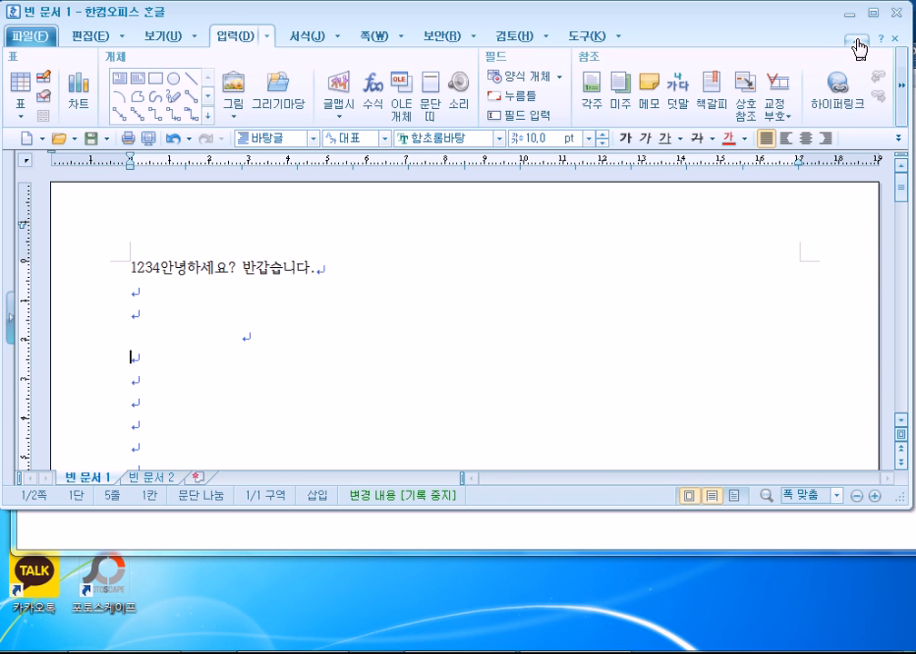
Fold and unfold the 서식 and 보기 ribbons, then cycle the toolbox back to fully expanded.
left_click(306, 36)
left_click(305, 37)
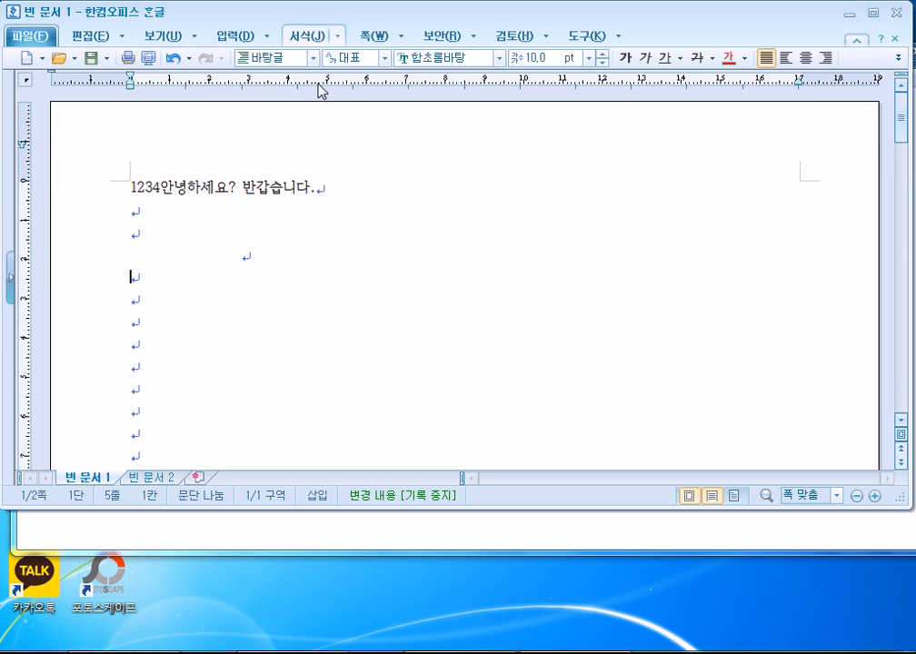
left_click(298, 38)
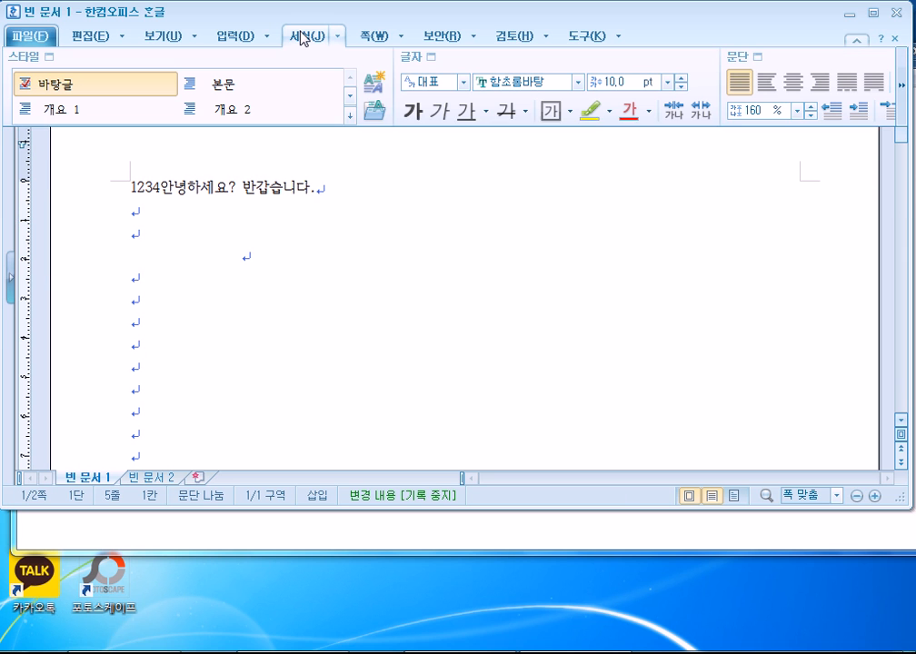
left_click(158, 39)
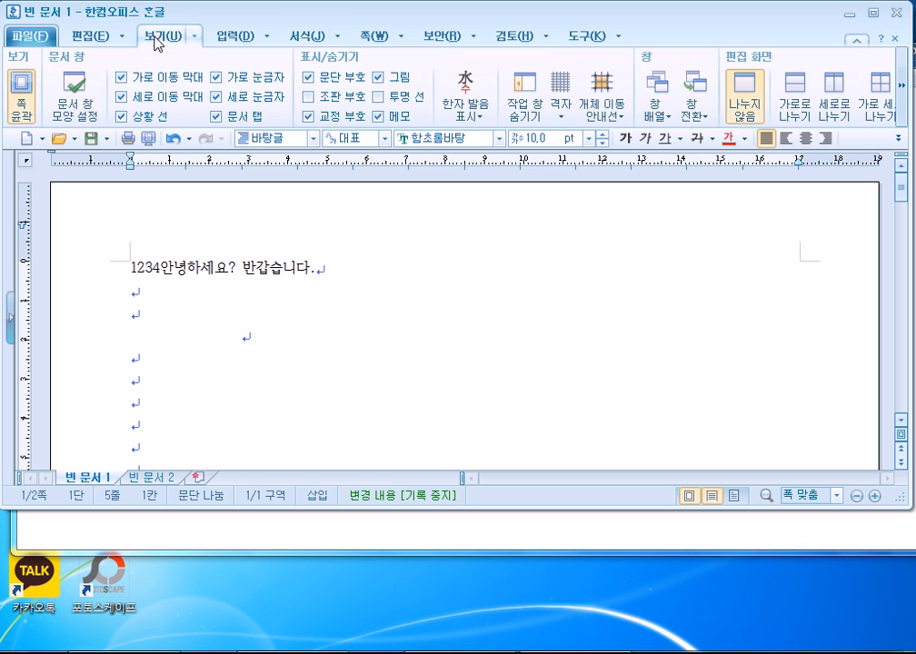
left_click(157, 39)
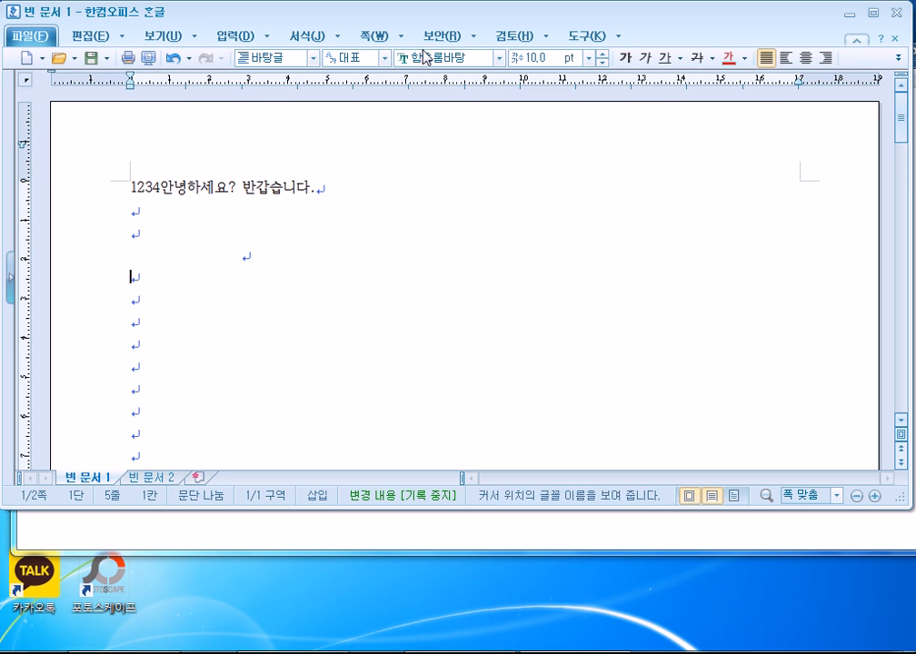
left_click(859, 42)
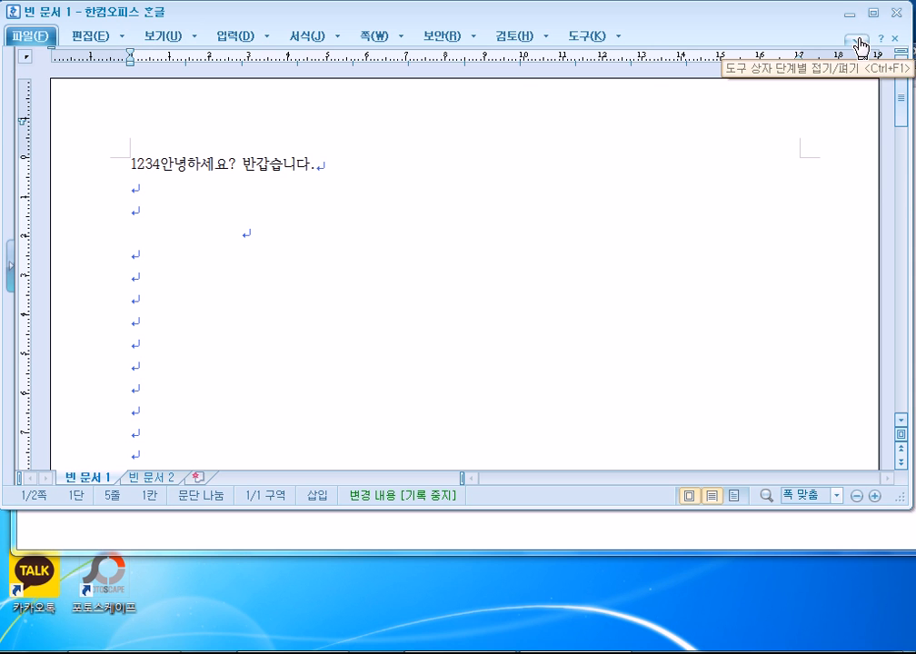
left_click(859, 41)
left_click(860, 42)
left_click(859, 42)
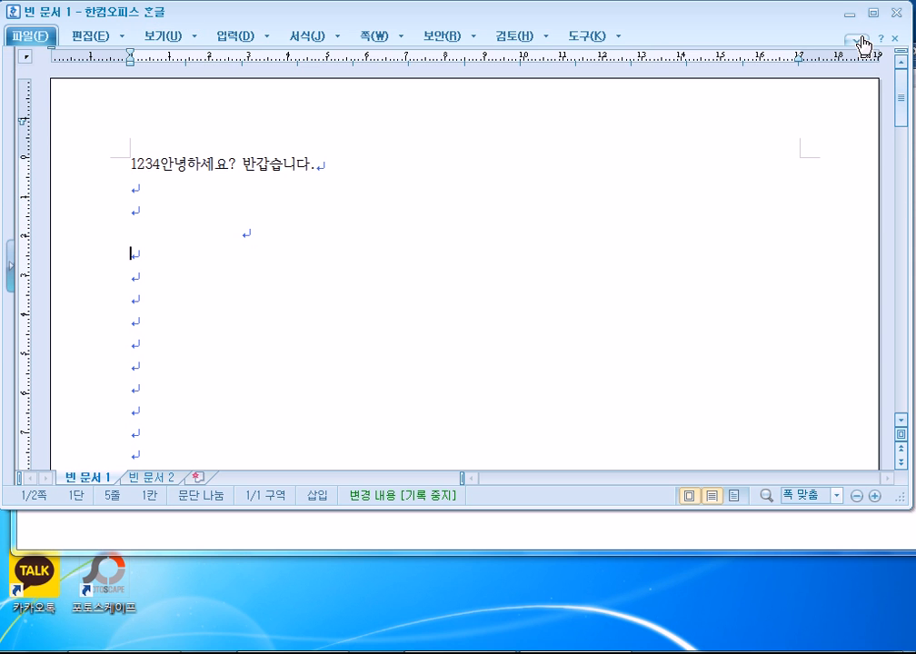
left_click(859, 42)
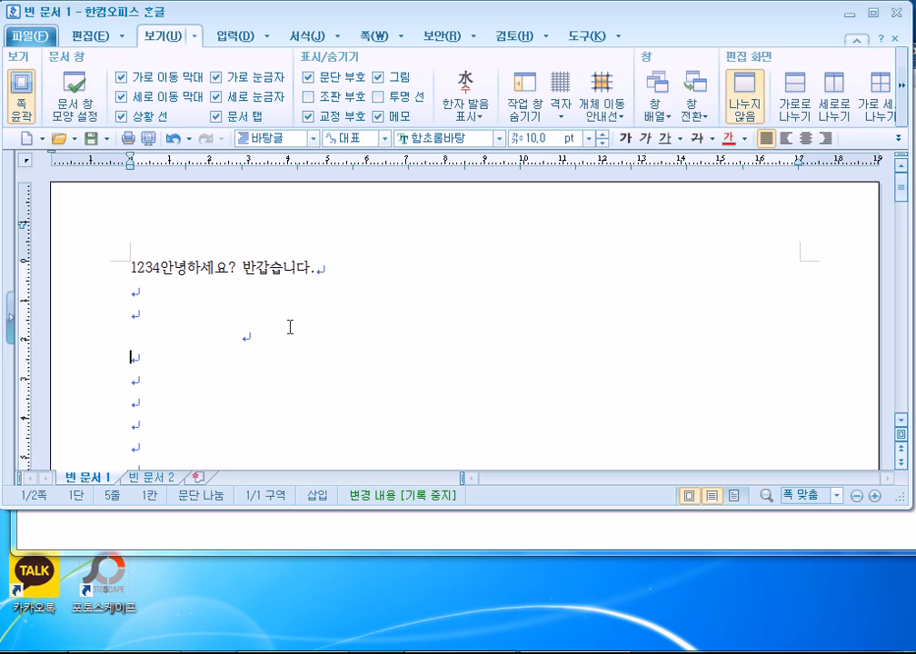
Select line 4, fold and reopen the 보기 panel, then bring Notepad to the front.
left_click_drag(272, 333, 113, 333)
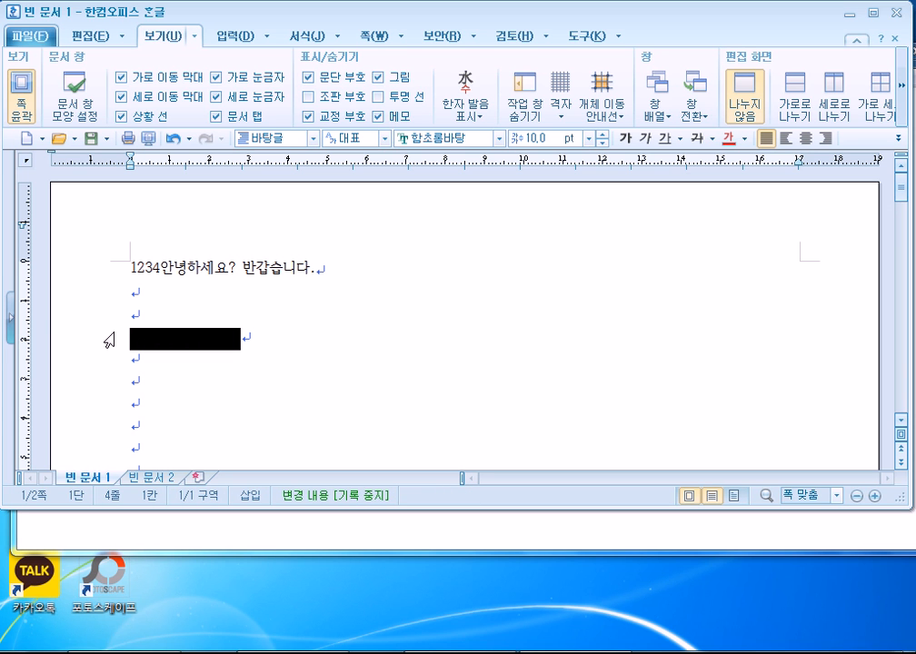
double_click(150, 35)
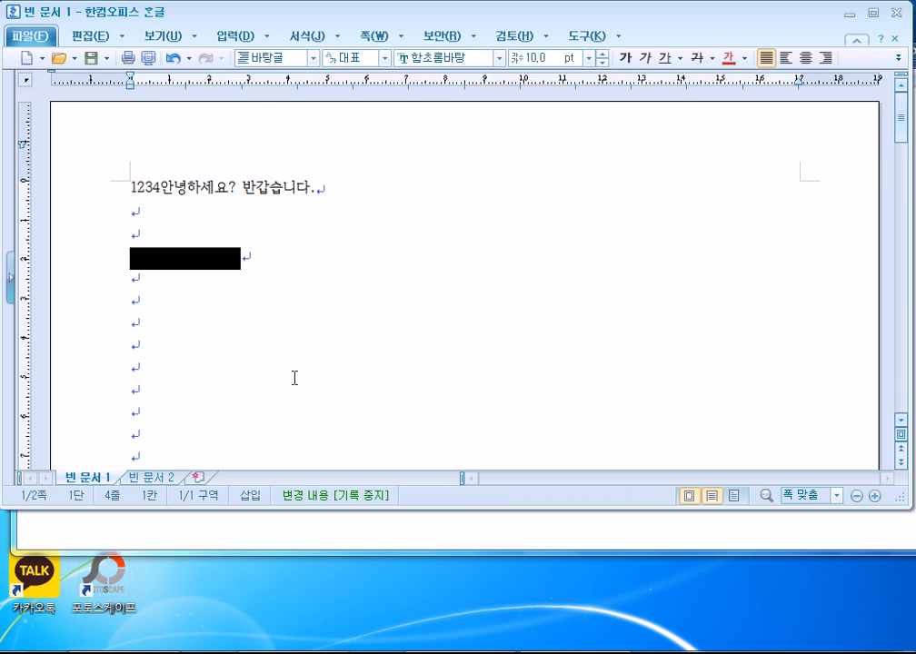
left_click(178, 38)
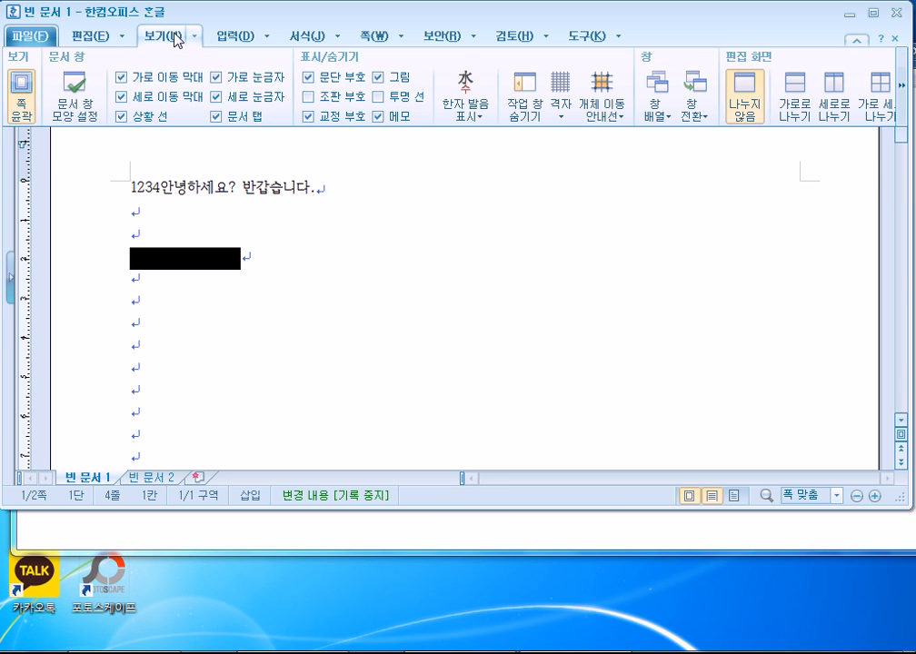
left_click(176, 229)
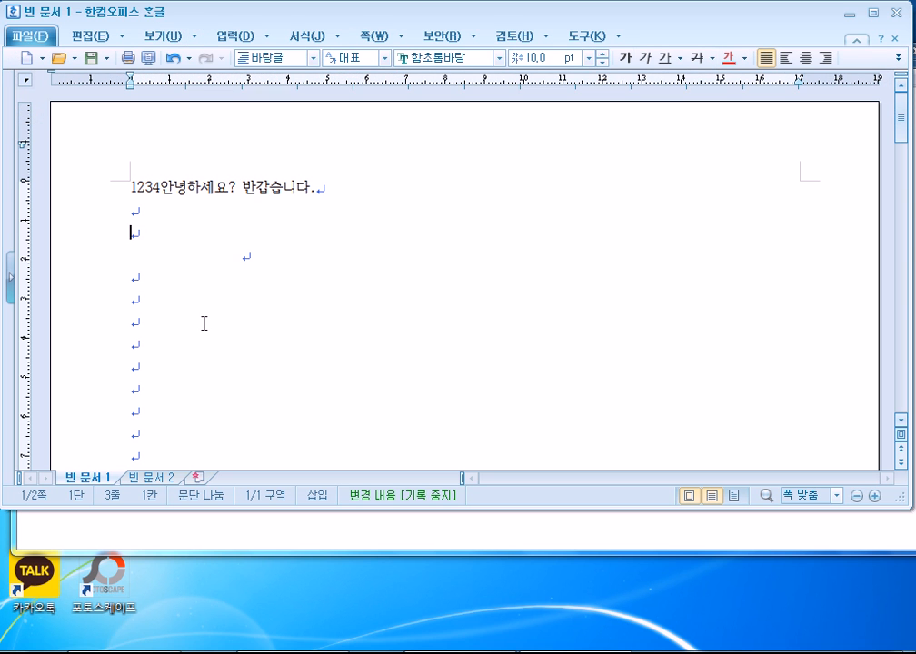
left_click(170, 37)
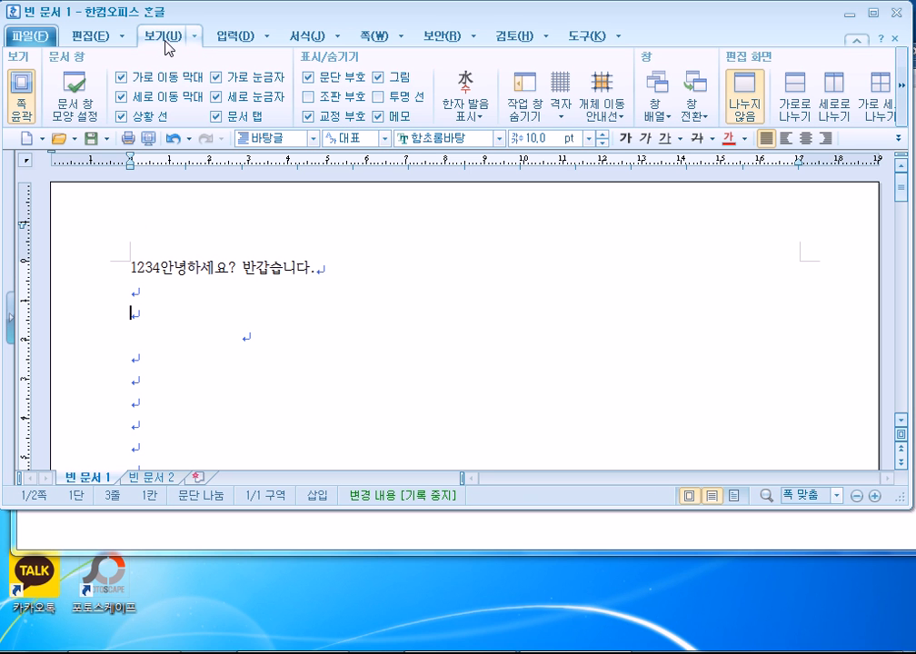
left_click(150, 532)
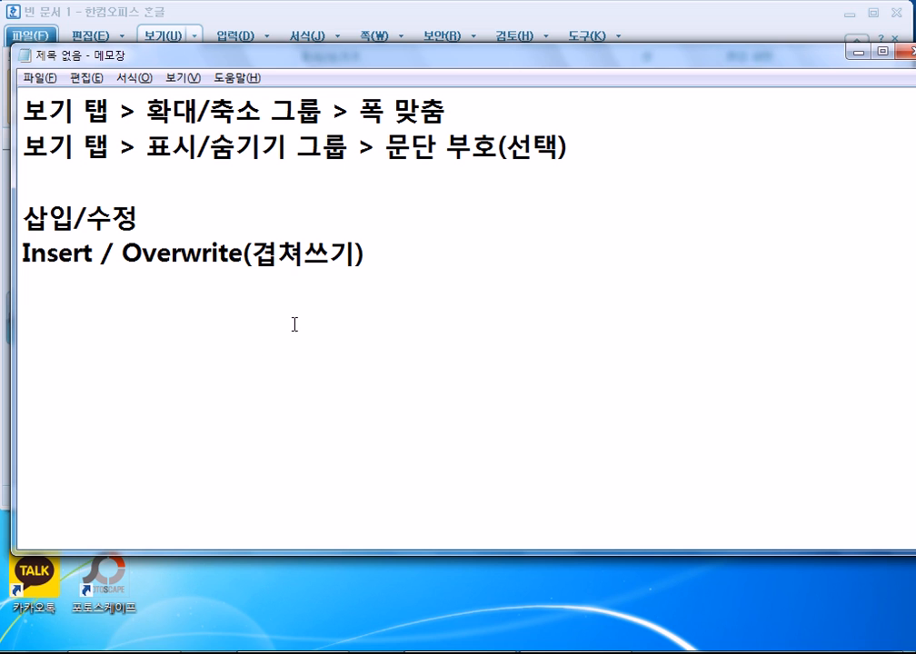
Write the note line '클릭, 더블클릭, 바로가기메뉴=Context Menu=마/오(우클릭)' below the Insert/Overwrite note.
key("Return")
key("Return")
key("Return")
key("Return")
key("Return")
key("Return")
key("Return")
key("Return")
key("Return")
key("Return")
key("Return")
scroll(119, 190, "up", 1)
left_click(41, 286)
left_click(53, 256)
type("클릭, 더블클")
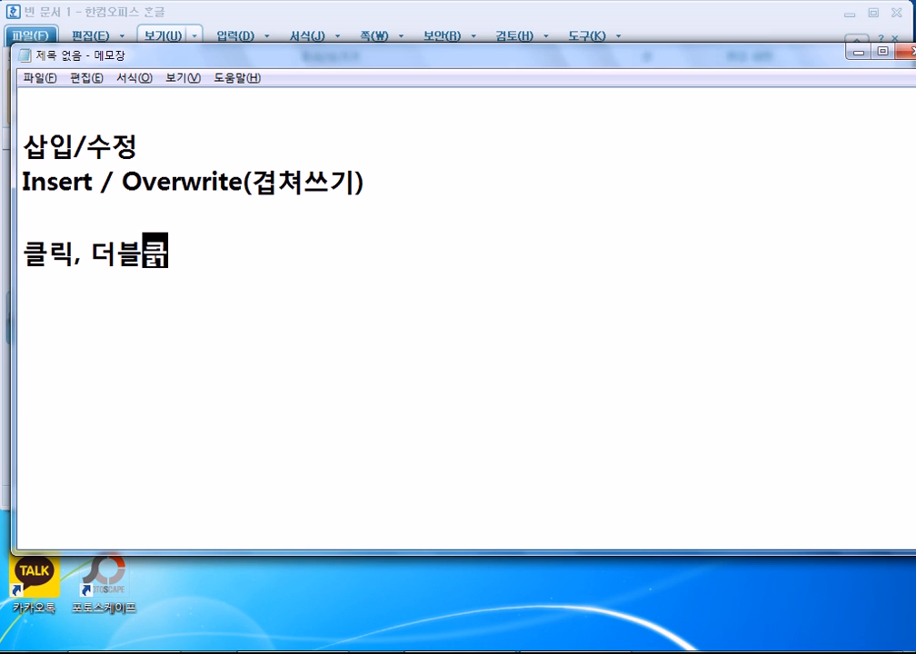
type("릭,")
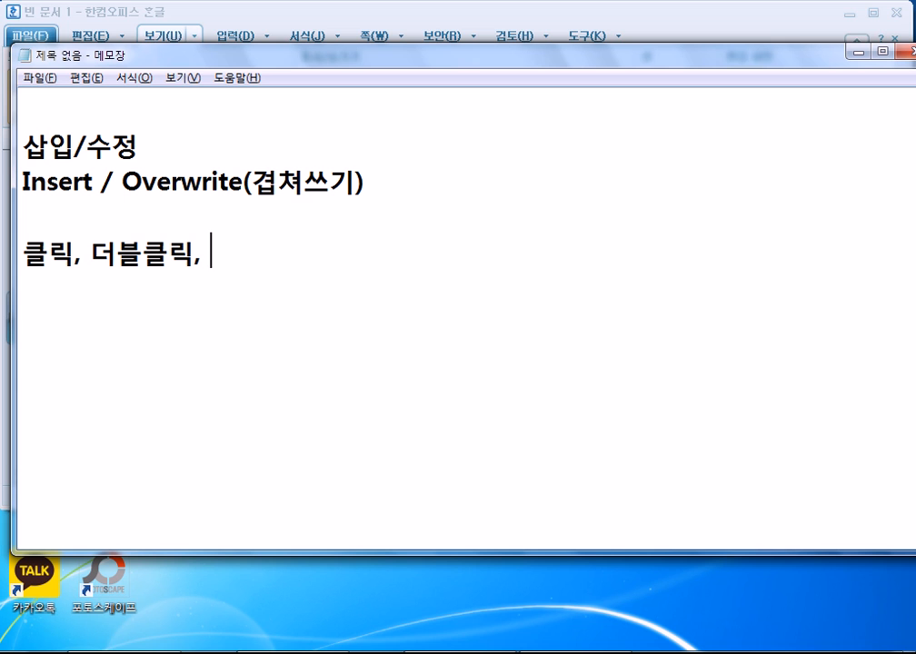
type("마/오")
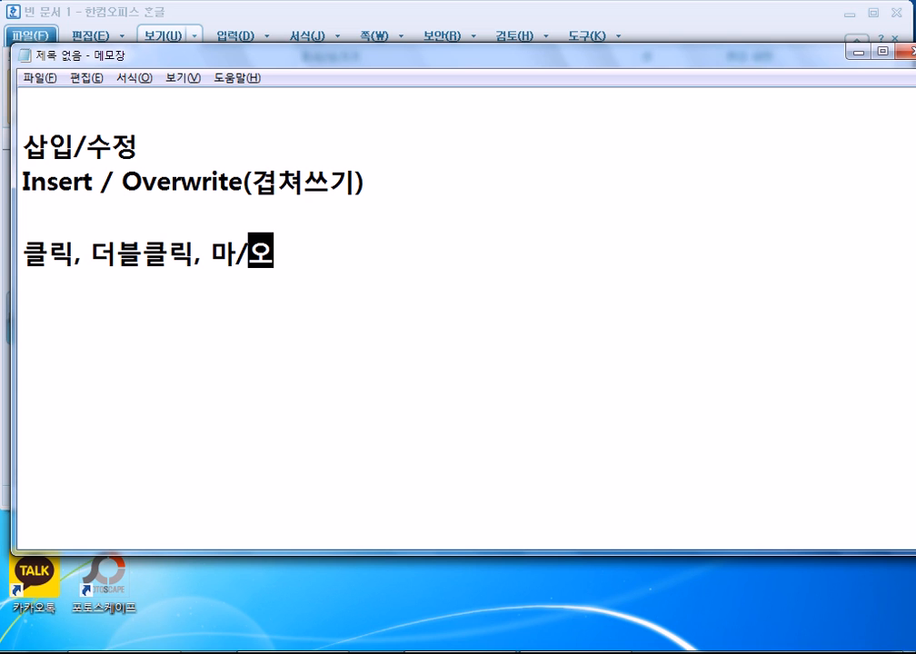
type(")우")
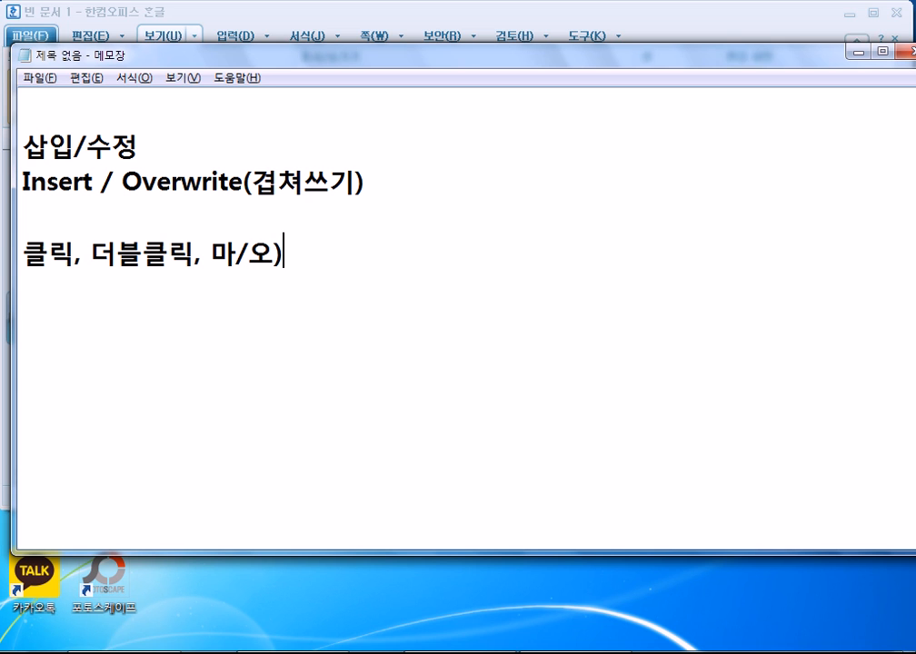
key("BackSpace")
key("BackSpace")
key("BackSpace")
type("(우클릭)")
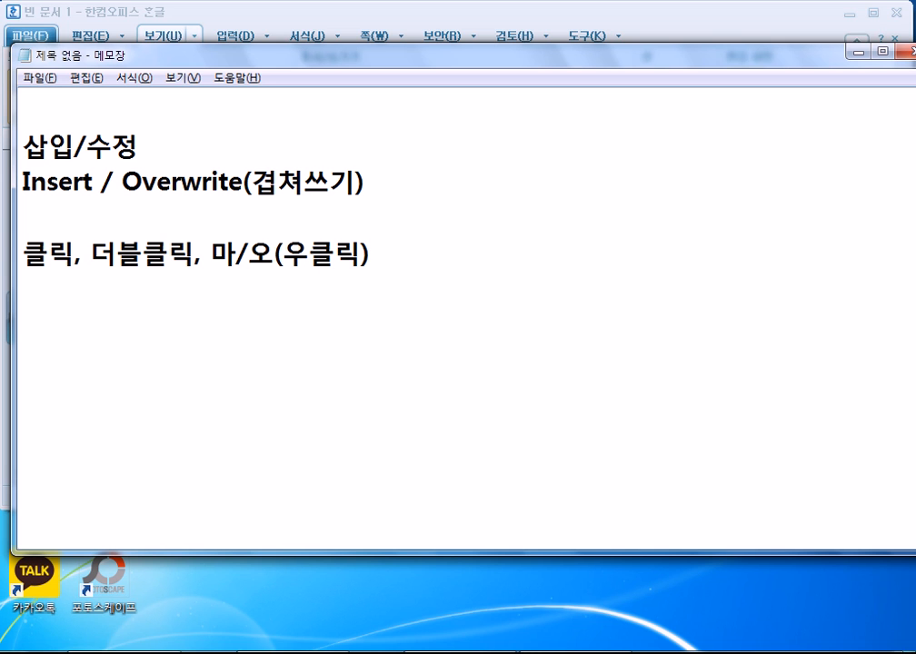
key("Left")
key("Left")
key("Left")
key("Left")
key("Left")
type("바로가기메뉴")
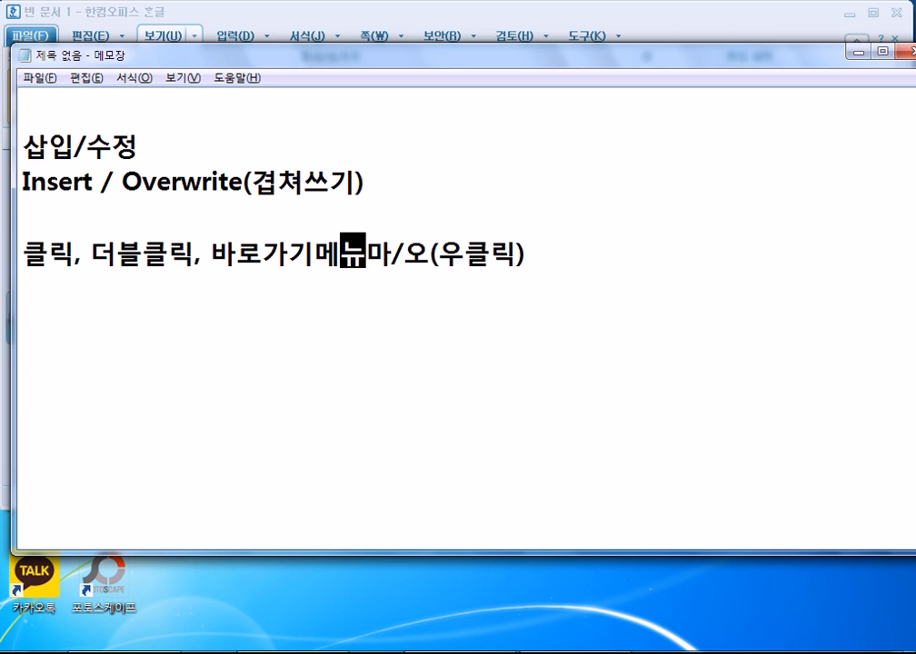
type("=")
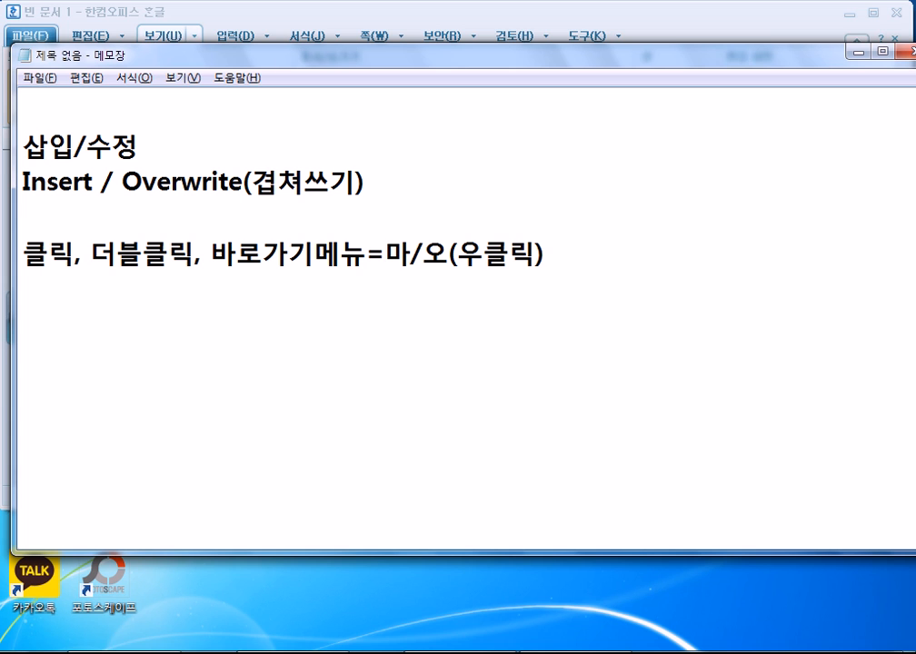
type("Context")
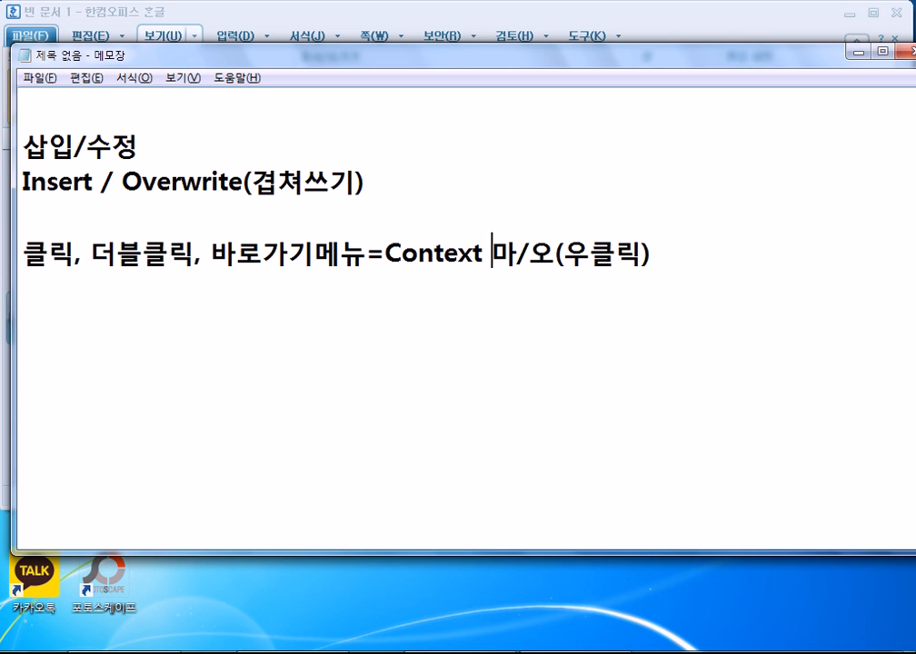
type(" Menu")
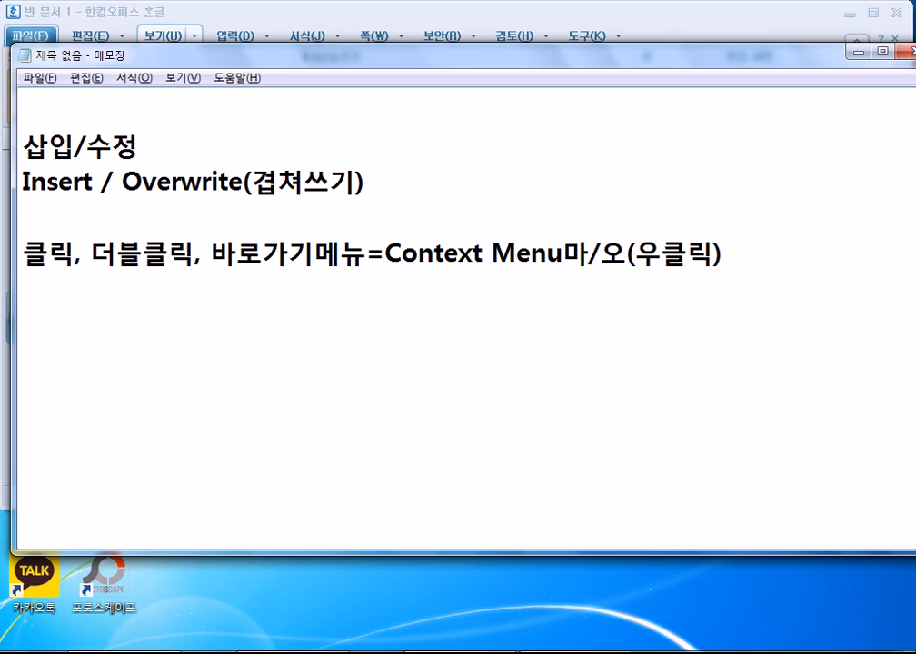
type("=")
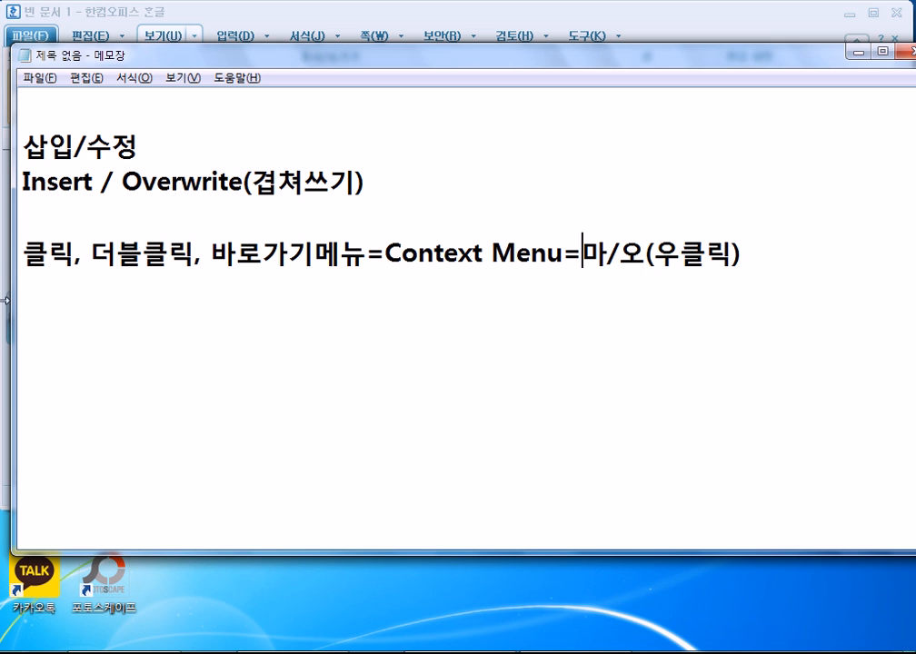
left_click(365, 255)
left_click_drag(364, 256, 214, 253)
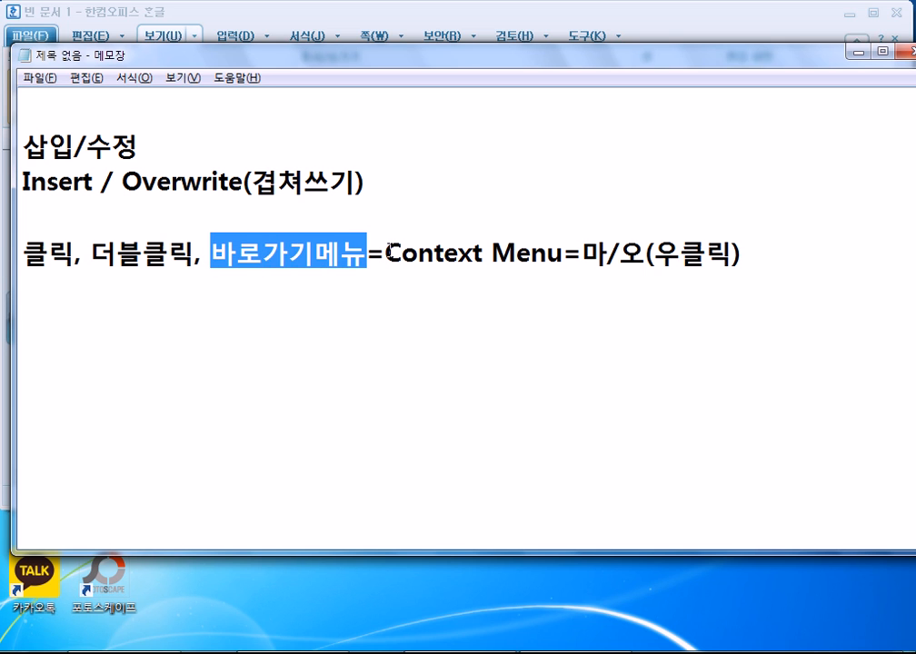
left_click_drag(386, 253, 566, 257)
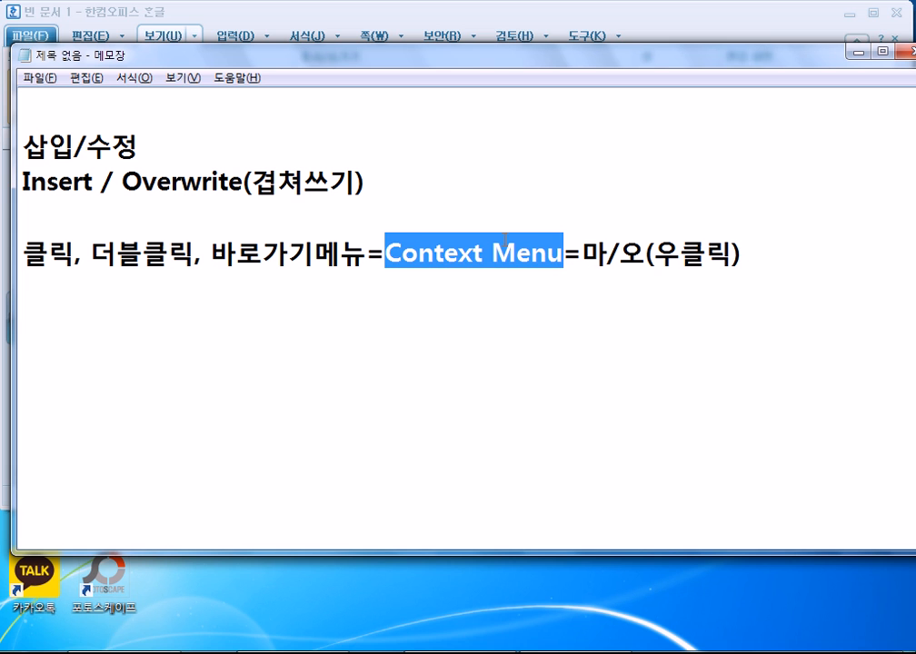
right_click(192, 185)
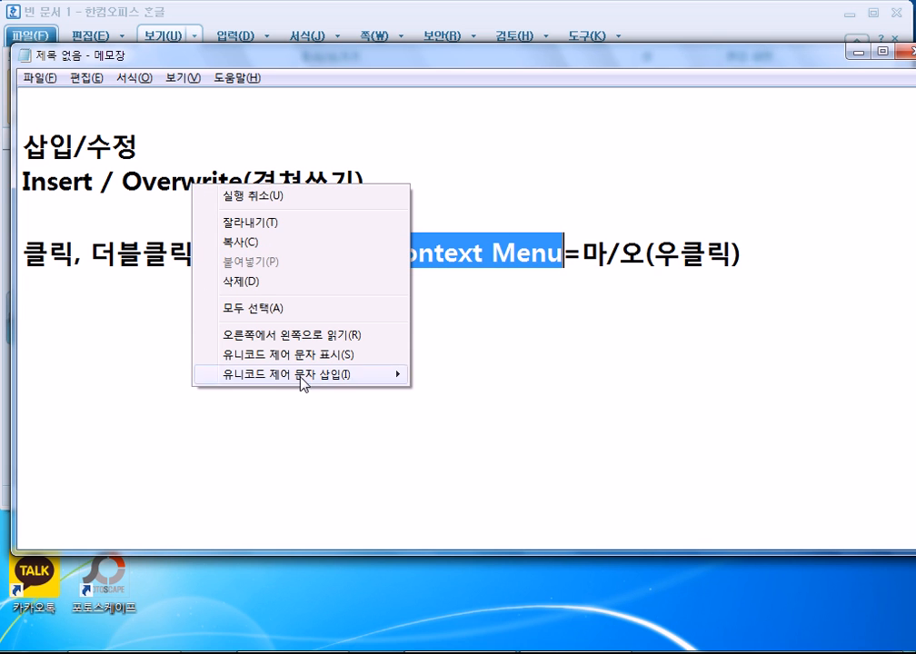
left_click(445, 257)
left_click_drag(218, 256, 3, 255)
left_click(367, 252)
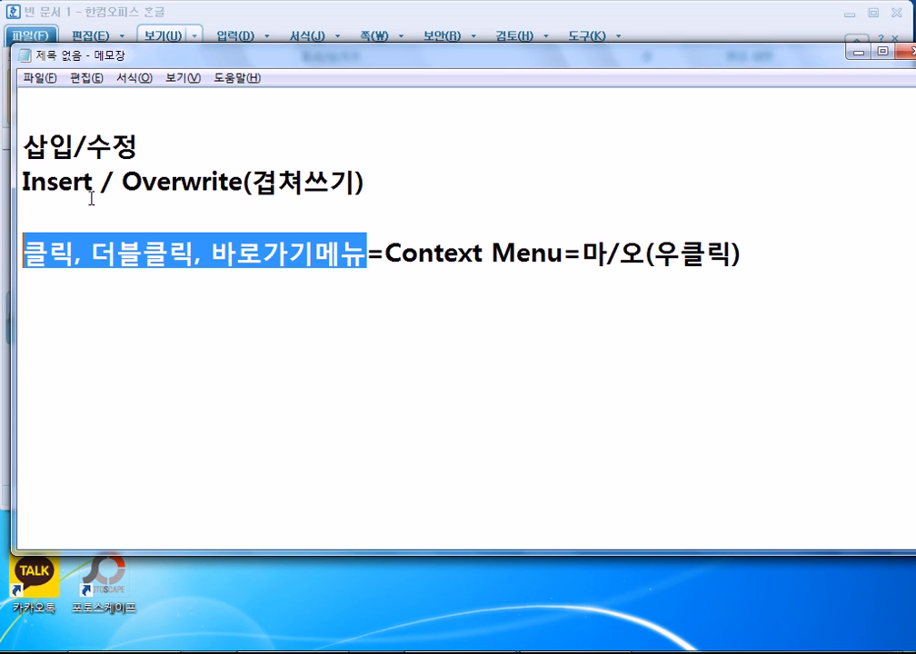
left_click(163, 314)
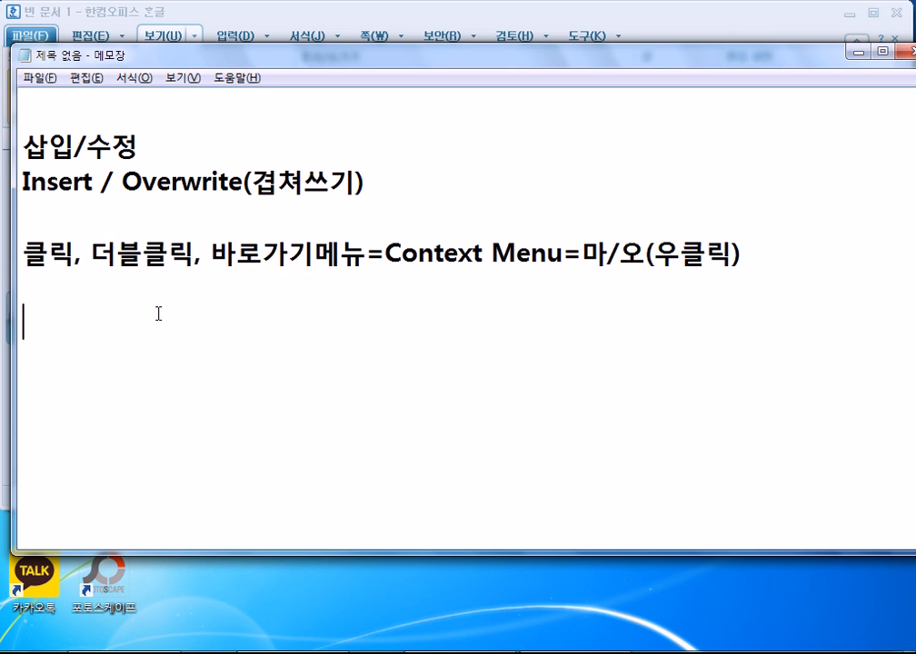
left_click(148, 286)
Return to the Hangul document, select its first line, and type 'ㄴㅁㅇㄴㅇㄹㄴ' on a lower empty line.
left_click(168, 249)
key("alt+Tab")
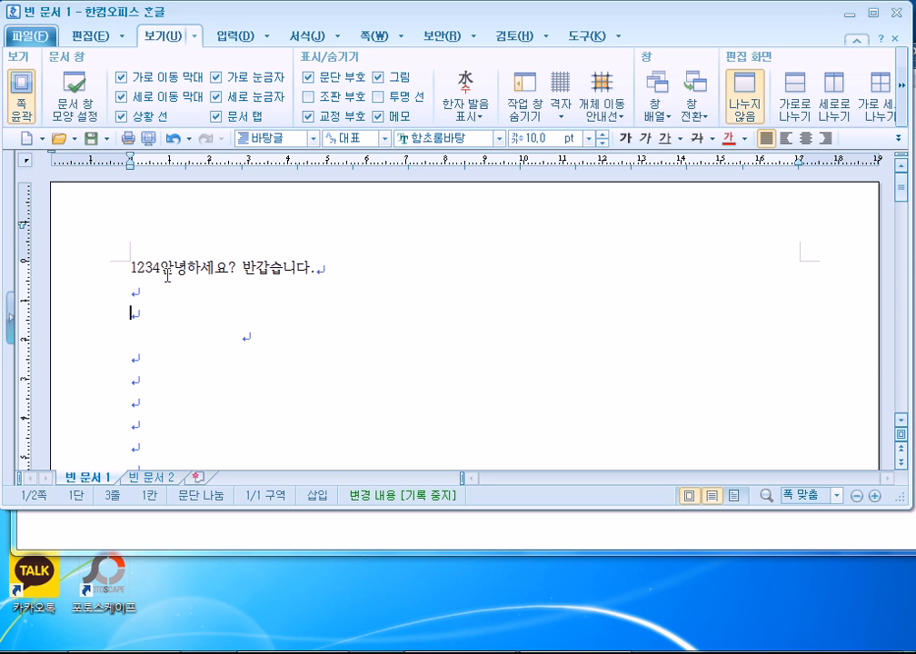
left_click(127, 266)
key("shift+Down")
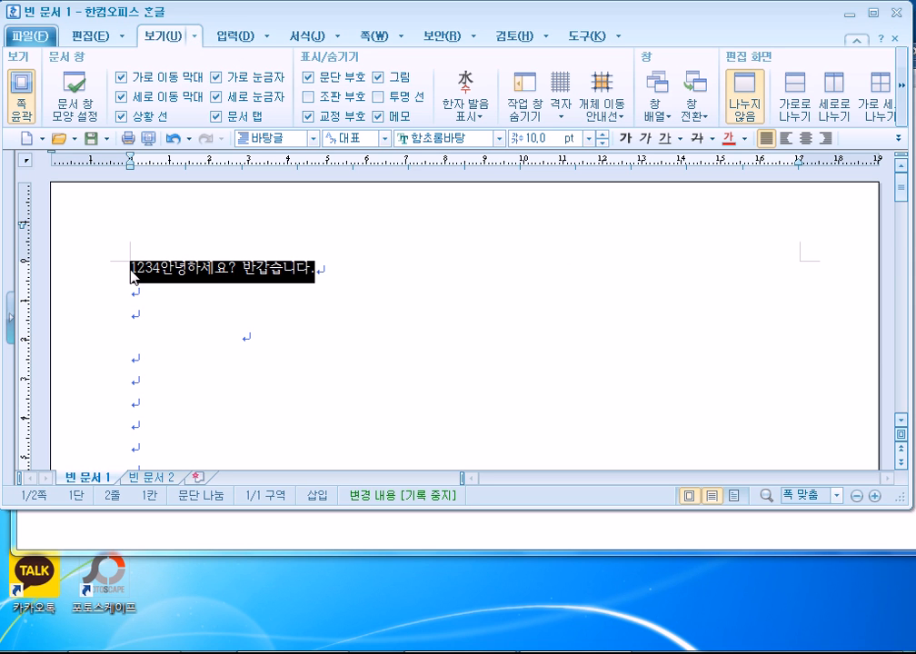
scroll(293, 429, "down", 5)
left_click(160, 328)
type("ㄴㅁㅇㄴㅇㄹㄴ")
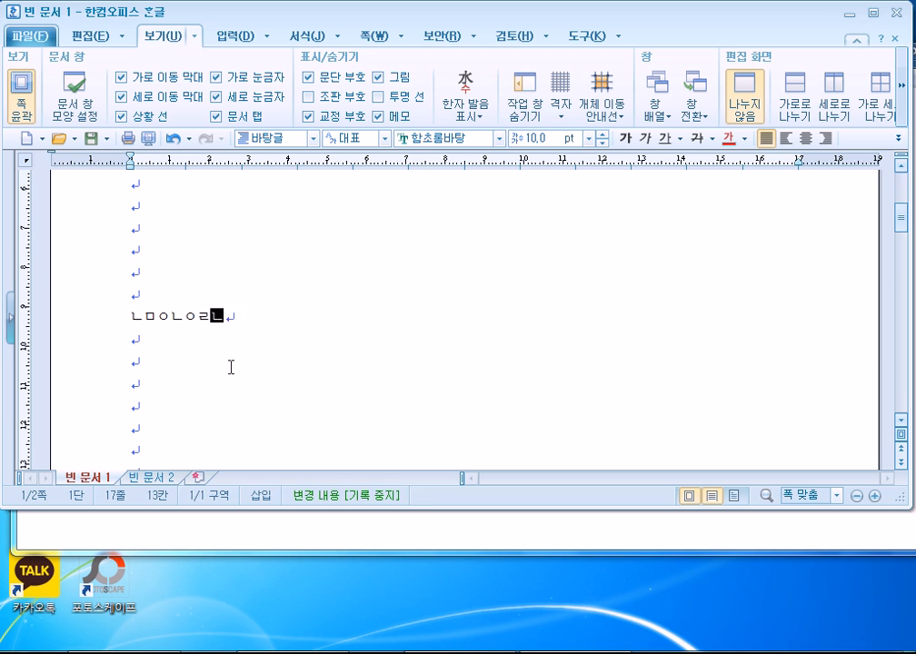
Triple-click to select the line '1234안녕하세요? 반갑습니다.' and then the whole document text.
scroll(230, 367, "up", 5)
triple_click(208, 266)
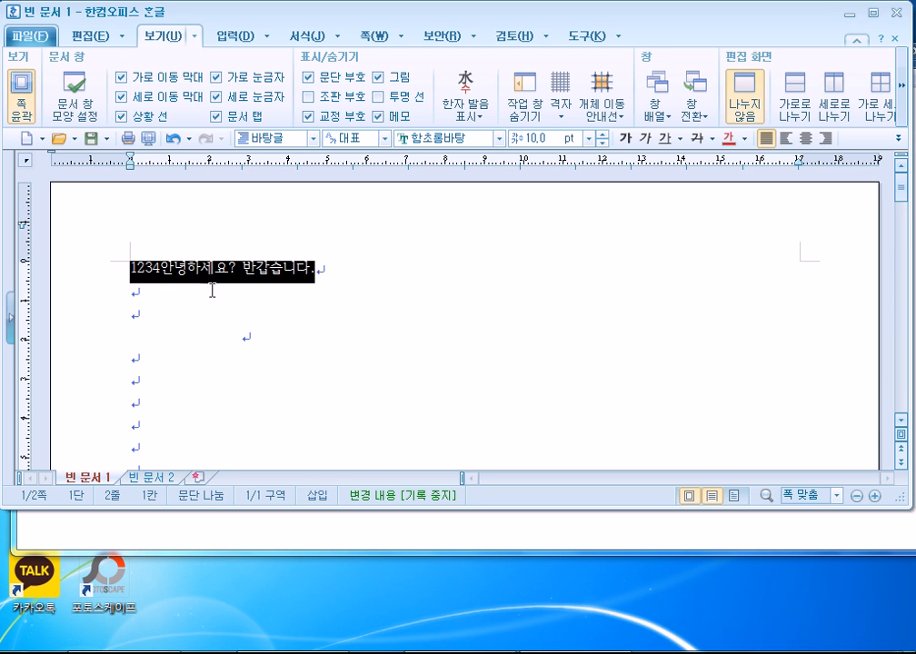
scroll(234, 352, "down", 6)
triple_click(65, 274)
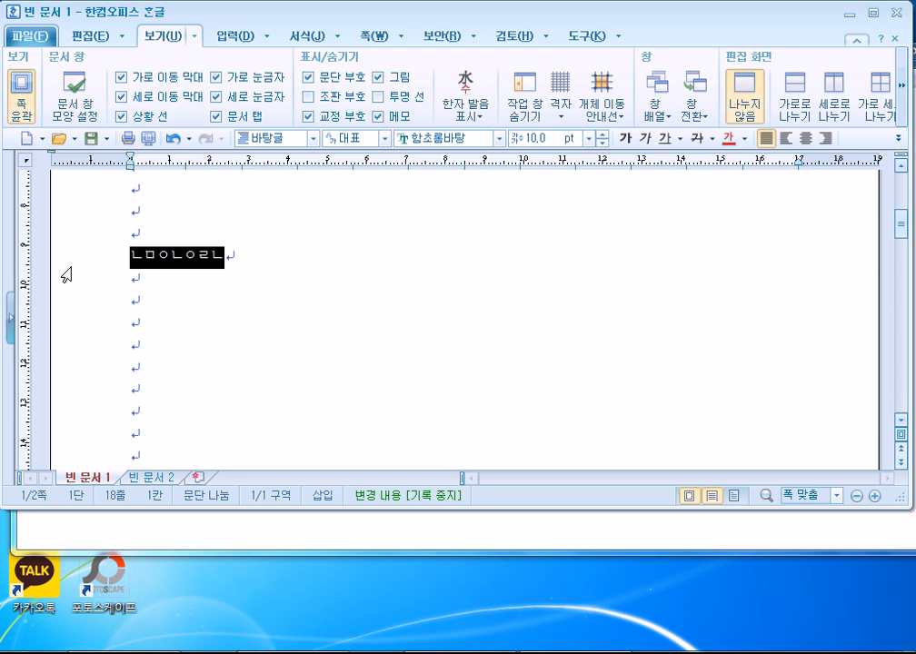
scroll(88, 327, "up", 6)
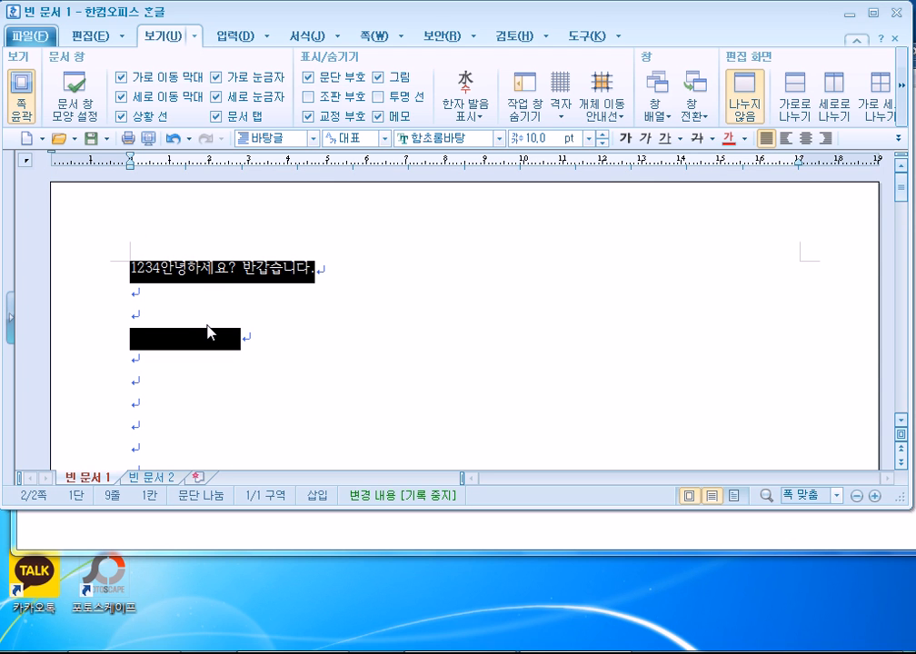
triple_click(145, 275)
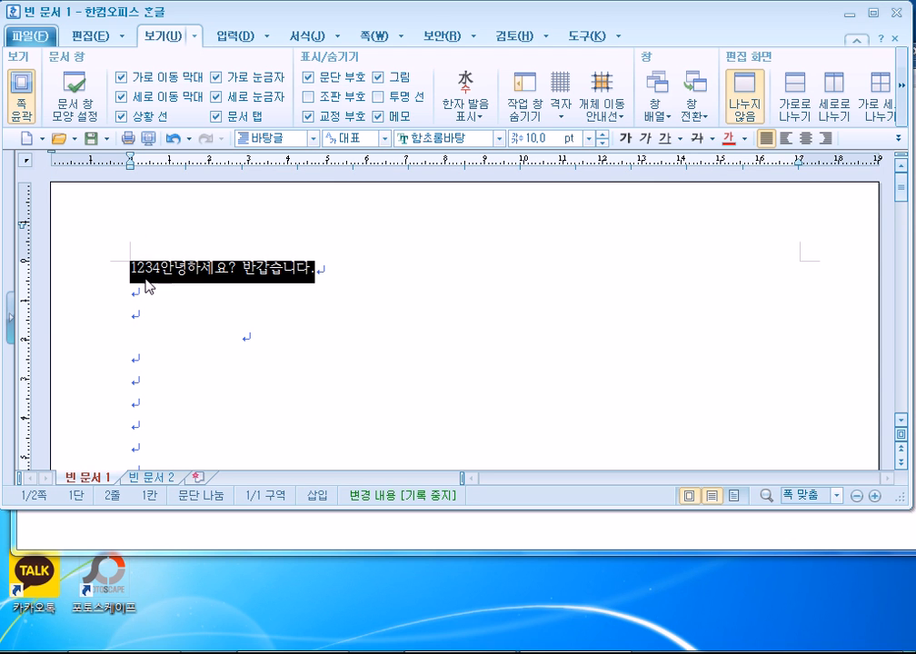
triple_click(85, 306)
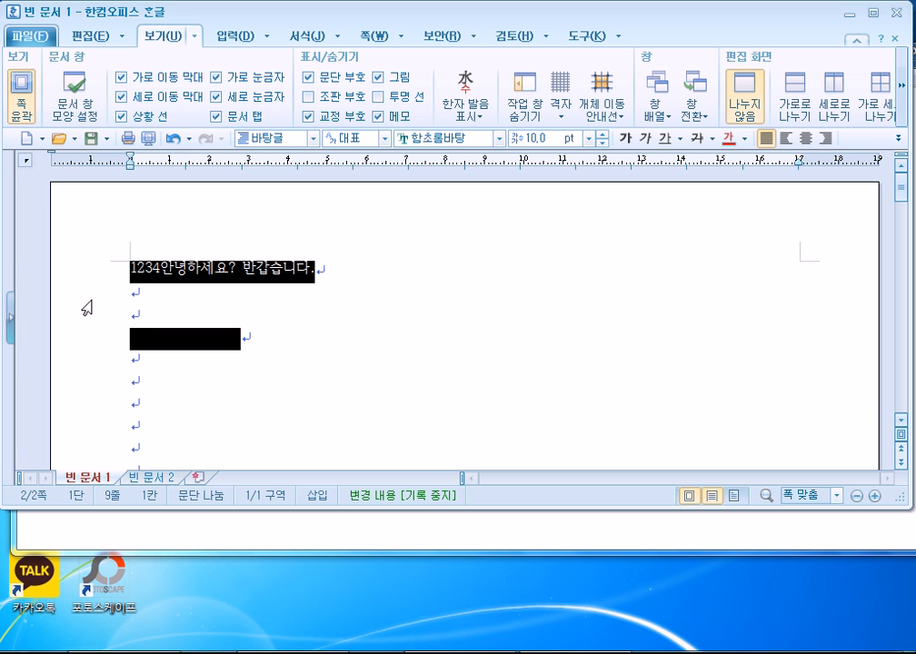
Open the 소시오패스 article from the 생활 속의 심리학 list in the NAVER browser.
left_click(305, 652)
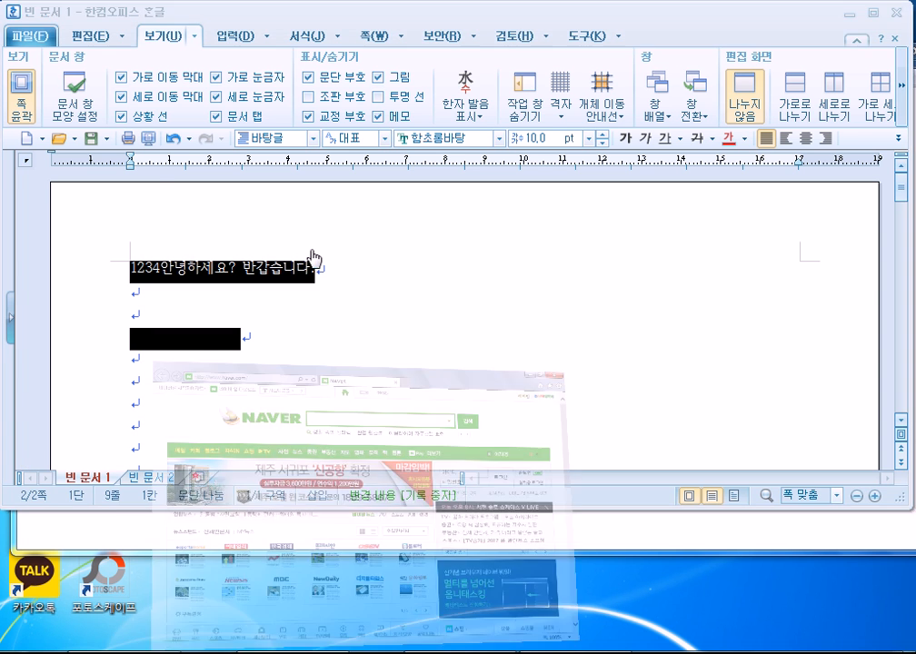
left_click(389, 161)
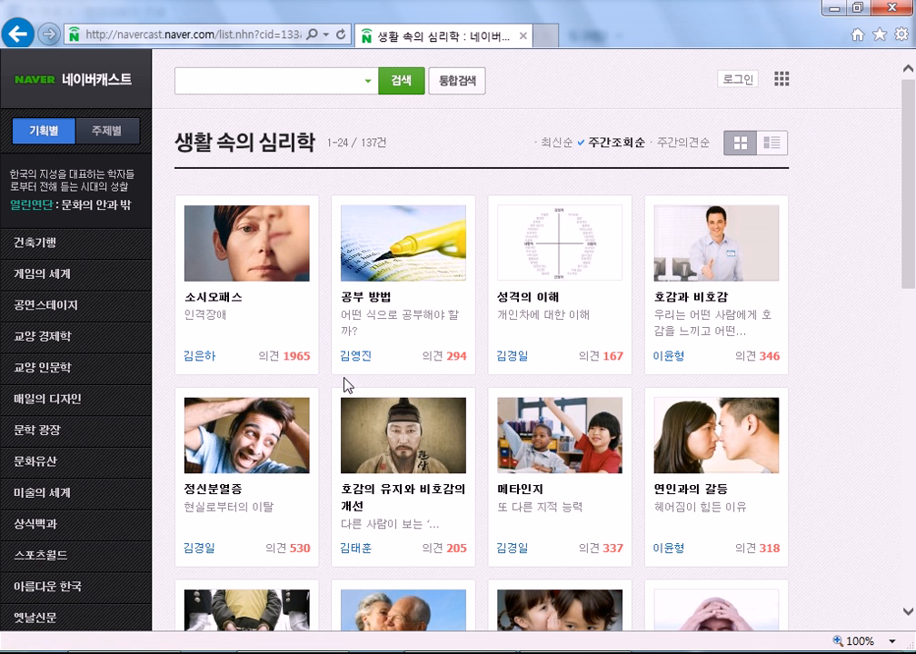
left_click(259, 262)
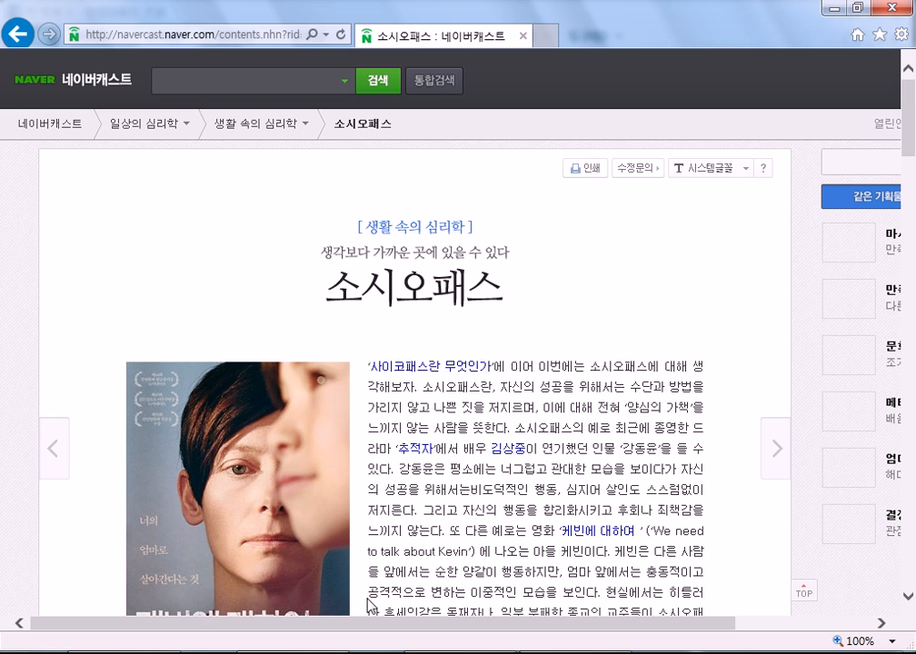
Select the first paragraph, the word 많다고 and its paragraph, and the sociopath traits list.
scroll(545, 377, "down", 3)
scroll(550, 380, "down", 1)
triple_click(551, 278)
scroll(507, 433, "down", 3)
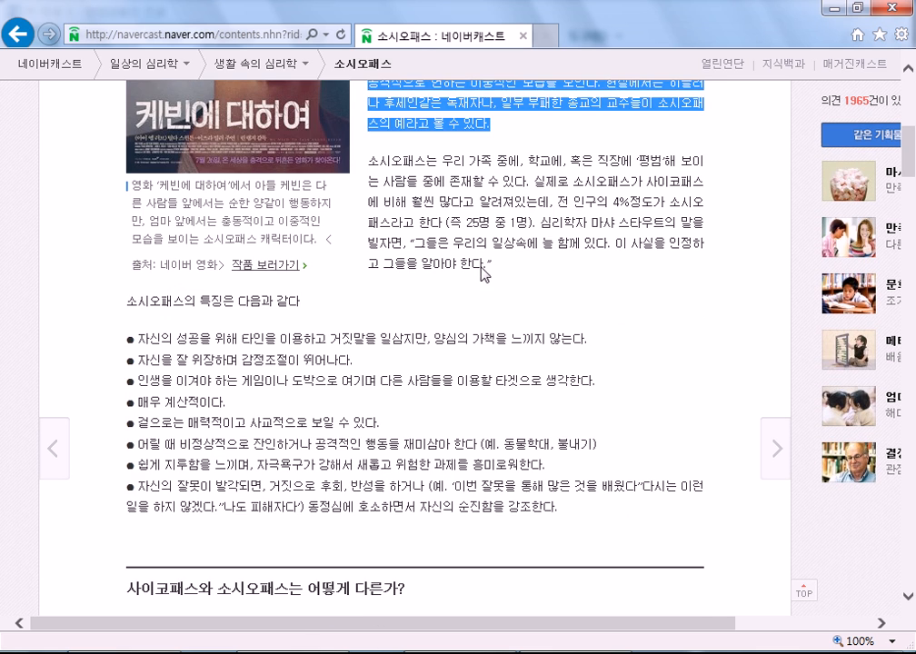
double_click(471, 206)
triple_click(473, 211)
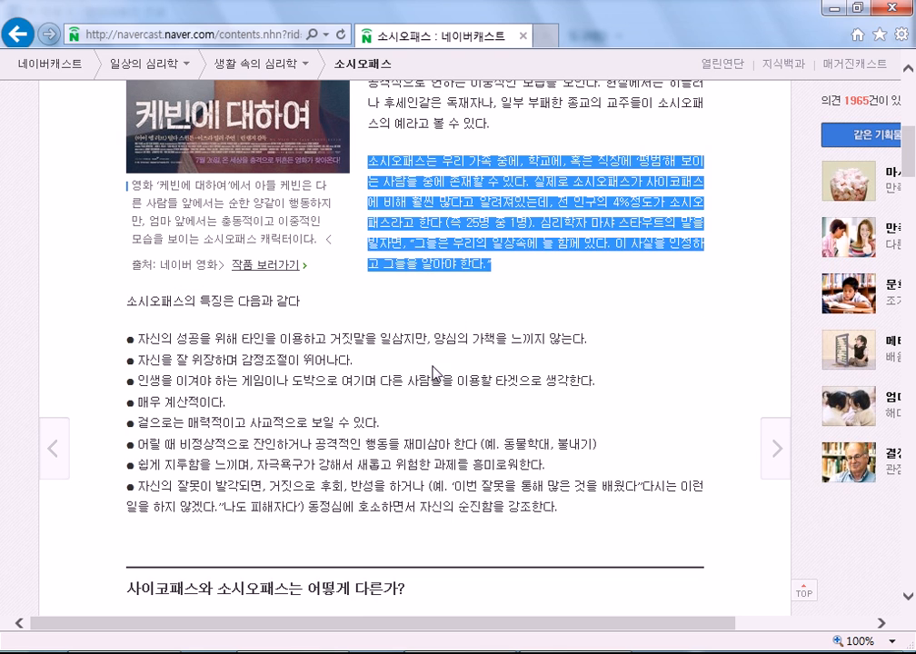
triple_click(141, 341)
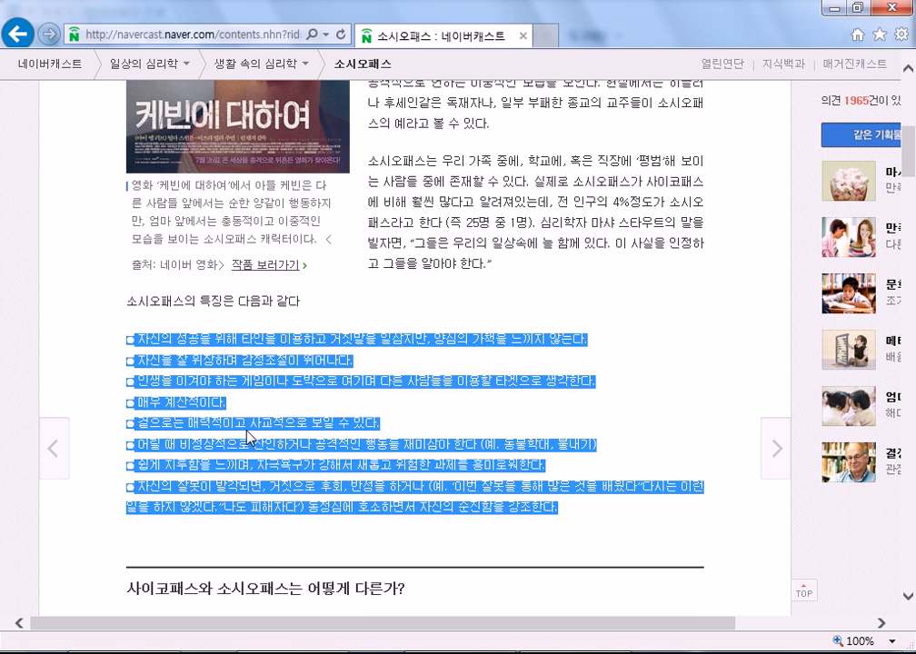
Select the fourth-point paragraph, the eight-line bullet list, and the word 그리고 with its paragraph.
scroll(251, 437, "down", 10)
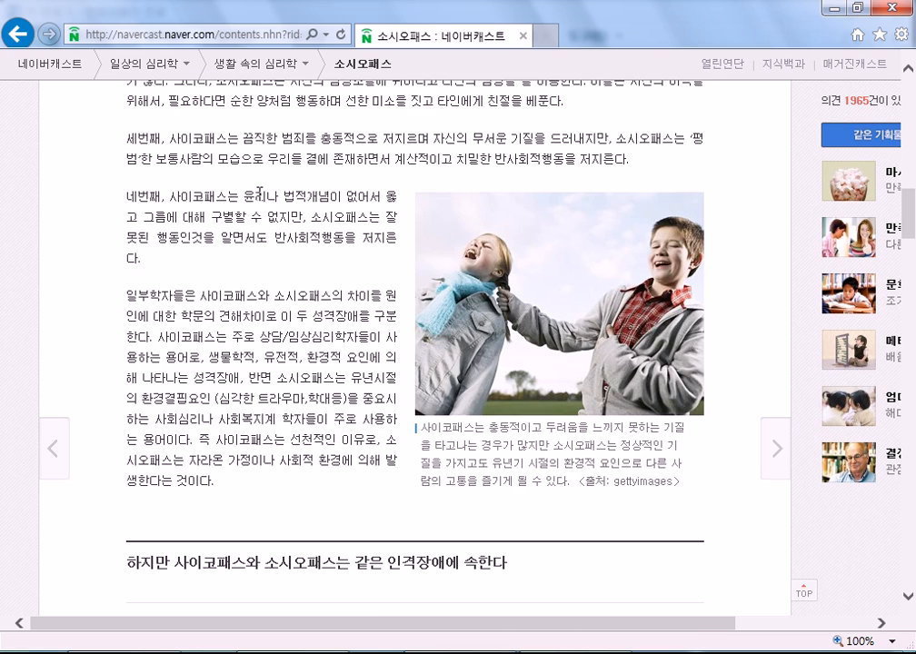
triple_click(259, 193)
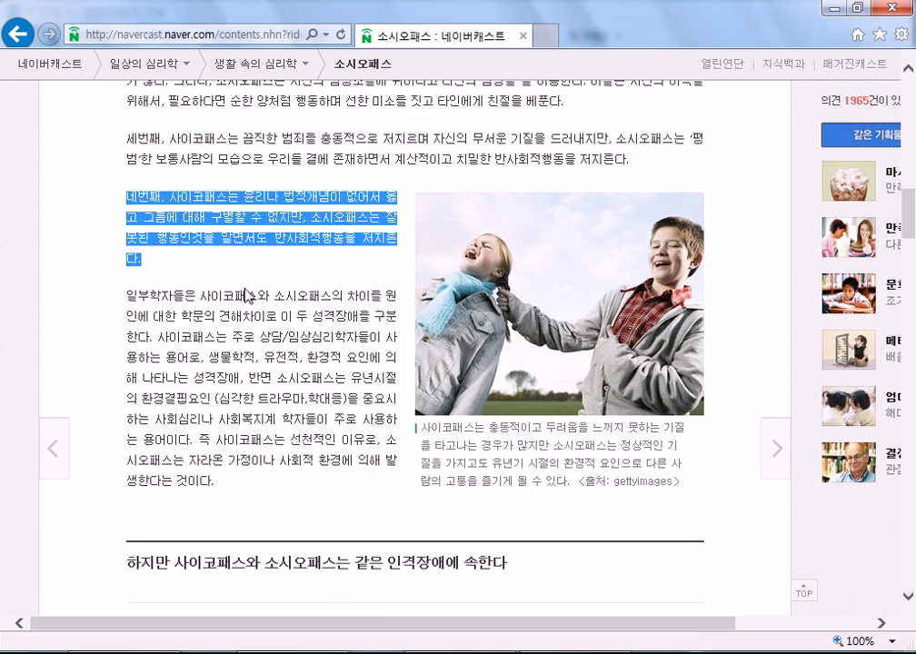
scroll(309, 254, "up", 3)
scroll(364, 304, "up", 3)
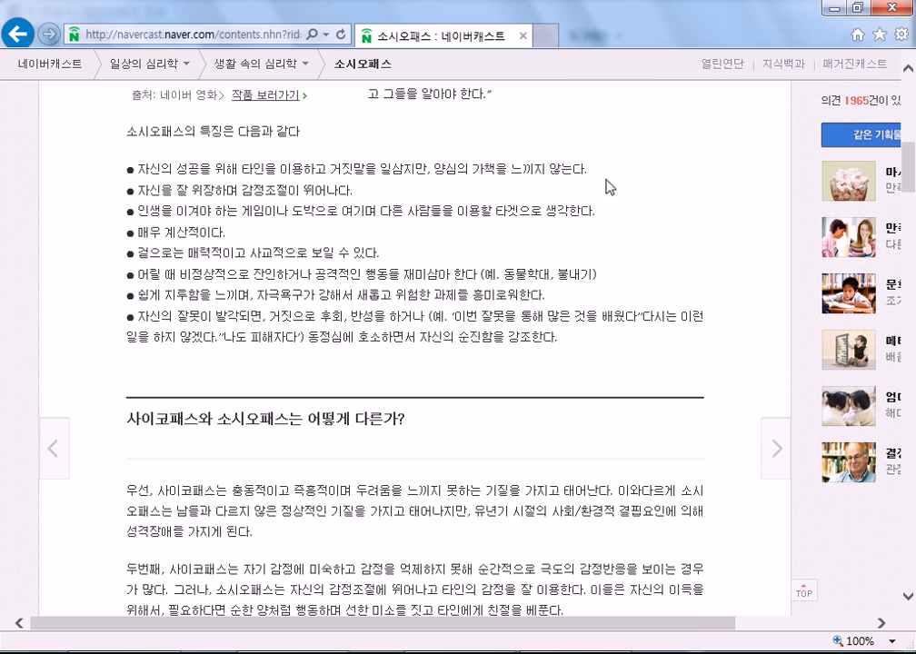
triple_click(321, 169)
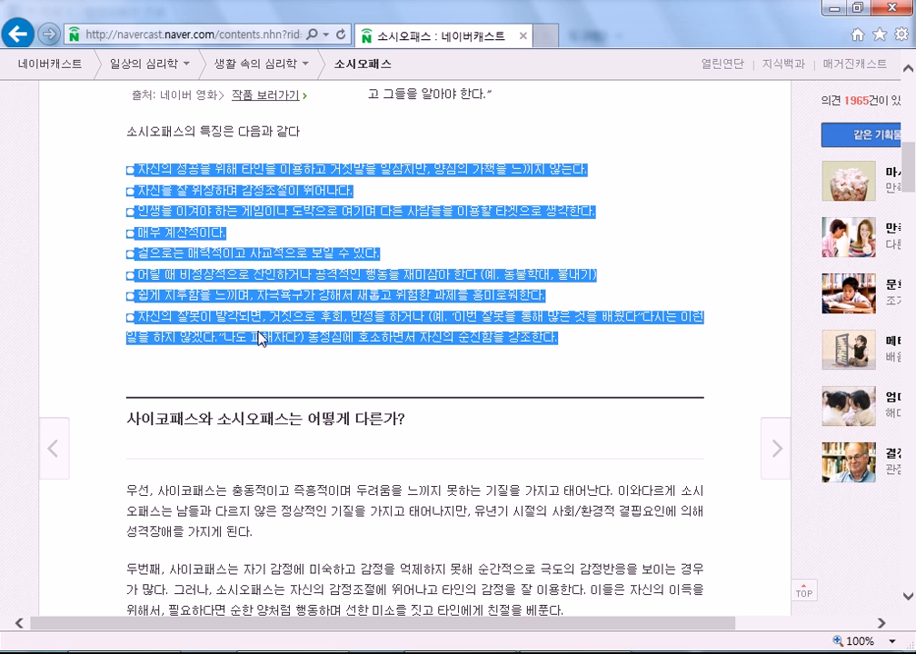
scroll(262, 339, "up", 4)
double_click(440, 171)
triple_click(442, 177)
scroll(441, 181, "up", 2)
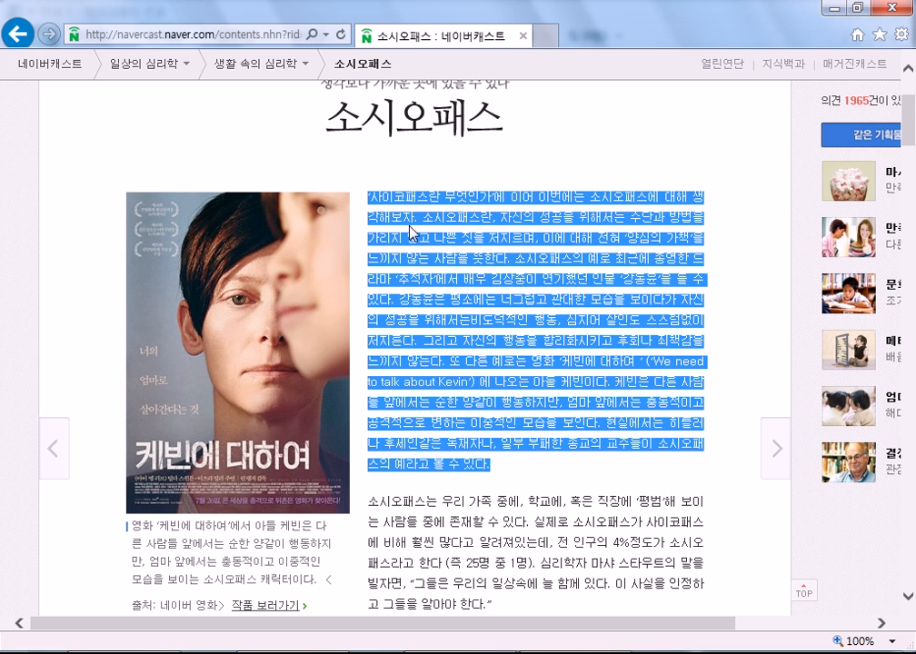
Close the browser, deselect the text, maximize Hangul's 빈 문서 1 window and show the 쪽 tools.
left_click(889, 10)
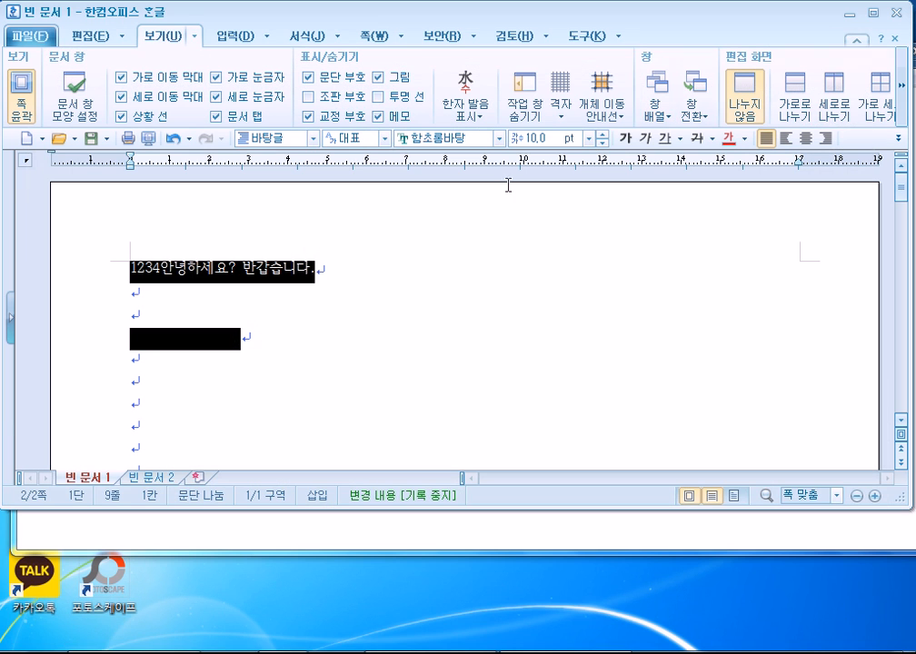
left_click(327, 360)
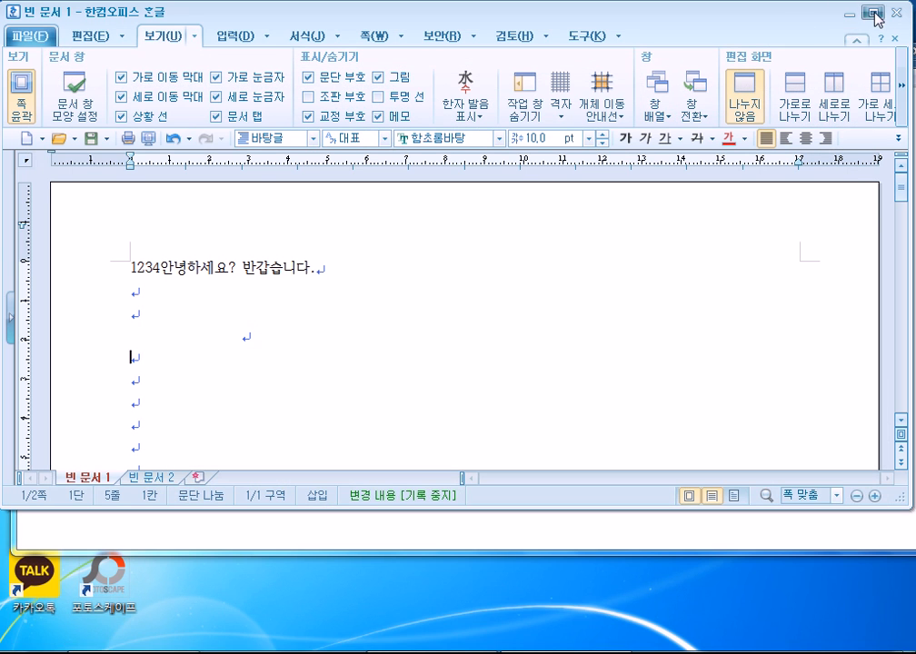
left_click(873, 14)
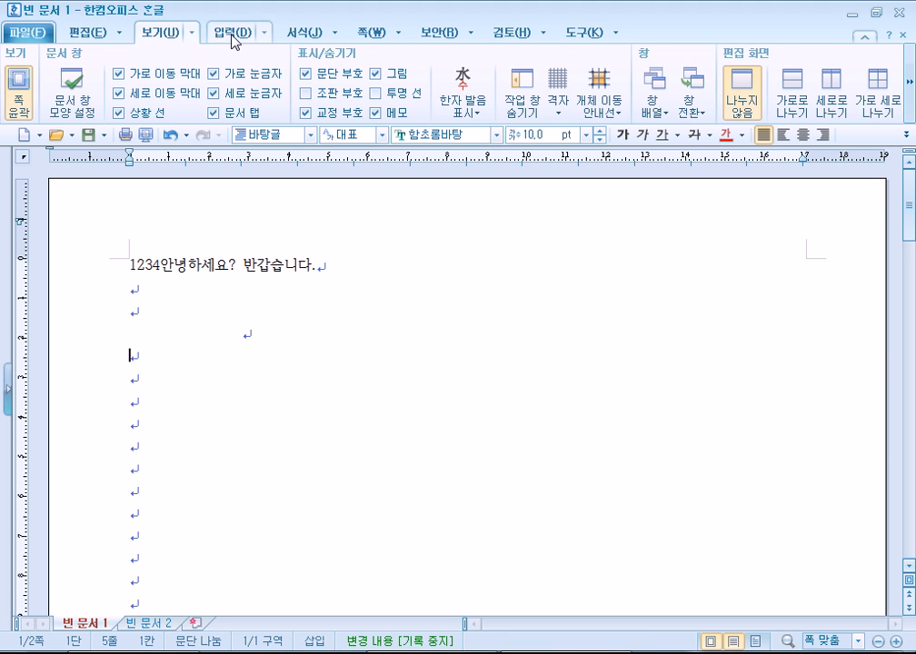
left_click(365, 34)
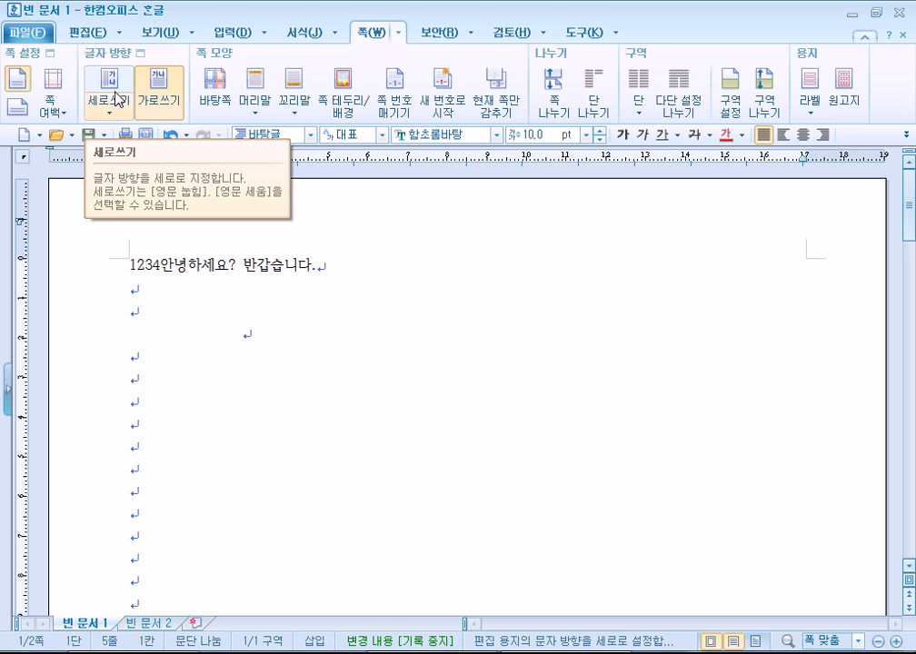
Preview the 쪽 여백, 세로쓰기, 머리말 and 꼬리말 dropdowns without applying anything.
left_click(61, 114)
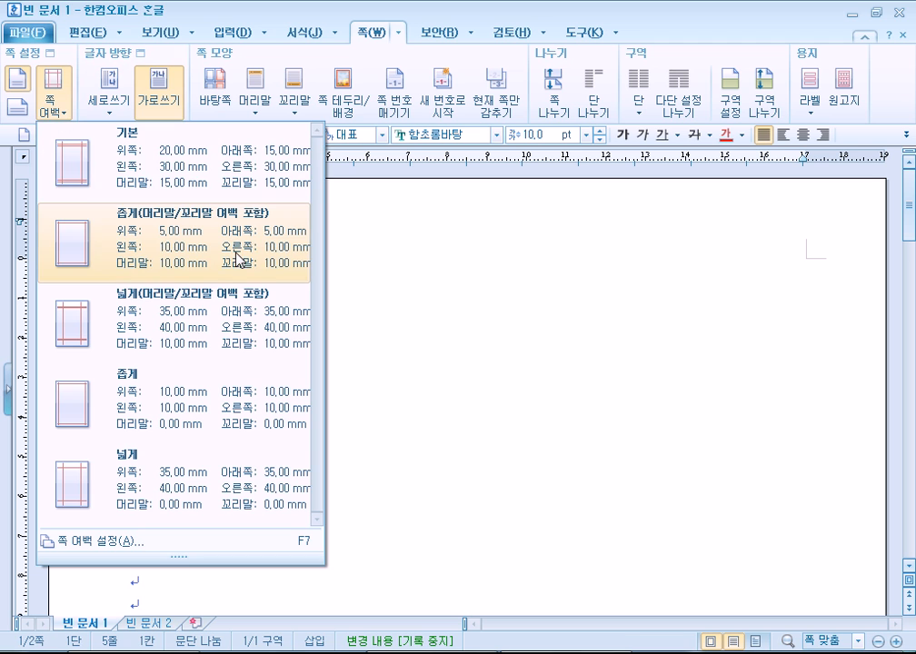
left_click(124, 172)
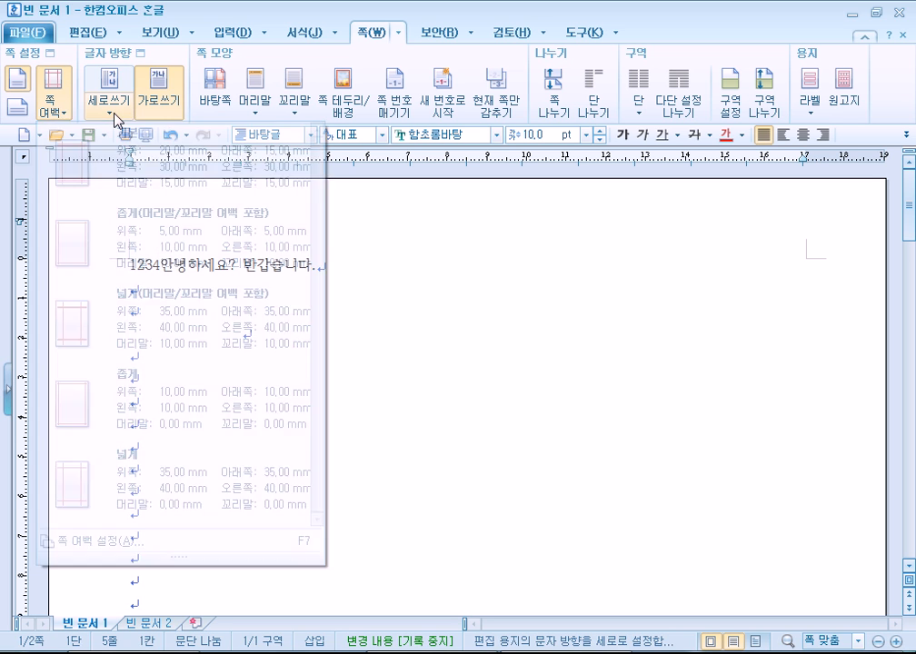
left_click(102, 114)
left_click(103, 114)
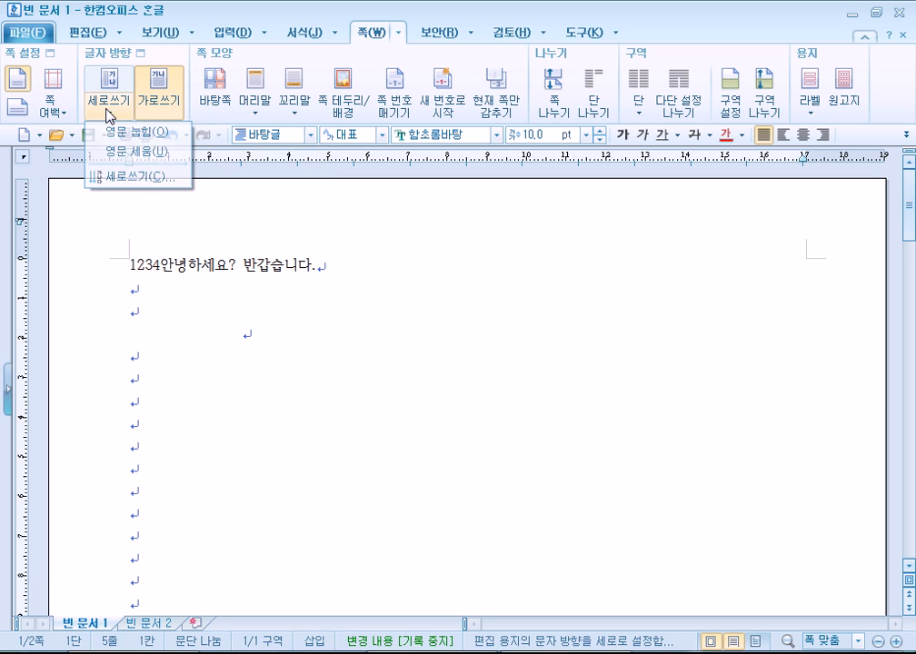
left_click(254, 116)
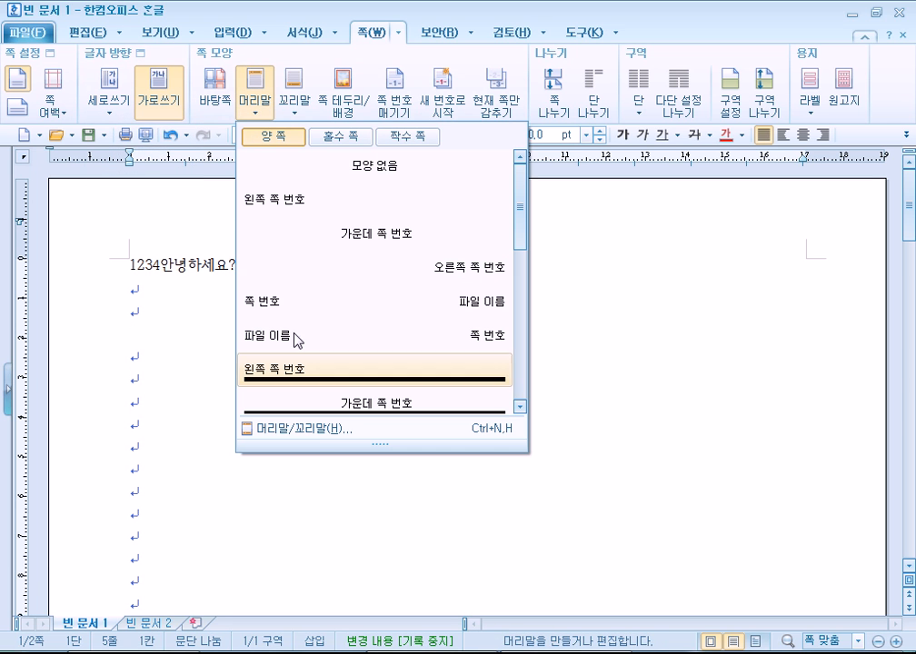
left_click(224, 101)
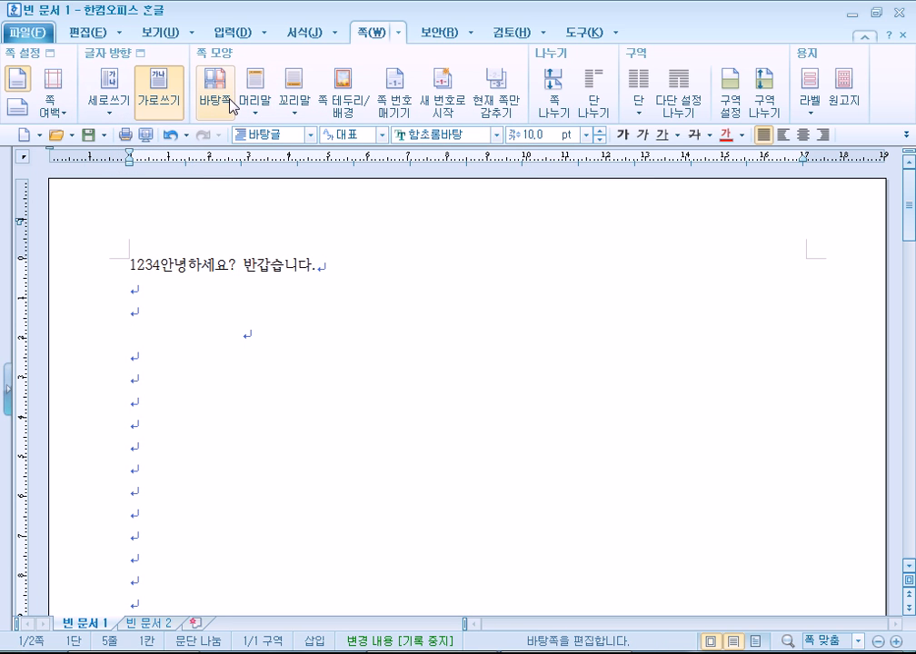
left_click(298, 116)
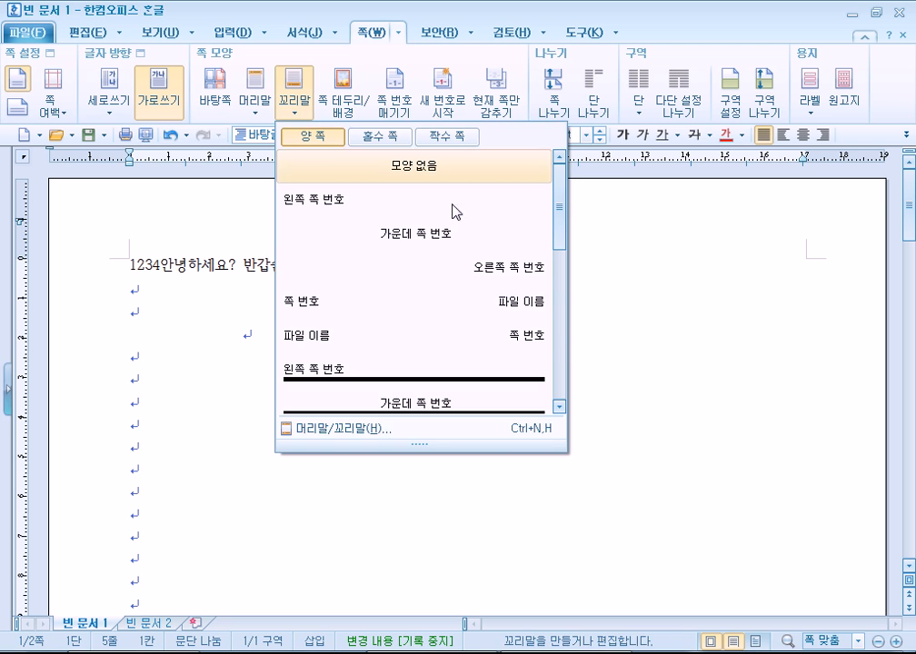
left_click(62, 118)
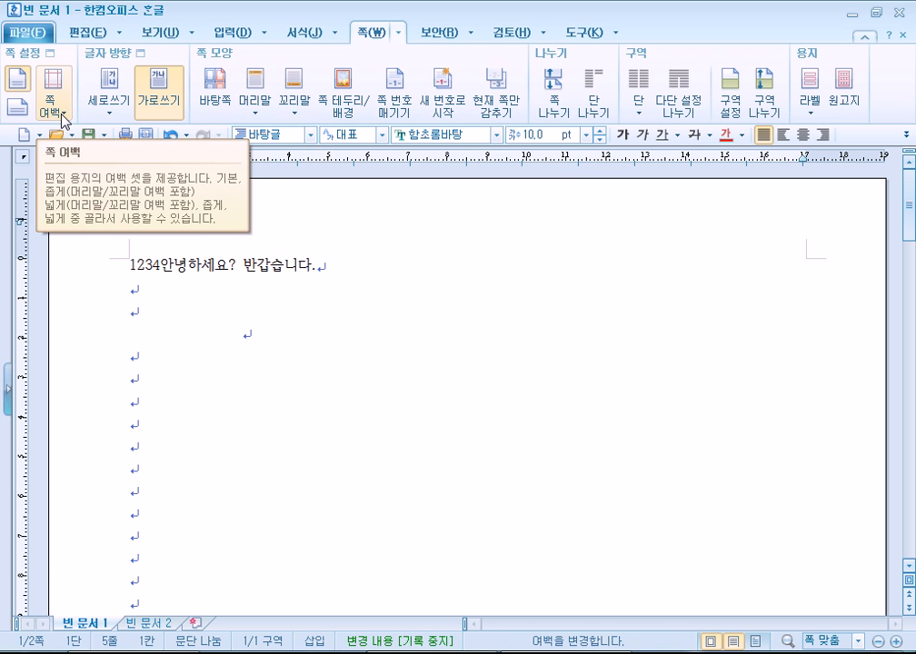
Try the 기본 and 좁게 margin presets, ending back on 기본.
left_click(62, 118)
left_click(154, 178)
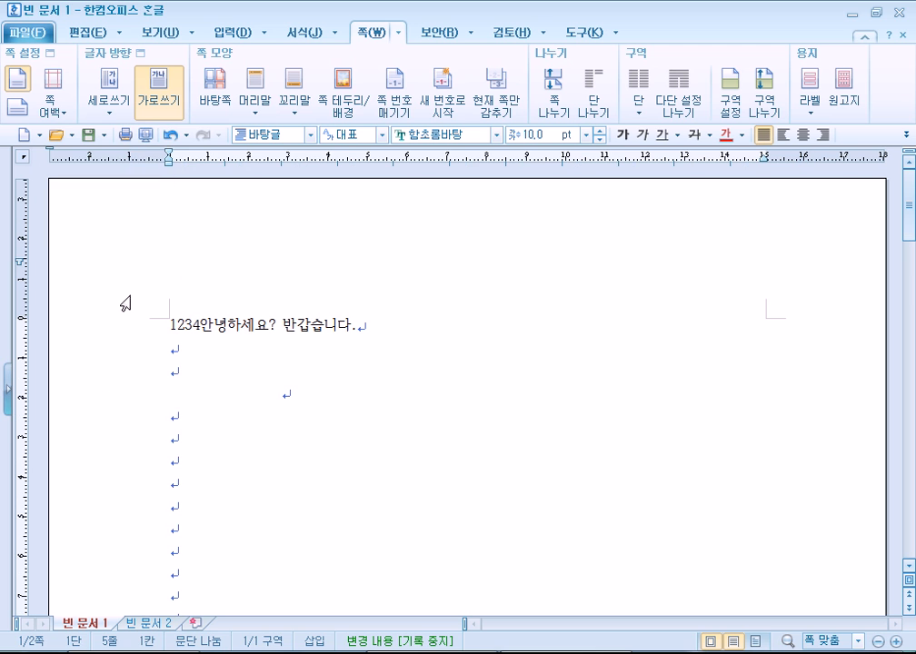
left_click(63, 109)
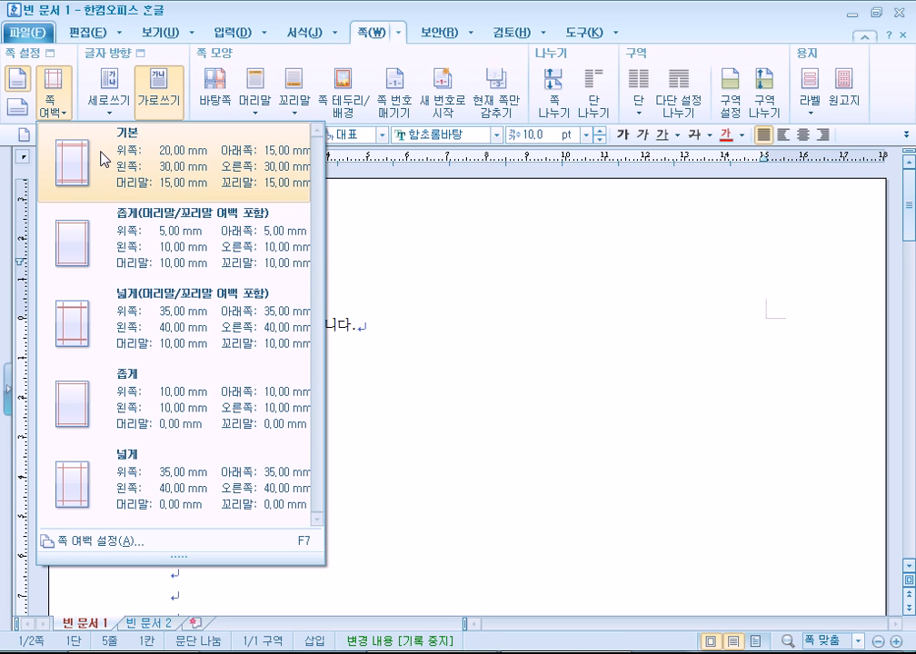
left_click(118, 245)
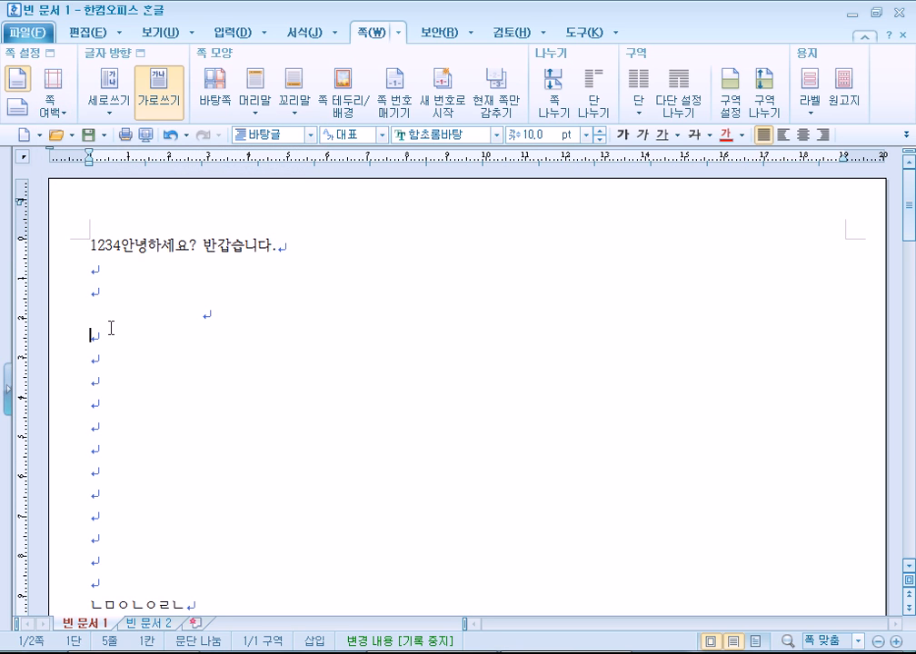
left_click(53, 101)
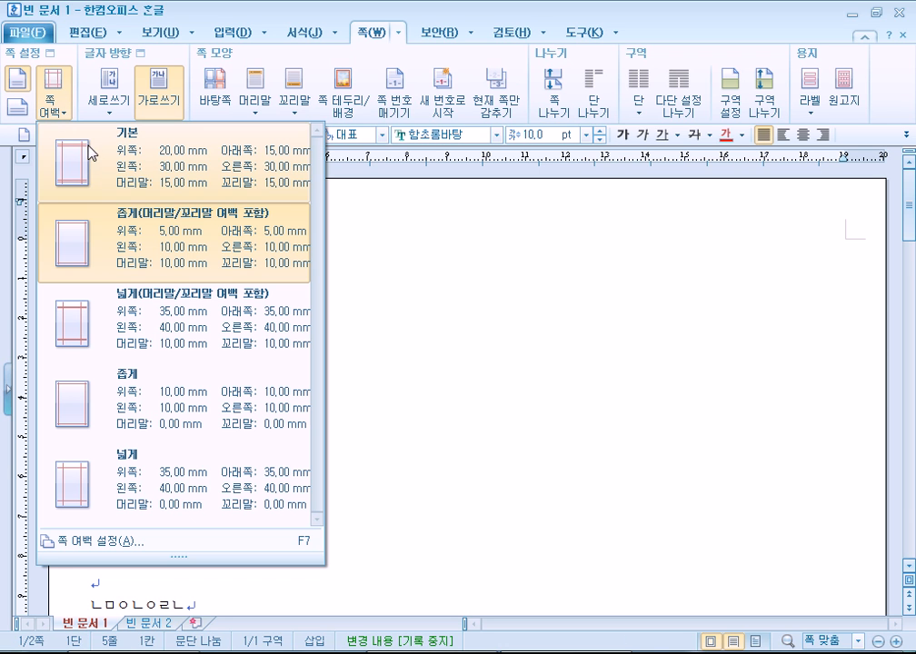
left_click(144, 191)
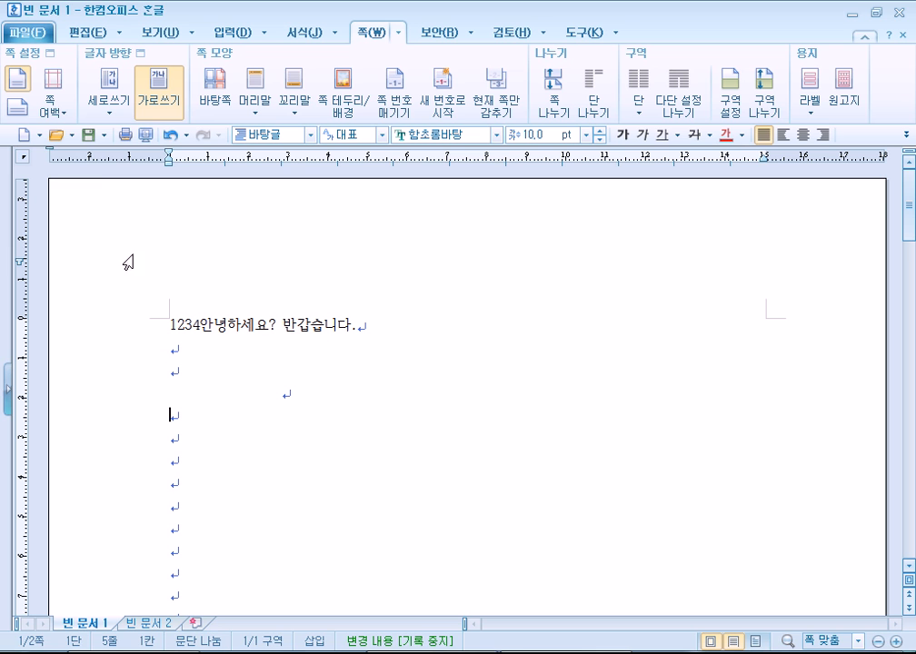
Apply the 넓게 preset with 40 mm sides, then 좁게 margins, and open 쪽 여백 설정.
left_click(46, 95)
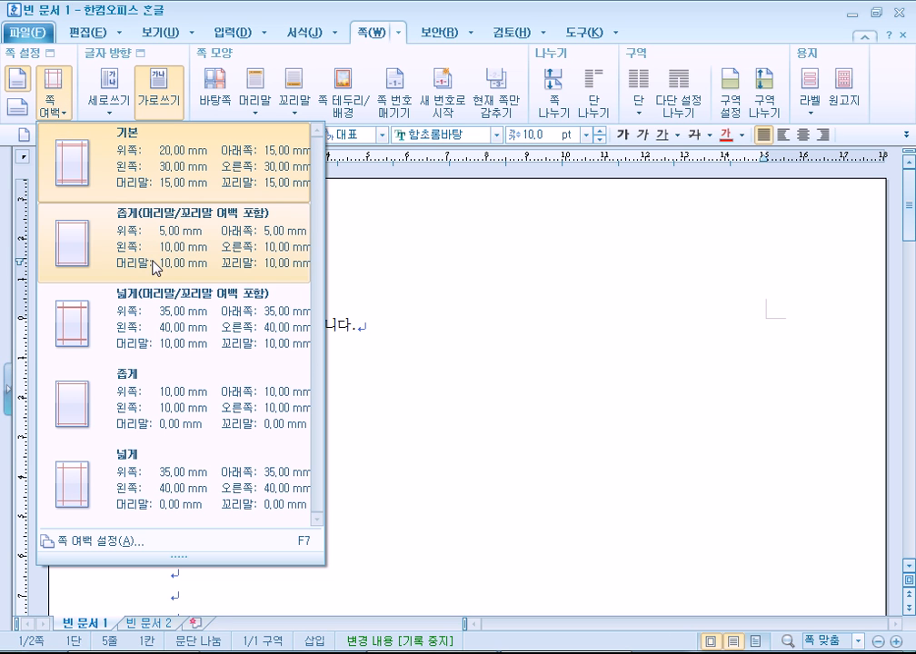
left_click(141, 330)
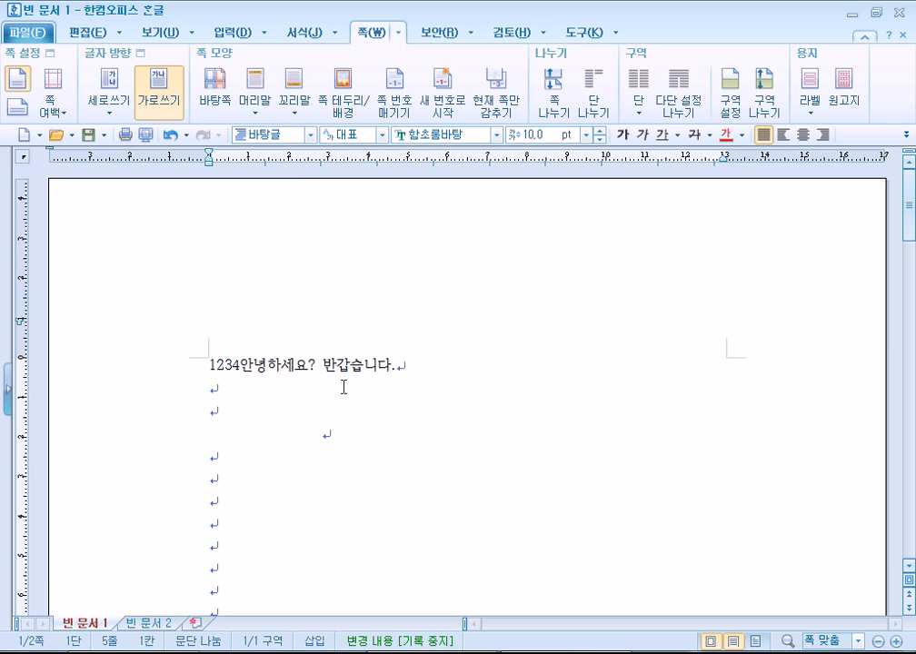
left_click(59, 100)
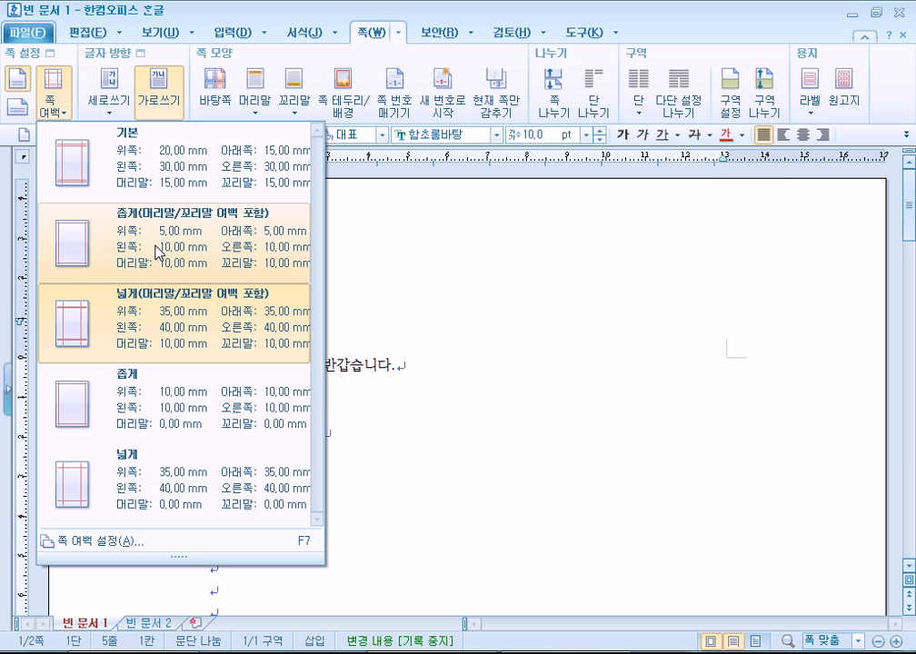
left_click(161, 251)
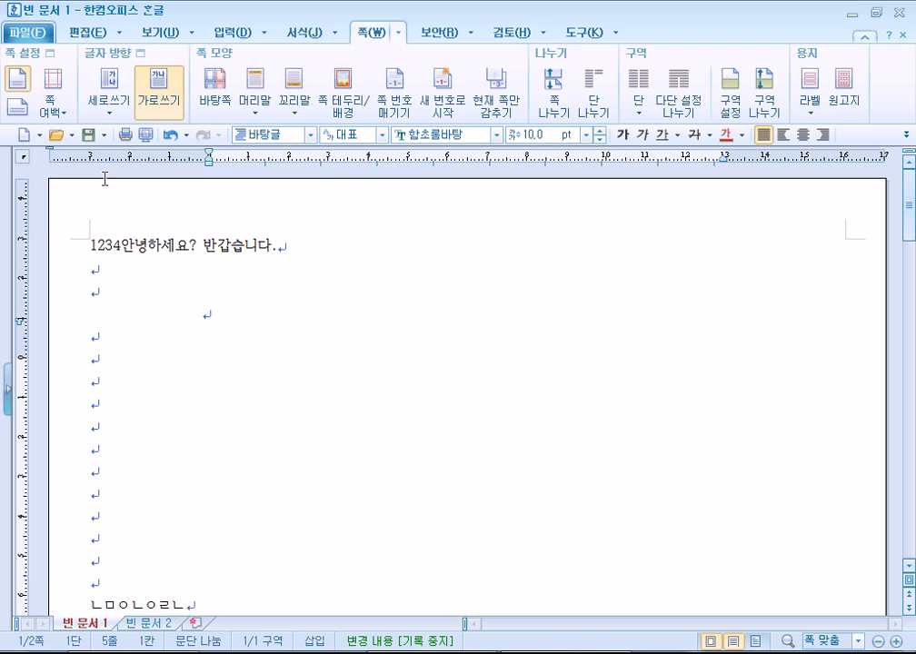
left_click(72, 106)
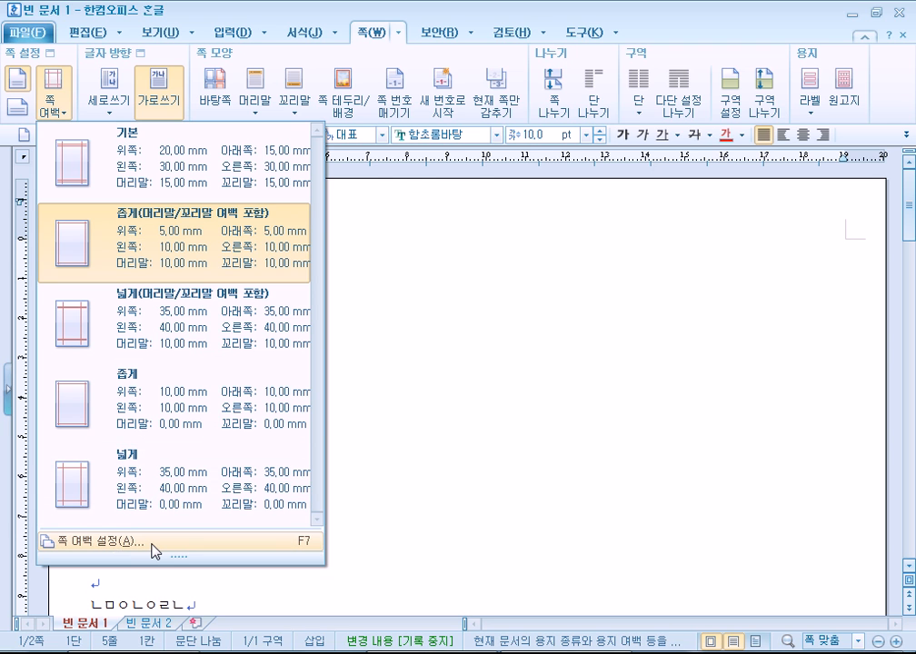
left_click(155, 549)
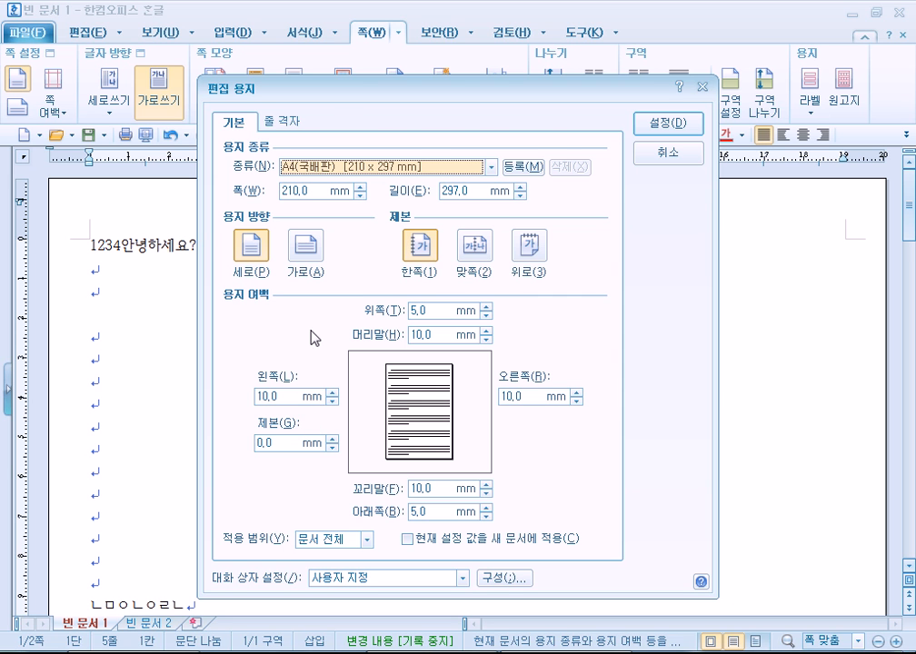
Cancel 편집 용지 and restore the 기본 margins with 30 mm sides.
left_click(656, 158)
left_click(63, 113)
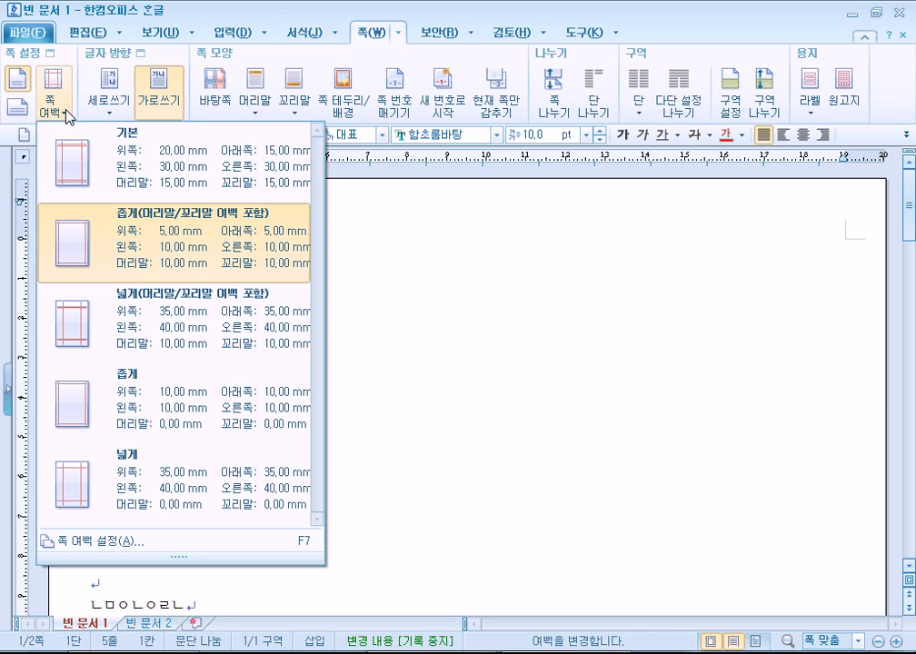
left_click(127, 139)
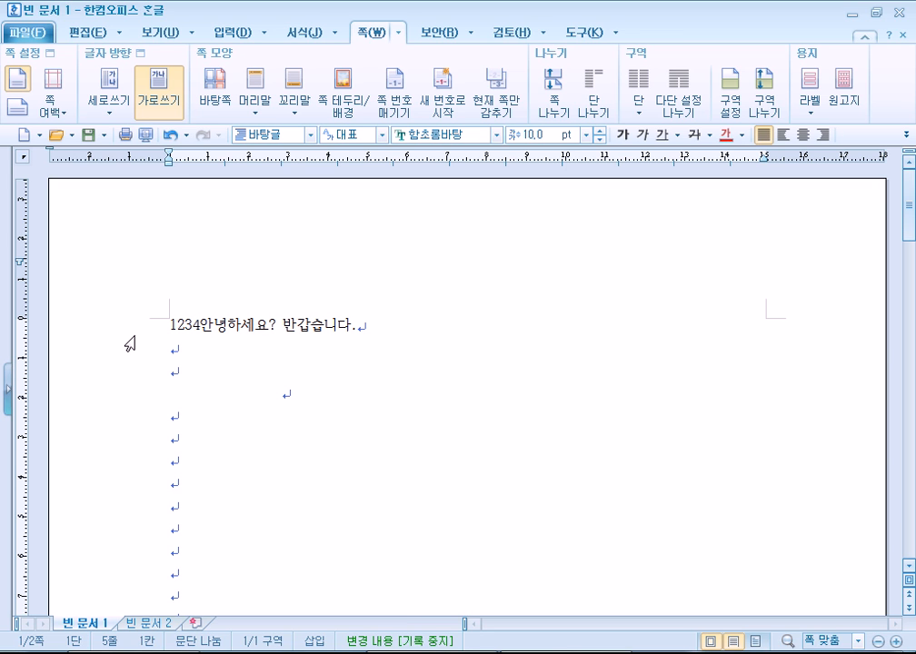
Delete all document text and turn off 쪽 윤곽 on the 보기 tab.
key("ctrl+a")
key("Delete")
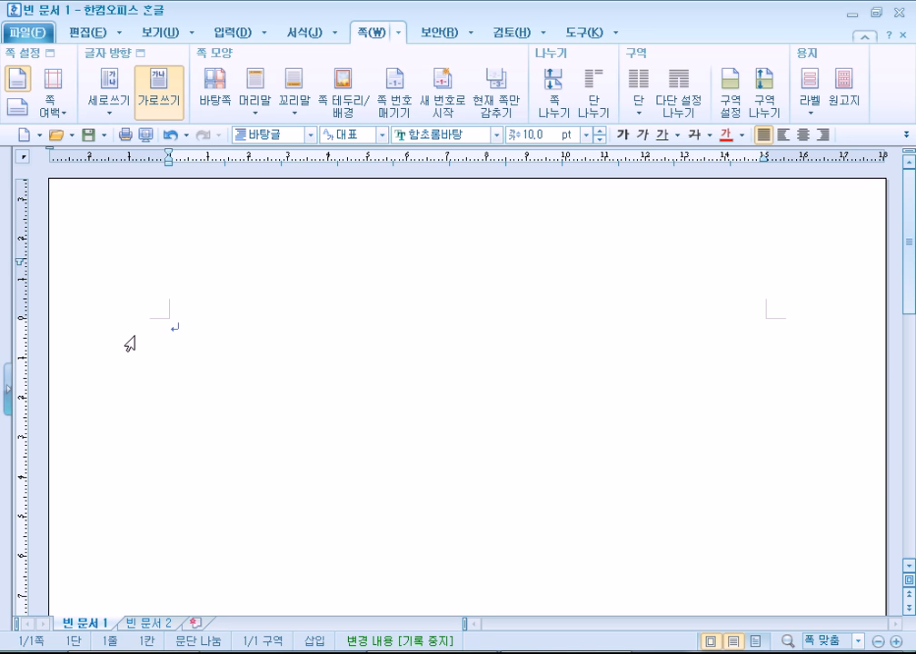
left_click(137, 33)
left_click(18, 84)
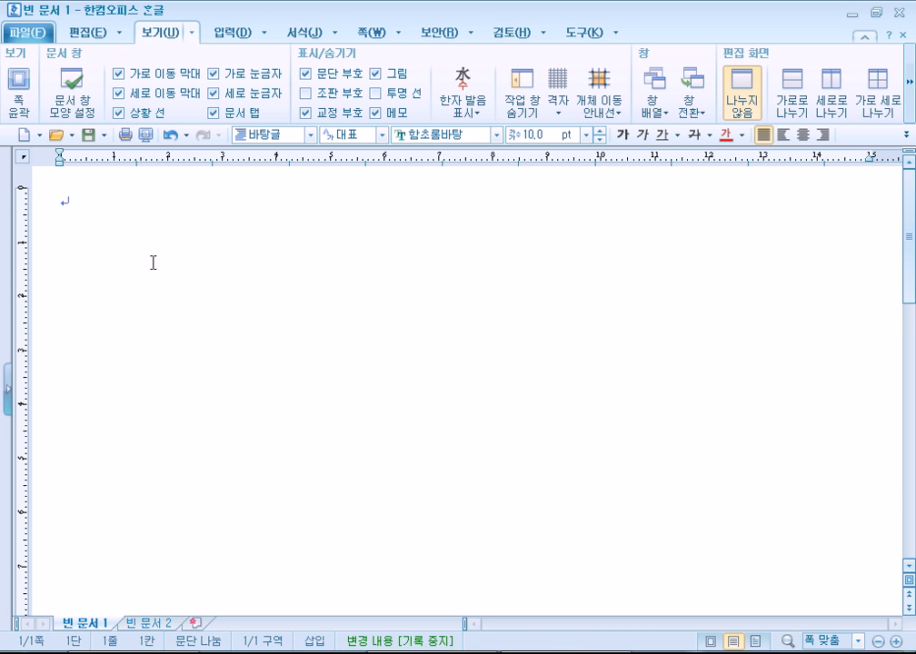
Type the title 애국가, the composer's name, and the first line ending 우리나라 만세.
type("애국가")
key("Return")
key("Return")
type("아ㄴ익태")
key("Return")
key("Return")
type("동해물")
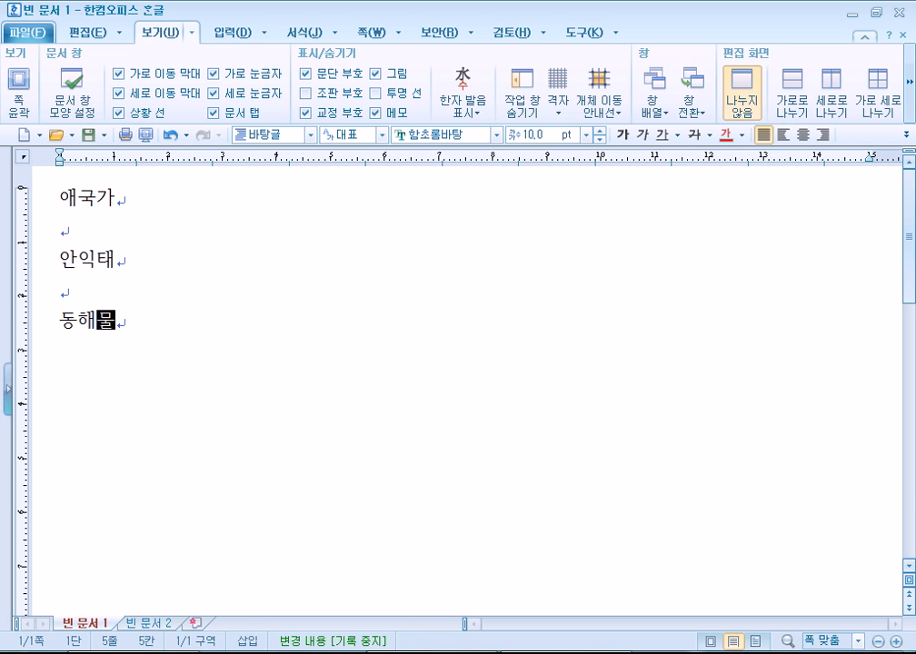
type("과 백ㄷㅜ산이 마르고")
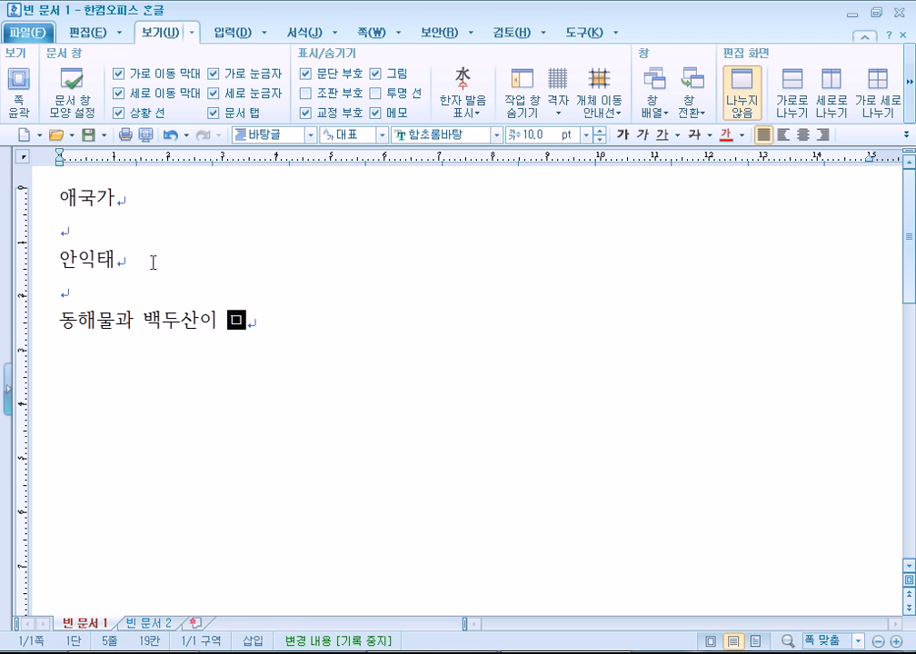
type(" 닳도록 하")
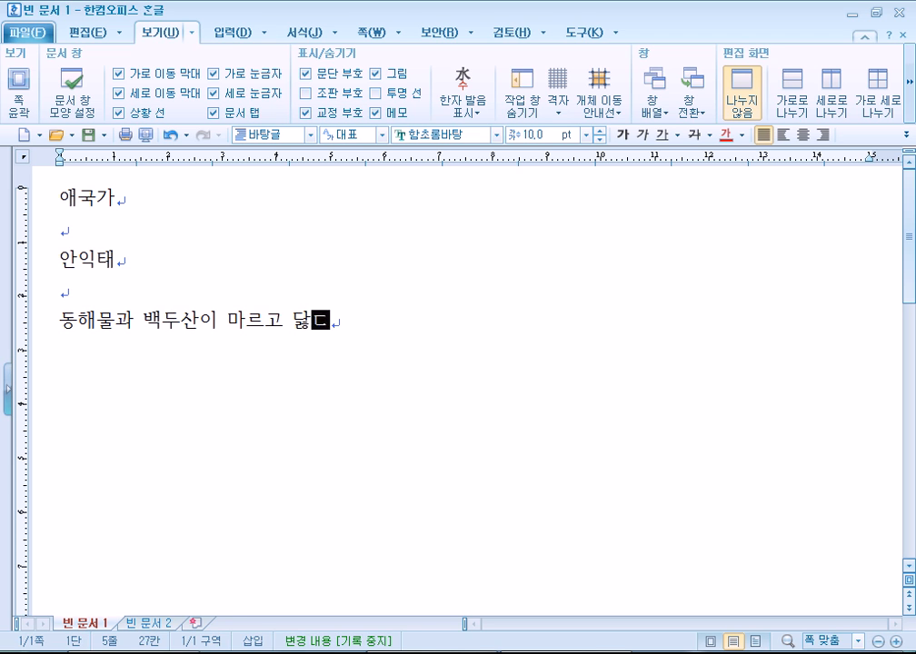
type("느님이 보우하사 ㅇ")
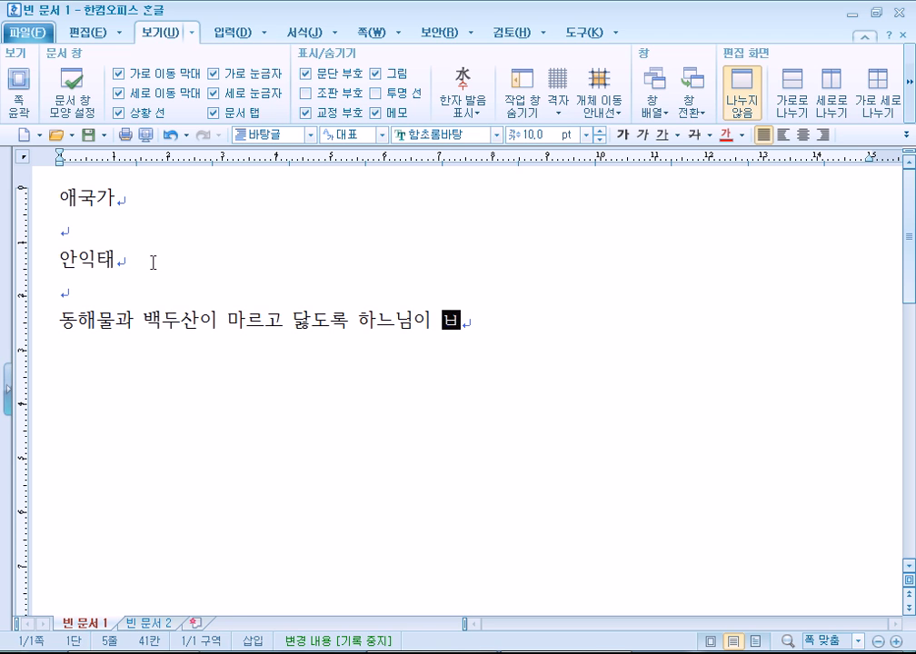
type("ㅜ리나라메")
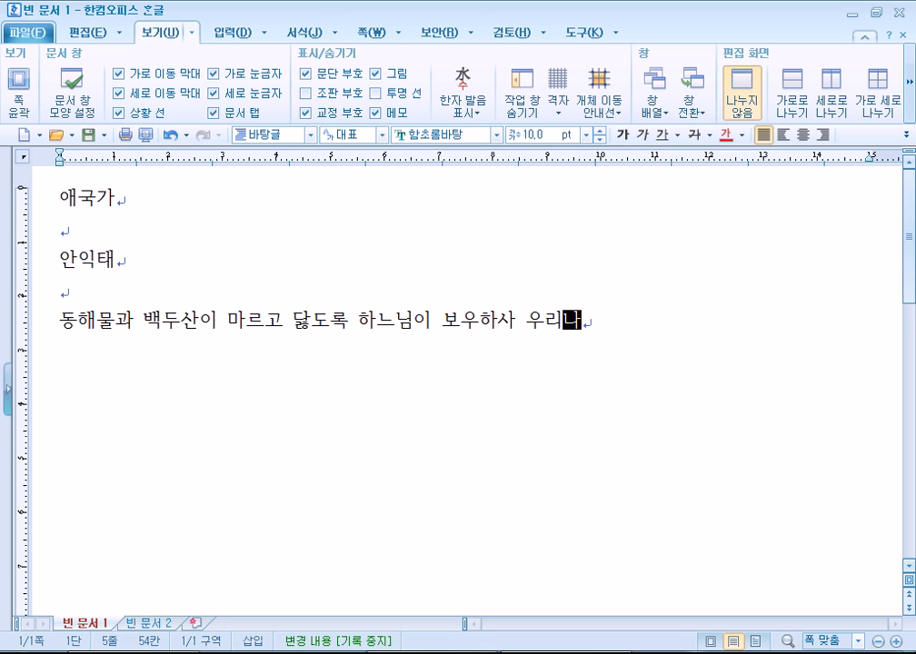
type("만세")
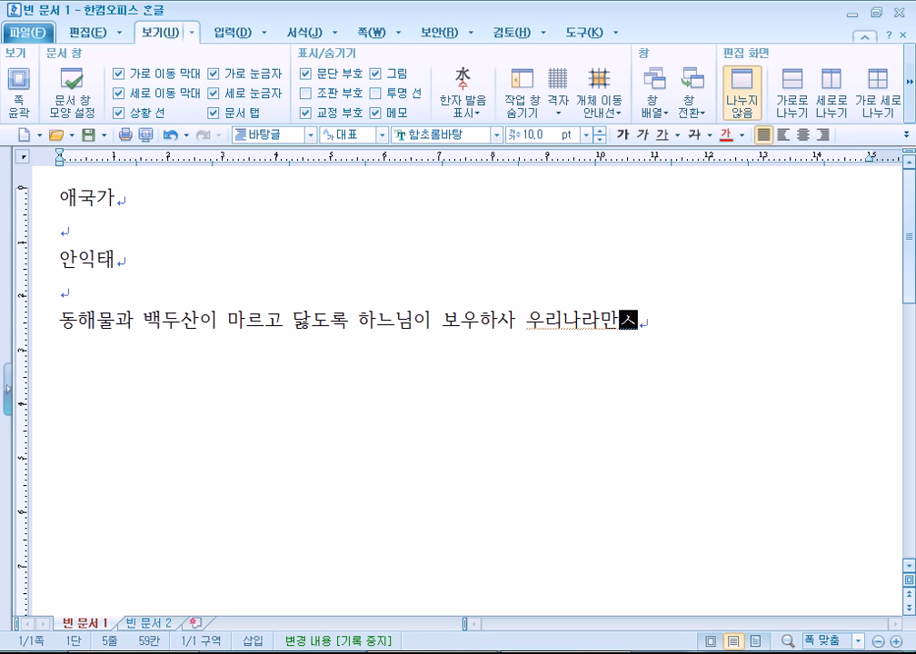
key("Return")
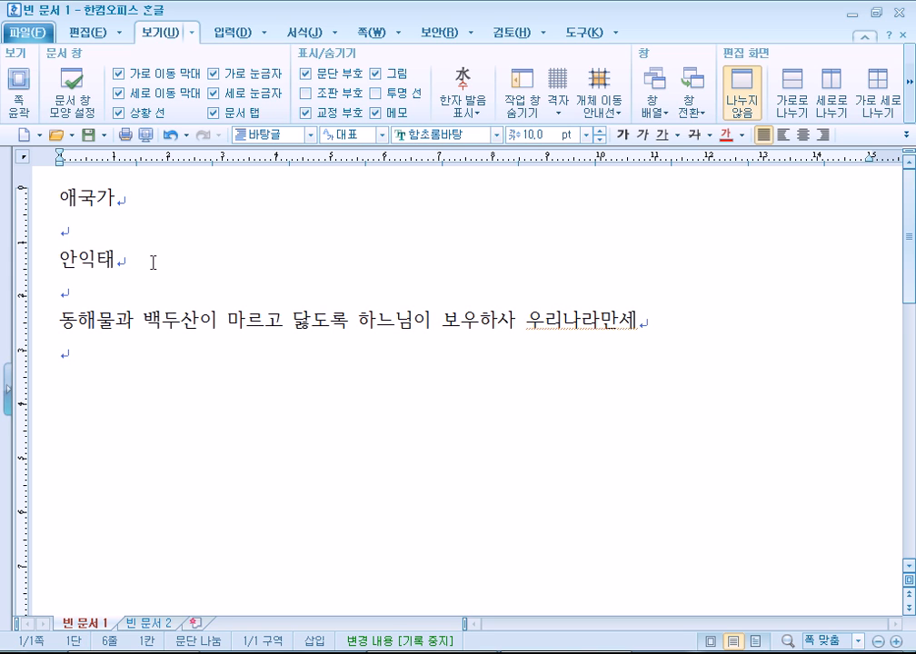
Type the second line 남산 위에 저 소나무… 우리 기상일세, fixing a misplaced space.
type("남산ㅇ")
type("위에 저소나무 저")
key("BackSpace")
key("BackSpace")
type("철값을 두른 듯 바람서리 불변함을 우리깃")
type("상일세")
key("Return")
key("Up")
key("ctrl+Right")
key("ctrl+Right")
key("ctrl+Right")
key("ctrl+Right")
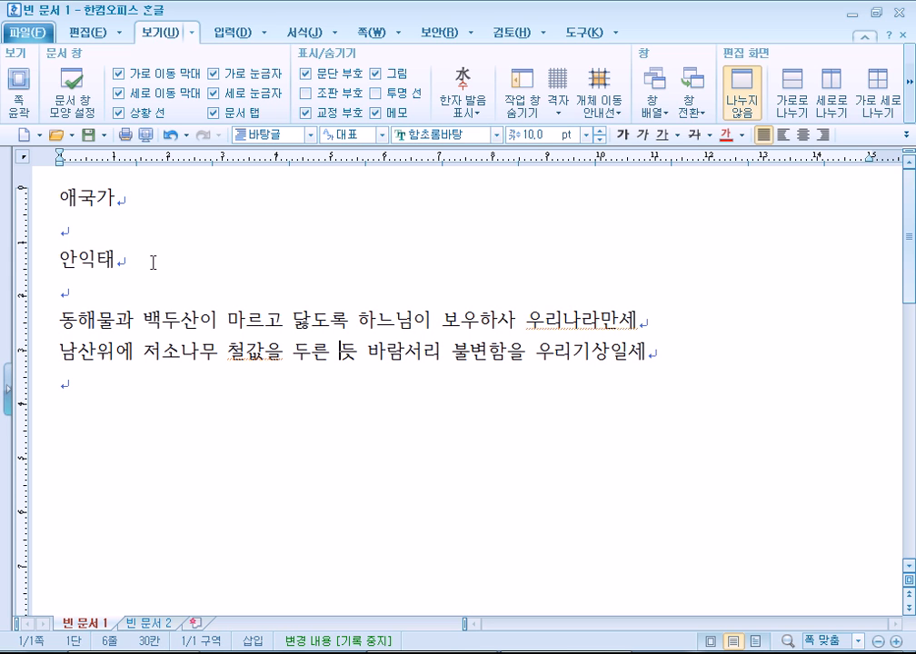
key("BackSpace")
key("Down")
Add the lines 가을 하늘 공활한데… 일편단심일세 and 이 기상과 이 맘으로… 나라 사랑하세.
type("가을하늘 공ㅎ")
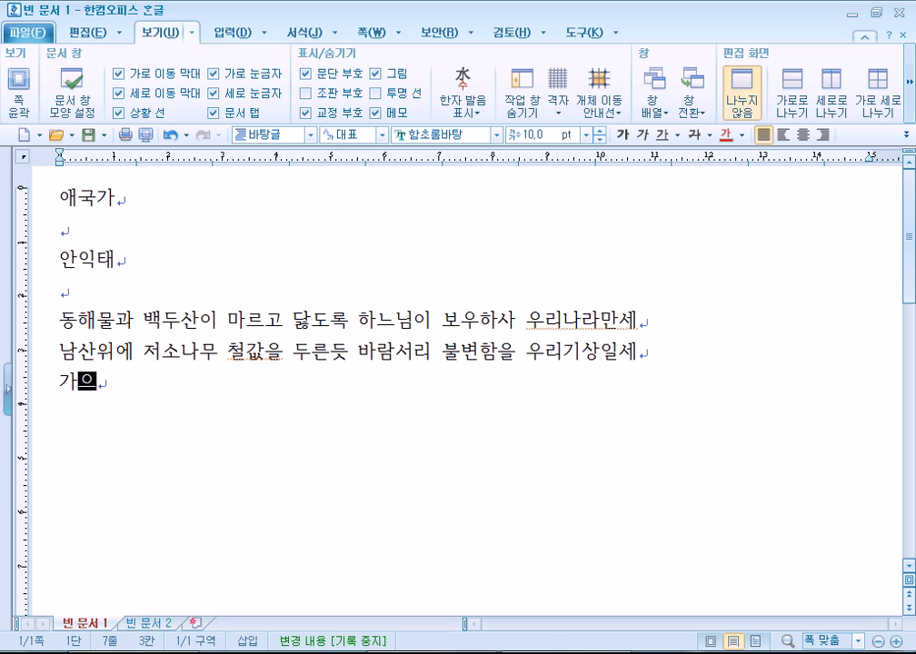
type("활")
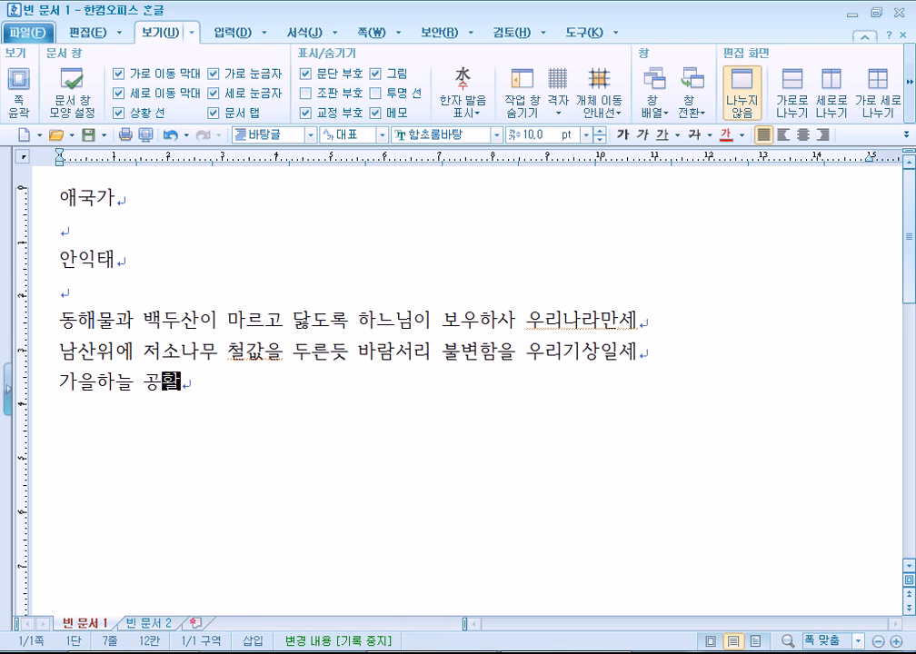
type("한데 높고")
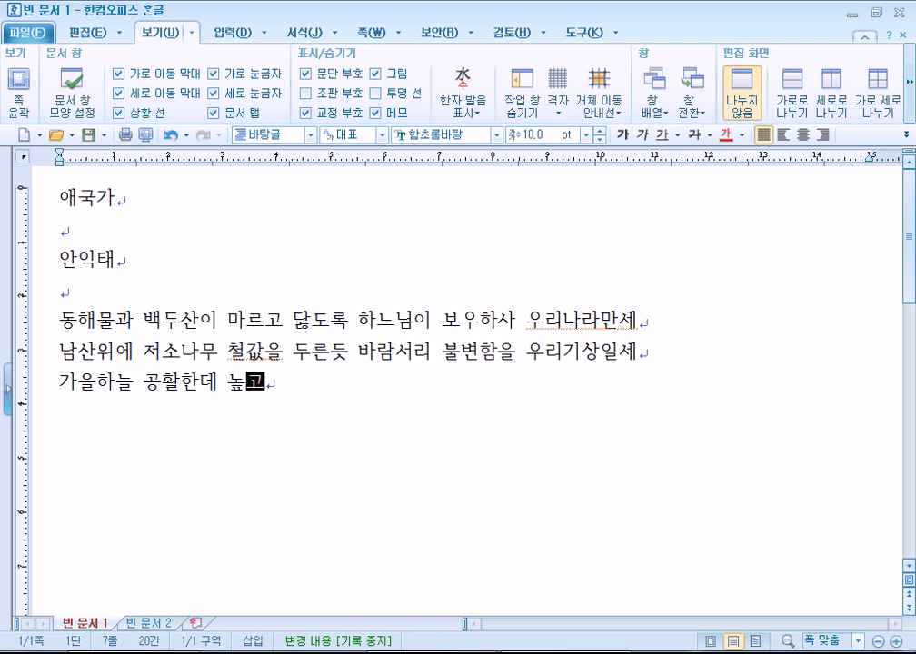
type(" 구름없")
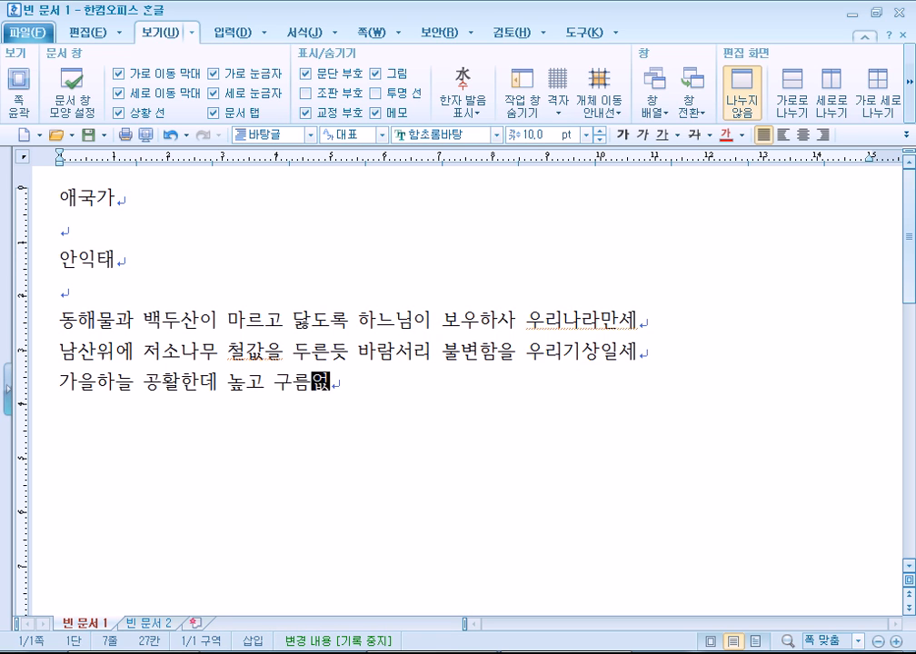
type("이 밝ㄷㅡ")
key("BackSpace")
key("BackSpace")
type("은달ㅇㅡㄴ 우리")
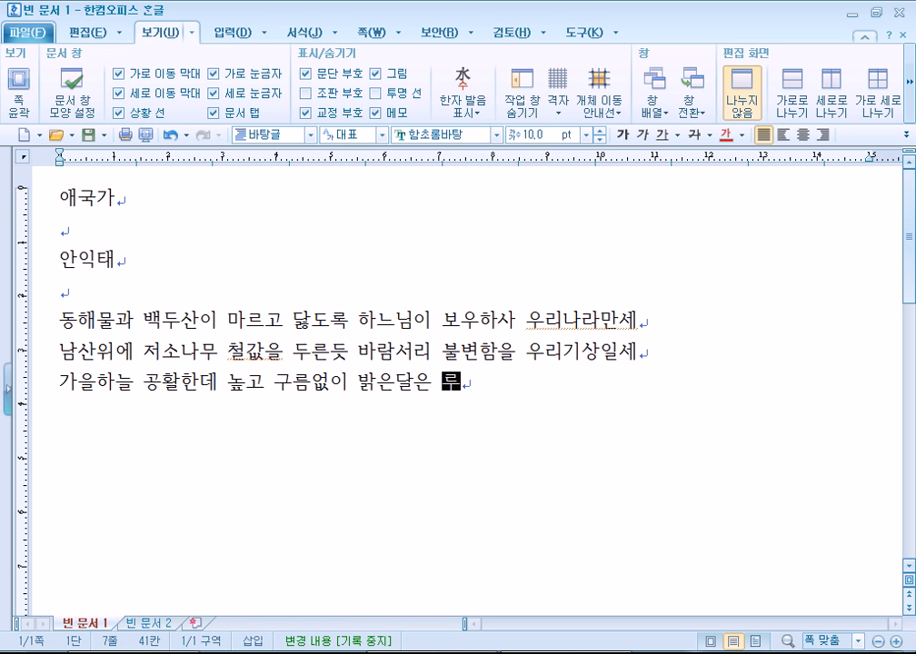
type("가슴 ")
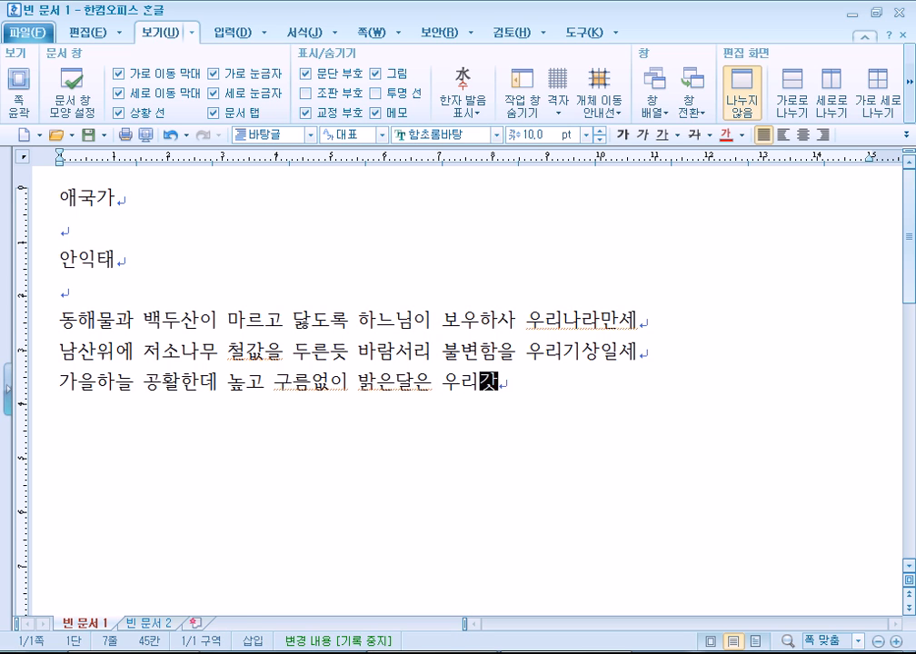
type("일")
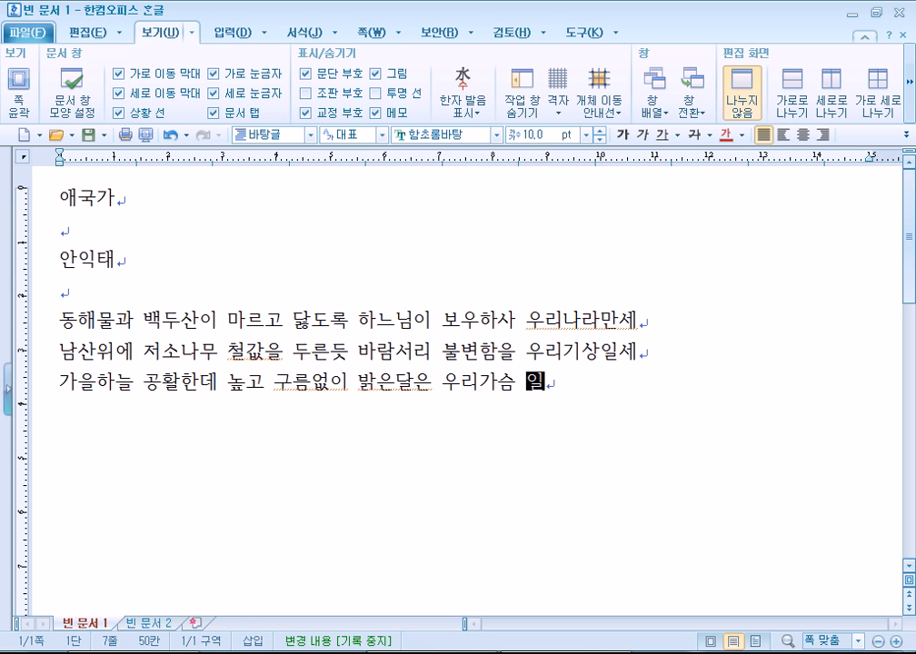
type("편단ㅅㅣㅁ일세")
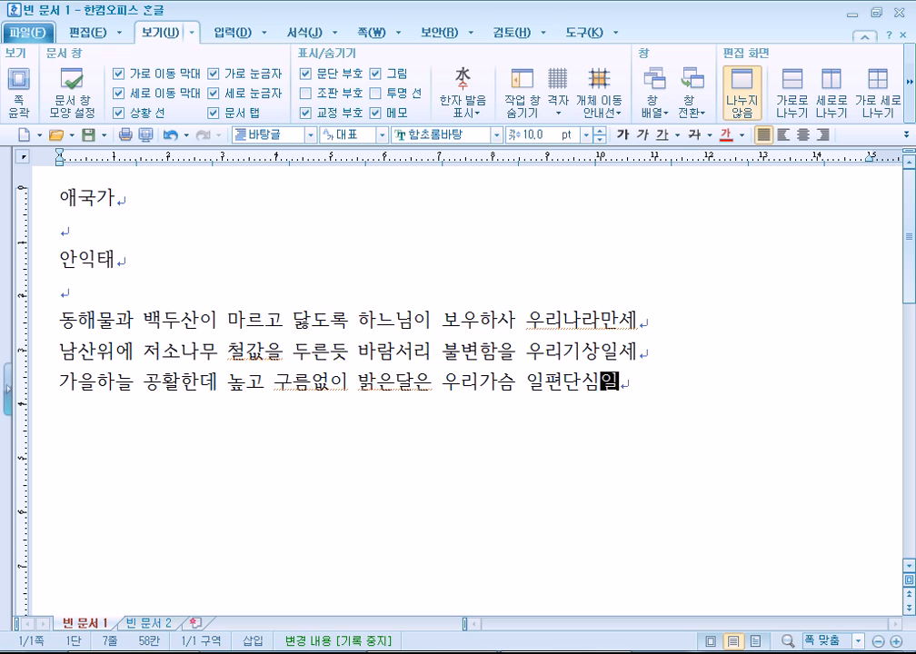
key("Return")
type("이기상과 임")
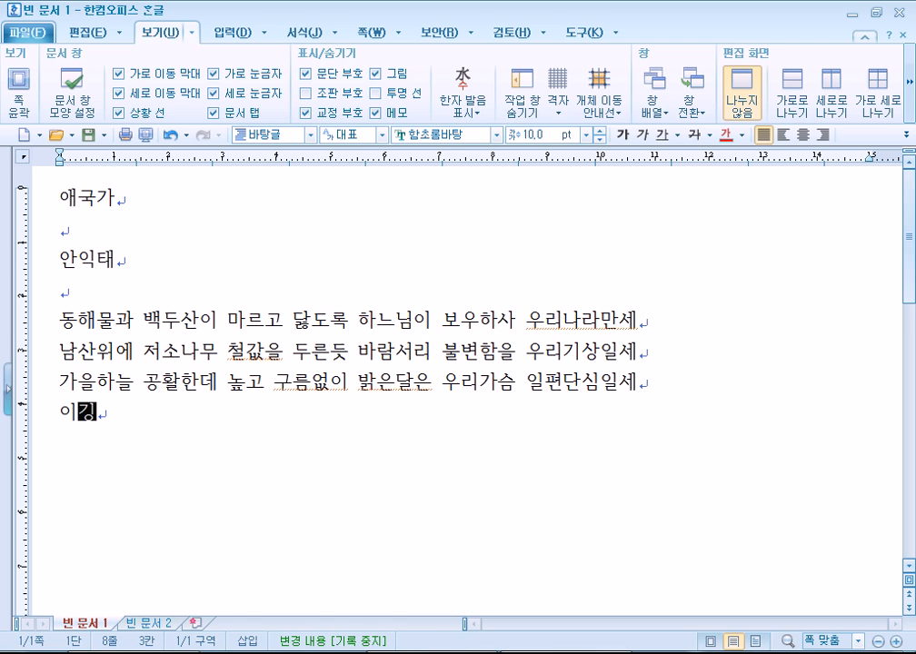
type("ㅏㅁ으로 충성ㅇ")
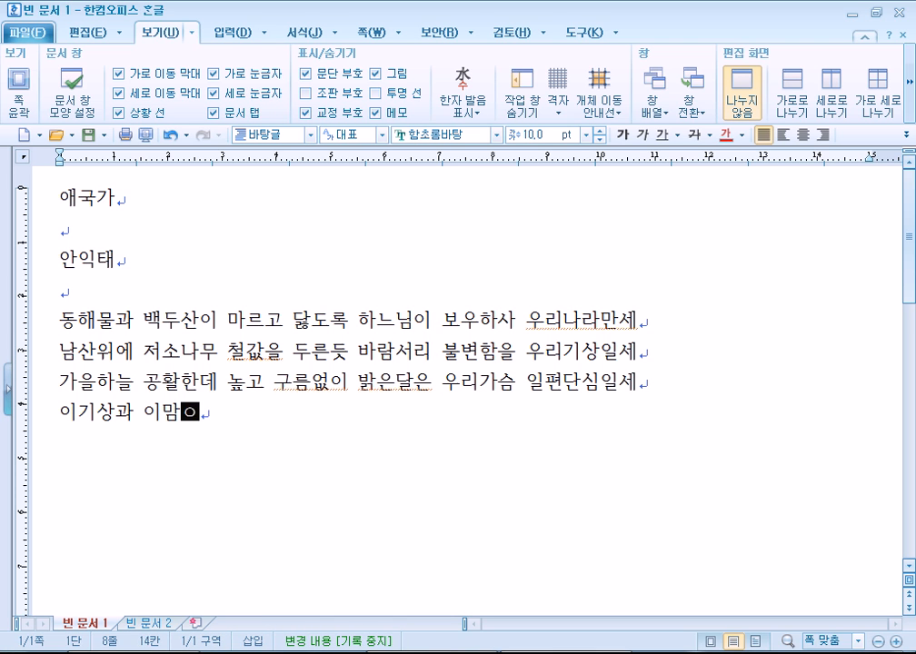
type("ㅡㄹ 다하여 괼")
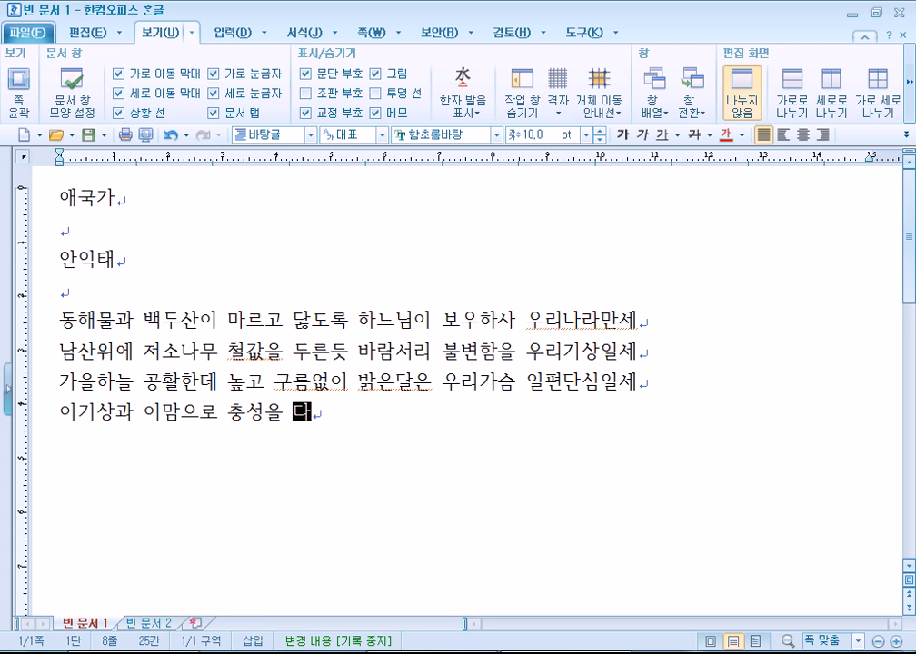
key("BackSpace")
key("BackSpace")
type("로우")
key("BackSpace")
key("BackSpace")
key("BackSpace")
type("ㅣ로우나 즐")
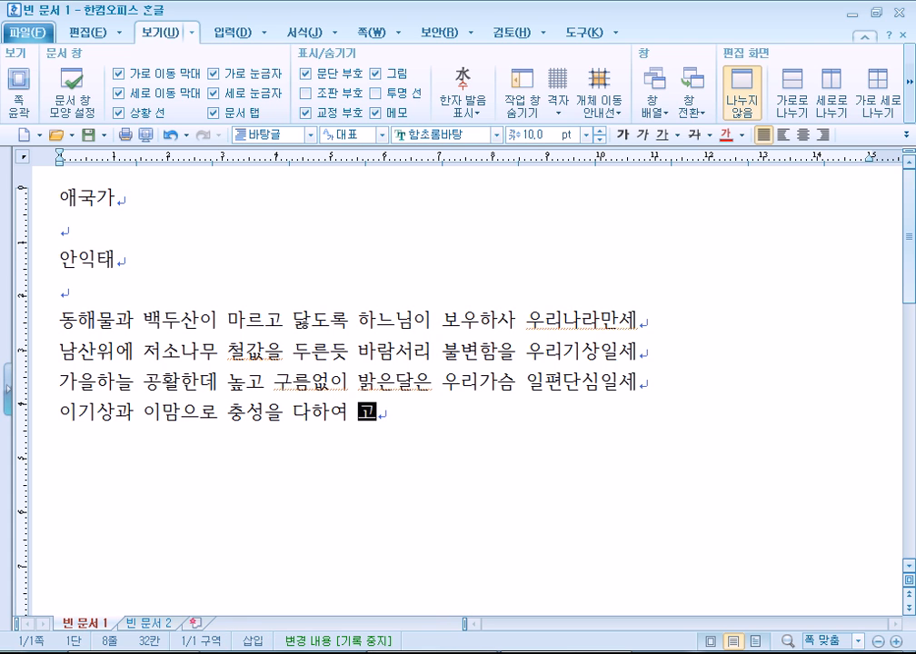
type("거우")
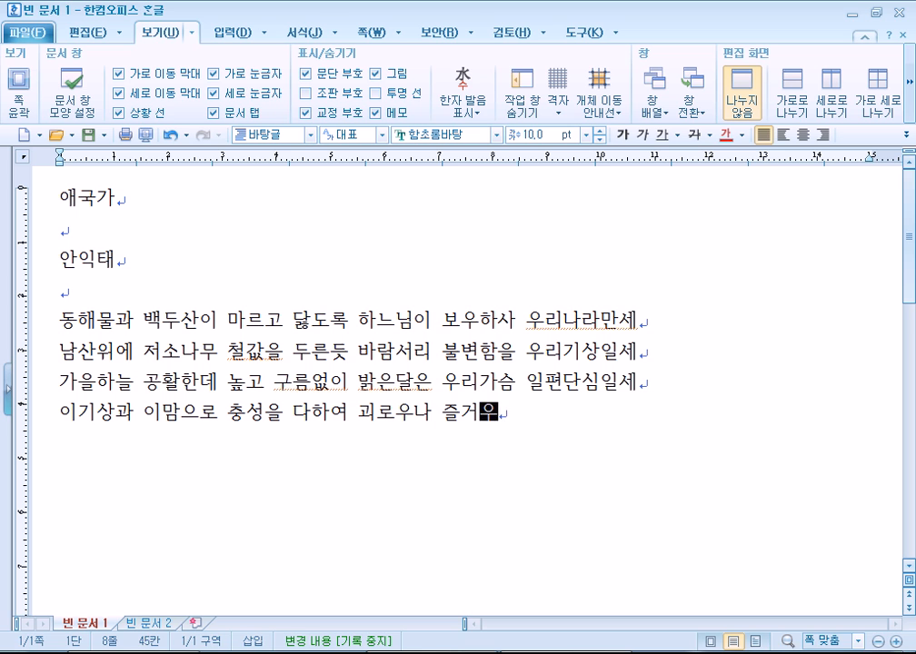
type("나 나라")
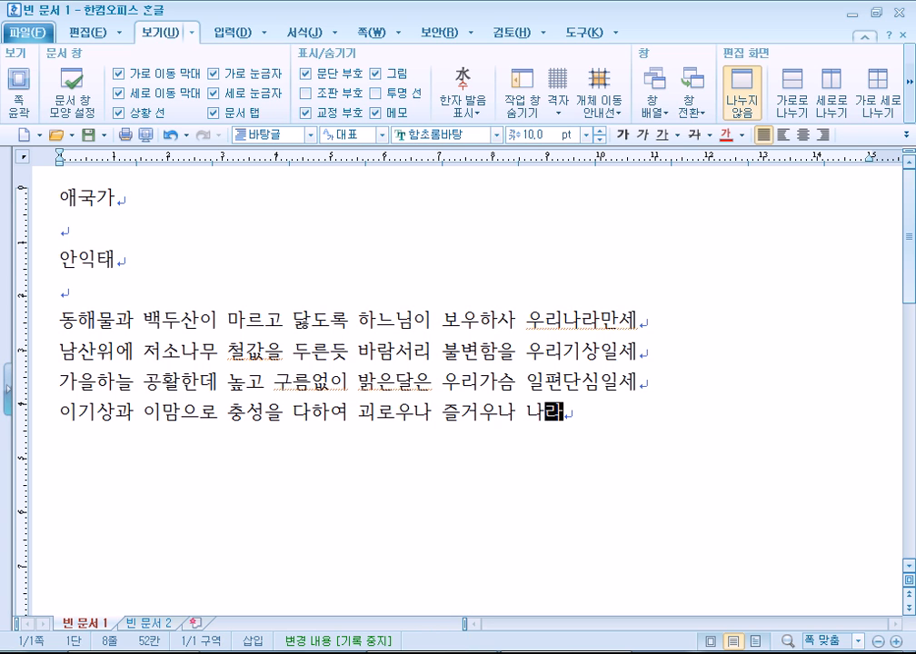
type("사랑핫ㅔ")
key("Return")
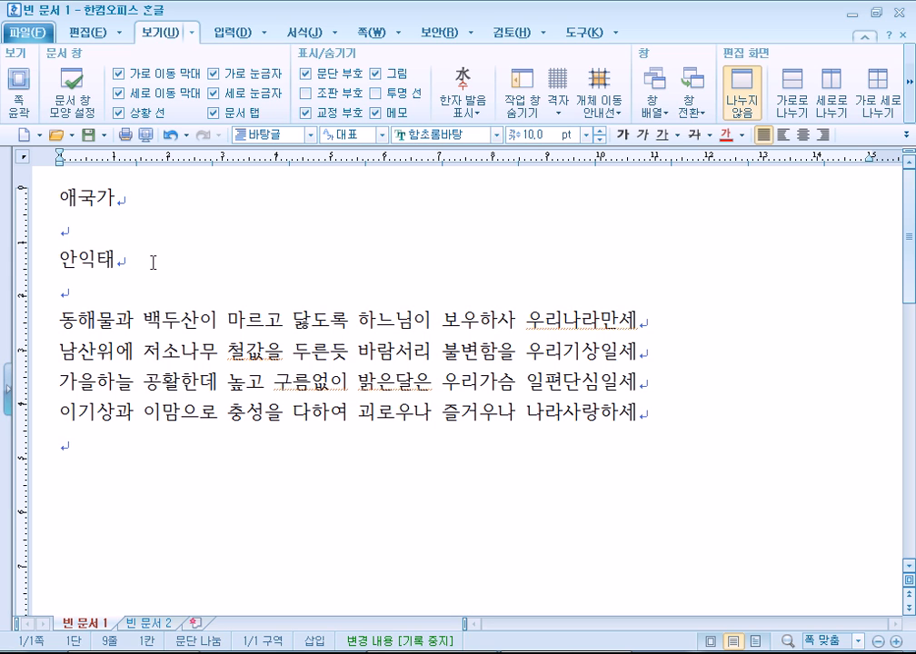
After a blank line, type the refrain 무궁화 삼천리 화려강산 대한 사람 대한으로 길이 보전하세.
key("Return")
type("묵4호")
key("BackSpace")
key("BackSpace")
key("BackSpace")
key("BackSpace")
type("ㅁㅜ궁화 삼천")
type("리 화려강산 ")
type("대한사람 대하")
type("ㄴ으로 길이봊")
type("ㅓㄴ하세")
key("Return")
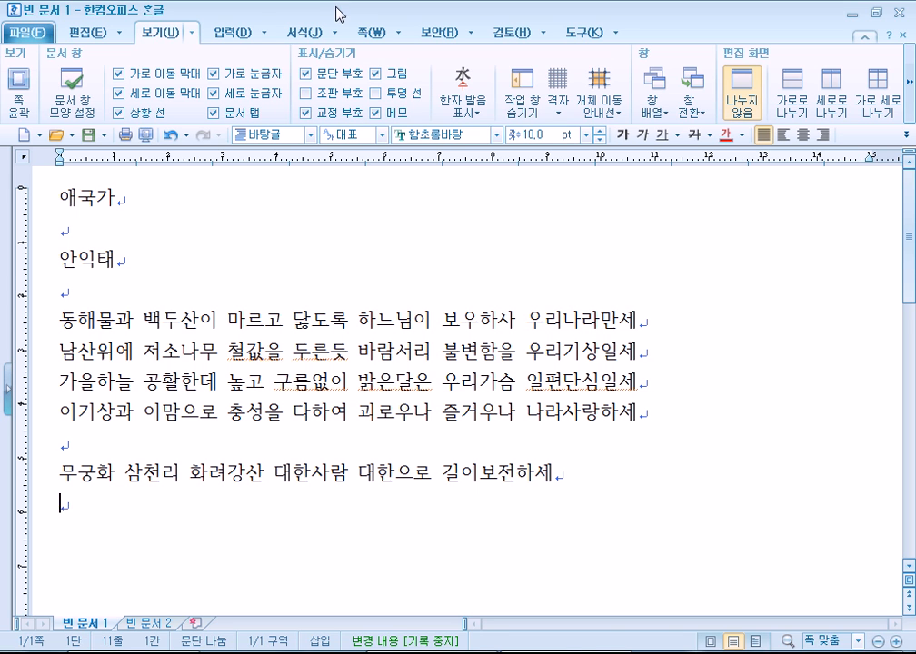
Look through the 도구 list and scroll across the 보기 ribbon options.
left_click(618, 34)
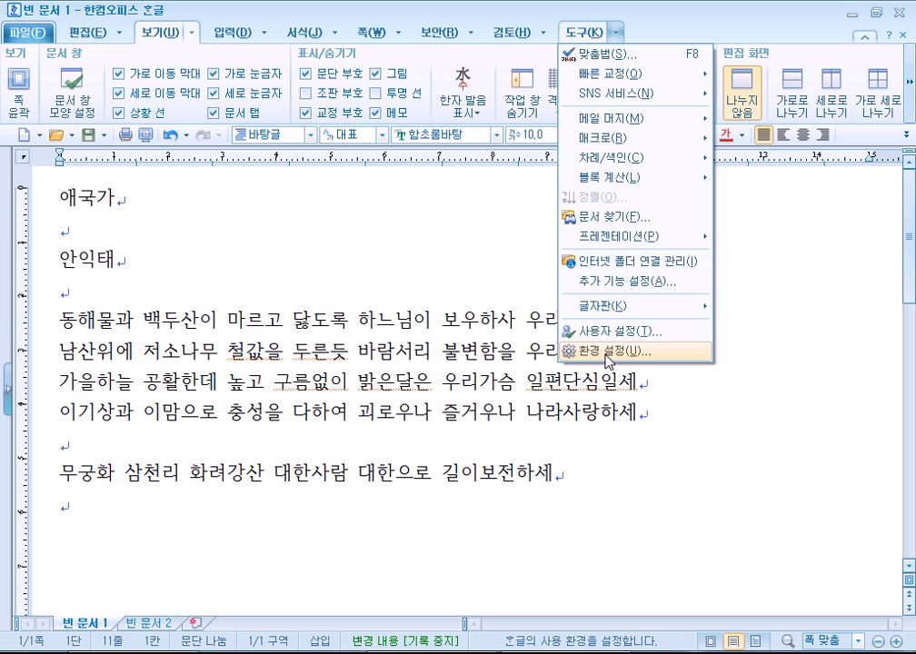
left_click(908, 86)
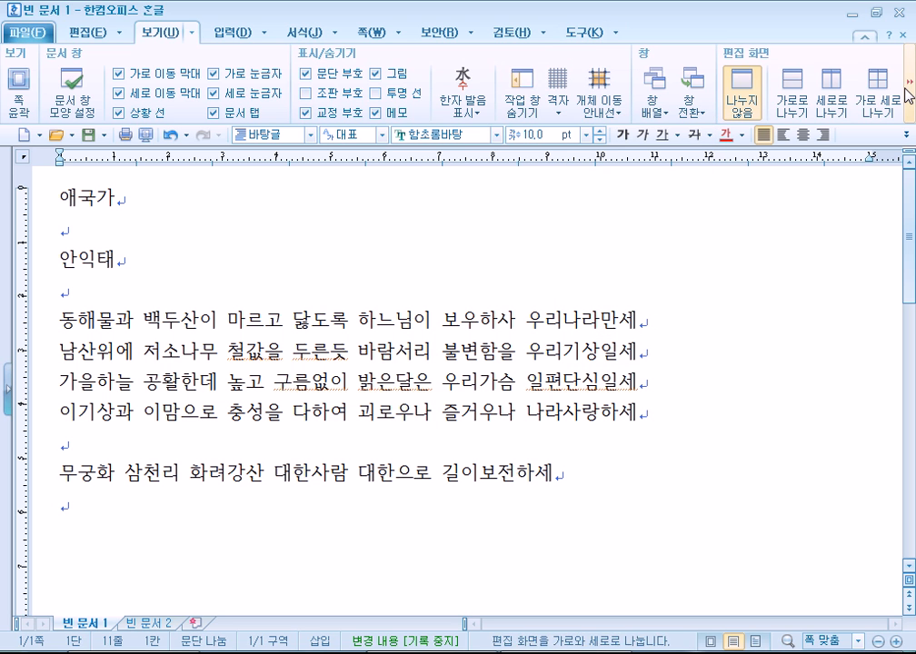
left_click(909, 86)
left_click(909, 86)
left_click(908, 87)
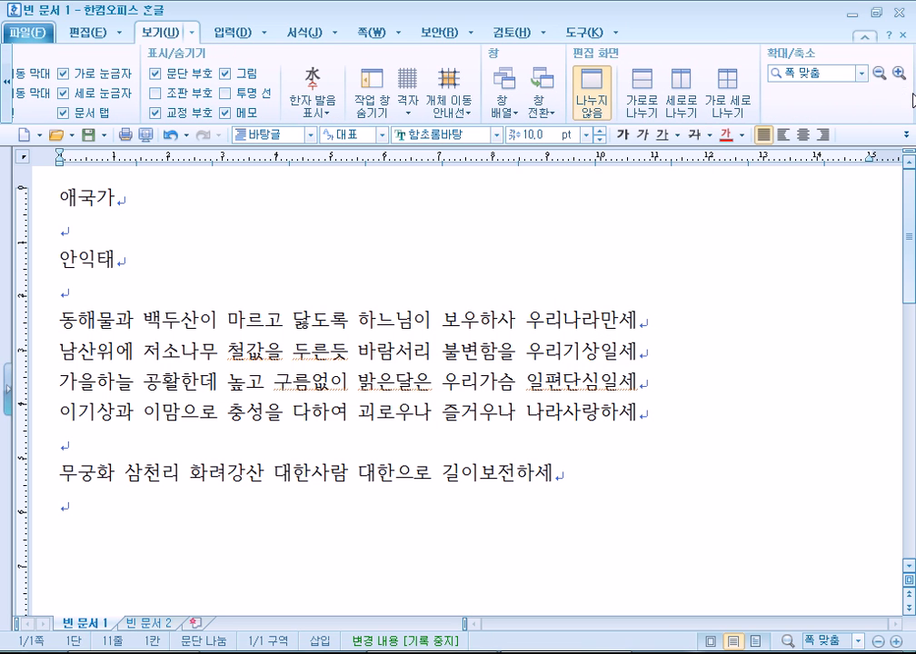
left_click(9, 81)
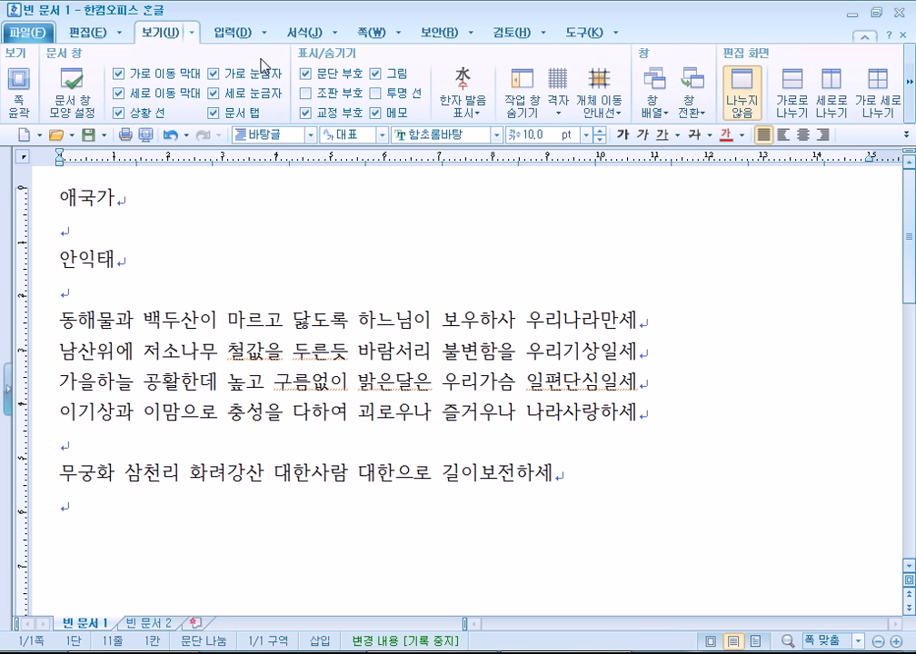
Open 환경 설정 from the 도구 menu.
left_click(619, 36)
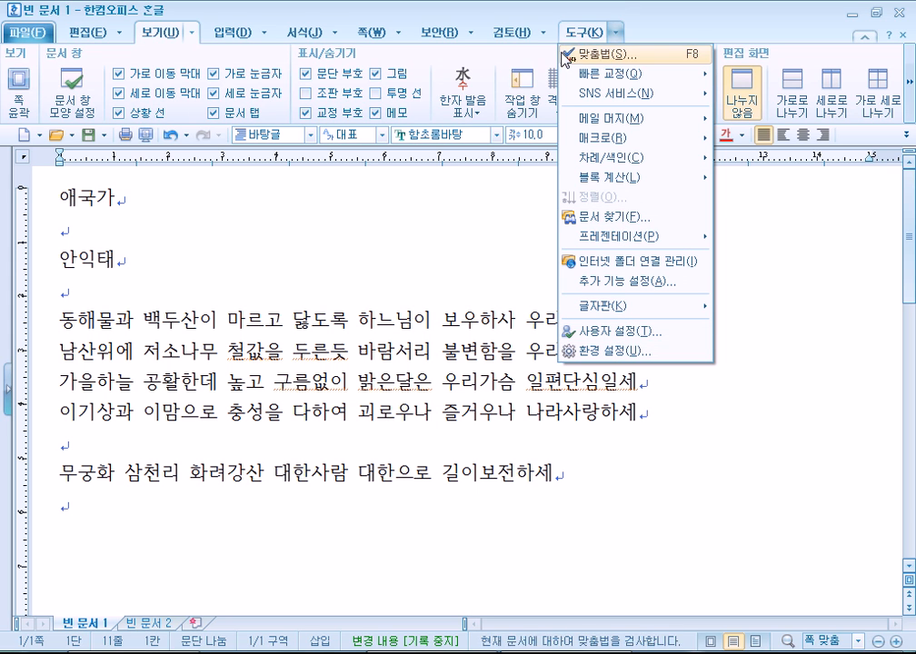
left_click(618, 36)
left_click(614, 35)
left_click(623, 351)
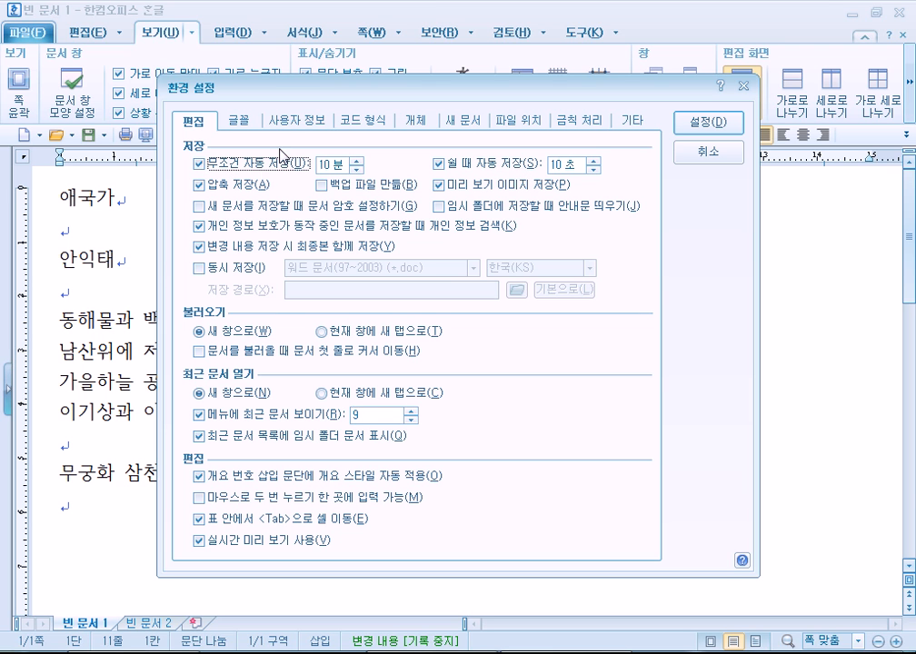
Check 백업 파일 만들기 on the 편집 tab and apply it with 설정.
left_click_drag(303, 102, 315, 34)
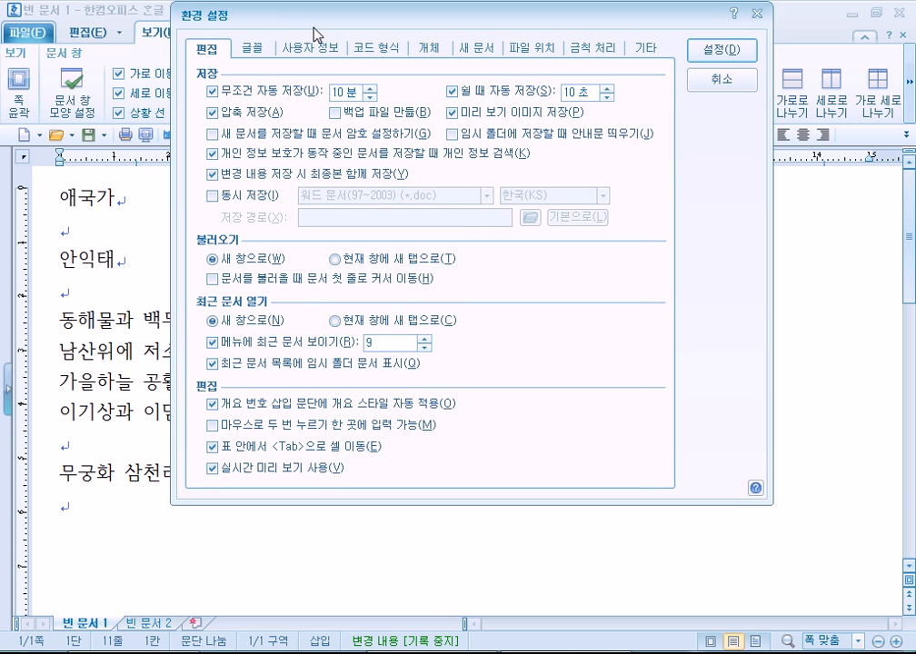
left_click(338, 113)
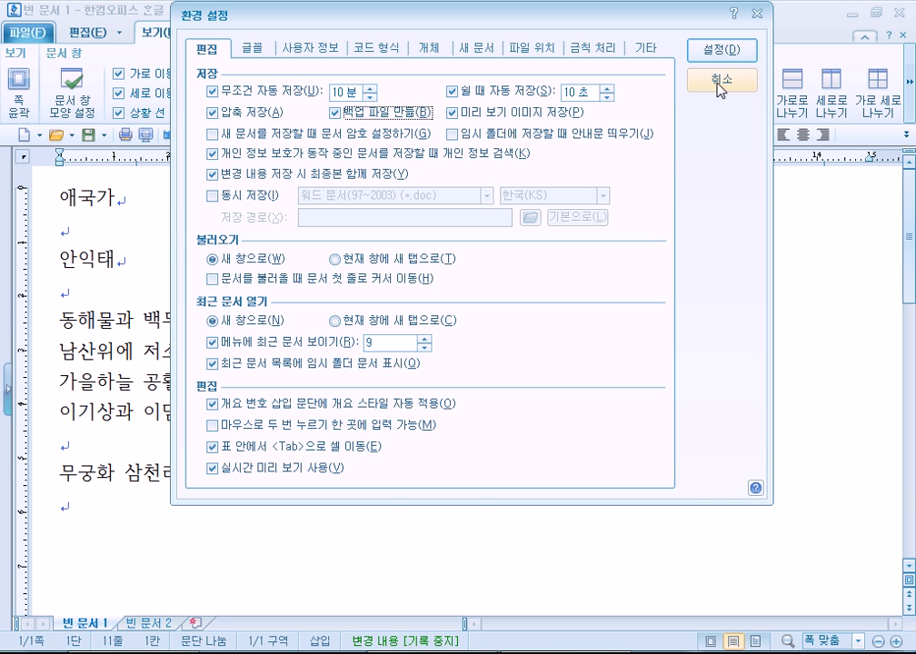
left_click(721, 50)
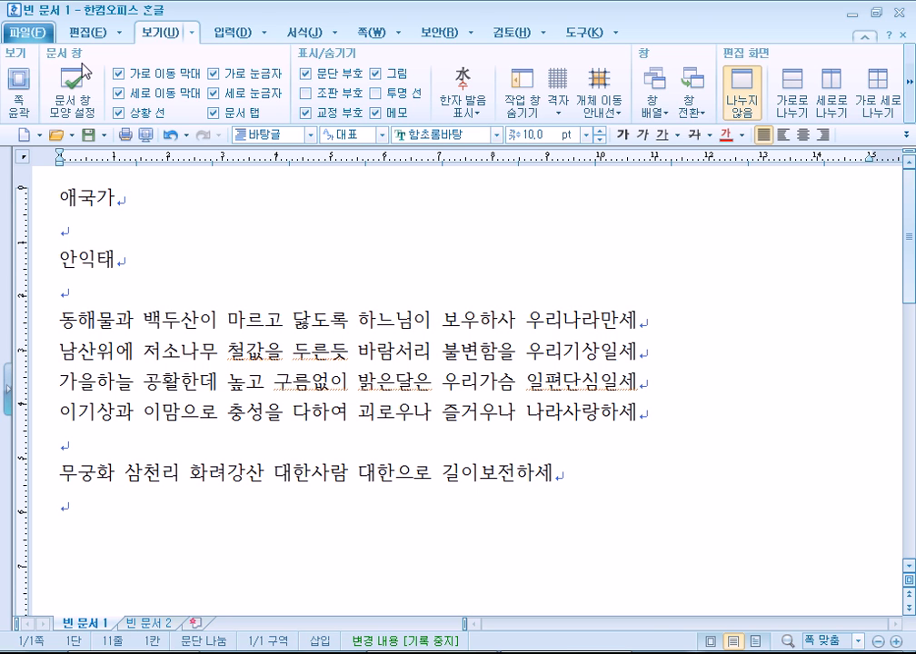
Reopen 환경 설정 and toggle the 10-minute auto-save off and back on.
left_click(617, 38)
left_click(646, 357)
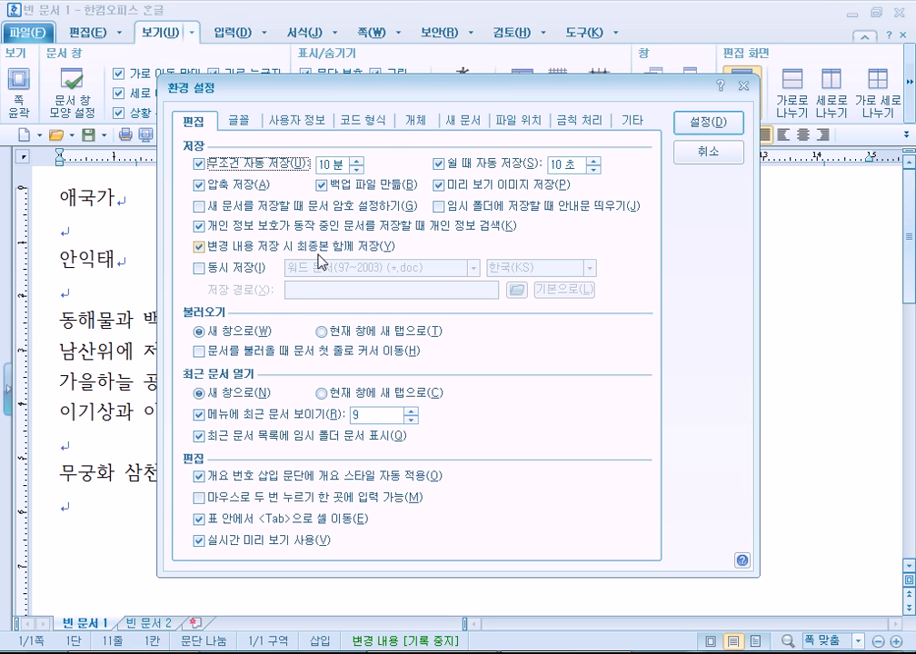
left_click_drag(284, 79, 339, 19)
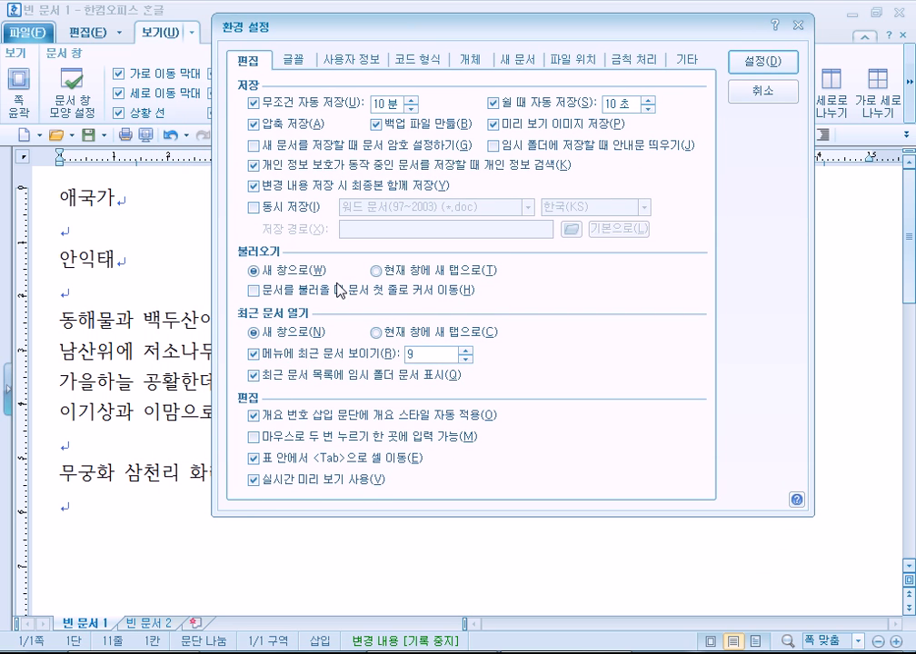
left_click(254, 103)
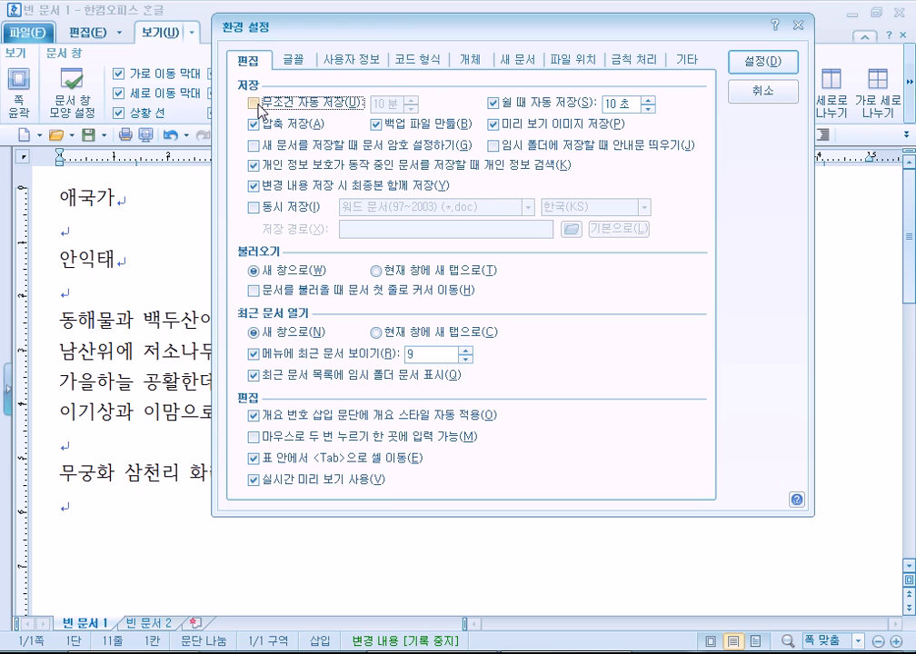
left_click(254, 103)
Go from the font settings to 사용자 정보 and select, then deselect, the user name.
left_click(292, 60)
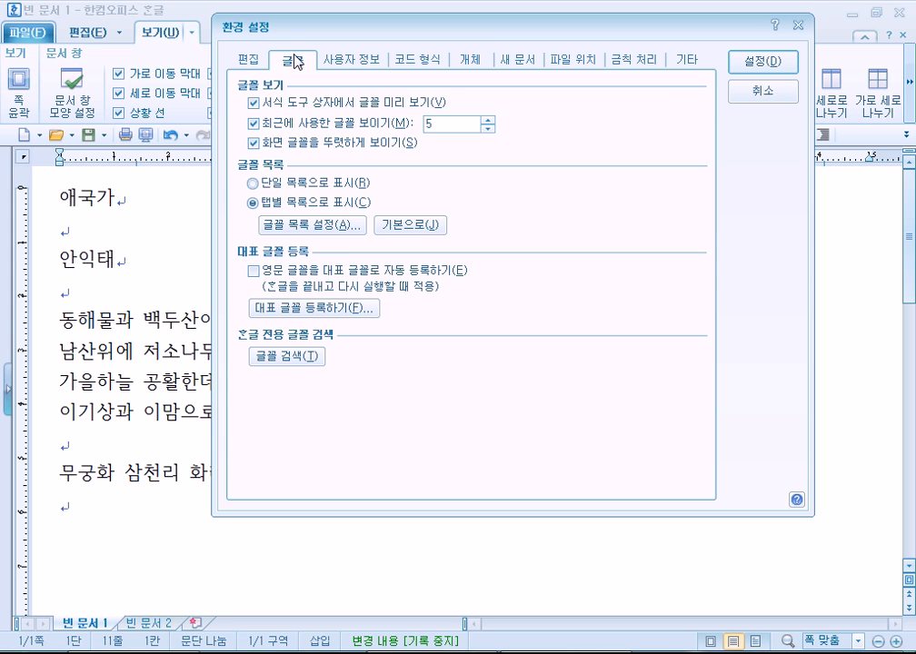
left_click(344, 61)
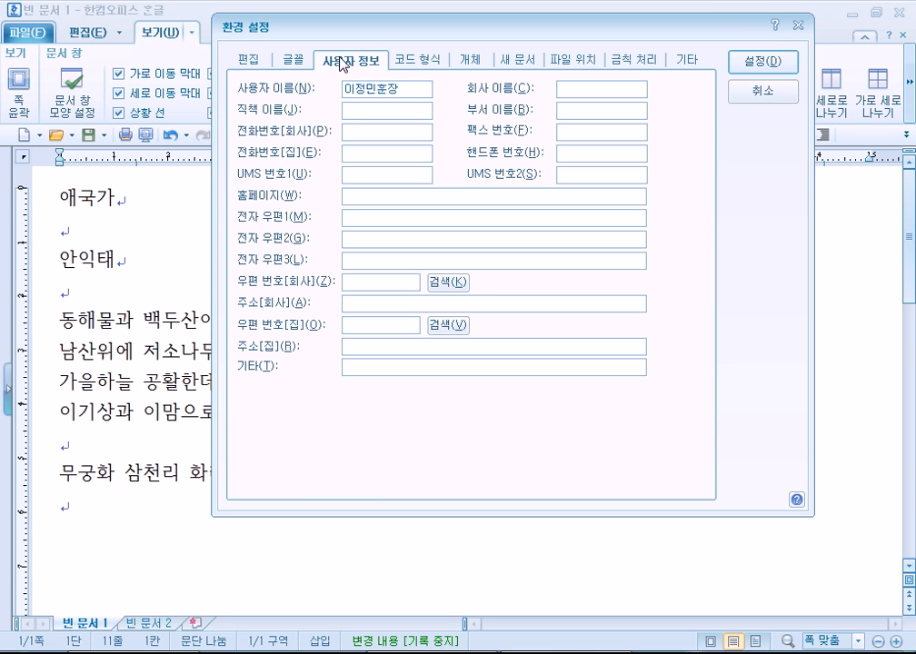
left_click_drag(411, 85, 264, 87)
left_click(416, 85)
In Explorer, go from drive Z: through the personal folder and 개인서류모음 into 증서모음 to view the .hwp resumes.
key("super+e")
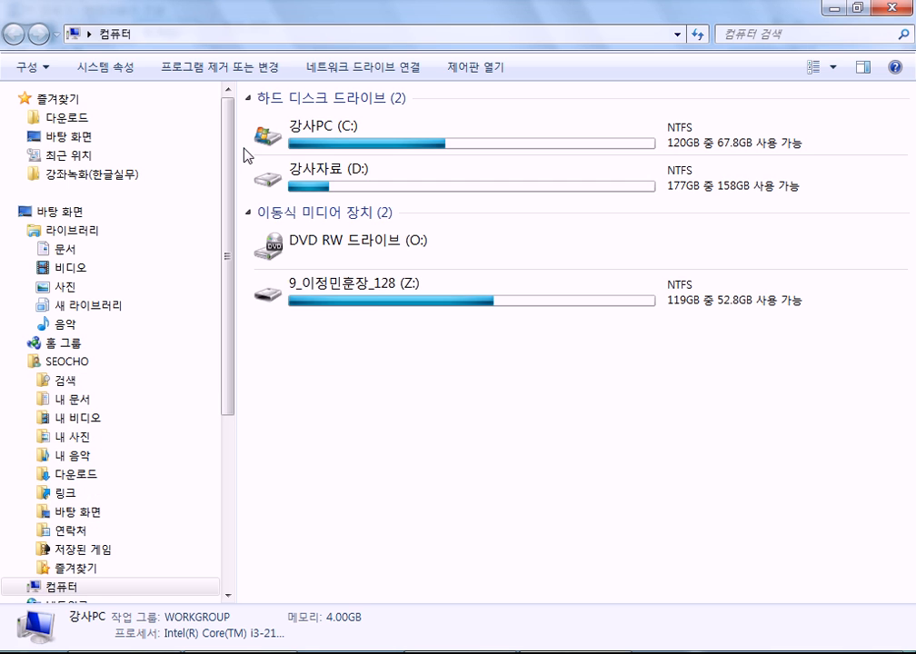
left_click(327, 313)
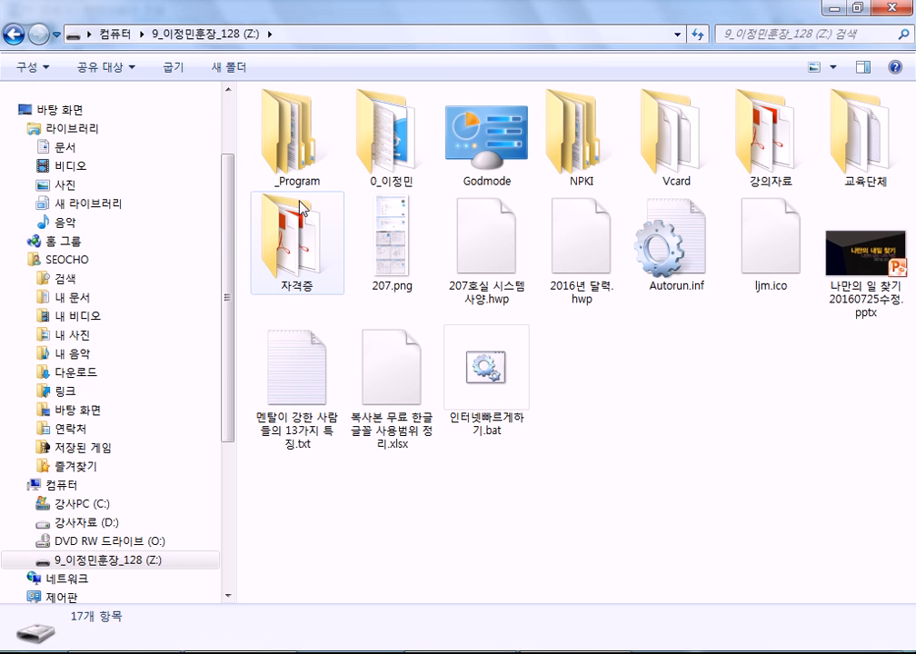
left_click(418, 156)
double_click(417, 157)
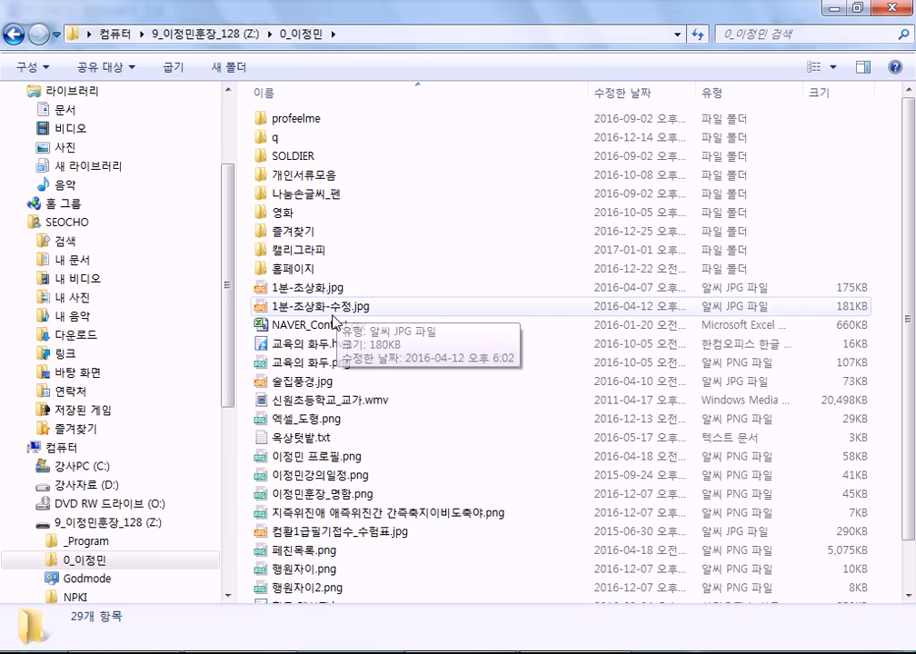
double_click(296, 175)
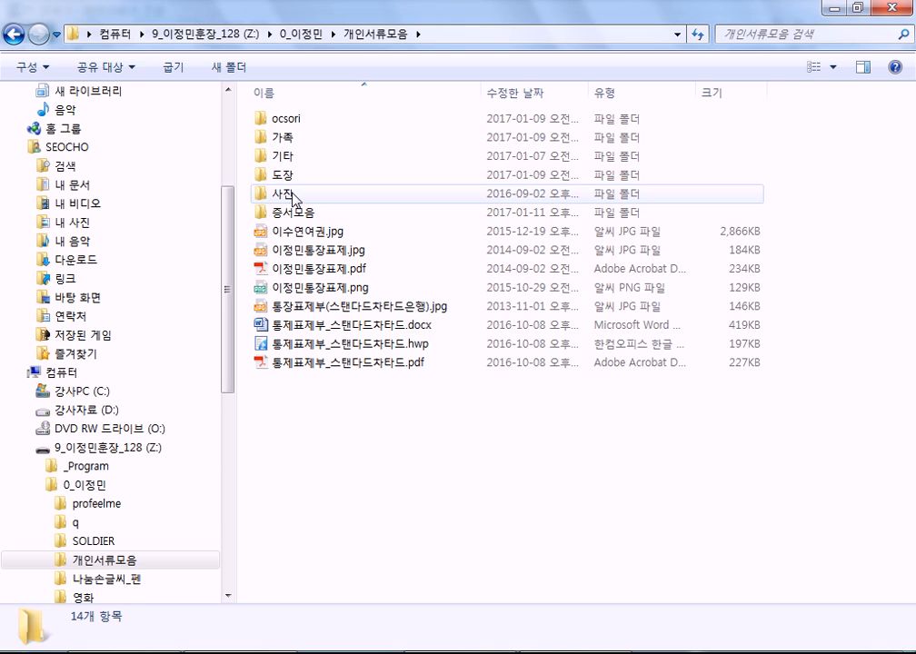
left_click(300, 218)
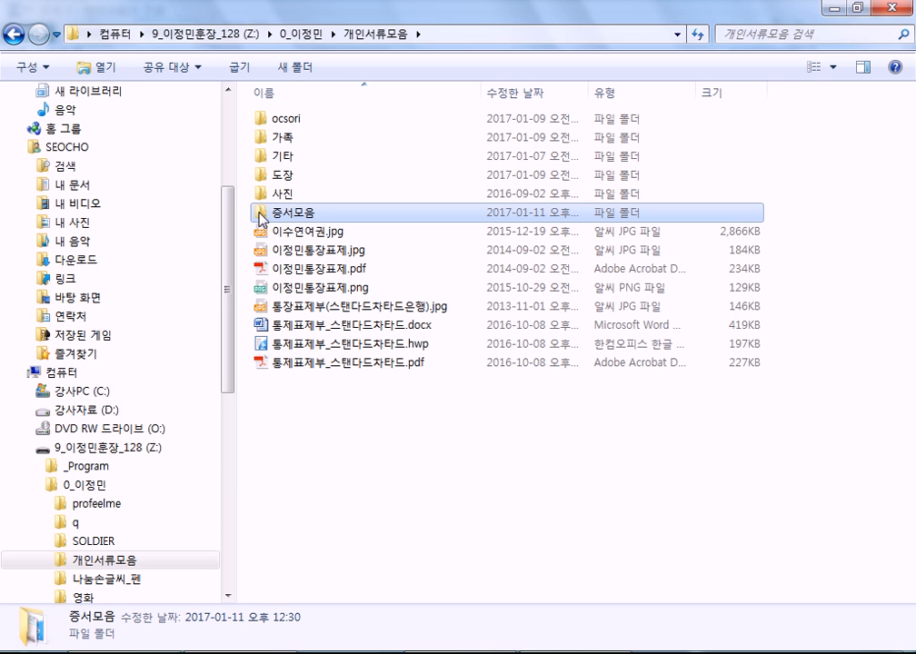
double_click(298, 216)
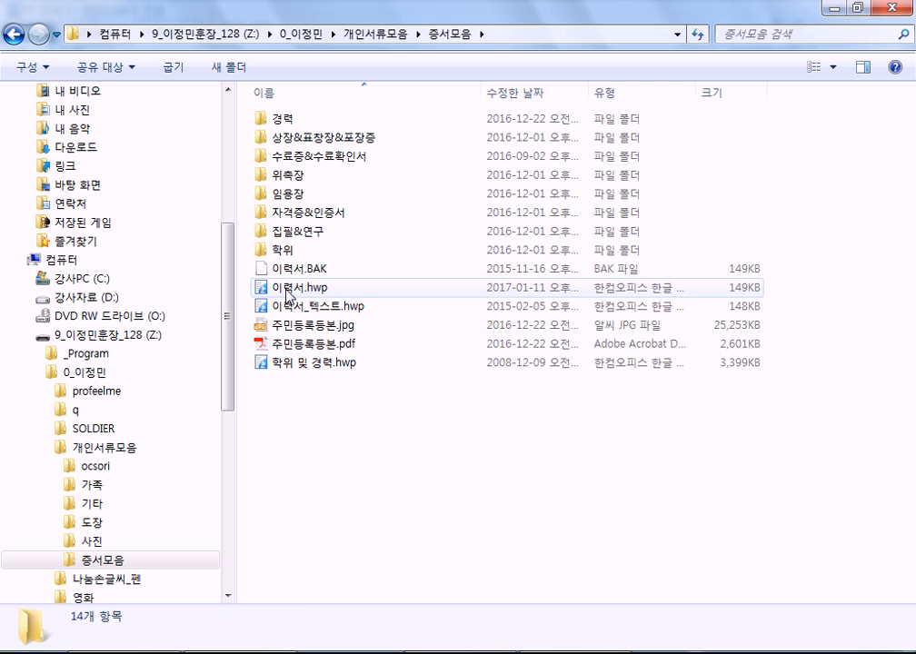
mouse_move(287, 295)
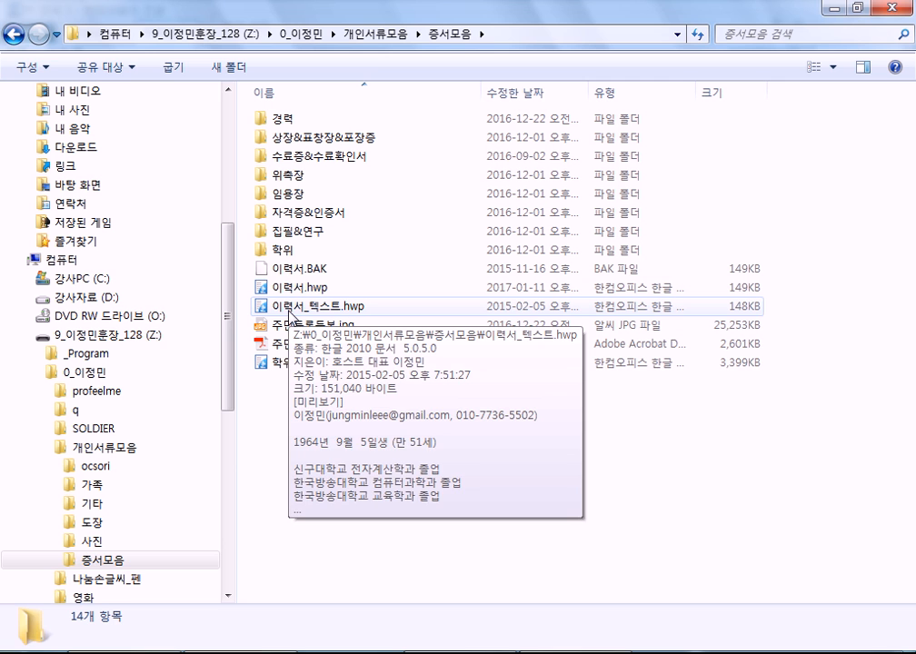
mouse_move(279, 367)
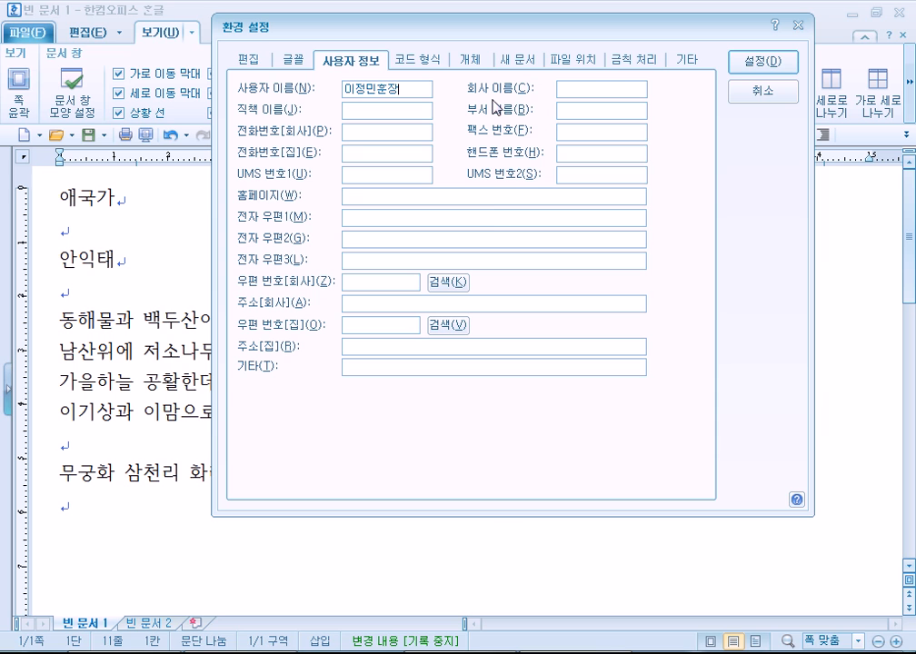
Enter test values 서초주식회사, 과장 and 영업부 as company, job title and department.
left_click(587, 88)
type("서초주시")
type("식회사")
key("Tab")
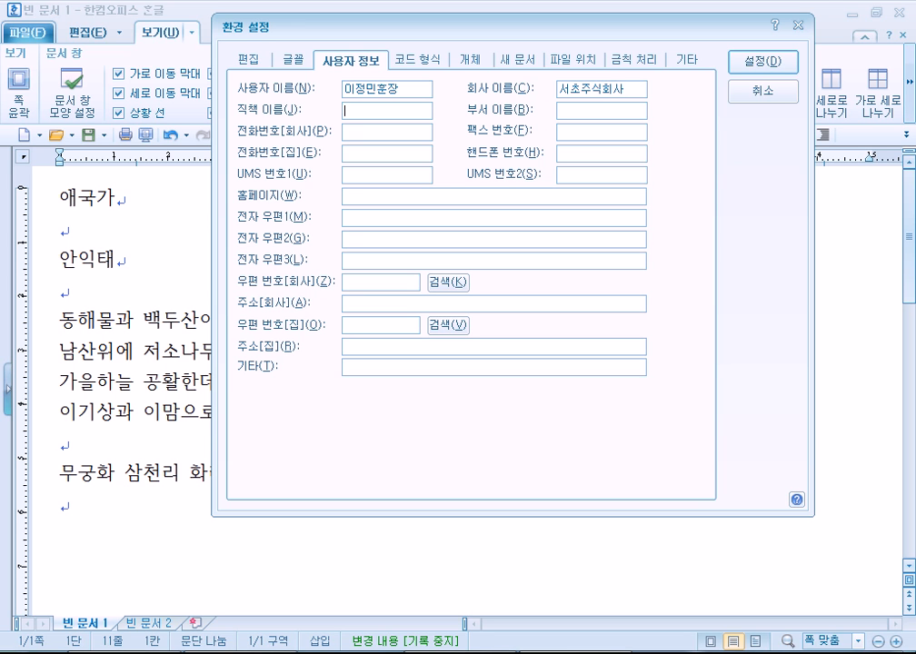
type("과장")
key("Tab")
type("영업부")
left_click(597, 129)
Clear the test department, company and job title entries.
left_click_drag(598, 110, 519, 112)
key("Delete")
left_click_drag(639, 90, 486, 93)
key("Delete")
left_click_drag(373, 110, 265, 113)
key("Delete")
Enter 호스트 as the company name and 대표 as the job title.
left_click(595, 85)
type("호스트")
key("Tab")
key("shift+Tab")
key("Tab")
type("대표")
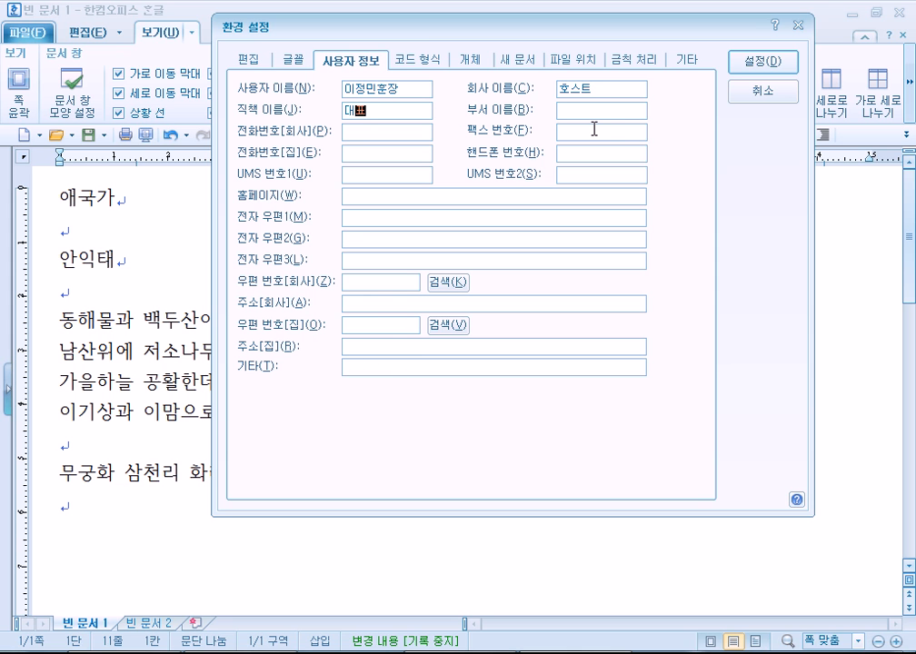
On the 개체 tab, toggle table 본문과의 배치 between 어울림 and 자리 차지, ending on 자리 차지.
left_click(415, 60)
left_click(470, 60)
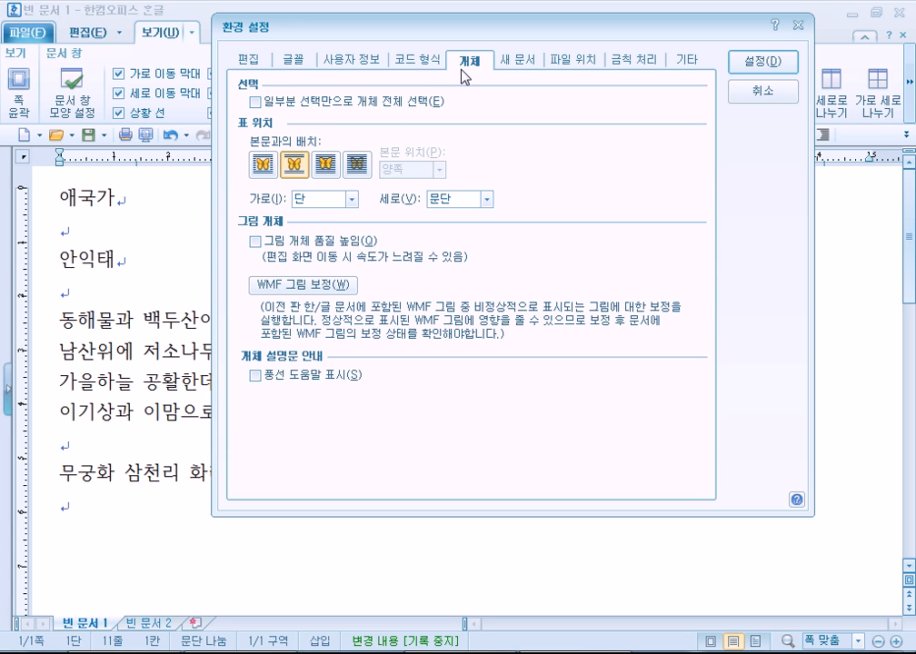
left_click(267, 164)
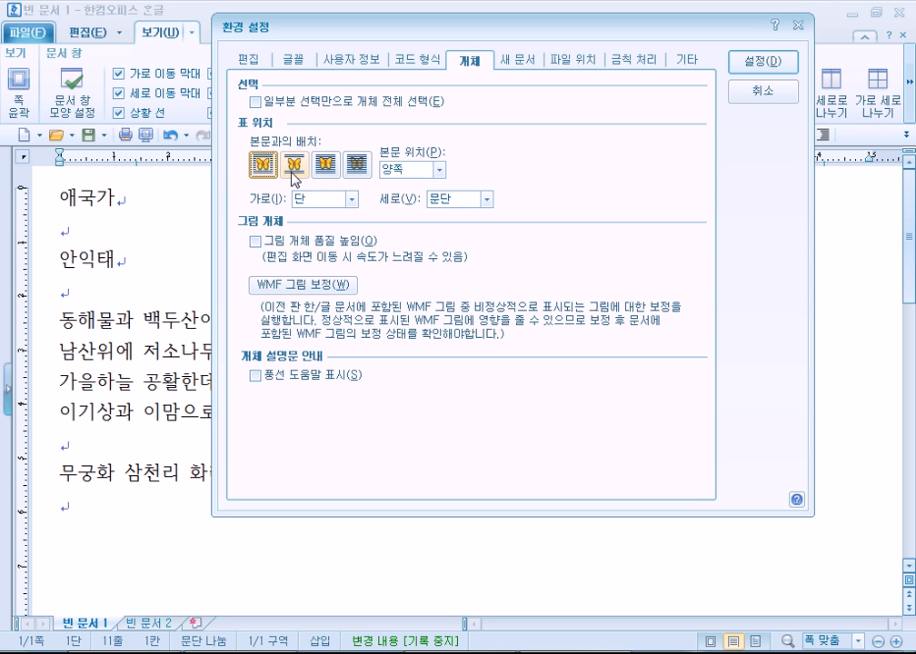
left_click(291, 163)
left_click(261, 168)
left_click(295, 163)
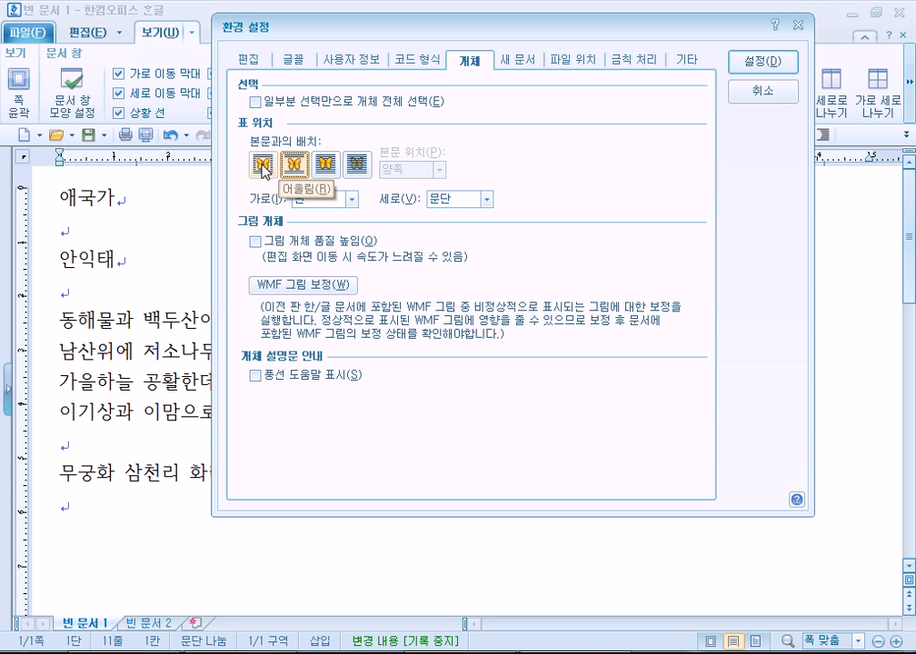
left_click(263, 169)
left_click(300, 172)
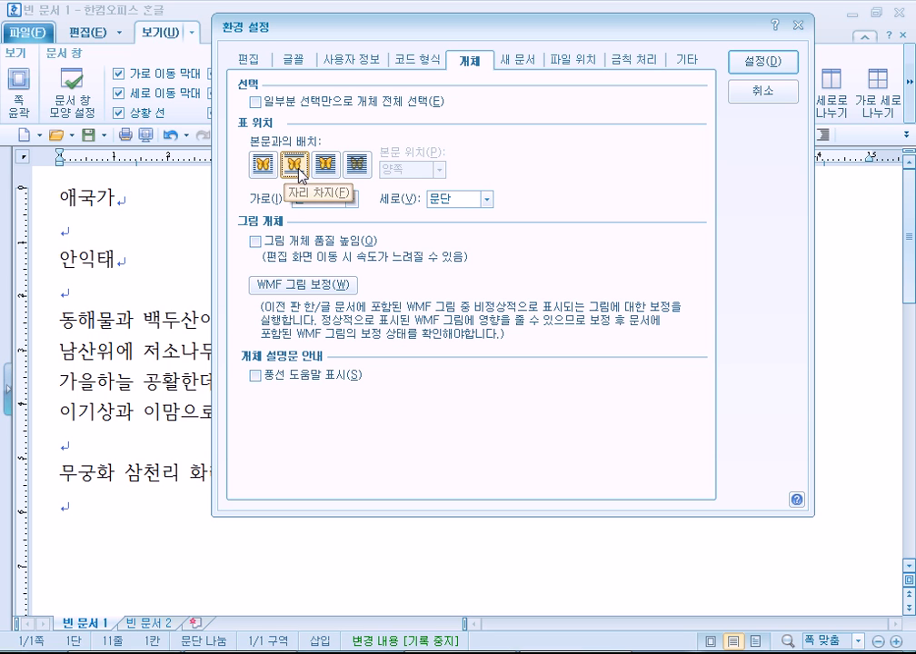
left_click(262, 169)
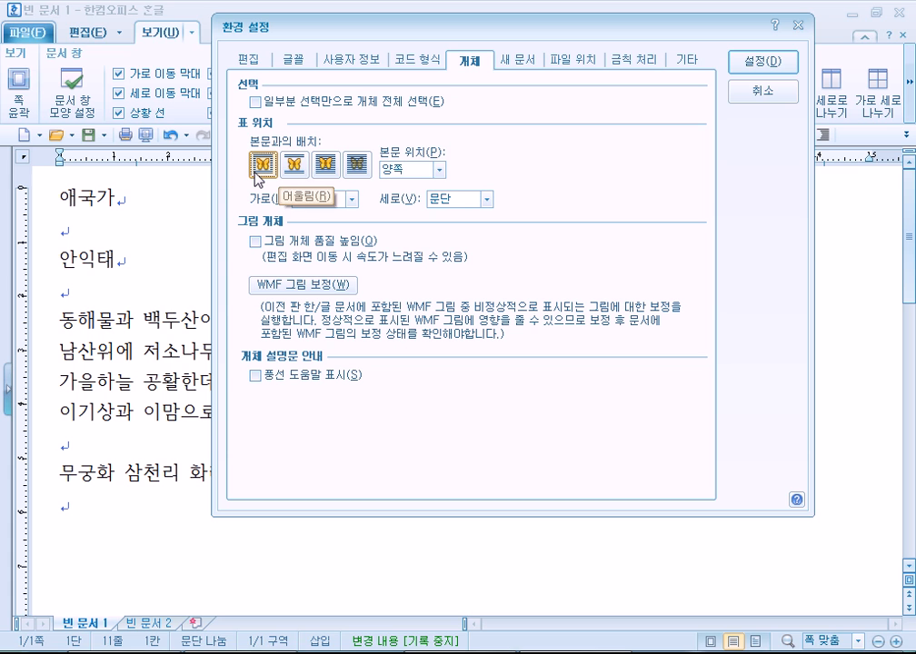
left_click(292, 168)
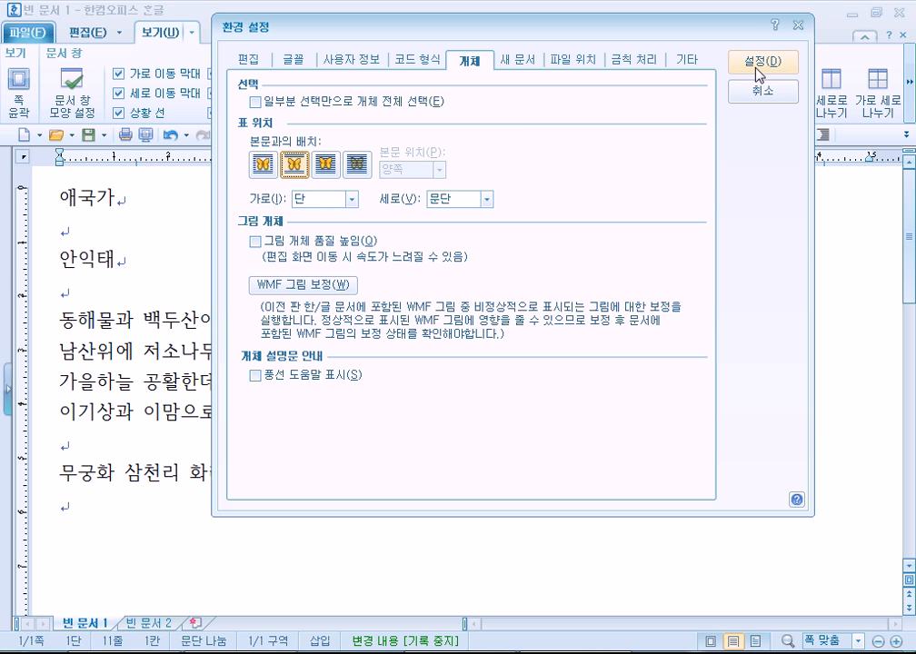
left_click(258, 166)
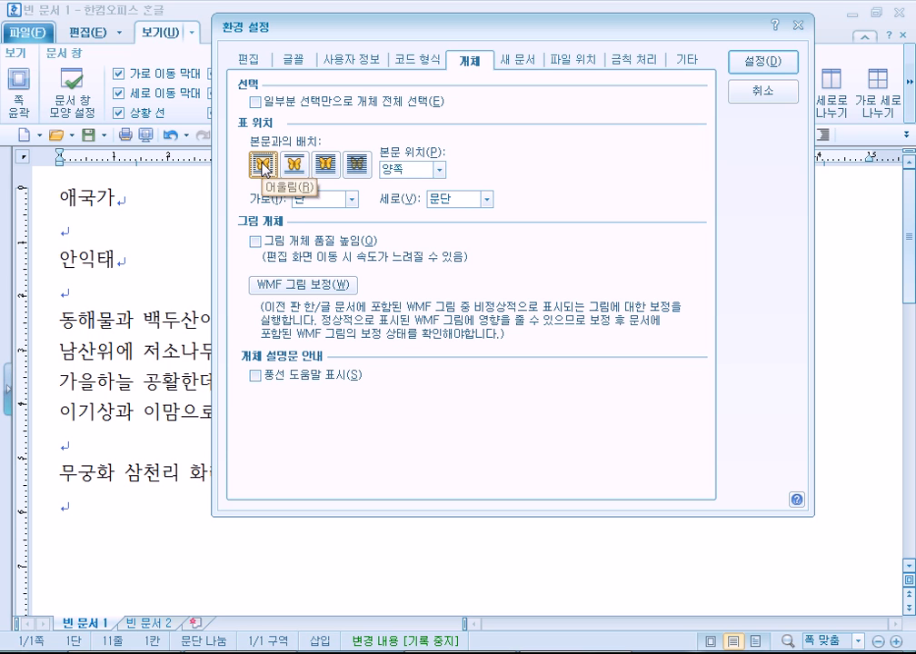
left_click(294, 165)
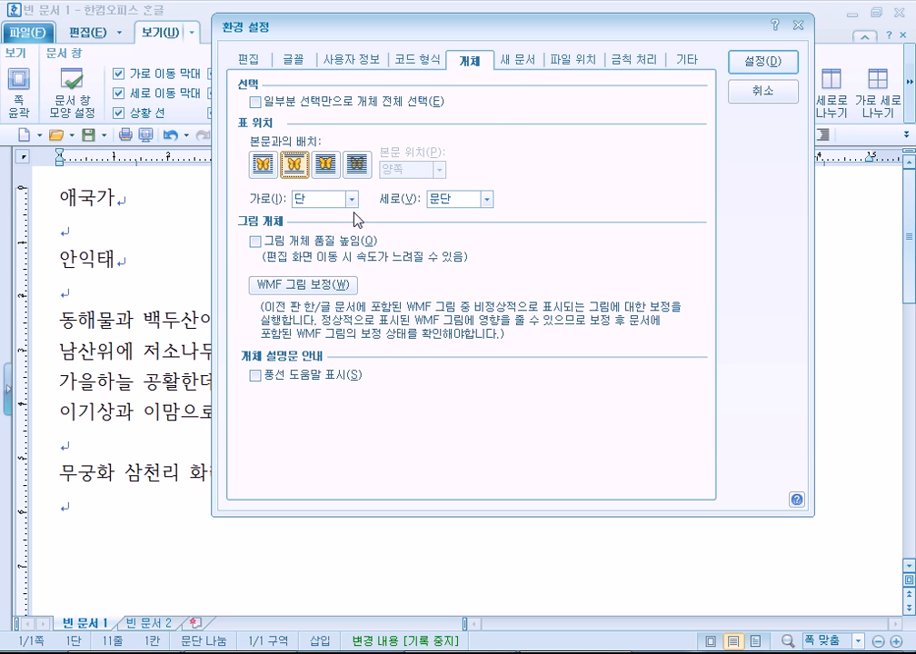
Make new documents 가로 (landscape) on the 새 문서 tab and apply the preferences.
left_click(516, 61)
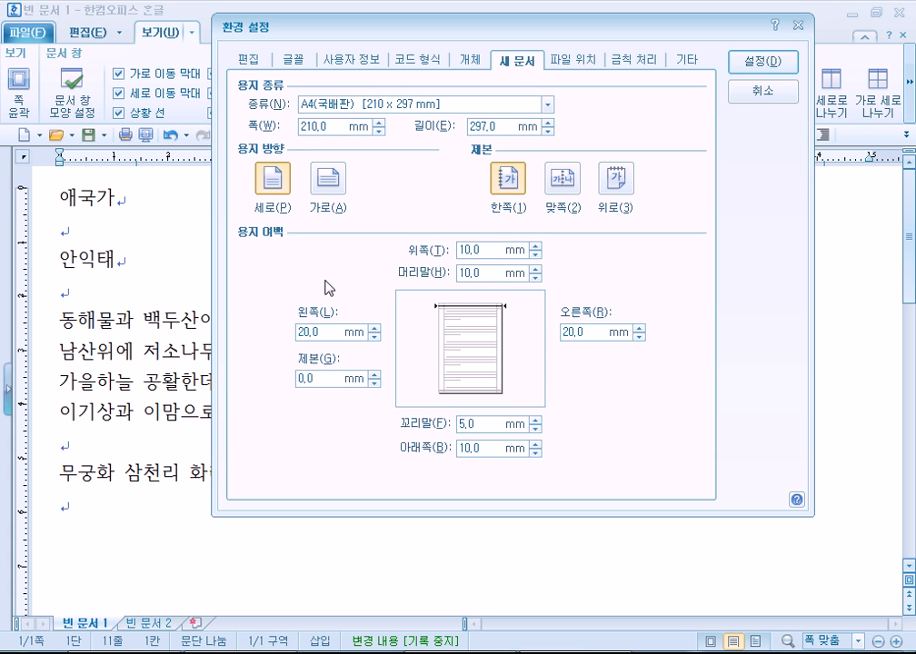
left_click(331, 330)
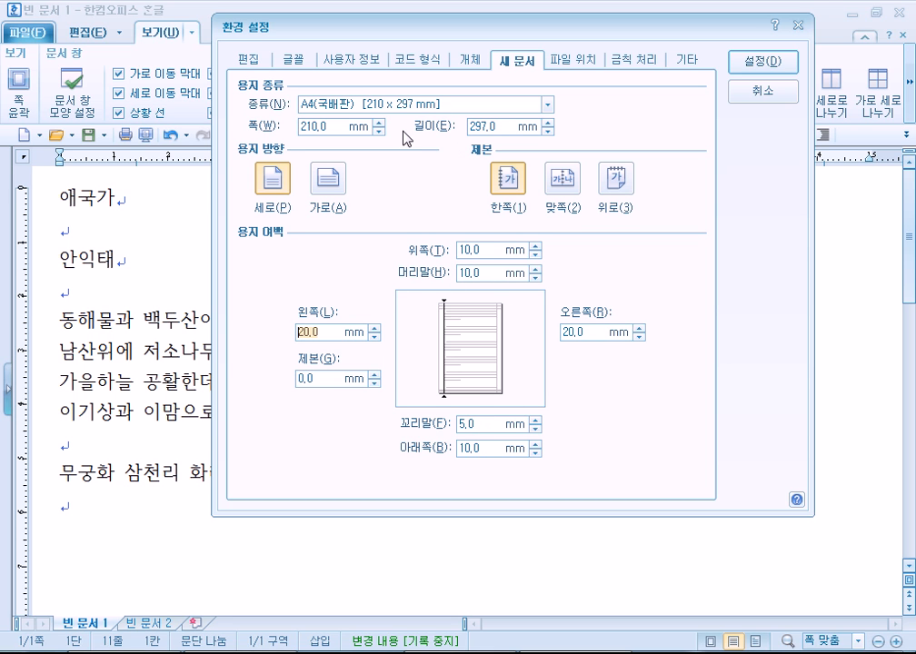
left_click(334, 187)
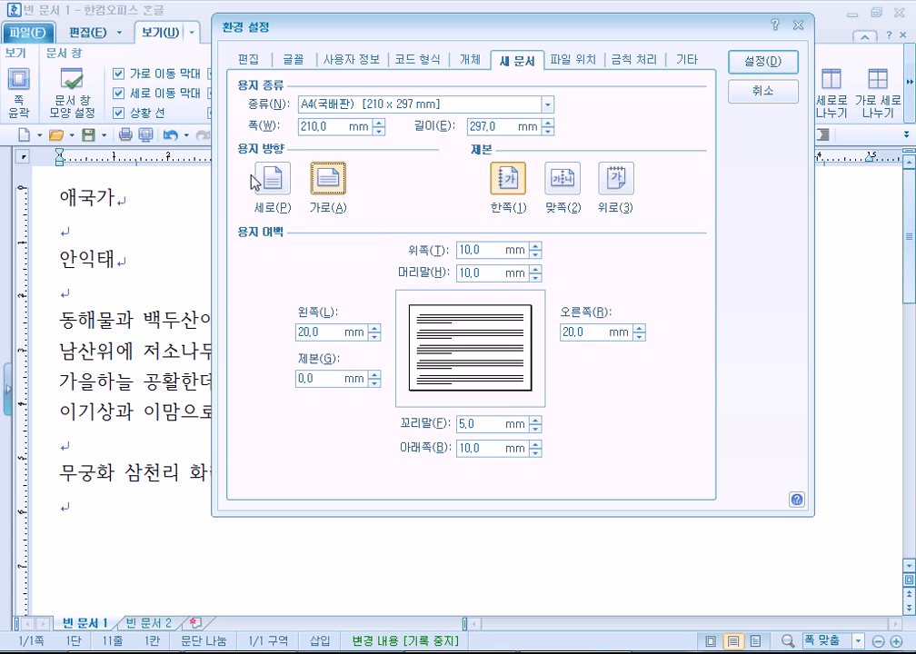
left_click(759, 65)
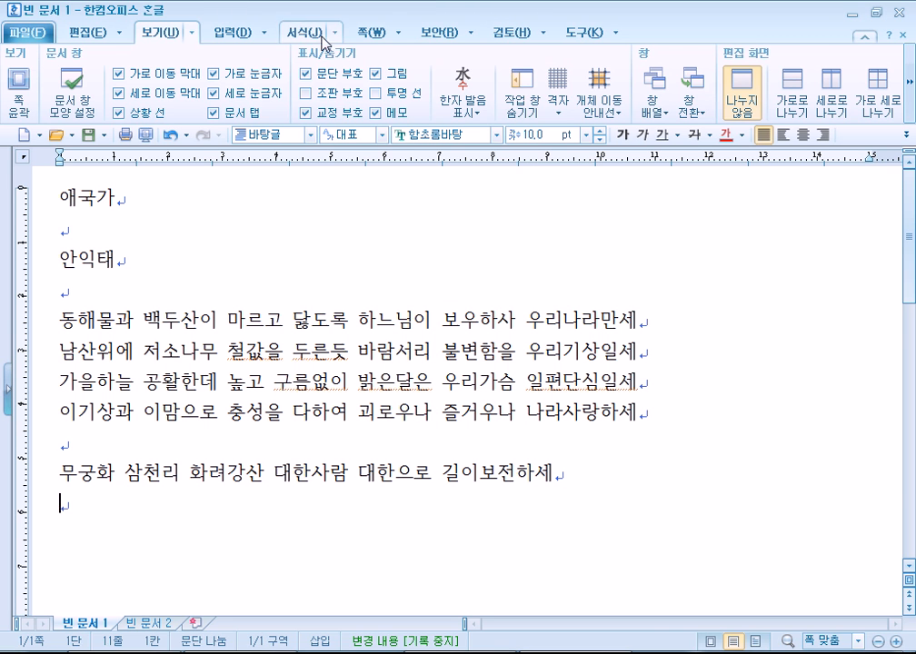
Reopen 환경 설정 from 도구 and set new documents back to 세로 (portrait).
left_click(372, 31)
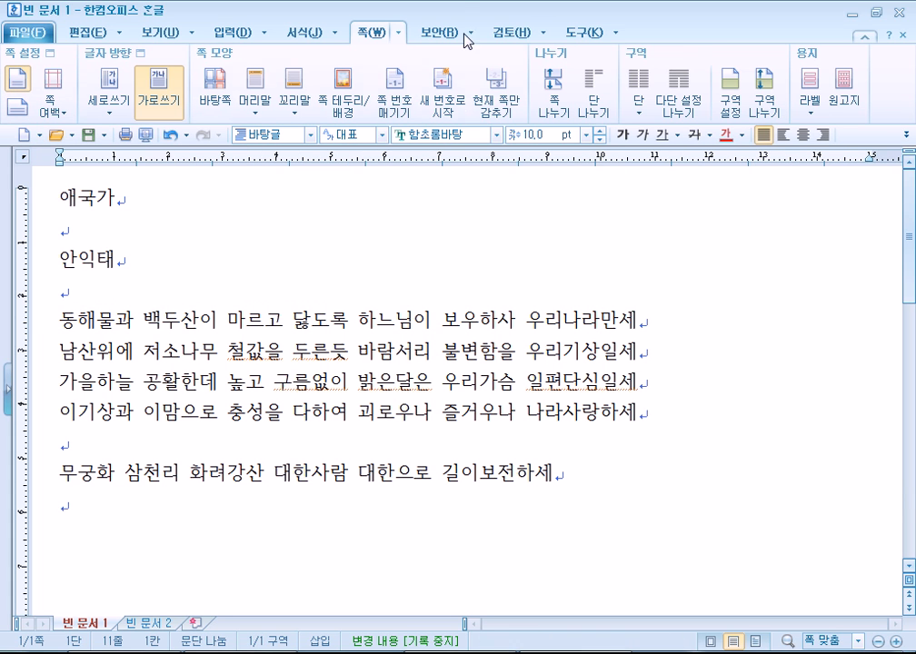
left_click(617, 31)
left_click(604, 352)
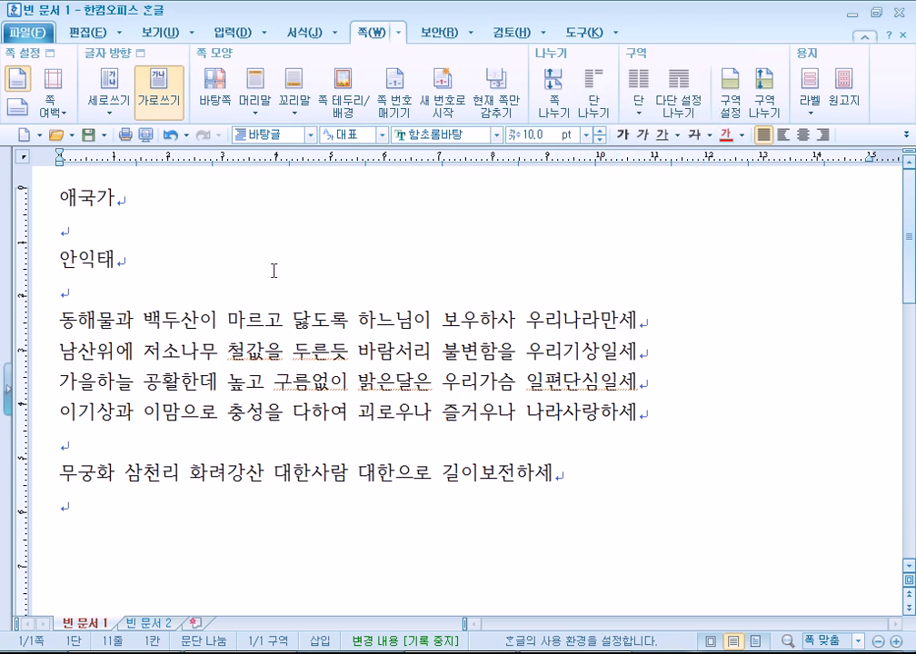
left_click(216, 241)
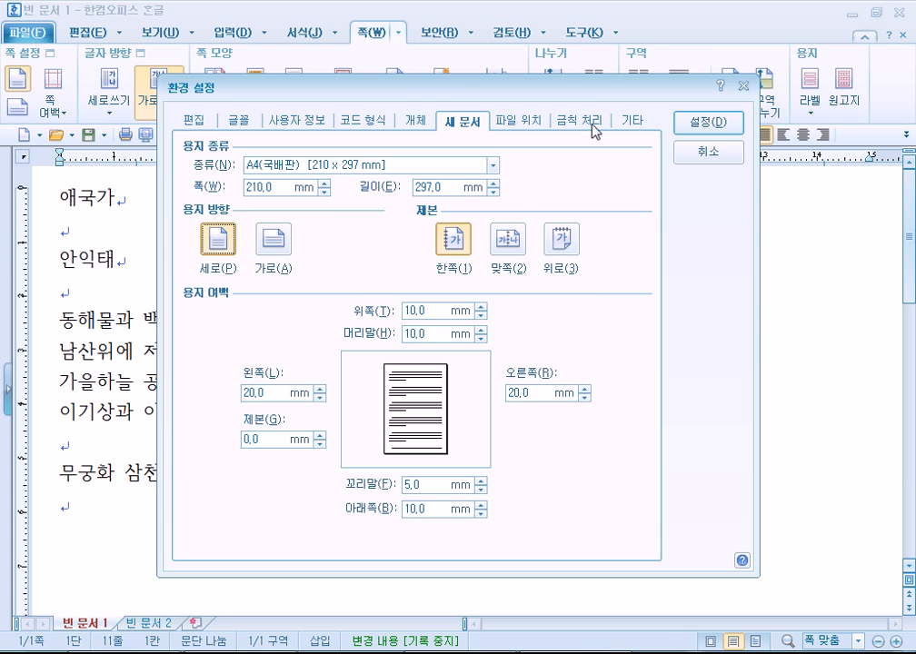
Show the 금칙 처리 settings and reposition the 환경 설정 dialog several times over the lyrics.
left_click(525, 124)
left_click(560, 123)
left_click_drag(548, 94, 470, 24)
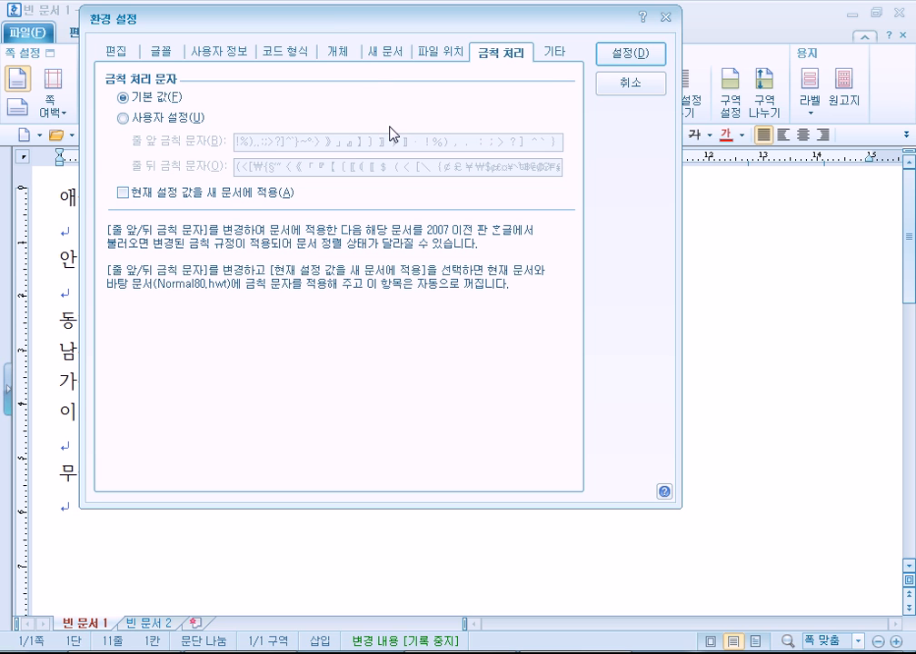
left_click_drag(378, 28, 568, 398)
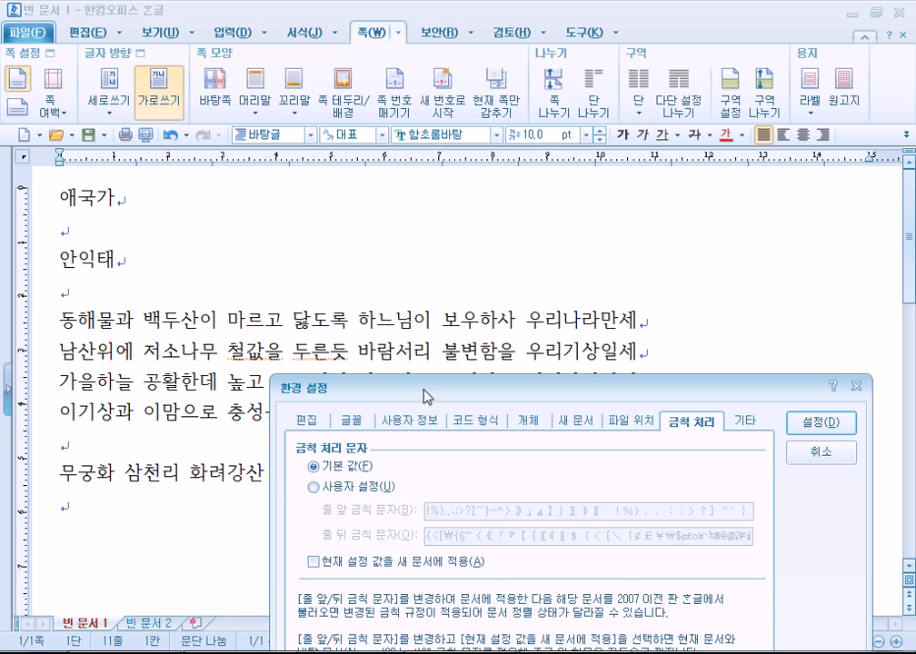
left_click_drag(425, 392, 354, 77)
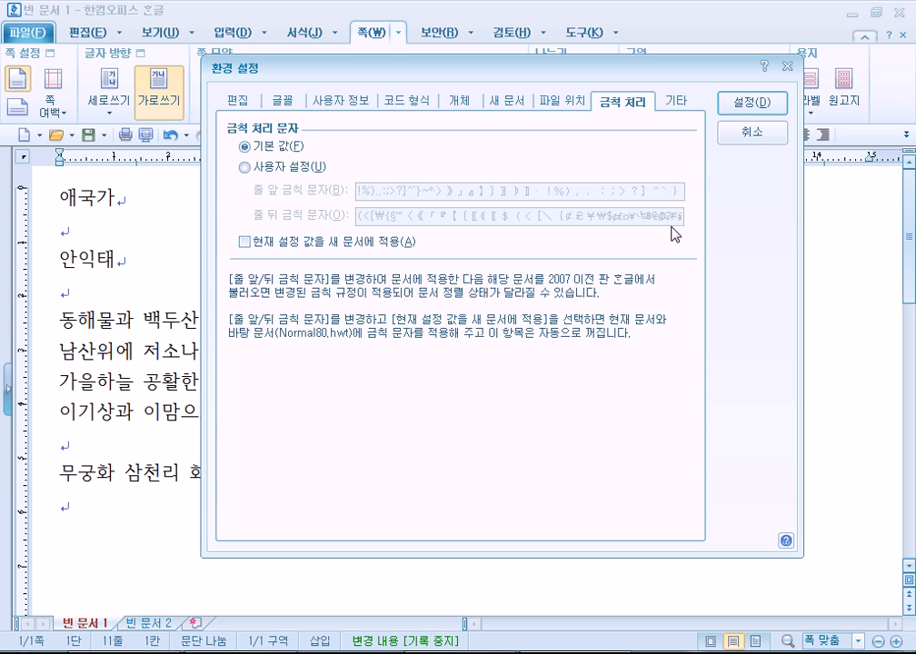
left_click_drag(274, 64, 127, 421)
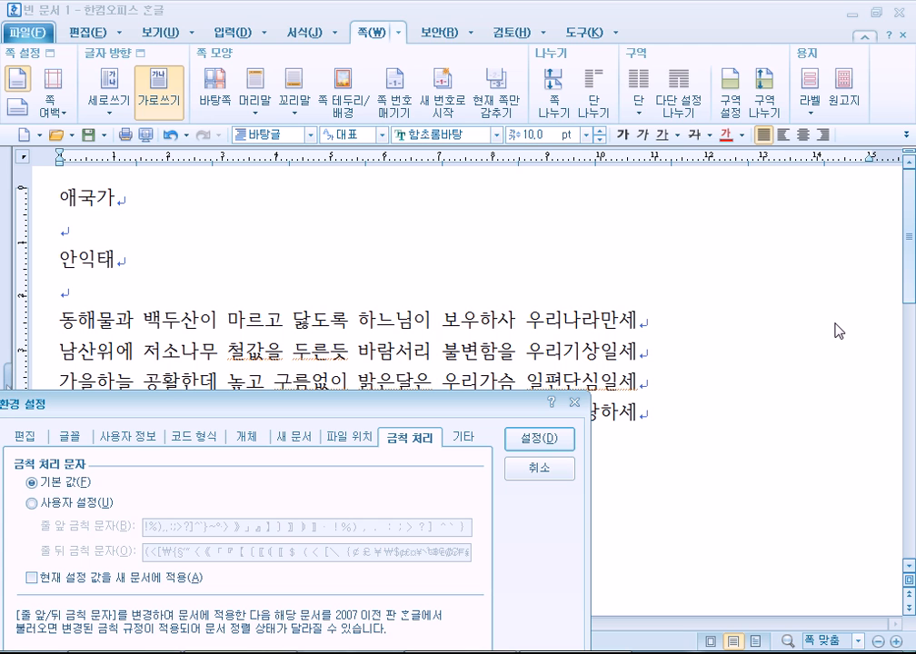
left_click_drag(377, 409, 586, 145)
left_click(274, 240)
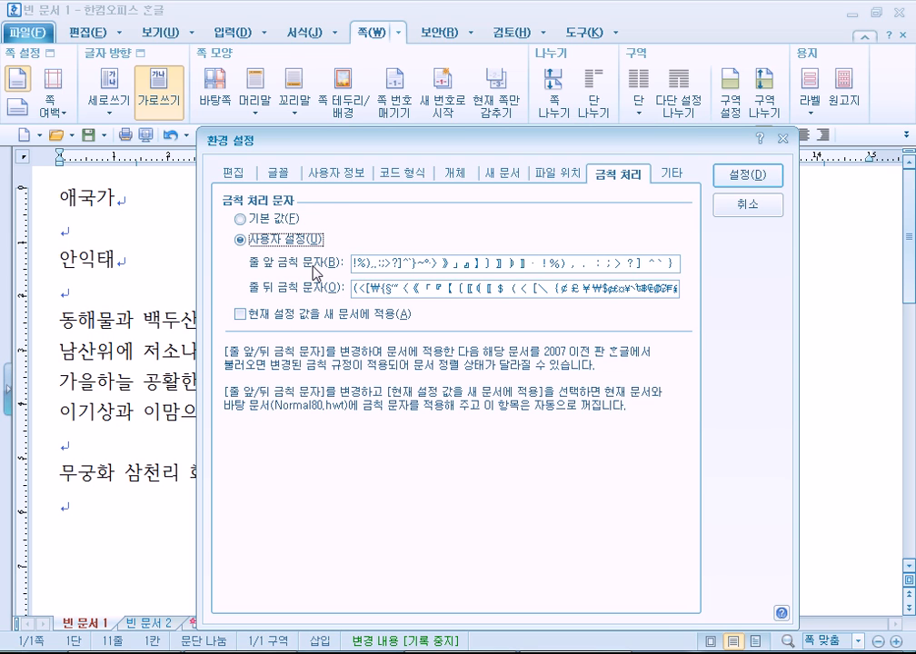
left_click(278, 220)
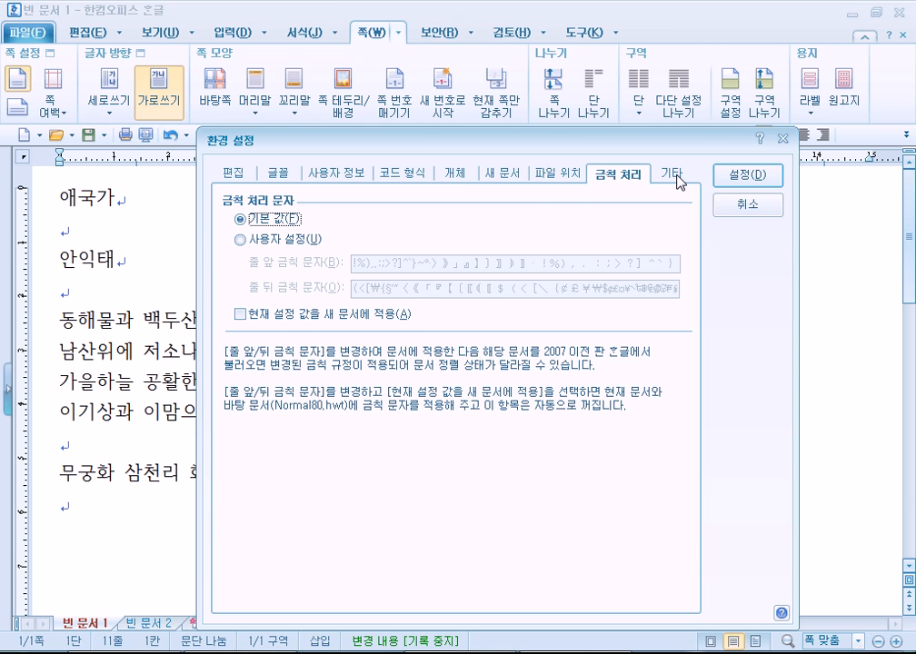
left_click_drag(407, 139, 389, 31)
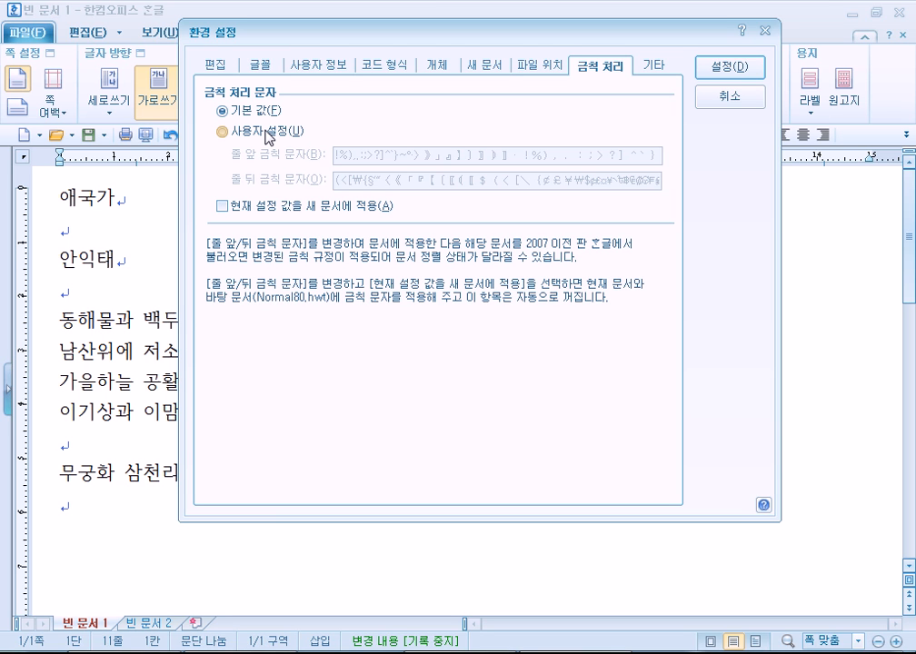
left_click(650, 67)
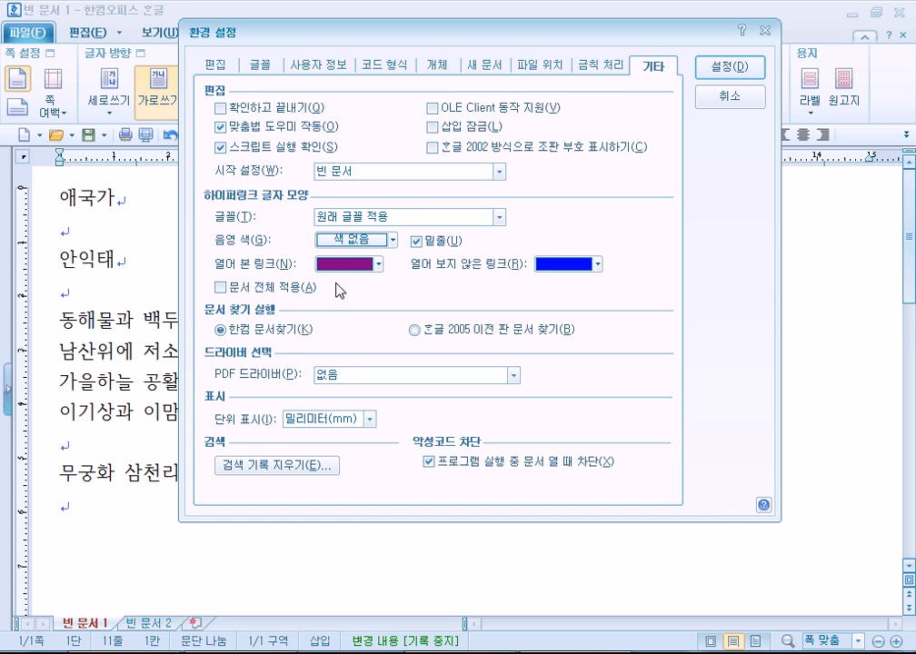
left_click(588, 67)
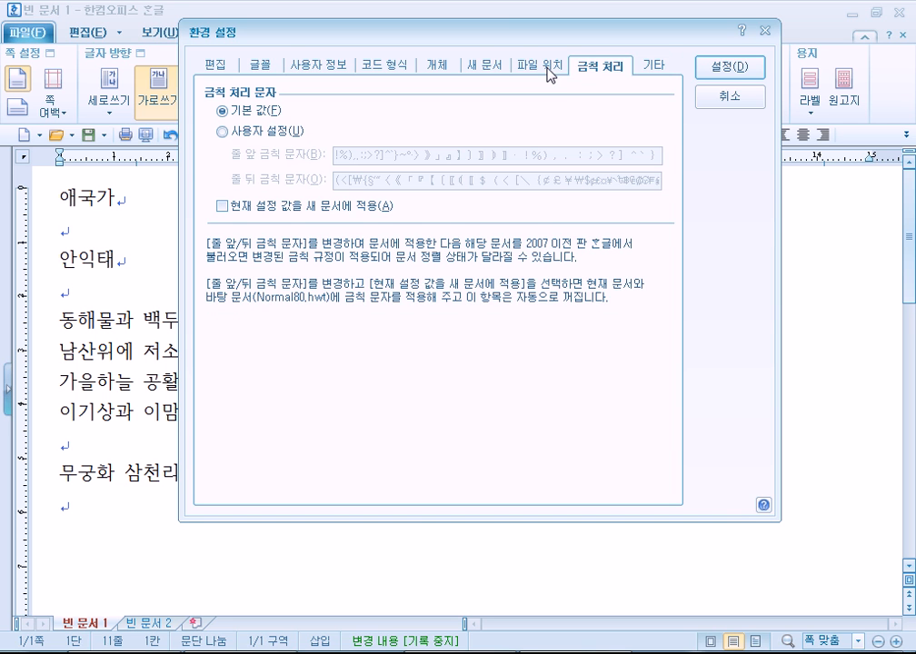
left_click(548, 70)
left_click(475, 64)
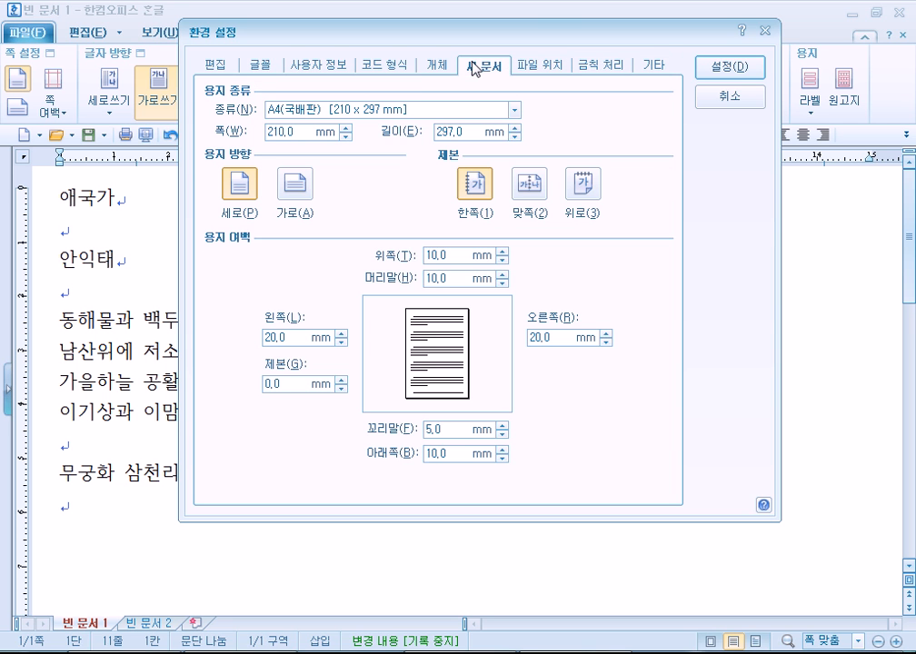
left_click(427, 69)
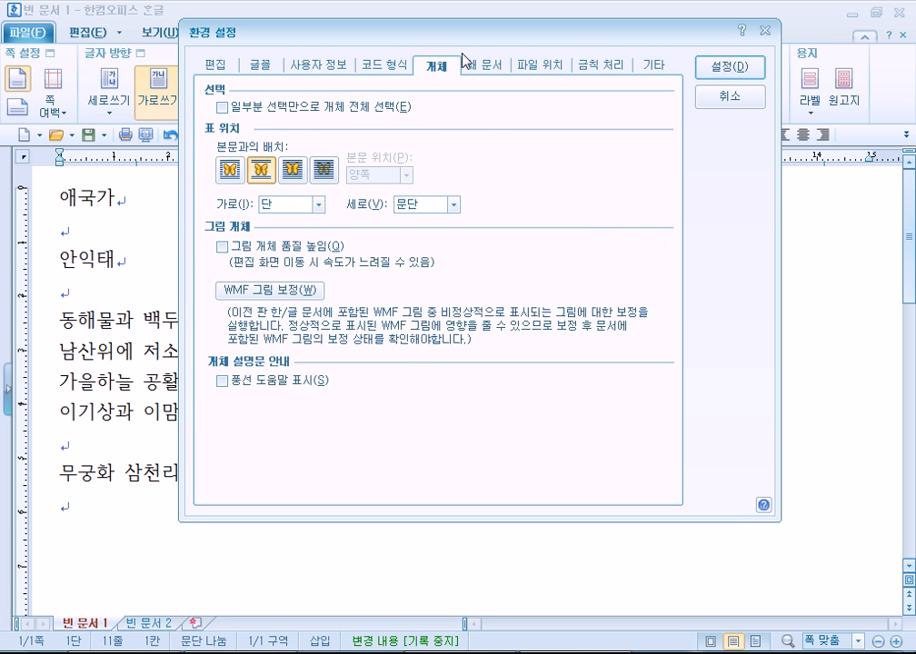
left_click(476, 67)
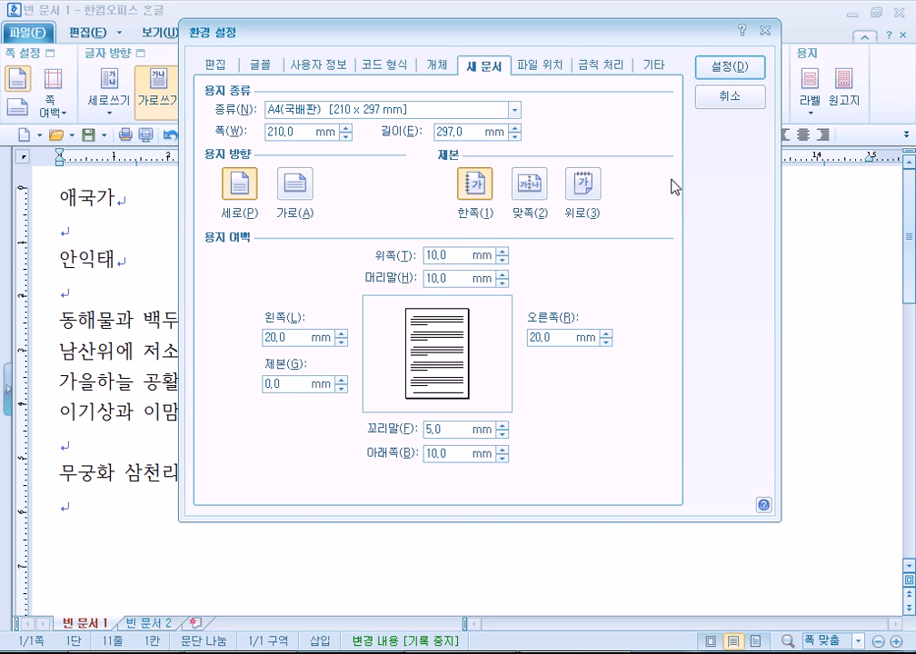
left_click(253, 64)
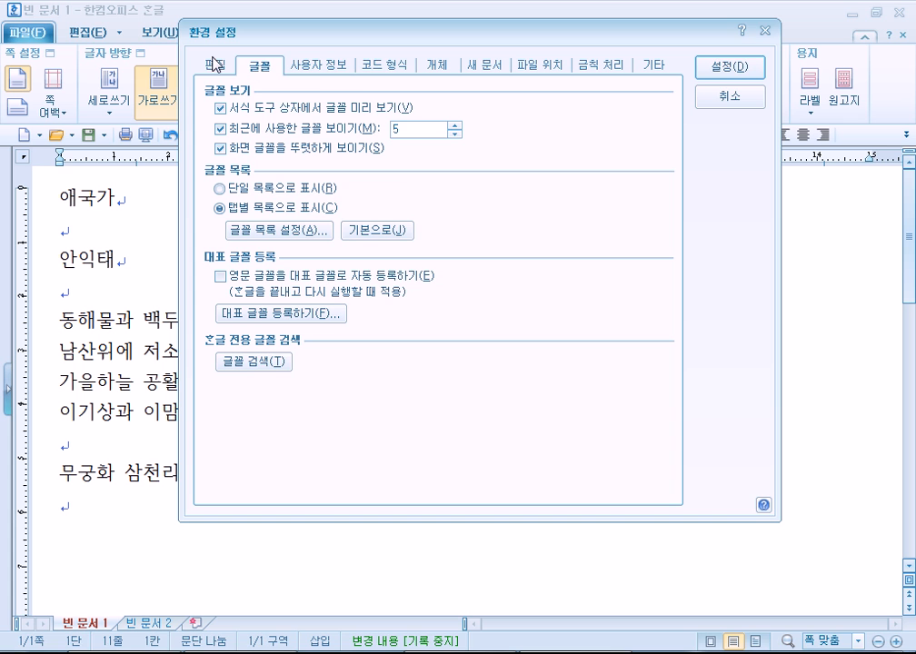
left_click(316, 68)
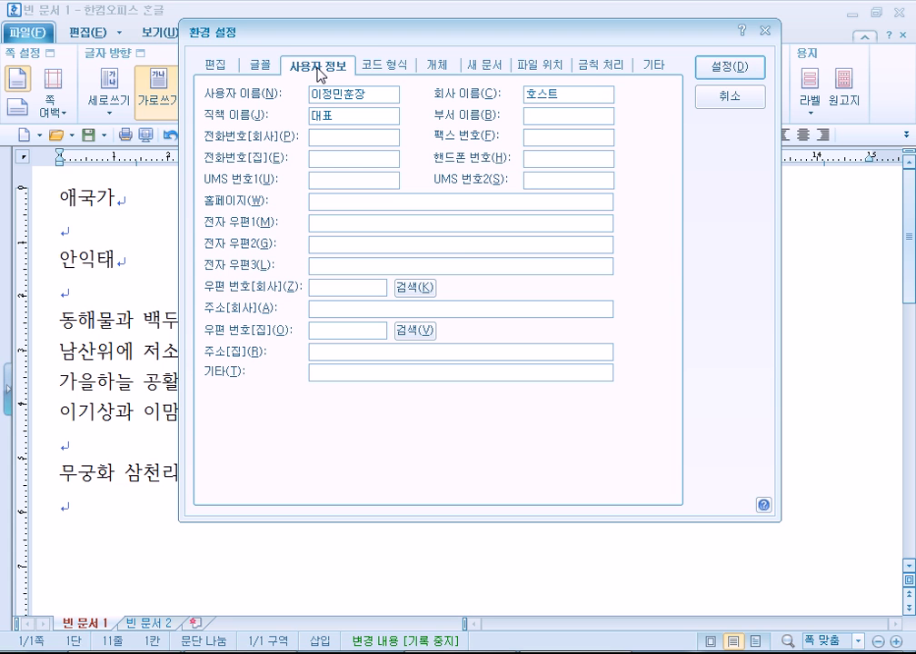
left_click(596, 68)
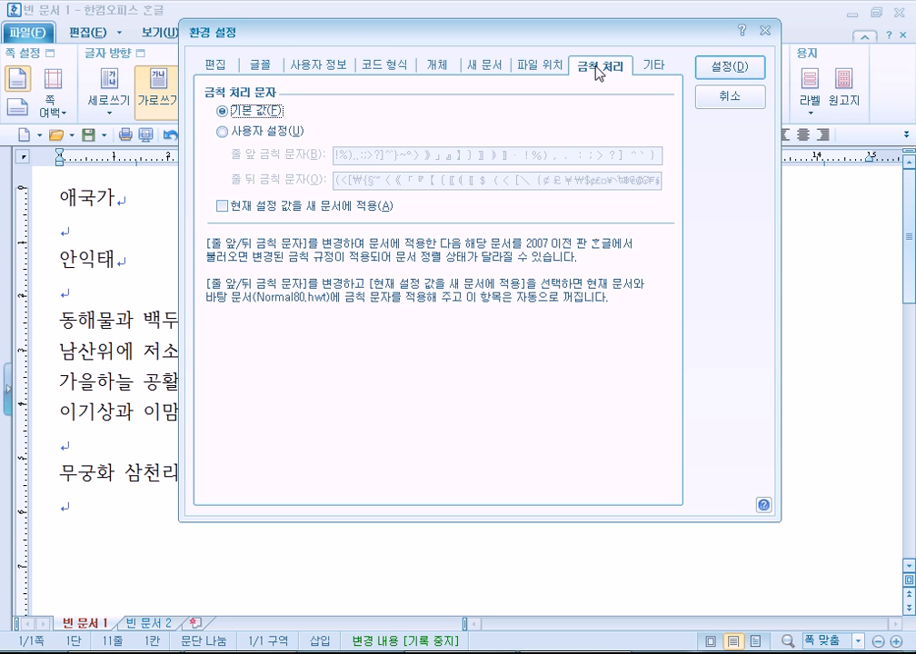
Toggle 금칙 처리 between 사용자 설정 and 기본 값, ending on 사용자 설정 to inspect the line-start list.
left_click(265, 133)
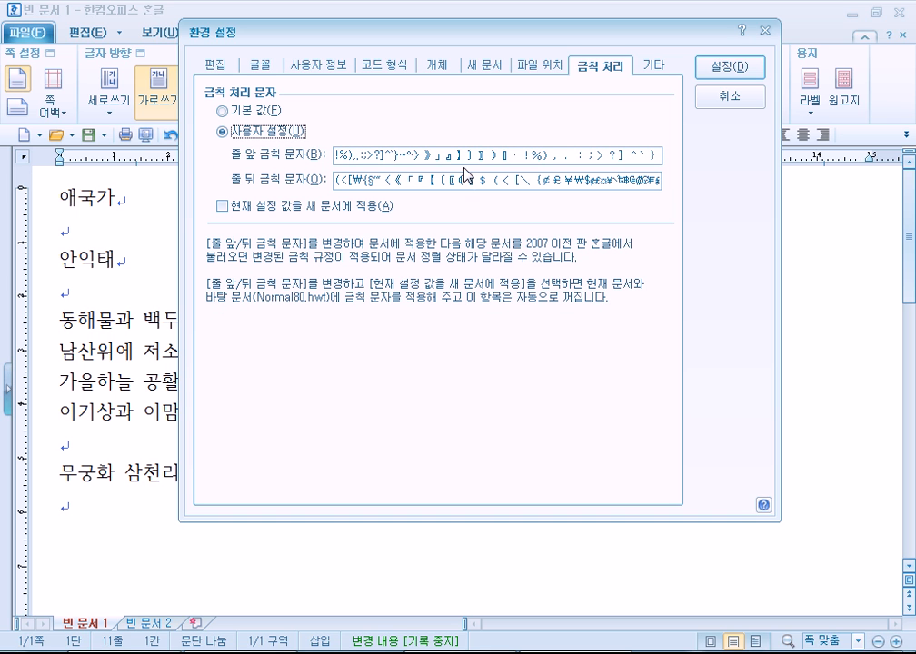
left_click_drag(348, 155, 406, 151)
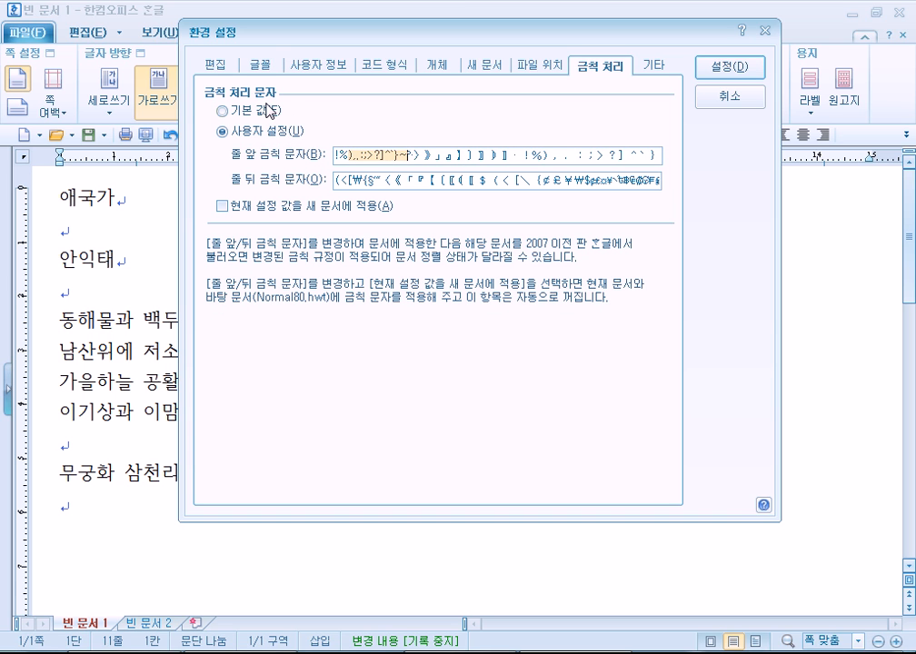
left_click(239, 110)
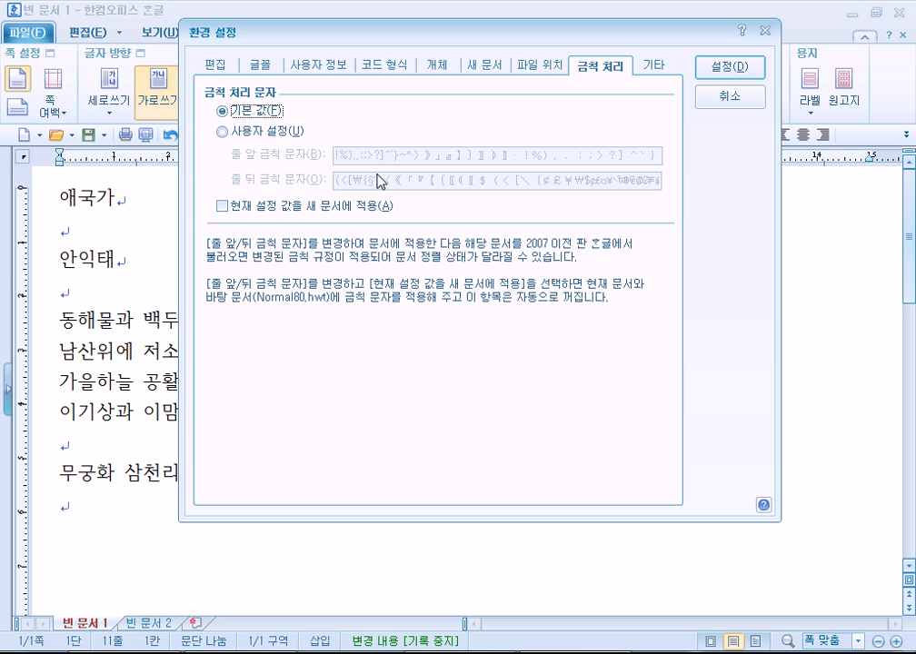
left_click(258, 132)
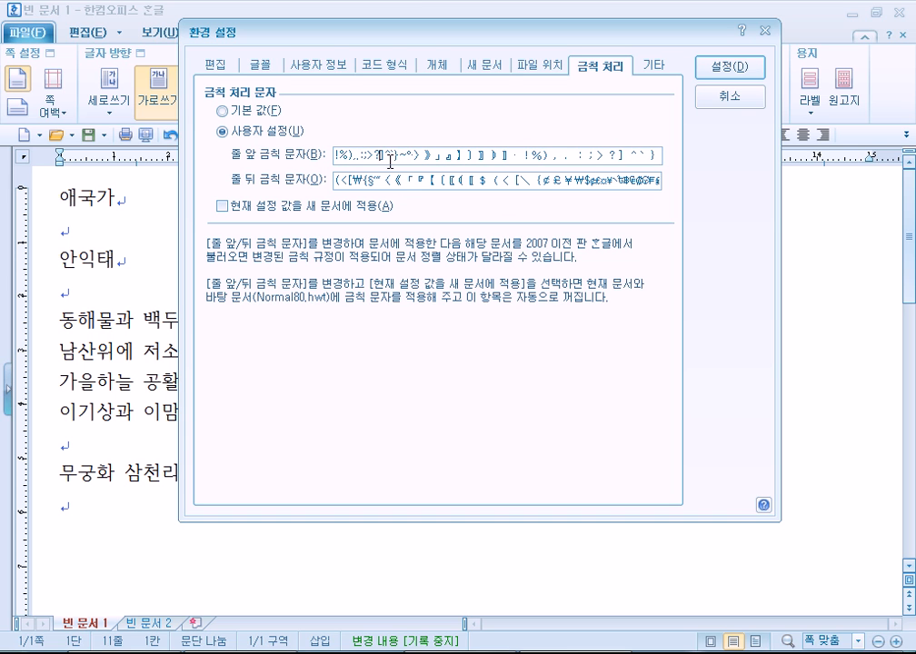
left_click(261, 113)
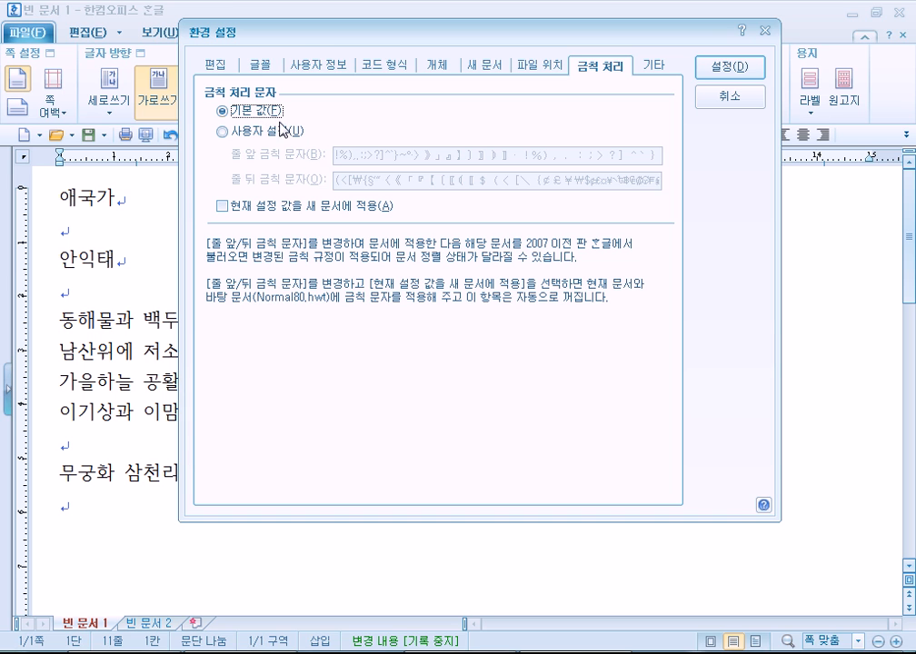
left_click(293, 132)
left_click(361, 157)
left_click(340, 159)
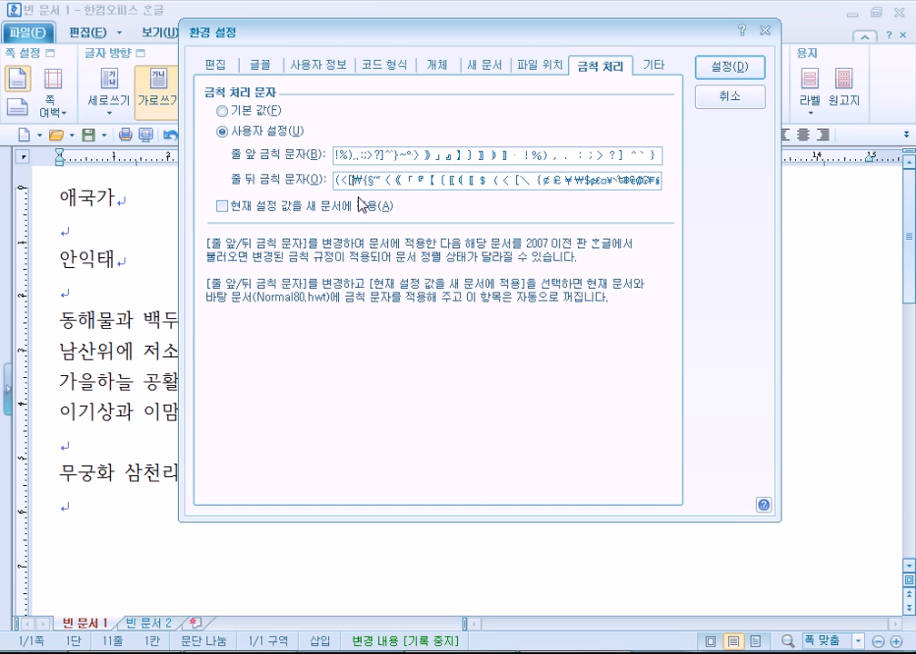
Cancel the preferences and append '우리나라는 (' and '안녕' with extra spaces to the 동해물과 line.
left_click(730, 96)
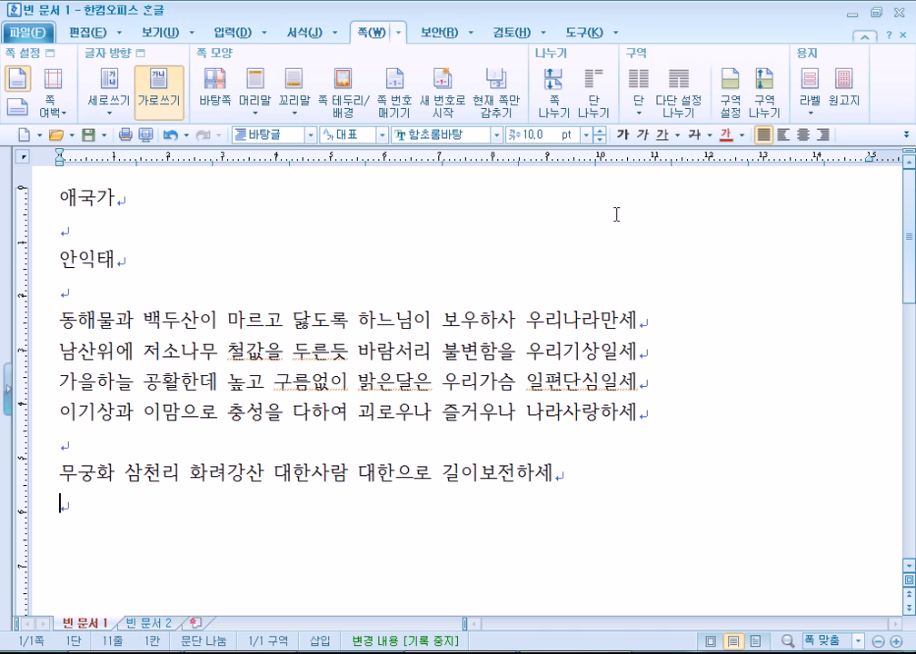
left_click(675, 333)
type("우리나라는     ")
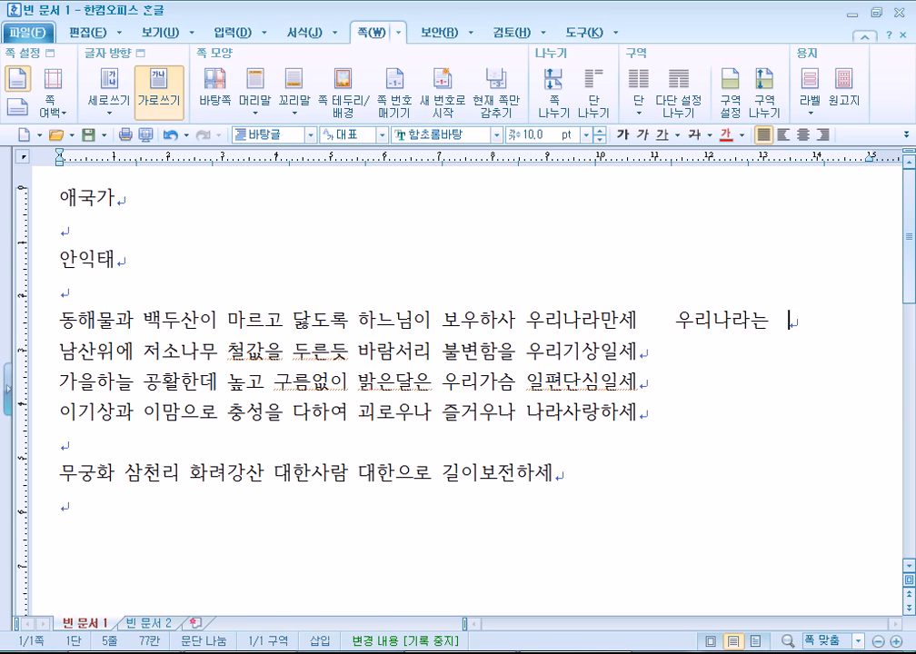
type(" (")
key("Home")
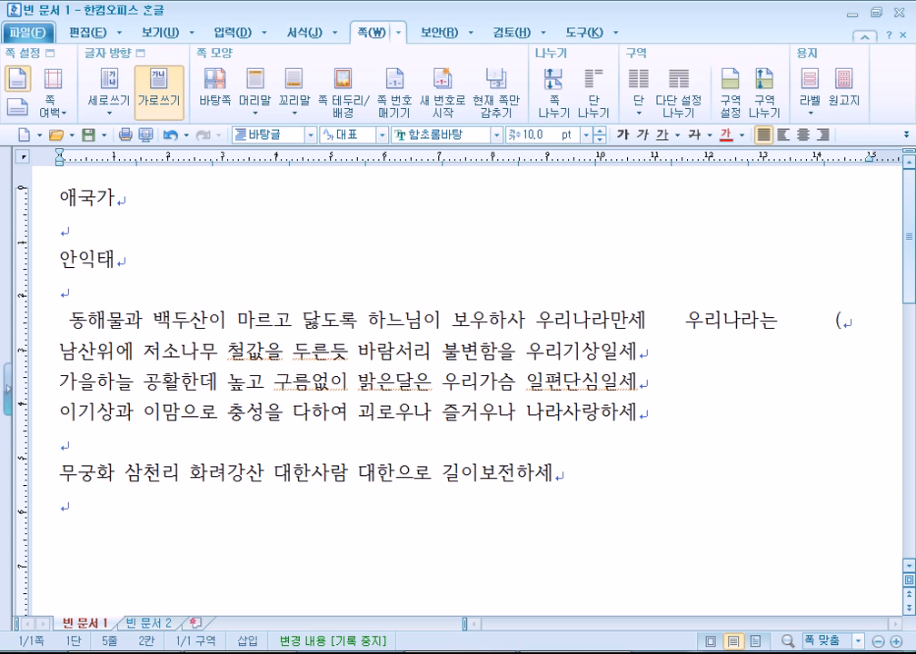
key("Left")
key("Delete")
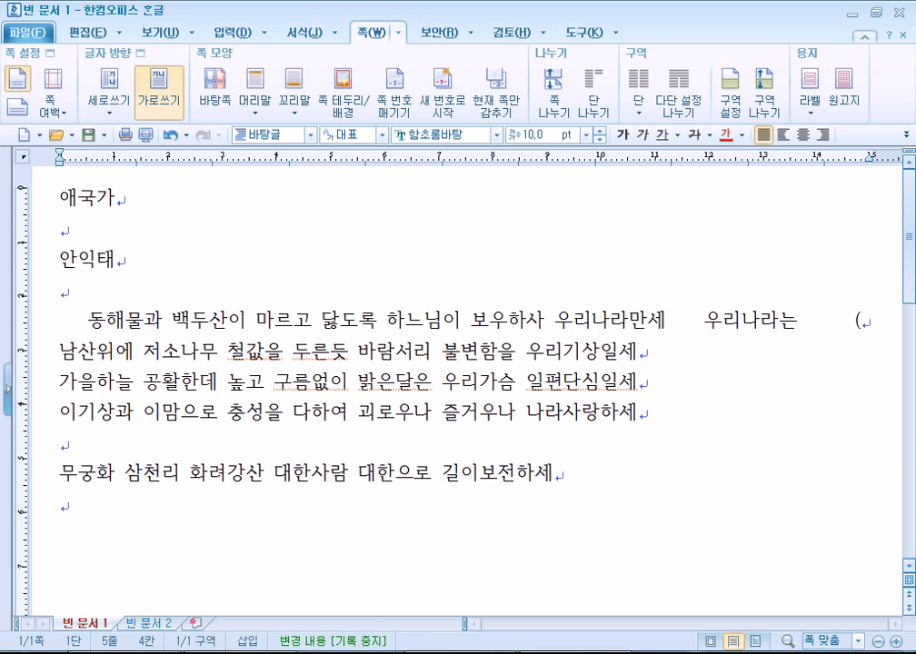
key("End")
type("안녕")
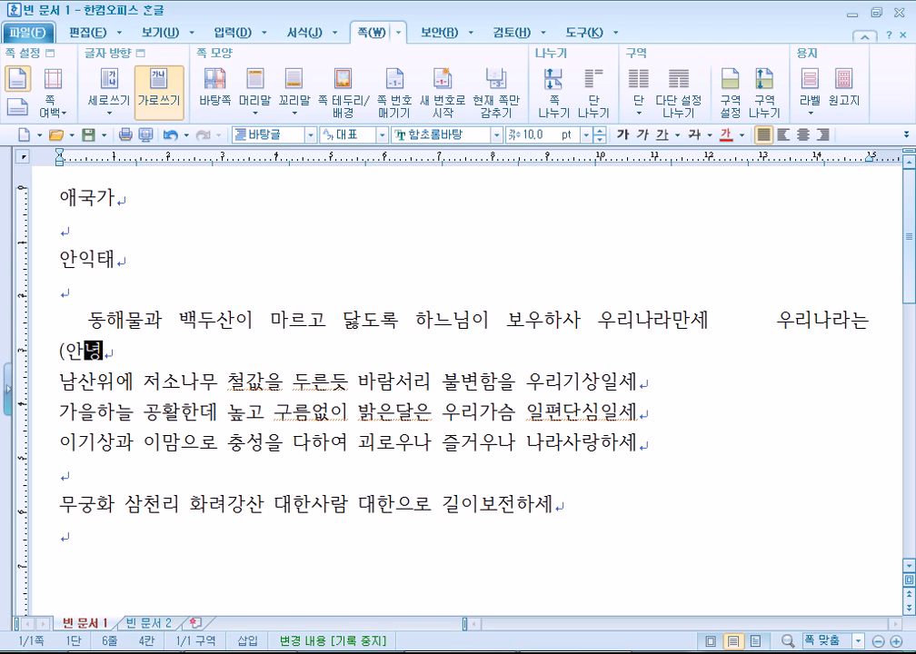
Adjust the spacing so the justified line reflows, then break 안녕 onto its own line.
left_click(66, 349)
key("Left")
key("Delete")
key("Delete")
key("Delete")
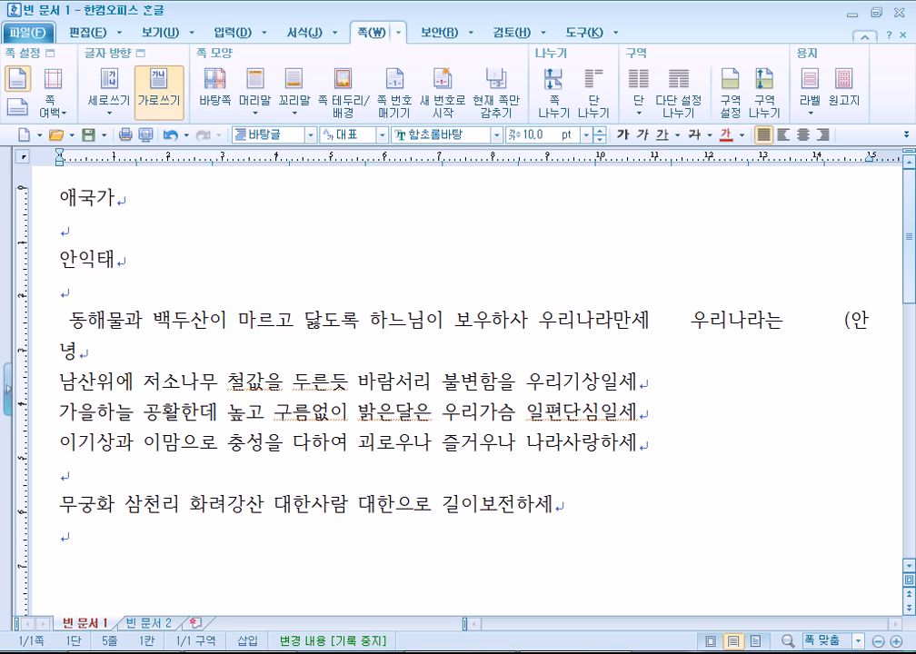
key("ctrl+Right")
key("ctrl+Right")
key("ctrl+Right")
key("ctrl+Right")
key("ctrl+Right")
key("ctrl+Right")
key("ctrl+Right")
key("ctrl+Right")
key("ctrl+Right")
key("ctrl+Right")
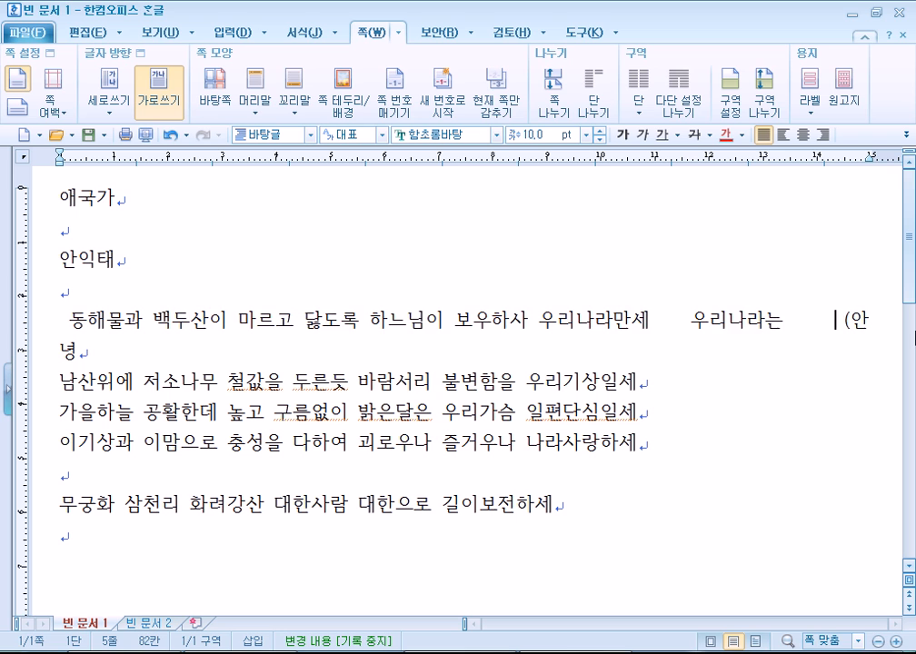
key("BackSpace")
key("BackSpace")
key("BackSpace")
key("BackSpace")
key("BackSpace")
key("BackSpace")
key("BackSpace")
key("BackSpace")
key("BackSpace")
key("Right")
key("Return")
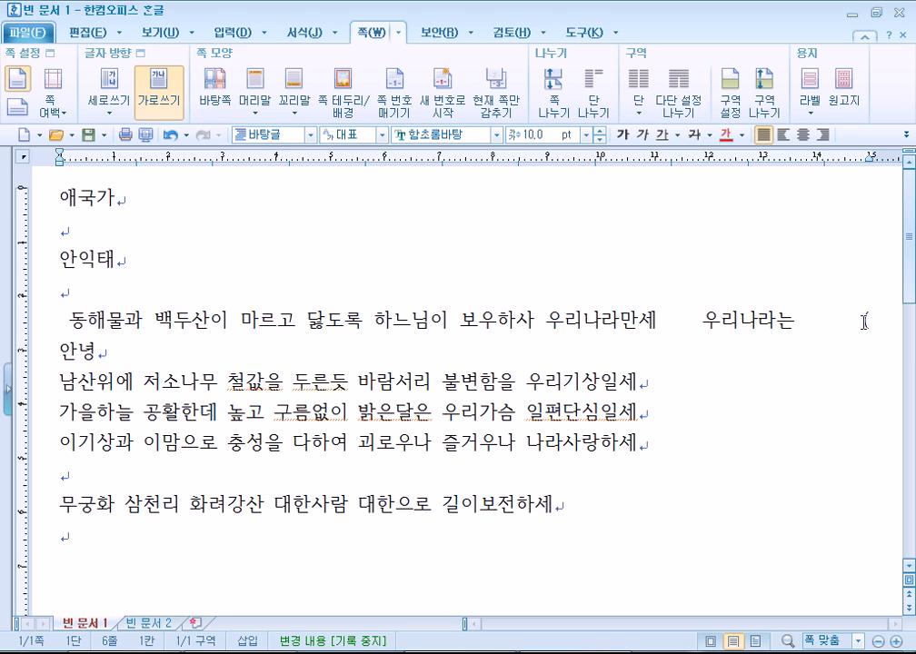
Select and inspect the wrapped bracket and the (안 characters at the line break.
left_click_drag(863, 320, 879, 315)
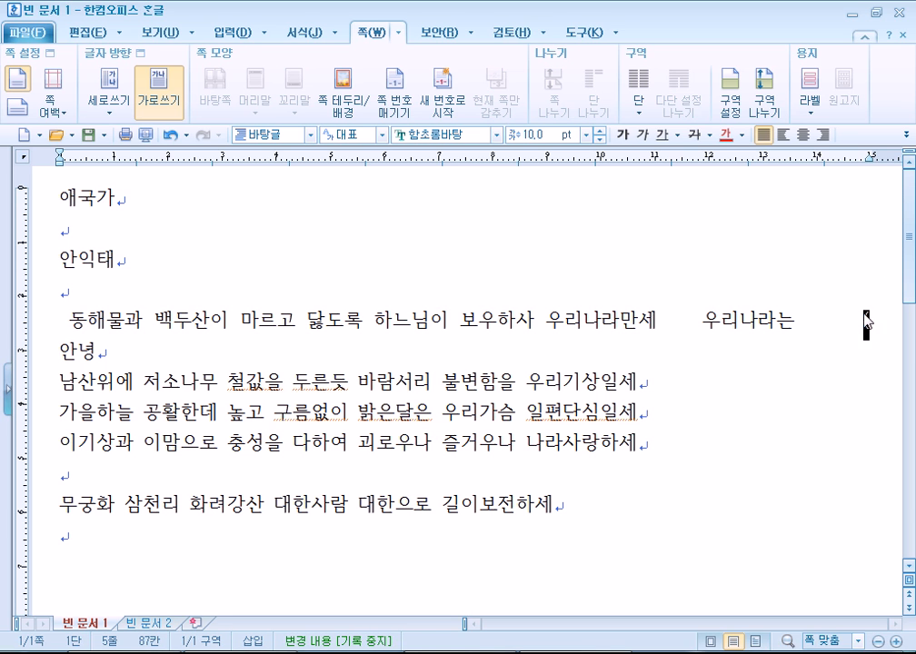
left_click(865, 309)
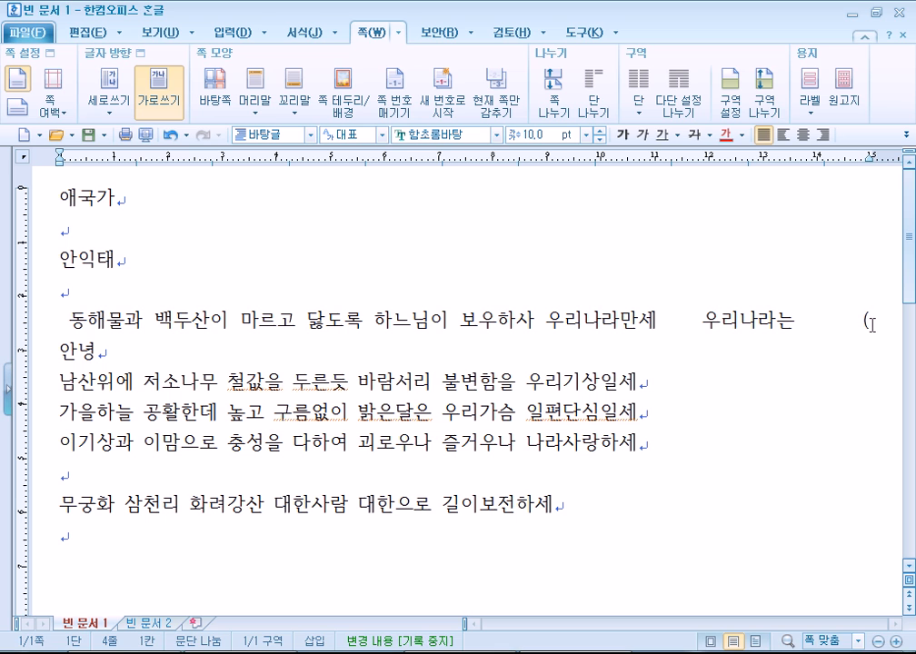
left_click(866, 320)
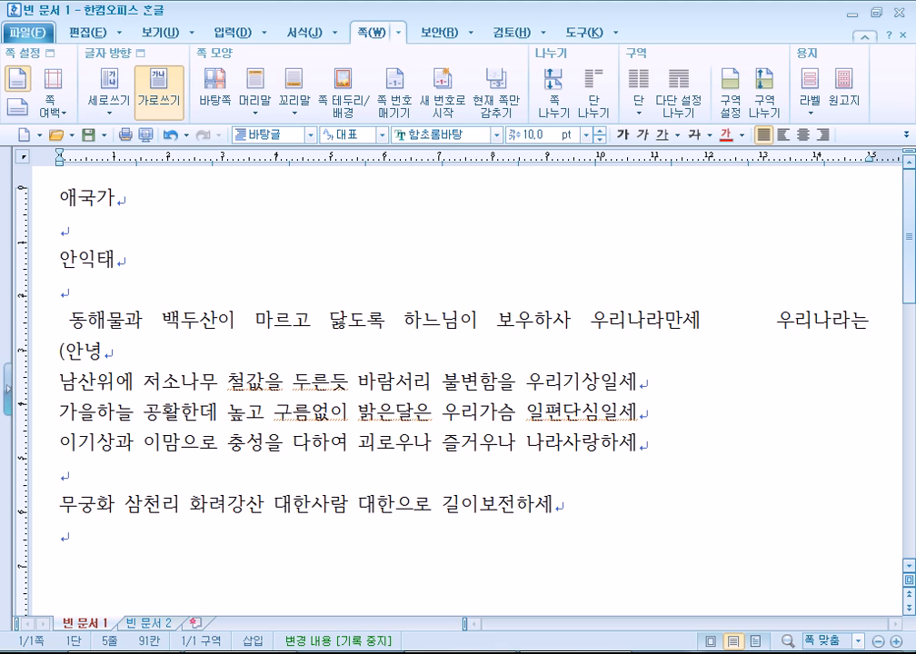
key("Home")
key("Down")
key("shift+Right")
key("shift+Right")
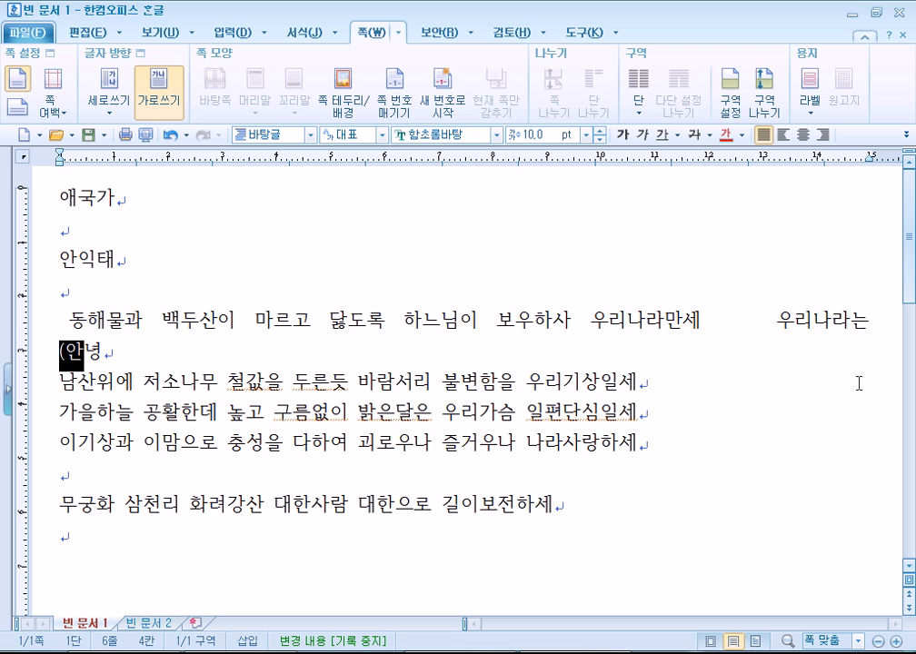
key("Up")
Delete the leading space before 동해물과 and everything after 우리나라만세.
key("Home")
key("Delete")
key("End")
key("Left")
key("Left")
key("Left")
key("Left")
key("Left")
key("Left")
key("Left")
key("Left")
key("Left")
key("Left")
key("Left")
key("Left")
key("Left")
key("Left")
key("Left")
key("Left")
key("Left")
key("Left")
key("Left")
key("Left")
key("Left")
key("alt+y")
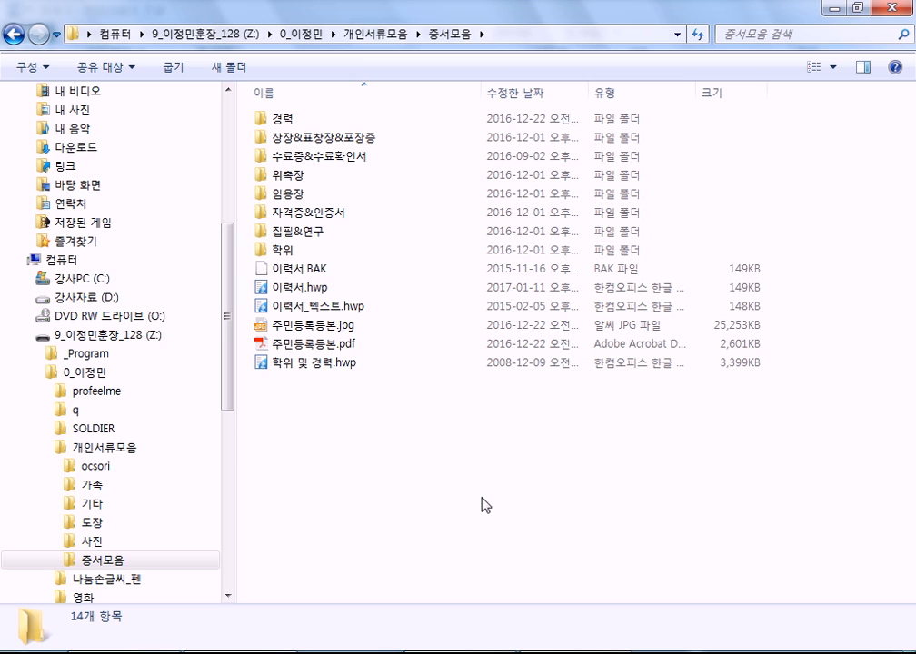
Select 컴퓨터 in Explorer's navigation pane to list the drives.
left_click(38, 260)
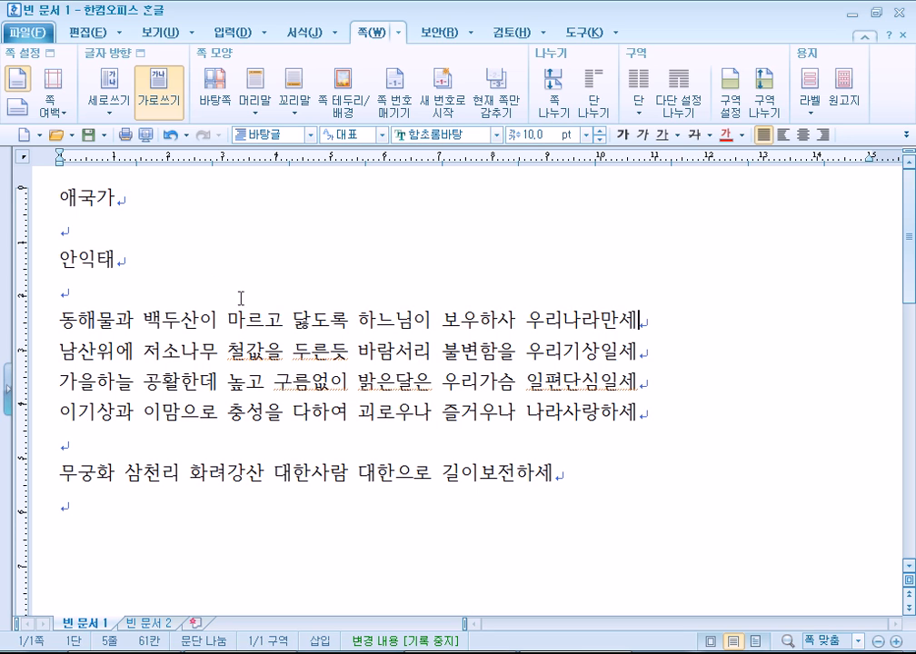
Select part of the title 애국가 and glance at the 파일 menu before returning to the text.
left_click_drag(72, 197, 91, 203)
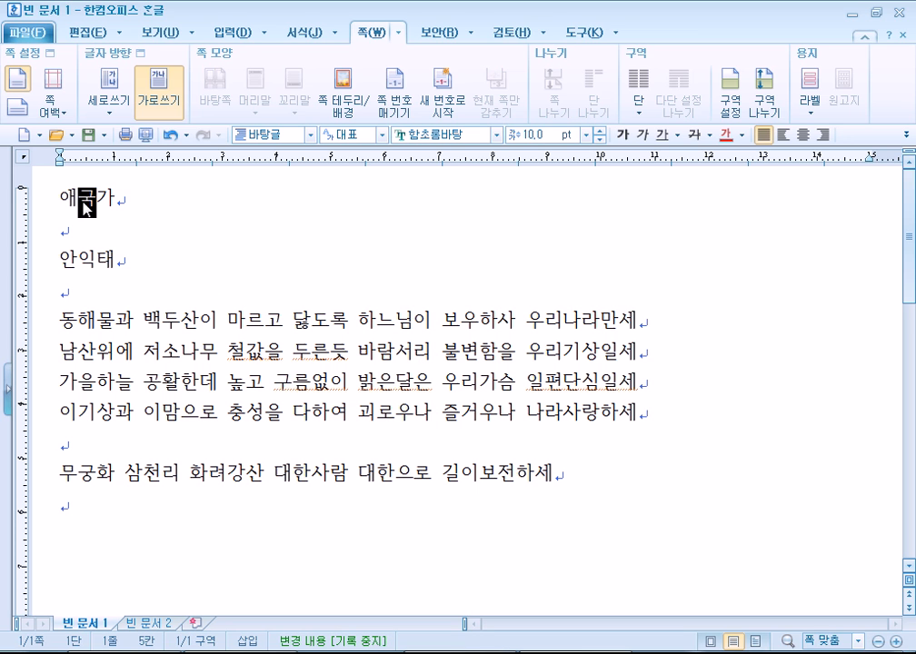
left_click(65, 200)
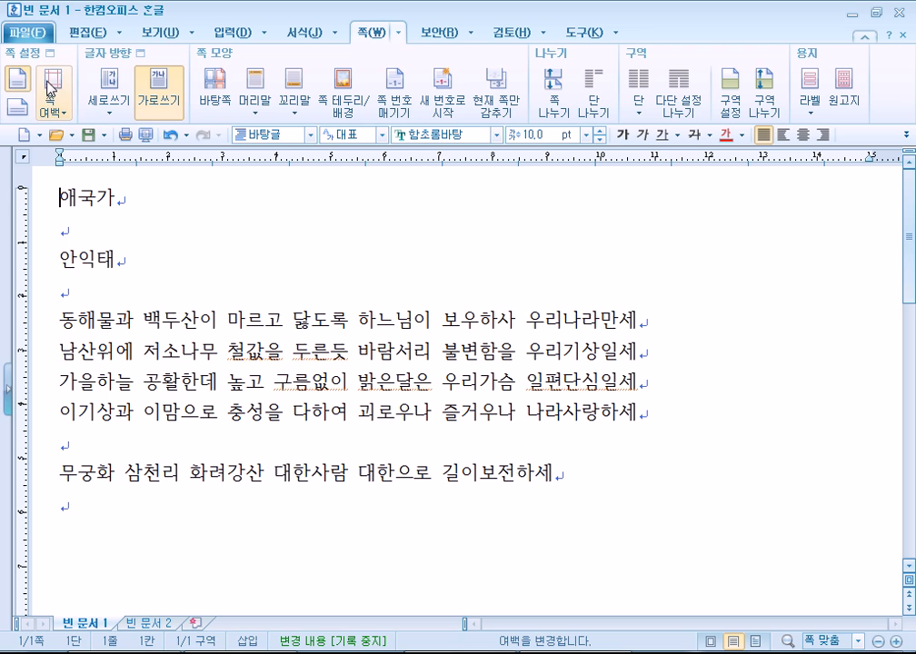
left_click(27, 31)
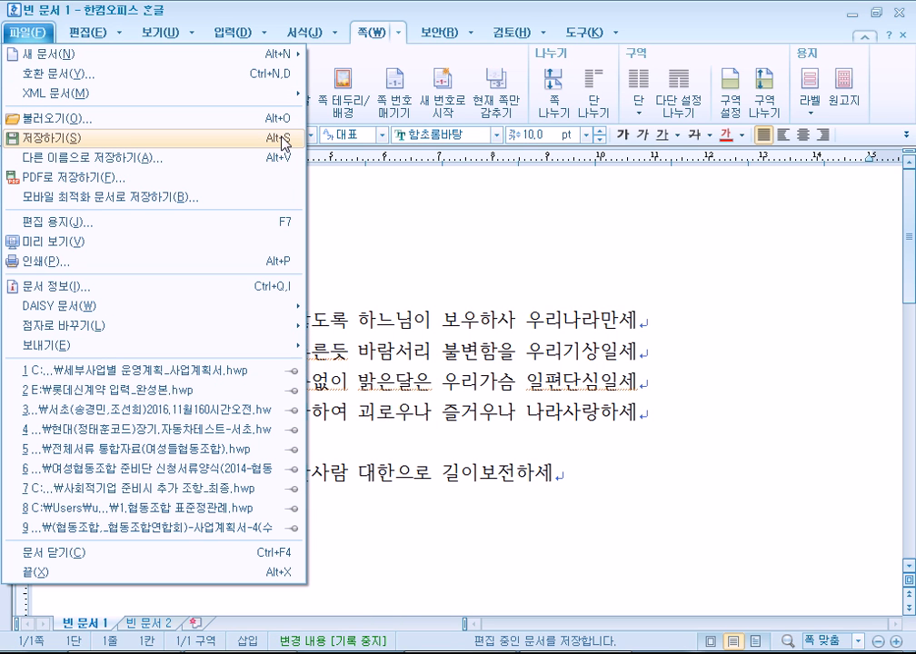
left_click(326, 255)
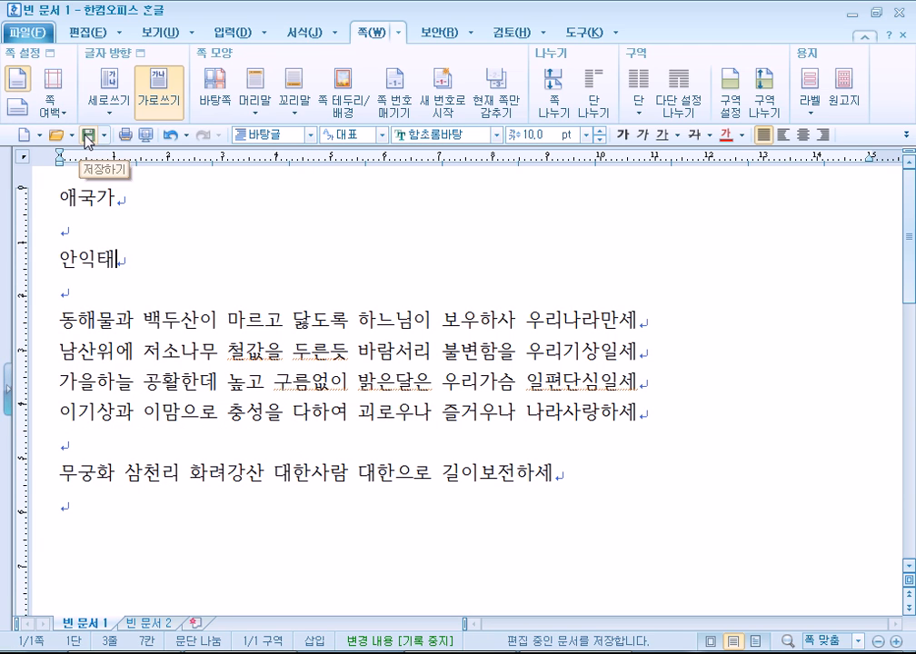
Save the document as 애국가 in 내 문서, overwriting the existing 애국가.hwp.
left_click(27, 32)
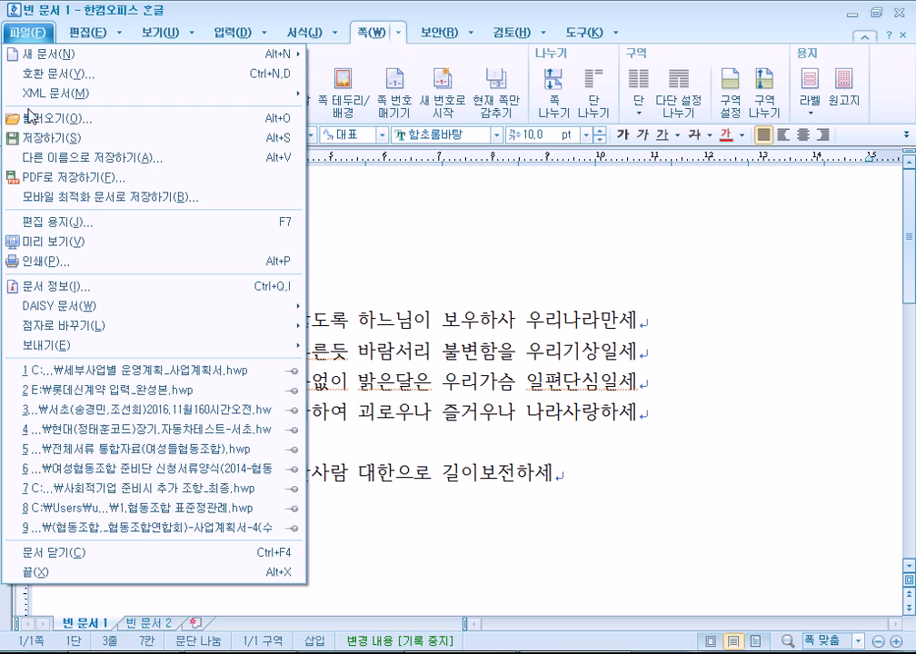
left_click(41, 137)
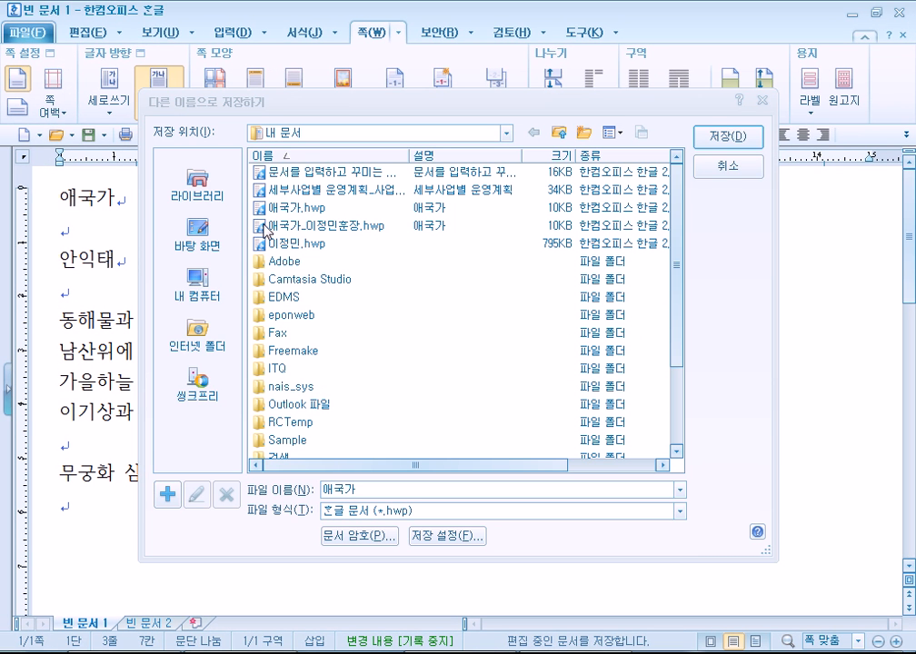
left_click_drag(291, 113, 280, 55)
left_click(292, 94)
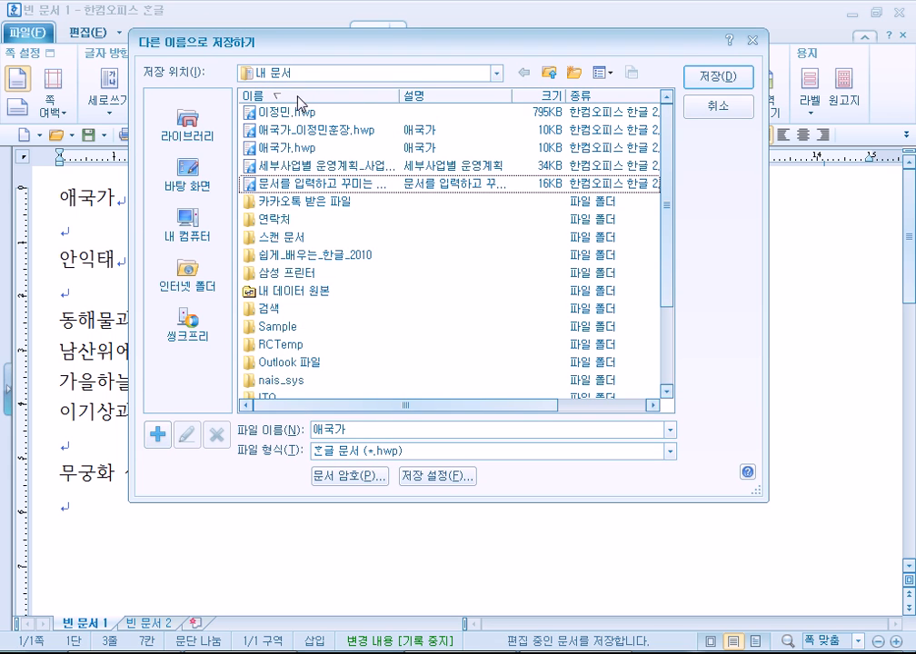
left_click(292, 96)
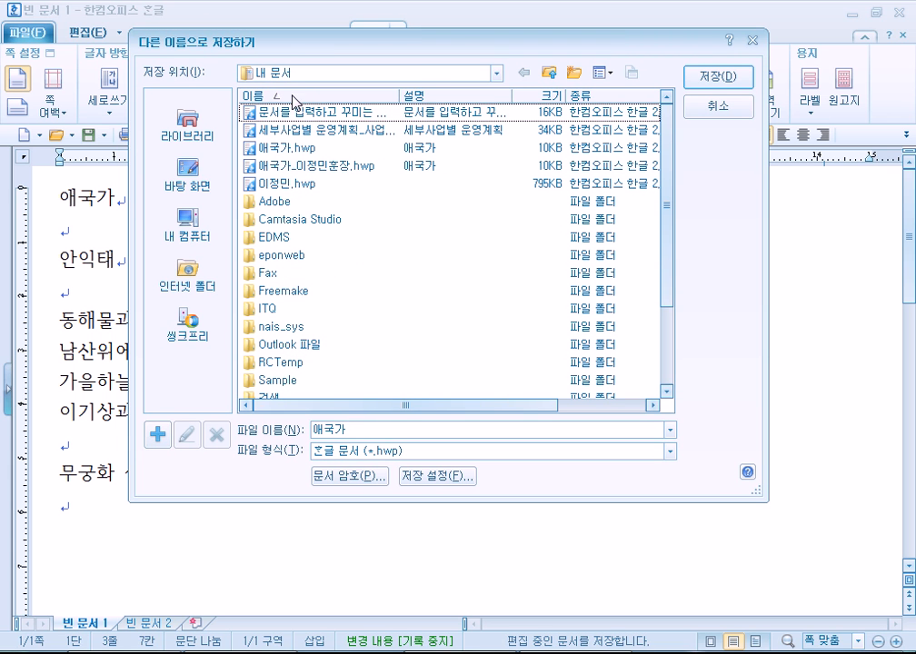
left_click(368, 424)
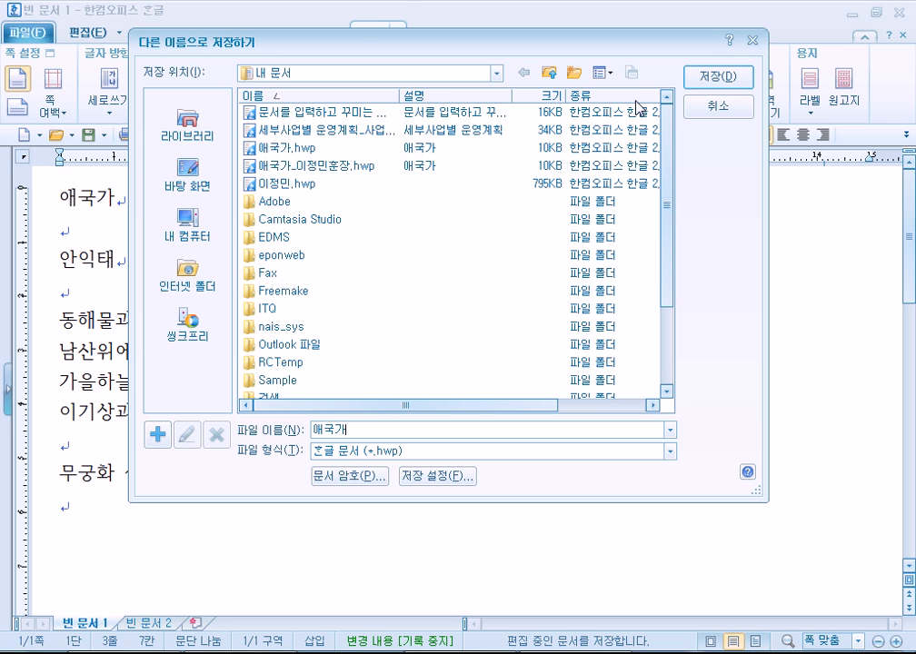
left_click(696, 81)
left_click(380, 300)
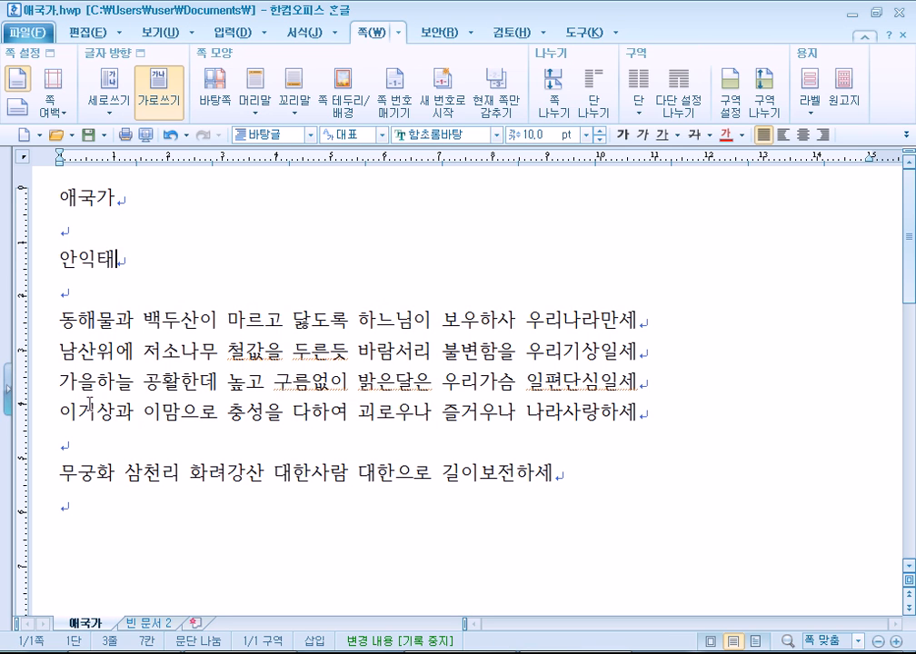
left_click(620, 38)
left_click(574, 334)
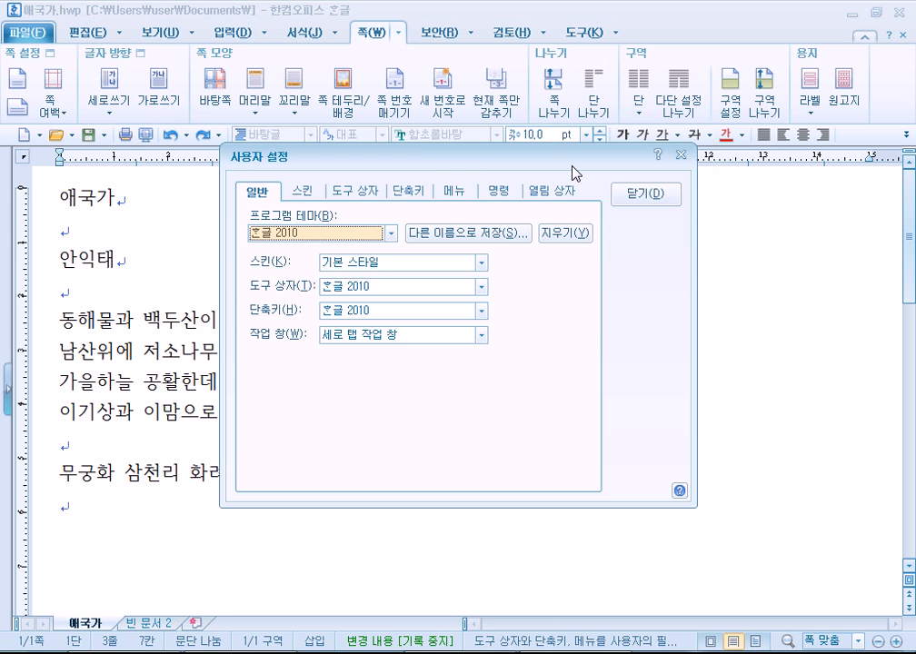
left_click(646, 194)
left_click(617, 32)
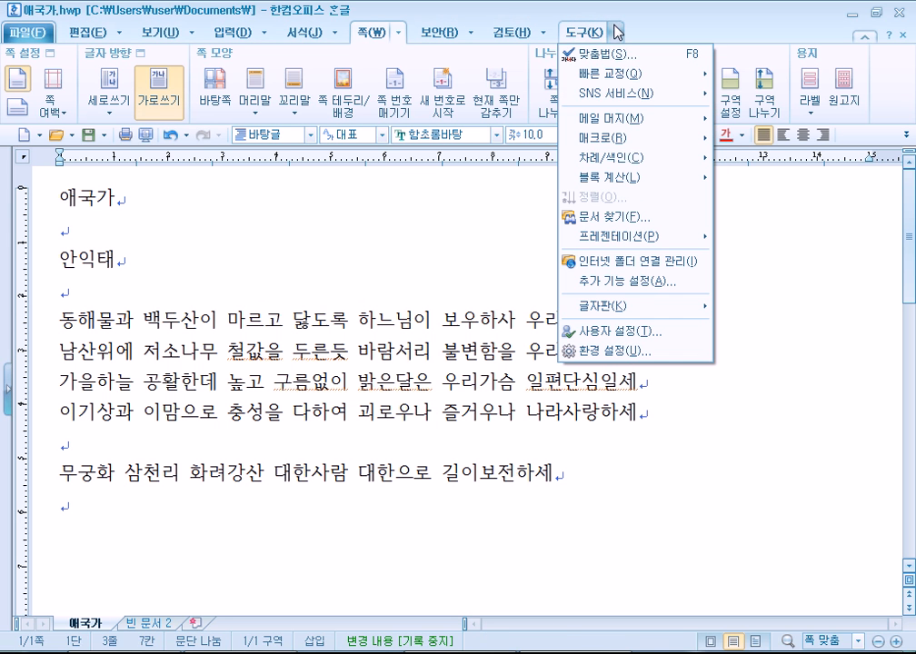
left_click(633, 350)
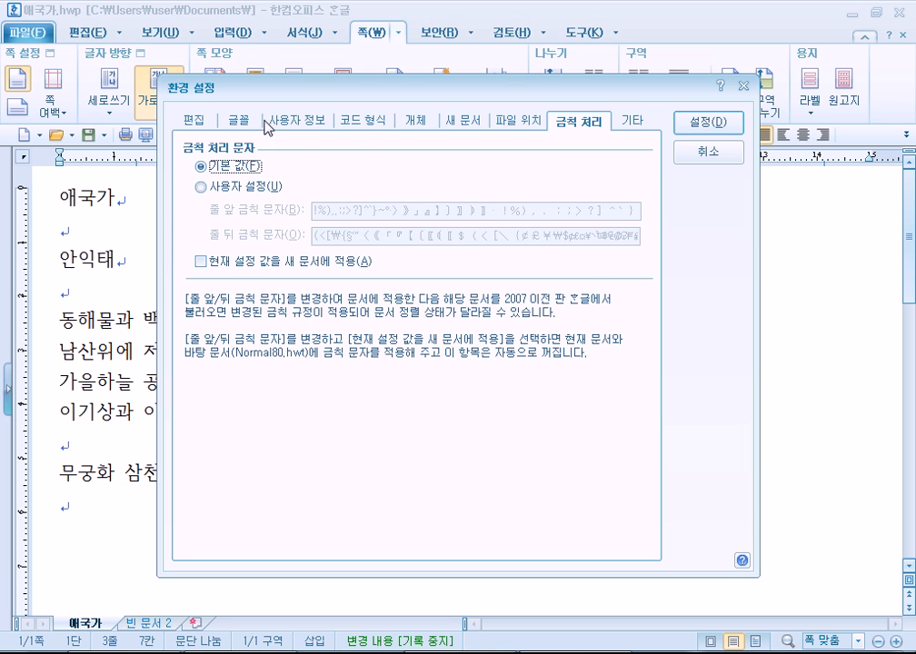
left_click(194, 120)
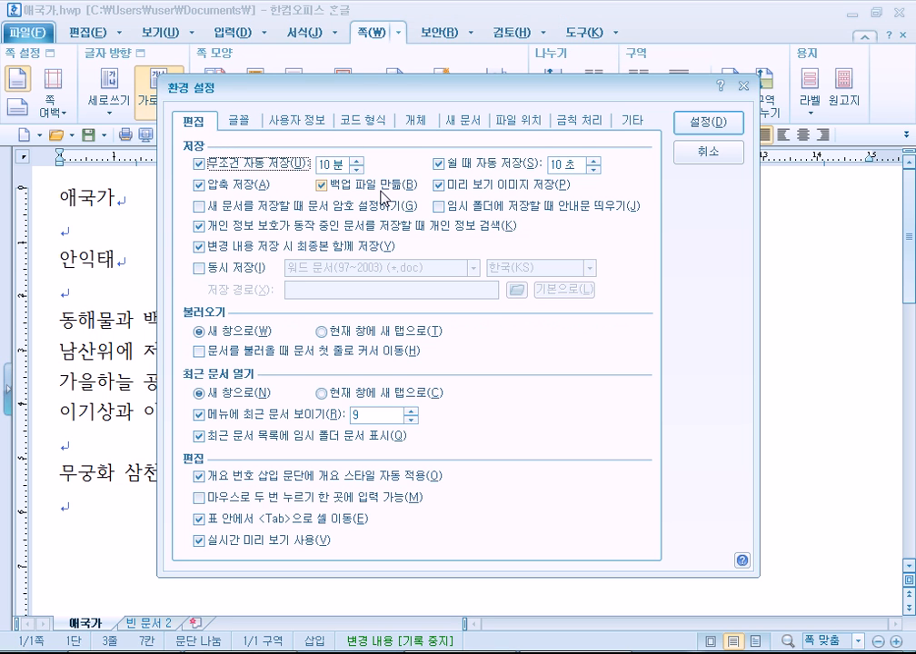
key("Escape")
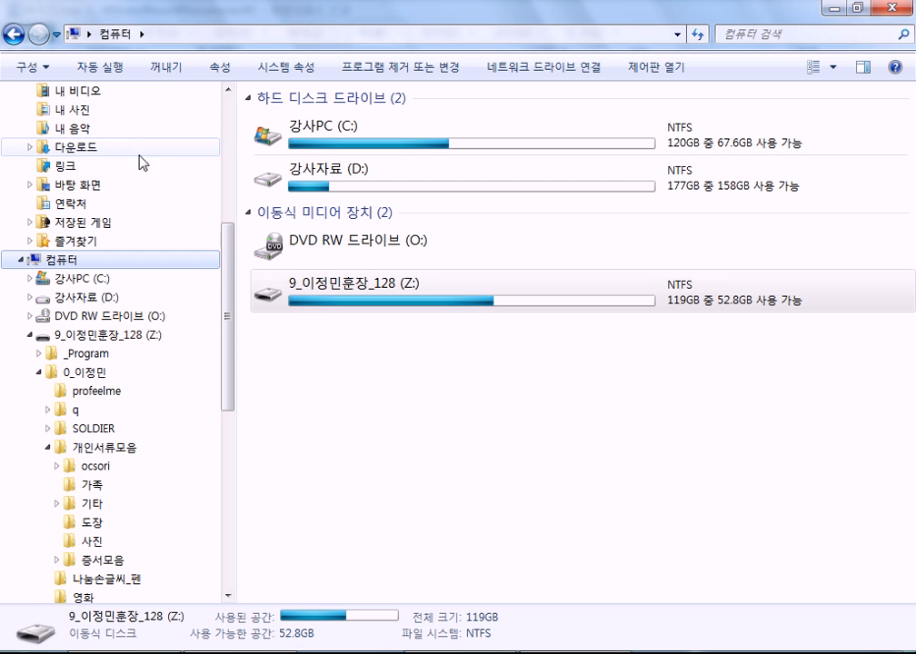
Open 내 문서 and delete the 애국가.BAK backup file.
left_click(105, 92)
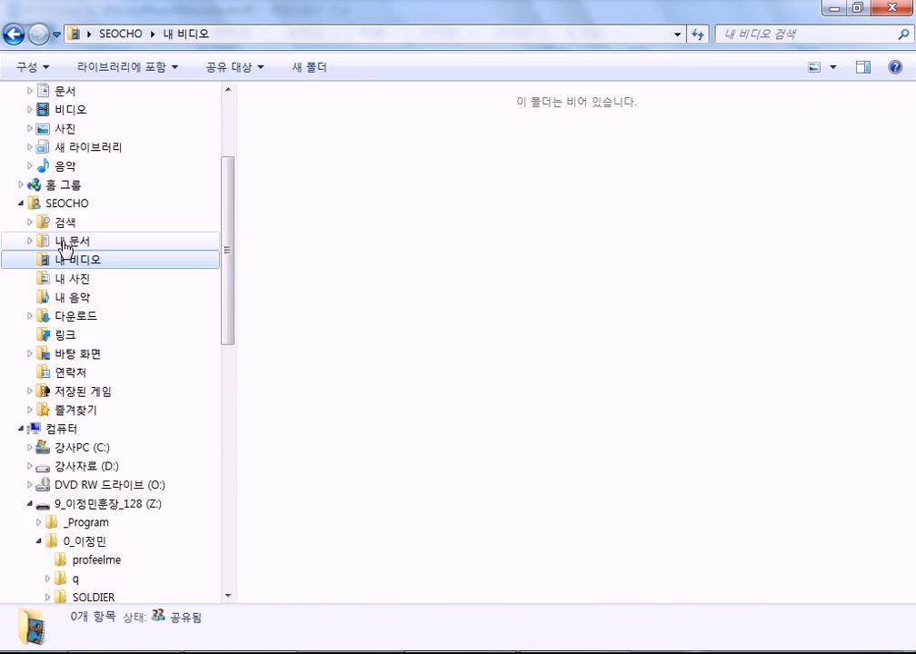
left_click(65, 242)
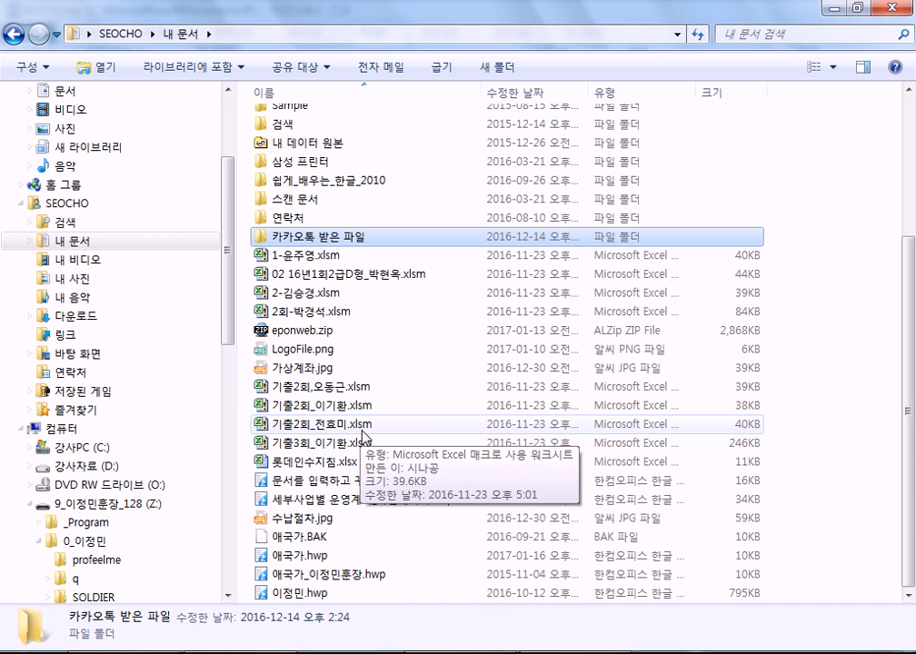
left_click(312, 553)
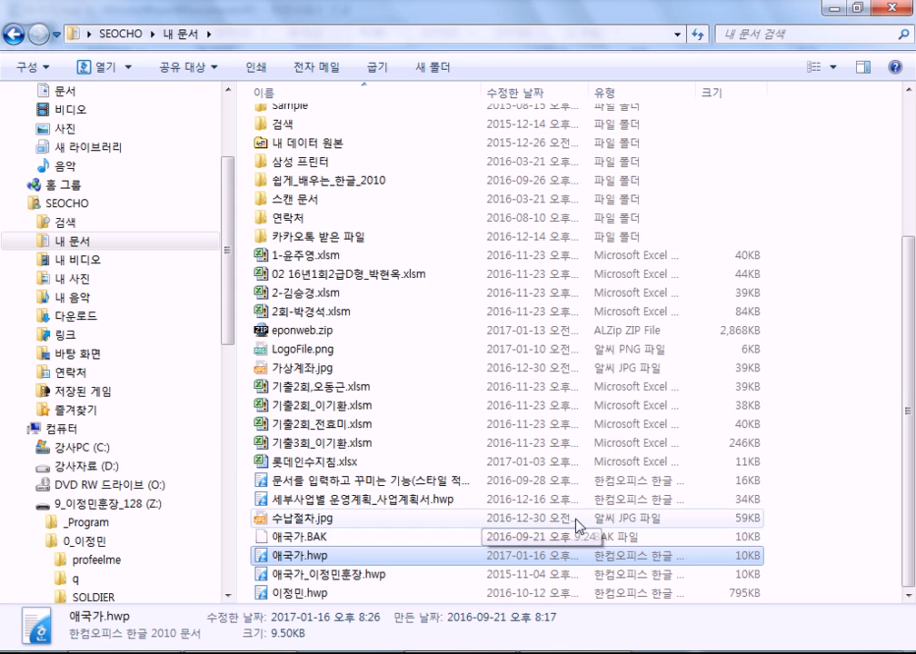
left_click(300, 538)
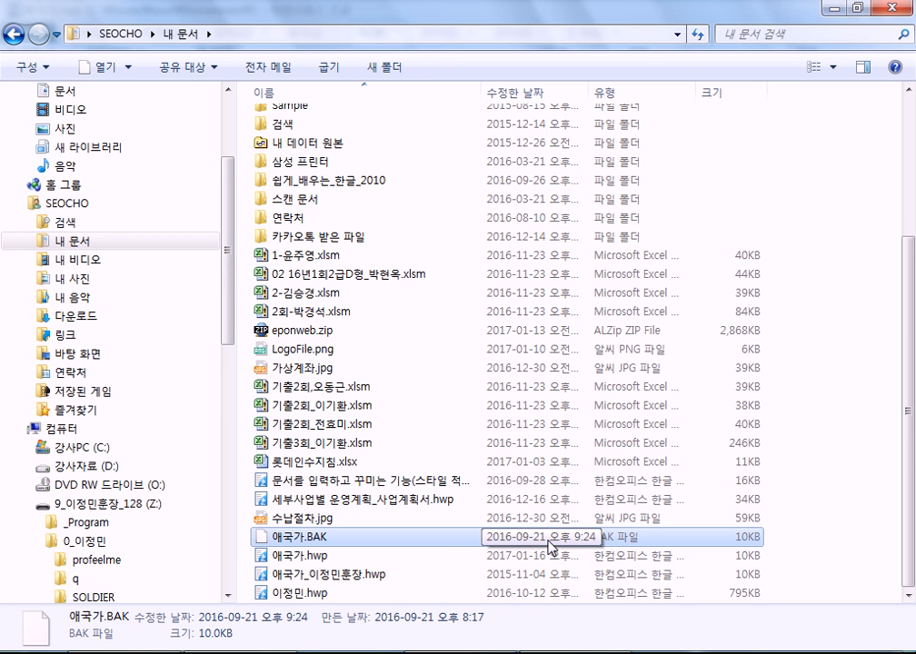
key("Delete")
key("Return")
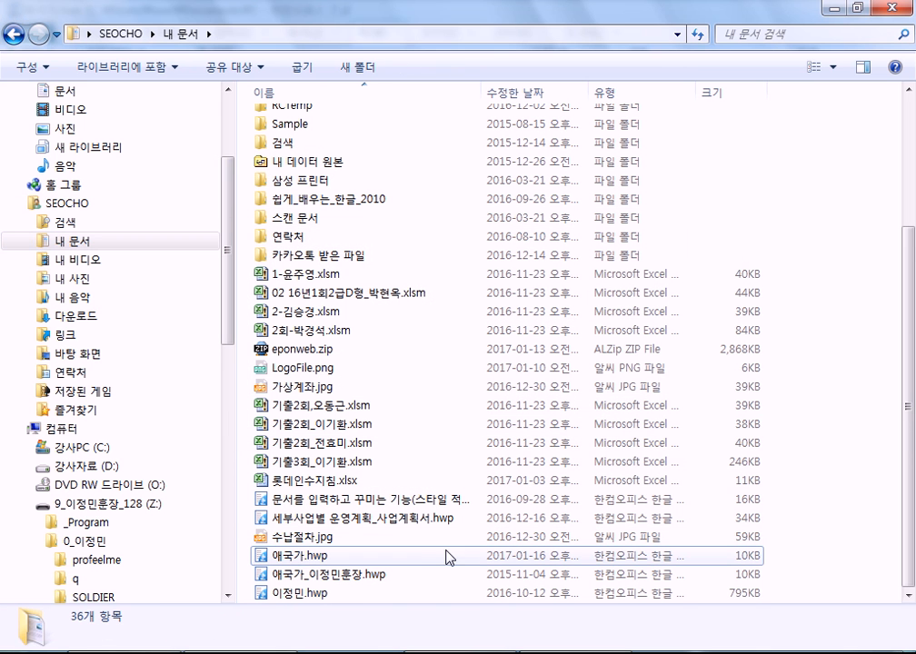
Show the folder in List view, select 애국가.hwp, and return to Hangul.
left_click(811, 69)
left_click(809, 69)
left_click(809, 69)
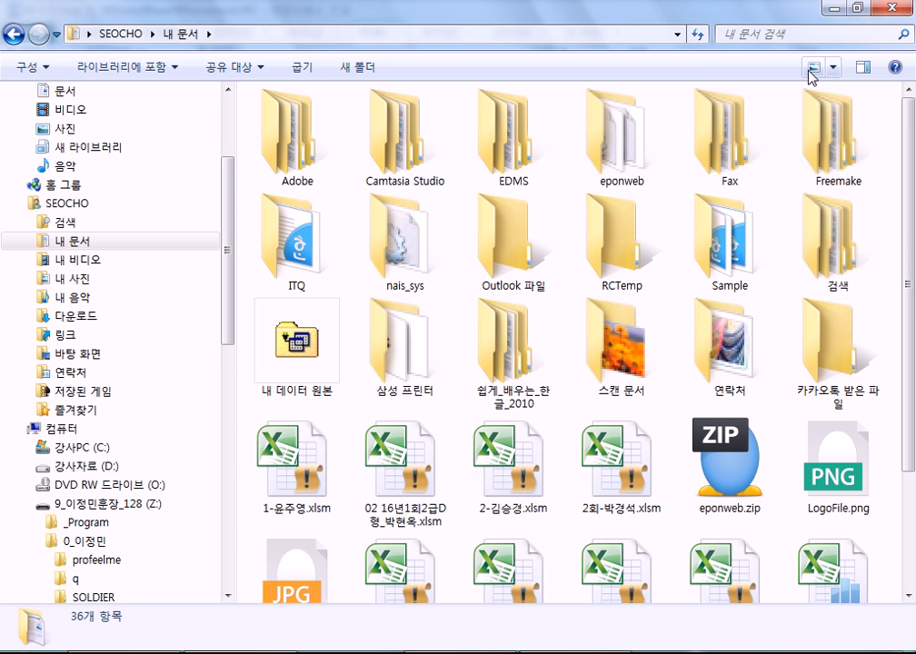
left_click(813, 68)
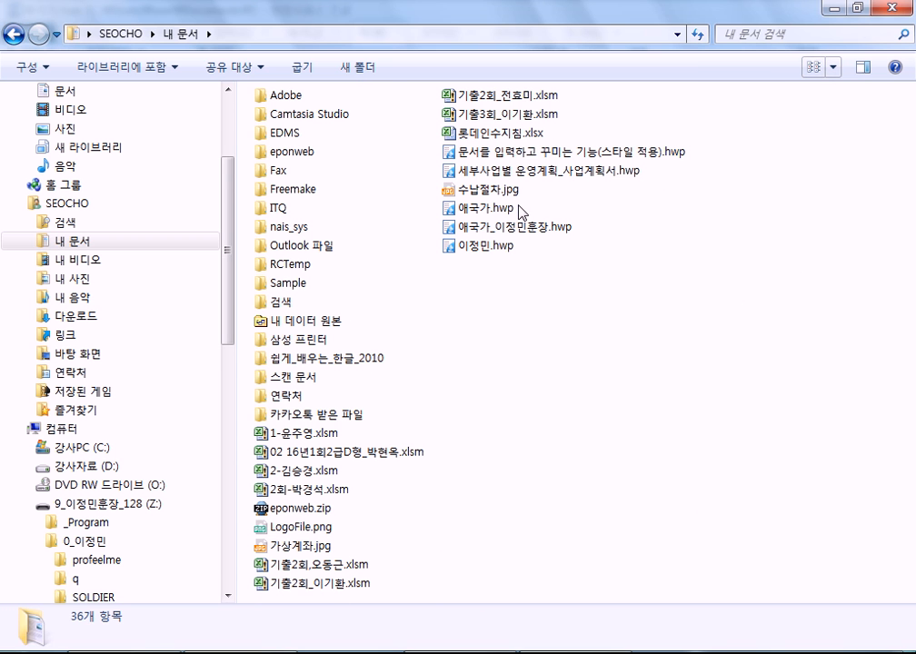
left_click(483, 215)
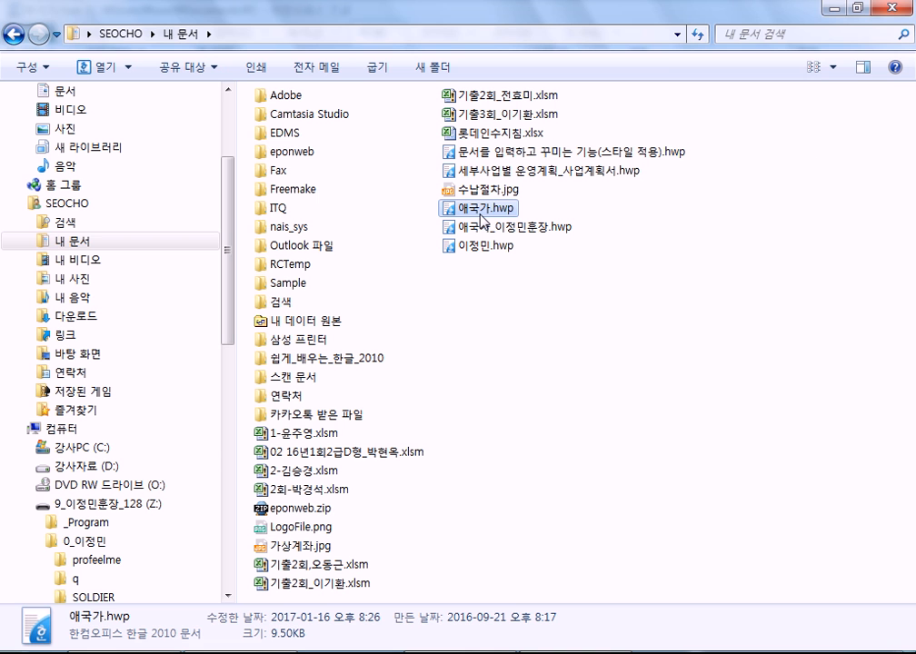
key("alt+Tab")
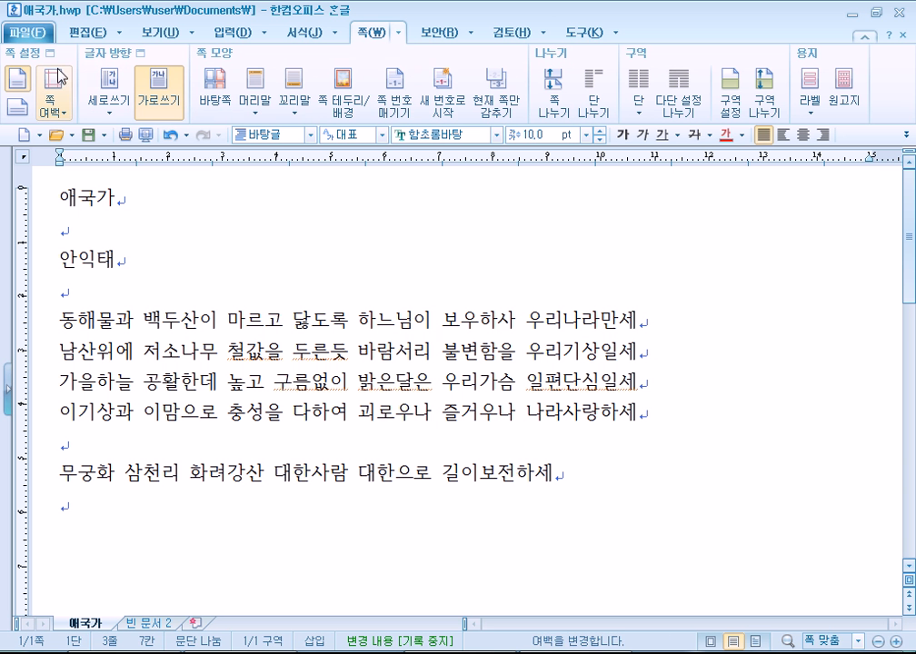
Save the document again and check the newly created 애국가.BAK in Explorer.
left_click(87, 135)
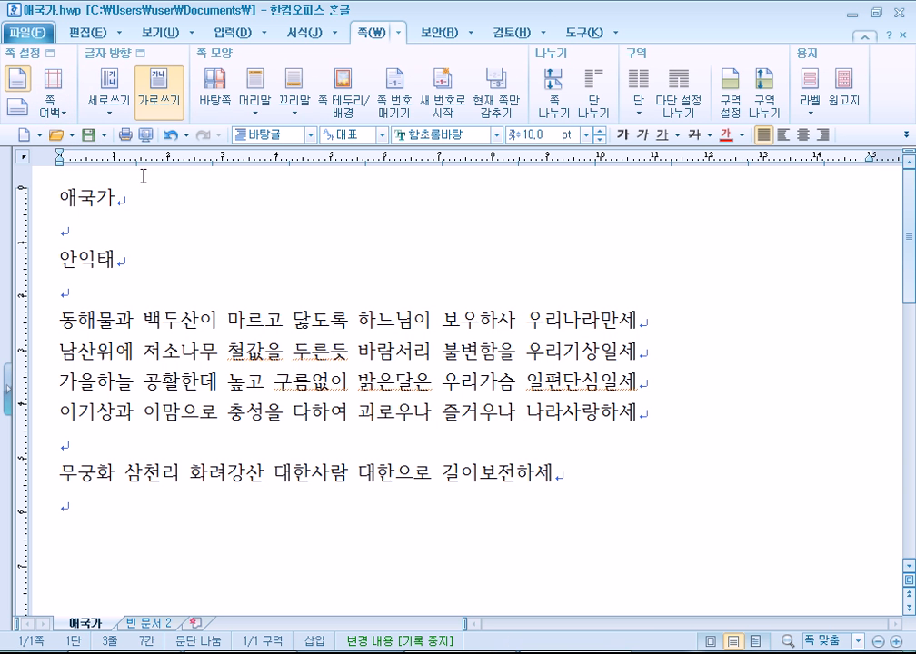
key("alt+Tab")
left_click(478, 226)
left_click(493, 209)
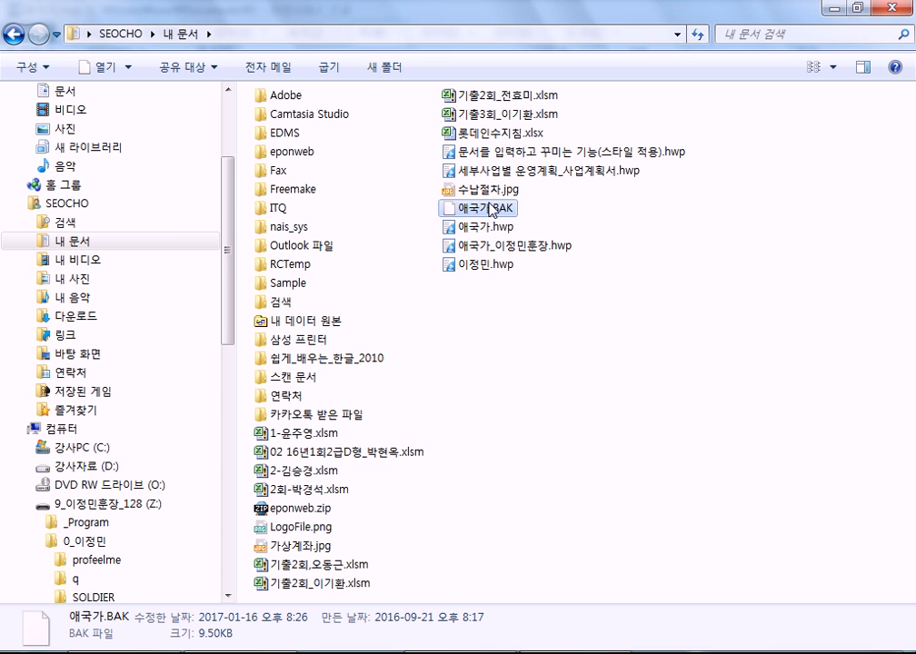
key("alt+Tab")
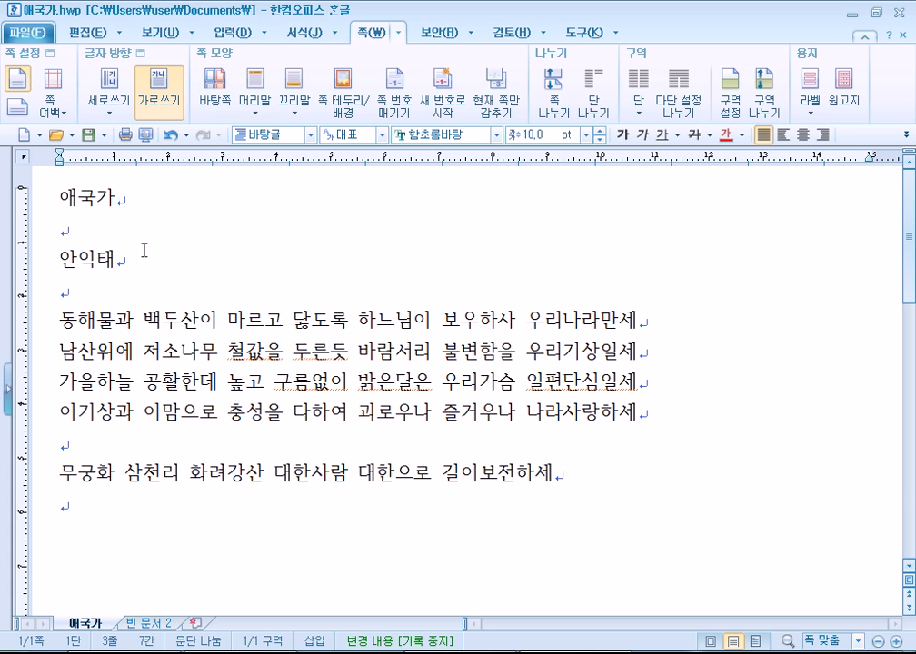
Convert the title 애국가 to 애국가(愛國歌) with F9 Hanja conversion.
left_click(121, 201)
key("shift+Home")
key("F9")
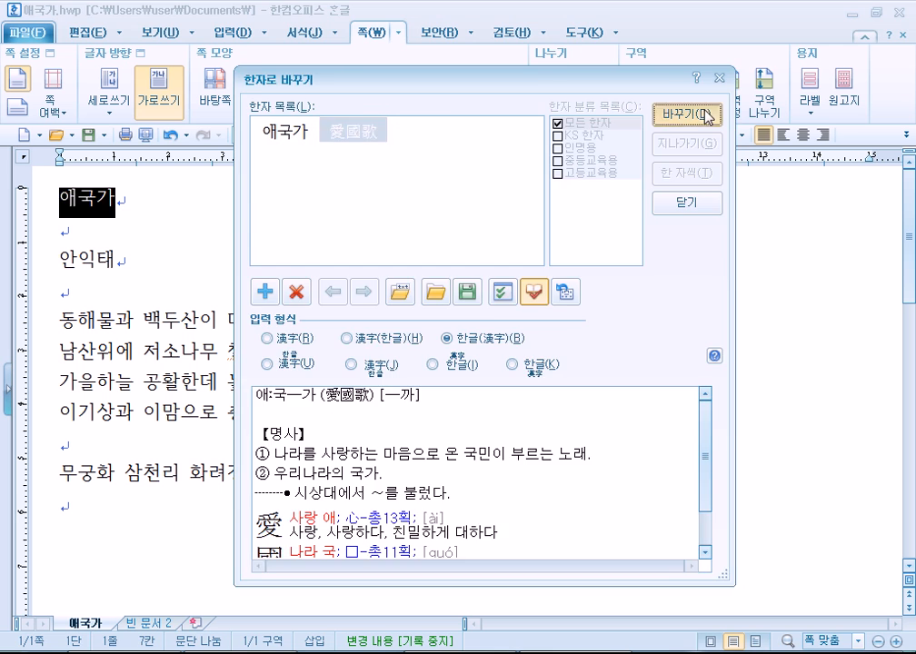
left_click(708, 116)
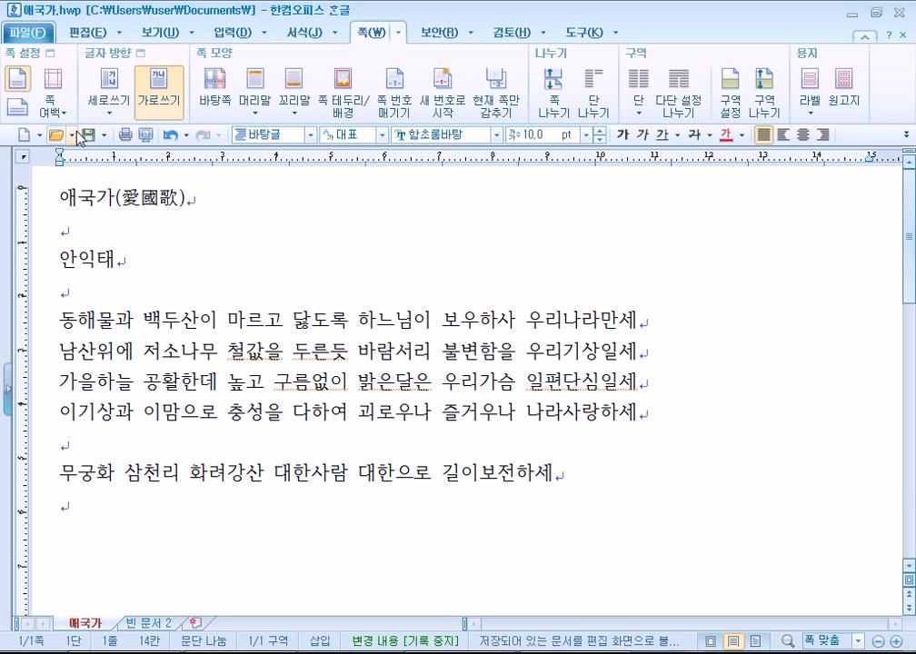
Compare the 애국가.hwp and 애국가.BAK file details in Explorer against the document.
key("alt+Tab")
left_click(484, 228)
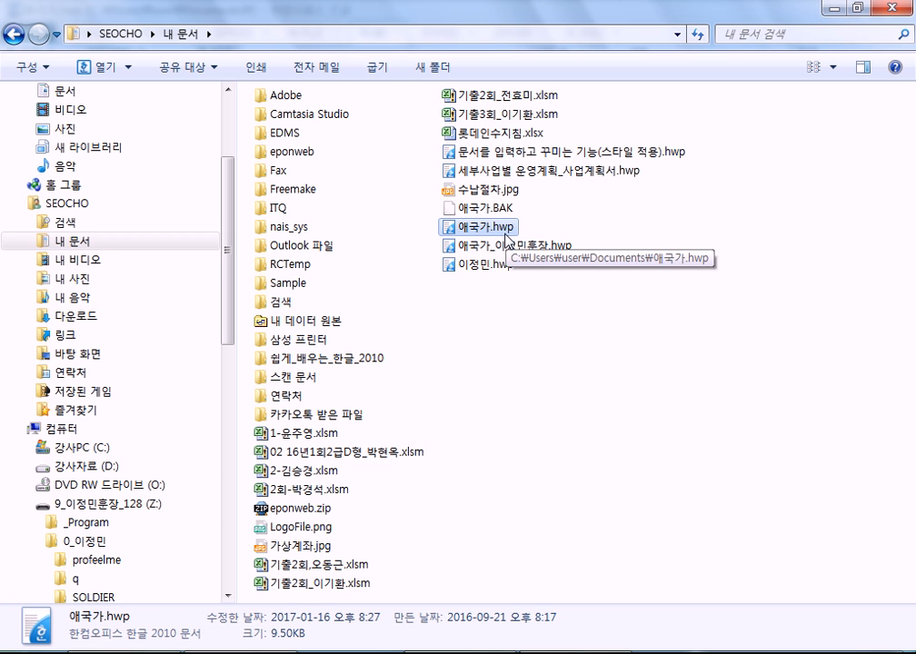
left_click(492, 210)
key("alt+Tab")
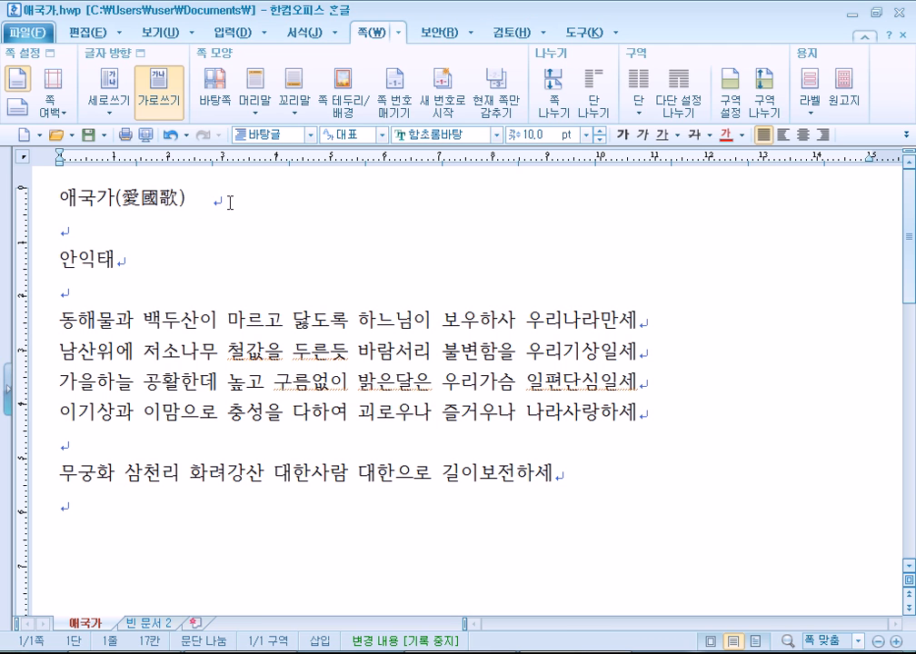
key("alt+Tab")
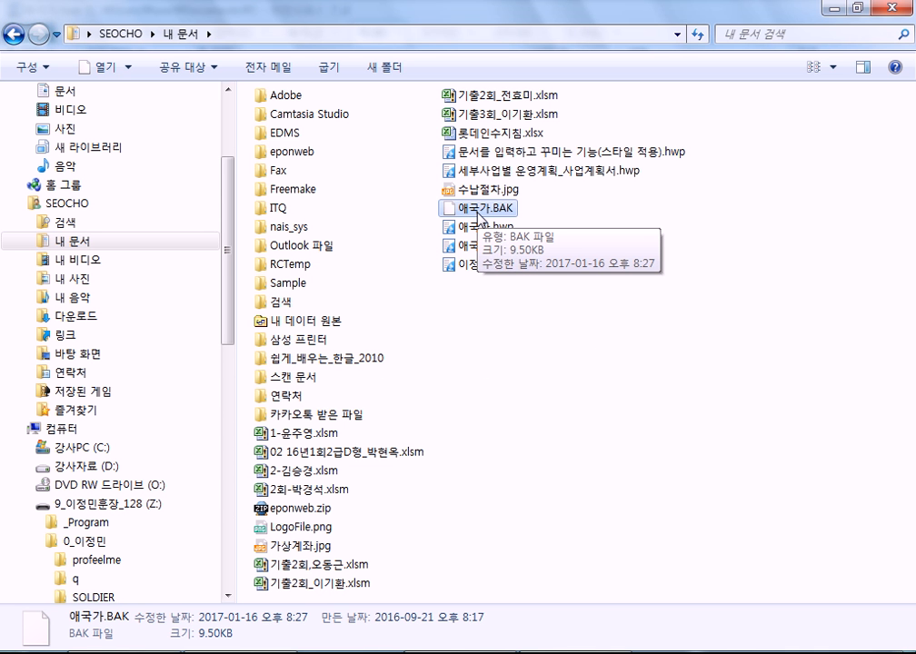
key("alt+Tab")
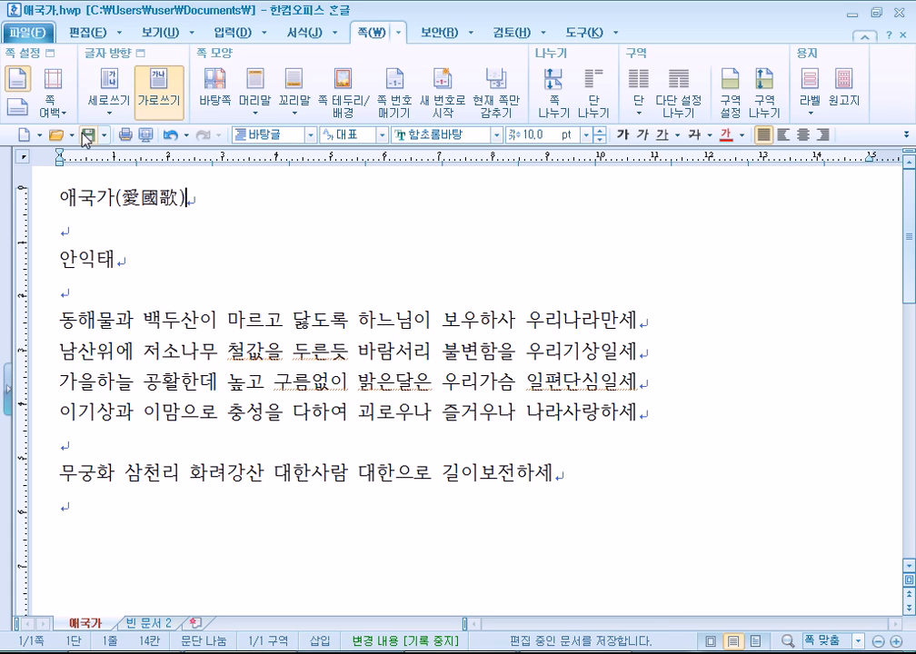
Save the edited document and inspect the 애국가.hwp and 애국가.BAK files in Explorer.
left_click(87, 136)
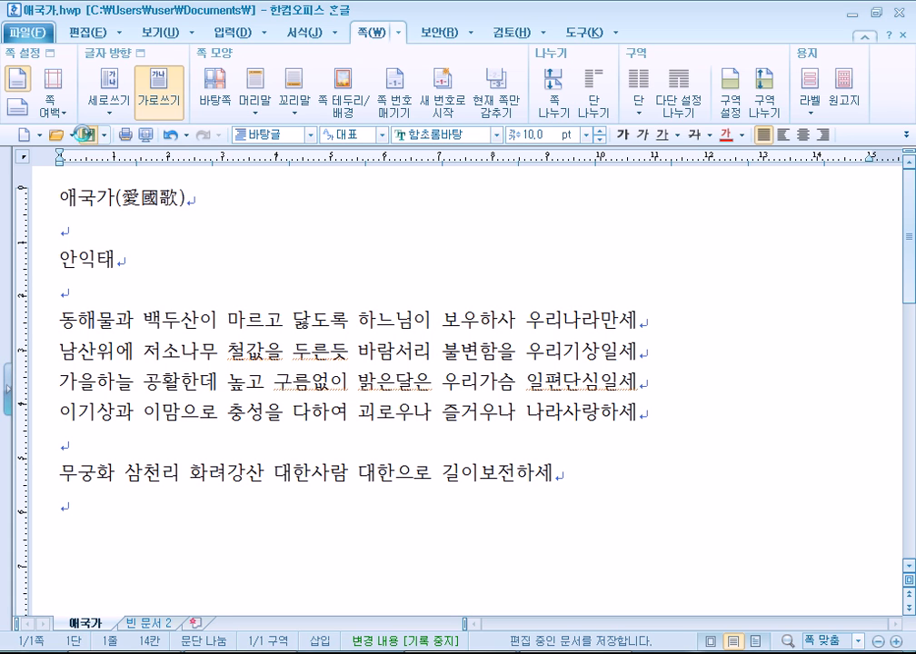
key("alt+Tab")
left_click(484, 234)
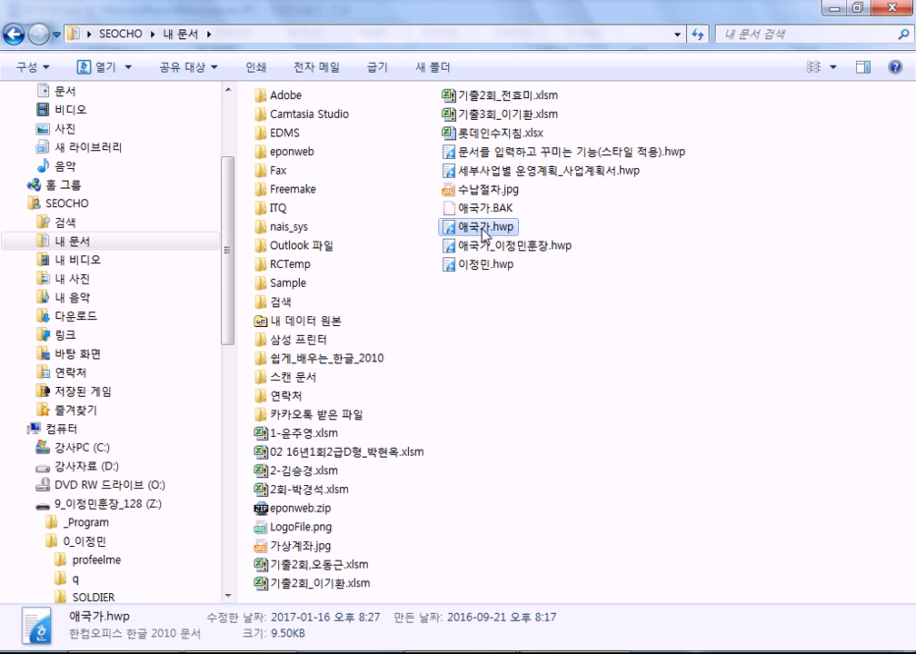
left_click(483, 211)
left_click(483, 213)
left_click(497, 319)
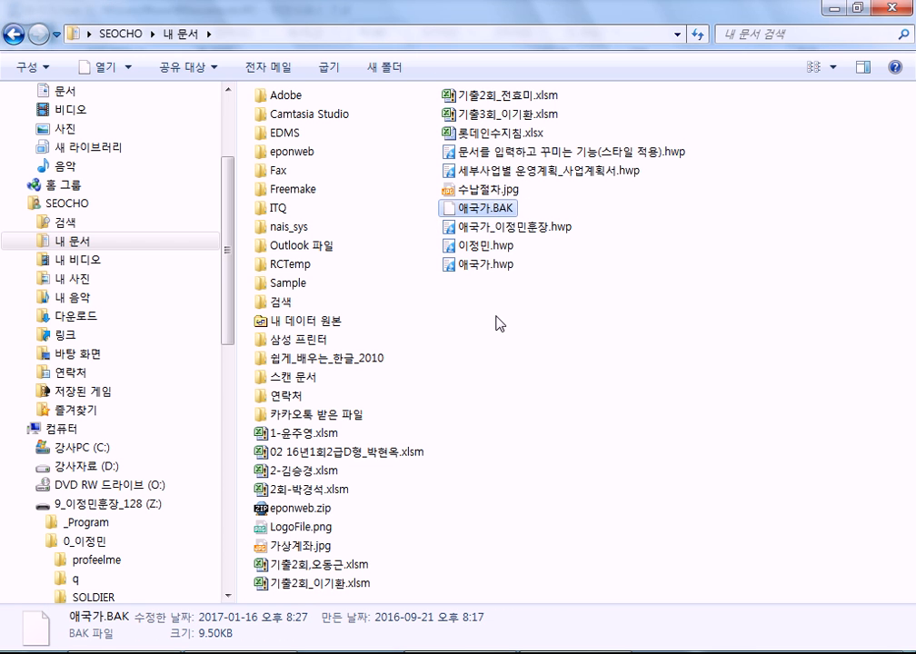
Open 애국가.hwp in Hangul from Explorer, check its text, then open it once more.
double_click(468, 228)
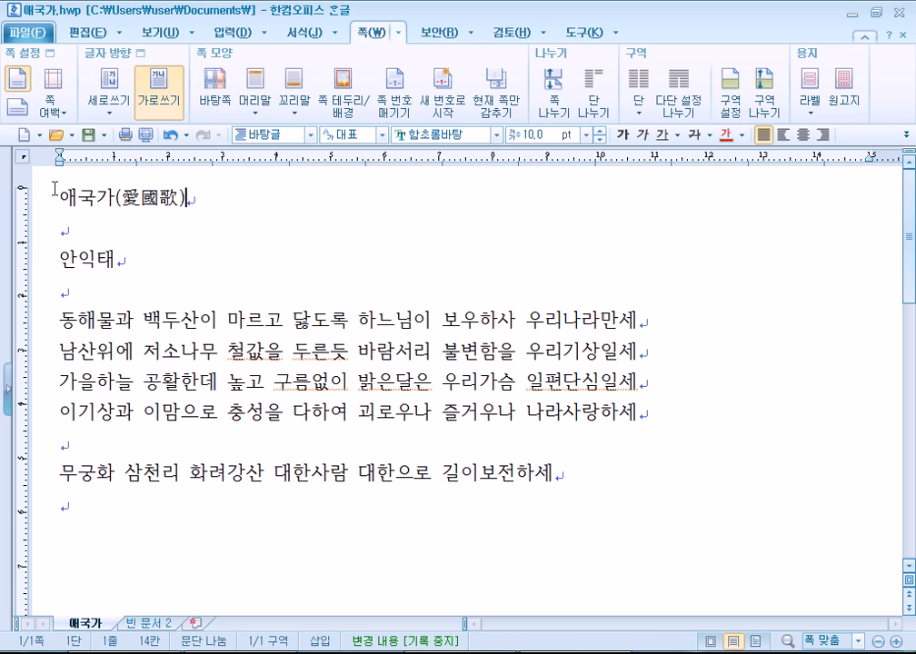
left_click_drag(54, 193, 221, 477)
left_click(275, 256)
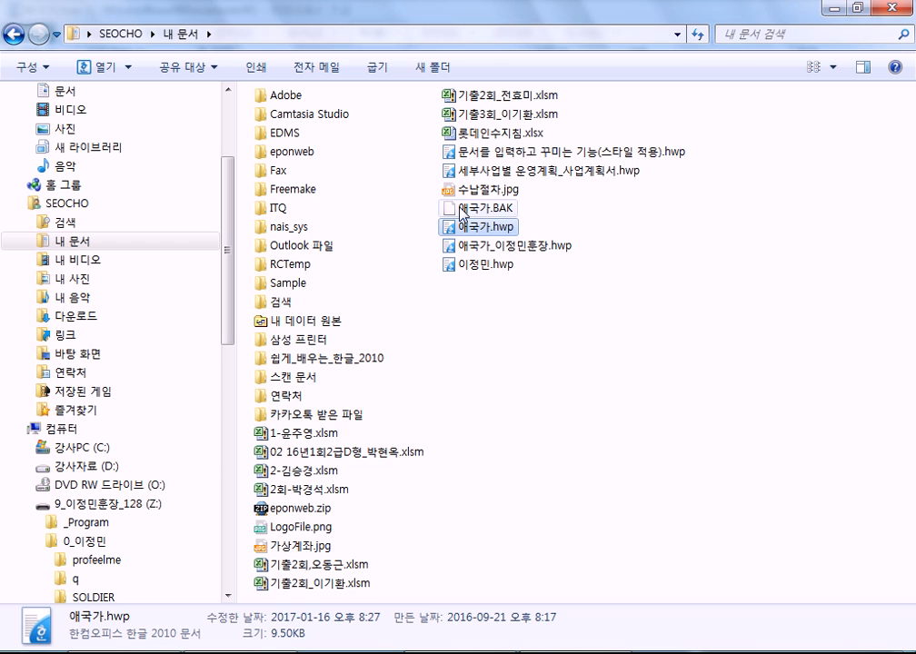
left_click(484, 207)
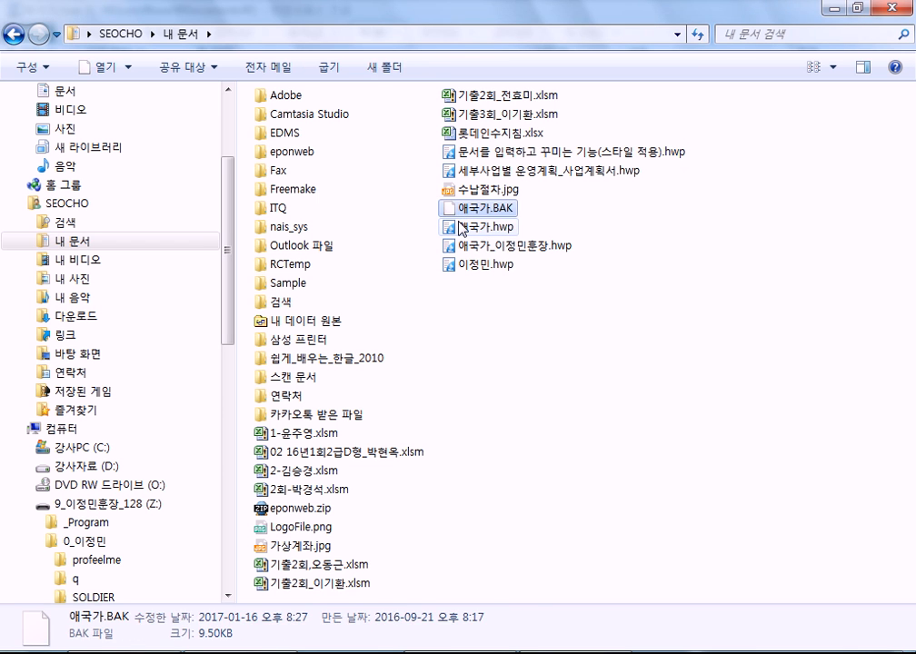
left_click(478, 227)
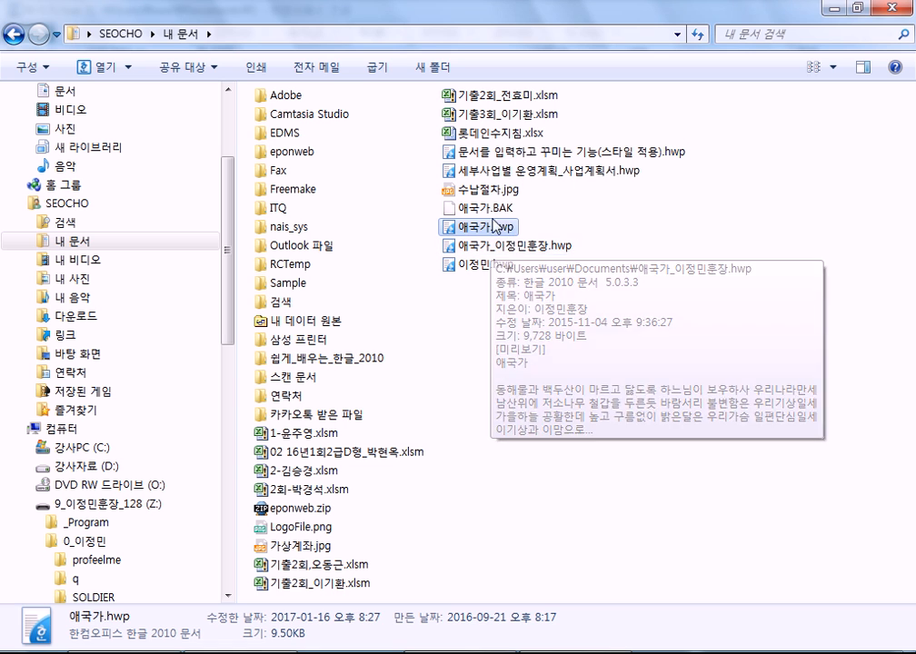
double_click(468, 226)
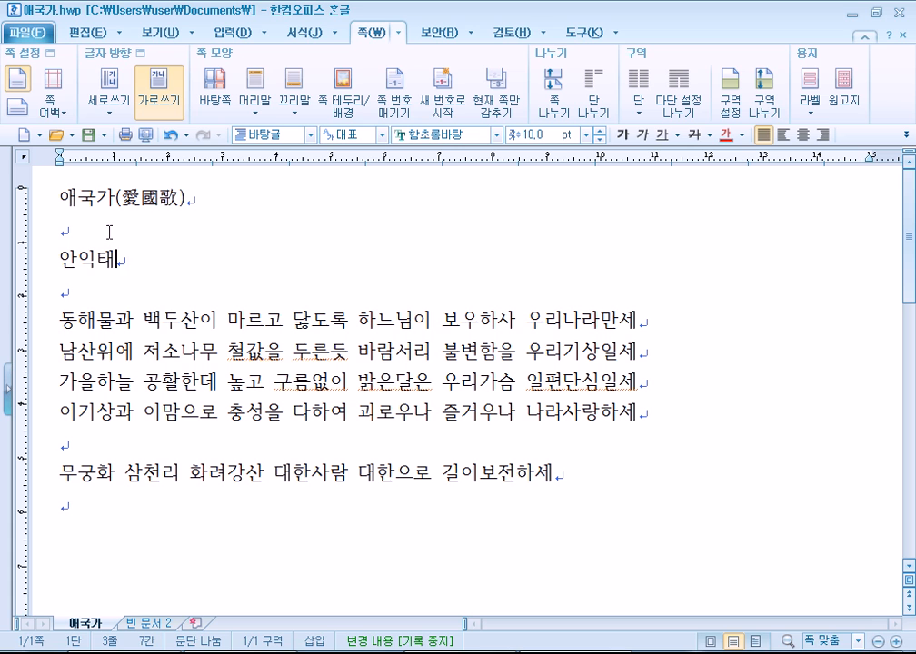
Place the caret after the title, then bring the Notepad notes to the front.
left_click(195, 199)
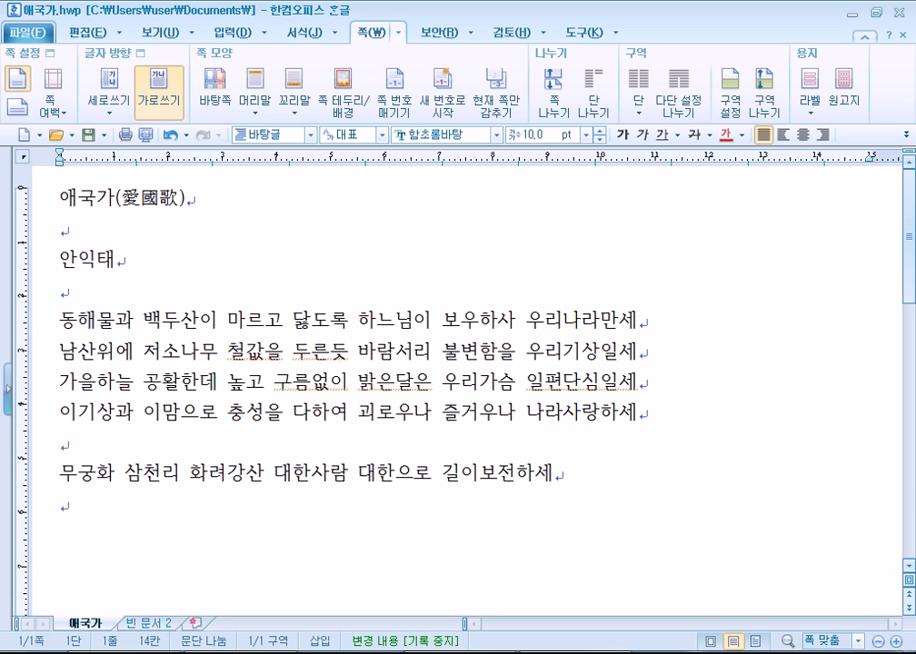
left_click(390, 653)
scroll(353, 360, "down", 1)
In Notepad, add the note '엔터 : 줄바꾸기X, 문단바꾸기' on a new line.
left_click(215, 194)
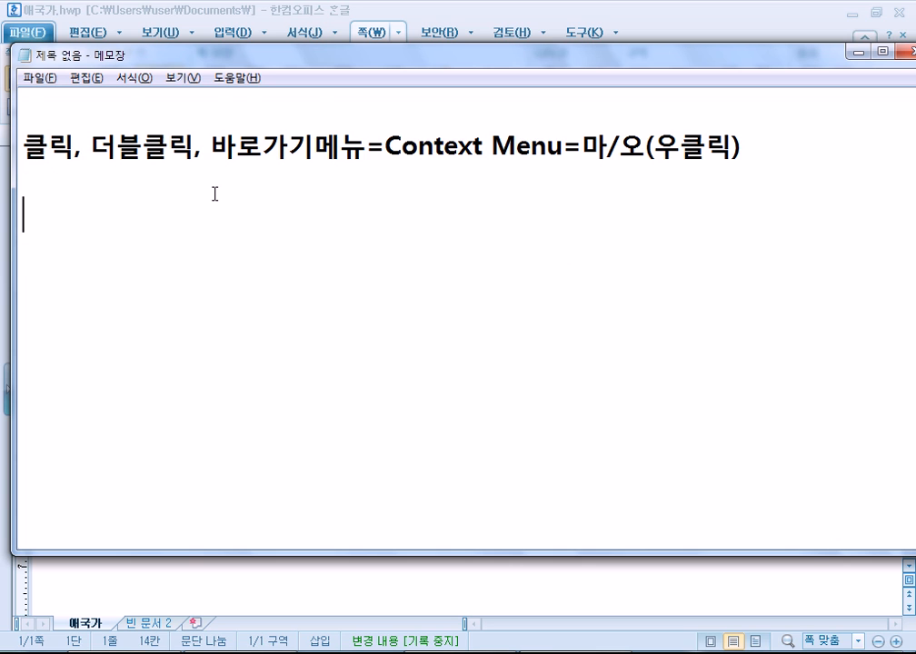
scroll(211, 181, "up", 1)
type("dps")
key("BackSpace")
key("BackSpace")
key("BackSpace")
key("Return")
type("엔터")
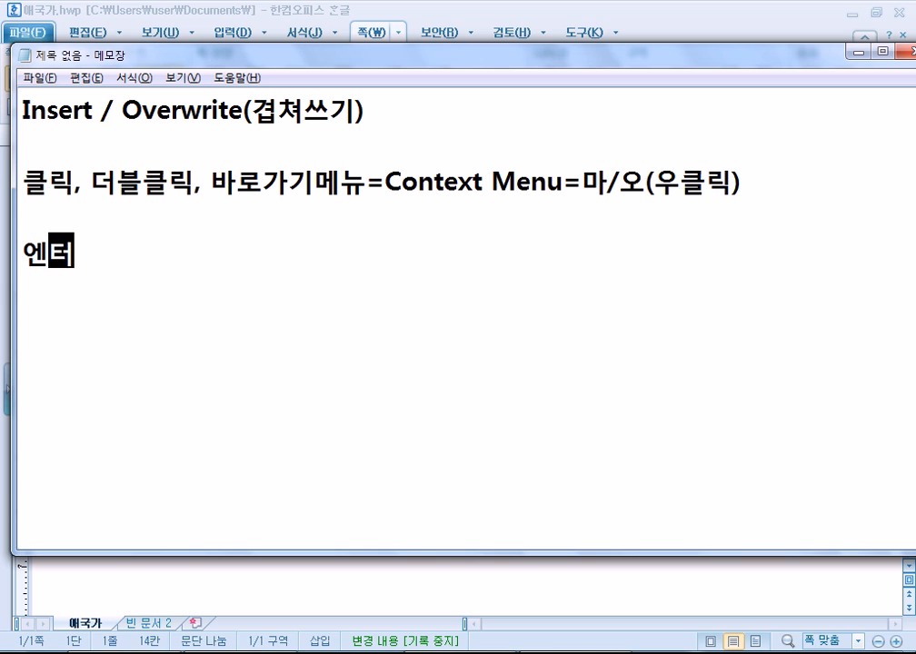
type(" : 줄")
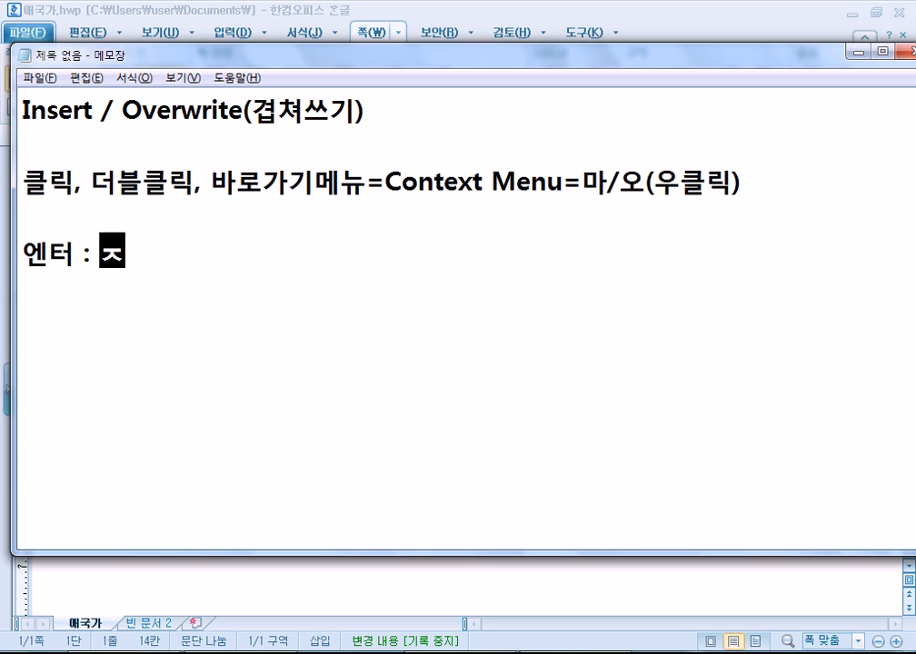
type("바꾸기")
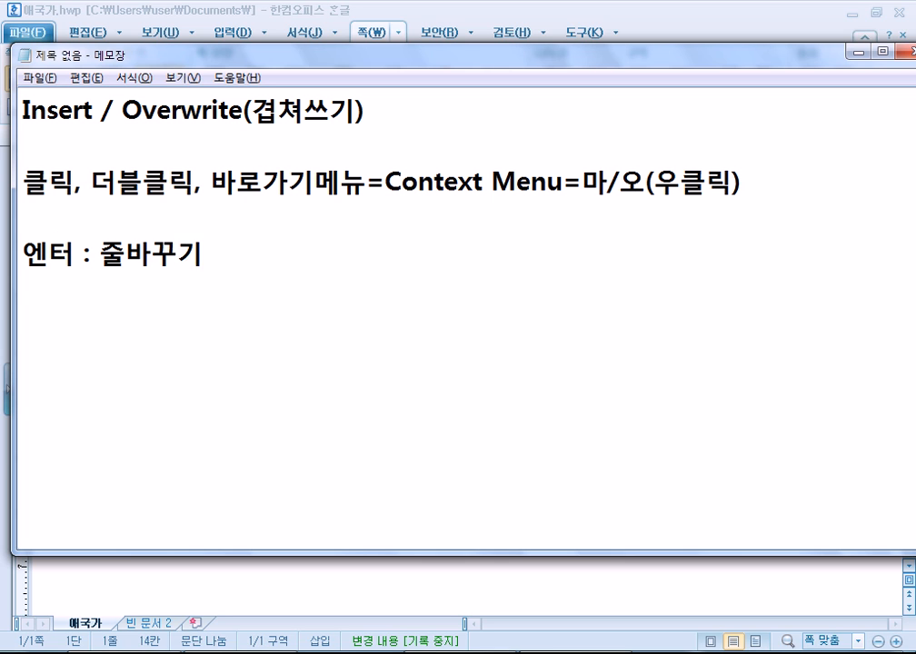
key("Right")
type("X, 문다단바꾸기")
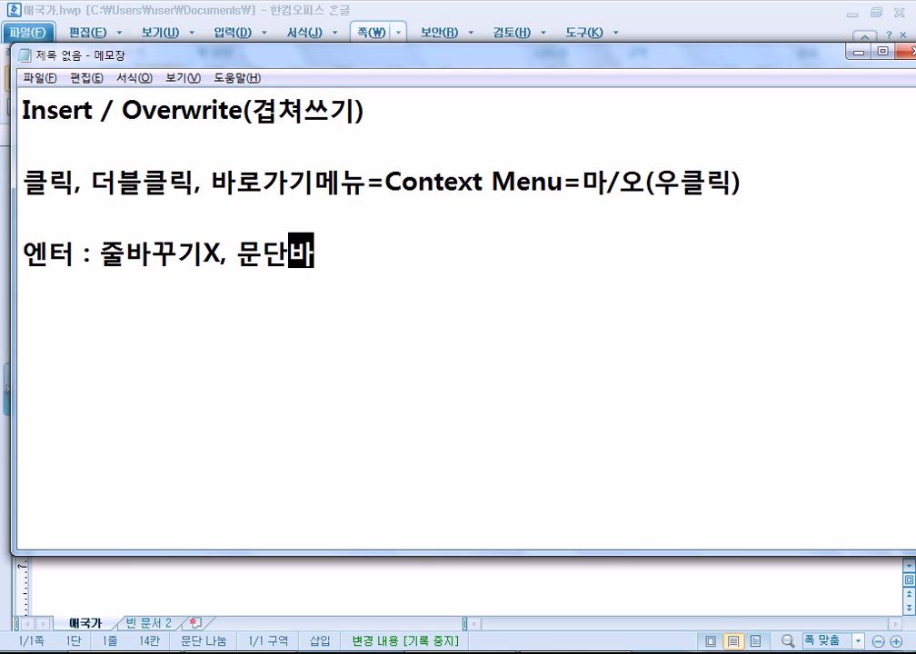
key("Return")
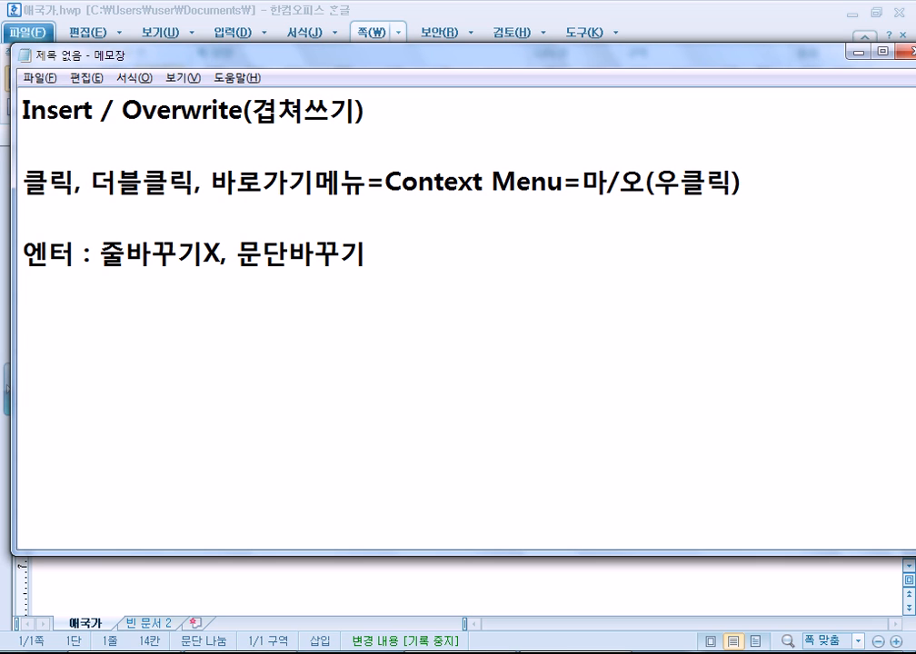
Begin the note '줄바꾸기 :' and insert a Shift+Enter line break after the Hangul title.
type("줄바꾸기")
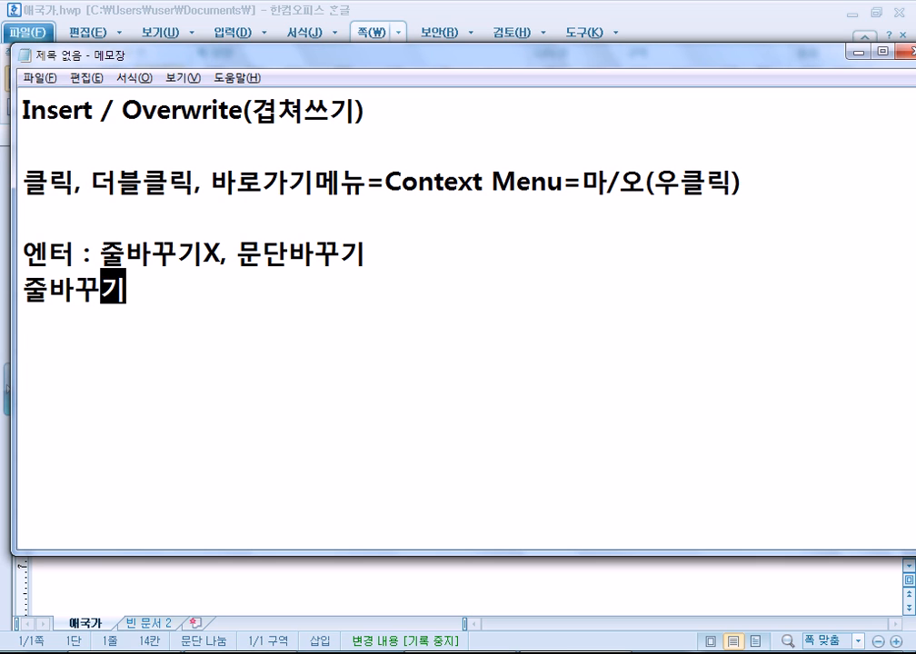
type(" :")
key("alt+Tab")
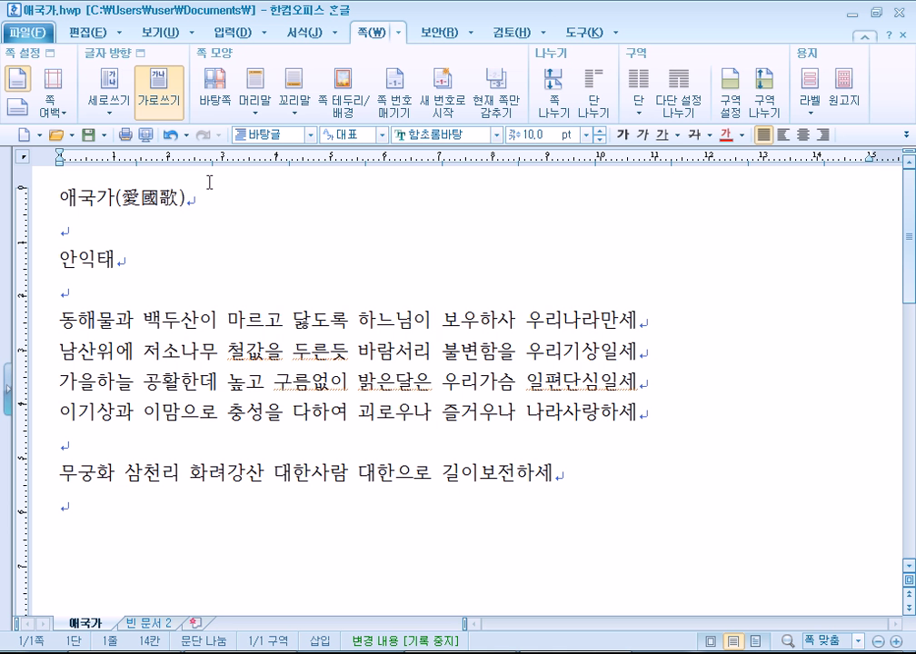
key("shift+Return")
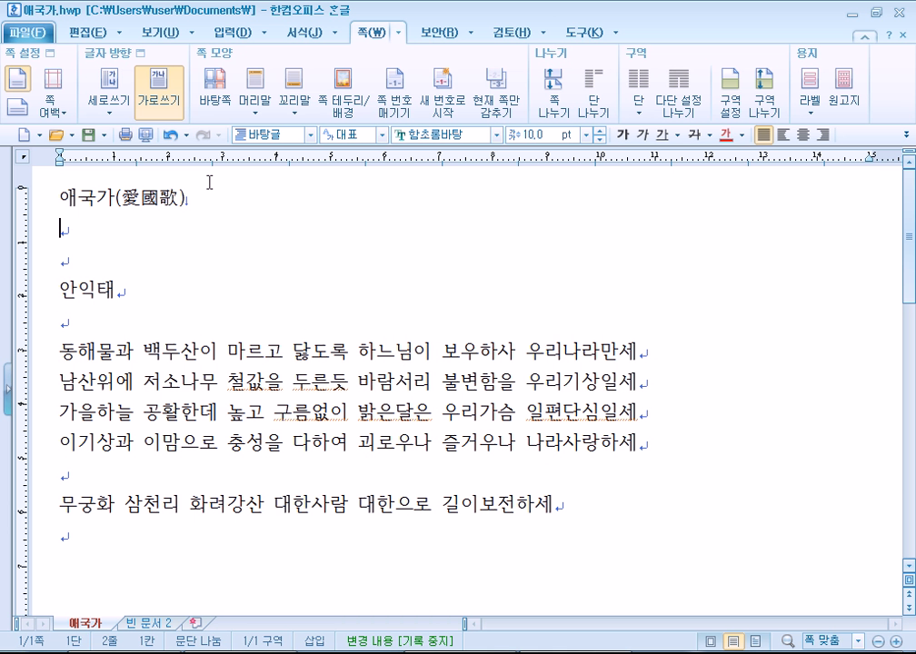
key("alt+Tab")
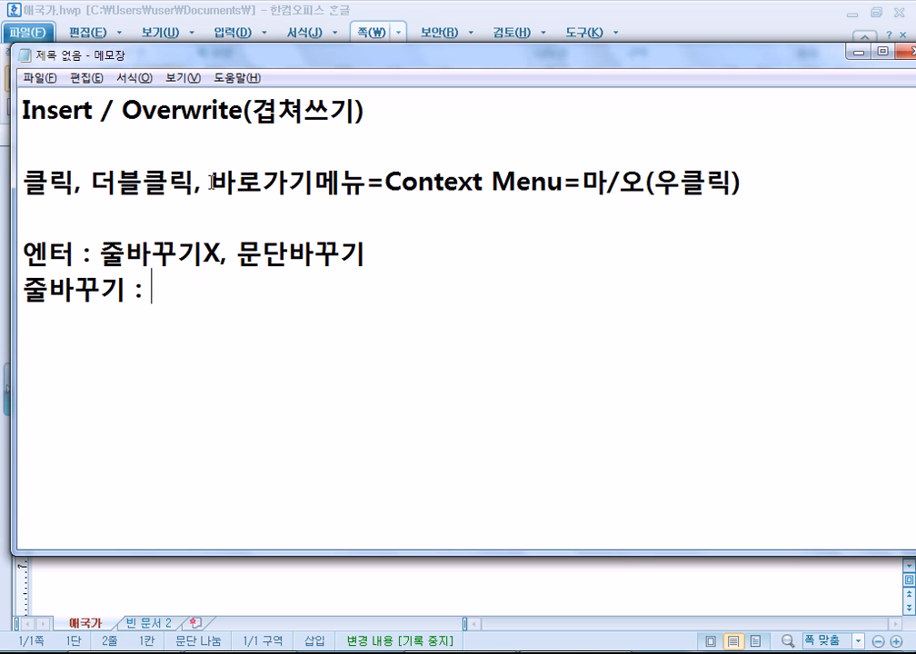
Complete the Notepad note so it reads '줄바꾸기 : Shift + 엔터'.
type("Shift + ")
type("dp")
key("BackSpace")
key("BackSpace")
key("Hangul")
type("엔터")
key("Return")
key("Return")
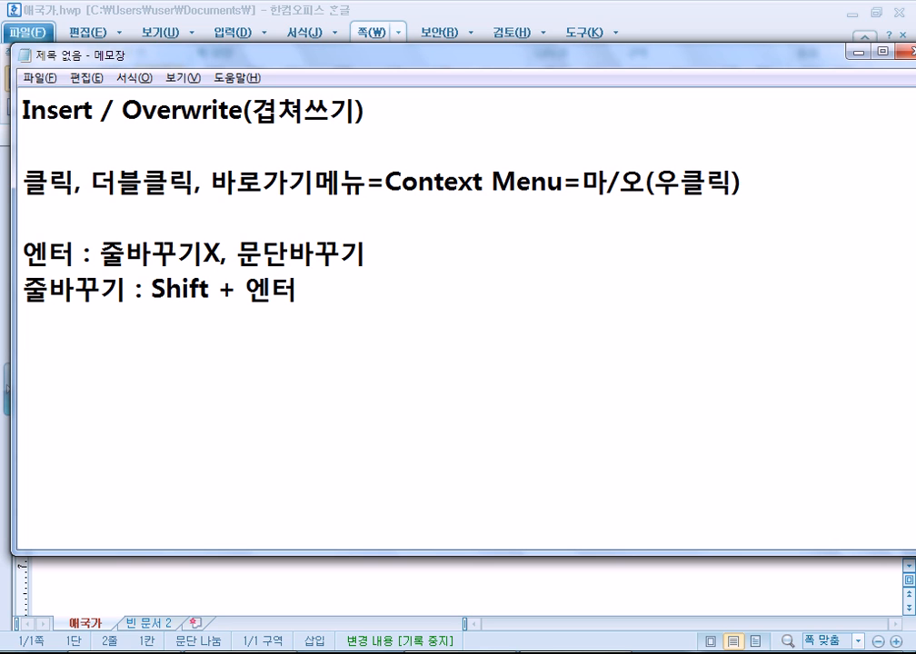
key("alt+Tab")
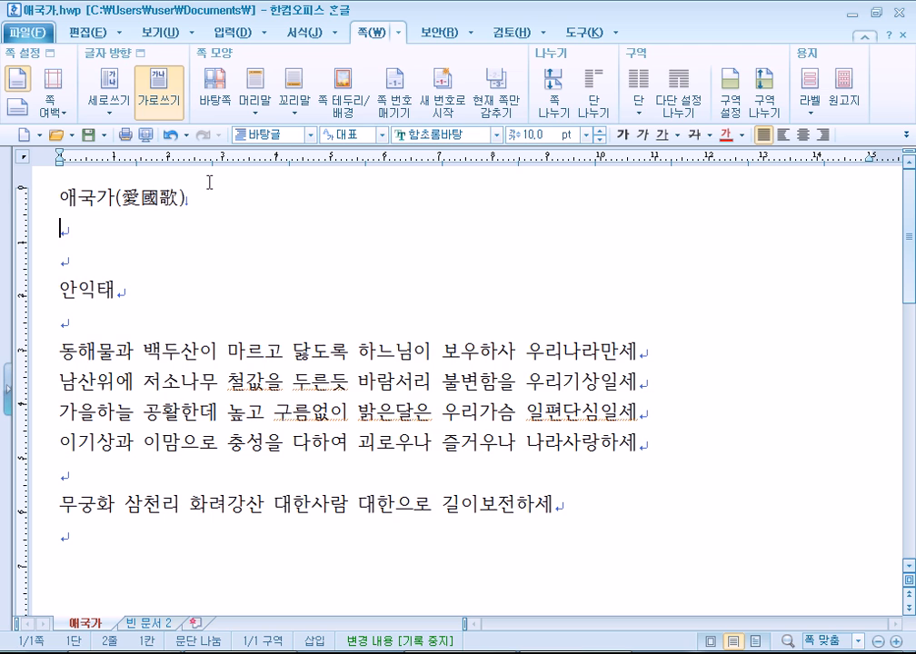
Make the title's break a paragraph break again and add line breaks below 안익태.
key("BackSpace")
key("Return")
key("shift+Return")
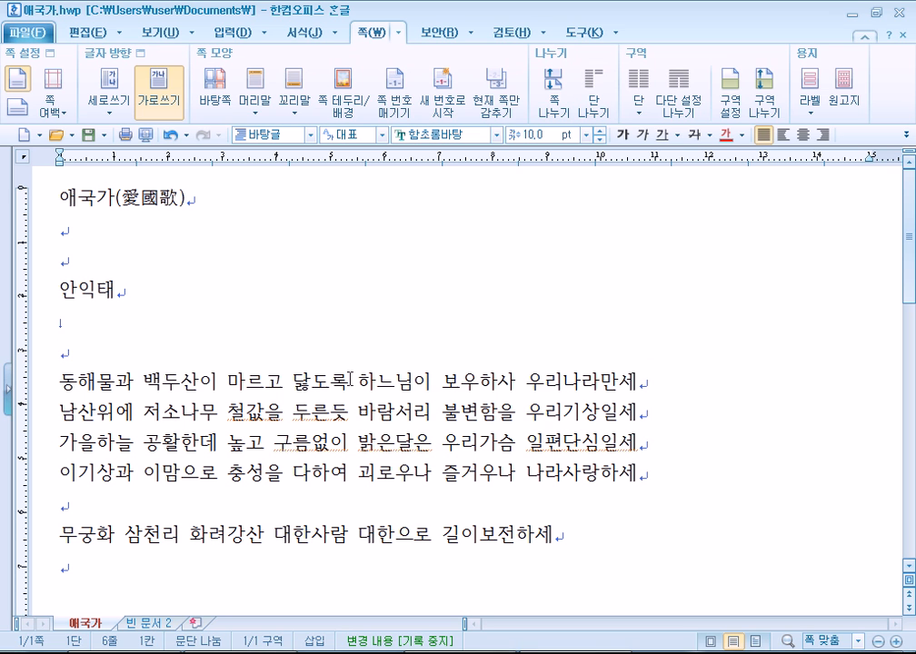
key("shift+Return")
key("shift+Return")
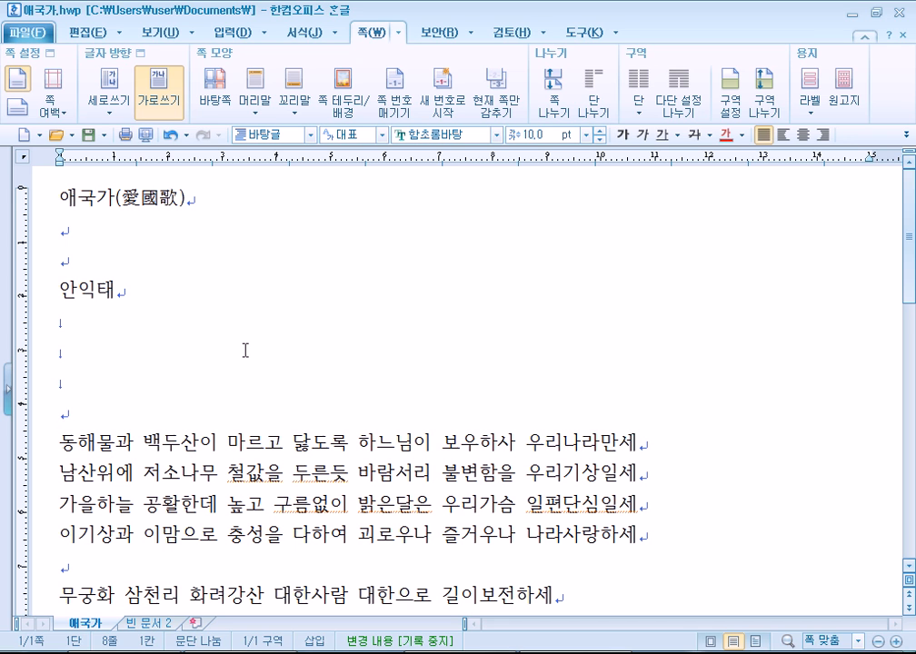
Check the 문단 note in Notepad, then select the first lyric line in Hangul.
key("alt+Tab")
left_click_drag(236, 251, 370, 249)
left_click(313, 338)
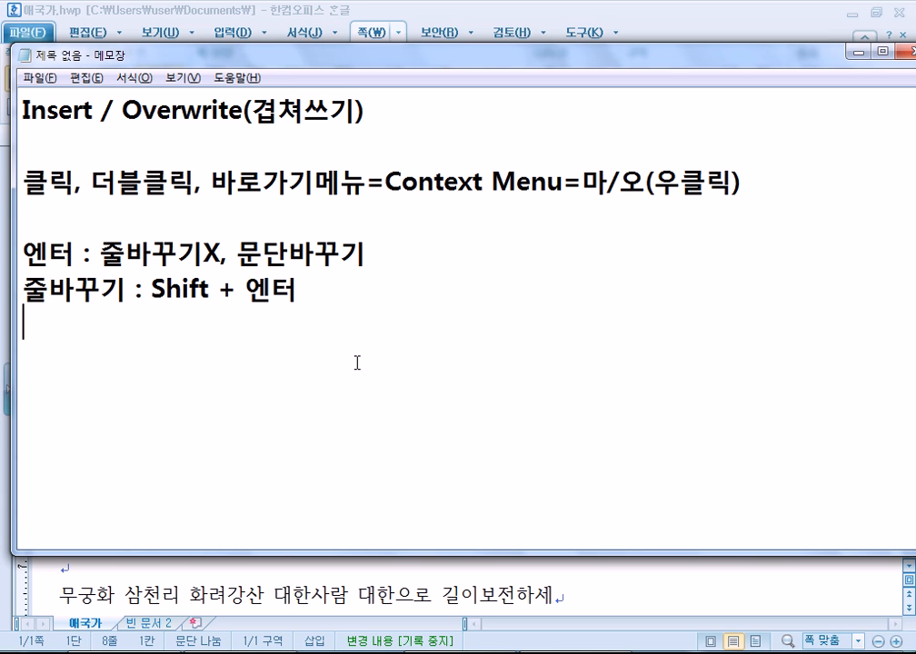
key("alt+Tab")
scroll(669, 341, "down", 3)
left_click_drag(669, 262, 56, 271)
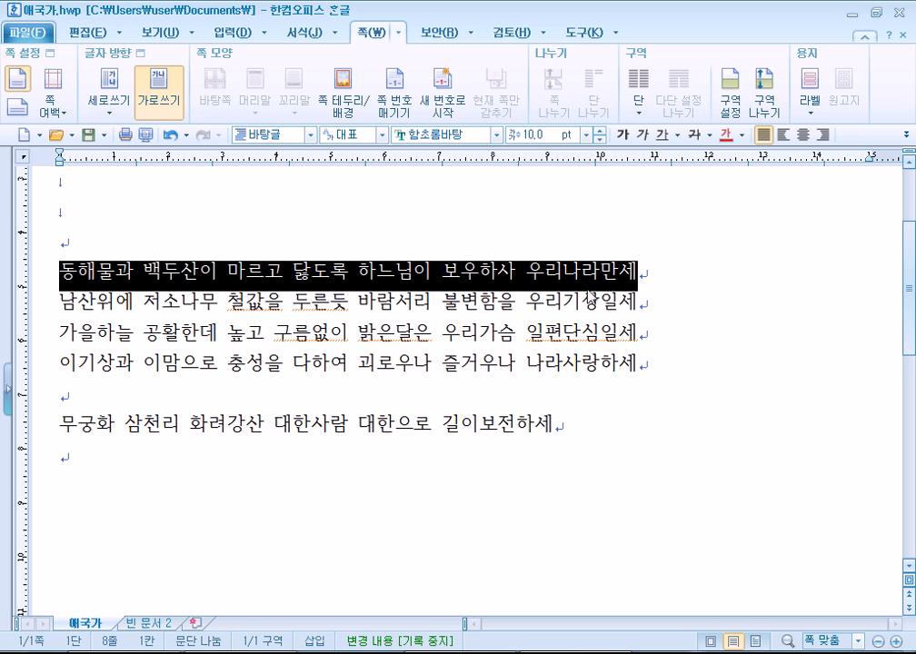
Join the first verse lines and the refrain line into a single lyrics paragraph.
left_click(661, 271)
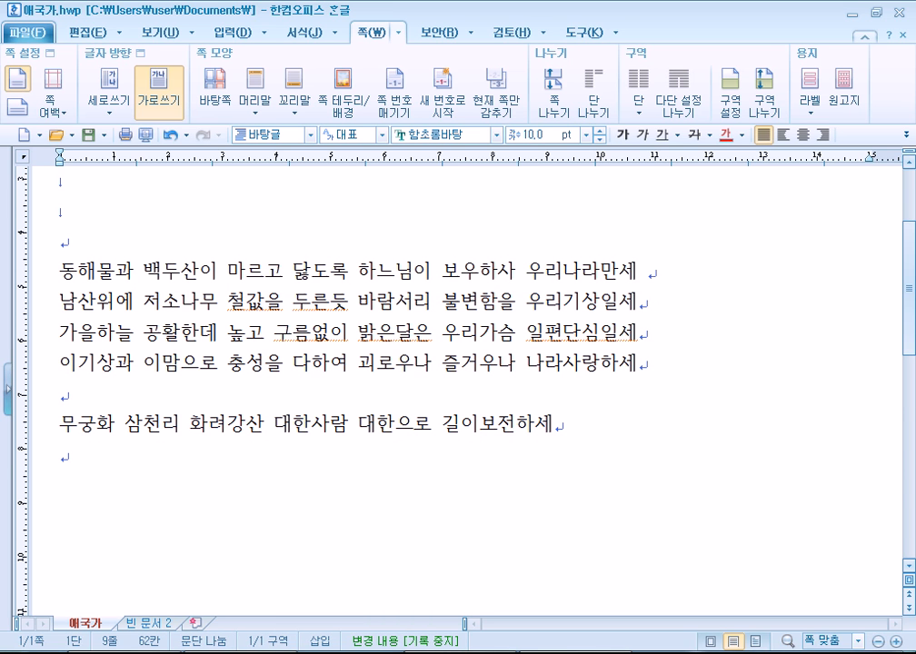
key("Delete")
key("End")
key("Delete")
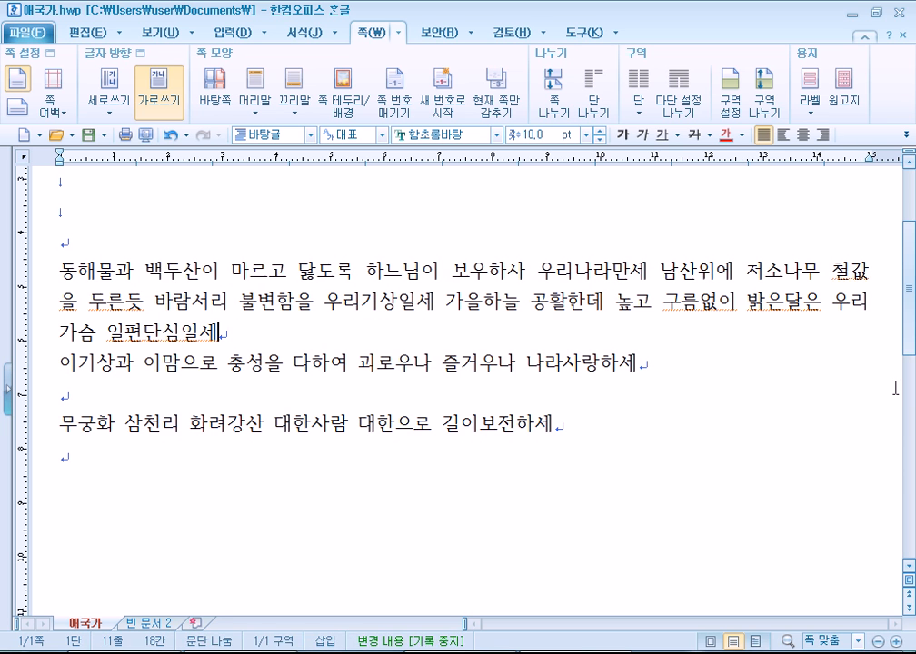
key("Delete")
key("Down")
key("Up")
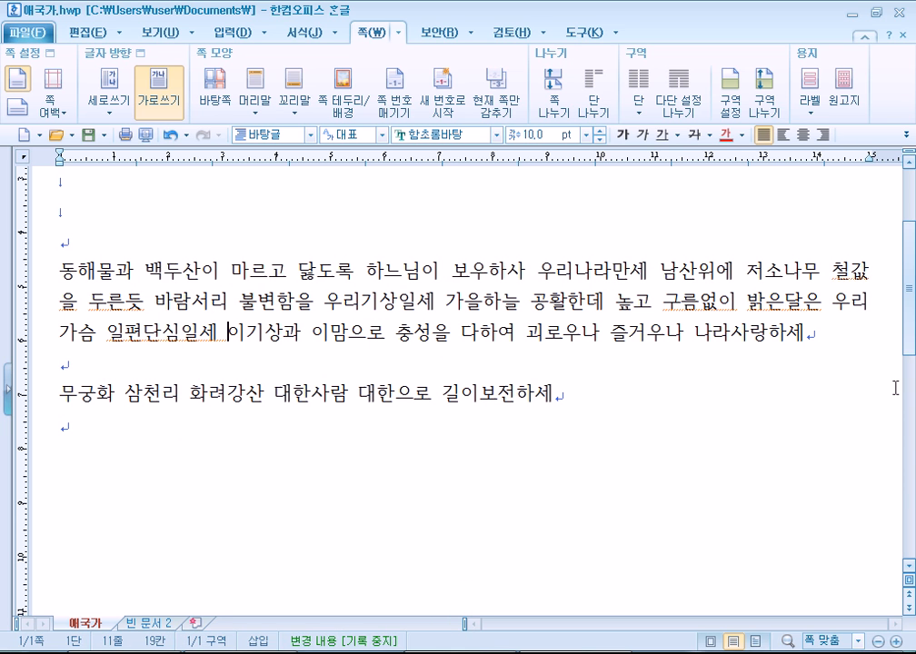
key("End")
key("Delete")
key("Delete")
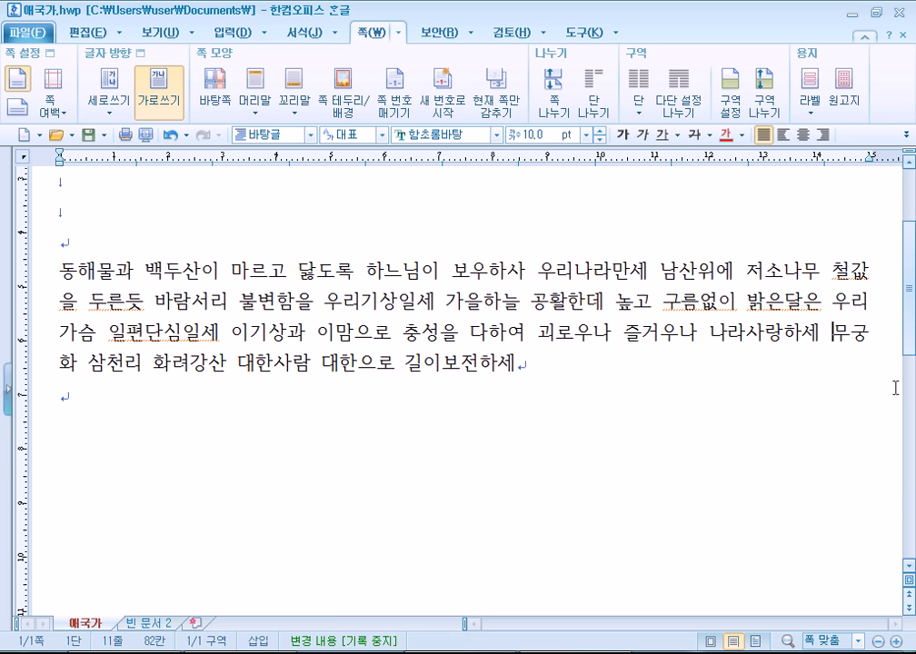
Try right, center and justify alignment on the lyrics paragraph, ending with it centered.
left_click_drag(576, 369, 3, 284)
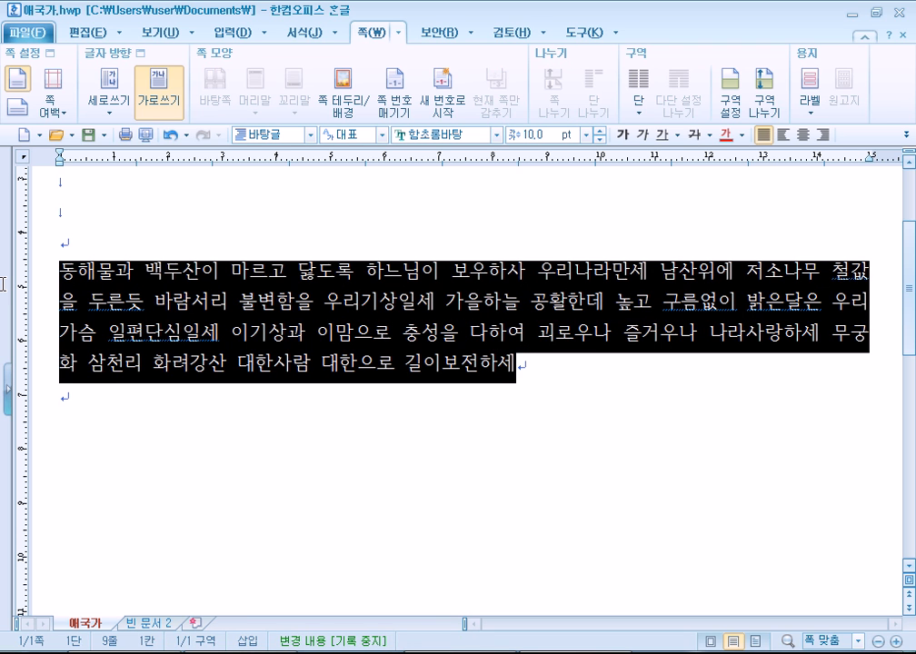
left_click(306, 333)
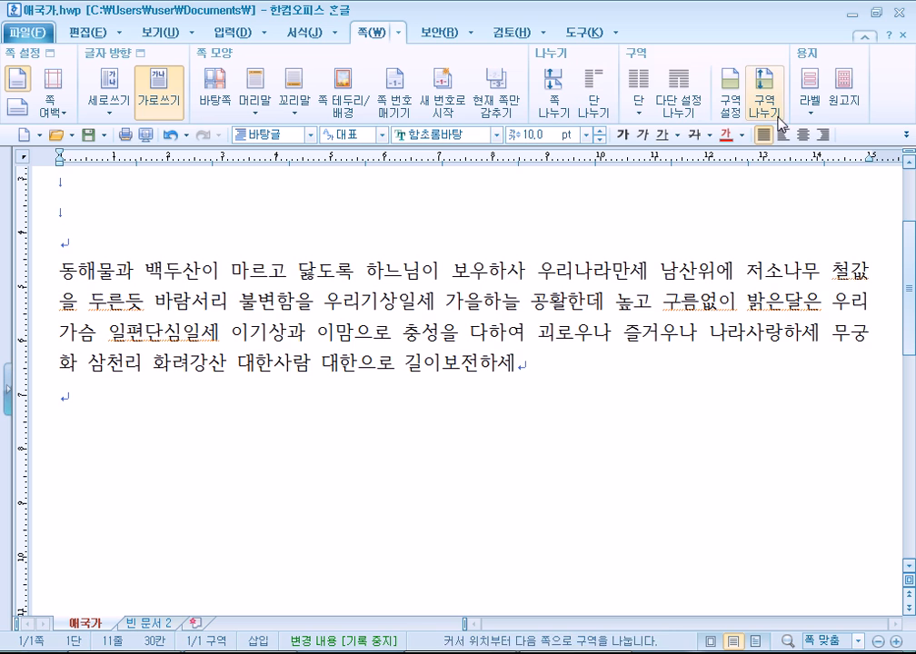
left_click(822, 137)
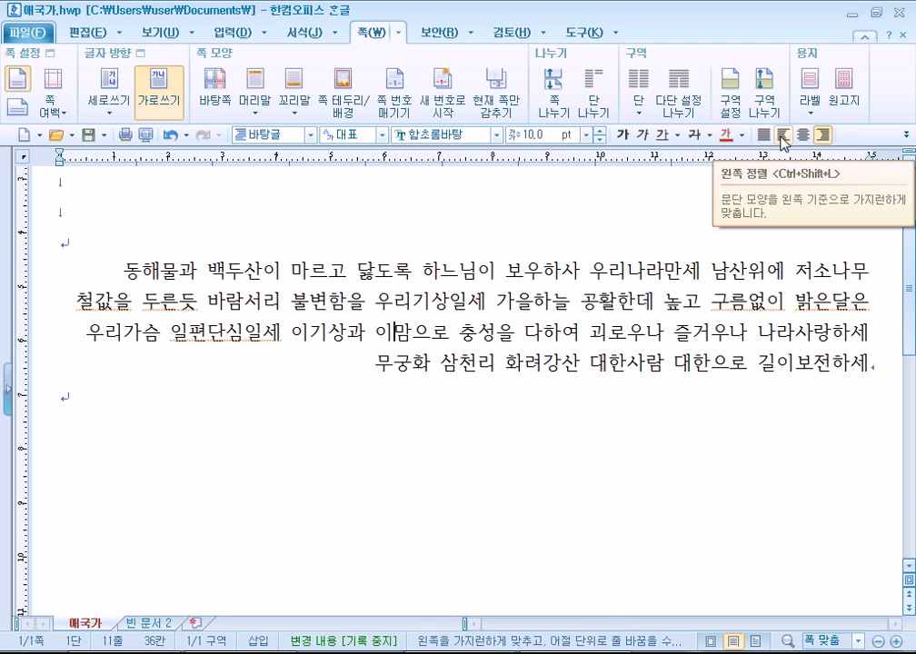
left_click(803, 141)
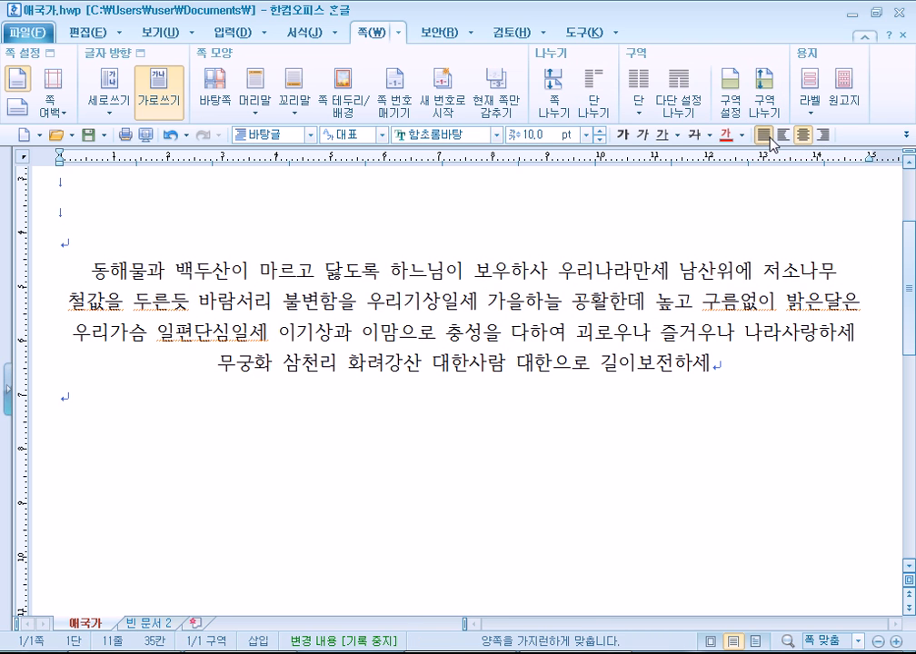
left_click(768, 140)
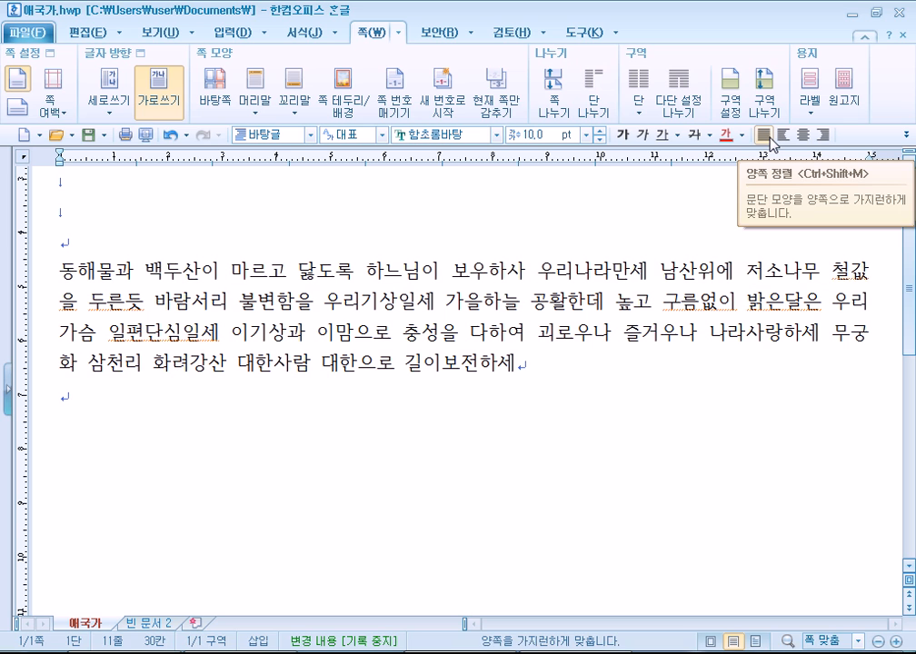
left_click_drag(447, 274, 516, 272)
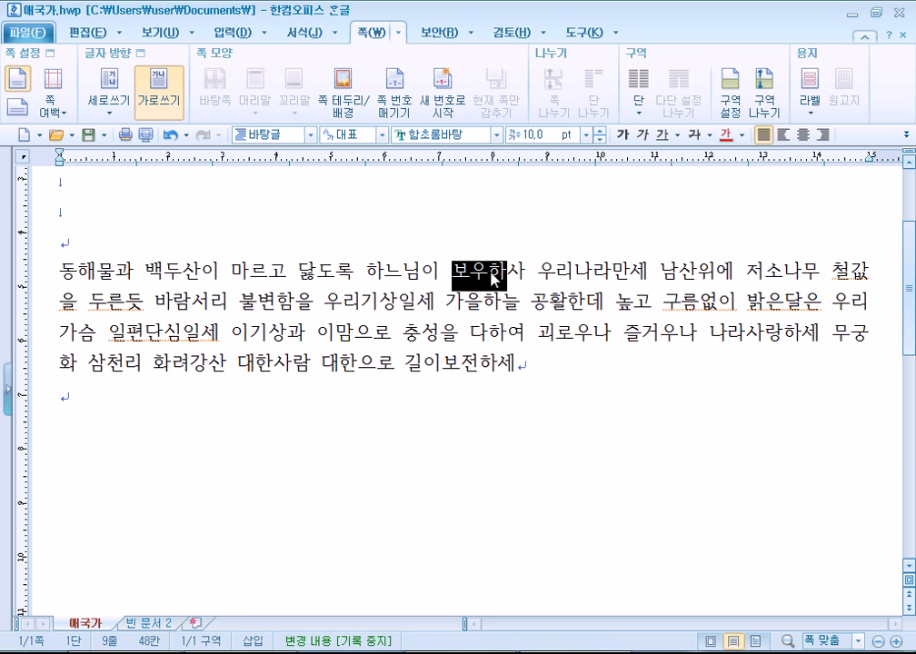
left_click(805, 135)
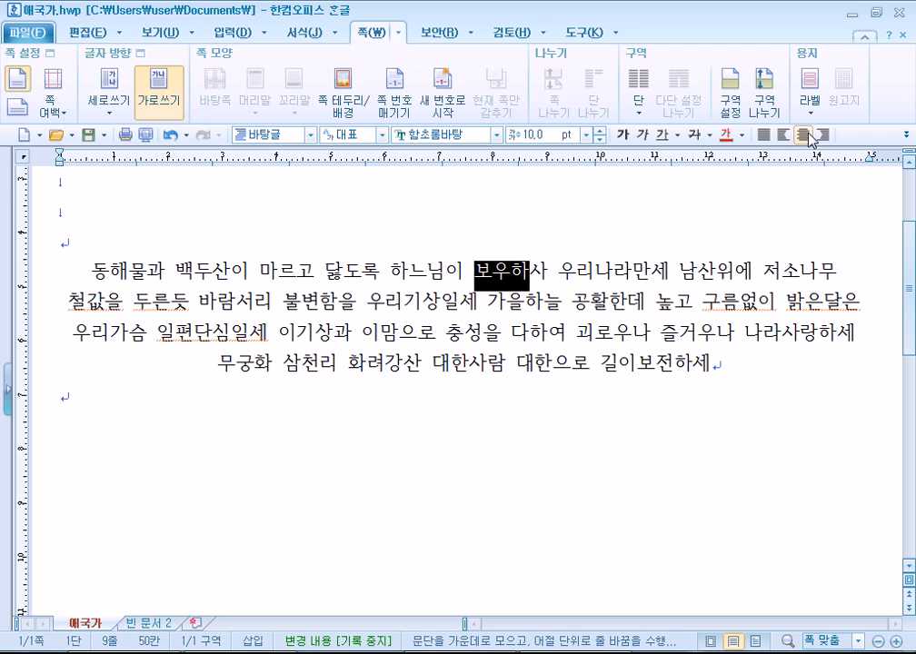
Add an empty line after 길이보전하세, testing left and justify alignment on it.
left_click(752, 368)
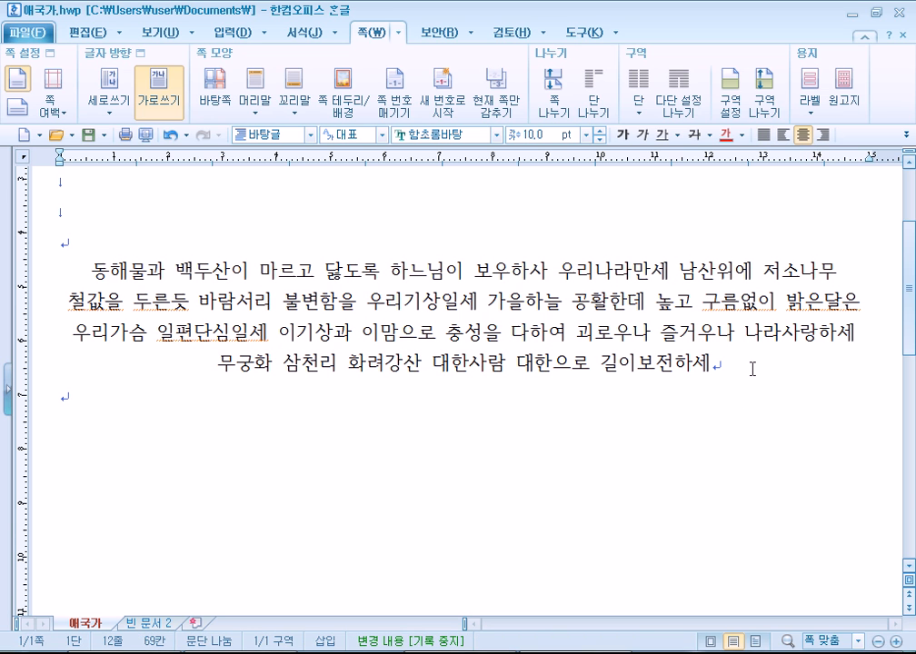
key("Return")
left_click(763, 135)
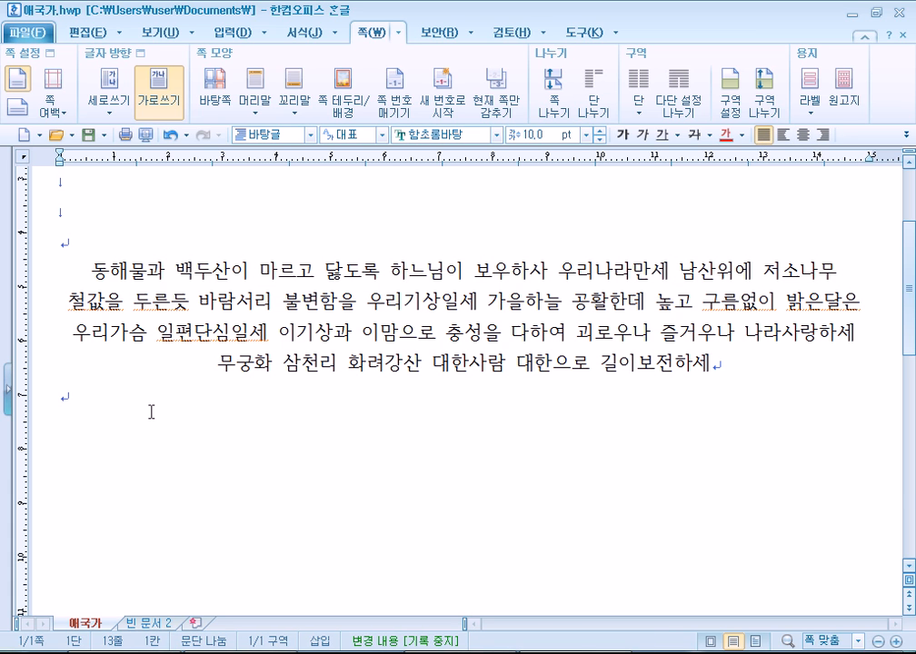
left_click(745, 379)
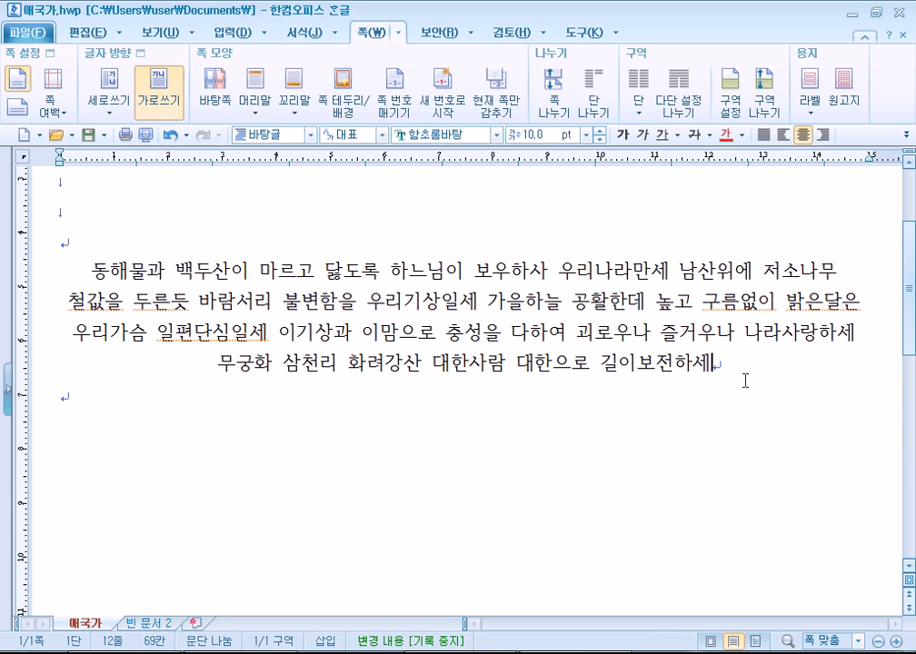
key("Return")
left_click(763, 134)
Break the line before 무궁화 with Shift+Enter and delete the test characters ㄴㅇㄹㄴㅇㄹ.
type("ㄴㅇㄹㄴㅇㄹ")
left_click_drag(239, 394, 60, 394)
left_click_drag(200, 271, 250, 333)
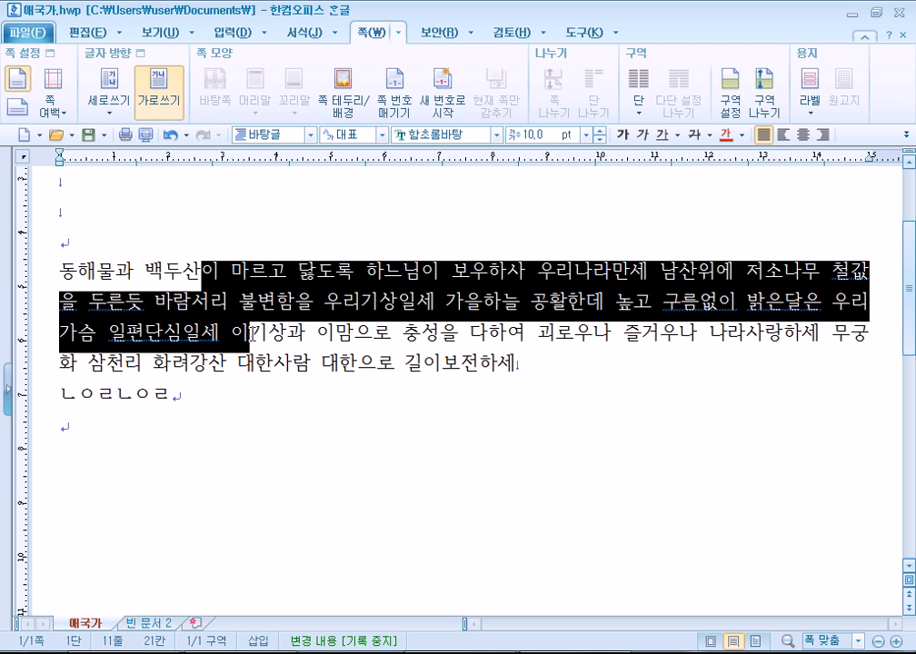
left_click(231, 388)
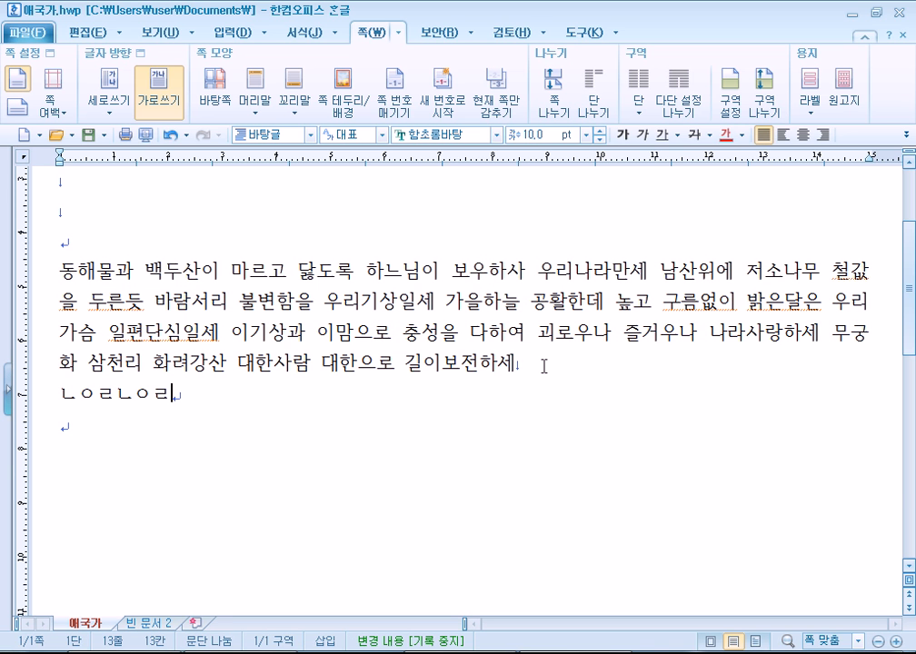
left_click(831, 332)
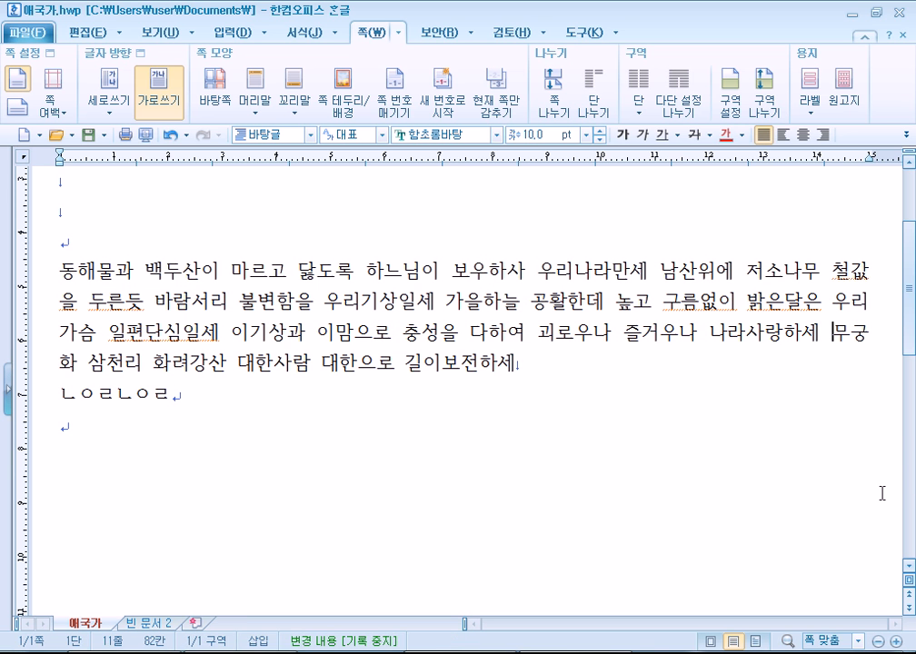
key("shift+Return")
key("BackSpace")
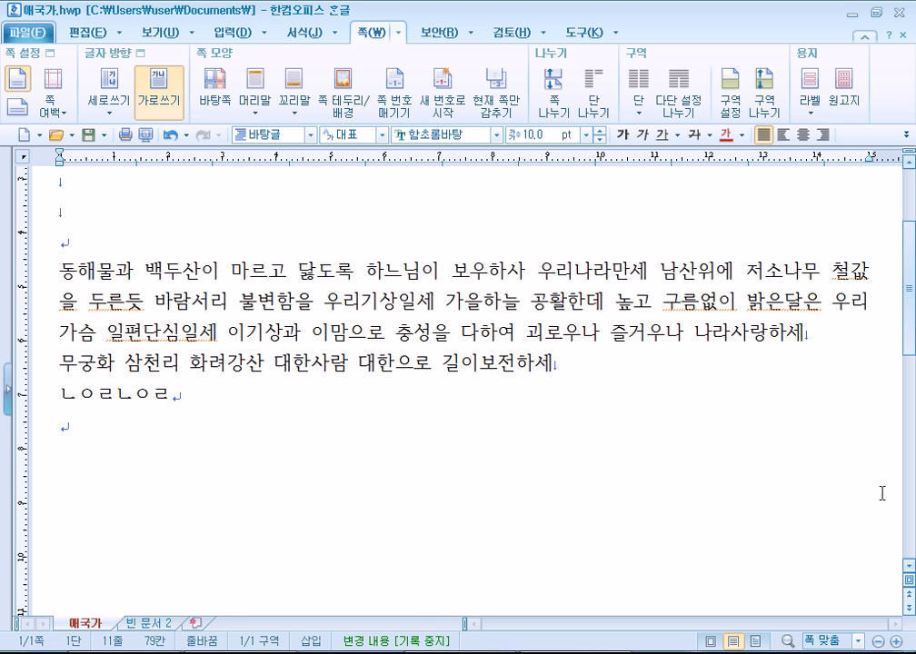
left_click_drag(62, 399, 169, 400)
key("Delete")
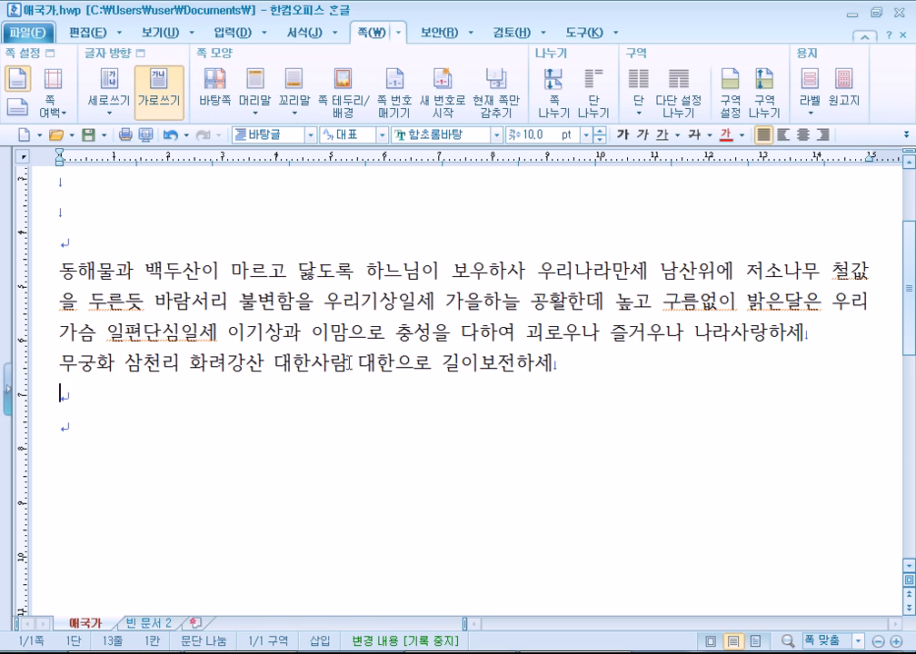
Replace the line break at the end of the refrain line with a paragraph break.
left_click_drag(631, 270, 656, 338)
left_click(760, 338)
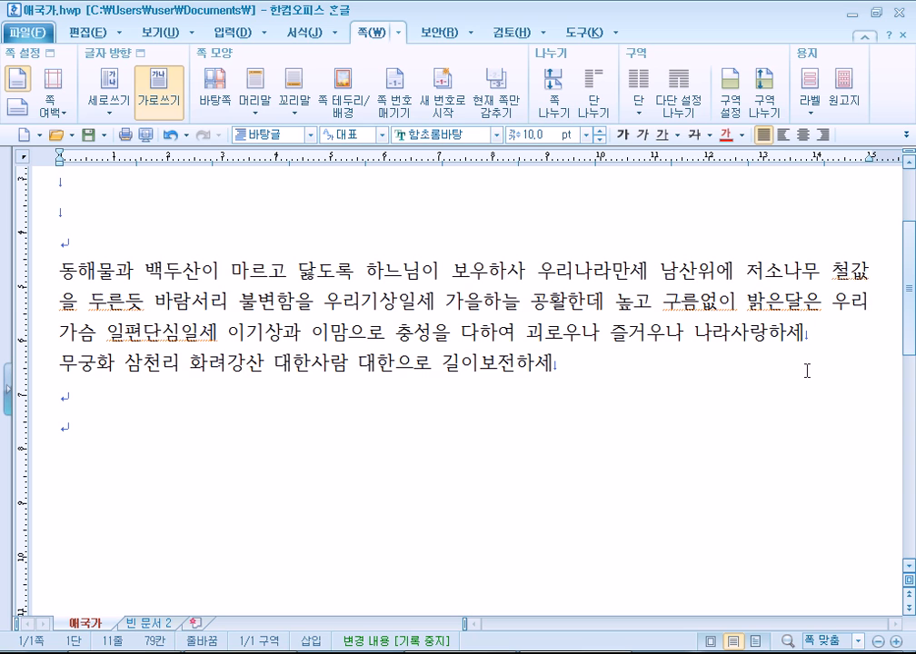
left_click(583, 364)
left_click(838, 334)
key("Return")
key("Delete")
key("End")
key("Return")
key("Delete")
Try distributed alignment, then justify and restore a line break before the refrain.
left_click(826, 333)
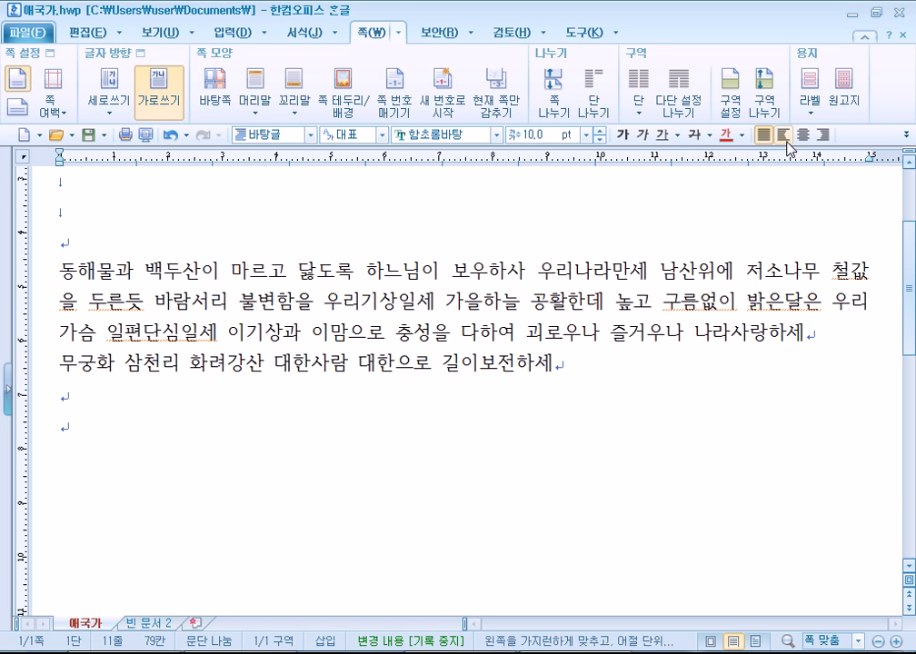
left_click(822, 135)
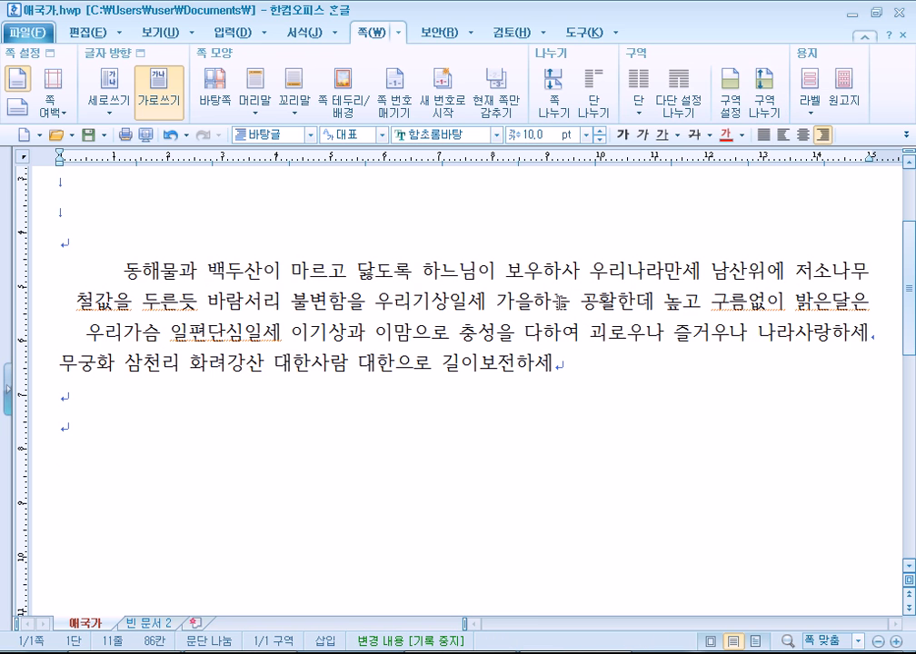
left_click_drag(554, 364, 396, 374)
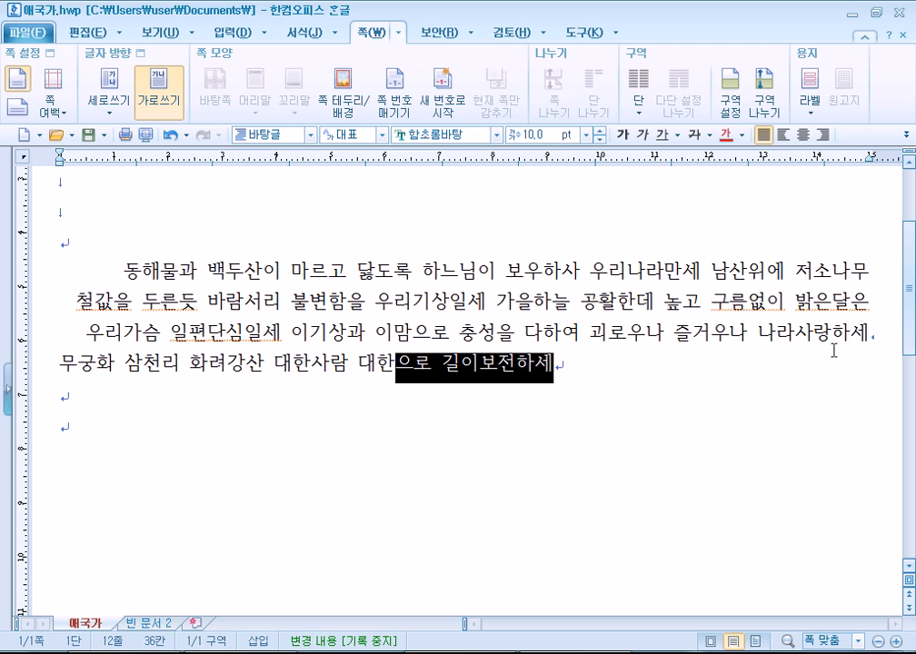
left_click(877, 329)
left_click(763, 134)
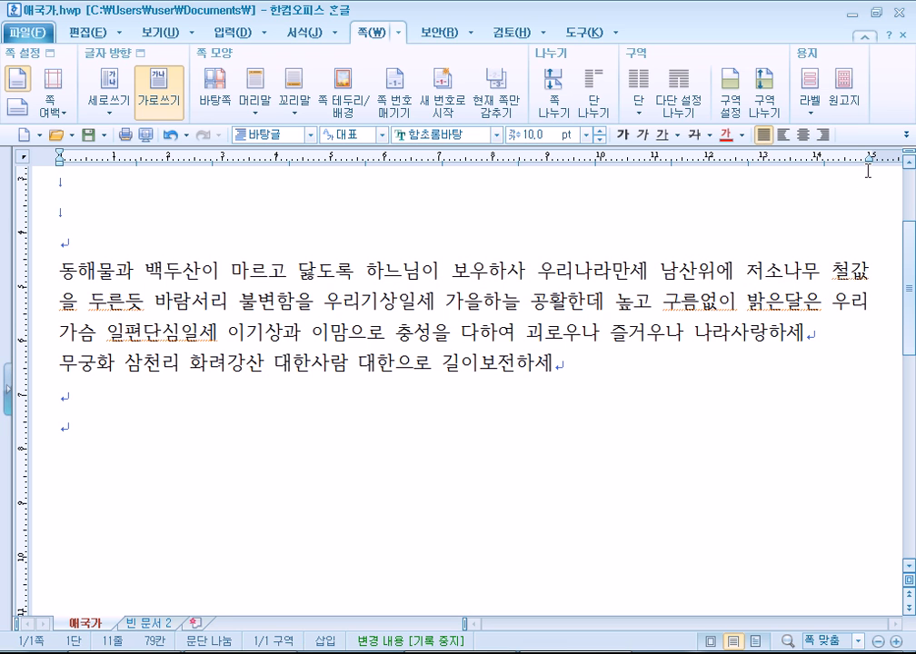
key("shift+Return")
key("Delete")
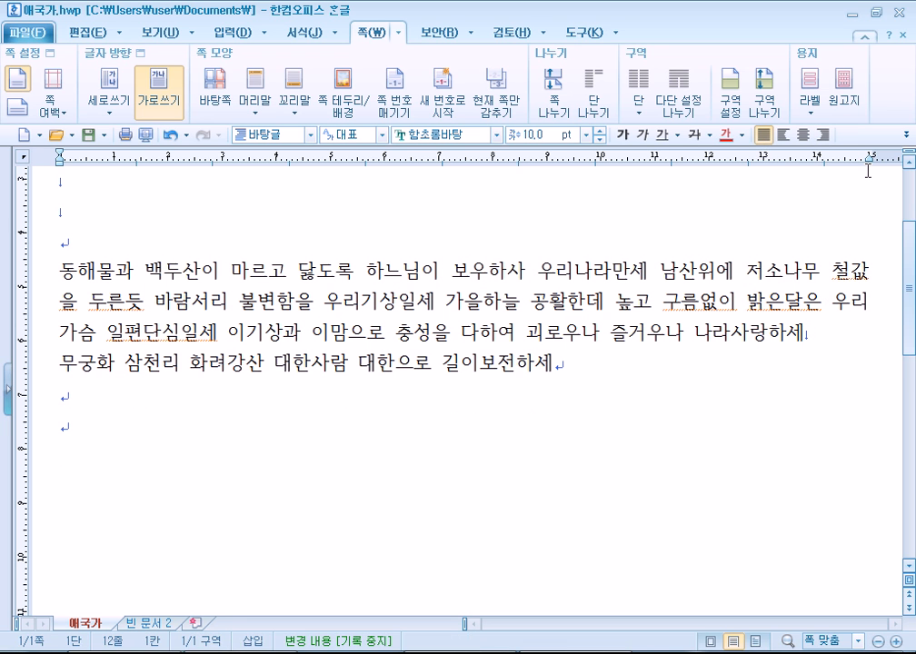
key("End")
Cycle through right, left and center alignment, leaving the lyrics paragraph justified.
left_click(821, 134)
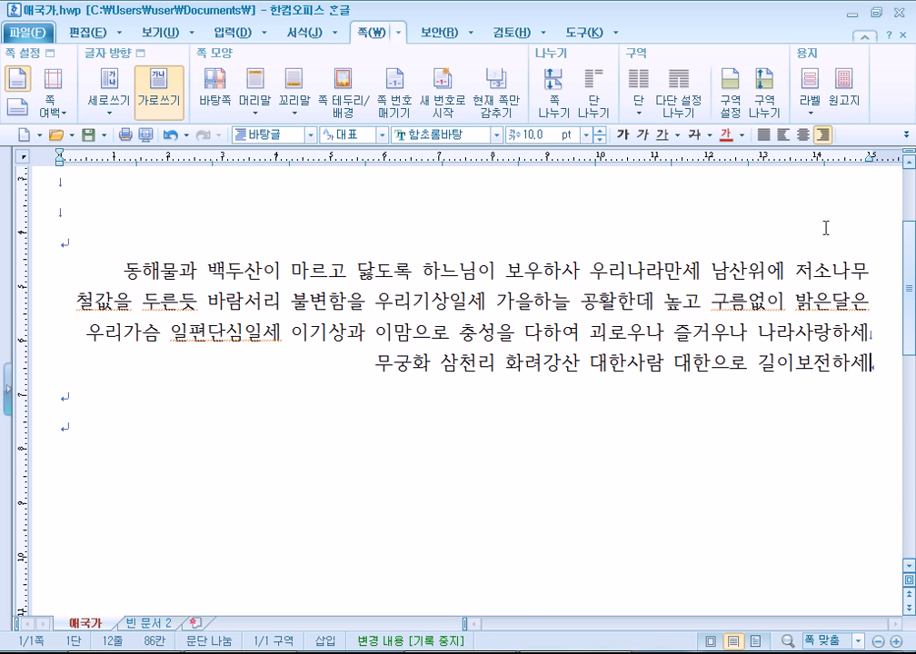
left_click_drag(730, 271, 757, 326)
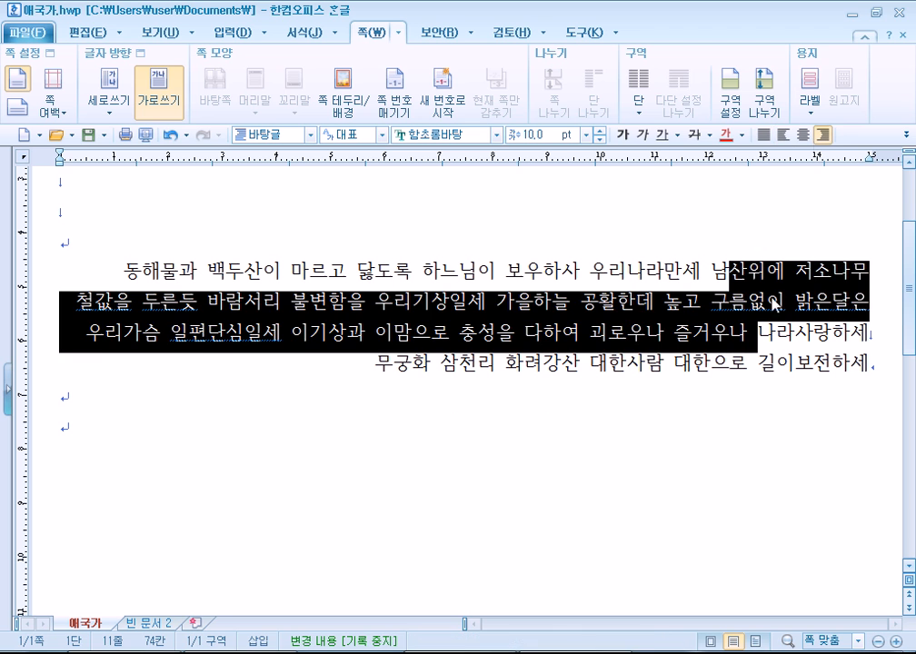
left_click(758, 364)
left_click(783, 134)
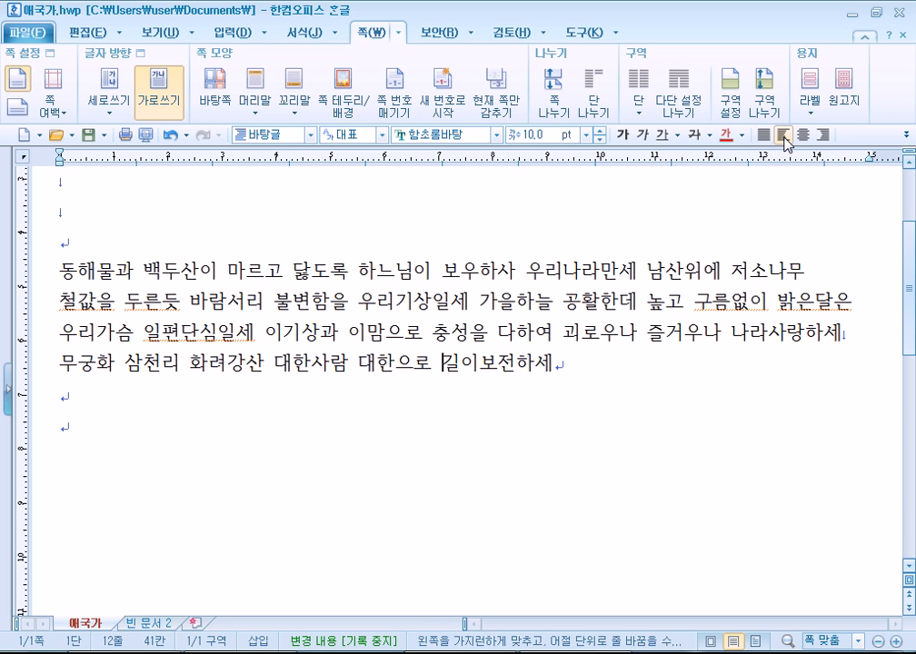
left_click(805, 136)
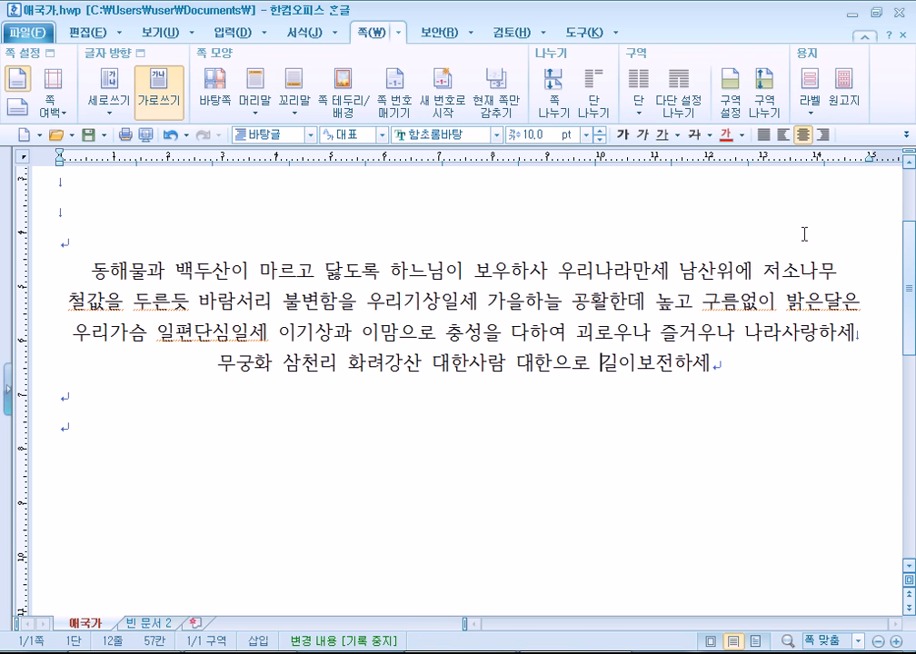
left_click(870, 325)
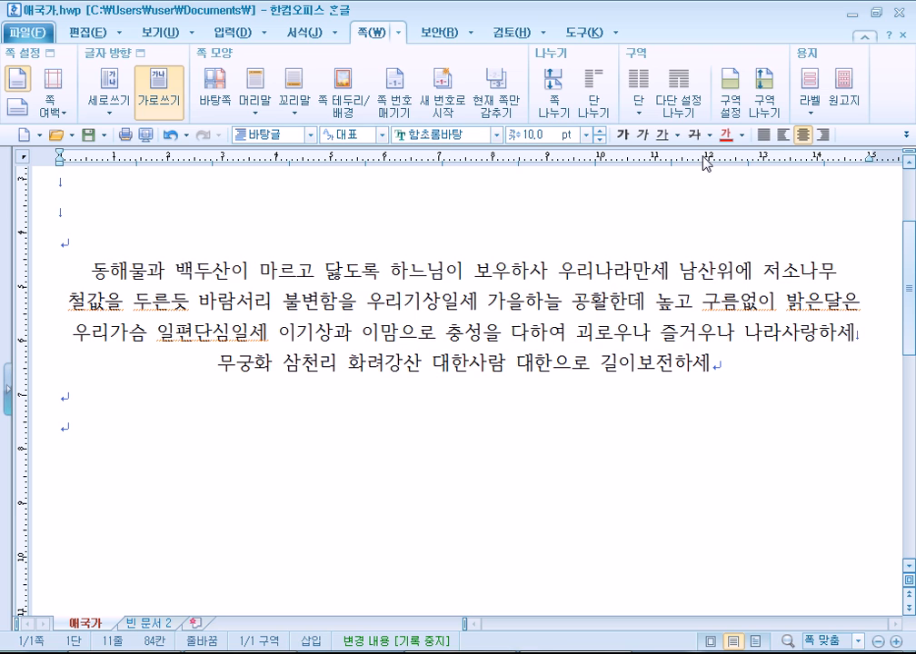
left_click(767, 135)
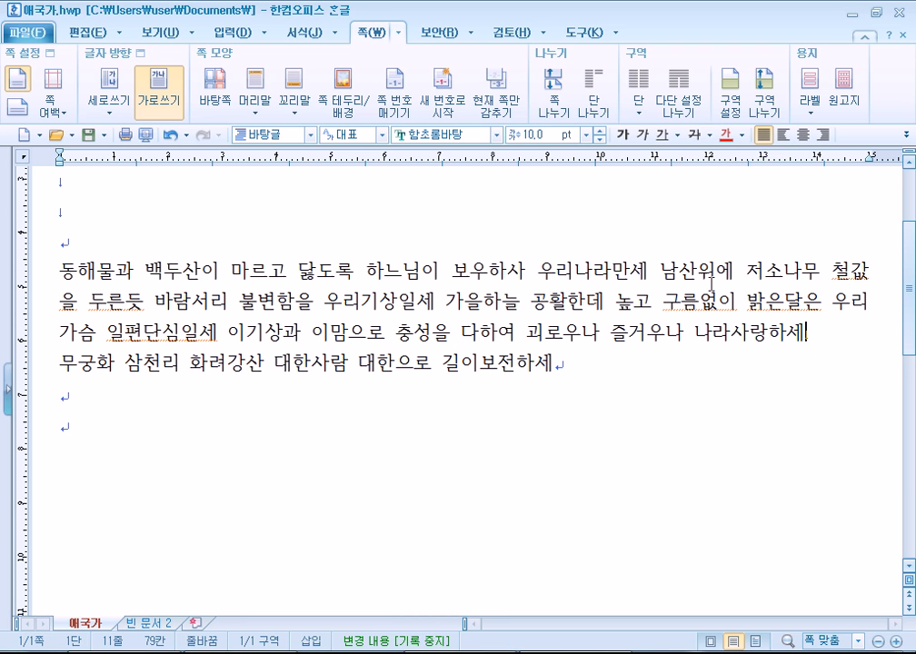
Insert line breaks after 우리나라만세, 우리기상일세 and 일편단심일세 so each phrase has its own line.
left_click(646, 269)
key("shift+Return")
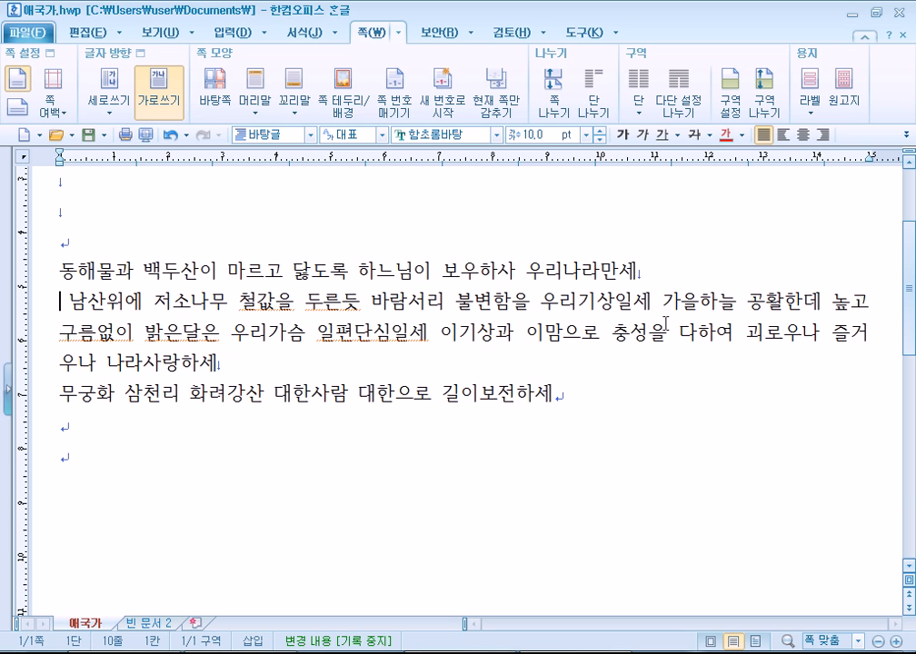
key("End")
key("Up")
key("Down")
key("shift+Return")
key("Up")
key("End")
key("Down")
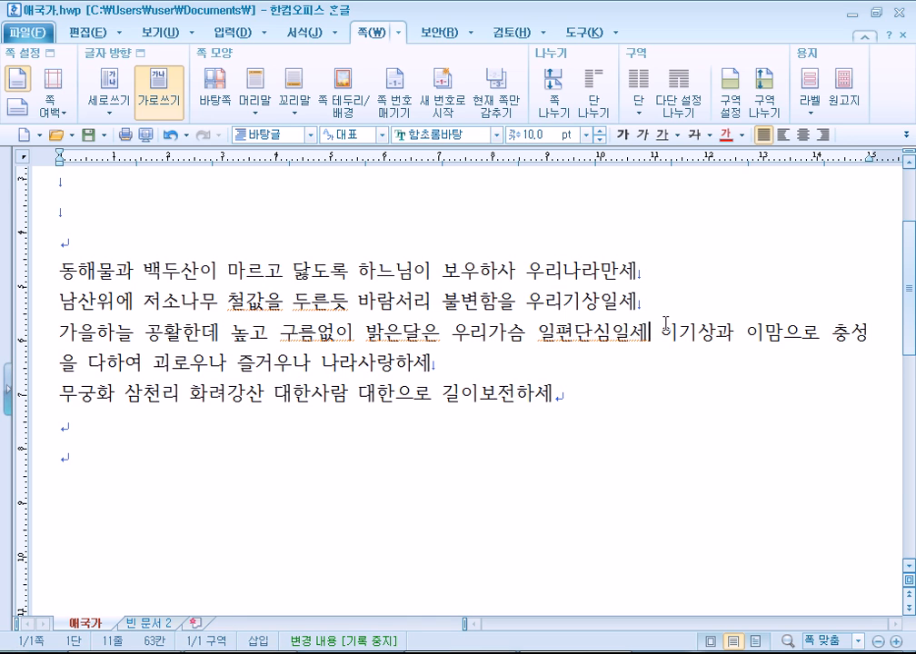
key("shift+Return")
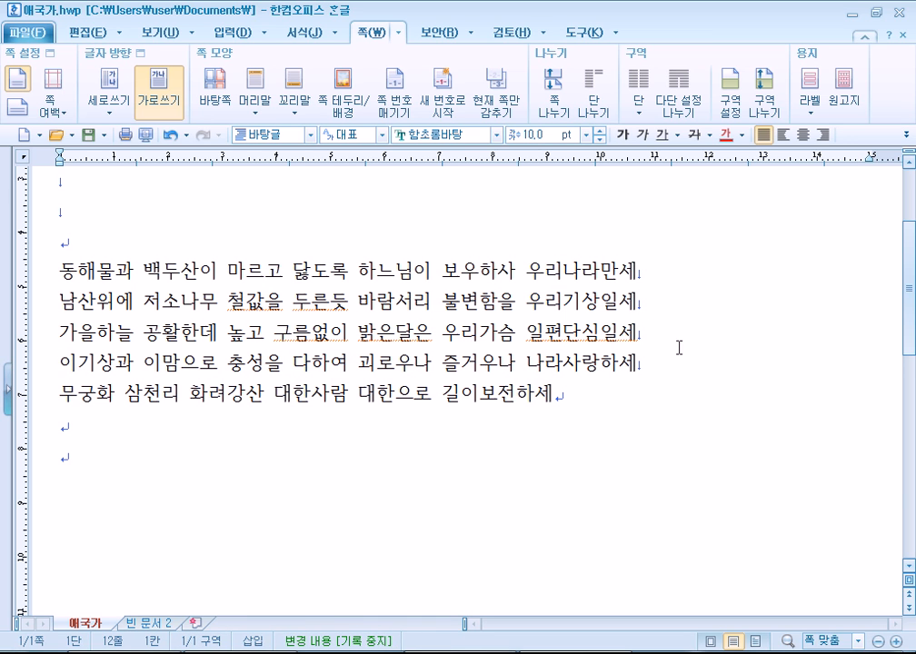
key("Down")
key("End")
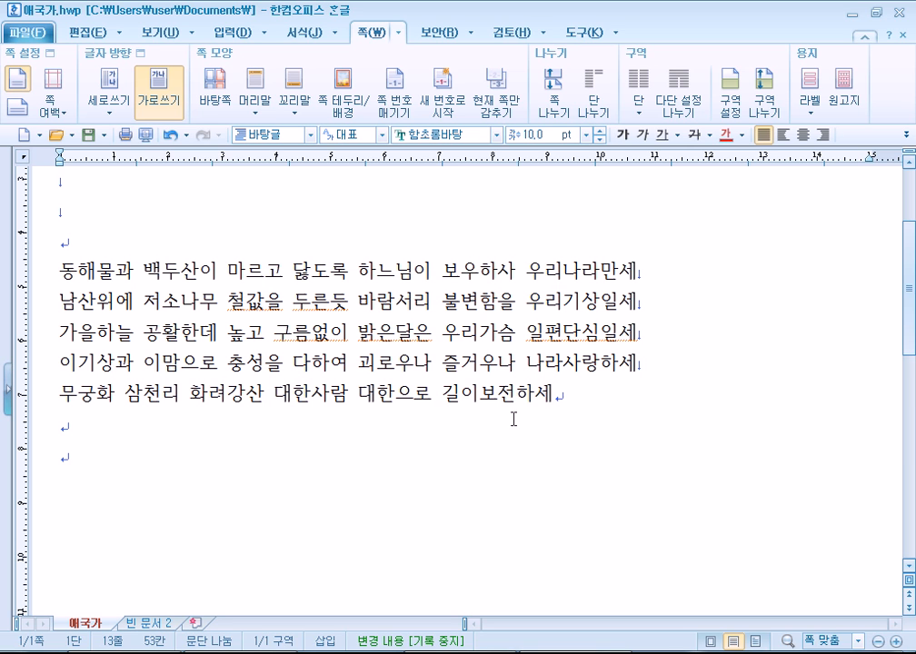
Replace the line breaks after each of the first four lyric lines with paragraph breaks.
left_click(673, 272)
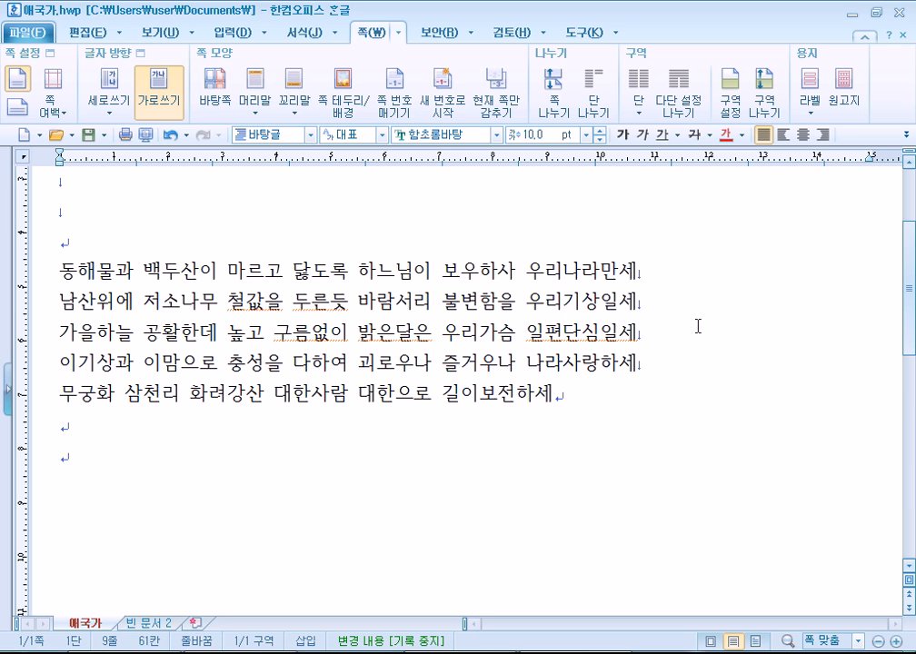
key("Return")
key("Delete")
key("End")
key("Return")
key("Delete")
key("End")
key("Return")
key("Delete")
key("End")
key("Return")
key("Delete")
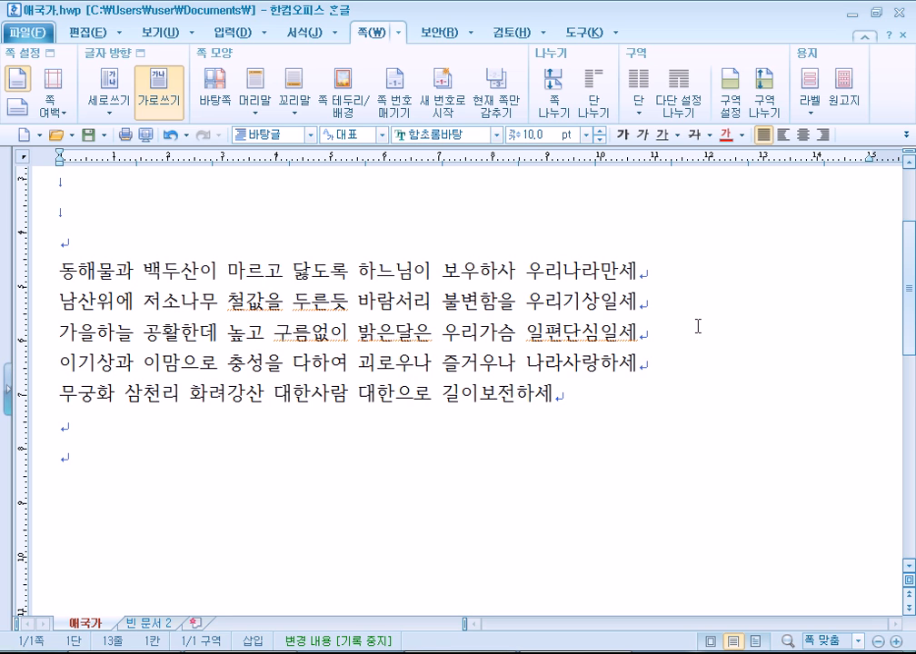
Add a blank paragraph before each following lyric line and delete the 무궁화 refrain line.
key("Up")
key("Up")
key("Up")
key("Return")
key("Down")
key("Return")
key("Down")
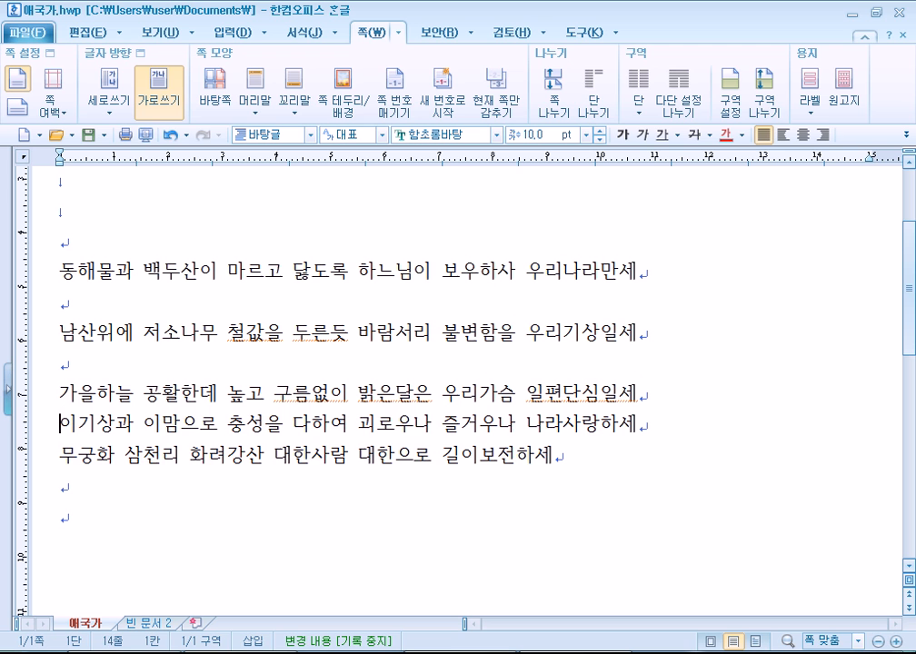
key("Return")
key("Down")
key("Return")
key("shift+Down")
key("ctrl+c")
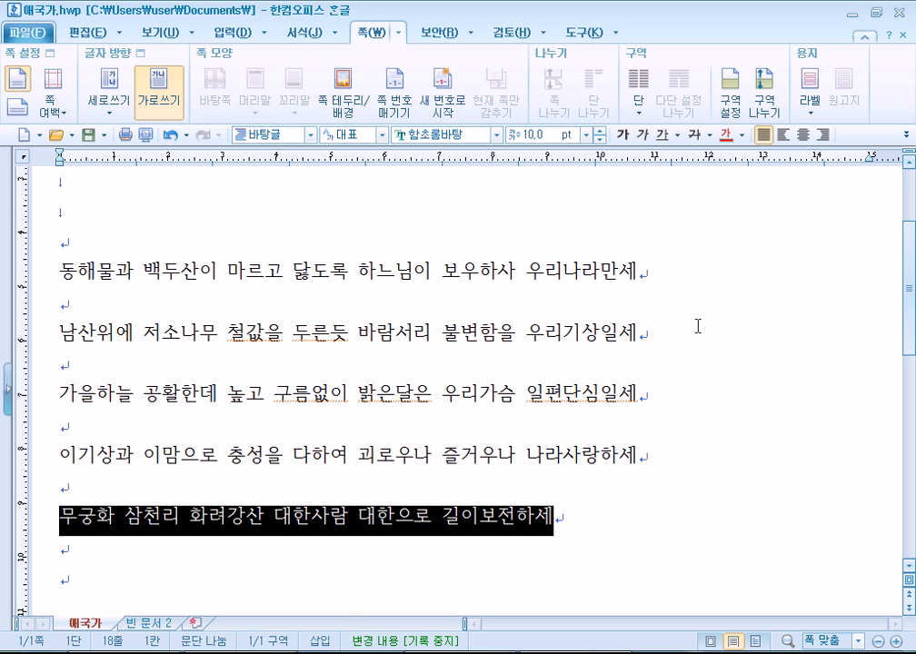
key("Delete")
Paste the 무궁화 refrain under the 동해물과, 남산위에, 가을하늘 and 이기상과 verses, deleting the extra copy.
key("ctrl+v")
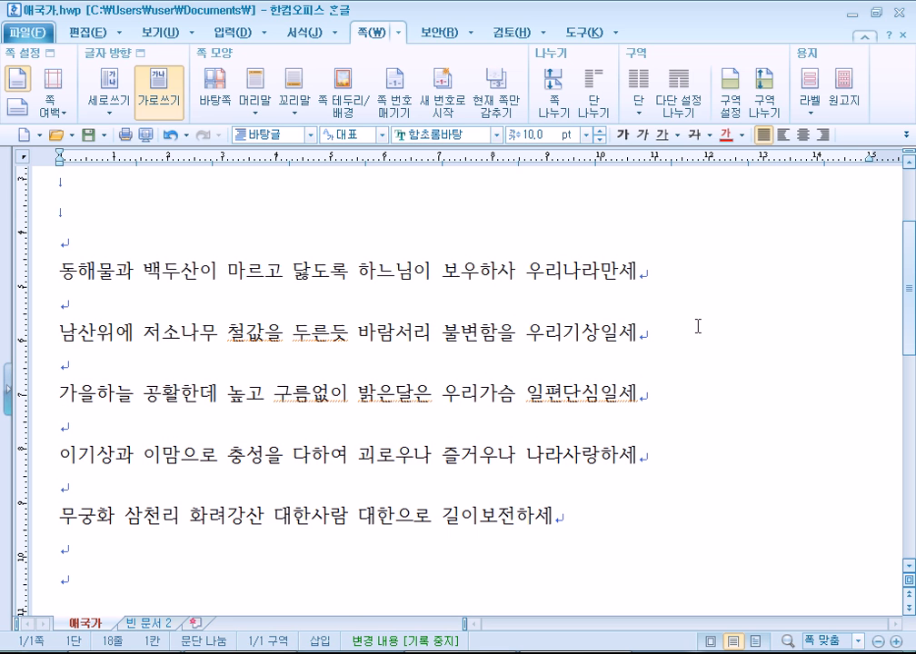
key("Up")
key("Up")
key("Up")
key("Up")
key("Up")
key("Up")
key("Up")
key("Up")
key("ctrl+v")
key("Down")
key("Down")
key("ctrl+v")
key("Down")
key("Down")
key("ctrl+v")
key("Down")
key("Down")
key("Down")
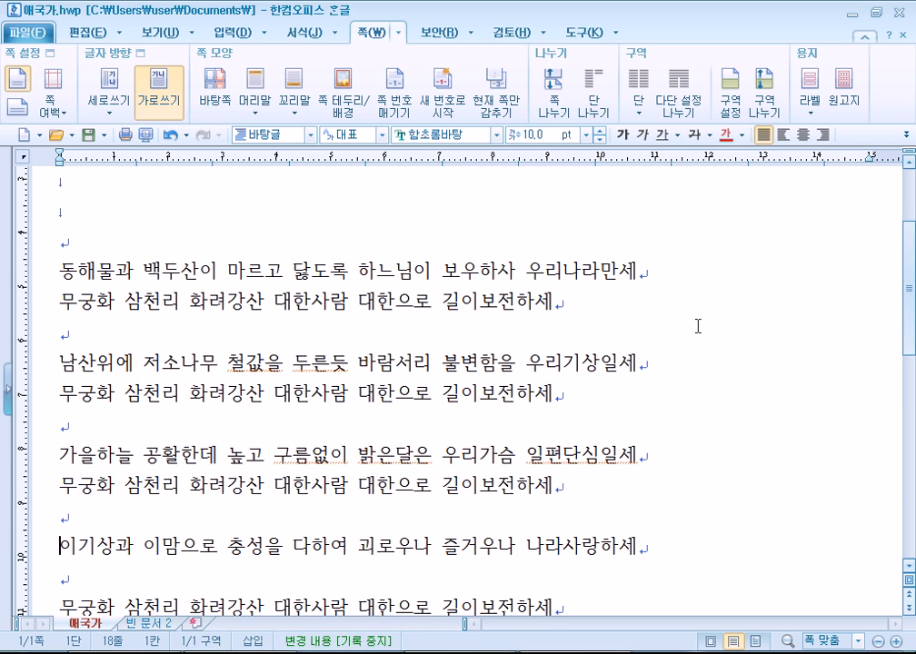
key("Down")
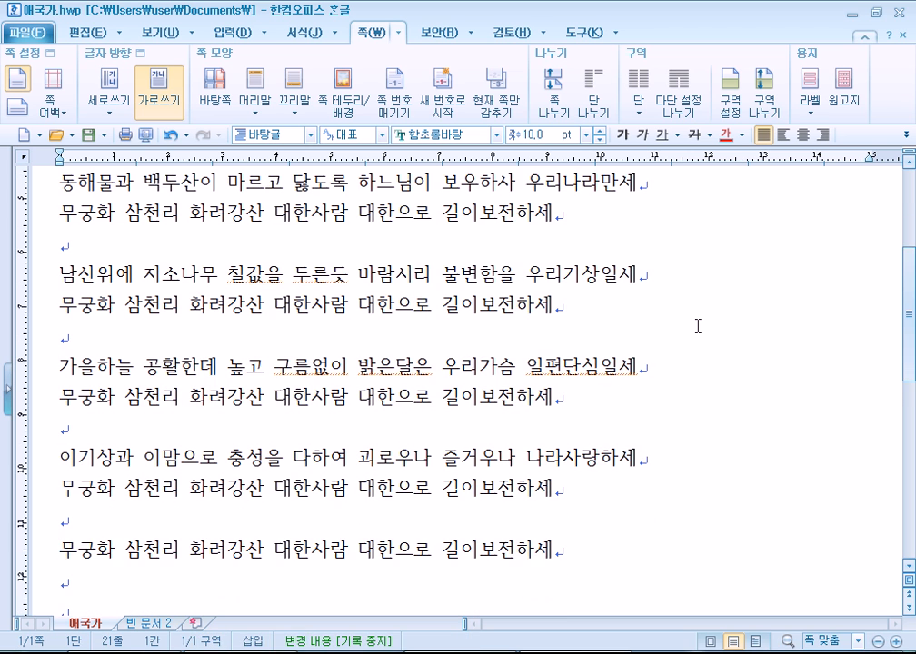
key("shift+End")
key("BackSpace")
key("BackSpace")
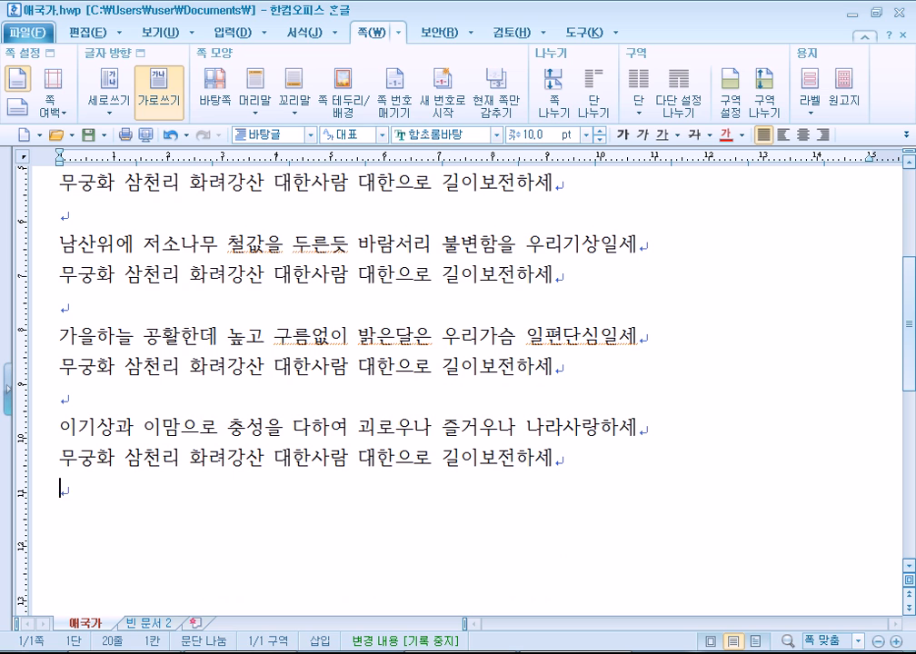
scroll(377, 204, "up", 1)
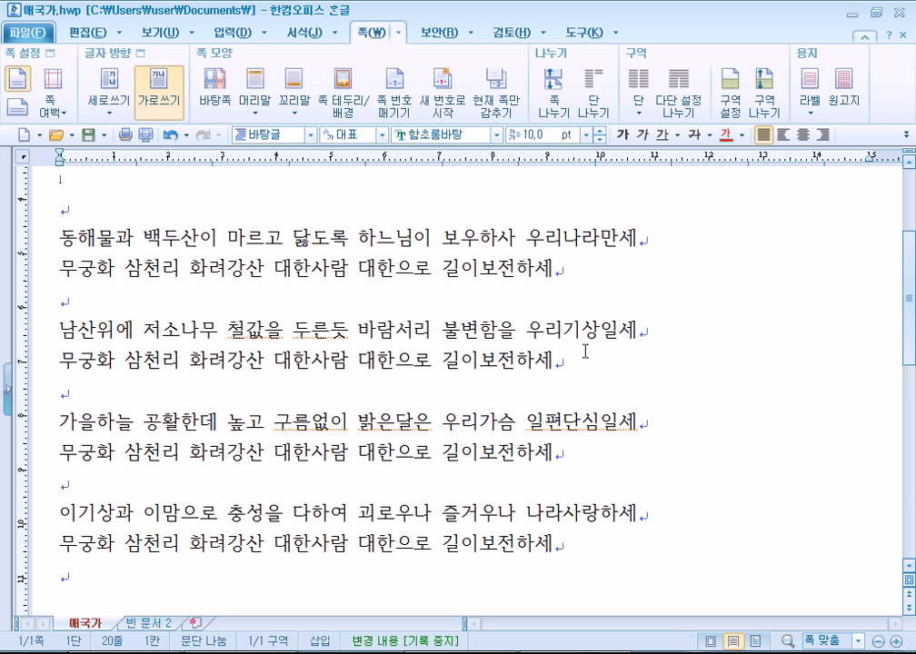
Right-align the 동해물과 line, then restore it to justified.
left_click(691, 243)
left_click(822, 134)
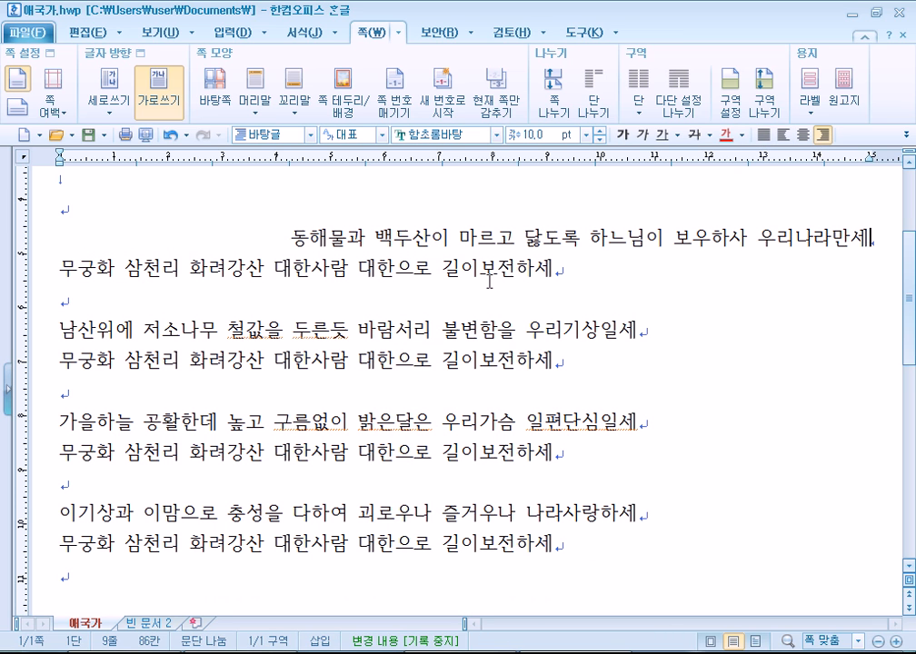
left_click(763, 134)
End the first verse with a line break so verse and refrain share a paragraph; test right alignment, then re-justify.
key("shift+Return")
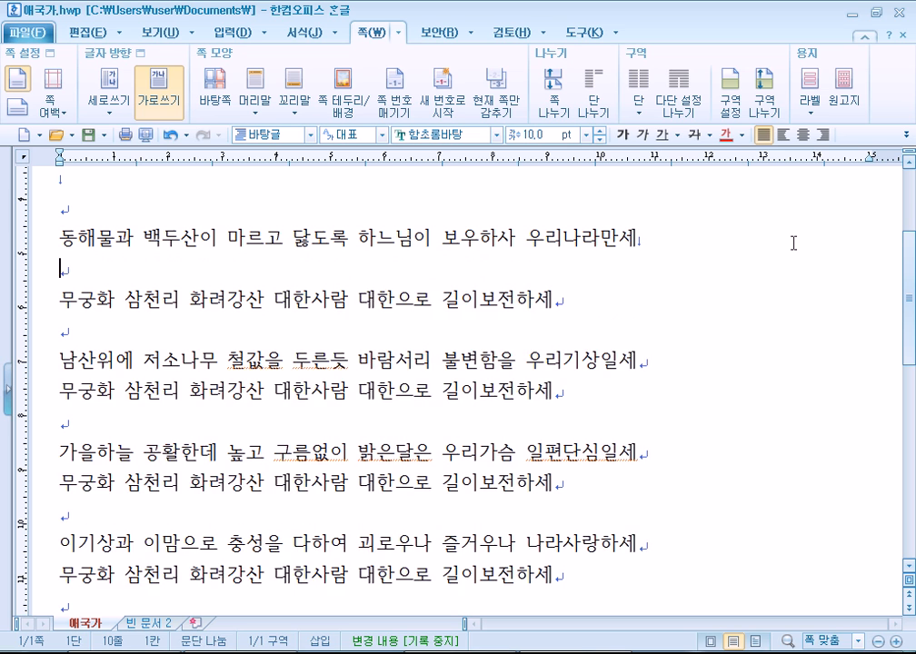
key("Delete")
left_click(722, 235)
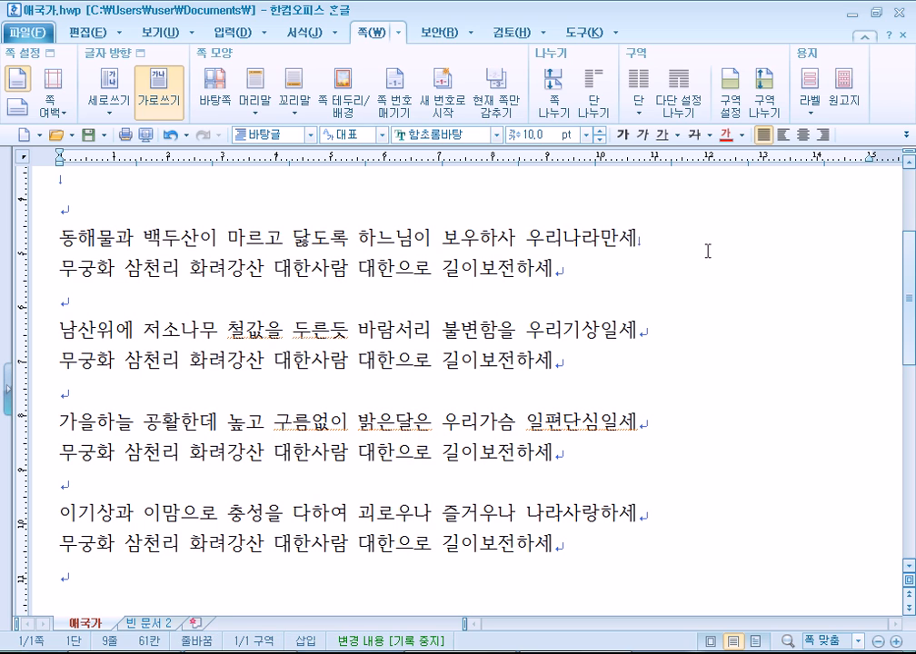
left_click(822, 135)
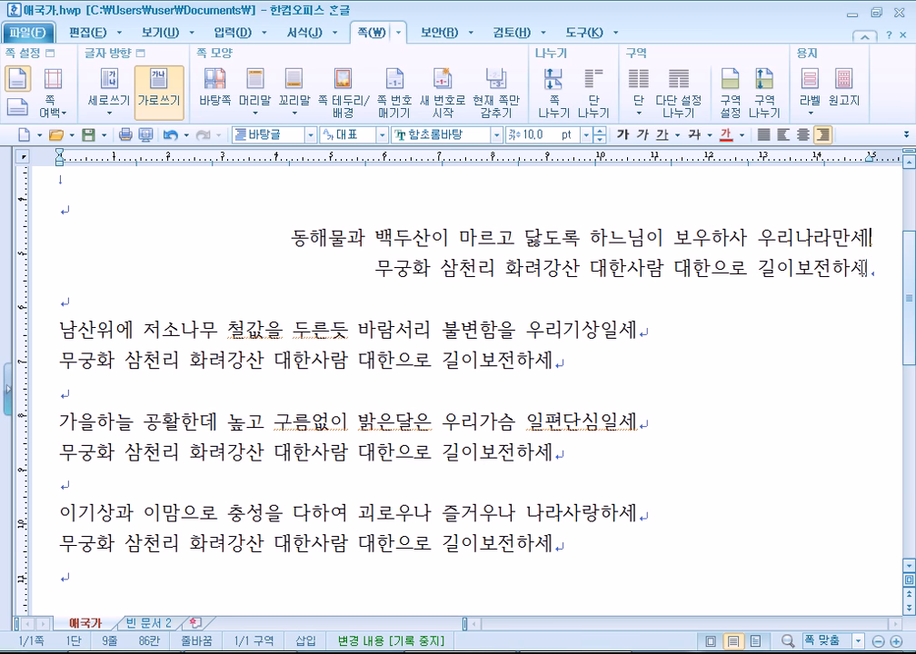
left_click(761, 136)
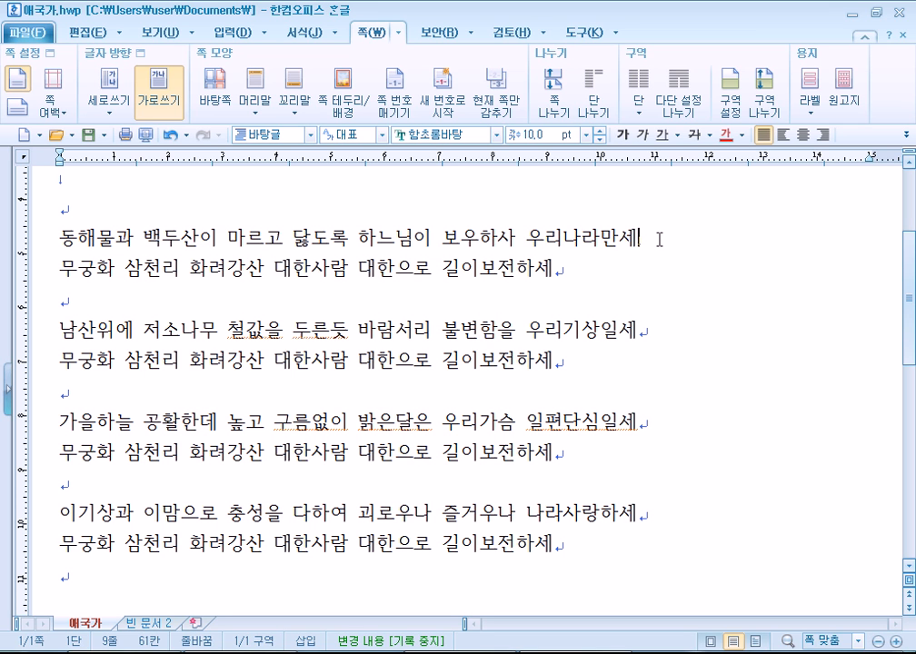
Cycle the first paragraph through left, center, right and left alignment, ending on justify.
key("Right")
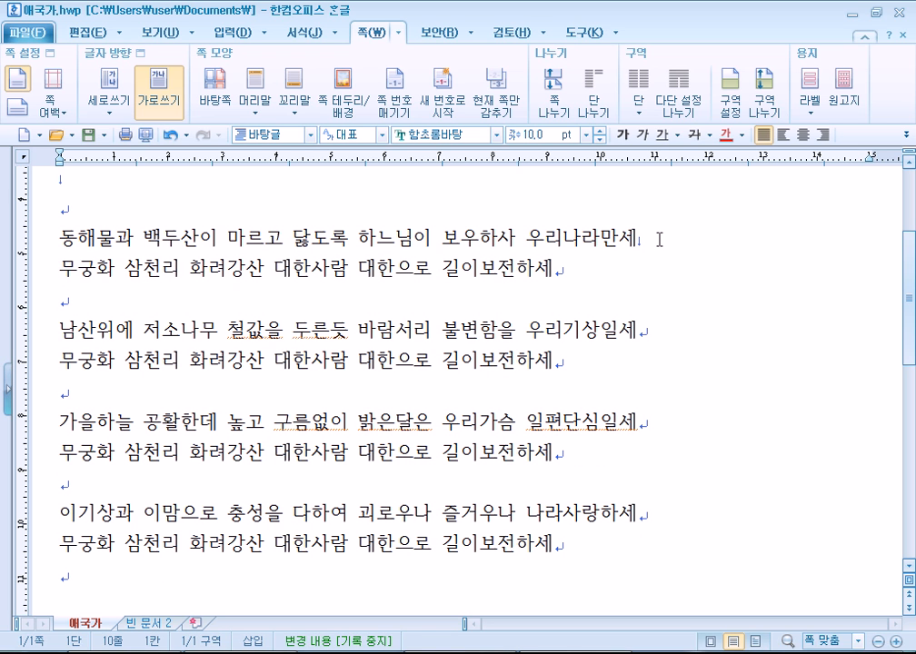
left_click(784, 135)
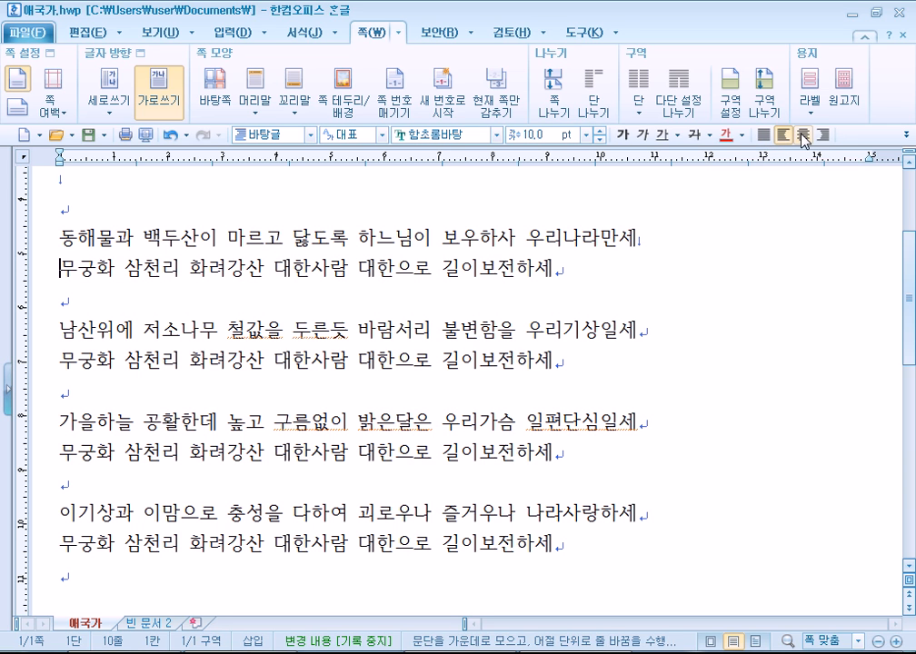
left_click(803, 136)
left_click(822, 135)
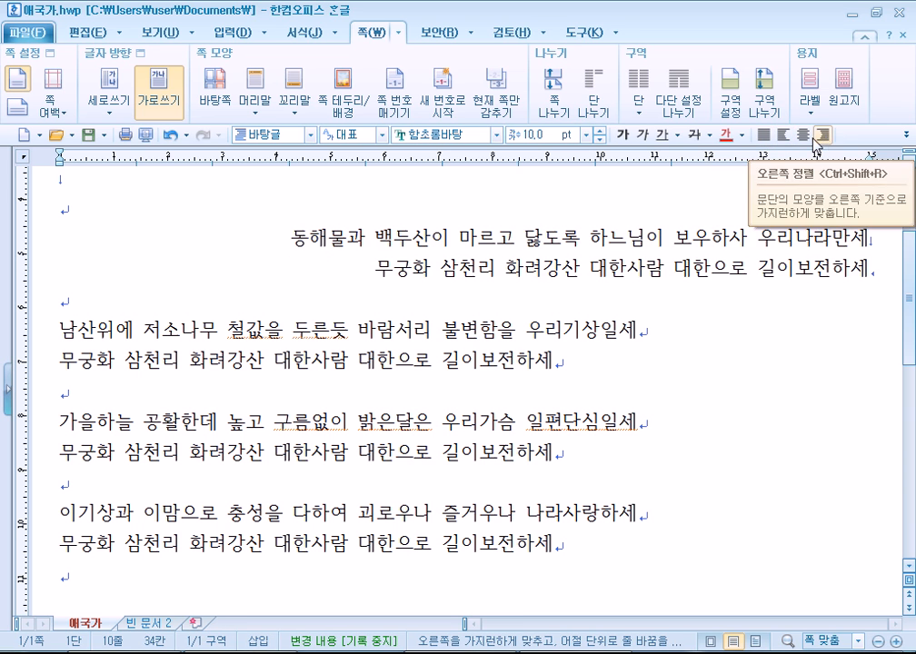
left_click(782, 135)
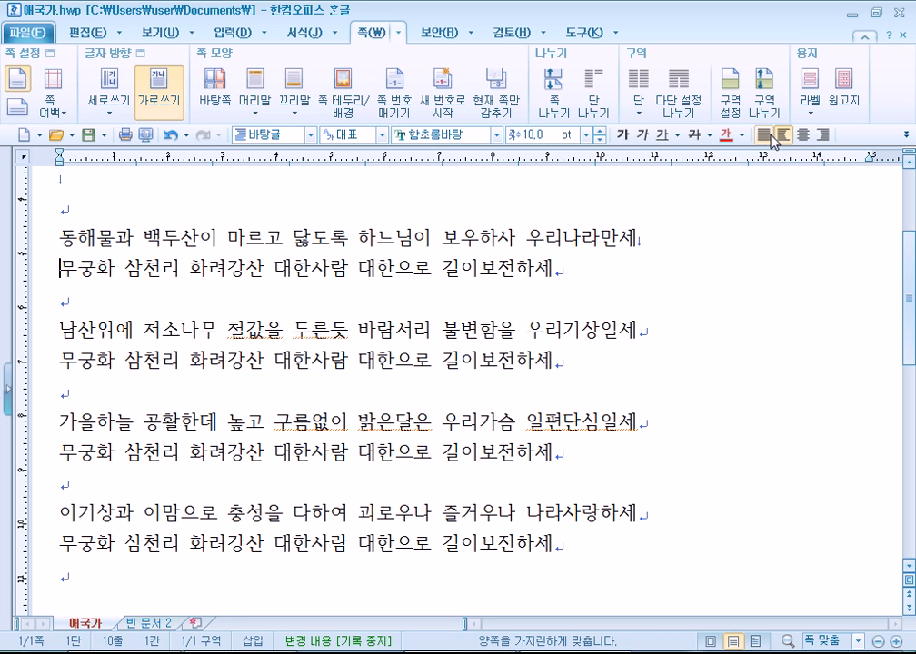
left_click(768, 135)
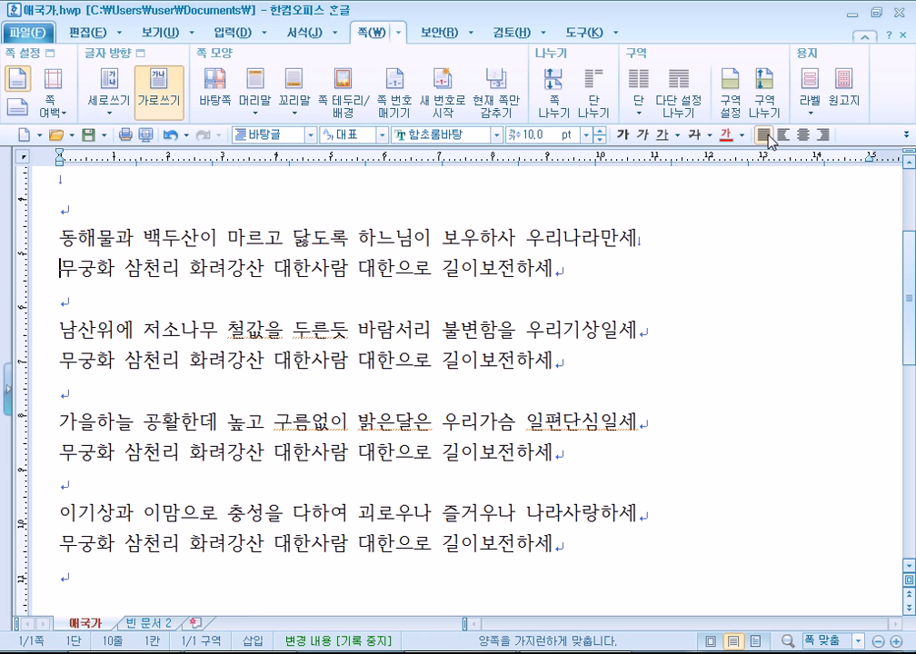
left_click(645, 241)
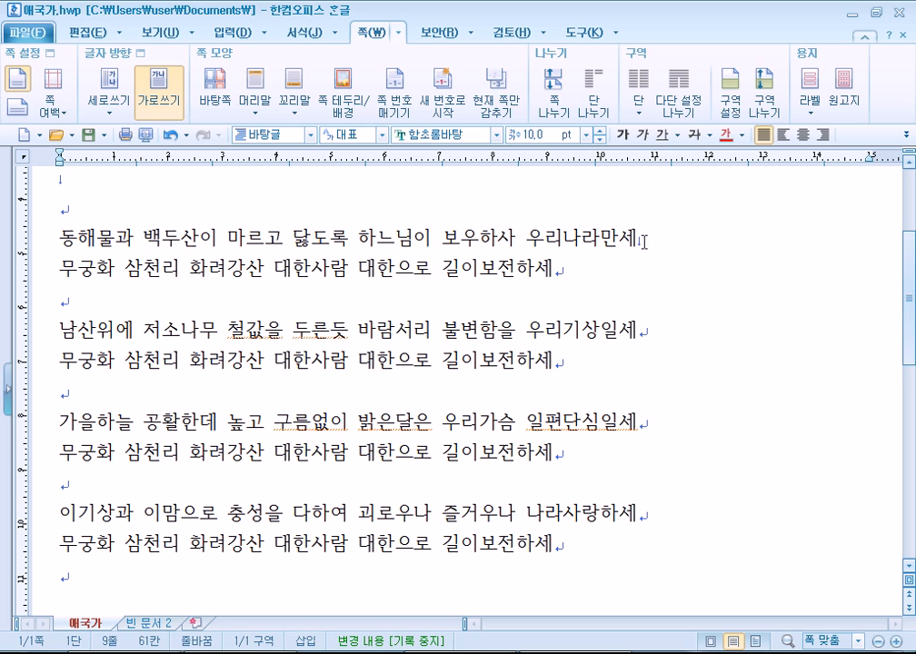
Join the refrain onto the end of 우리나라만세 so the first verse wraps as one paragraph.
key("Right")
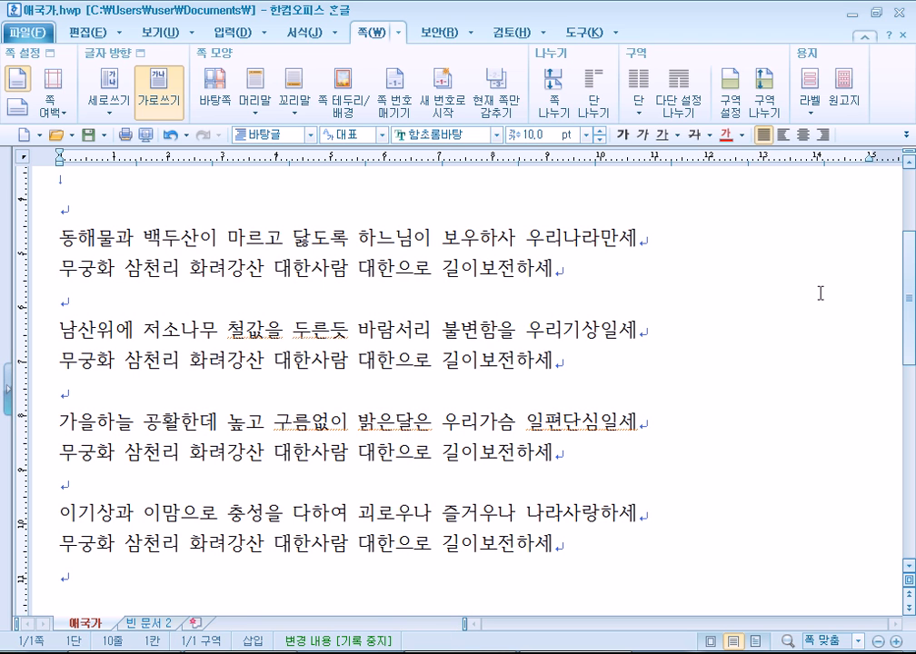
left_click(656, 239)
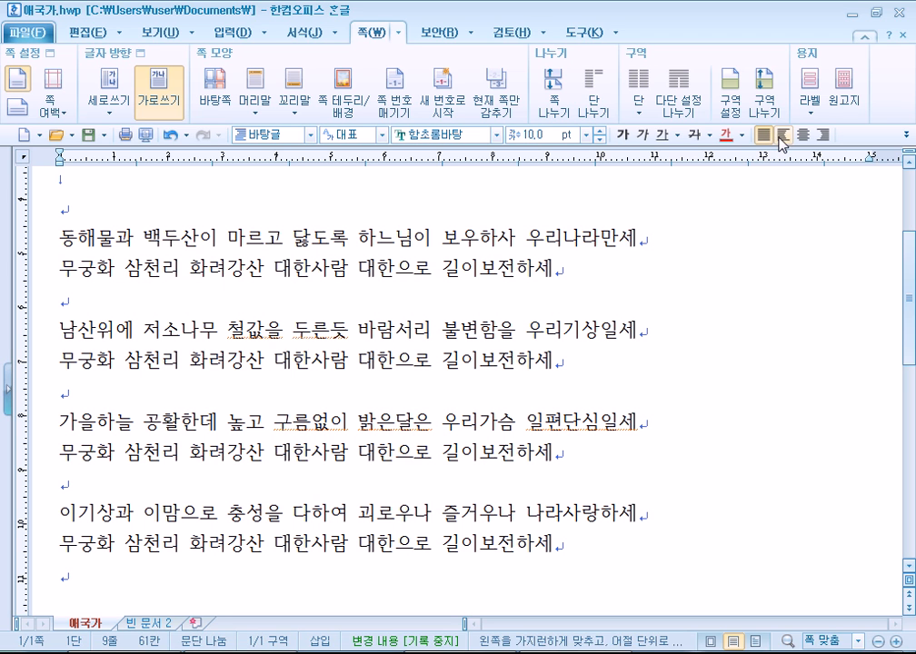
key("Delete")
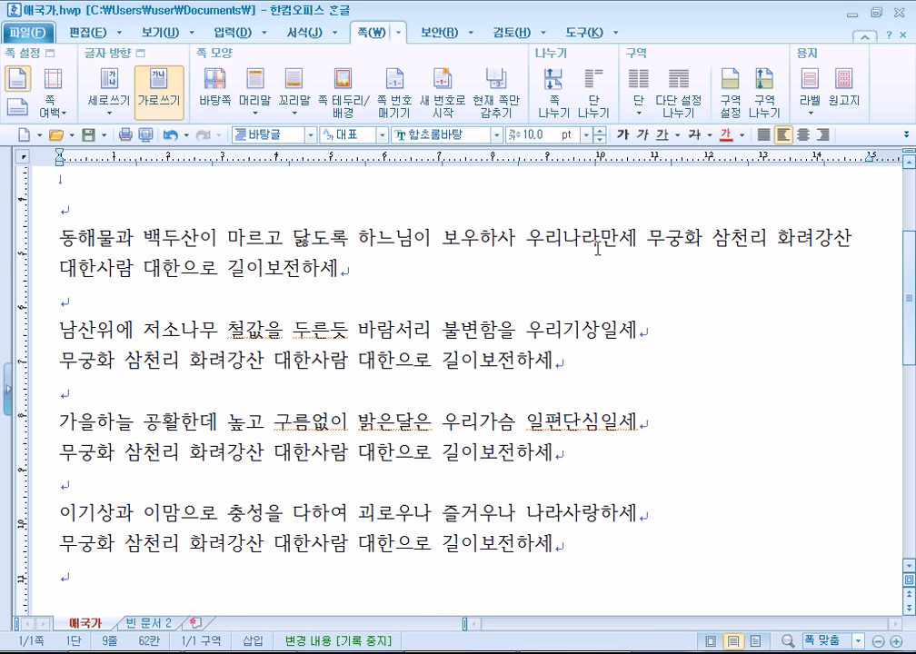
left_click_drag(50, 237, 346, 268)
left_click(370, 238)
Justify the merged first verse paragraph, then switch it to left alignment.
left_click(762, 135)
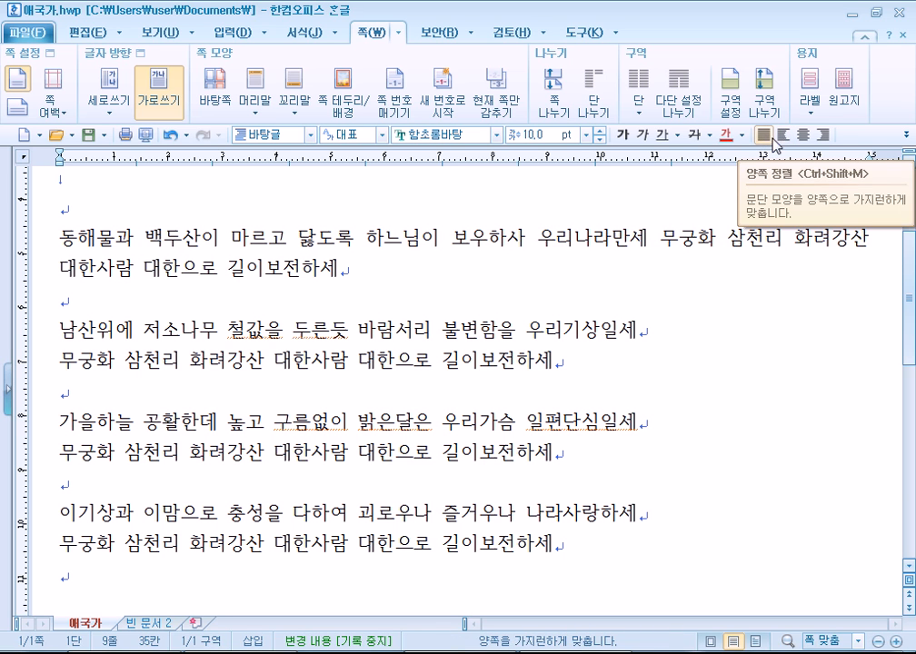
left_click(783, 136)
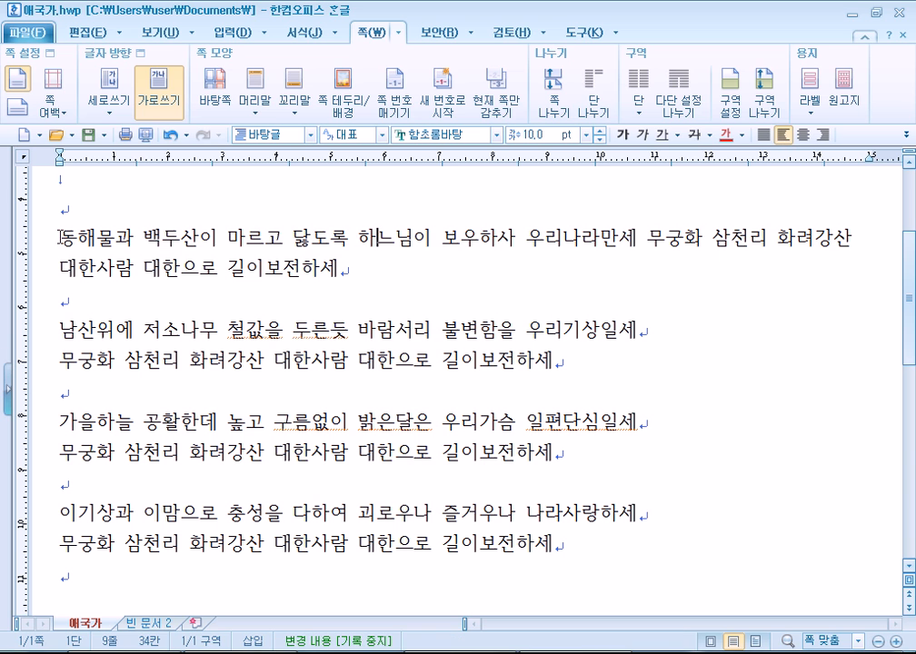
left_click_drag(61, 237, 61, 281)
left_click(92, 266)
left_click(132, 266)
left_click_drag(871, 167, 871, 167)
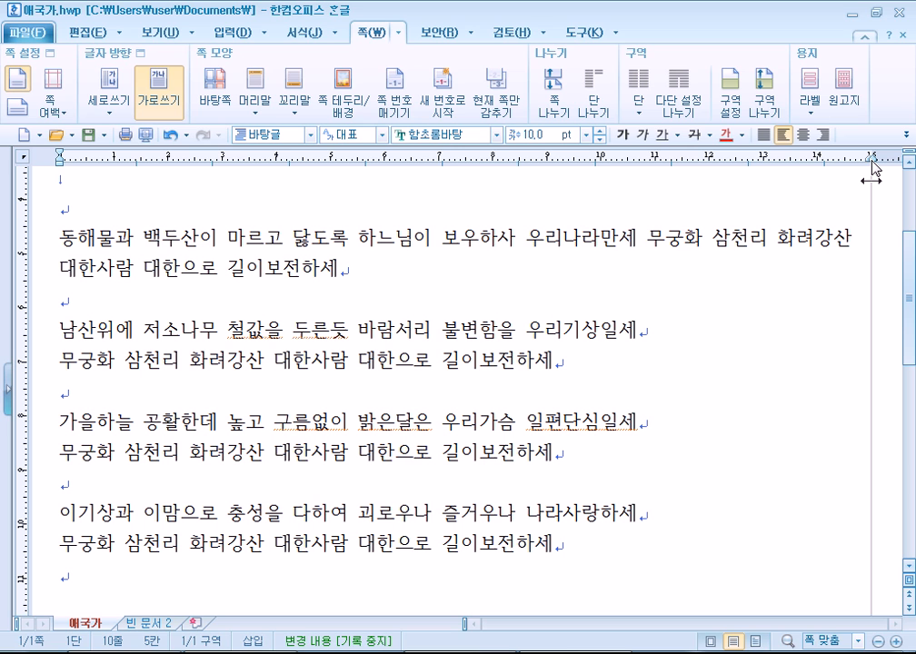
Compare justify, right and left alignment against the right margin, finishing justified.
left_click(764, 135)
left_click_drag(873, 165, 873, 165)
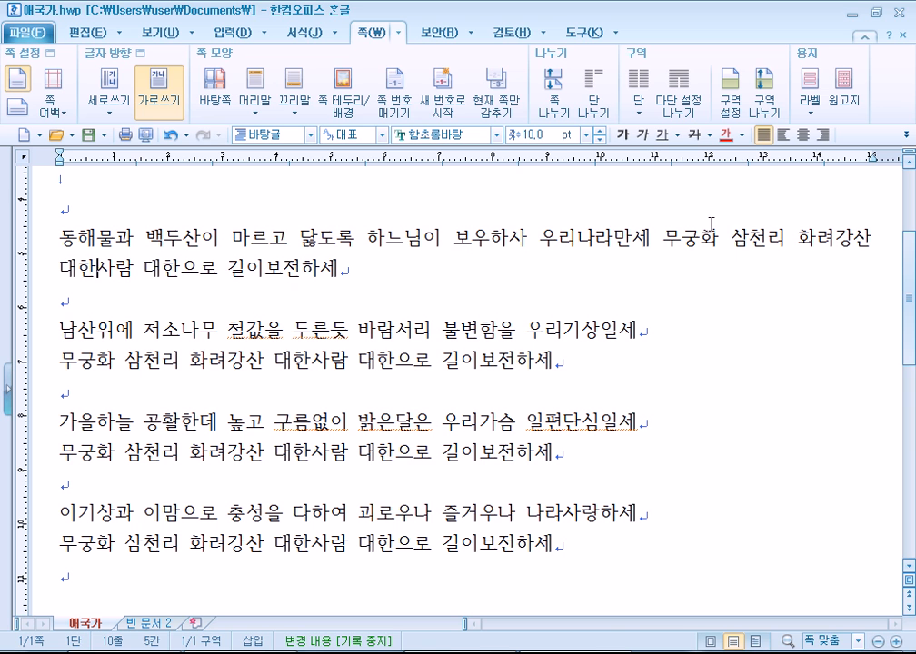
left_click(825, 136)
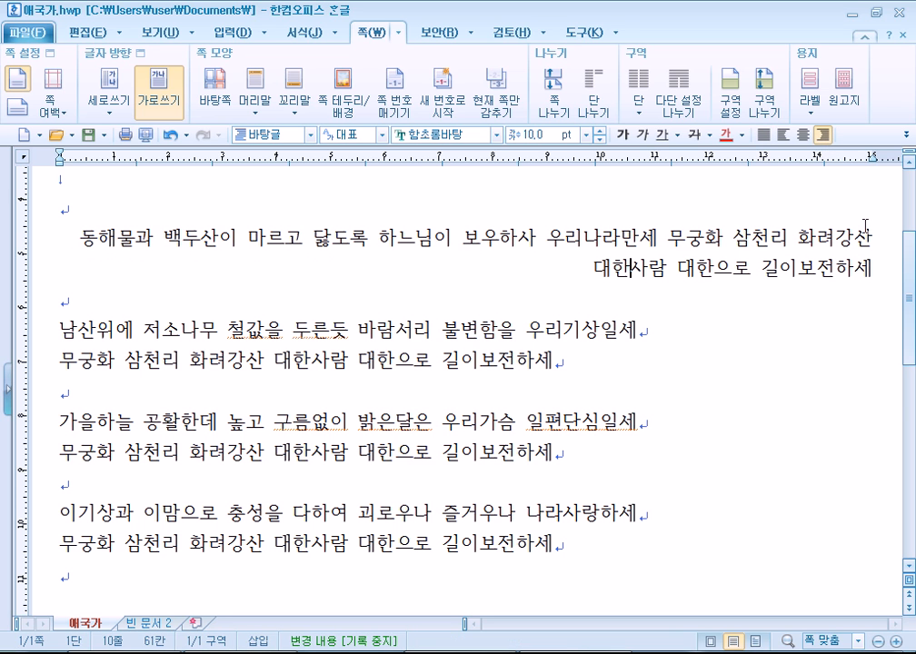
left_click(783, 135)
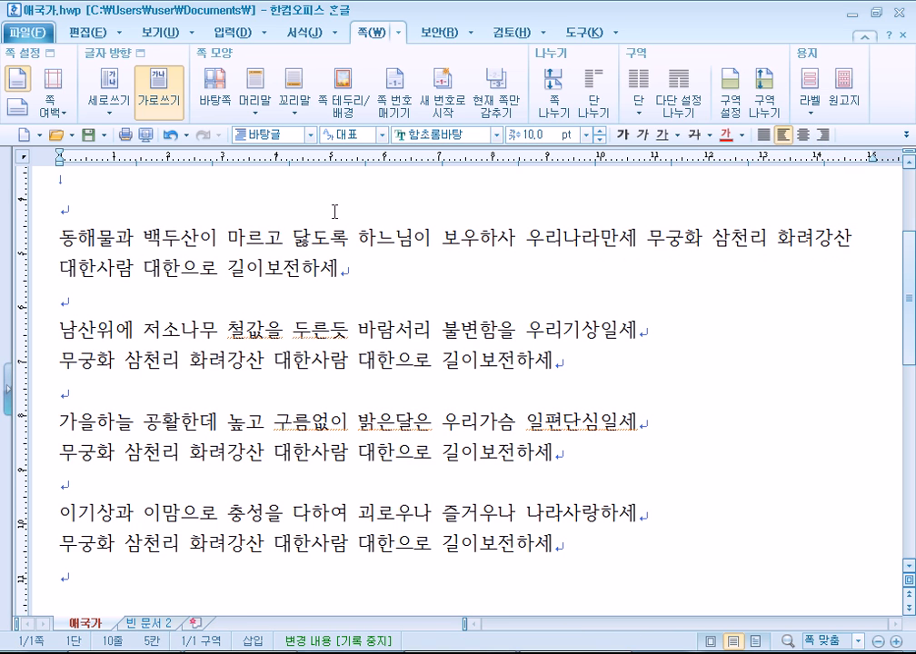
left_click_drag(883, 162, 875, 161)
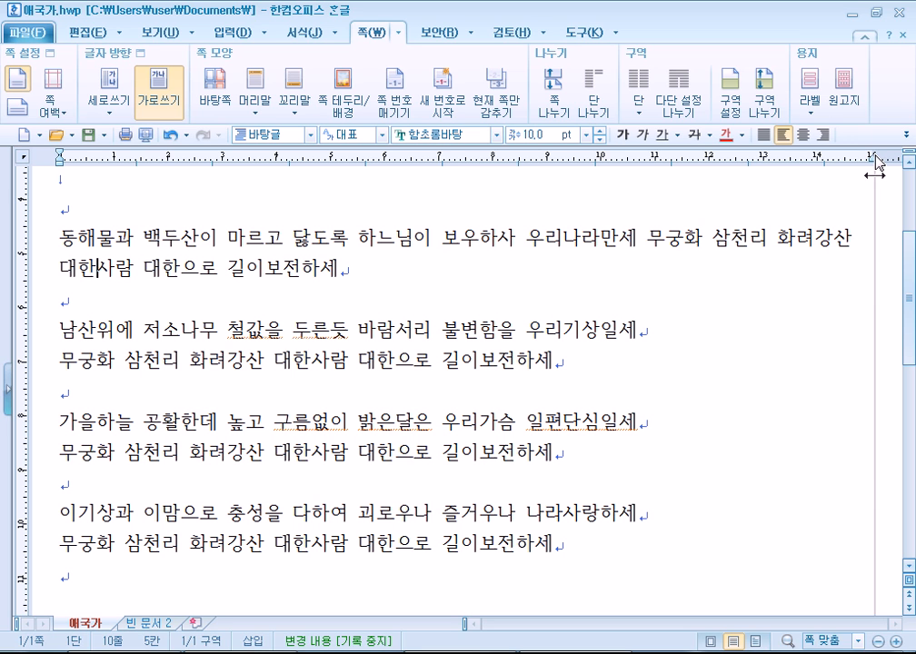
left_click(822, 134)
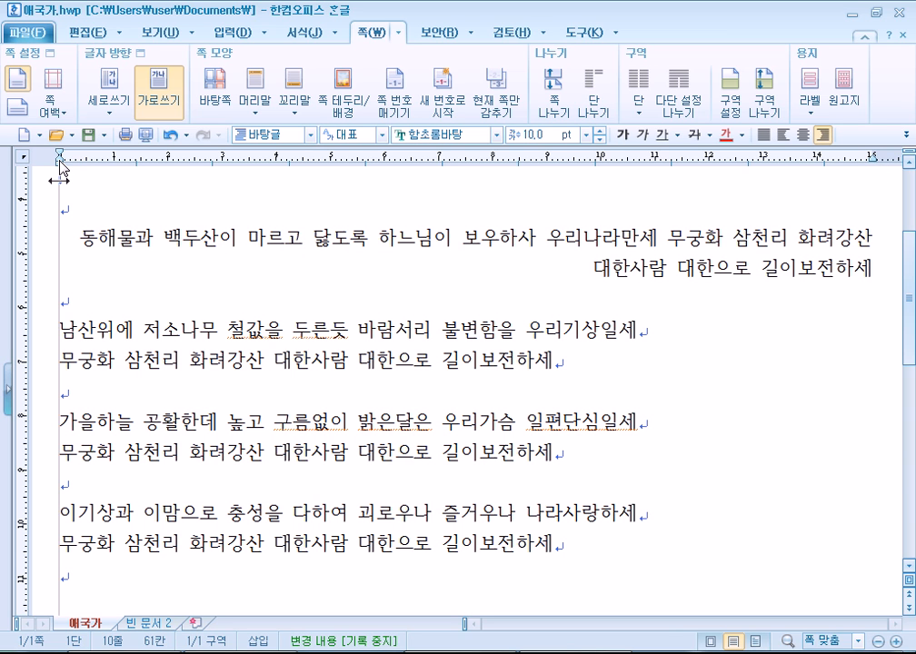
left_click(763, 134)
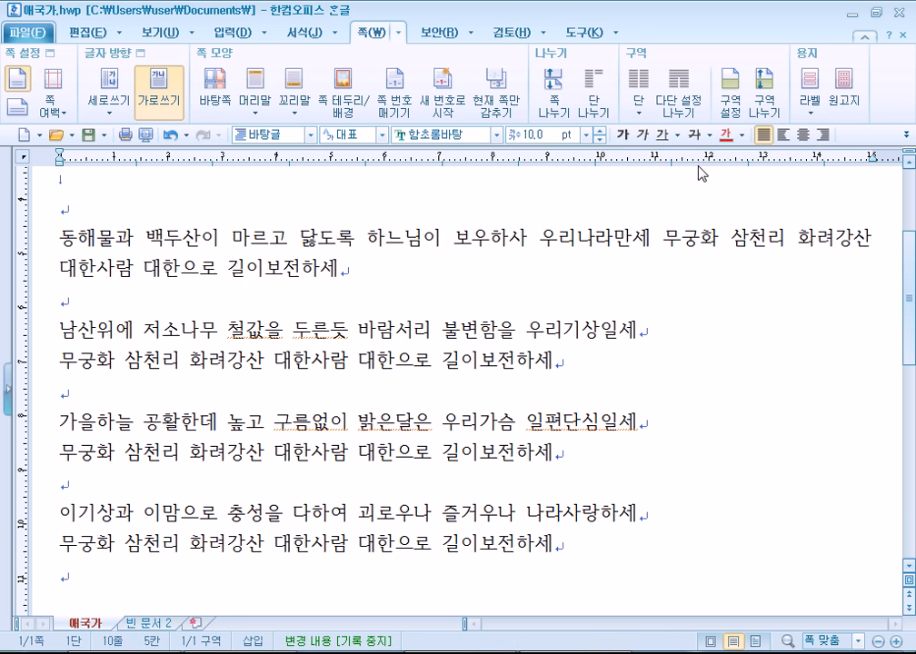
Place the caret at the start of the 동해물과 line, then before 화려강산 and 삼천리.
left_click(58, 238)
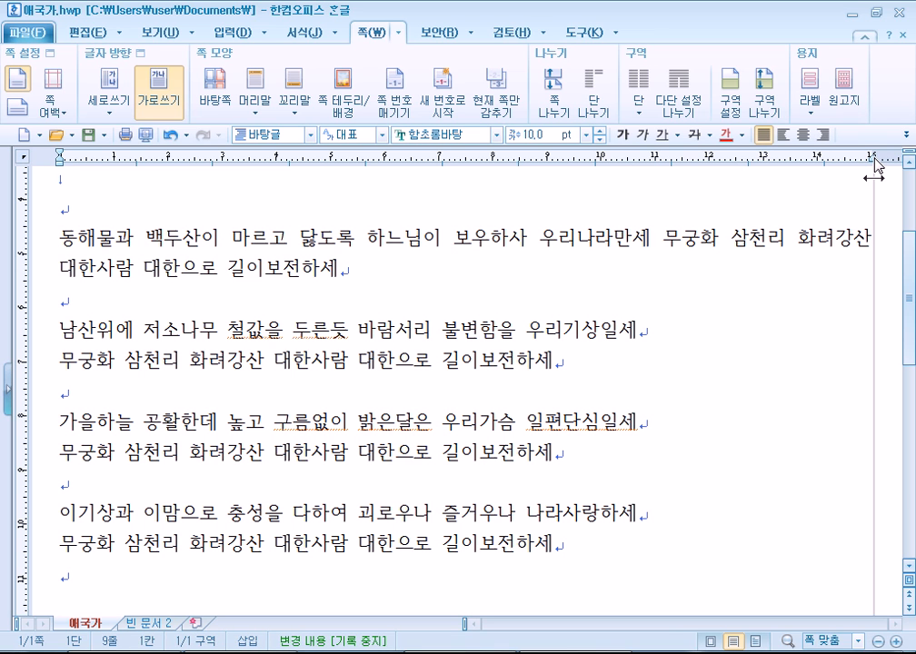
left_click(794, 239)
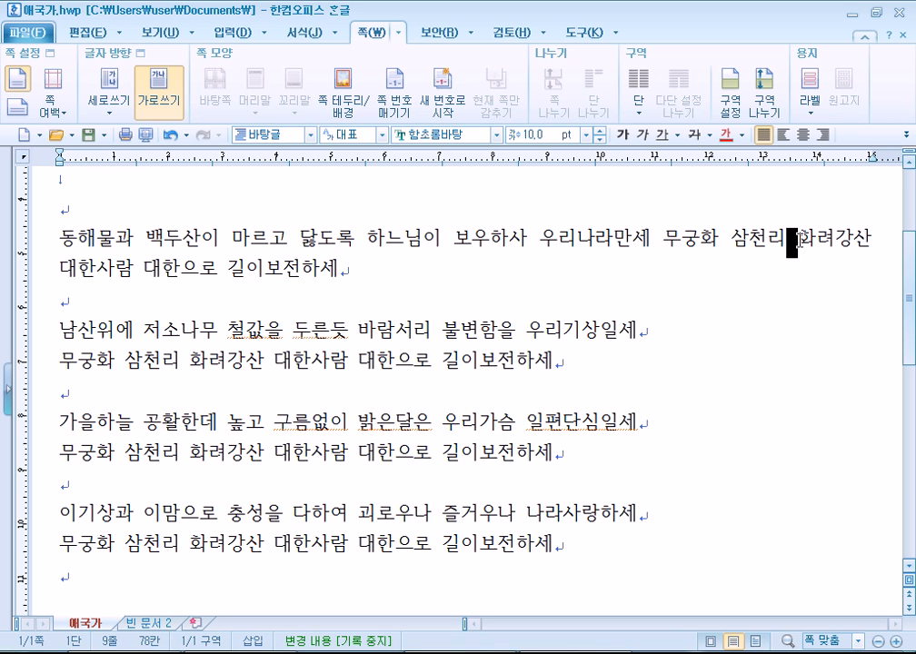
left_click(734, 230)
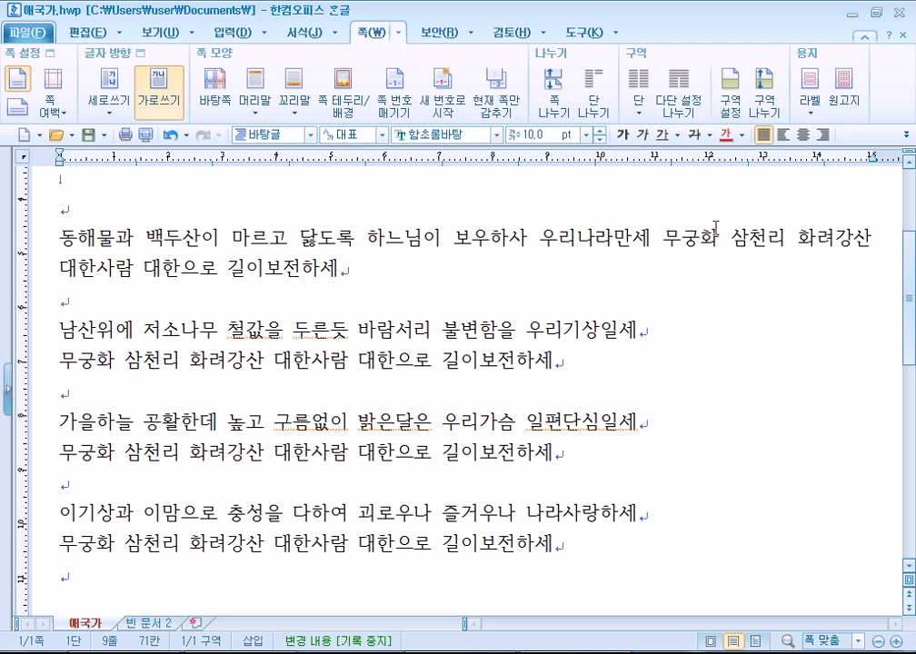
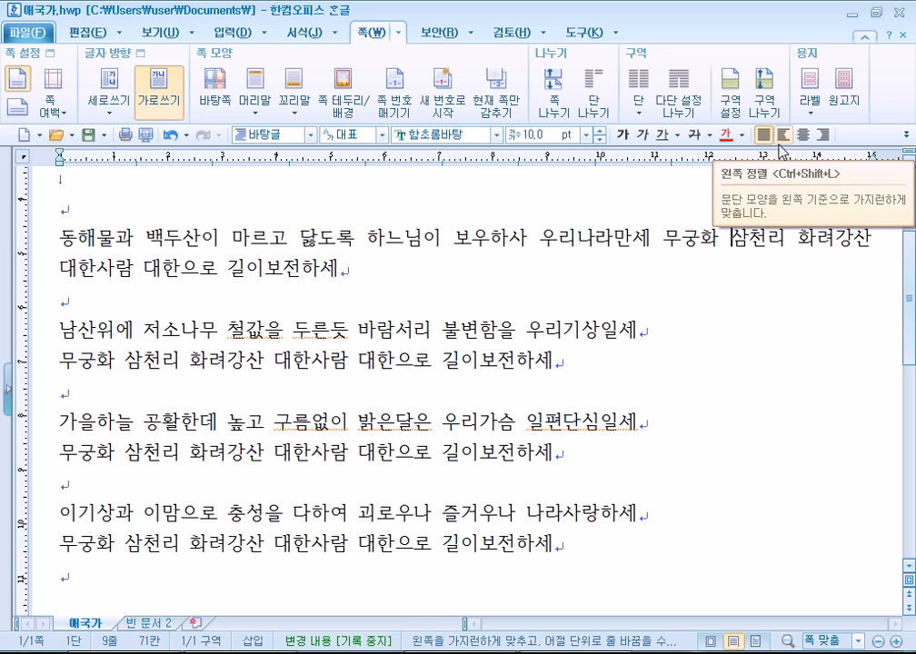
Break the first verse after 우리나라만세 so 무궁화 삼천리 화려강산 starts a new line.
key("Left")
key("Left")
key("Left")
key("Left")
key("Left")
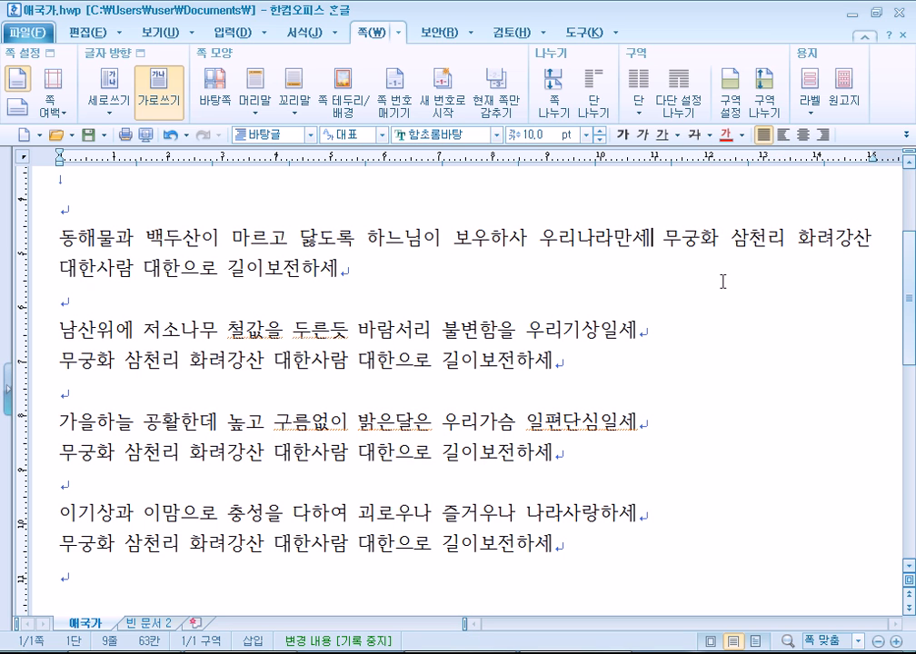
key("Return")
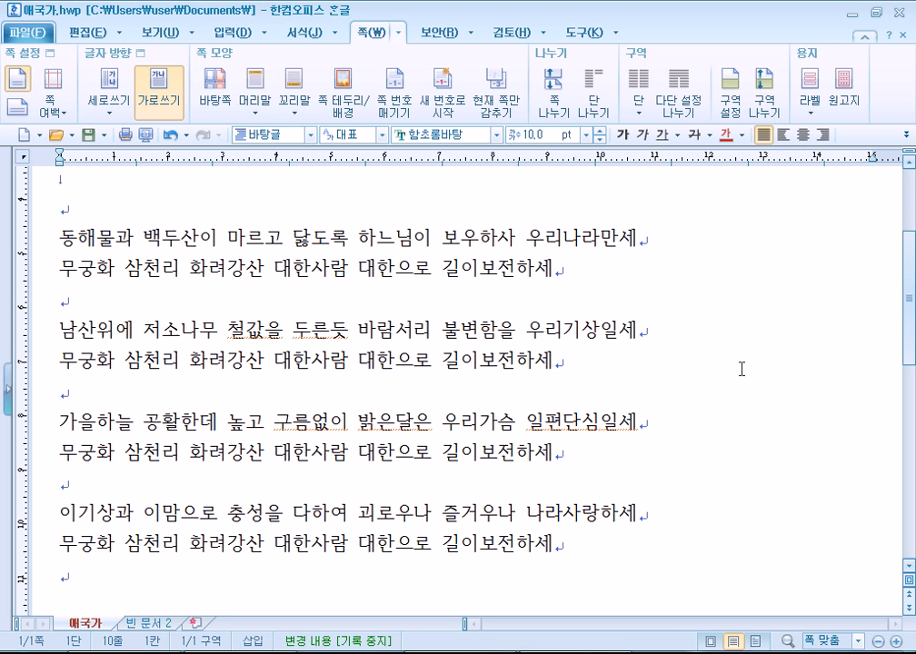
Delete the extra blank lines under 안익태.
scroll(741, 369, "up", 3)
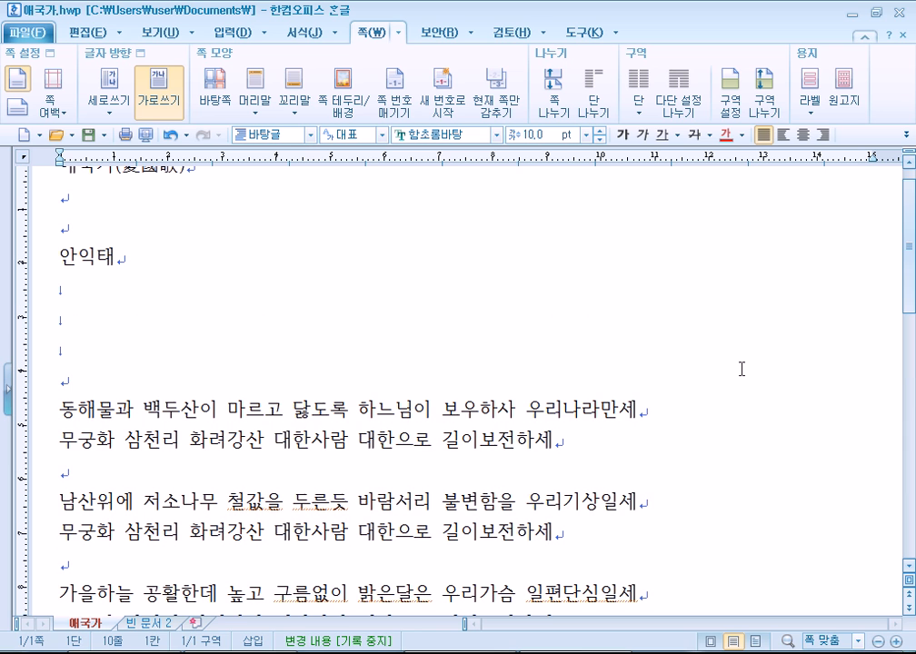
left_click(62, 287)
key("Delete")
key("Delete")
key("Delete")
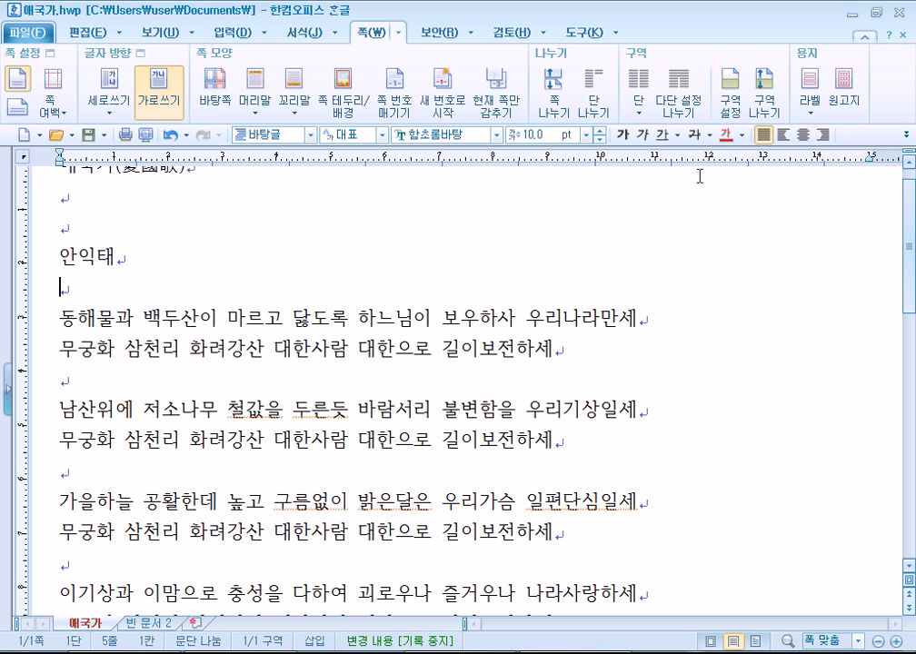
Try right, left, then justified alignment on the line under 안익태, then bring Notepad forward.
left_click(822, 134)
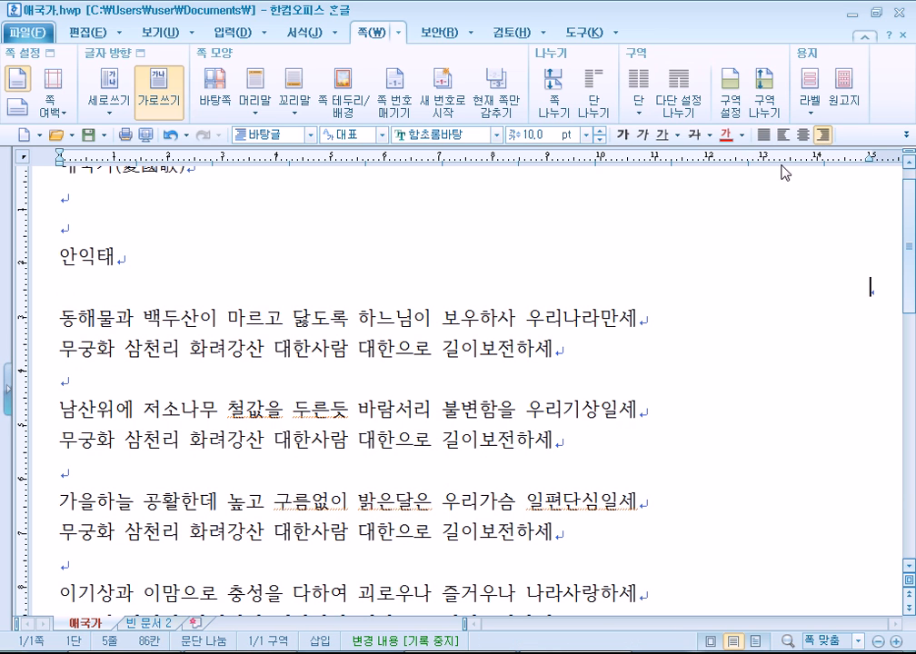
left_click(783, 135)
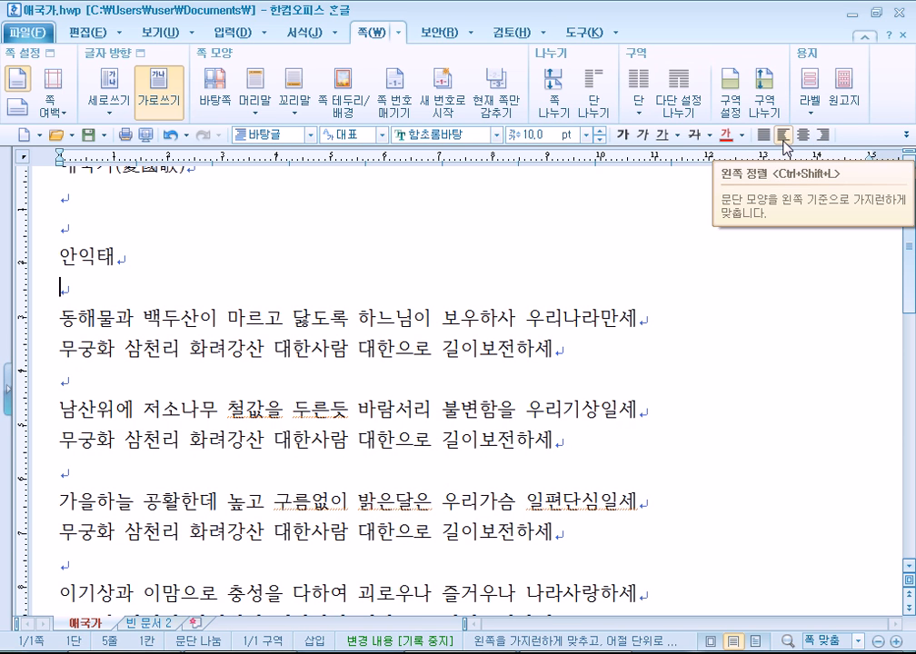
left_click(763, 135)
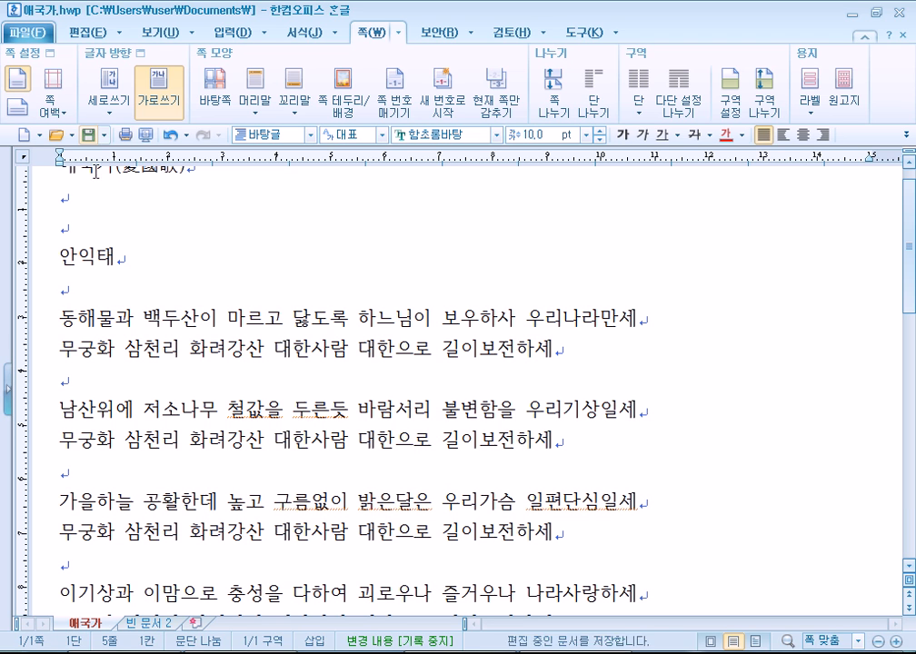
scroll(81, 225, "up", 1)
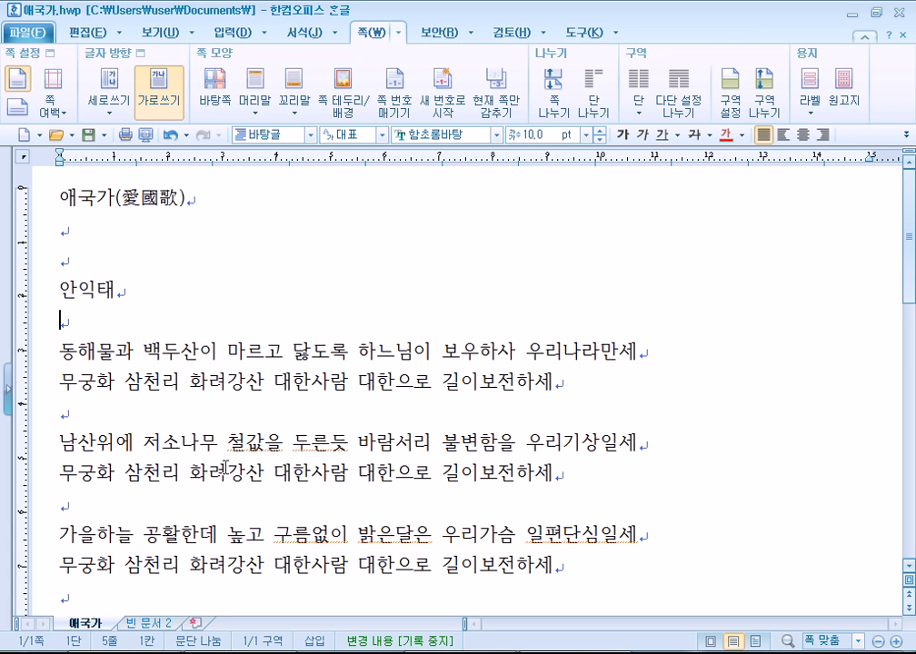
key("alt+Tab")
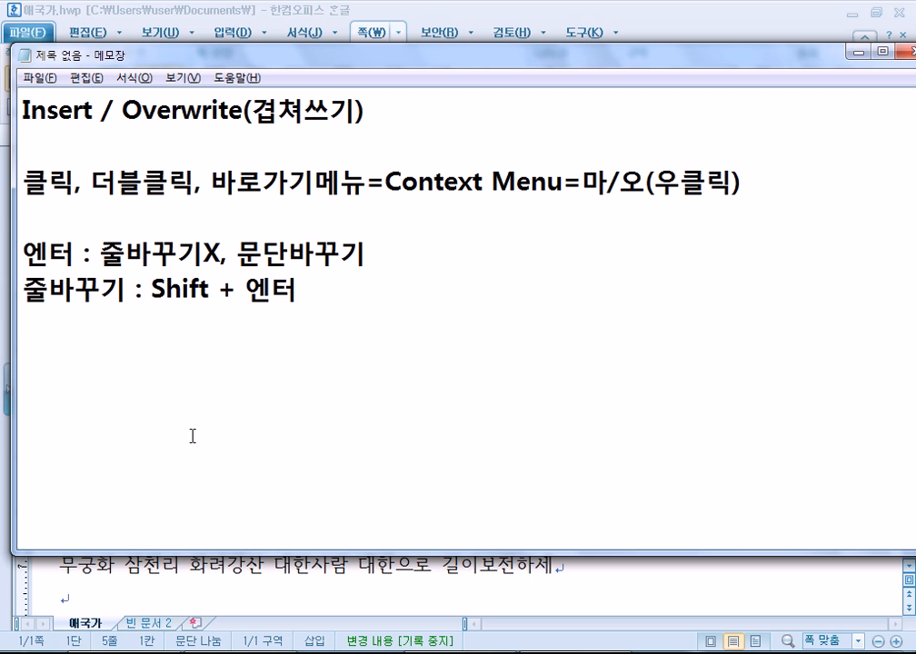
Add the note line '새로 만들기(새 글) : Alt + N'.
scroll(318, 263, "down", 1)
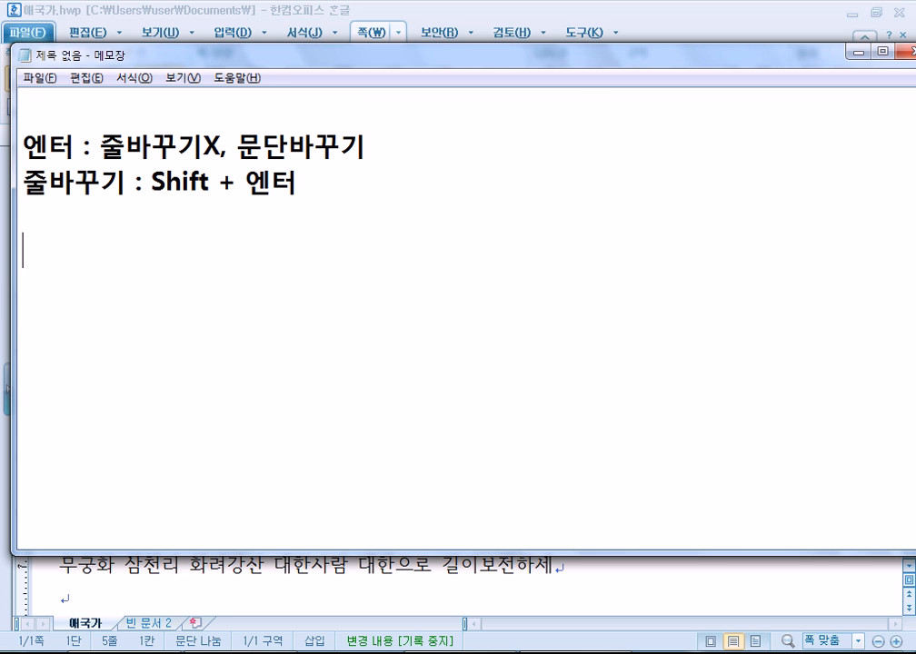
type("새로 ")
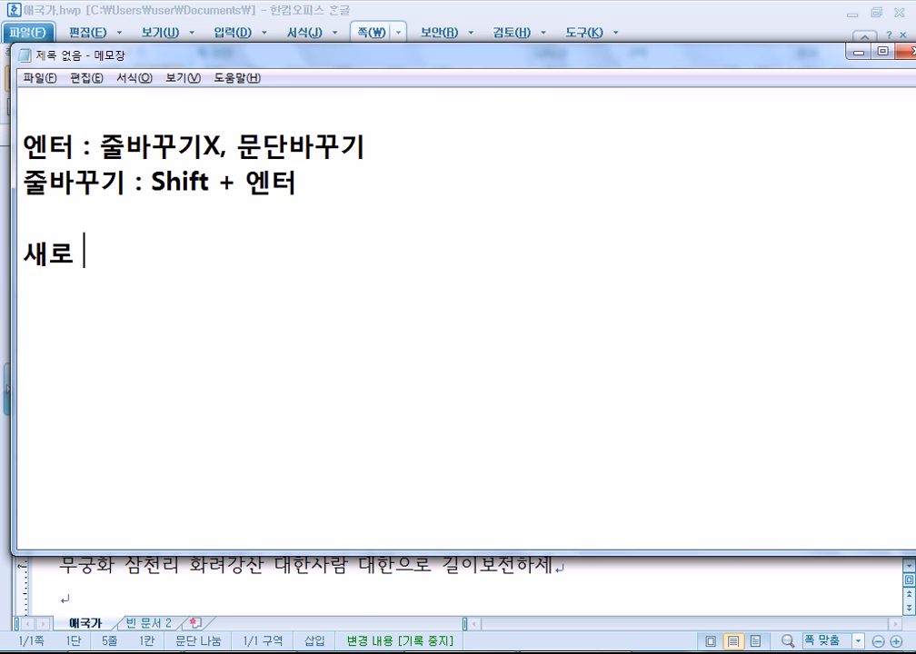
type("마ㄴ들기(")
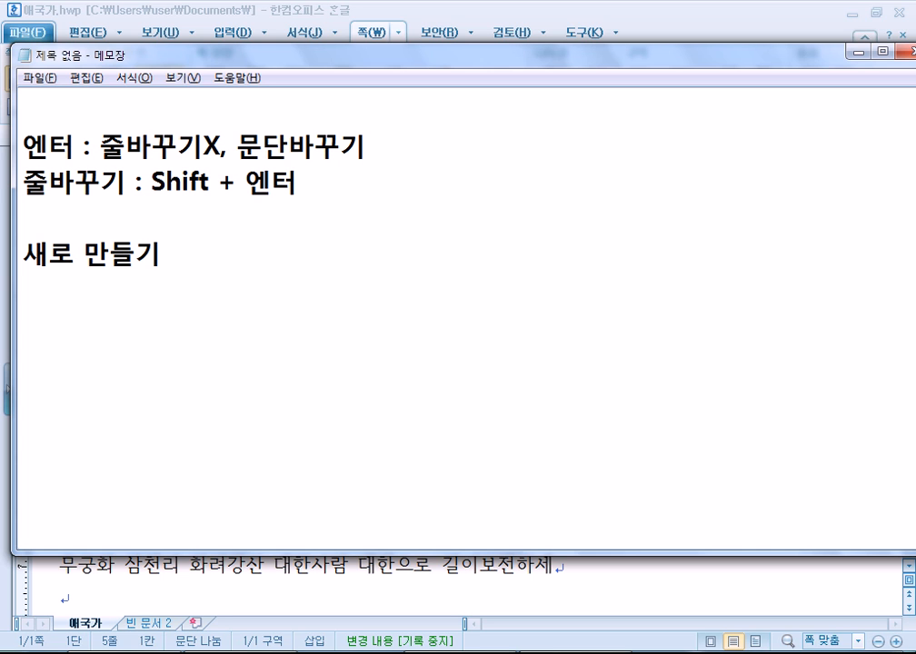
type("새글)")
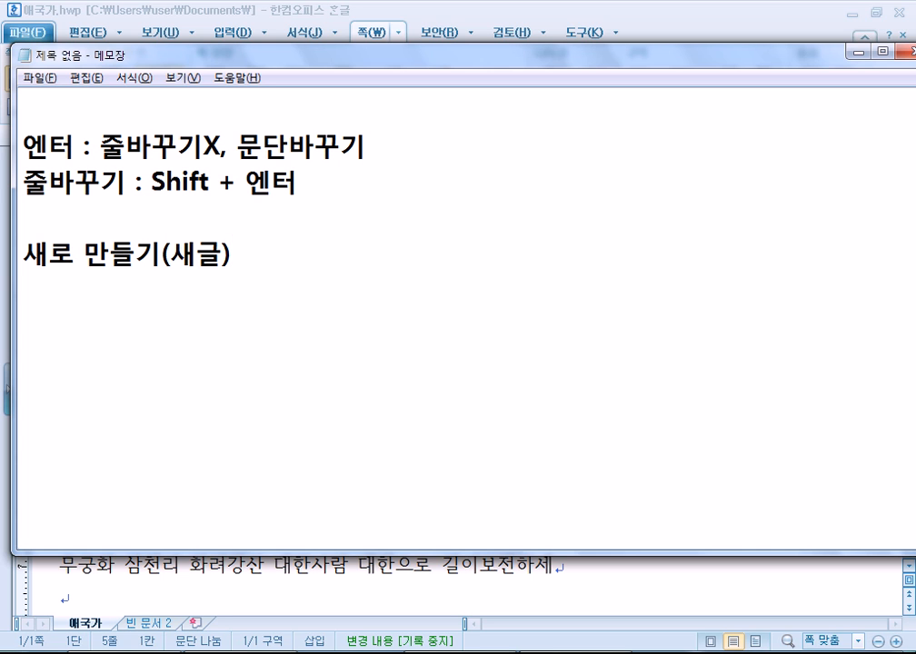
key("Left")
key("Left")
key("Right")
key("Right")
type(":  ")
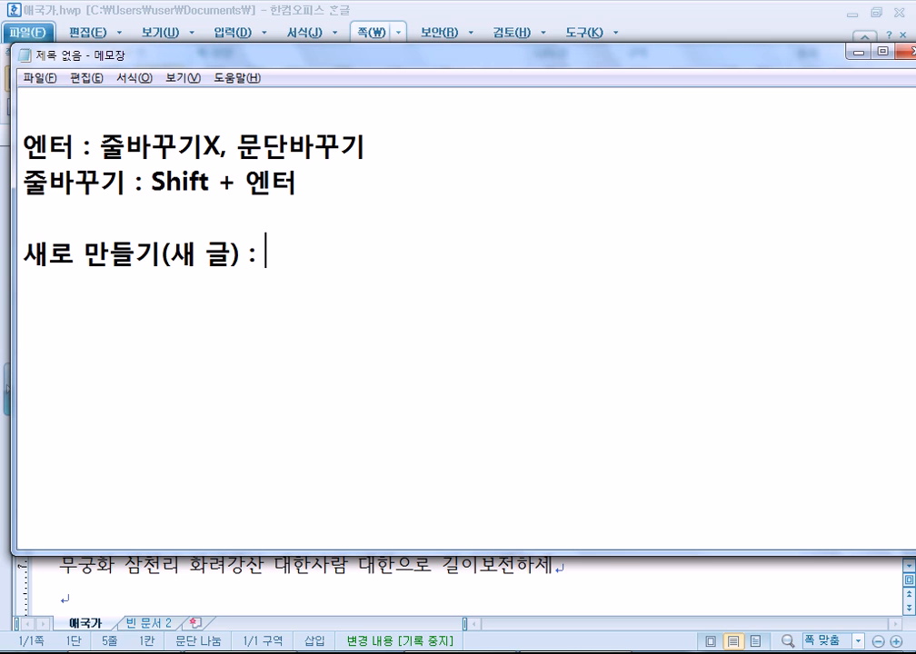
type("Alt ")
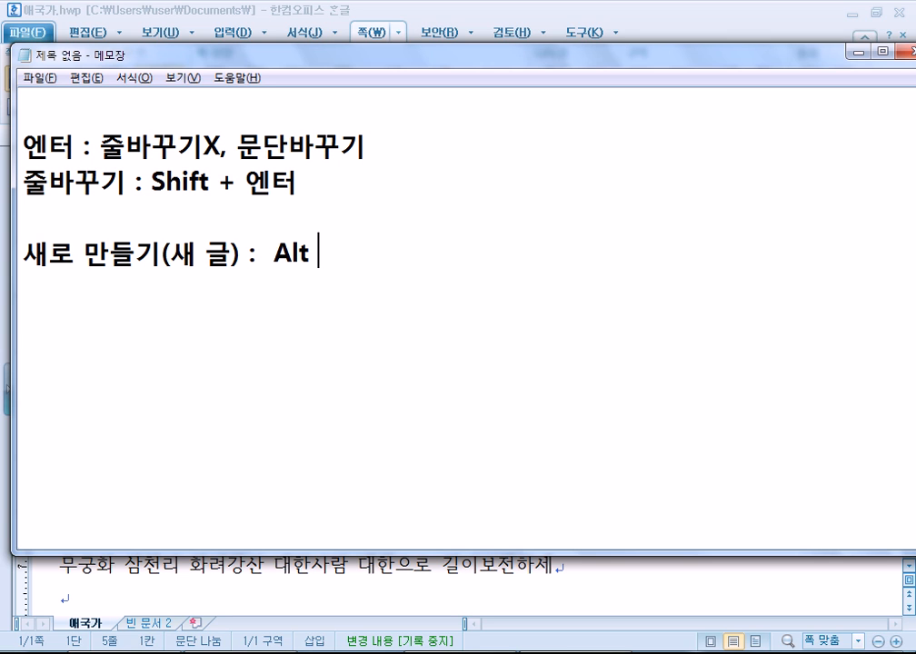
type("+ N")
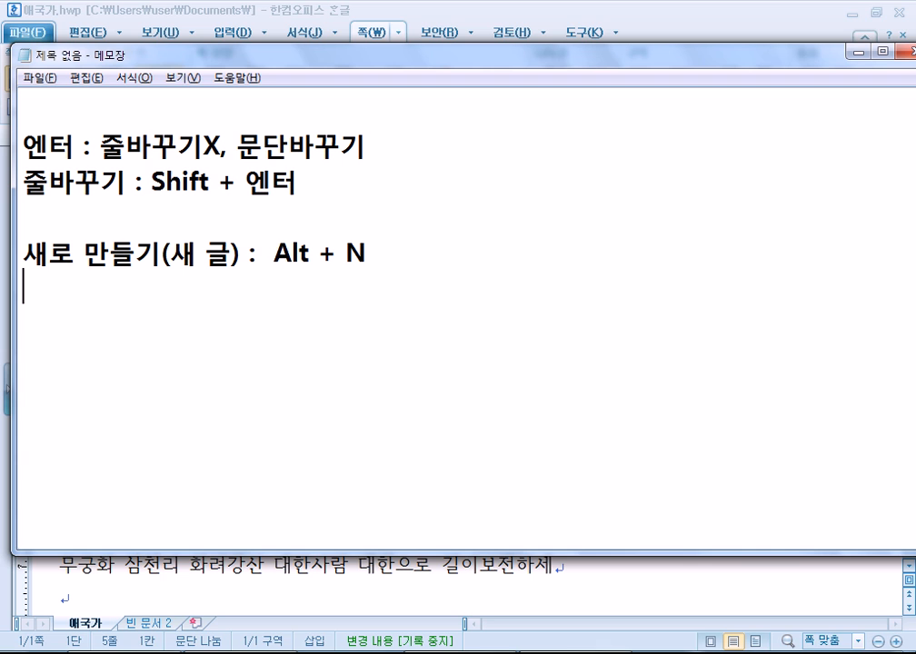
Add the line '불러오기(열기) : Alt + O' below it, fixing typos.
key("Return")
type("열기")
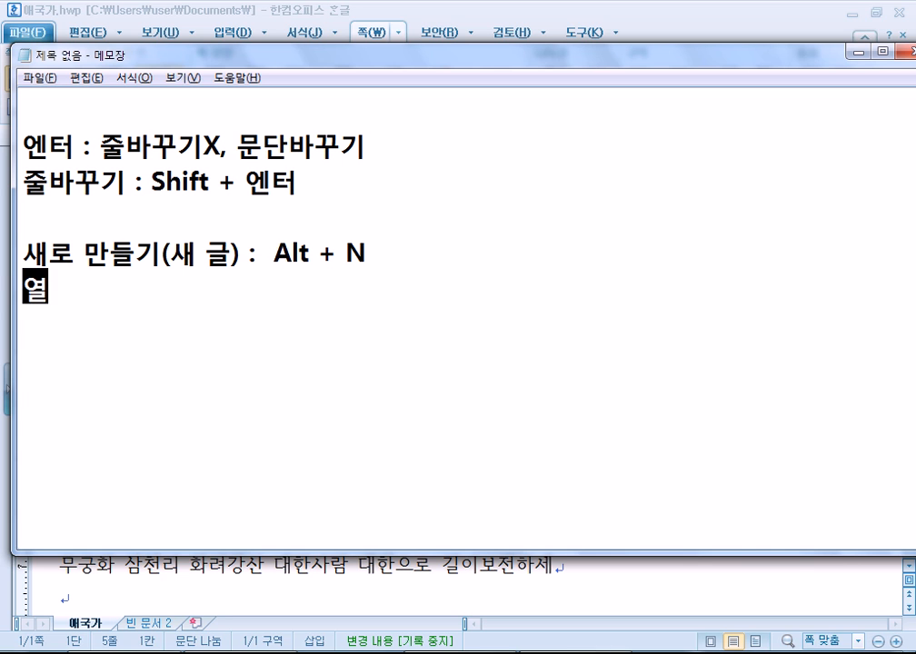
key("BackSpace")
key("BackSpace")
key("BackSpace")
type("불러오기(ㅇㄷ")
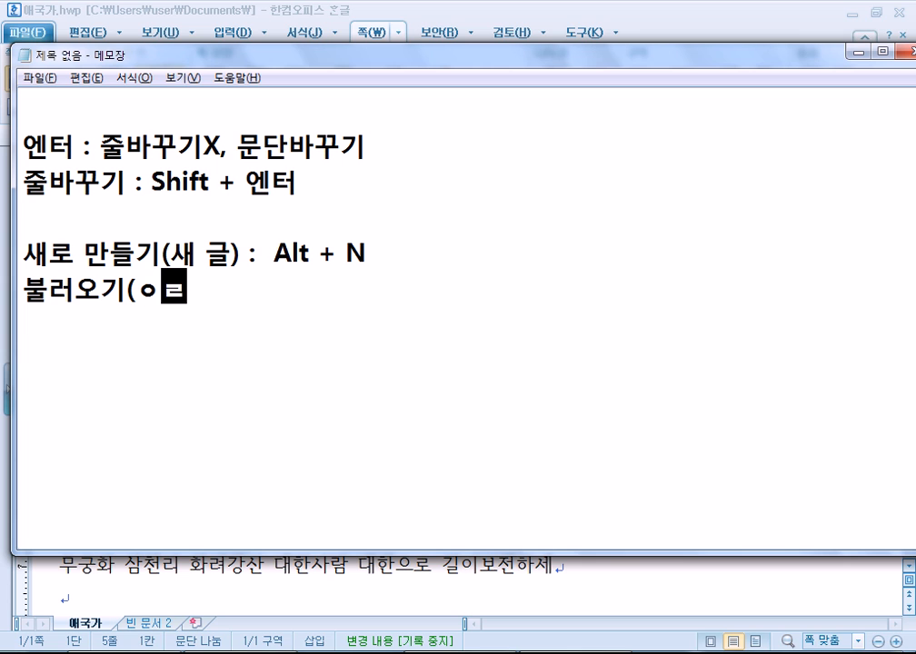
key("BackSpace")
key("BackSpace")
type("열기) ")
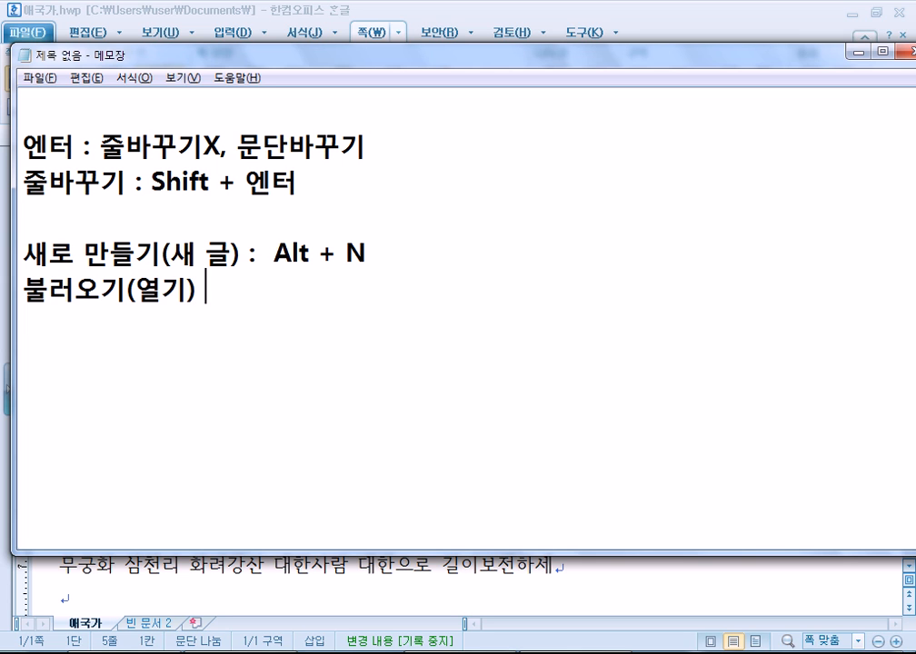
type(": Alt + O")
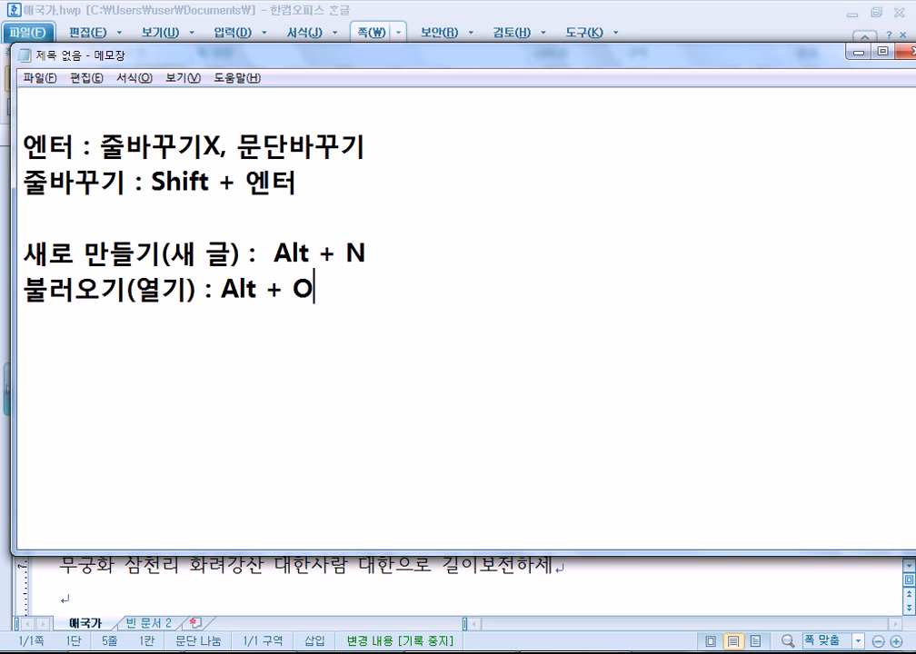
Add a third line '저장하기 : Alt + S' in Korean input.
key("Up")
key("End")
key("Down")
key("Return")
type("wjwkd")
key("BackSpace")
key("BackSpace")
key("BackSpace")
key("BackSpace")
key("BackSpace")
key("Hangul")
type("저장")
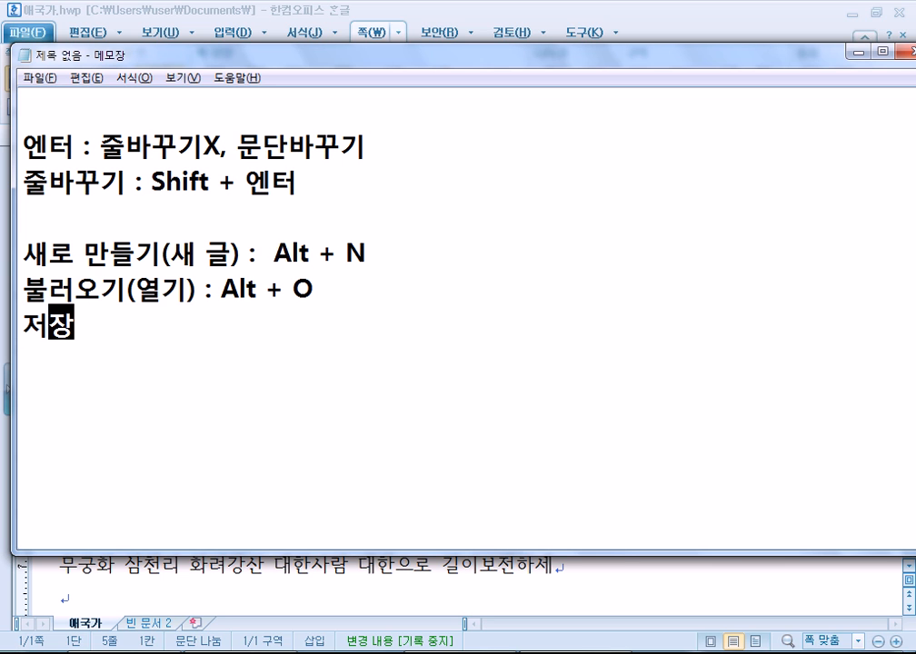
type("하기 : Al")
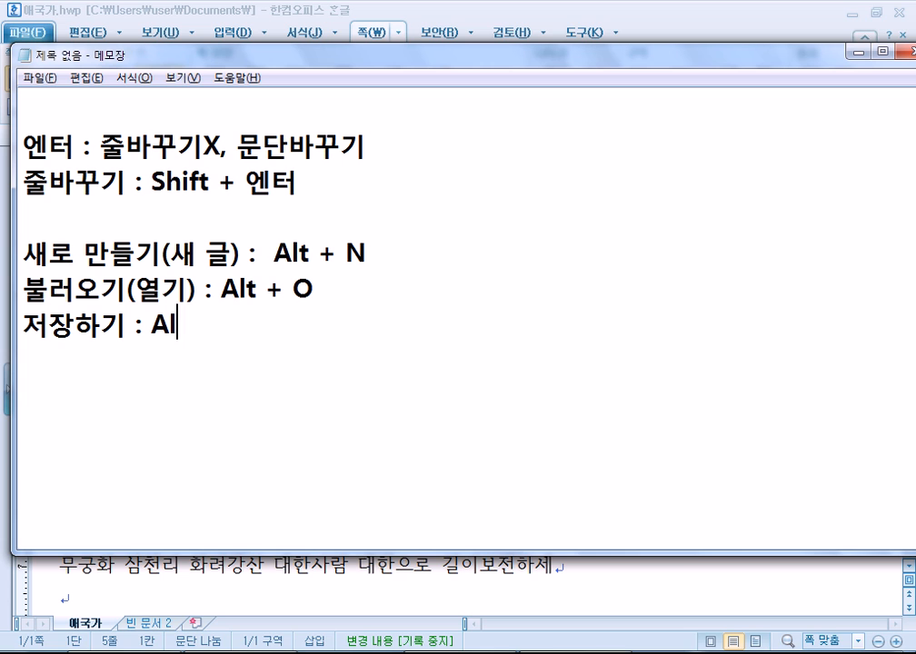
type("t + S")
Append (new), (Open) and (Save) after the Alt + N, O and S shortcuts.
key("Up")
key("Up")
key("End")
type("(new)")
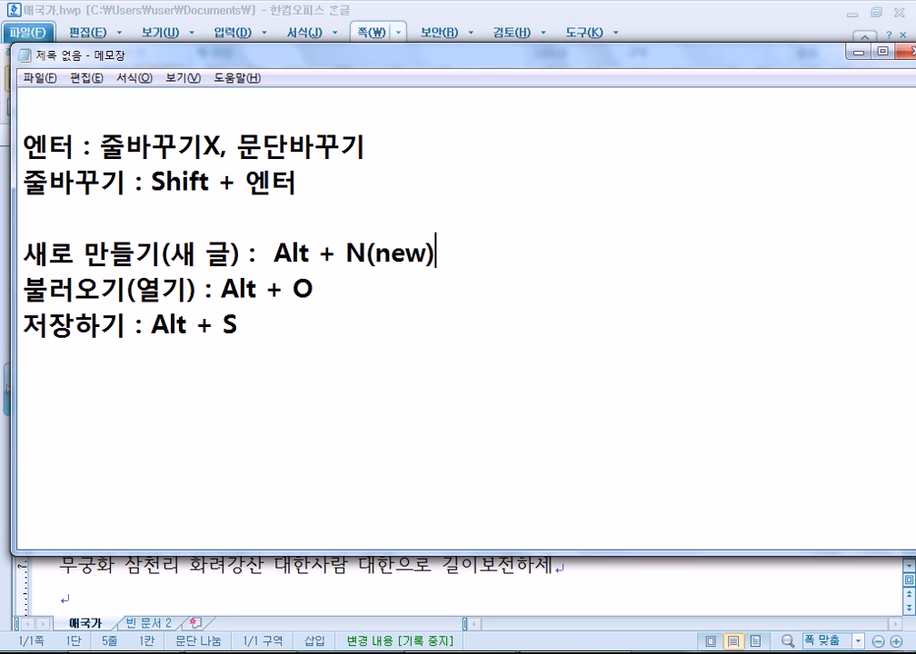
key("Down")
type("(")
type("Open")
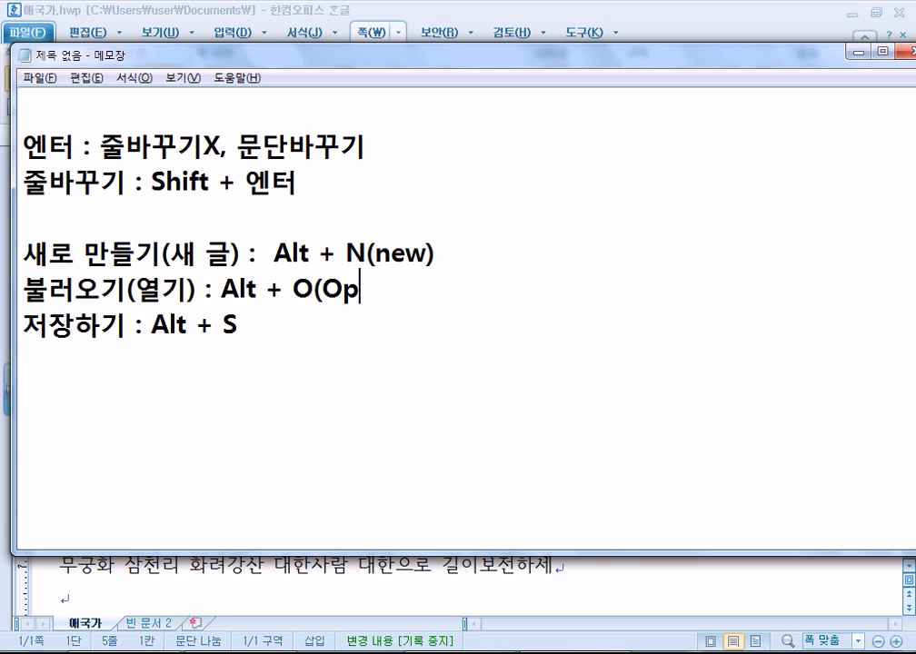
key("BackSpace")
type("en)")
key("Down")
type("(Save)")
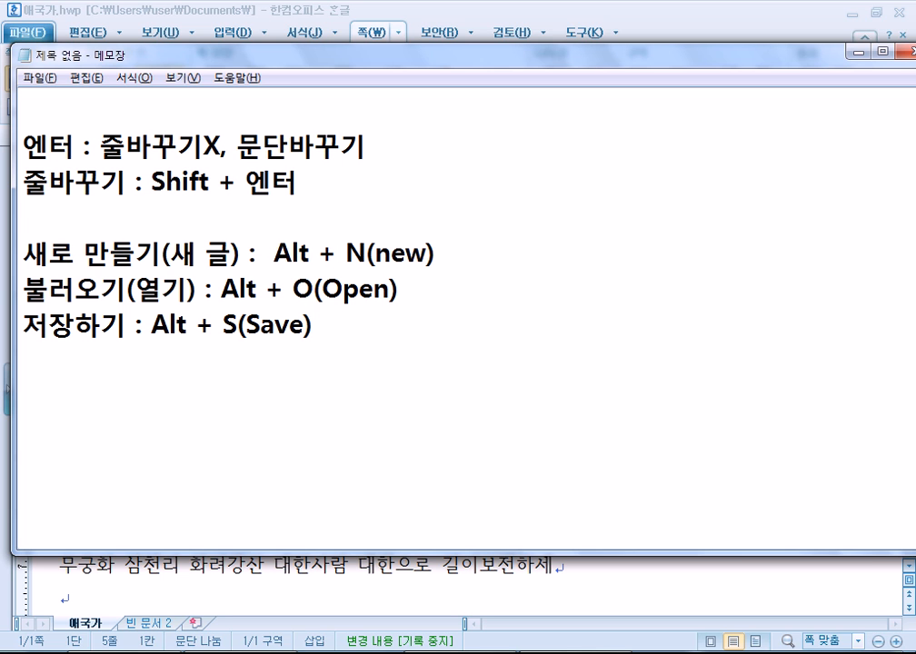
Remove the duplicate letters so the shortcuts read N(ew), O(pen) and S(ave).
key("Left")
key("Left")
key("Left")
key("Left")
key("Left")
key("Delete")
key("Up")
key("End")
key("Left")
key("Left")
key("Left")
key("Left")
key("Left")
key("Delete")
key("Up")
key("Right")
key("Right")
key("Right")
key("Right")
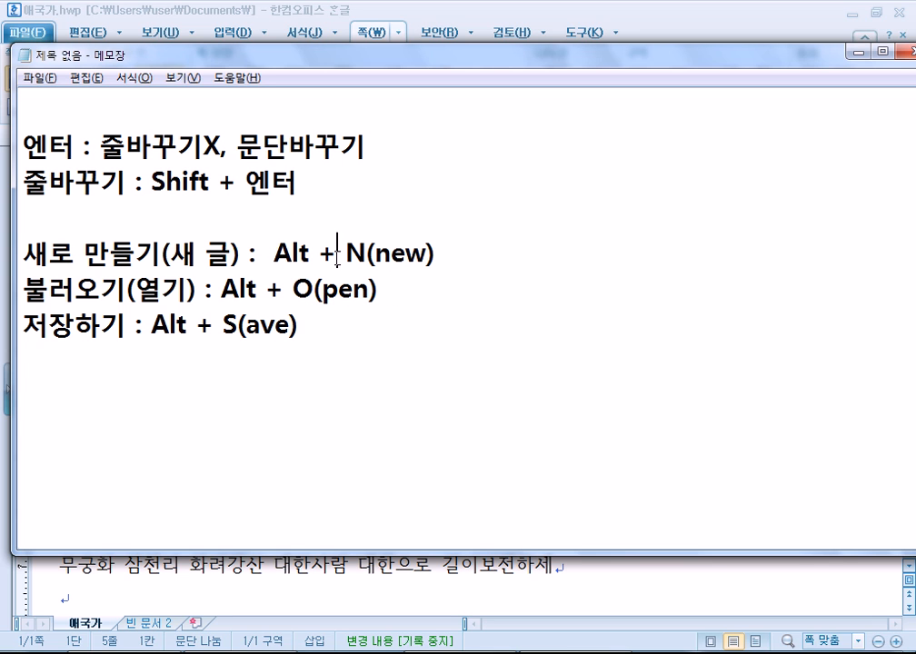
key("Delete")
Add the line '인쇄하기 : Alt + P(rint)' and highlight Alt in the first line.
key("Return")
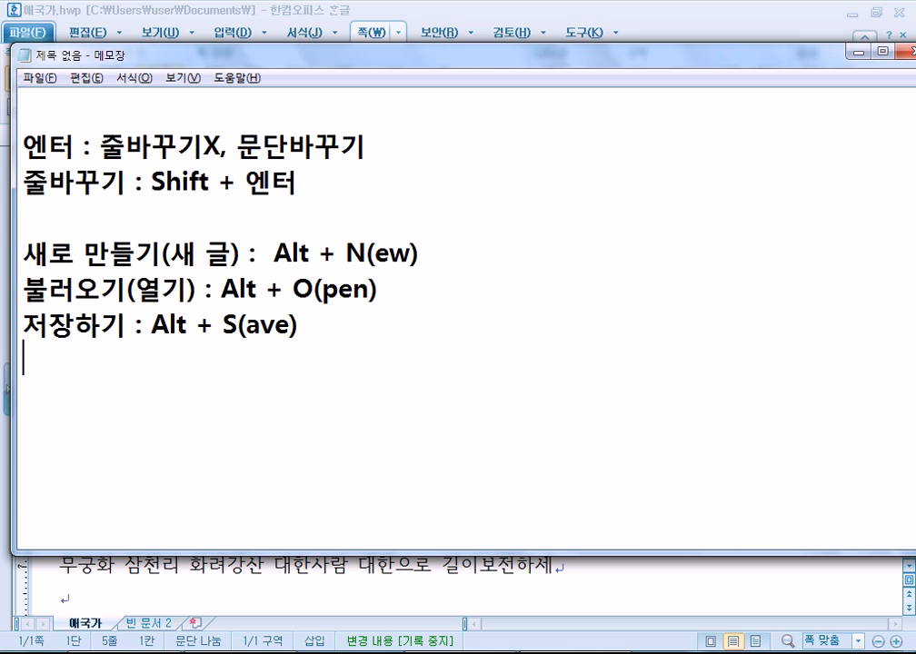
type("dls")
key("BackSpace")
key("BackSpace")
key("BackSpace")
key("Hangul")
type("오")
key("BackSpace")
type("인쇄")
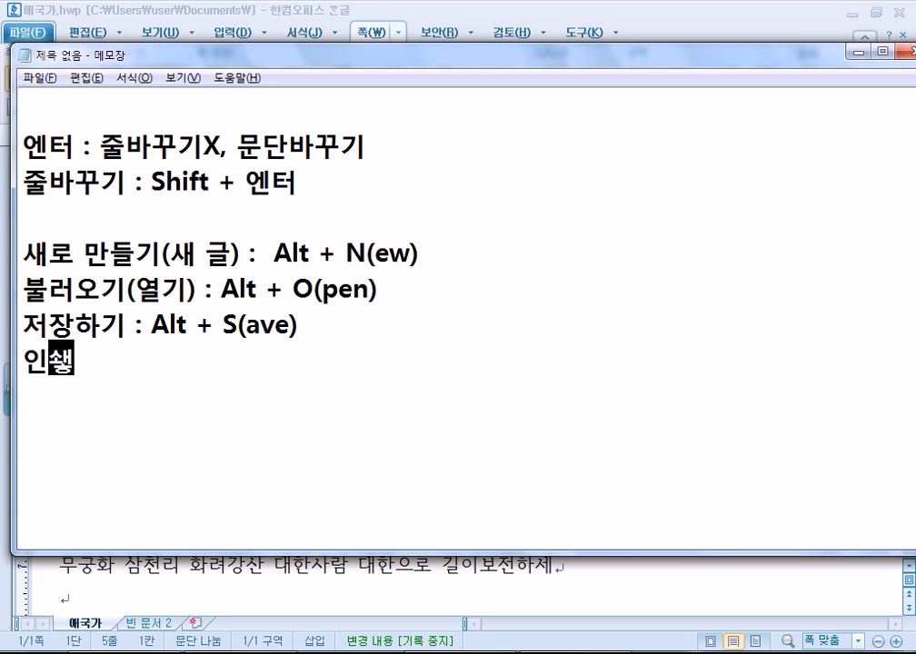
type("하기 :")
key("Hangul")
type("Alt + P(rint)")
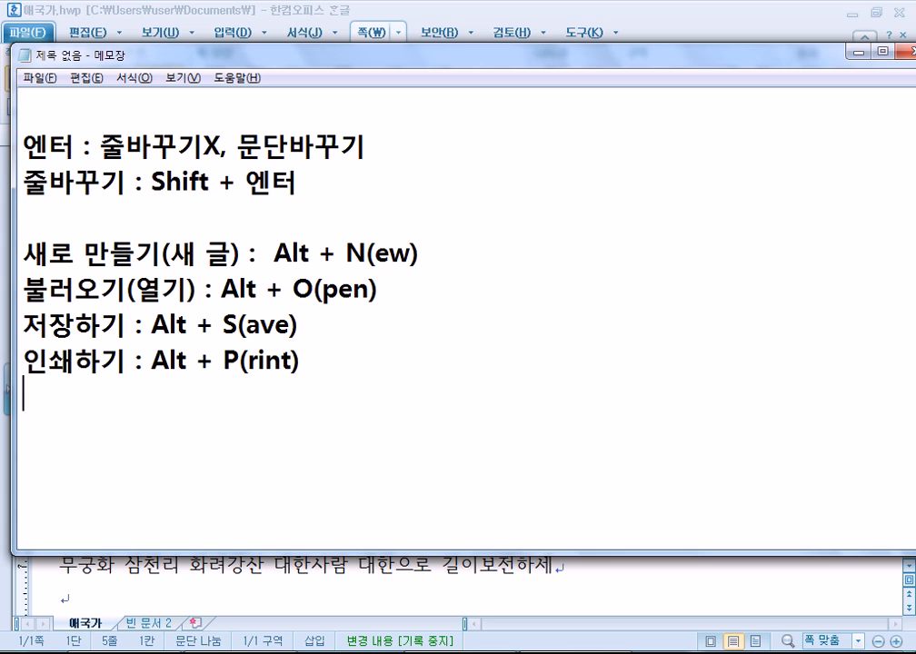
left_click_drag(266, 253, 318, 252)
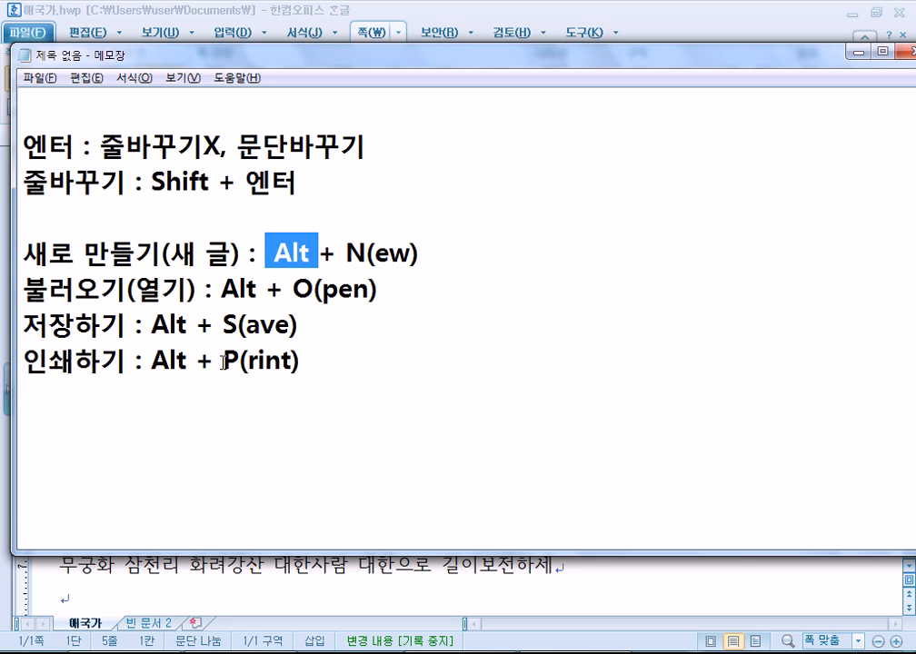
Demonstrate keyboard access to commands, cancelling the save and print prompts, then return to Hangul.
left_click(200, 407)
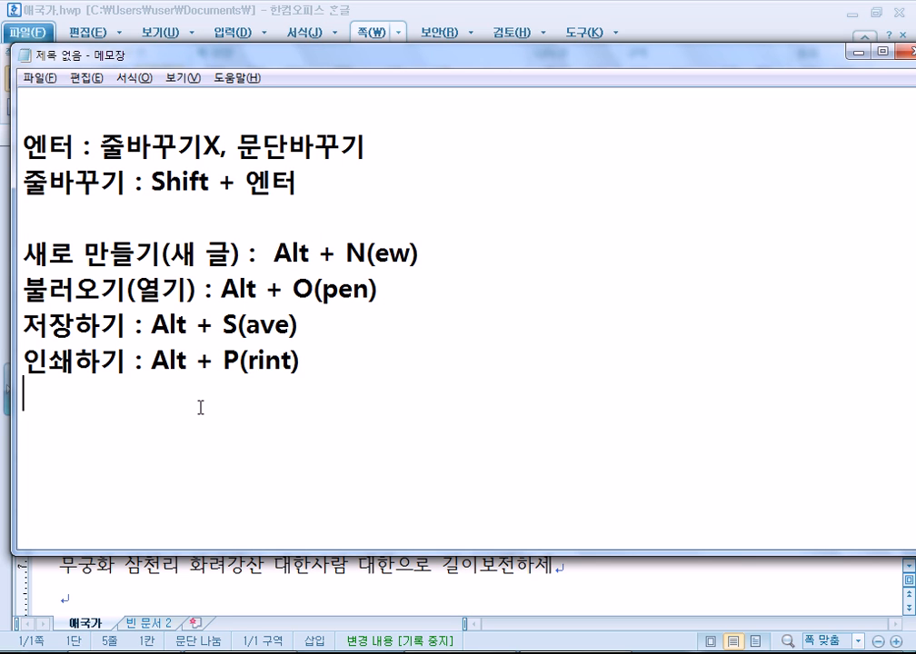
key("alt")
key("alt")
key("alt+F4")
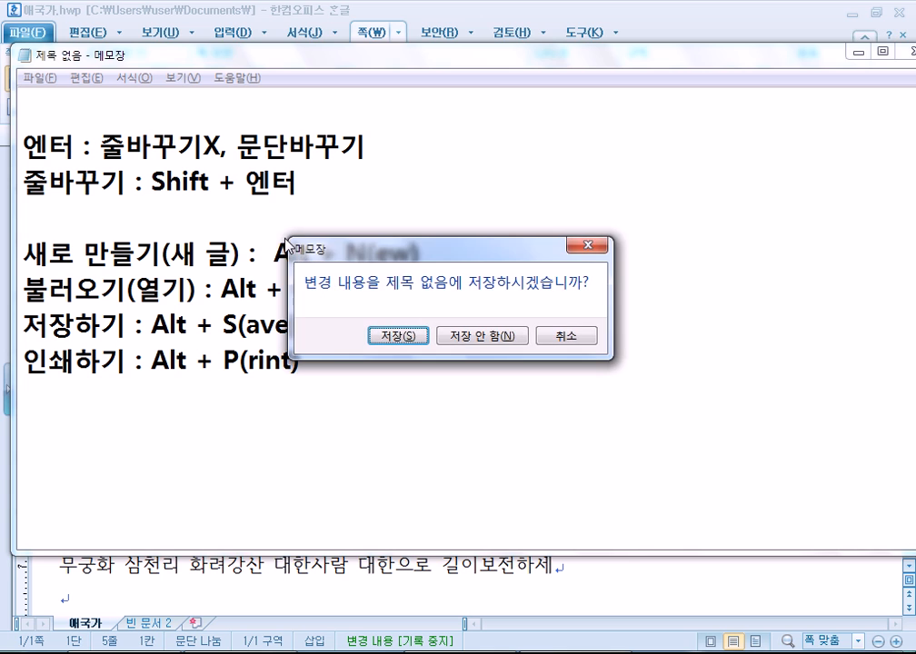
key("Escape")
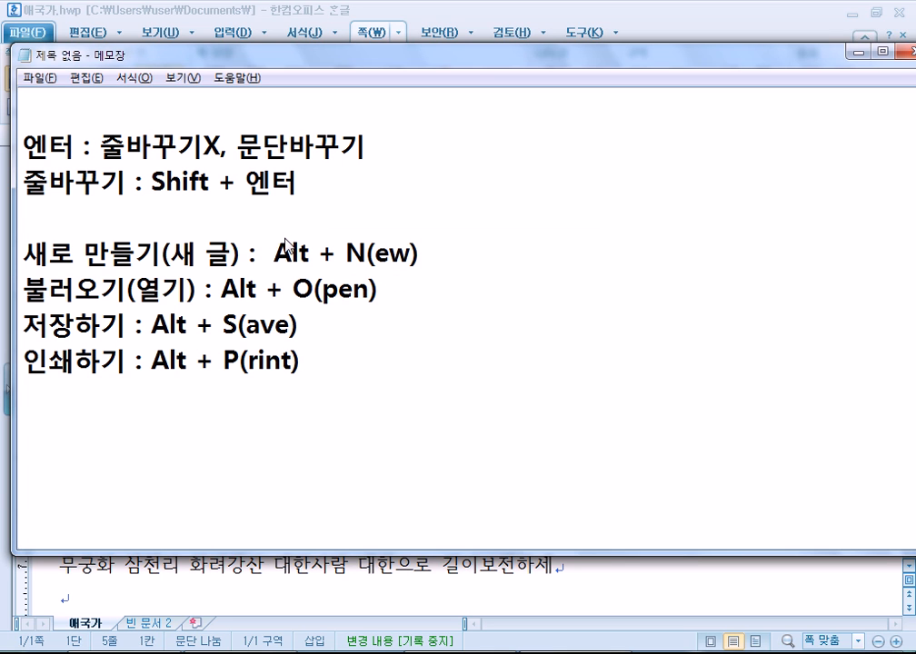
key("Escape")
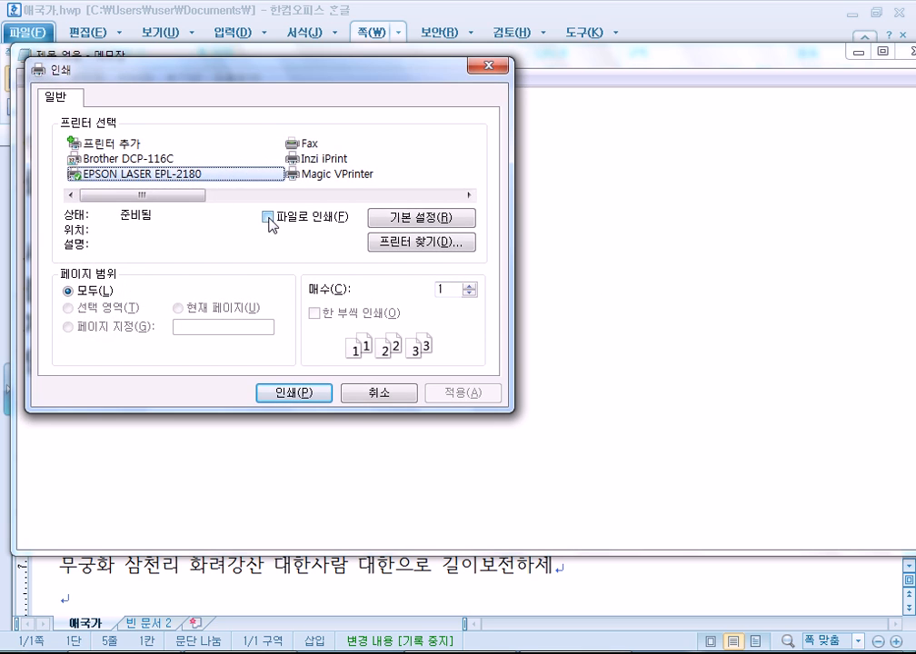
key("Escape")
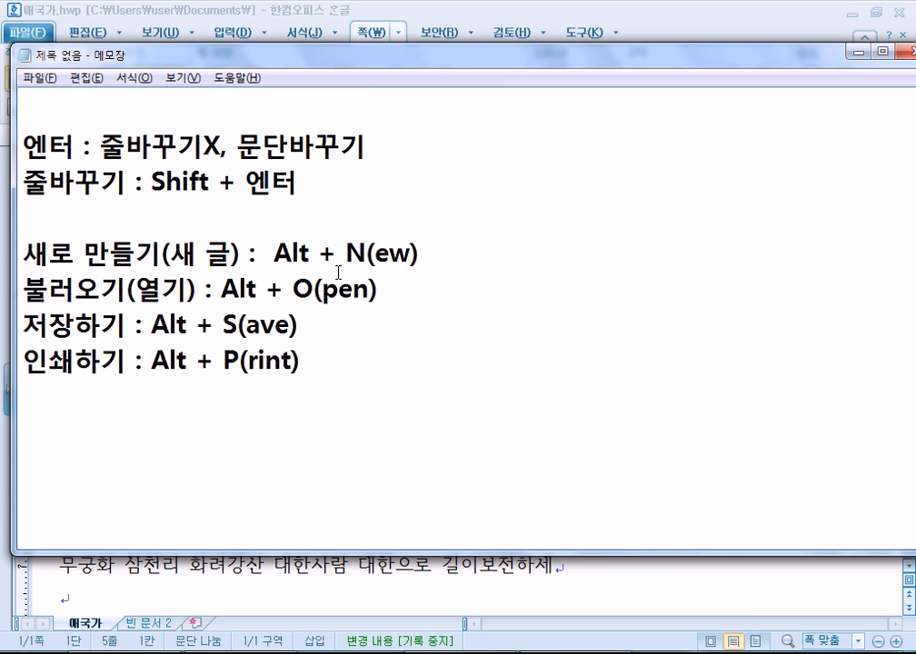
left_click(396, 567)
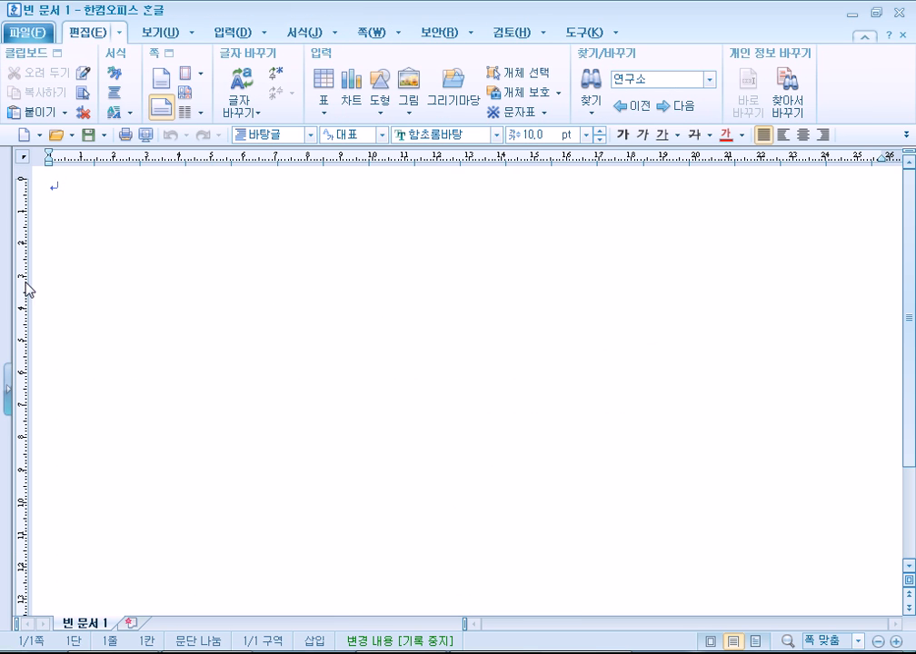
Close the blank 빈 문서 2 without saving, leaving 애국가 as the open document.
left_click(902, 138)
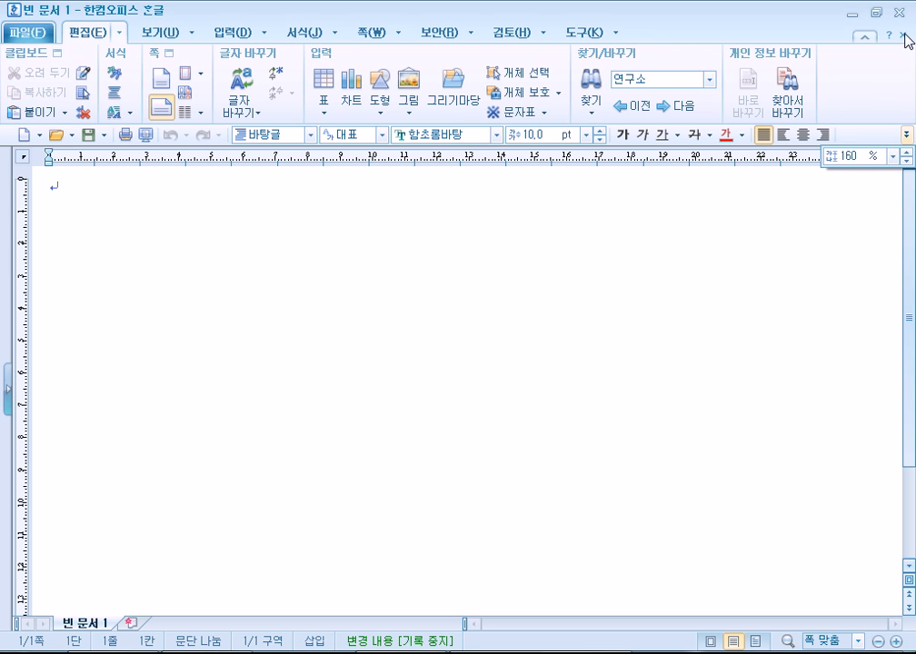
left_click(743, 102)
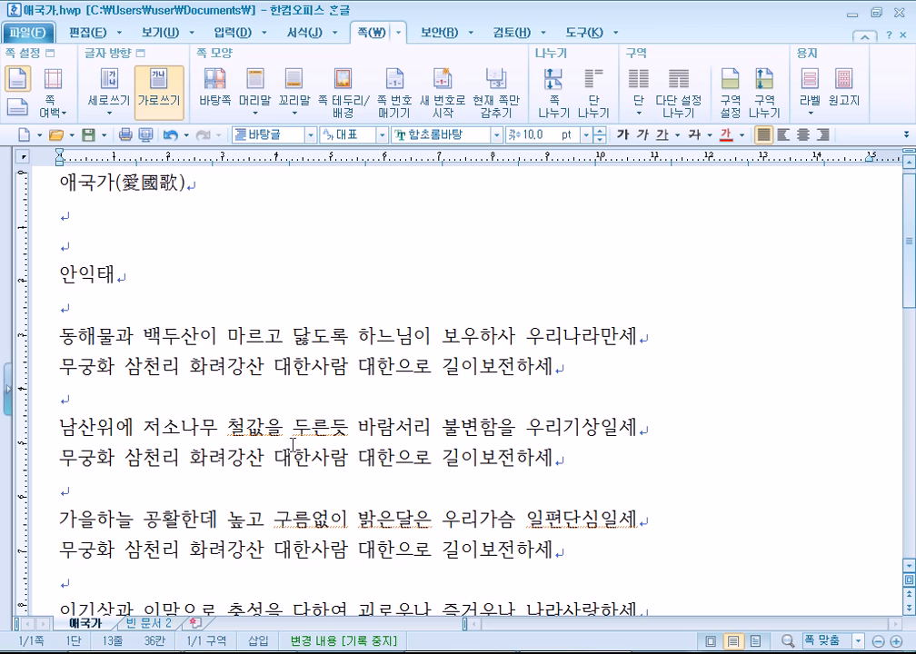
left_click(162, 624)
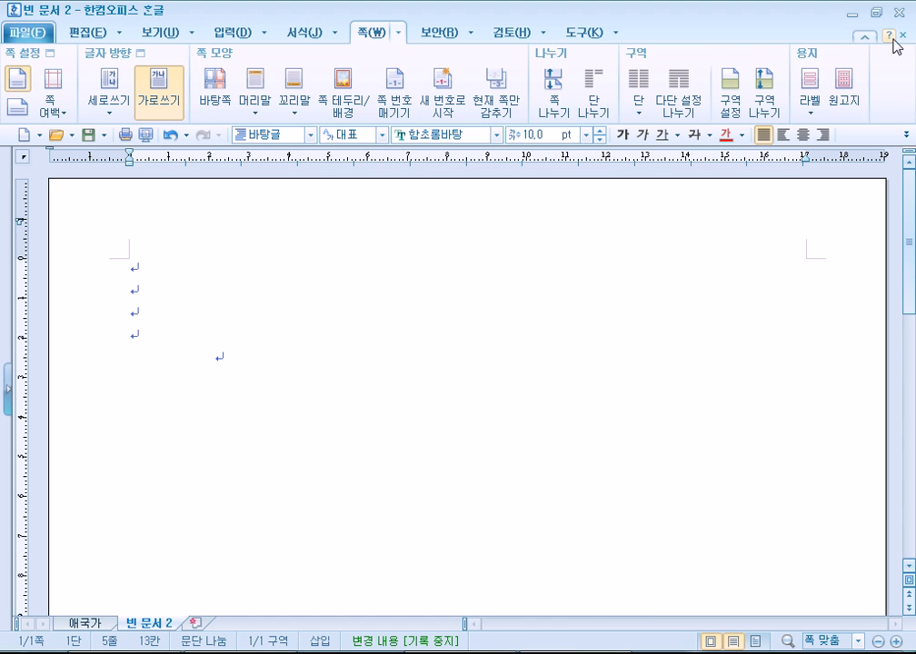
left_click(903, 39)
left_click(465, 365)
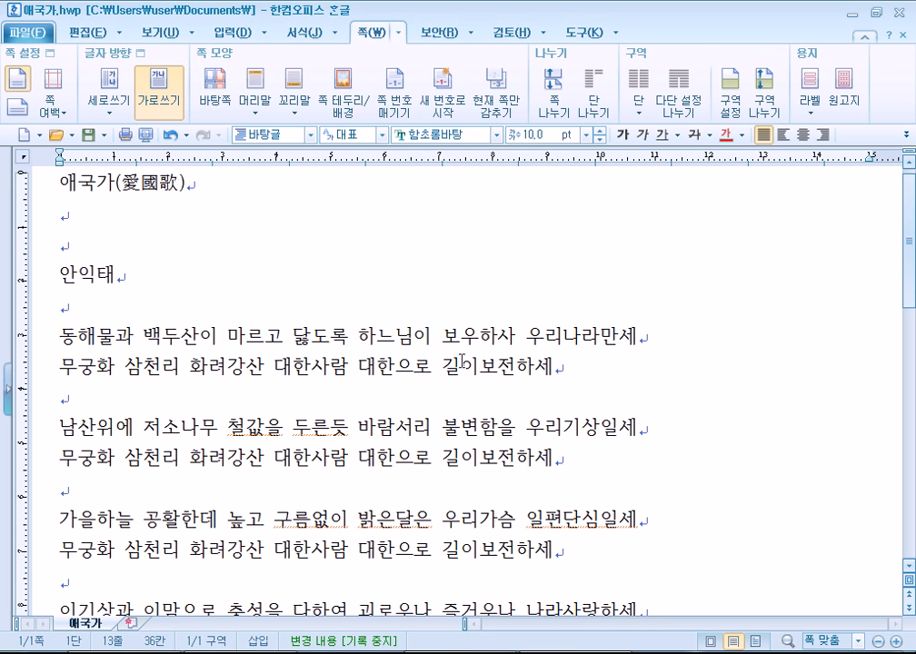
key("alt+Tab")
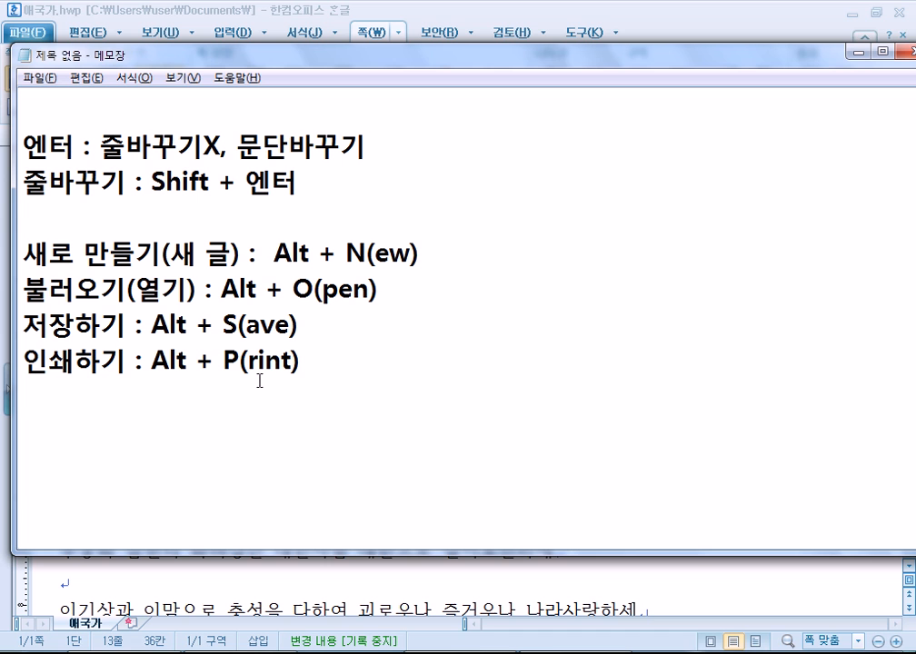
key("alt+Tab")
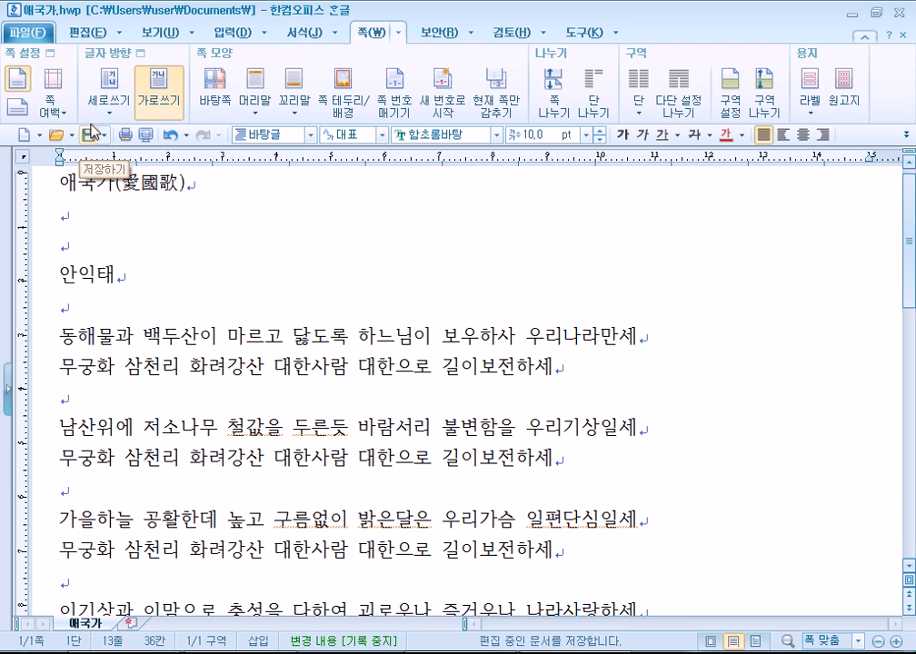
Open and close the 편집 command list, then open the 파일 menu.
left_click(86, 32)
left_click(119, 36)
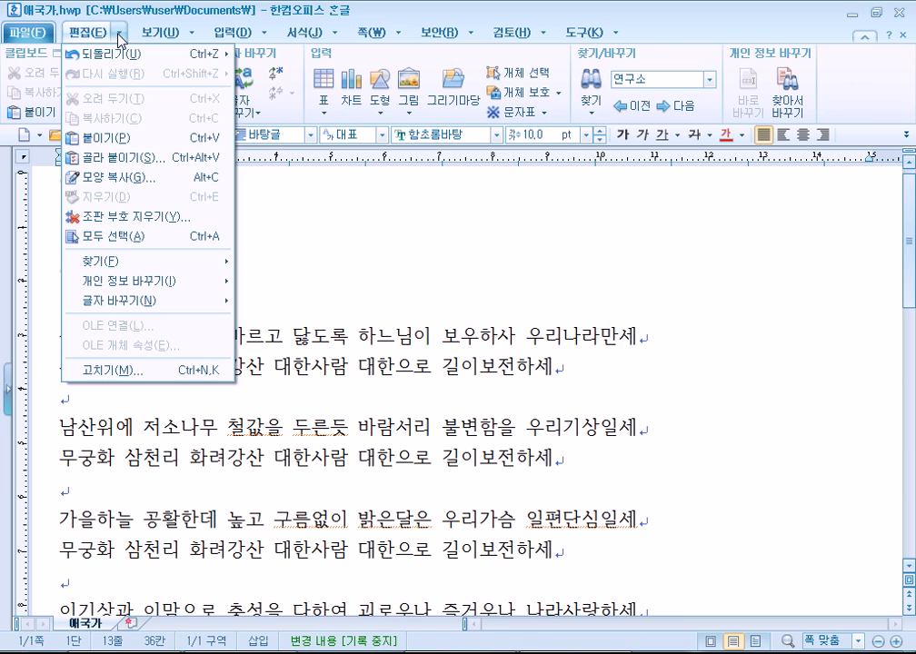
left_click(41, 29)
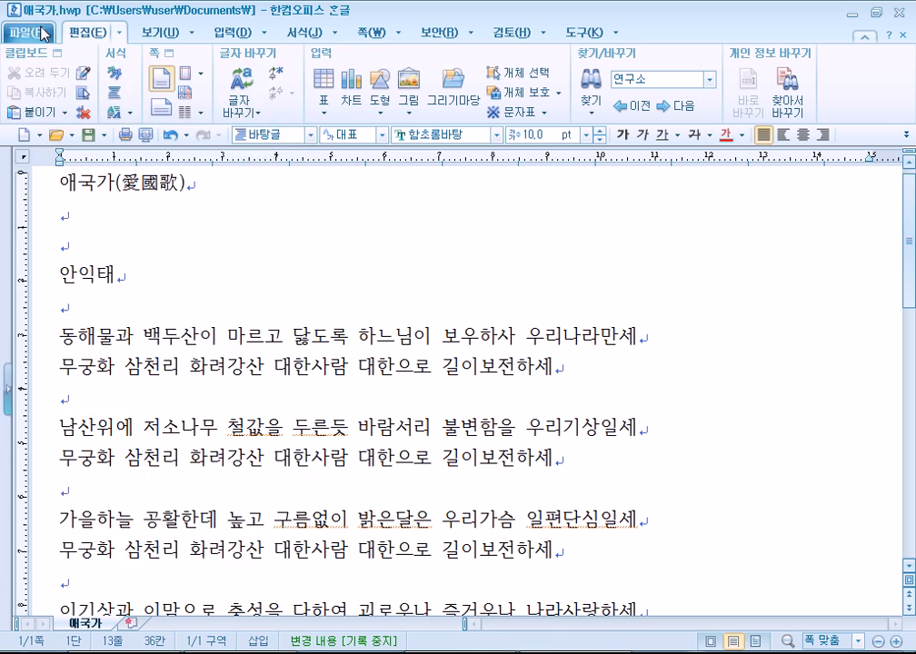
left_click(42, 33)
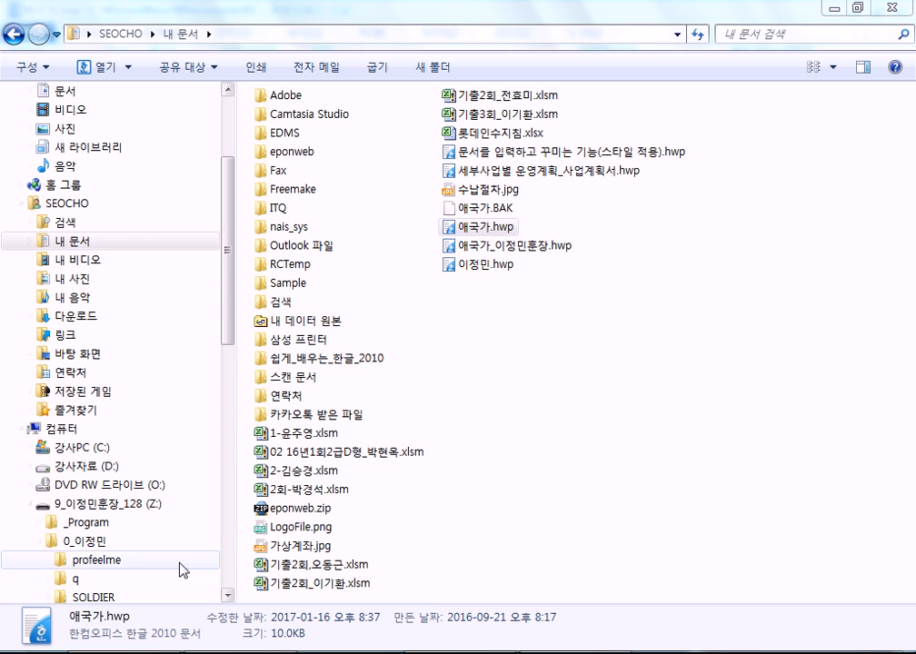
Add a 'Ctrl + A' line to the end of the Notepad notes, then return to Hangul.
left_click(115, 652)
key("Return")
type("Ctlr")
key("BackSpace")
key("BackSpace")
key("BackSpace")
type("lr")
key("BackSpace")
key("BackSpace")
type("rl")
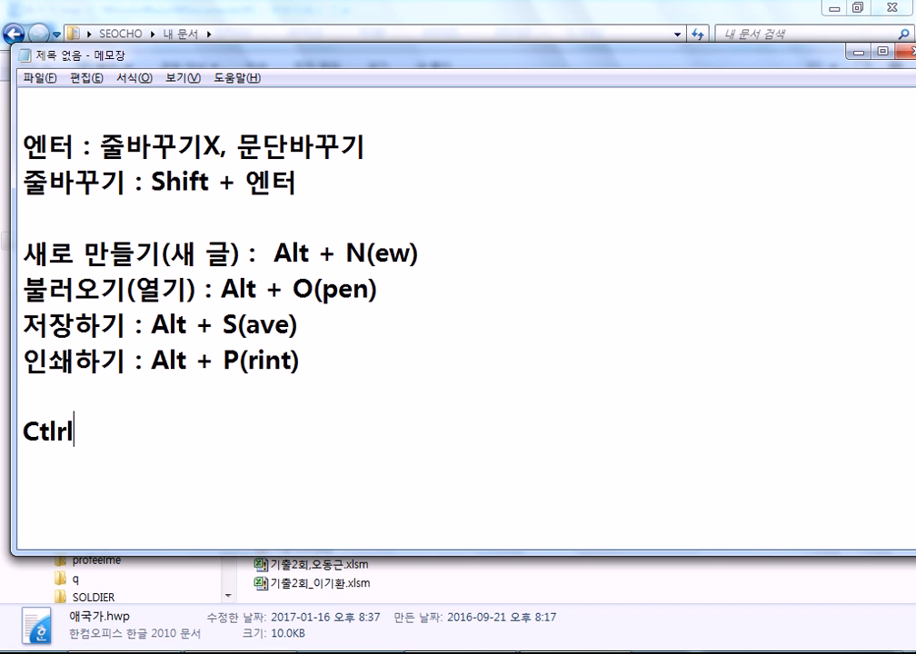
type(" + A")
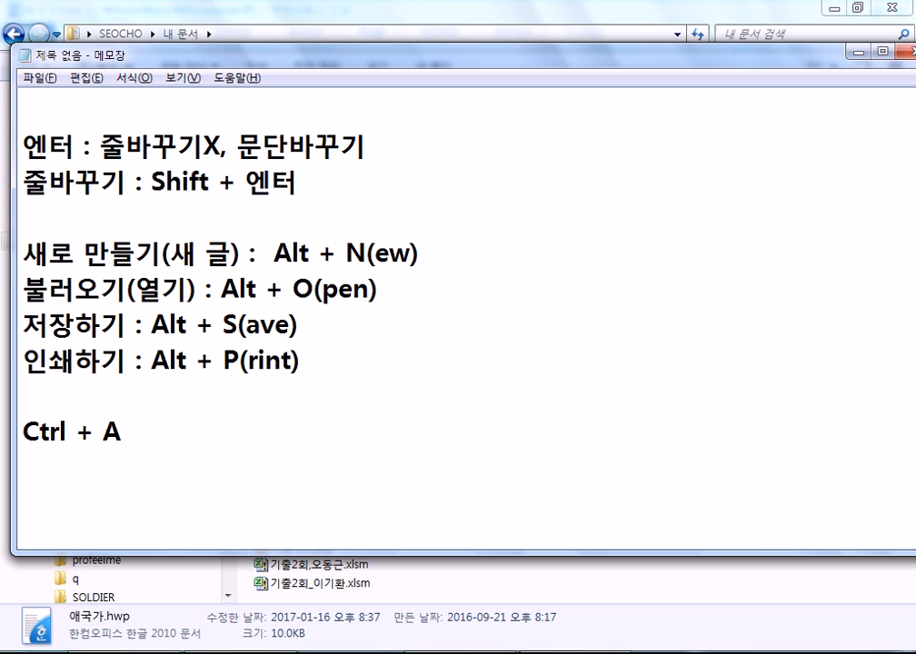
key("alt+Tab")
key("alt+Tab")
key("alt+Tab")
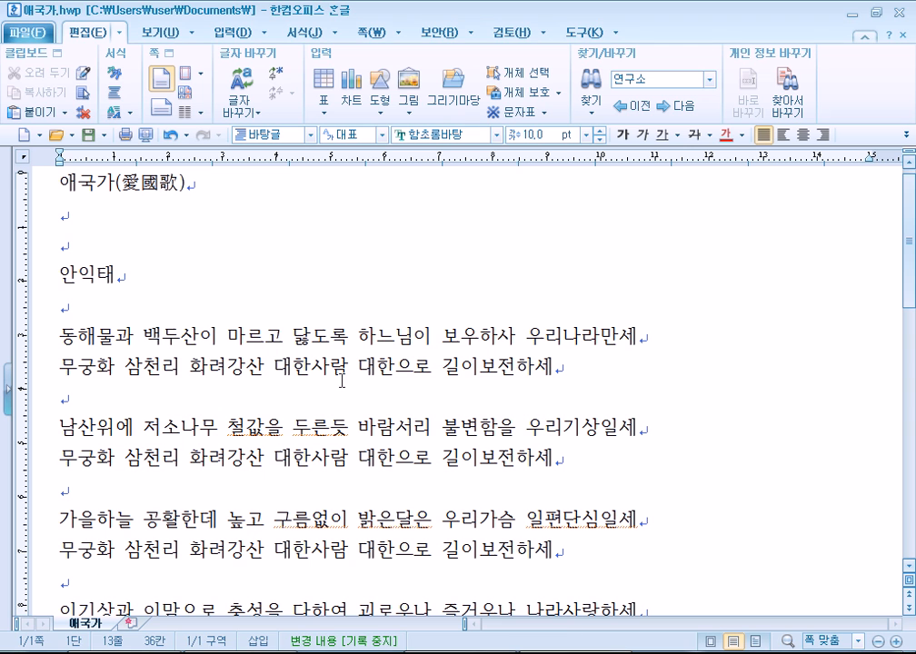
Select the whole 애국가 document with Ctrl+A, then add a 'Ctrl + B' line in Notepad.
key("ctrl+a")
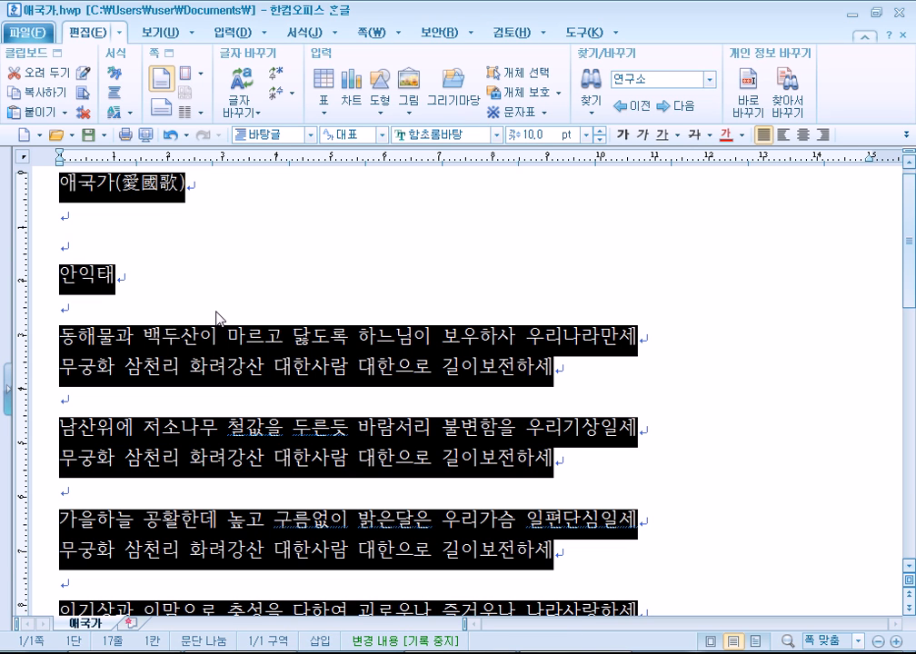
key("alt+Tab")
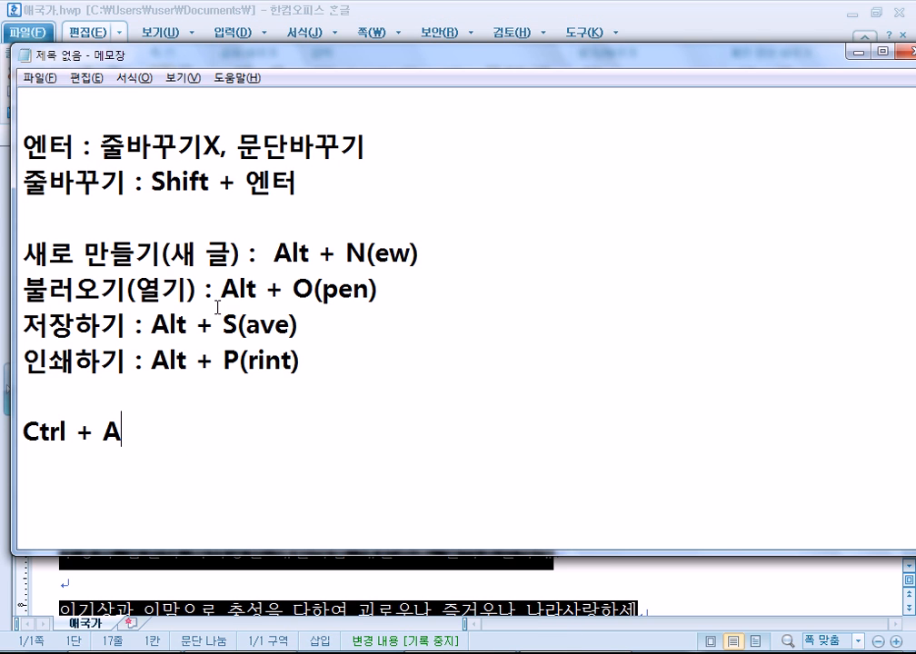
key("Return")
type("Ctrk")
key("BackSpace")
type("l + B")
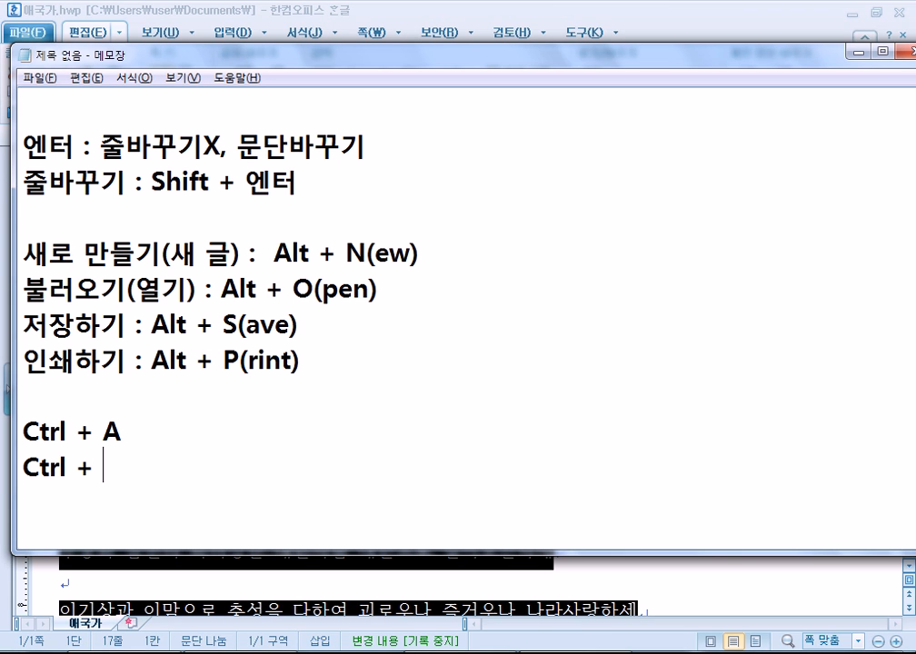
key("Return")
Practise drag-selecting the 애국가(愛國歌) title and parts of the first verse's 동해물과 line.
key("alt+Tab")
left_click(179, 311)
left_click_drag(56, 187, 186, 187)
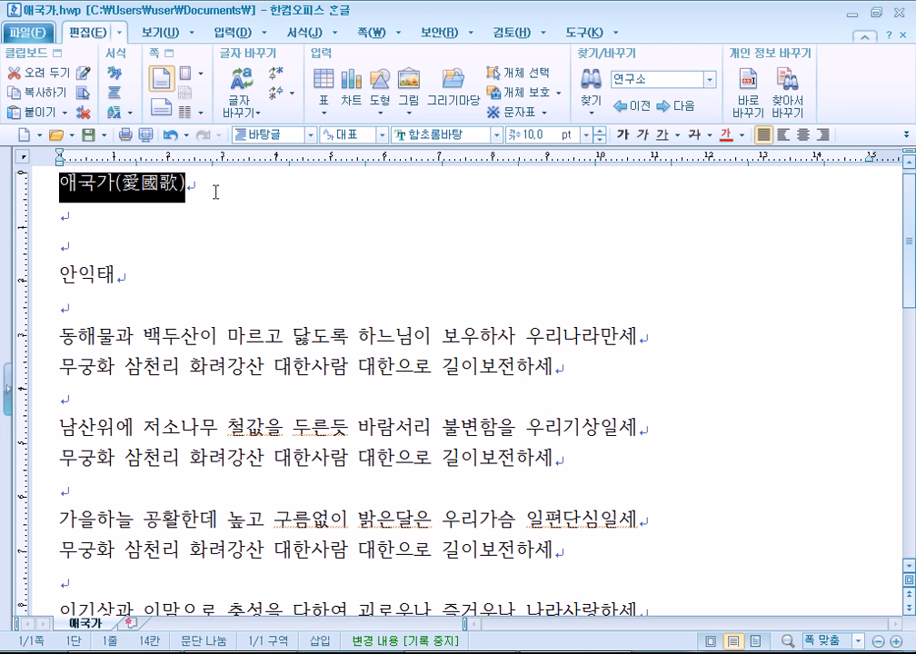
left_click(218, 229)
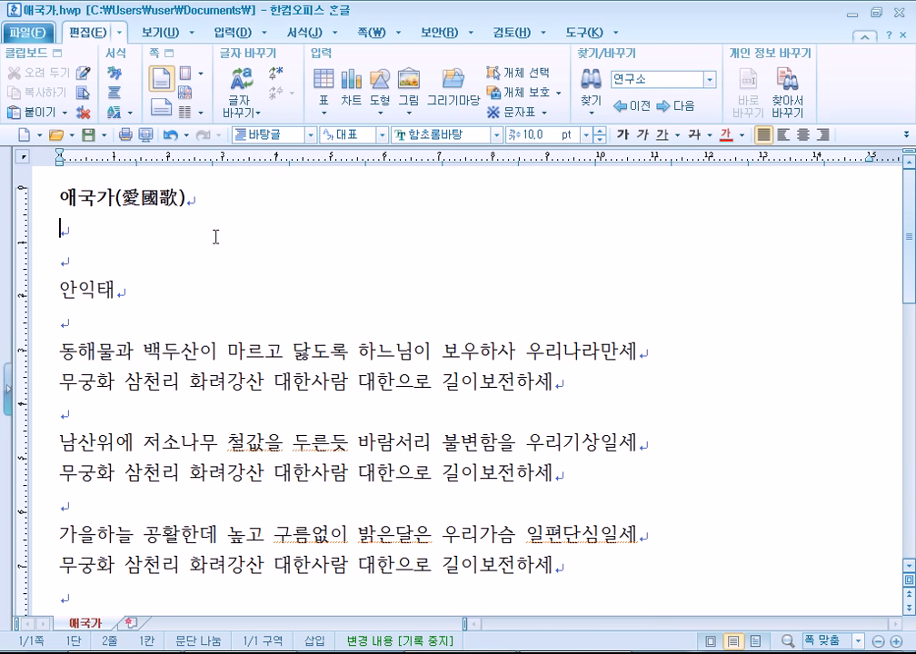
left_click(71, 350)
left_click_drag(64, 350, 245, 352)
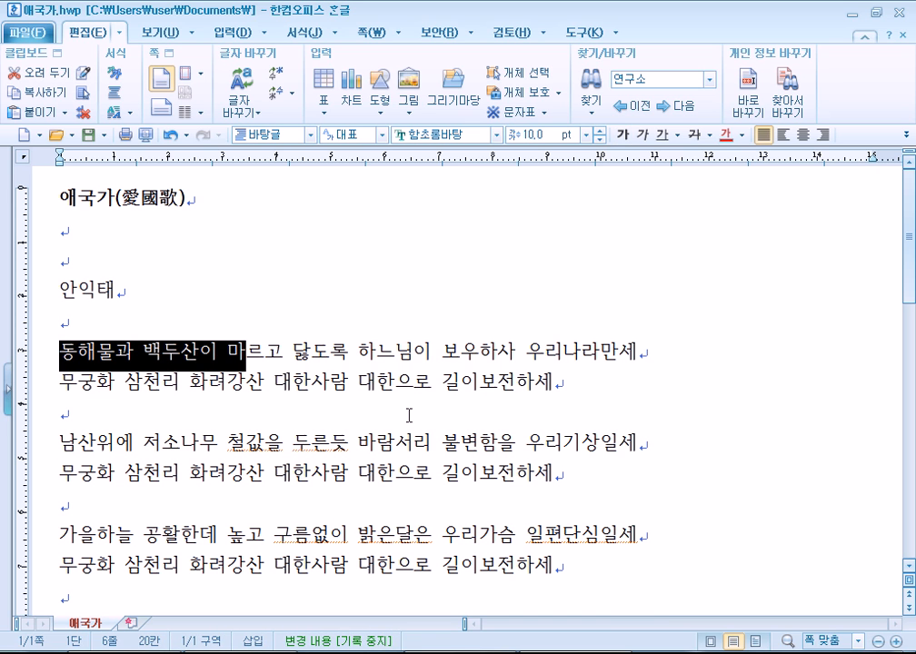
left_click(254, 347)
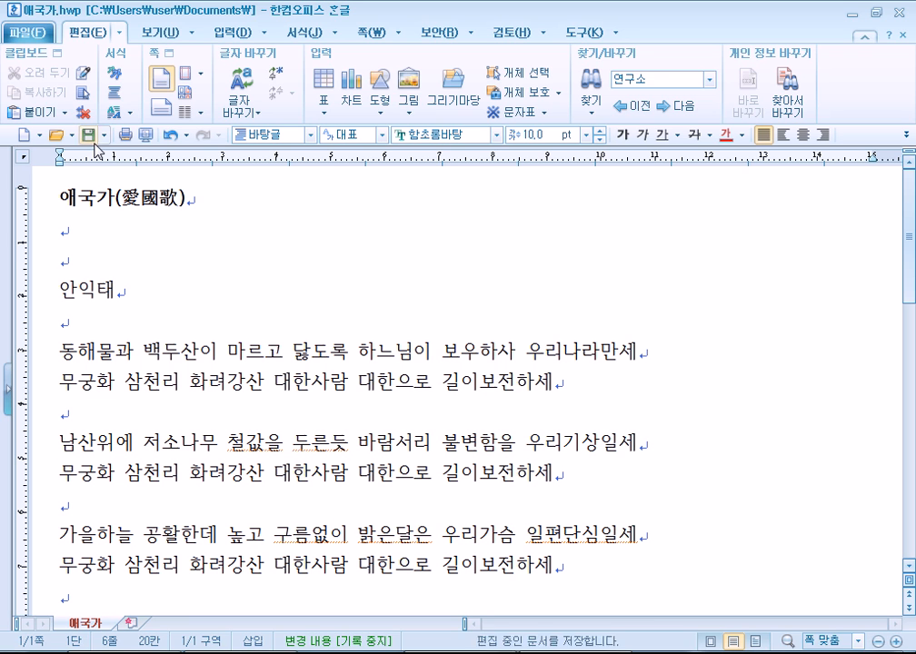
left_click(253, 337)
left_click_drag(254, 337, 251, 349)
left_click_drag(243, 350, 376, 351)
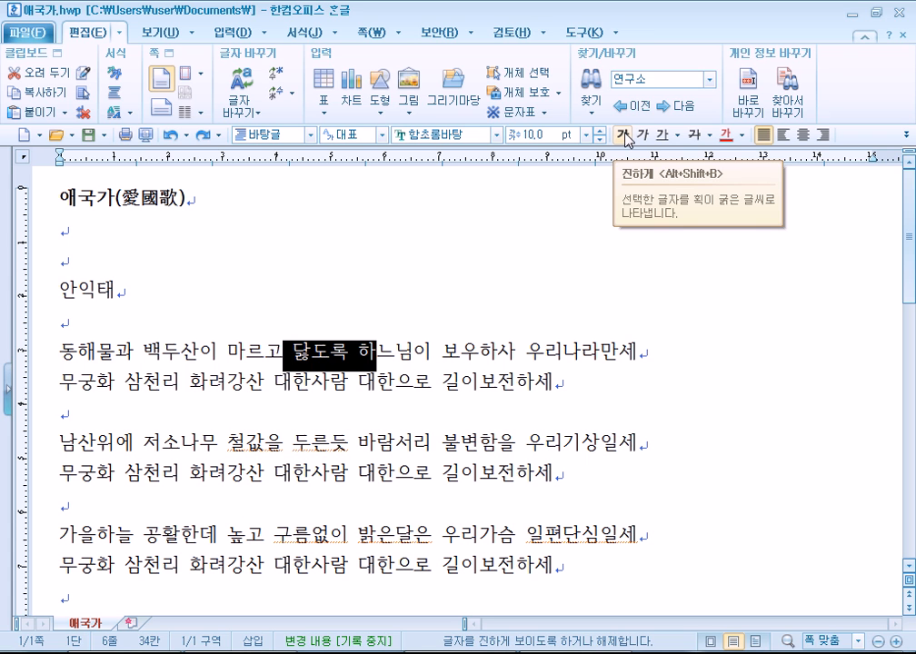
key("alt+Tab")
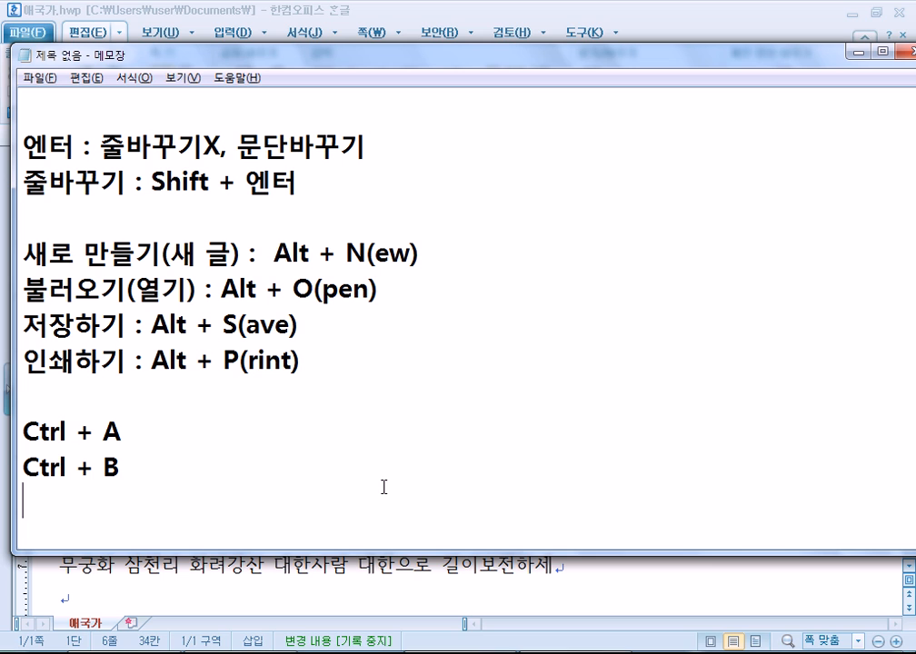
Add a 'Ctrl + C' line to the shortcut notes.
type("CtRL")
key("BackSpace")
key("BackSpace")
type("rl + c")
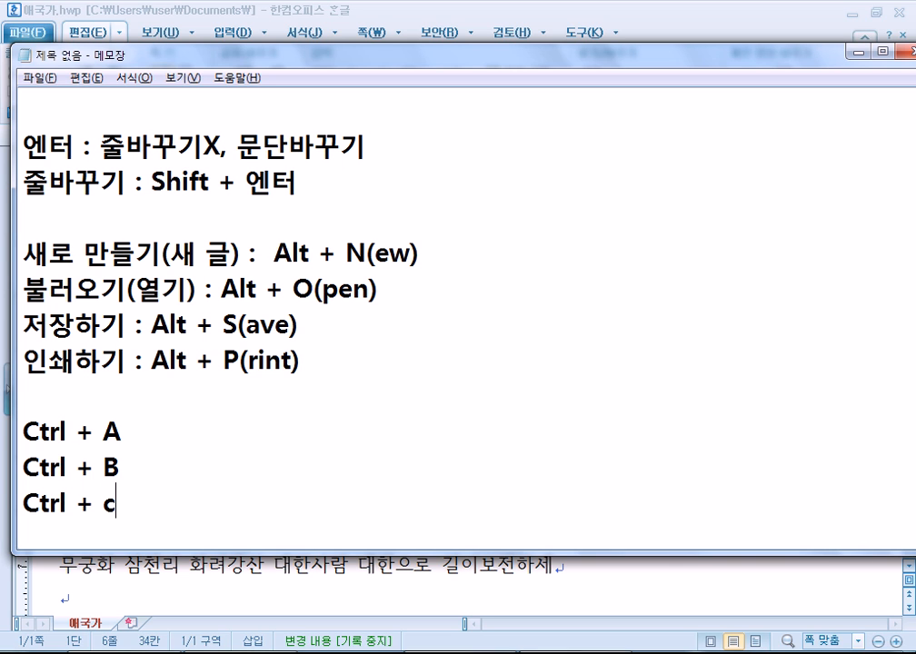
key("BackSpace")
type("C")
key("Return")
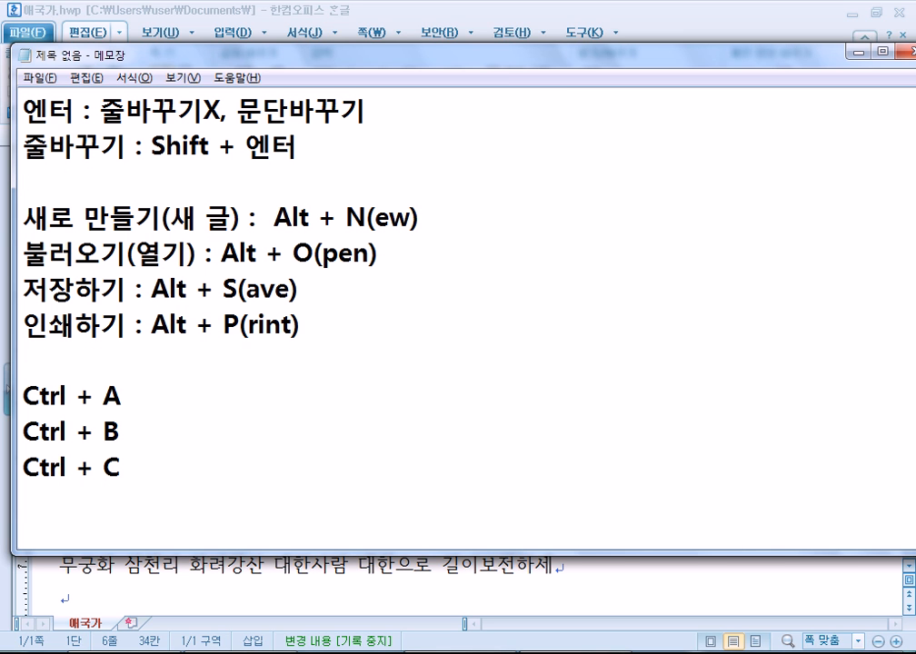
Extend the Ctrl + B line to read 'Ctrl + B, Ctrl + I, Ctrl + U'.
key("Up")
key("Up")
key("End")
type(", Ctrl + I")
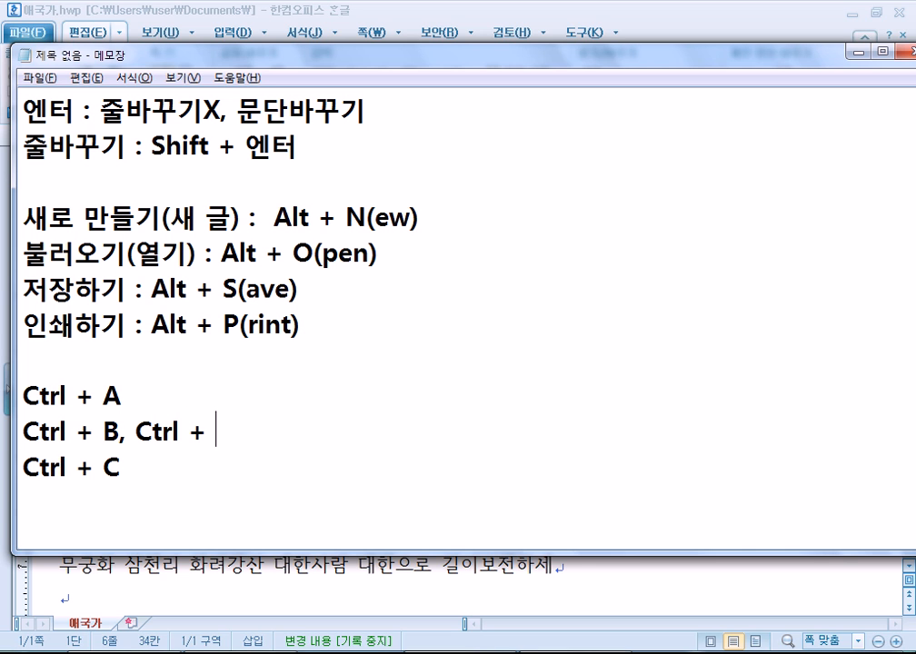
type(", Ctlr")
key("BackSpace")
key("BackSpace")
type("lr")
key("BackSpace")
key("BackSpace")
type("rl + I, Ctrl")
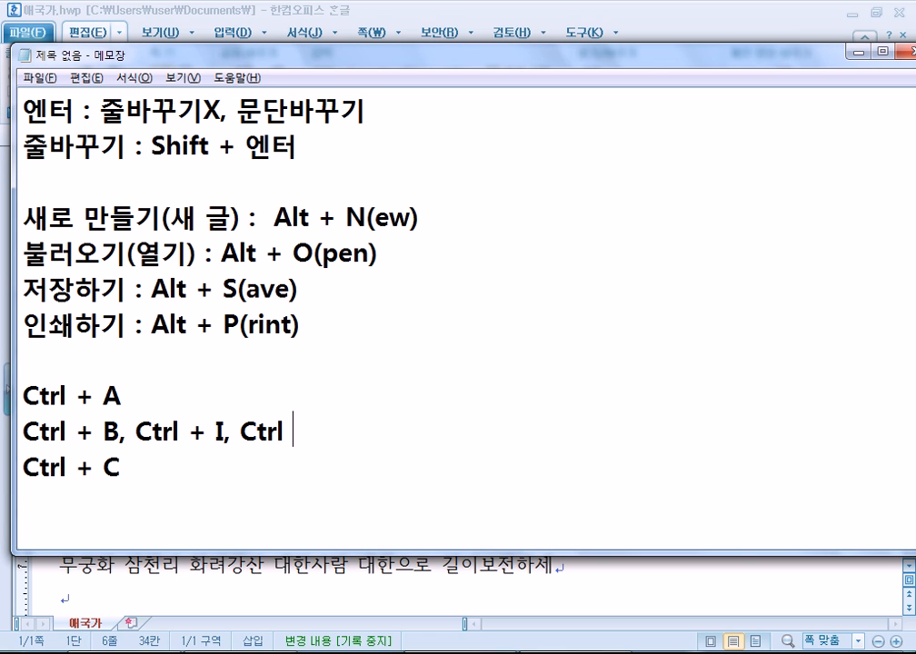
type("U")
Label the Ctrl + B, I and U shortcuts in Notepad as (굵게), (기울임) and (밑줄).
left_click(120, 438)
type("(글")
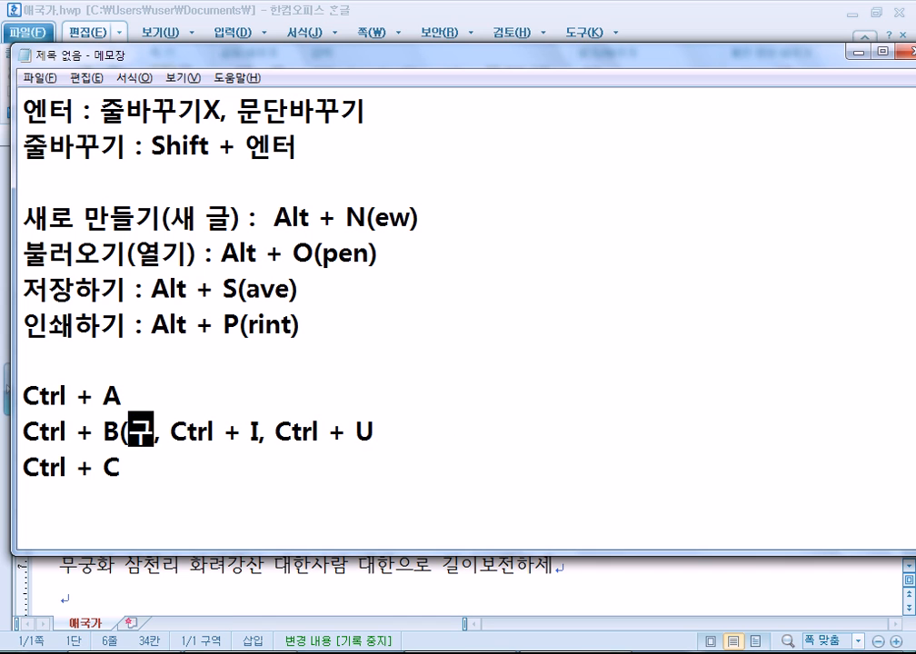
type("굵게)")
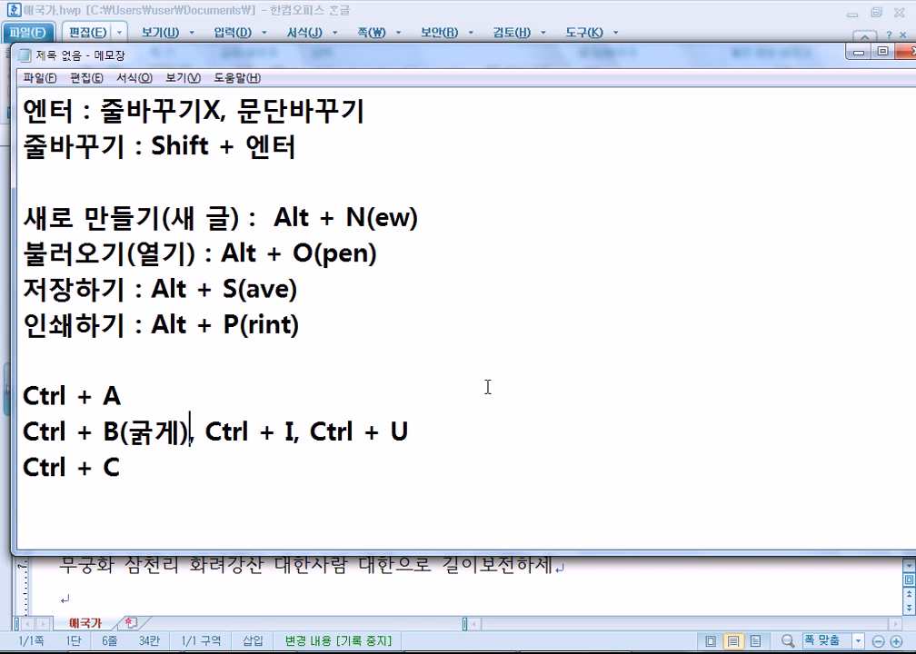
scroll(465, 204, "down", 2)
left_click(299, 218)
type("(기울림")
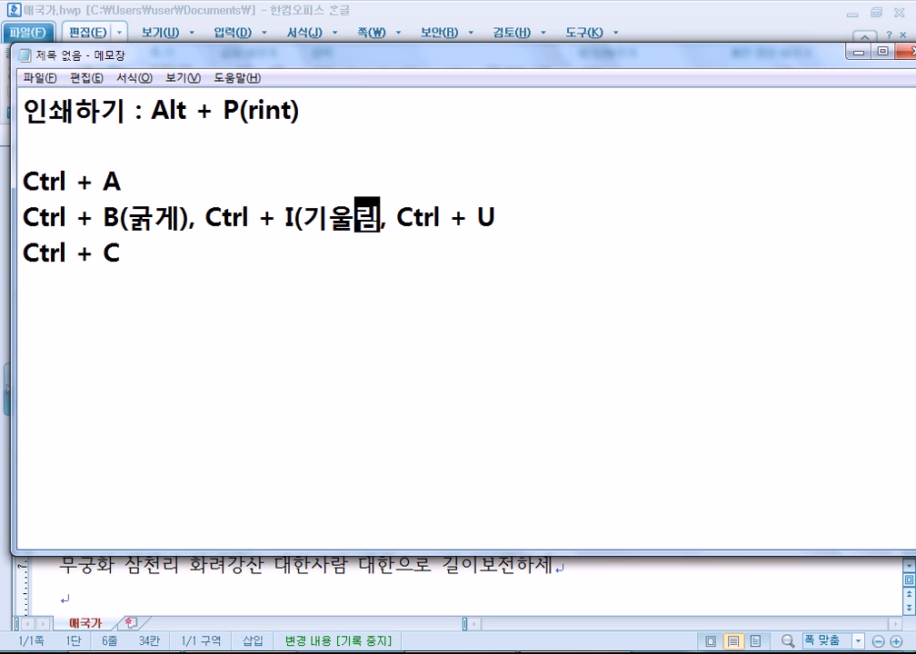
key("BackSpace")
key("BackSpace")
key("BackSpace")
type("임)")
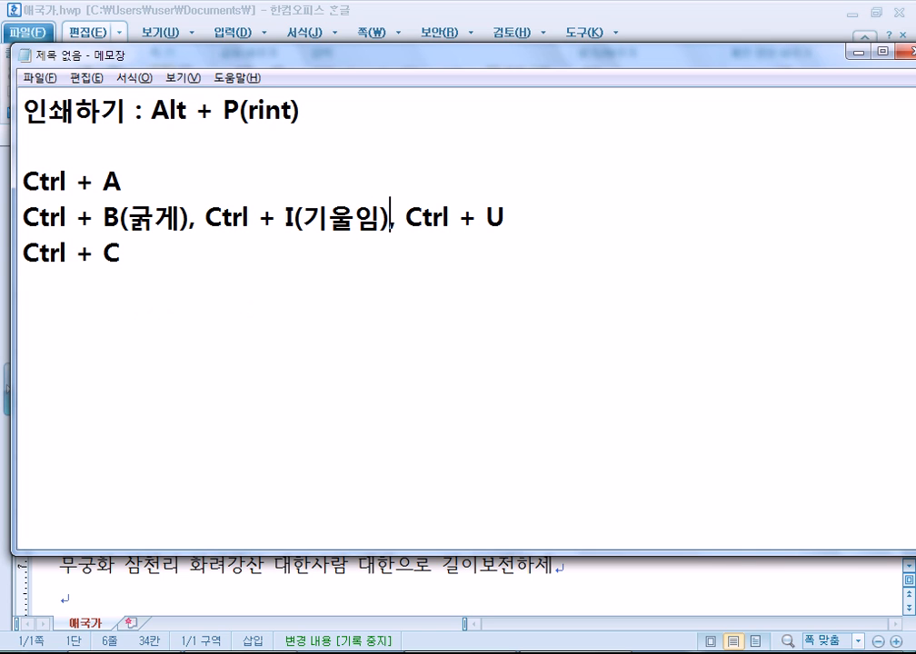
key("End")
type("(밑줄)")
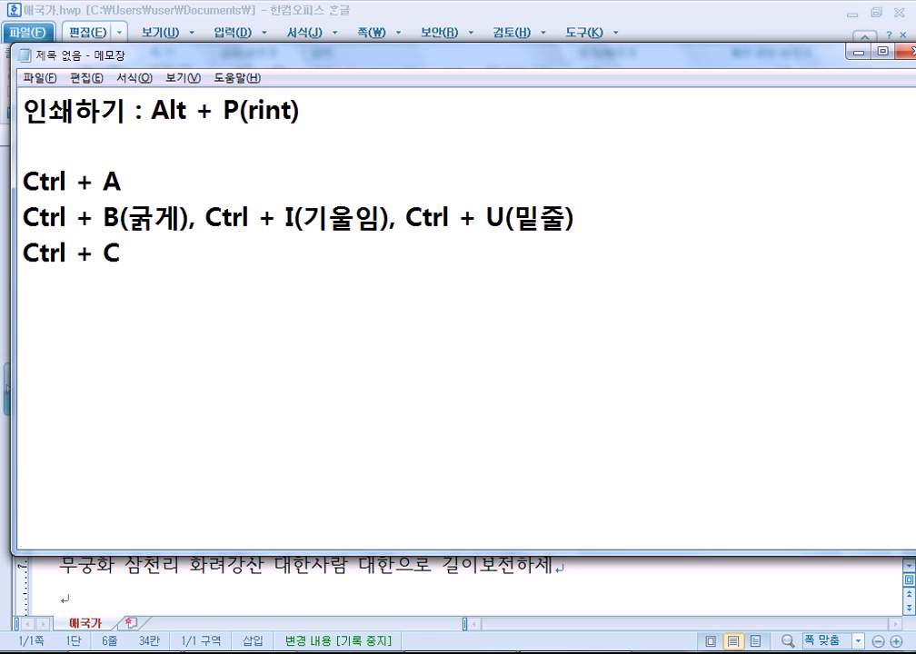
Extend the copy line to 'Ctrl + C, X, V', add a new line, and bring Hangul forward.
left_click(419, 243)
type(", X, V")
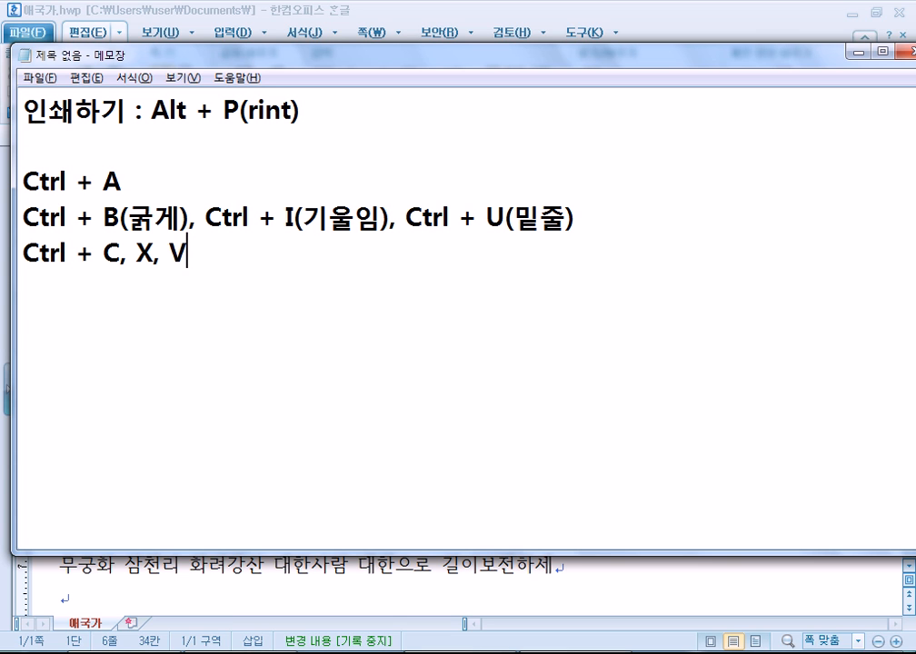
key("Return")
left_click(380, 12)
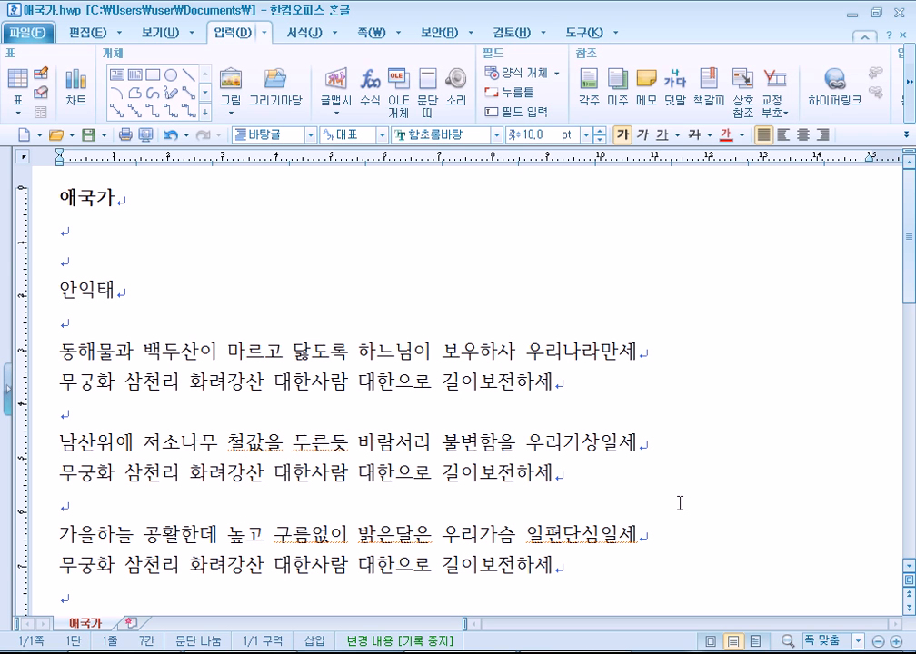
Switch back to the Notepad notes with Alt+Tab, browse its menus from the keyboard, then close them.
key("alt+Tab")
key("ctrl")
key("alt")
key("Down")
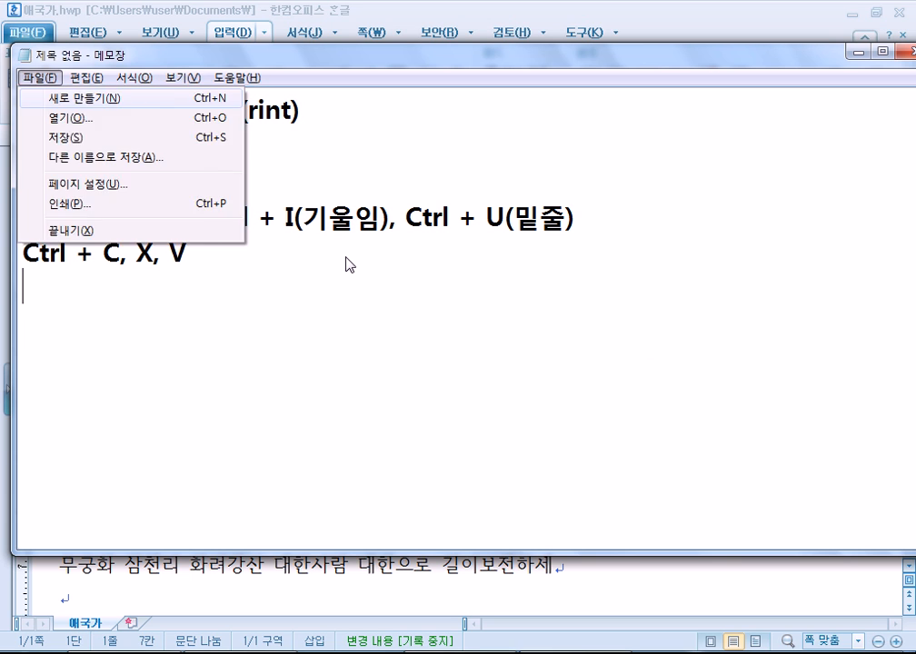
key("Right")
key("Right")
key("Right")
key("Right")
key("Escape")
key("Left")
key("Left")
key("Left")
key("Left")
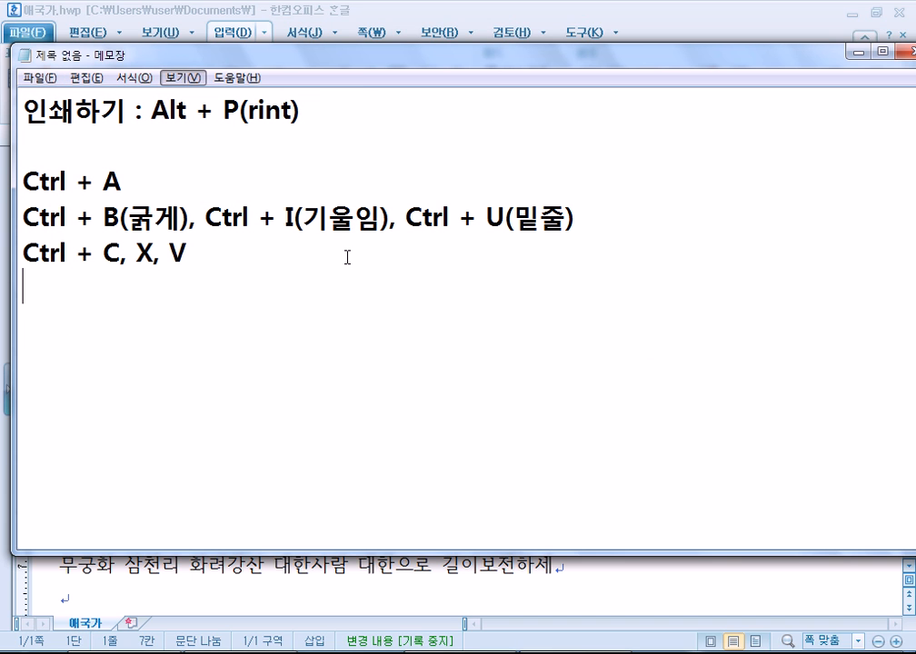
key("Right")
key("Right")
key("Right")
key("Down")
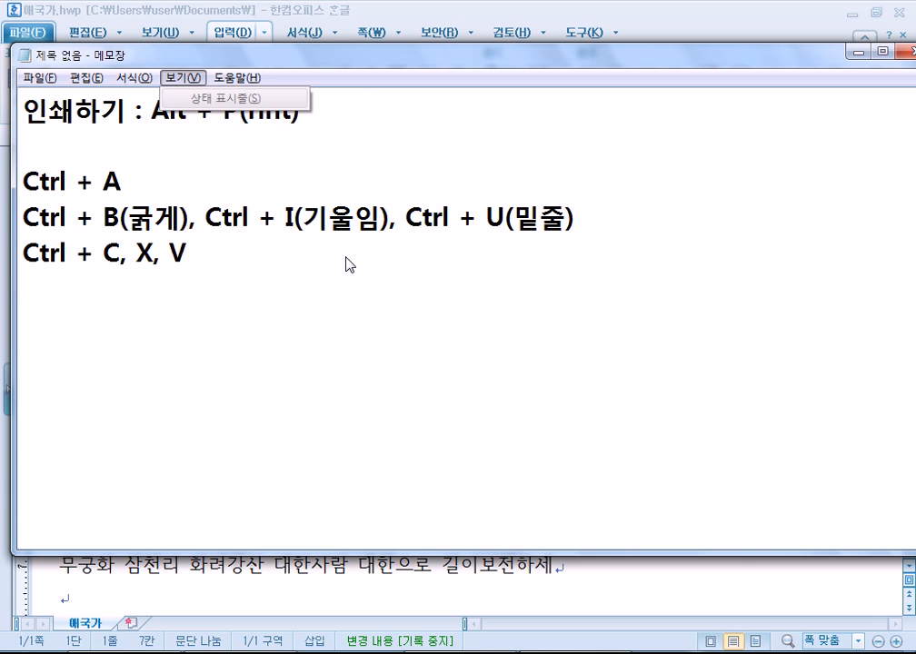
key("Left")
key("Left")
key("Right")
key("Right")
key("Right")
key("Right")
key("Escape")
key("Escape")
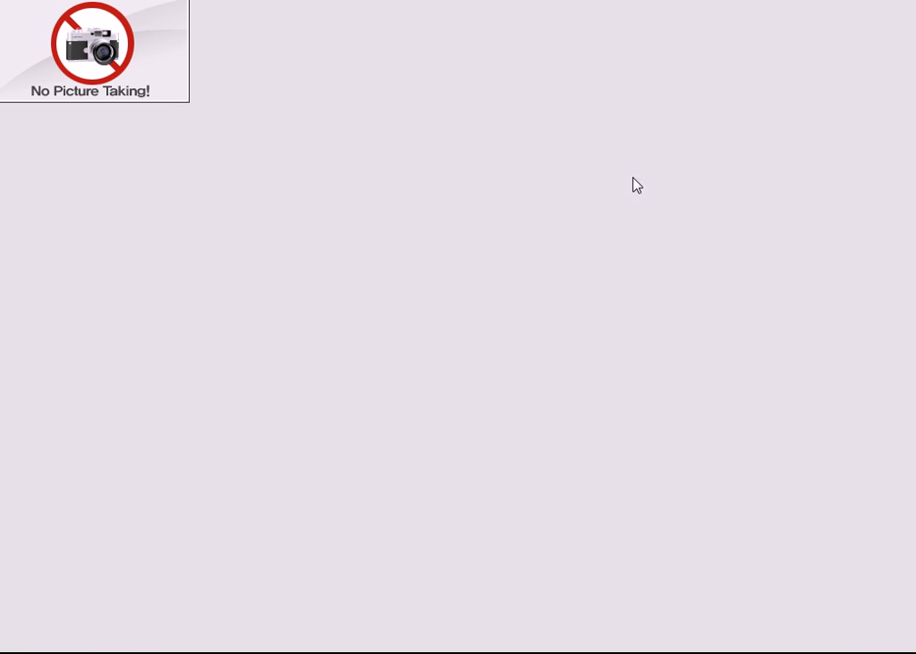
Browse Internet Explorer's menus from the keyboard, then close the favourites list.
key("alt")
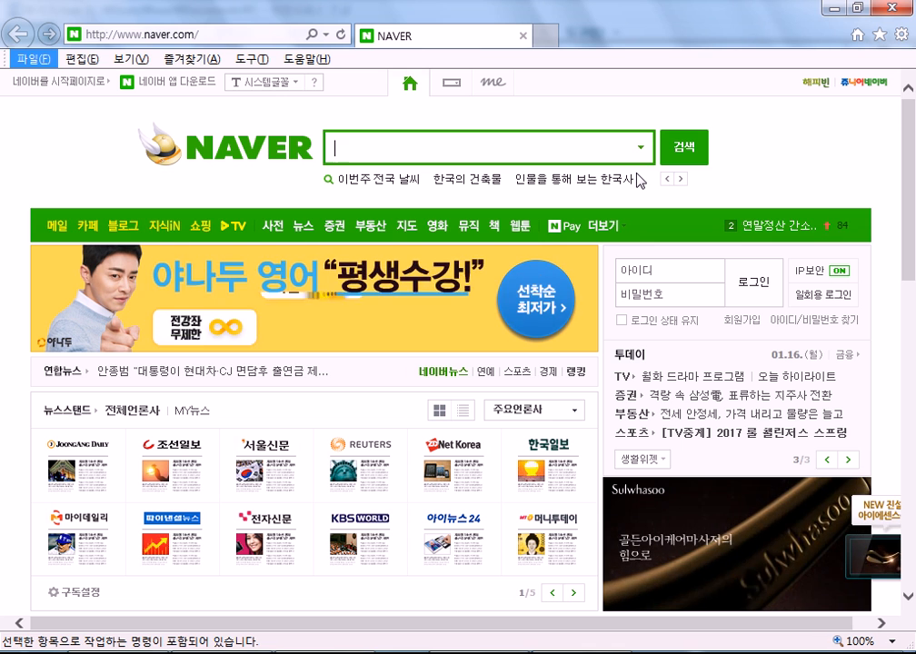
key("Right")
key("Right")
key("Right")
key("Down")
key("Left")
key("Left")
key("Left")
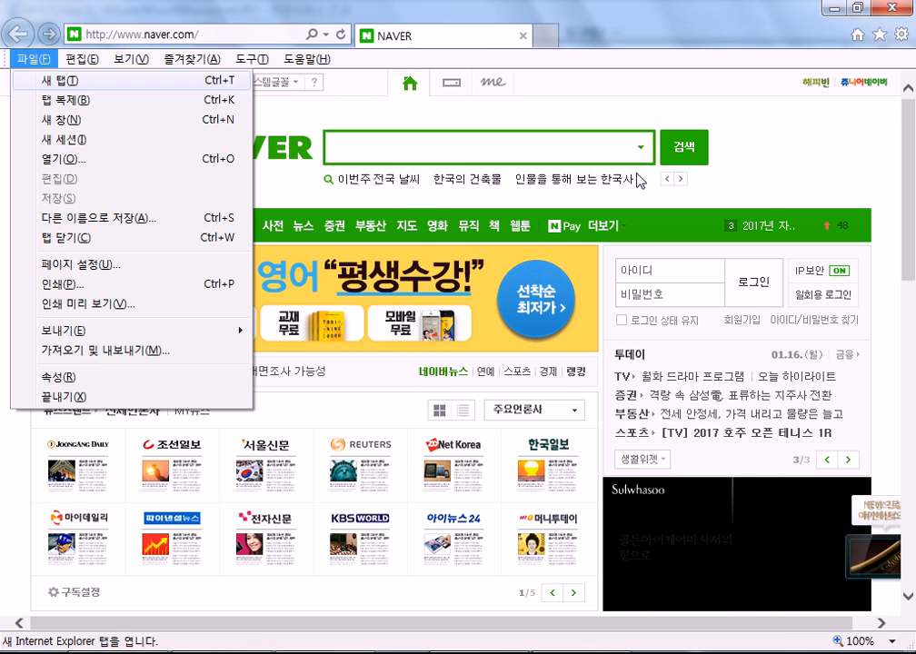
key("alt")
key("alt")
key("alt")
key("alt")
key("Right")
key("Right")
key("Right")
key("Right")
key("Down")
key("Left")
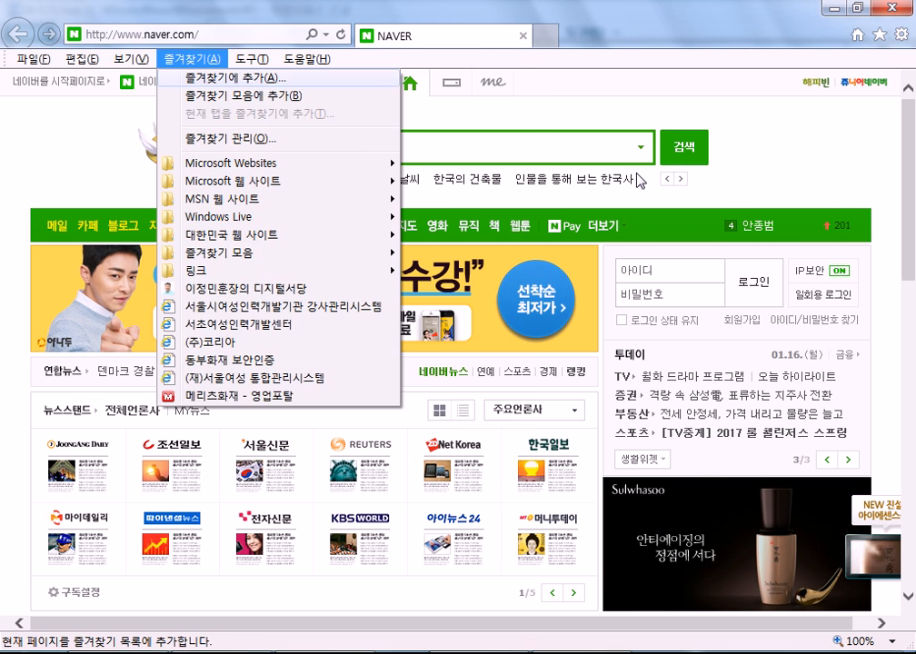
key("Left")
key("Left")
key("Left")
key("Right")
key("Right")
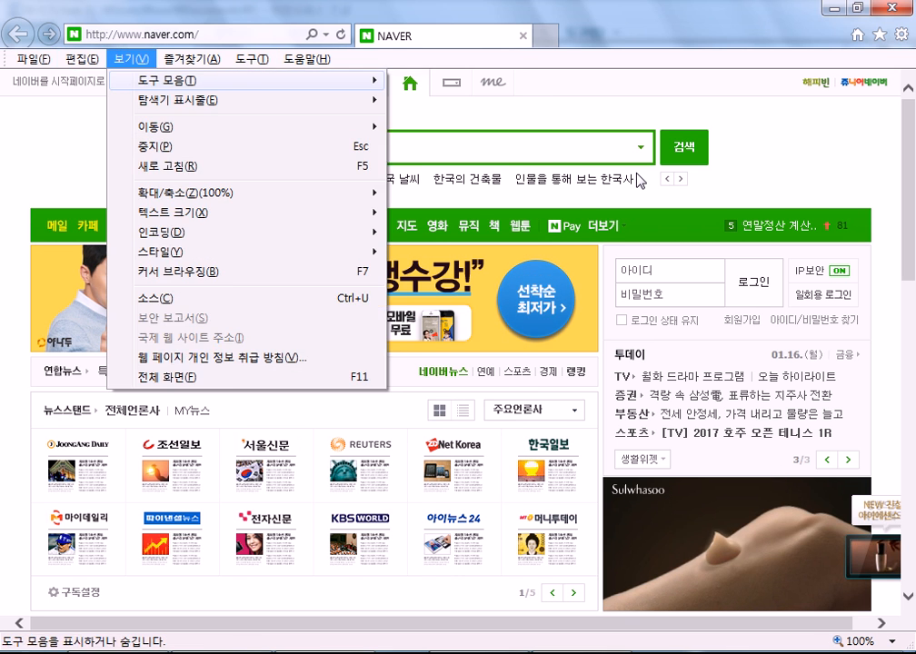
key("Right")
key("Escape")
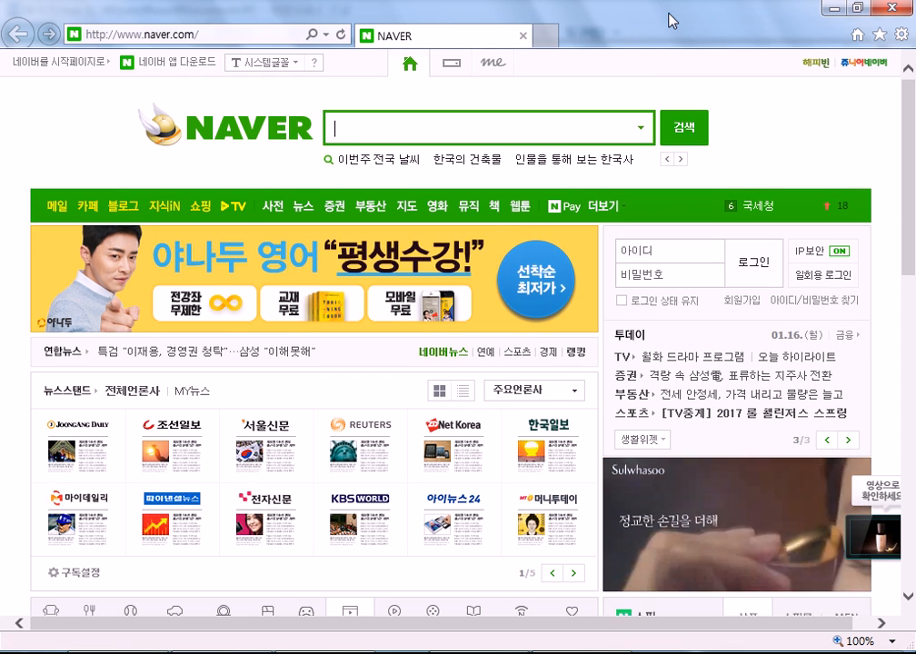
Toggle the 메뉴 모음 menu bar on and off, then uncheck 상태 표시줄 to hide the status bar.
right_click(669, 18)
left_click(695, 25)
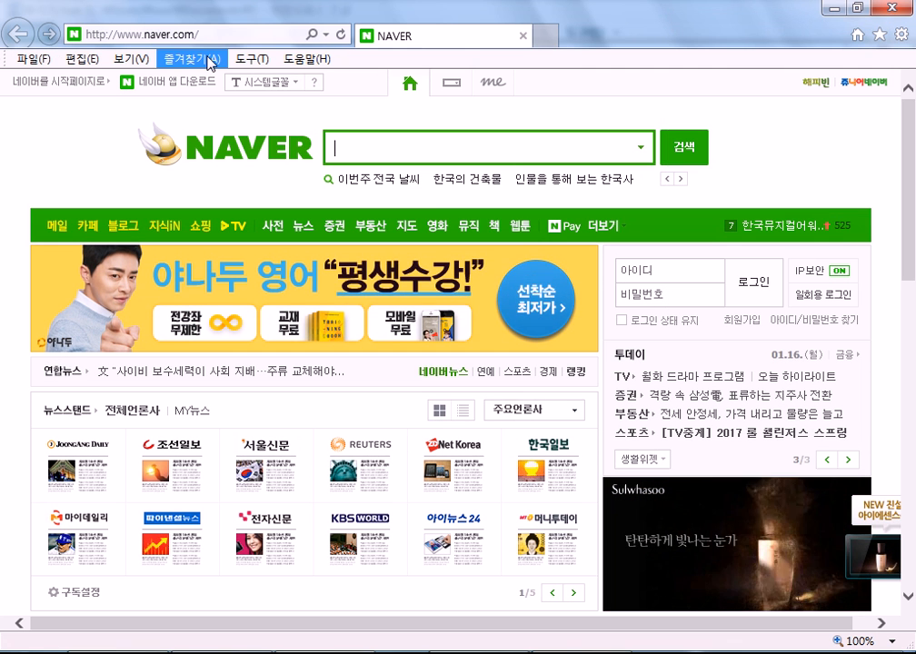
right_click(694, 28)
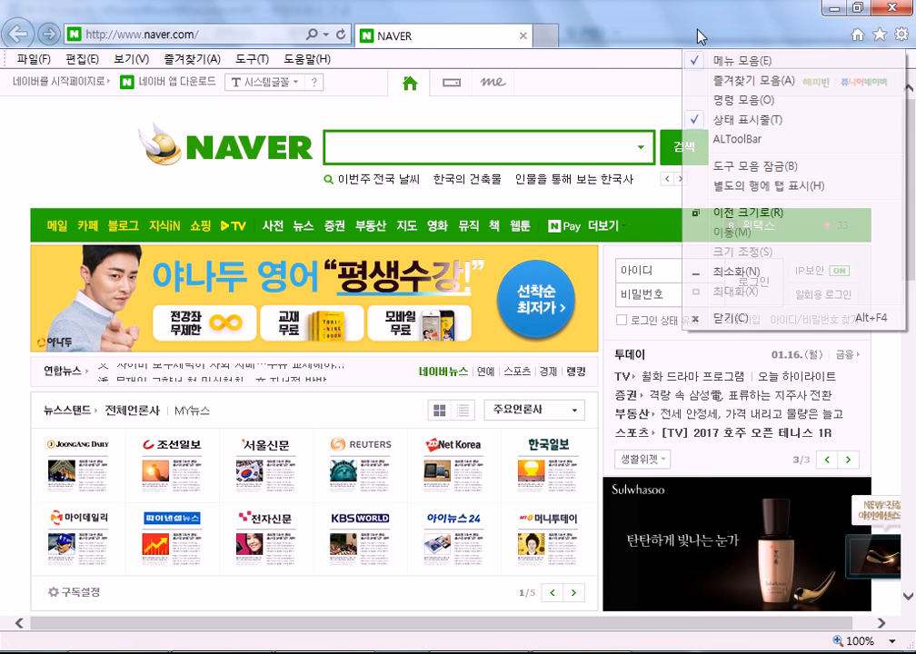
left_click(701, 37)
right_click(695, 20)
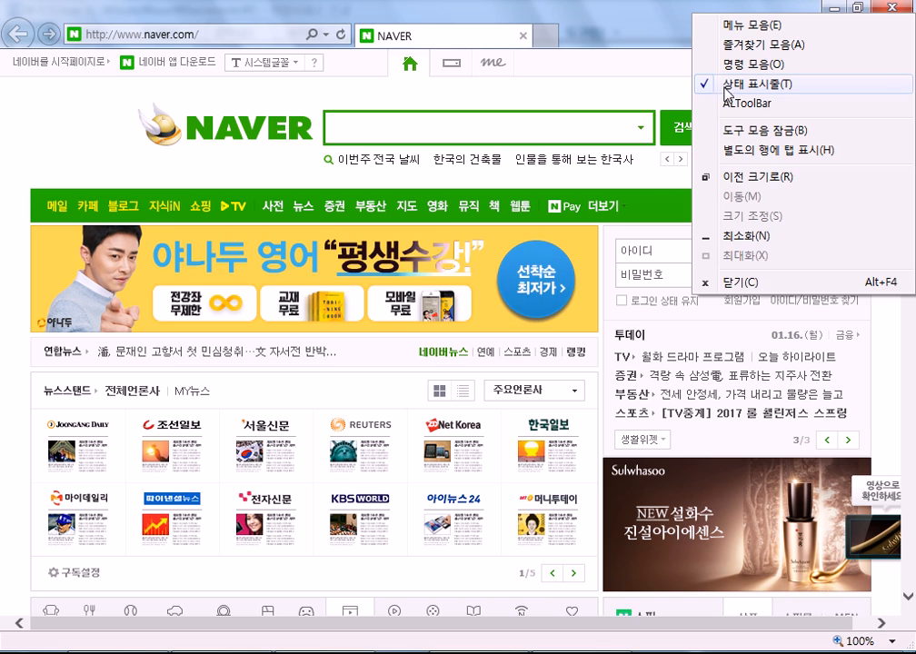
left_click(698, 84)
Look over the Help menu, then view and close the Internet Explorer 정보 window from Tools.
key("alt")
key("Right")
key("Right")
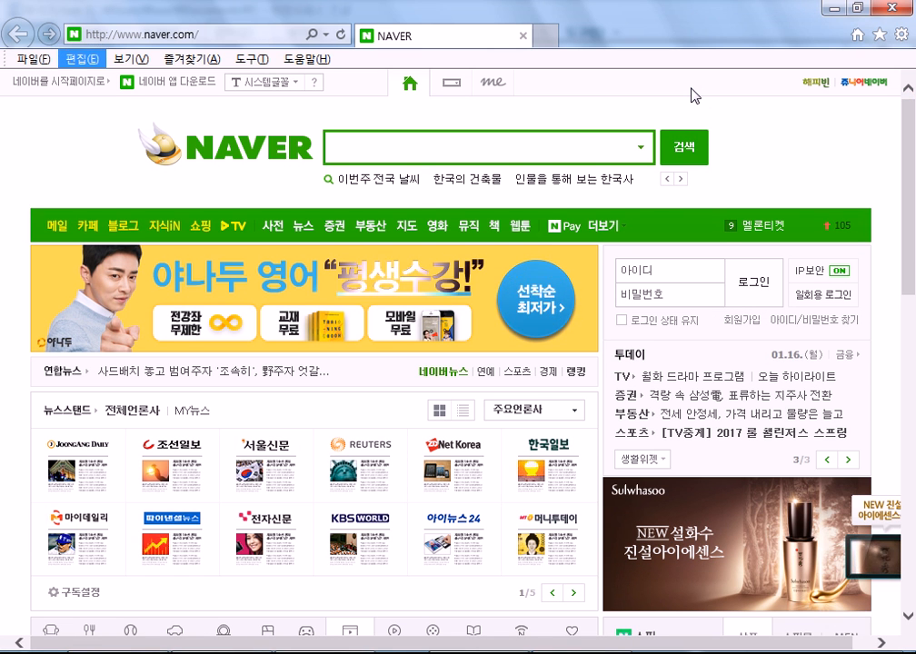
key("Right")
key("Right")
key("Right")
key("Down")
key("Down")
key("Escape")
key("Escape")
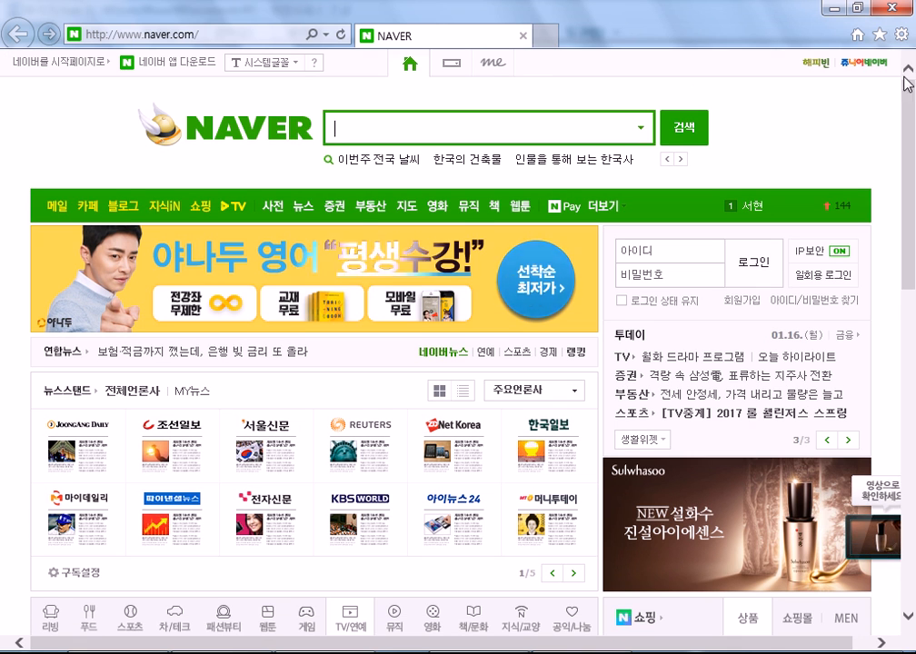
left_click(901, 34)
left_click(782, 287)
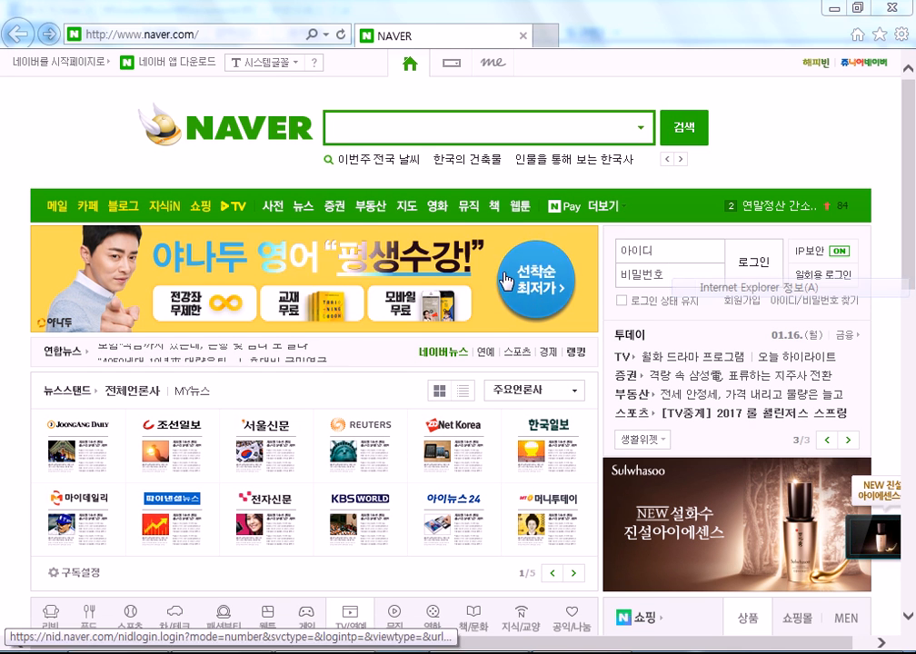
left_click(599, 226)
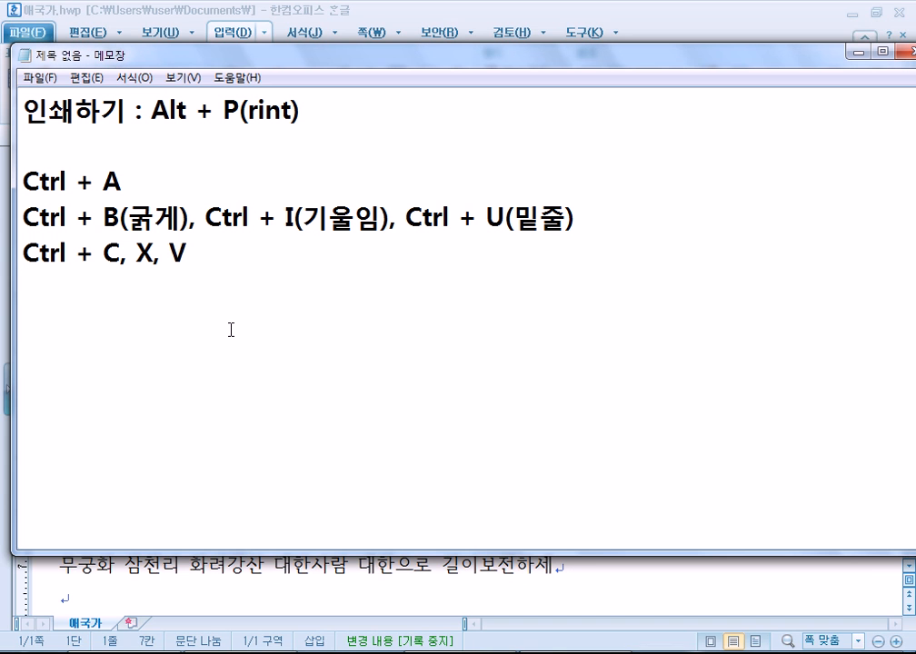
In 애국가.hwp, trim the space after 만세 and join the 무궁화 refrain and 남산위에 lines onto that paragraph.
key("alt+Tab")
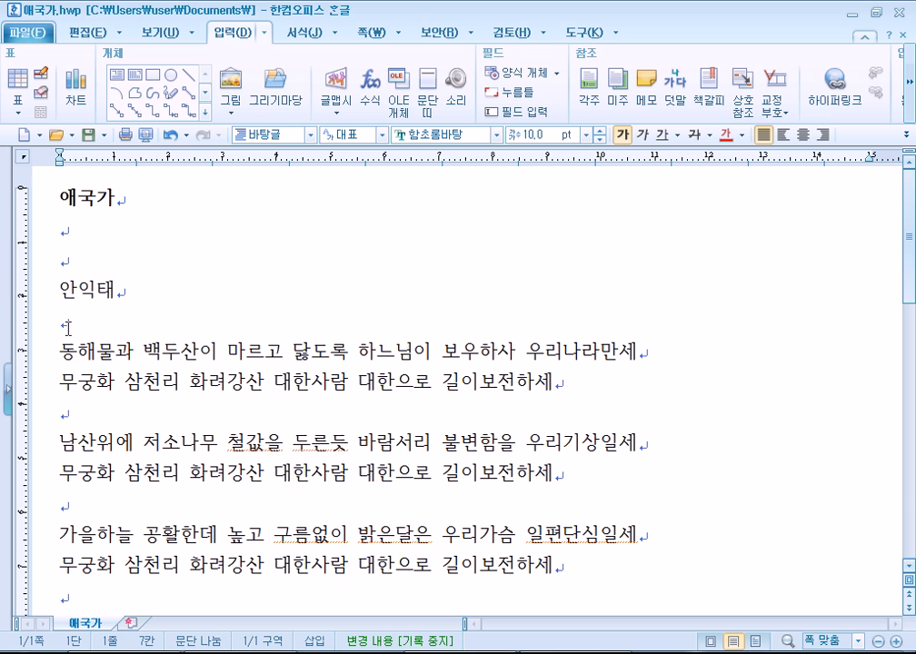
scroll(67, 327, "down", 1)
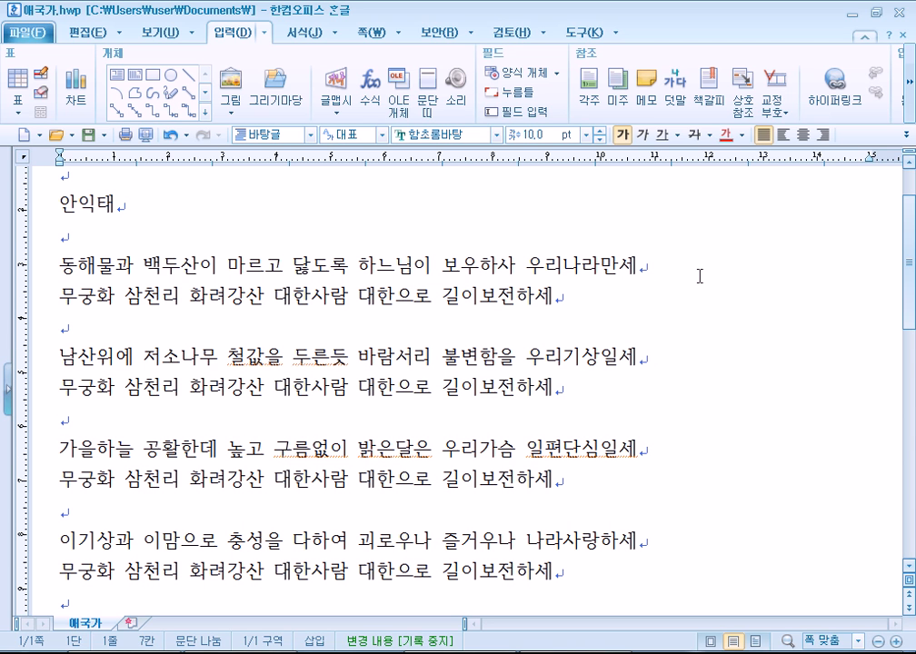
left_click(673, 261)
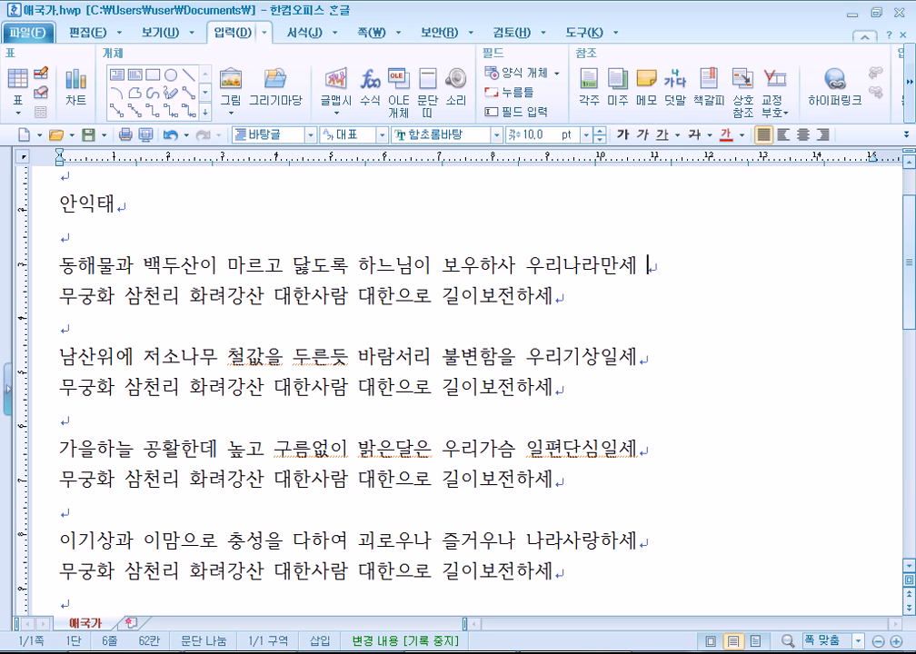
key("BackSpace")
key("Delete")
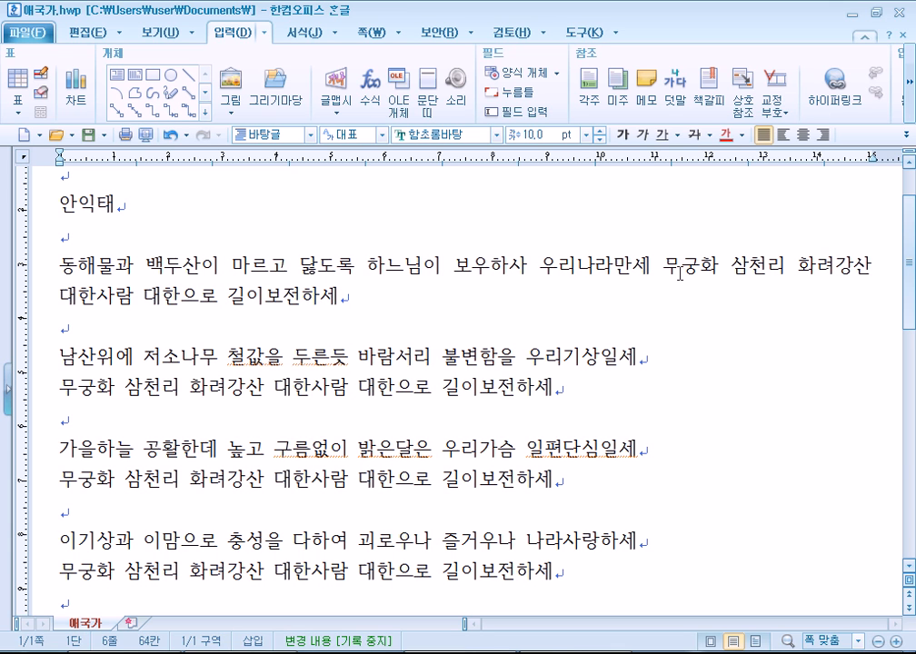
key("Down")
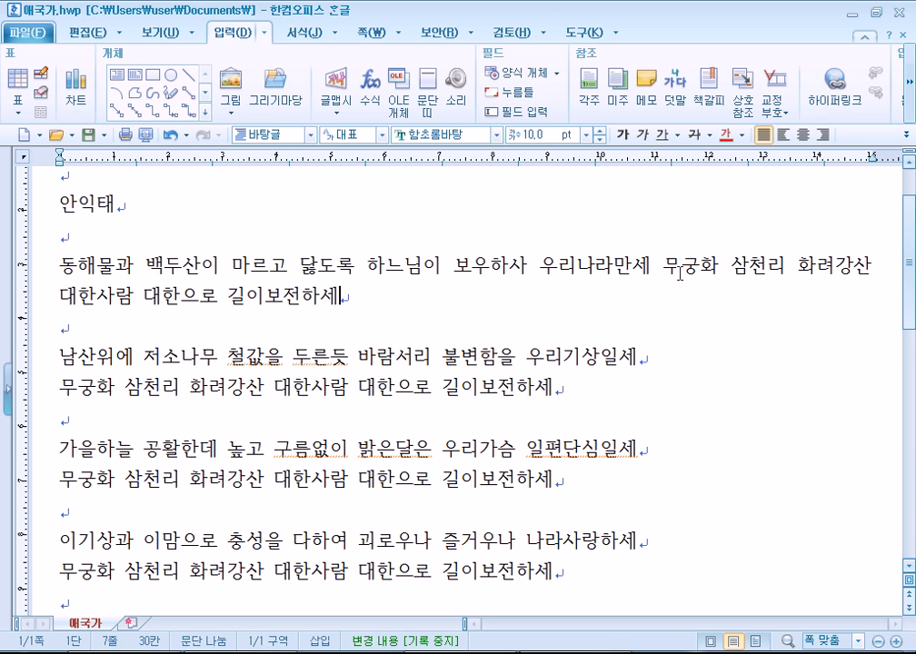
key("Delete")
key("Delete")
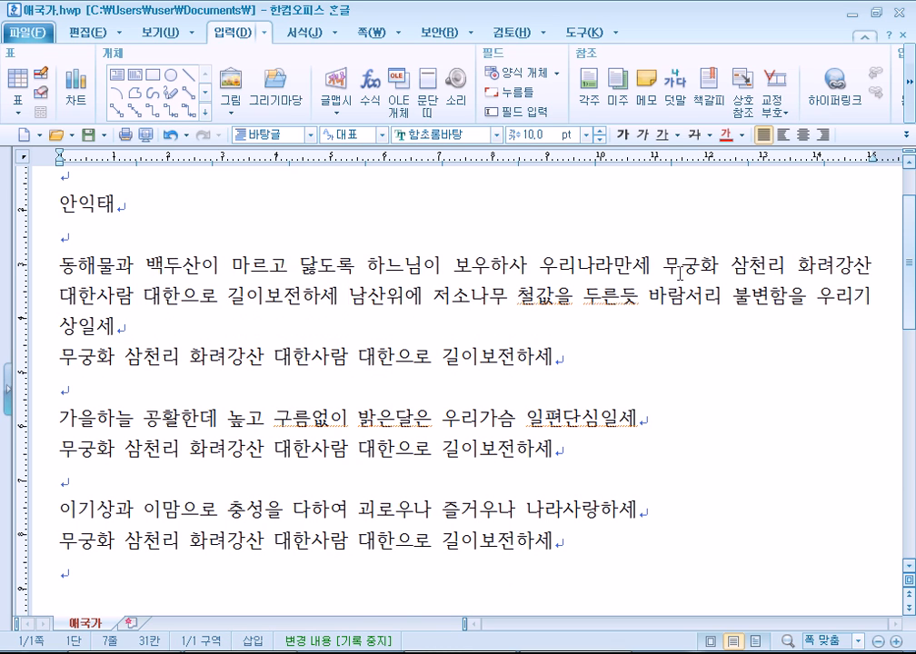
left_click(258, 270)
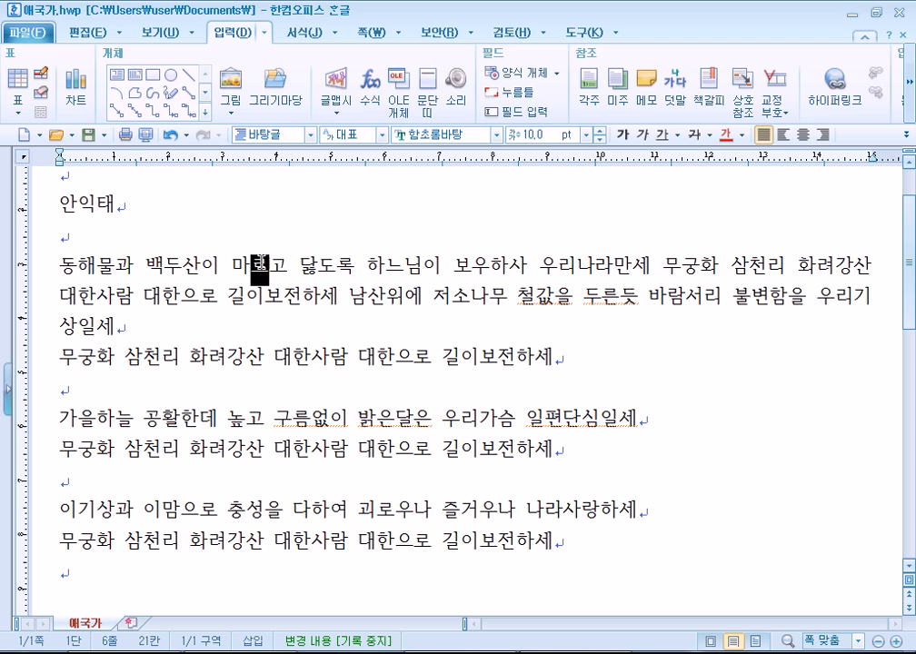
left_click_drag(259, 270, 285, 287)
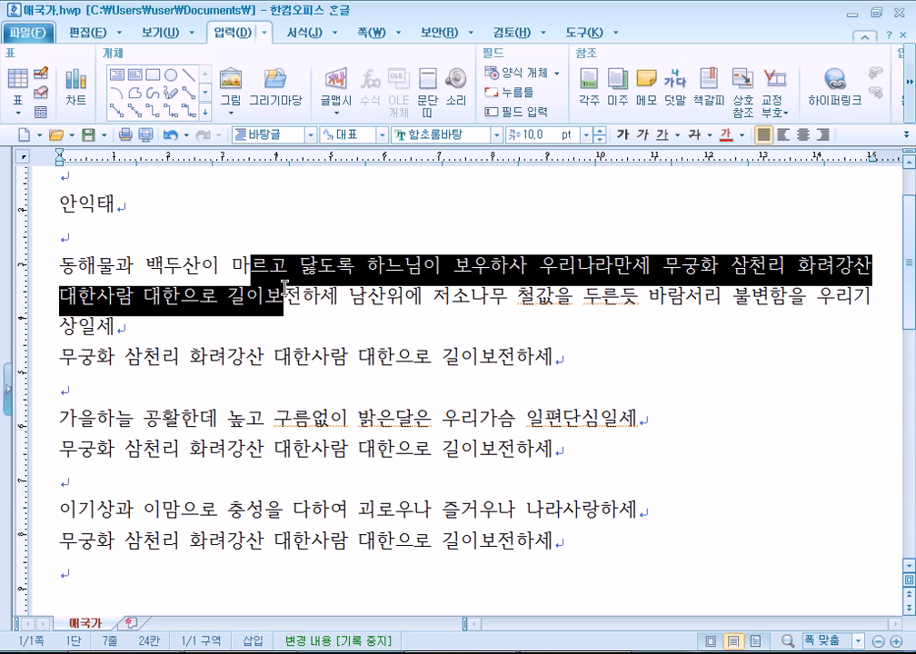
left_click(381, 324)
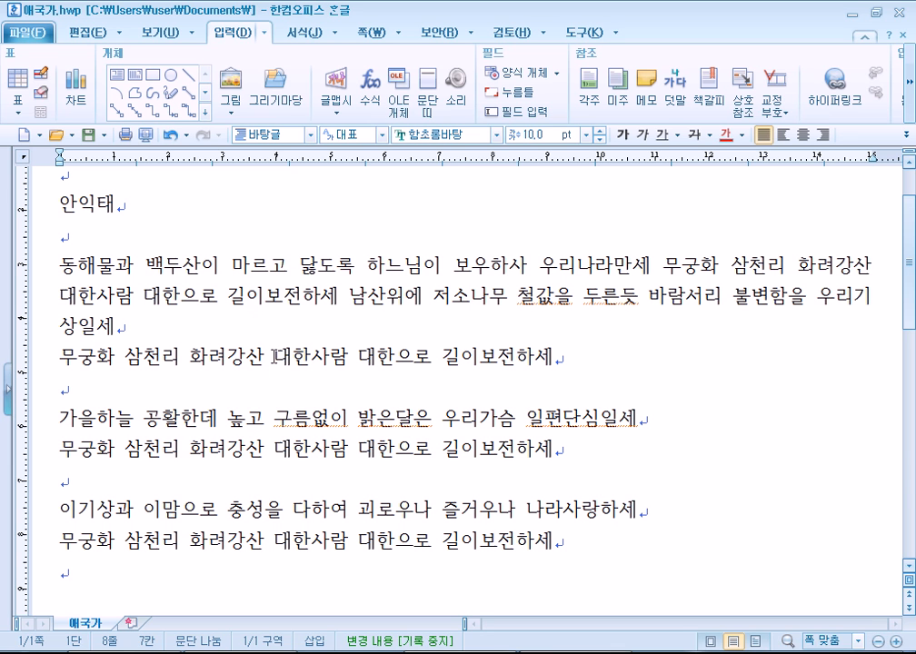
scroll(275, 357, "up", 3)
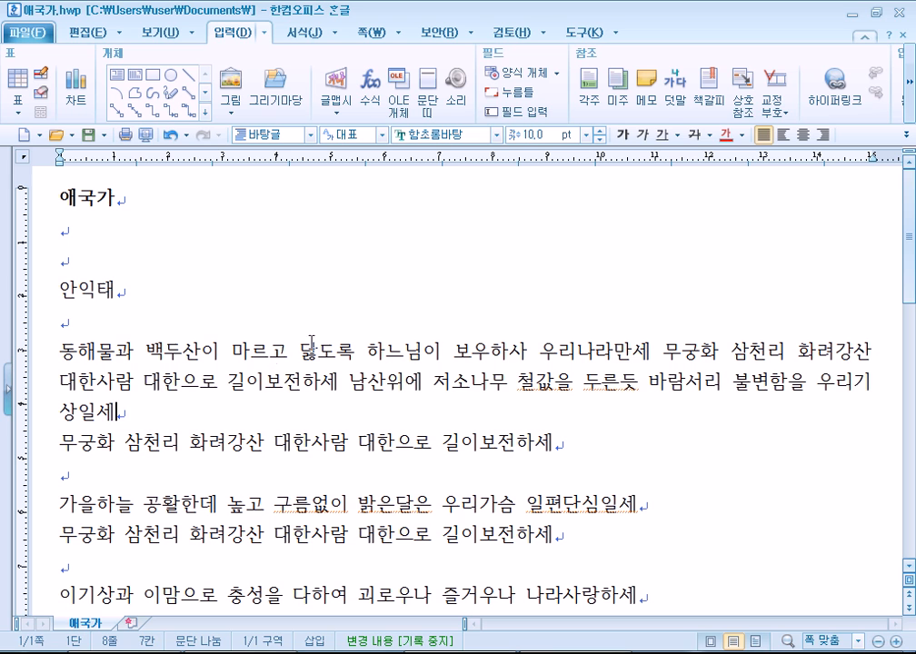
left_click(59, 197)
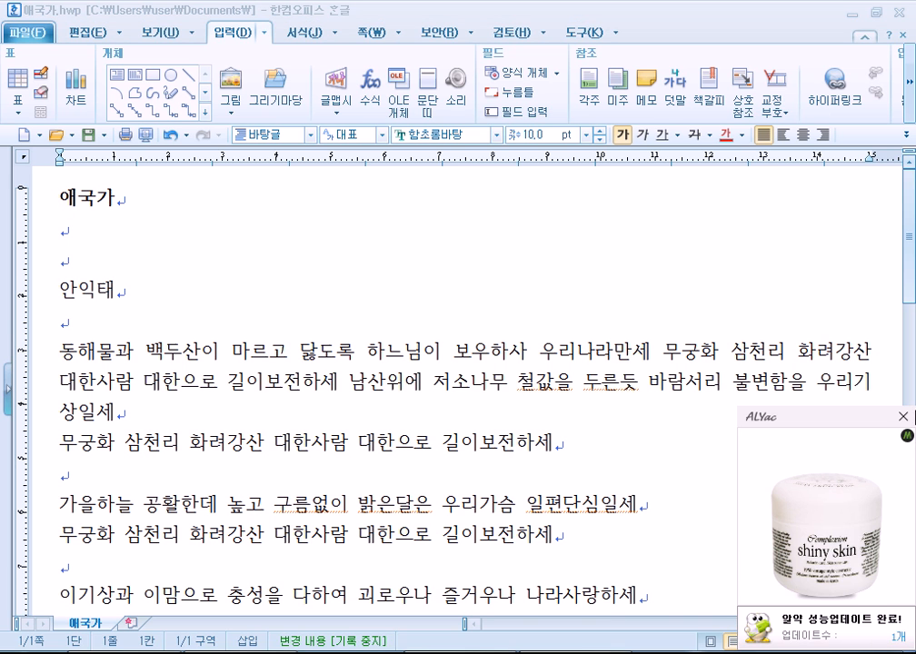
left_click(902, 419)
left_click(61, 198)
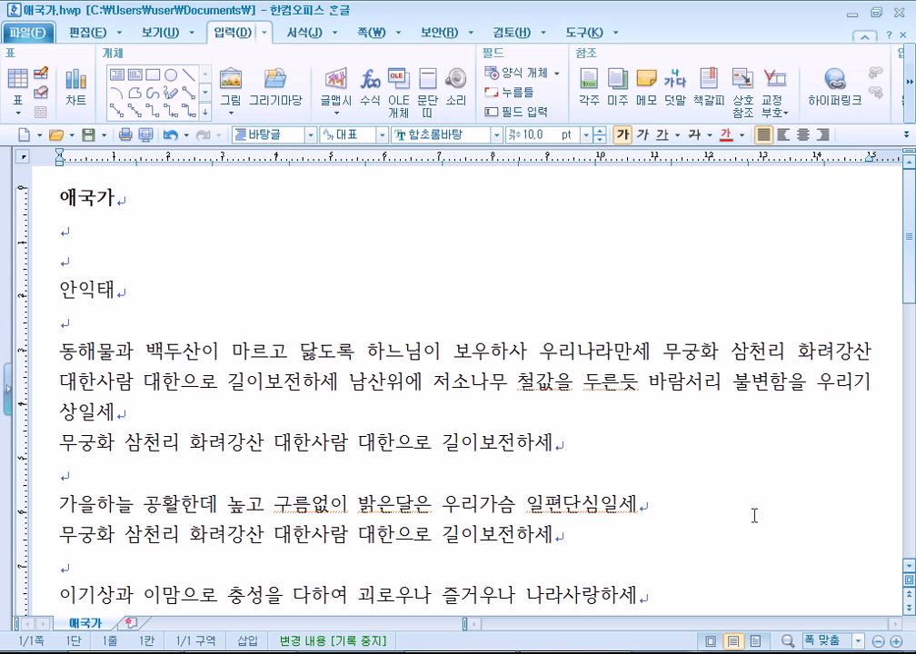
key("Down")
key("Down")
key("Down")
key("Down")
key("Down")
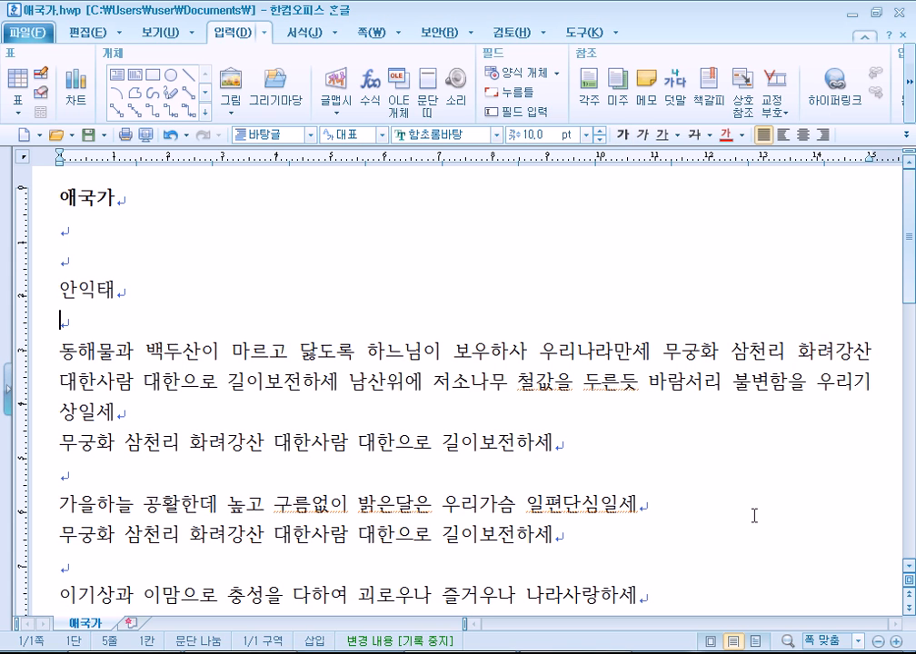
key("F3")
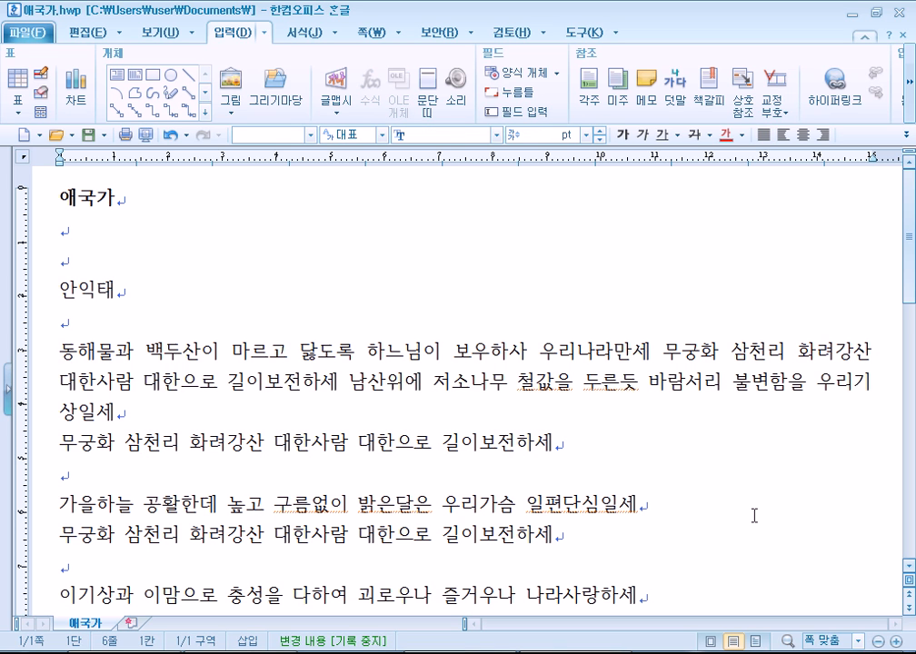
key("Right")
key("Right")
key("Right")
key("Right")
key("Down")
key("Down")
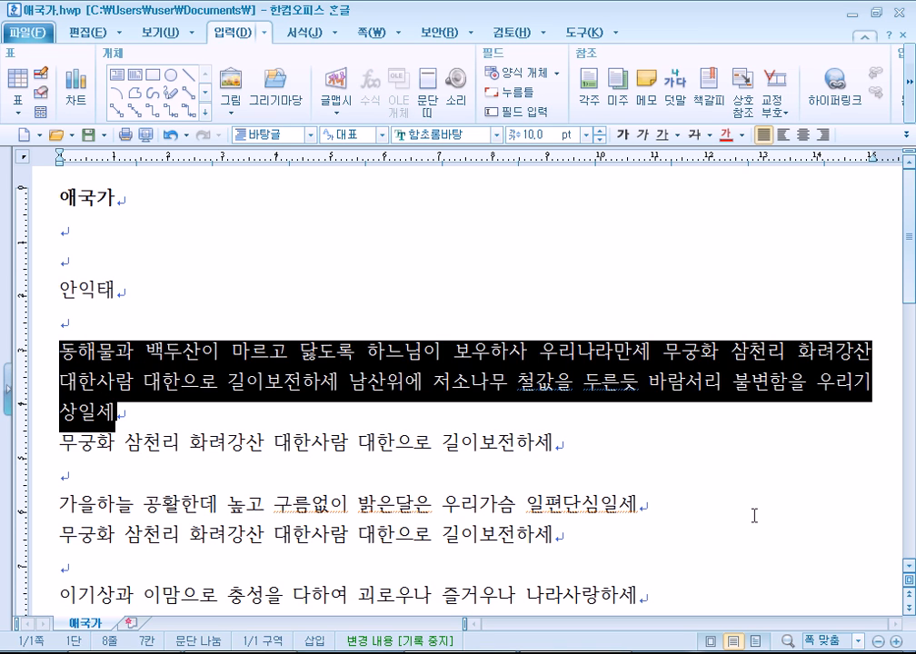
key("Down")
key("Down")
key("Down")
key("Down")
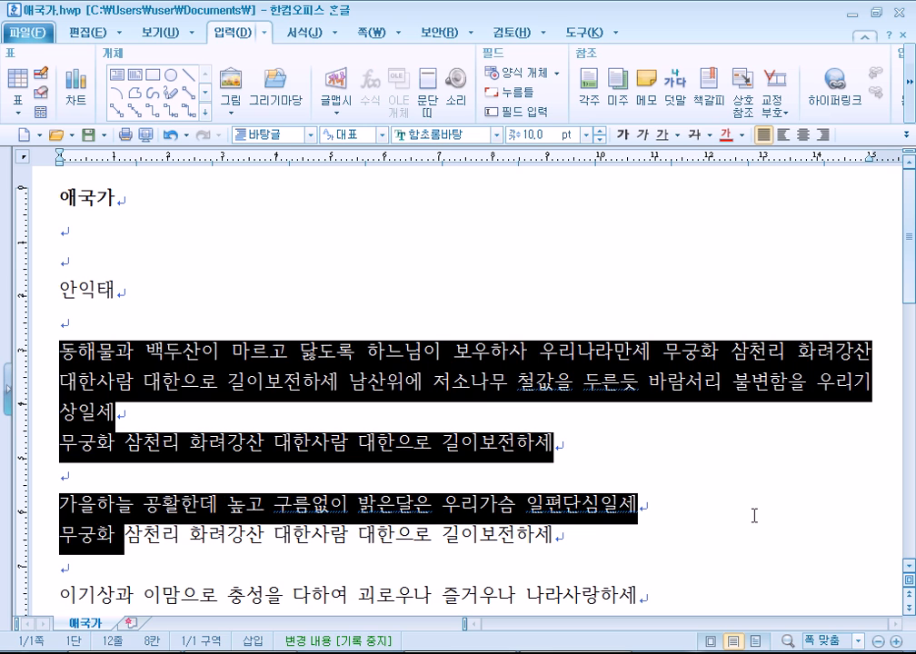
key("Up")
key("Up")
key("Up")
key("Up")
key("Up")
key("Up")
key("Up")
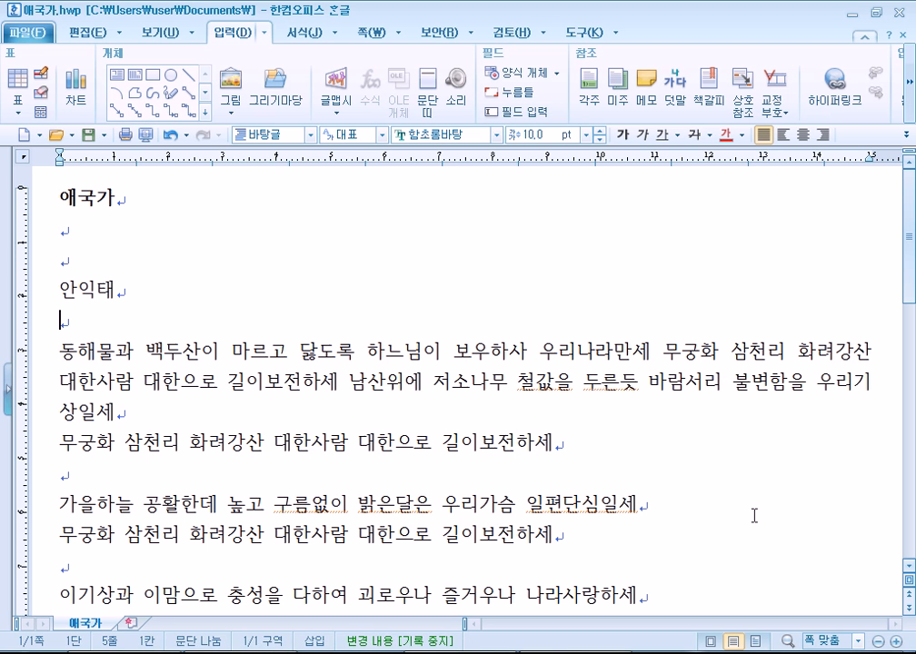
key("Down")
key("Up")
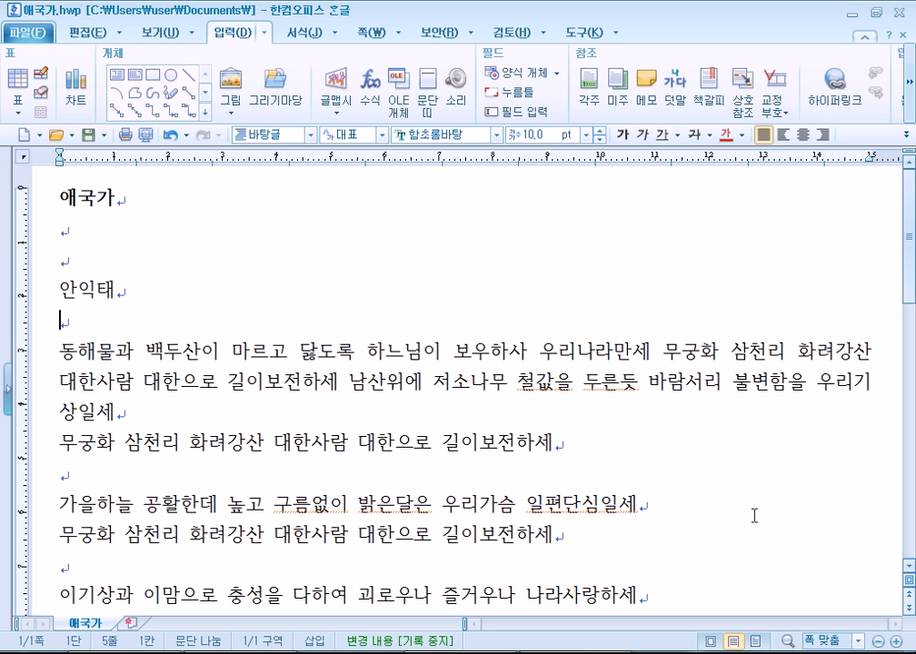
key("Down")
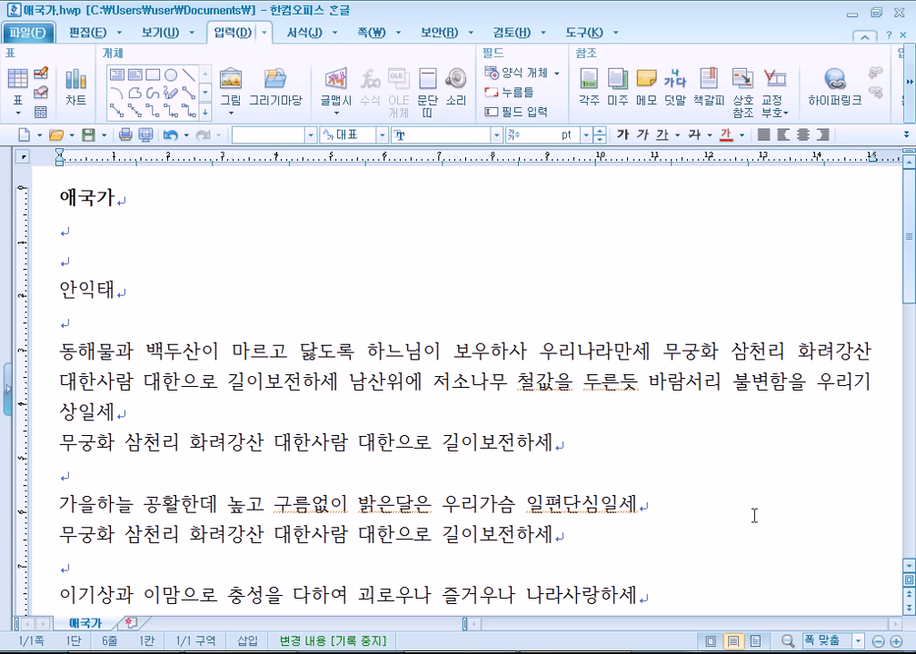
key("shift+Right")
key("shift+Right")
key("shift+Right")
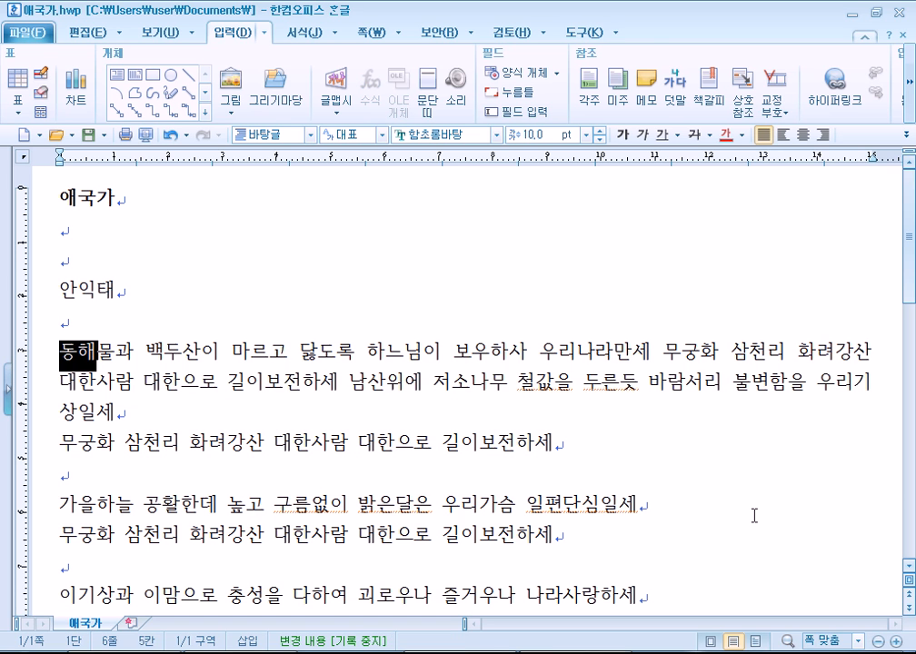
key("shift+Down")
key("shift+Down")
key("shift+Down")
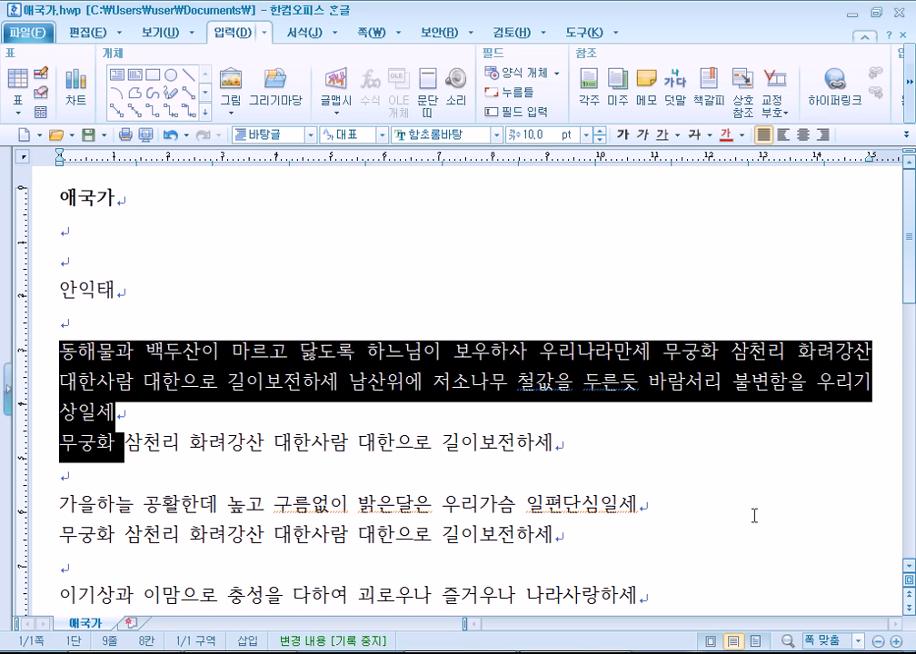
key("Escape")
key("Home")
key("Up")
key("Up")
key("Up")
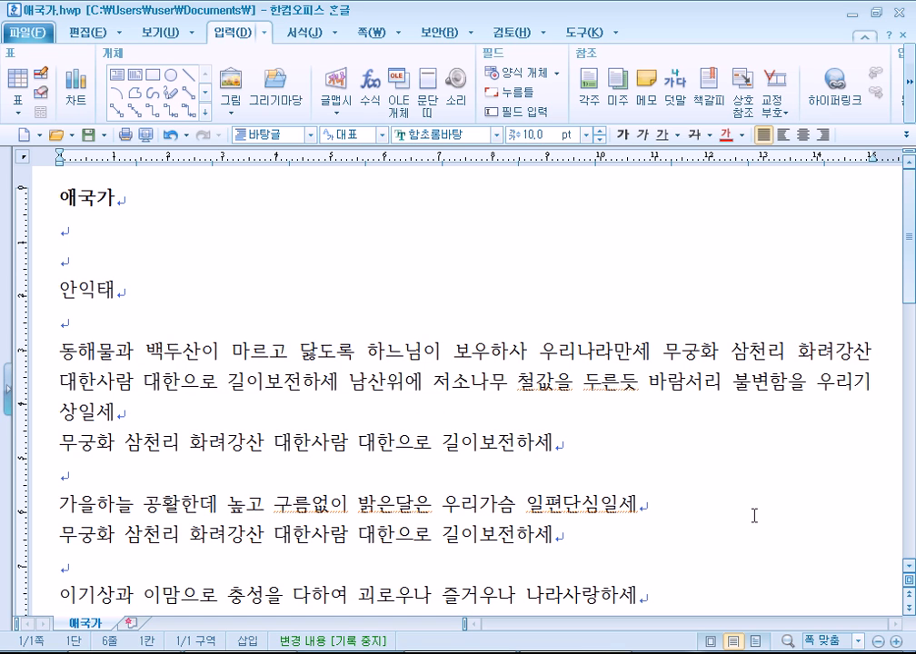
key("shift+Right")
key("shift+Right")
key("shift+Right")
key("shift+Right")
key("shift+Right")
key("shift+Right")
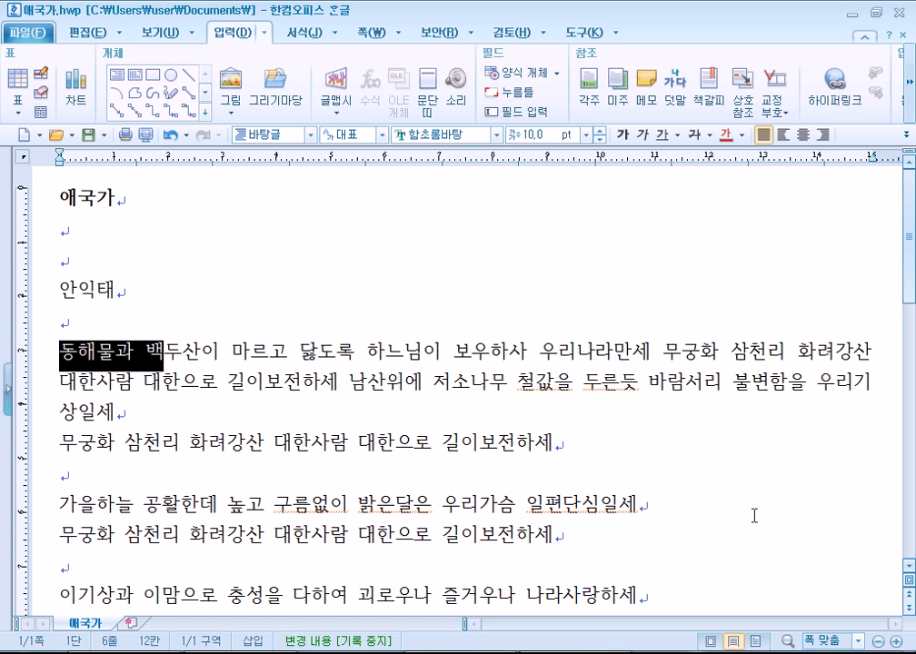
key("shift+Down")
key("shift+Down")
key("shift+Down")
key("shift+Up")
key("shift+Up")
key("shift+Up")
key("shift+Right")
key("shift+Right")
key("shift+Right")
key("shift+Down")
key("shift+Down")
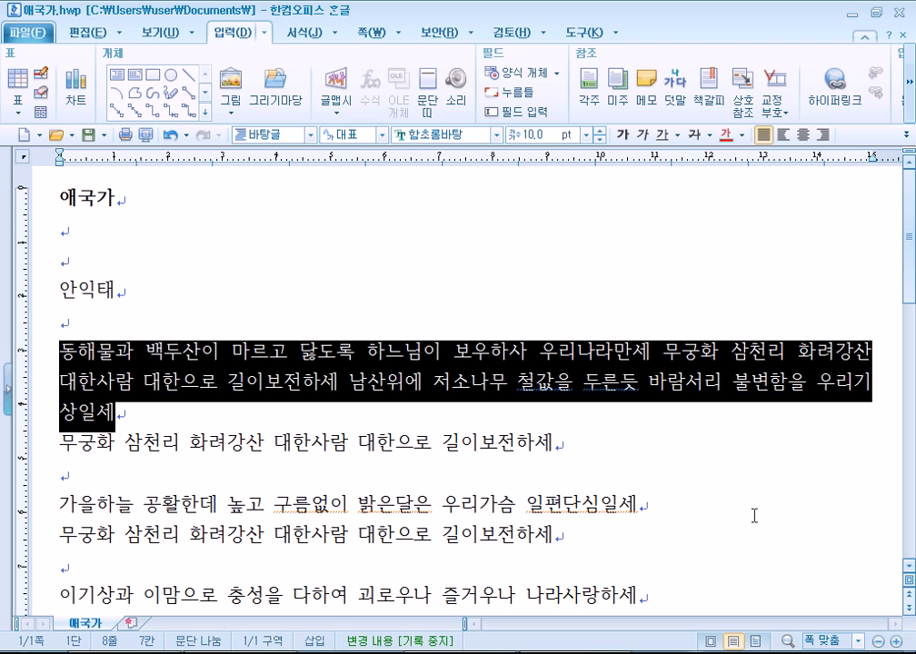
key("shift+Down")
key("shift+Down")
key("shift+Down")
key("shift+Down")
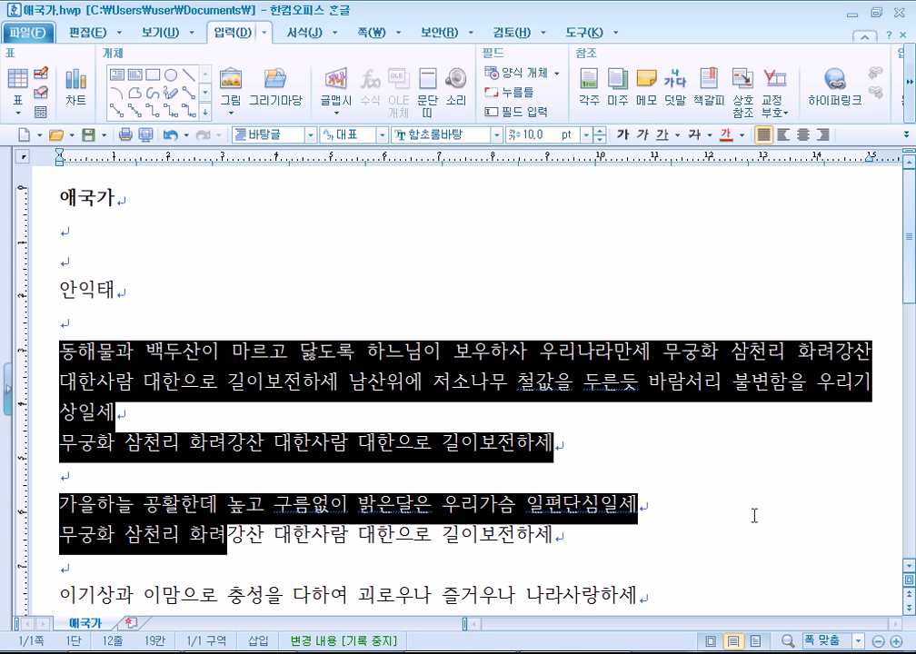
key("shift+Up")
key("shift+Up")
key("shift+Up")
key("shift+Up")
key("shift+Up")
key("shift+Up")
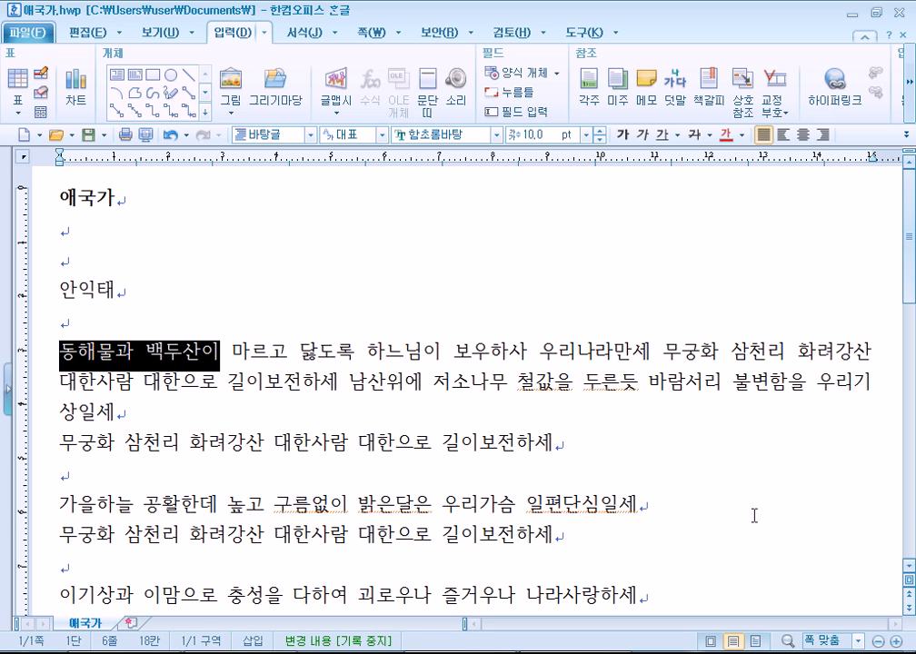
key("Up")
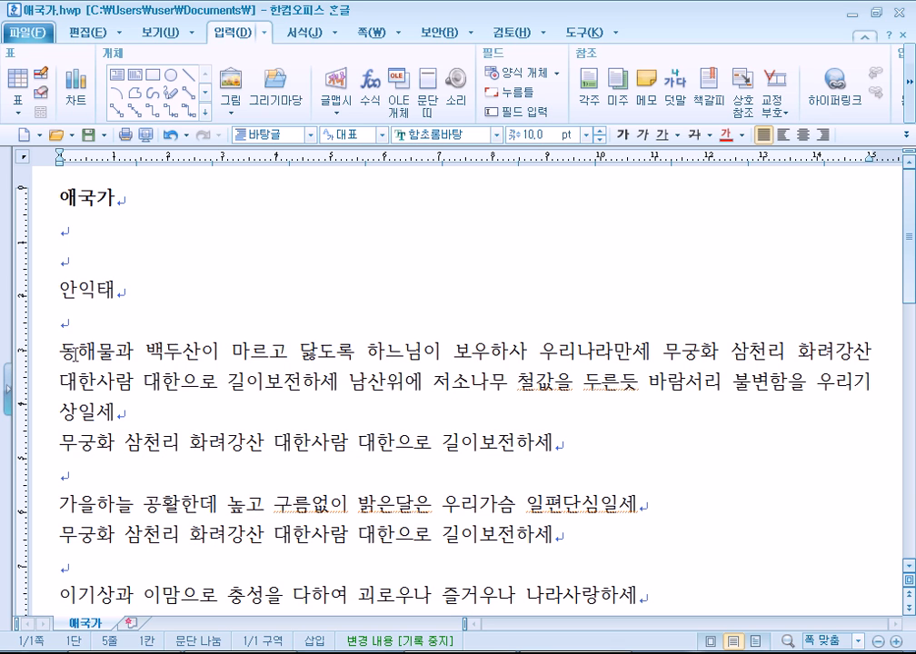
Select 동해물 by dragging, then double-click to select the words 동해물과, 일편단심일세 and 우리나라만세.
left_click_drag(60, 351, 145, 393)
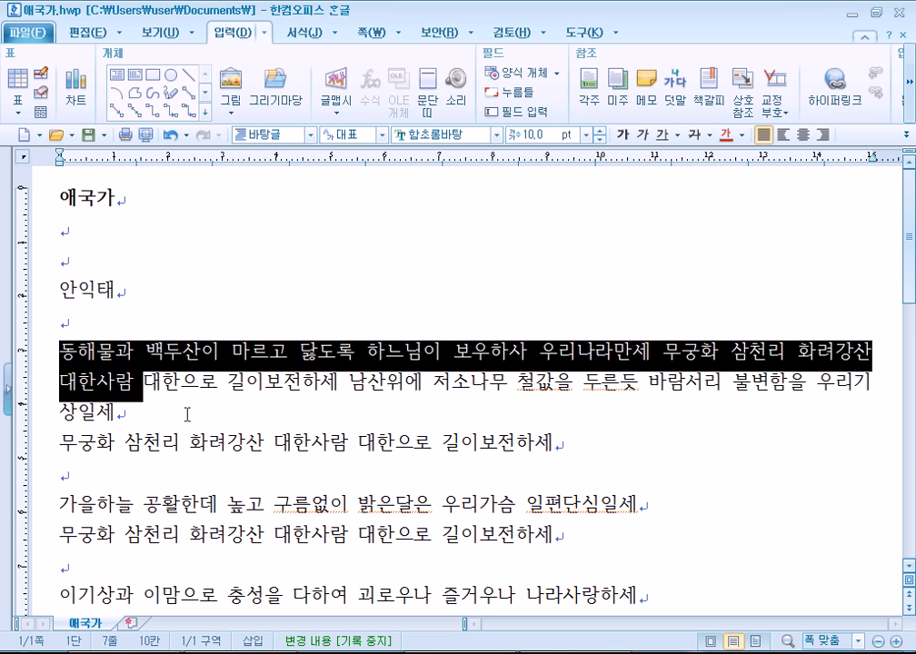
left_click(188, 411)
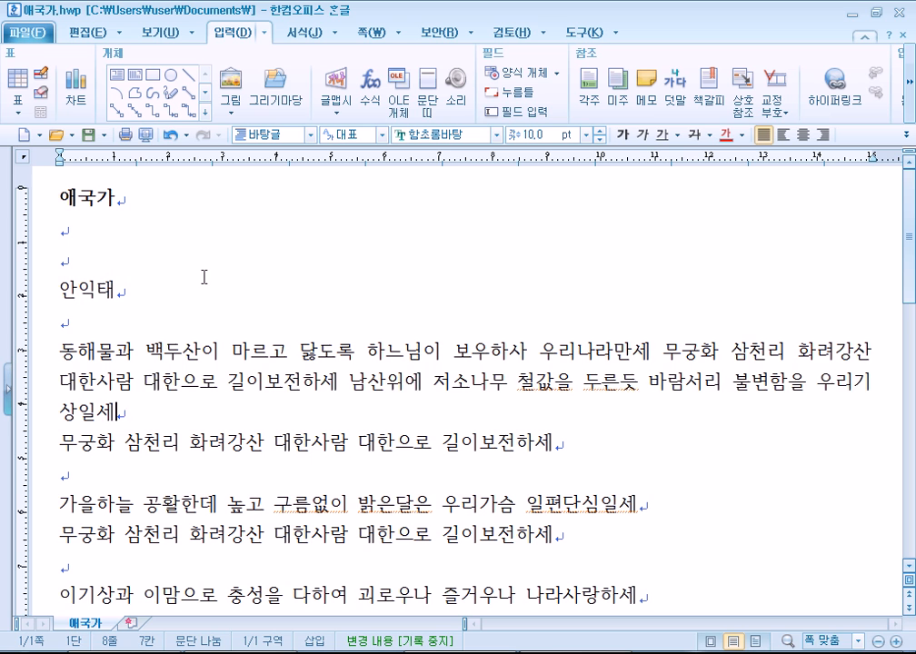
scroll(226, 279, "down", 1)
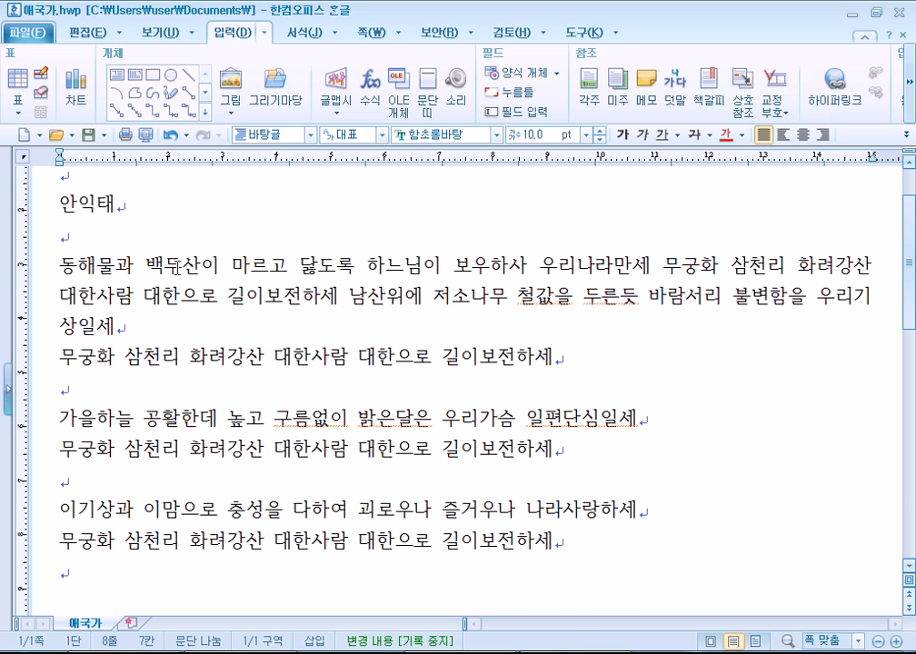
left_click(164, 297)
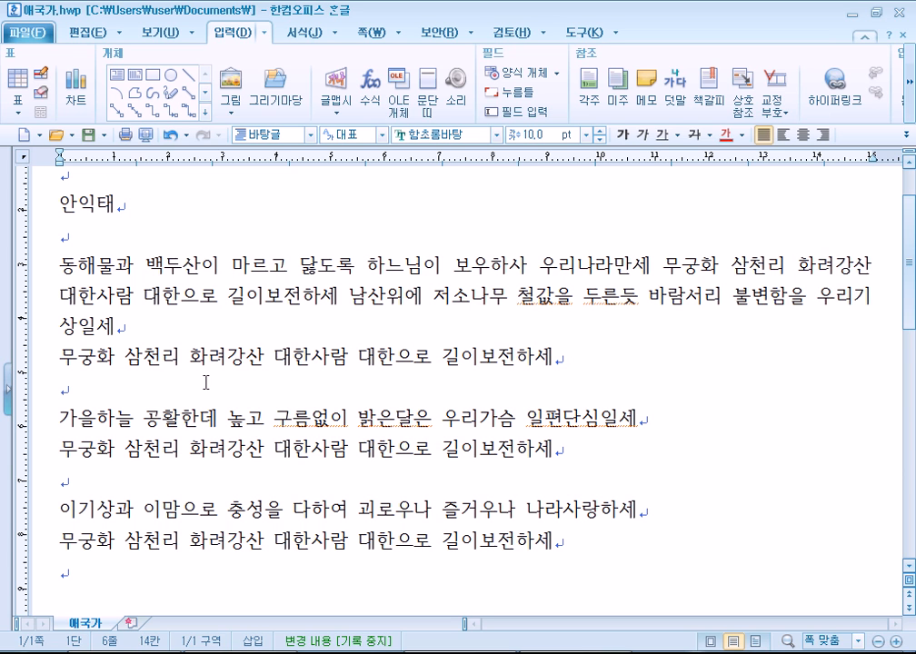
double_click(115, 272)
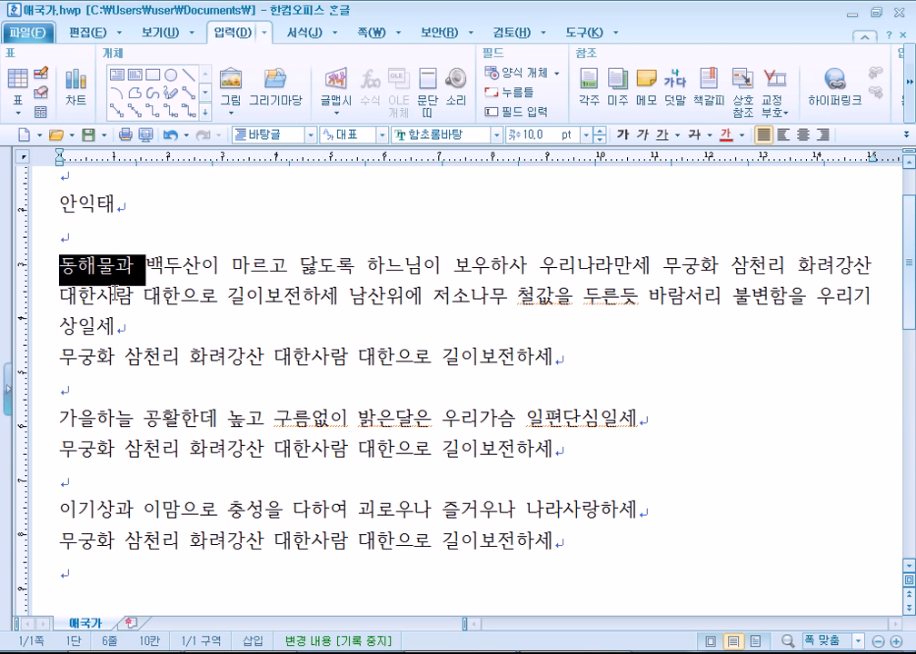
double_click(589, 413)
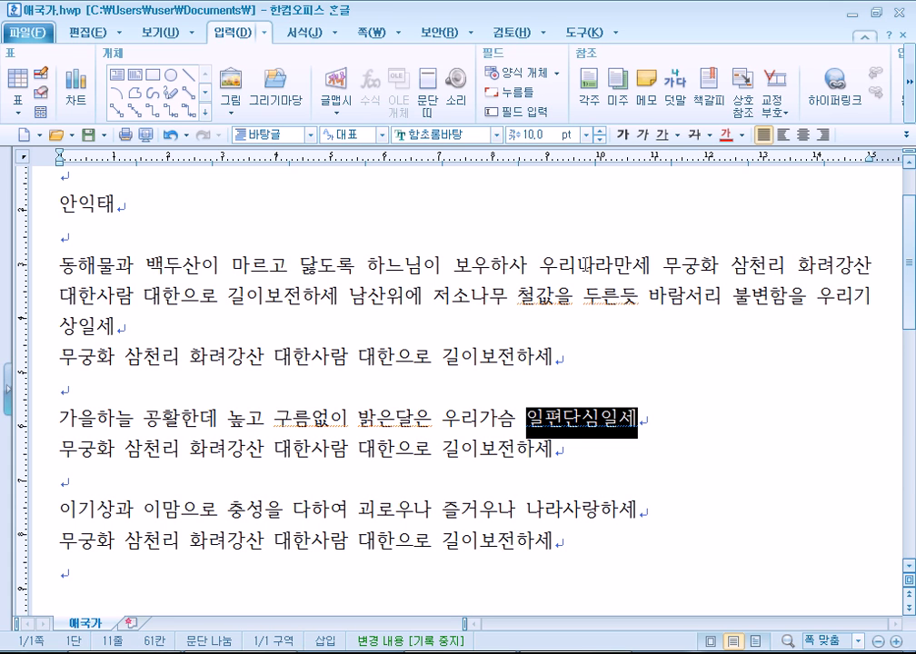
double_click(548, 265)
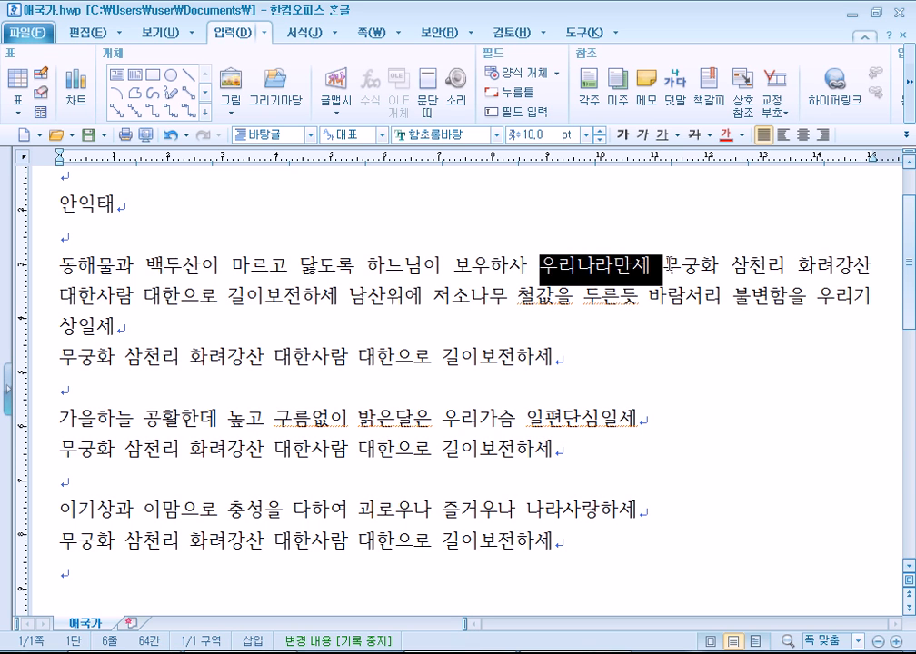
left_click(667, 265)
Double-click 우리나라만세 again, then triple-click to select the whole 동해물과 paragraph.
double_click(618, 266)
left_click(474, 267)
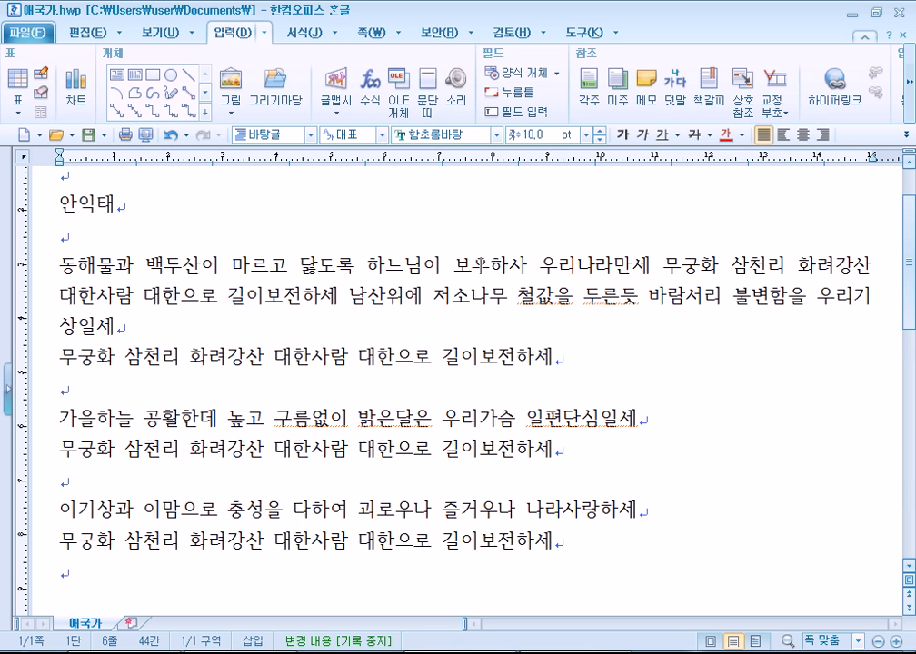
double_click(575, 266)
triple_click(575, 266)
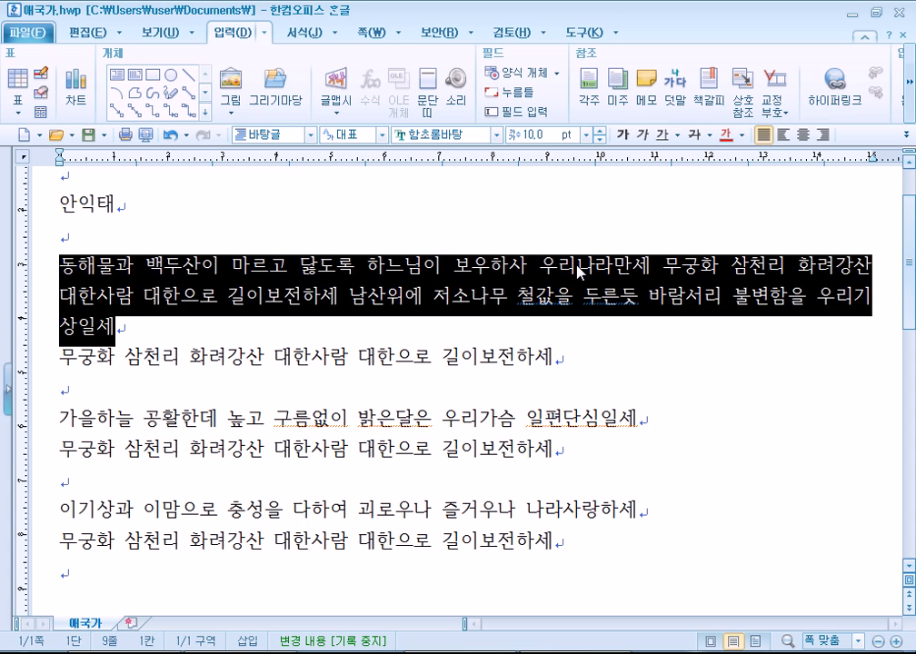
left_click(575, 266)
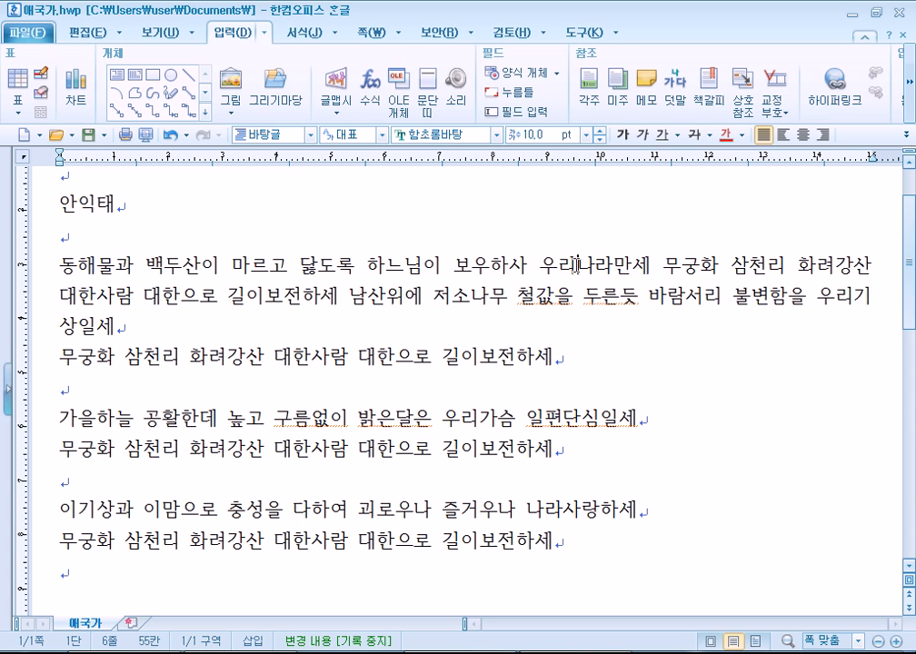
triple_click(575, 266)
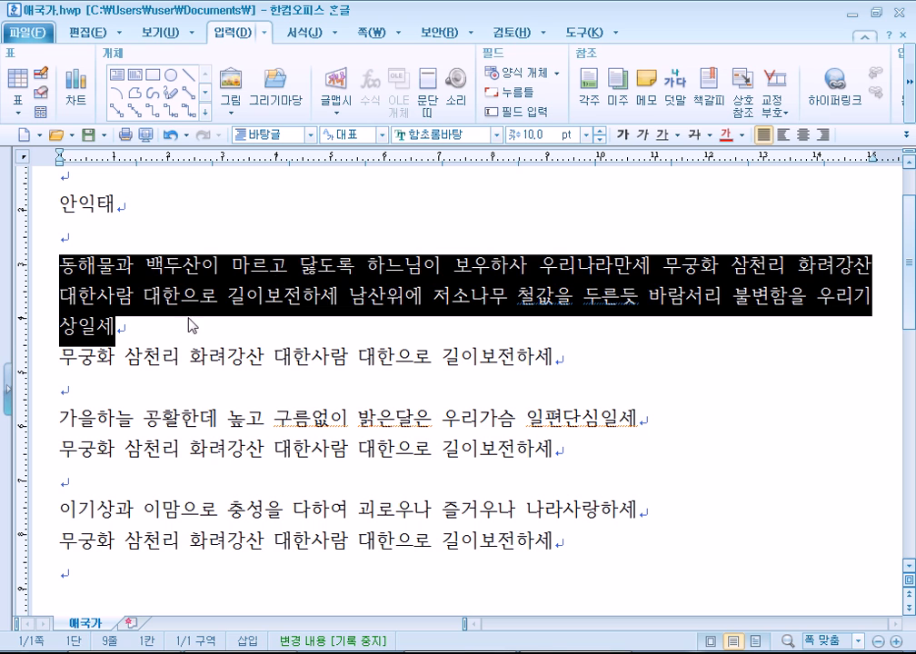
Clear the selection and toggle 쪽 윤곽 under 보기 on and off twice, leaving it off.
left_click(135, 300)
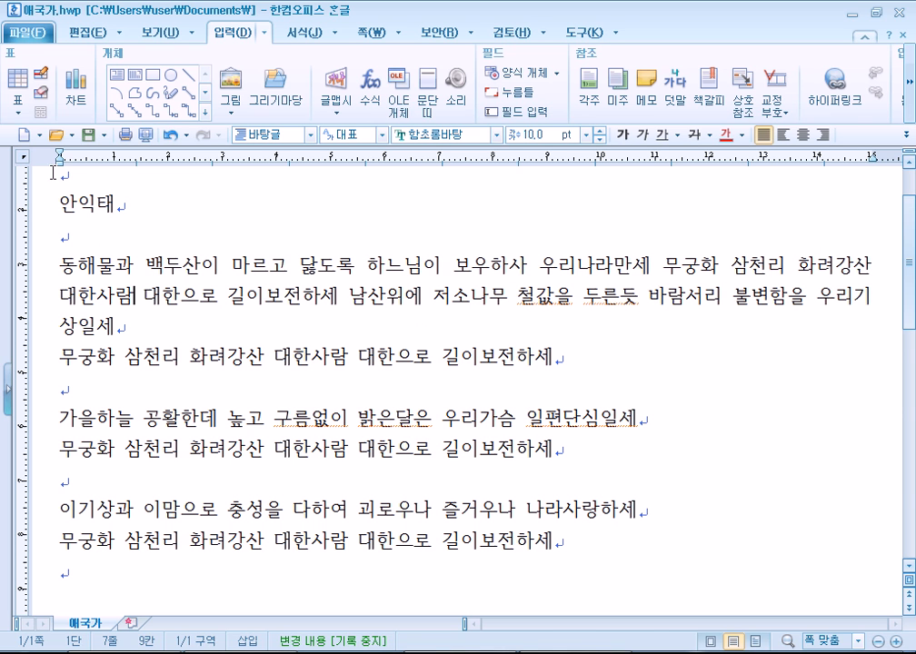
left_click(173, 35)
left_click(17, 80)
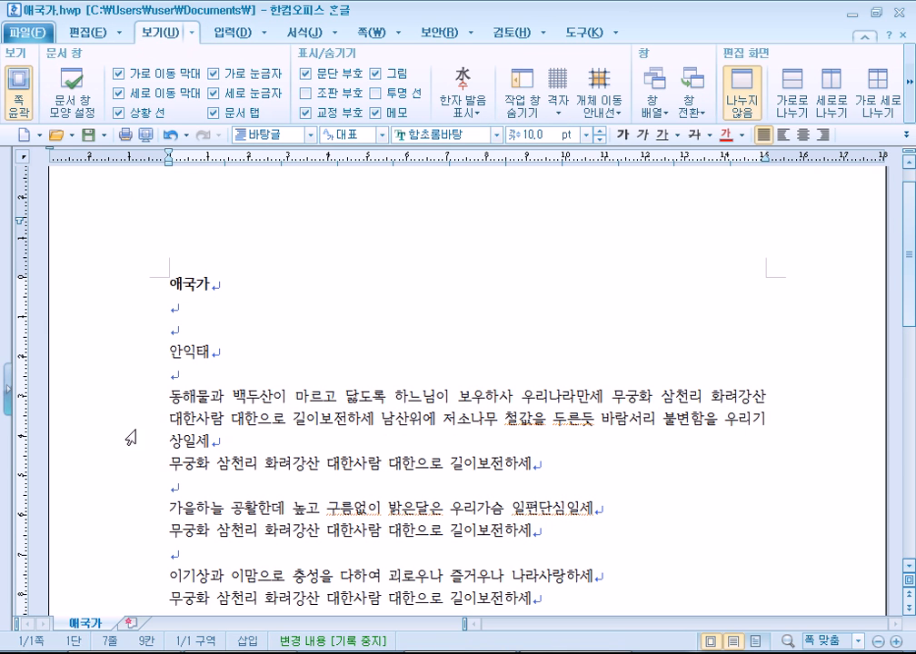
left_click(17, 90)
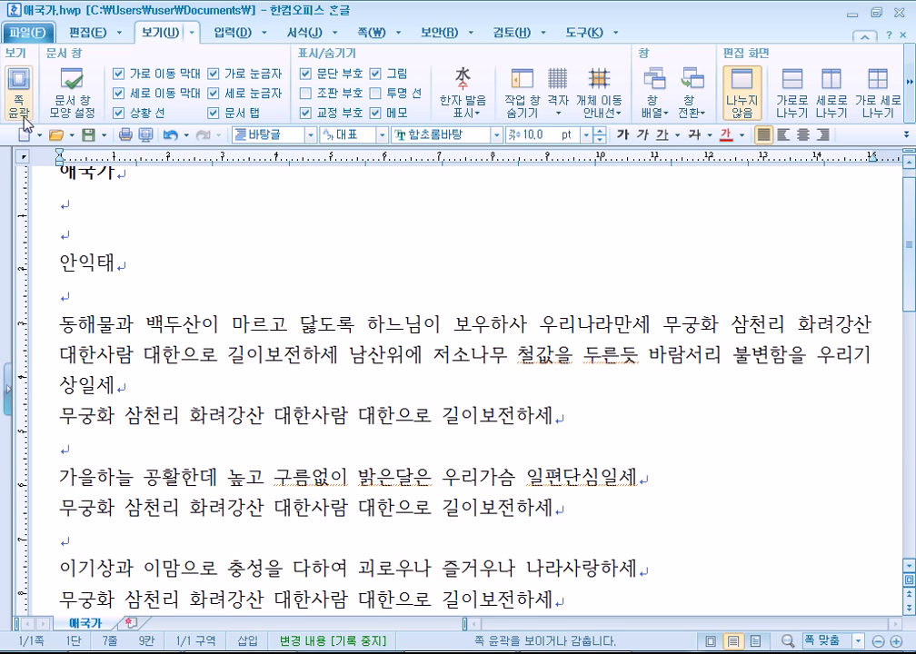
left_click(20, 95)
left_click(25, 109)
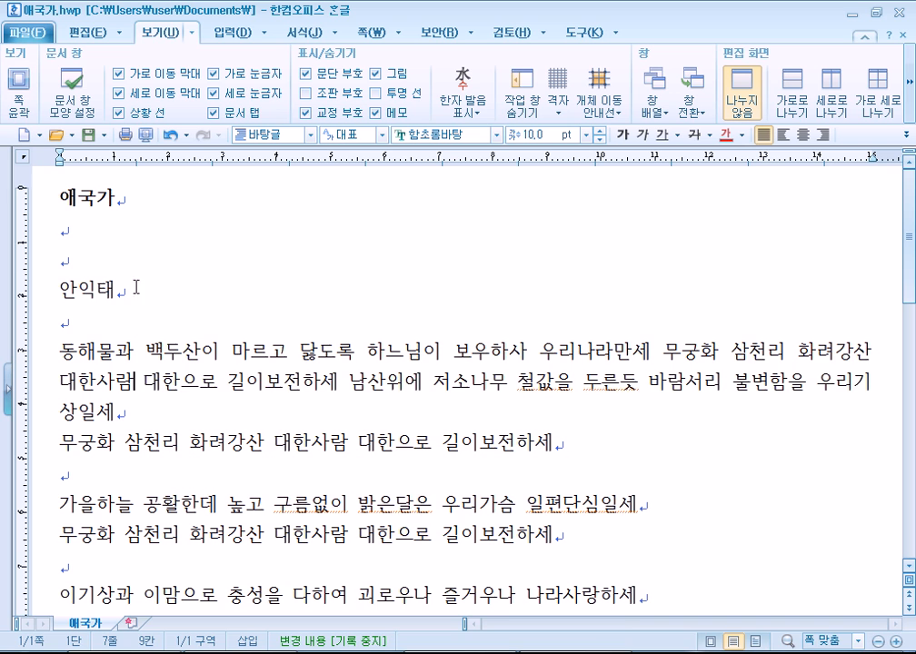
scroll(230, 291, "down", 1)
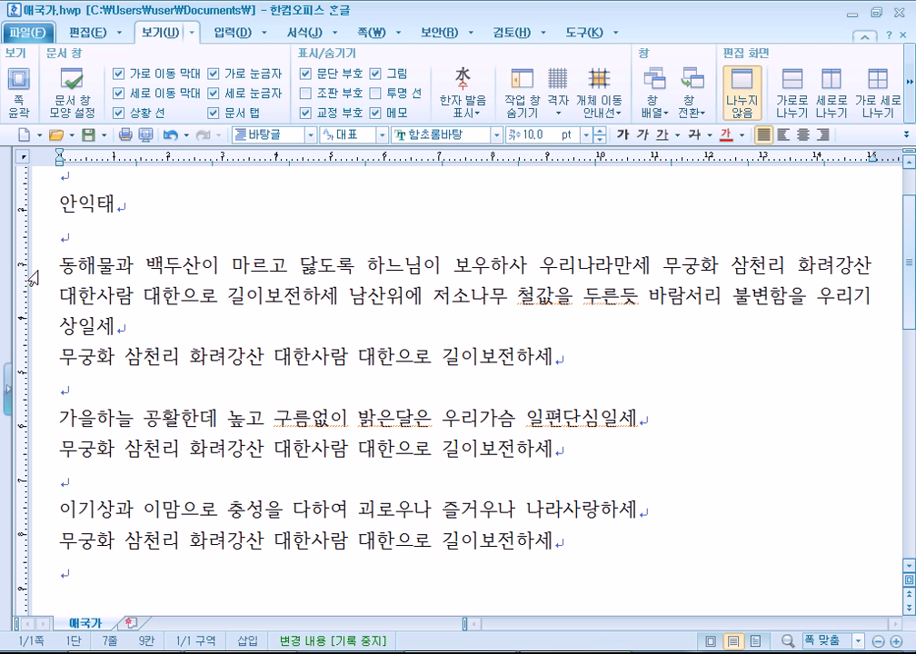
Turn on 쪽 윤곽, select single lines from the left margin, then the 동해물과 paragraph and whole document.
left_click(18, 86)
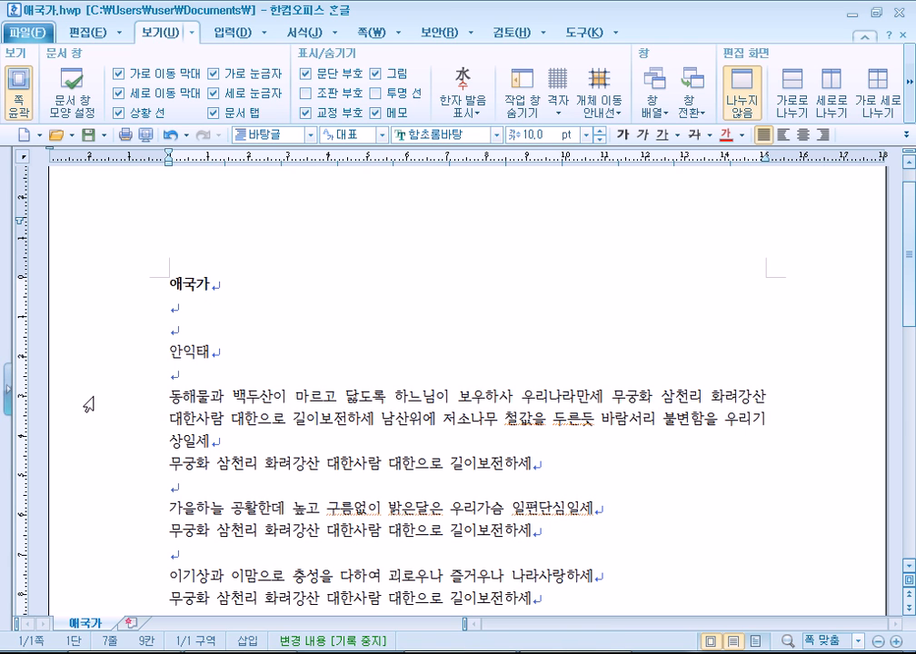
left_click(71, 402)
scroll(73, 406, "down", 1)
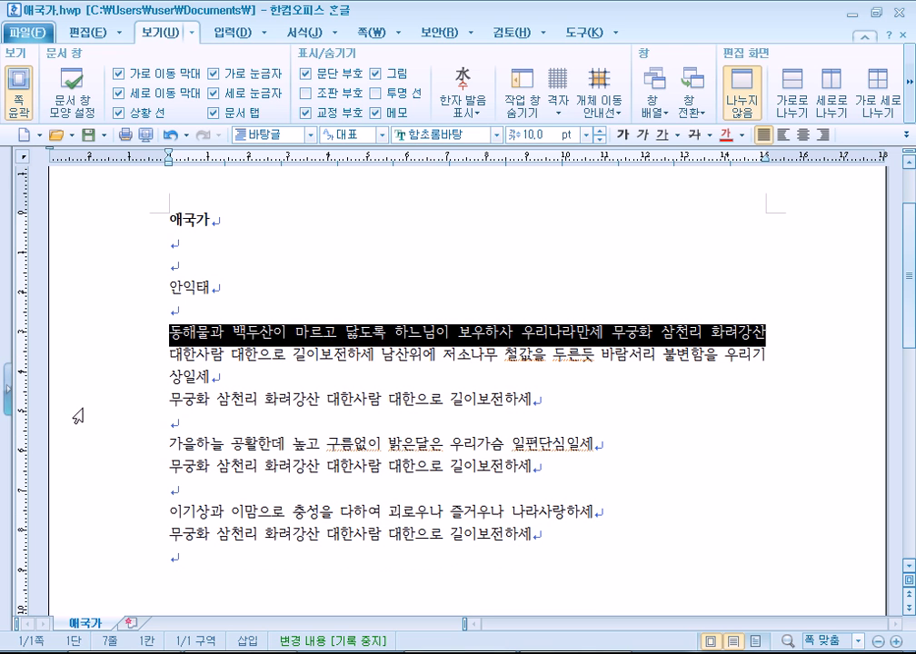
left_click(100, 379)
left_click(97, 408)
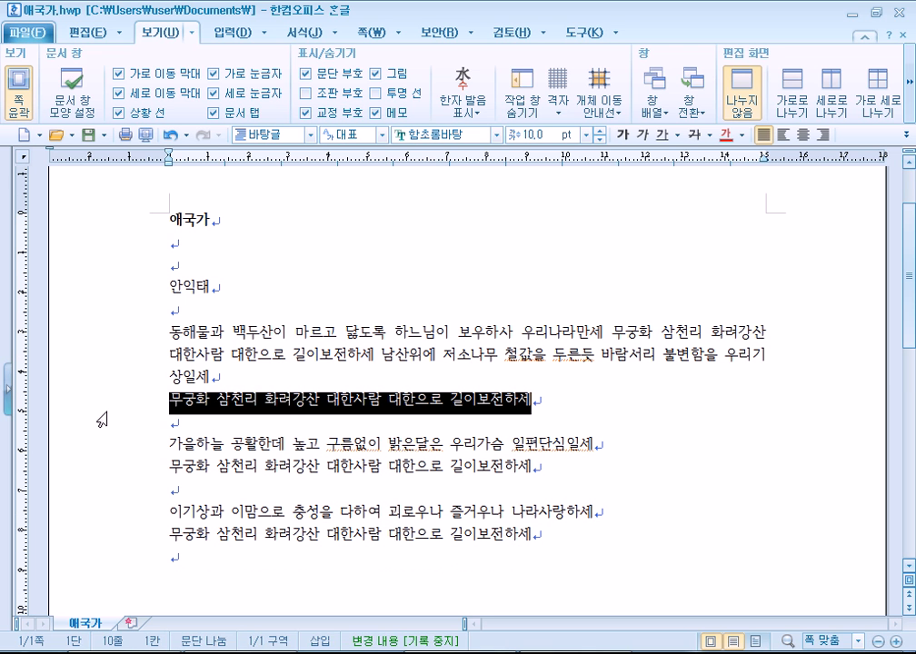
left_click(114, 356)
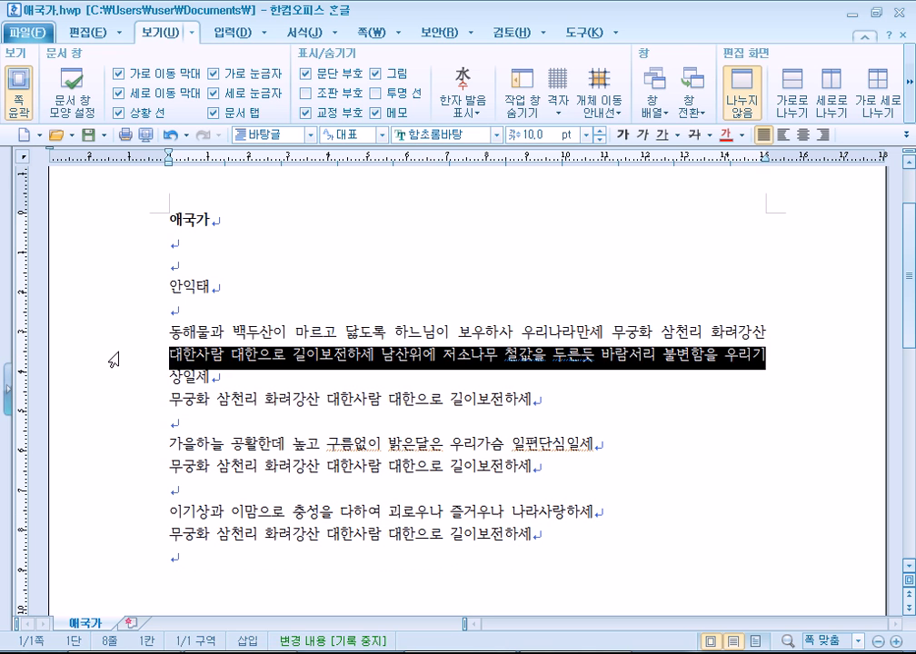
left_click(166, 332)
double_click(97, 341)
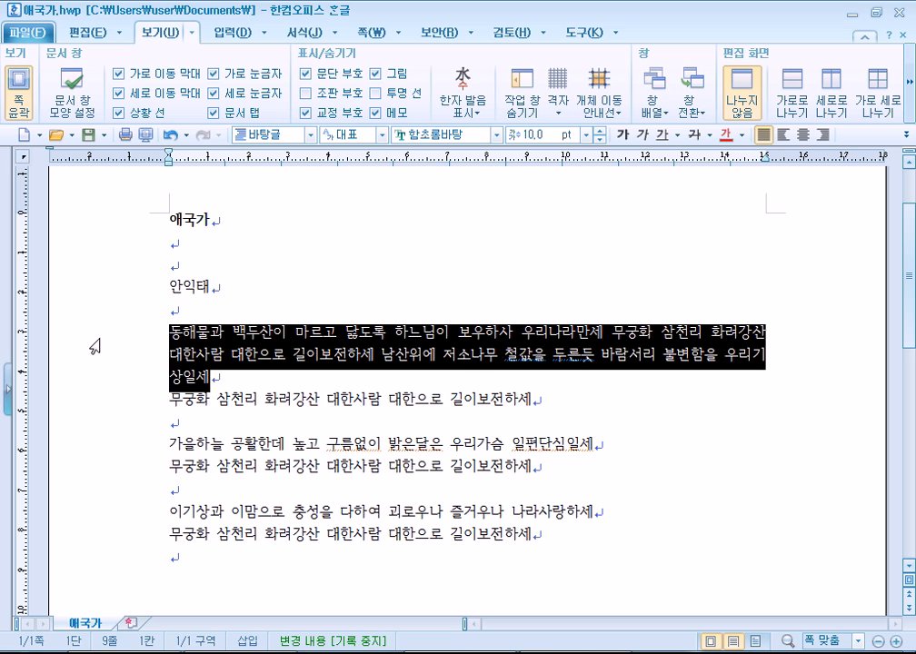
triple_click(96, 345)
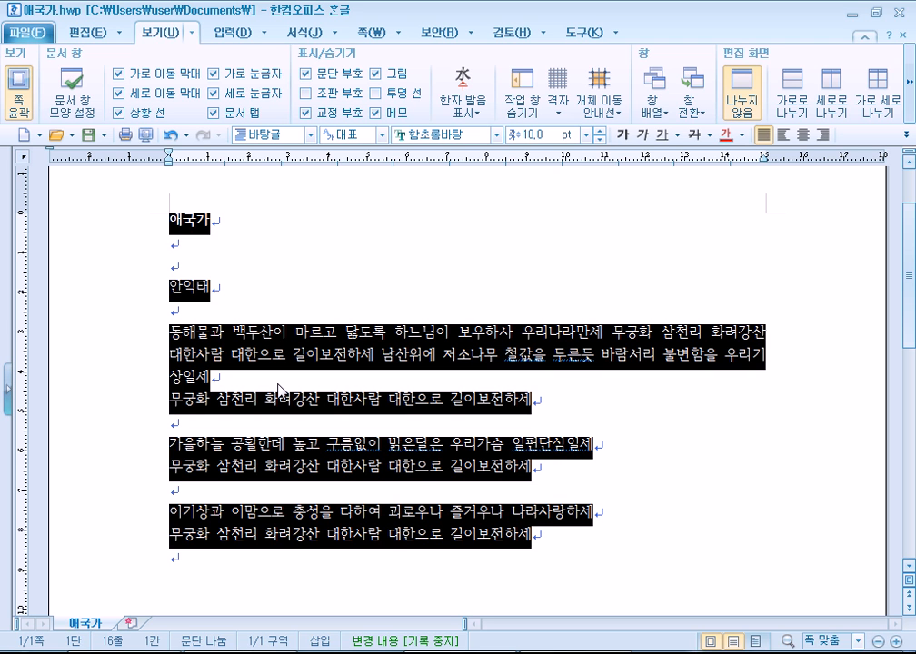
Bold then unbold and underline the whole lyrics, turn off 쪽 윤곽, and cancel the selection.
key("ctrl+b")
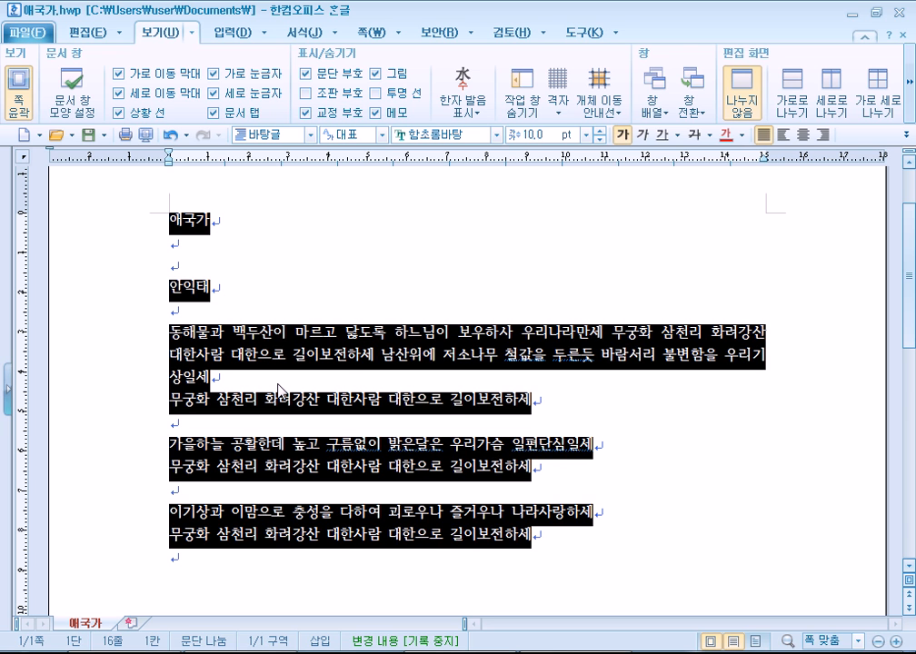
key("ctrl+b")
key("ctrl+b")
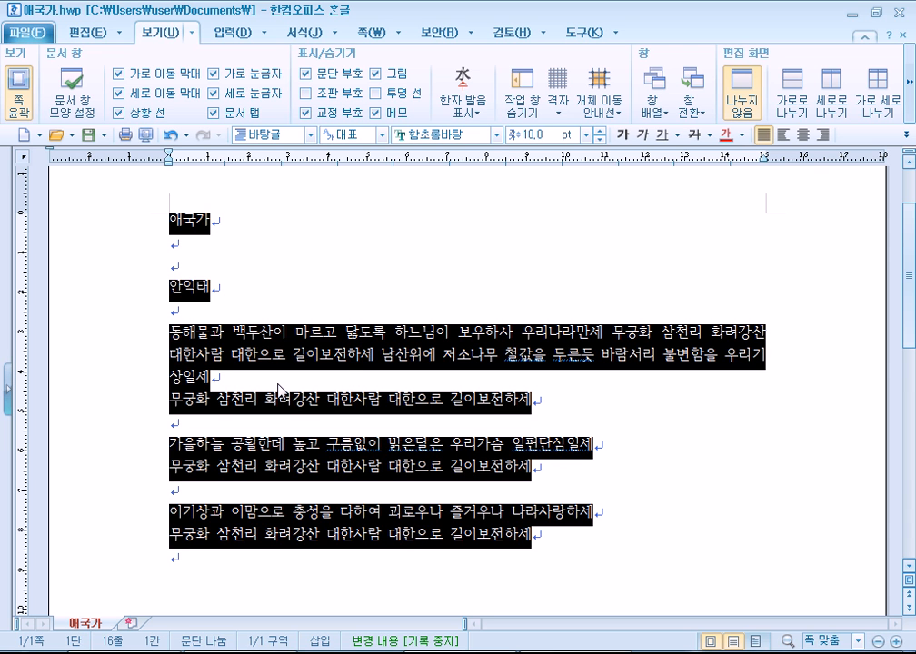
key("ctrl+u")
key("ctrl+u")
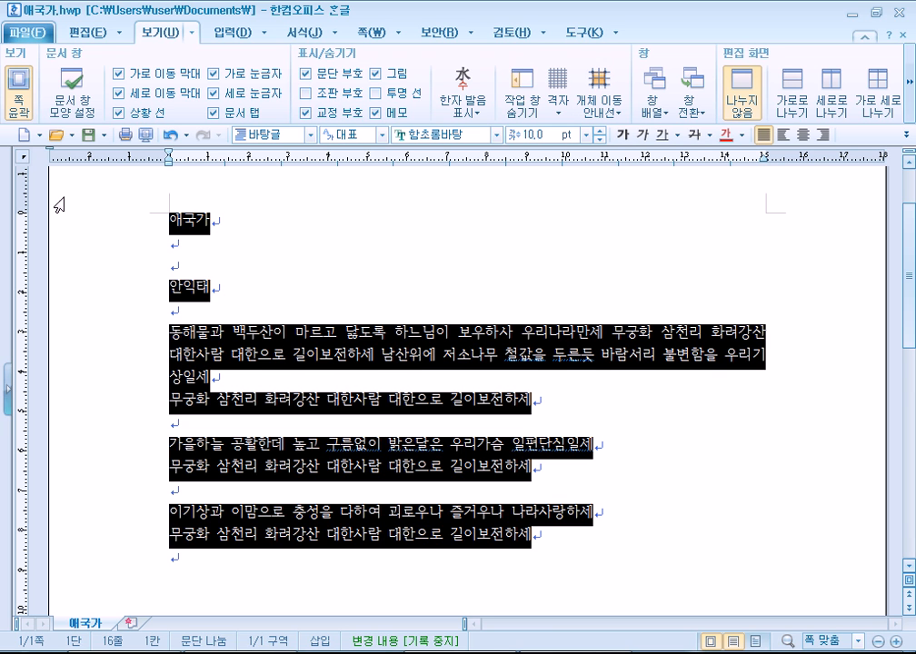
left_click(17, 83)
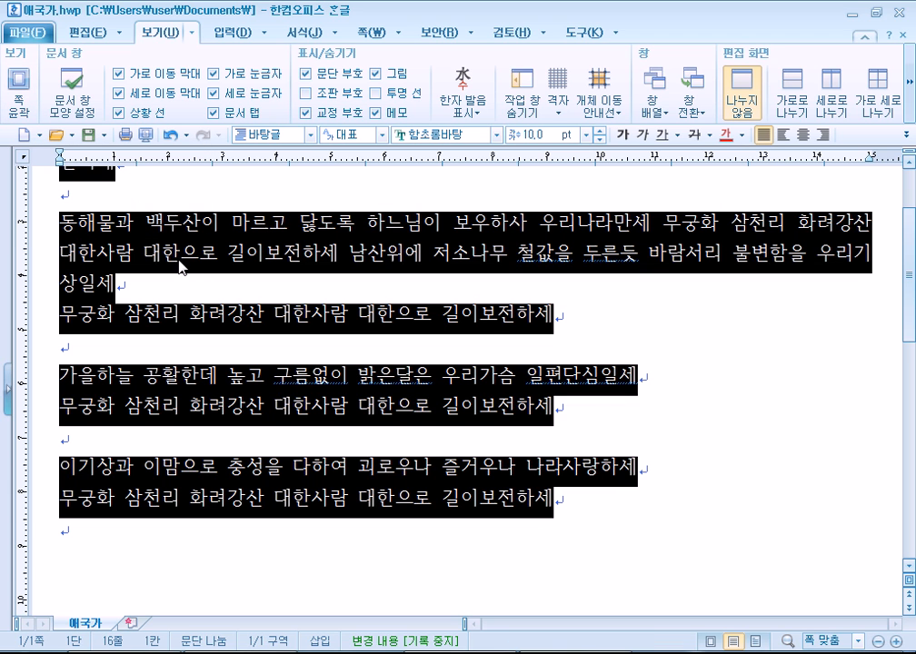
key("Escape")
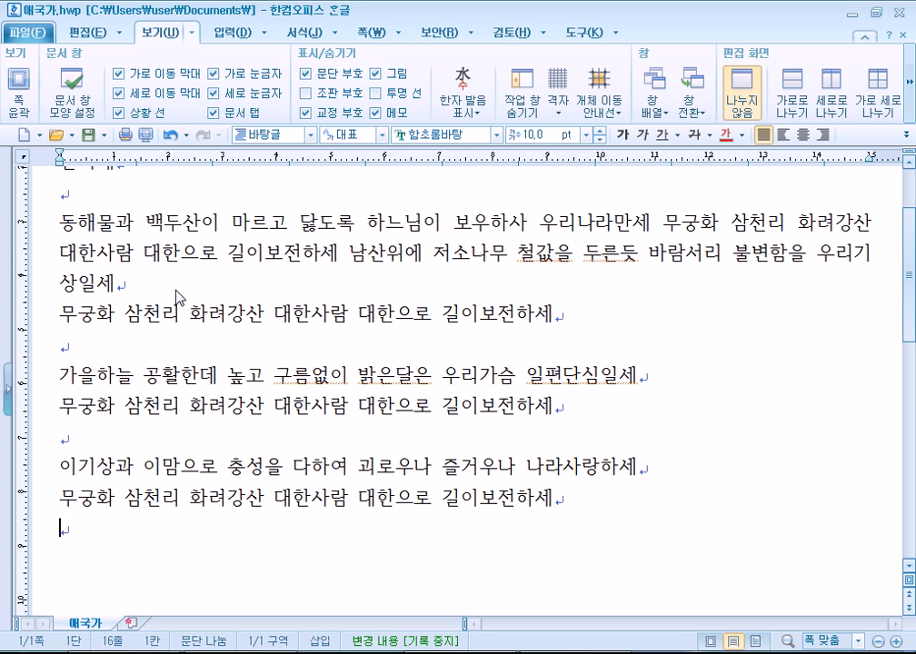
Type and delete a stray '+', select then deselect lines from 대한사람 onward, and open the Start menu.
type("+")
key("BackSpace")
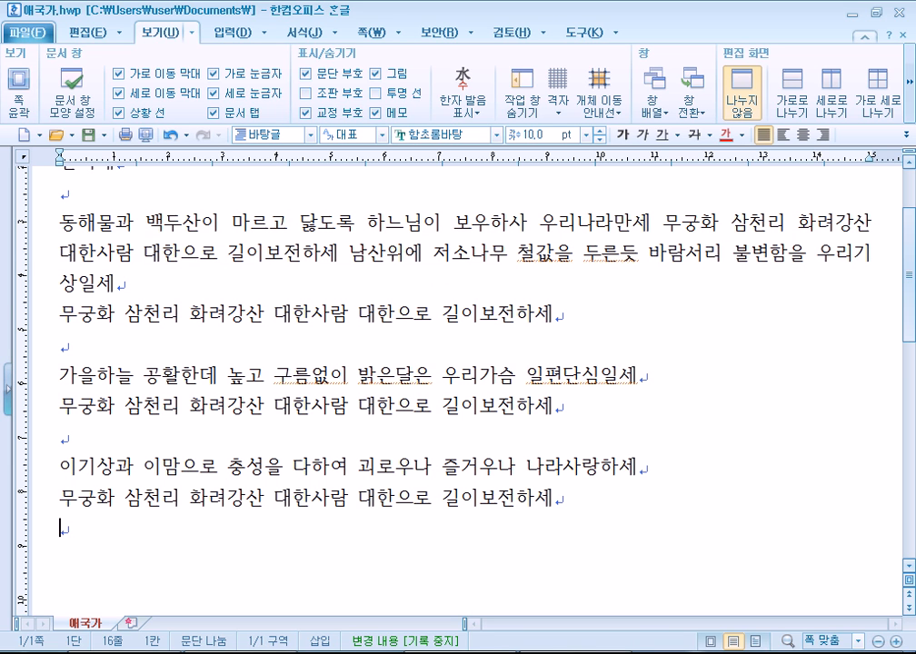
left_click_drag(58, 254, 262, 448)
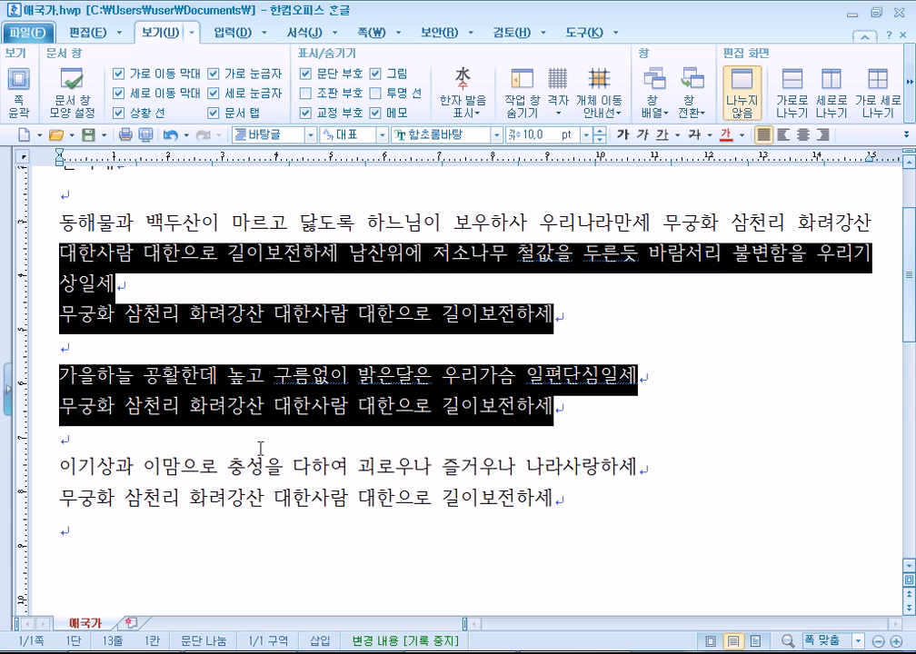
left_click(262, 448)
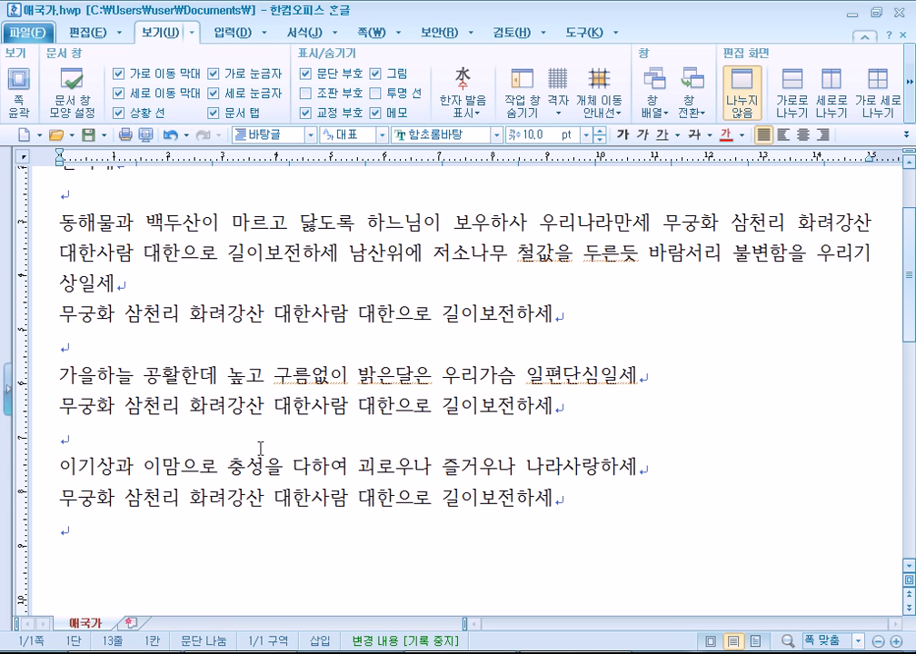
key("super")
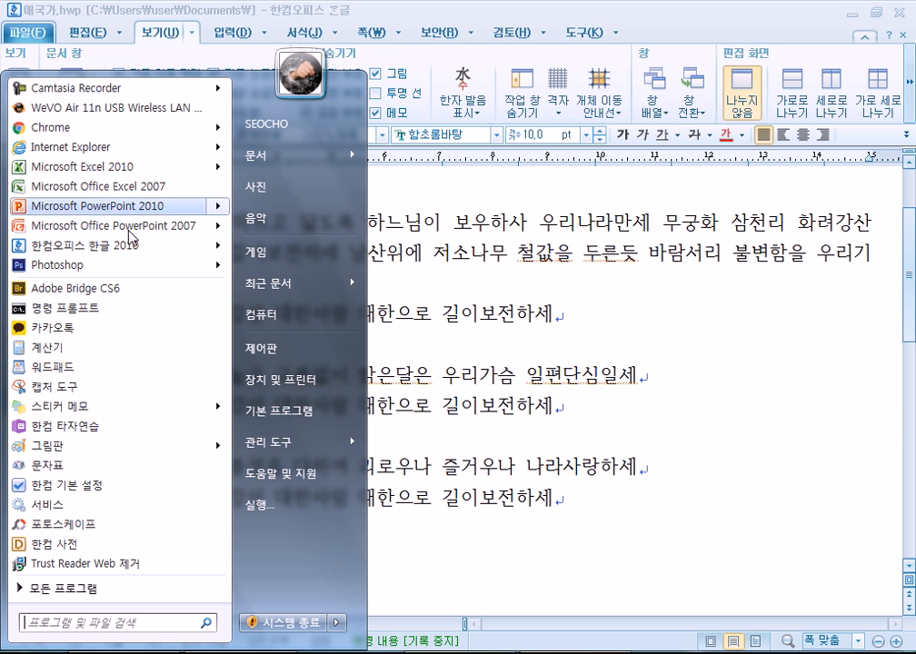
Launch Microsoft Office Excel 2007 from the Start menu and select cells C3 to E9 in Book1.
key("super")
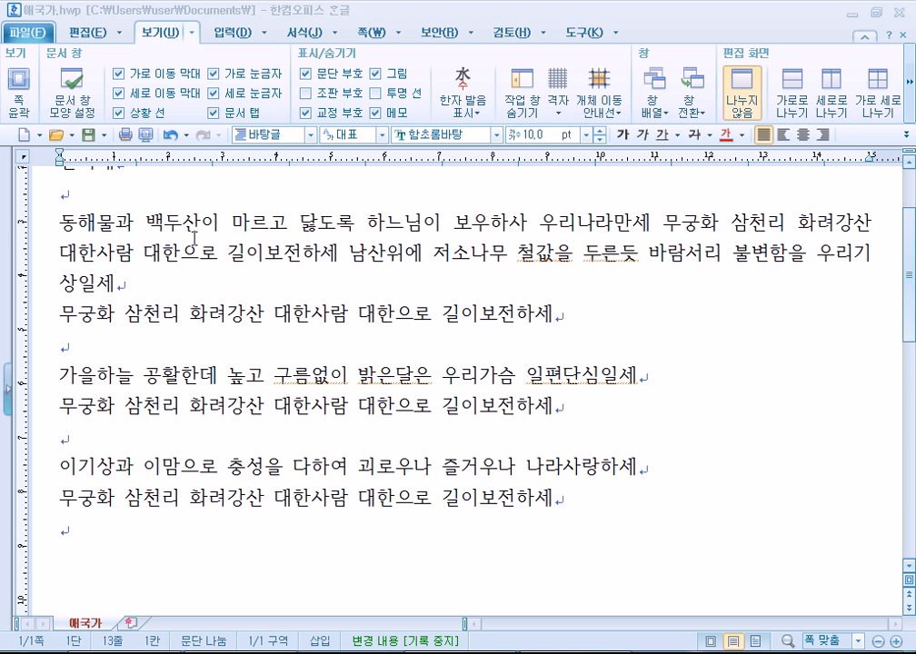
left_click(289, 361)
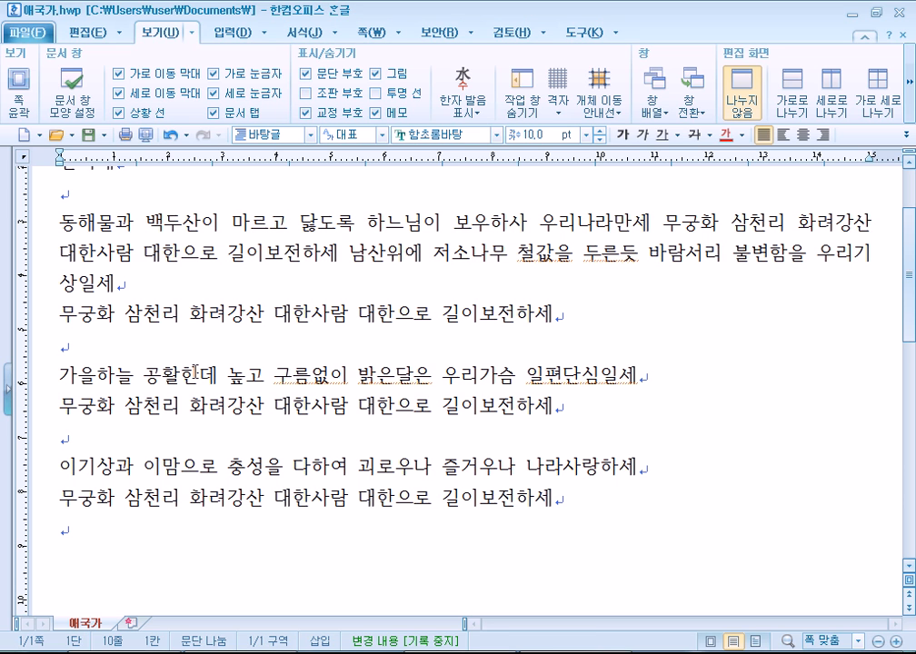
key("alt+Tab")
key("alt+Tab")
left_click(17, 651)
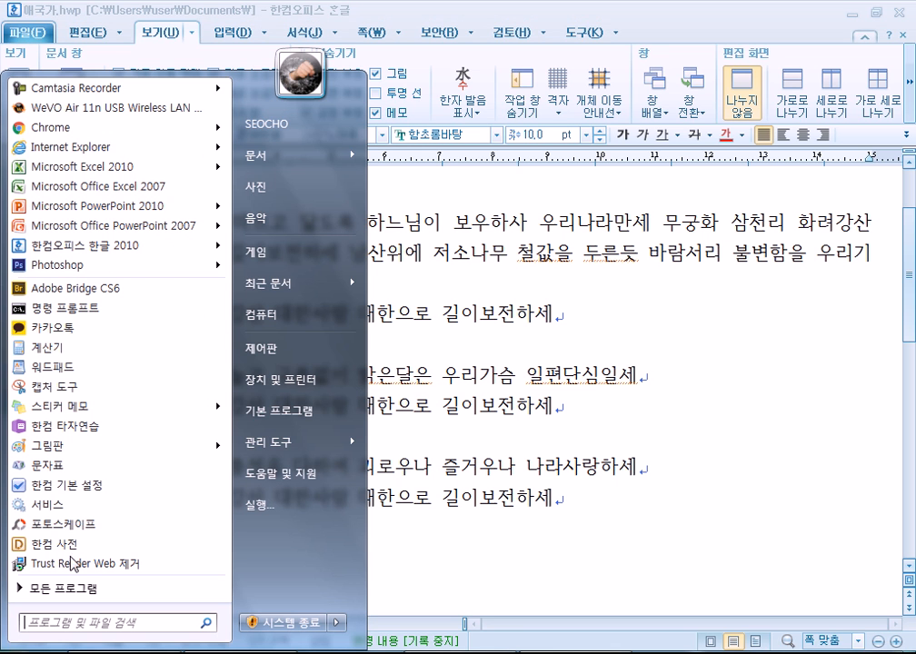
left_click(134, 187)
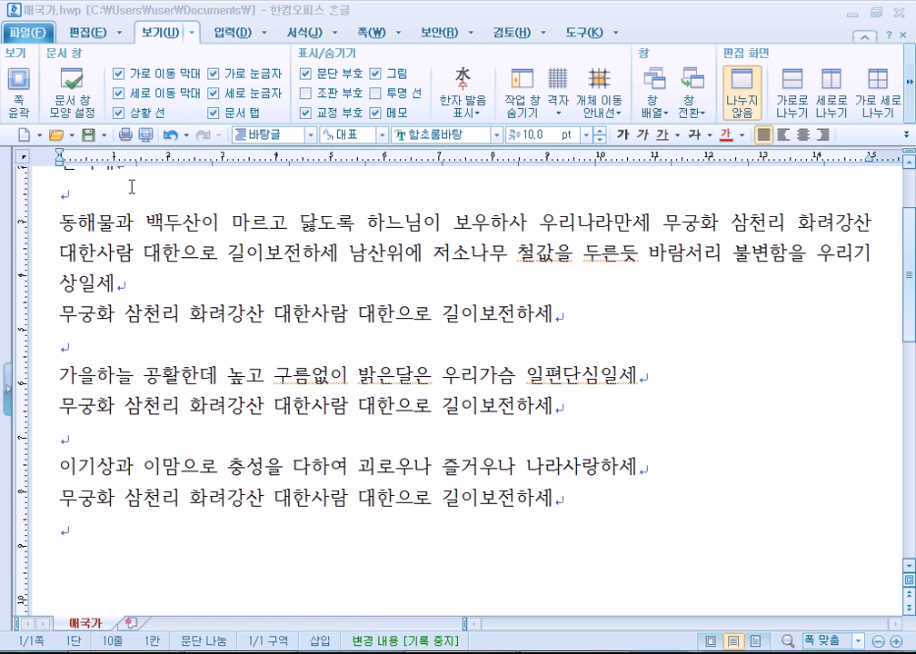
left_click(250, 304)
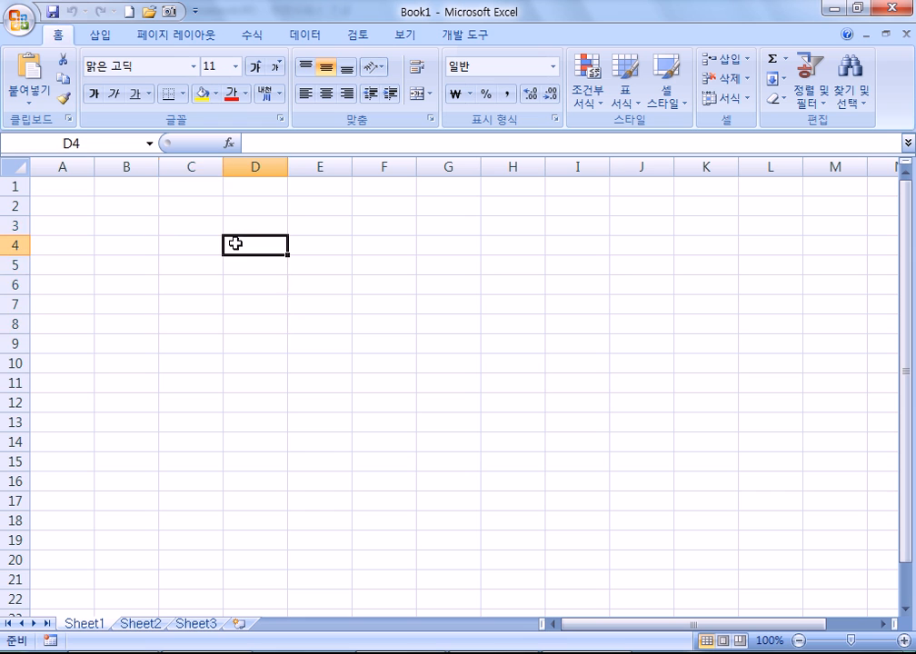
left_click_drag(178, 229, 310, 345)
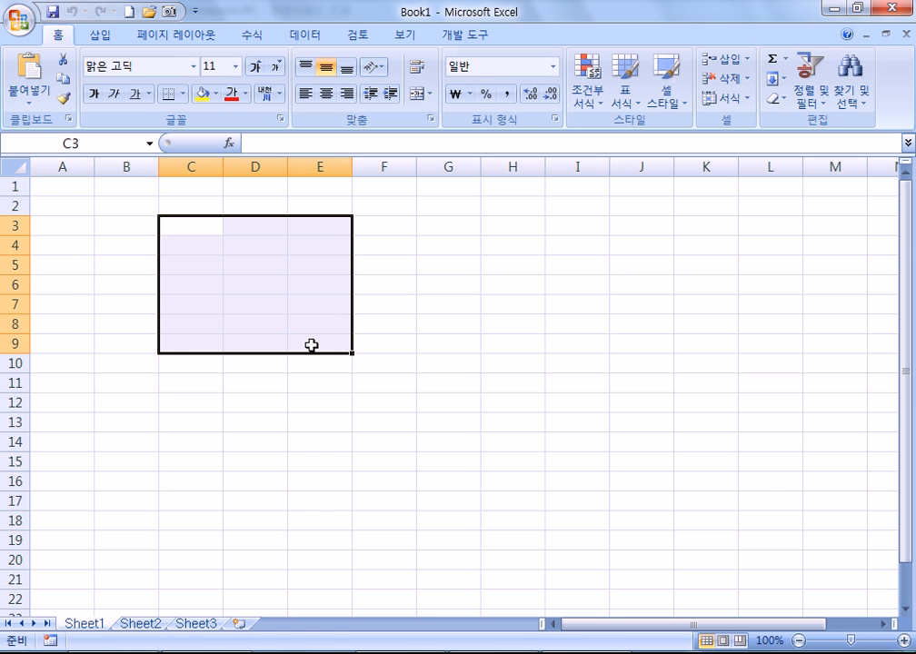
key("ctrl+c")
left_click(618, 310)
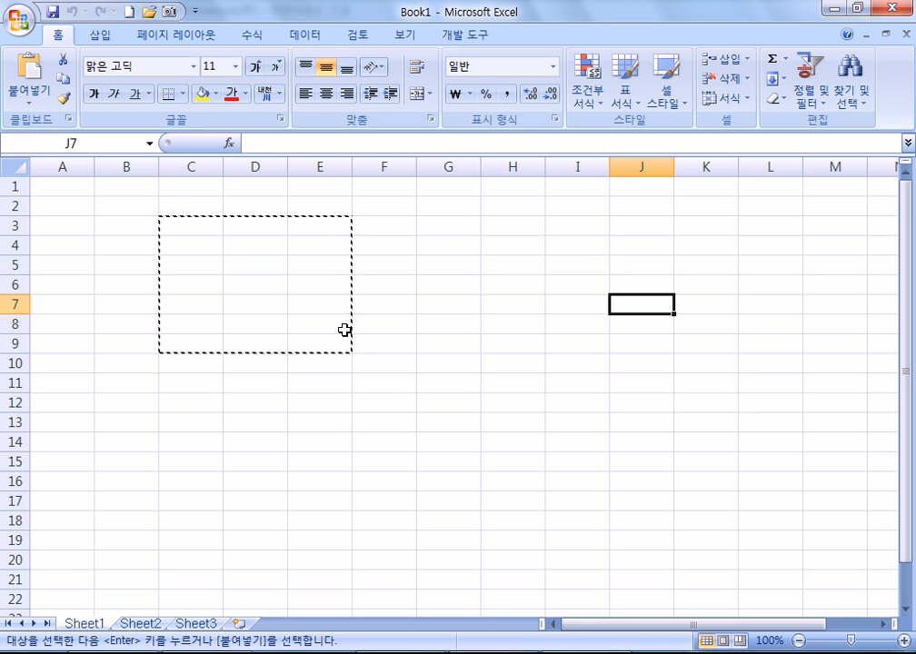
left_click_drag(488, 227, 664, 340)
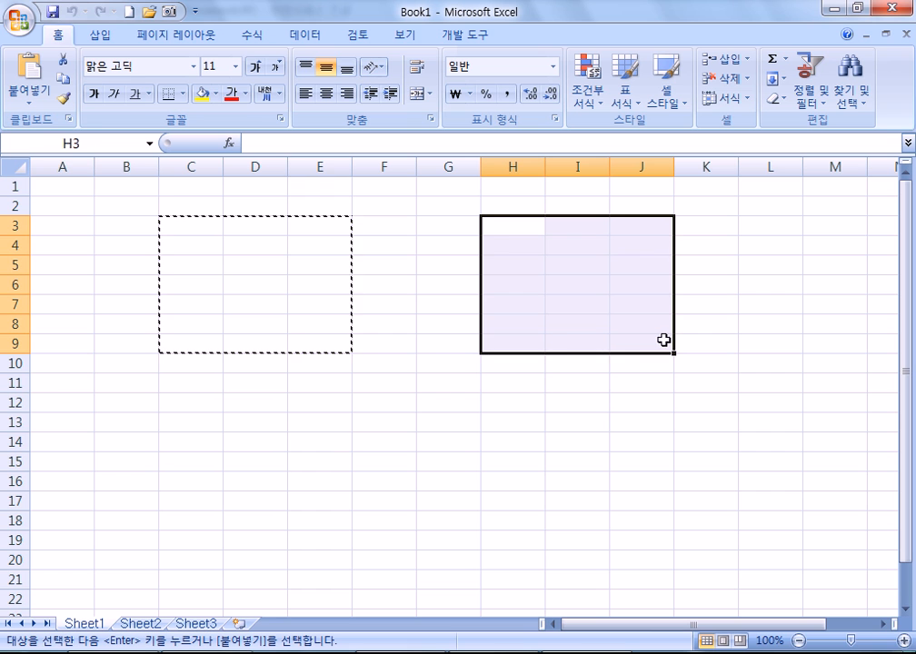
key("ctrl+c")
left_click_drag(182, 239, 277, 365)
left_click(333, 390)
left_click_drag(495, 228, 622, 329)
left_click(653, 388)
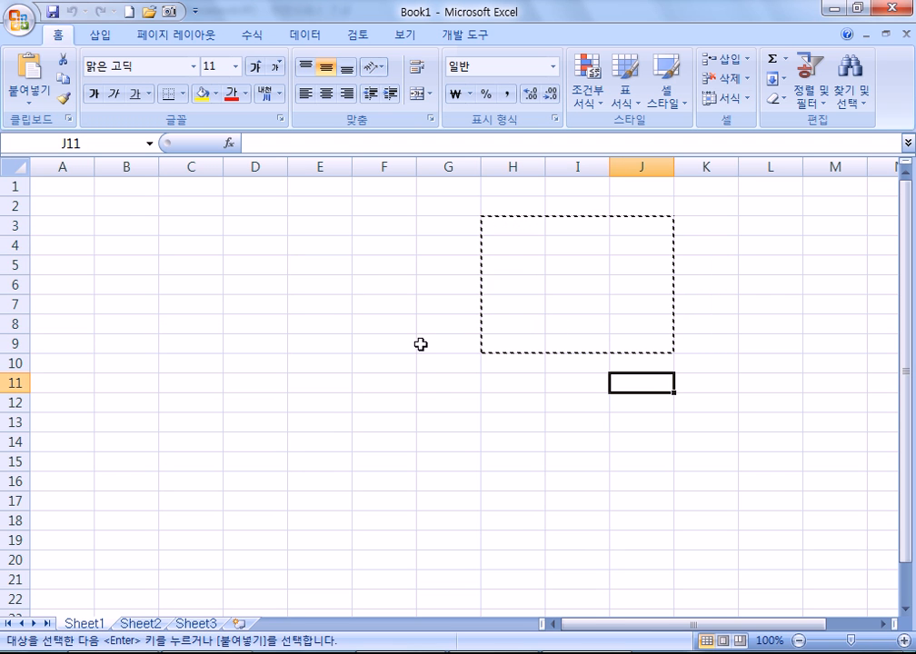
key("Escape")
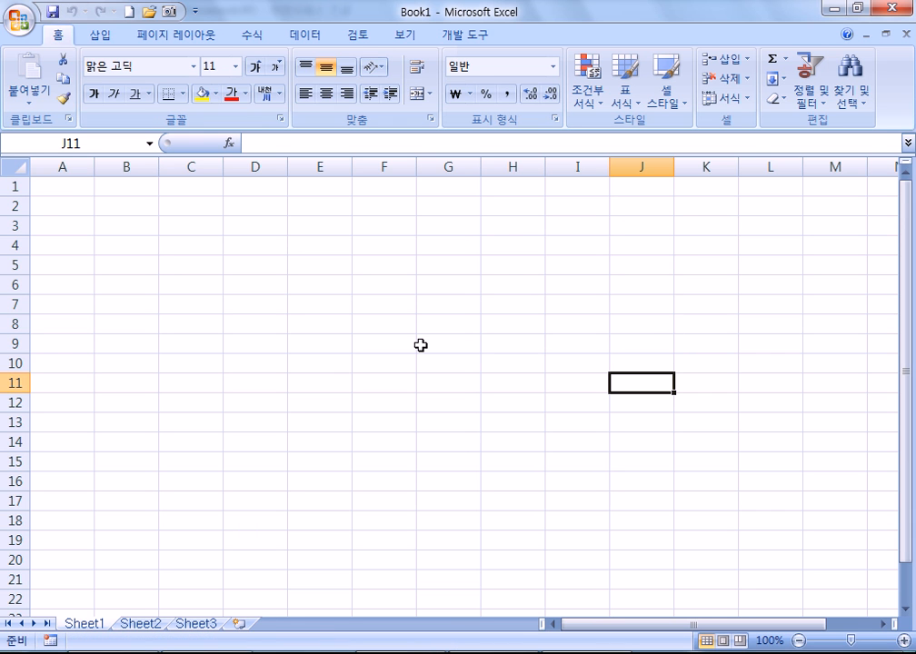
Close the Excel workbook, click the empty line in 애국가.hwp, and scroll to the final verse.
left_click(887, 8)
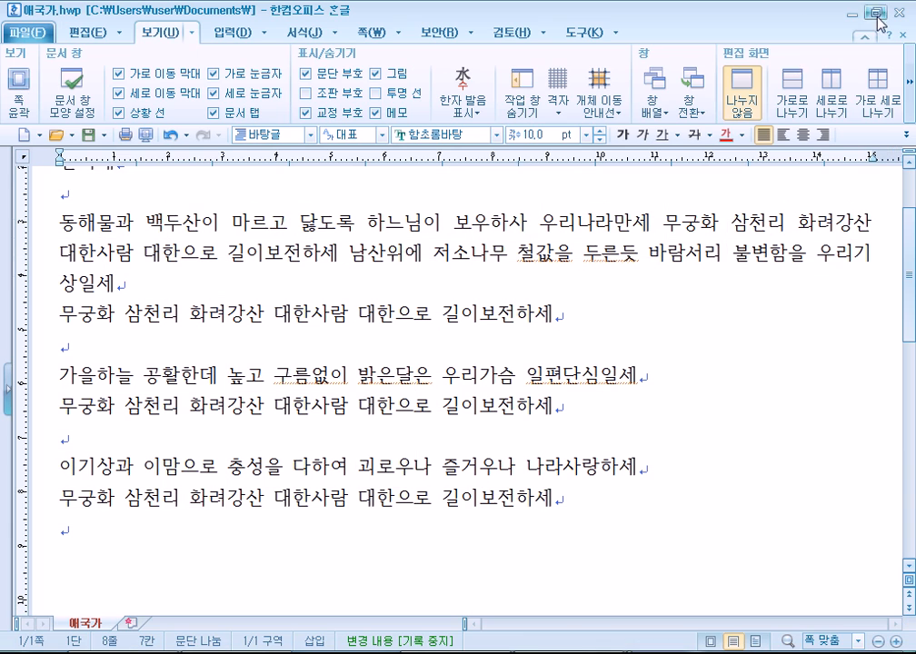
left_click(67, 348)
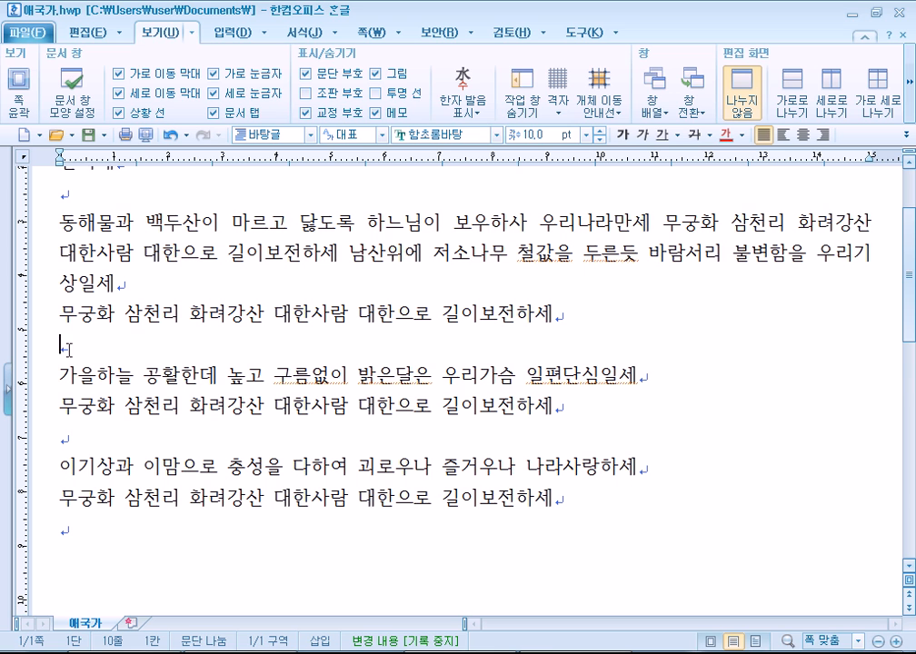
scroll(72, 363, "down", 3)
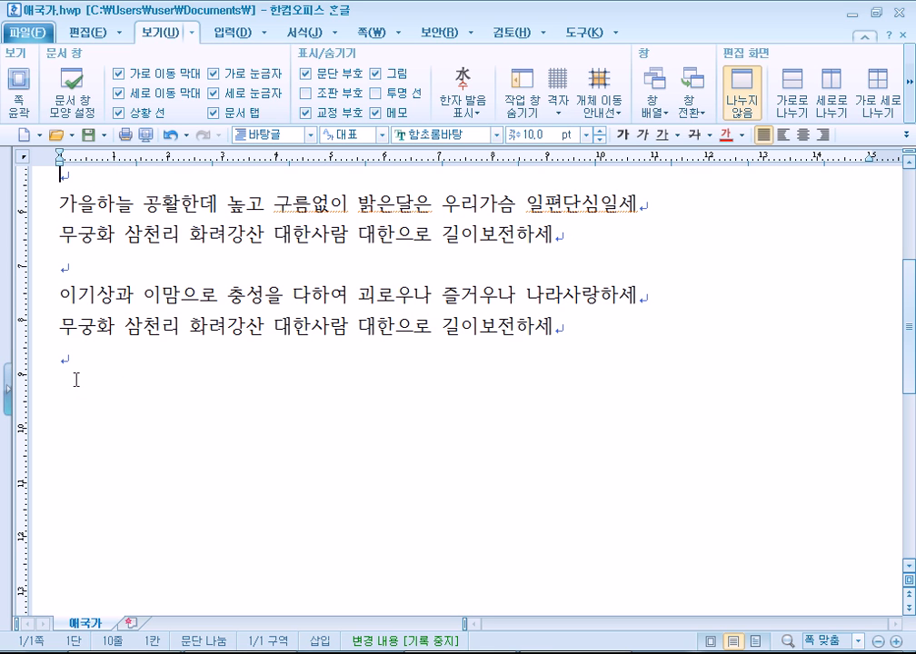
left_click(77, 378)
key("Return")
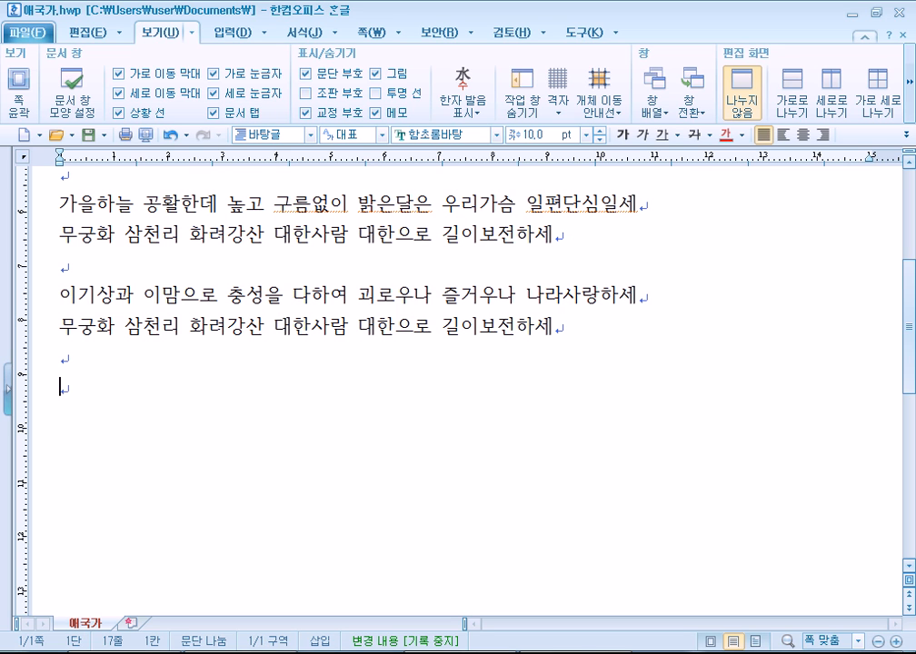
type("1234567890")
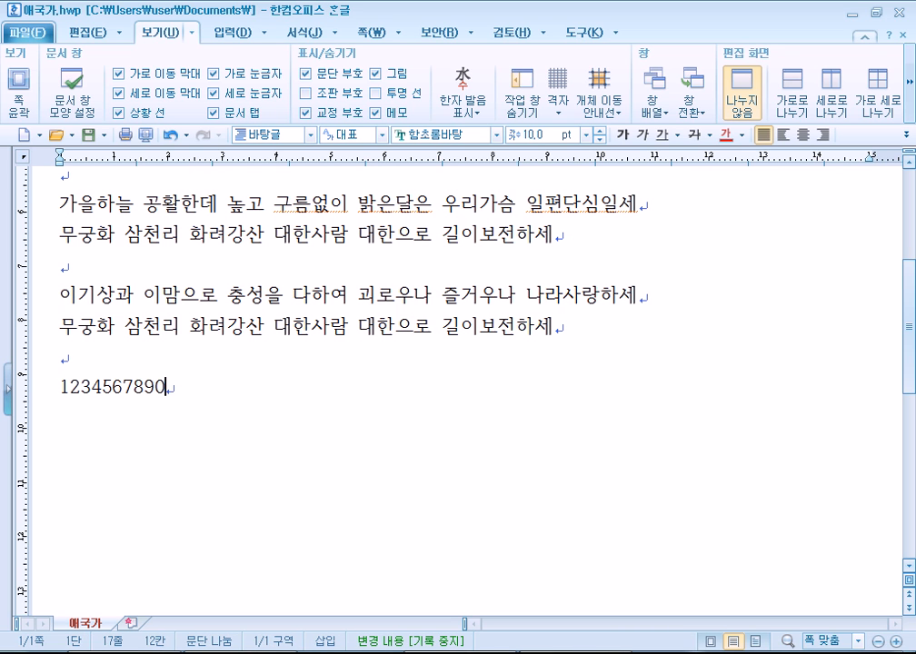
key("Return")
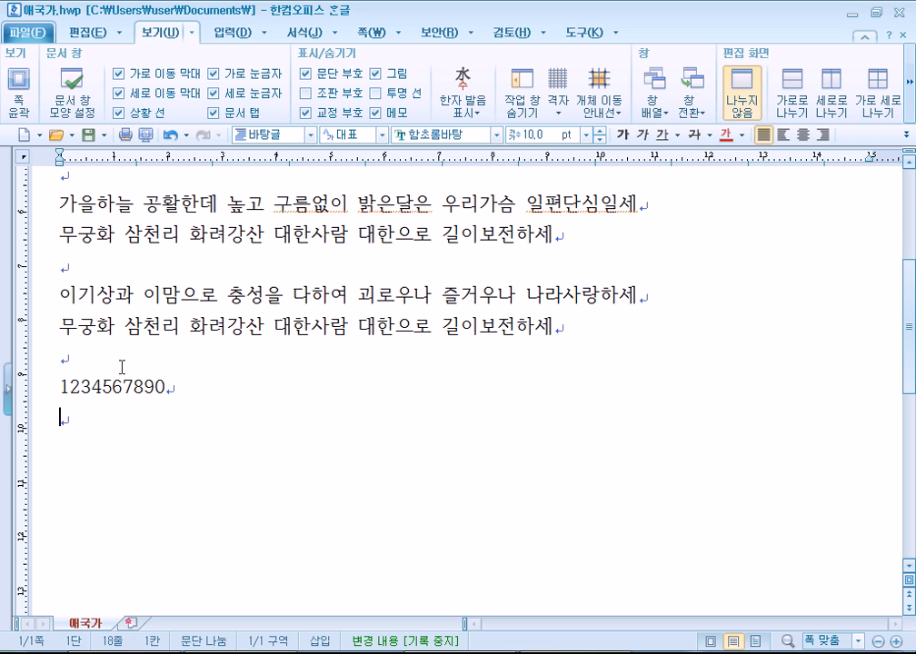
key("Up")
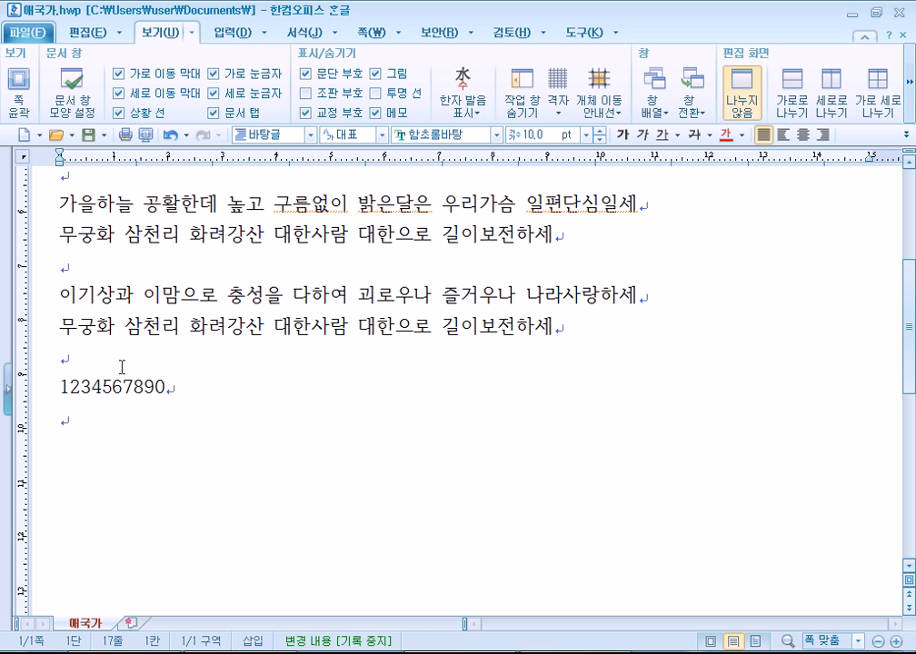
key("shift+Down")
key("ctrl+c")
key("ctrl+v")
key("ctrl+v")
key("ctrl+v")
key("ctrl+v")
key("ctrl+v")
key("ctrl+v")
key("ctrl+v")
key("ctrl+v")
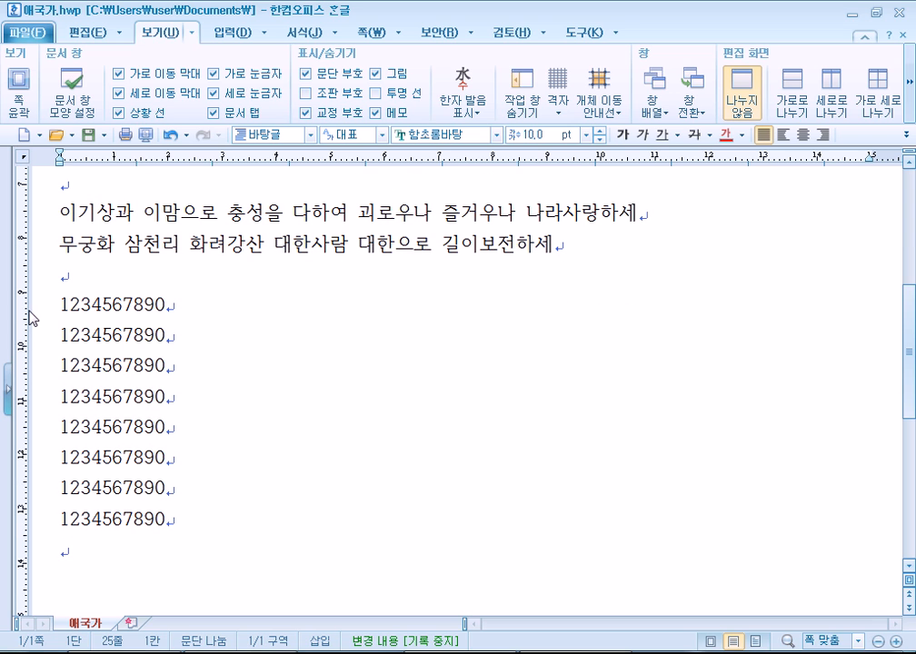
left_click_drag(17, 328, 67, 526)
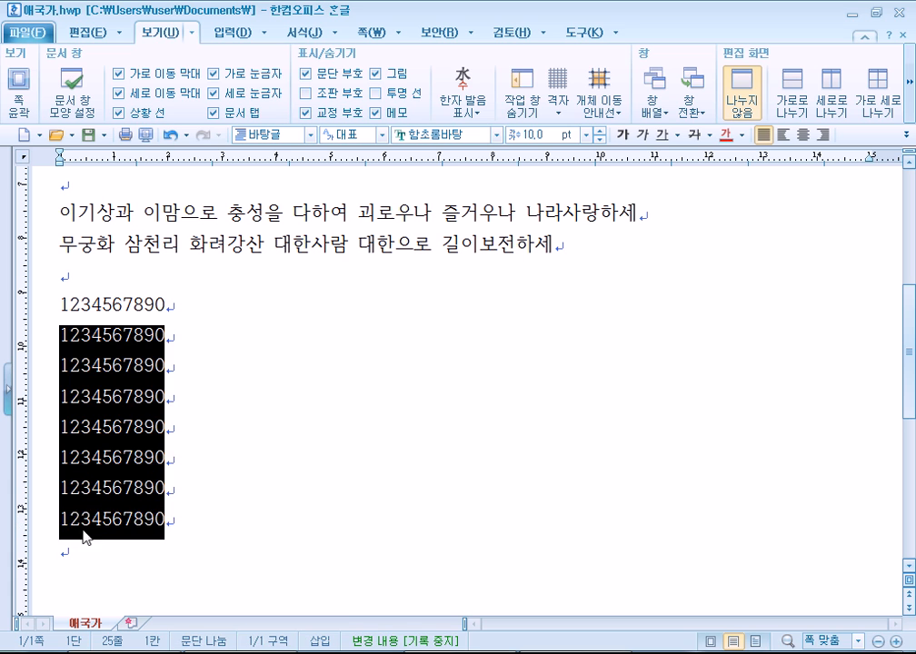
Delete the seven extra digit rows and add an empty paragraph below the remaining one.
key("Delete")
left_click(40, 312)
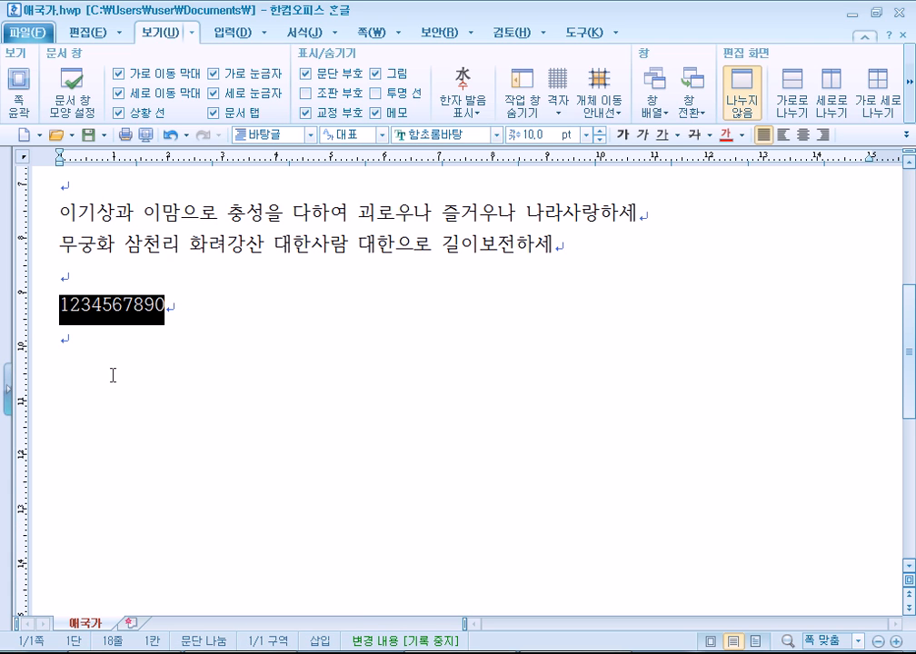
key("Up")
key("Down")
key("Return")
key("Up")
key("Up")
Practise selecting the digit line with Shift+End, Shift+Down and mouse drags.
key("shift+End")
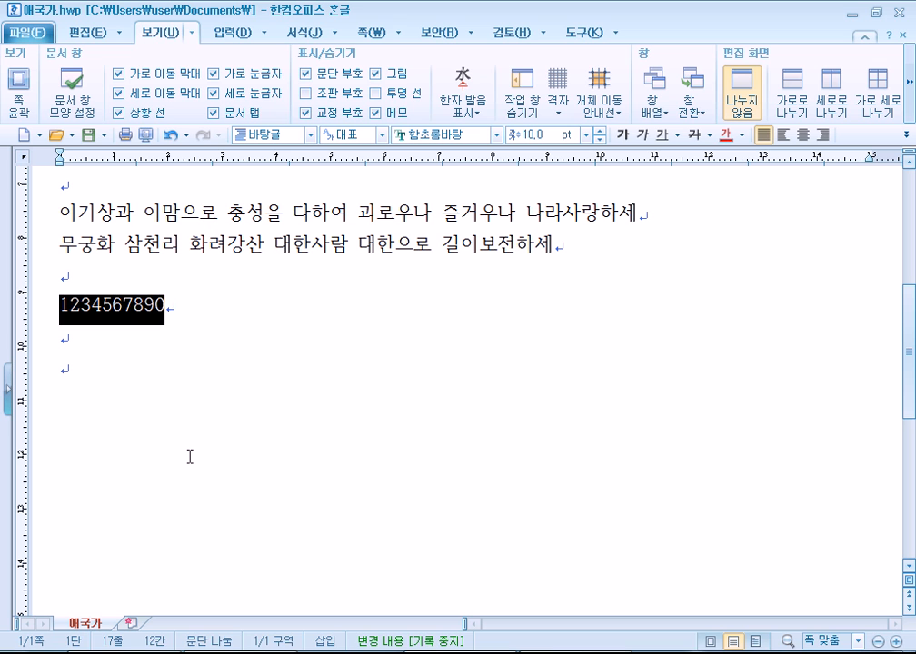
key("Home")
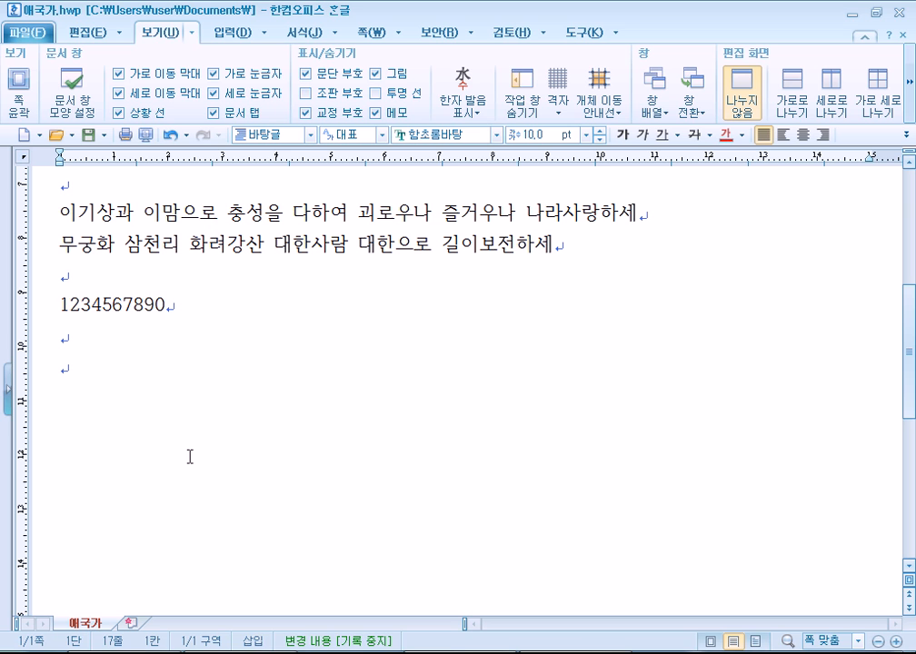
key("shift+Down")
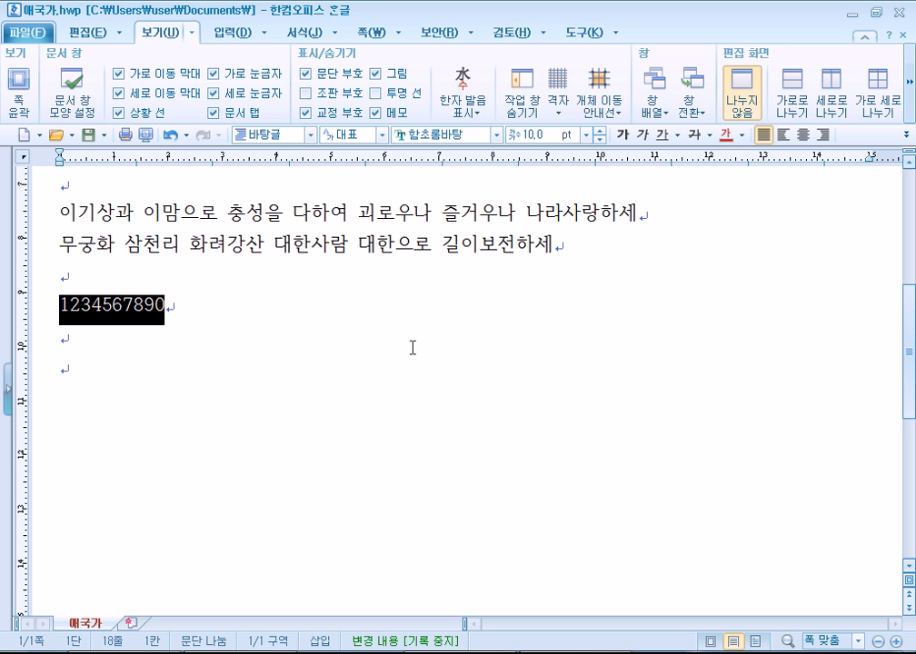
left_click(186, 304)
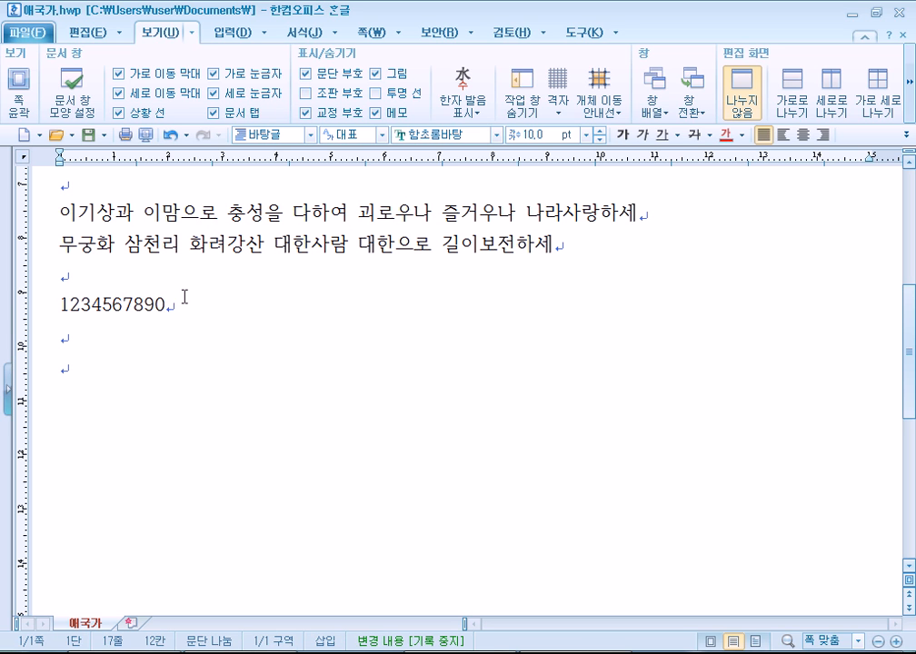
left_click_drag(56, 304, 196, 300)
left_click(59, 304)
left_click_drag(59, 304, 73, 340)
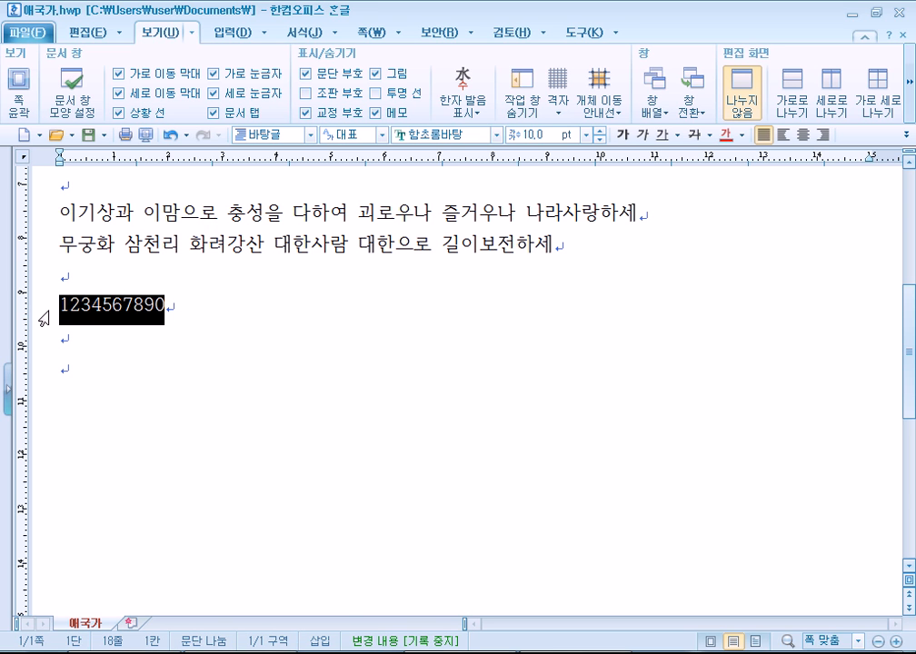
left_click(73, 311)
key("Home")
key("shift+End")
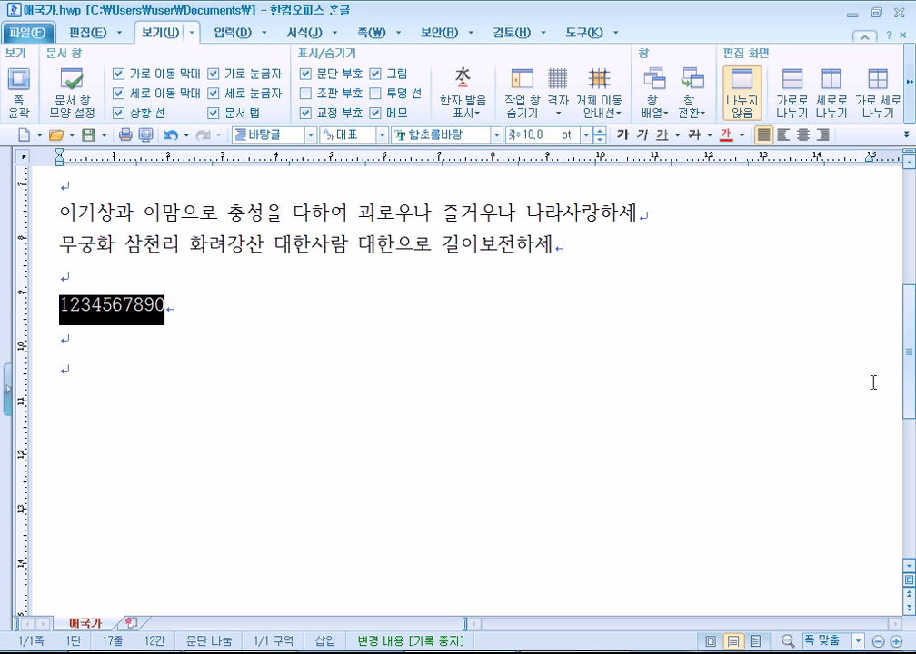
key("ctrl+c")
key("End")
key("ctrl+v")
key("ctrl+v")
key("ctrl+v")
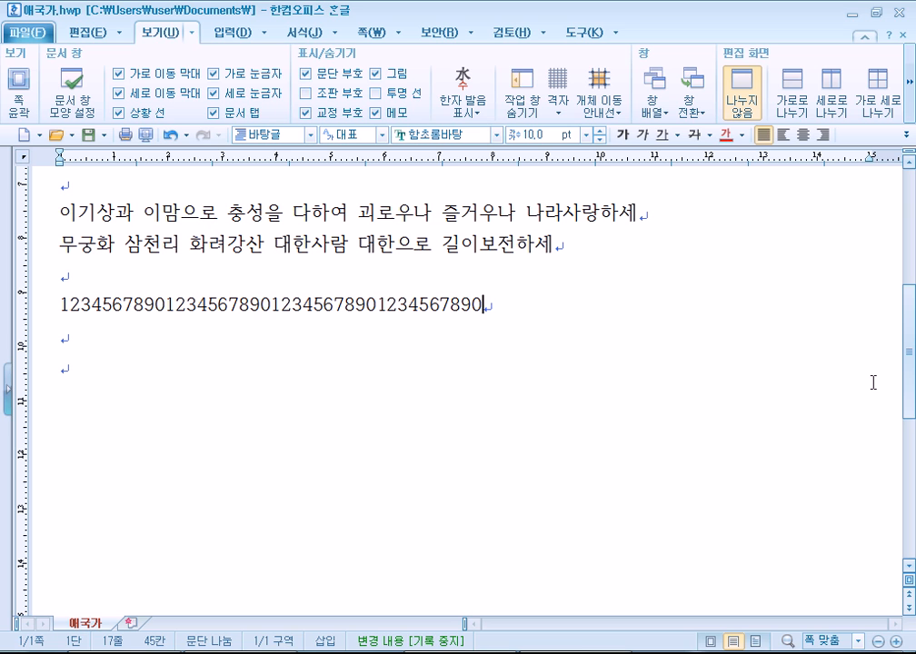
Copy the 40-digit line and paste six copies onto new lines below it.
key("Return")
key("Up")
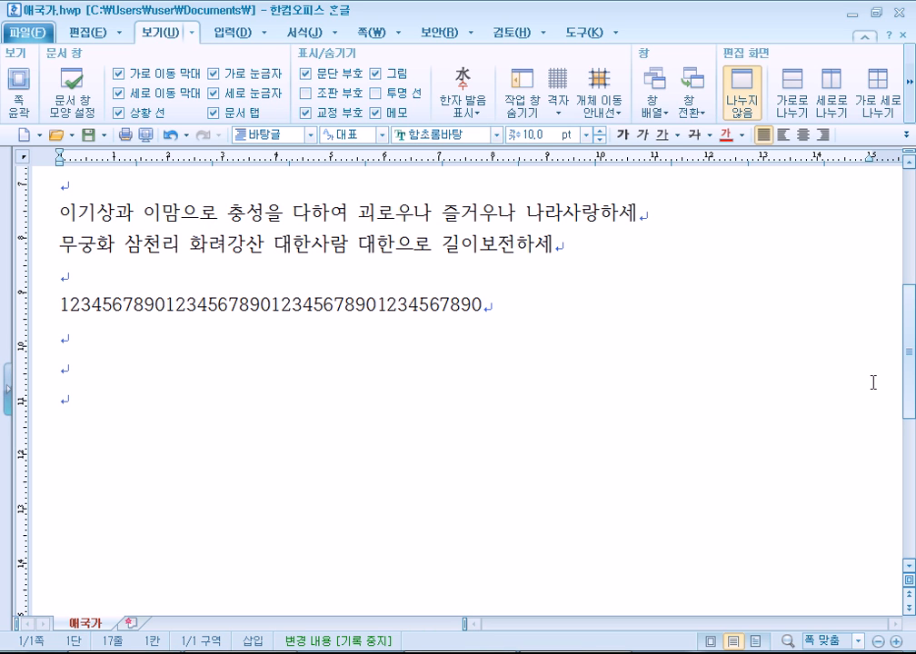
key("shift+End")
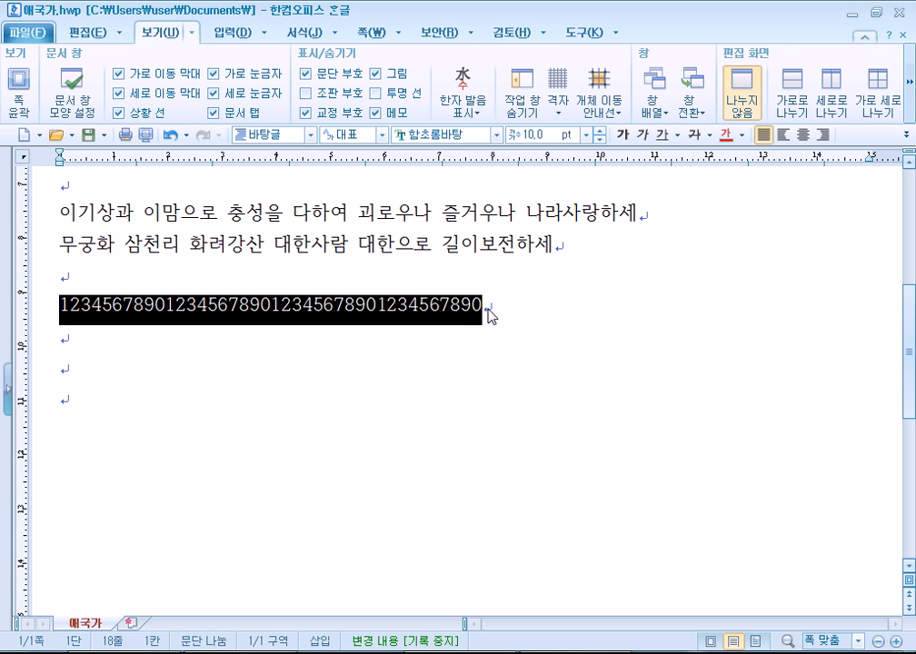
key("ctrl+c")
key("ctrl+v")
key("ctrl+v")
key("ctrl+v")
key("ctrl+v")
key("ctrl+v")
key("ctrl+v")
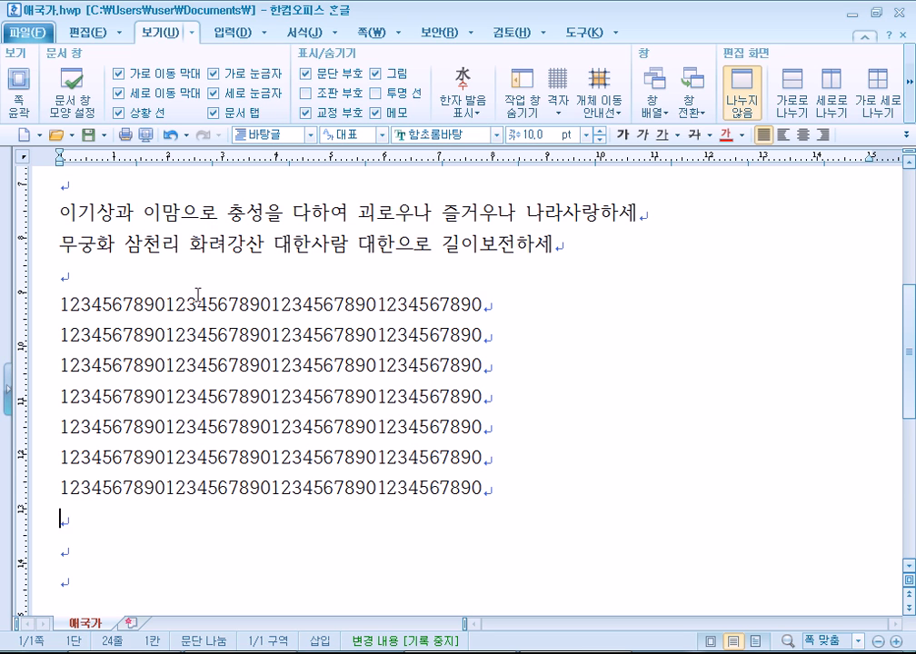
left_click(164, 304)
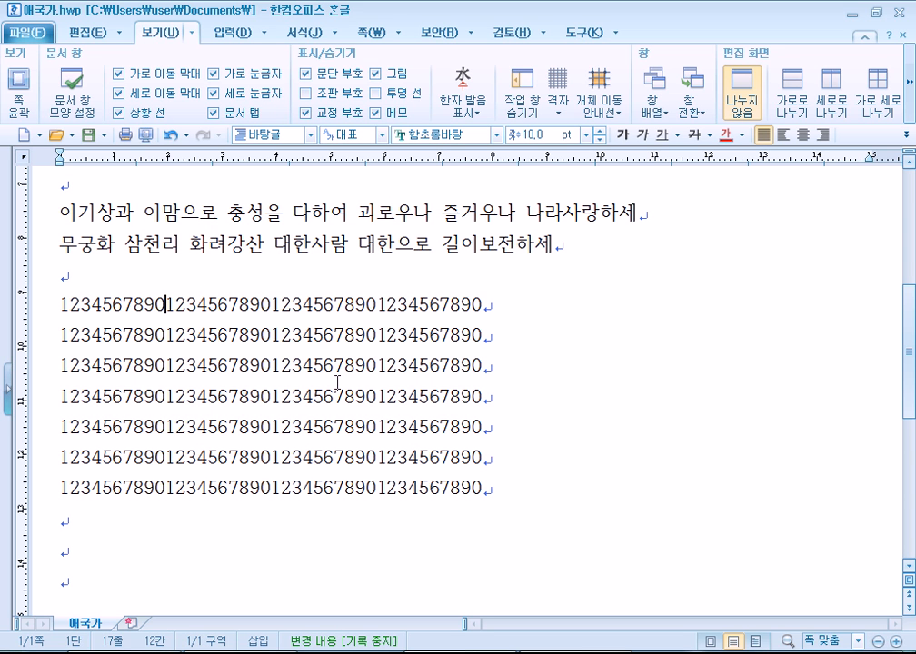
key("Left")
key("F4")
key("Right")
key("Down")
key("Down")
key("Down")
key("Down")
key("Down")
key("Down")
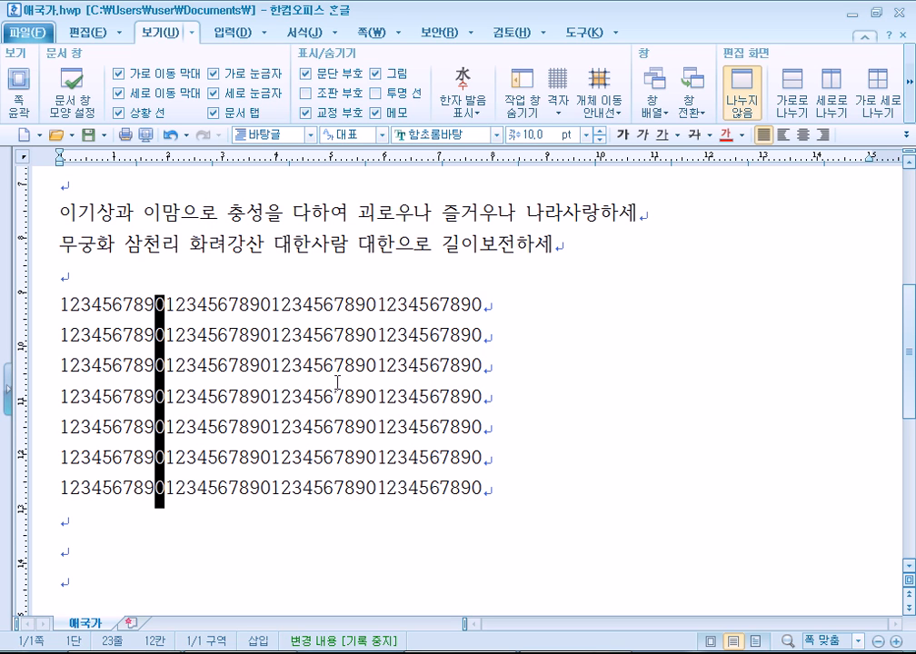
key("Up")
key("Escape")
key("Up")
key("Up")
key("Up")
key("Up")
key("Up")
key("Up")
key("End")
key("Down")
key("Home")
key("Right")
key("Right")
key("Right")
key("Right")
key("Right")
key("Right")
key("Right")
key("Right")
key("Right")
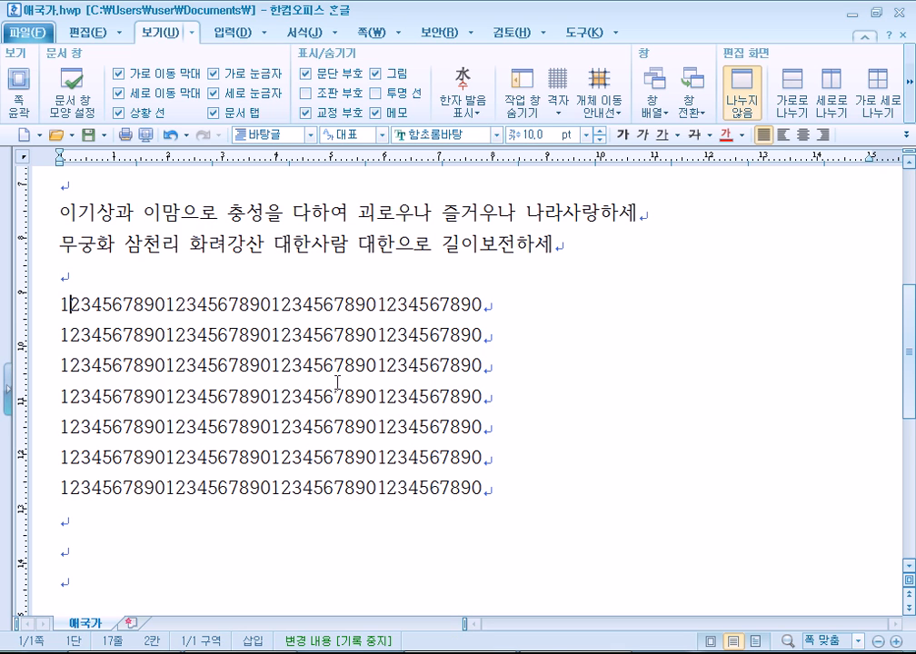
key("Right")
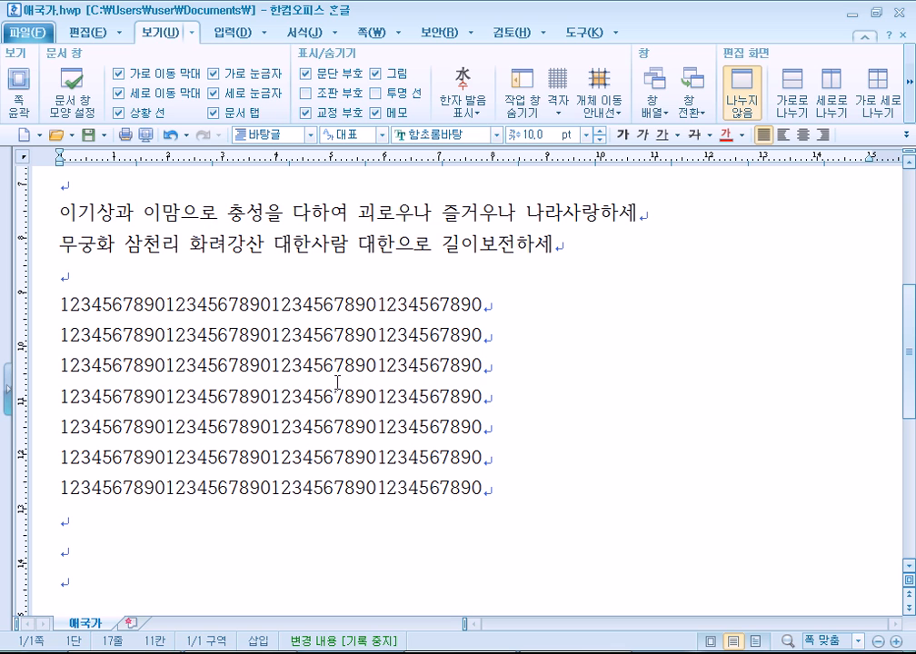
key("shift+Right")
key("shift+Down")
key("shift+Down")
key("shift+Down")
key("shift+Down")
key("shift+Down")
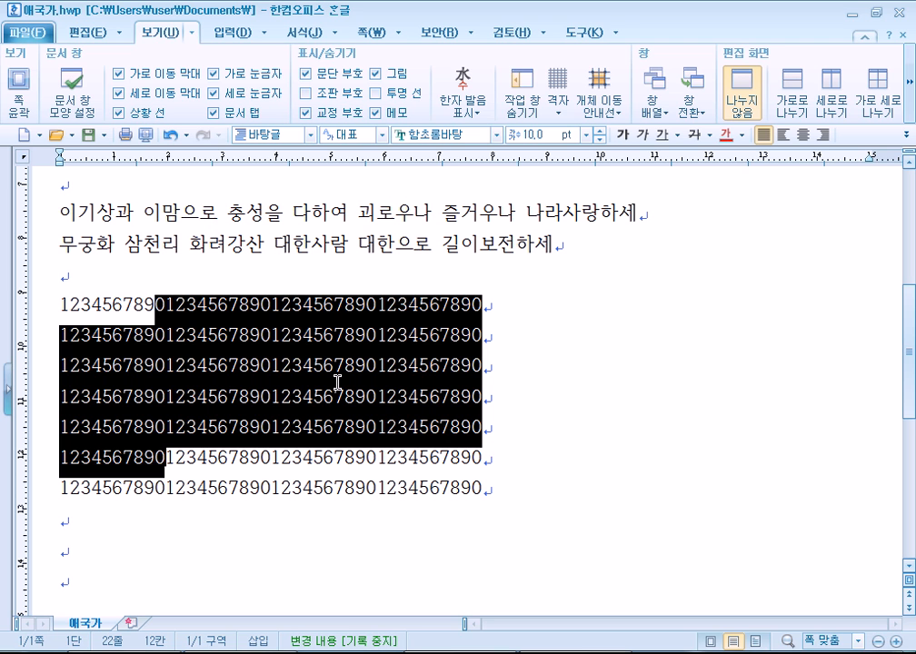
key("shift+Up")
key("Up")
key("Up")
key("Up")
key("Up")
key("Left")
key("shift+Right")
key("shift+Down")
key("shift+Down")
key("shift+Down")
key("shift+Down")
key("shift+Down")
key("shift+Down")
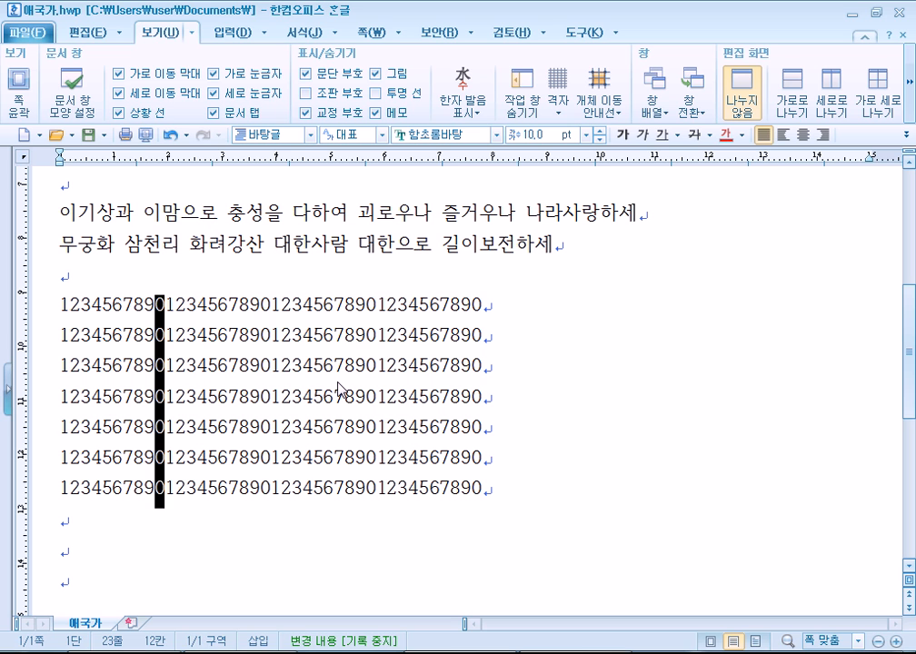
key("shift+Right")
key("shift+Right")
key("shift+Right")
key("shift+Right")
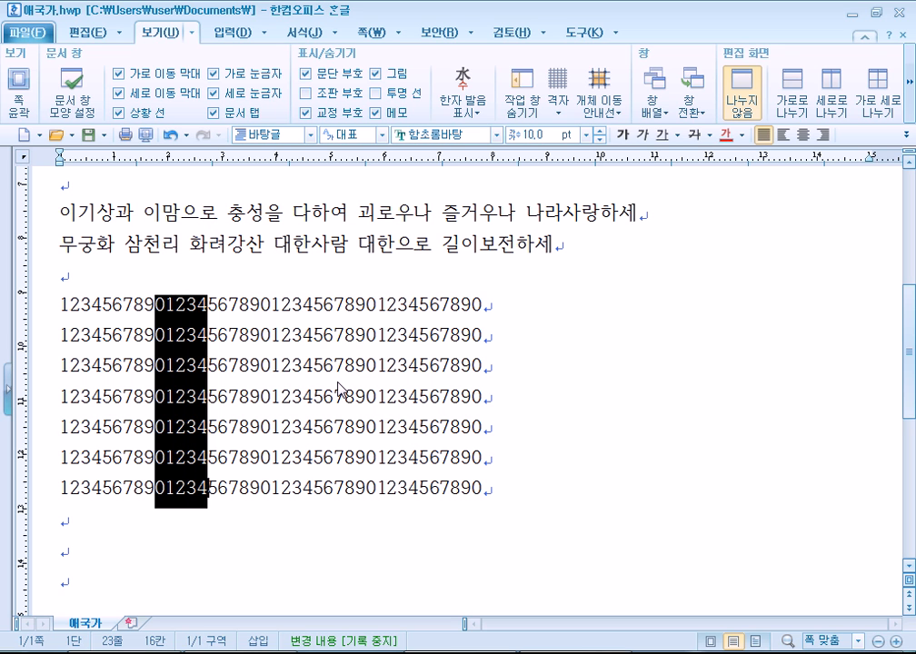
key("Escape")
key("Up")
key("Up")
key("Up")
key("Up")
key("Up")
key("Up")
key("Up")
key("Up")
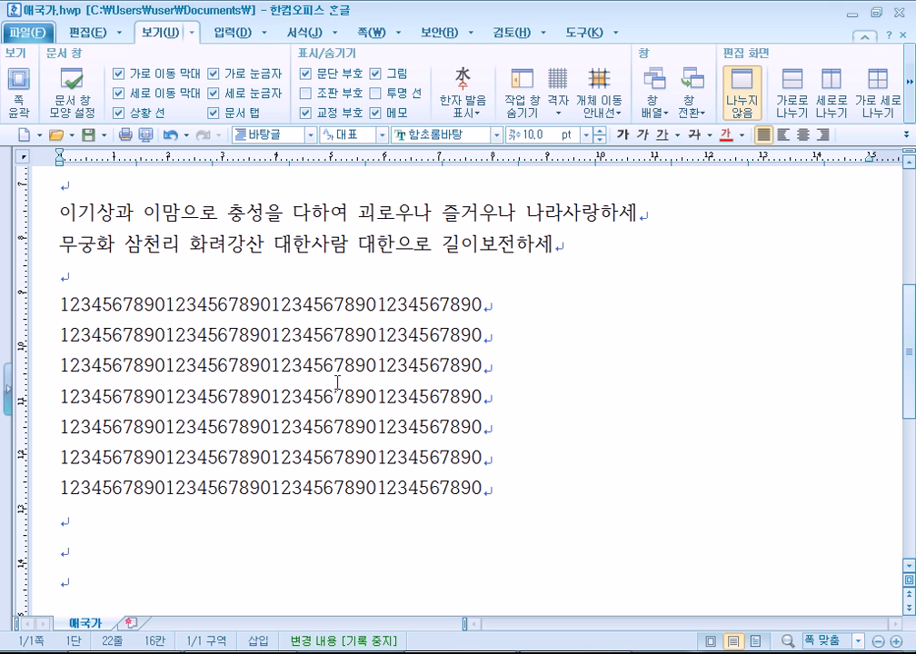
key("Down")
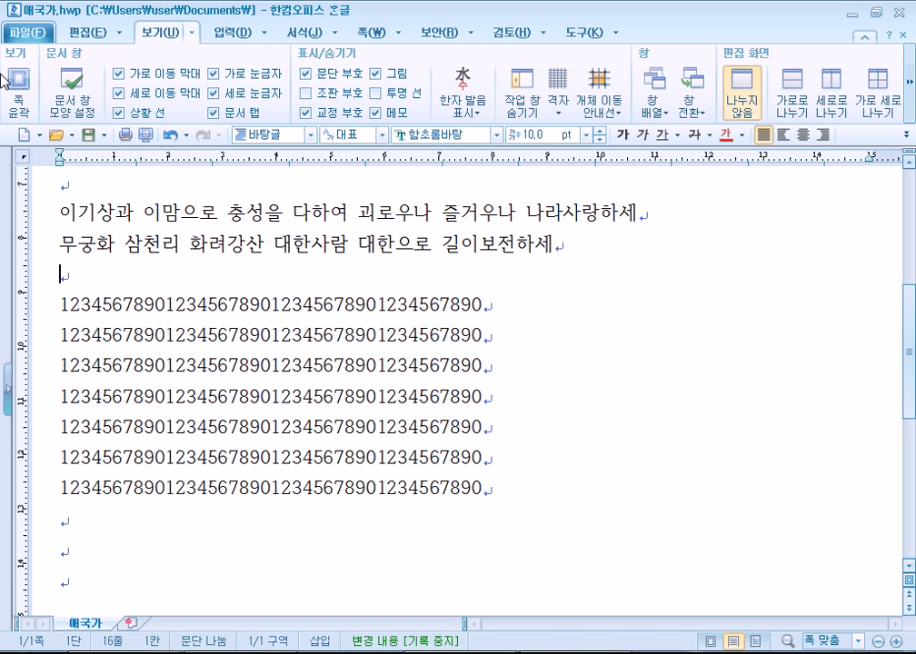
Select the 0 after 123456789 on row 1 and try extending it down all seven rows.
left_click(156, 305)
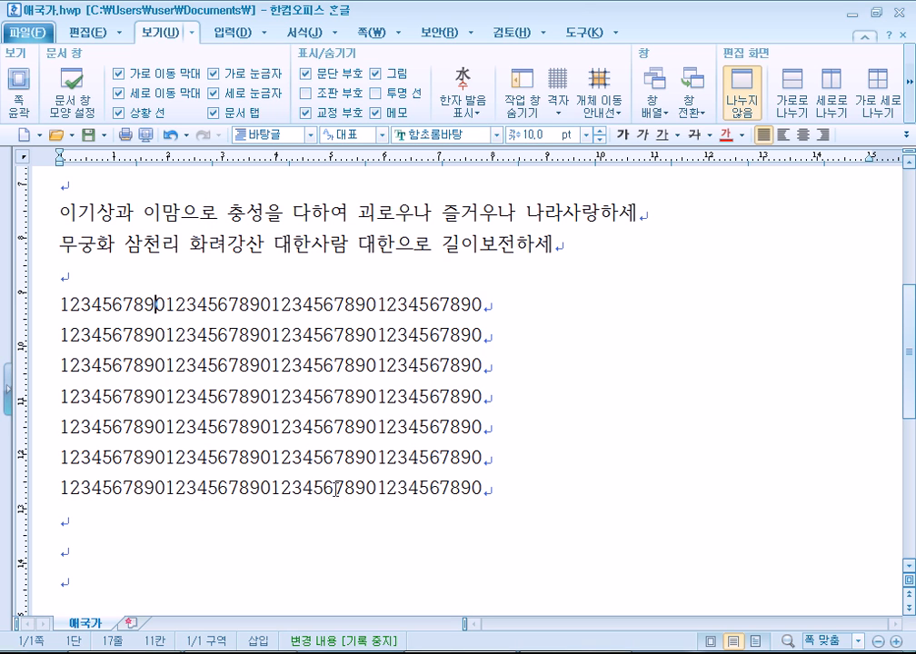
key("shift+Right")
key("shift+Down")
key("shift+Down")
key("shift+Down")
key("shift+Down")
key("shift+Down")
key("shift+Down")
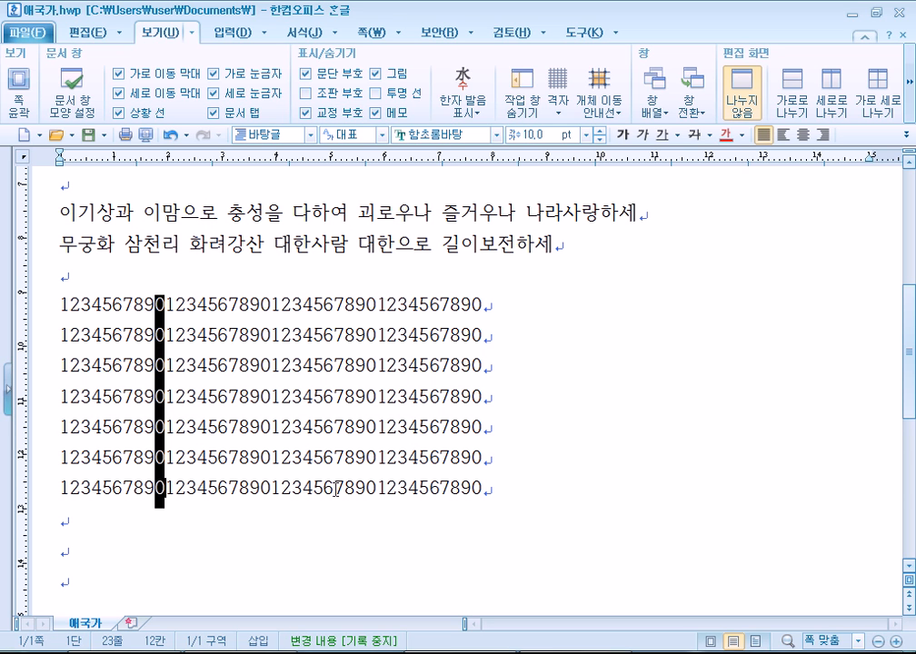
key("Escape")
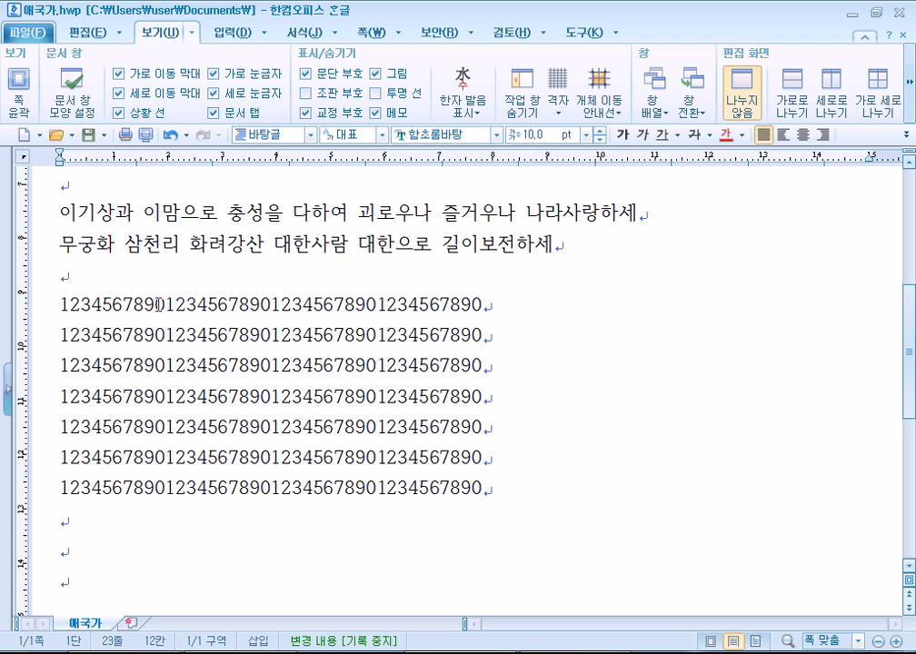
left_click_drag(156, 304, 163, 492)
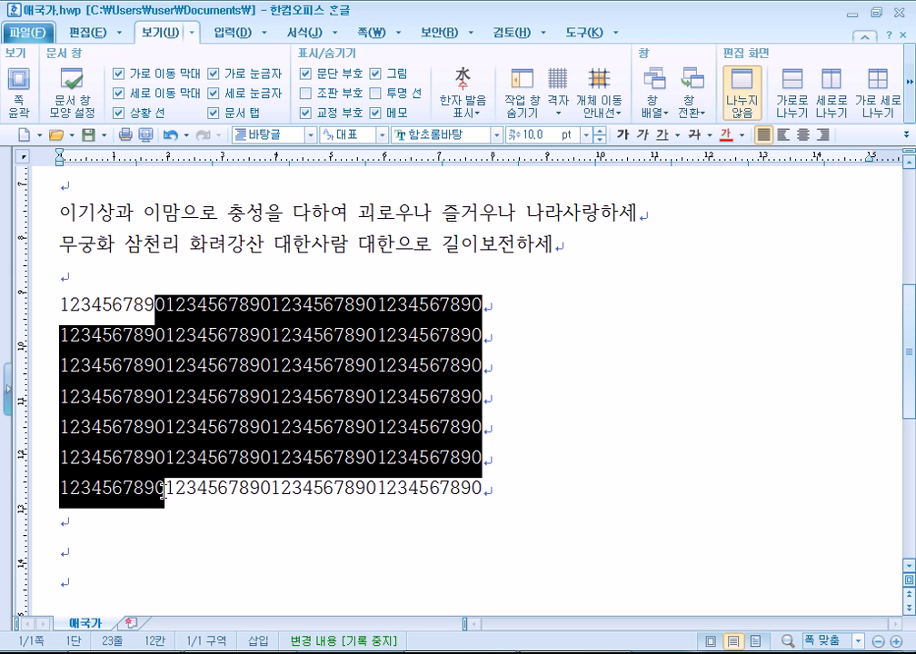
left_click(172, 307)
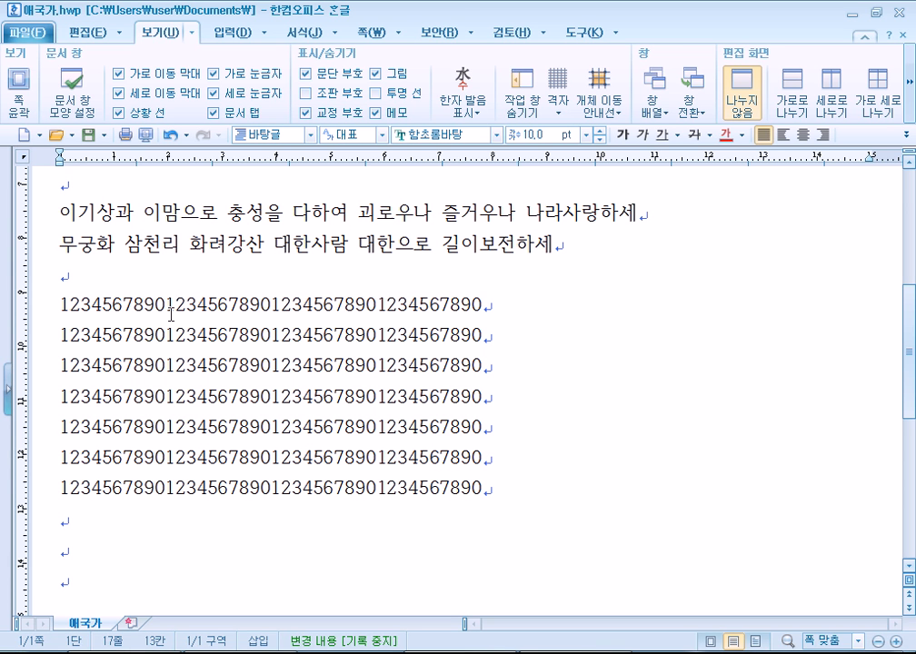
key("Left")
key("Left")
Use F4 block mode to select the 0 column across all seven digit rows.
key("F4")
key("Right")
key("Down")
key("Down")
key("Down")
key("Down")
key("Down")
key("Down")
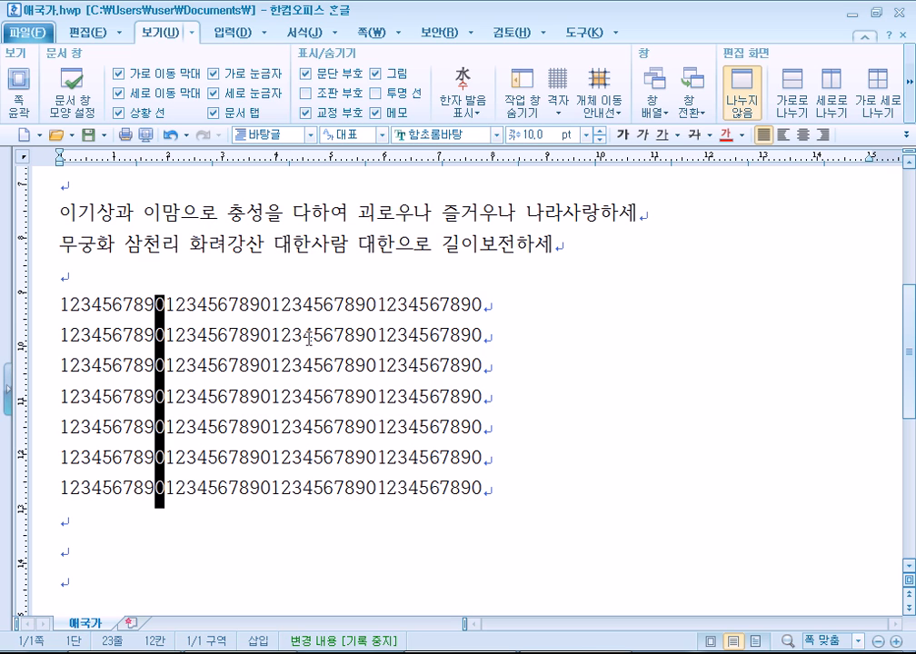
key("Right")
key("Left")
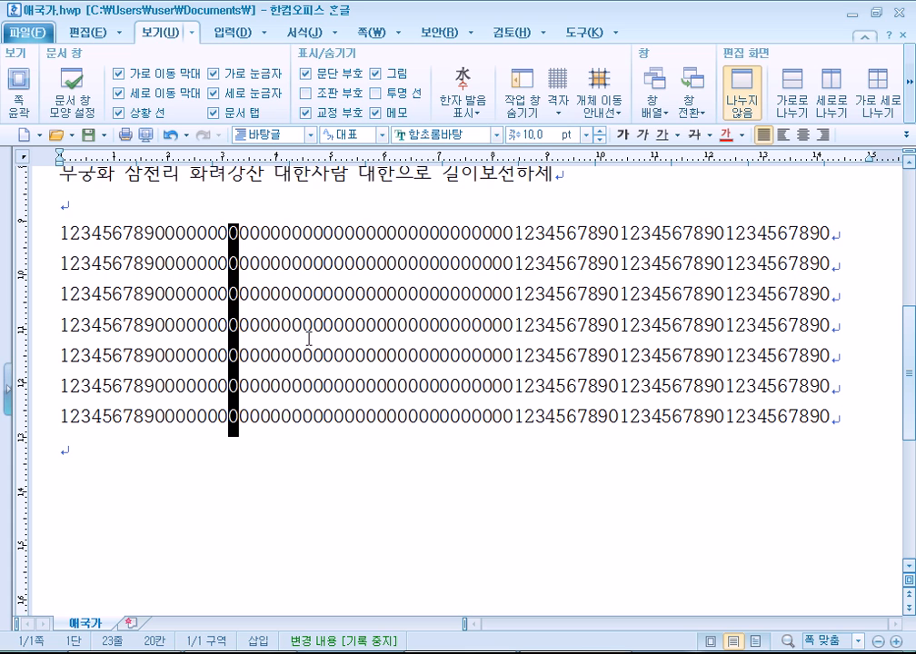
Block-select the inserted zeros across all seven rows and delete them.
left_click(251, 266)
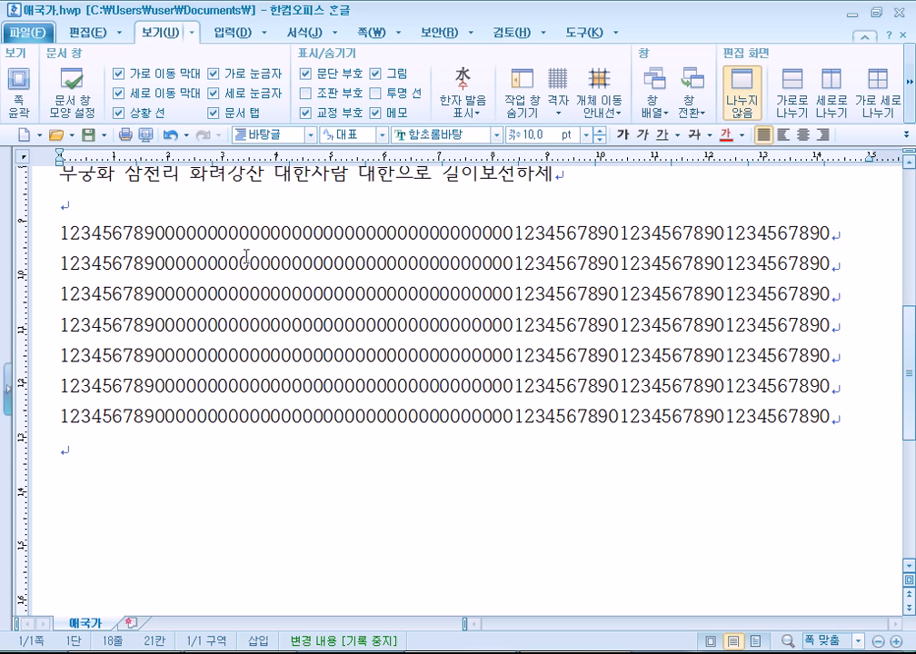
left_click_drag(163, 232, 429, 416)
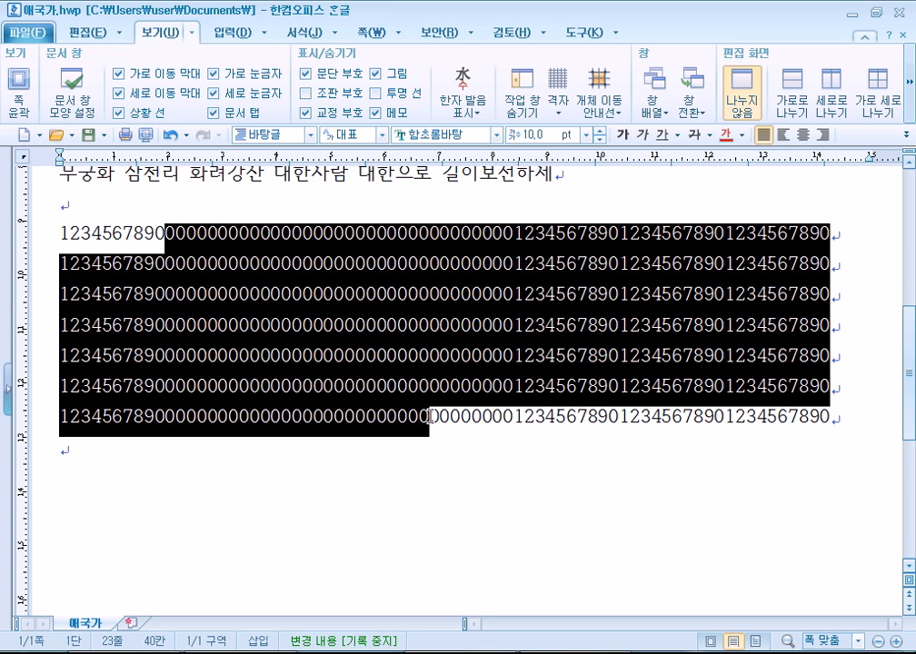
mouse_move(164, 233)
left_mouse_down()
mouse_move(260, 238)
mouse_move(171, 231)
left_mouse_up()
left_click(171, 231)
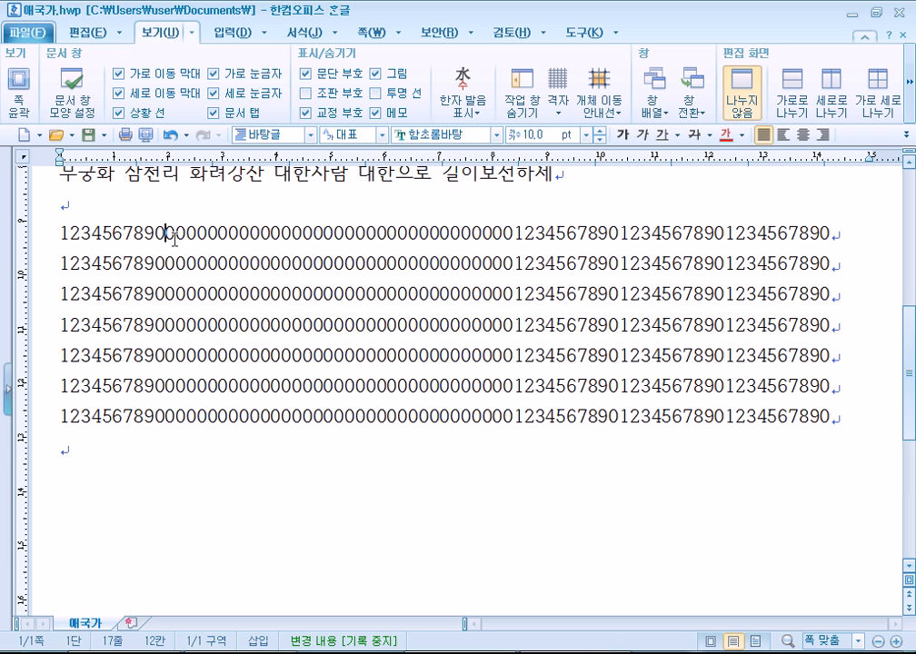
left_click_drag(168, 235, 510, 410)
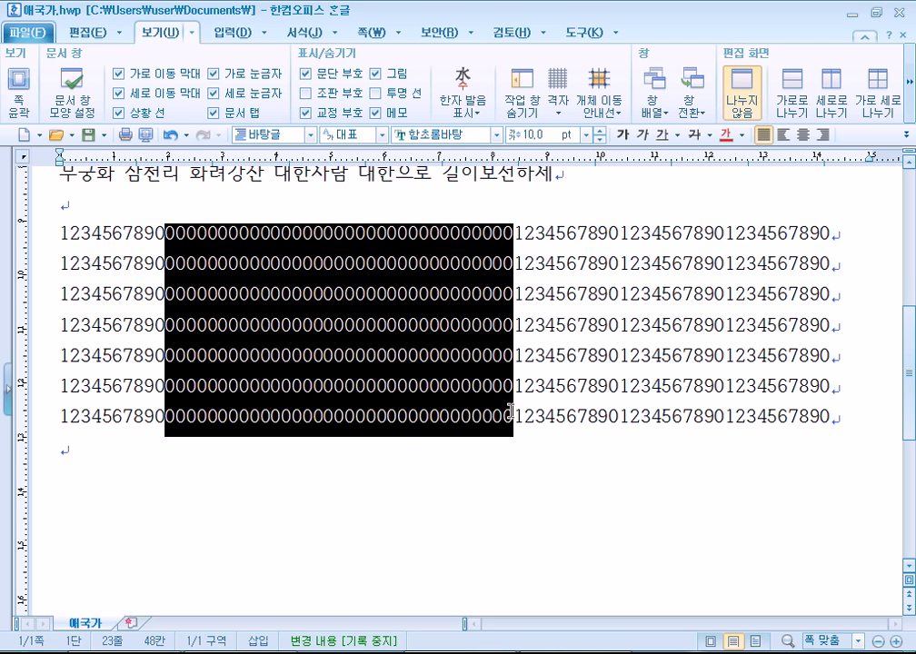
mouse_move(575, 653)
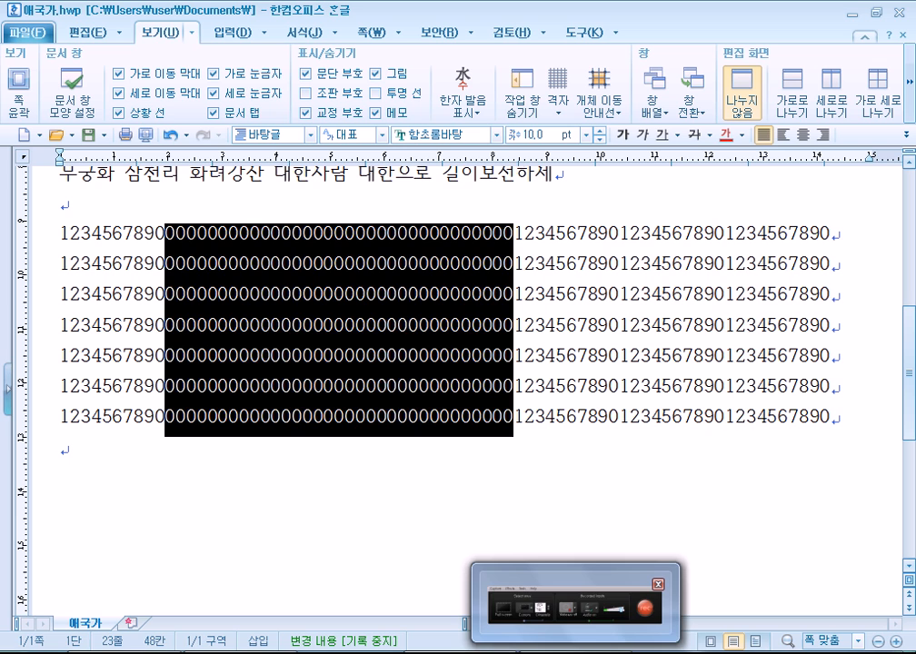
key("Delete")
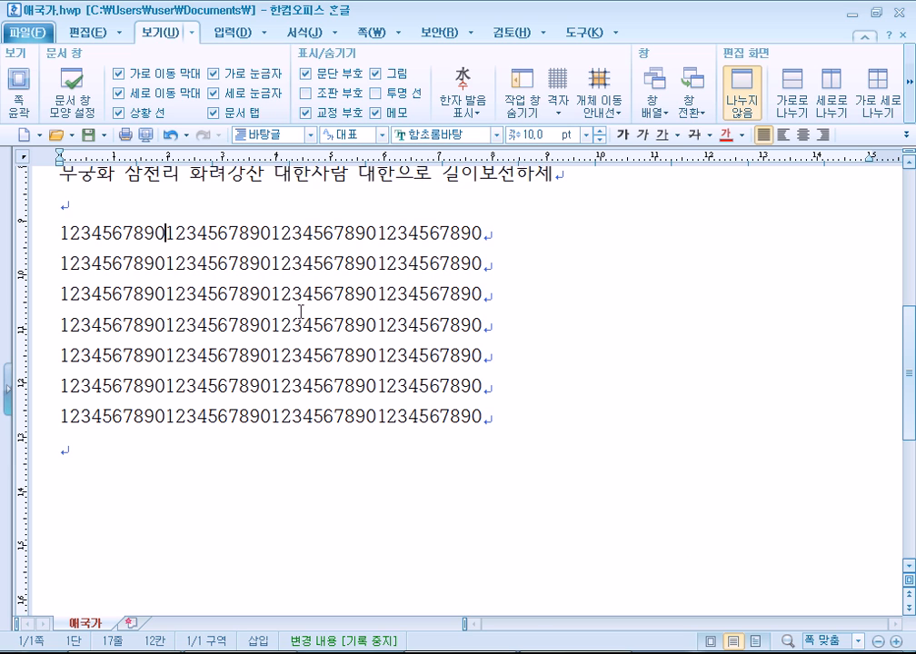
Put the insertion point on the empty last paragraph below the seven digit rows.
left_click_drag(60, 234, 323, 241)
left_click(323, 241)
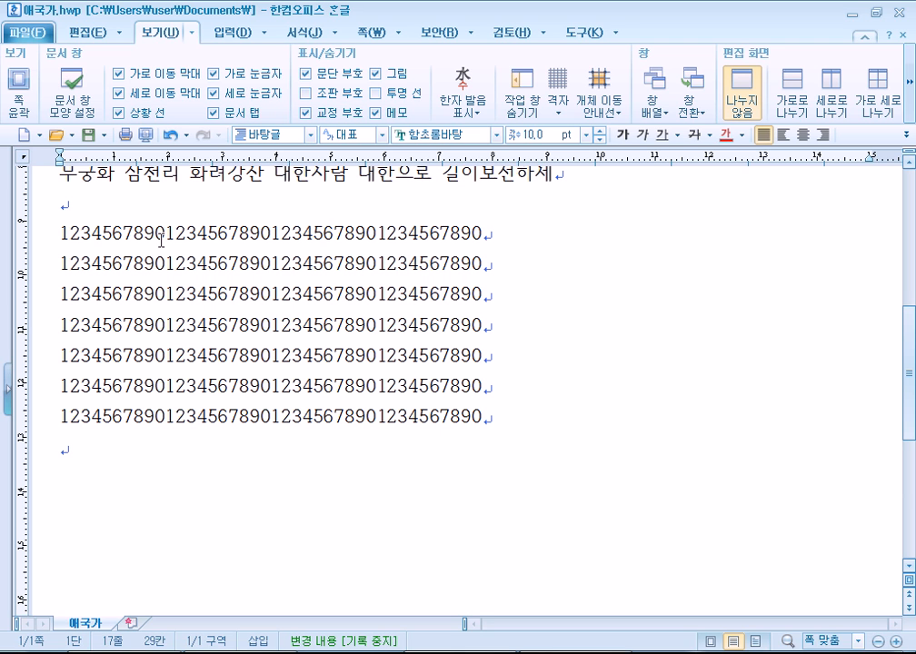
left_click(165, 477)
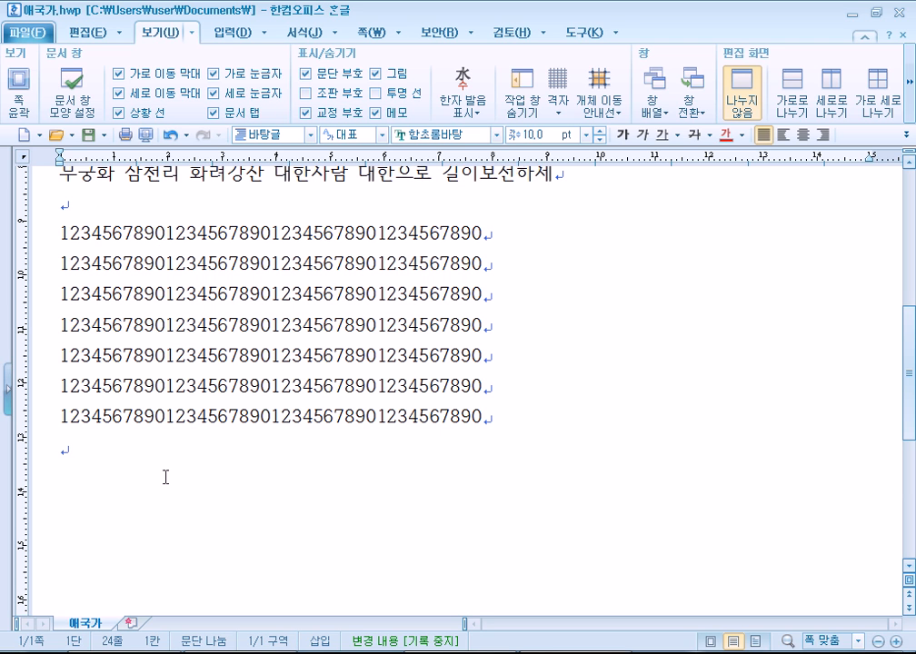
scroll(165, 477, "down", 2)
In Notepad, add the label (복사) after Ctrl + C.
key("alt+Tab")
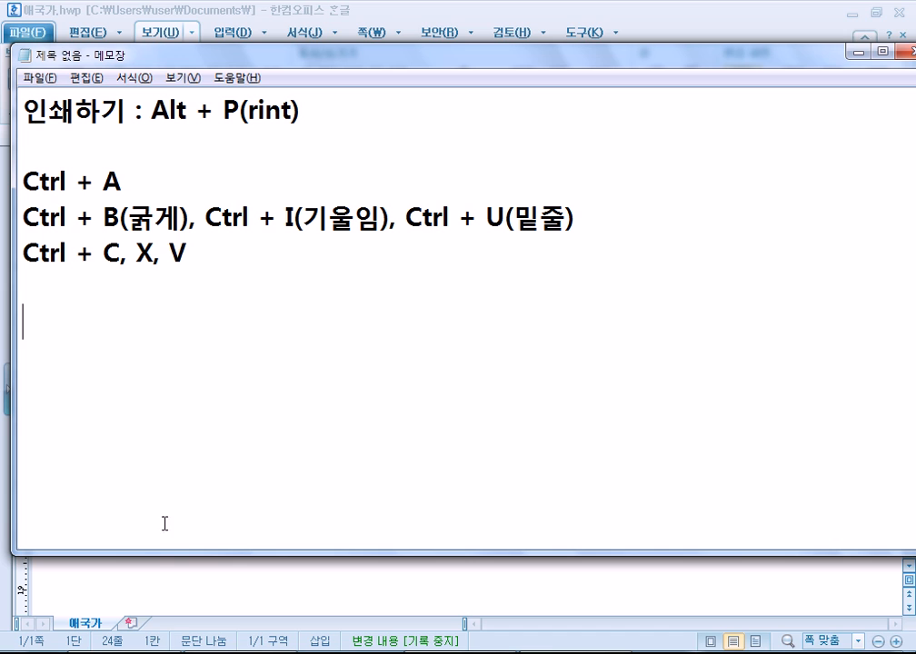
left_click(122, 252)
type("(복사)")
key("Right")
key("Right")
Annotate Ctrl + X with (잘라내기, 오려두기).
type("Ctrl +")
key("Right")
type("(wkf")
key("BackSpace")
key("BackSpace")
key("BackSpace")
key("Hangul")
type("자ㄹ라내기, ㅇ")
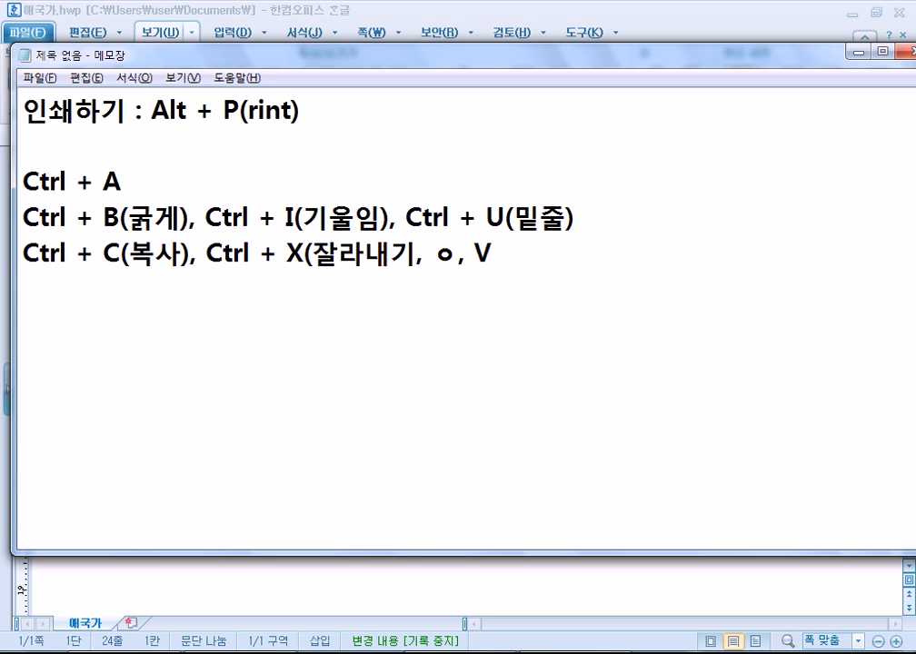
type("ㅗ려둑ㅣ)")
Annotate Ctrl + V with (붙이기, 붙여넣기).
key("End")
key("Left")
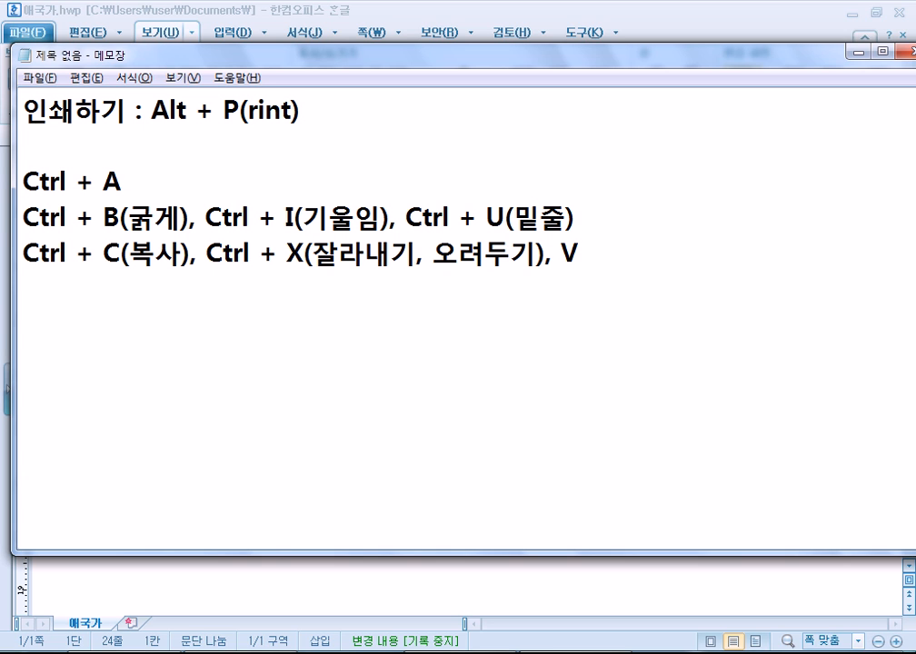
type("Ctrl +")
key("Right")
type("(붙ㅇ")
type("ㅣ기, 붙여")
type("넣기)")
Add two new lines: 복사 > 붙여넣기 and 잘라내기 > 붙여넣기.
key("Return")
type("복사")
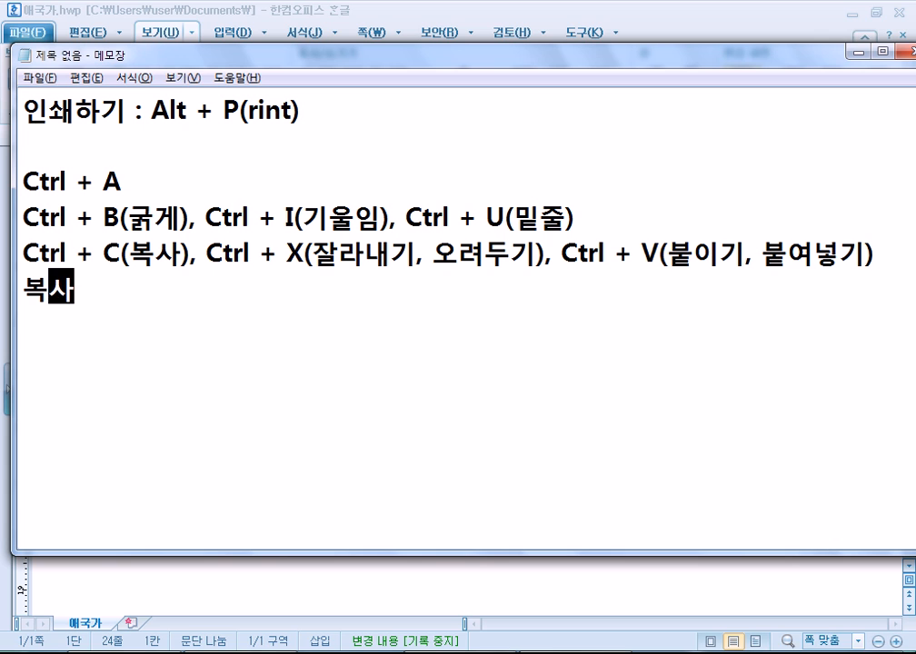
type("> 붙여")
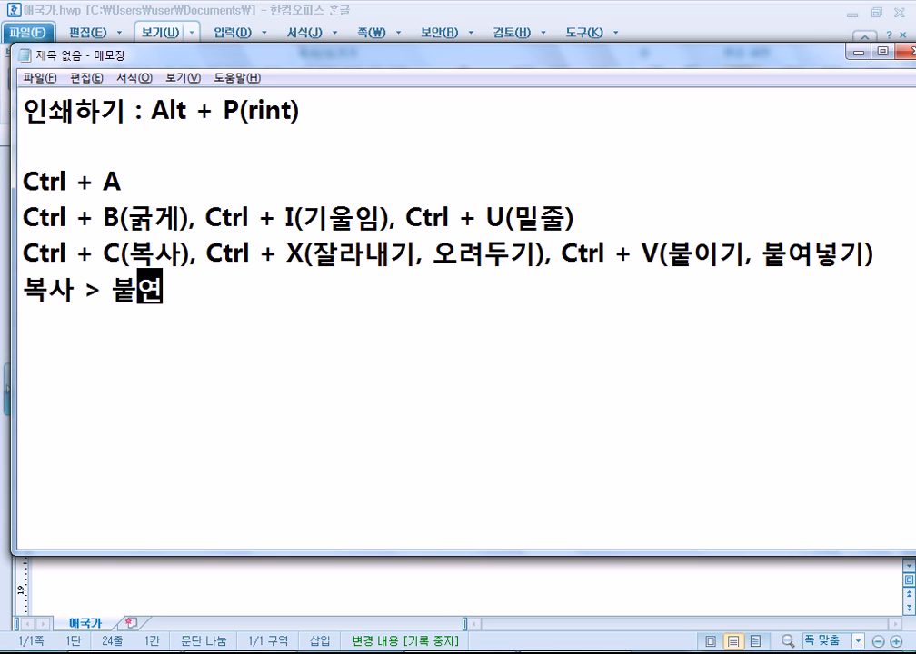
type("넣기")
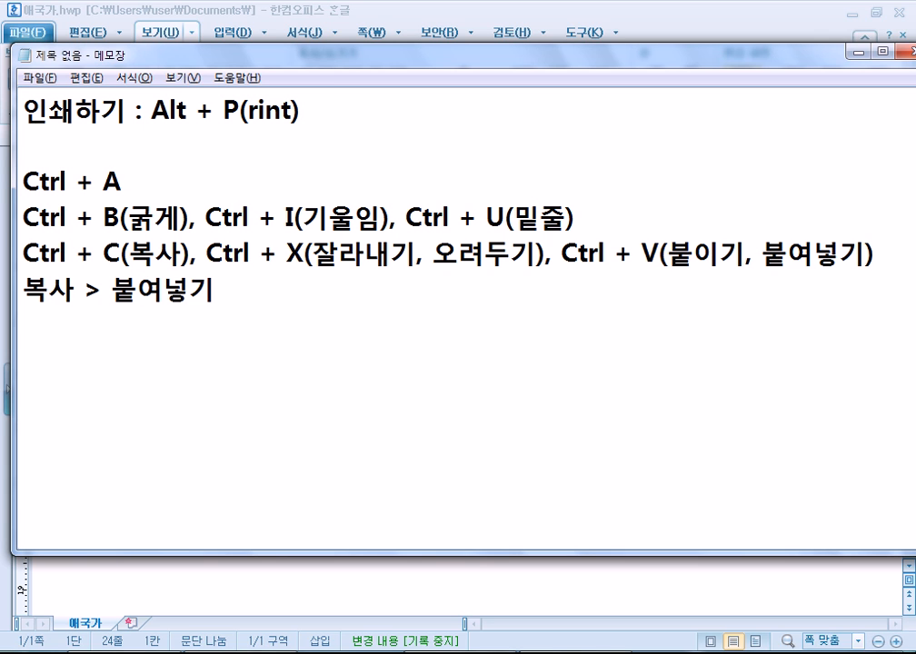
key("Return")
type("잘라내기 > 붙여넣")
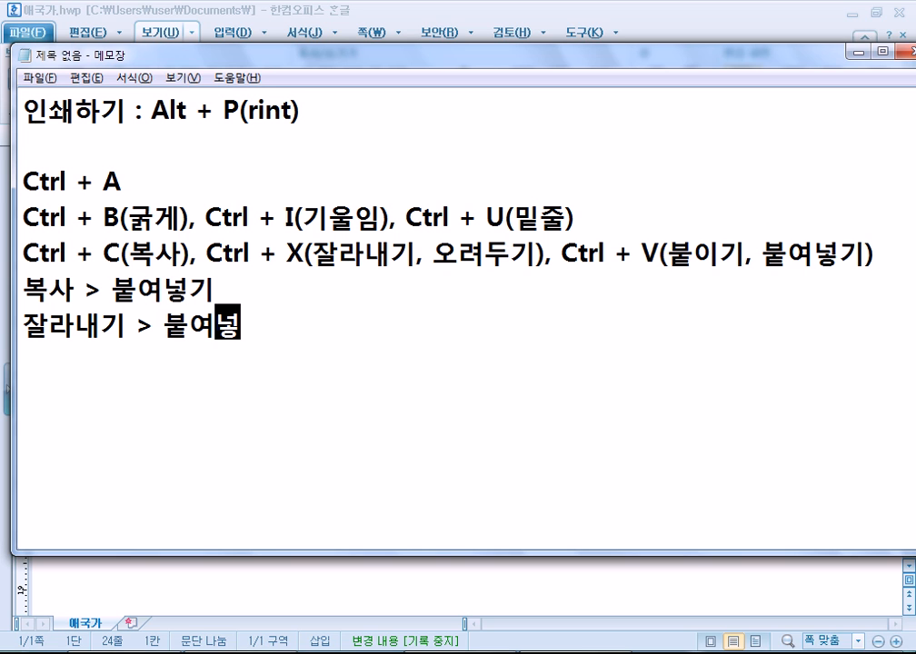
type("기")
key("Return")
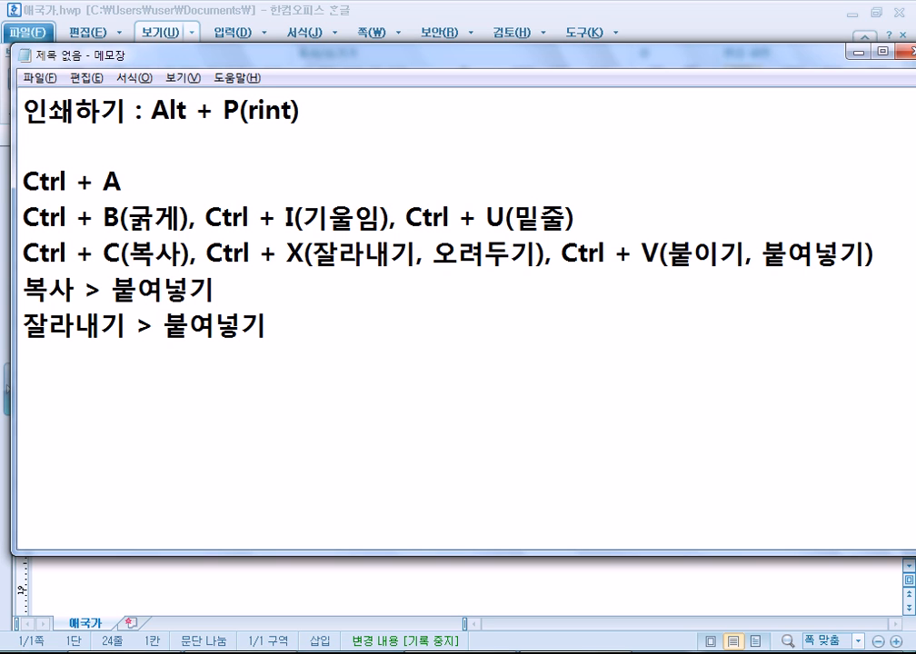
Move the 인쇄하기 : Alt + P(rint) line from the top to the empty last line.
left_click_drag(33, 107, 49, 141)
right_click(52, 115)
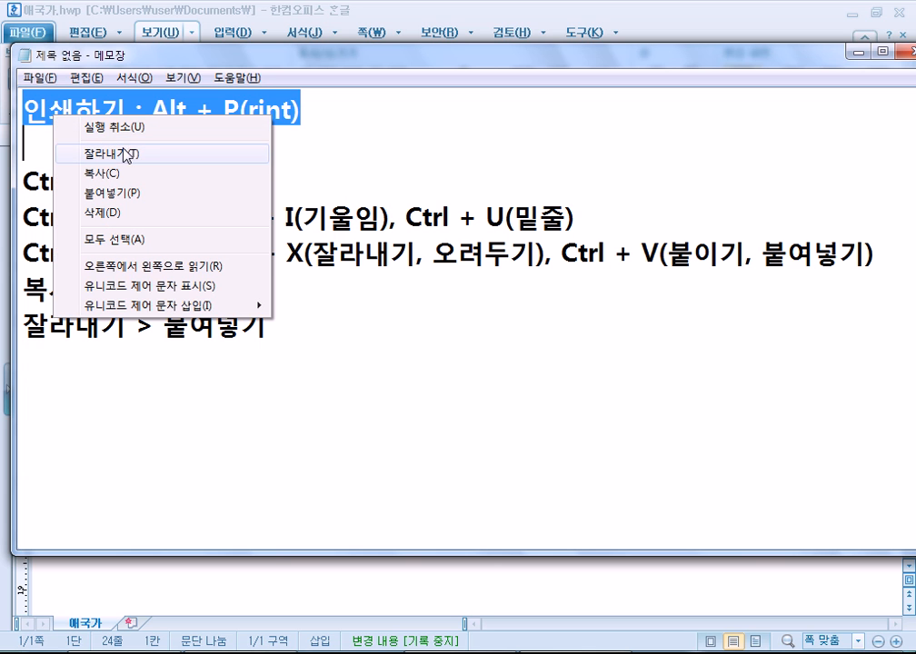
left_click(126, 155)
left_click(55, 358)
right_click(56, 358)
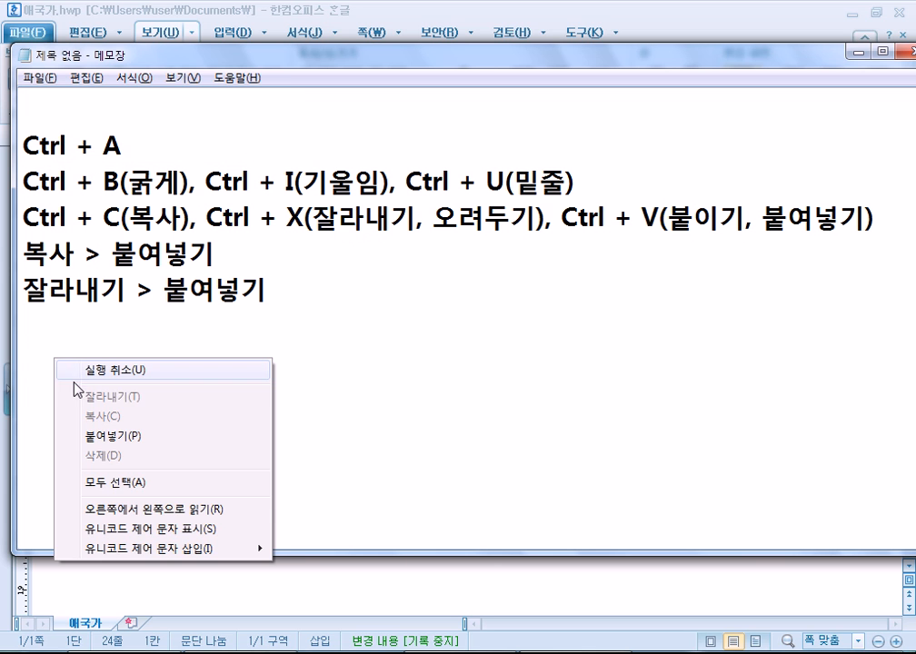
left_click(110, 436)
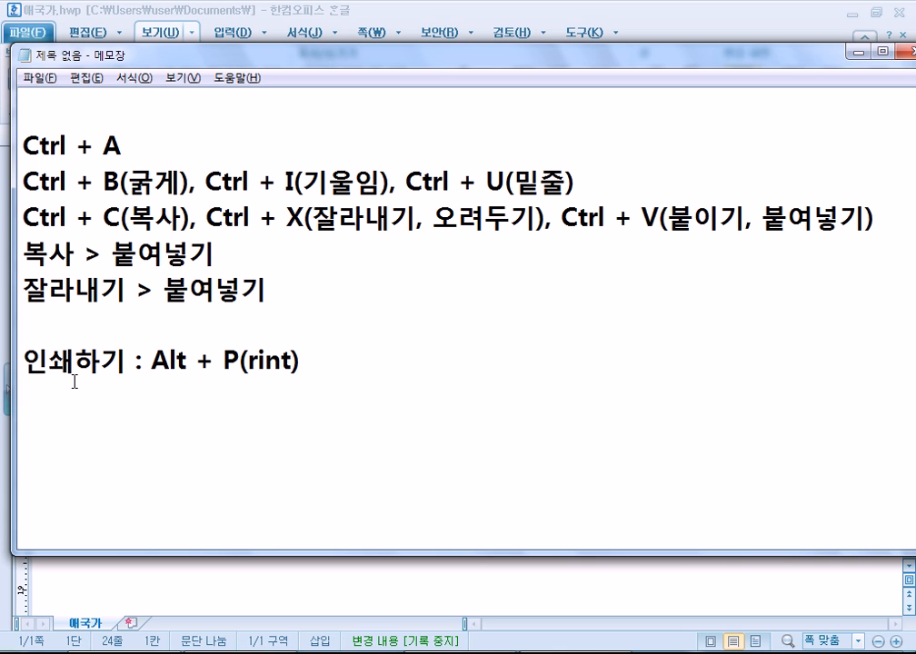
Copy the 인쇄하기 : Alt + P(rint) line and paste it onto the empty top line.
left_click_drag(25, 361, 31, 423)
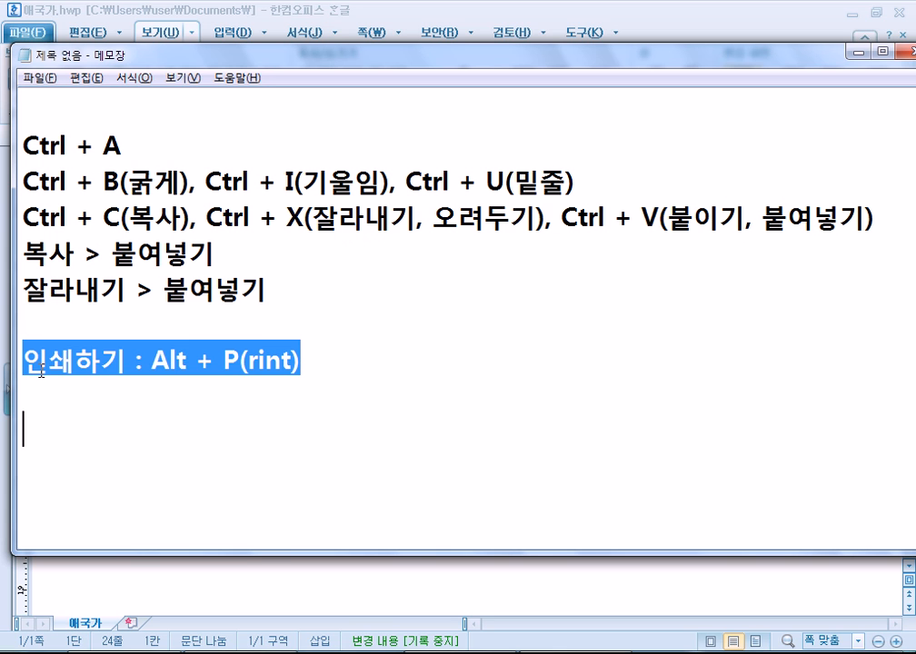
right_click(41, 370)
left_click(73, 427)
left_click(60, 98)
right_click(60, 98)
left_click(100, 176)
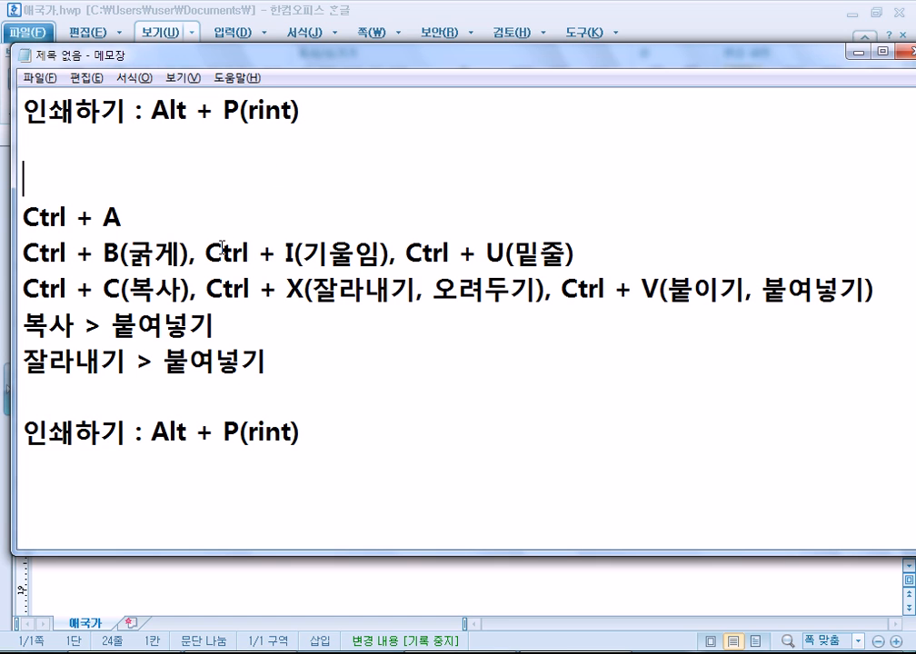
Remove the extra top blank line, keeping one blank line before the last 인쇄하기 line.
key("Down")
key("Up")
key("BackSpace")
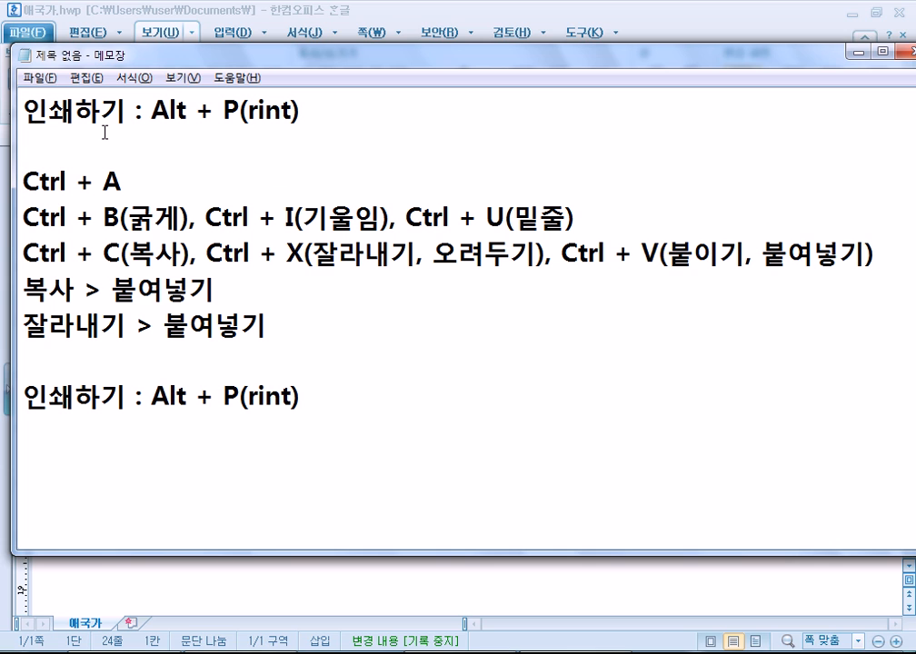
left_click(66, 358)
key("Delete")
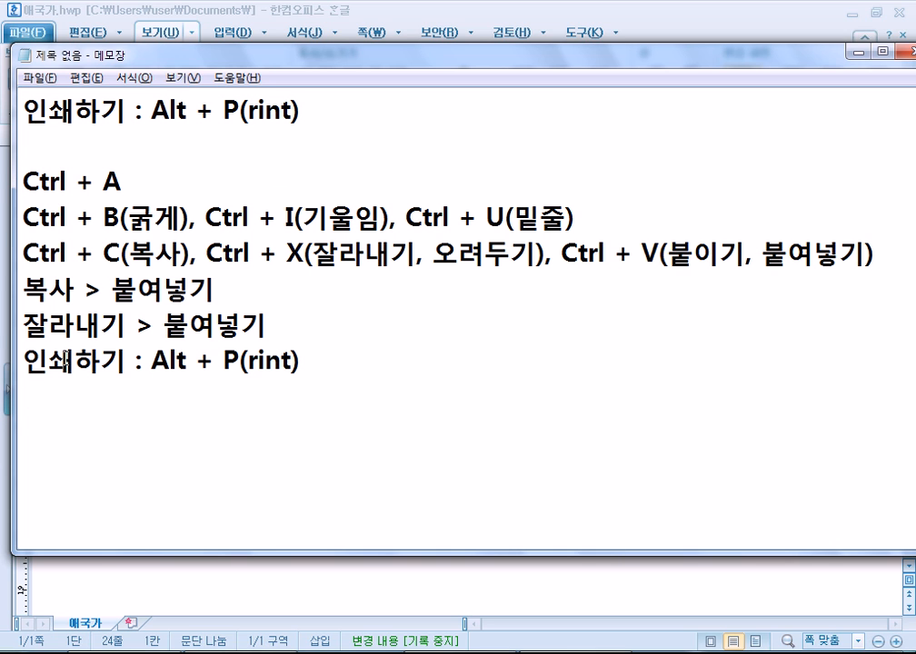
key("Return")
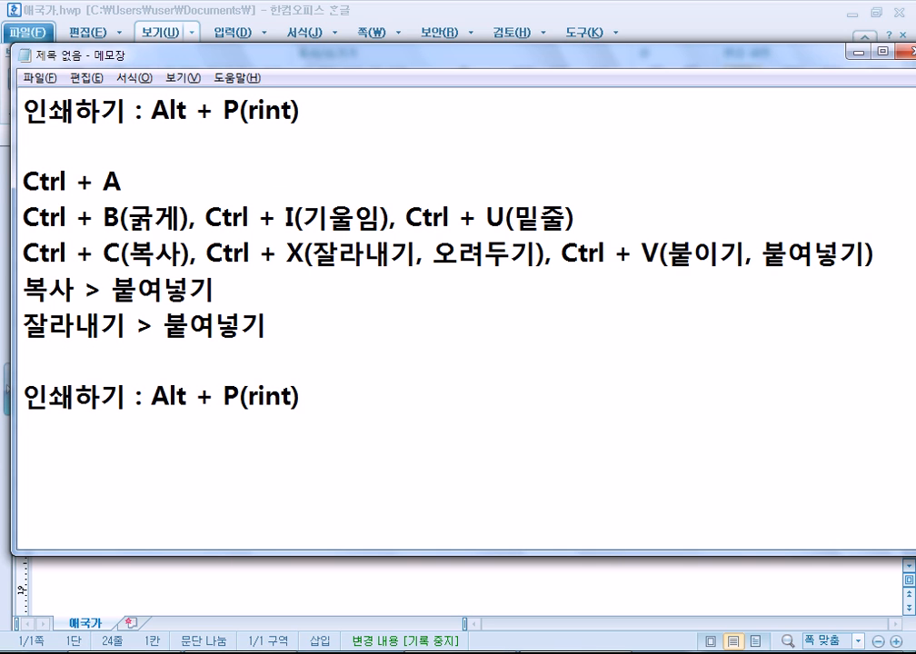
key("Up")
Insert '클립보드 > ' before 붙여넣기 on both the 복사 and 잘라내기 lines.
left_click(127, 326)
left_click(111, 289)
type("클립보")
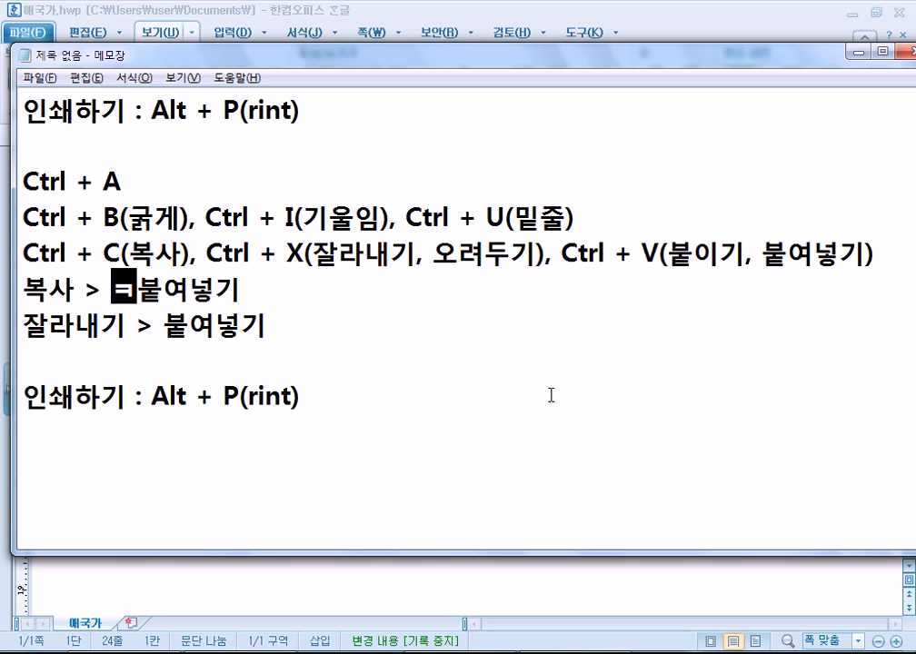
type("드 >")
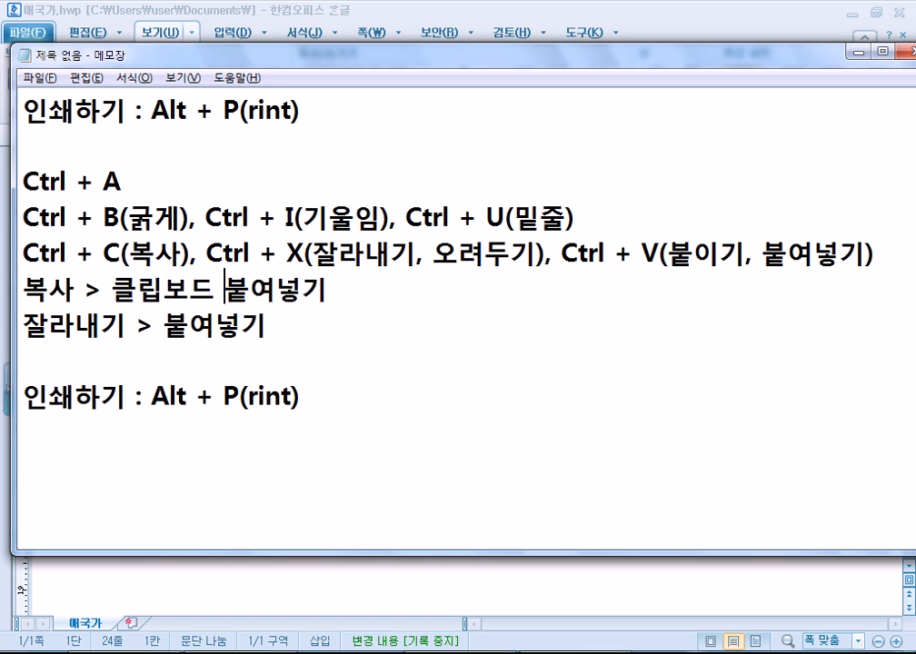
key("Down")
key("Left")
key("Left")
key("Left")
type("클립ㅂ")
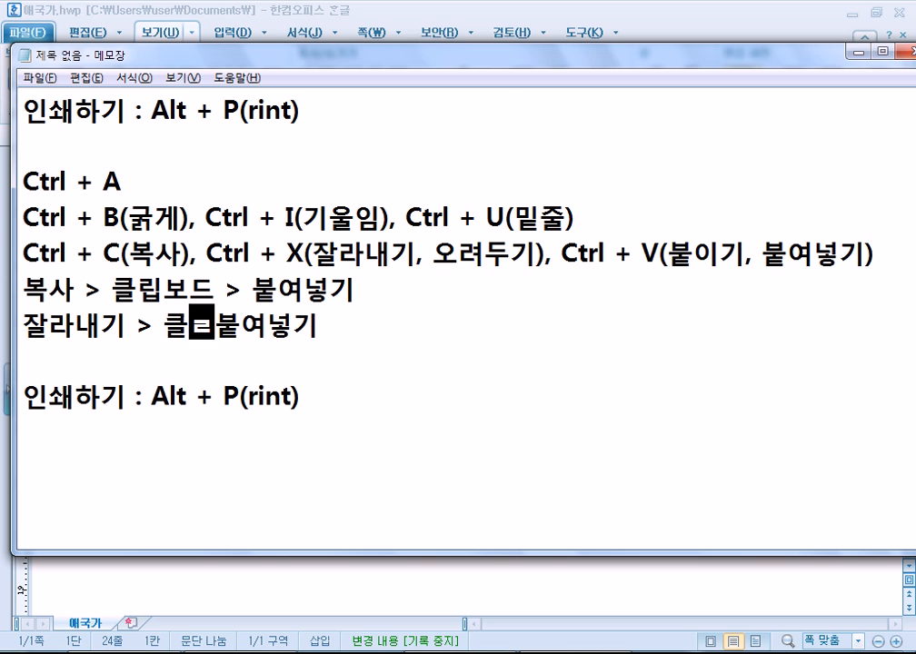
type("보드 >")
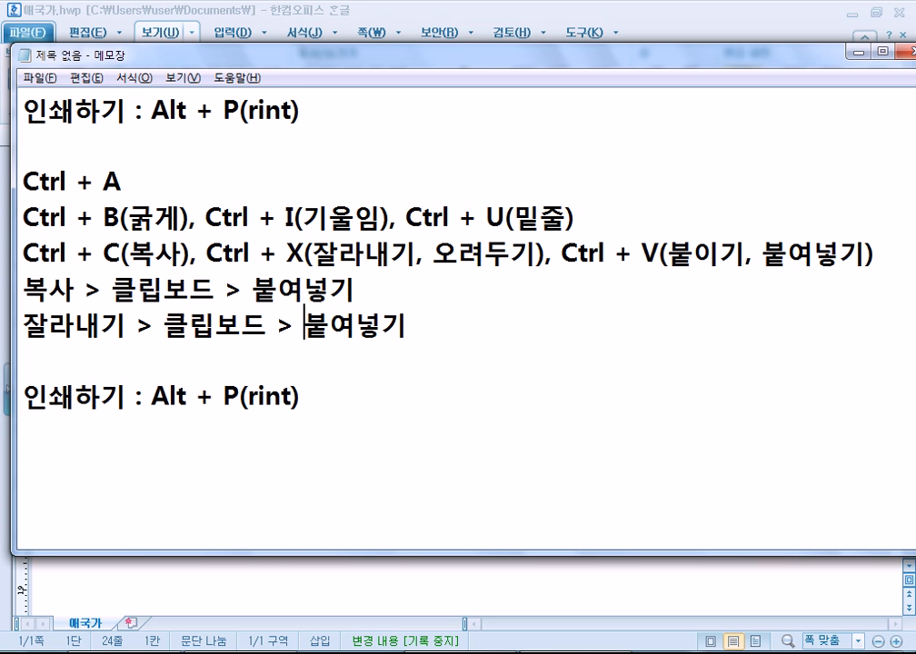
Look over the finished notes, then switch back to the Hangul document with Alt+Tab.
left_click_drag(73, 121, 409, 327)
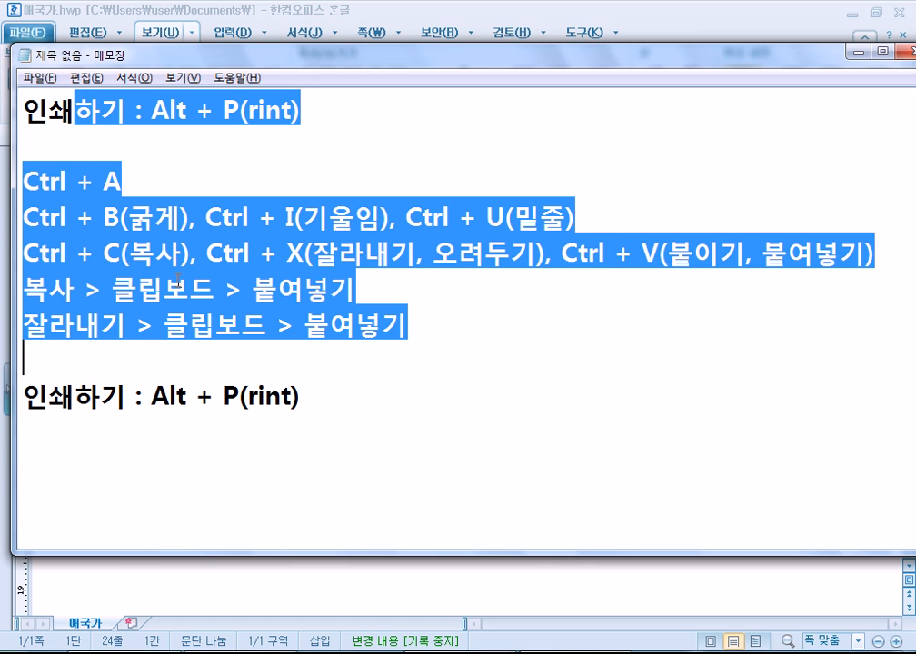
left_click(178, 281)
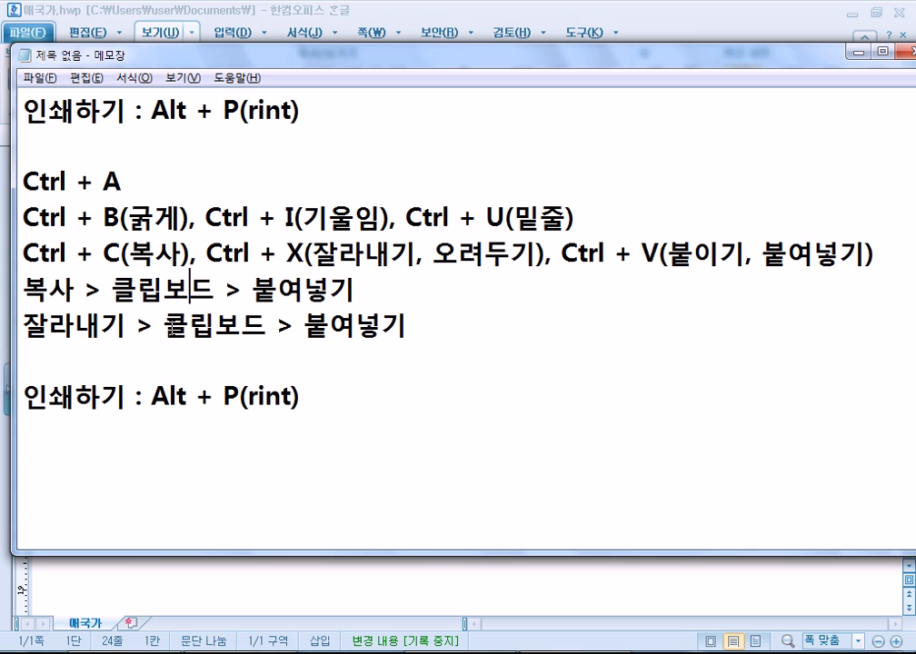
left_click(278, 327)
left_click(283, 462)
key("alt+Tab")
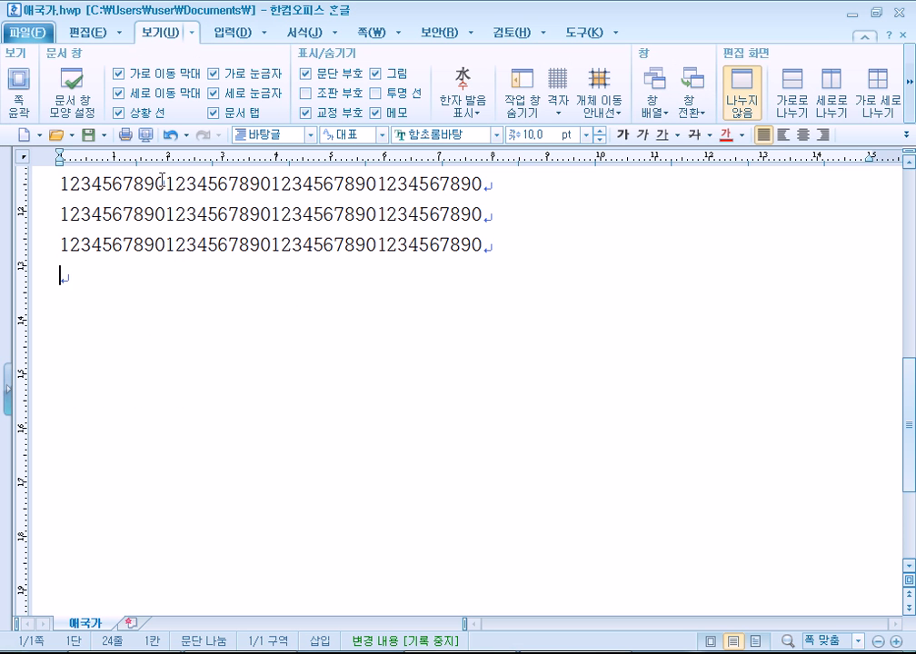
Select the words 높고 and 구름없이 with Ctrl+Shift+Right, adjusting each selection by one character.
scroll(189, 211, "up", 3)
scroll(189, 211, "up", 3)
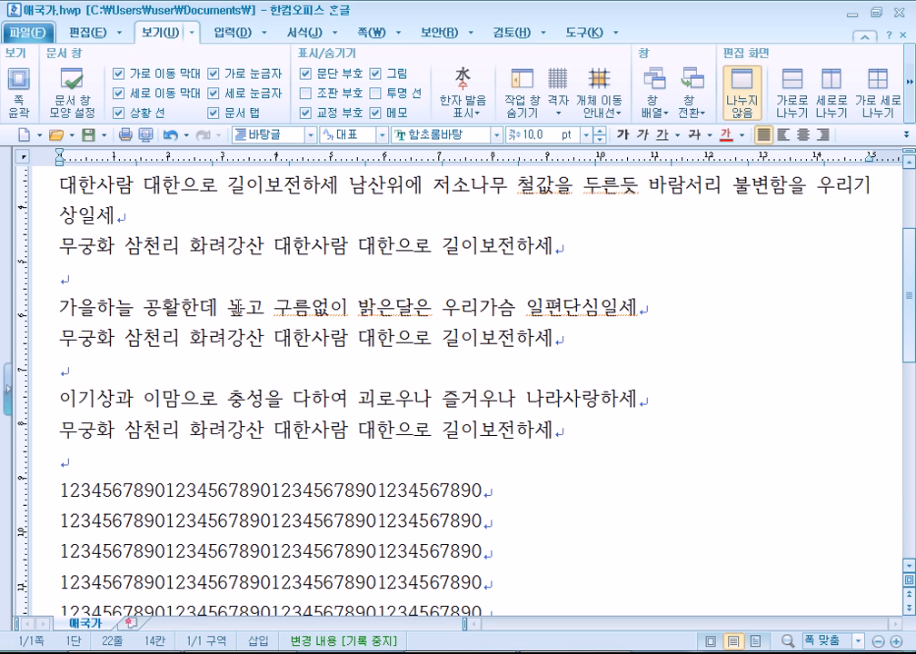
key("ctrl+shift+Right")
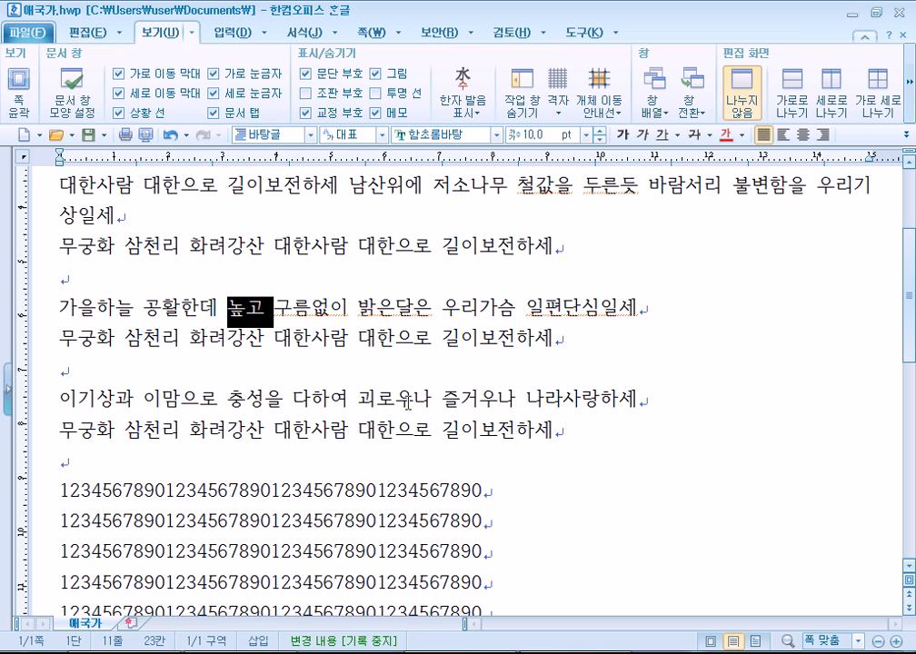
key("shift+Right")
key("shift+Right")
key("shift+Left")
key("shift+Left")
key("Right")
key("Right")
key("Right")
key("Right")
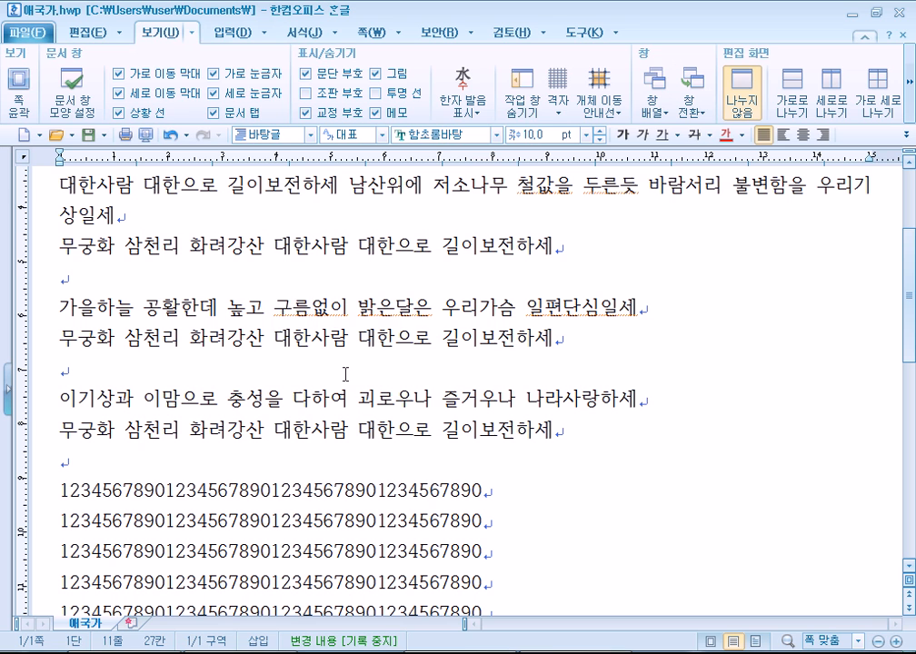
key("ctrl+shift+Right")
key("shift+Right")
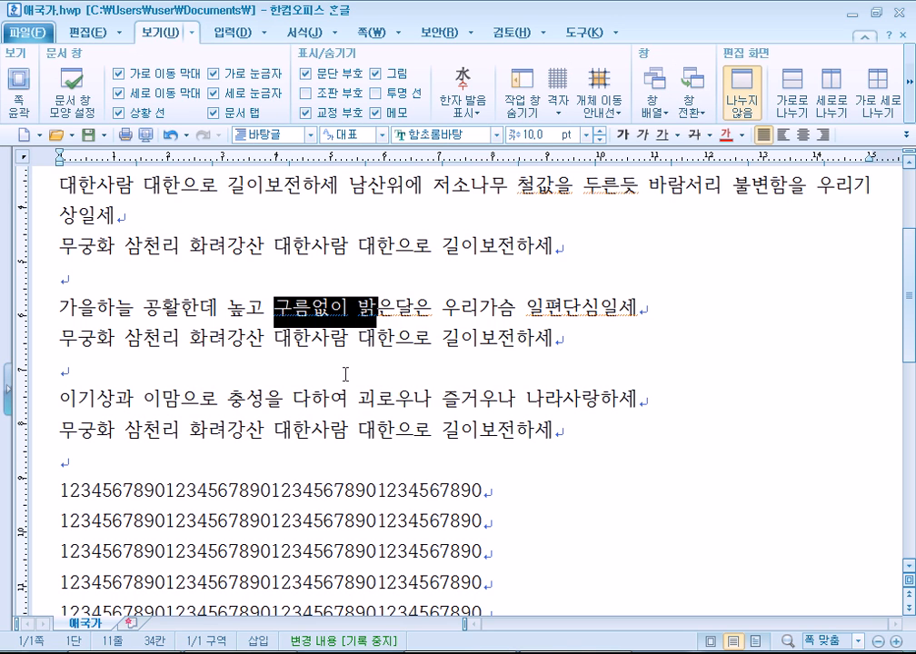
key("shift+Left")
key("Right")
key("Right")
key("Right")
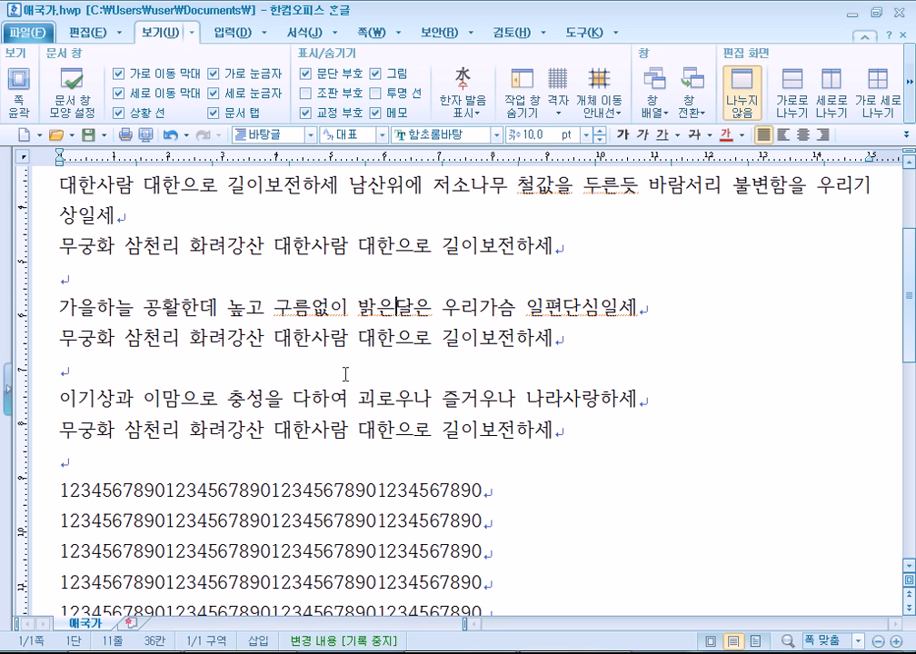
Select the 가을하늘 line, drag-select from 구름없이 to line end, then double-click 일편단심일세.
key("Home")
key("shift+Down")
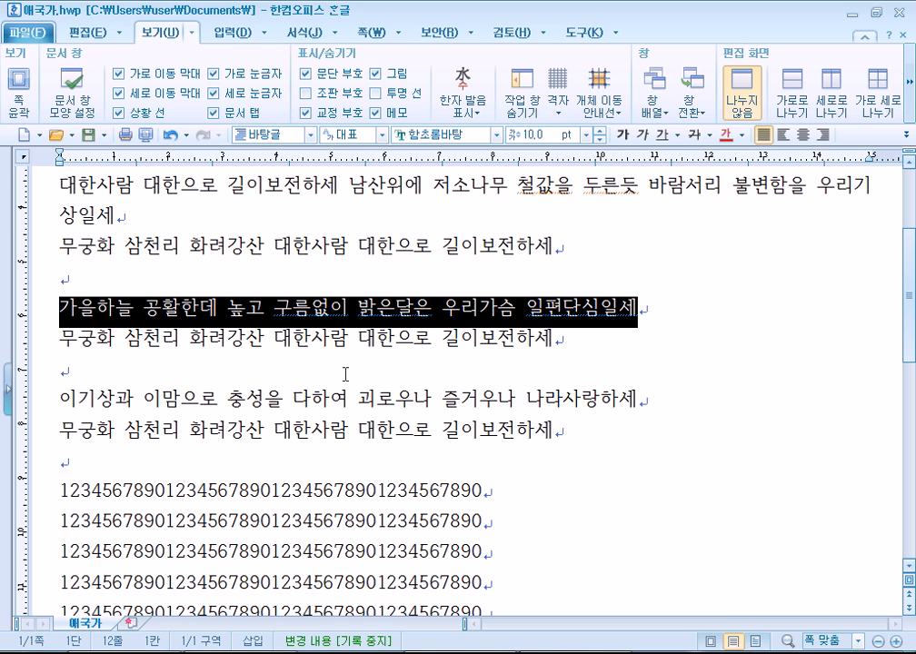
key("Escape")
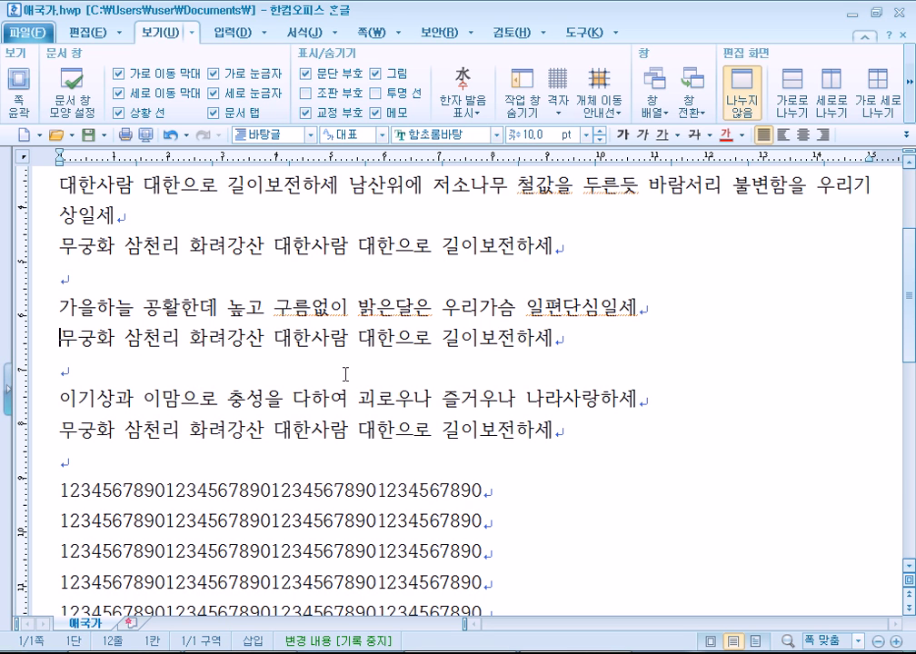
left_click_drag(279, 310, 635, 307)
left_click(564, 306)
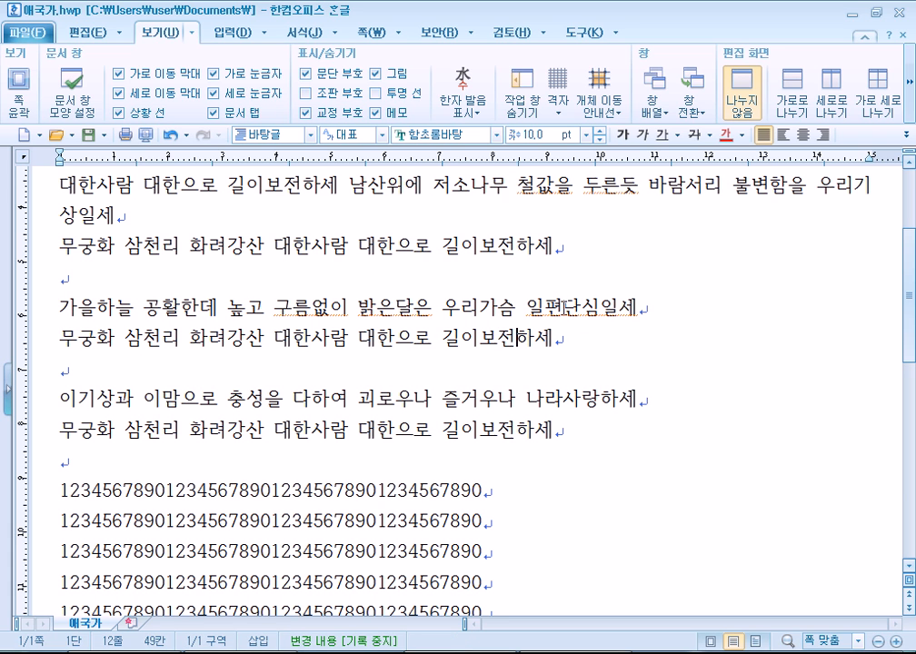
double_click(556, 305)
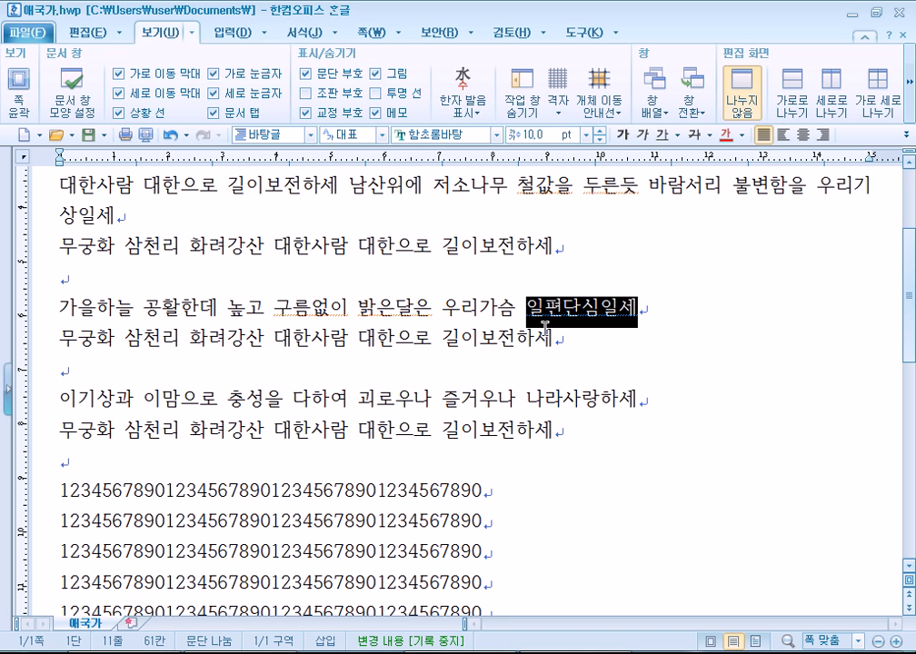
Select the whole document with Ctrl+A, switch on page-outline view, then triple-click the margin to select all.
key("ctrl+a")
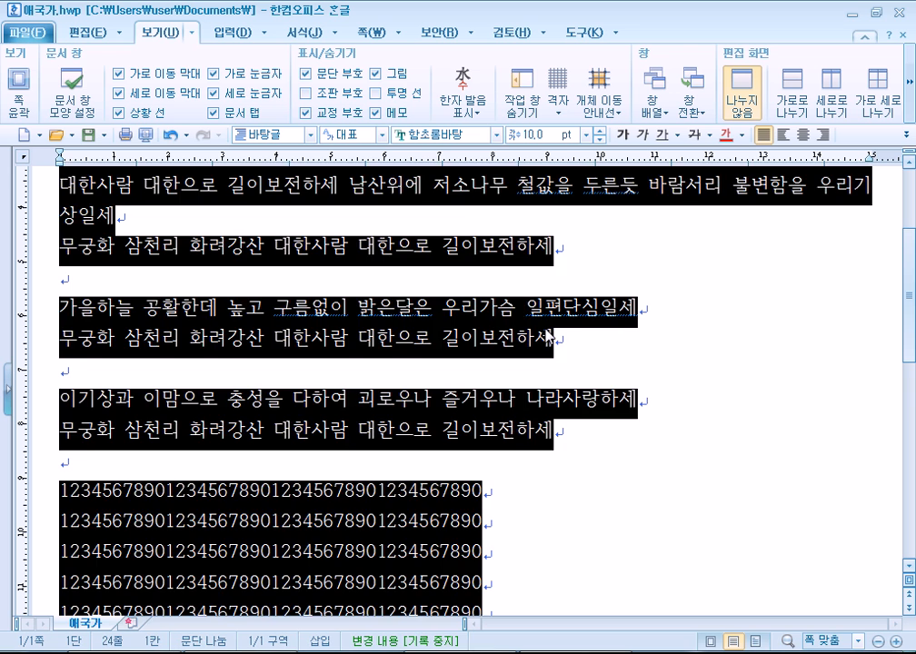
left_click(312, 338)
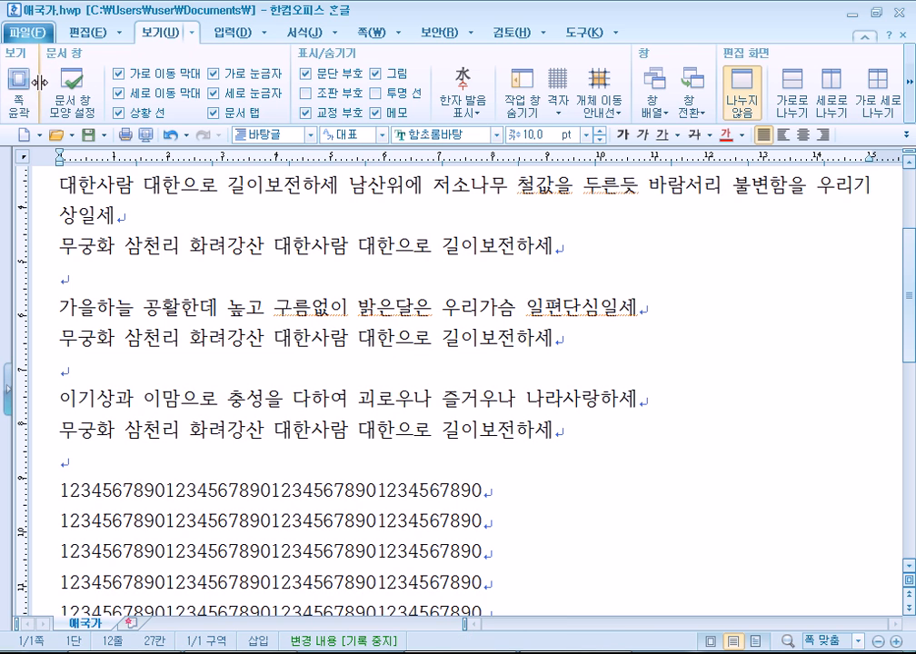
left_click(25, 65)
triple_click(100, 339)
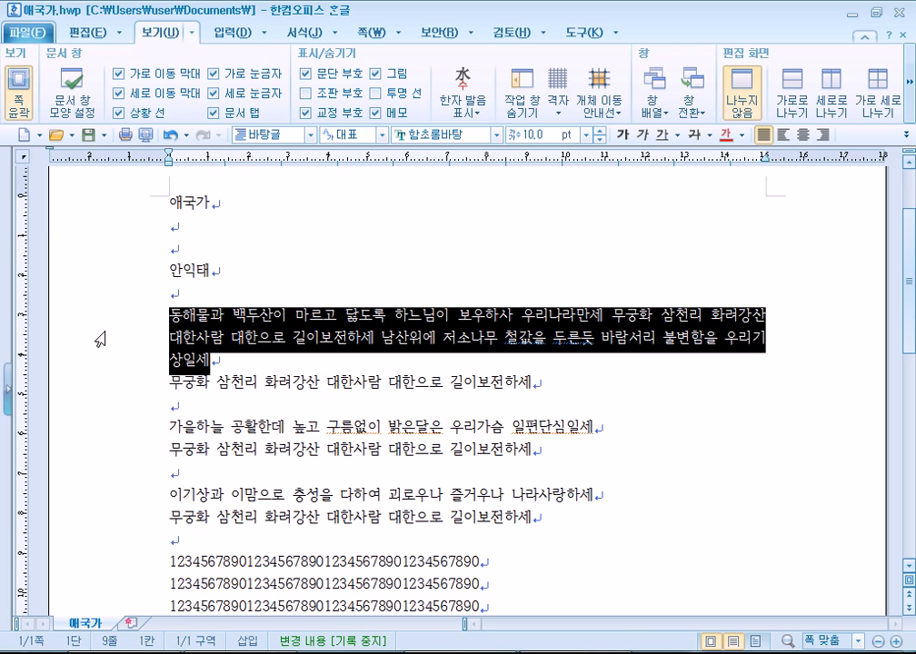
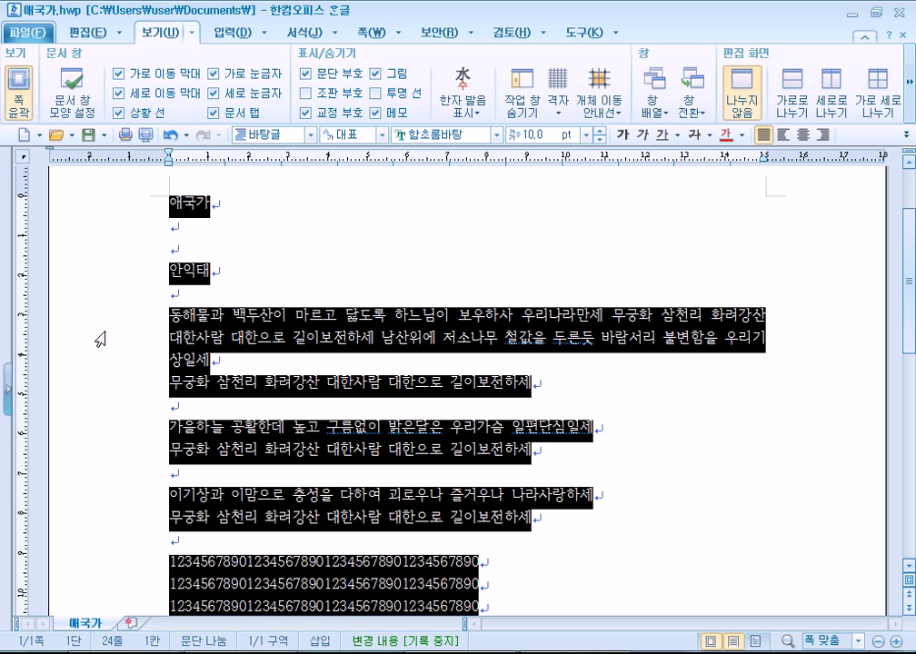
Triple-click to select the first verse paragraph, then save and peek at the save options list.
left_click(234, 316)
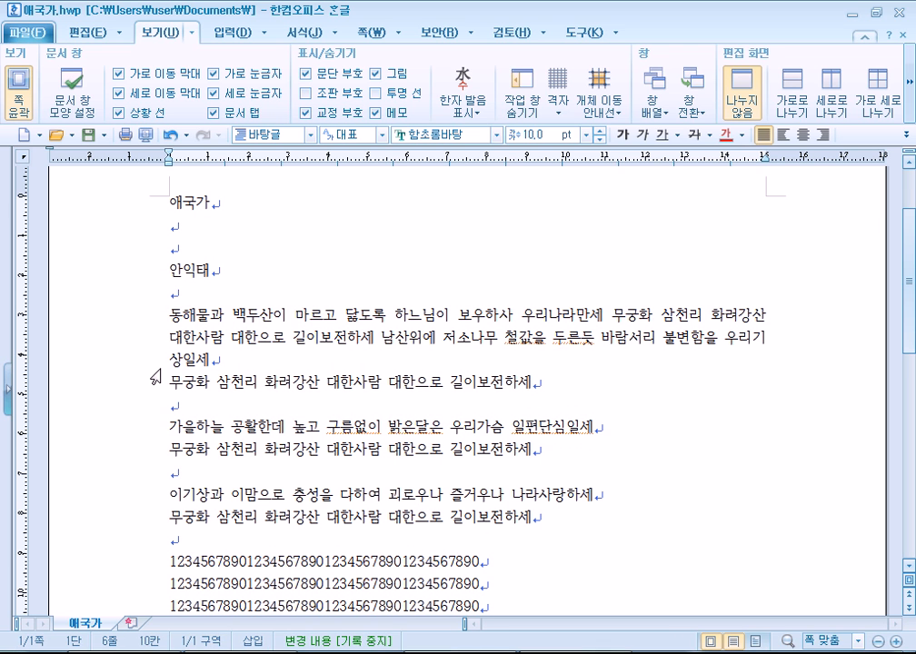
triple_click(194, 317)
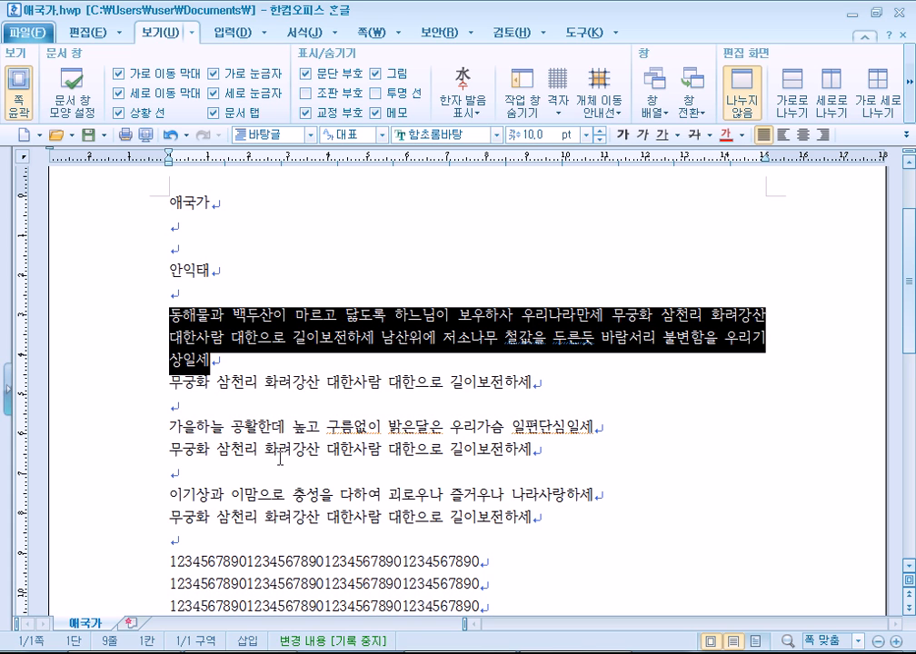
left_click(87, 135)
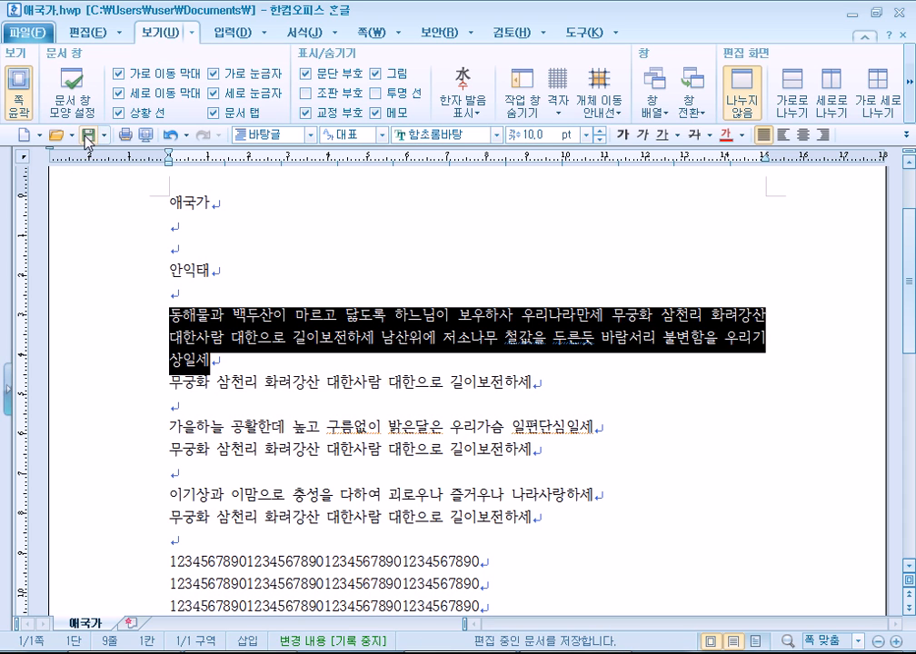
left_click(105, 135)
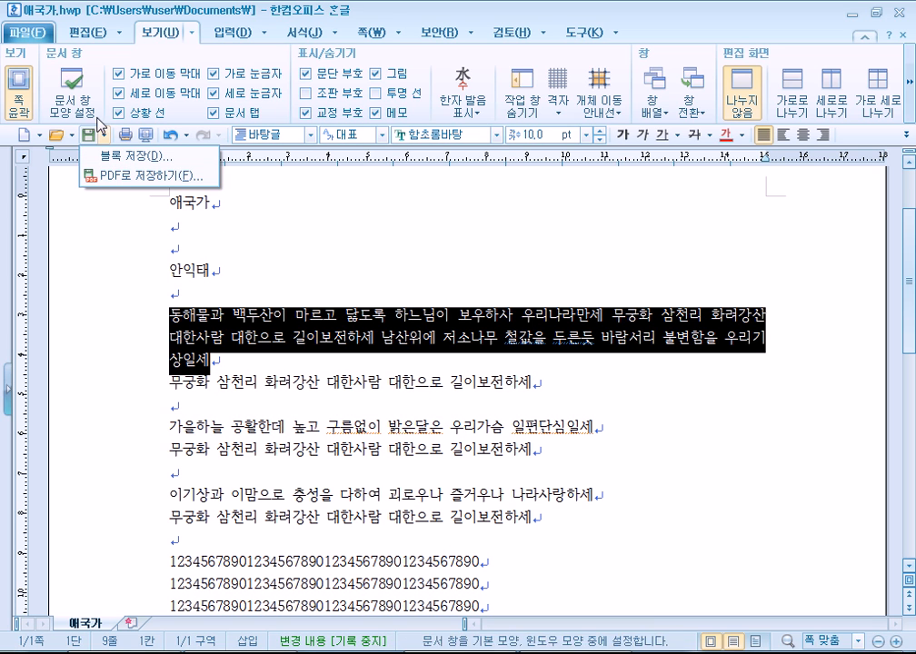
left_click(102, 136)
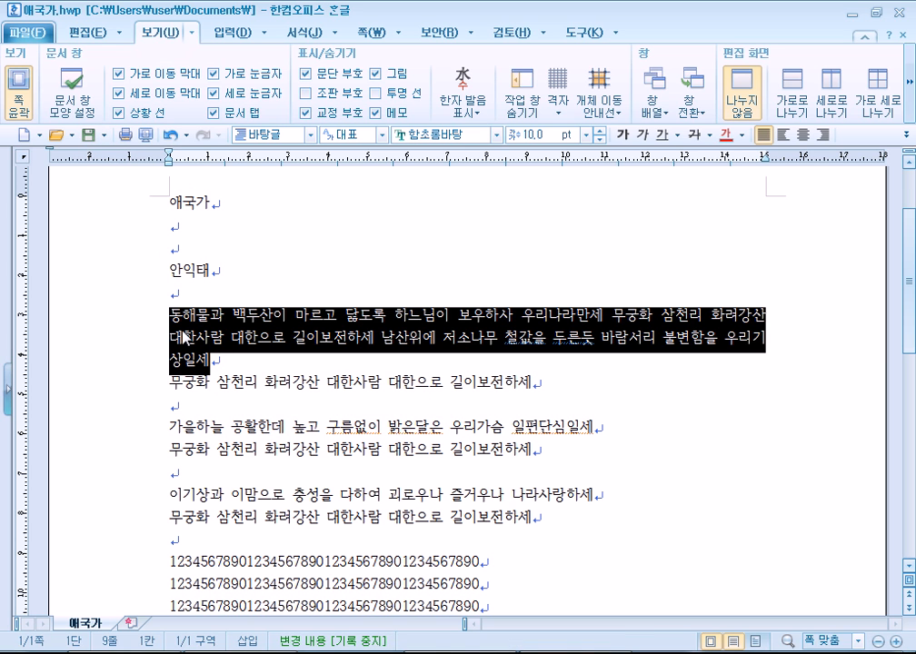
Try drag selections (무궁화 lines to numbers, title to 안익태), ending on the three-line first verse.
left_click(252, 292)
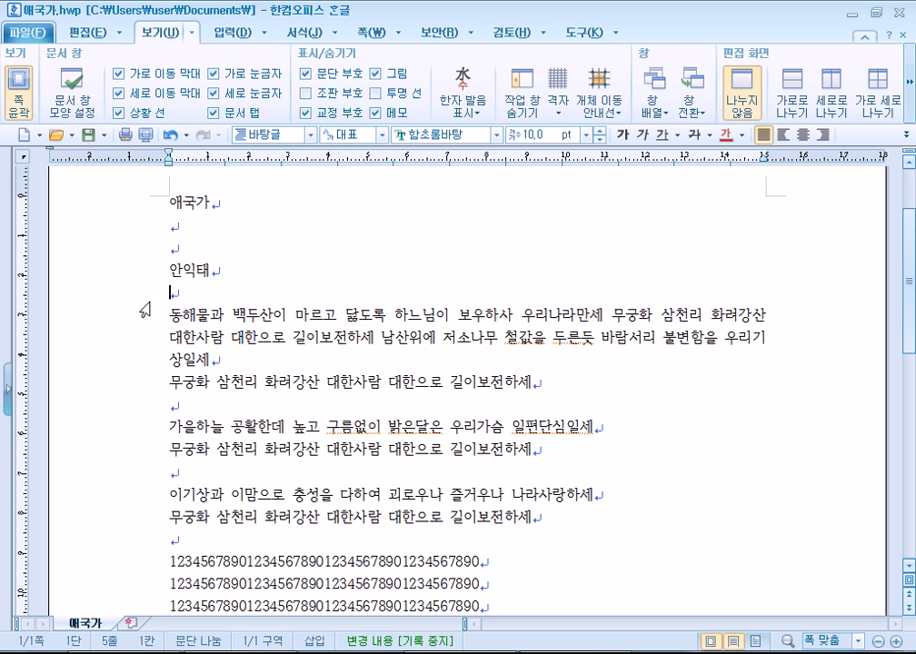
left_click_drag(170, 382, 538, 523)
left_click_drag(169, 315, 227, 361)
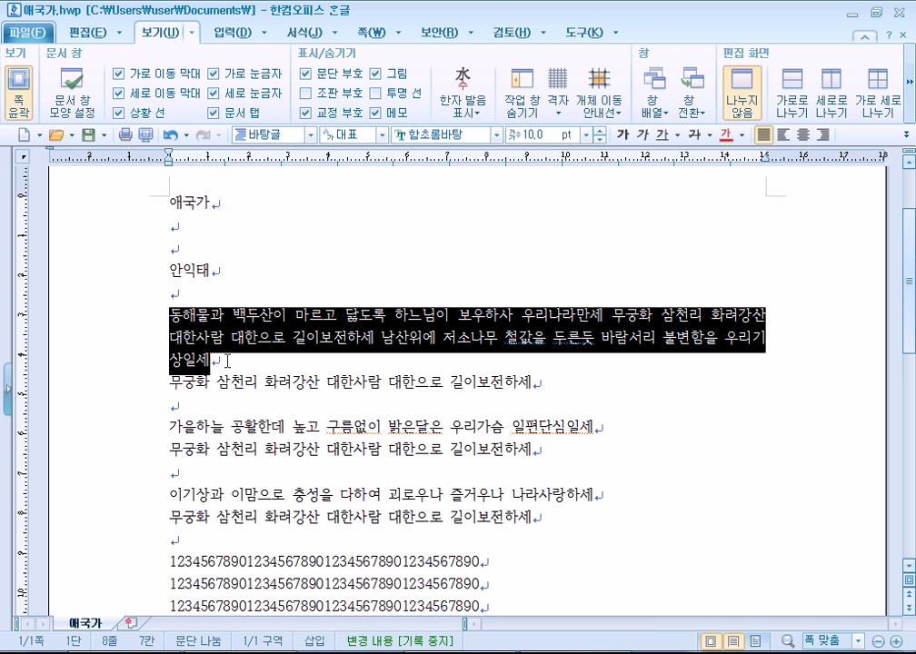
left_click_drag(175, 295, 185, 182)
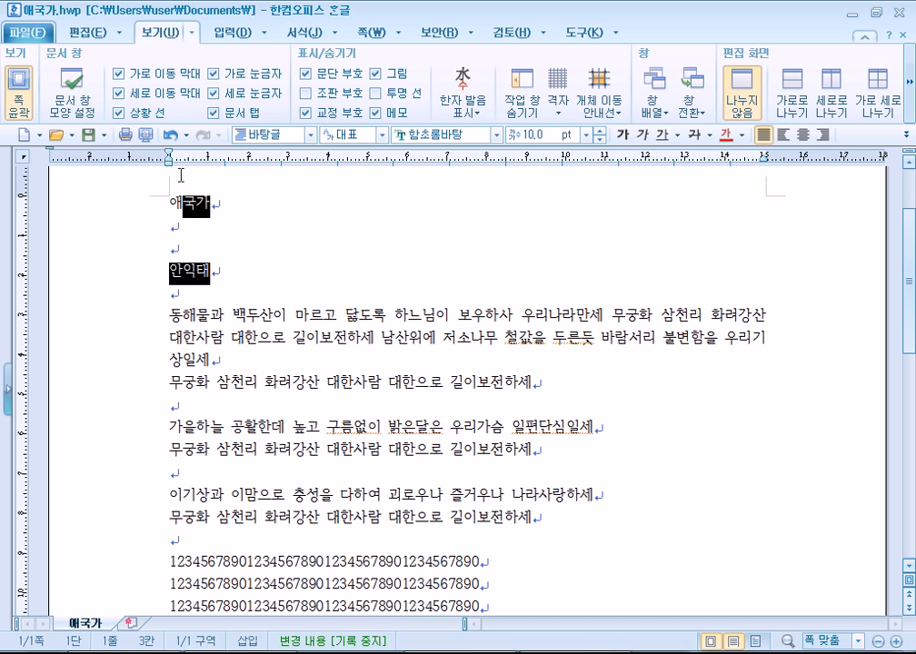
left_click(187, 382)
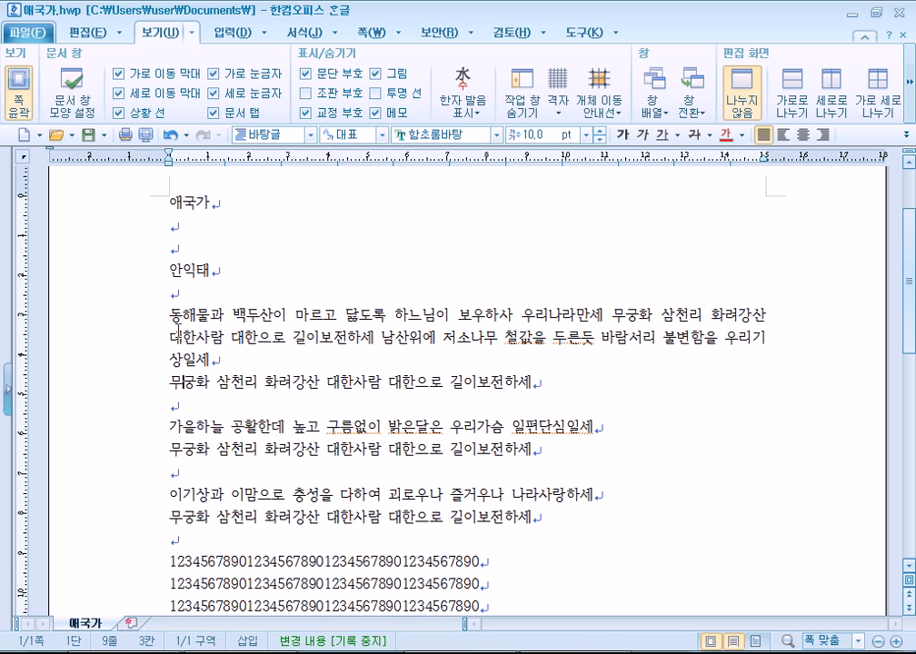
left_click_drag(167, 314, 210, 361)
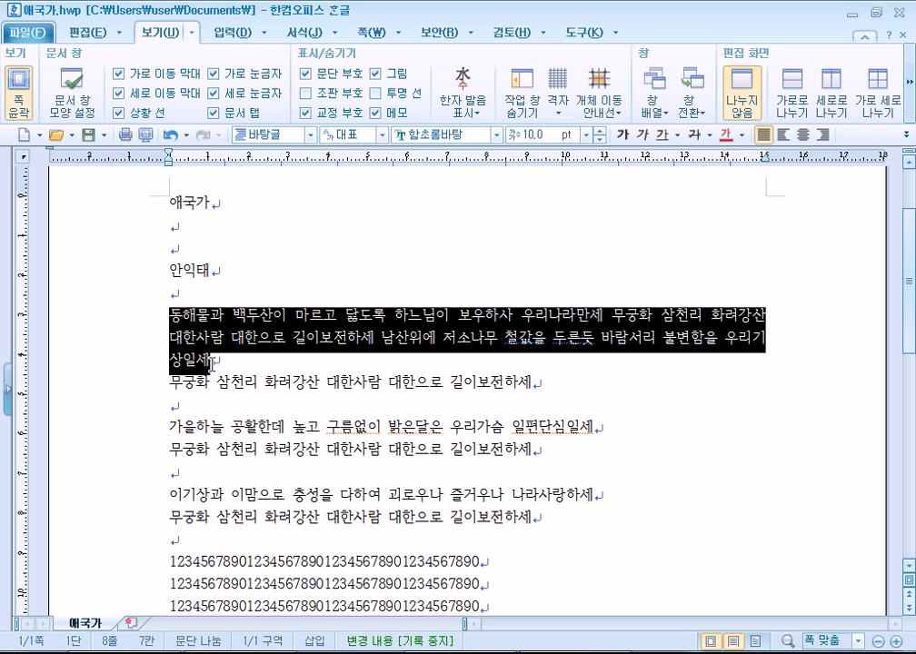
left_click(104, 135)
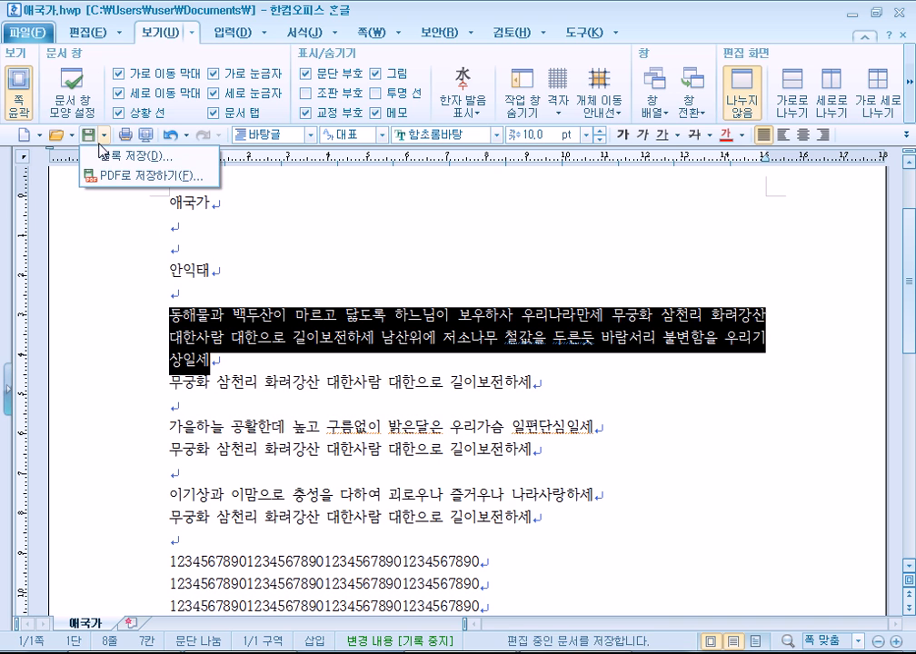
left_click(117, 160)
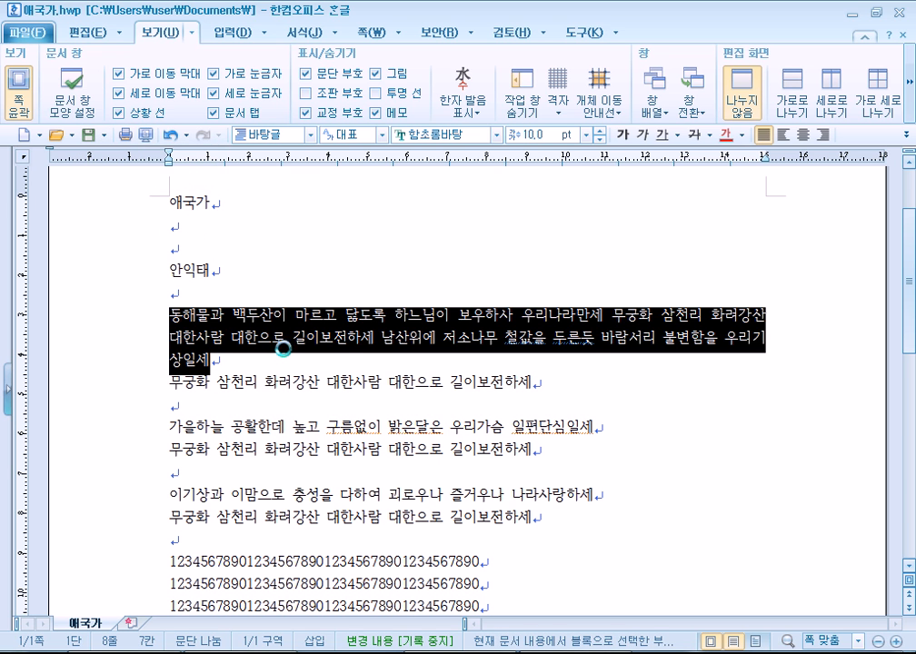
left_click_drag(270, 115, 467, 40)
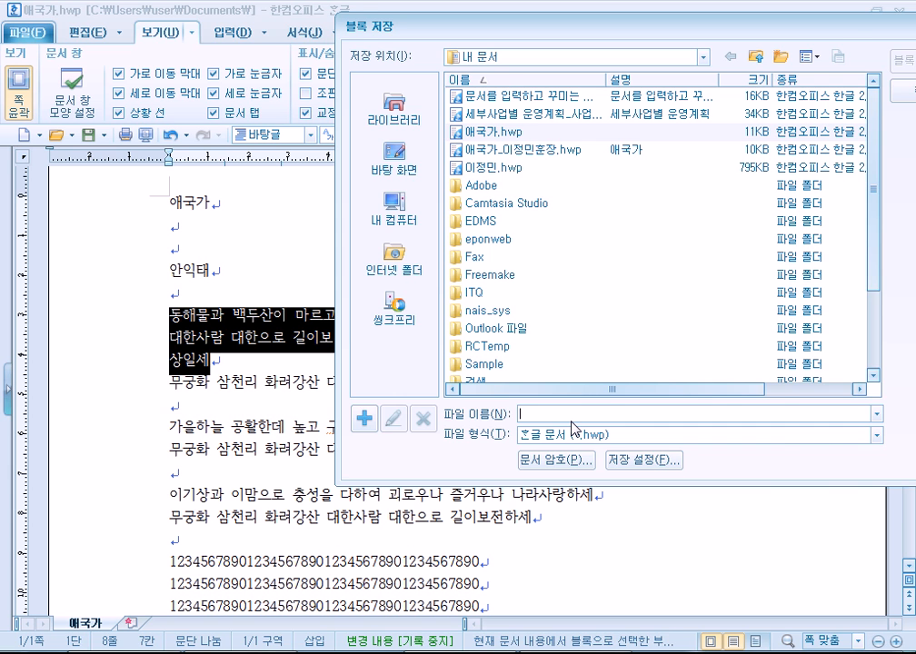
key("Escape")
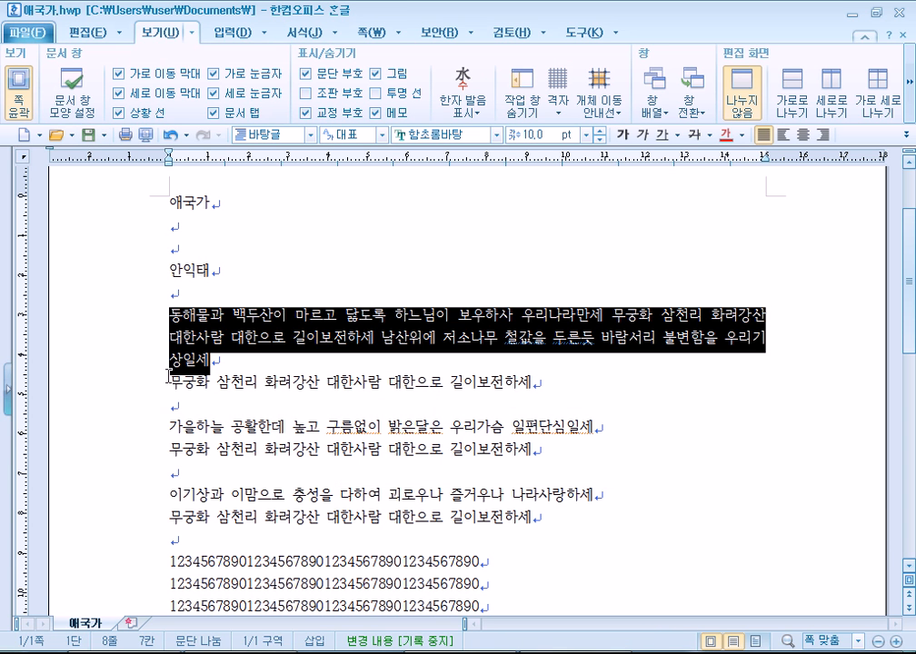
Open and close the save options list and briefly select the first two verse lines.
left_click(102, 134)
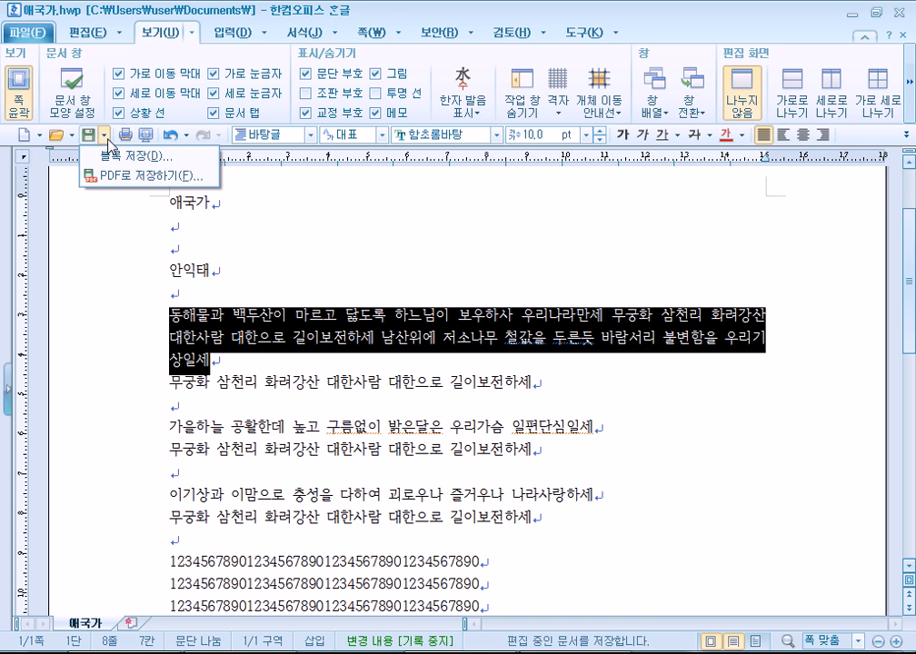
left_click(173, 247)
left_click(105, 134)
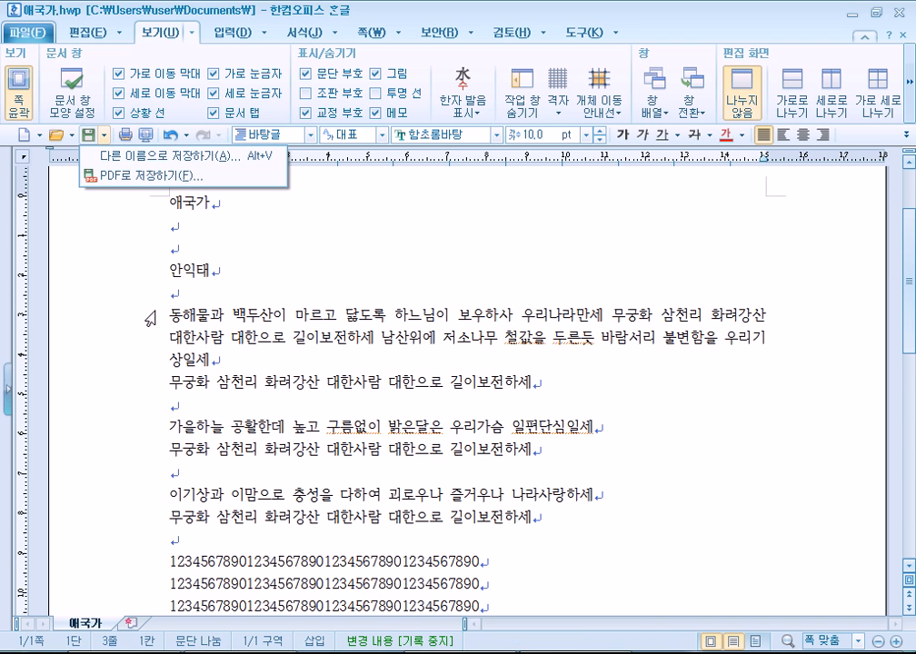
left_click_drag(134, 317, 222, 347)
left_click(222, 345)
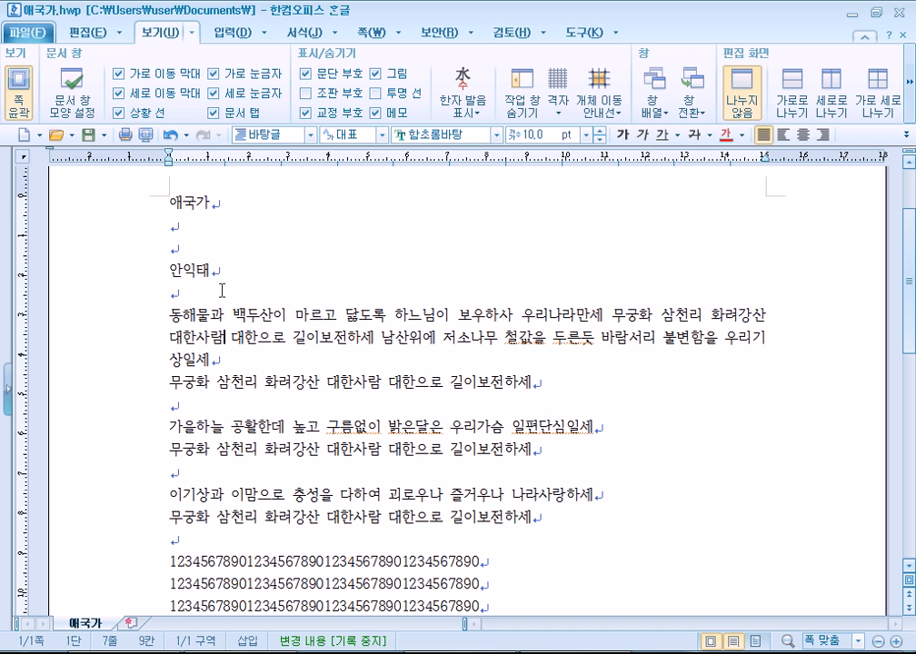
Choose PDF로 저장하기 and fix the file name's last syllable so it reads 애국가.
left_click(104, 134)
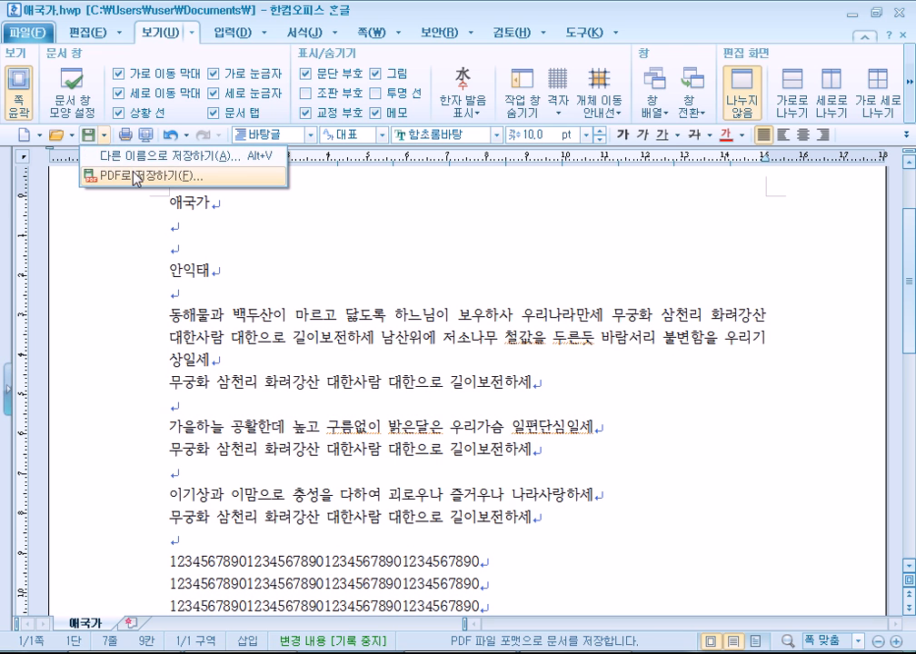
left_click(146, 176)
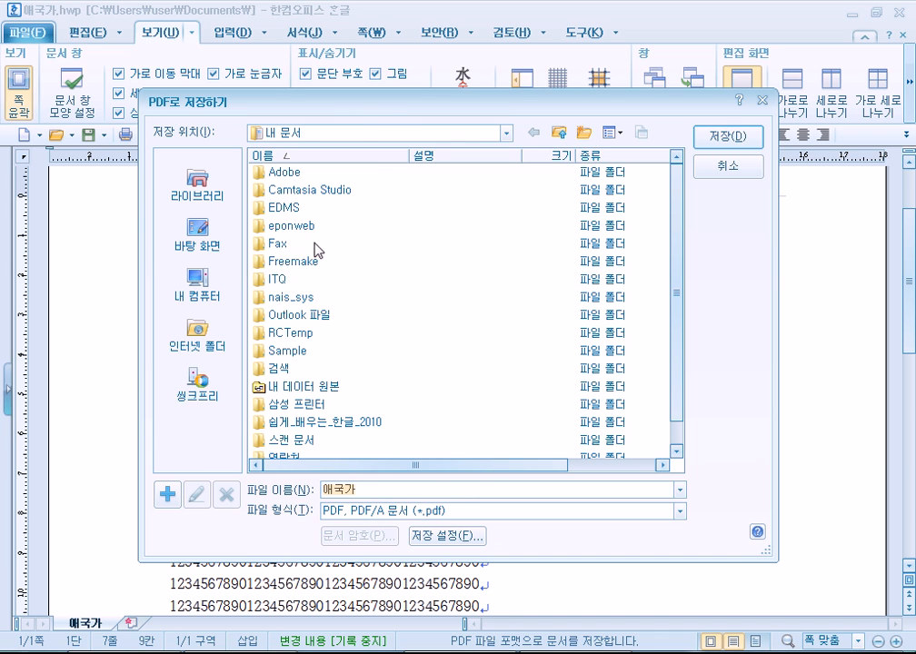
left_click_drag(357, 114, 378, 27)
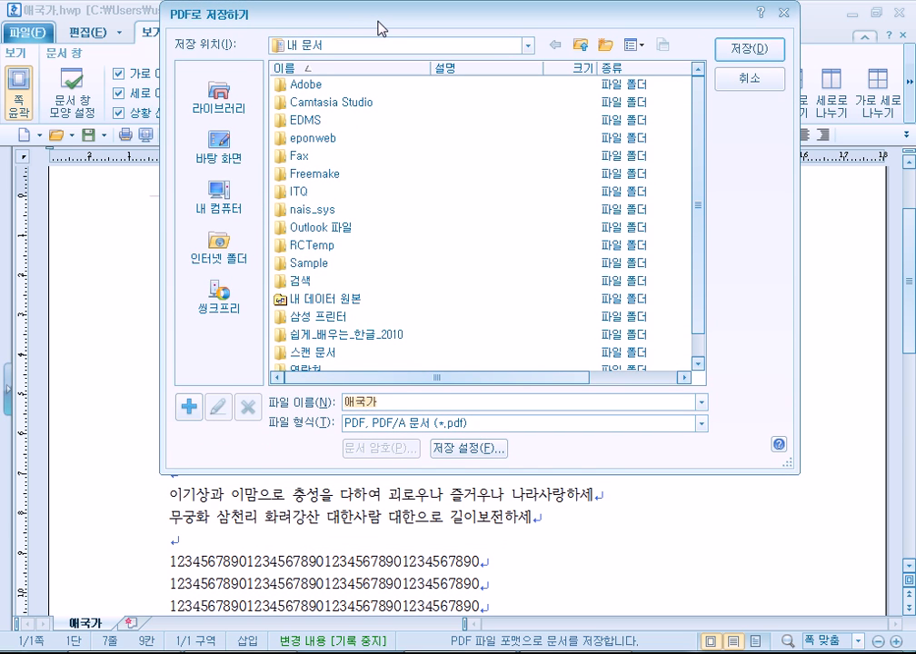
key("BackSpace")
type("가")
Confirm the 애국가 PDF save, place the caret below 안익태, and show the 보안 security tools.
left_click(743, 80)
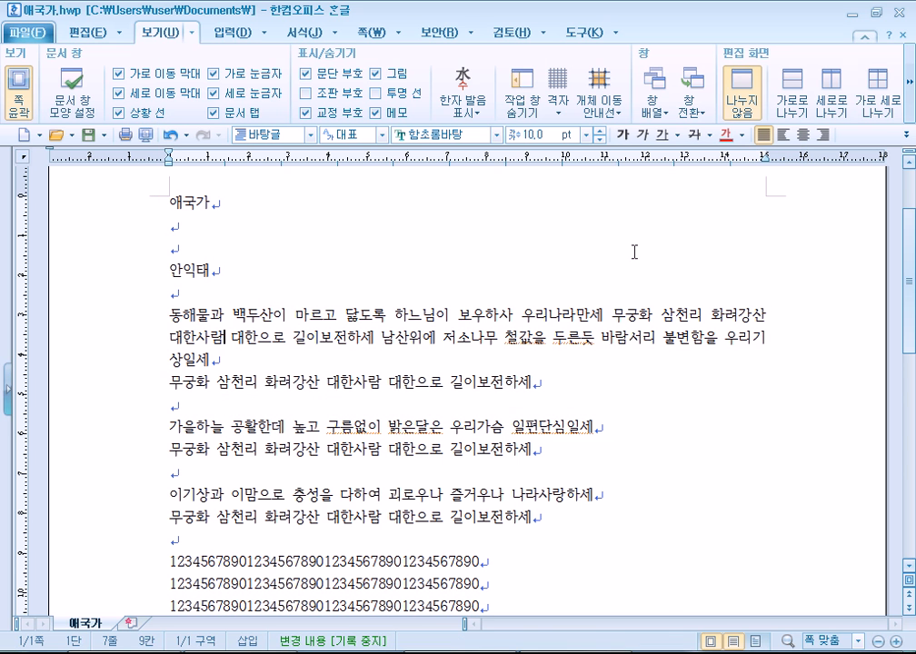
scroll(214, 561, "down", 1)
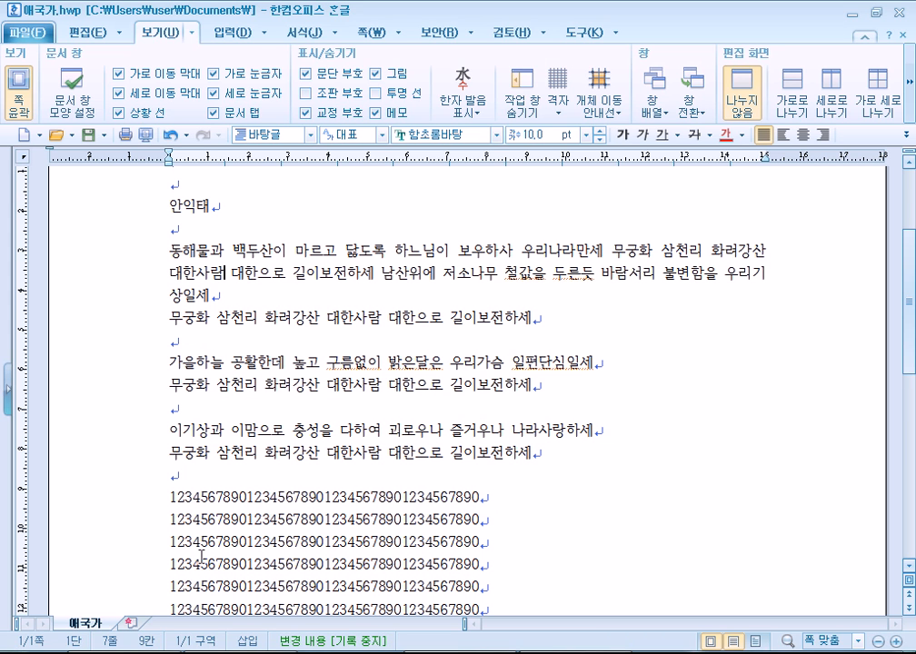
left_click(606, 249)
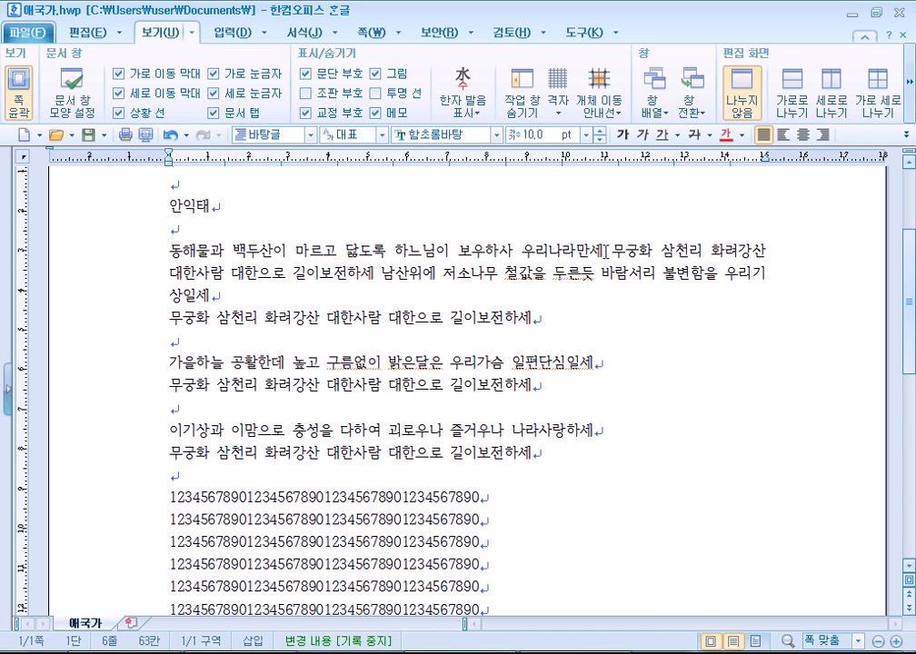
left_click(223, 231)
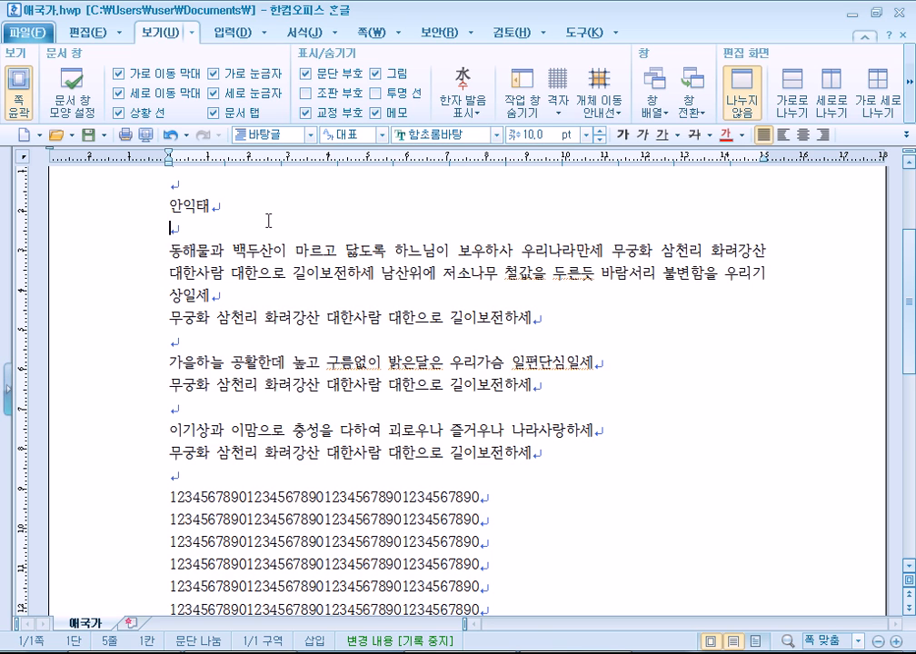
left_click(434, 35)
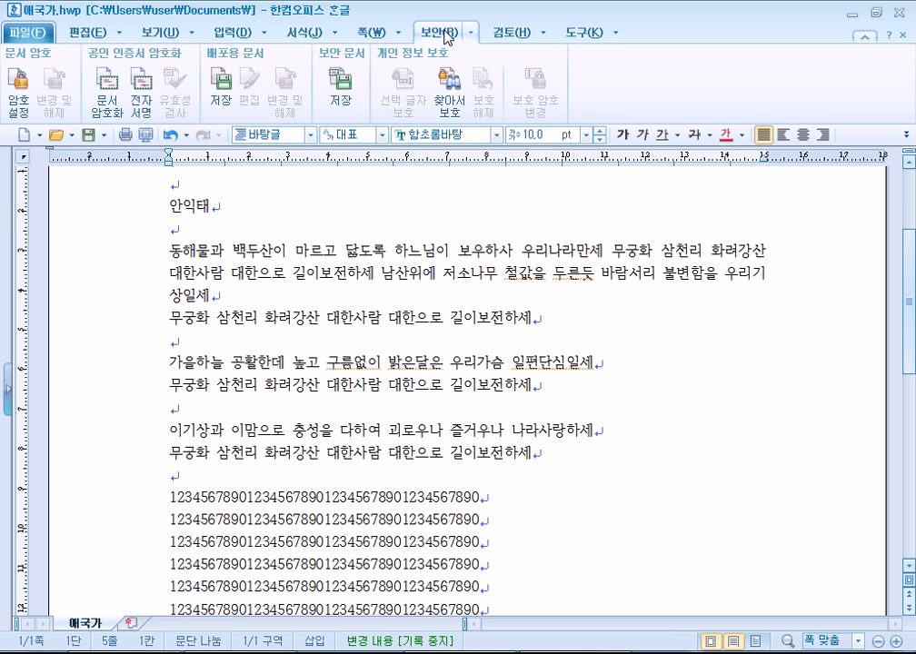
Start and cancel a distribution-document save, then try selections and context menus on the verse.
left_click(220, 87)
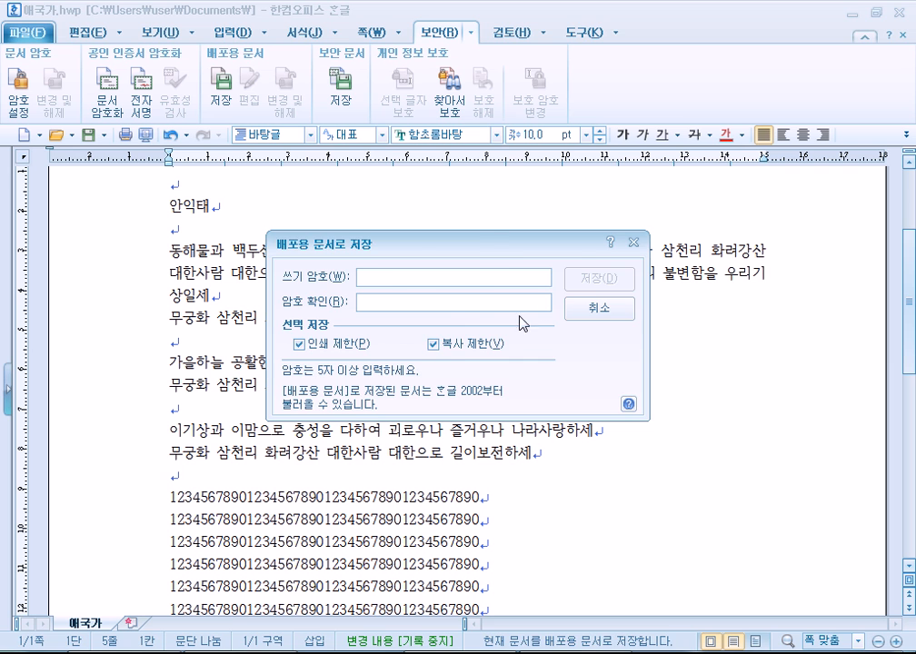
left_click(598, 308)
left_click_drag(210, 250, 290, 281)
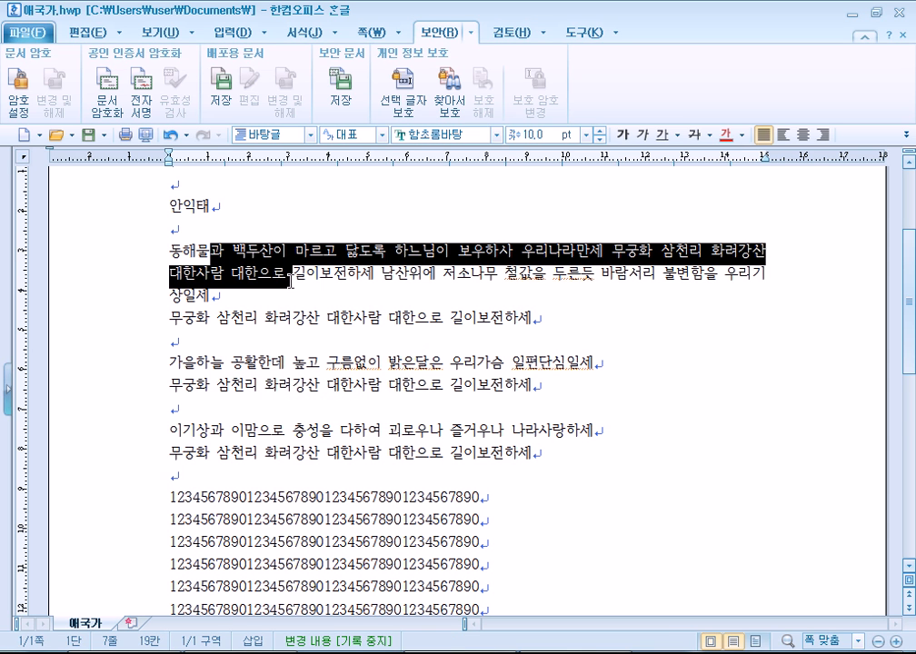
left_click(256, 277)
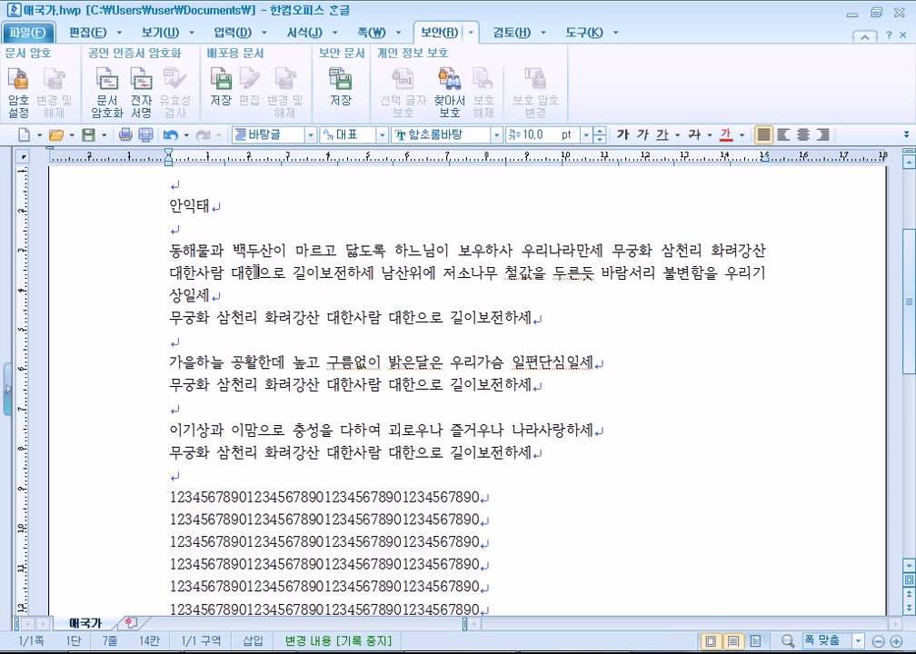
right_click(255, 274)
left_click(243, 253)
left_click_drag(244, 254, 211, 295)
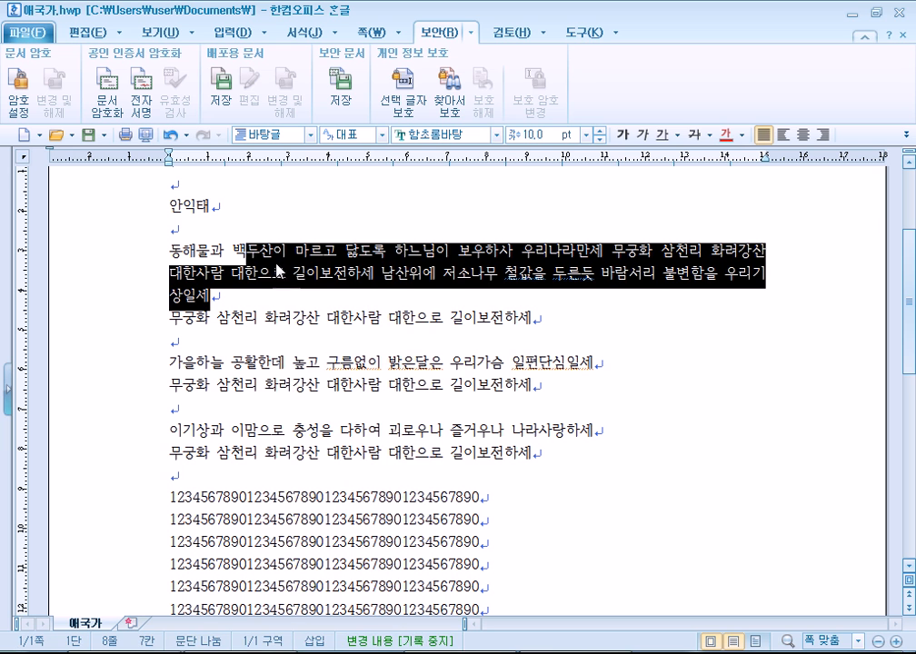
right_click(275, 257)
left_click(233, 275)
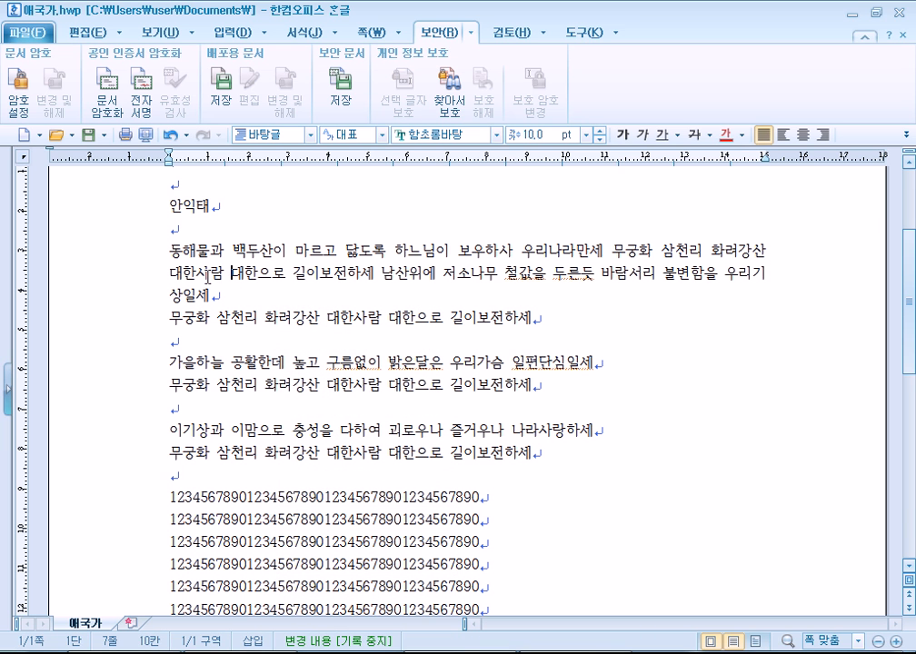
Save as a distribution document with copy restriction on, print restriction off, and a write password.
left_click(220, 100)
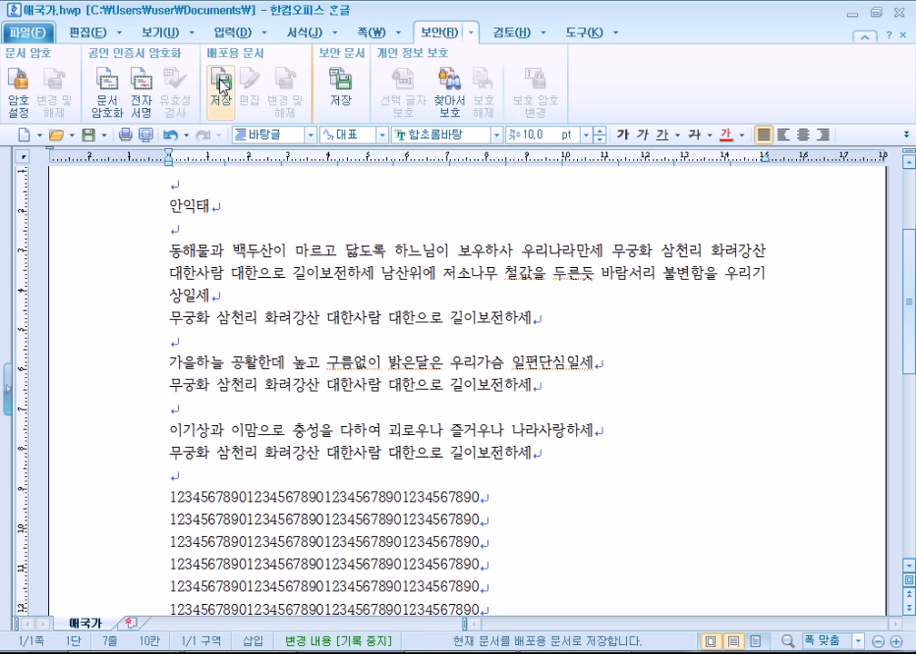
left_click(432, 345)
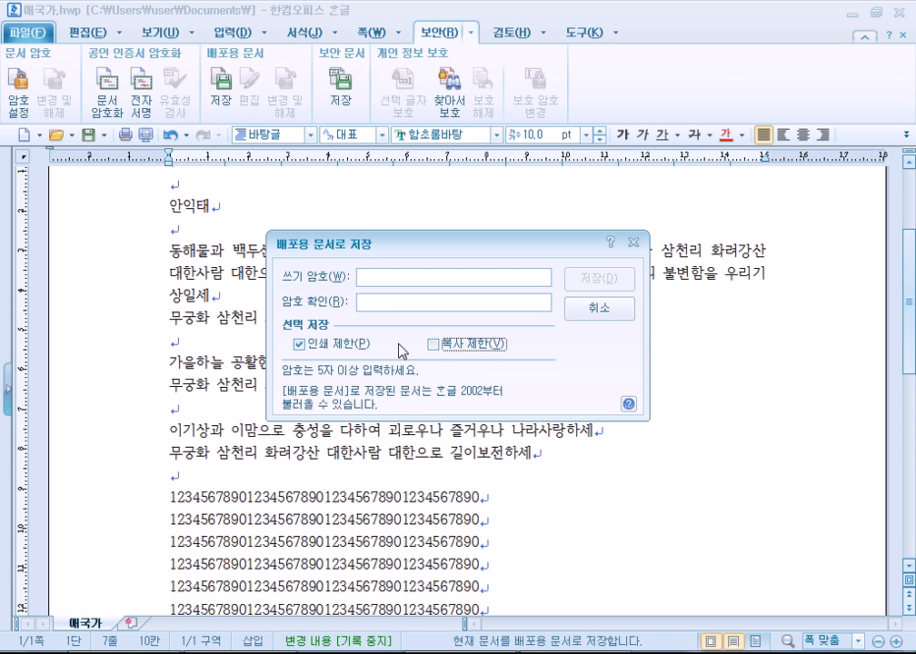
left_click(432, 345)
left_click(352, 346)
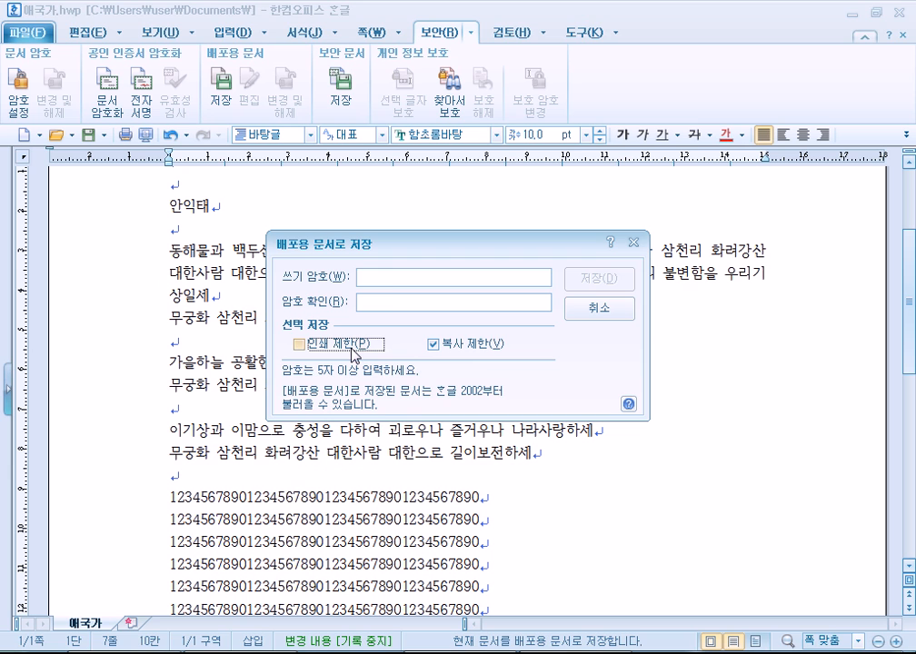
left_click(389, 274)
type("*****")
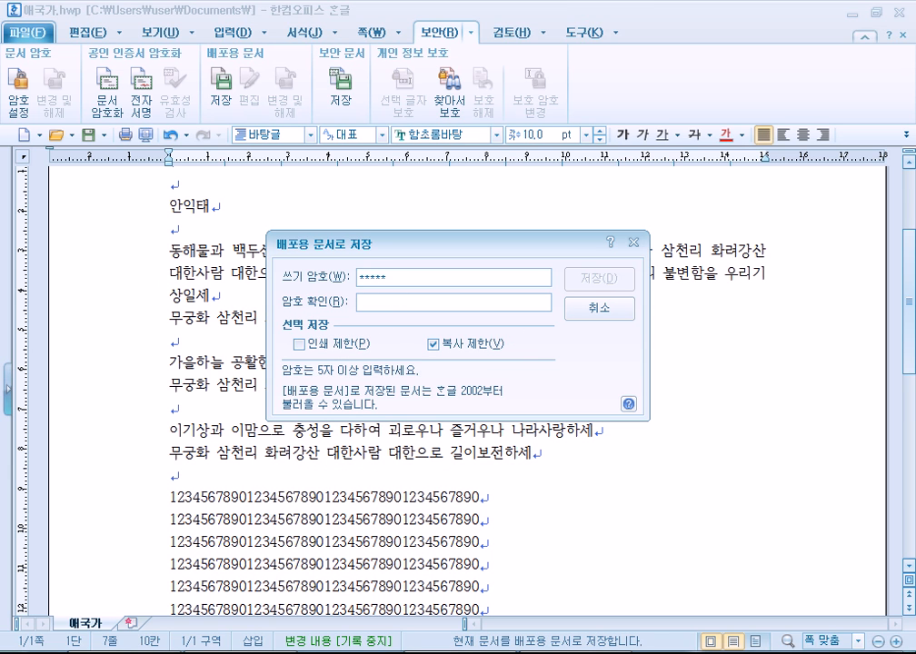
type("*****")
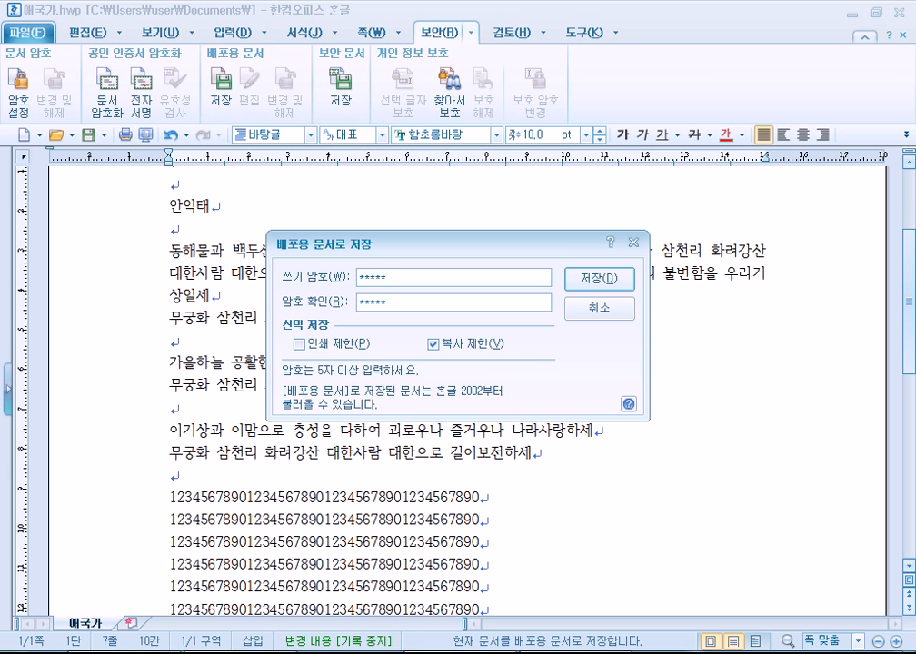
left_click(599, 287)
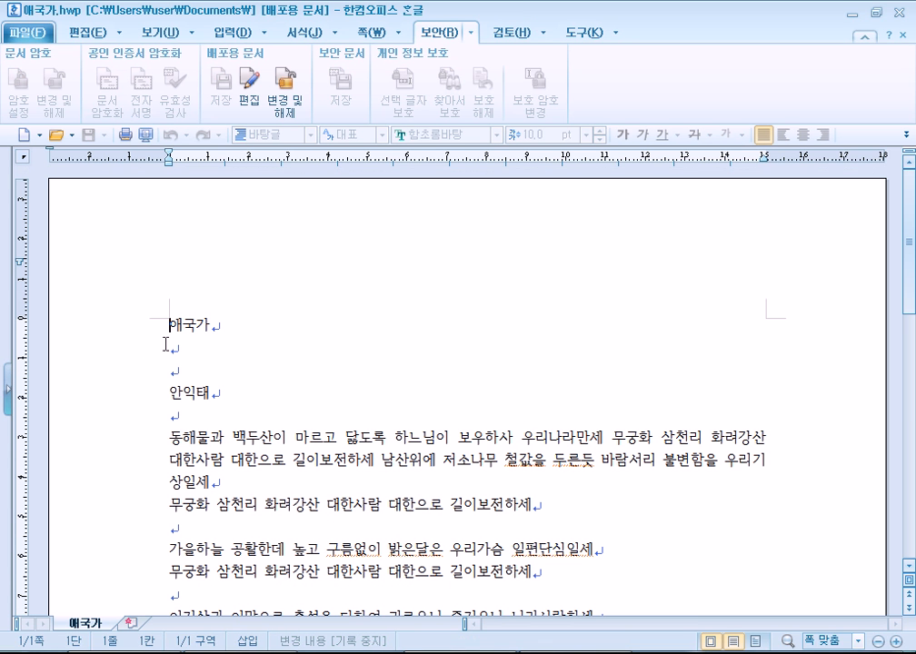
left_click(219, 441)
left_click(378, 437)
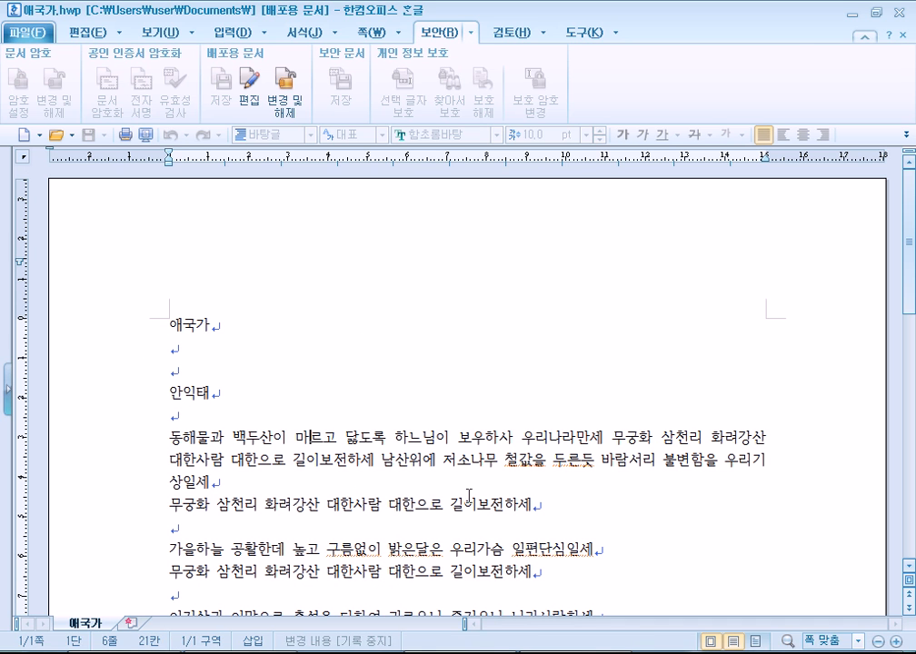
left_click(106, 36)
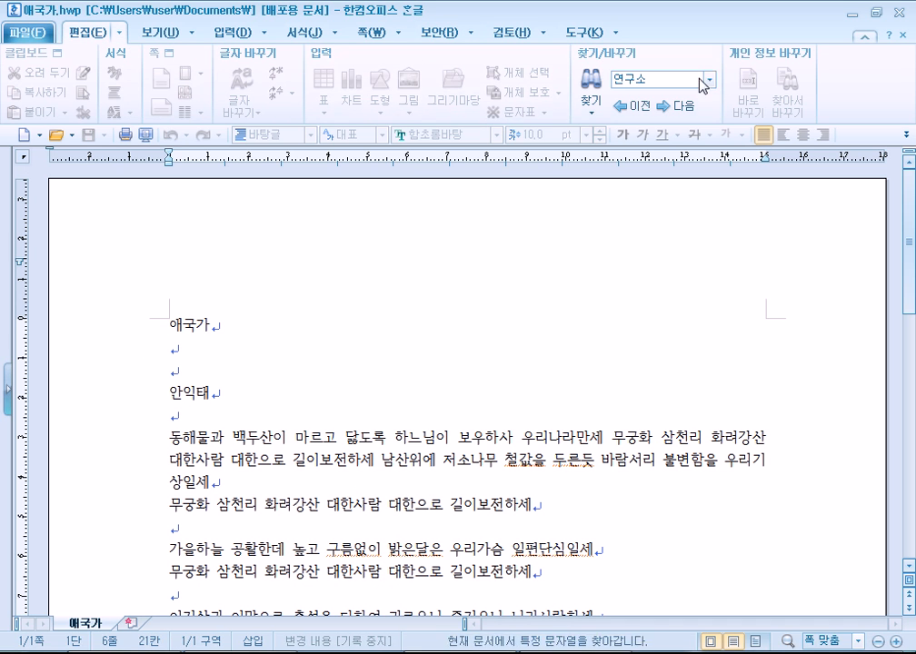
left_click(234, 32)
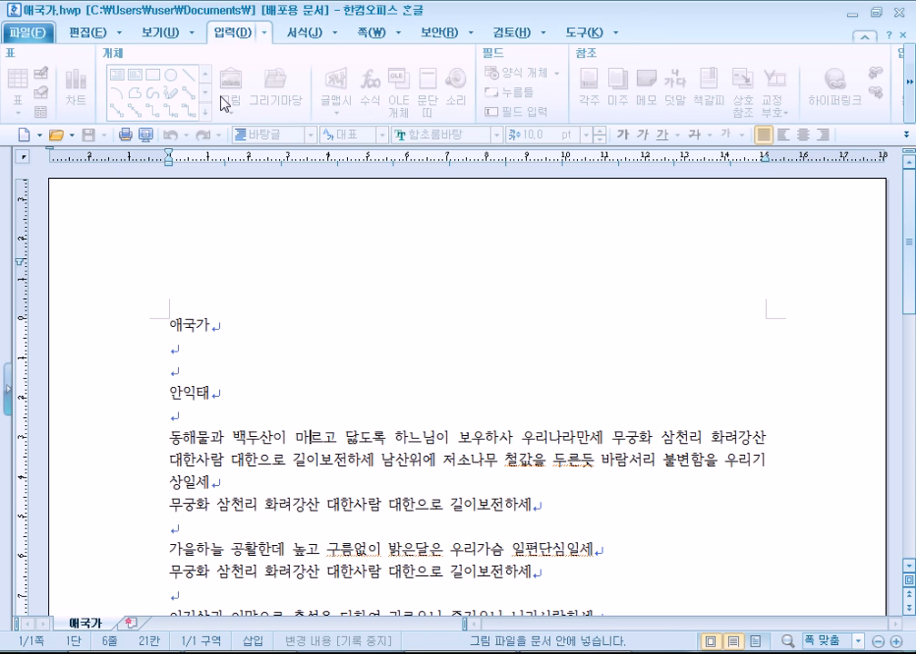
left_click(193, 324)
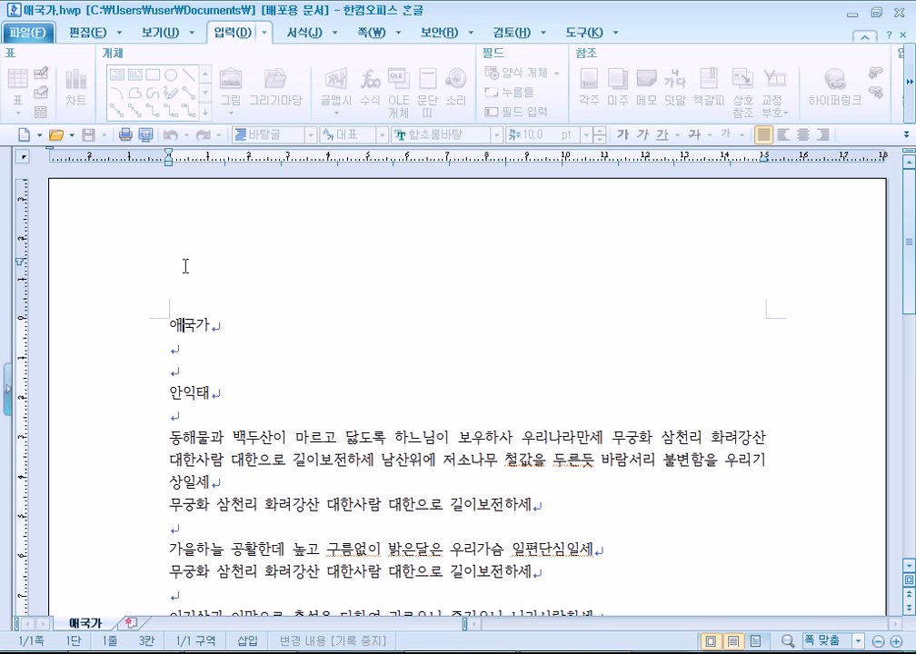
scroll(241, 419, "down", 2)
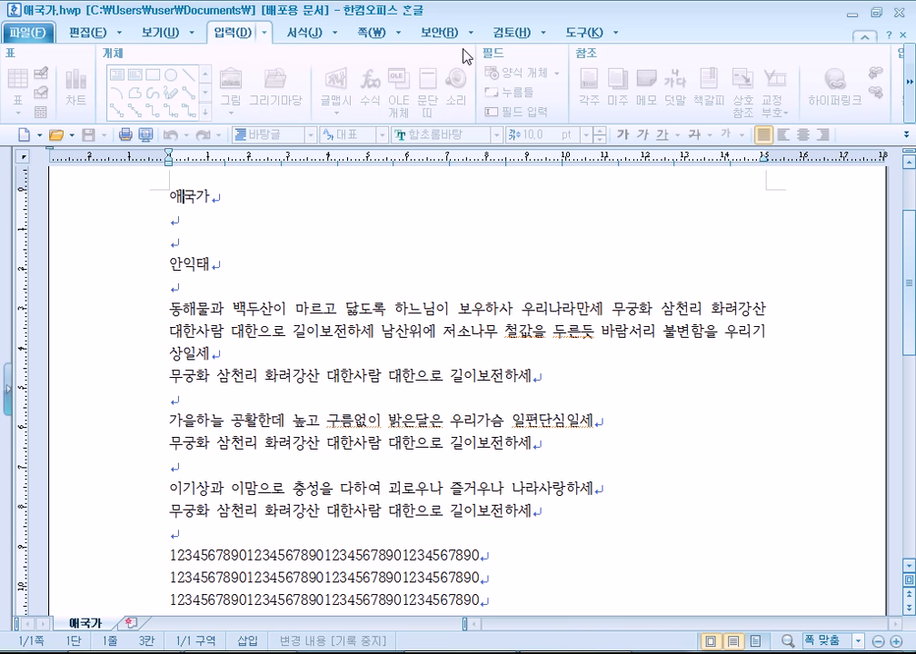
left_click(442, 32)
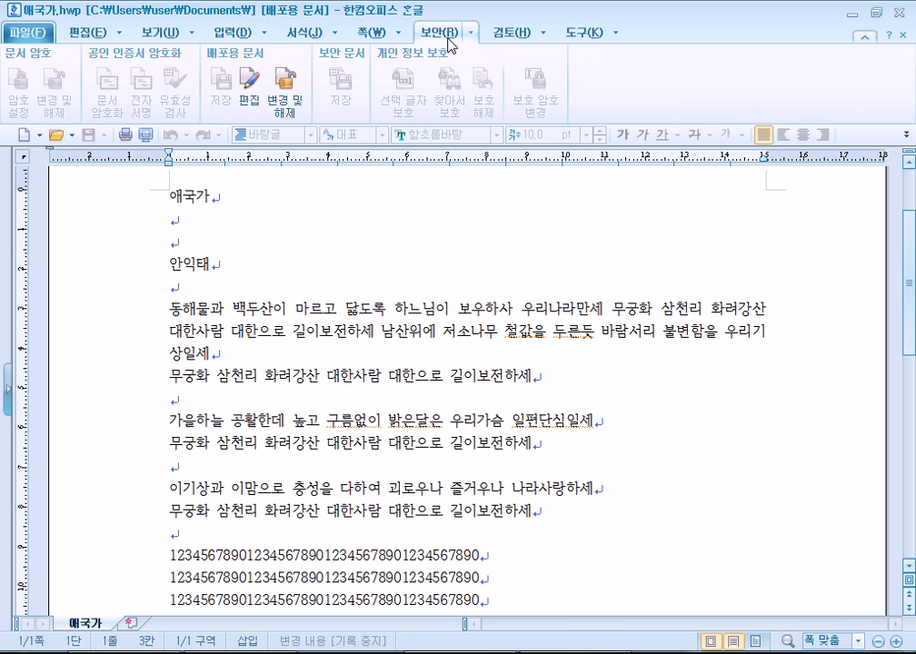
Release the protection via 변경 및 해제 with the current password, then select and deselect the first verse.
left_click(284, 107)
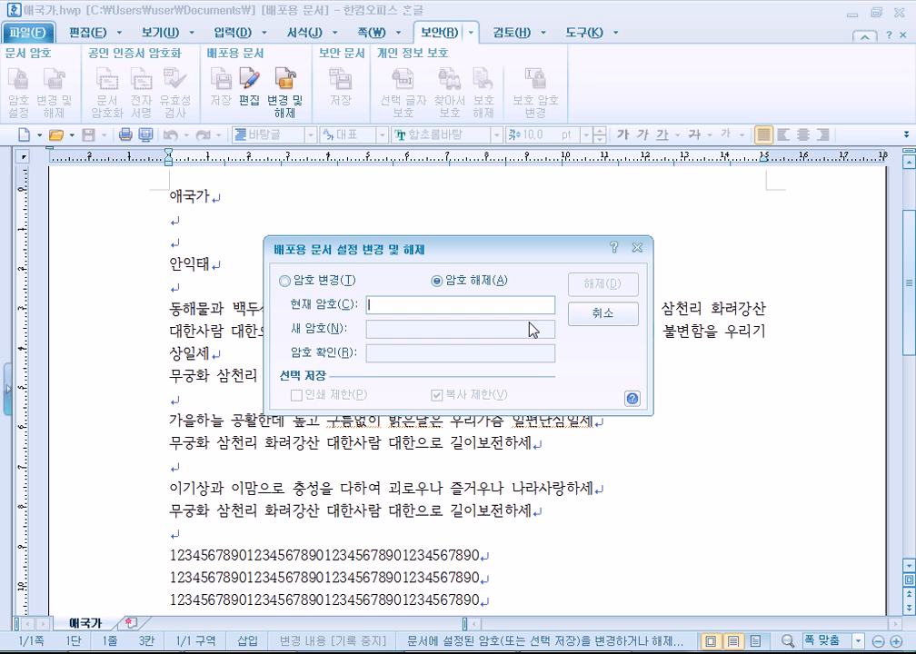
type("*****")
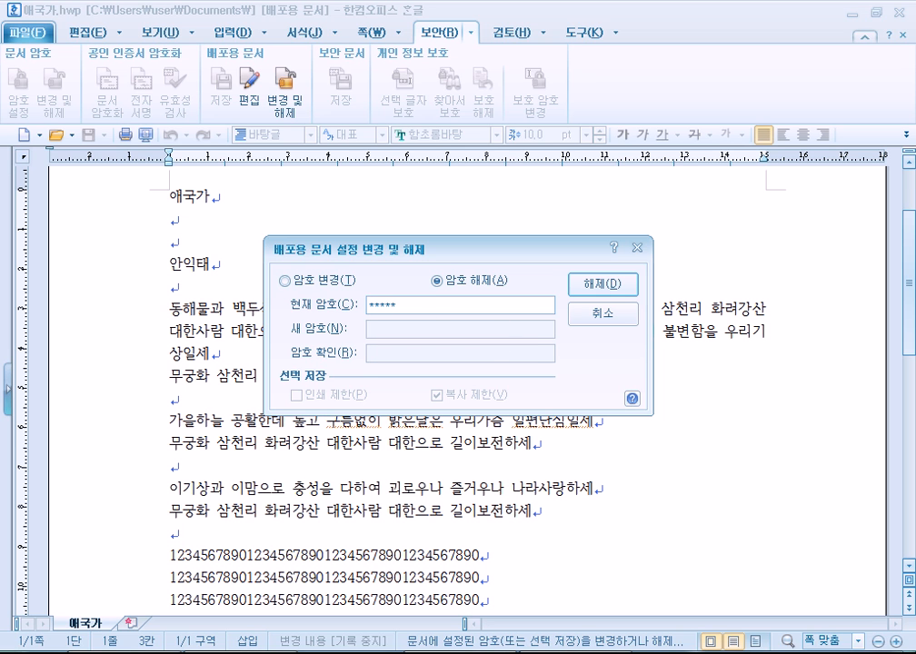
left_click(602, 285)
left_click_drag(204, 307, 312, 409)
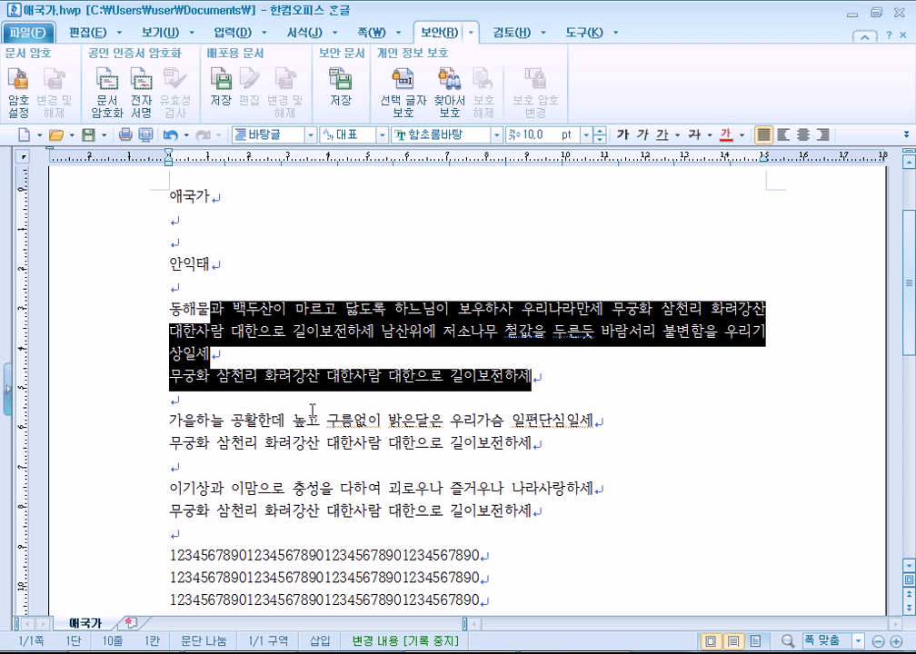
left_click(314, 354)
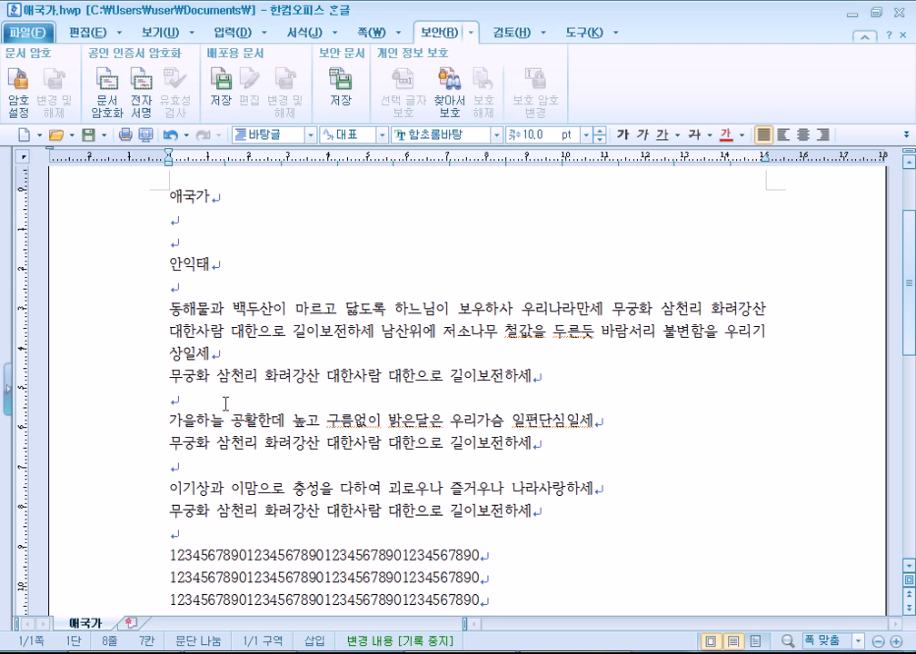
scroll(226, 403, "down", 4)
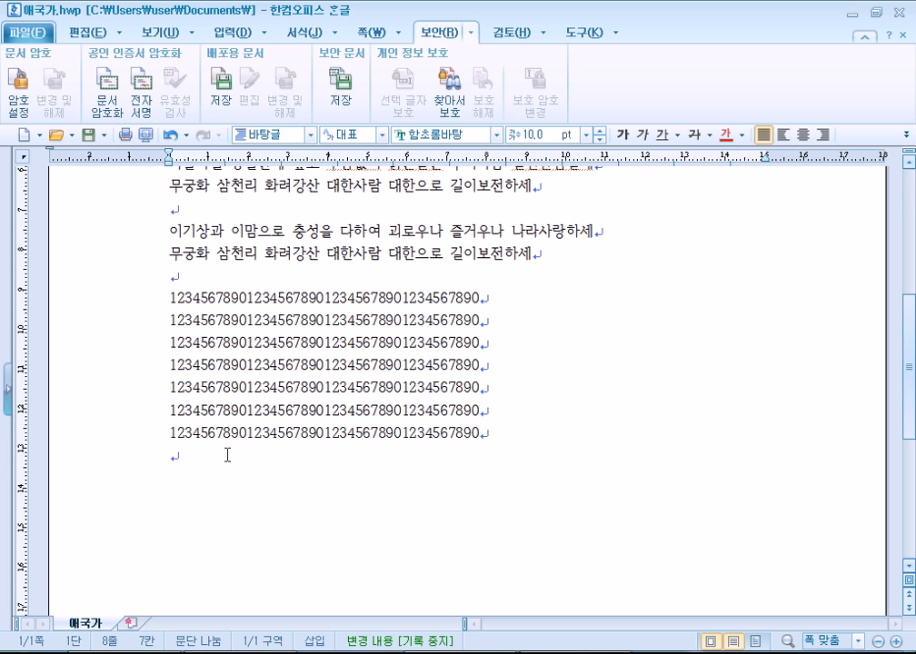
left_click(200, 473)
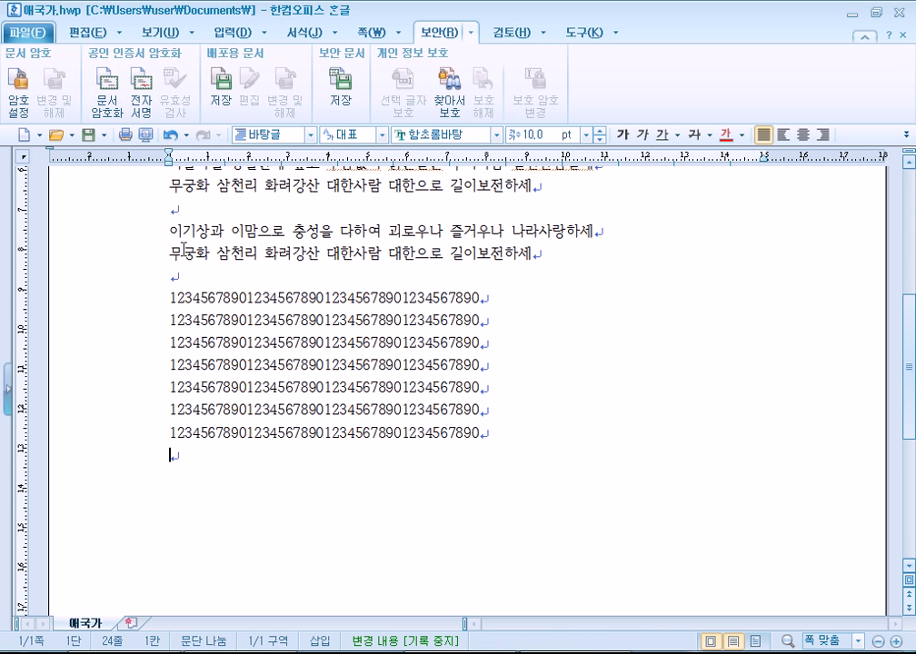
left_click(50, 38)
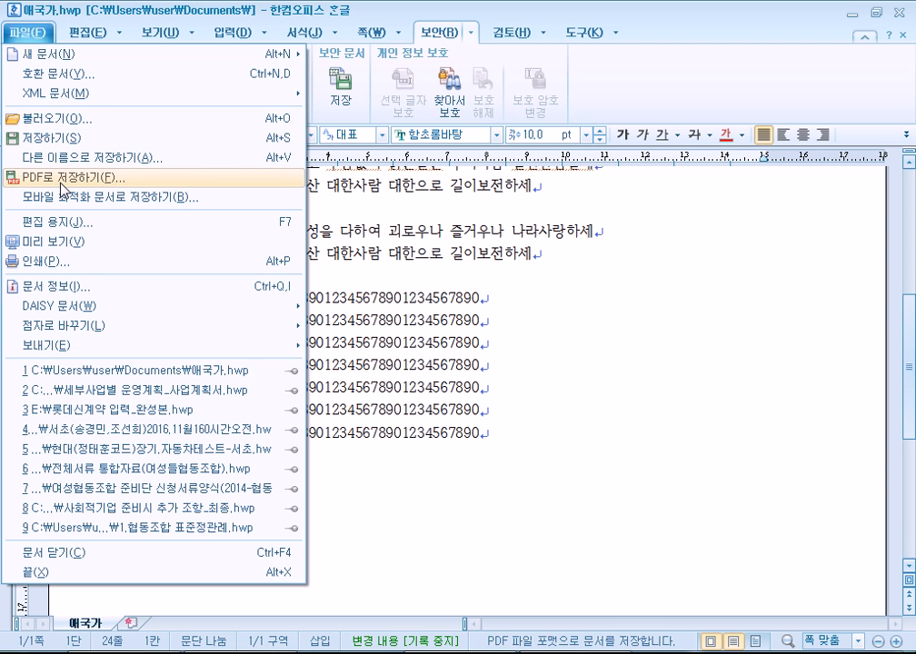
left_click(77, 270)
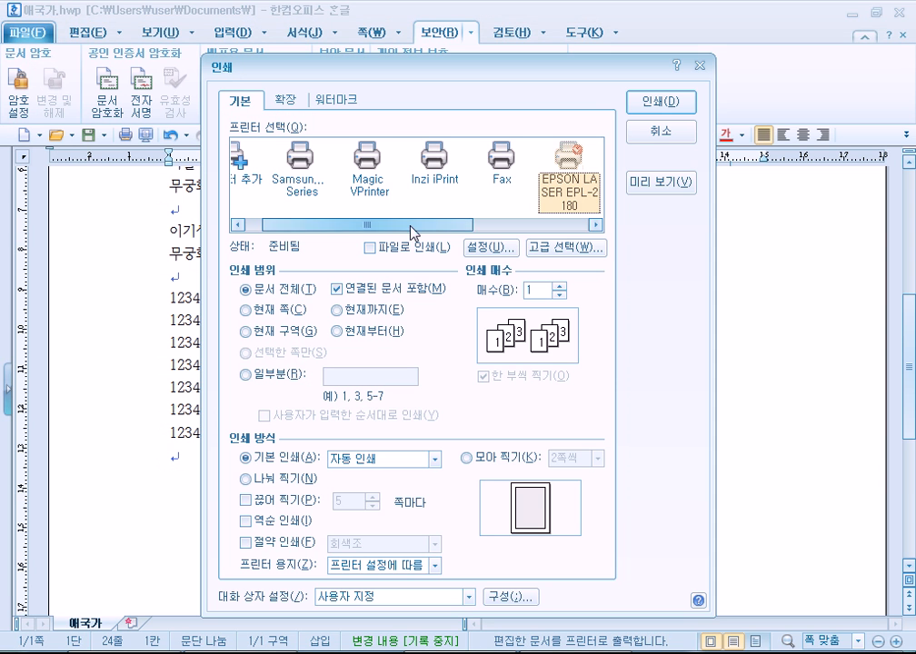
left_click_drag(411, 221, 538, 223)
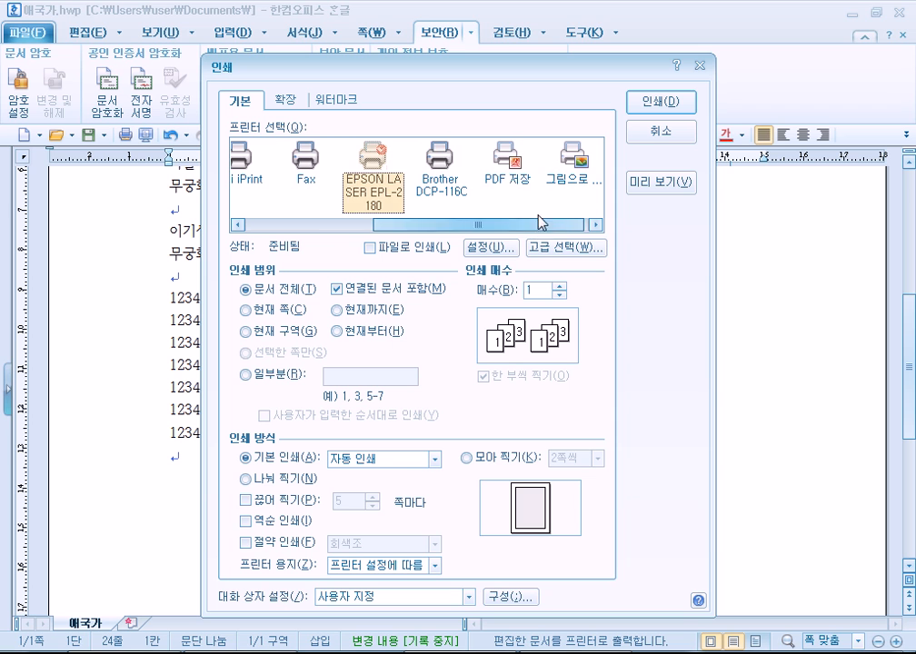
left_click(521, 180)
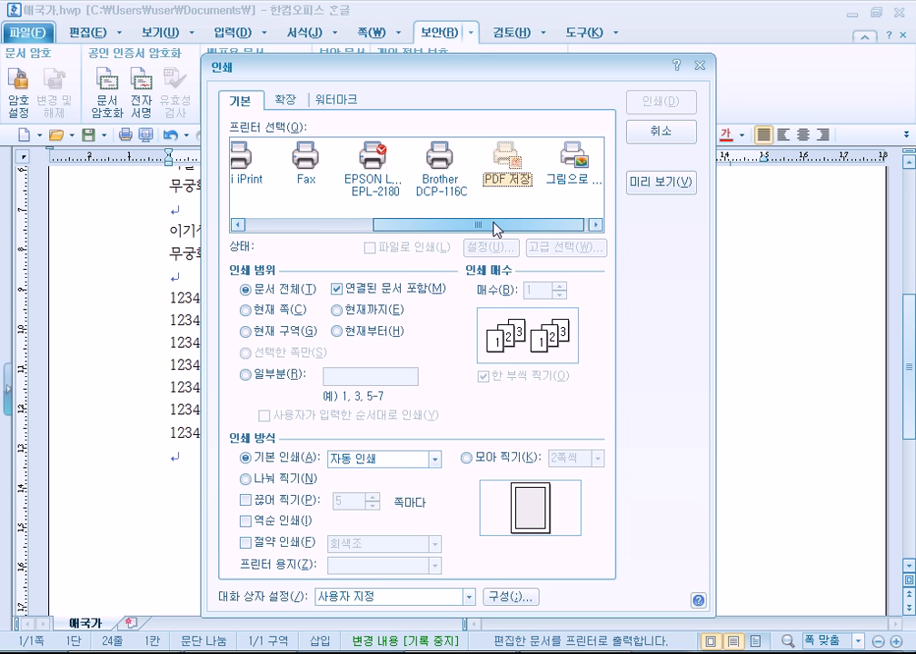
left_click(571, 185)
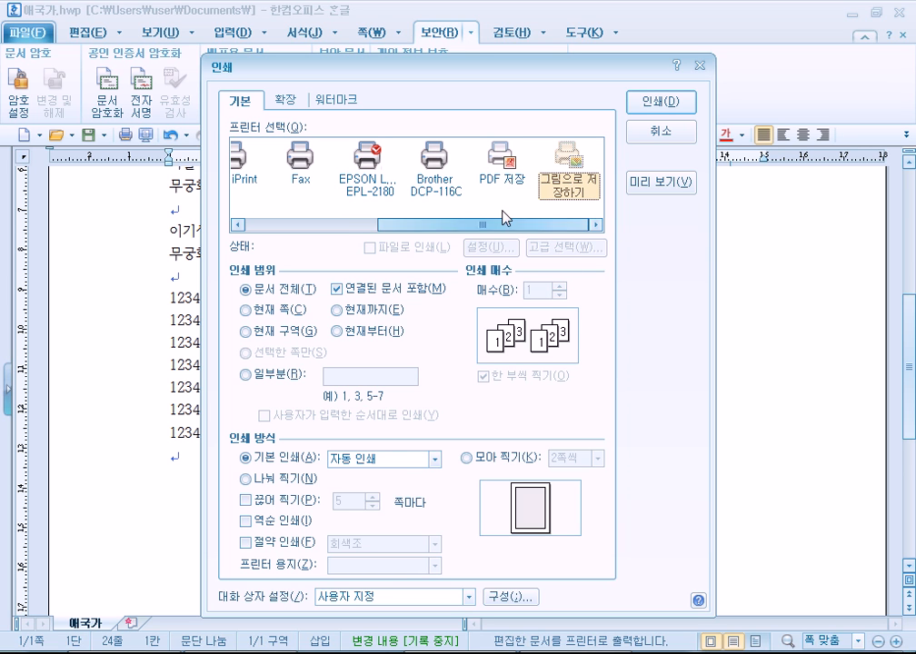
left_click(668, 134)
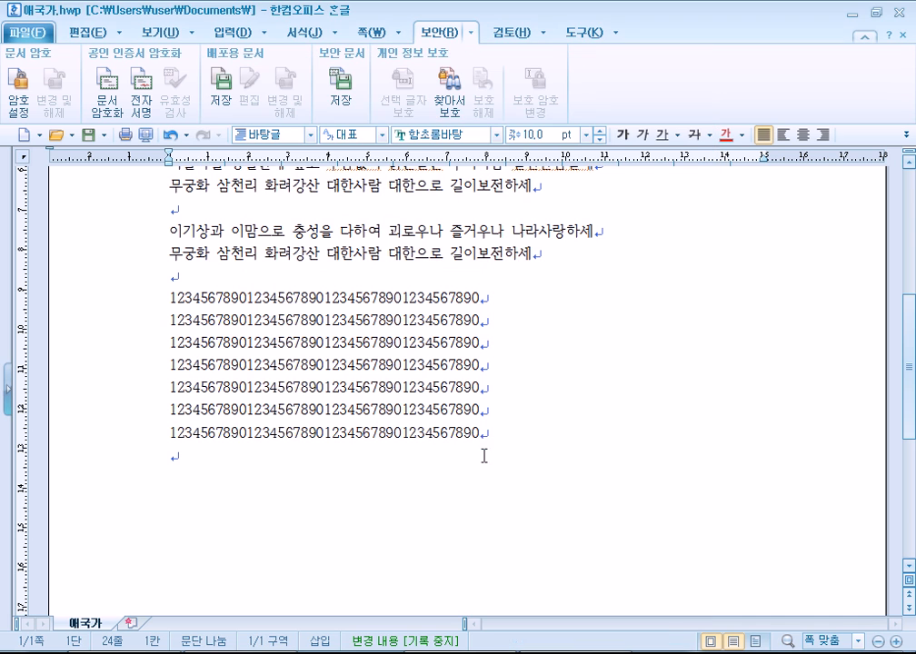
Switch to Explorer and navigate from 강좌녹화 through 2017-1 into the 71_1컴활자격증 folder.
key("alt+Tab")
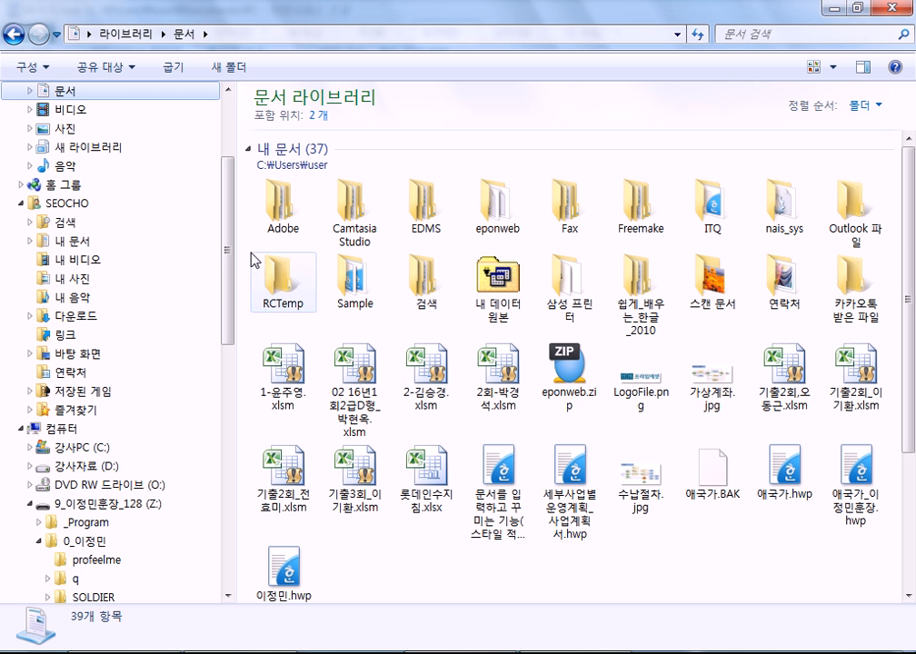
left_click_drag(228, 294, 236, 459)
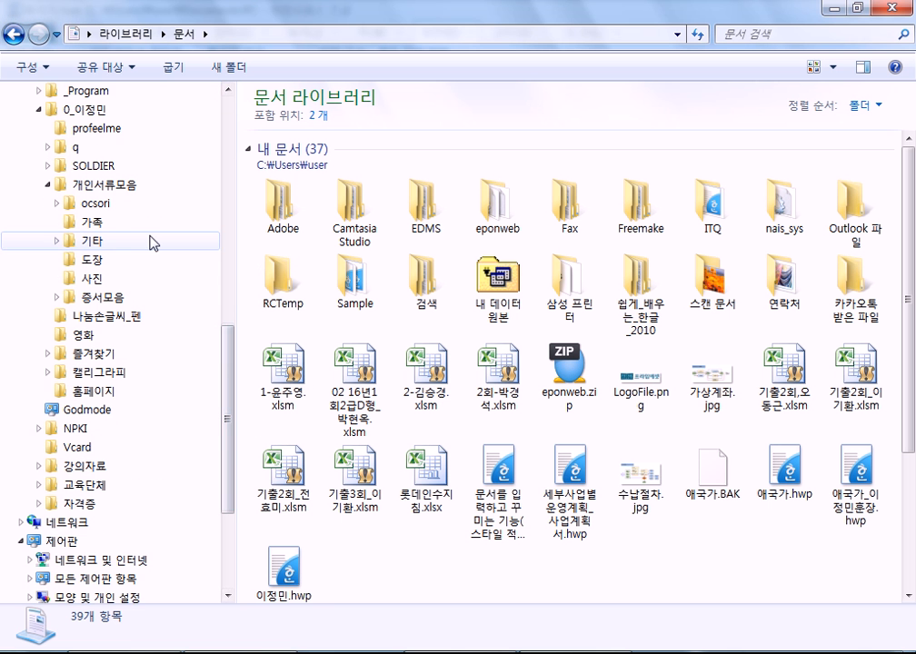
left_click(37, 109)
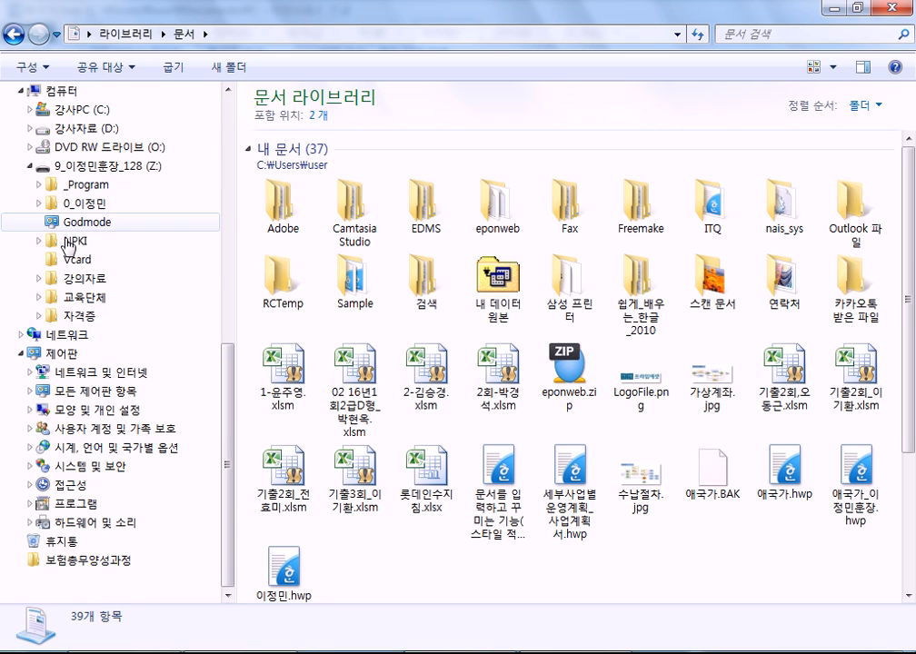
left_click_drag(227, 359, 231, 147)
left_click(82, 109)
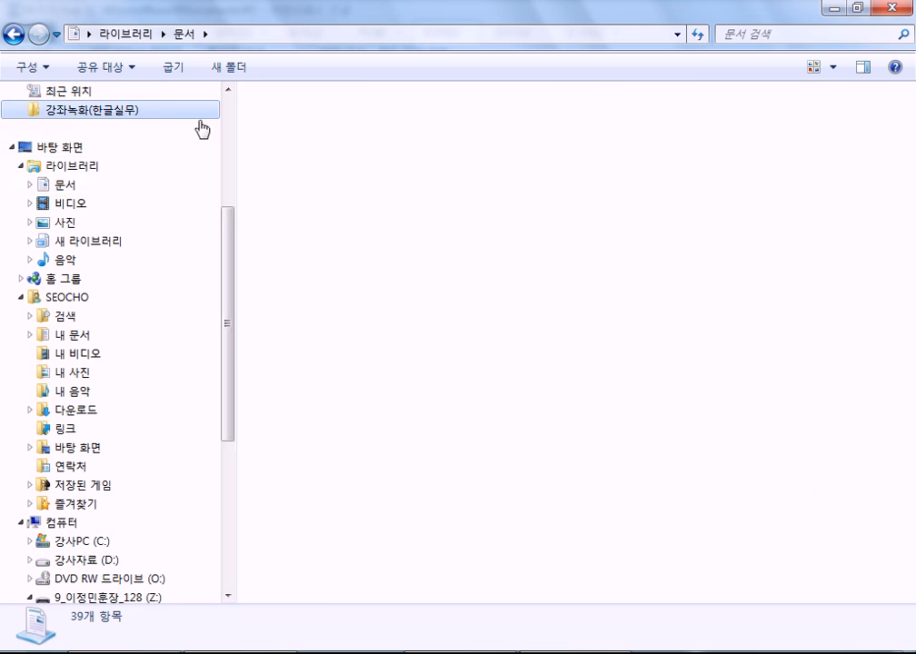
left_click(437, 36)
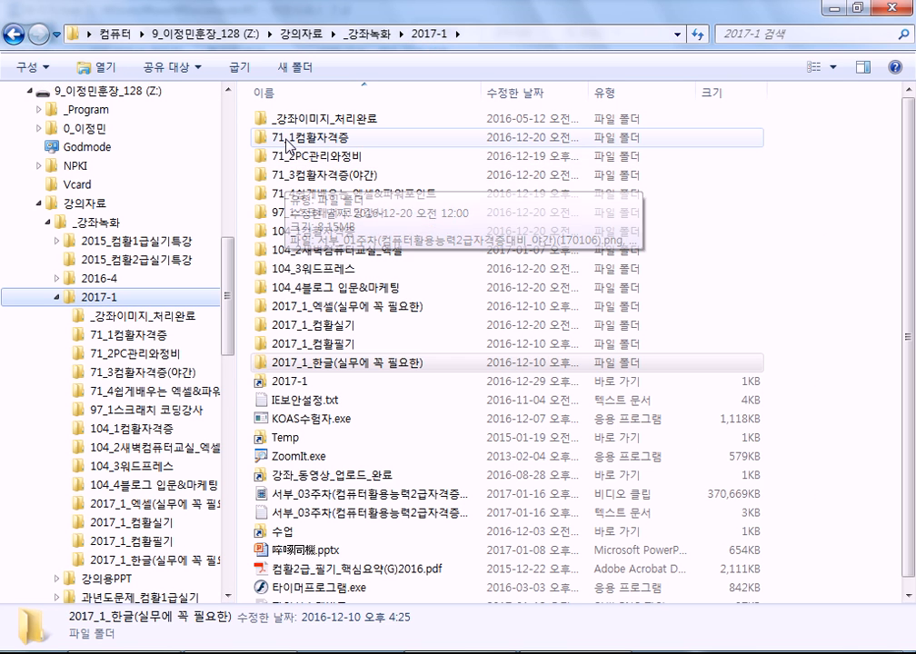
double_click(289, 141)
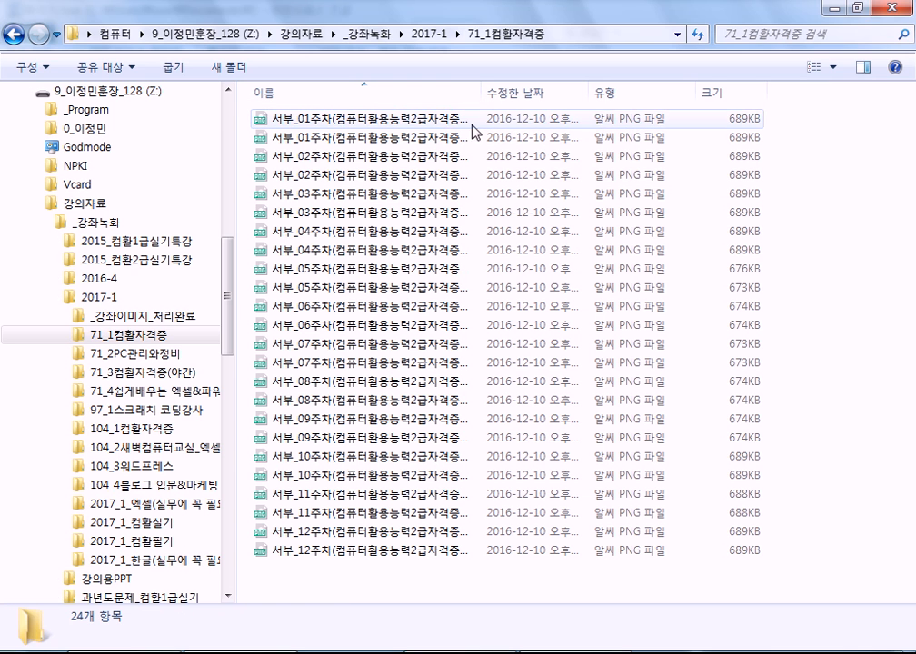
Show the files as 아주 큰 아이콘 and open the first week-01 poster image maximized.
left_click(832, 66)
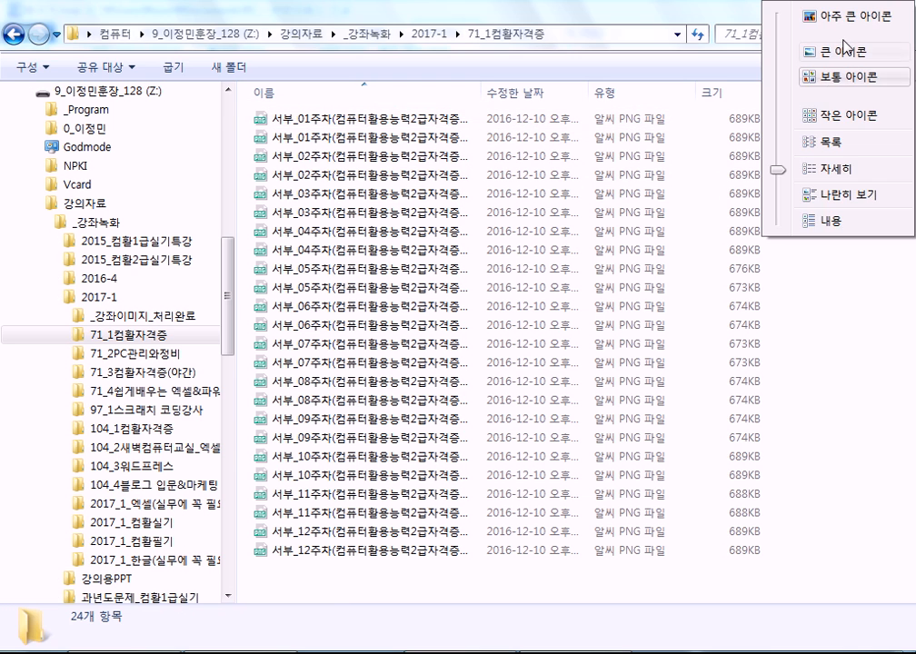
left_click(841, 20)
left_click(310, 185)
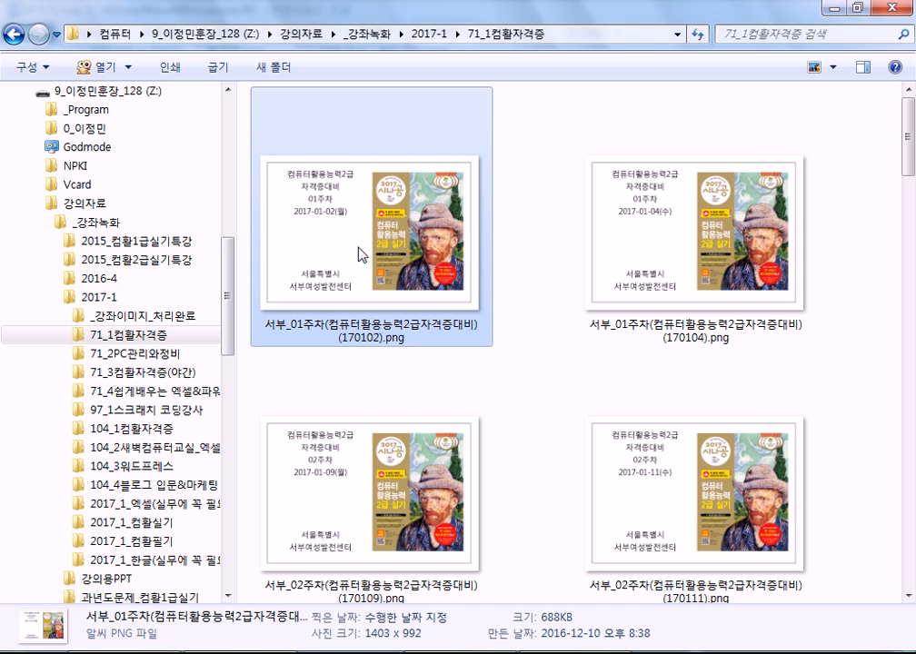
double_click(277, 303)
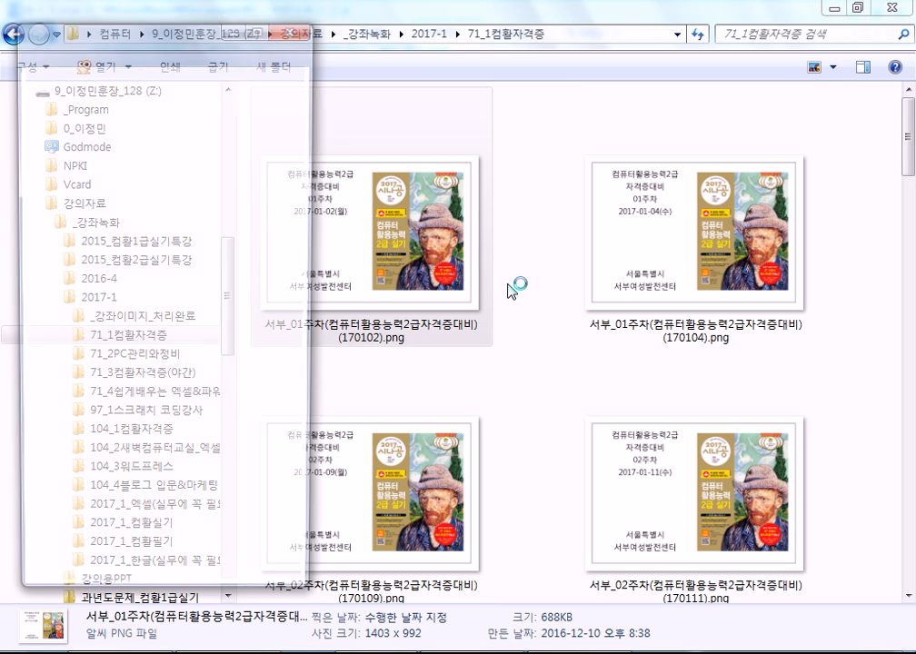
left_click(263, 27)
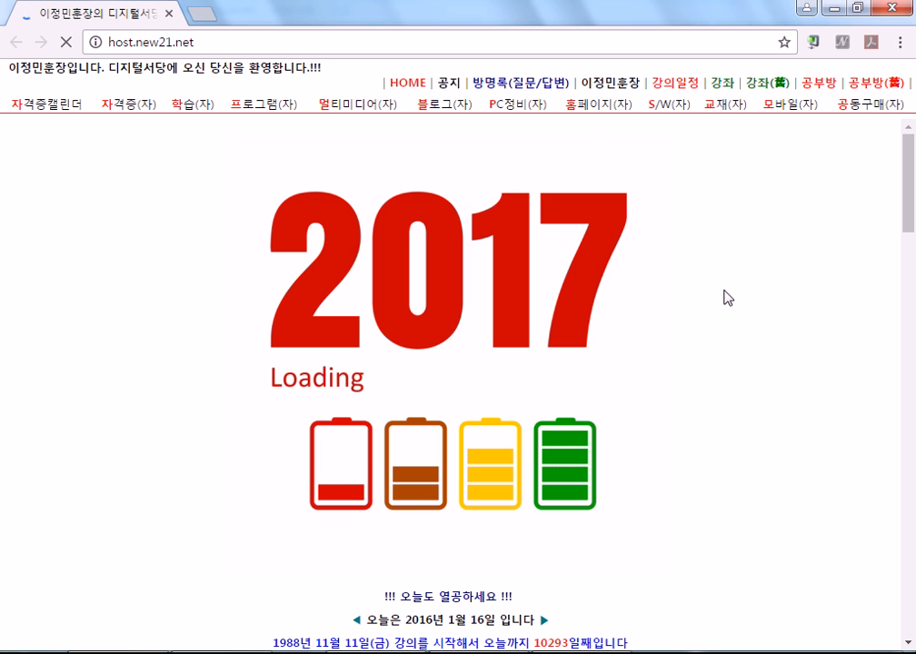
Open the 공부방 board's 170109 week-2 post, scroll through its video, then minimize Chrome.
left_click(805, 87)
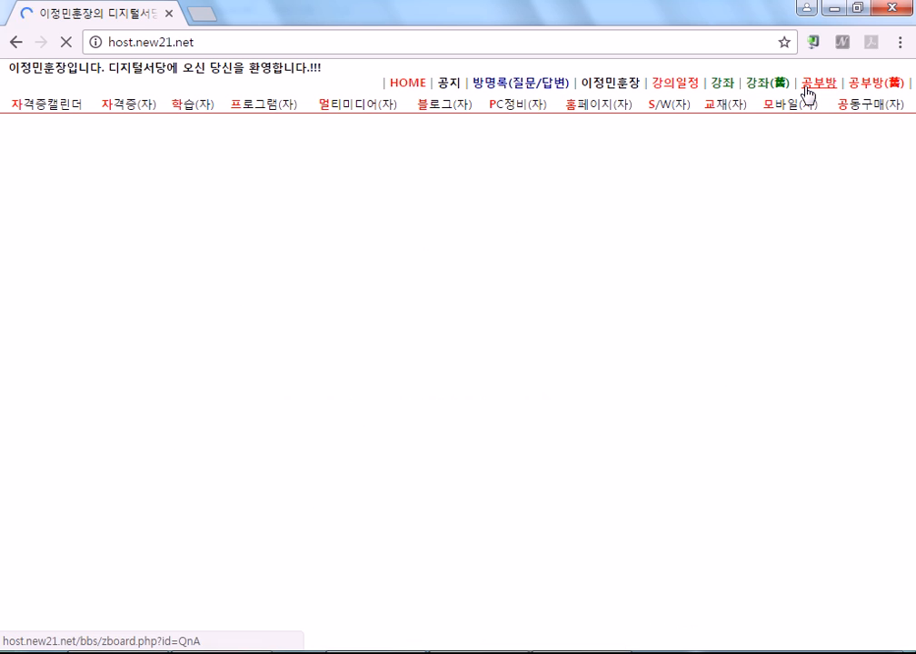
scroll(272, 435, "down", 6)
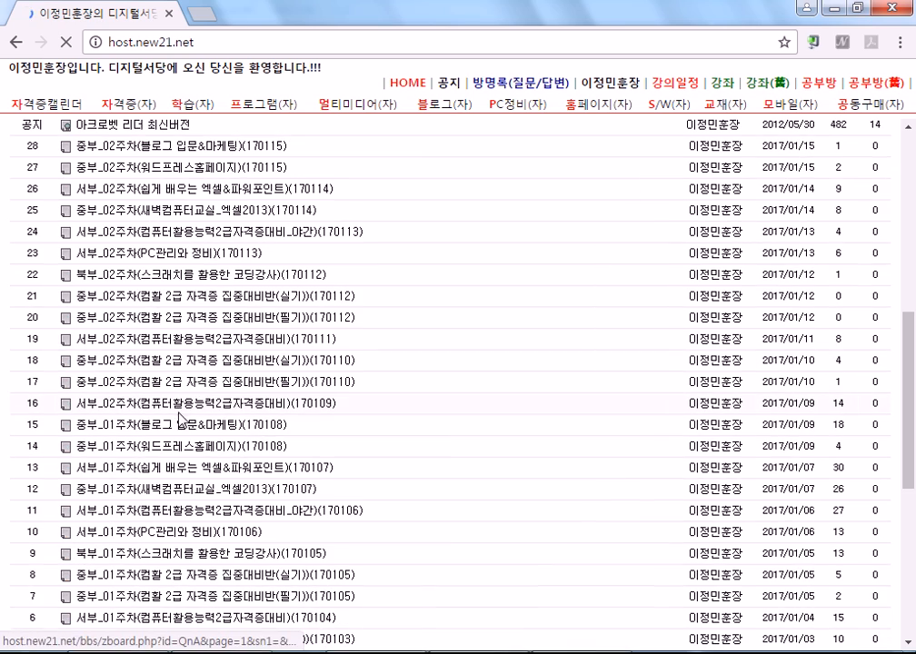
left_click(180, 411)
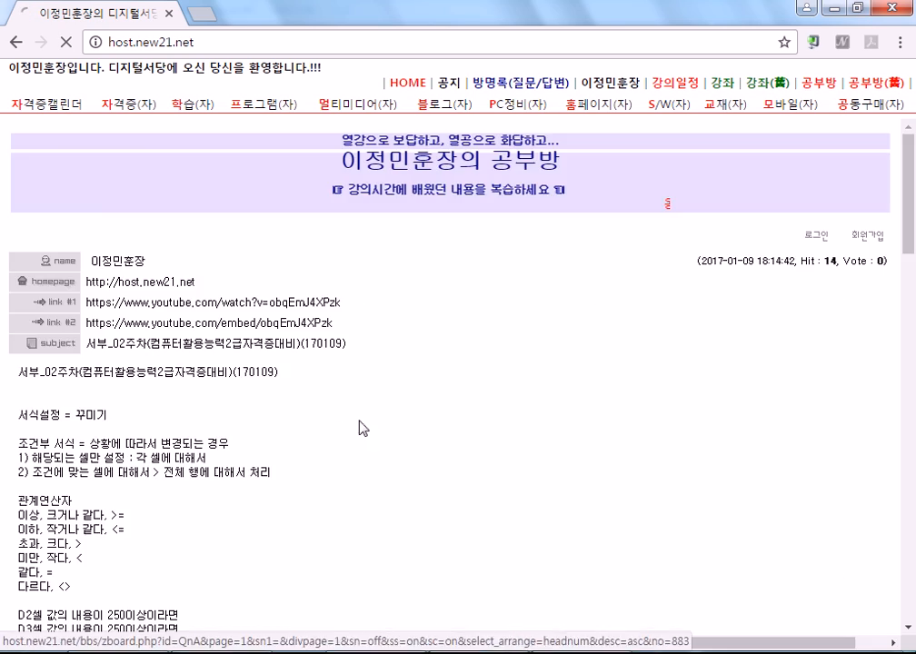
scroll(352, 404, "down", 15)
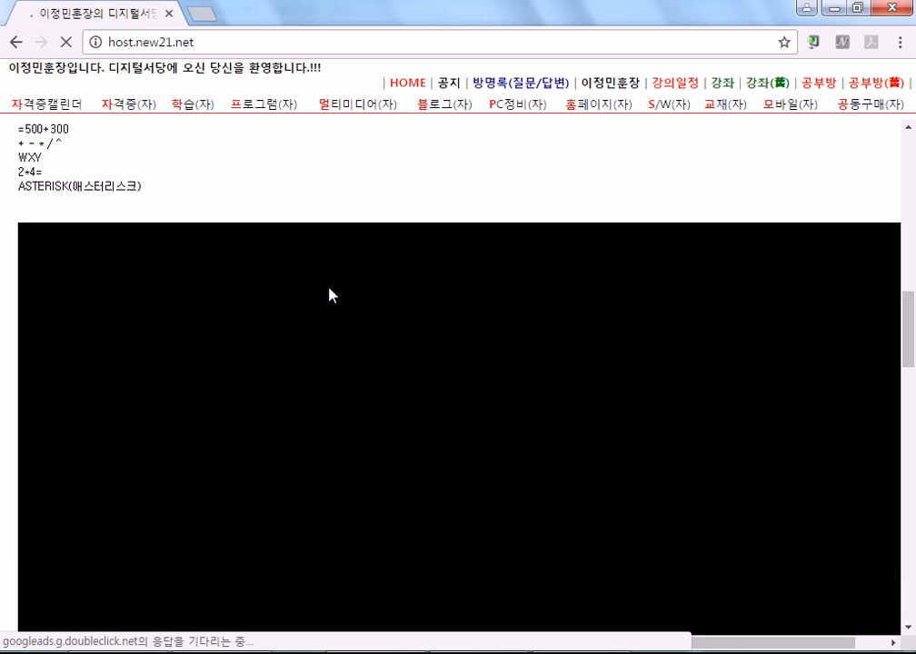
scroll(400, 426, "down", 1)
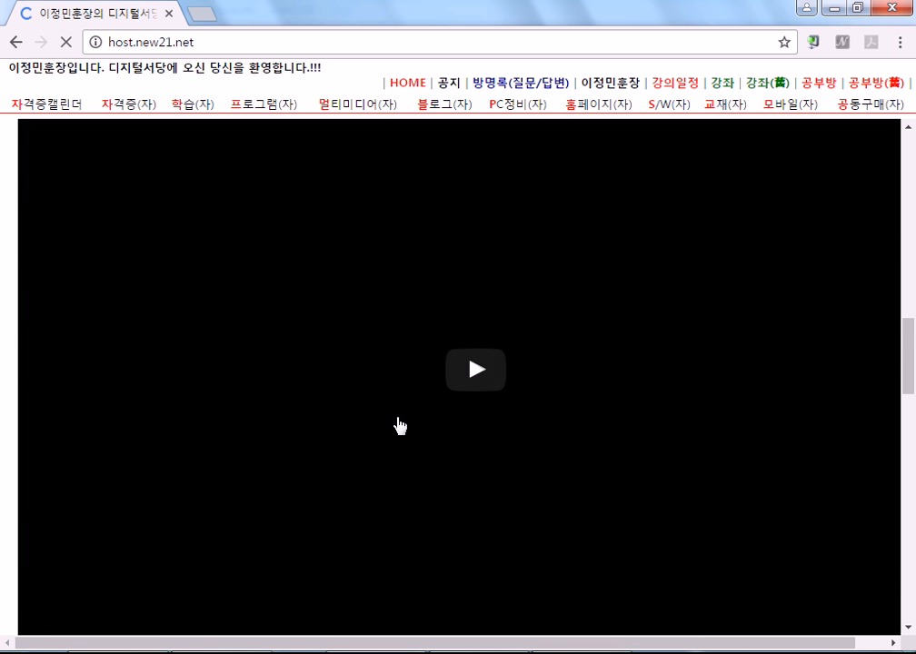
scroll(508, 363, "up", 1)
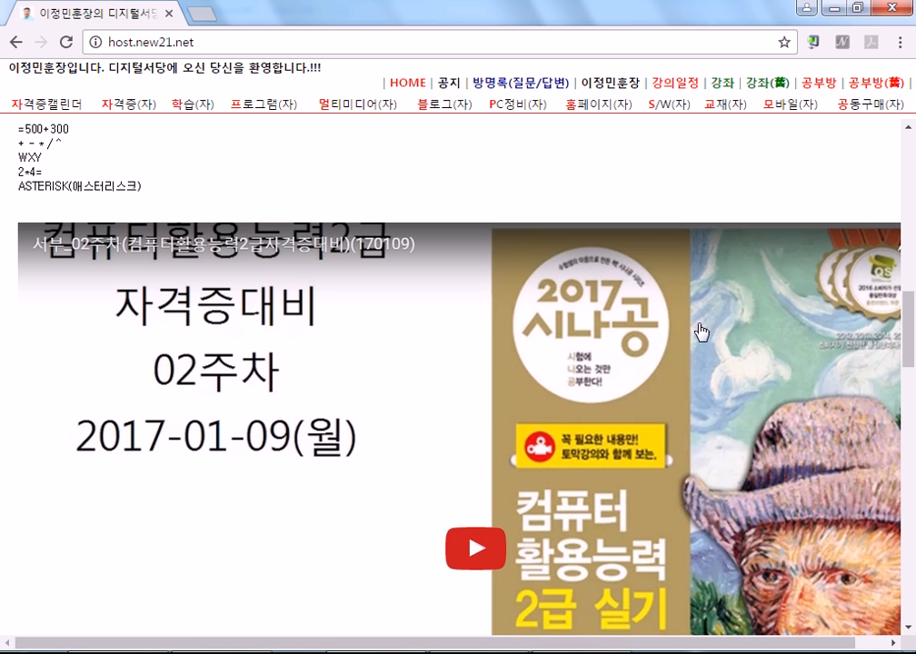
scroll(700, 332, "down", 2)
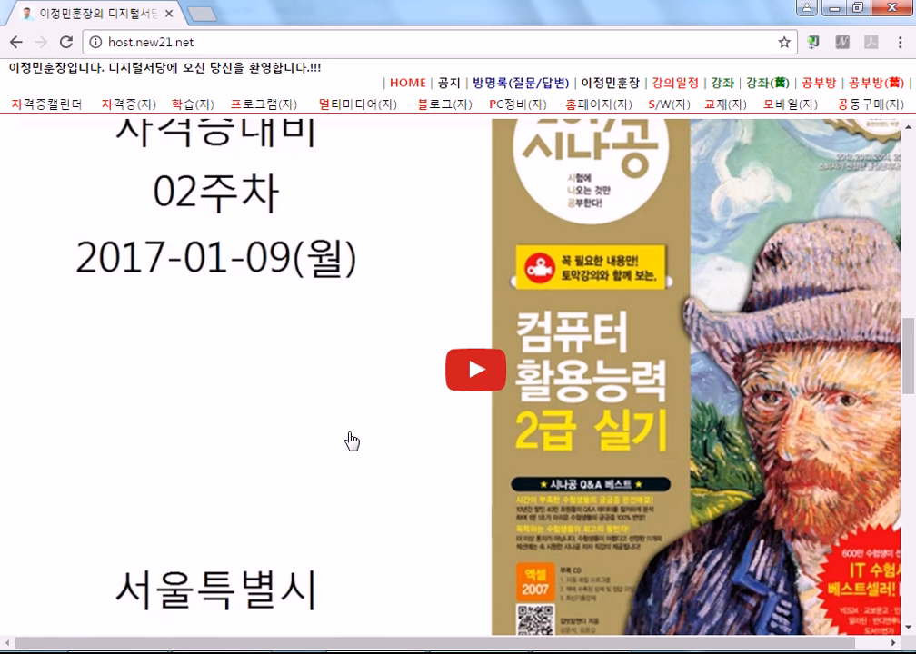
scroll(342, 444, "up", 2)
scroll(309, 432, "down", 2)
scroll(231, 272, "down", 3)
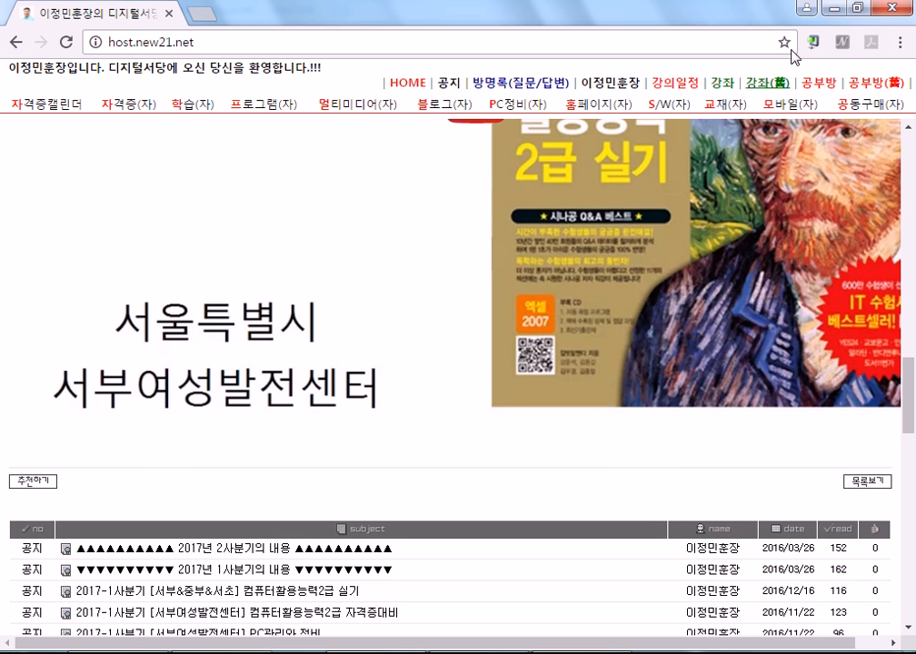
left_click(836, 8)
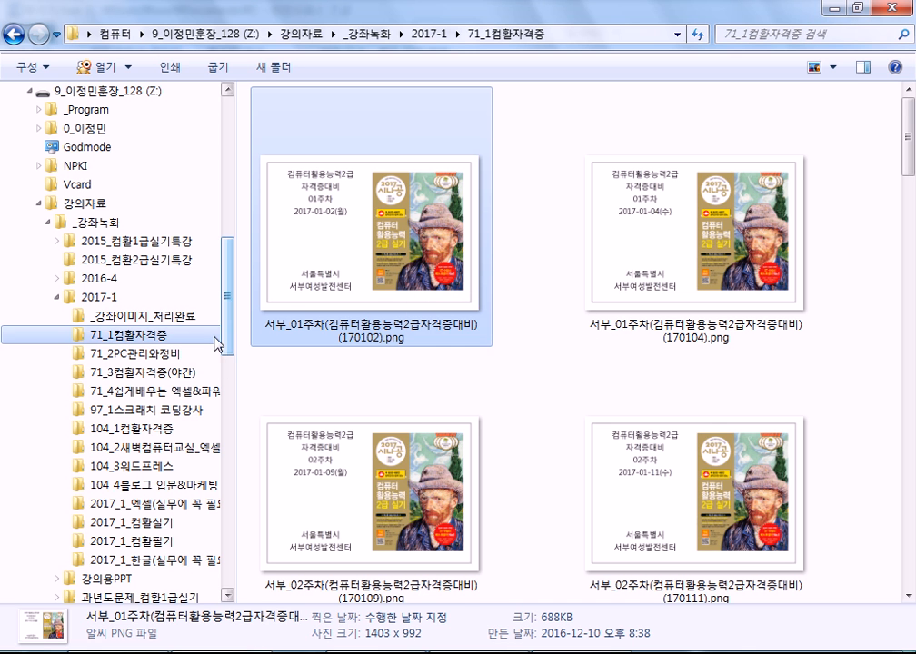
Open the 104_4블로그 입문&마케팅 folder from the tree and switch it to 아주 큰 아이콘 view.
left_click_drag(231, 353, 229, 425)
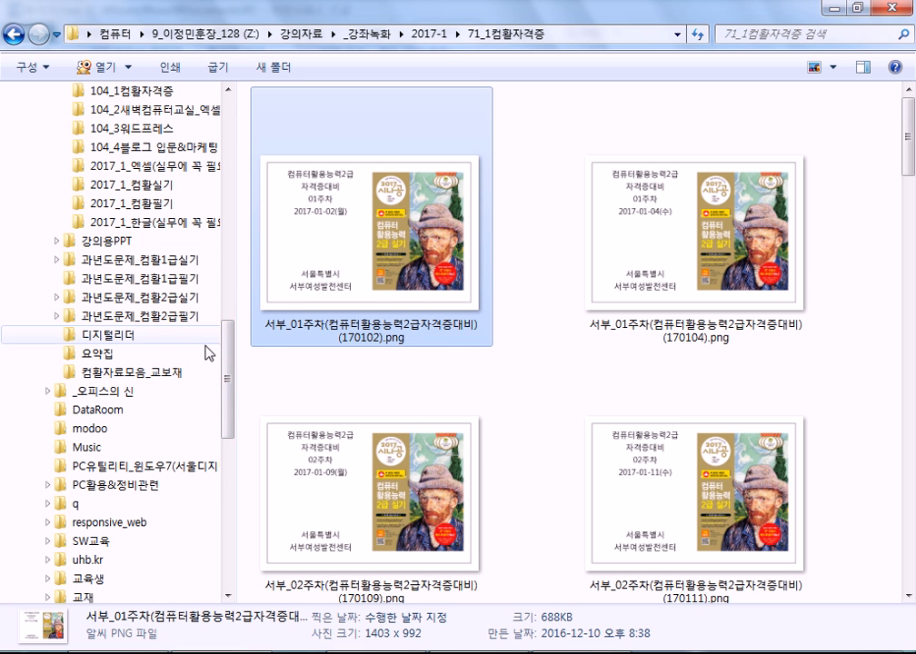
left_click_drag(230, 357, 222, 309)
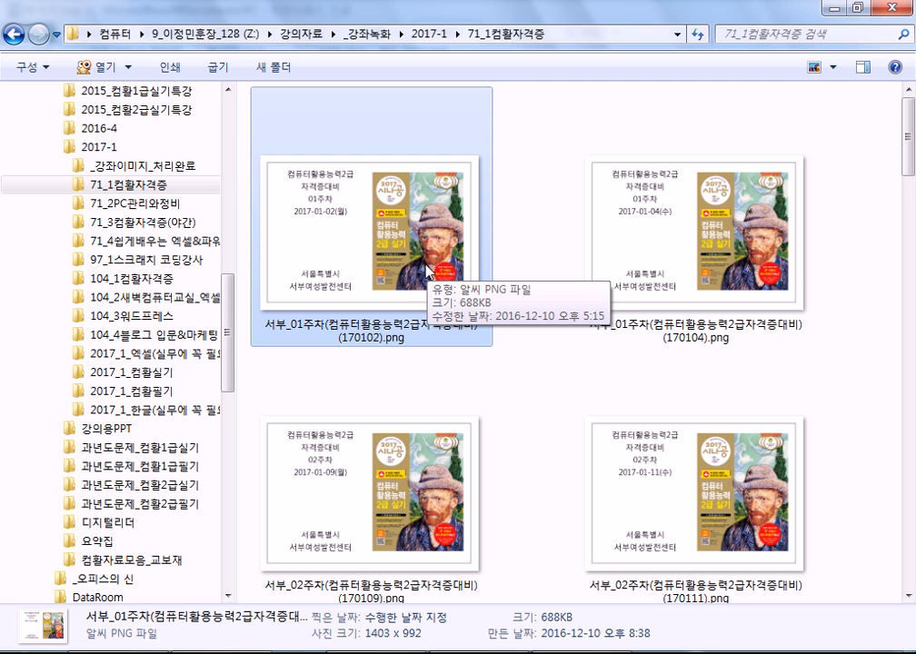
left_click(202, 336)
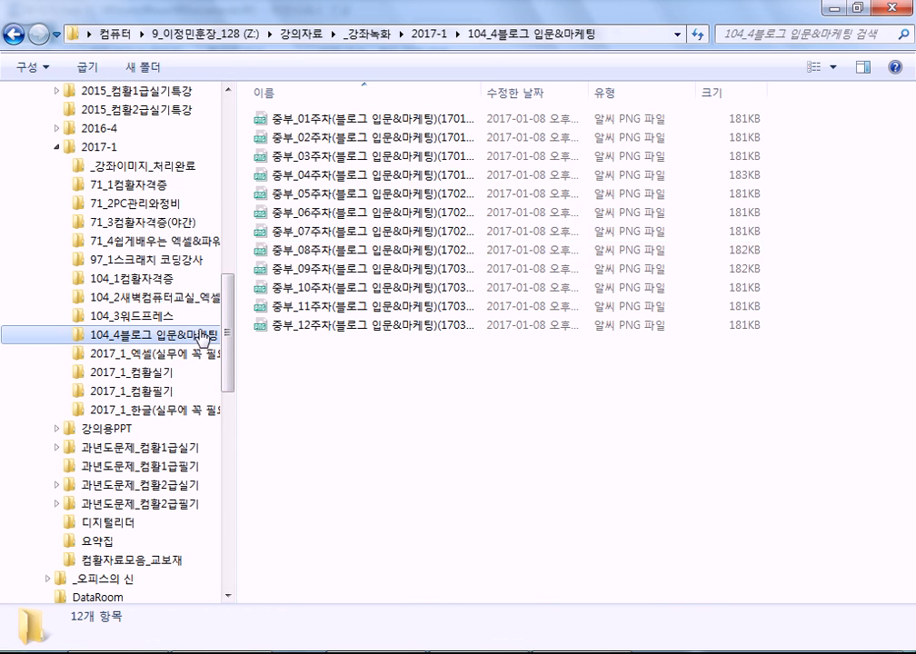
left_click(833, 66)
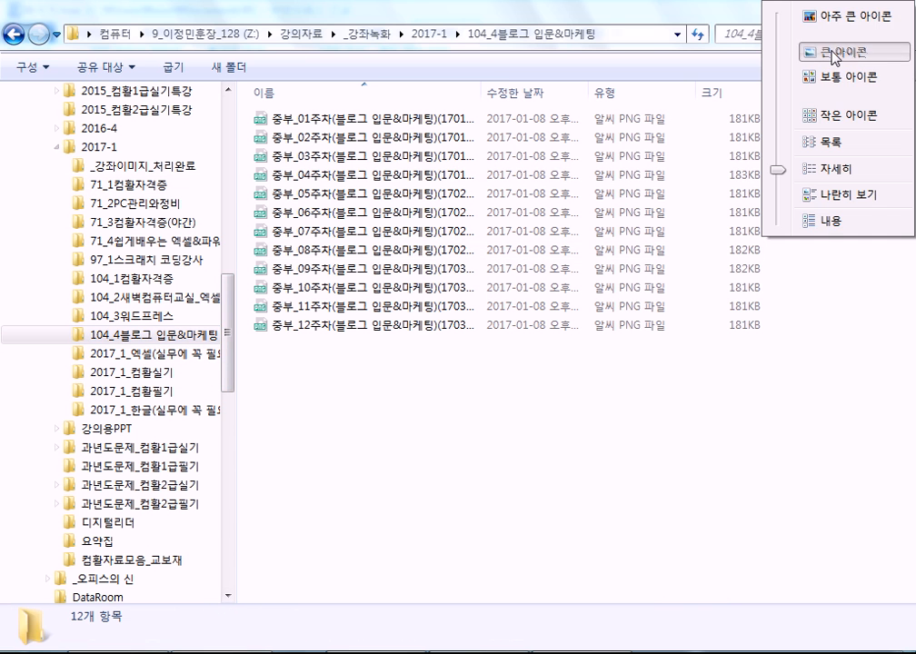
left_click(833, 56)
left_click(837, 67)
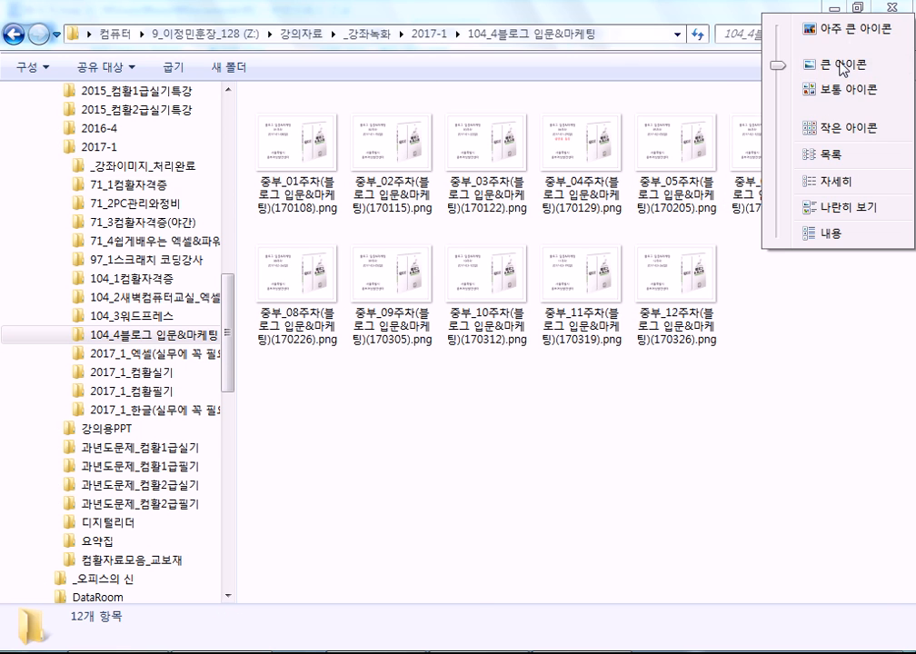
left_click(848, 27)
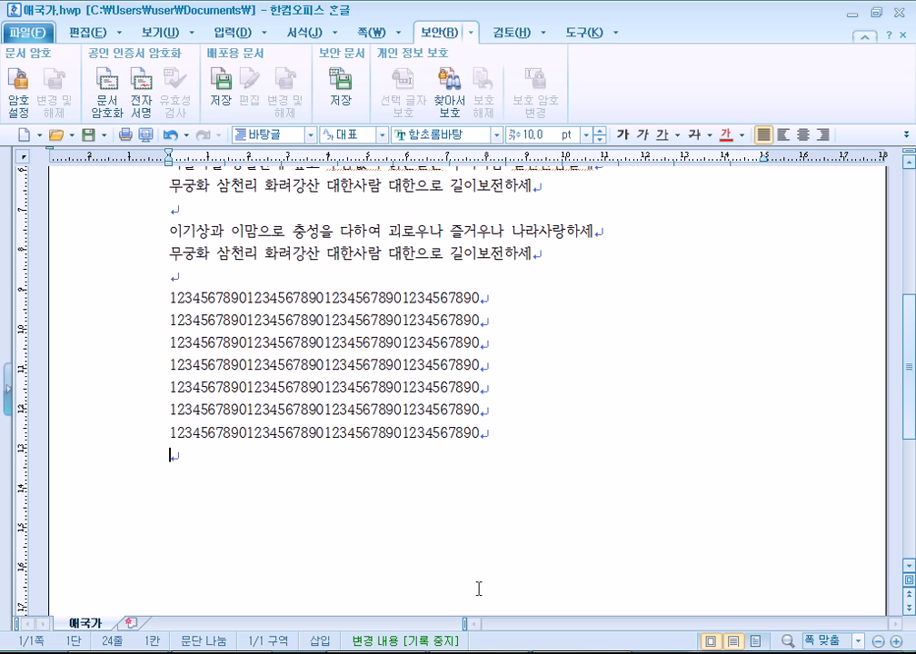
Print through the 그림으로 저장하기 printer, saving a PNG picture named 애국가.
left_click(28, 34)
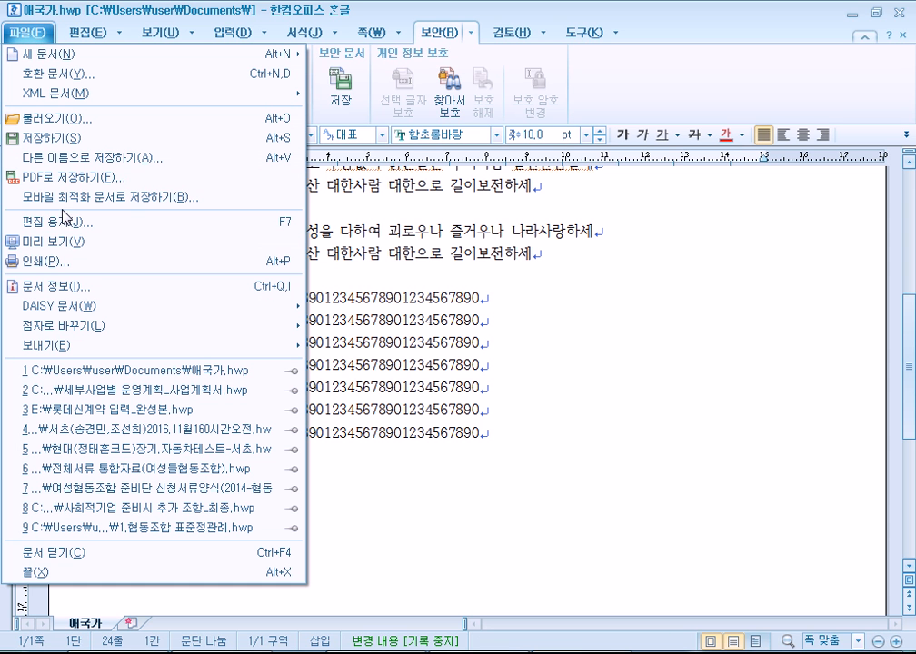
left_click(52, 271)
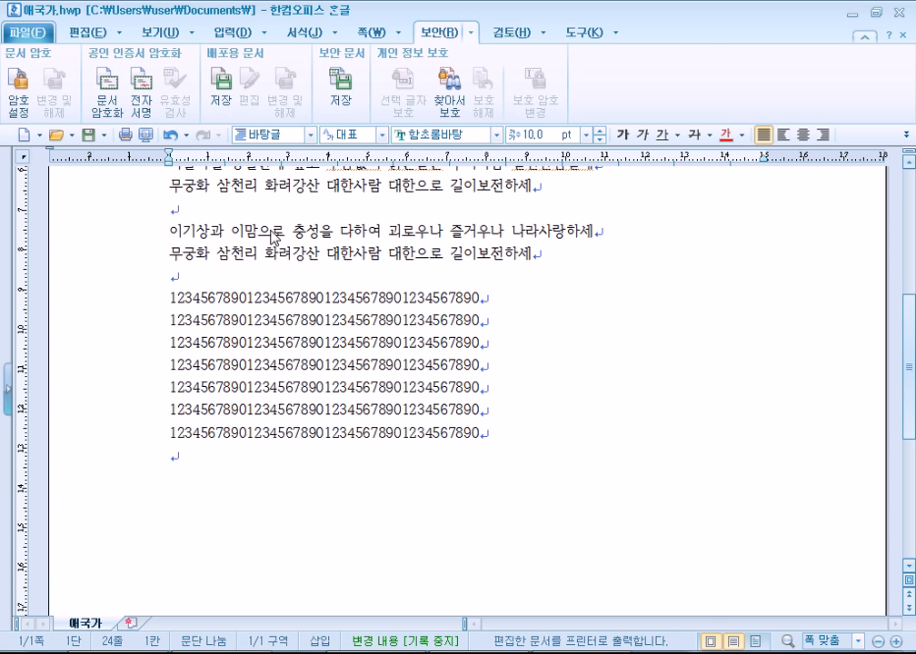
scroll(473, 177, "down", 4)
left_click(581, 191)
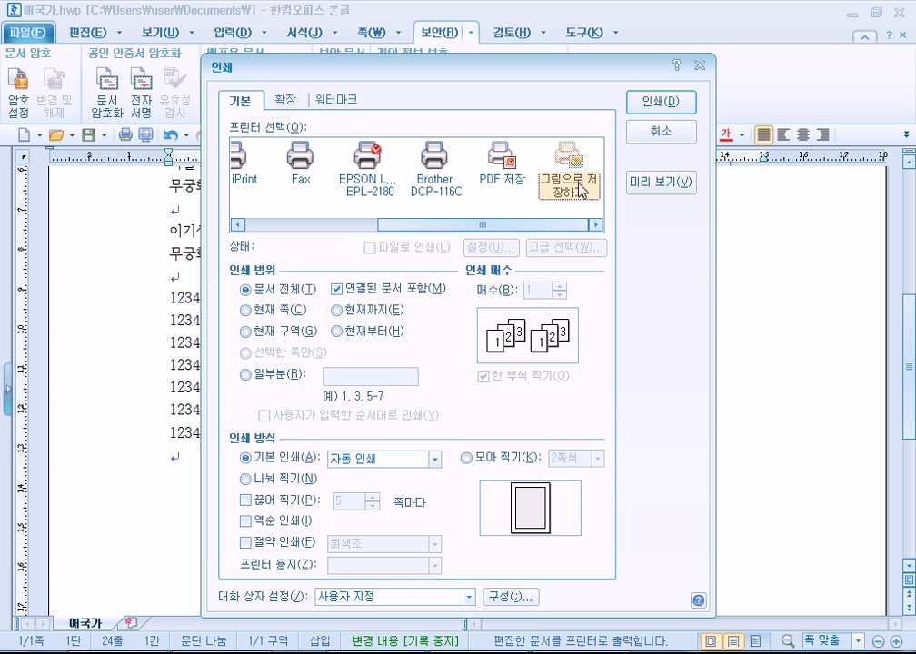
left_click(661, 102)
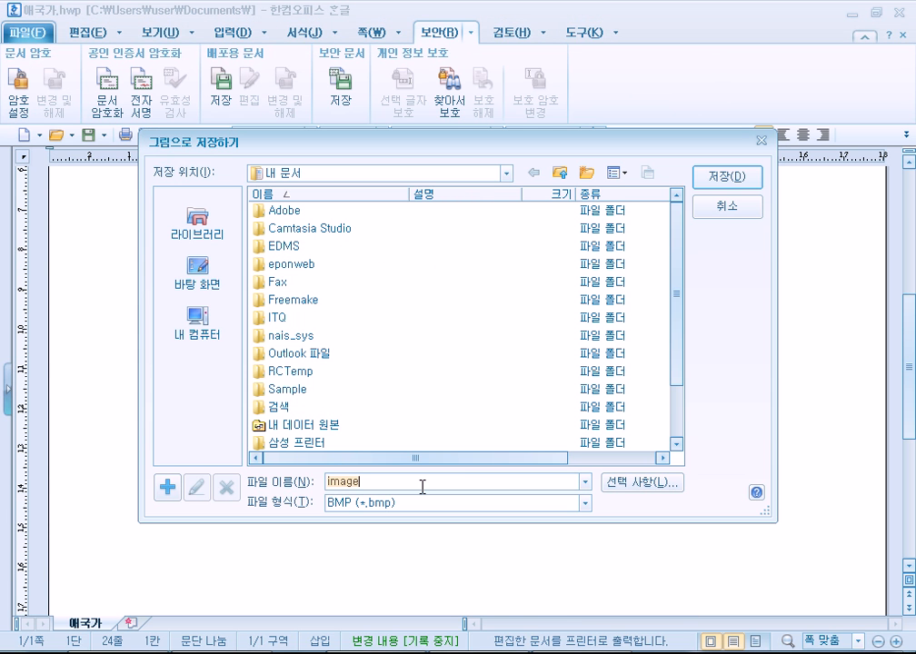
type("d")
left_click(436, 504)
left_click(435, 546)
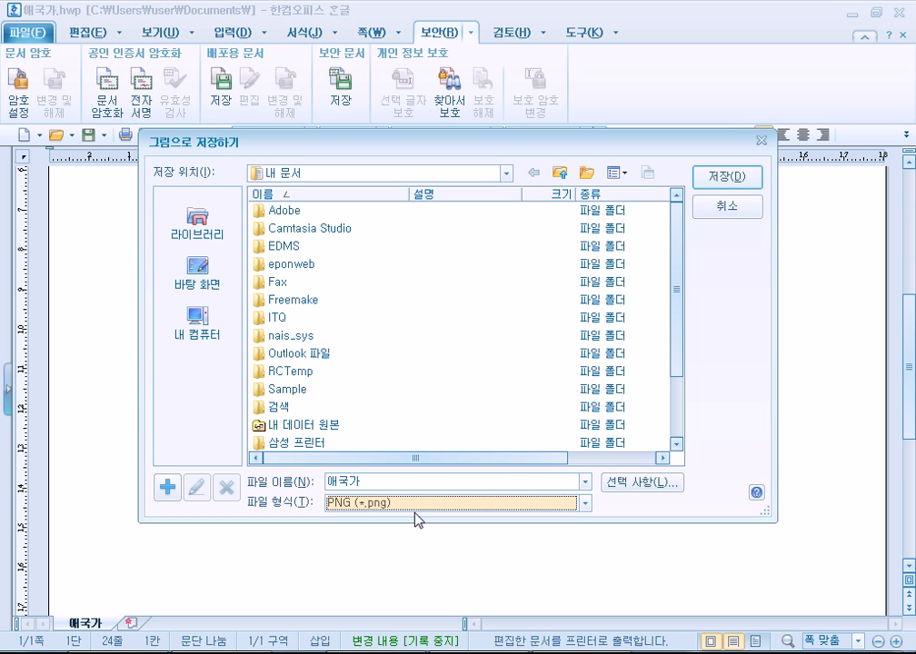
left_click(750, 177)
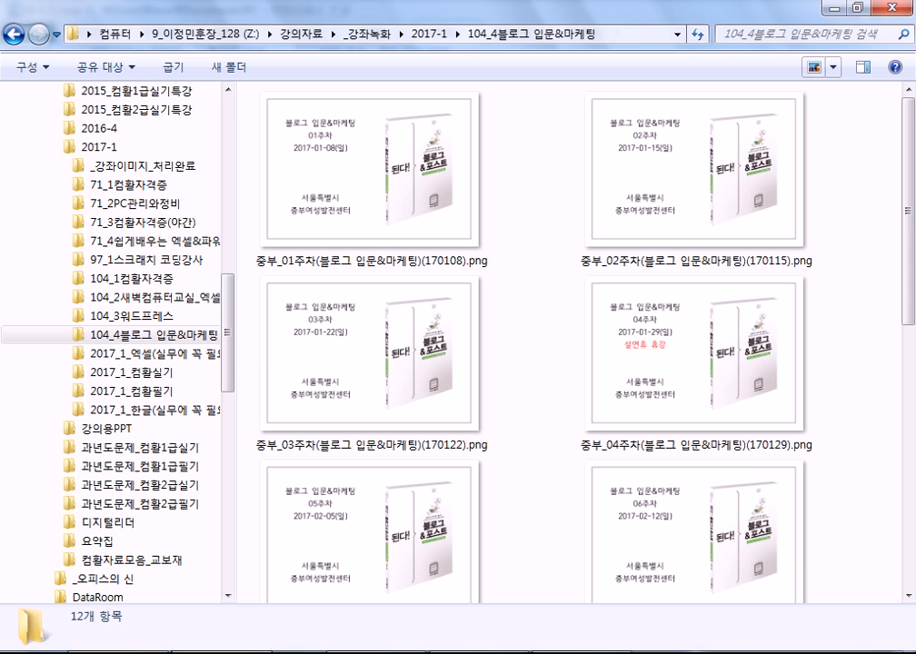
In a new Explorer window, go to the 문서 library and open 애국가001.png.
key("super+e")
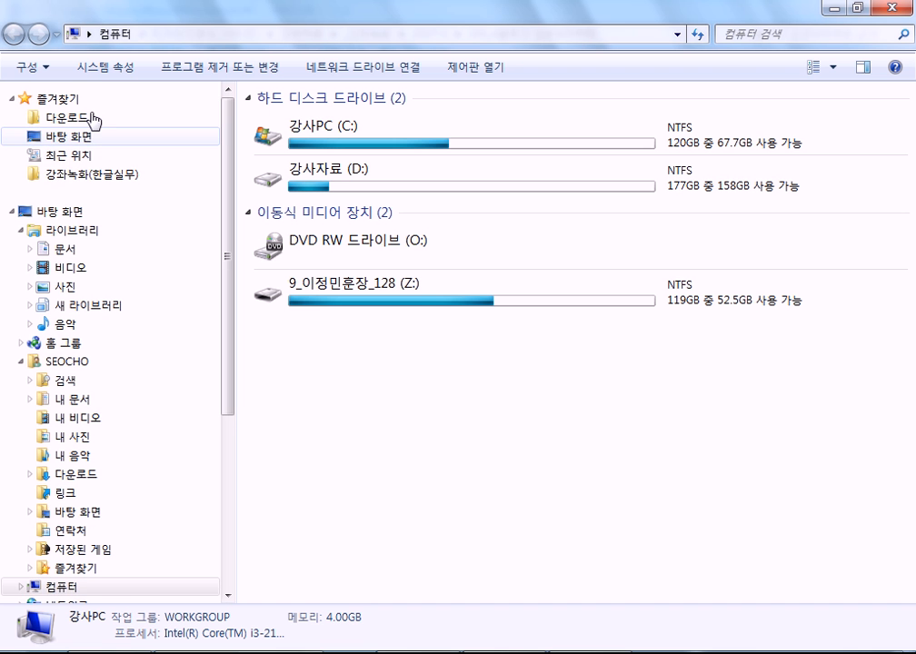
scroll(82, 181, "down", 1)
left_click(66, 225)
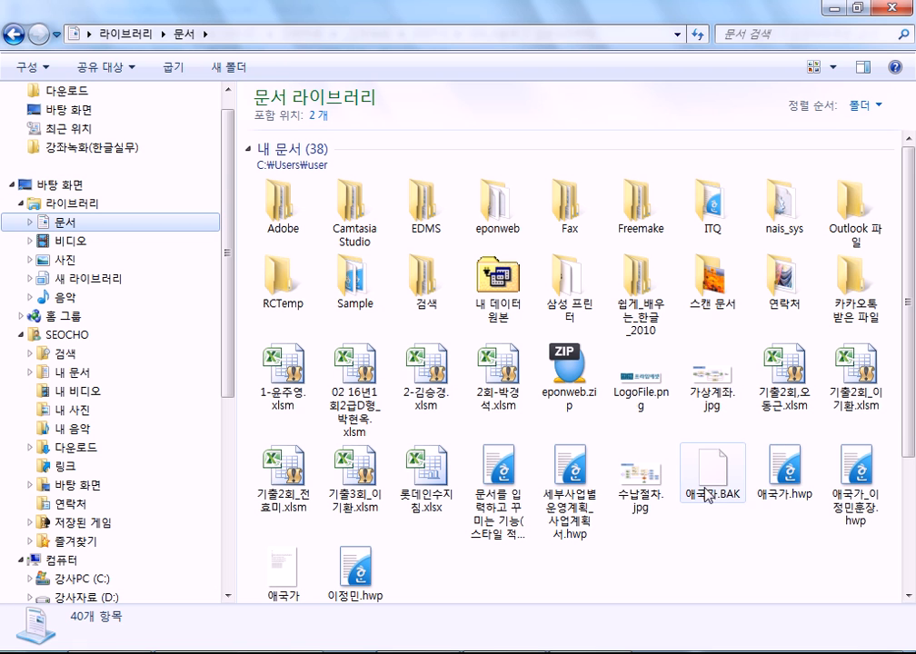
left_click(286, 572)
scroll(300, 563, "down", 3)
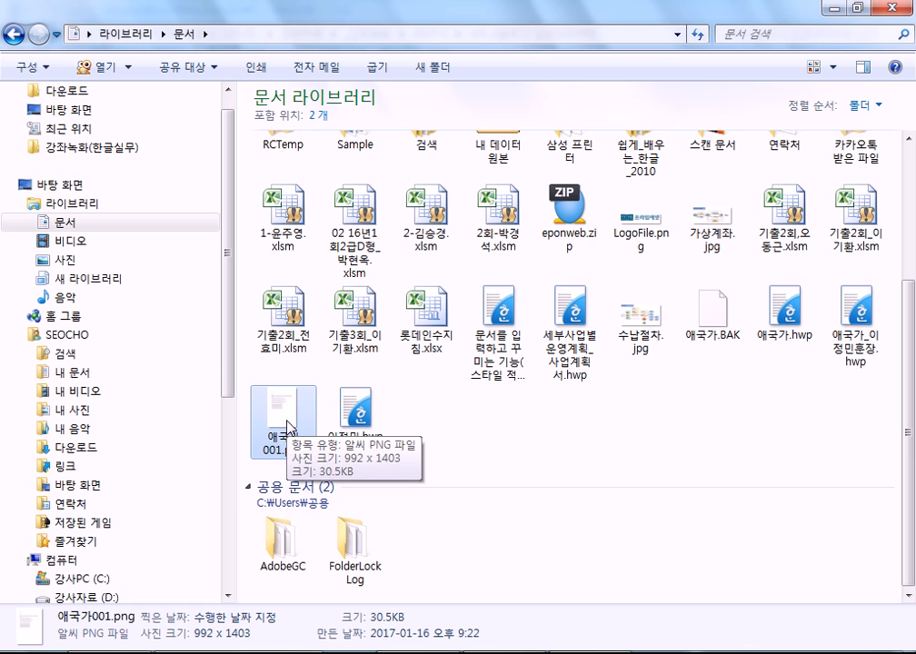
double_click(287, 428)
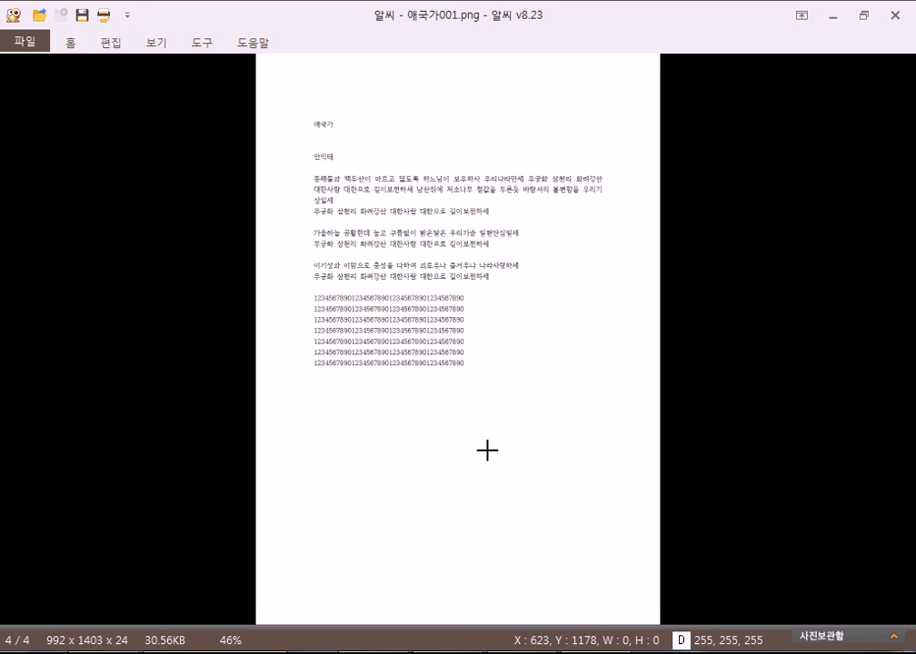
Zoom in and pan across the anthem lyrics in 애국가001.png, then close ALSee.
left_click_drag(320, 171, 445, 288)
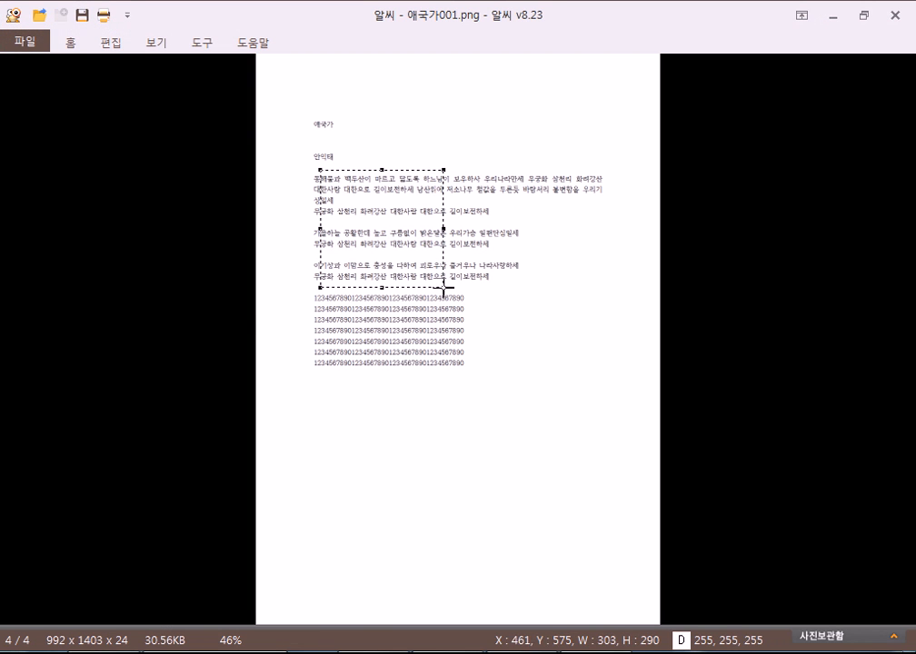
left_click_drag(344, 180, 300, 389)
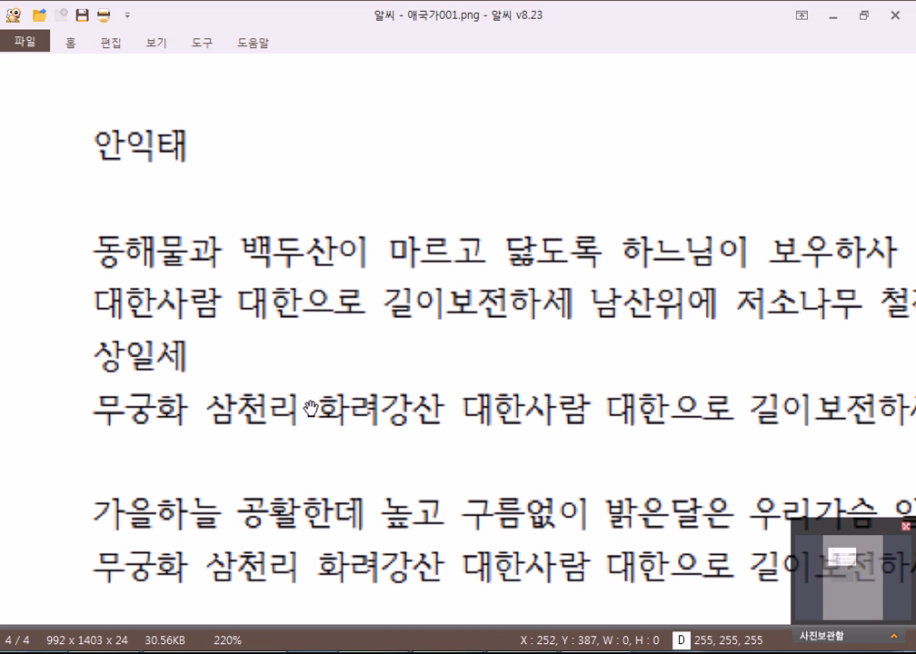
left_click(896, 18)
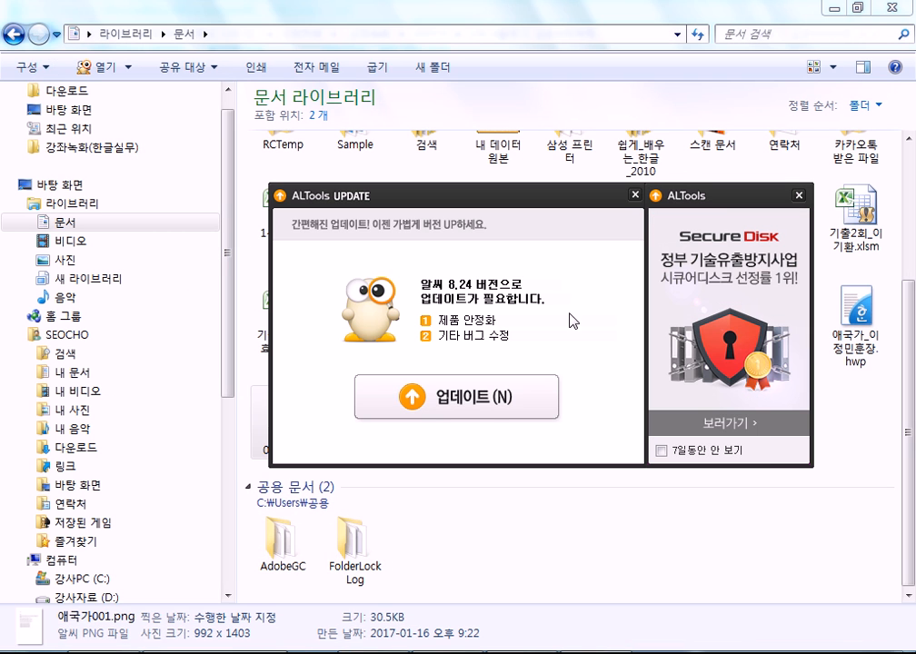
Dismiss the ALTools update window, stop the update, and bring 애국가.hwp back in Hangul.
left_click(634, 194)
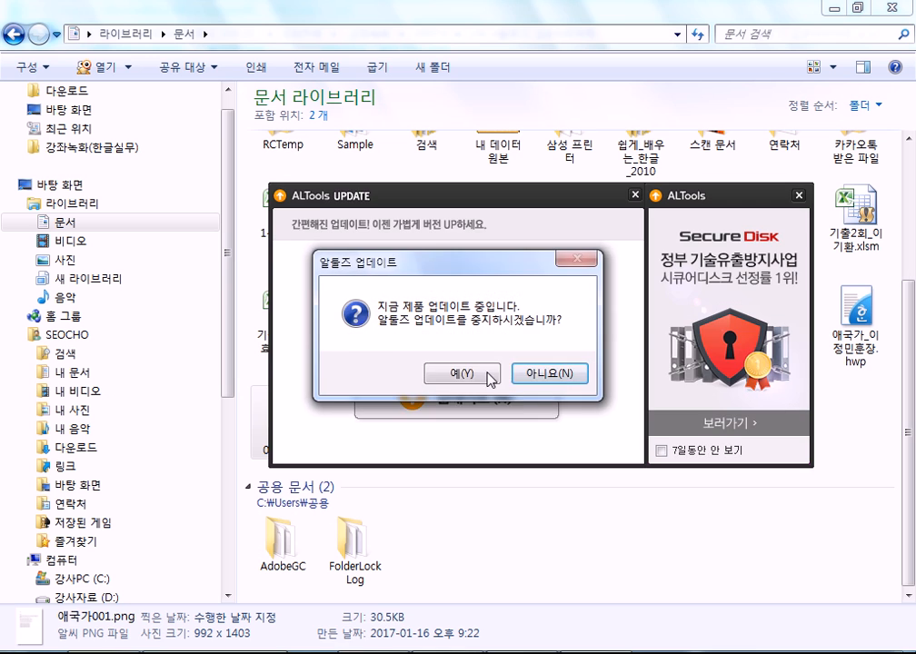
left_click(490, 378)
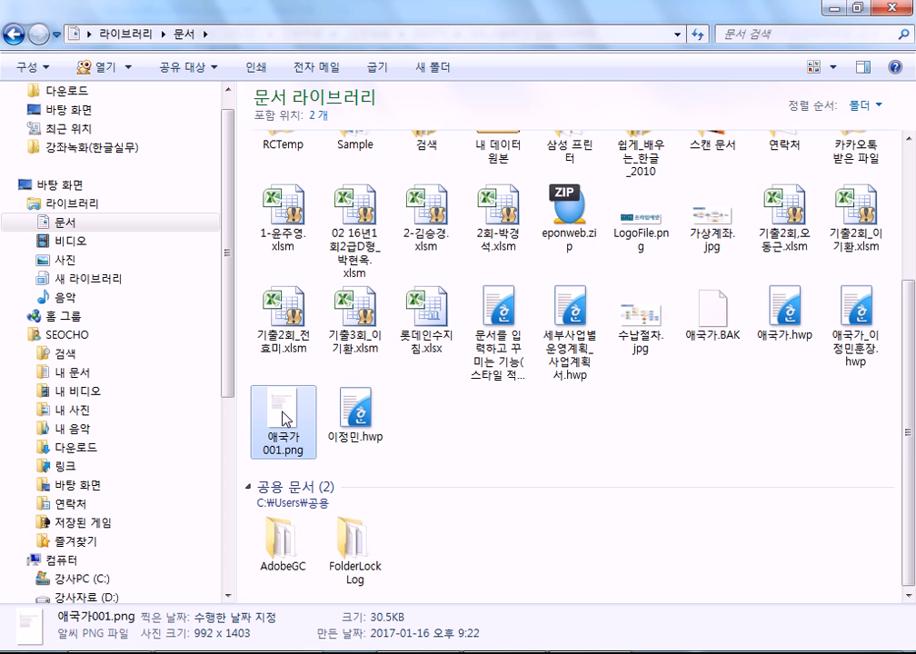
left_click(368, 652)
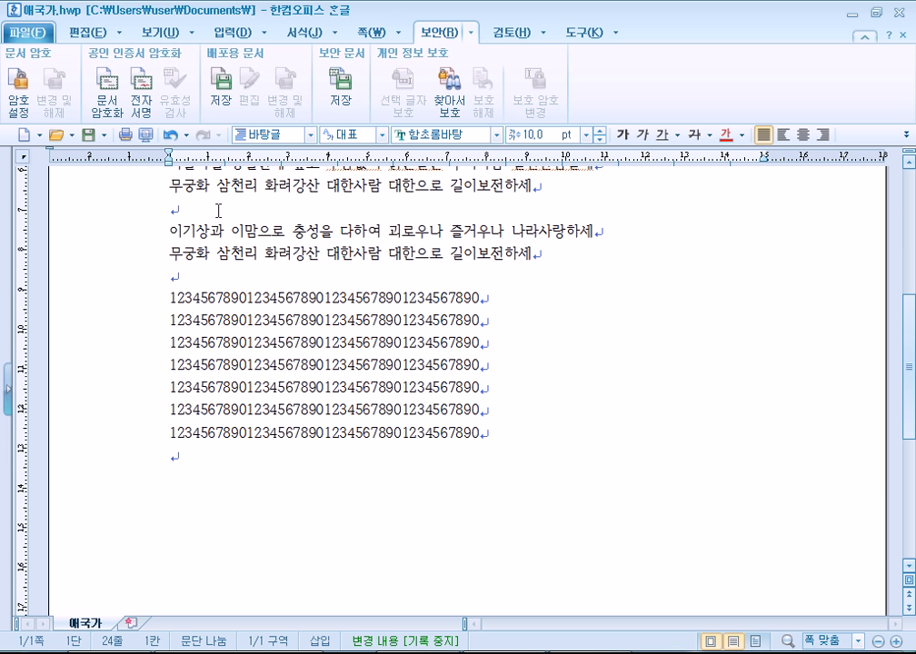
Close the Documents library window and place the cursor on the empty line between verses.
left_click(173, 204)
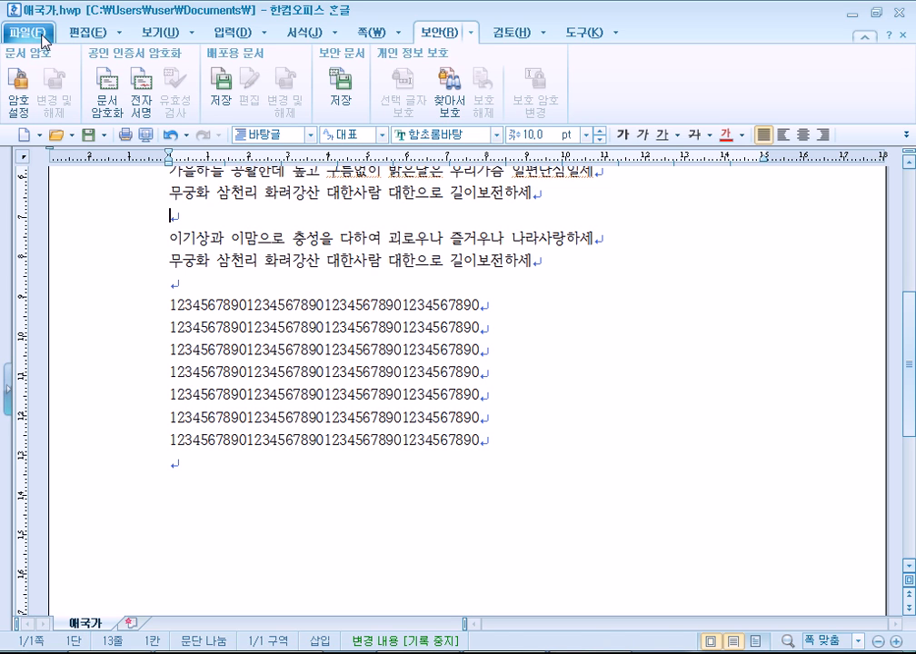
left_click(181, 289)
key("Up")
key("Up")
key("Up")
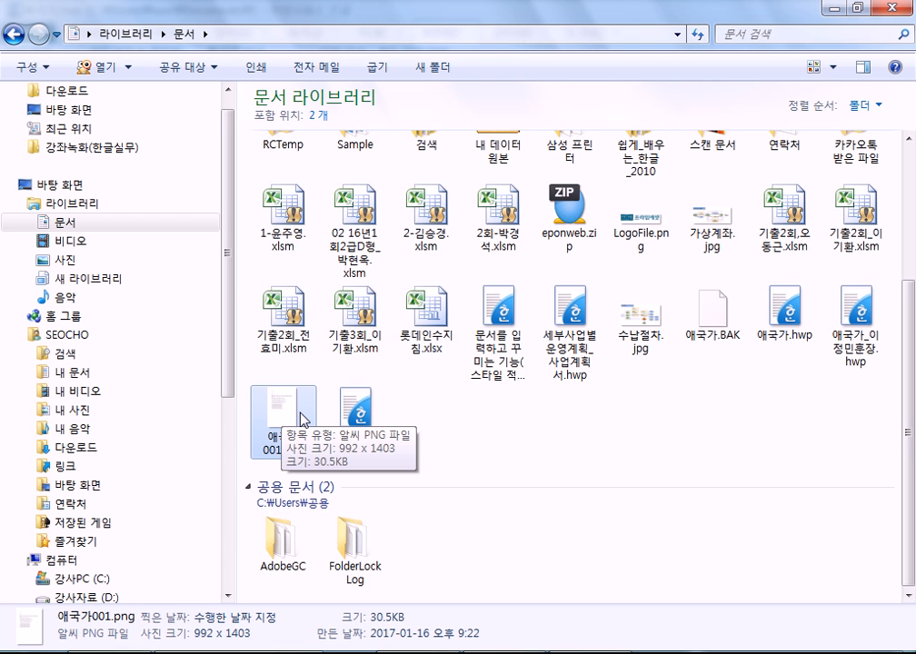
left_click(887, 10)
left_click(149, 212)
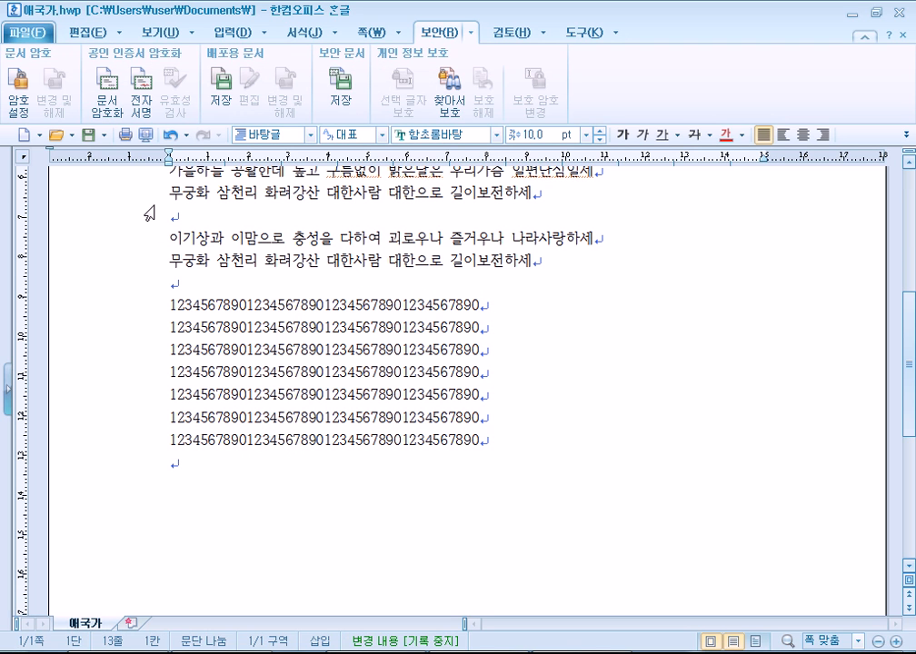
left_click(30, 32)
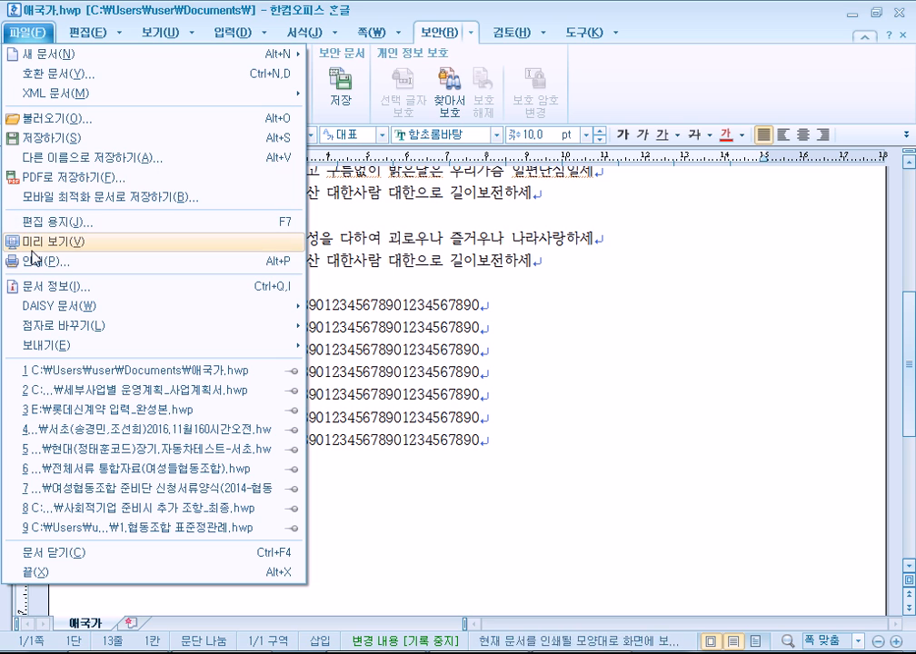
left_click(386, 286)
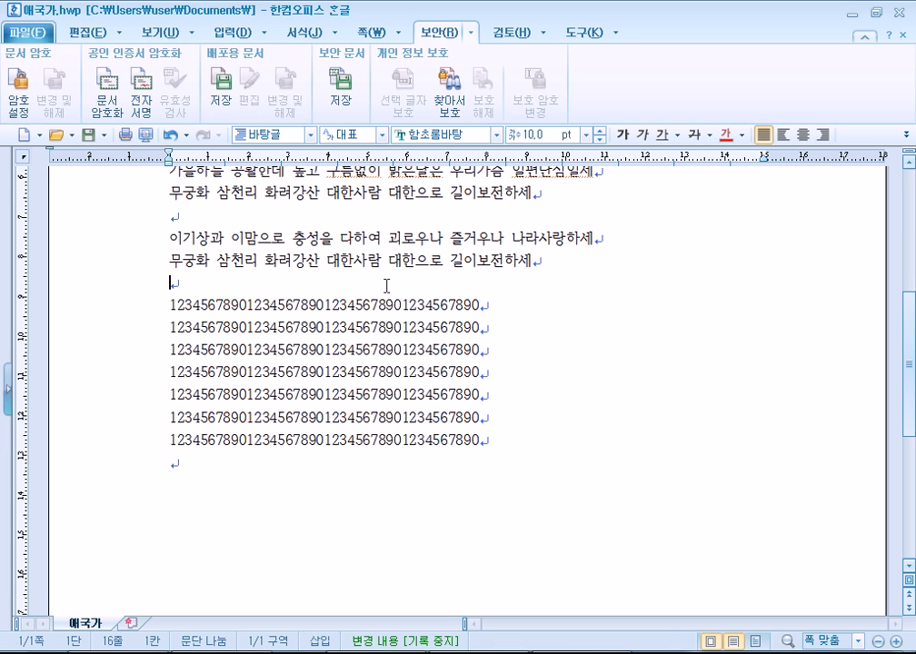
left_click(32, 34)
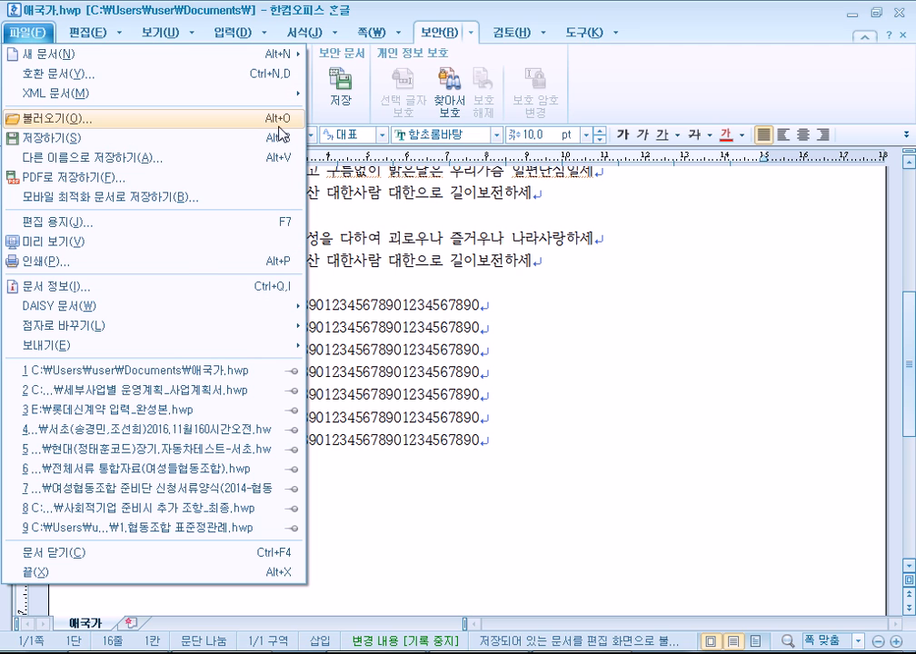
left_click(473, 296)
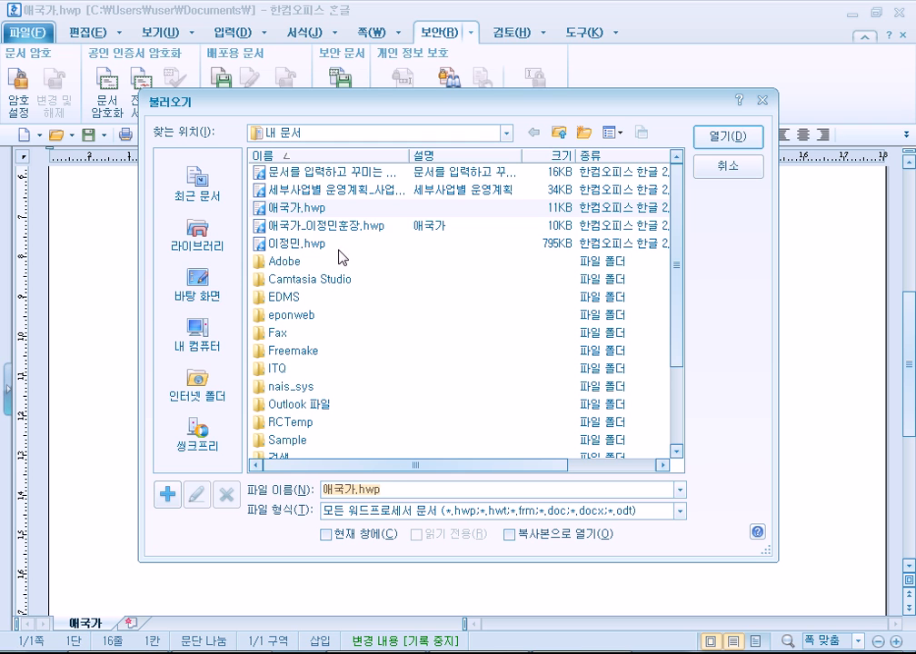
left_click(324, 226)
double_click(323, 226)
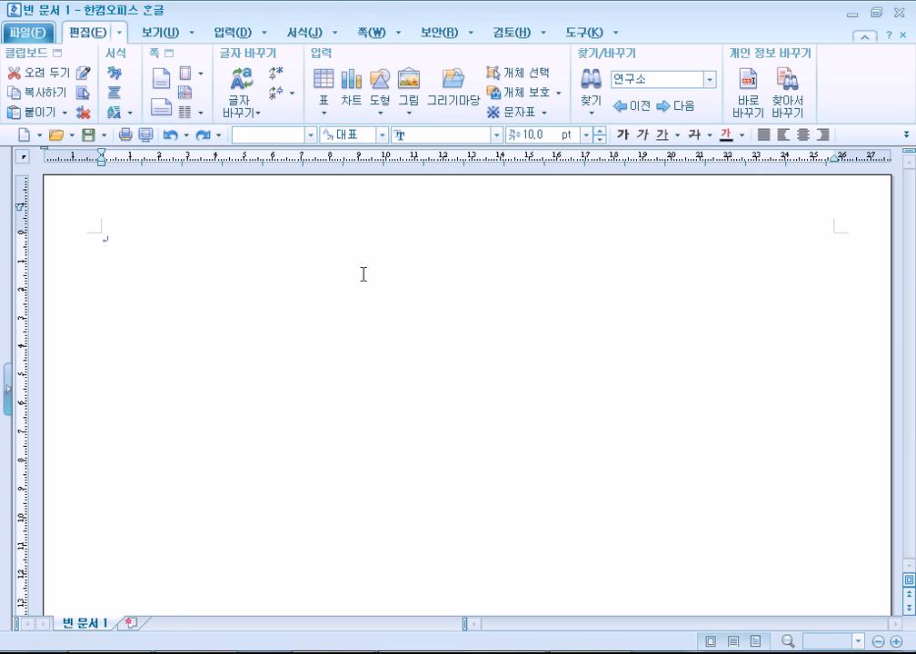
scroll(401, 337, "down", 5)
scroll(401, 337, "up", 5)
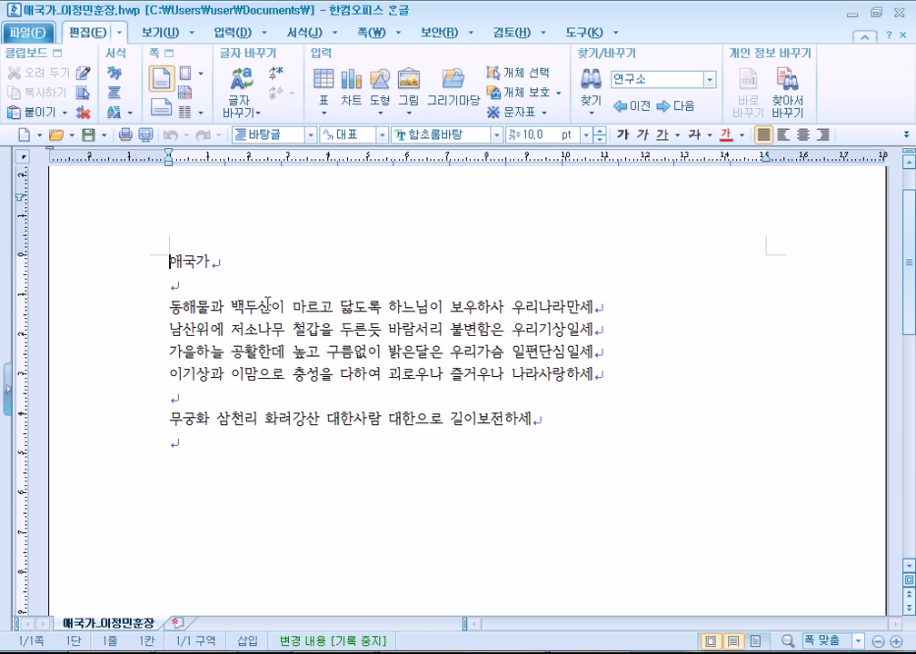
left_click(46, 111)
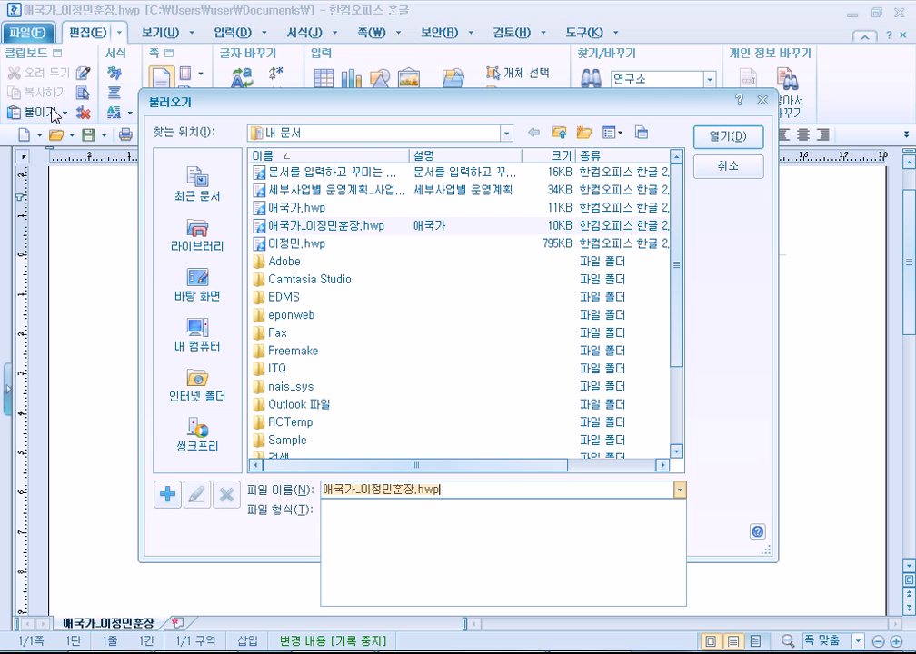
left_click(327, 215)
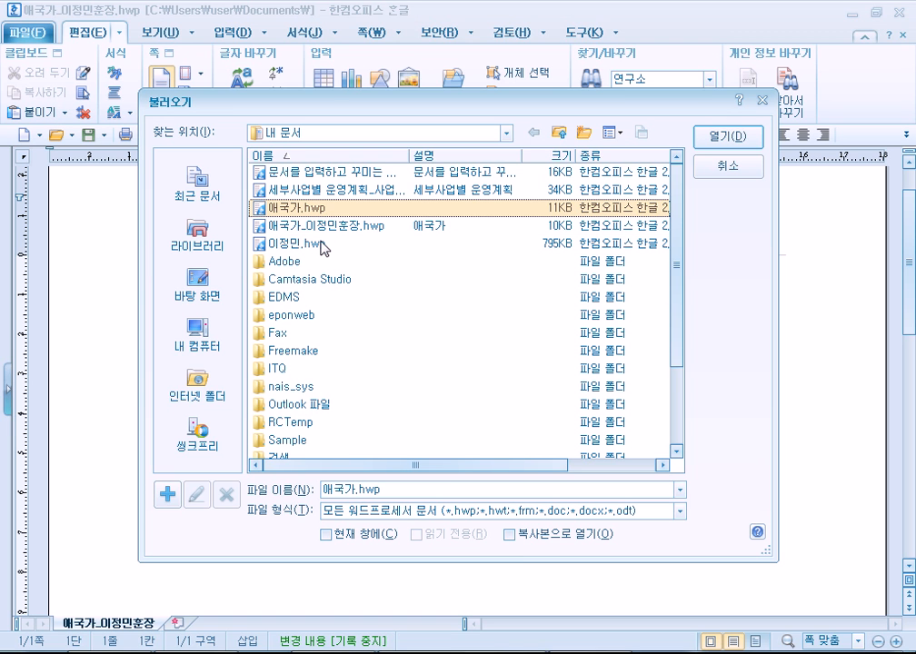
left_click(318, 244)
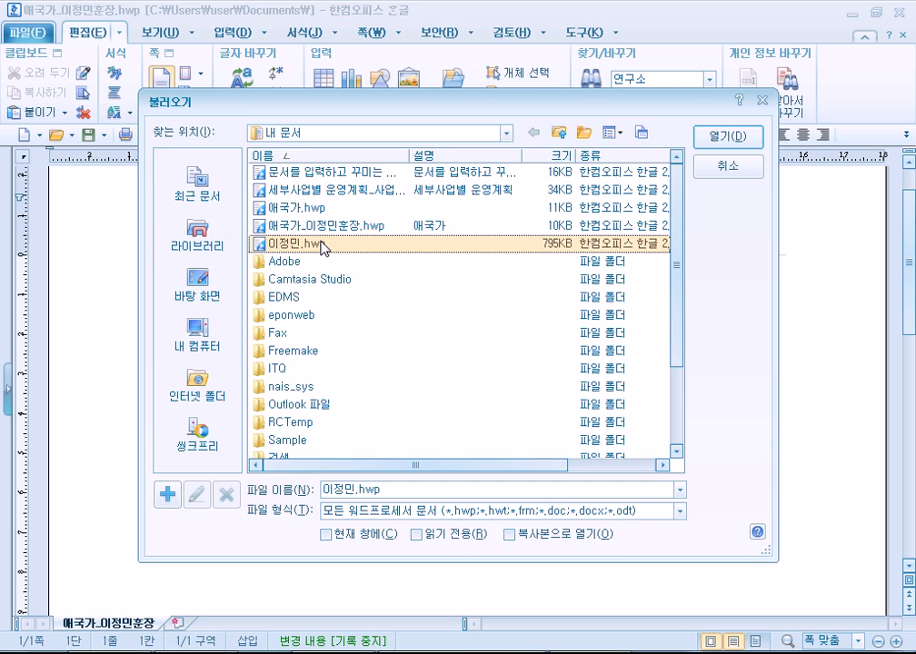
double_click(323, 245)
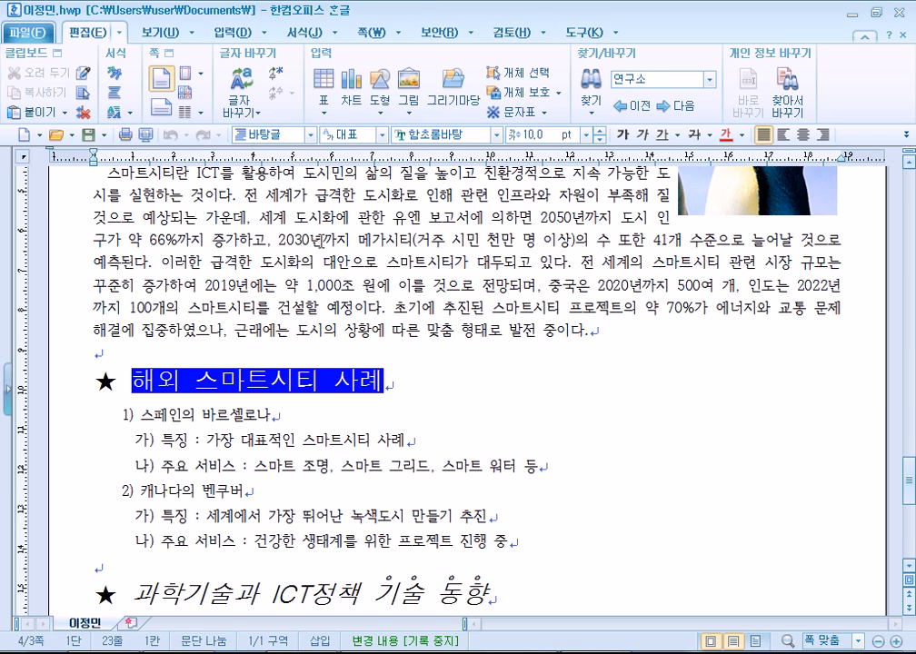
scroll(320, 243, "up", 8)
scroll(324, 250, "up", 10)
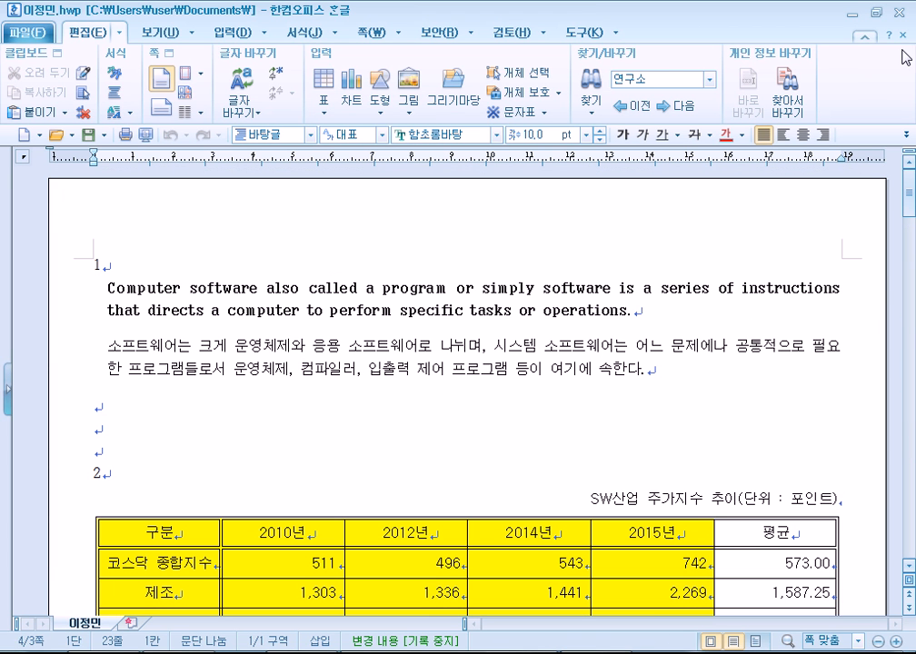
left_click(903, 16)
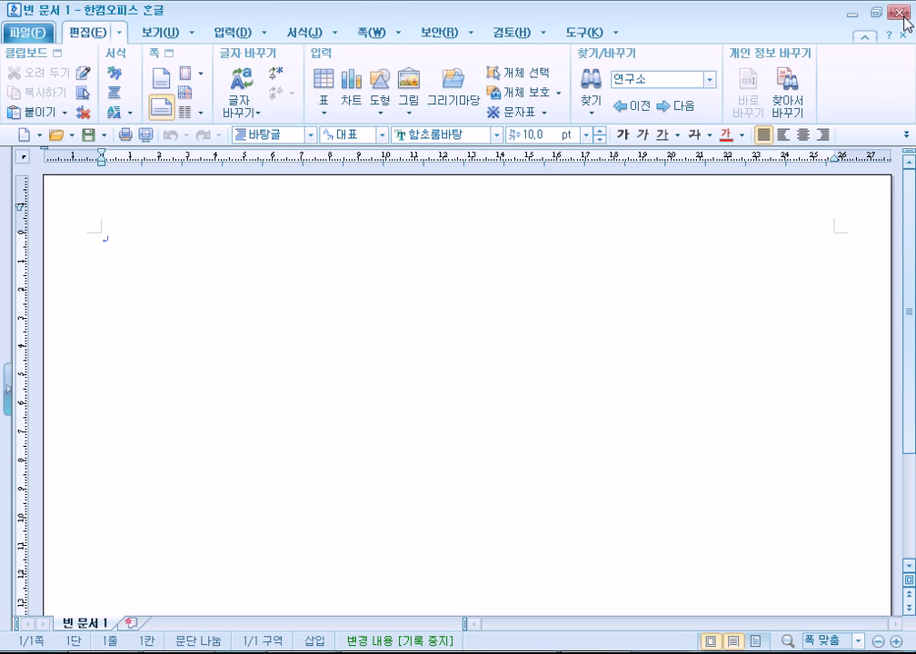
left_click(902, 16)
left_click(903, 16)
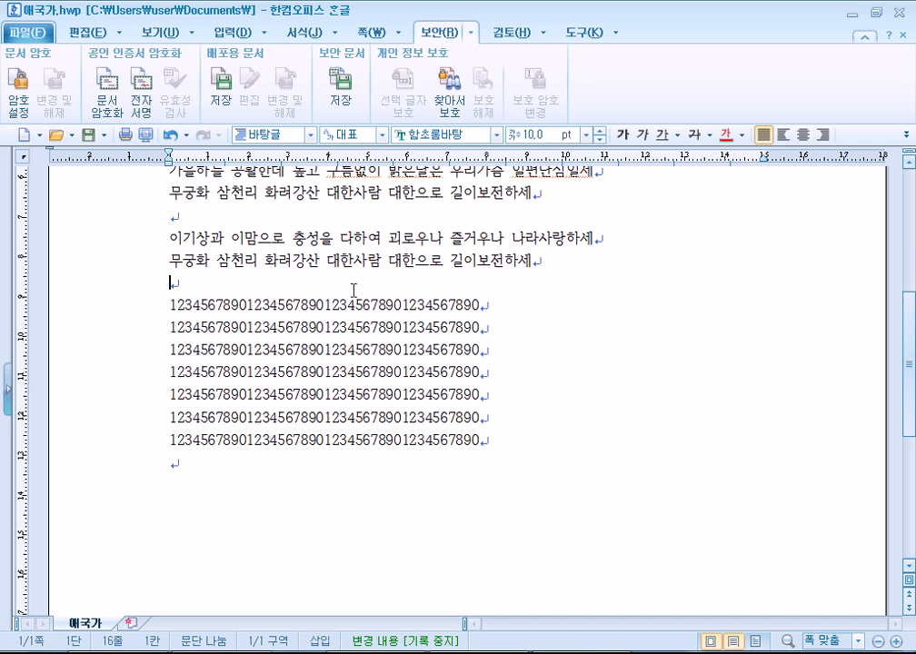
scroll(293, 293, "up", 5)
left_click(57, 134)
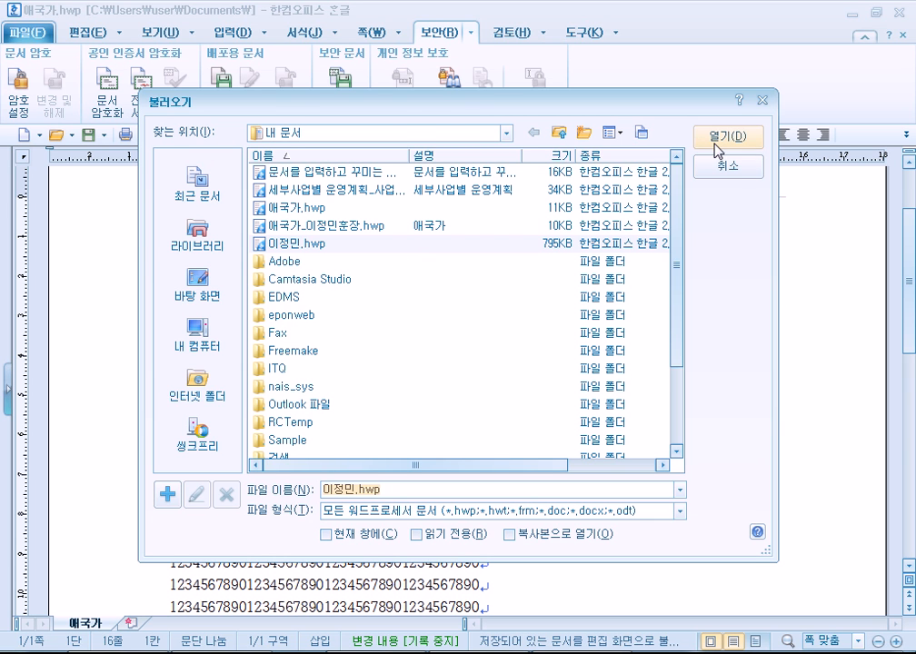
left_click(722, 168)
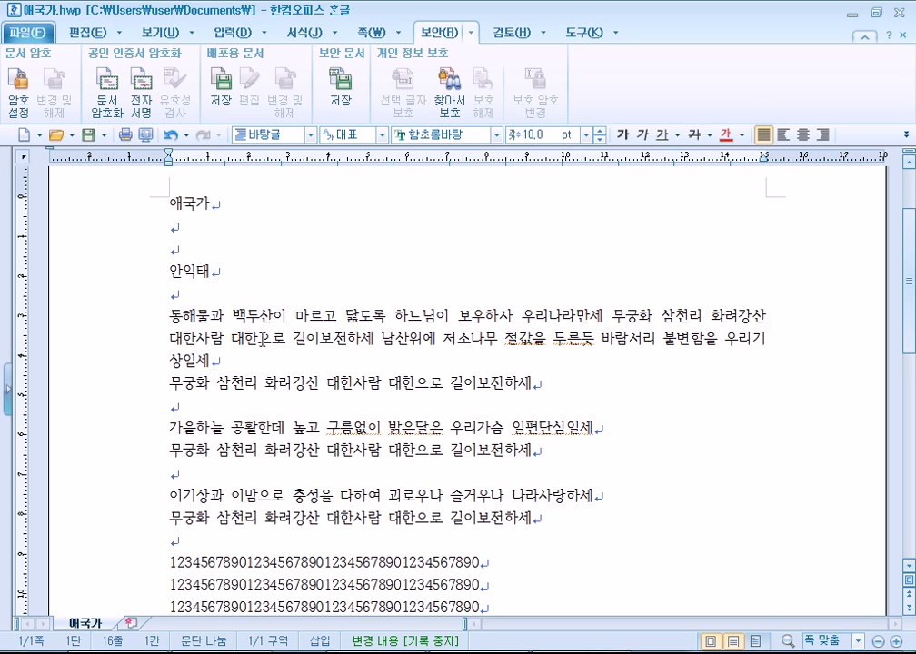
left_click(223, 270)
left_click(238, 226)
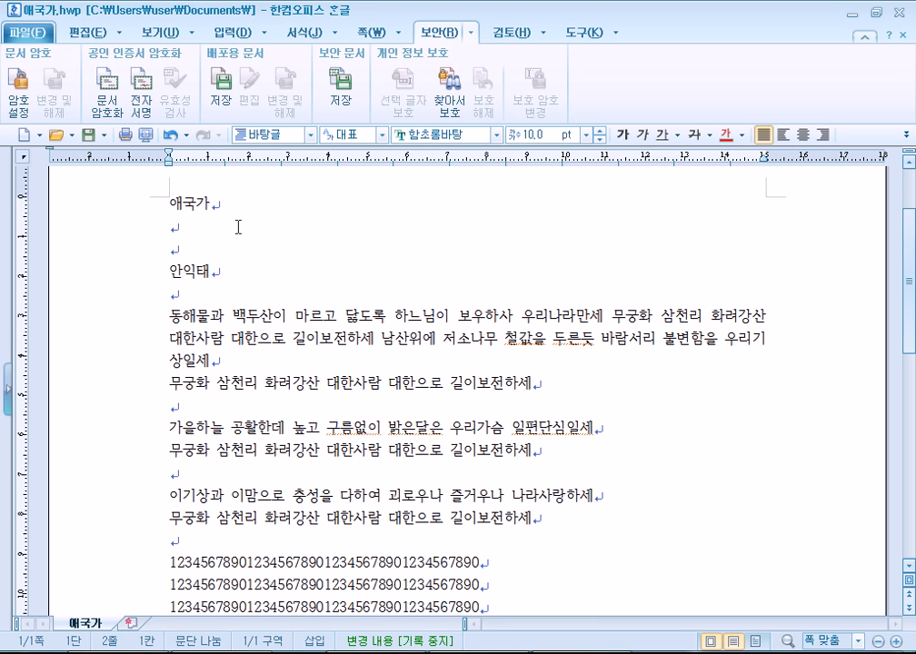
Look up Hanja candidates for the title 애국가 with F9.
left_click(237, 201)
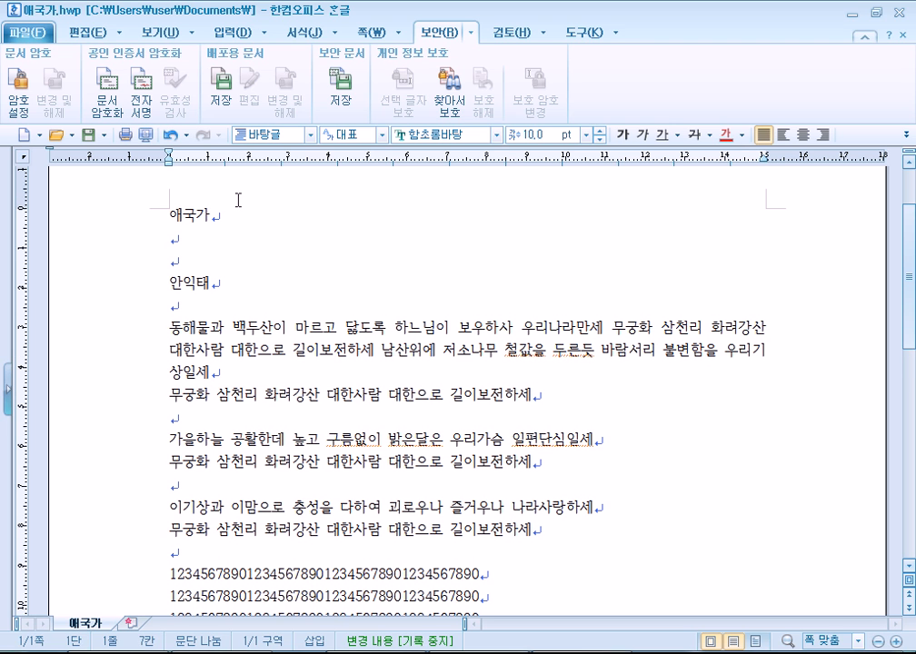
key("F9")
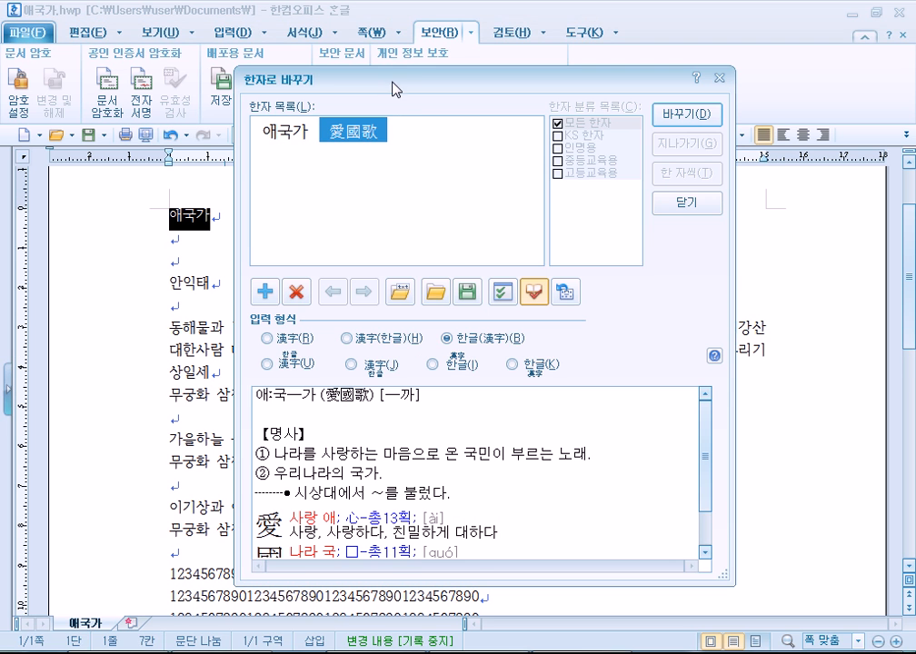
left_click_drag(396, 86, 408, 43)
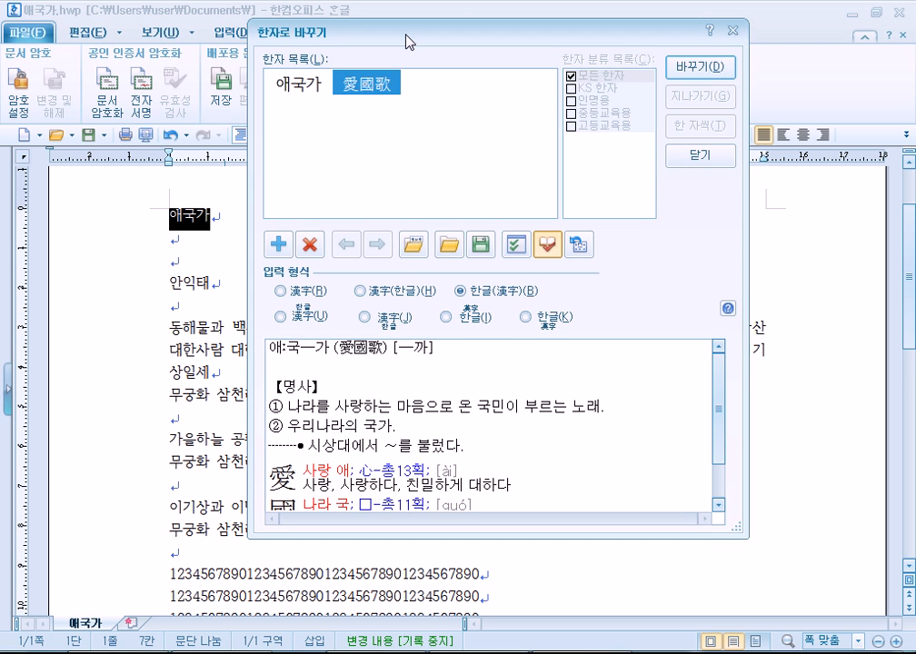
Compare the Hanja output formats, then convert the title to Hanja-only 愛國歌.
left_click(297, 293)
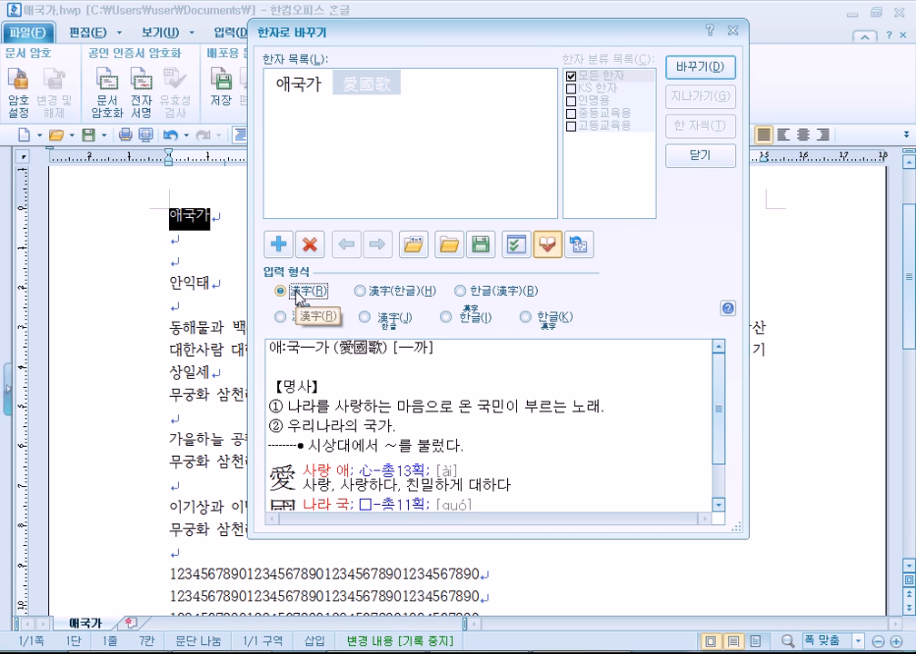
left_click(359, 291)
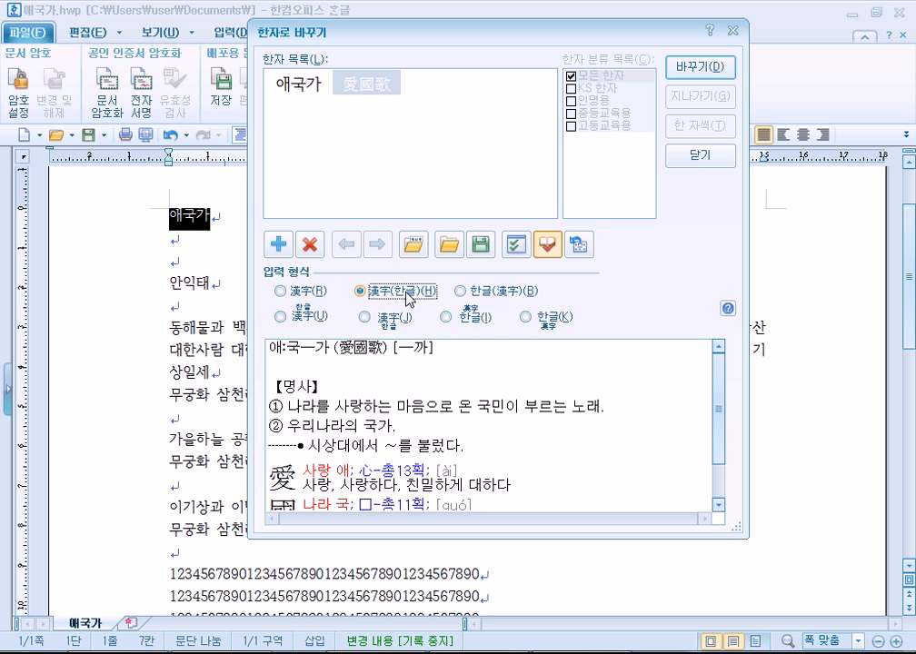
left_click(464, 292)
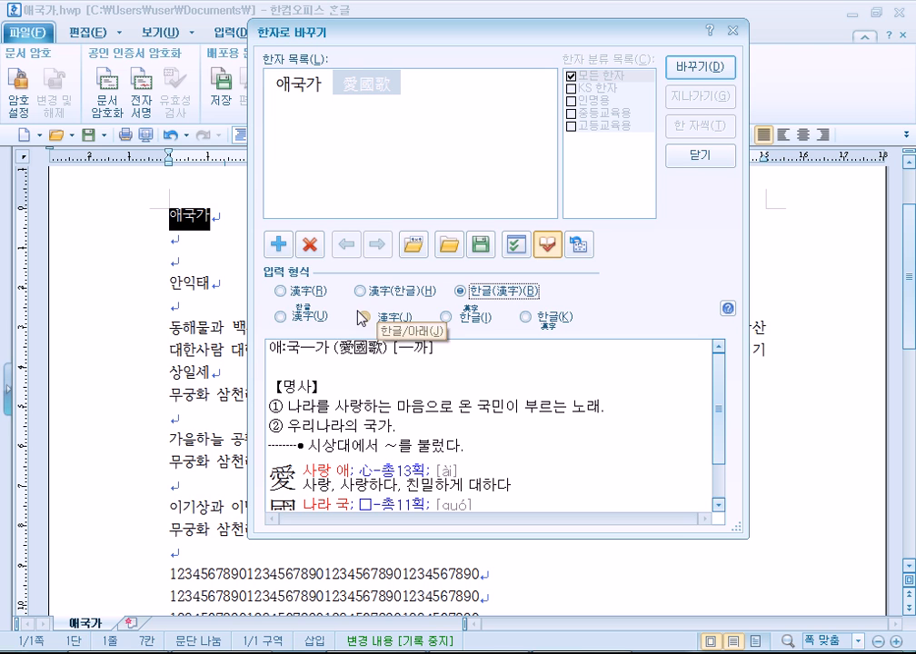
left_click(307, 317)
left_click(364, 318)
left_click(445, 317)
left_click(525, 317)
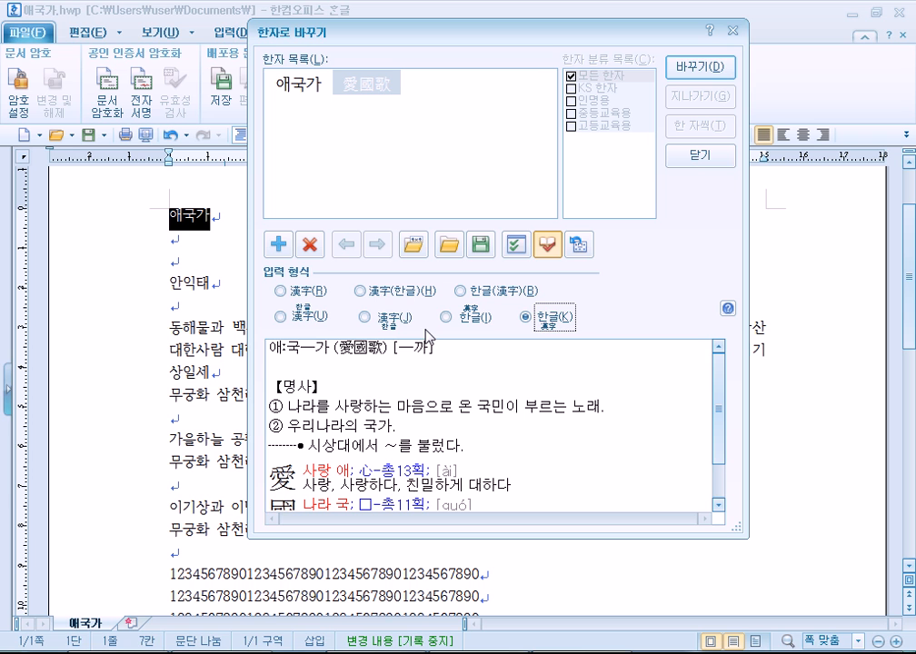
left_click(294, 292)
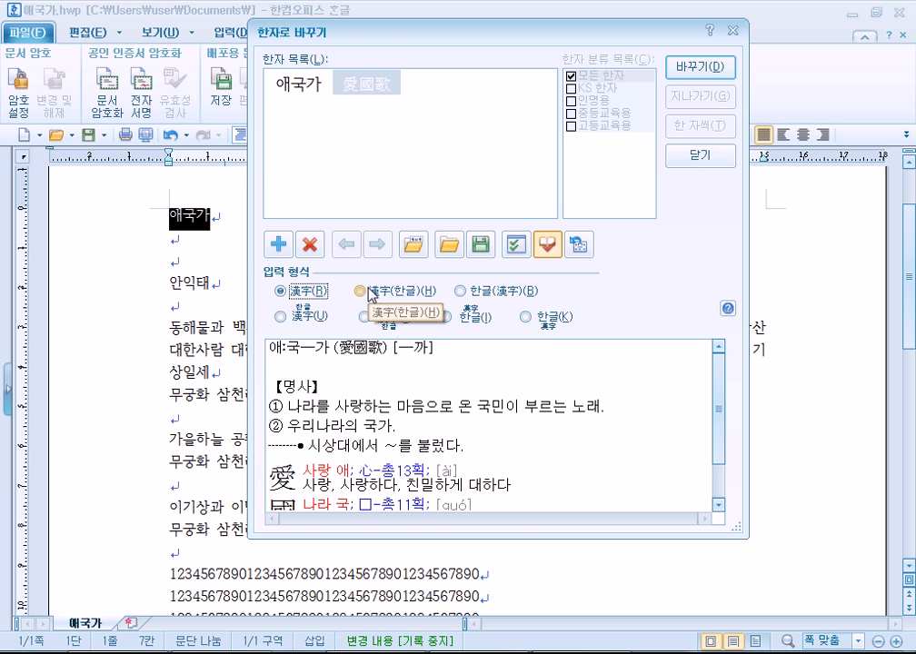
left_click_drag(367, 44, 492, 34)
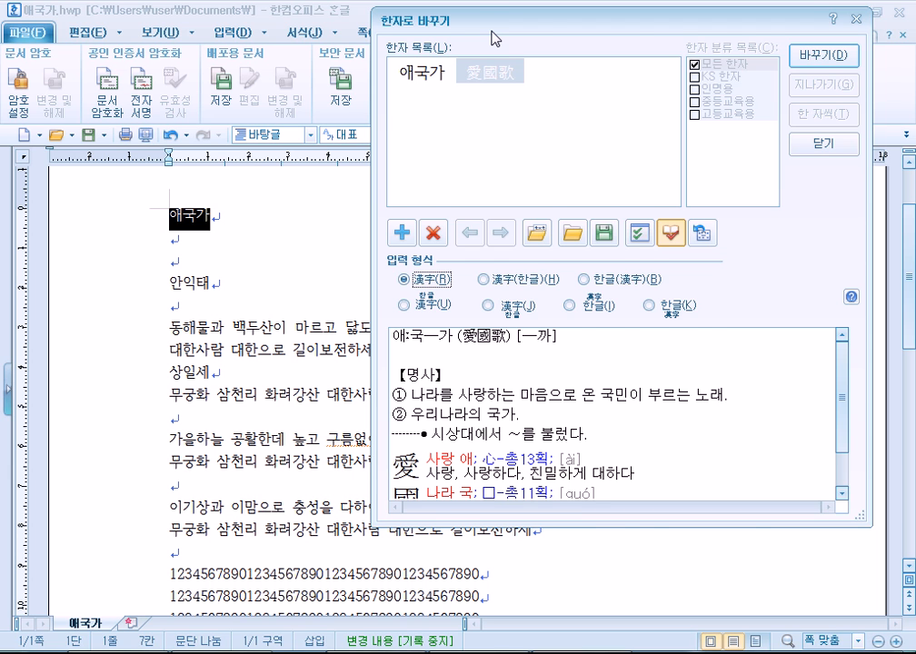
left_click(823, 55)
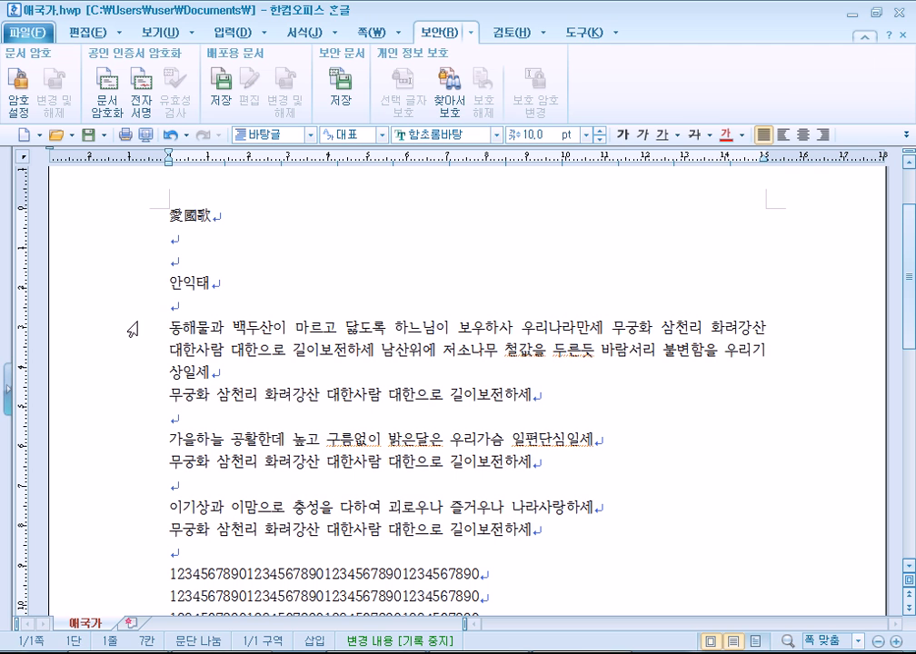
Select the lyrics, the word 보우 and part of the first verse, then clear the selection.
left_click_drag(136, 218, 156, 555)
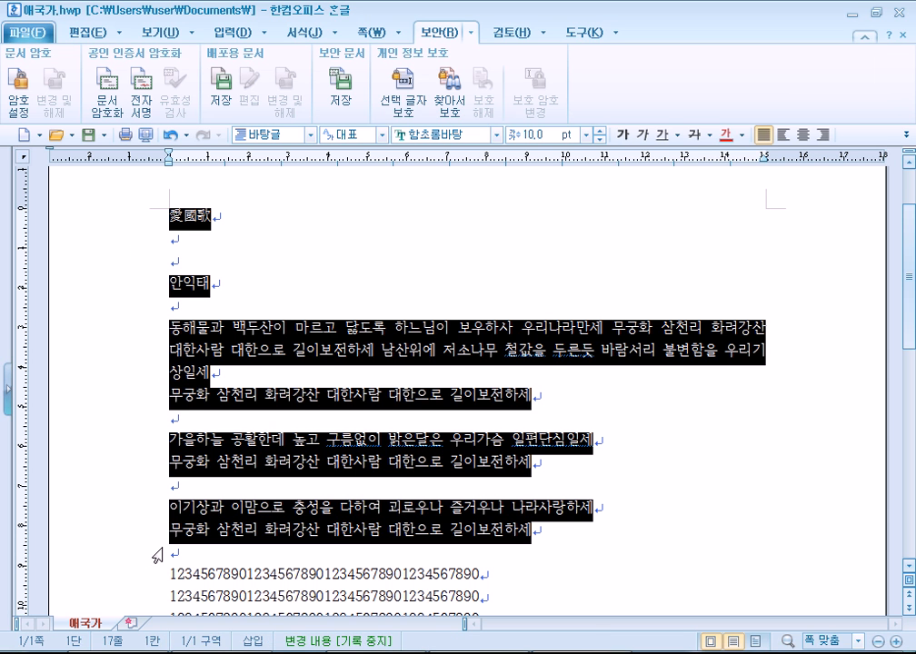
left_click(173, 487)
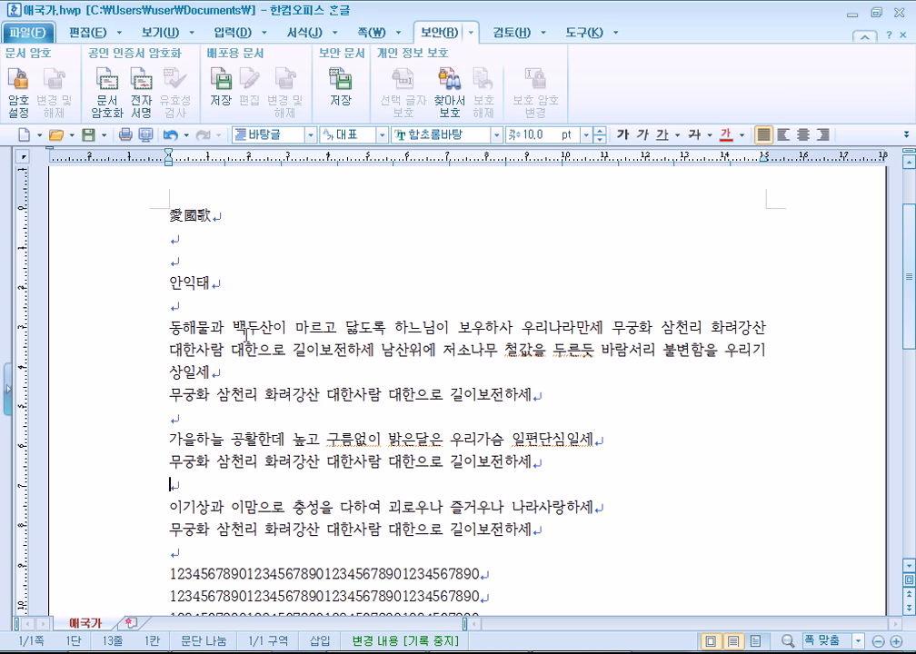
left_click_drag(484, 327, 451, 327)
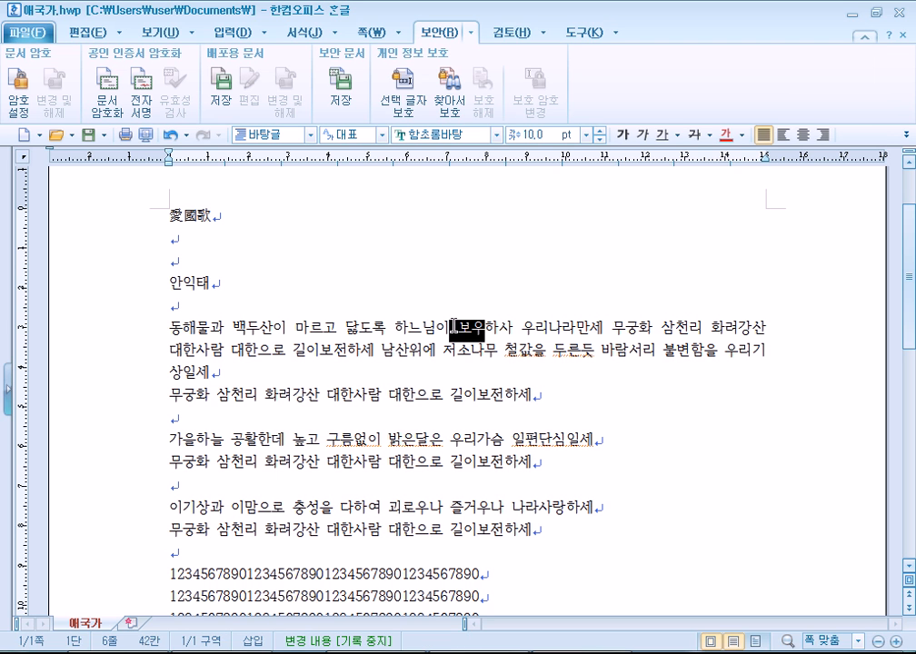
left_click_drag(651, 326, 750, 326)
left_click(767, 306)
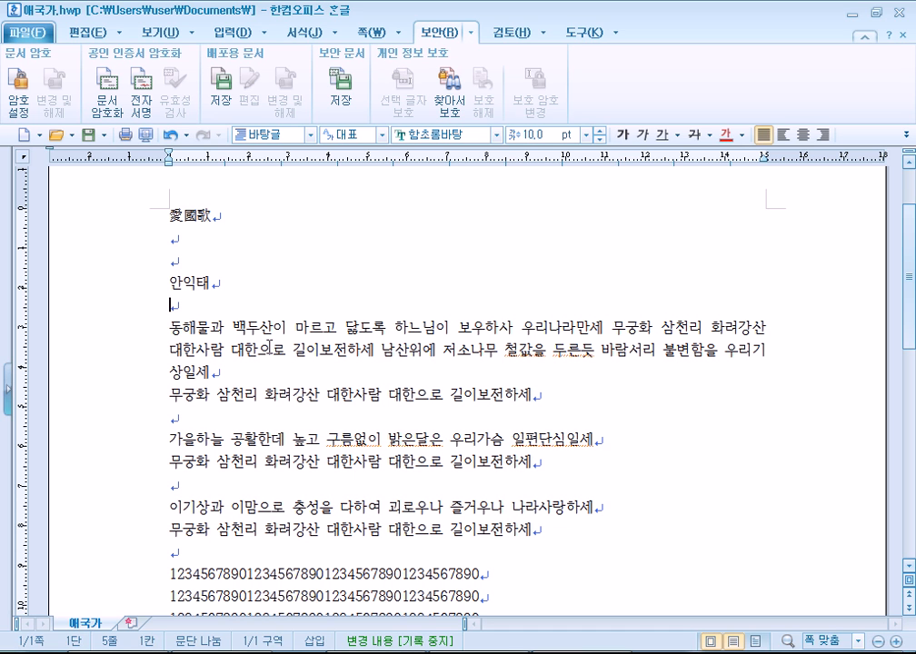
Convert 삼천리 to 三千里 and 무궁화 to 無窮花 with F3 and F9.
left_click(704, 328)
key("F3")
key("F3")
key("F9")
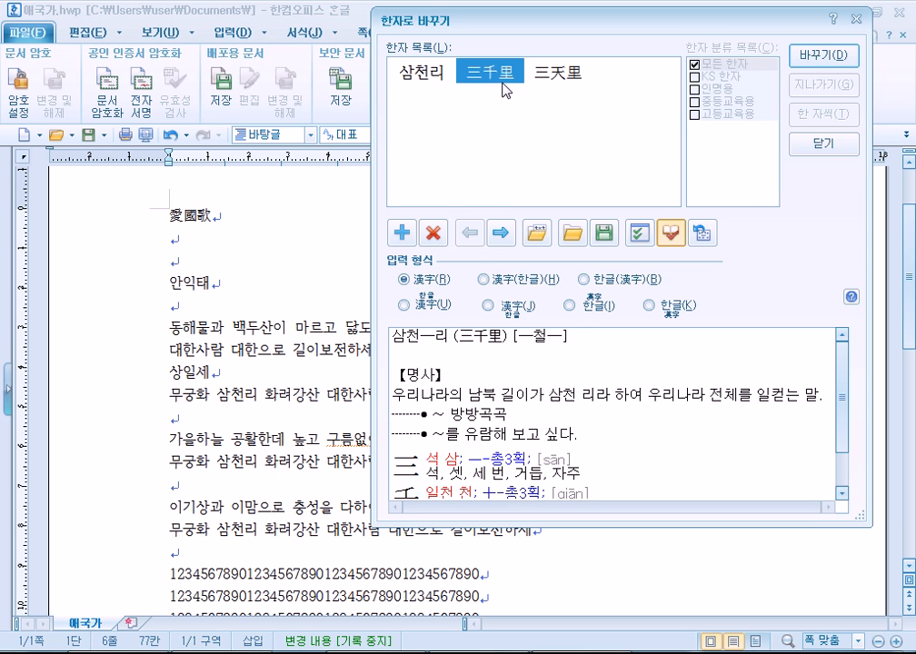
left_click(803, 57)
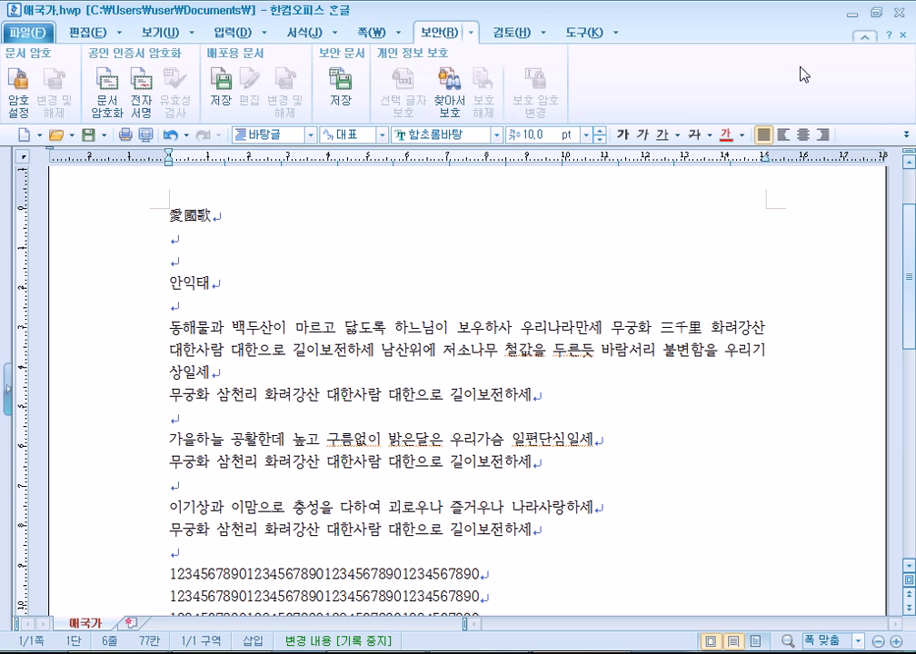
left_click(654, 325)
key("F3")
key("F3")
key("F9")
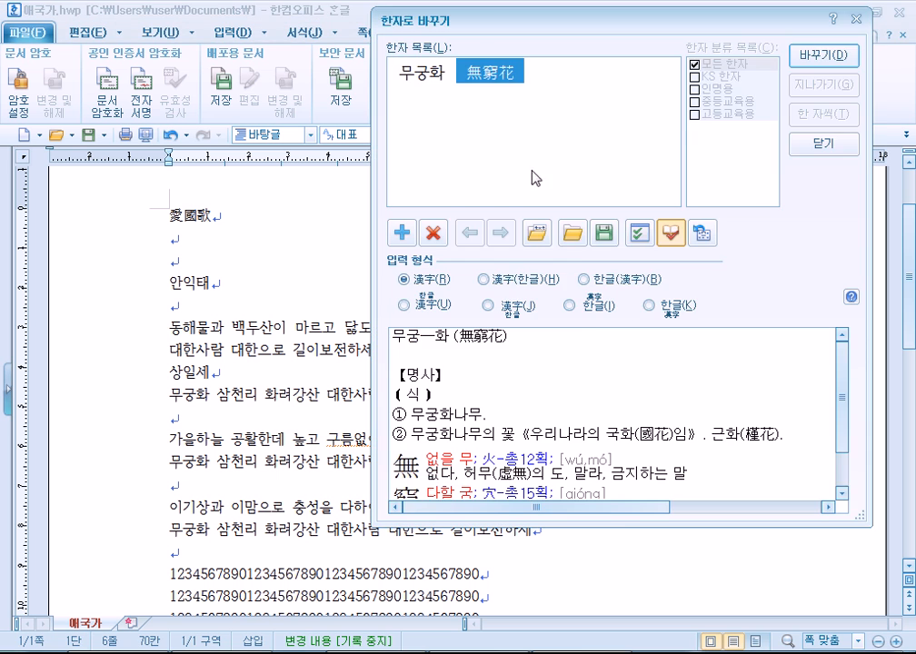
key("Return")
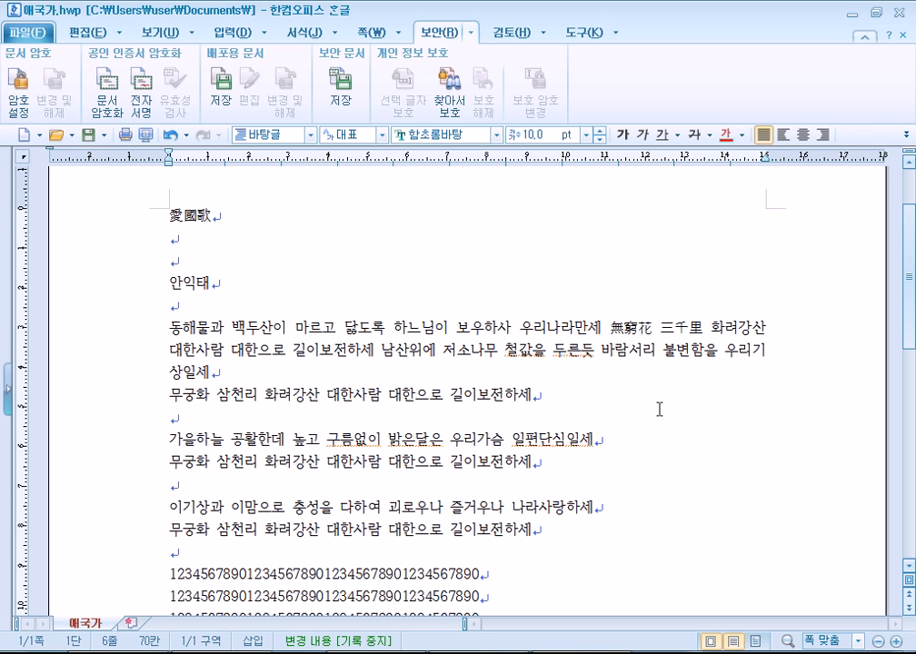
Undo both Hanja conversions, select the first verse line, and move to the empty line above it.
key("ctrl+z")
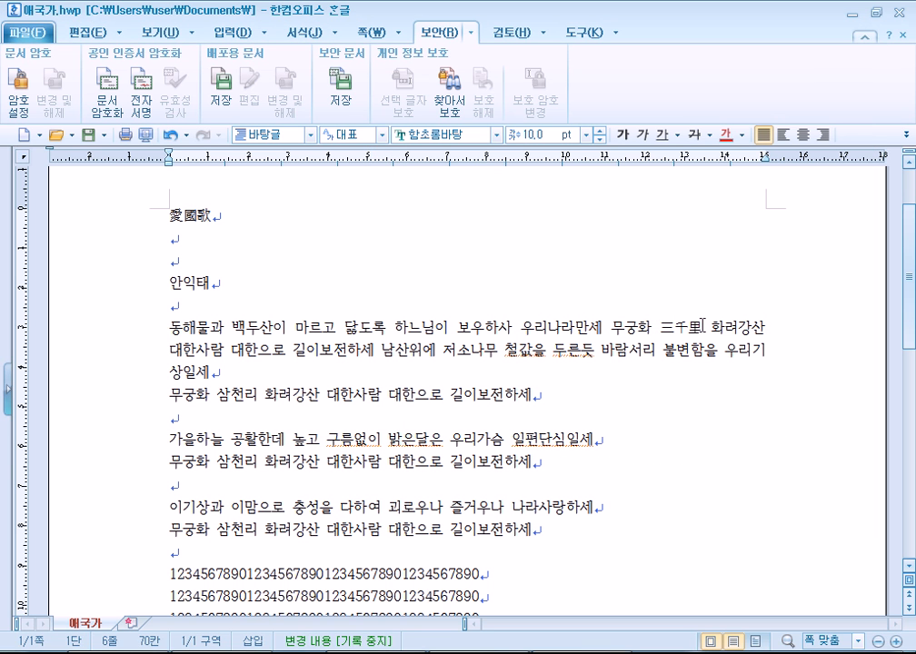
key("ctrl+z")
key("ctrl+z")
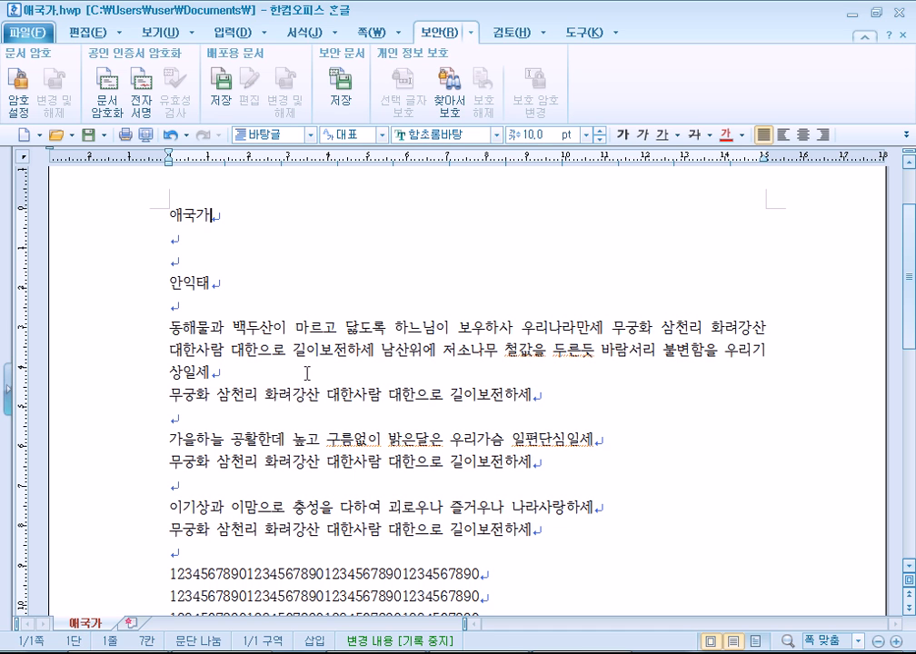
left_click(711, 327)
key("shift+Home")
key("shift+End")
left_click(765, 327)
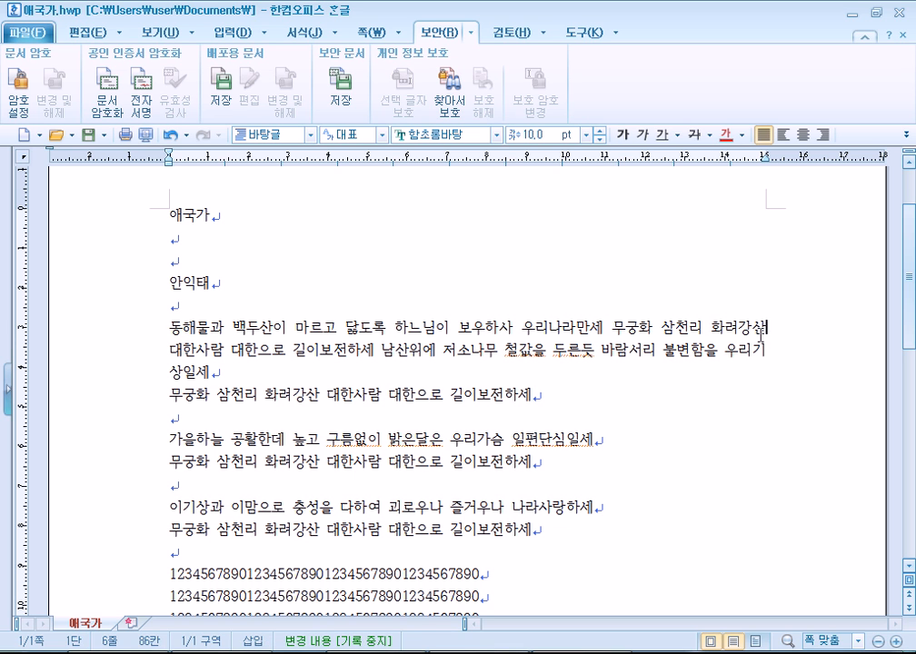
left_click(708, 317)
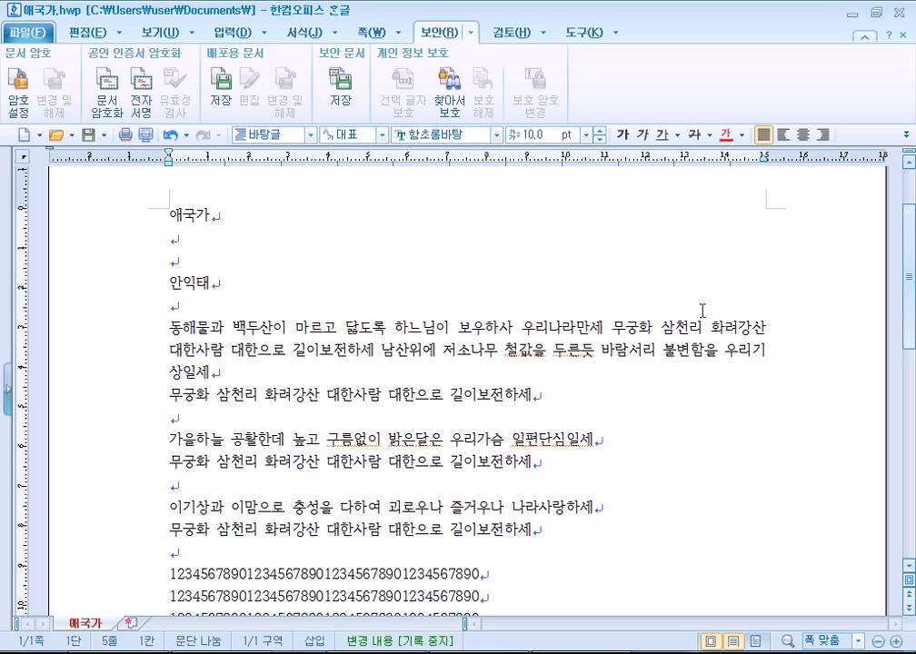
Add a new line below 안익태 and type 워크샵 in Korean.
key("Return")
key("Return")
key("Up")
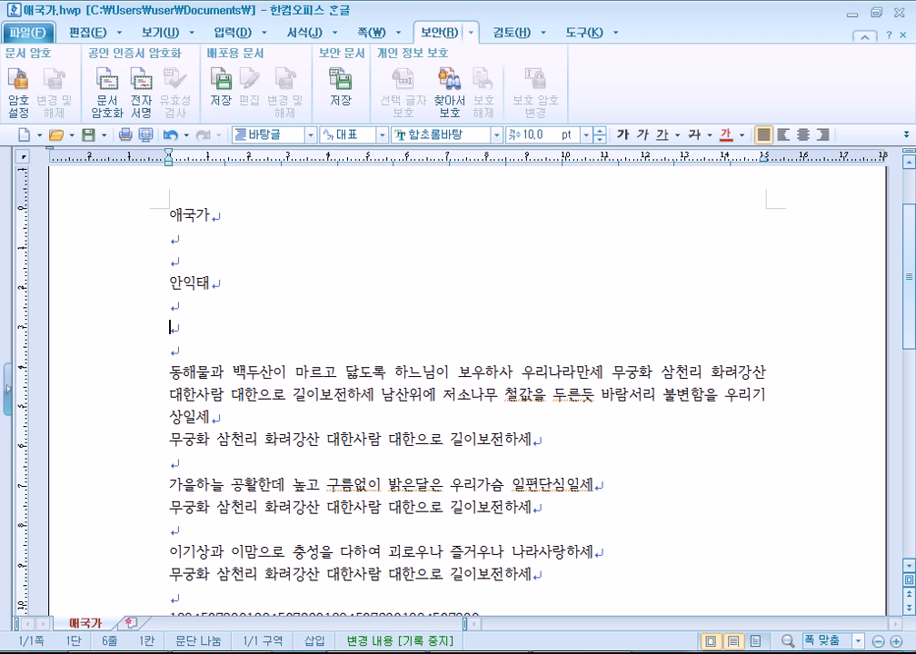
type("dnj")
key("BackSpace")
key("BackSpace")
key("BackSpace")
key("Hangul")
type("워크ㅅㅑㅂ")
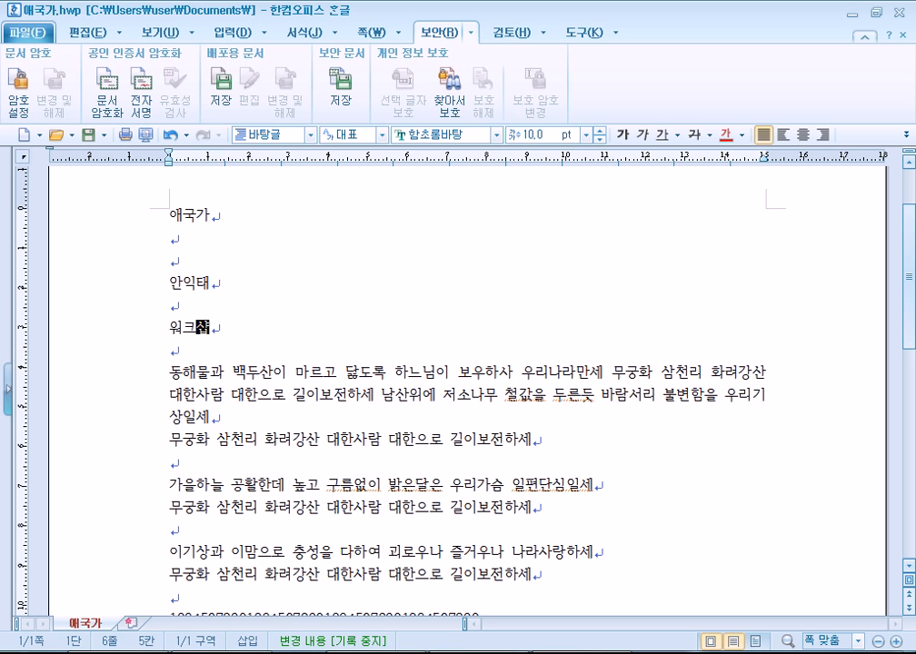
key("Home")
key("Page_Down")
key("Page_Up")
key("End")
key("BackSpace")
type("ㅅㅛㅂ")
key("BackSpace")
key("BackSpace")
type("ㅑㅂ")
Turn off the 쪽 윤곽 page-layout view and correct the word to 워크숍.
left_click(150, 32)
left_click(21, 89)
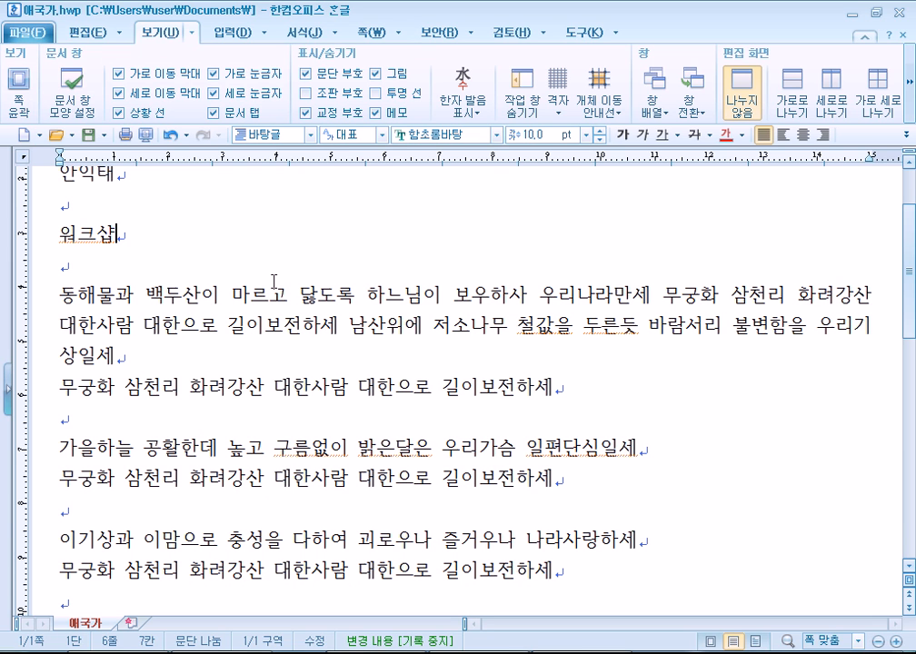
type("참여")
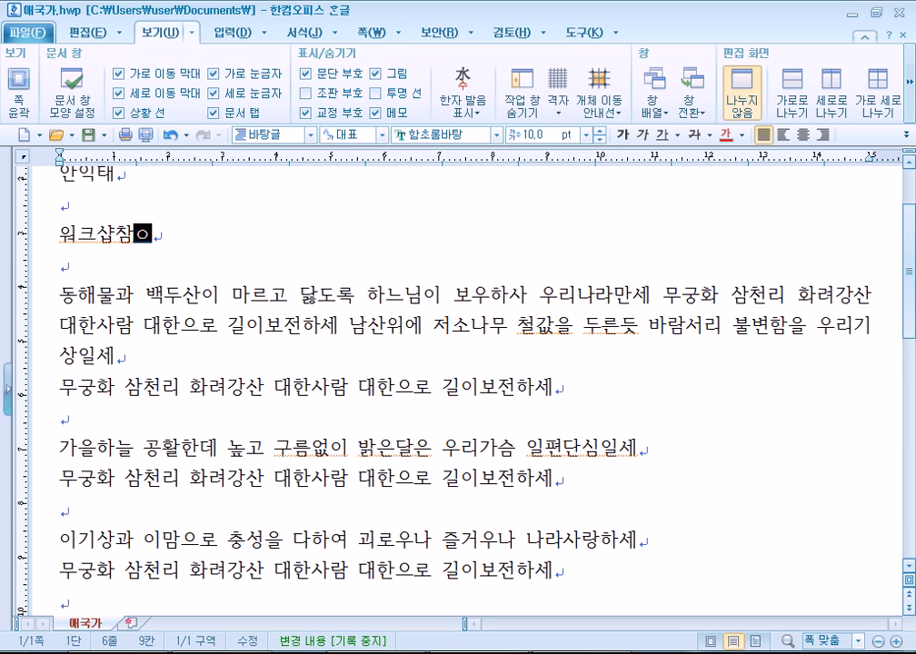
key("BackSpace")
key("BackSpace")
key("BackSpace")
type("숍")
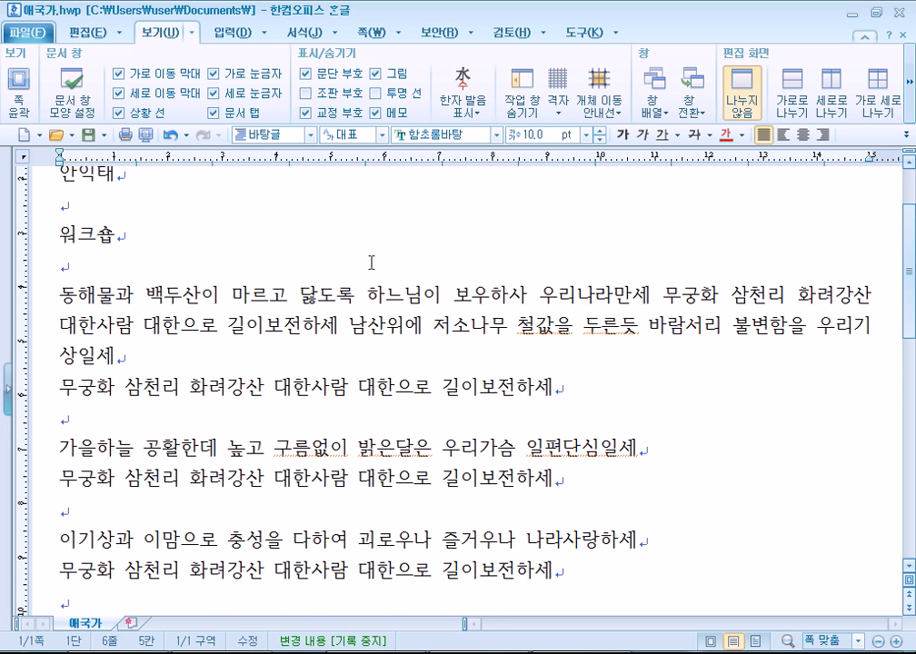
Break the lyrics after 만세 and start the 남산위에 verse after a blank line.
scroll(604, 256, "down", 3)
scroll(604, 257, "up", 2)
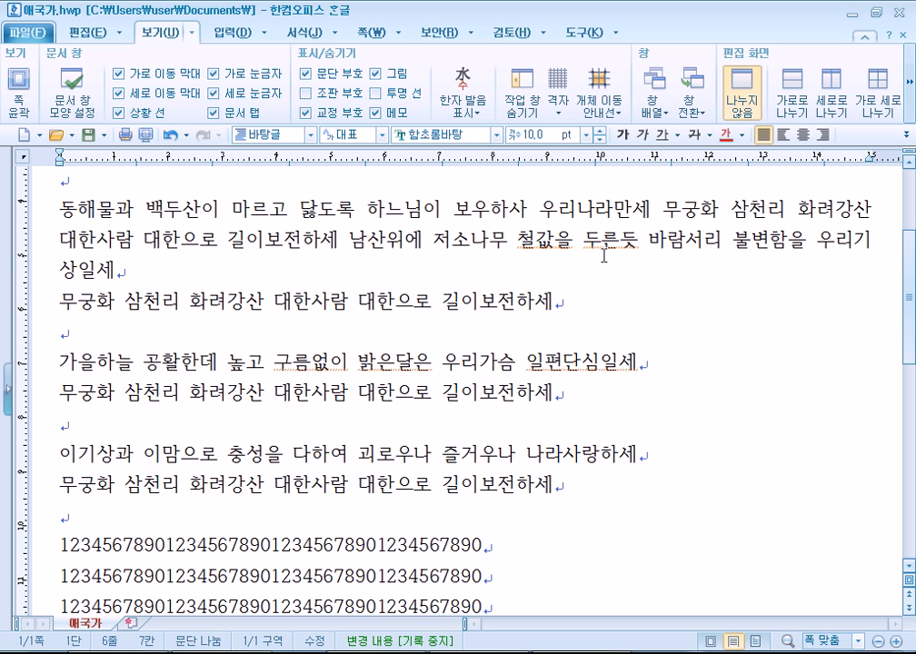
left_click(646, 209)
scroll(646, 209, "up", 1)
key("Return")
key("Delete")
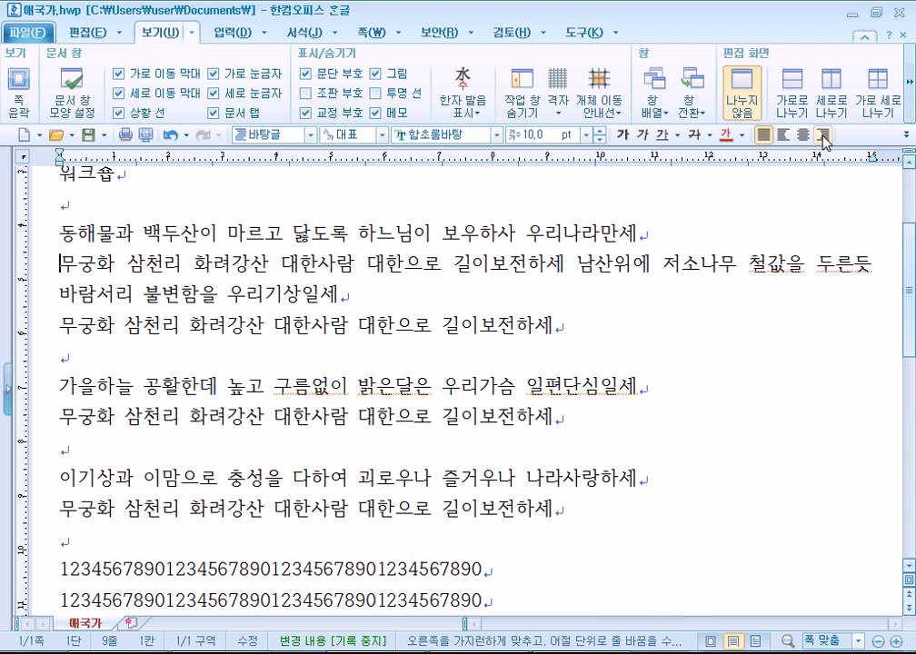
key("Left")
key("Down")
key("Right")
key("Right")
key("Left")
key("Left")
key("Left")
key("Left")
key("Left")
key("Return")
key("Delete")
key("Return")
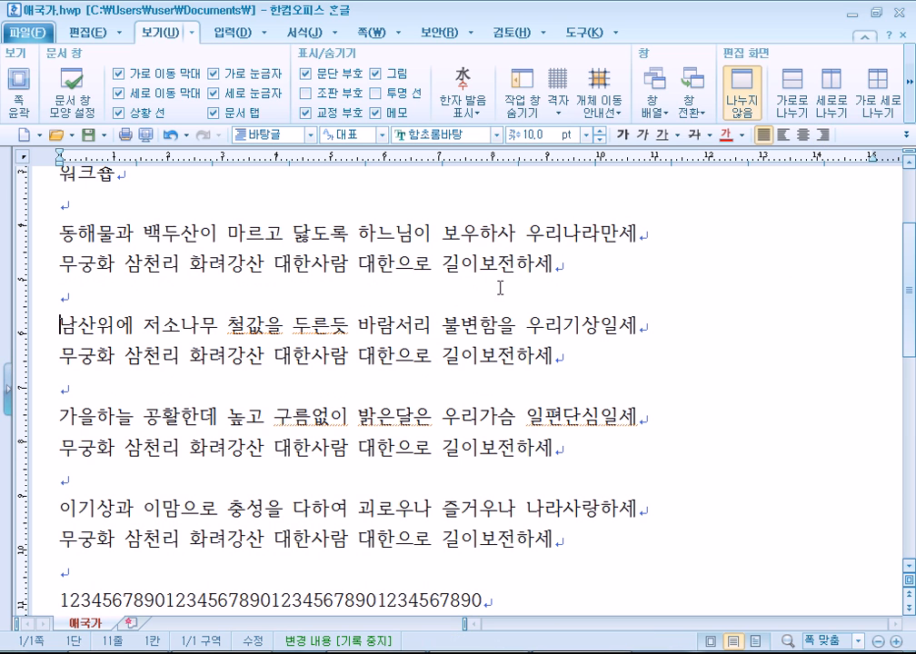
key("Up")
Correct 철값을 to 철갑을 and join 두른 듯 into 두른듯.
left_click(346, 327)
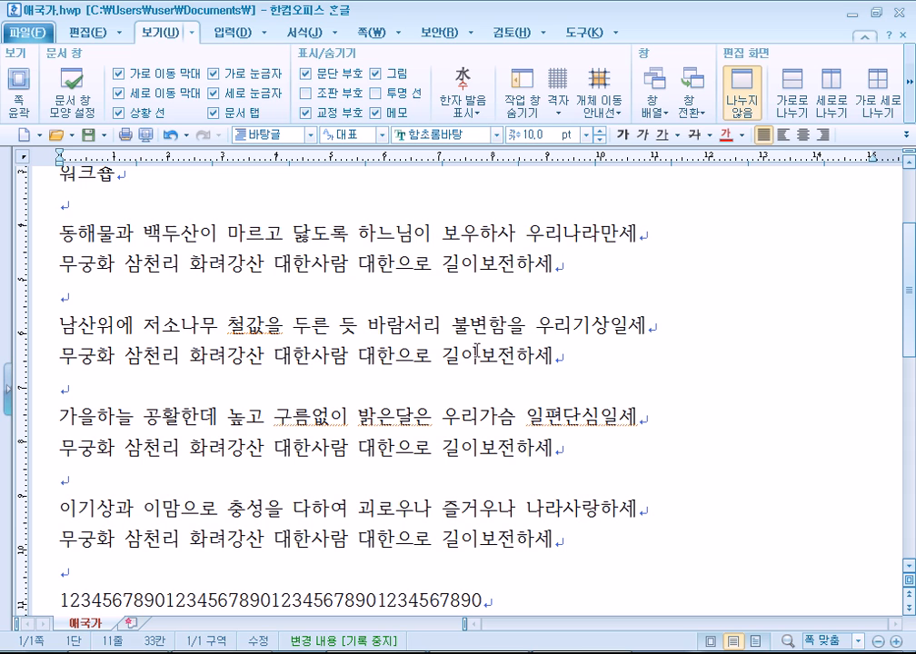
key("Left")
key("Left")
key("Left")
key("Left")
key("Left")
key("Left")
key("Left")
key("BackSpace")
type("가")
key("Insert")
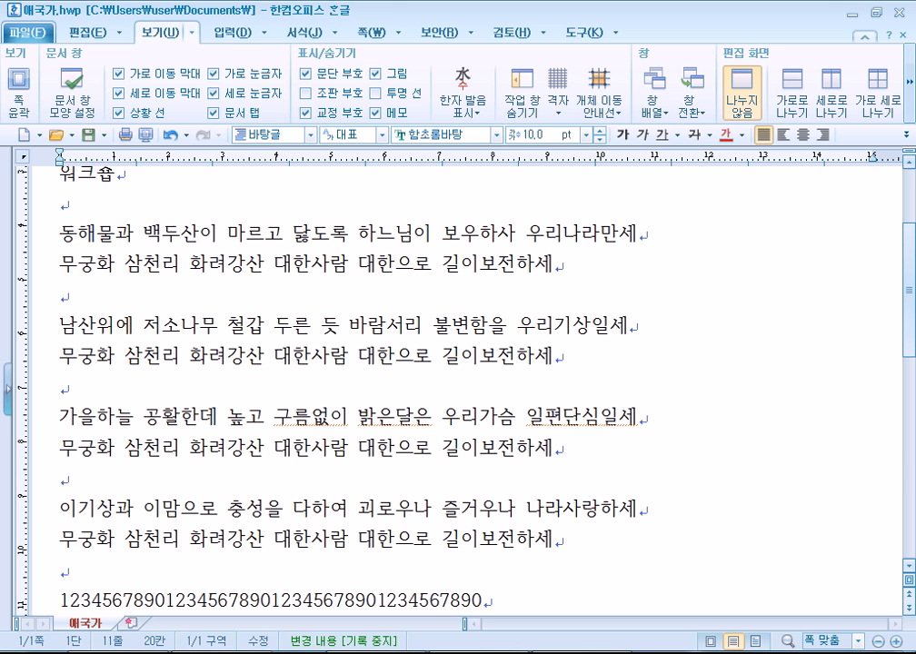
type("을")
key("Right")
key("Right")
key("Right")
key("Right")
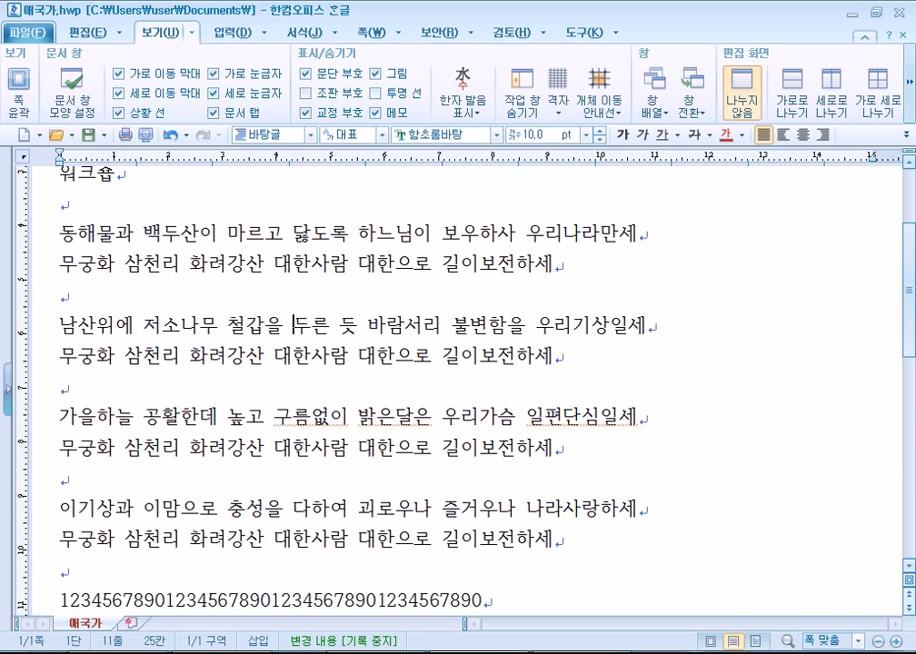
key("Delete")
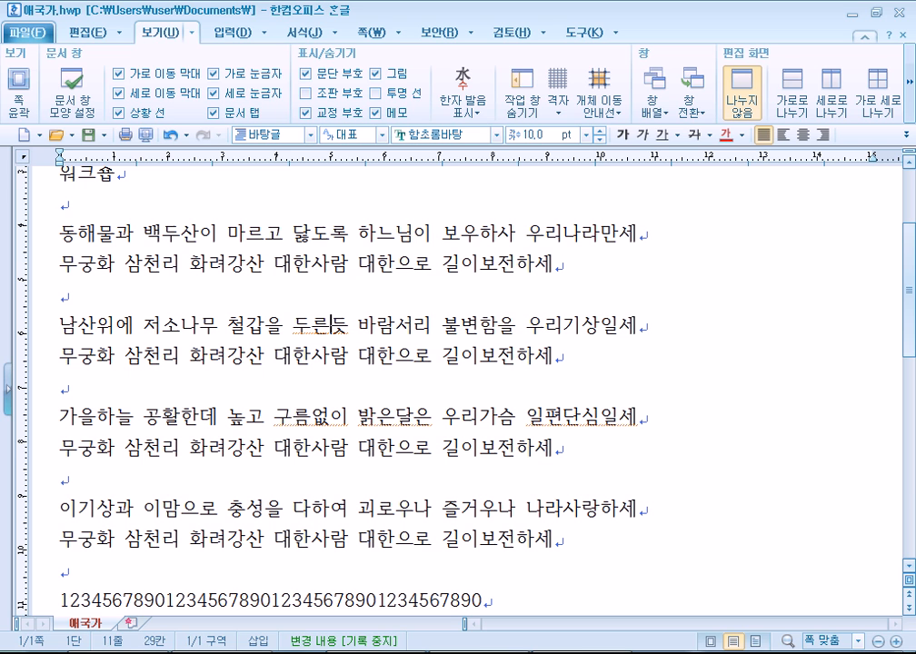
Remove the spaces in 밝은 달은 and 구름 없이 to read 밝은달은 and 구름없이.
left_click_drag(285, 235, 349, 234)
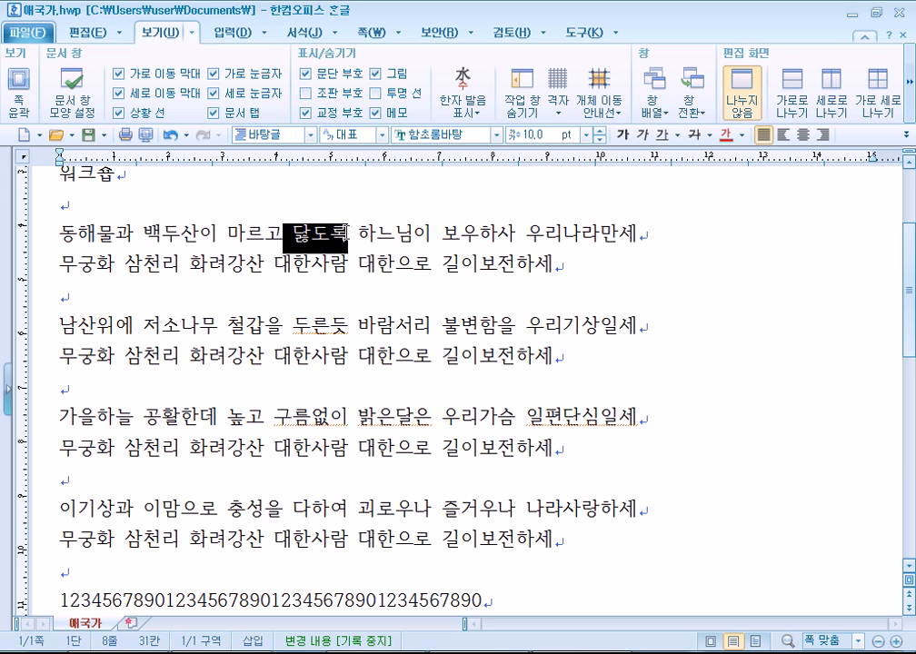
left_click_drag(296, 329, 348, 327)
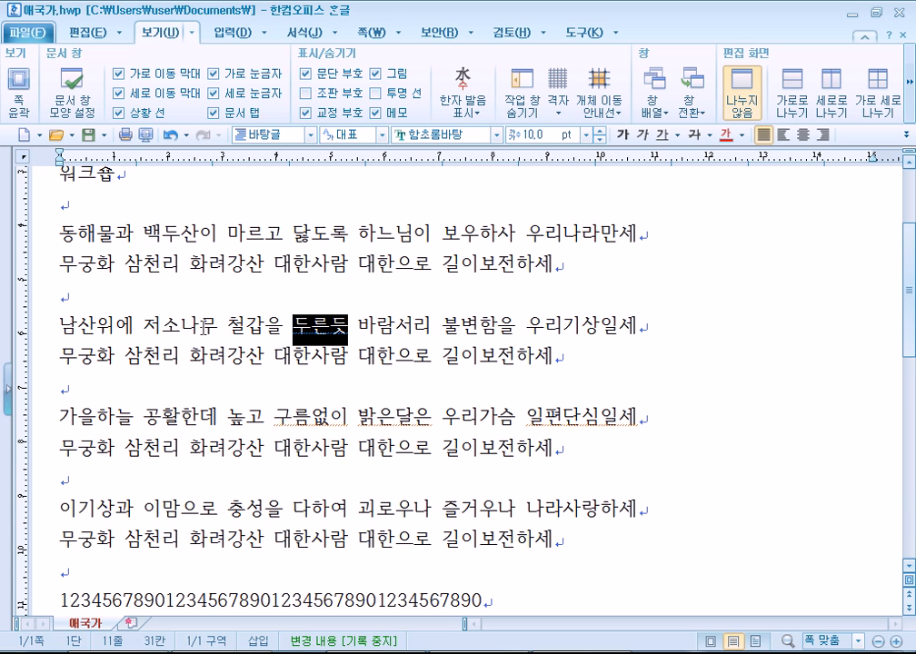
left_click_drag(230, 330, 326, 325)
left_click(329, 421)
left_click(316, 417)
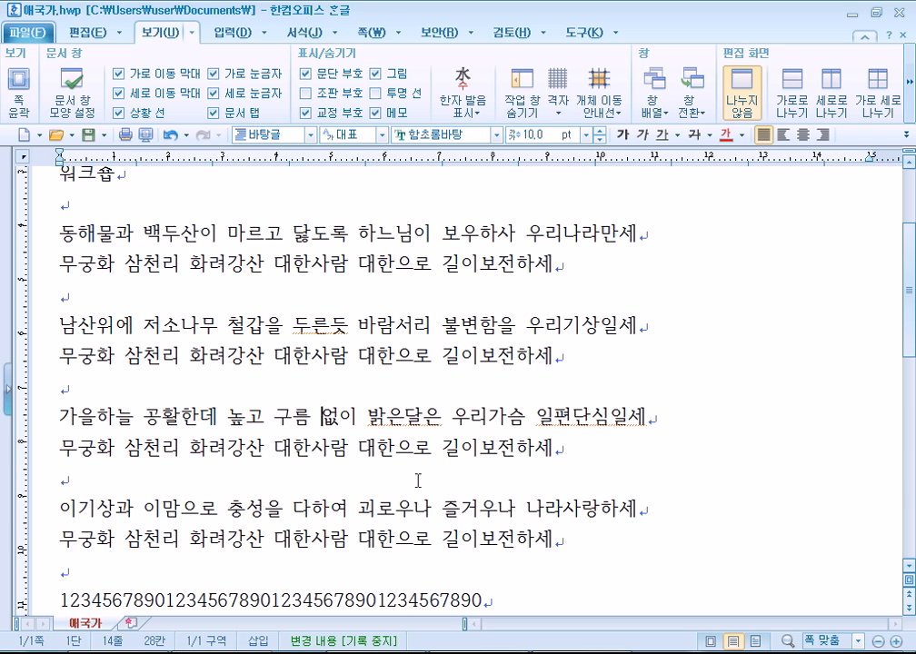
left_click(406, 419)
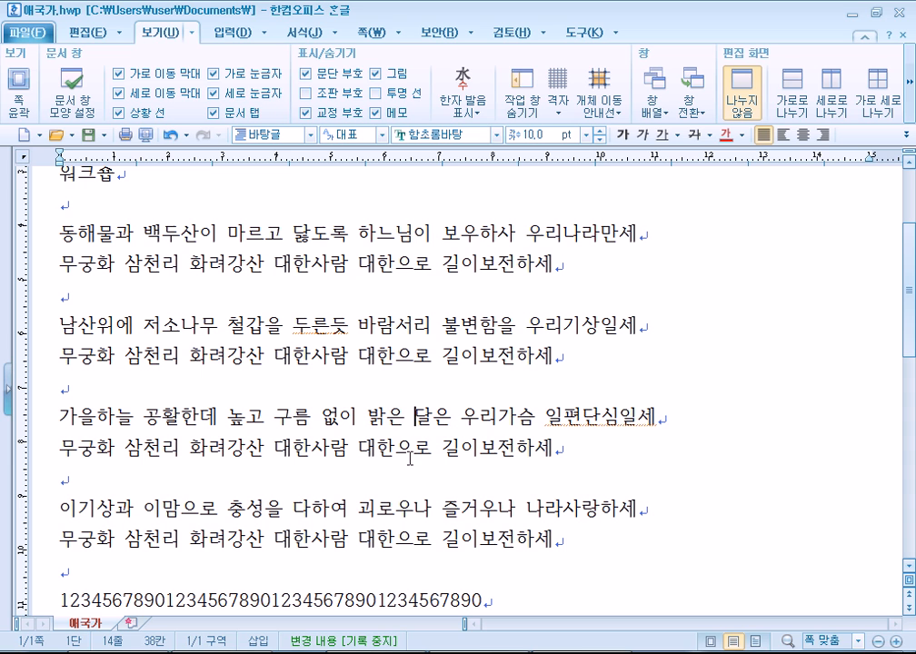
key("BackSpace")
left_click(314, 419)
key("BackSpace")
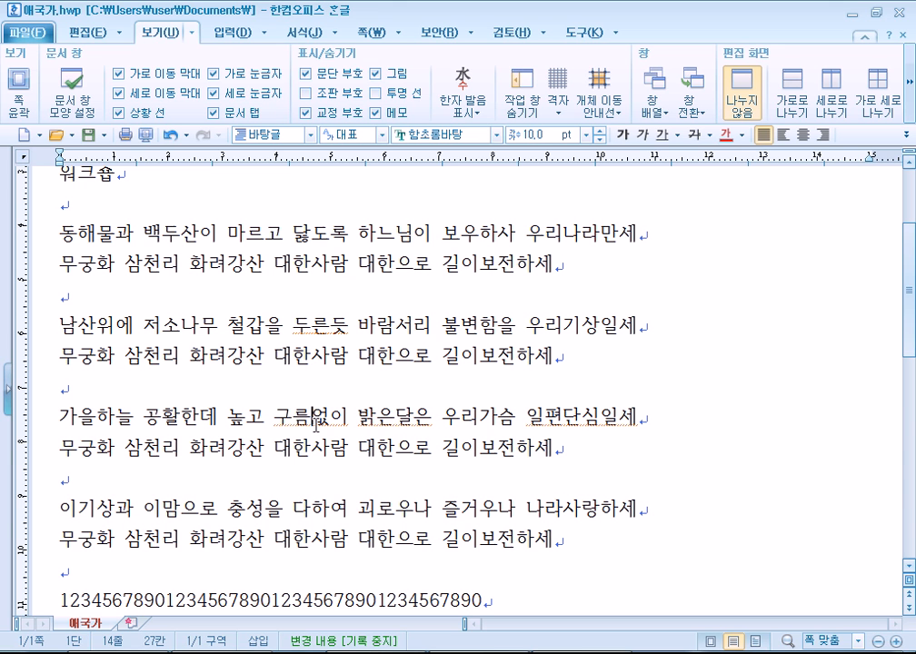
scroll(313, 420, "down", 2)
scroll(250, 336, "up", 3)
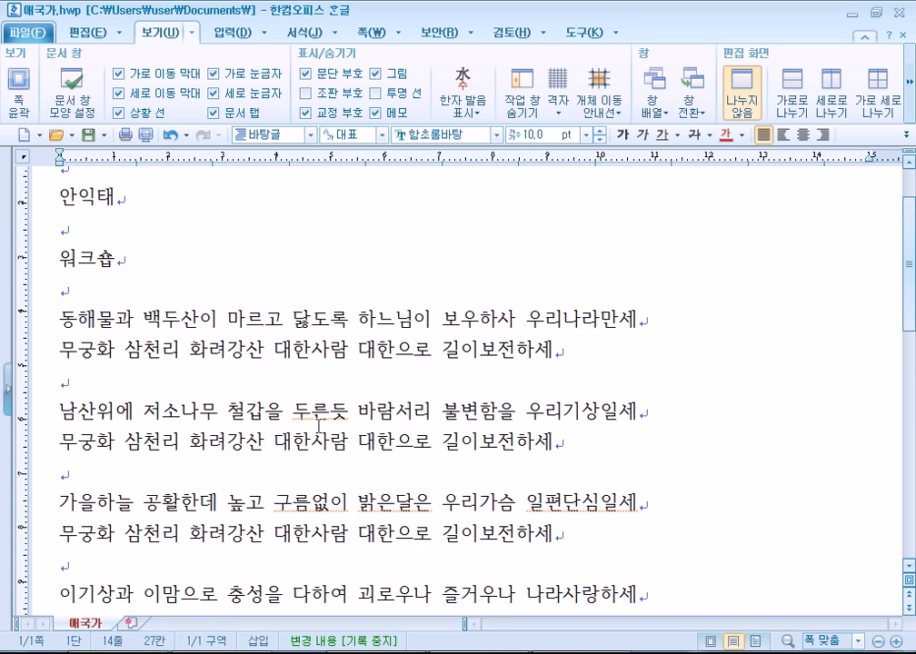
scroll(112, 341, "down", 2)
left_click_drag(65, 491, 237, 548)
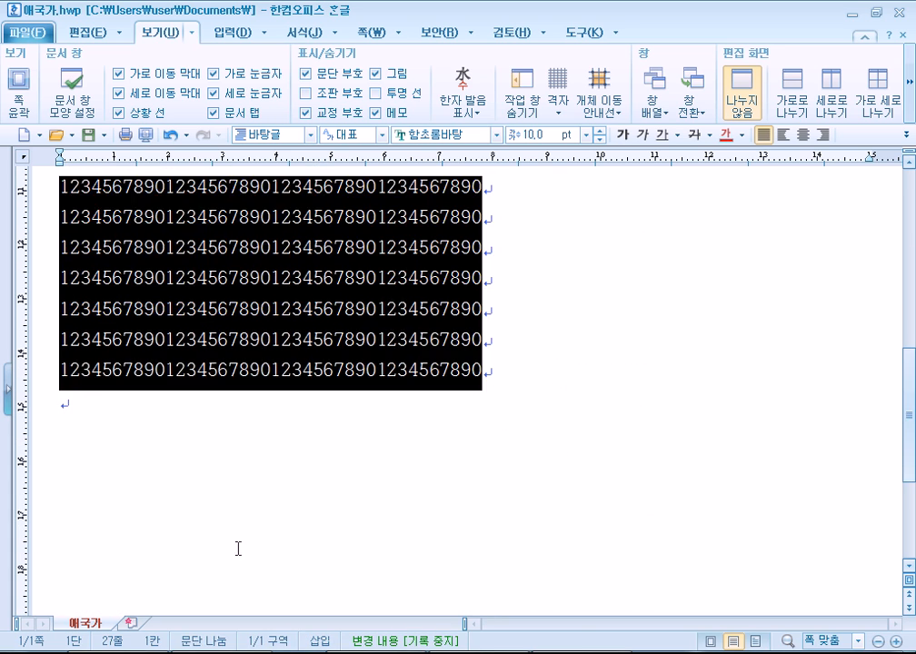
key("Up")
left_click_drag(77, 268, 196, 511)
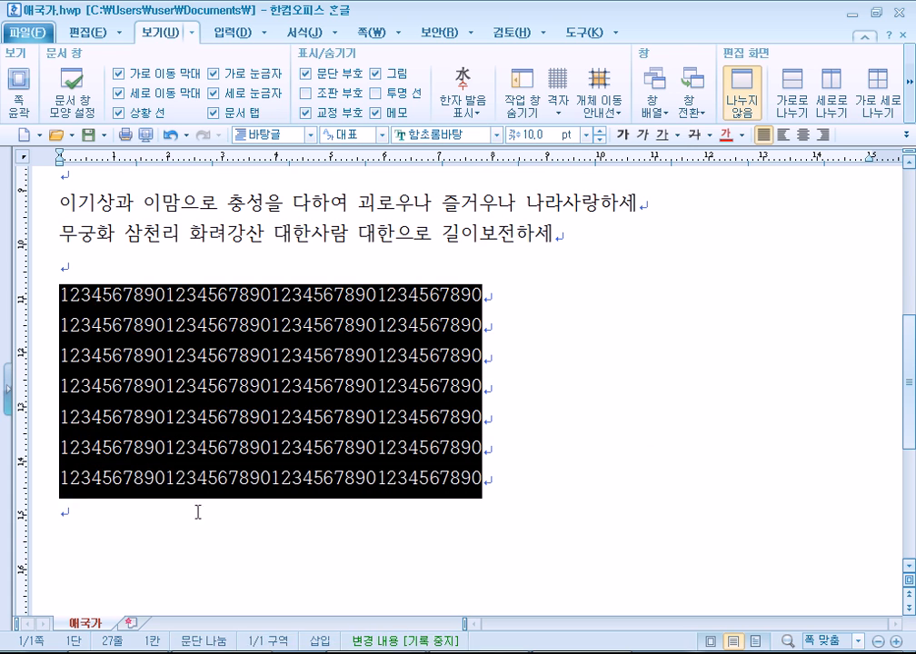
key("Escape")
left_click_drag(47, 272, 221, 625)
key("Delete")
scroll(113, 417, "up", 4)
scroll(113, 416, "up", 3)
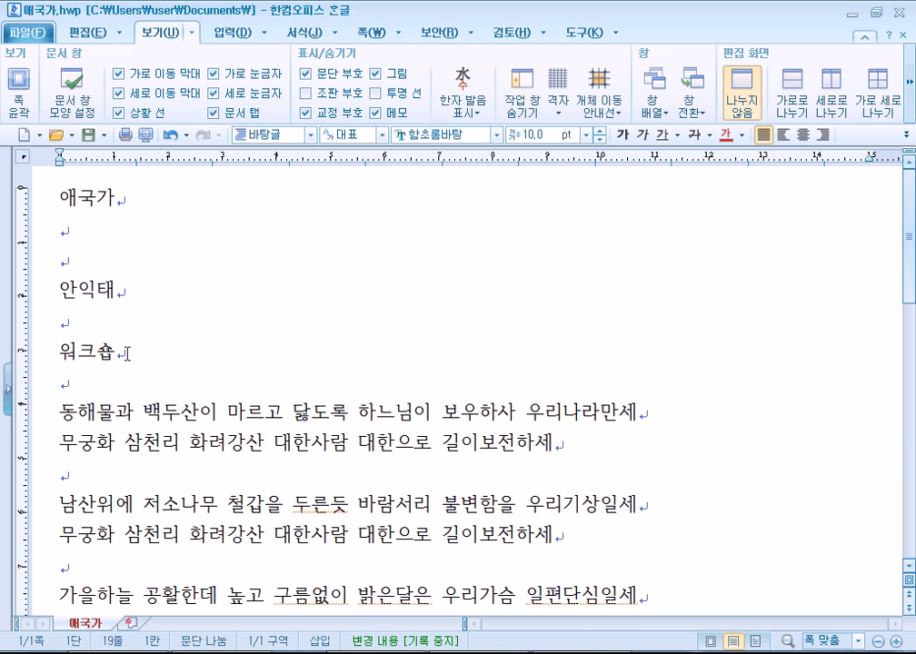
left_click_drag(127, 353, 56, 354)
key("Delete")
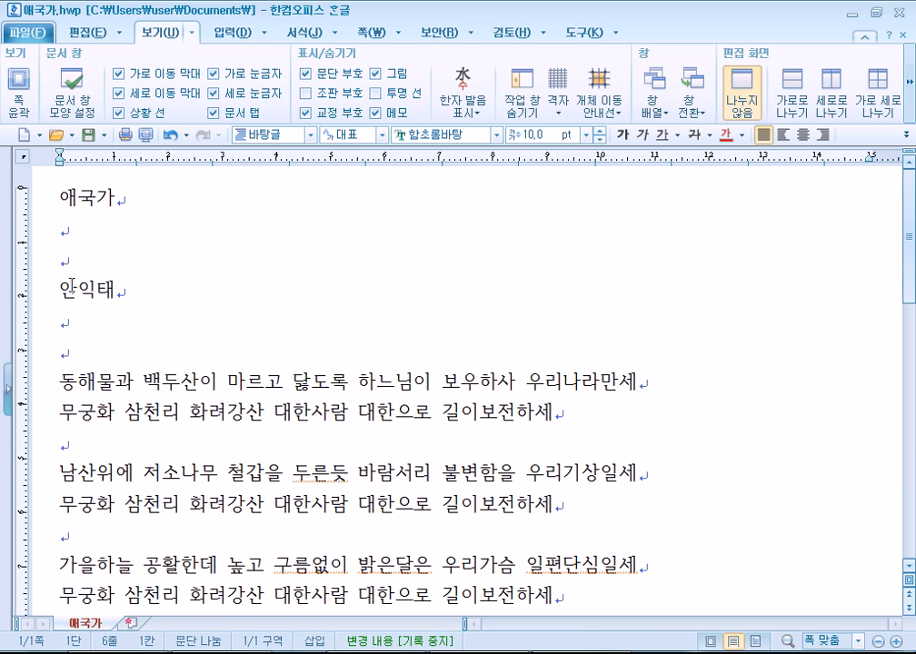
key("Delete")
left_click(64, 237)
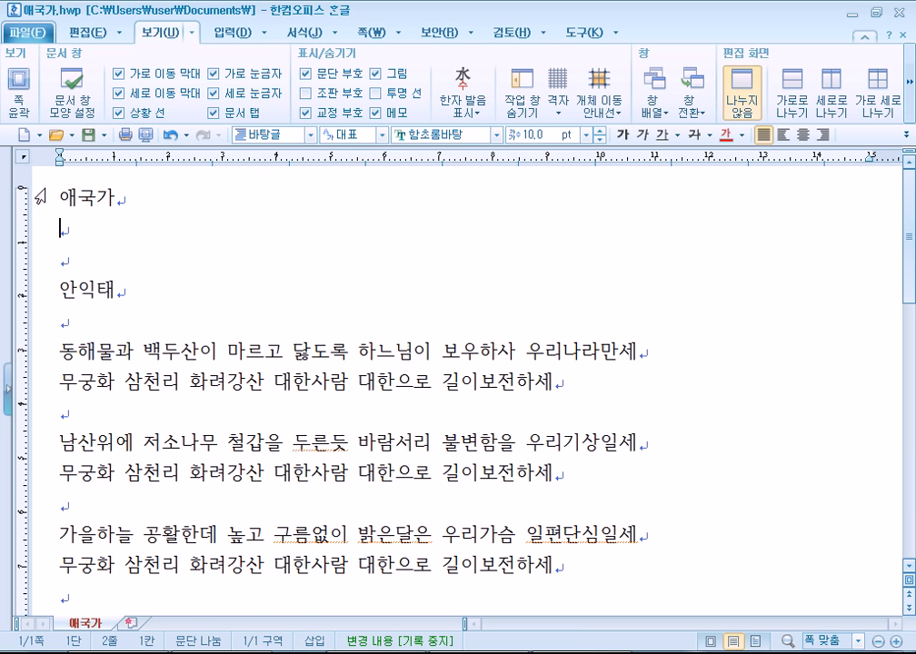
key("Delete")
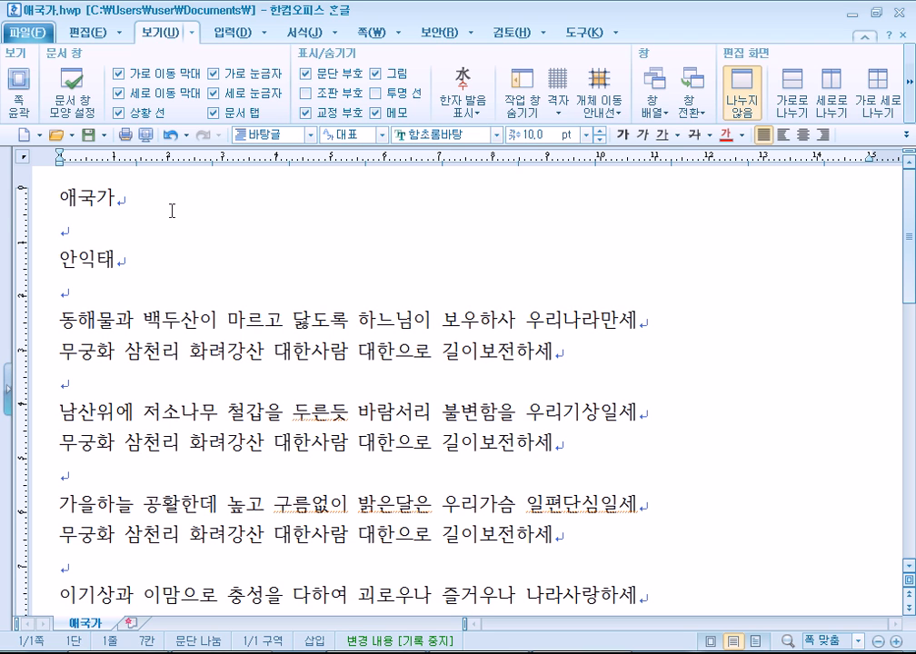
key("F9")
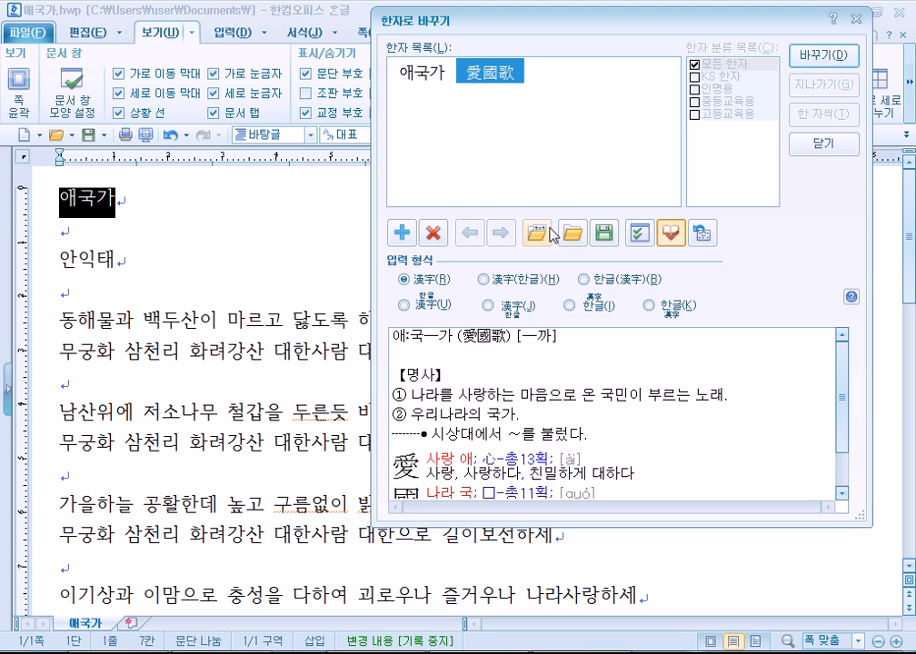
left_click(669, 236)
left_click(670, 238)
left_click(670, 237)
left_click(669, 237)
left_click(670, 237)
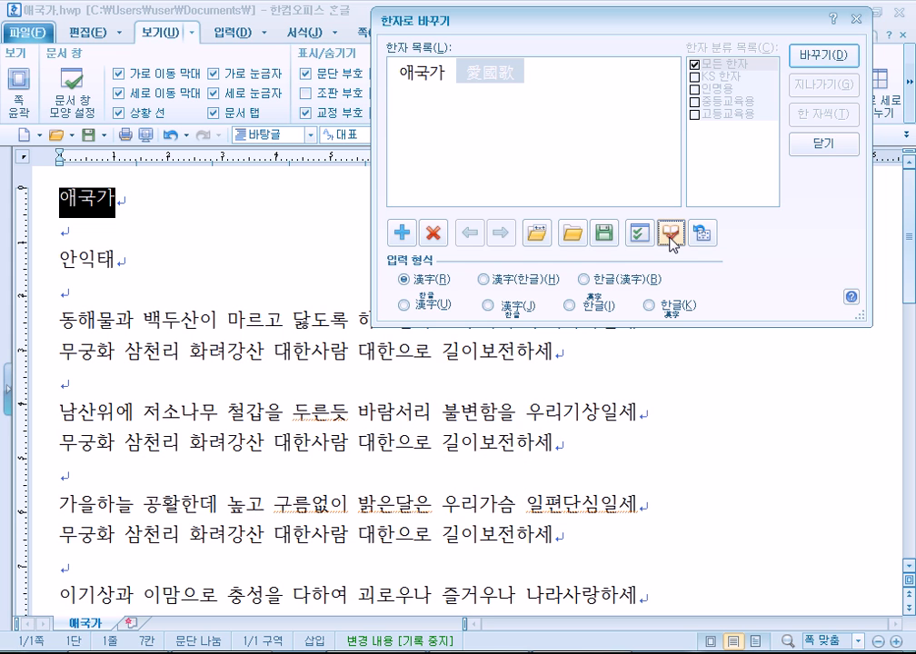
left_click(669, 237)
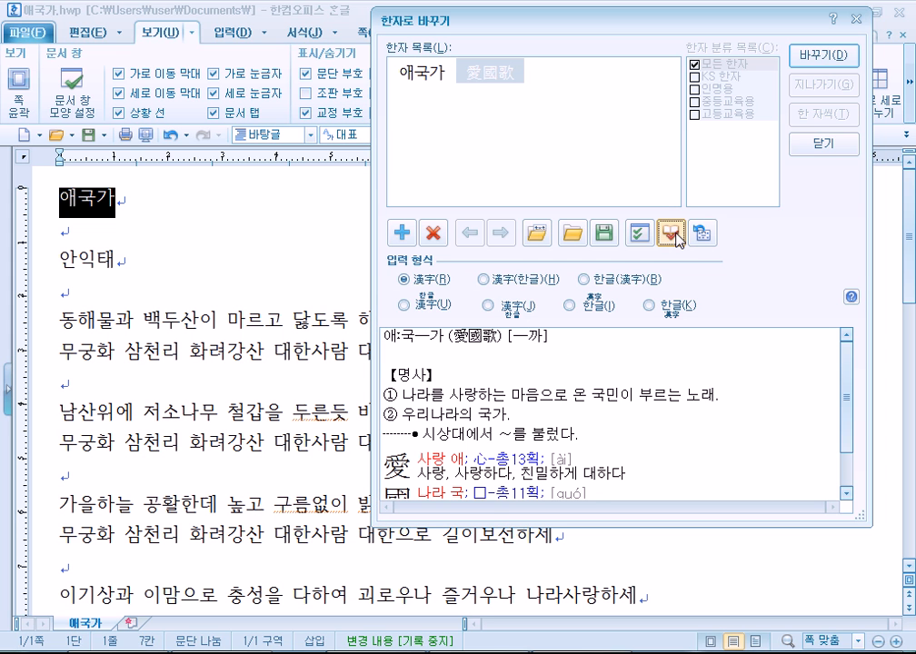
left_click(673, 237)
left_click(673, 237)
left_click_drag(846, 391, 846, 432)
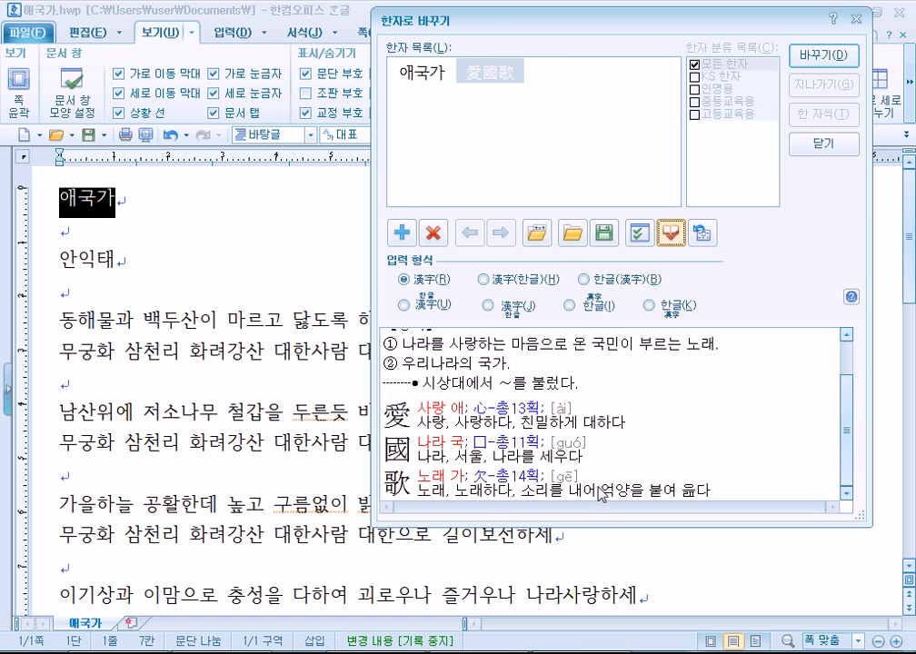
left_click(812, 143)
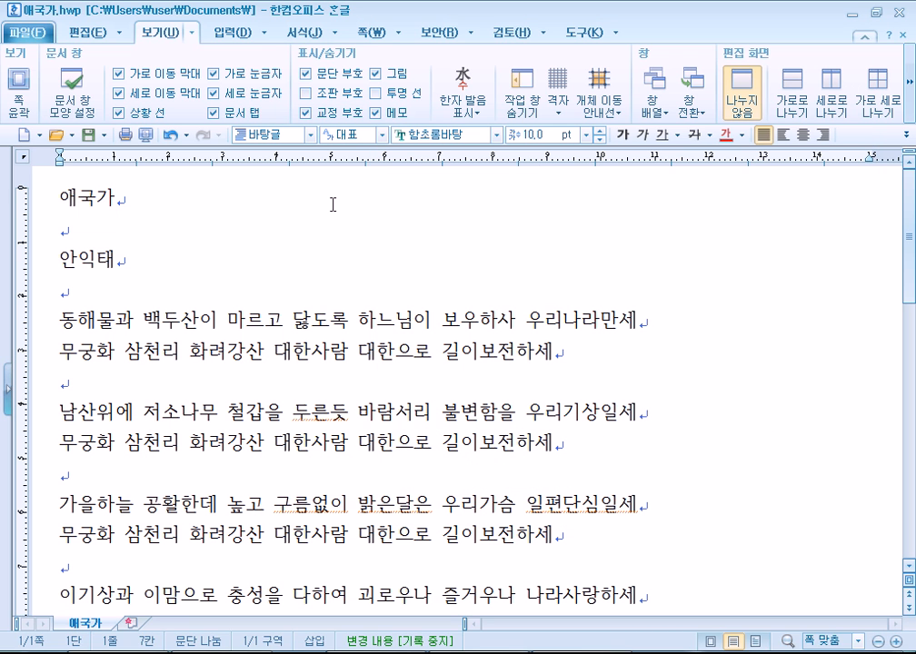
key("Return")
type("대한민구ㄱ")
key("F9")
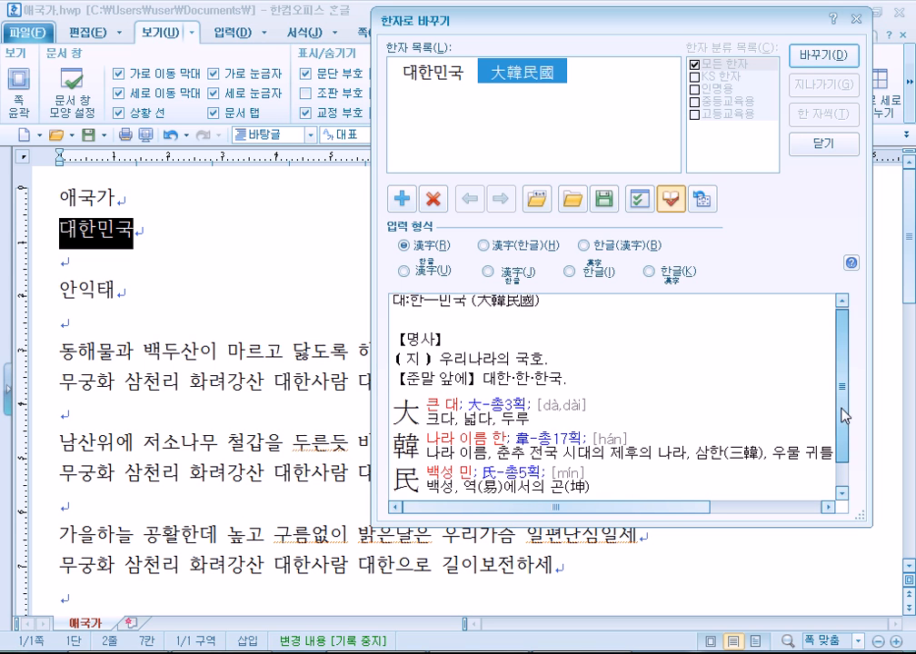
scroll(636, 427, "down", 1)
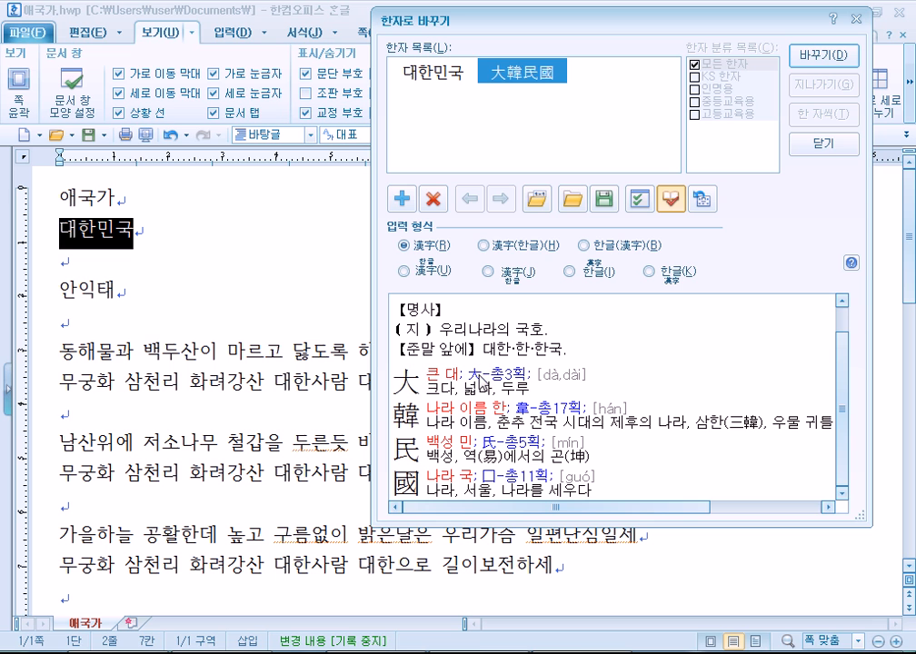
left_click(821, 143)
key("BackSpace")
key("BackSpace")
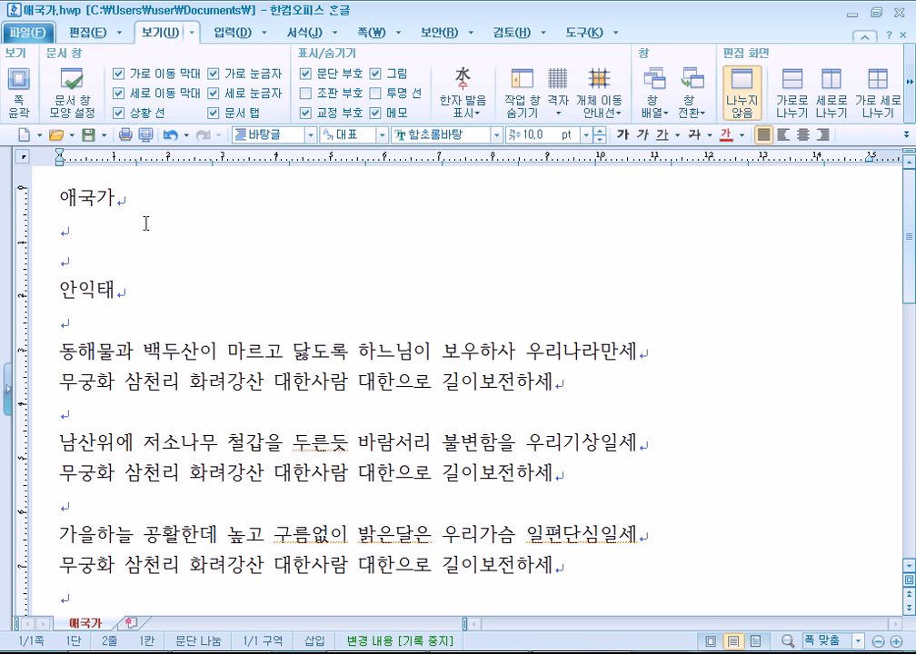
key("F9")
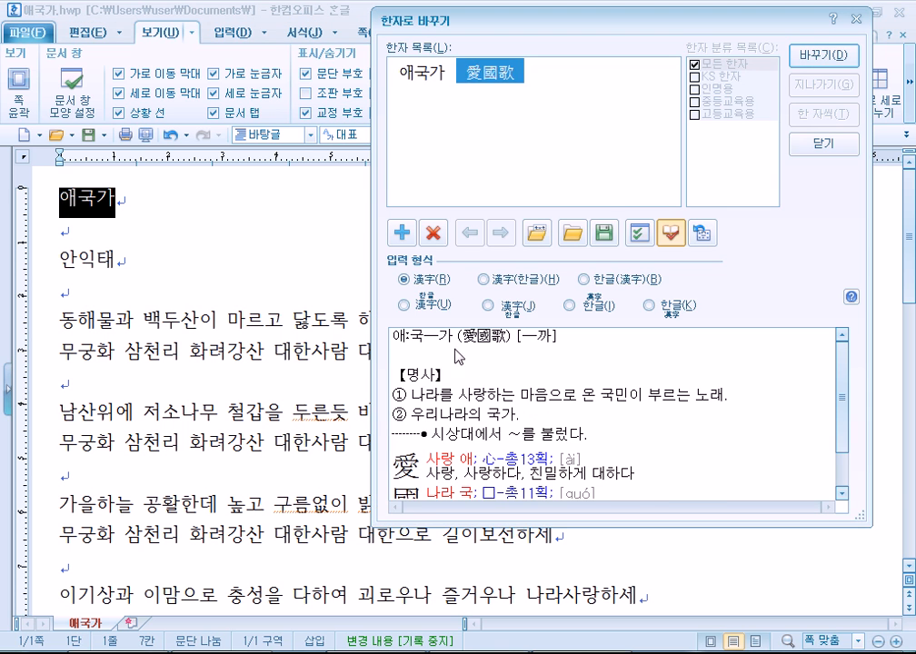
left_click(484, 466)
scroll(484, 466, "down", 1)
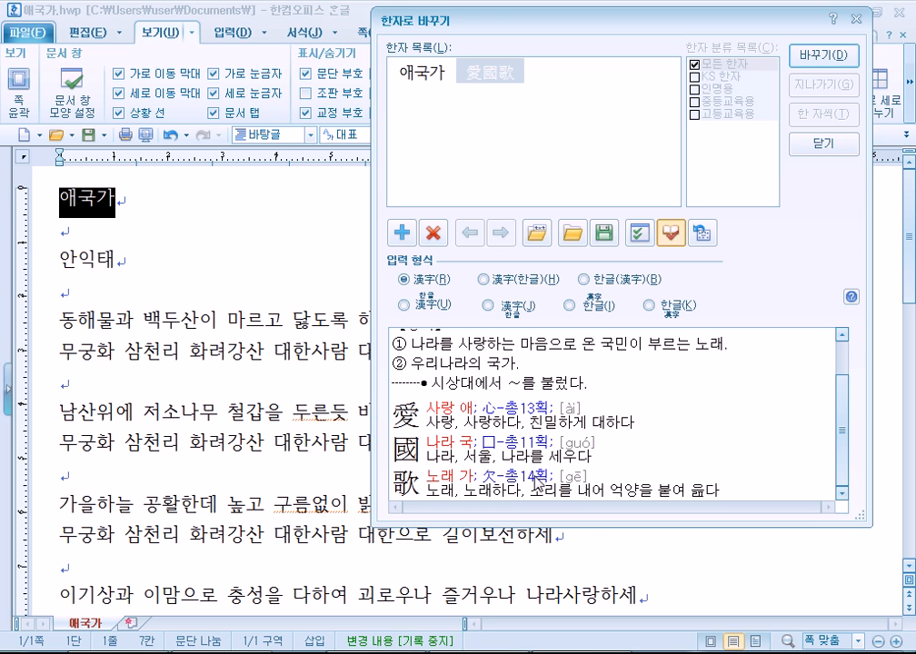
left_click(823, 145)
key("Down")
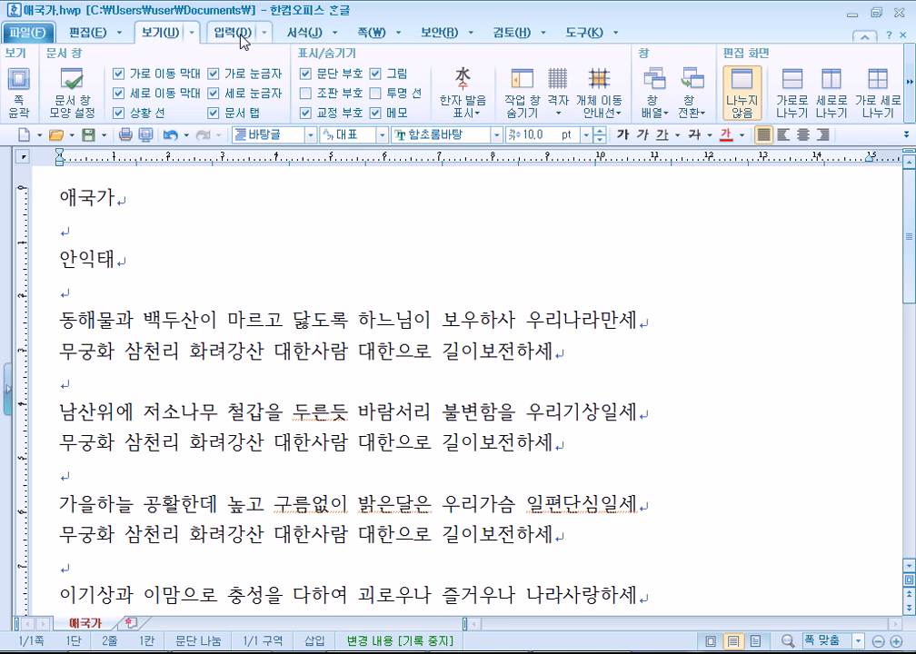
Insert the Hanja 愛 below the title using 한자 새김 입력 with 사랑애.
left_click(243, 40)
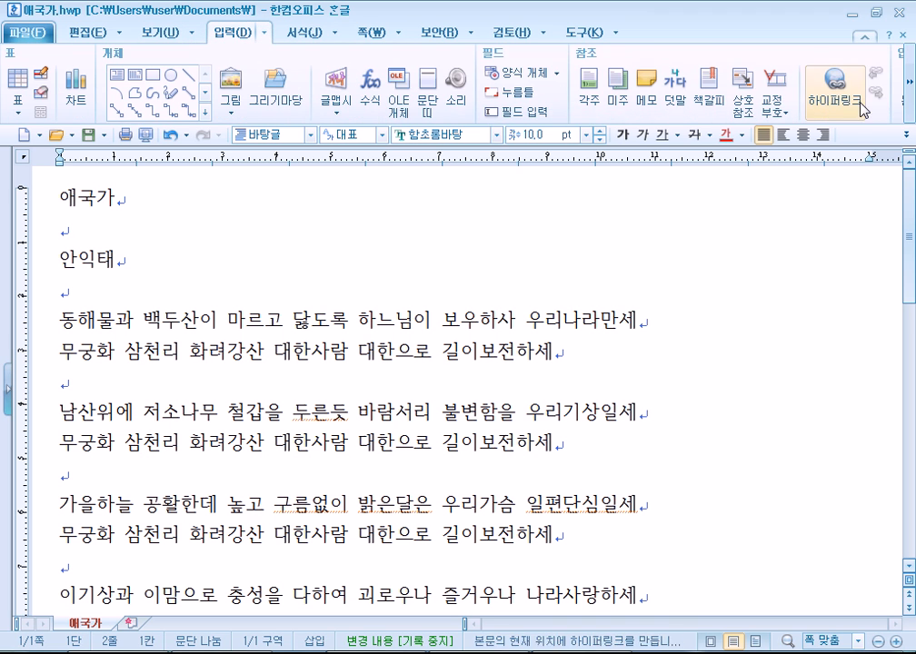
left_click(910, 93)
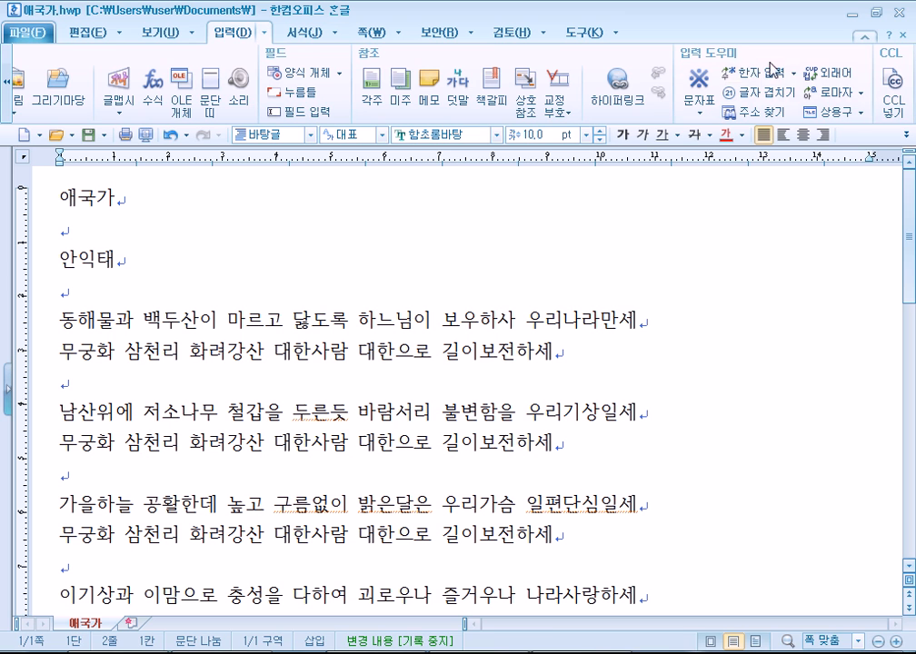
left_click(264, 33)
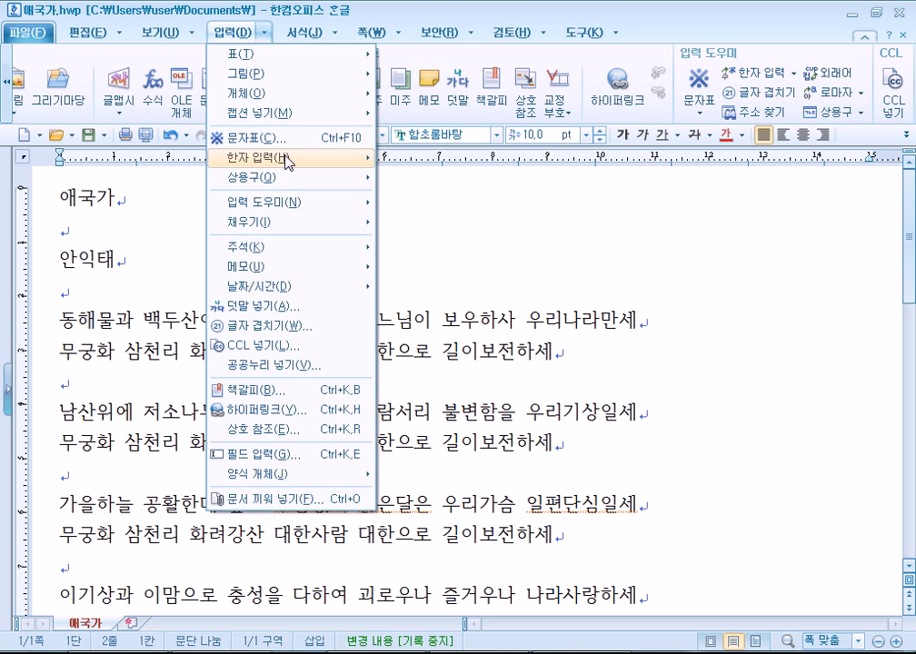
left_click(286, 157)
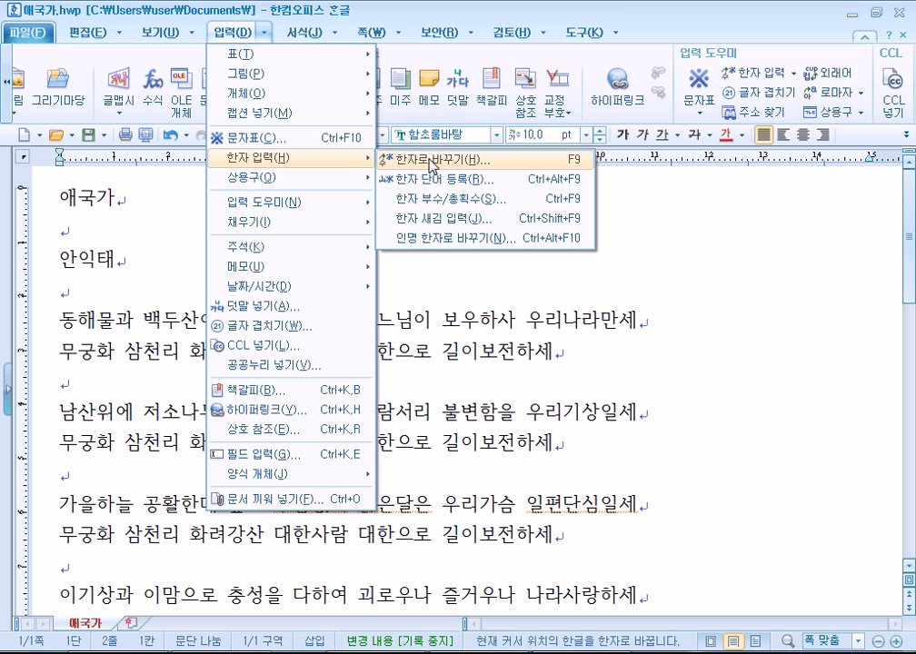
left_click(797, 75)
left_click(797, 75)
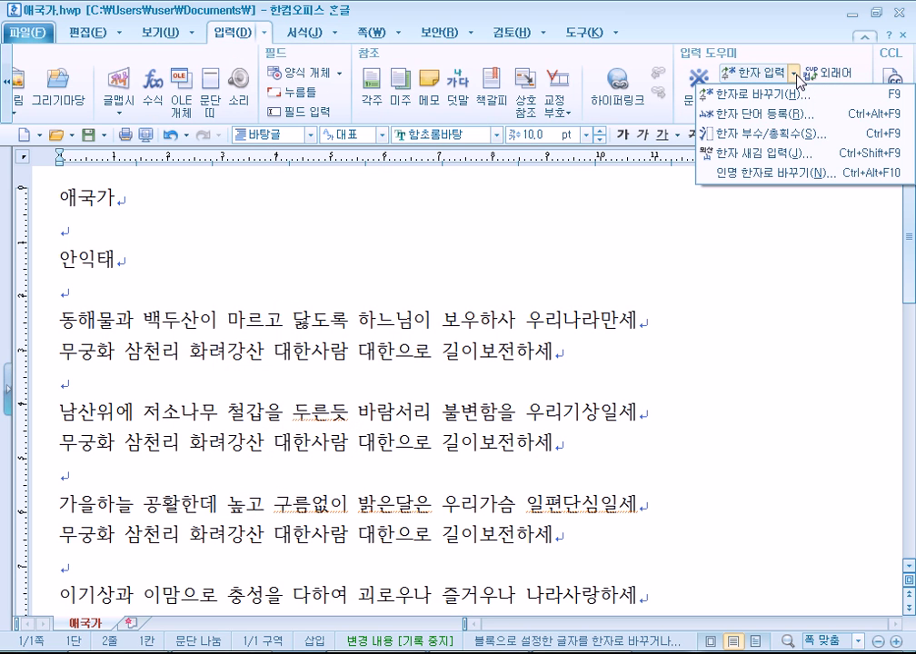
left_click(738, 157)
type("사랑애")
key("BackSpace")
key("BackSpace")
key("BackSpace")
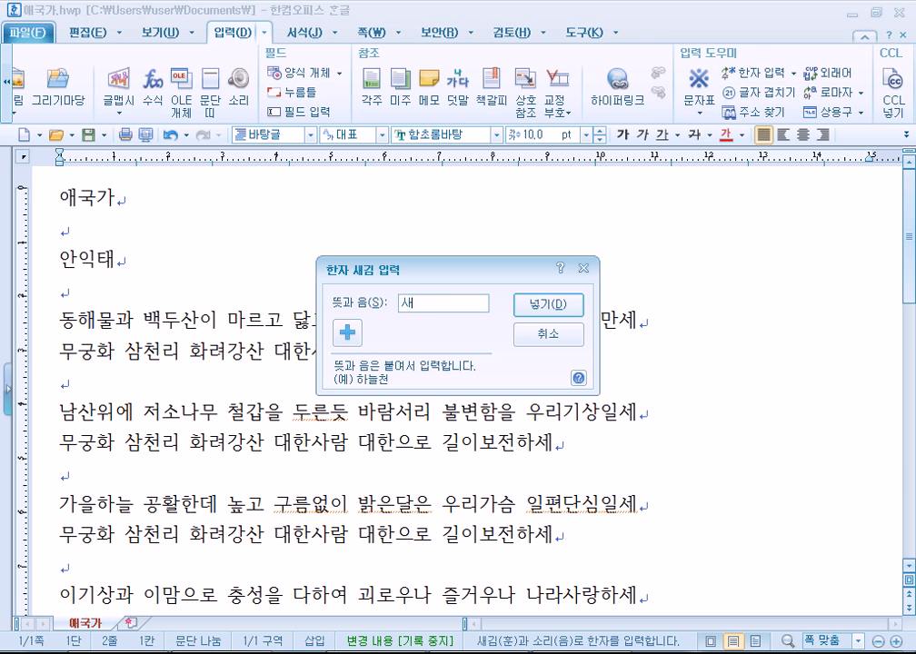
type("랑애")
type("랑")
key("Delete")
left_click(537, 305)
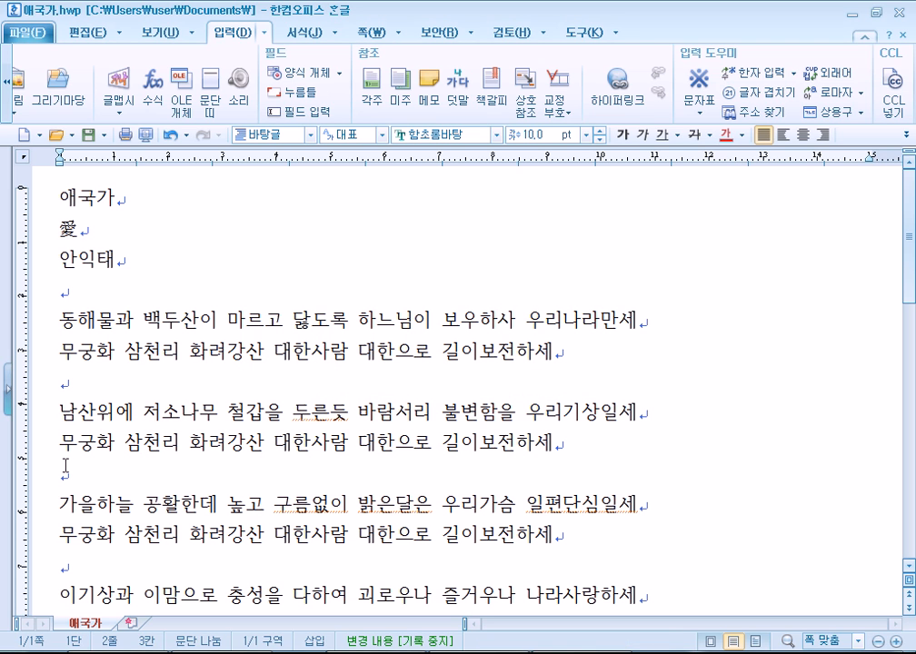
Insert the Hanja 木 after 愛 by entering 나무 in 한자 새김 입력.
left_click(794, 73)
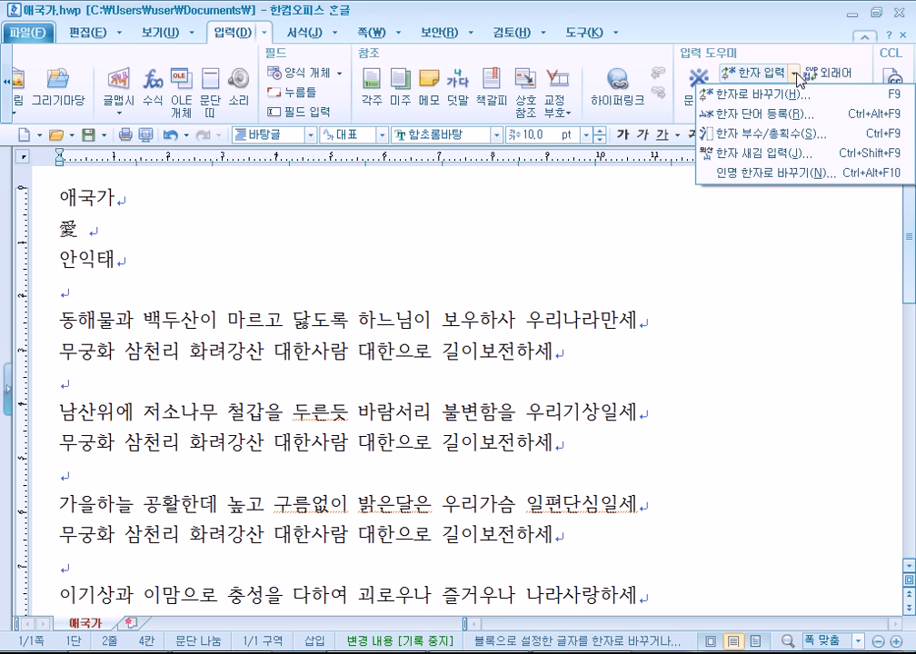
left_click(779, 152)
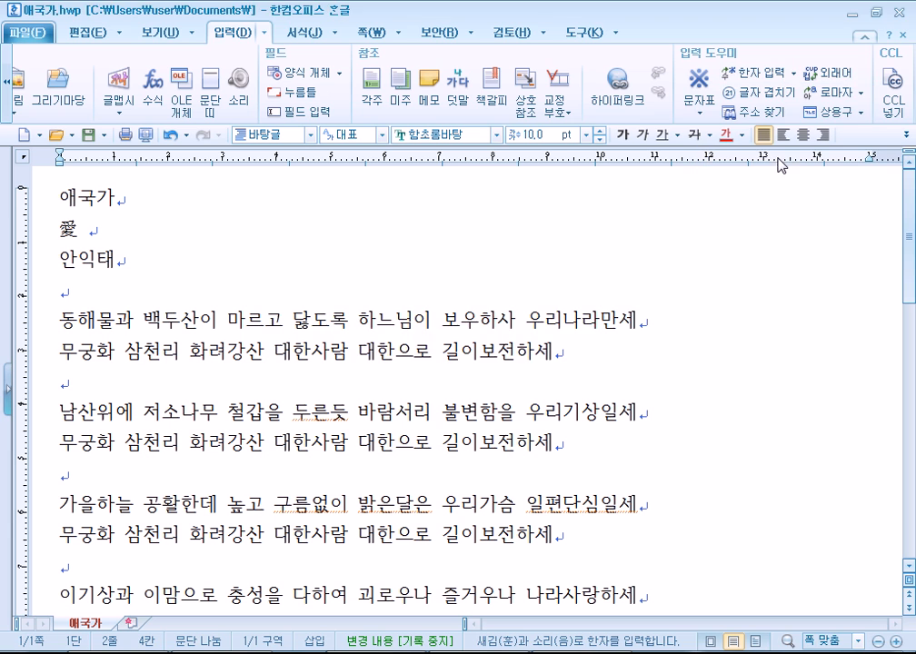
type("나무목")
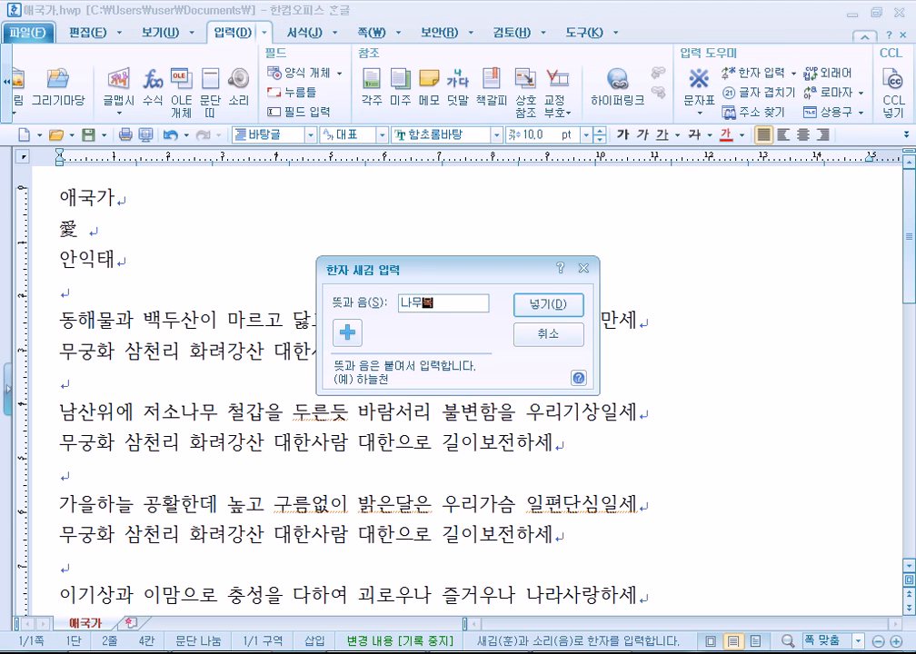
left_click(536, 304)
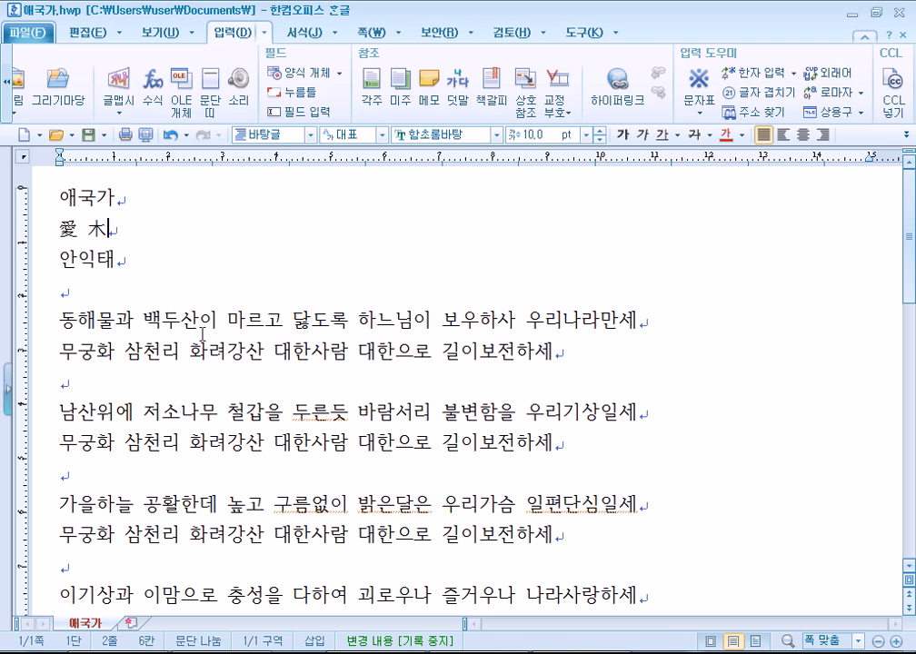
left_click(795, 73)
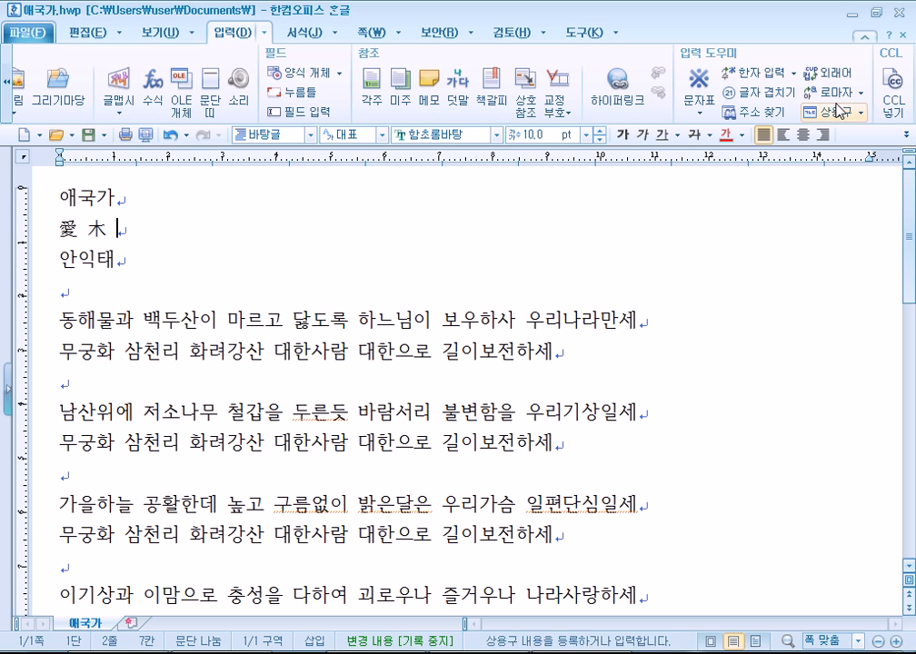
Type 형제 after 愛 木, review its Hanja candidates 兄弟 and 刑制, and keep it in Hangul.
left_click(793, 73)
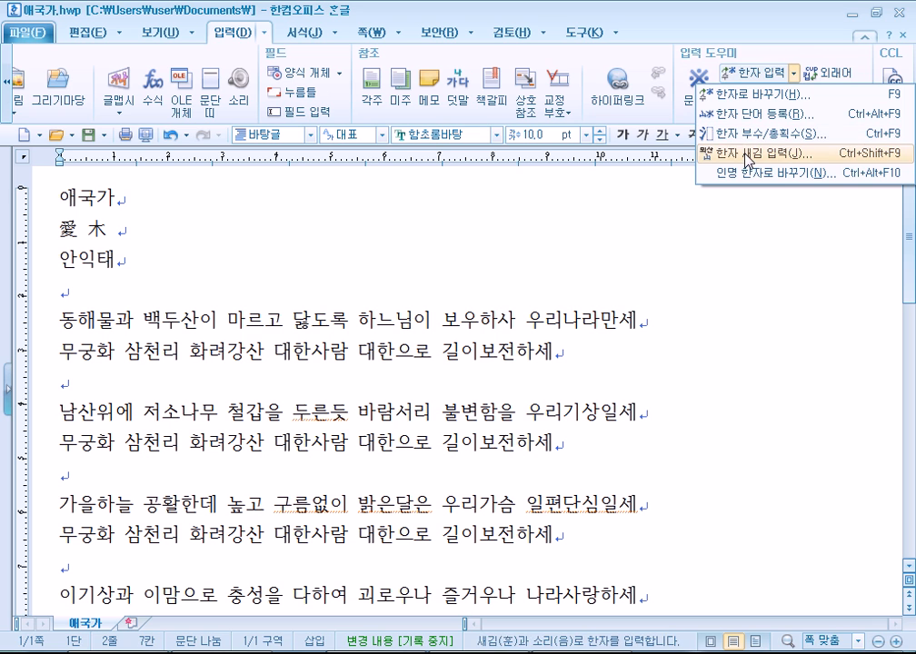
left_click(556, 204)
left_click(544, 219)
type("형ㅈㅔ")
key("F9")
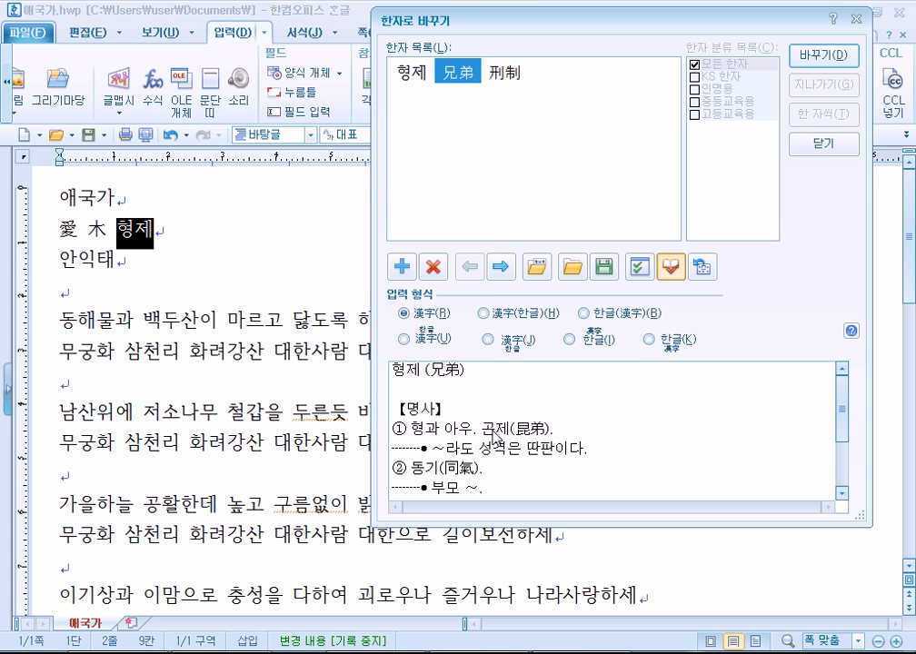
left_click(506, 76)
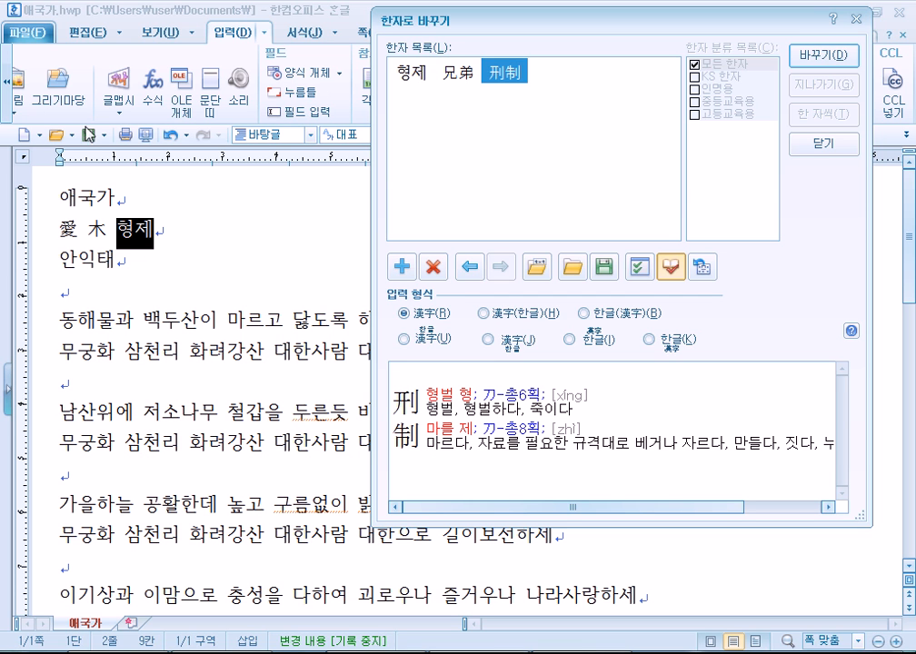
left_click(456, 74)
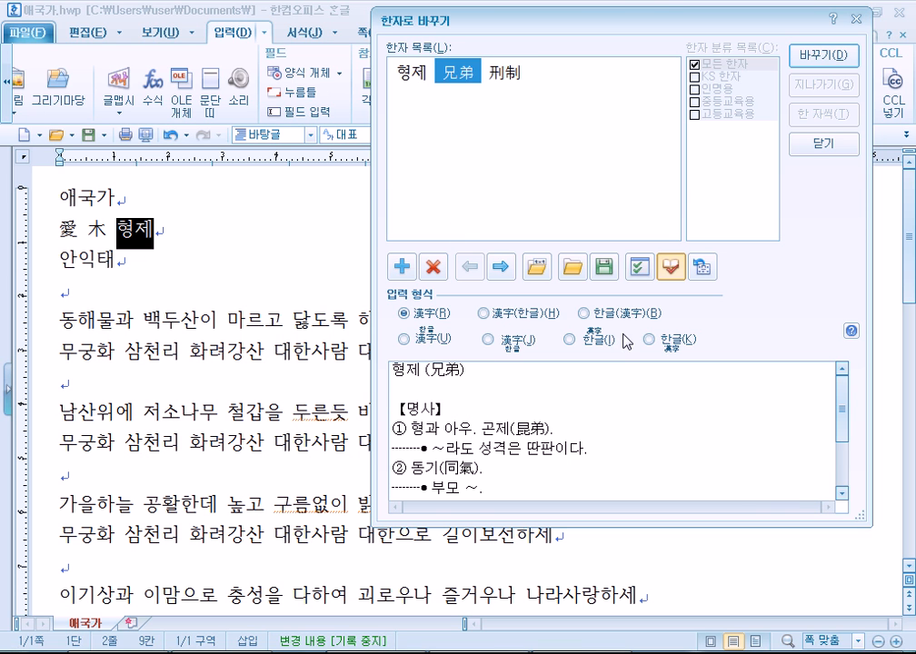
left_click(857, 26)
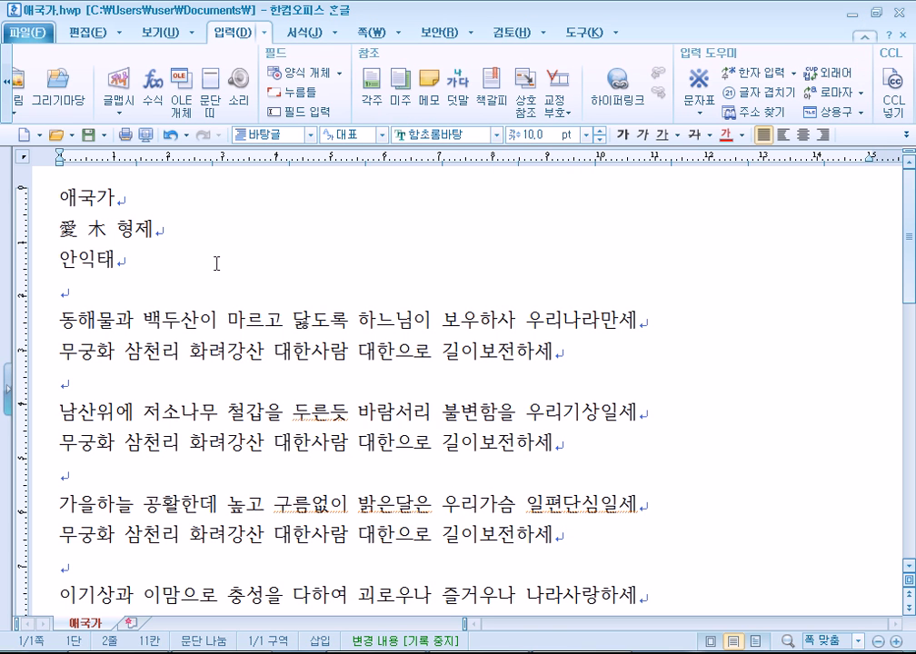
Open the Hanja lookup by radical and stroke count and choose the heart radical 心.
left_click(796, 73)
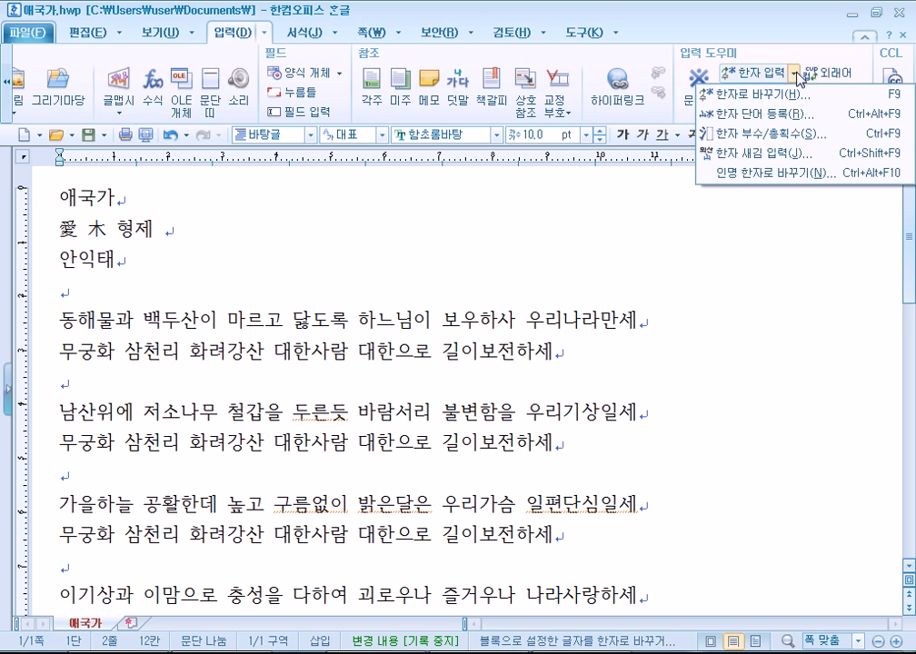
left_click(753, 141)
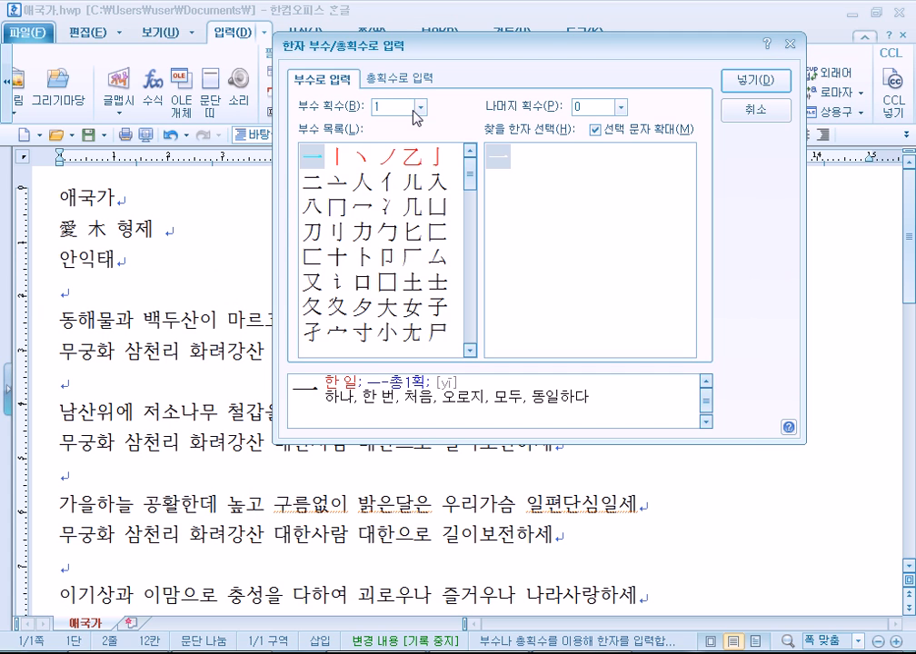
left_click(413, 109)
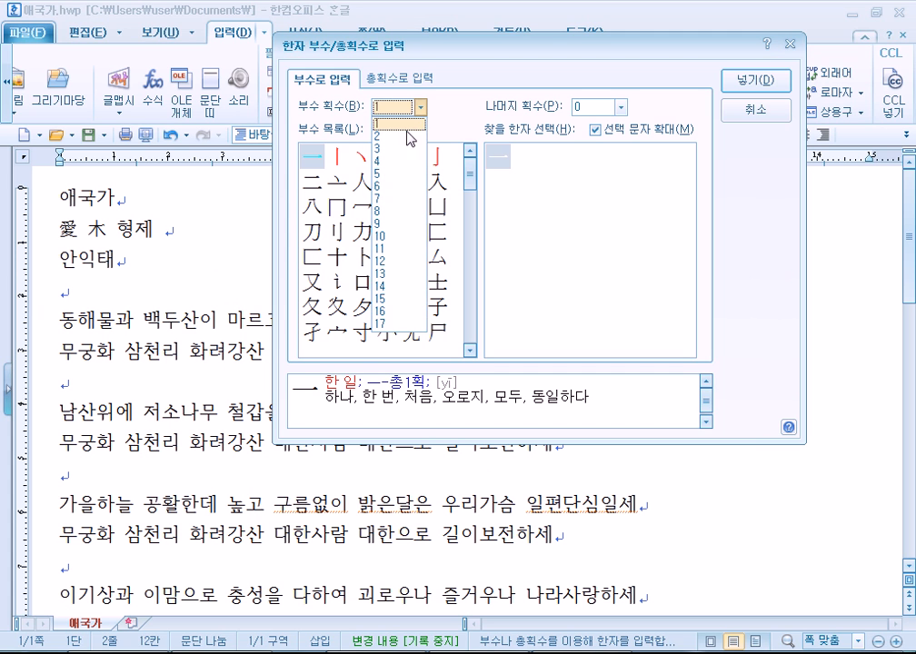
left_click(406, 163)
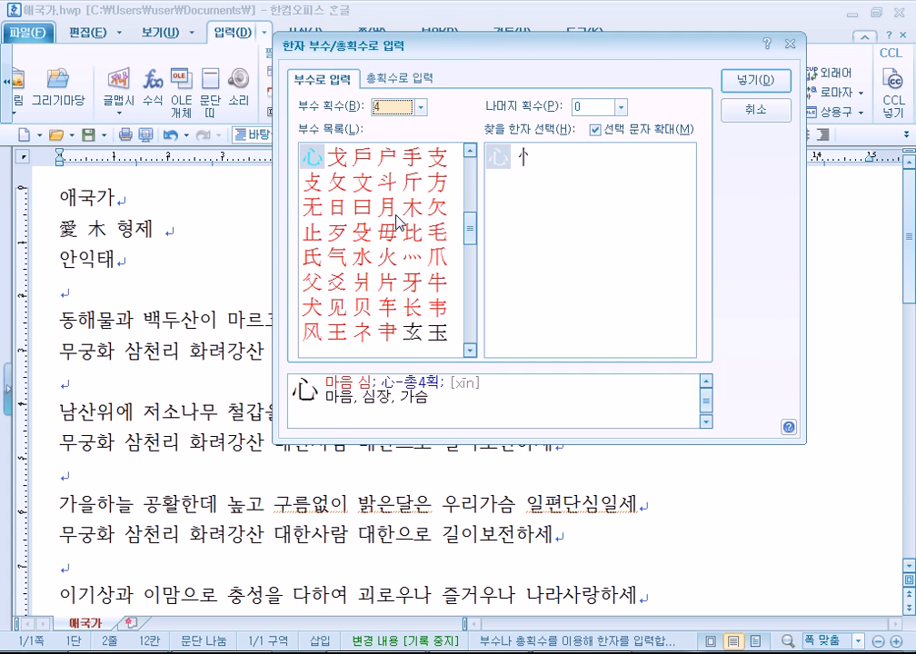
left_click(411, 263)
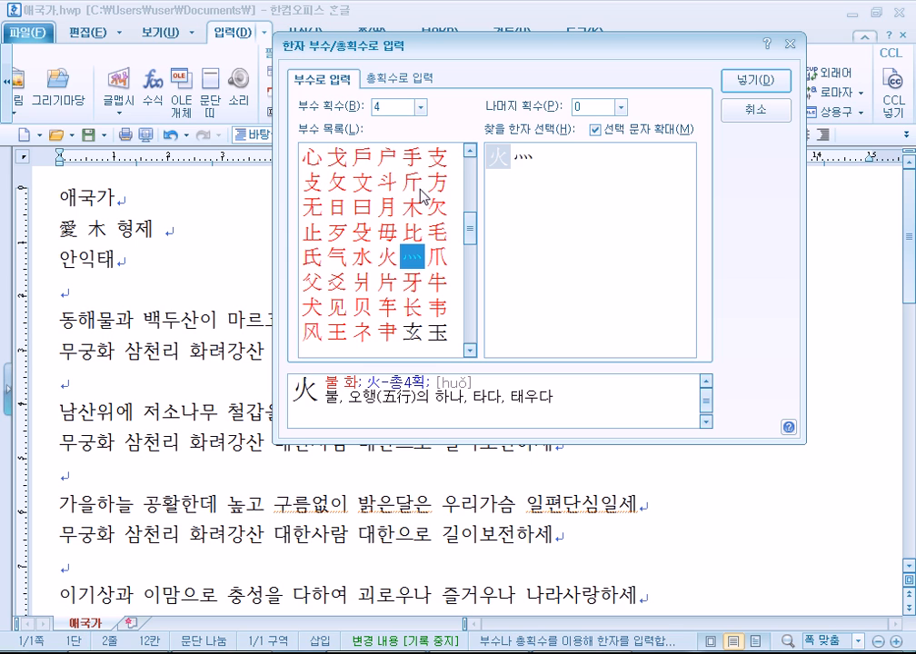
left_click(312, 158)
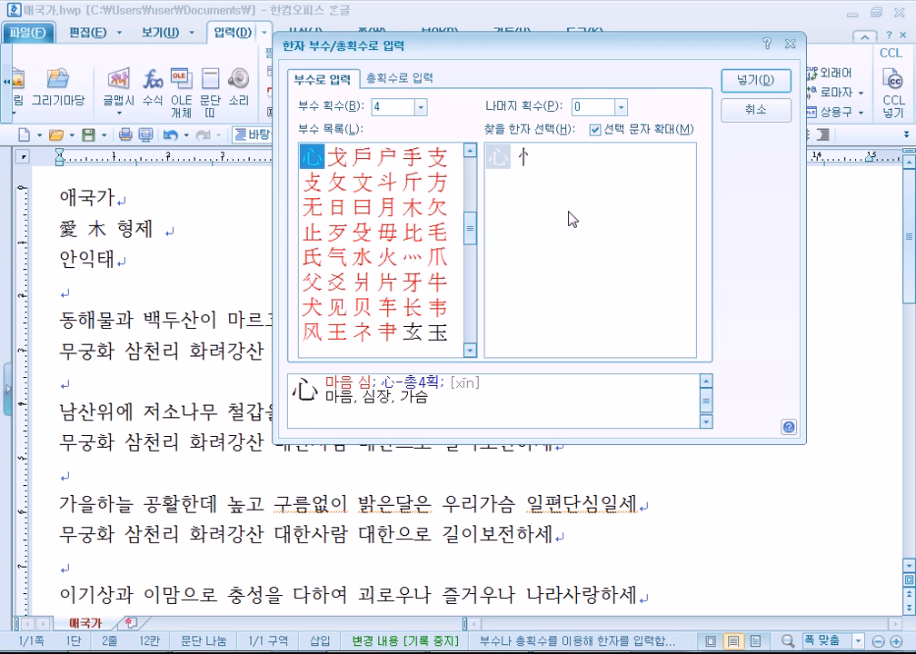
Set the remaining strokes to 8, pick 悲 and insert it after 형제.
left_click(622, 107)
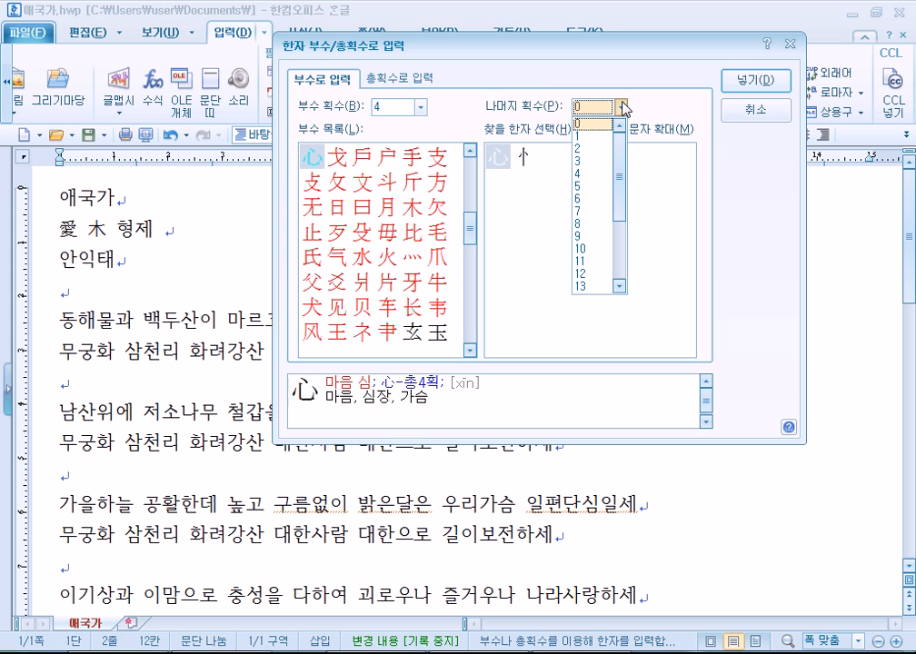
left_click(577, 215)
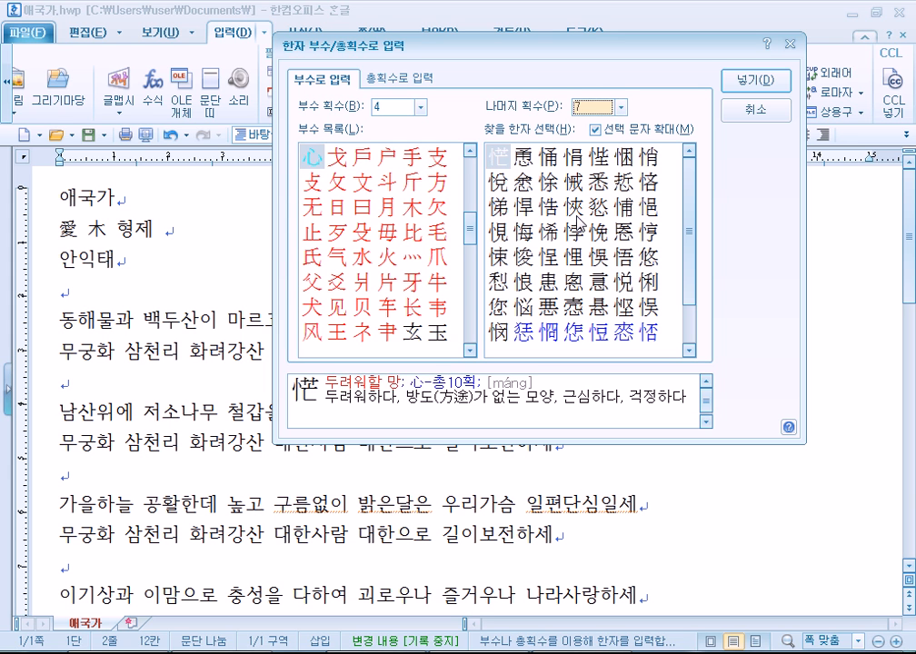
left_click(549, 157)
left_click(590, 163)
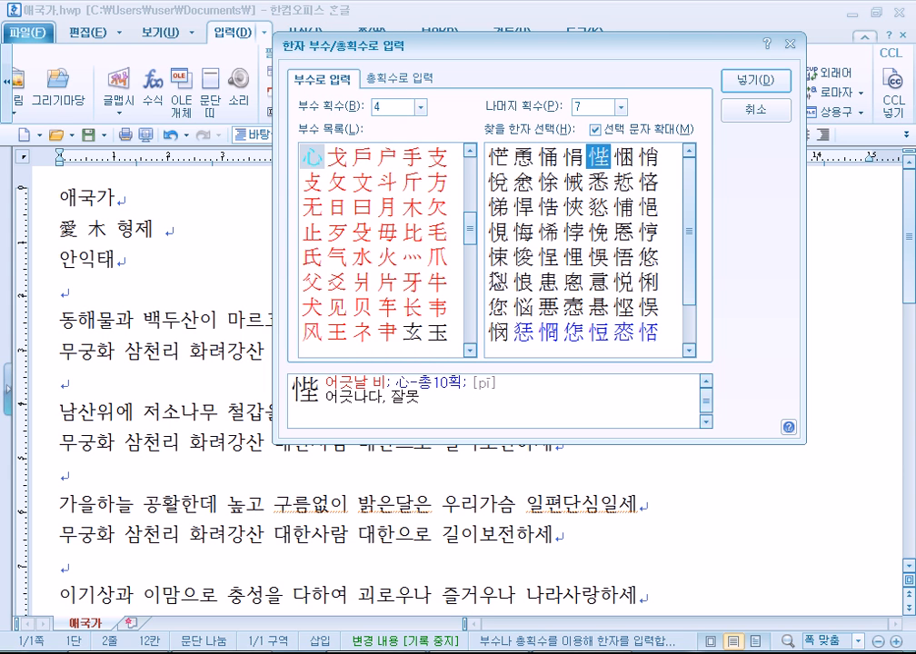
left_click(513, 159)
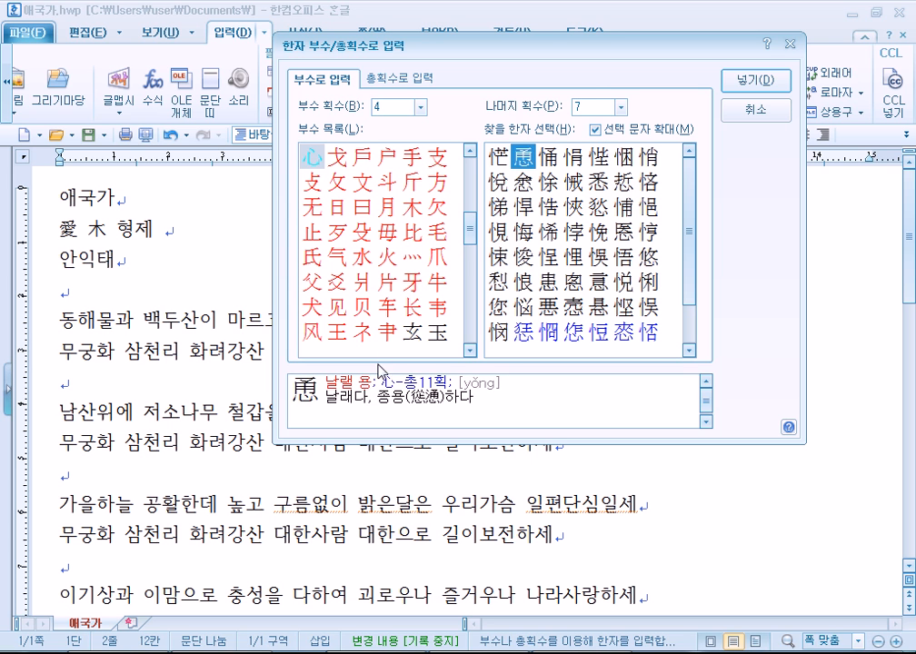
left_click(502, 159)
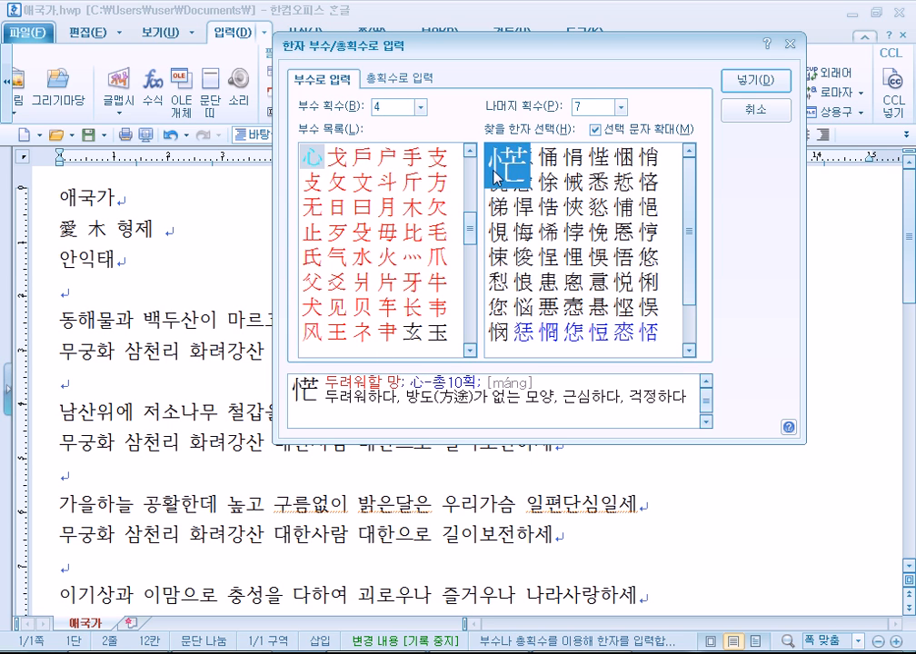
left_click(588, 106)
left_click(574, 225)
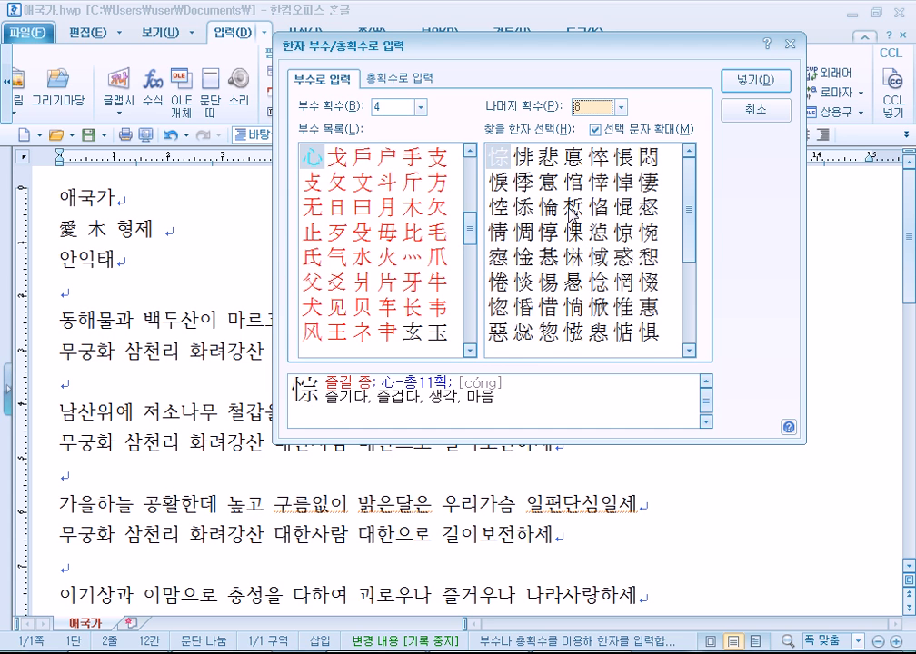
left_click(556, 162)
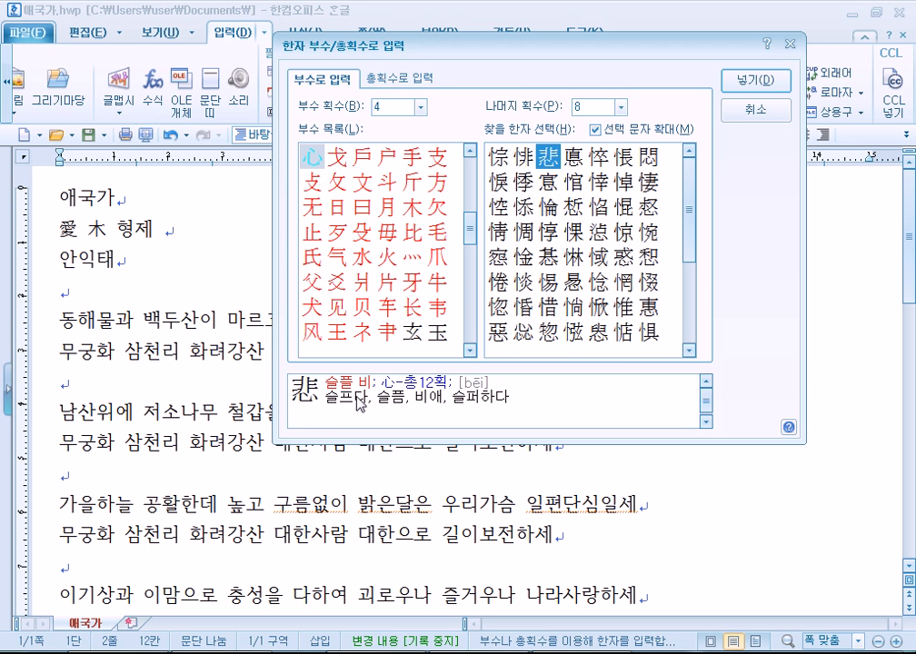
left_click(756, 80)
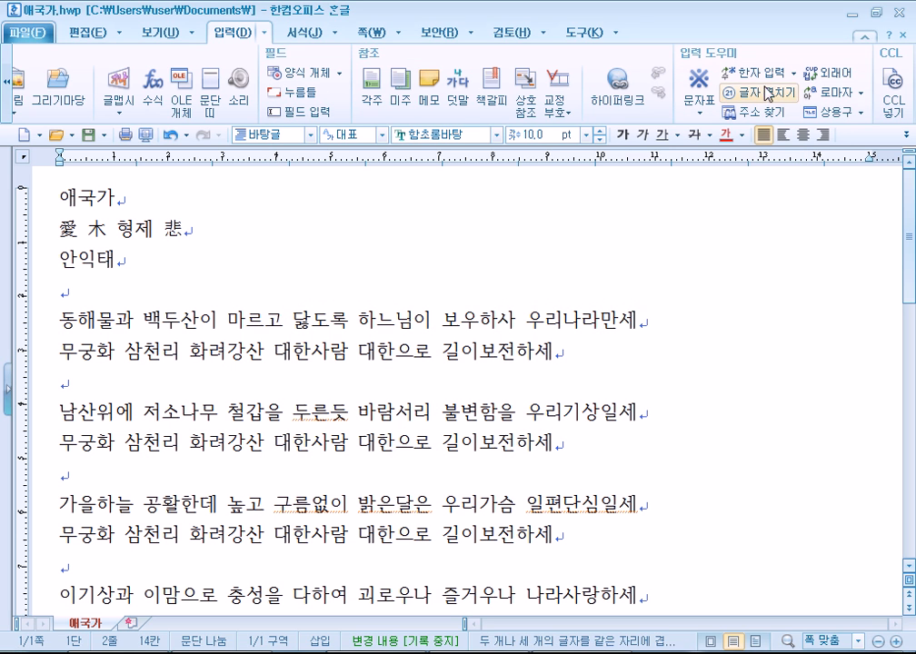
Type a person's name after 悲 and keep it in Hangul when the Hanja conversion appears.
left_click(795, 74)
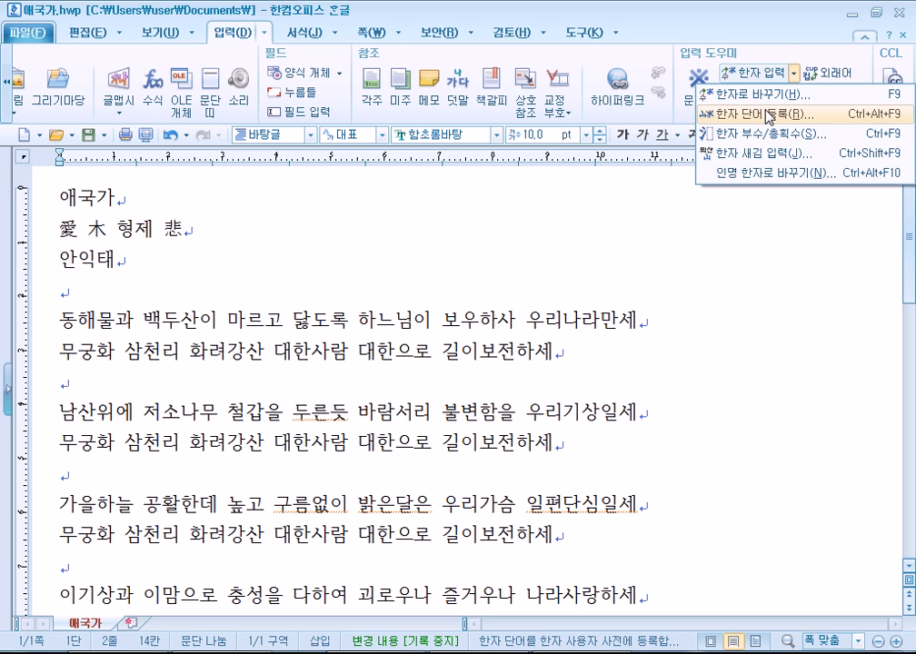
left_click(768, 117)
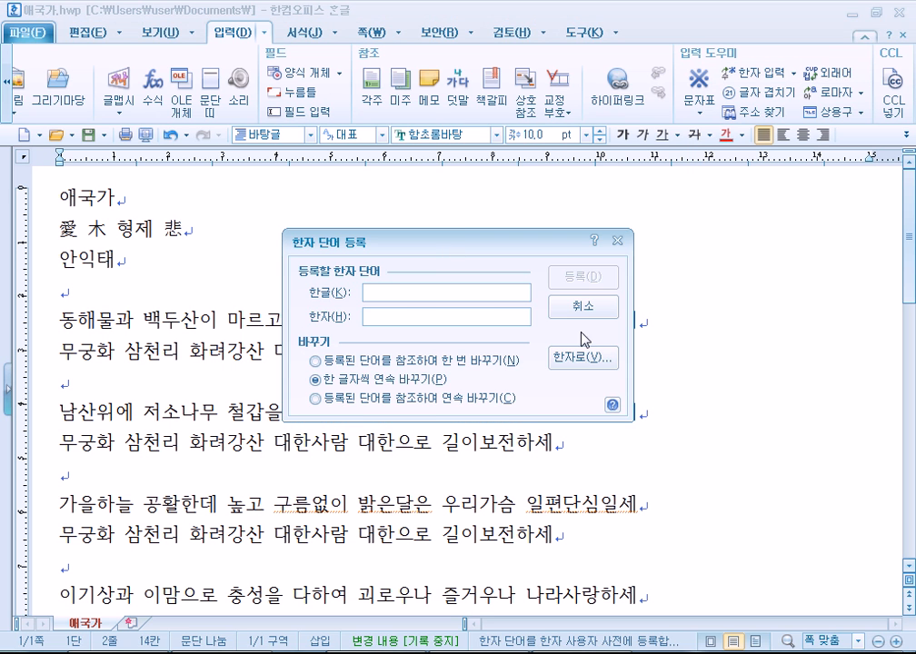
left_click(581, 307)
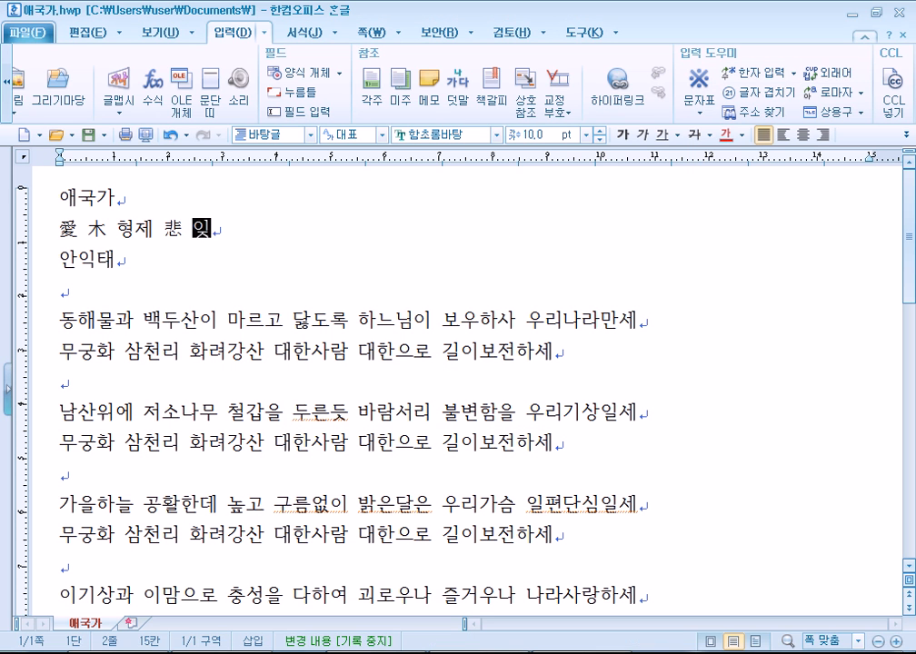
type("ㄴ")
key("F9")
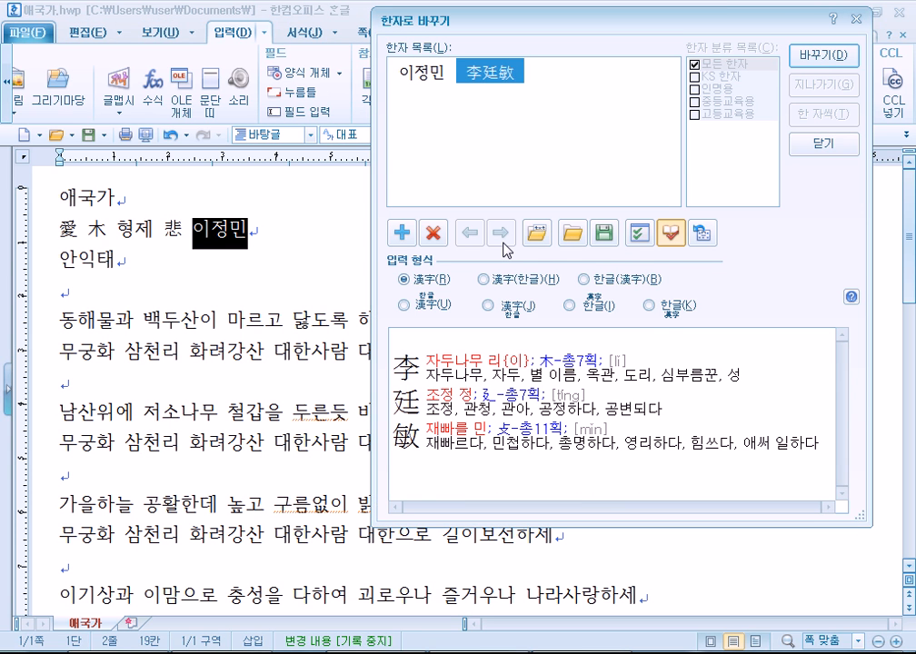
left_click(829, 147)
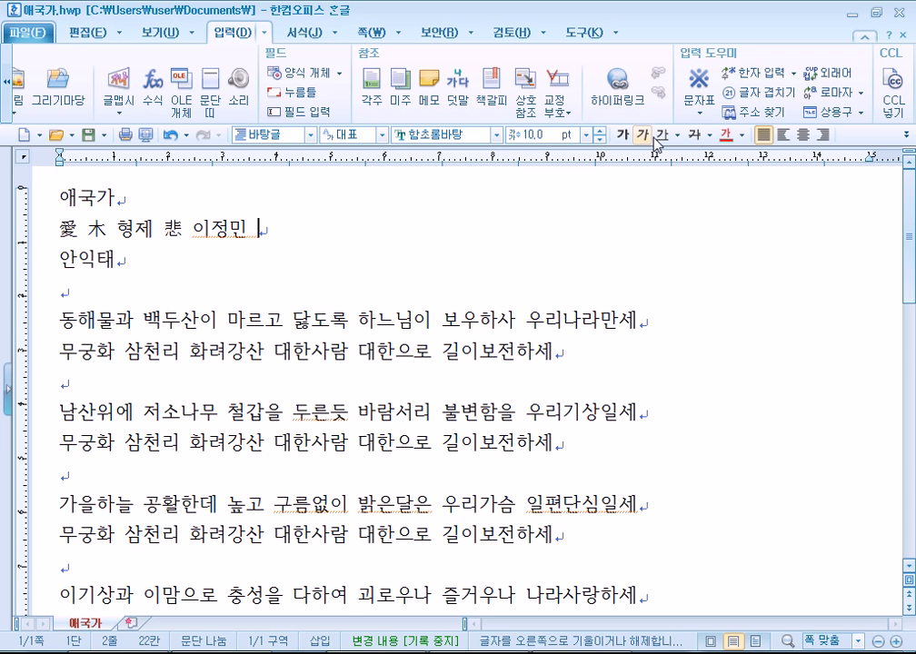
left_click(793, 73)
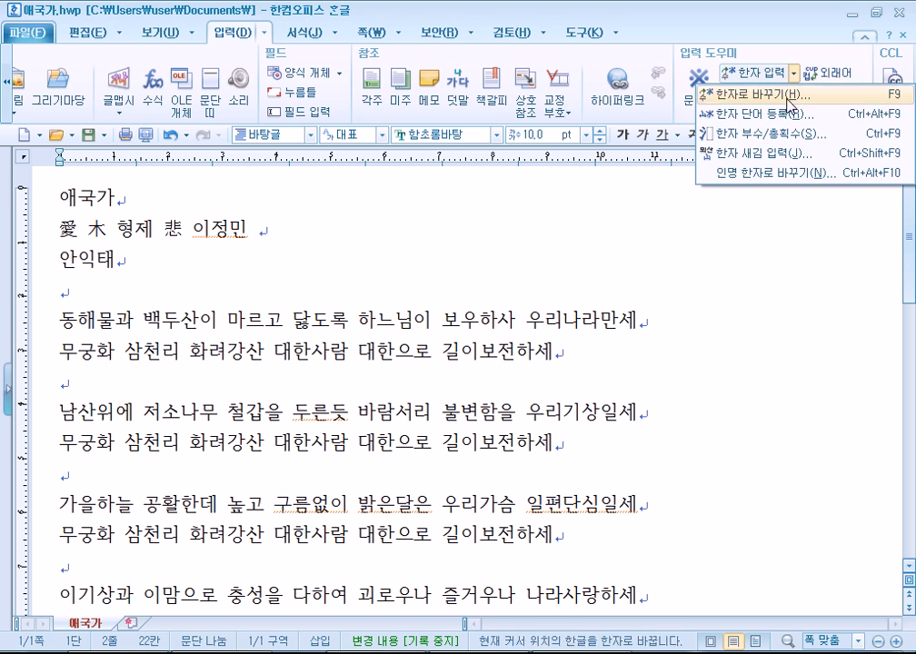
left_click(783, 115)
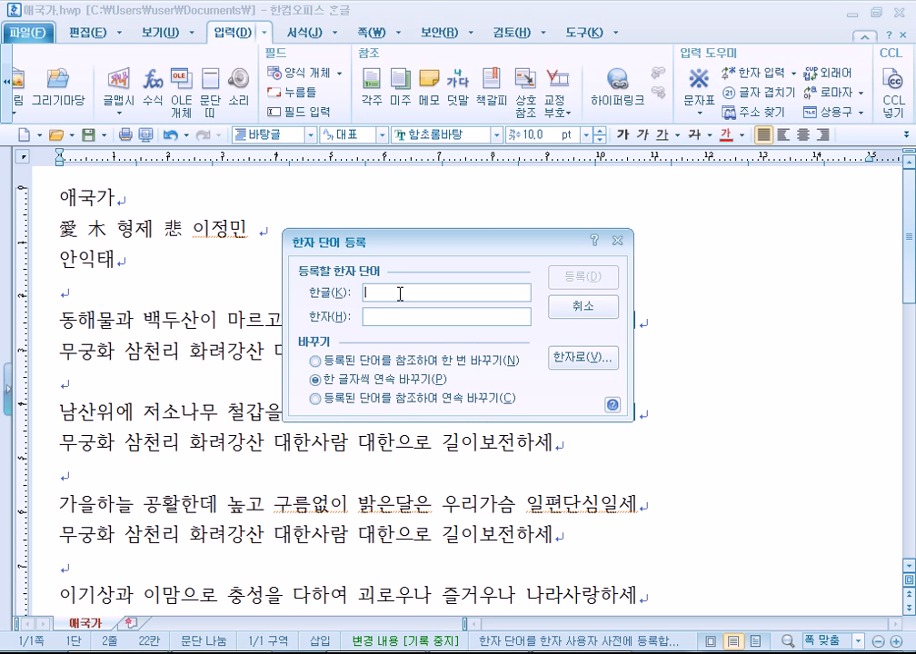
type("홍길동")
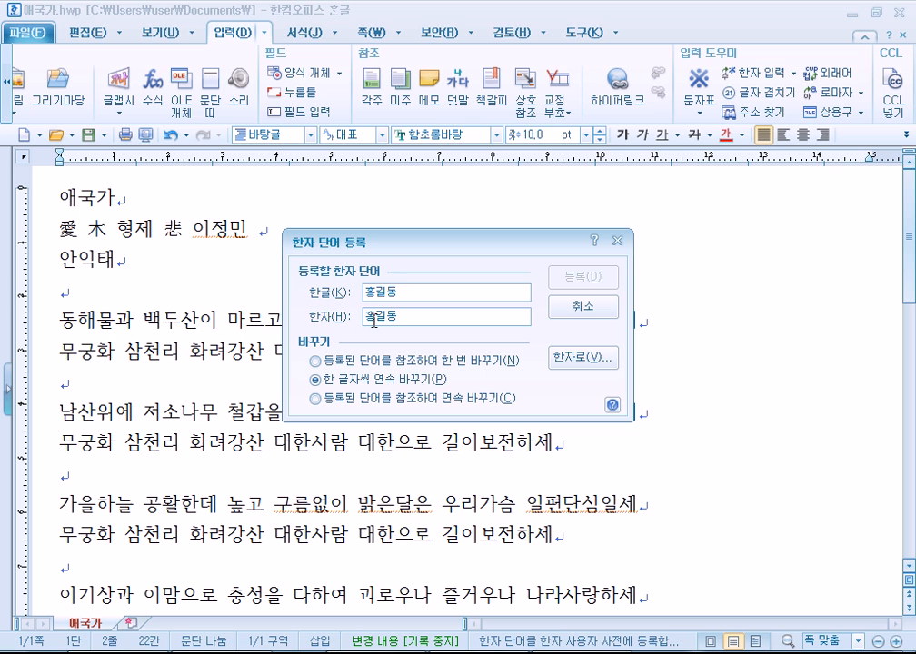
left_click(371, 319)
key("F9")
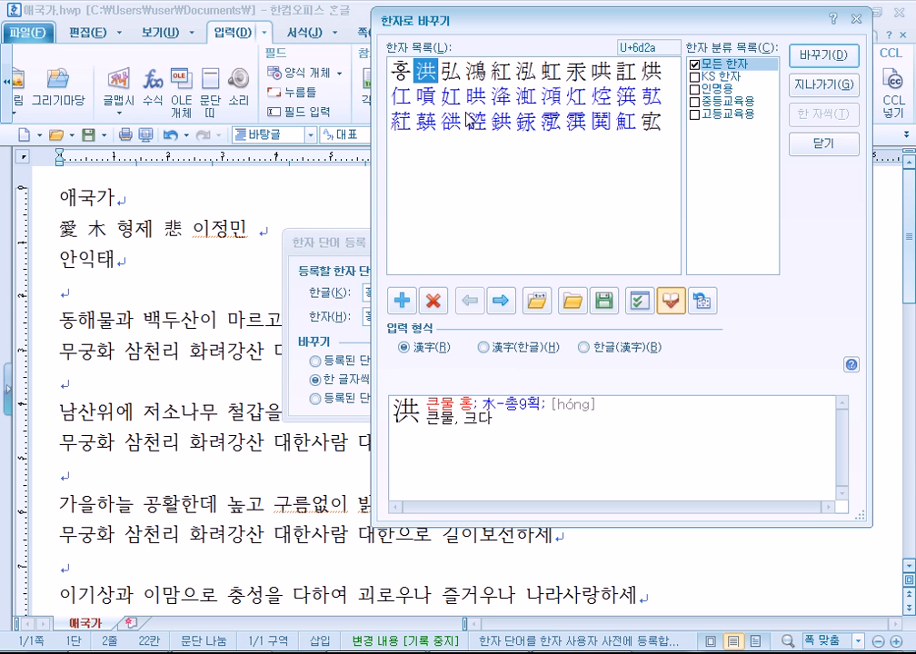
left_click(451, 71)
left_click(418, 71)
left_click(804, 56)
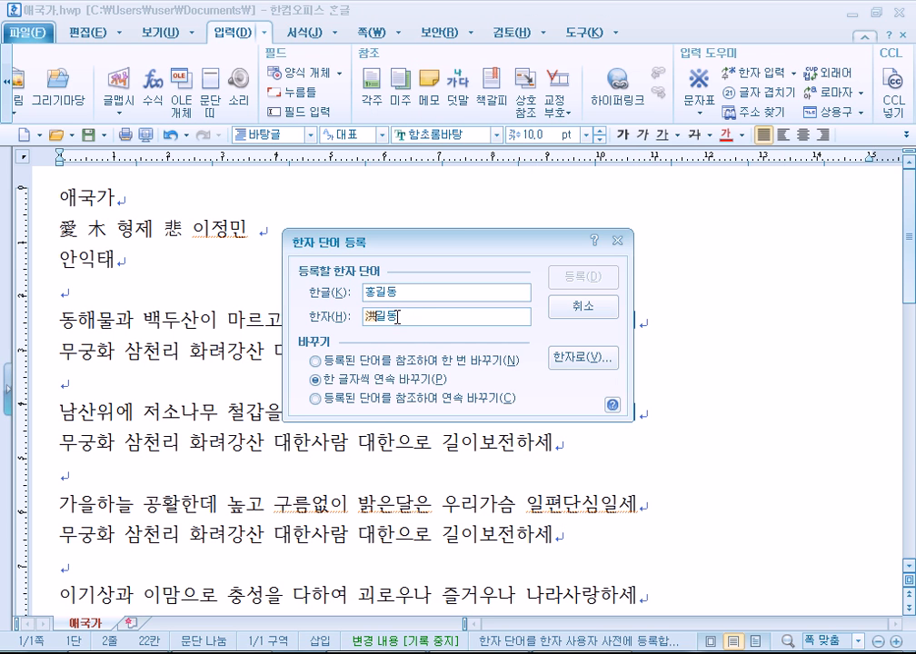
left_click_drag(389, 317, 377, 315)
key("F9")
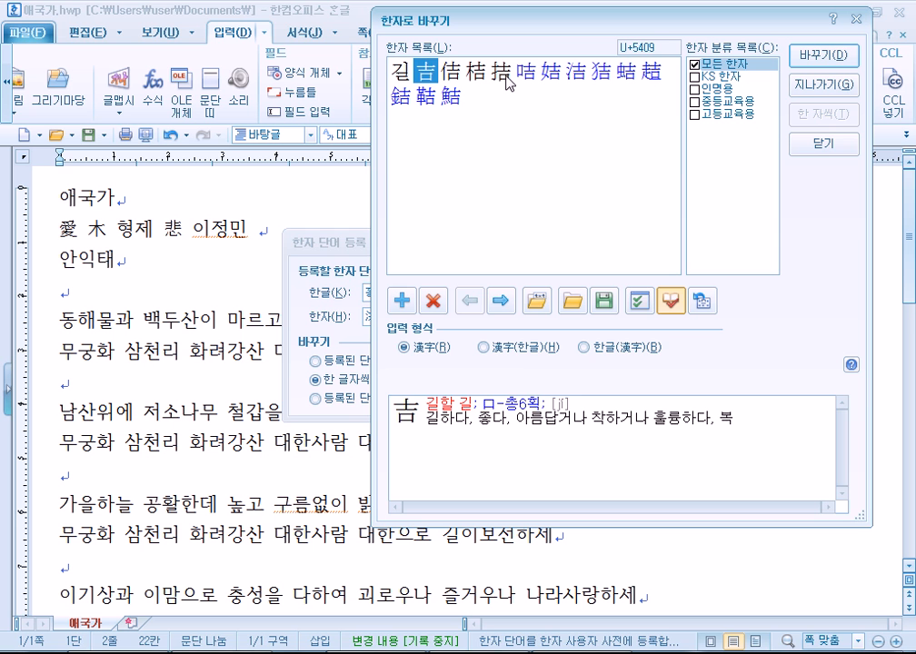
left_click(451, 77)
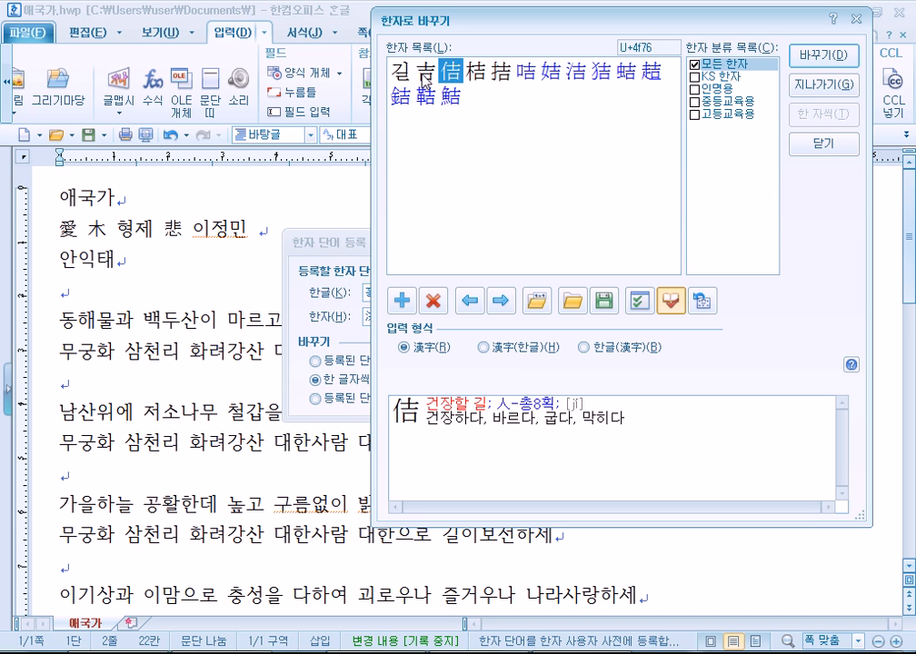
left_click(425, 80)
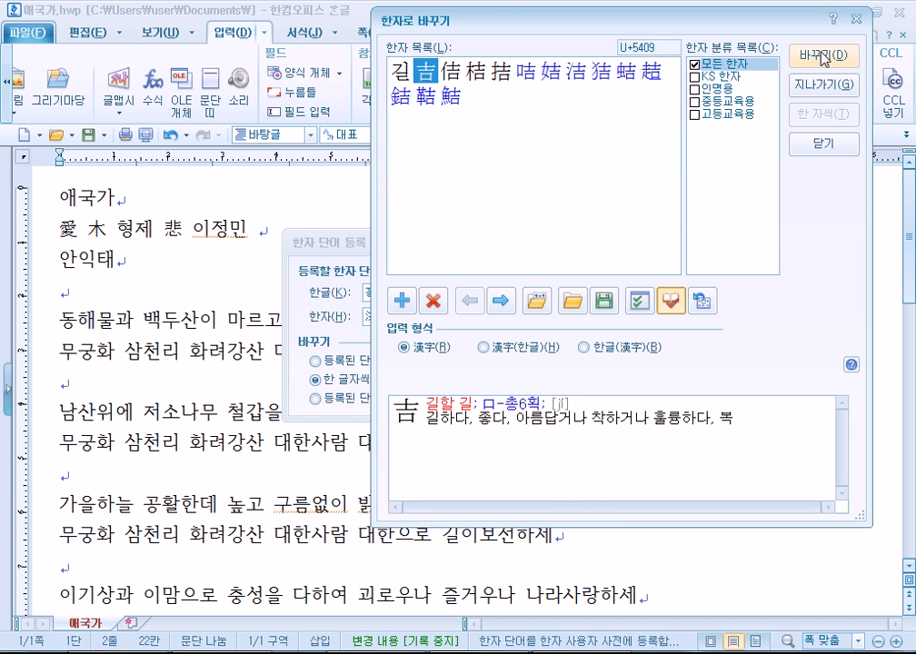
left_click(822, 56)
left_click_drag(390, 314, 412, 315)
key("F9")
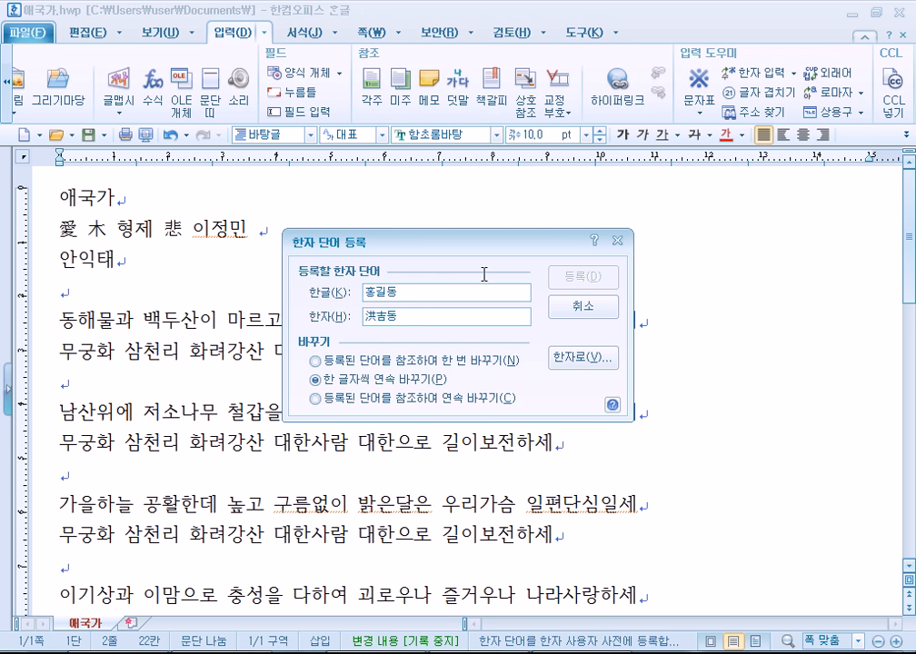
left_click(452, 71)
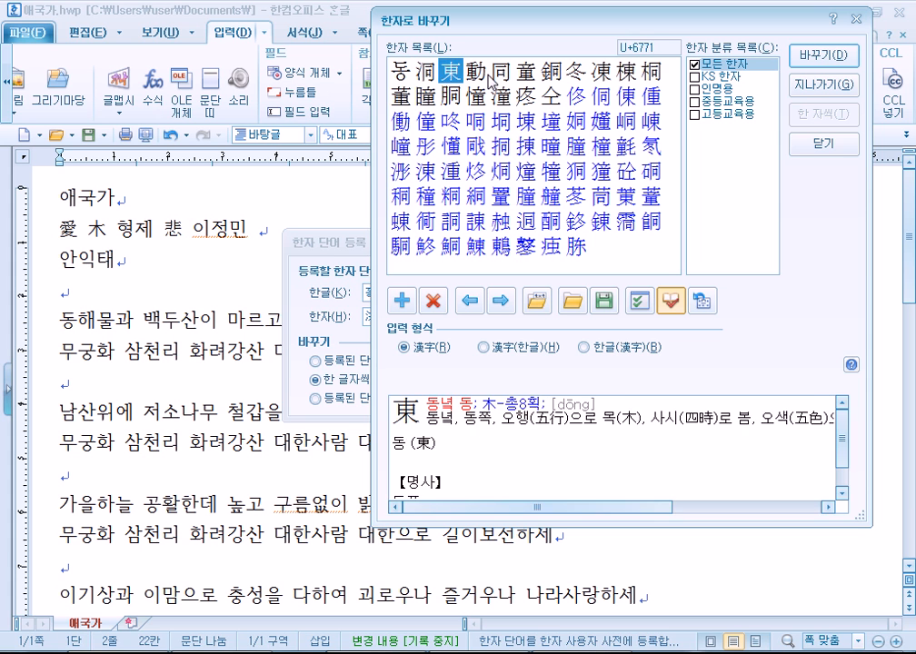
left_click(483, 72)
left_click(501, 72)
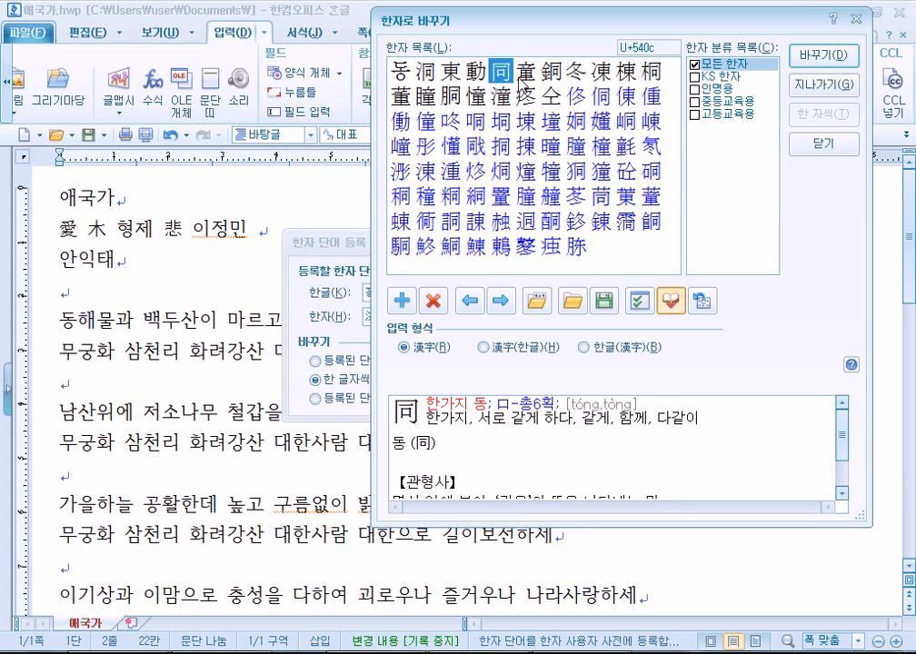
left_click(525, 72)
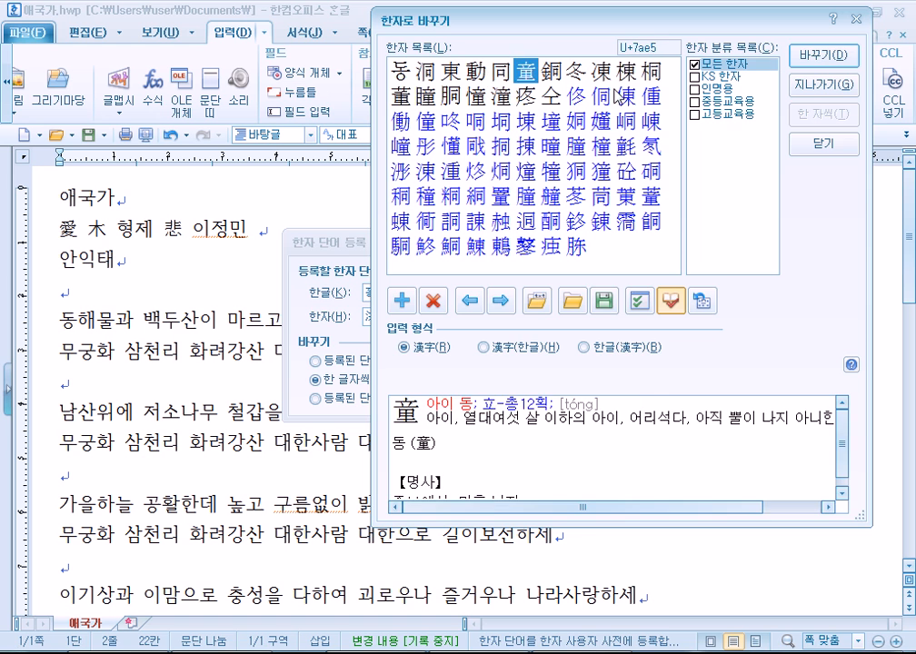
left_click(821, 55)
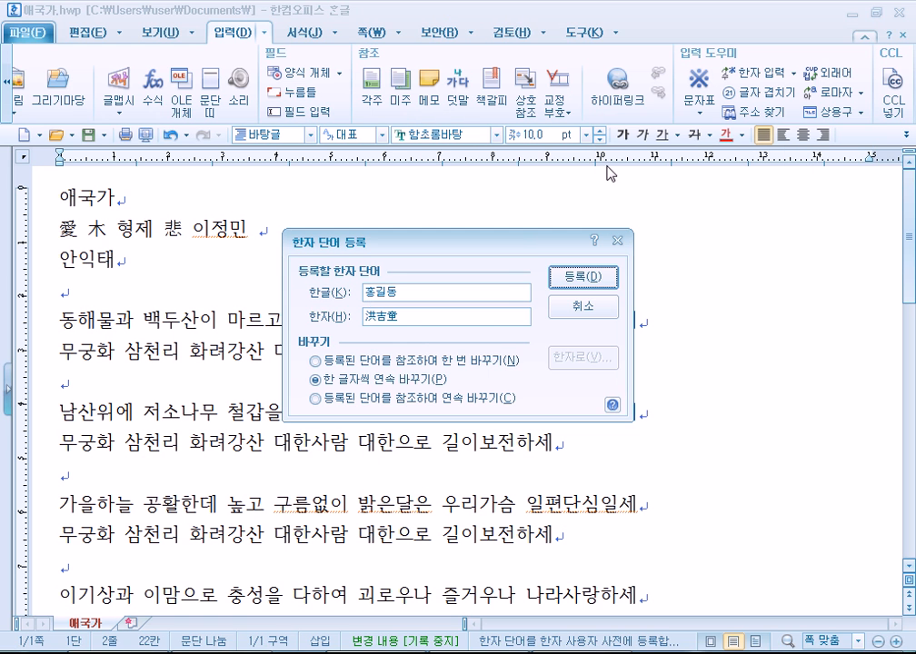
left_click(590, 277)
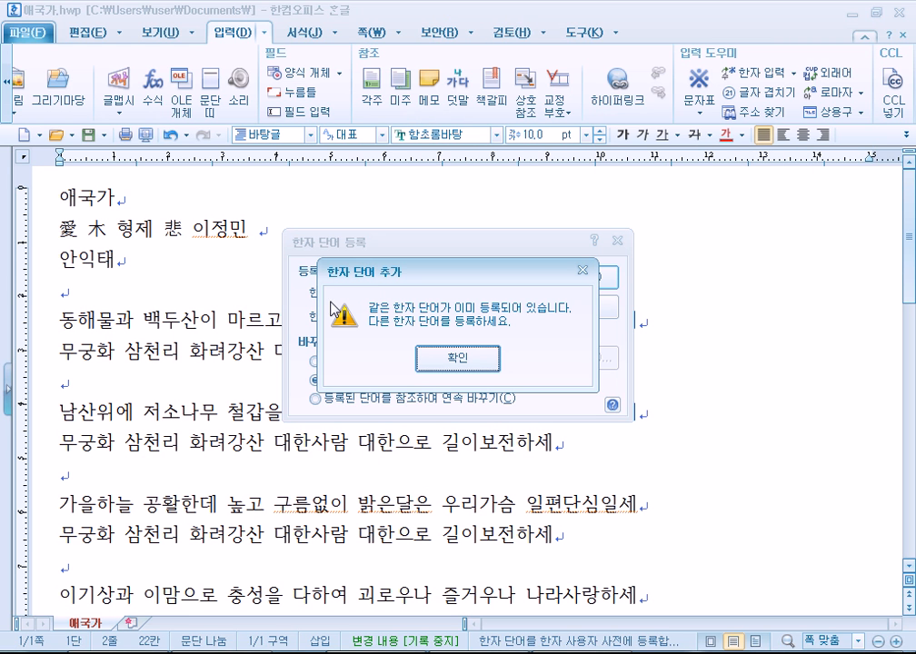
left_click(462, 352)
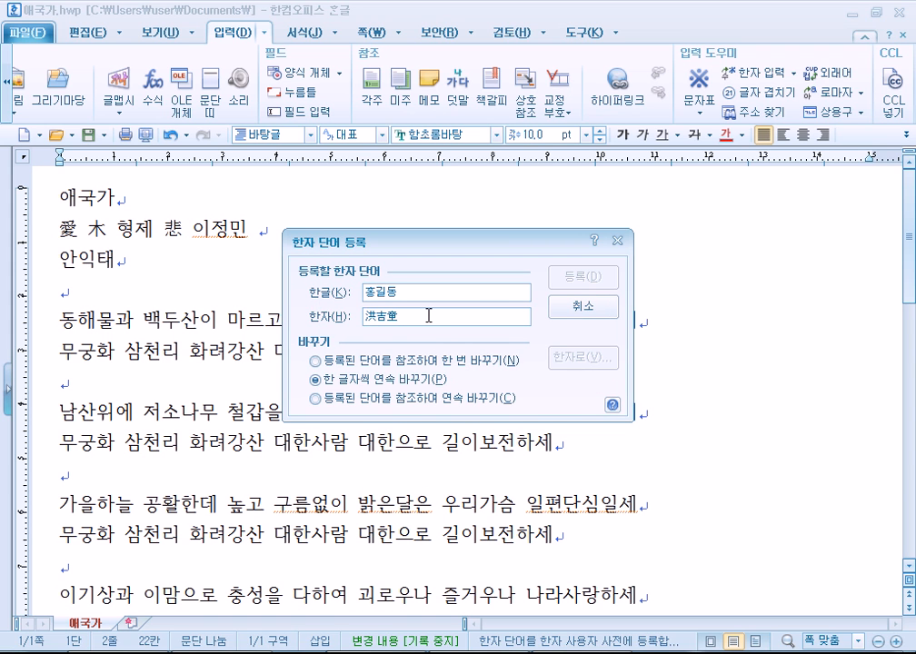
key("Escape")
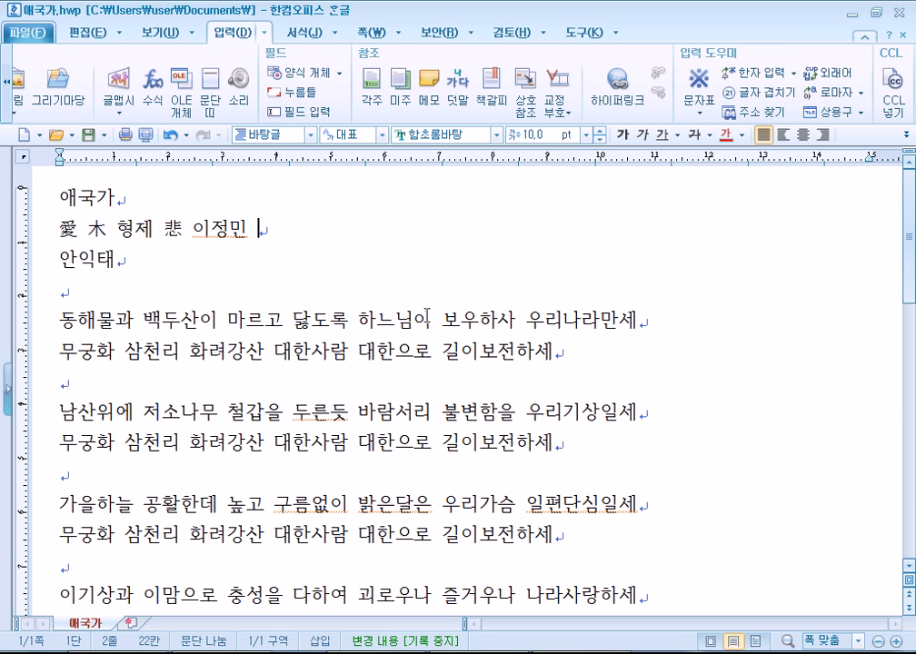
Clear the second lyrics line and start a new line at the document's end.
left_click_drag(258, 231, 42, 231)
key("Delete")
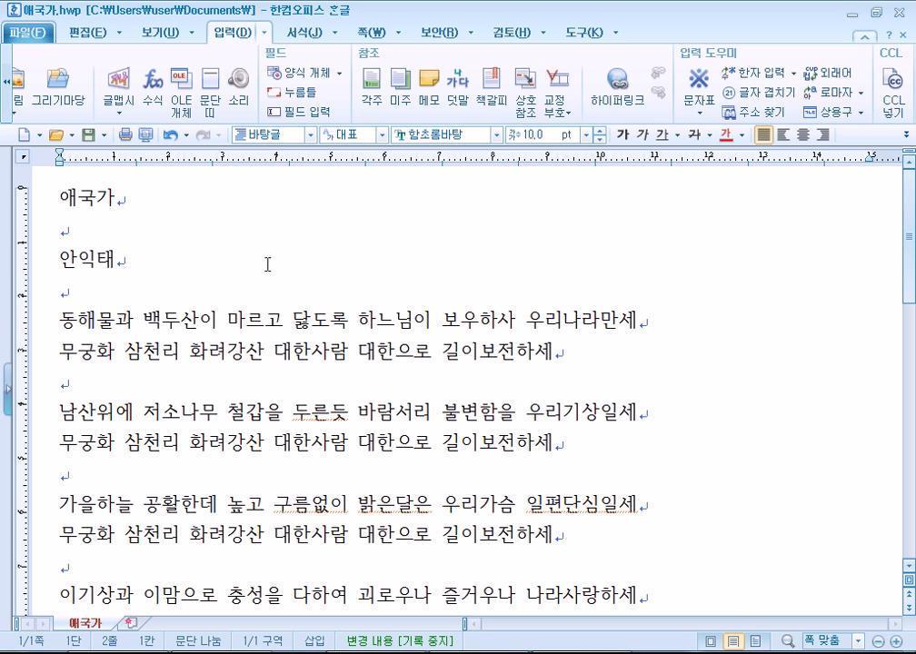
key("ctrl+End")
key("Return")
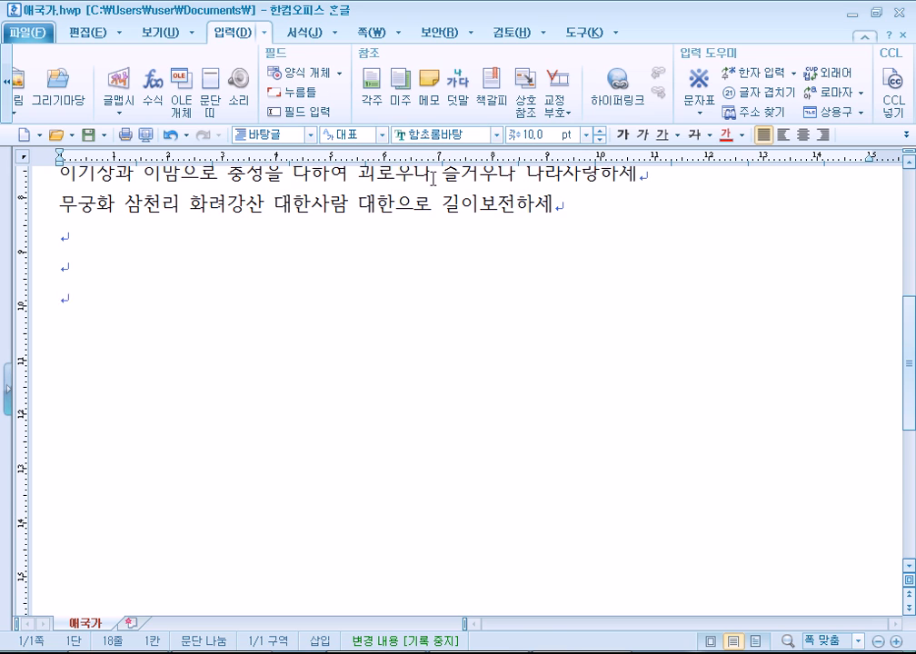
Set the font size to 48 pt and type the old-Hangul word ᄒᆞᆫ글.
left_click(599, 139)
left_click(586, 135)
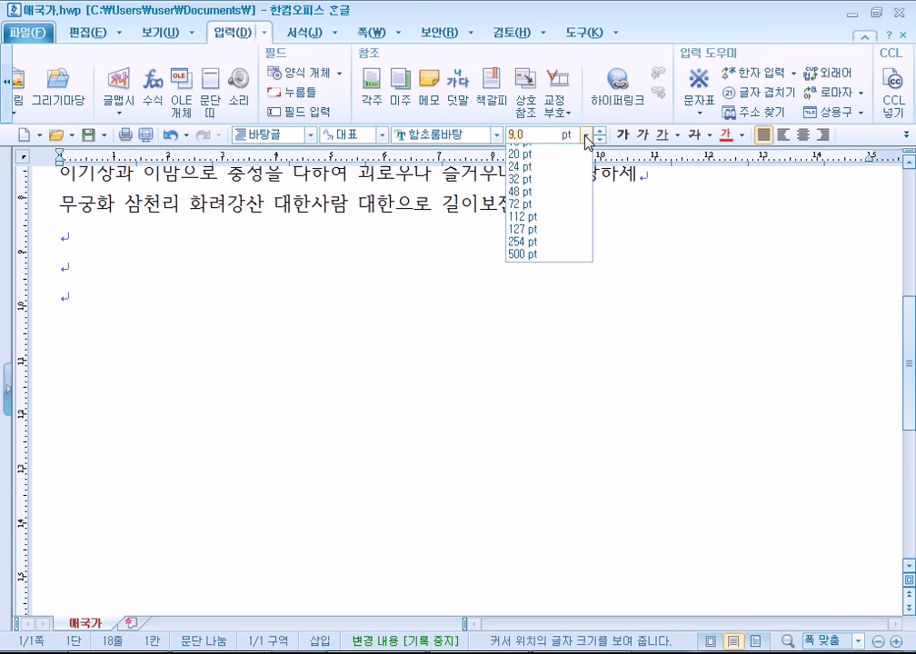
left_click(531, 323)
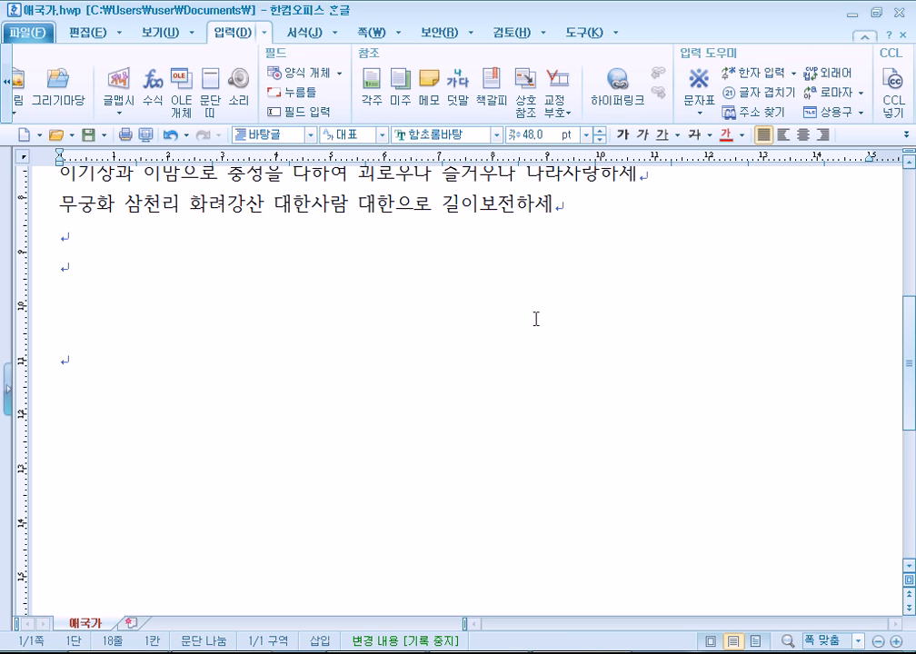
type("하")
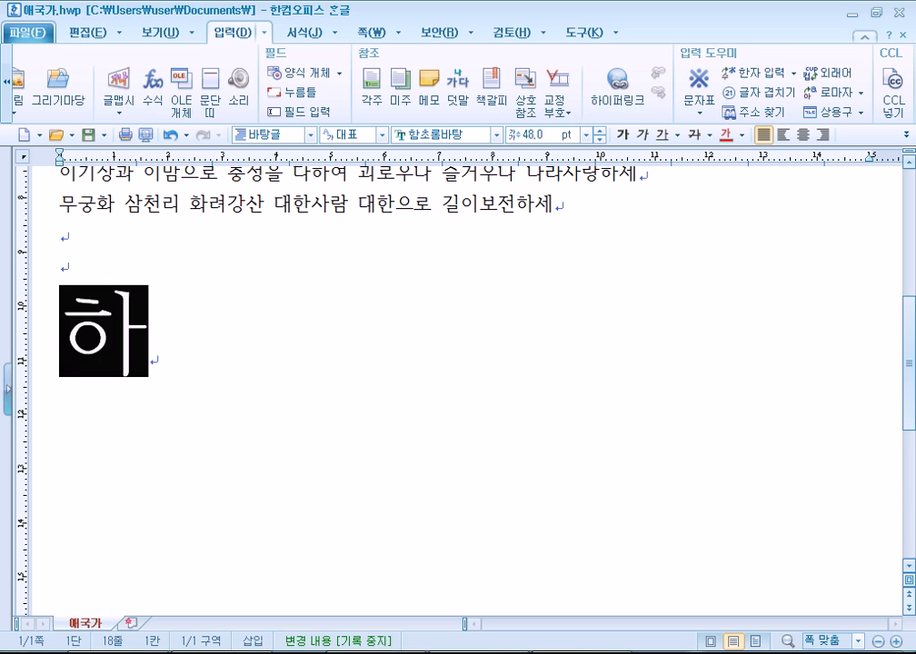
key("BackSpace")
type("ㄴㄱㅡㄹ")
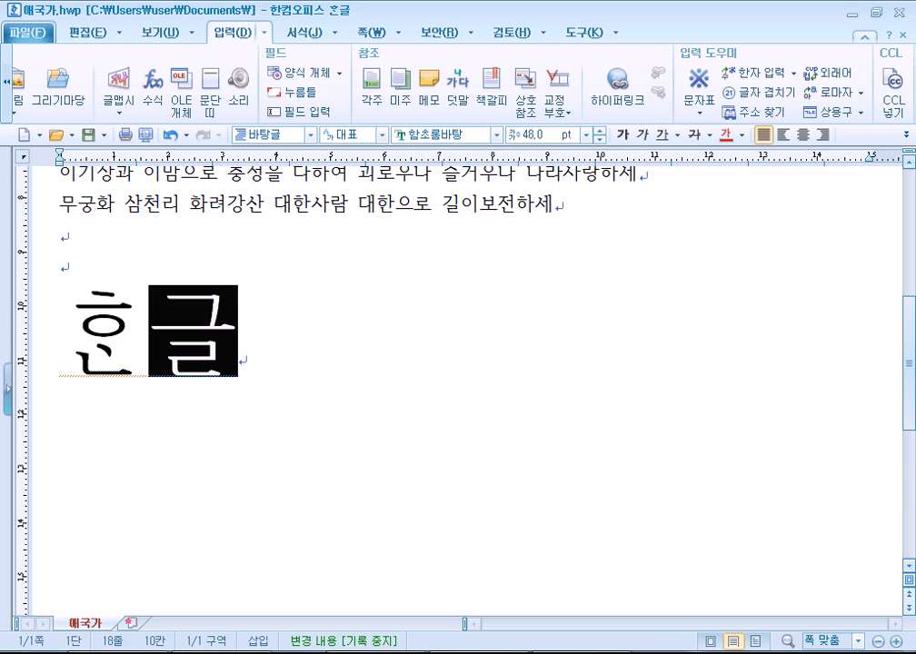
key("Return")
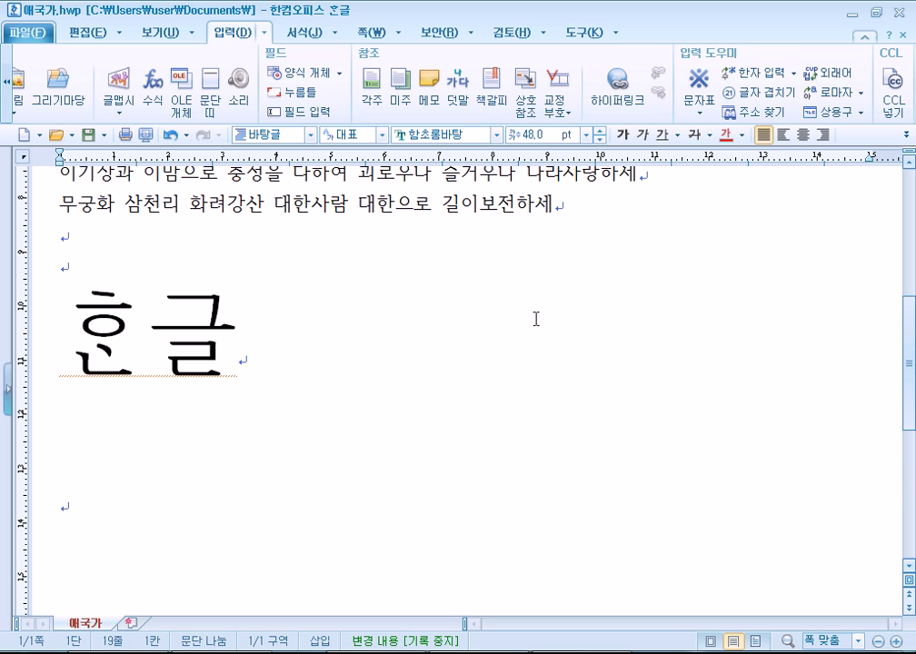
Type the archaic phrase 나랏말ᄊᆞ미 on the next 48 pt line.
type("ㄴㆍㄹㆍㅅ")
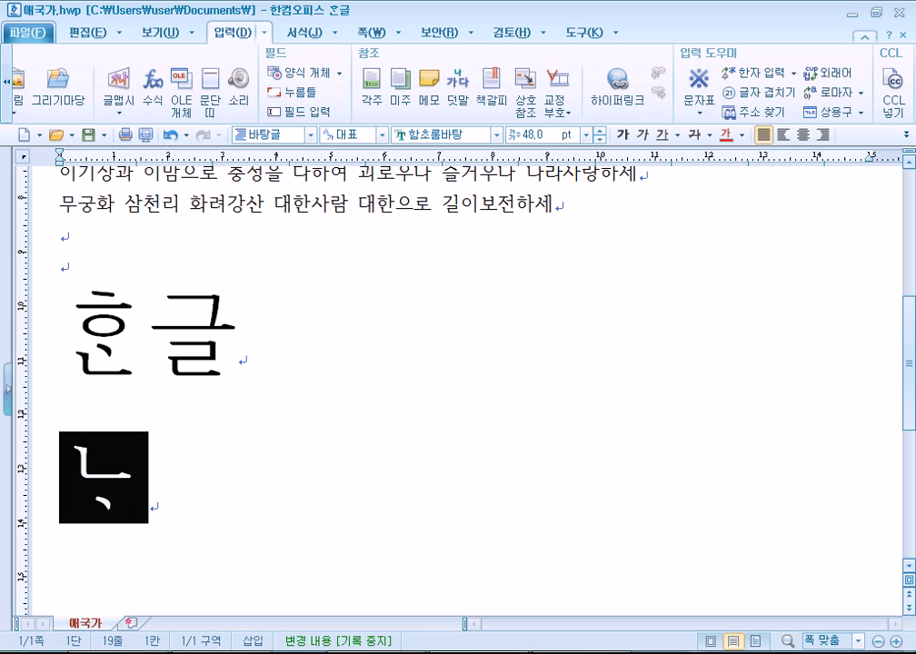
type("ㅁ")
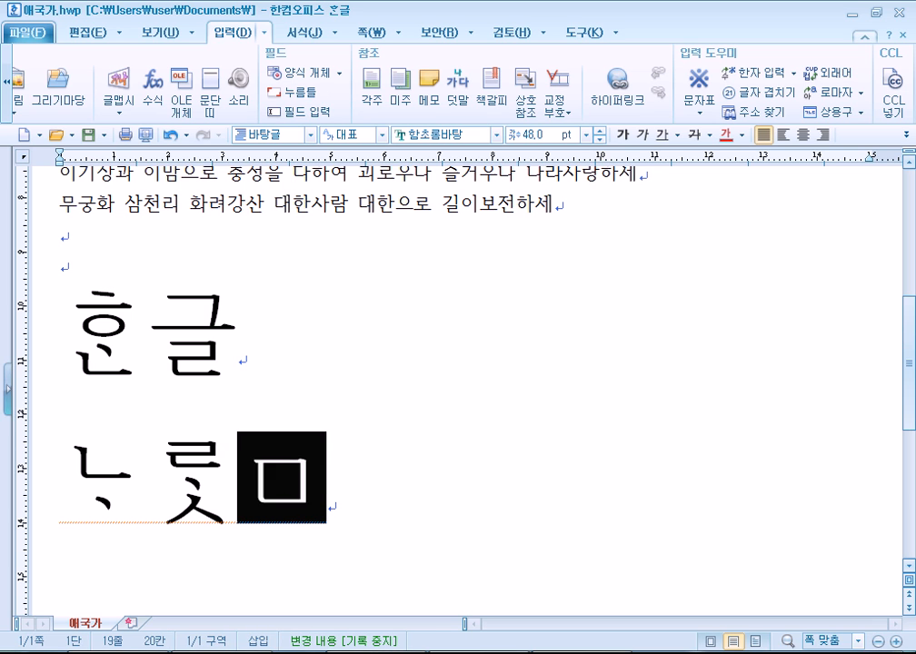
type("ㆍㅆㆍㅁㅣ")
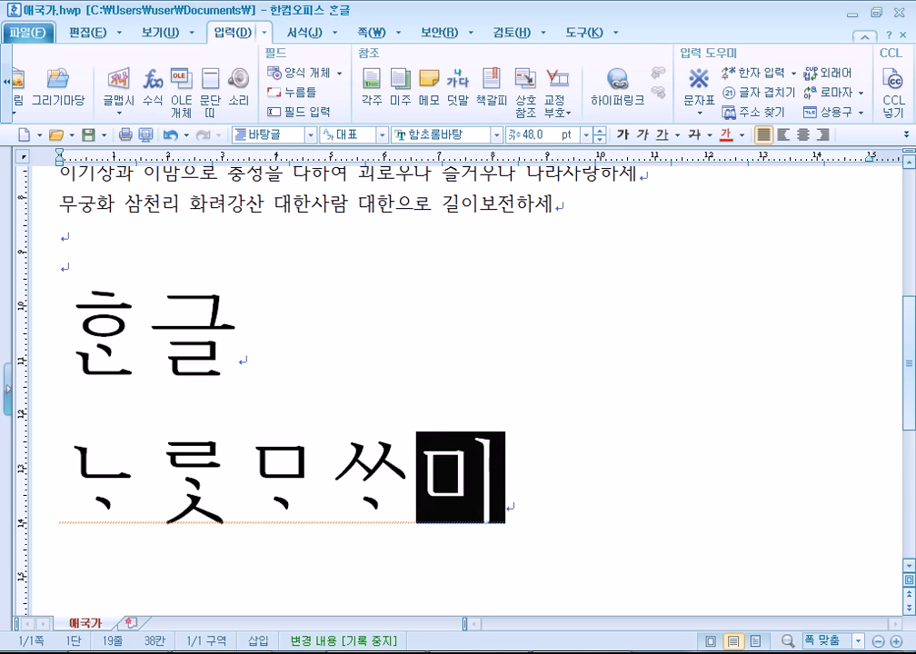
type(" ㄷㅠㅣ")
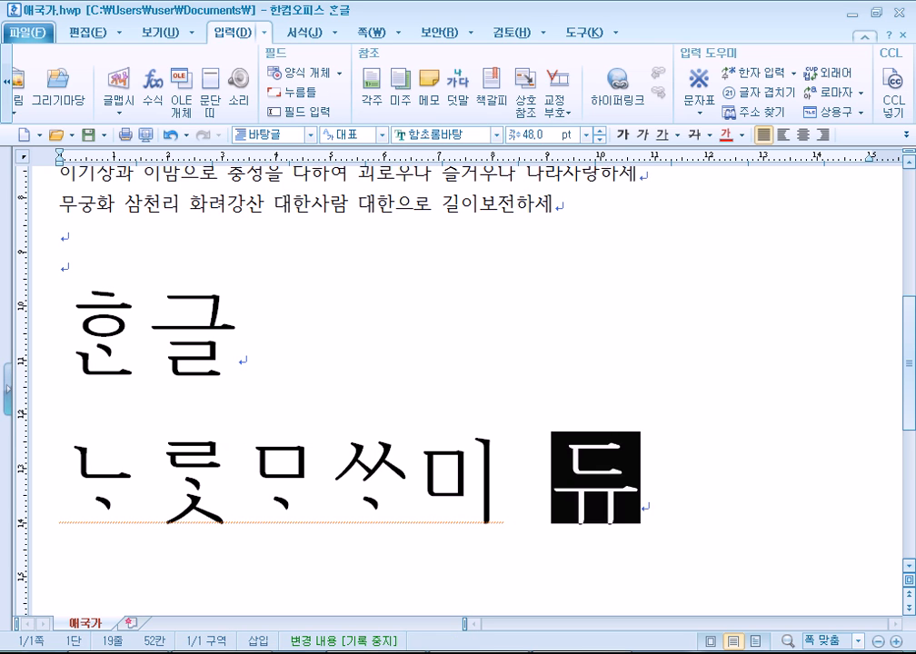
key("BackSpace")
key("BackSpace")
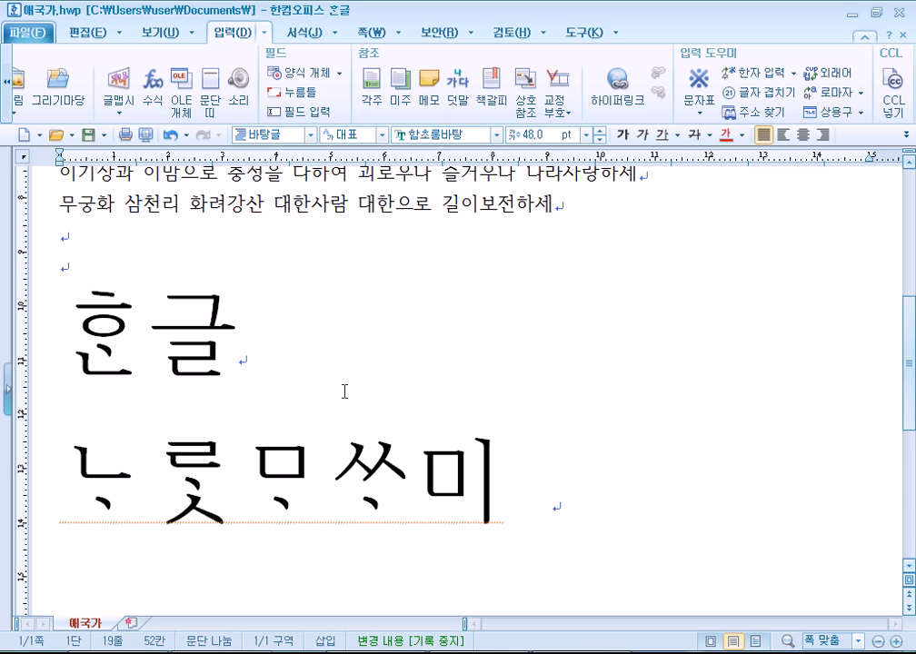
left_click_drag(78, 491, 127, 476)
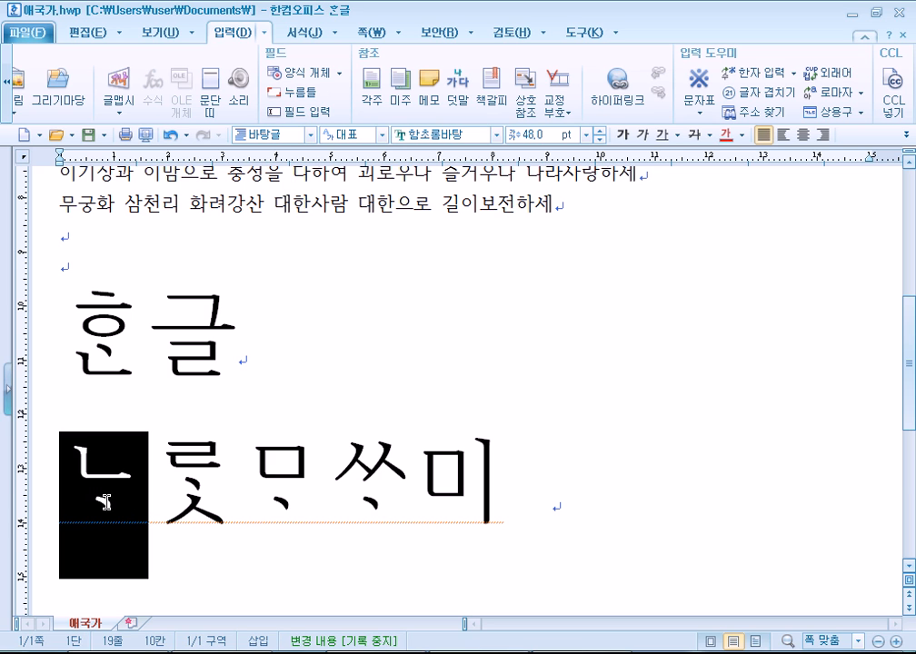
left_click(100, 495)
left_click_drag(98, 495, 263, 504)
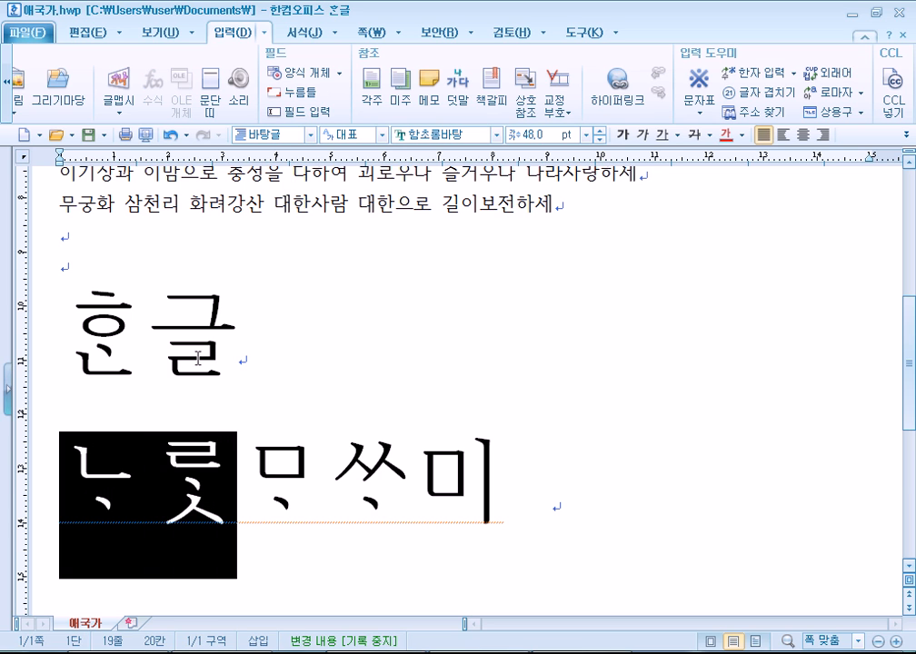
left_click(110, 521)
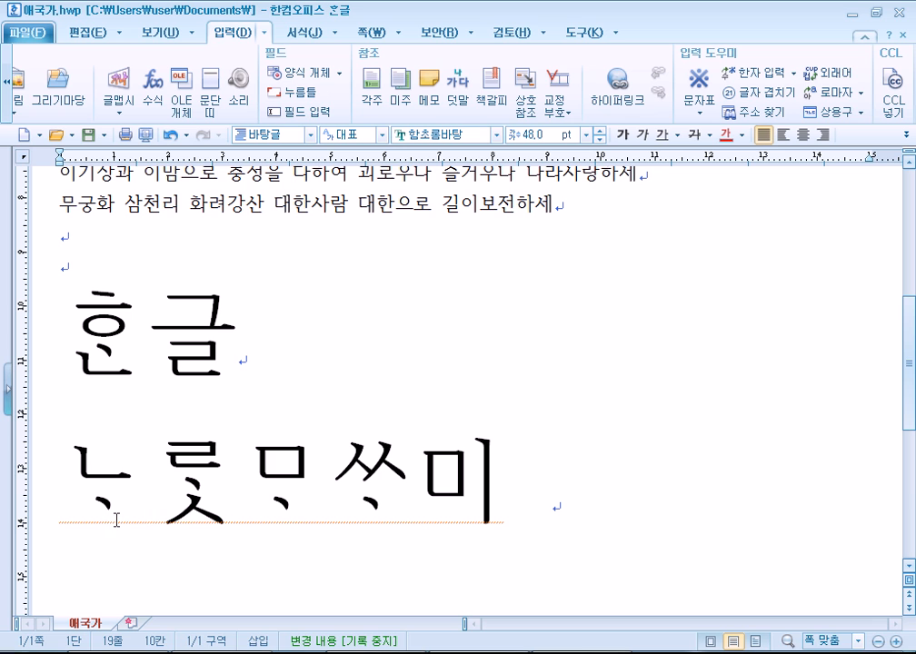
left_click(262, 352)
Add the old-Hangul syllable ᄒᆞᆫ after ᄒᆞᆫ글 on the first large line.
type("하")
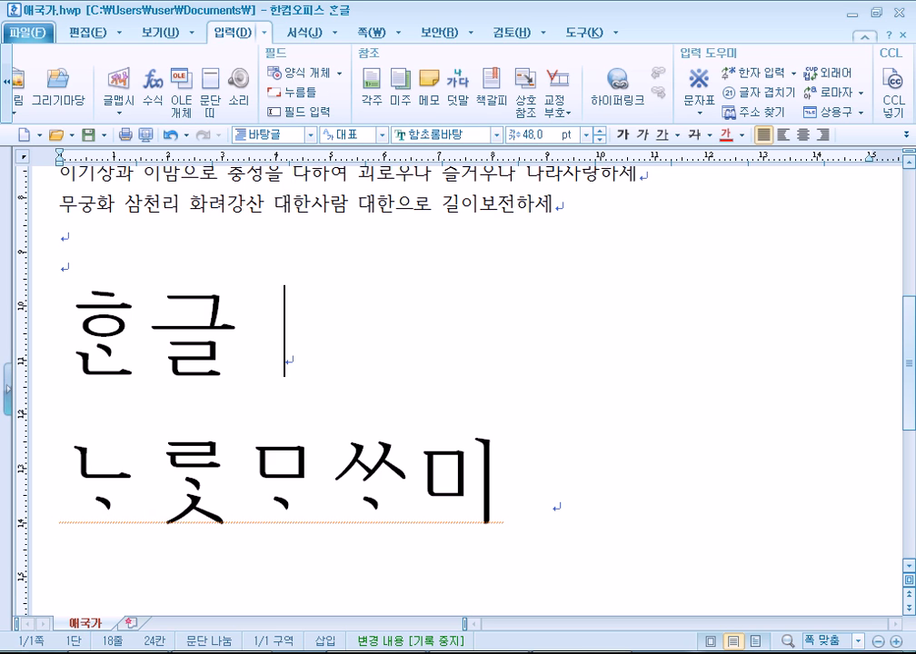
type("ㅏ")
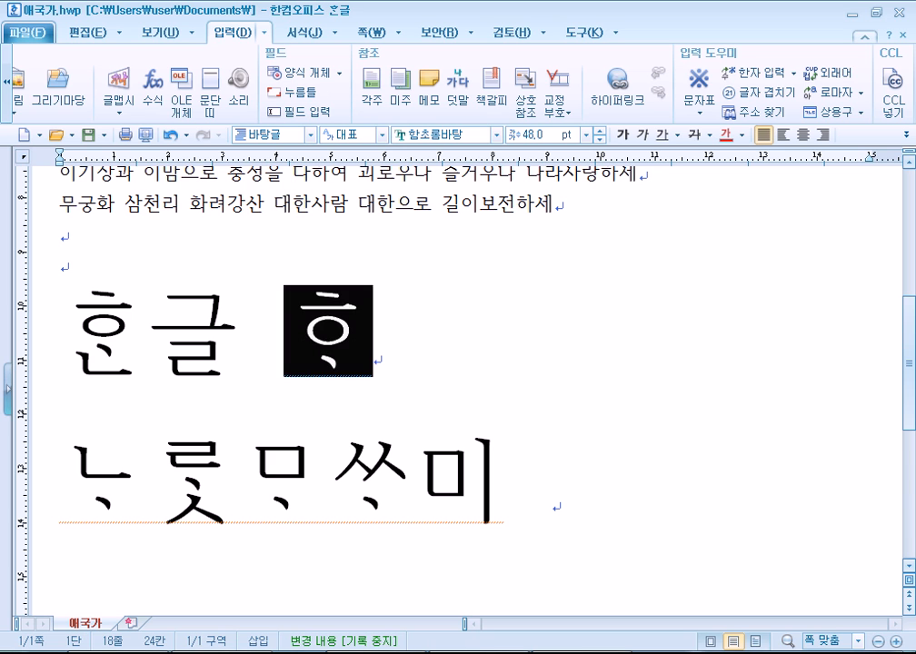
type("ㄴ")
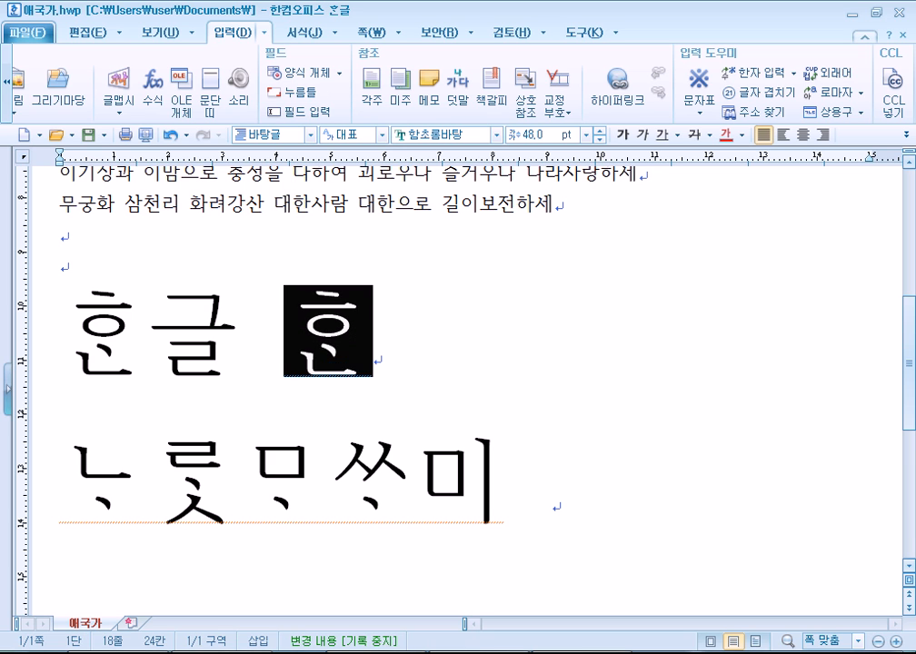
left_click(411, 371)
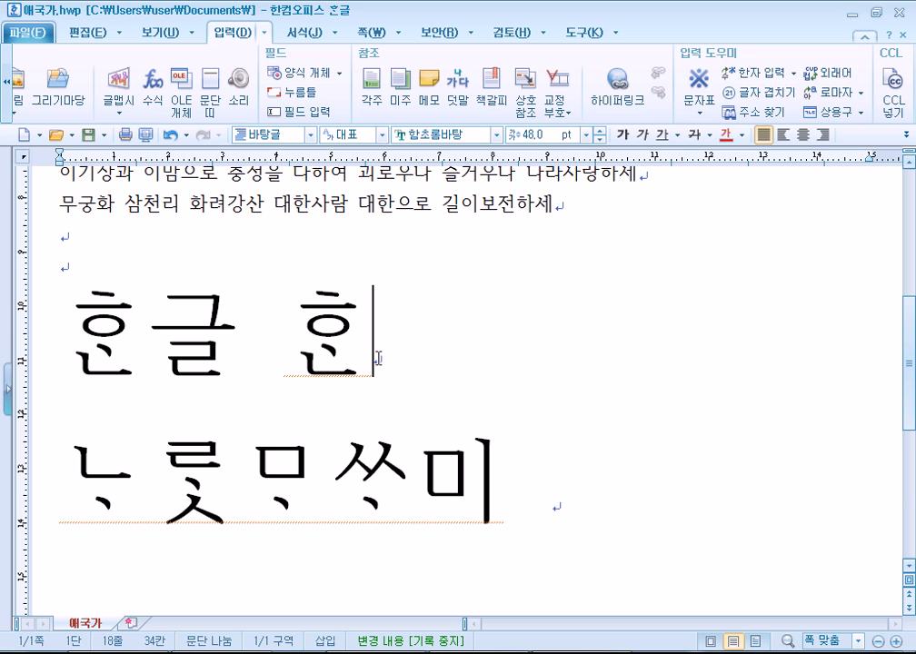
left_click_drag(91, 329, 213, 334)
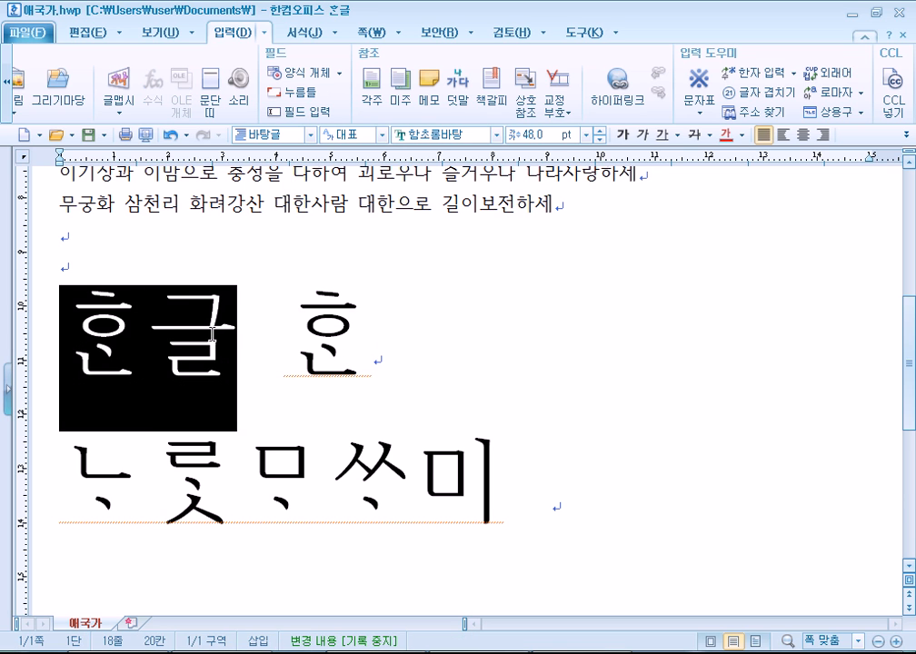
left_click(158, 371)
Test selections of ᄒᆞᆫ글 and ᄒᆞᆫ, then select both large old-Hangul lines.
left_click_drag(85, 349, 230, 343)
left_click_drag(55, 342, 226, 350)
left_click(78, 357)
left_click_drag(85, 349, 239, 355)
left_click(237, 360)
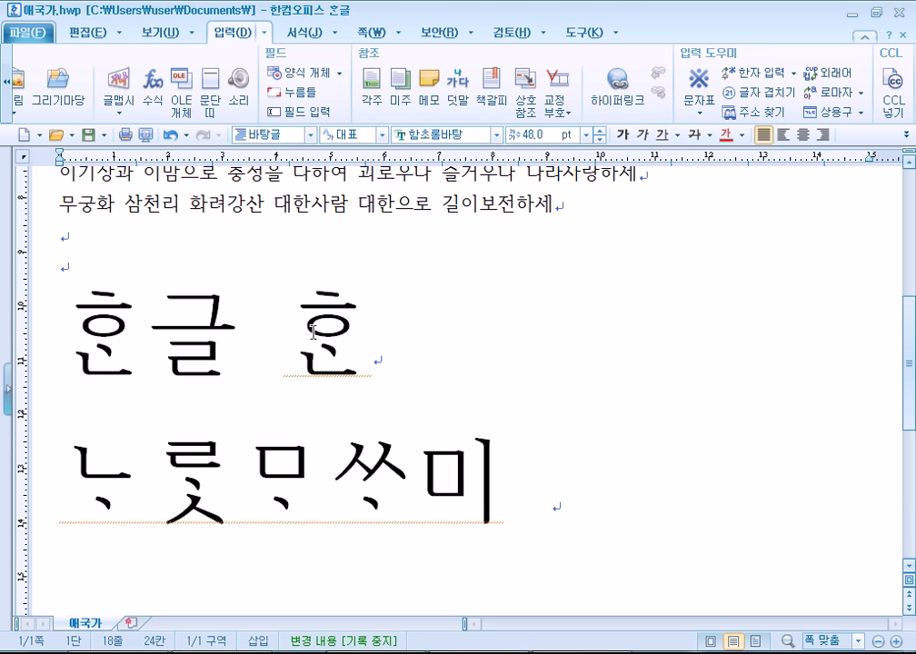
left_click_drag(307, 356, 374, 331)
left_click(374, 331)
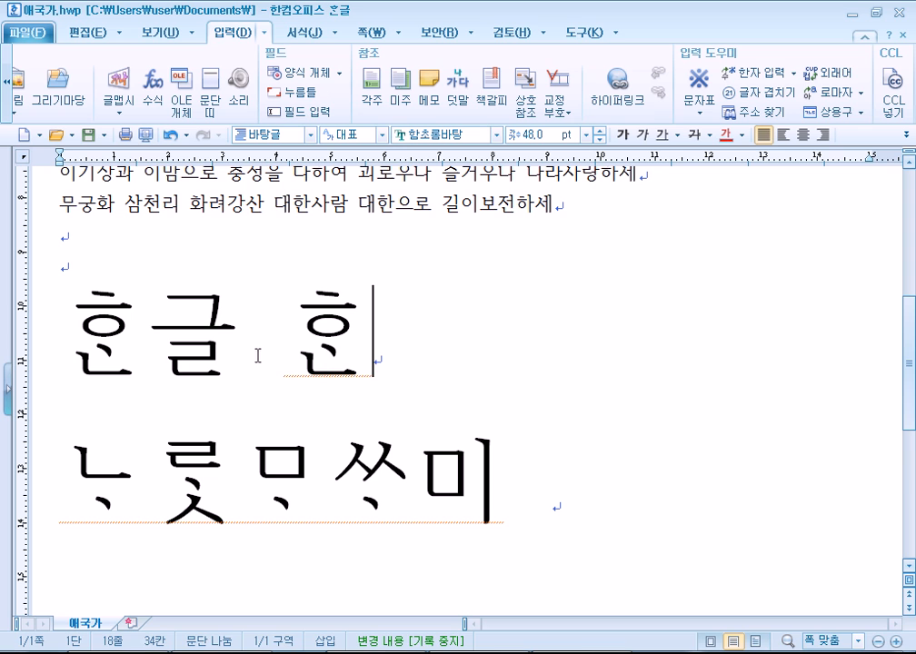
left_click_drag(98, 338, 508, 499)
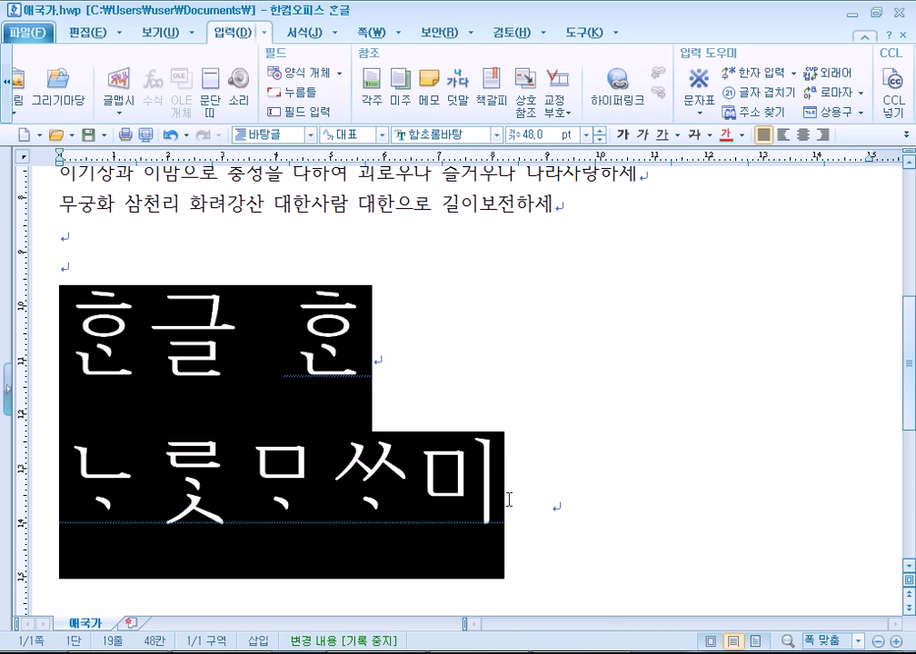
Switch to English input and type HAANCOM over the selected old-Hangul lines.
type("ㅗ")
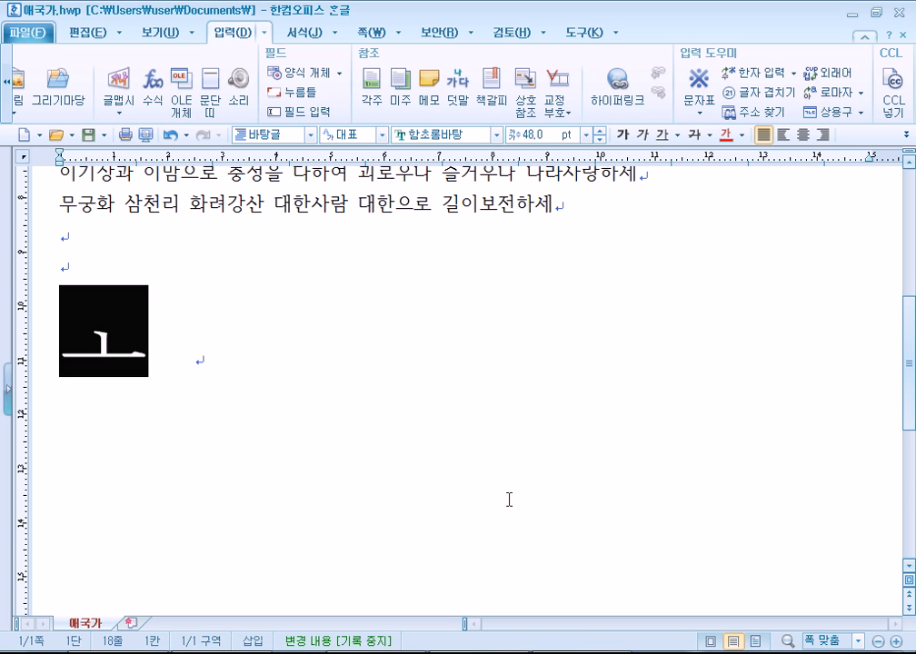
key("BackSpace")
key("Hangul")
type("HAANCOM")
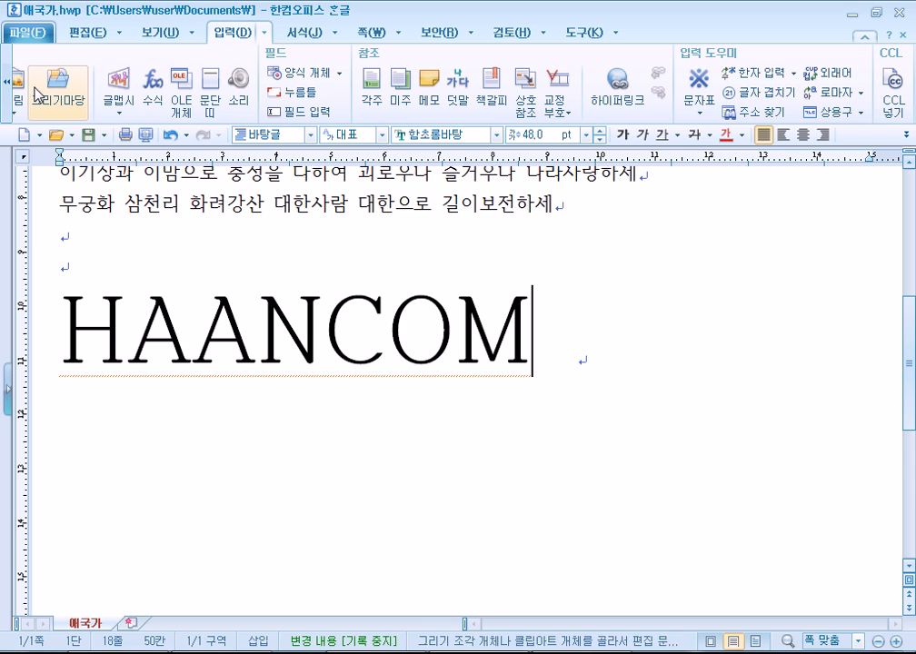
Fix the text to HANCOM by deleting the extra A and trailing space, then add an empty line.
left_click_drag(129, 316, 241, 313)
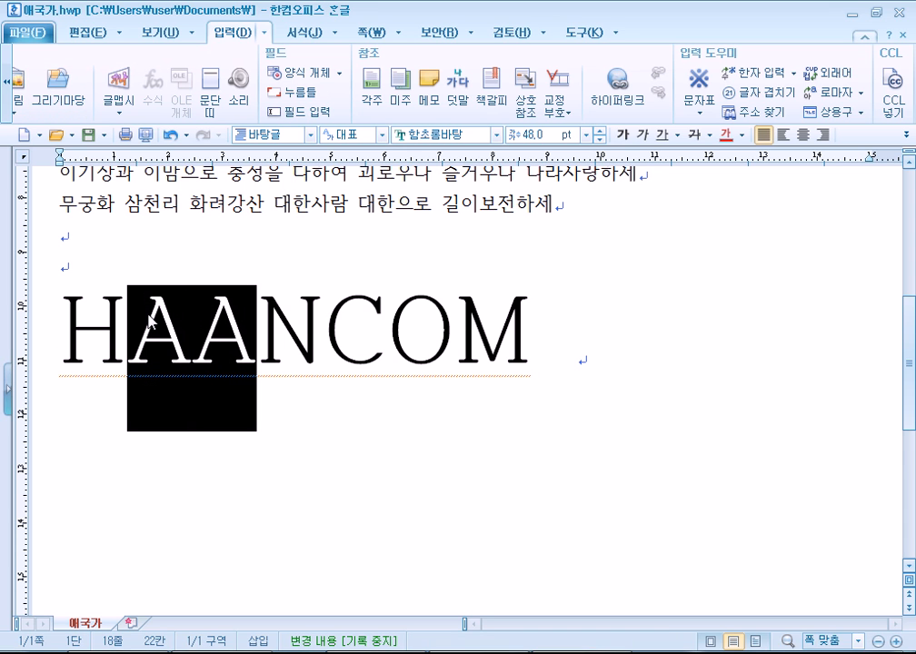
left_click(646, 378)
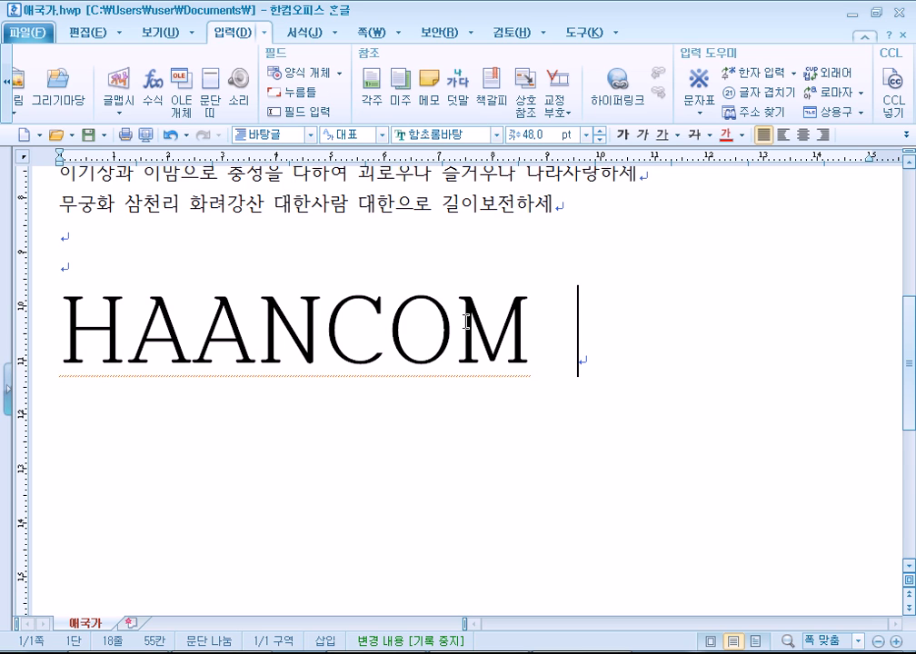
left_click(94, 307)
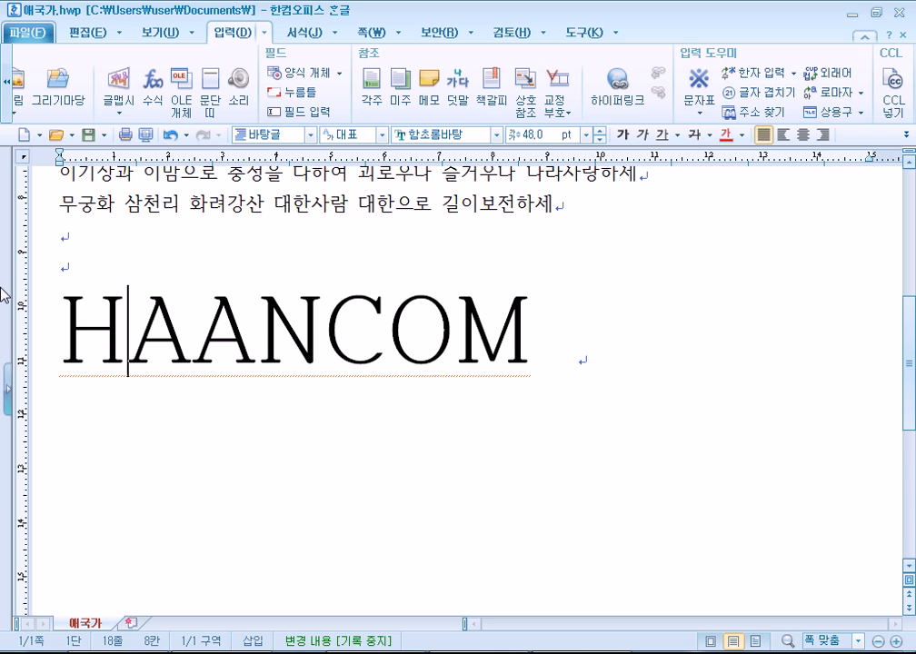
key("Delete")
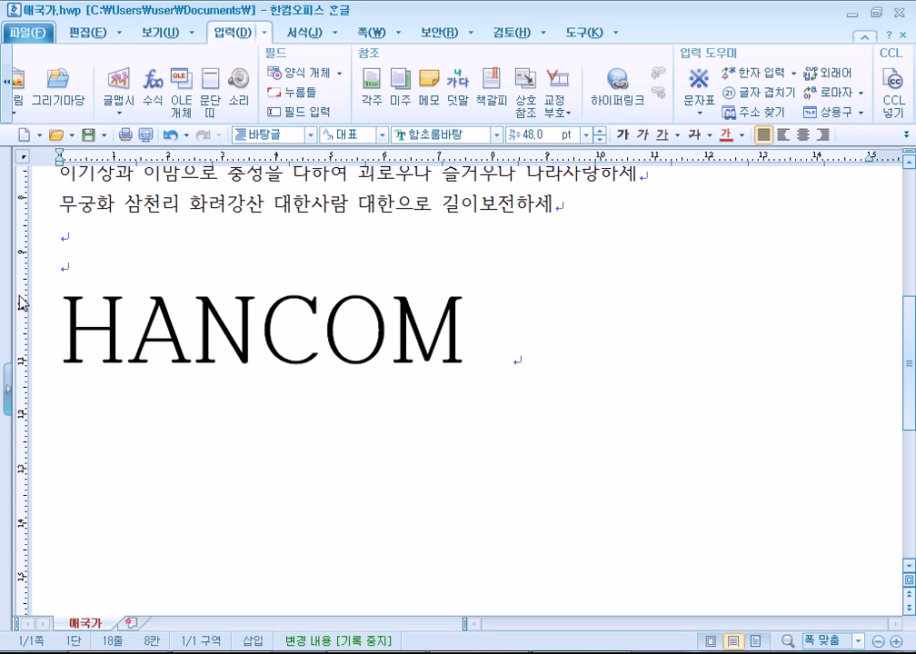
left_click(516, 355)
left_click_drag(488, 351, 549, 338)
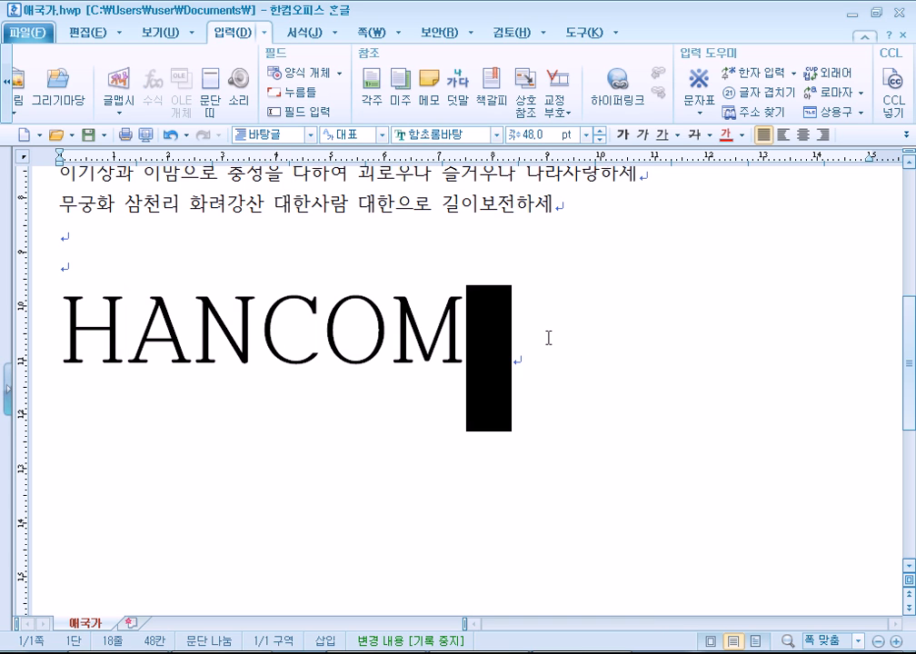
key("Delete")
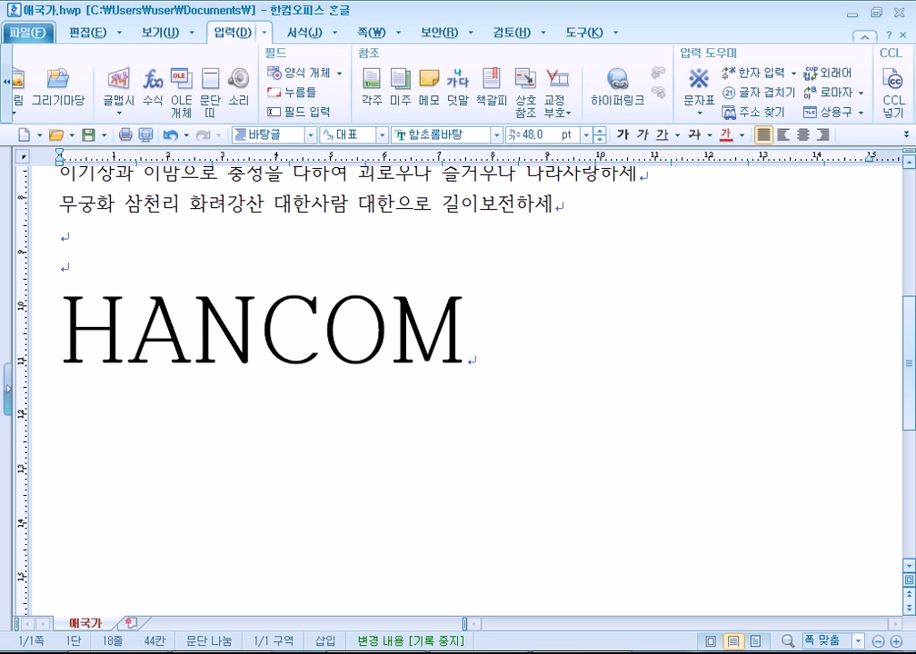
key("Return")
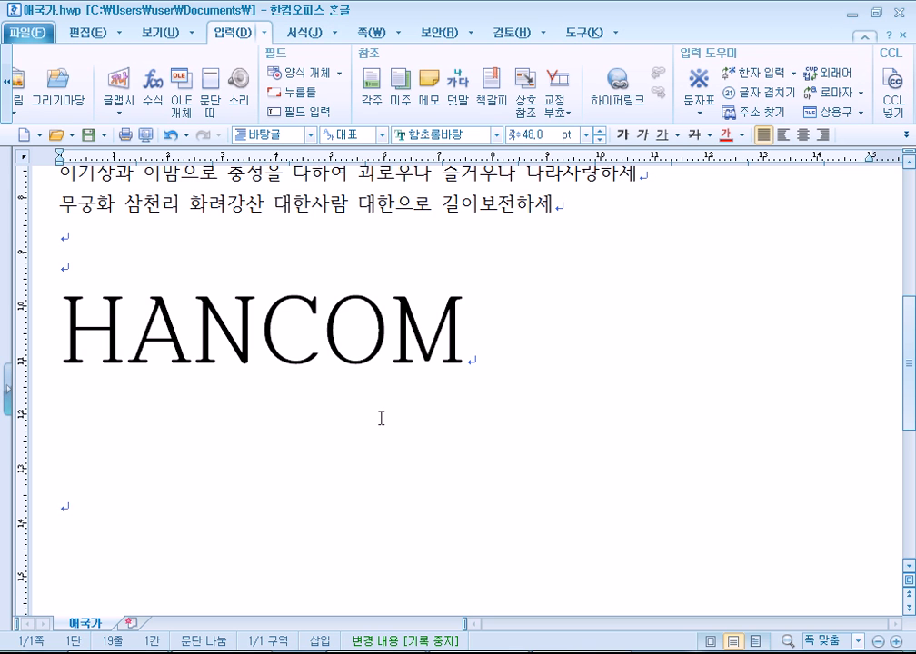
Open and close the character map and recent-symbol options without inserting anything.
key("ctrl+F10")
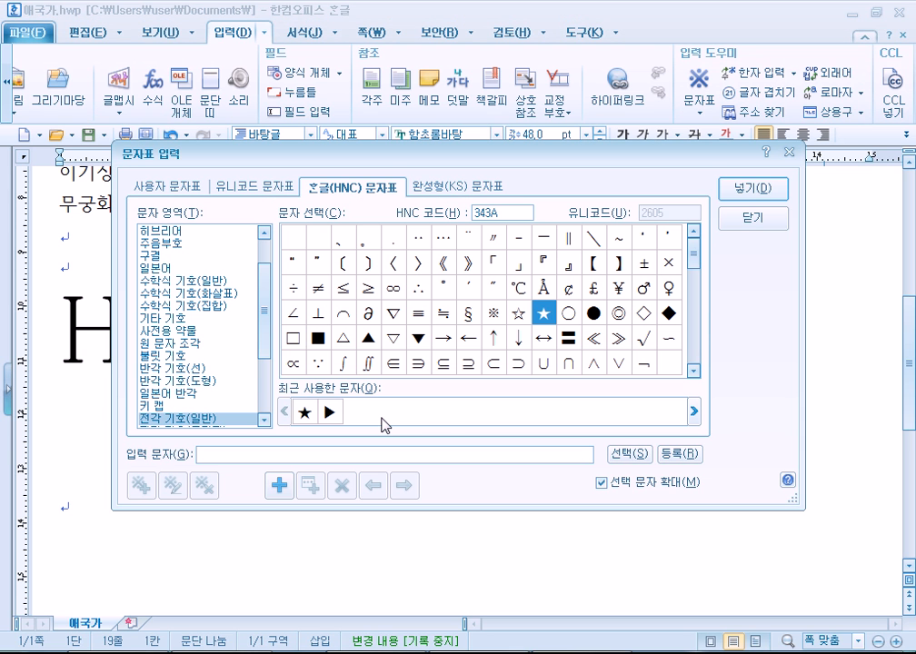
left_click(754, 218)
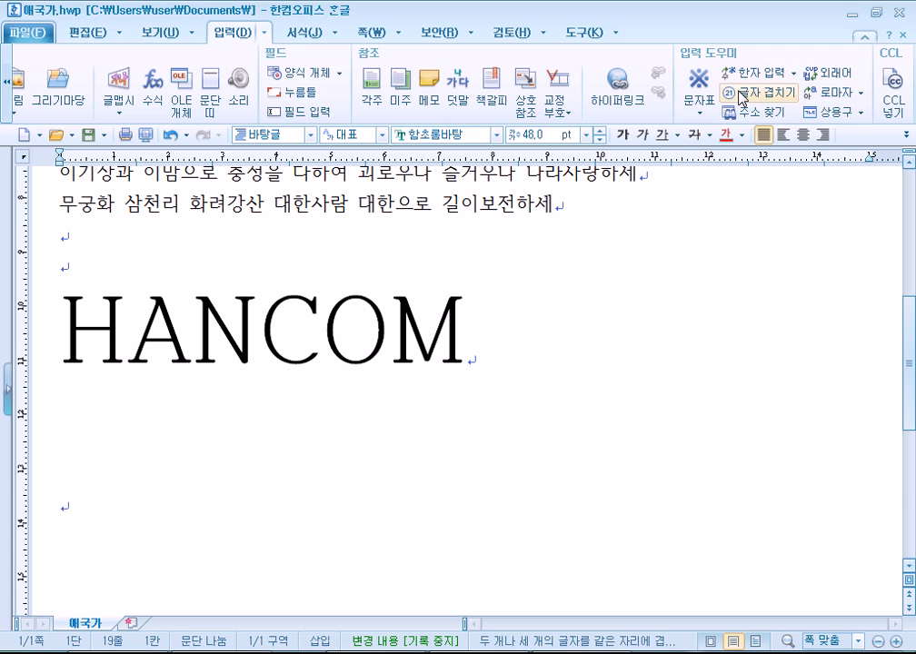
left_click(698, 115)
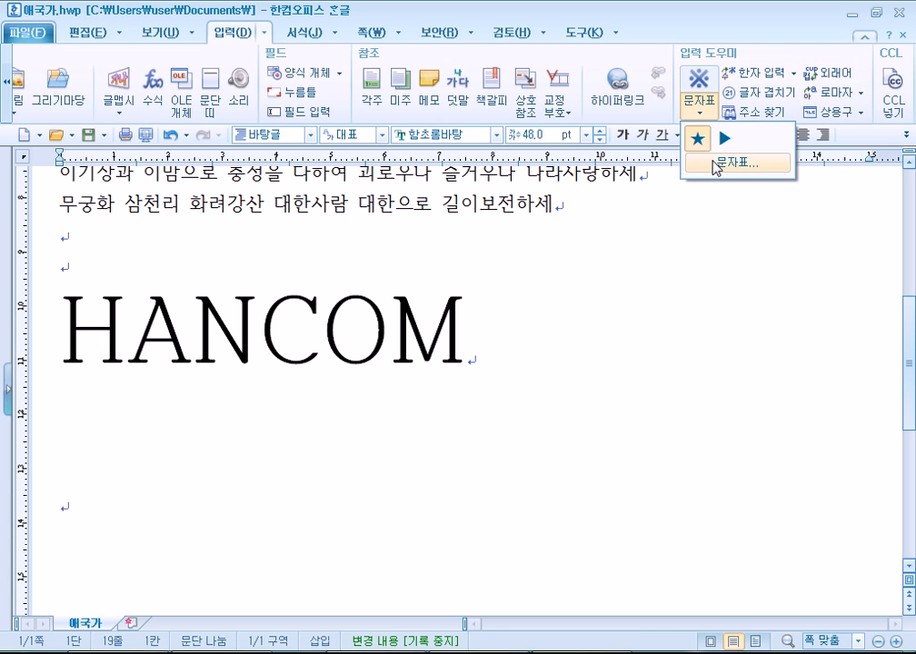
left_click(288, 436)
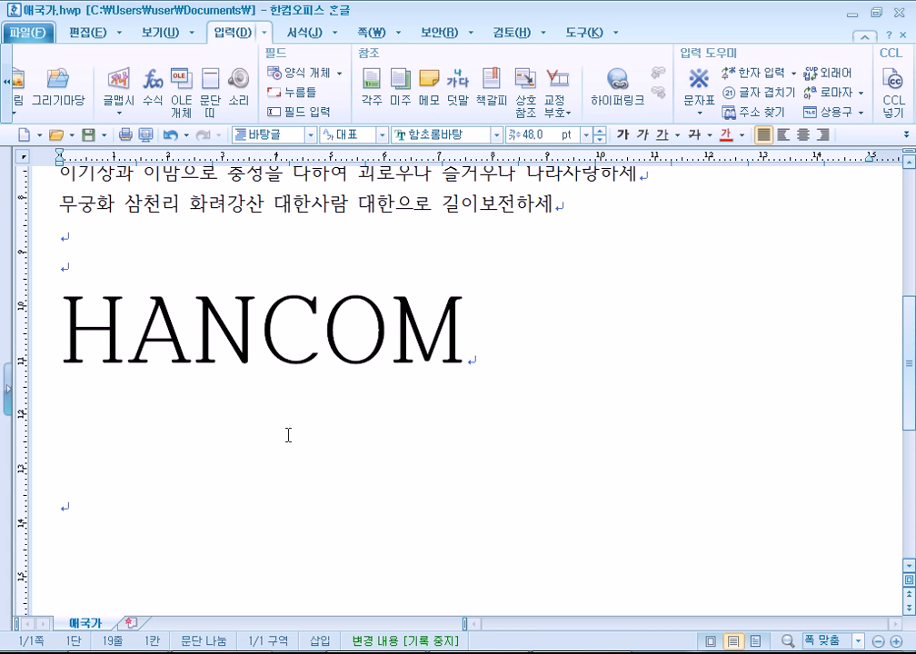
Type a on the blank line under HANCOM, replace it with ㅁ and select it.
type("a")
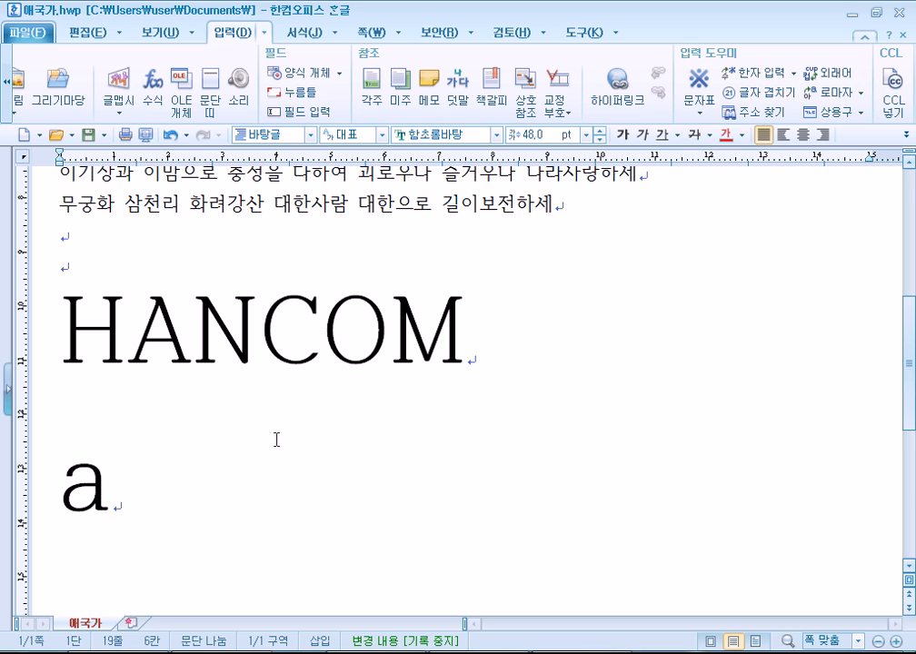
left_click_drag(87, 493, 79, 498)
type("ㅁ")
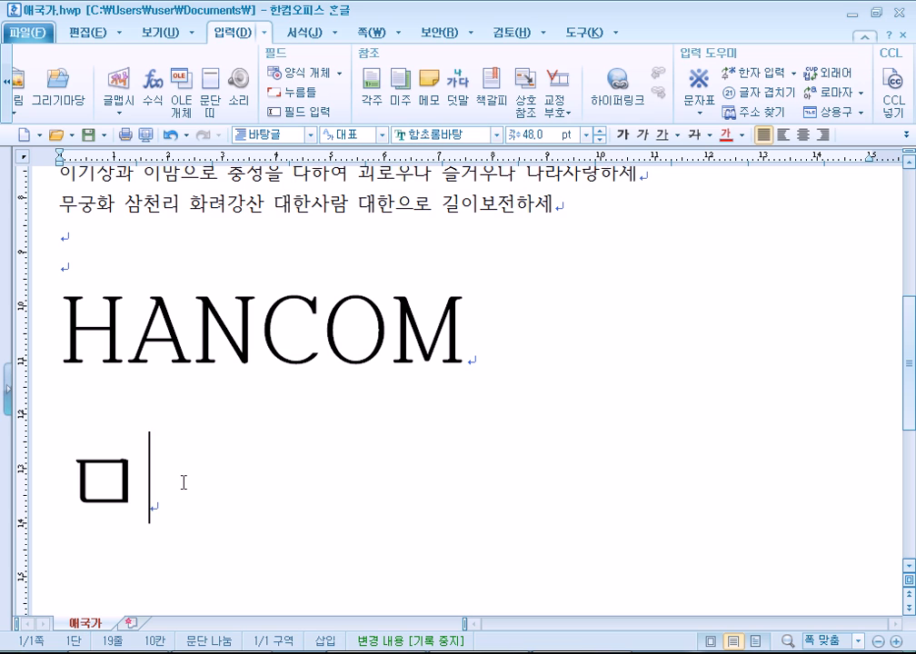
left_click_drag(116, 484, 97, 491)
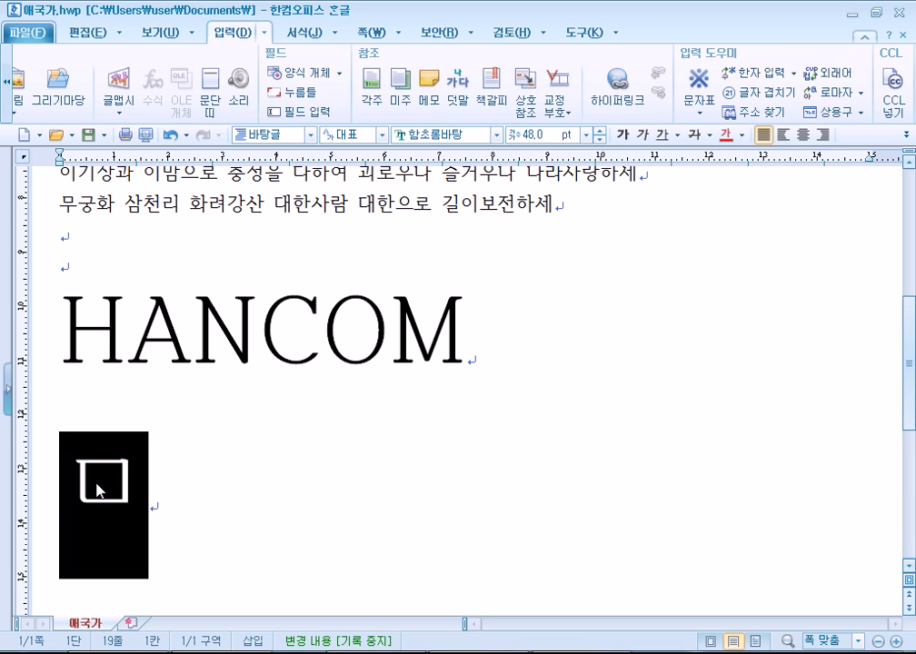
left_click(122, 653)
Type ㅁ below the Notepad notes, browse its 한자 symbol table, then reopen Hangul's character map.
scroll(360, 400, "down", 3)
left_click(239, 193)
type("ㅁ")
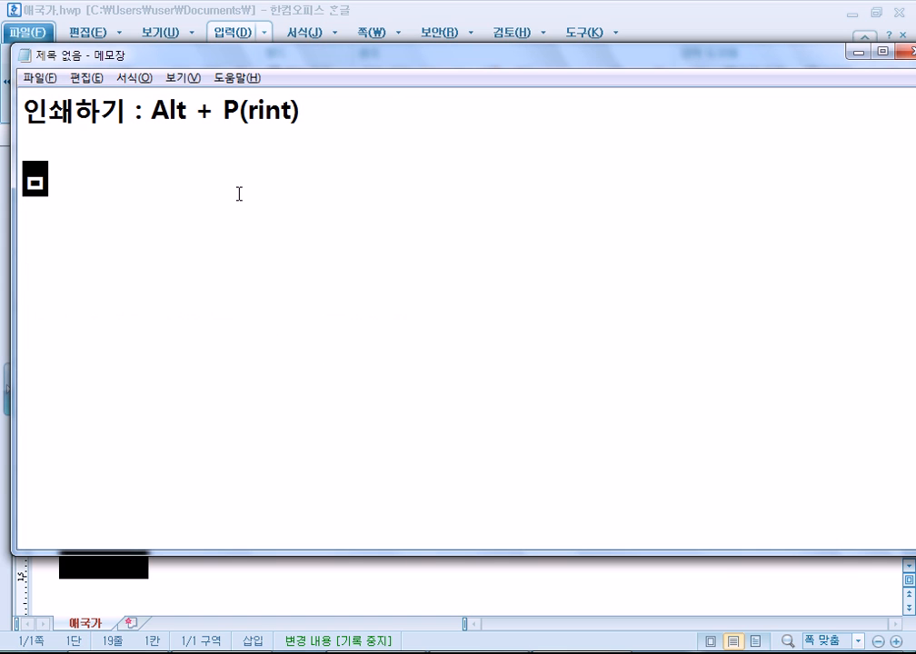
key("Hangul_Hanja")
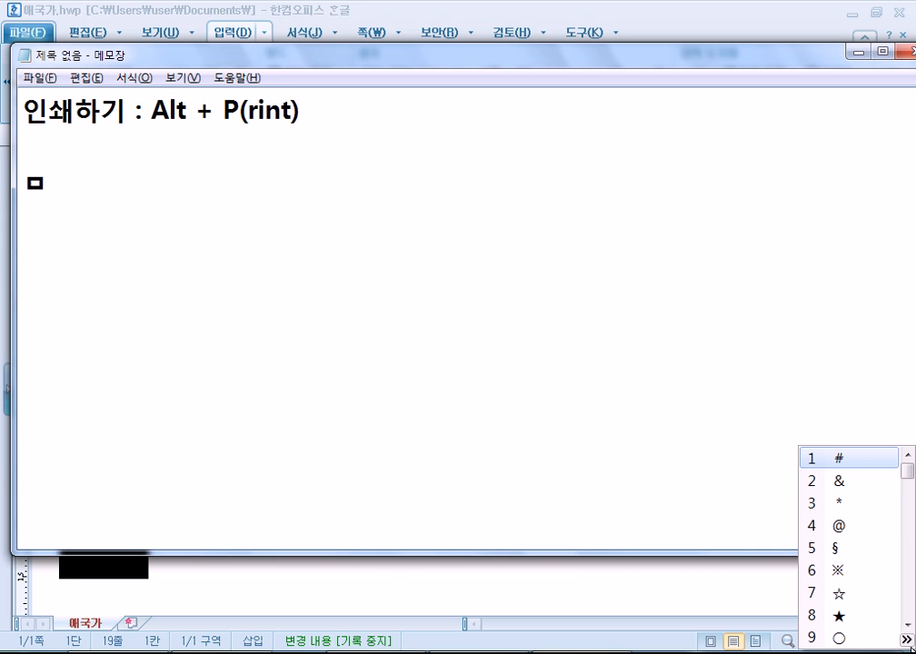
key("Tab")
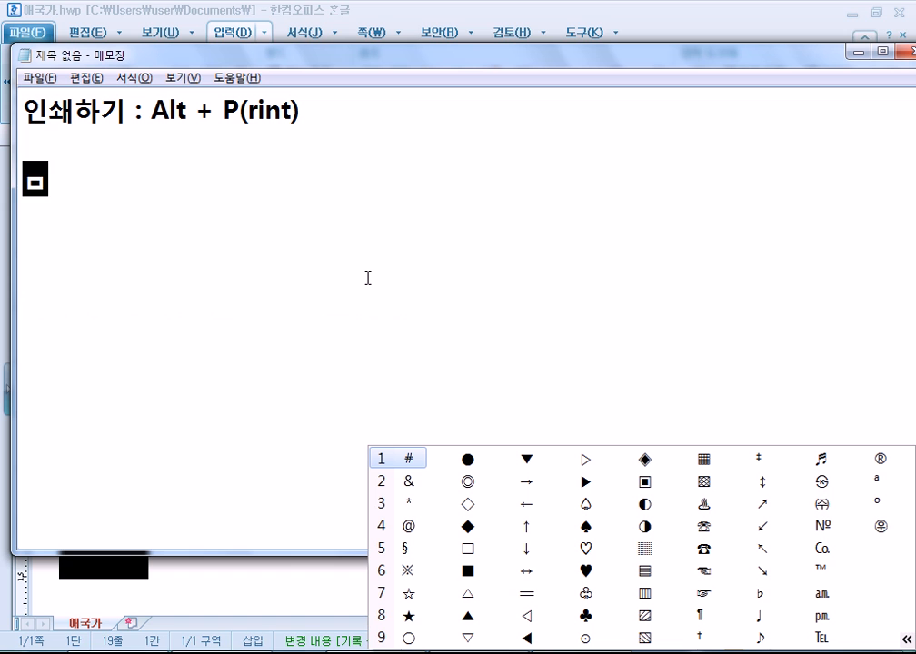
left_click(296, 214)
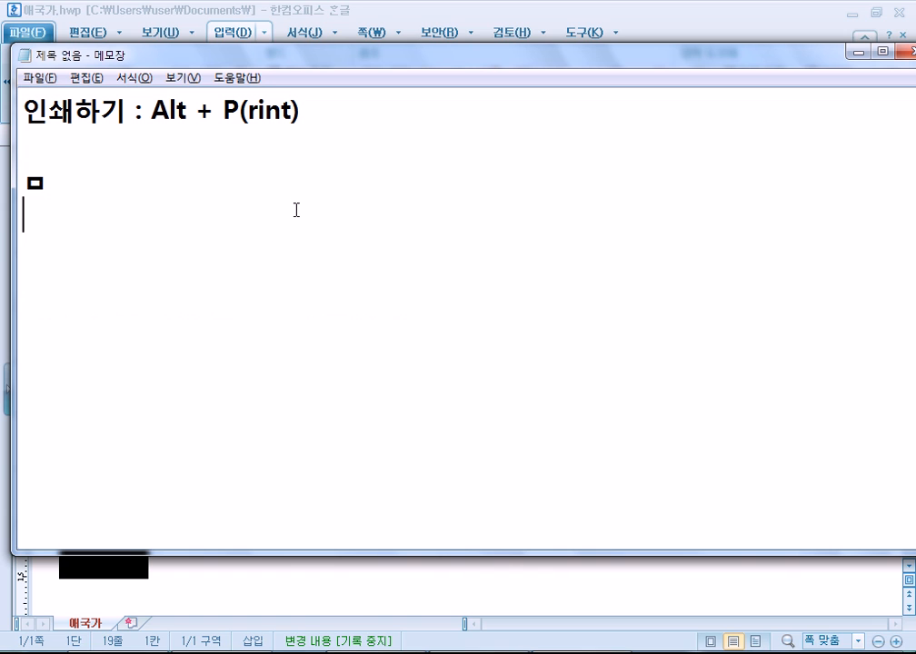
key("alt+Tab")
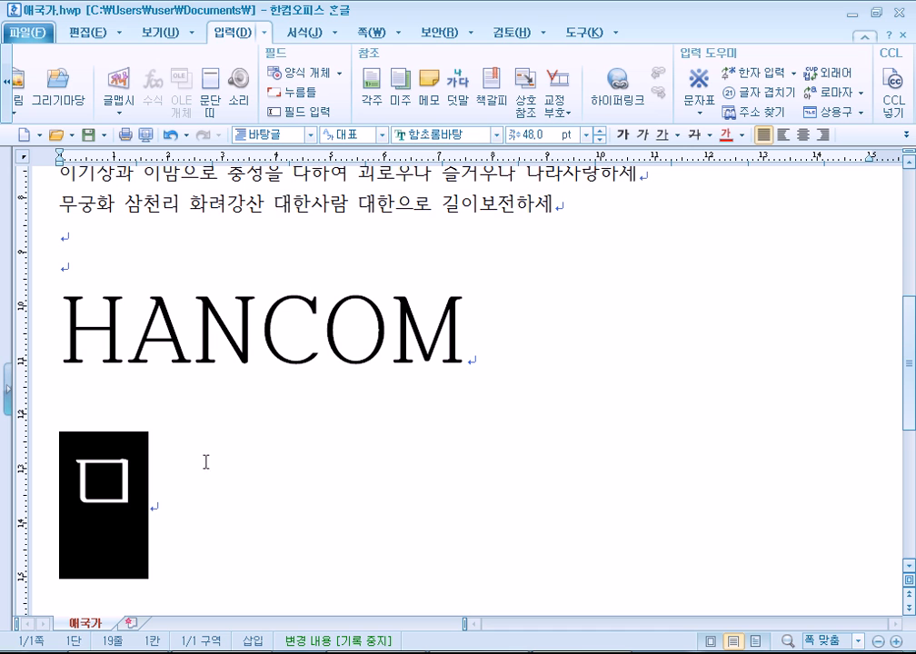
key("ctrl+F10")
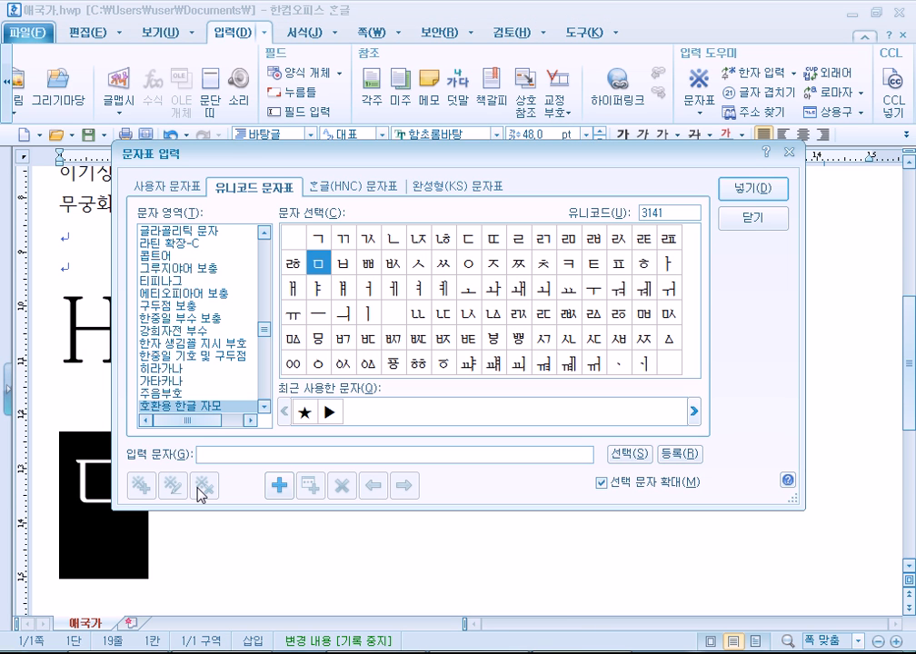
Switch the character map to the 한글(HNC) 문자표 symbol set.
left_click(353, 194)
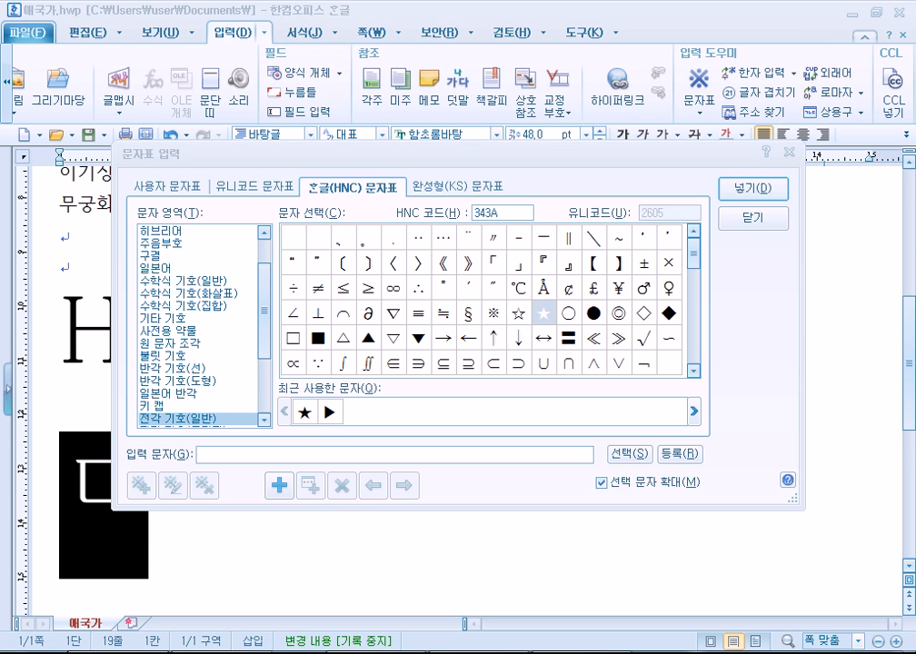
Replace the ㅁ with 'UniCode(유니코드) : 2000년에 만들어진 언어코드' and '전세계 언어를 표시가능하도록 규정'.
left_click(119, 652)
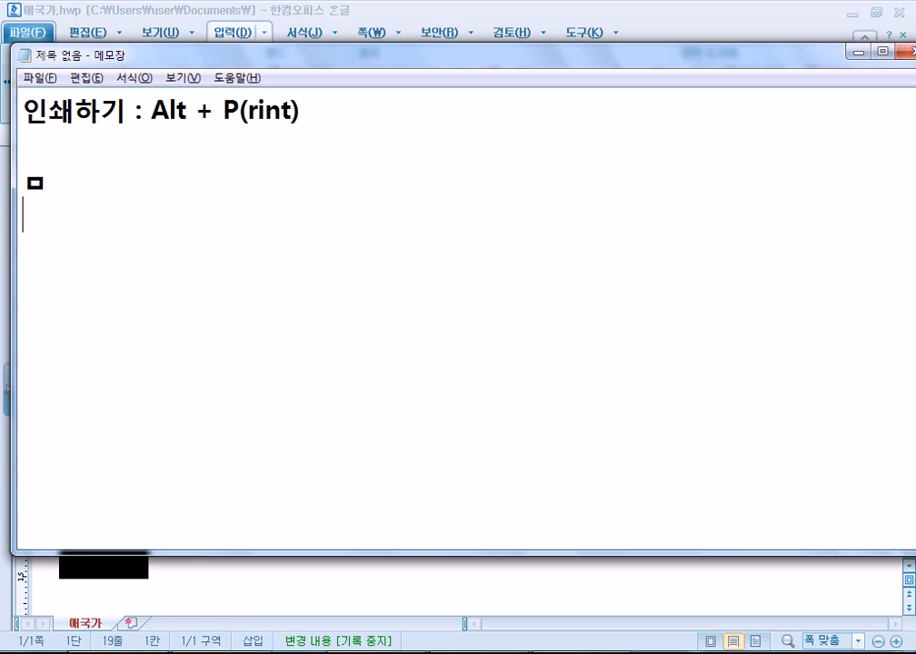
left_click_drag(51, 181, 15, 175)
key("Right")
key("BackSpace")
type("UniC")
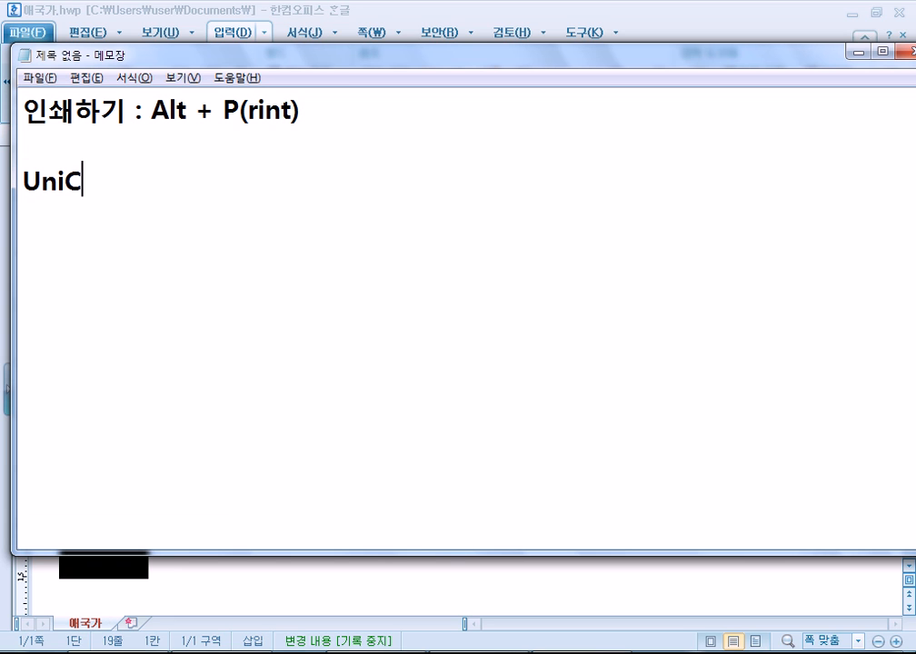
type("ode(유니")
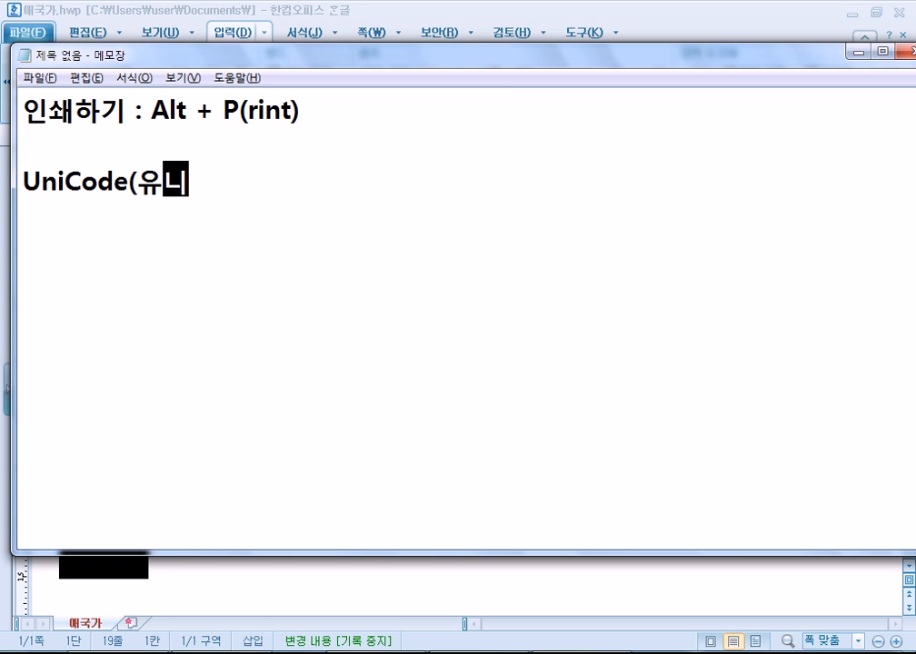
type("코드) : 20")
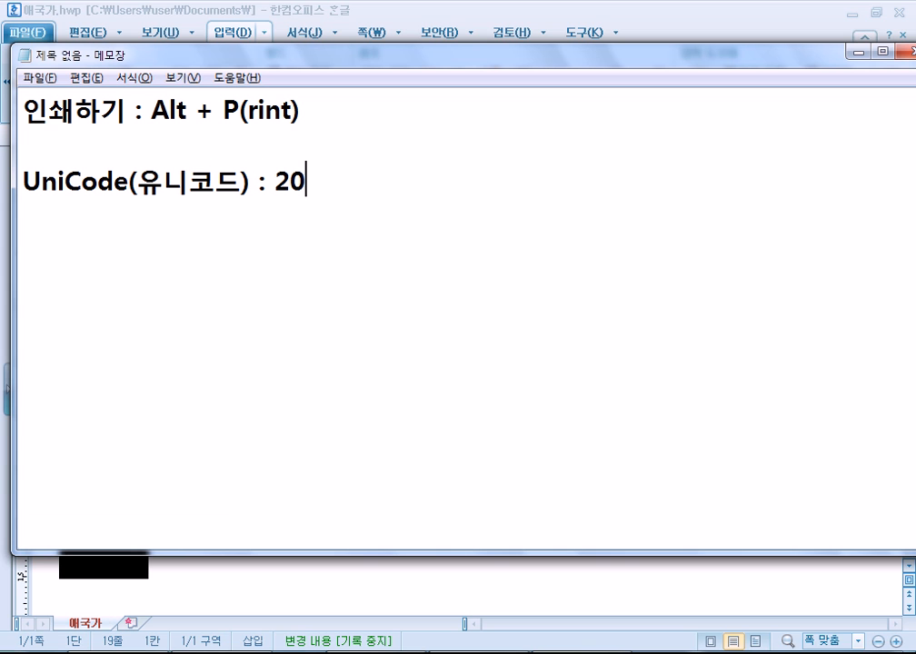
type("00년에 만들어진 ")
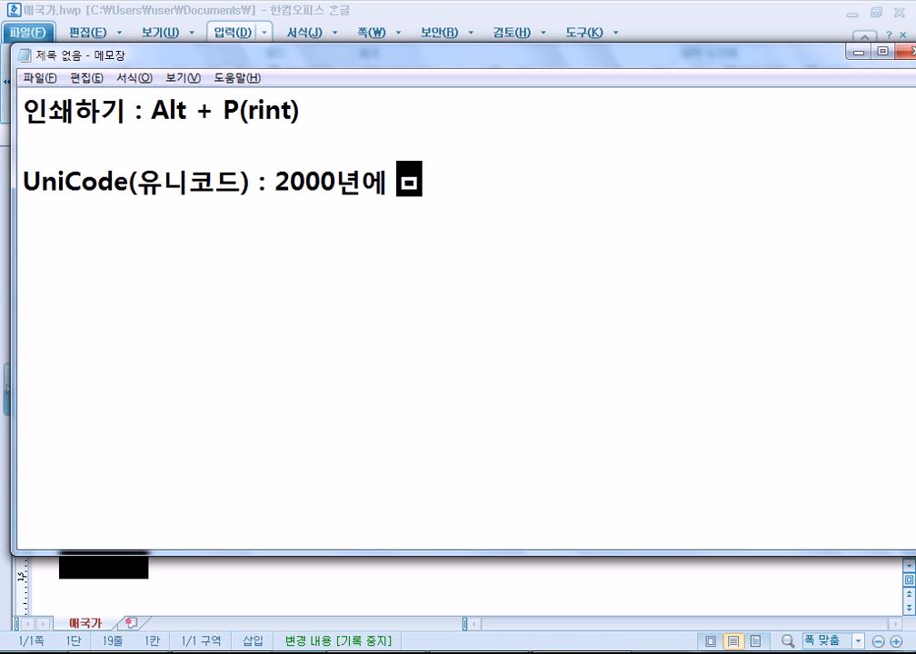
type("언어코드")
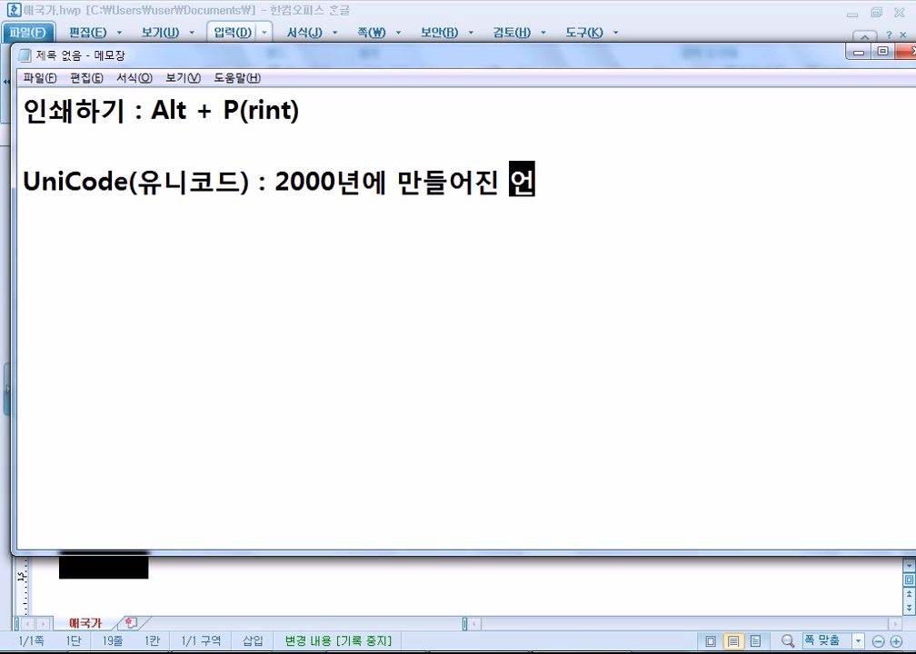
key("Return")
type("전섹계 ")
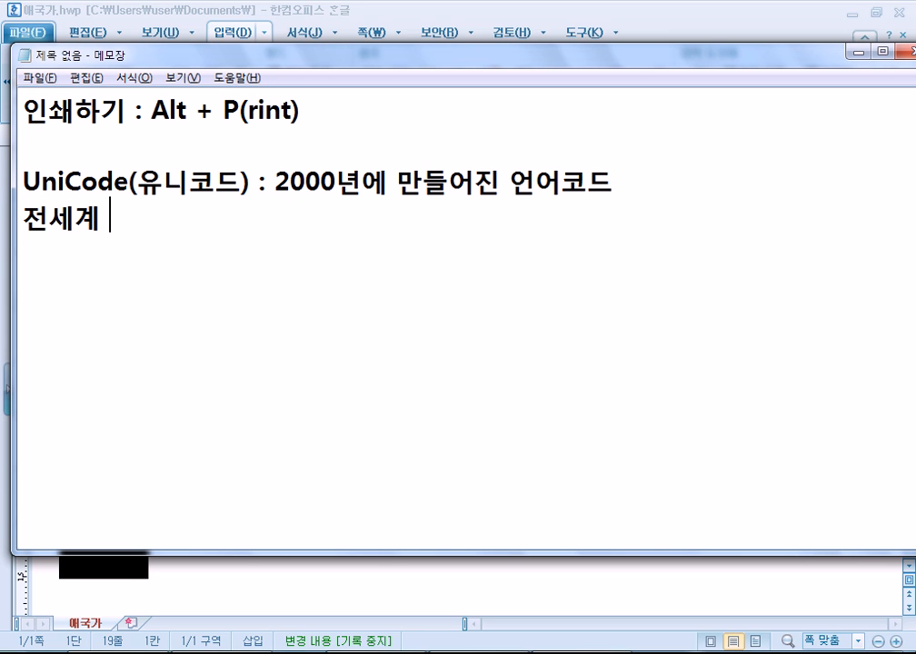
type("언어")
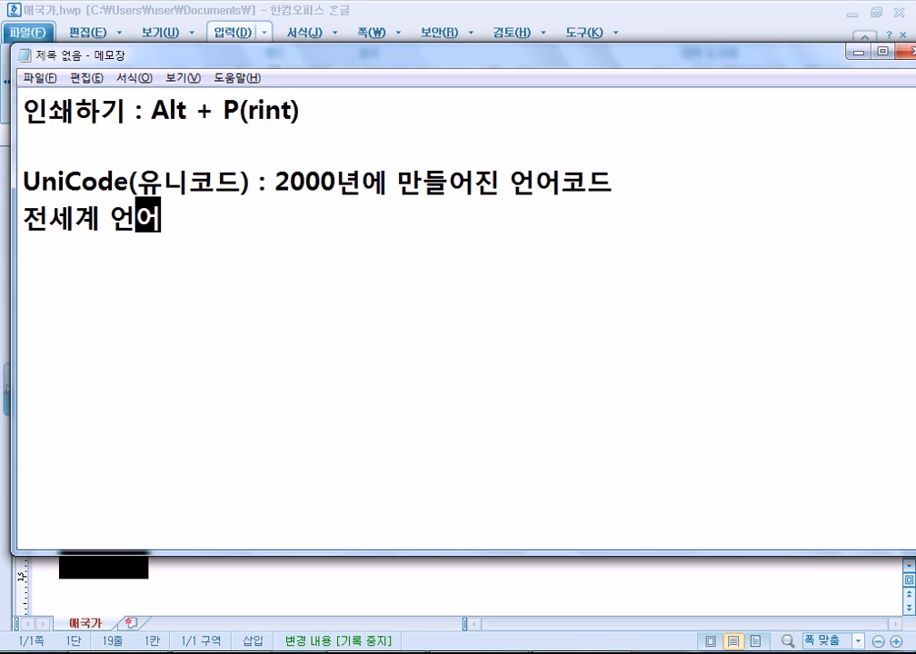
type("를 표시가능")
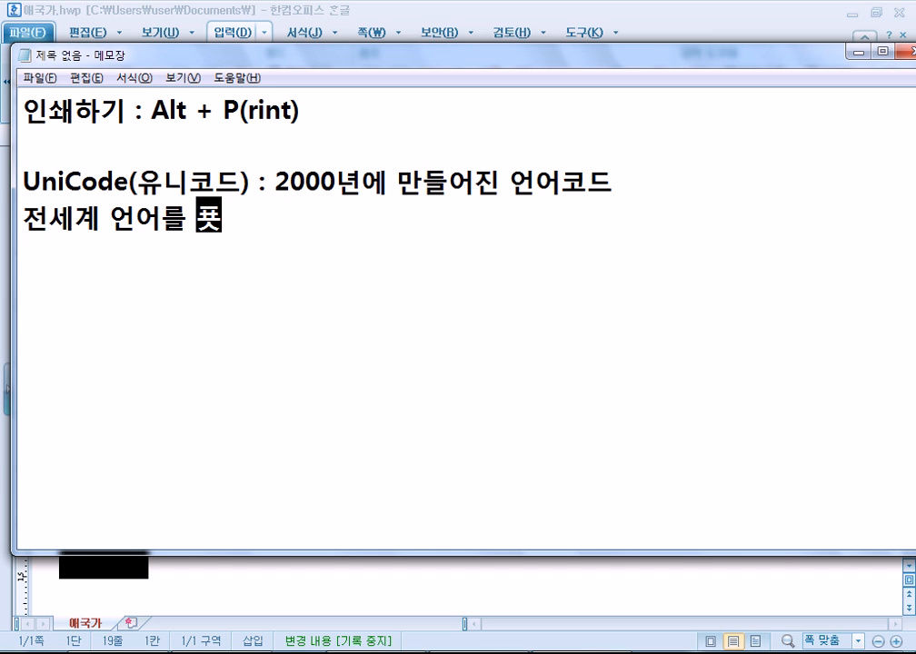
type("하도록 규정")
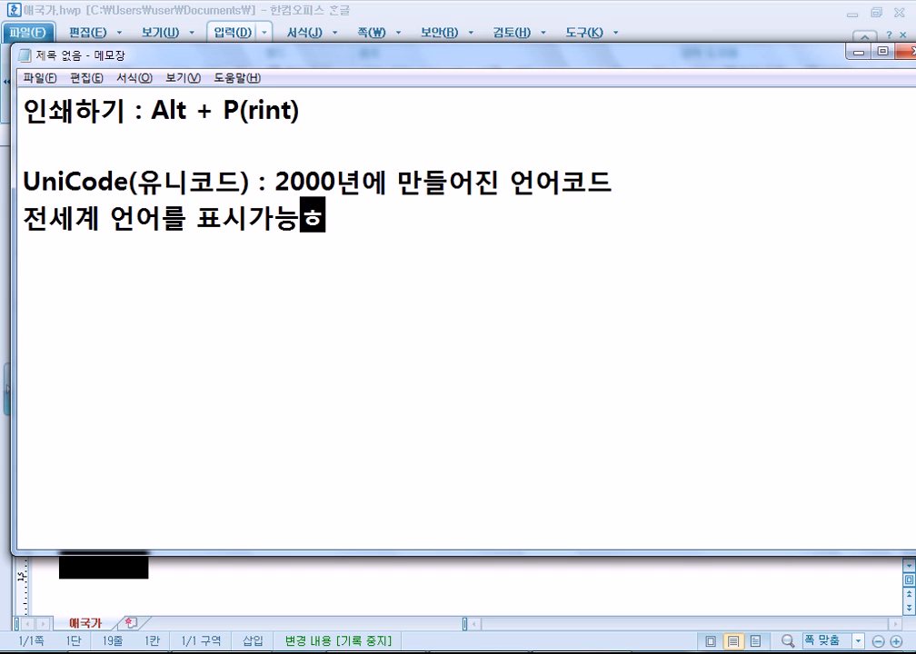
key("Return")
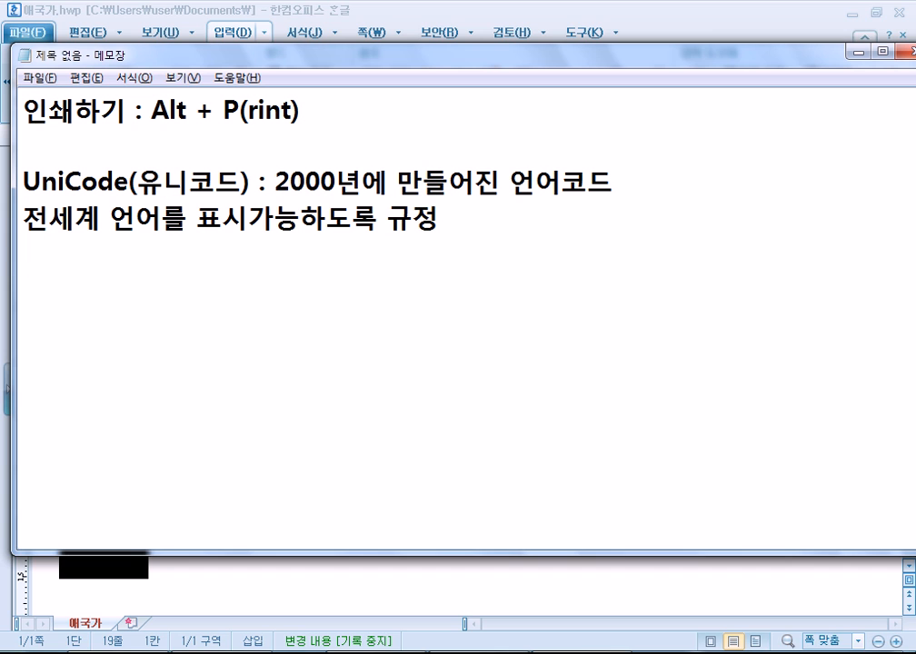
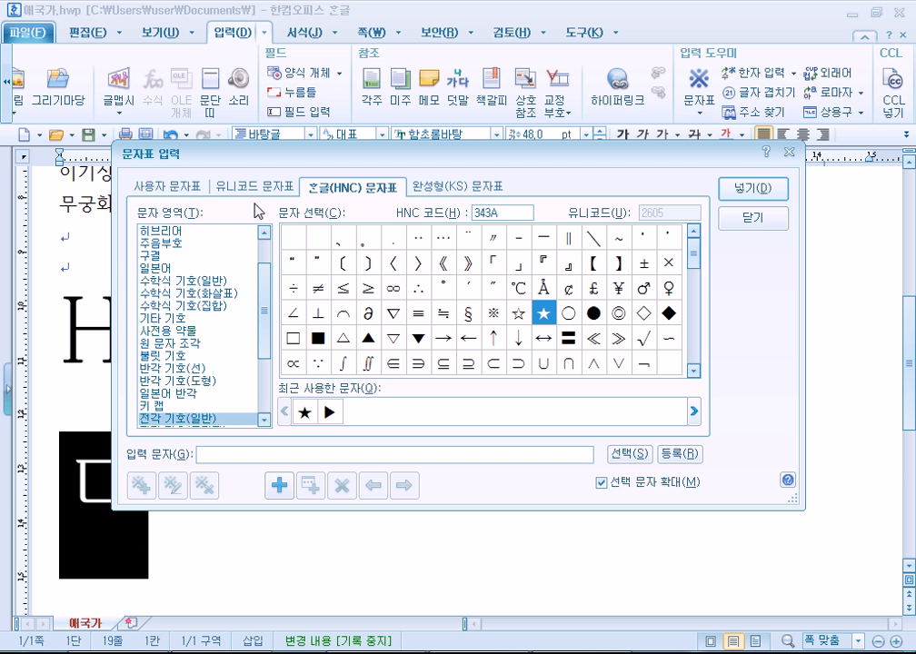
Open the Unicode character table and browse phonetic extensions and CJK radicals down to 한글 글자 마디.
left_click(258, 189)
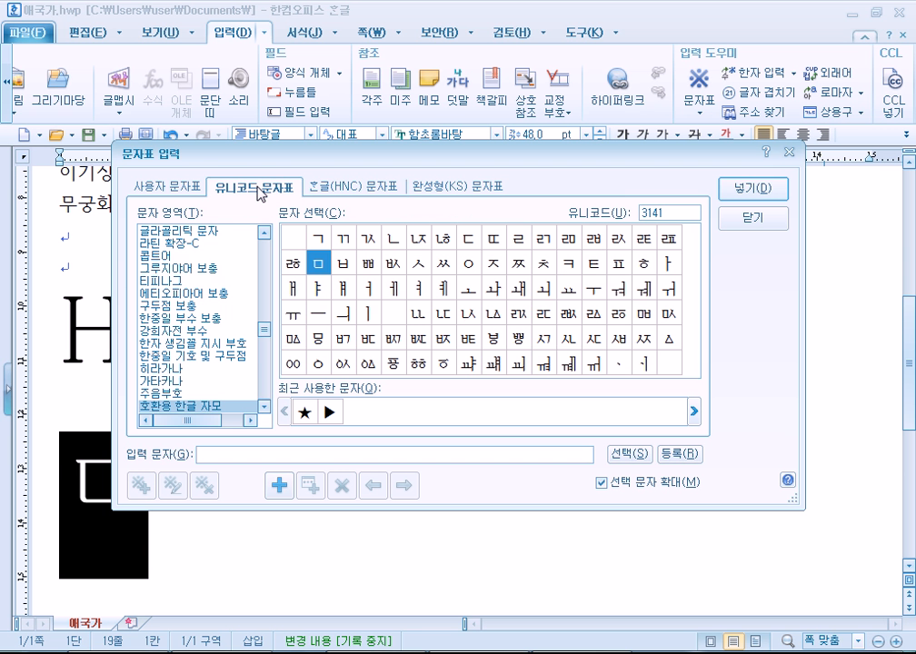
left_click_drag(264, 329, 271, 304)
left_click(194, 284)
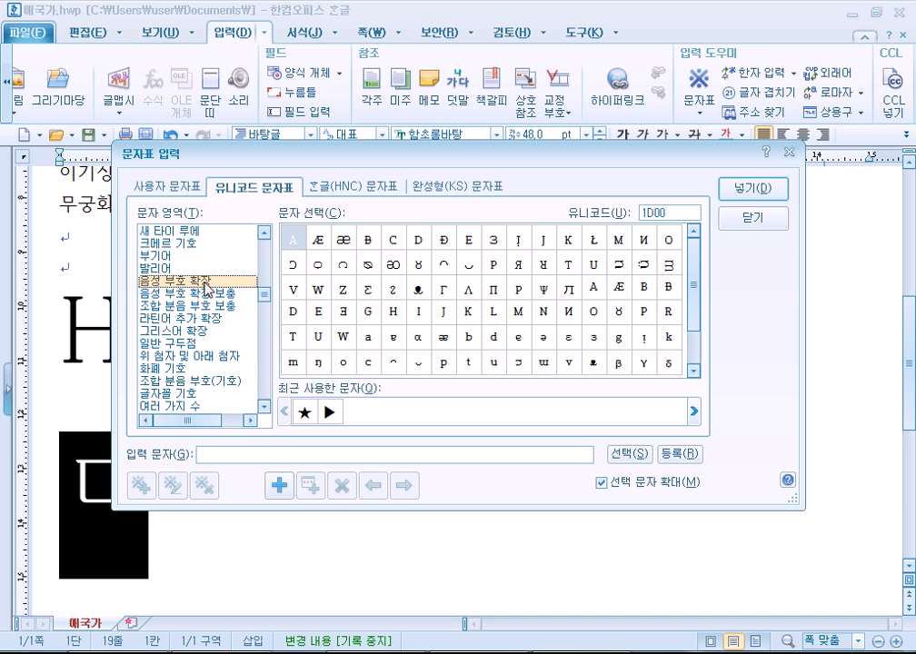
scroll(194, 295, "down", 5)
scroll(198, 312, "down", 8)
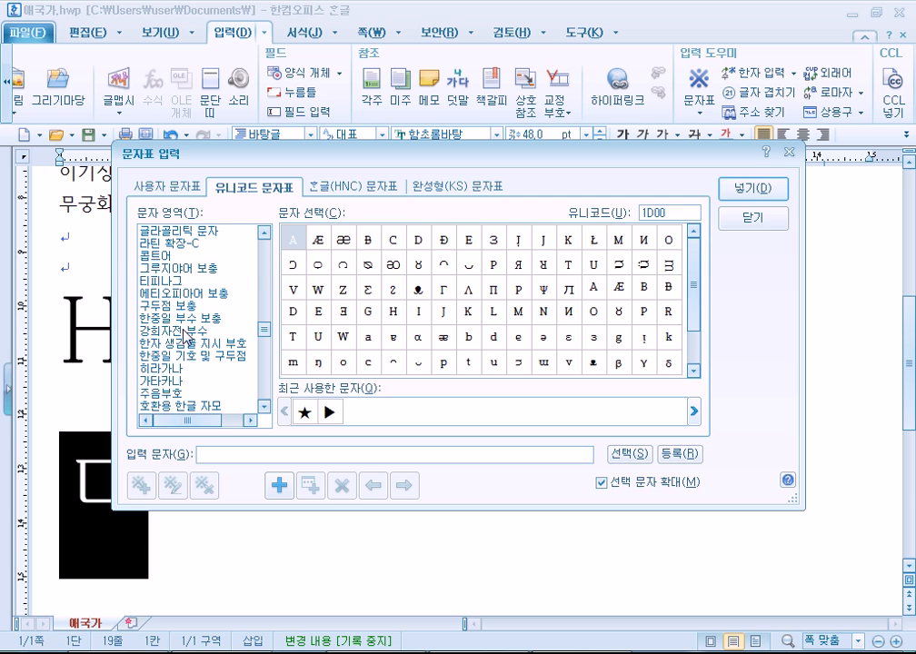
left_click(182, 320)
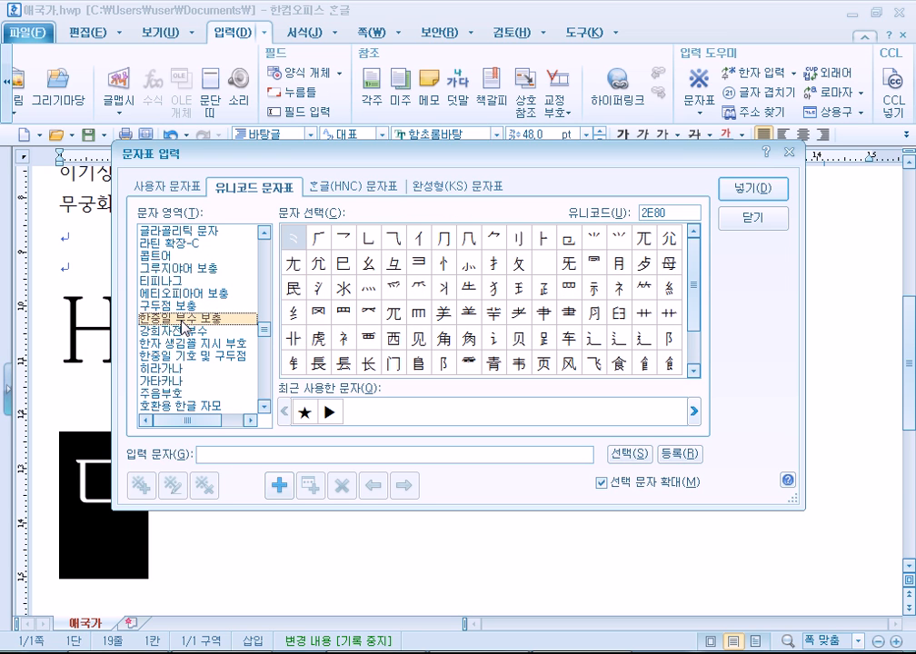
scroll(183, 320, "down", 4)
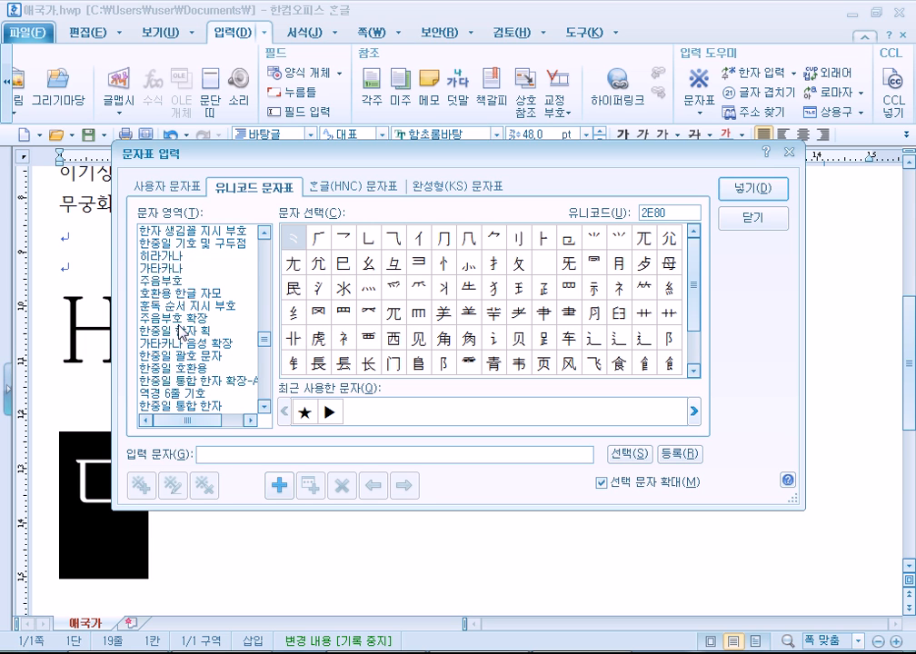
scroll(193, 379, "down", 2)
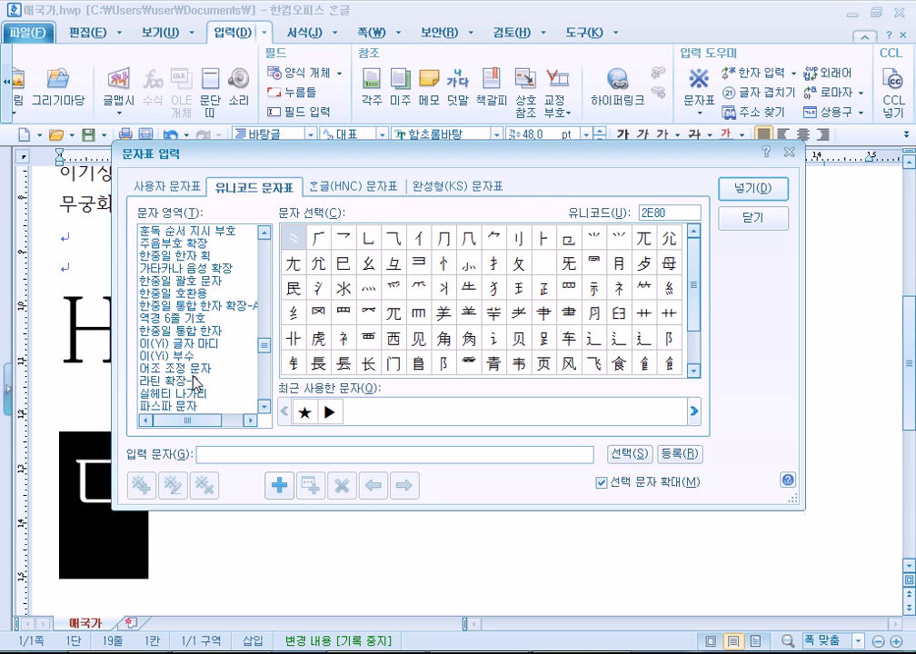
scroll(193, 382, "down", 3)
left_click(182, 318)
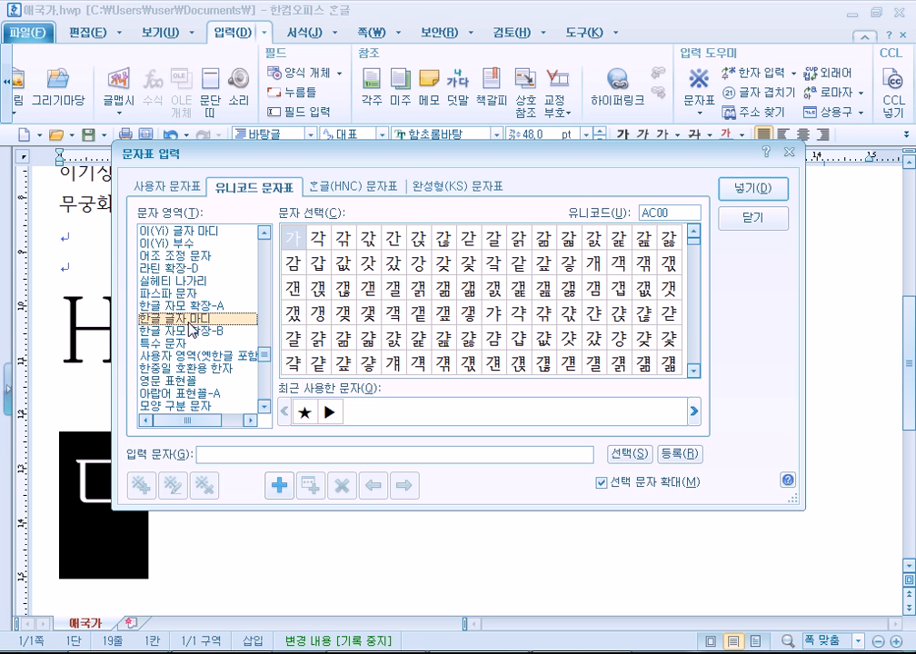
Preview the Hangul syllables 갦, 갎 and 갮 in the character grid.
left_click(443, 287)
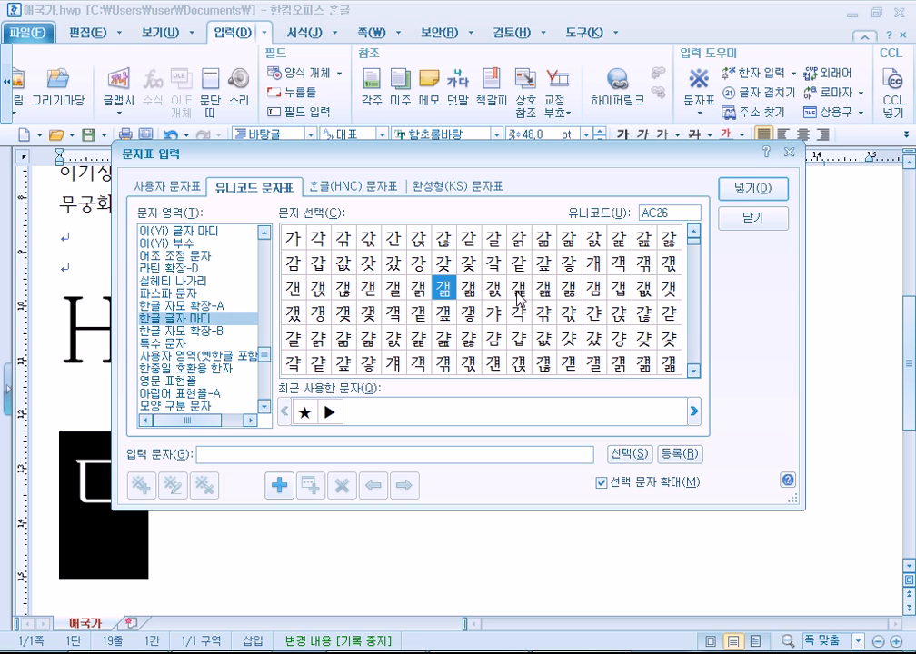
left_click(641, 240)
scroll(645, 259, "down", 1)
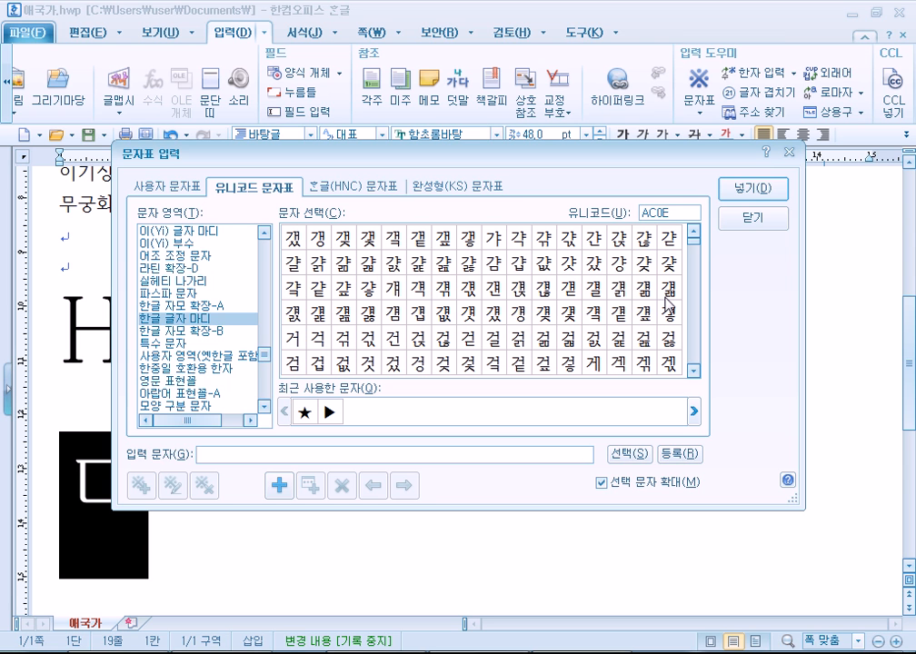
left_click(651, 320)
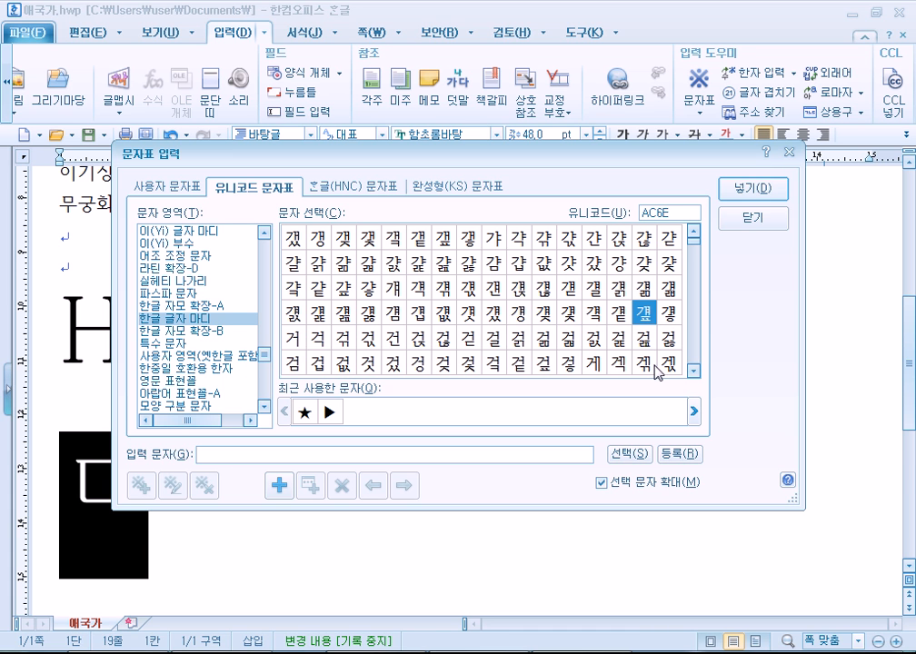
left_click(693, 370)
left_click(694, 371)
left_click(694, 371)
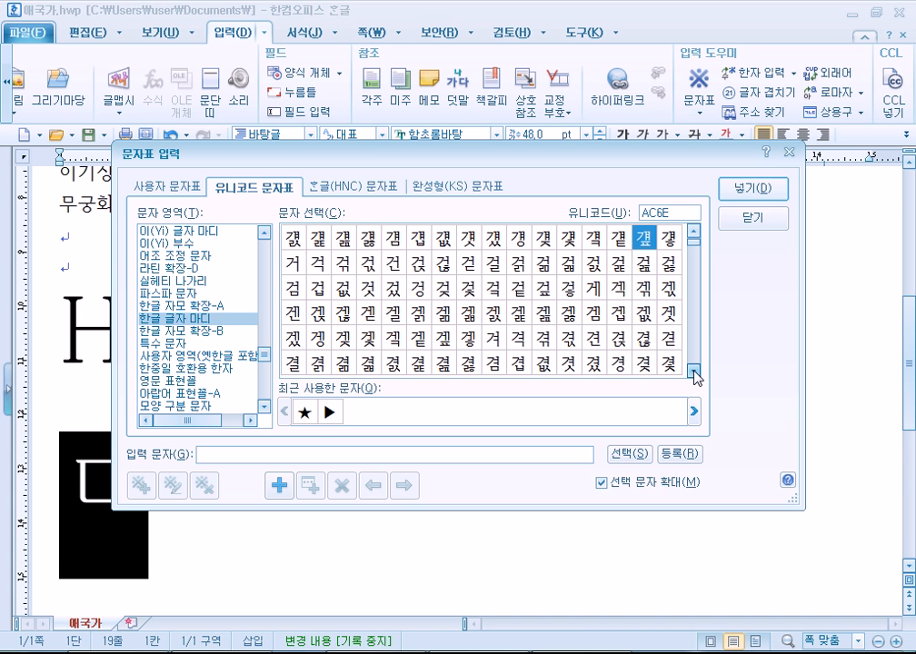
left_click(694, 371)
left_click(694, 372)
left_click(694, 372)
left_click(694, 371)
left_click(165, 332)
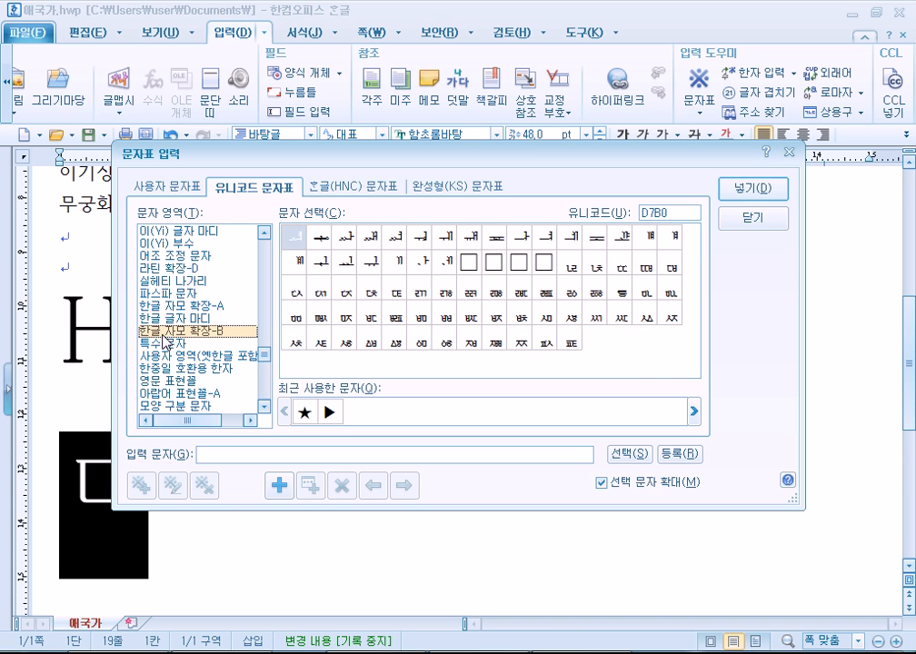
left_click(469, 238)
left_click(490, 262)
left_click(469, 238)
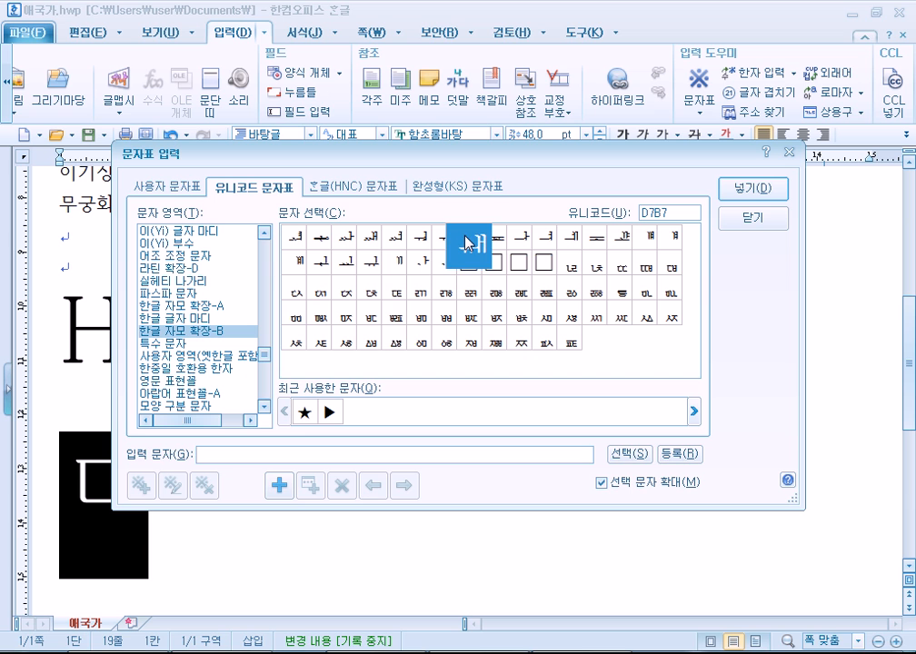
left_click(524, 296)
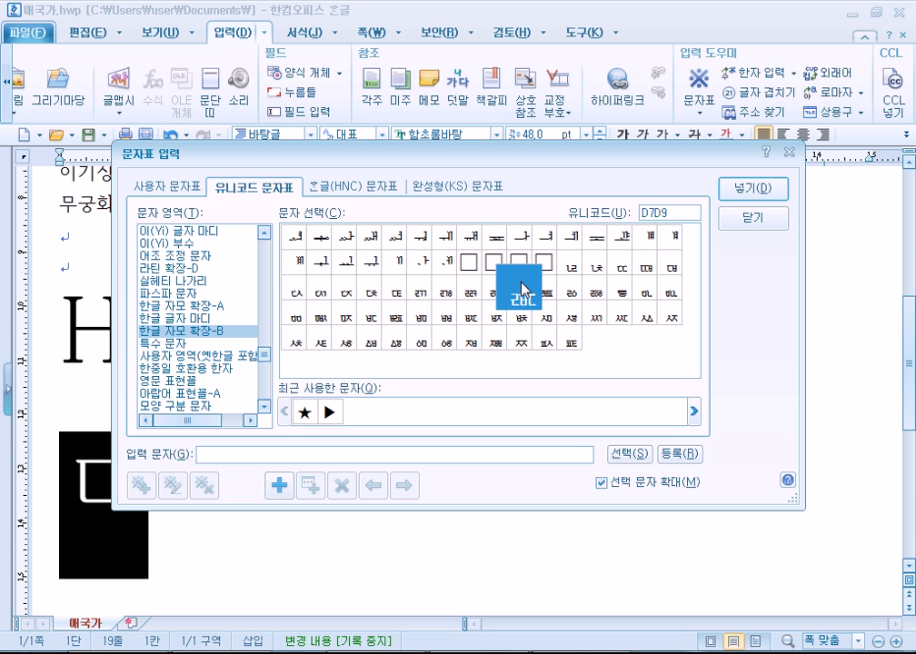
left_click(502, 343)
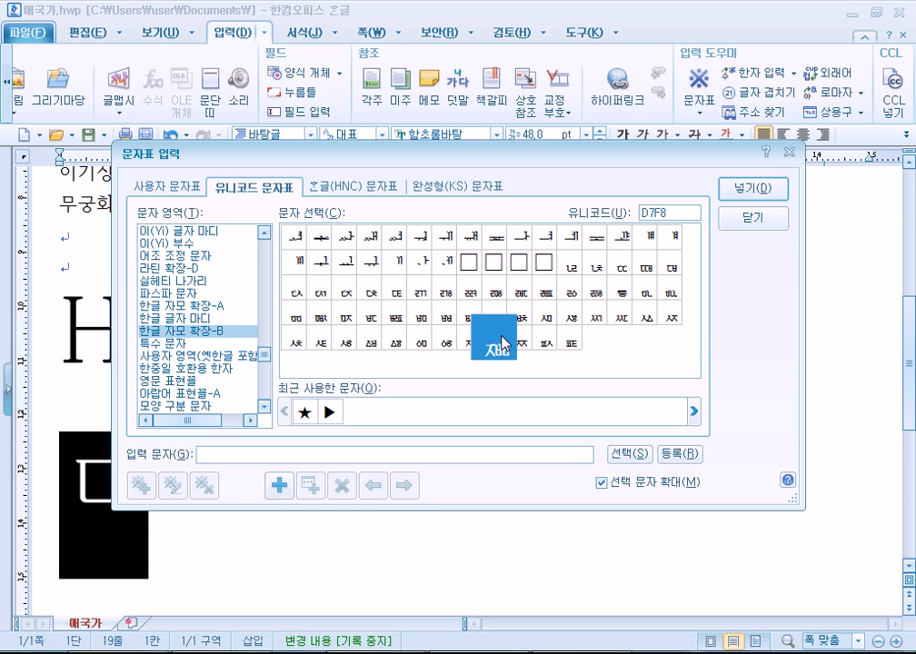
left_click(649, 322)
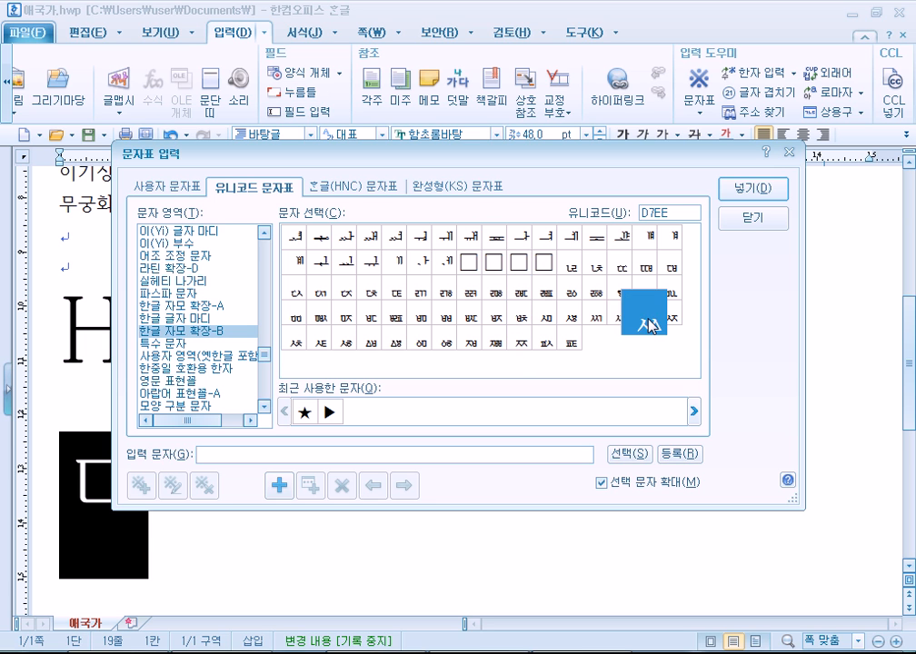
left_click(621, 327)
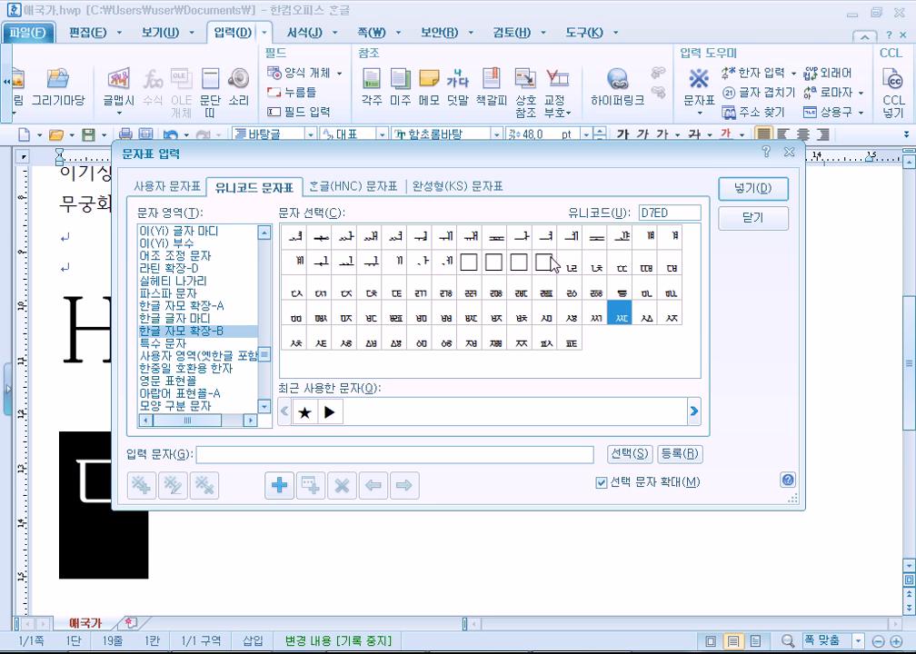
left_click(313, 239)
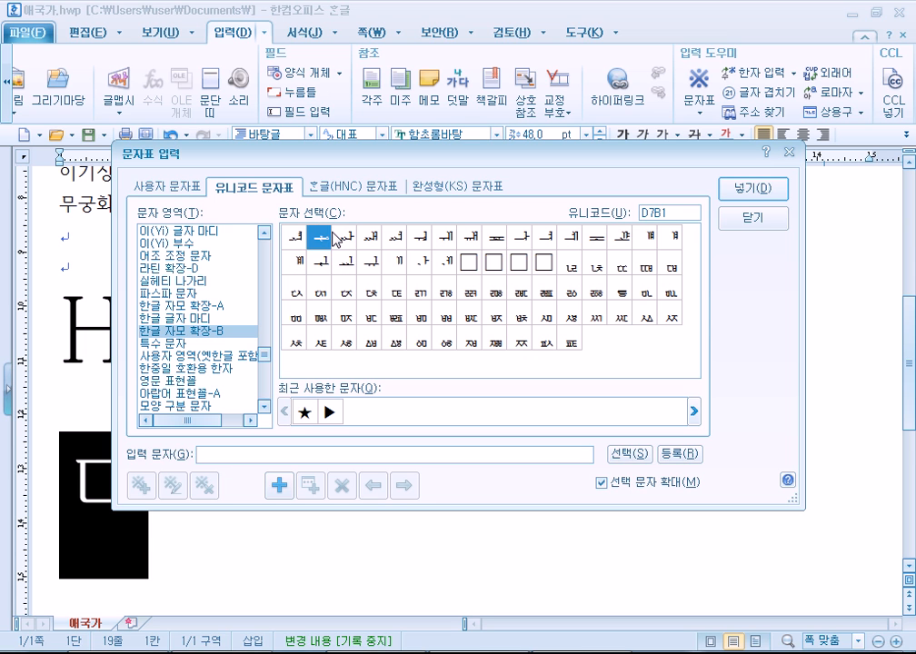
left_click(290, 243)
left_click(351, 244)
left_click(350, 265)
left_click(352, 244)
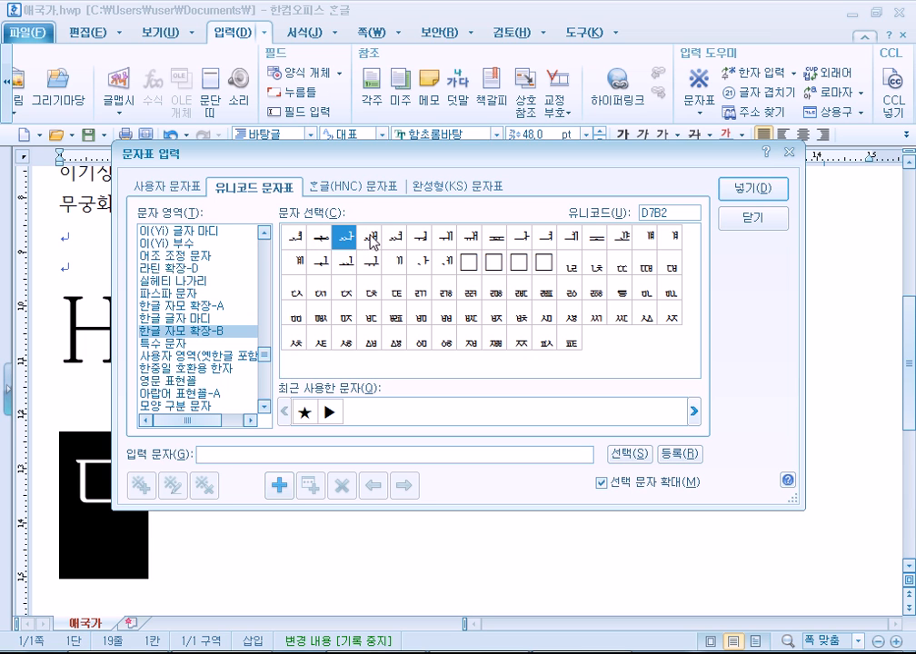
left_click(370, 243)
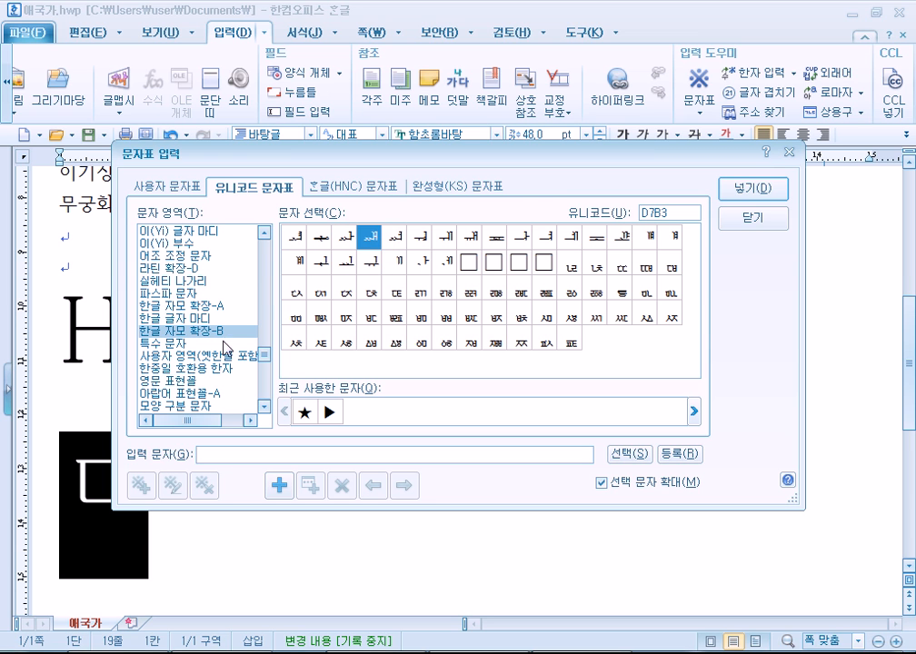
left_click(189, 319)
View Hangul Jamo Extended-A (previewing A96A) and alphabetic presentation forms, then return to syllables.
left_click(186, 306)
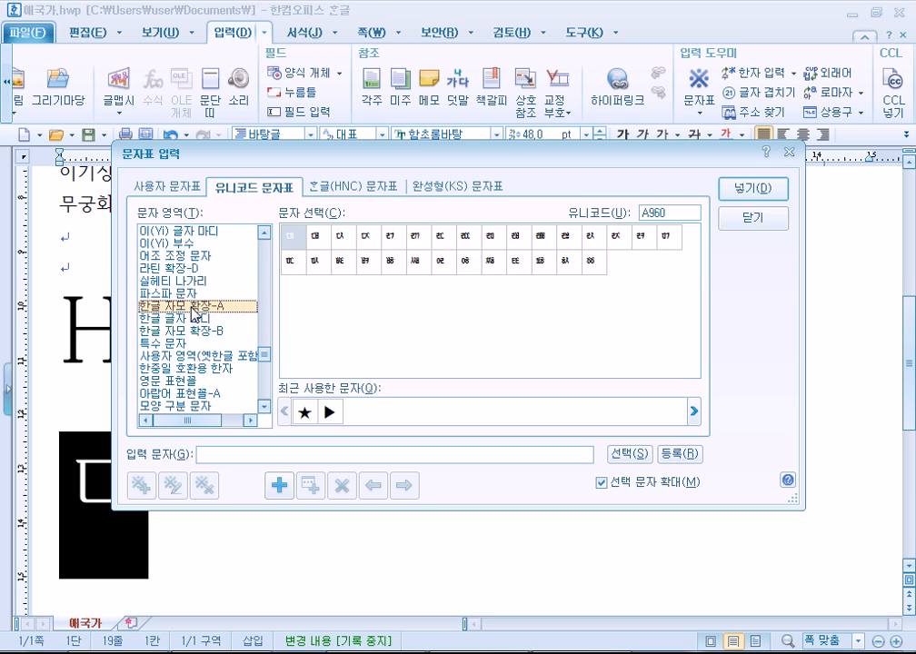
left_click(545, 247)
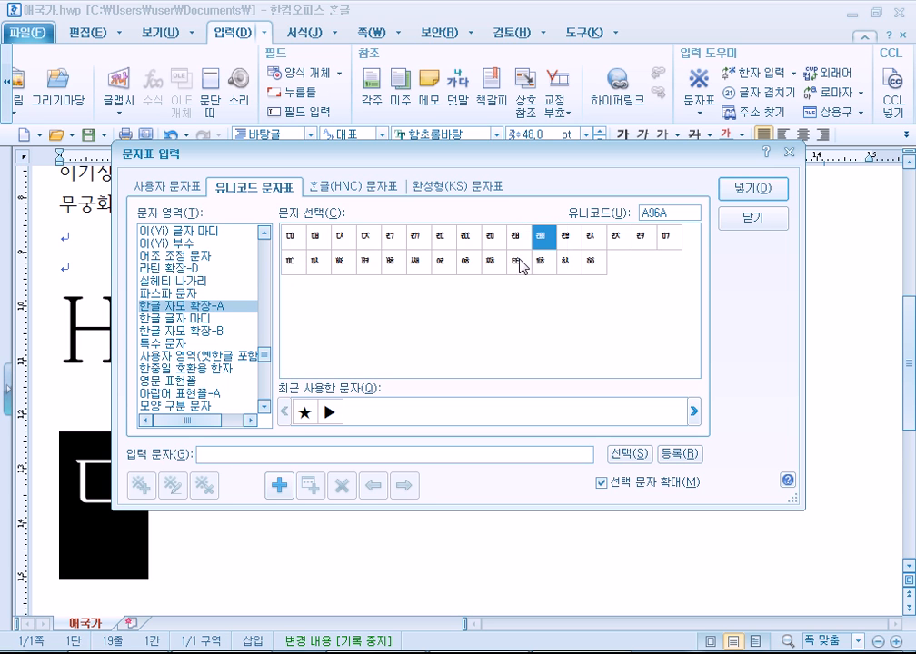
left_click(179, 383)
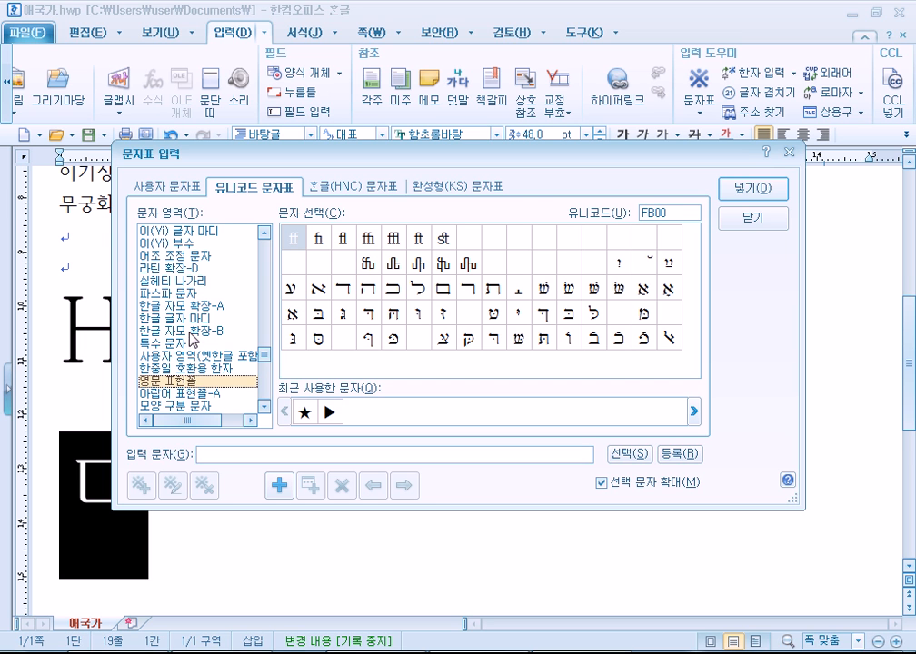
left_click(184, 320)
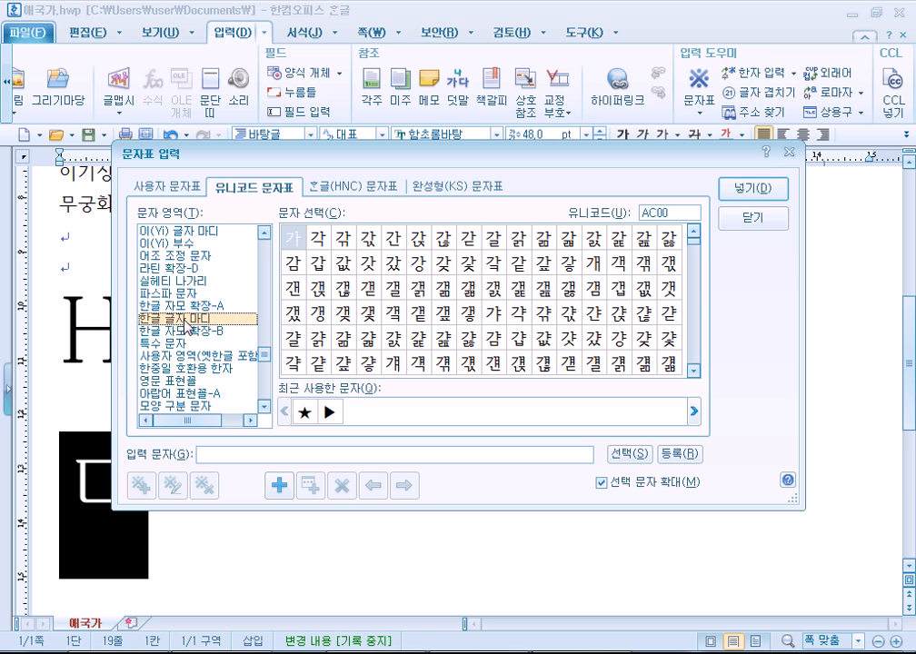
Select the 한글 자모 block, scroll its grid and preview one jamo character.
left_click_drag(264, 355, 274, 280)
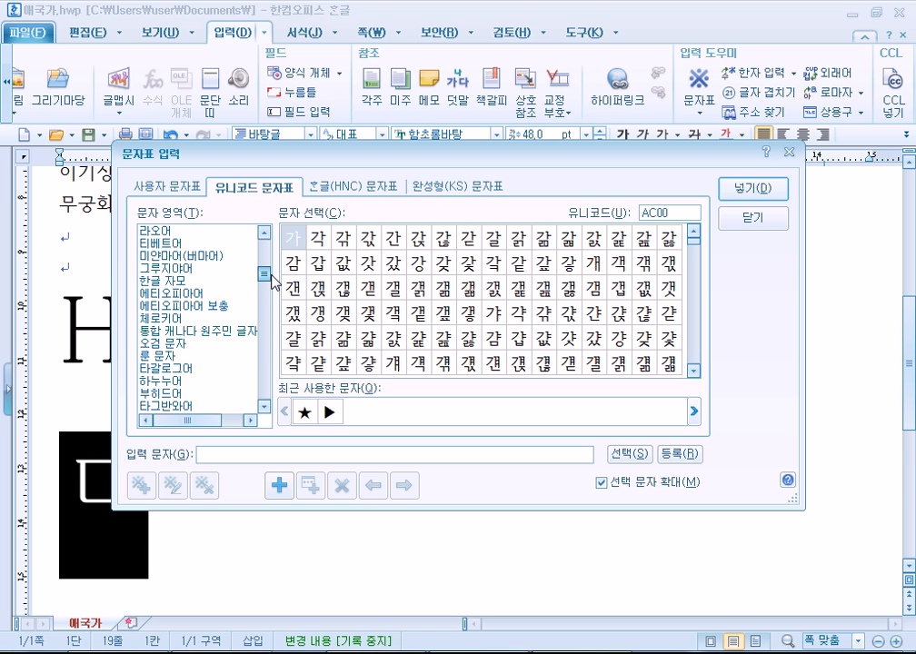
left_click(195, 282)
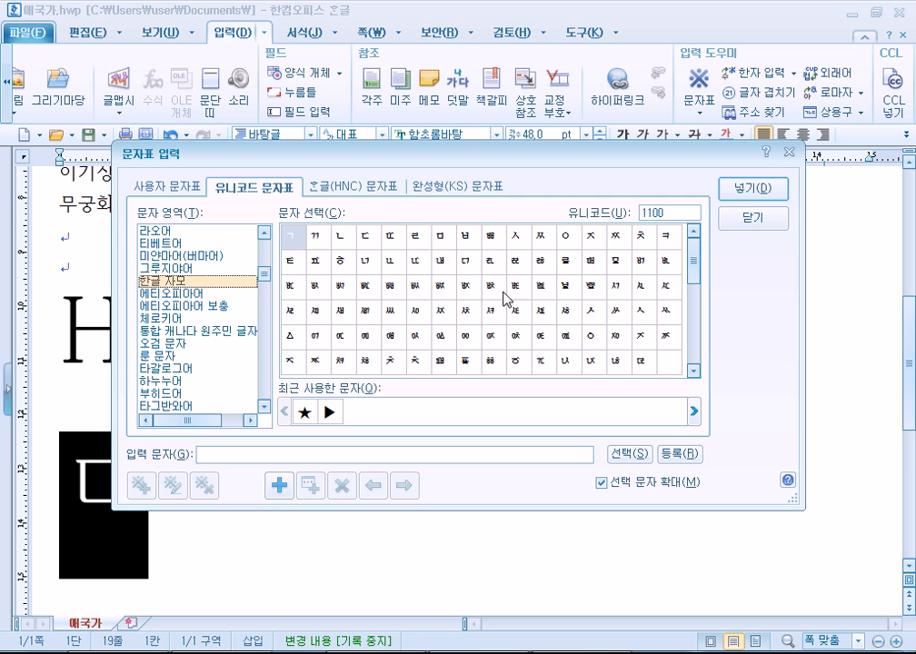
left_click(701, 361)
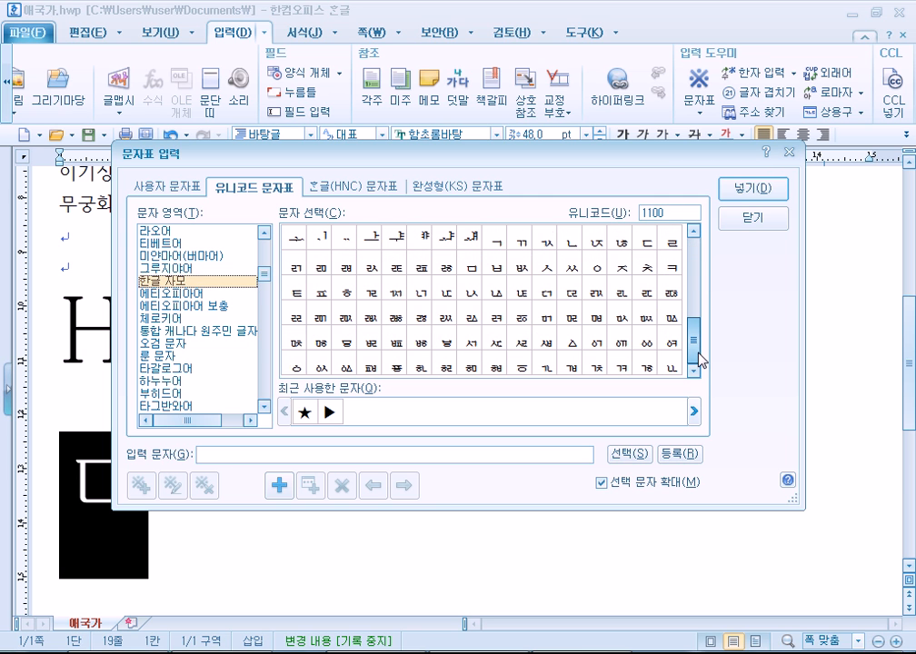
left_click_drag(701, 360, 701, 347)
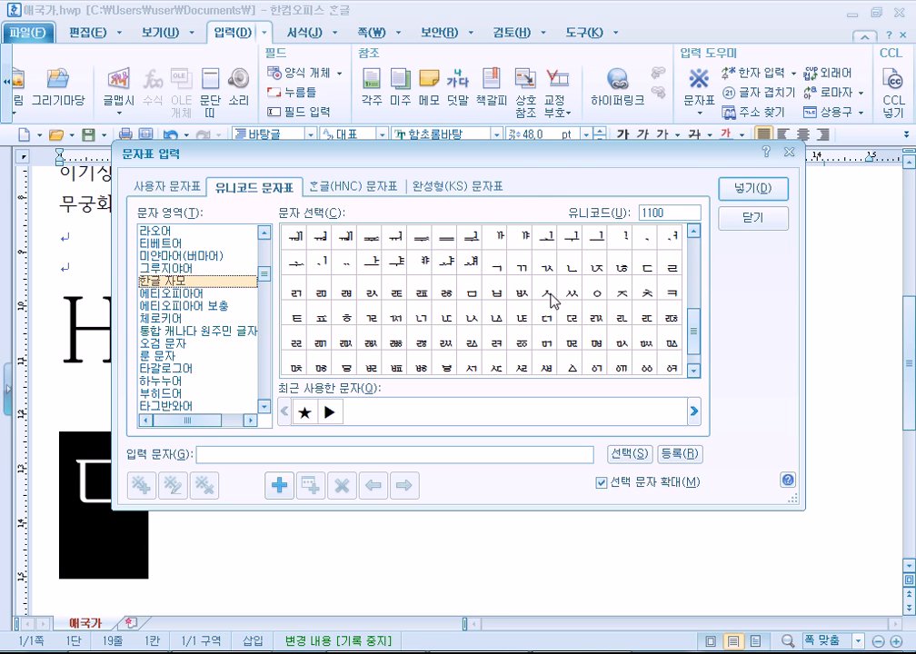
left_click(369, 250)
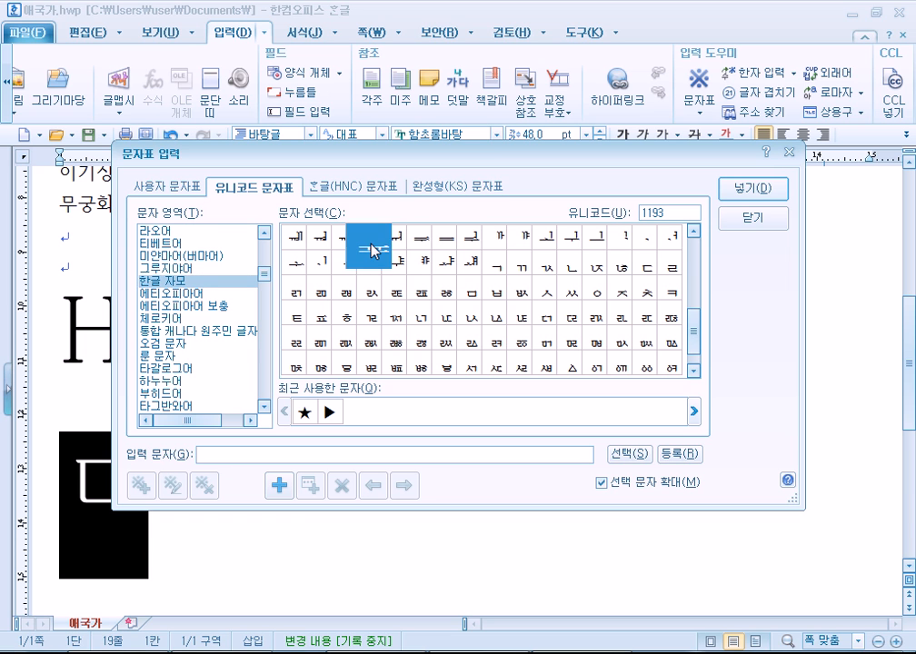
Browse Tibetan, Myanmar, Lao, Georgian, Ethiopic and Tamil, previewing the Tamil letters இ and ஊ.
left_click(185, 243)
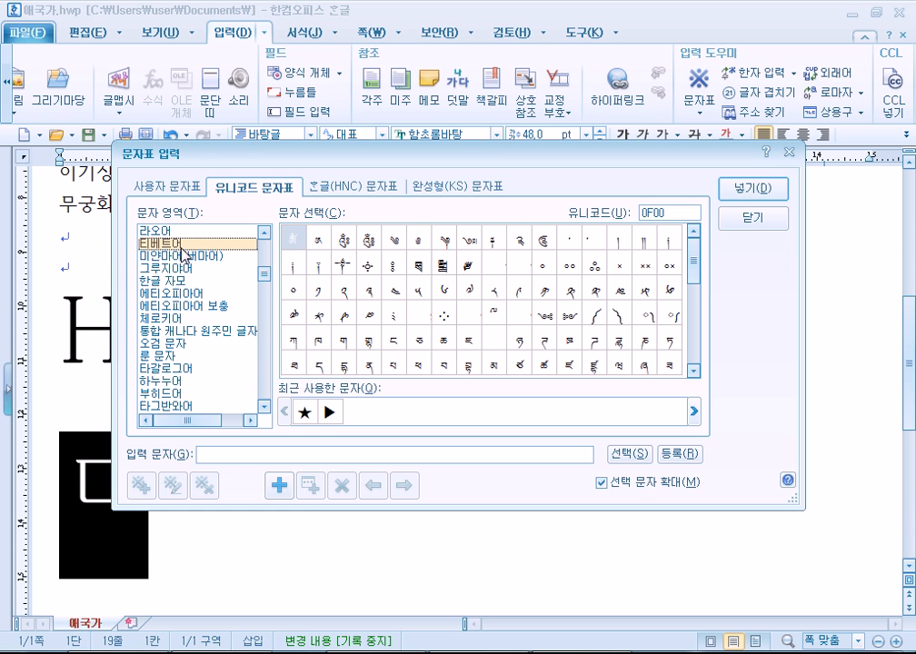
left_click(193, 256)
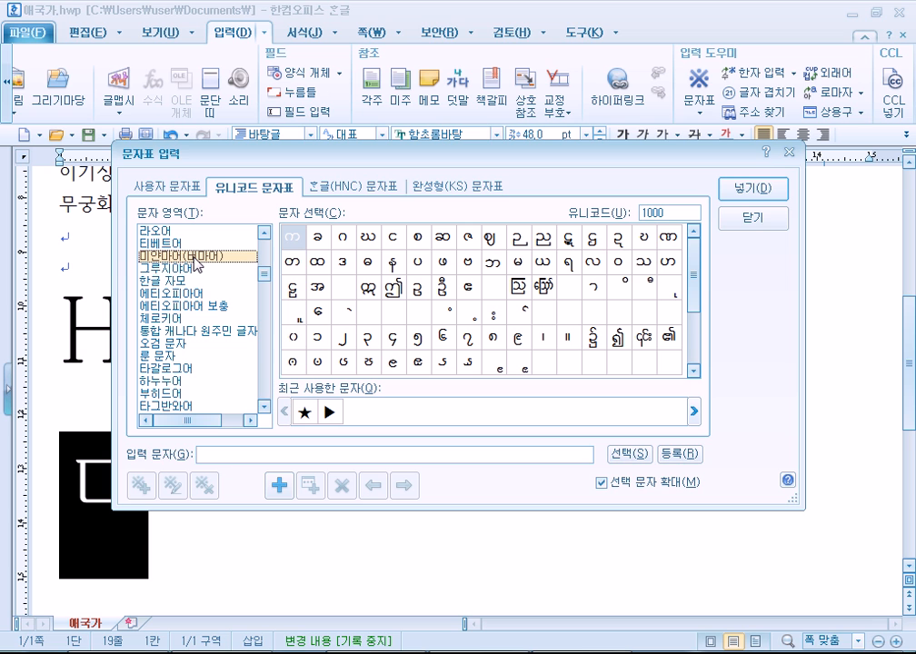
left_click(157, 231)
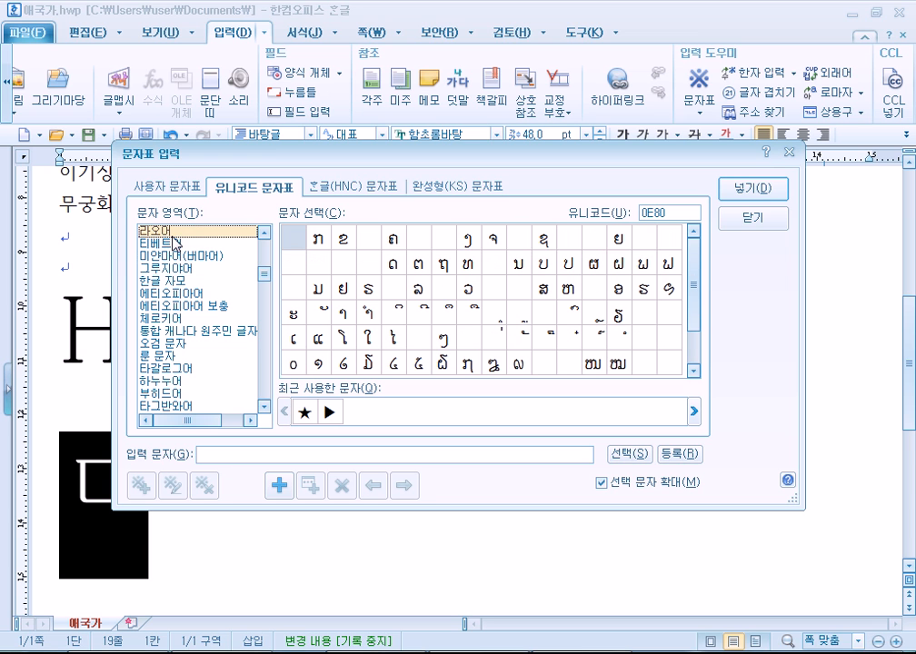
left_click(189, 269)
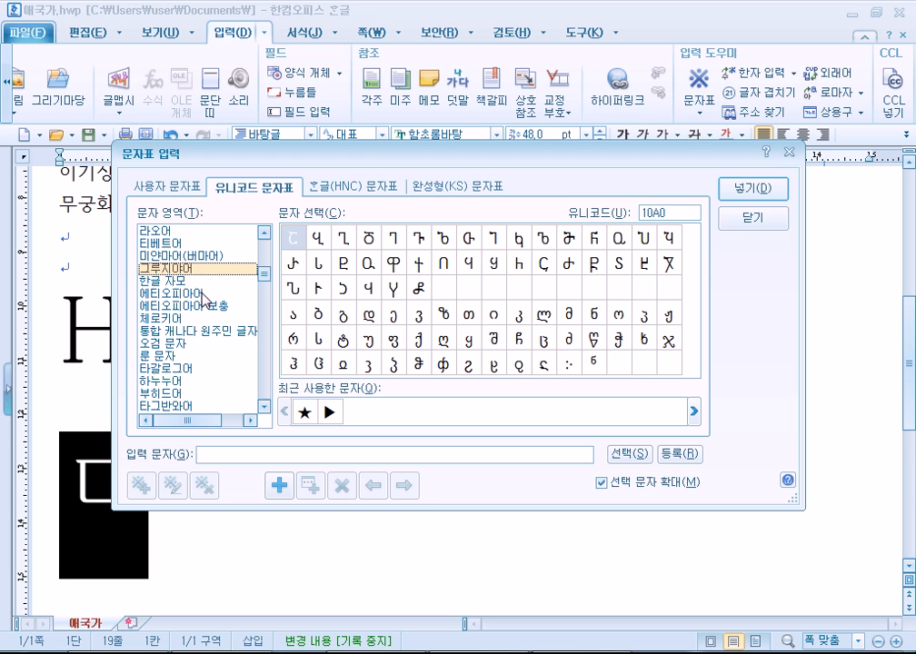
scroll(205, 300, "up", 2)
left_click(187, 370)
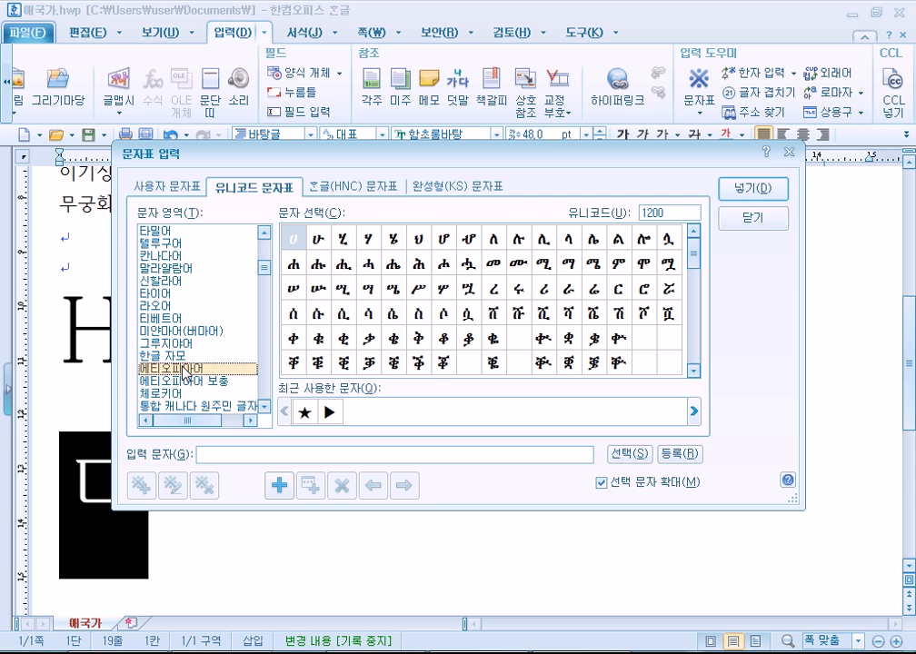
left_click(159, 230)
scroll(177, 264, "up", 1)
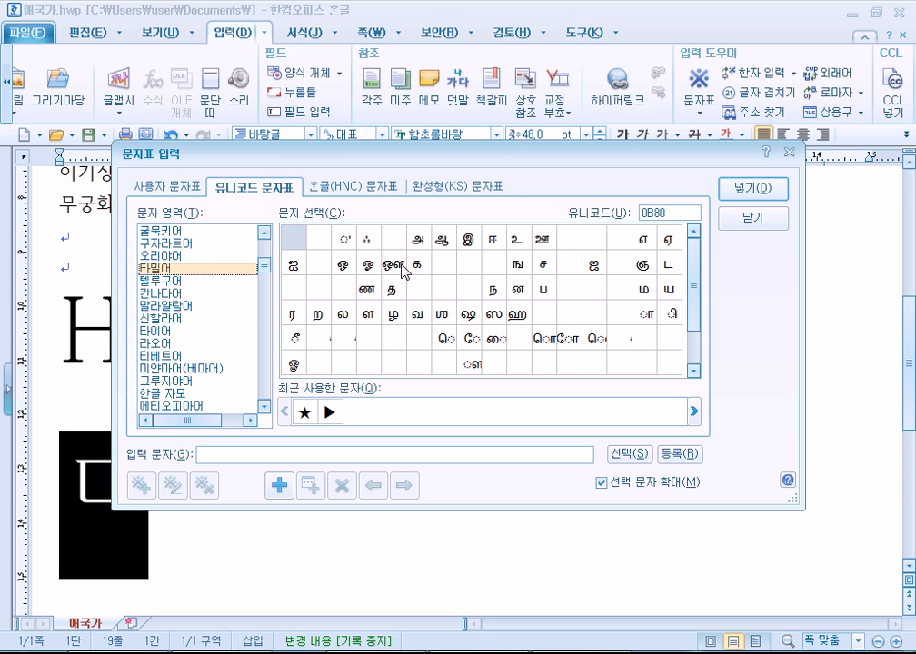
left_click(474, 242)
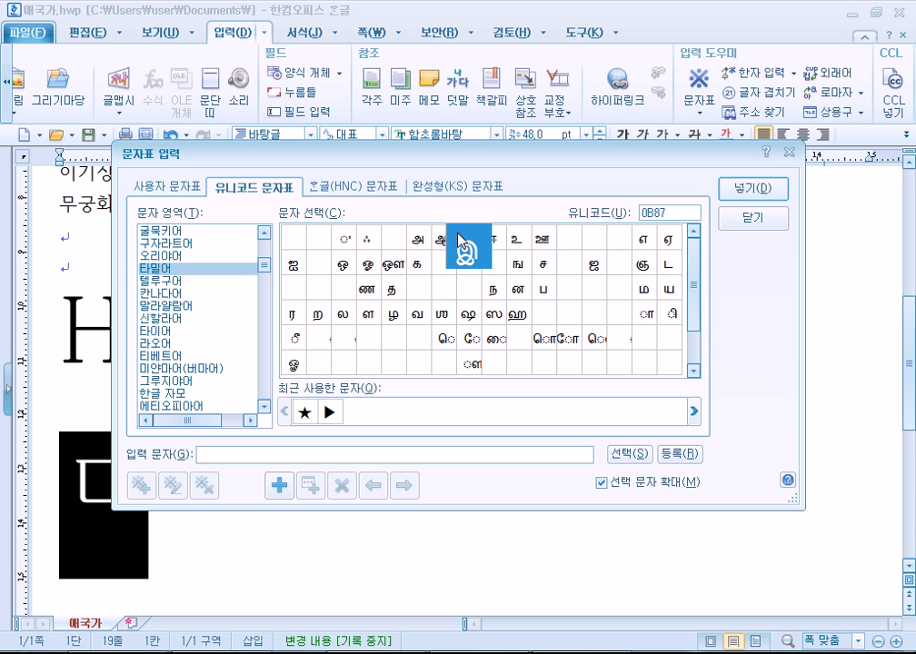
left_click(552, 245)
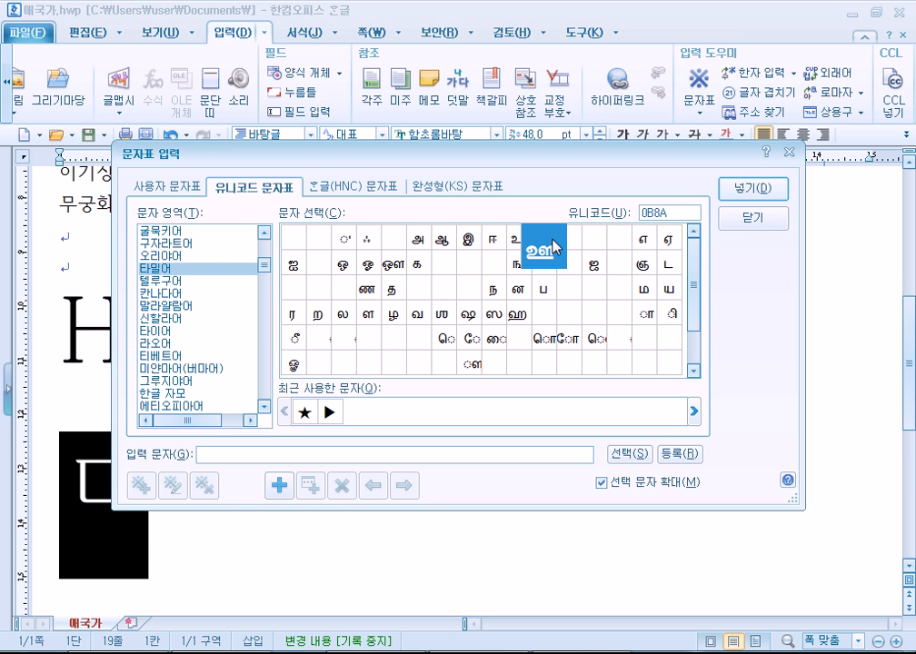
Browse Gujarati, Arabic supplement, Syriac, Arabic, Hebrew and Armenian, then switch to 한글(HNC) 문자표.
left_click(186, 244)
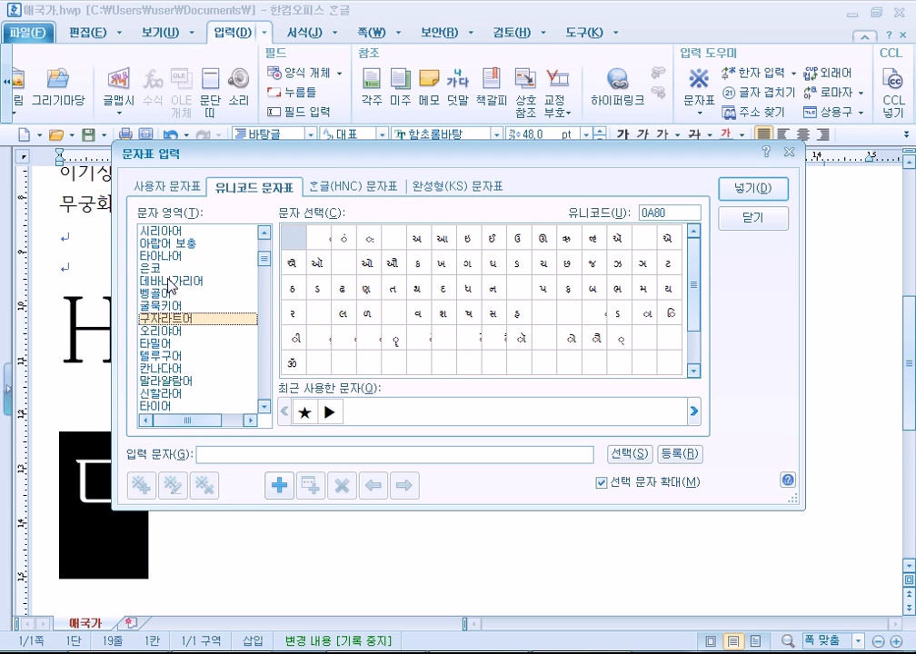
left_click(171, 245)
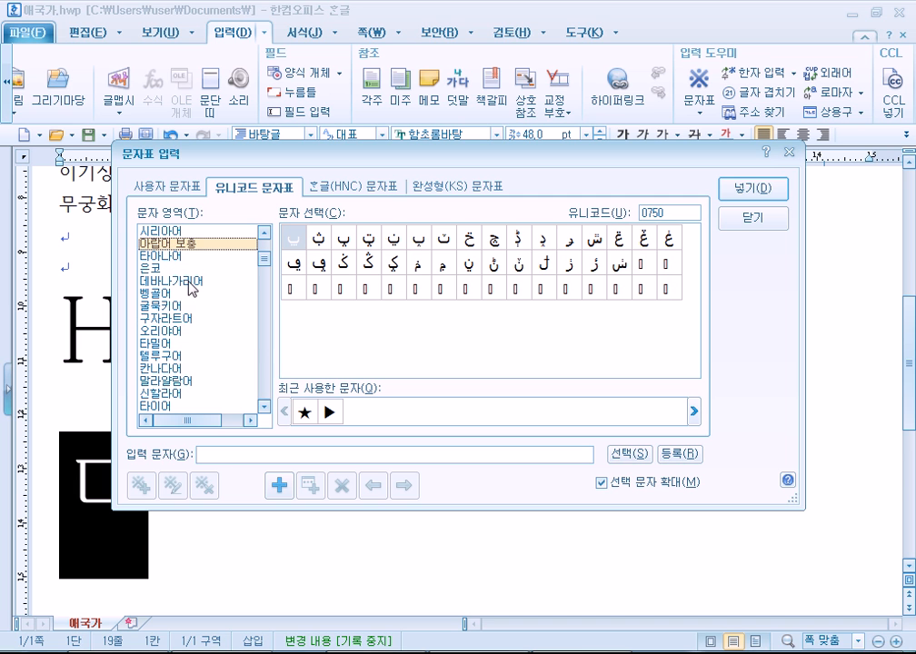
scroll(173, 257, "up", 1)
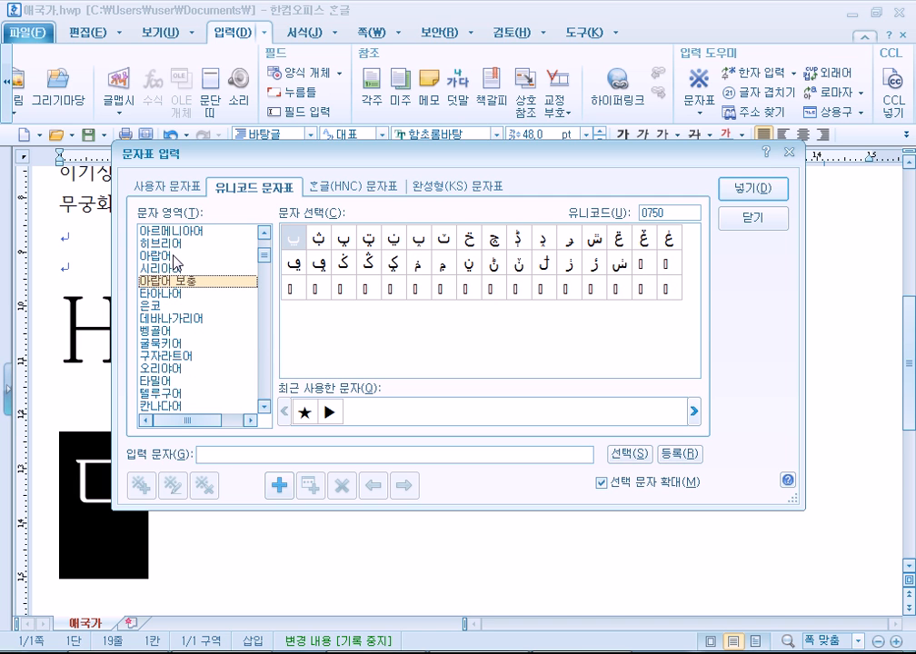
left_click(172, 268)
left_click(173, 257)
left_click(169, 245)
scroll(169, 249, "up", 2)
left_click(182, 307)
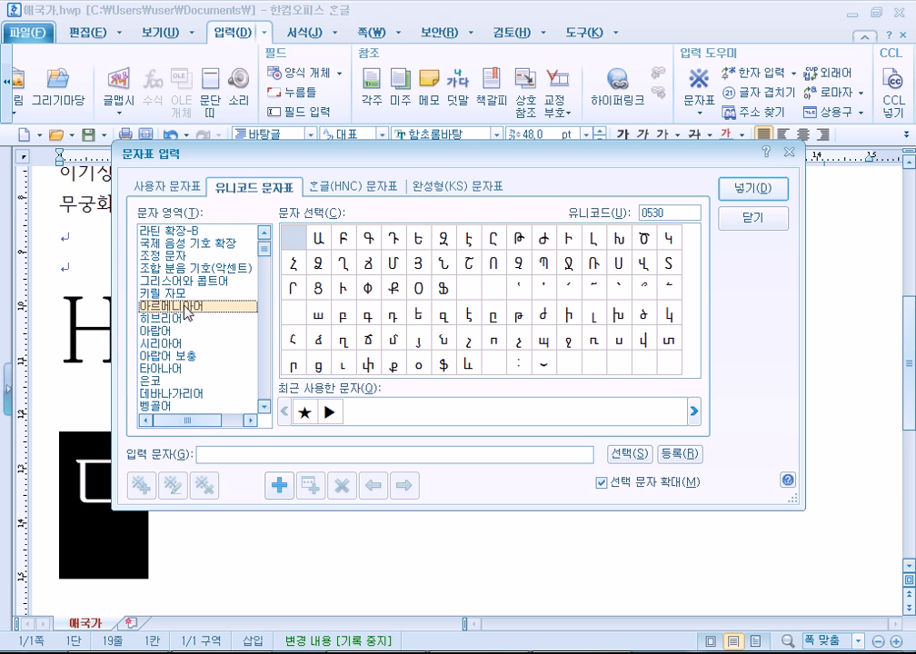
scroll(152, 218, "up", 1)
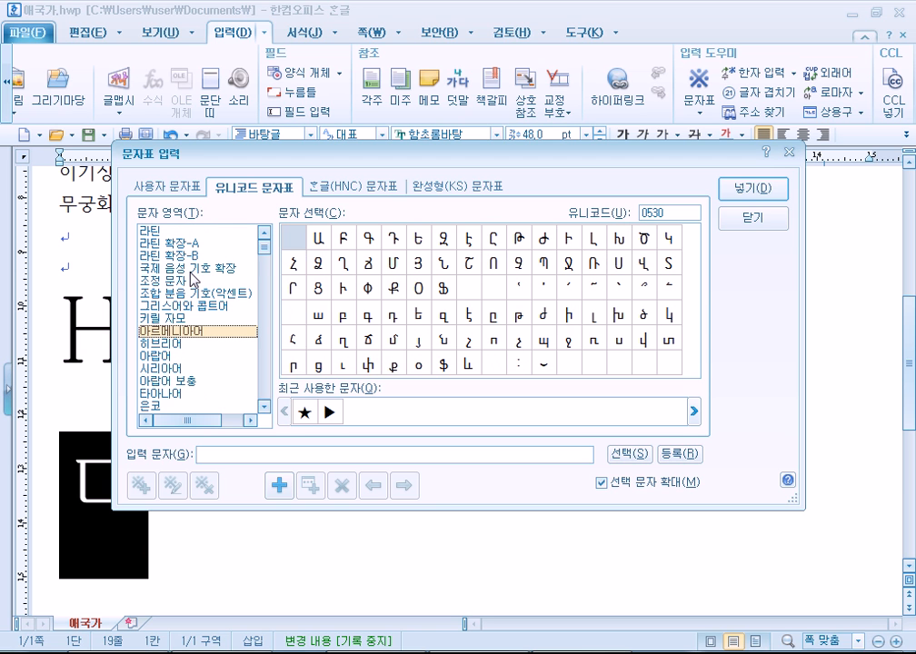
left_click(314, 187)
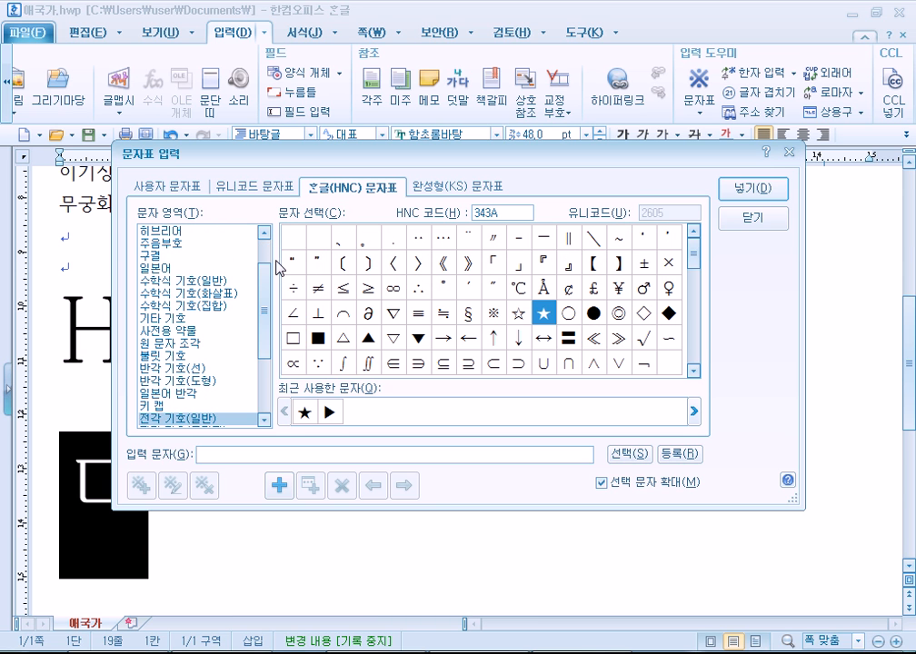
Preview ※, ★ and ♨, view 전각 기호(로마자), then close the character map with Esc.
left_click_drag(261, 300, 261, 351)
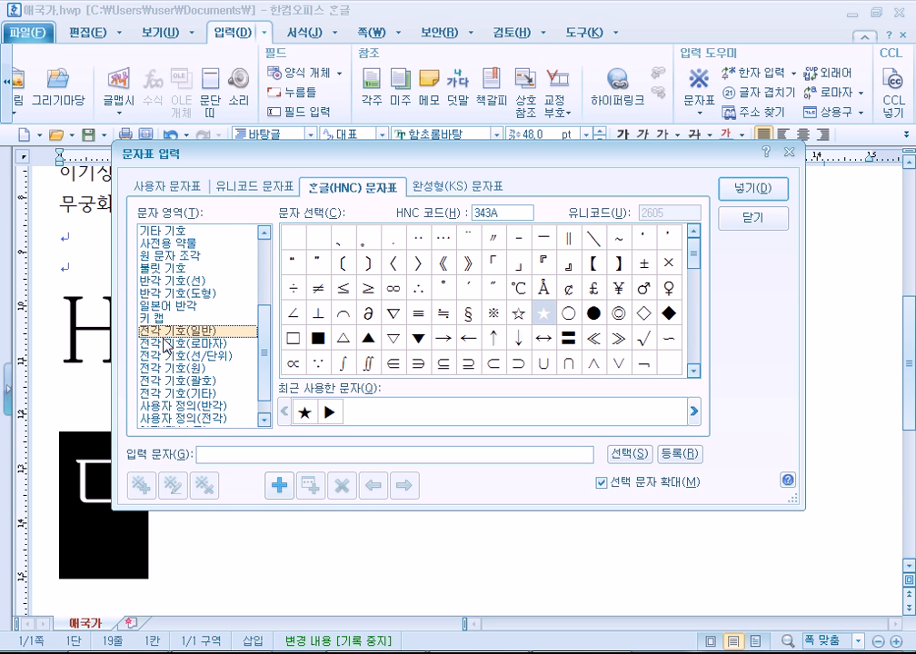
left_click(496, 316)
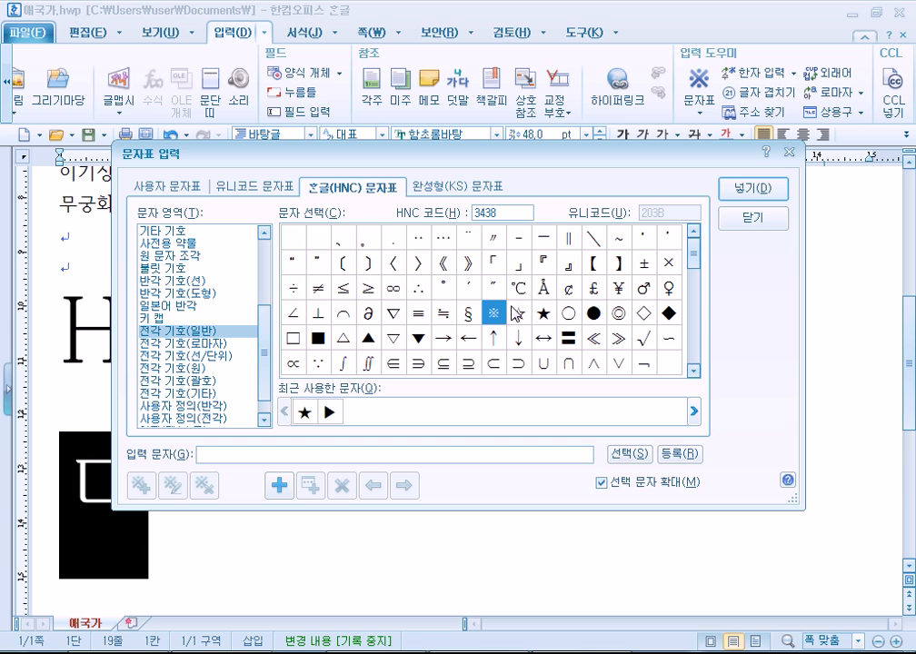
left_click(540, 314)
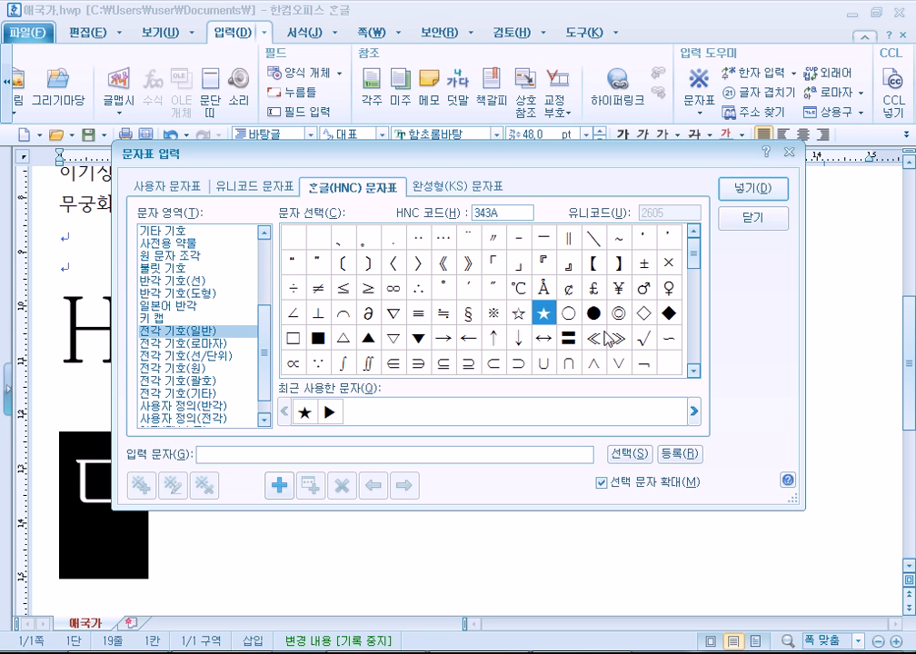
left_click_drag(696, 257, 697, 298)
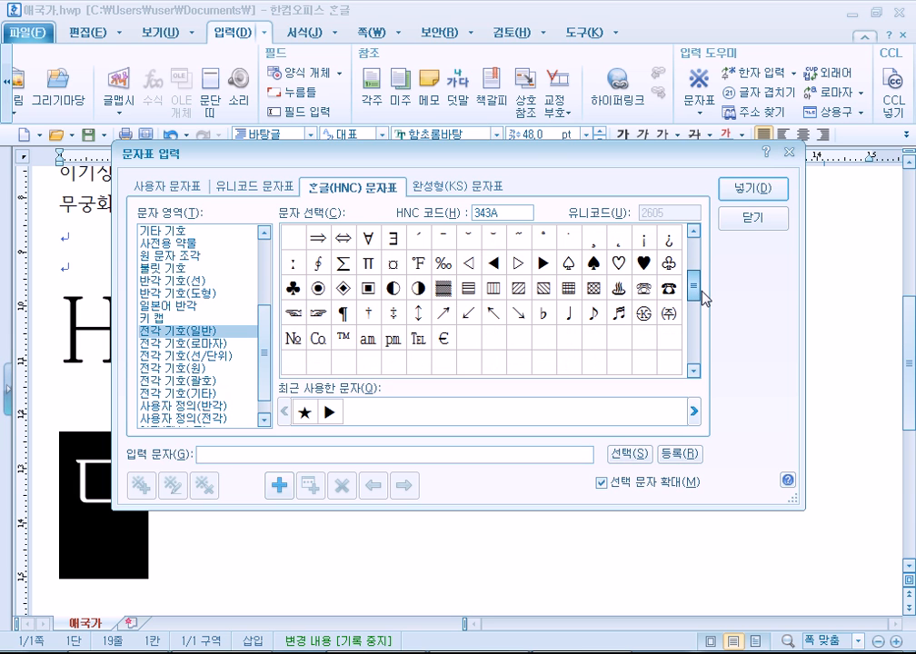
left_click(624, 298)
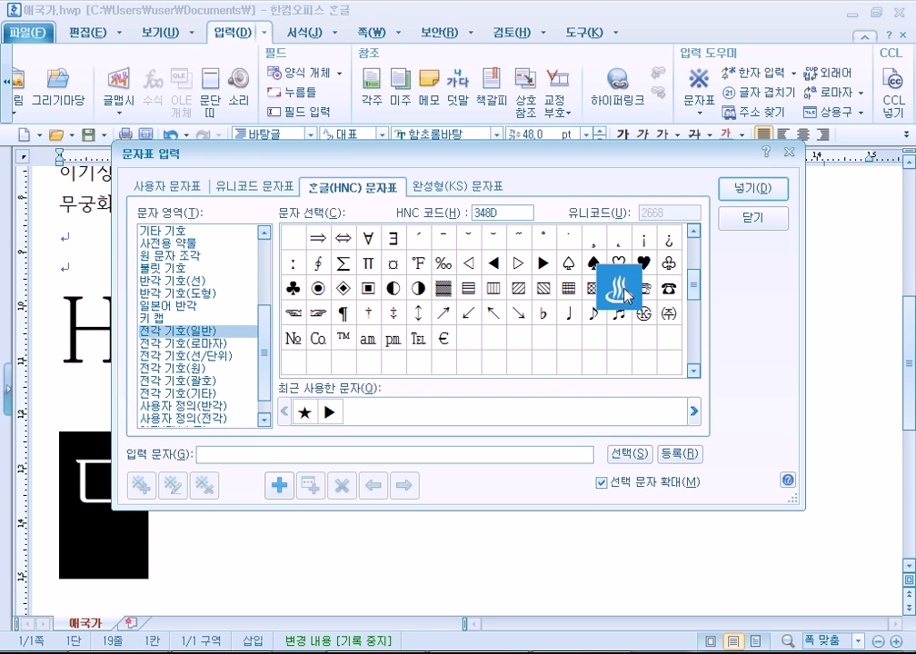
left_click(198, 343)
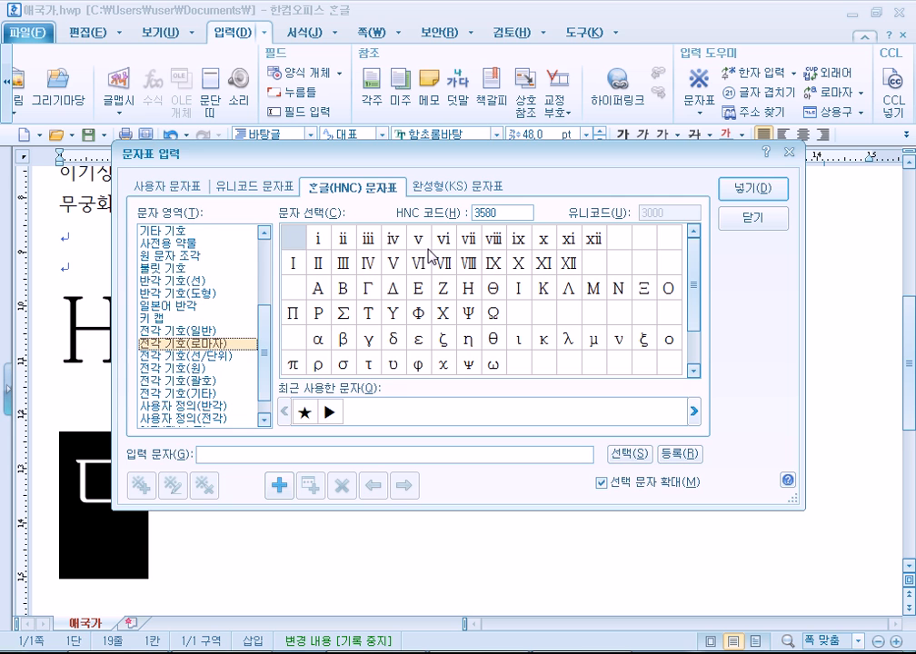
key("Escape")
scroll(396, 266, "up", 5)
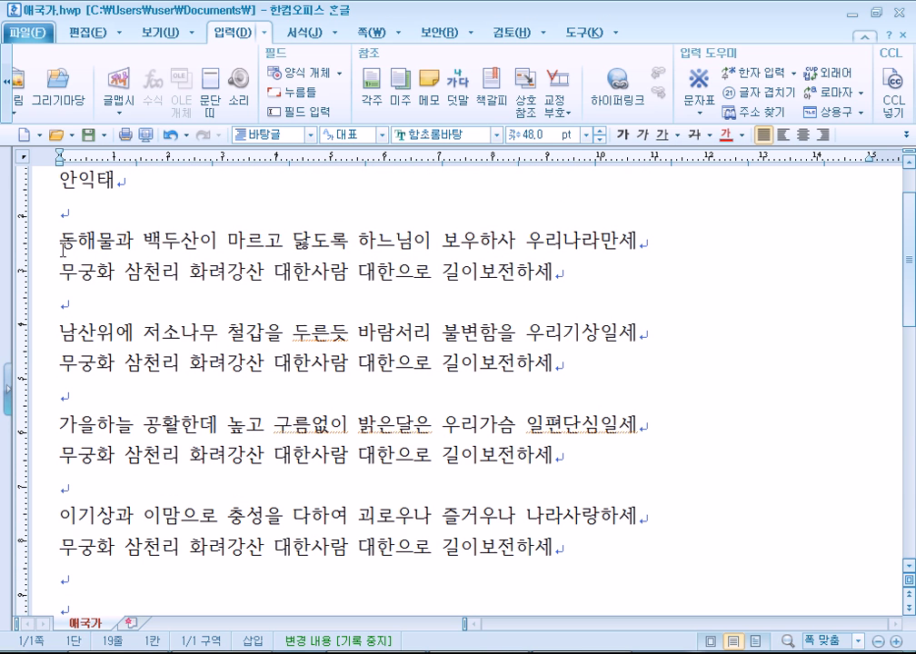
Type the labels I., II., III. and IV. at the start of the four verse lines.
left_click(65, 238)
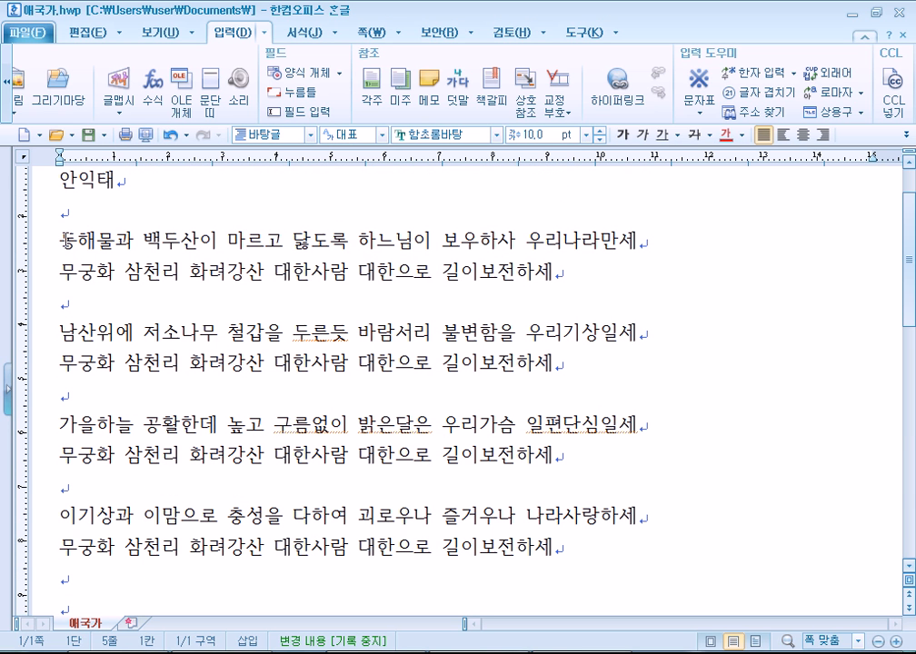
left_click(700, 84)
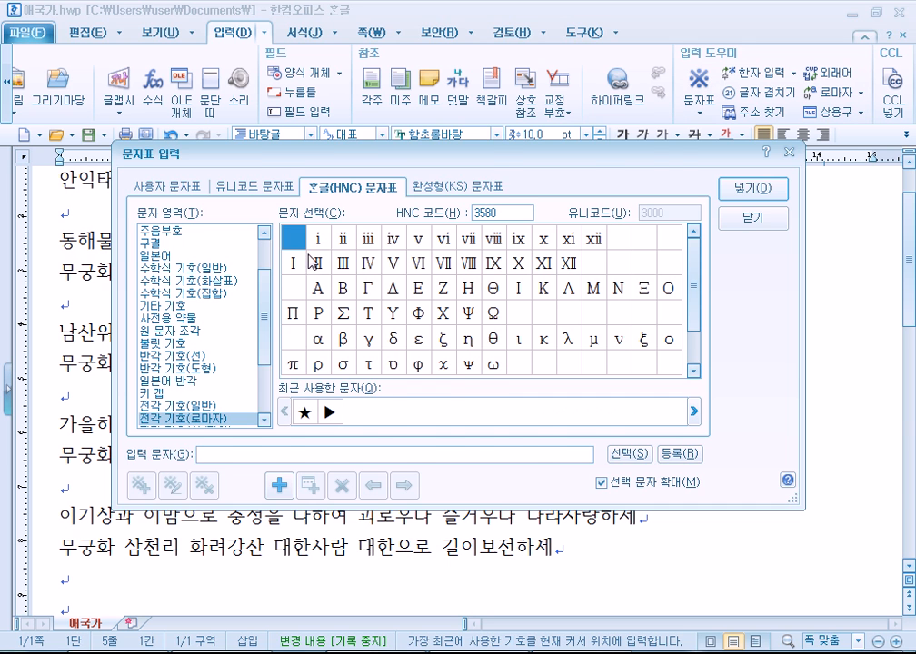
key("Escape")
type("I.")
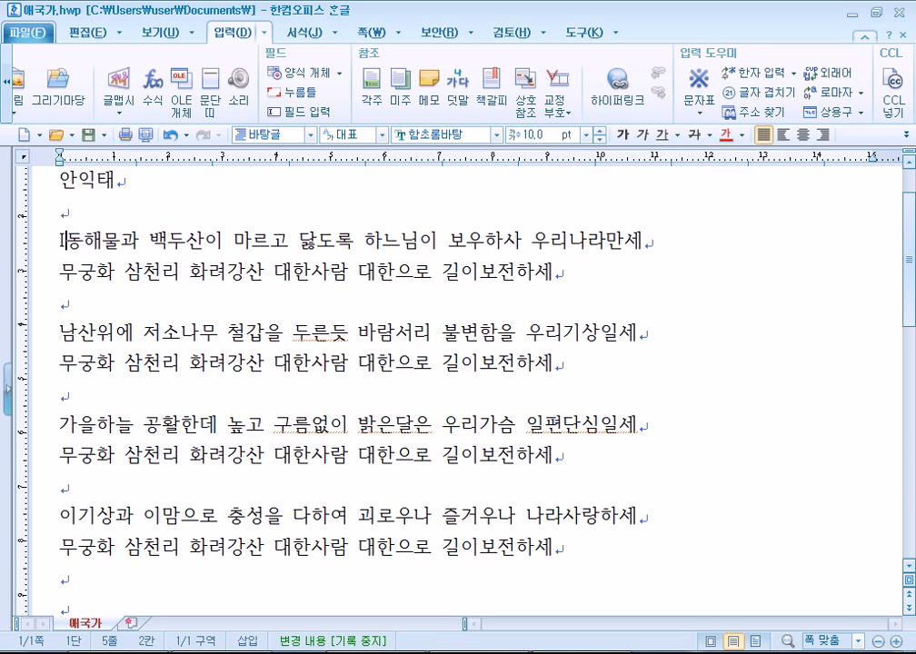
left_click(60, 332)
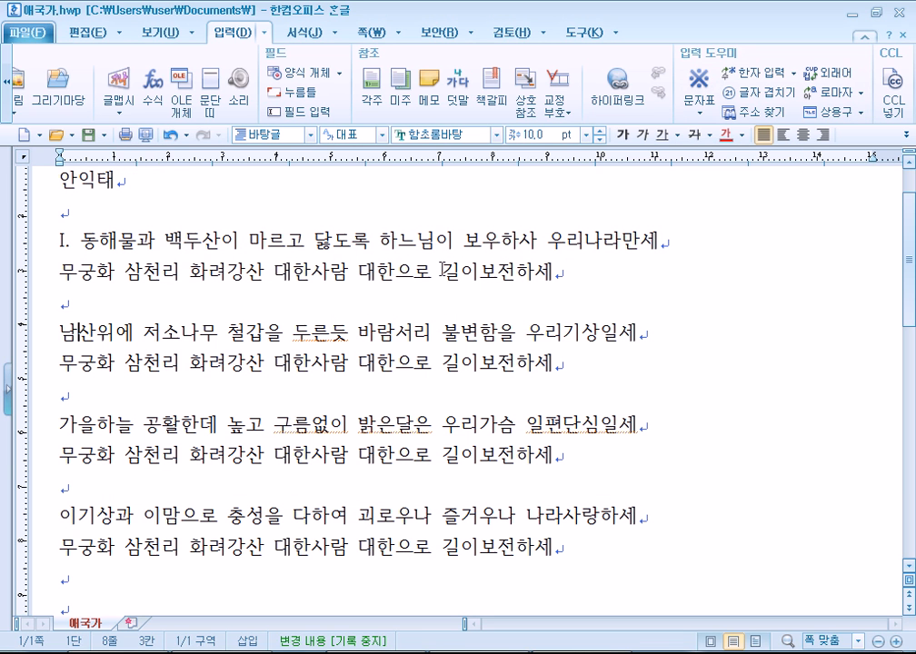
type("II.")
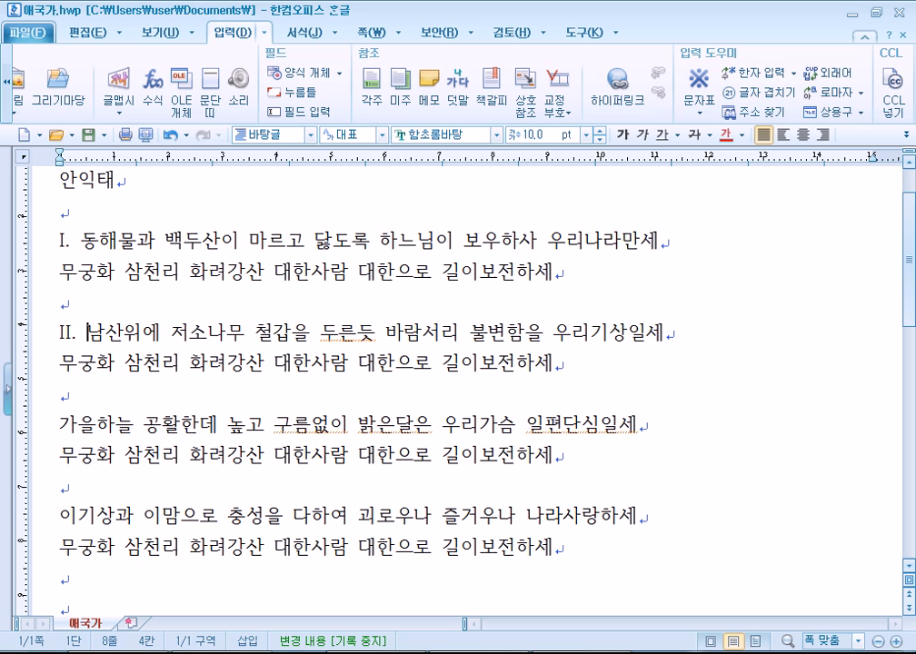
left_click(61, 424)
type("III.")
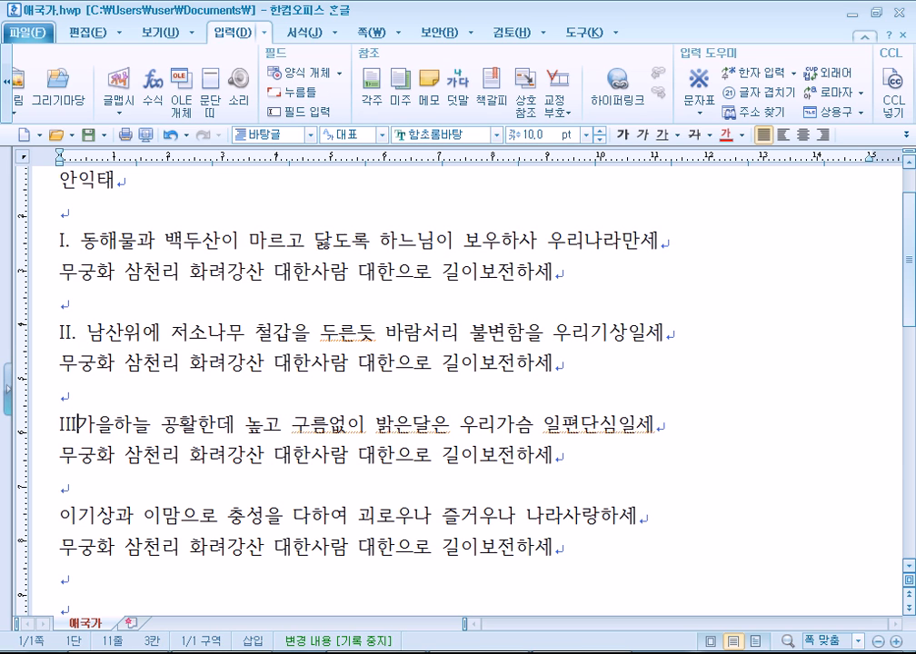
key("Down")
key("Down")
key("Down")
key("Home")
type("IV.")
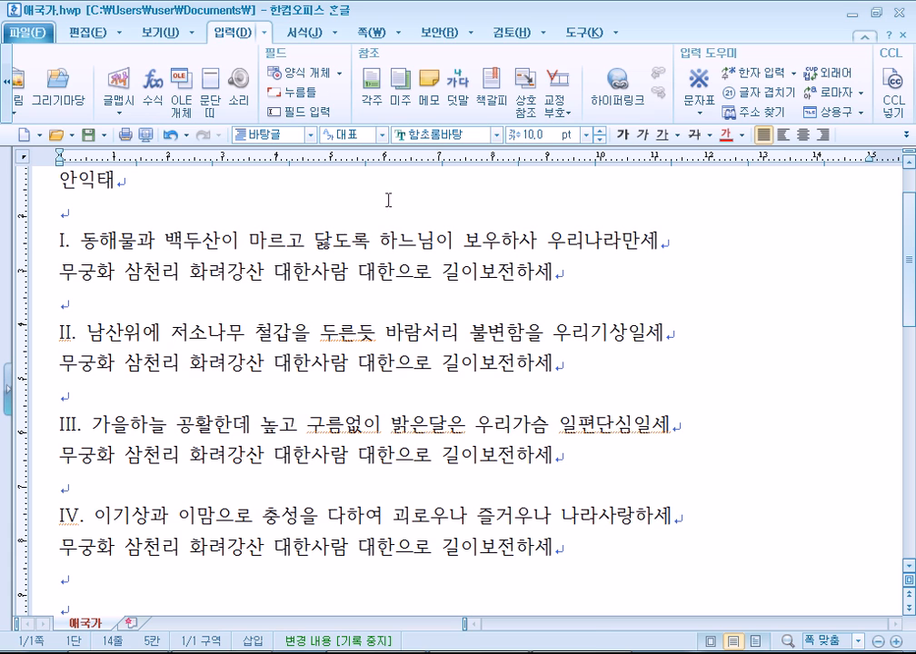
left_click(65, 241)
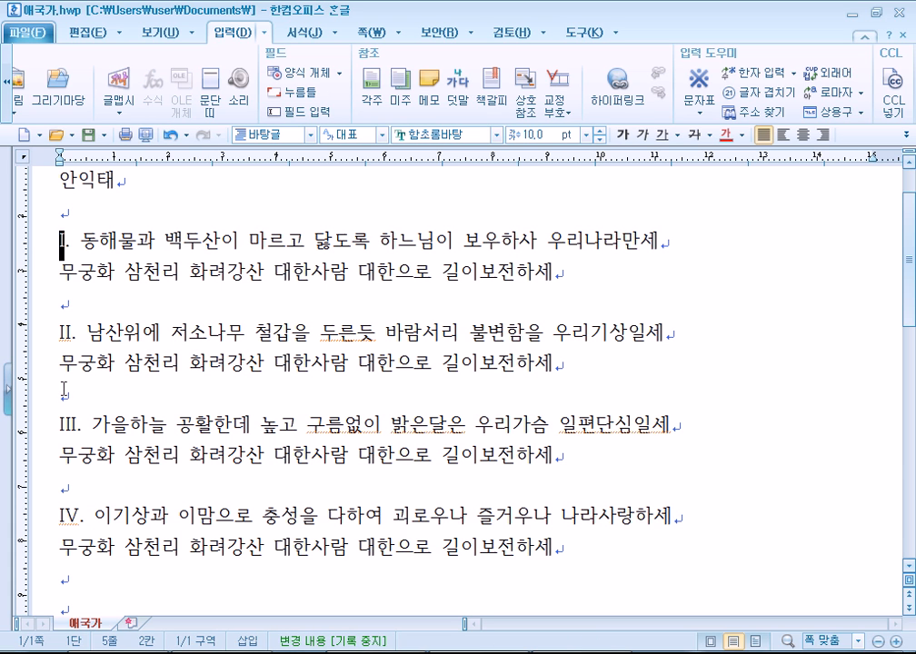
left_click(66, 425)
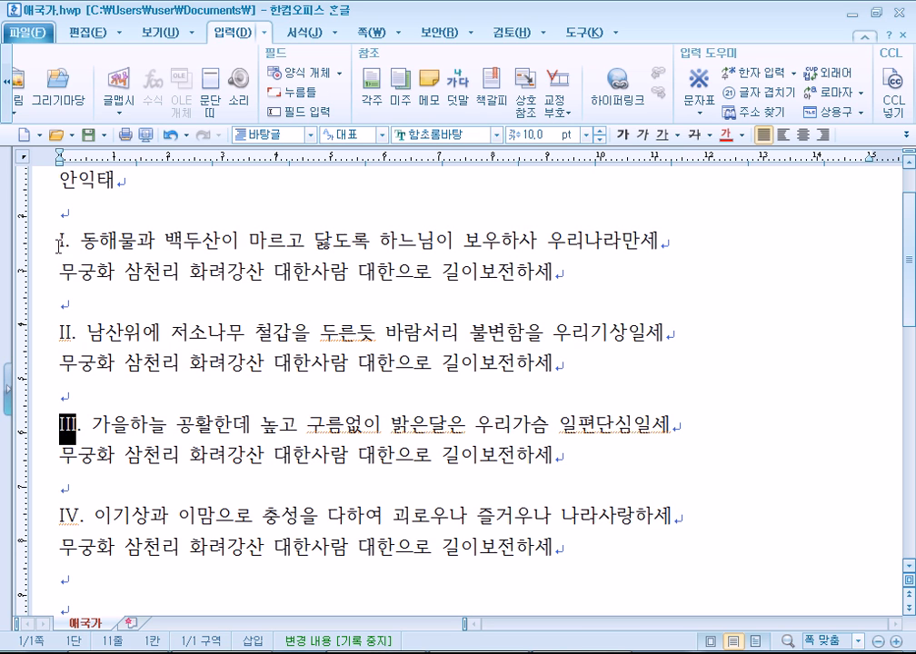
left_click(60, 244)
key("ctrl+F10")
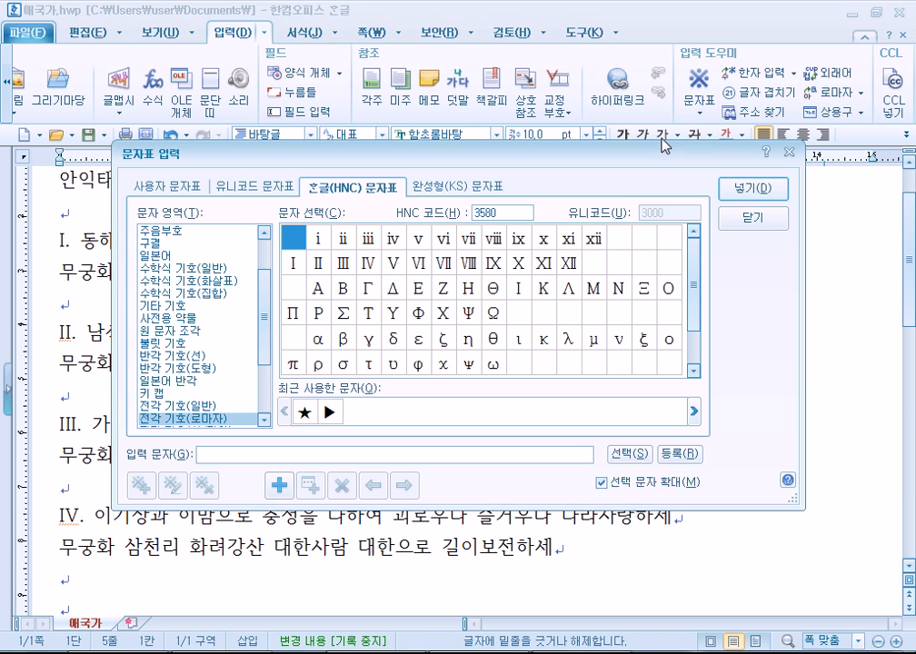
left_click(300, 263)
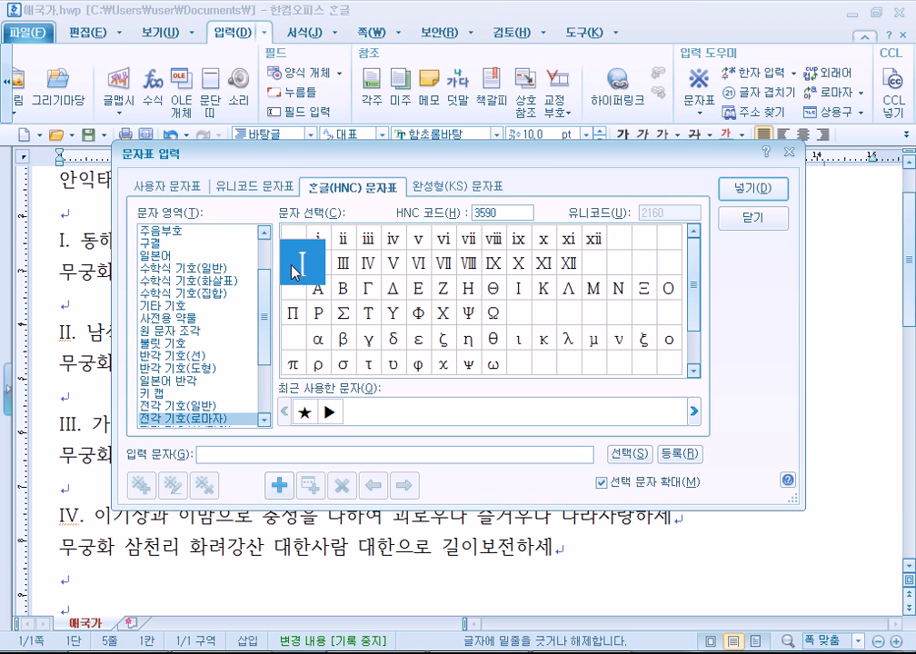
left_click(379, 268)
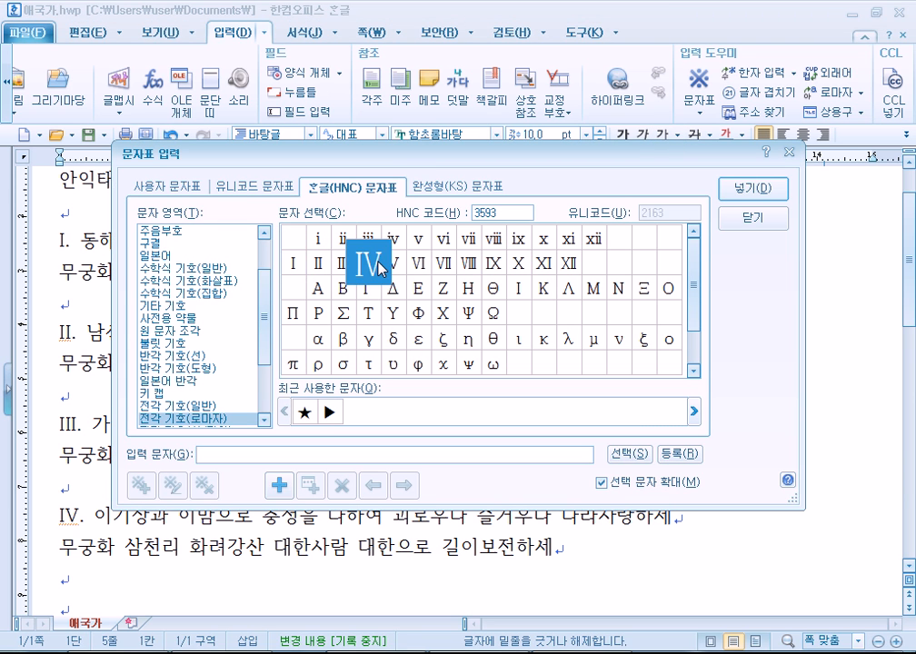
key("Escape")
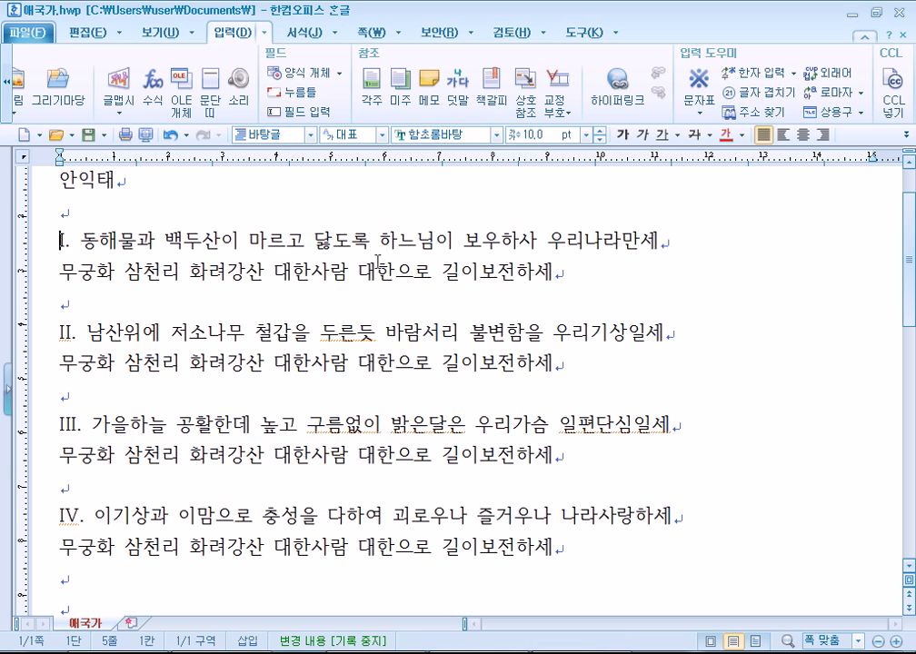
left_click(325, 202)
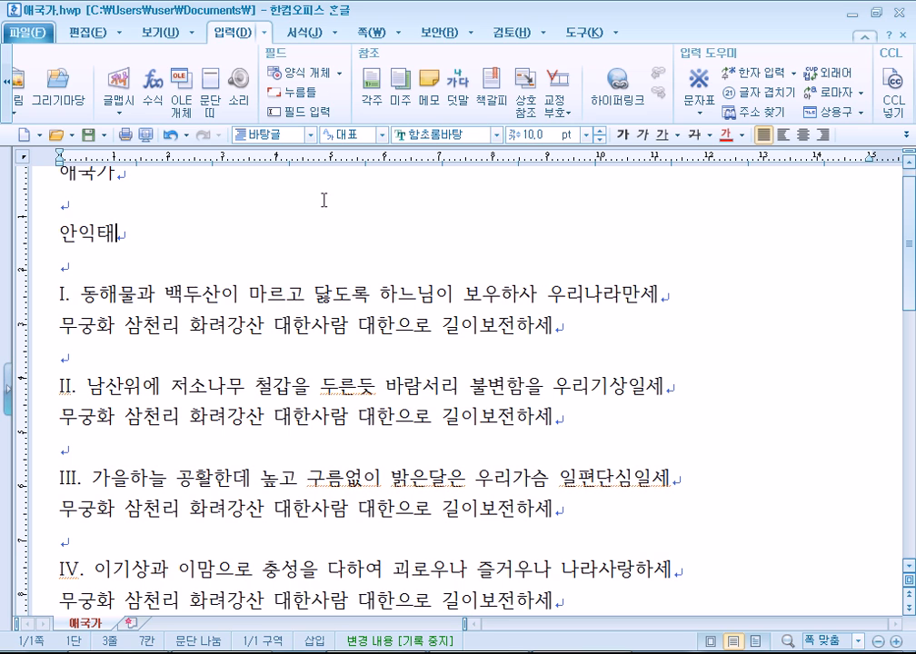
left_click(248, 274)
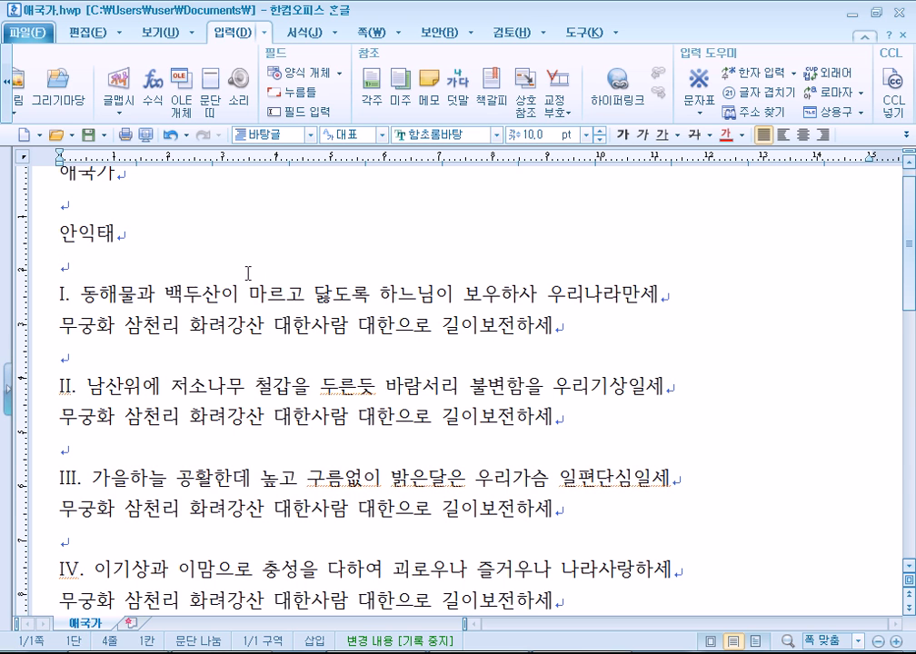
Insert a ★ from the full-width general symbols before the title 애국가.
scroll(136, 226, "up", 1)
left_click(64, 199)
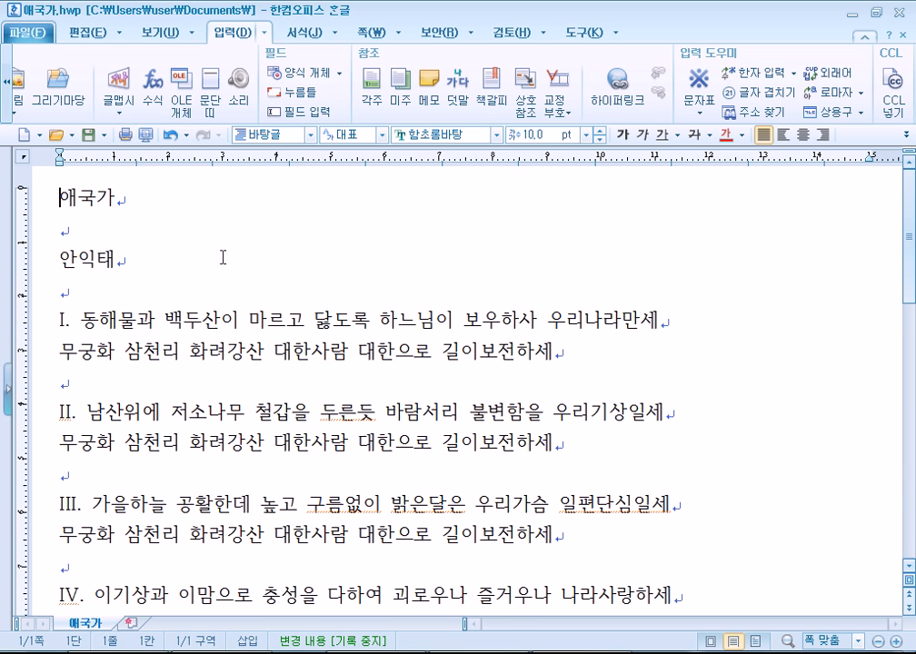
key("ctrl+F10")
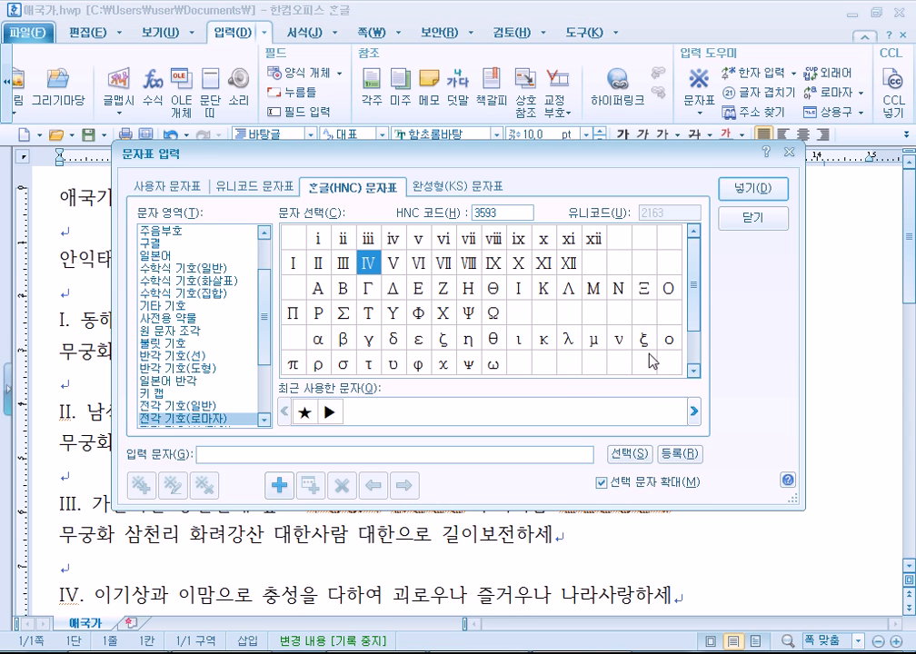
left_click(153, 405)
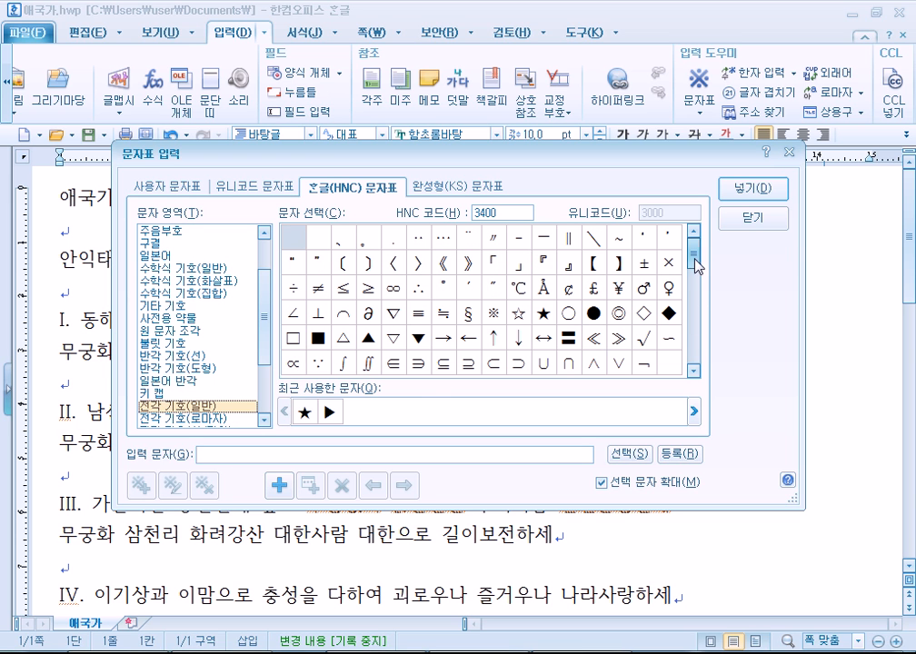
left_click_drag(703, 257, 701, 296)
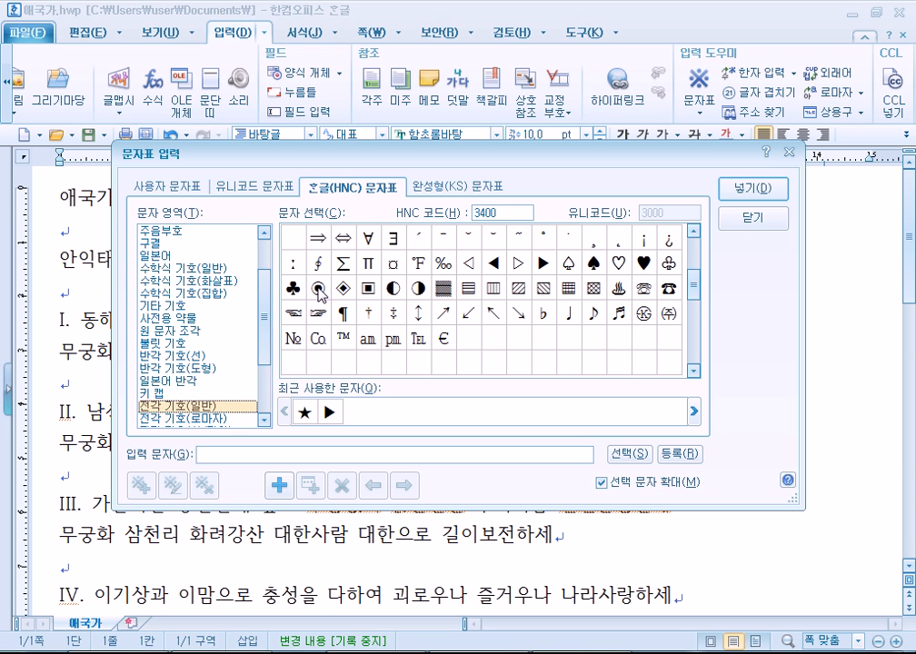
mouse_move(700, 287)
left_mouse_down()
mouse_move(699, 263)
mouse_move(711, 297)
mouse_move(695, 304)
mouse_move(707, 340)
mouse_move(695, 273)
left_mouse_up()
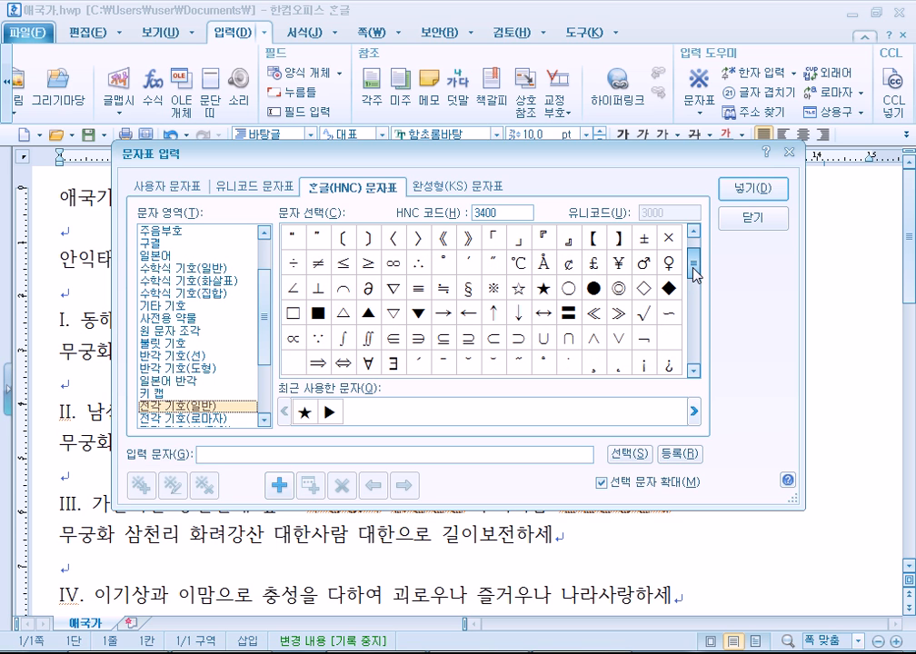
left_click(538, 290)
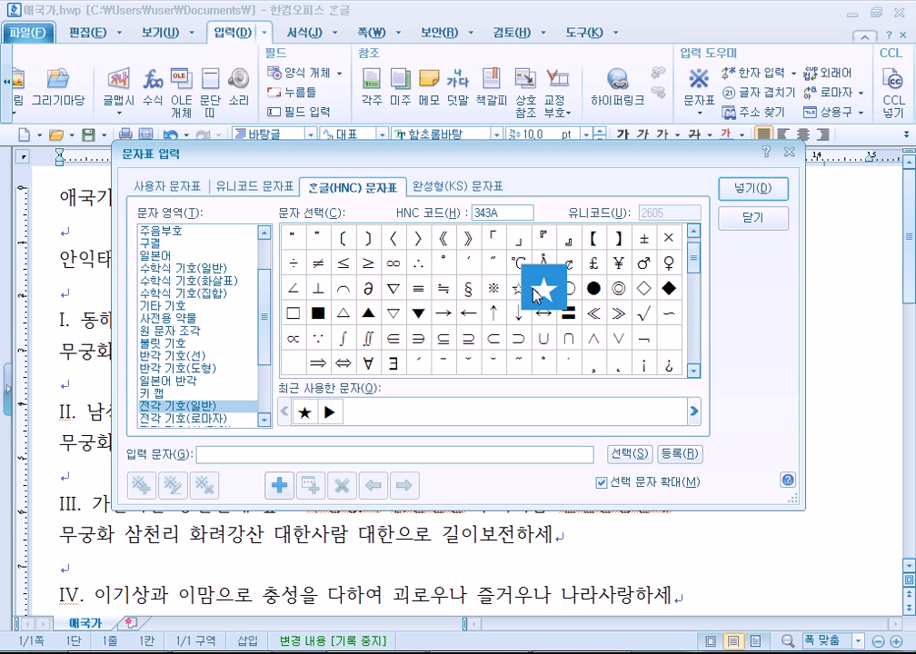
left_click(752, 189)
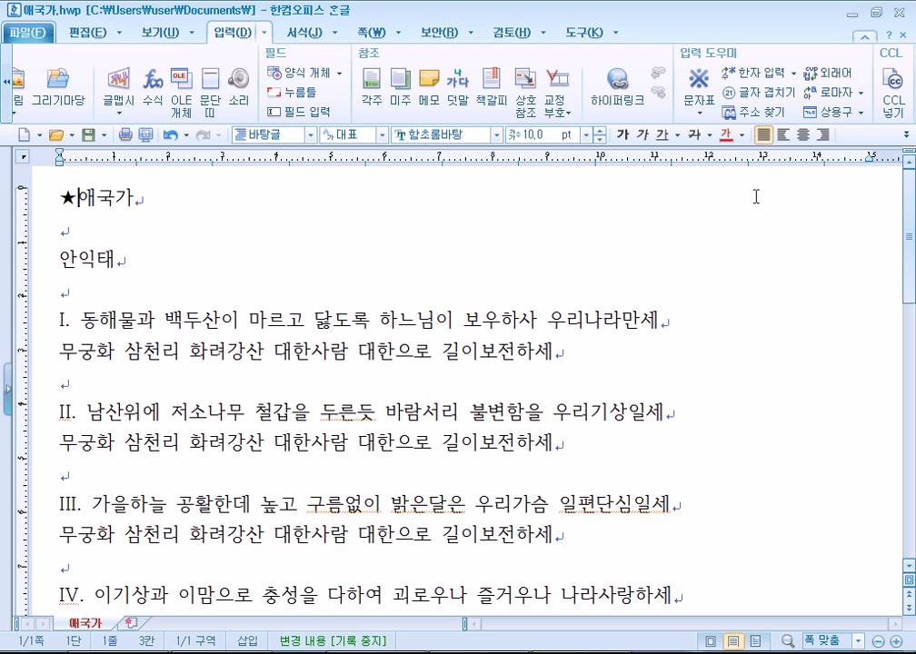
Copy the star to the end of the title and add spaces, giving ★ 애국가 ★.
key("shift+Left")
key("ctrl+c")
key("End")
key("ctrl+v")
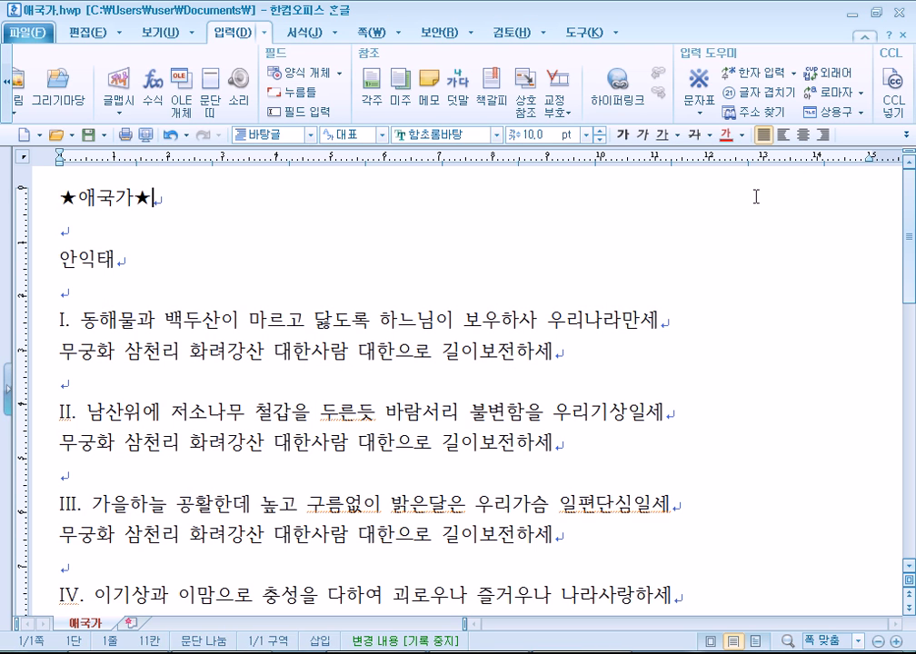
left_click(78, 201)
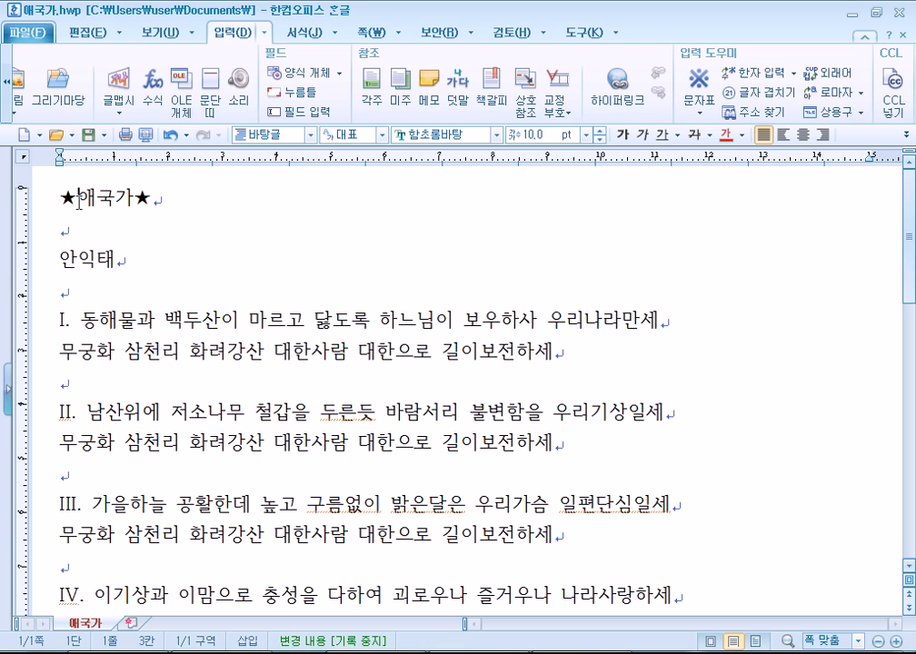
left_click(135, 199)
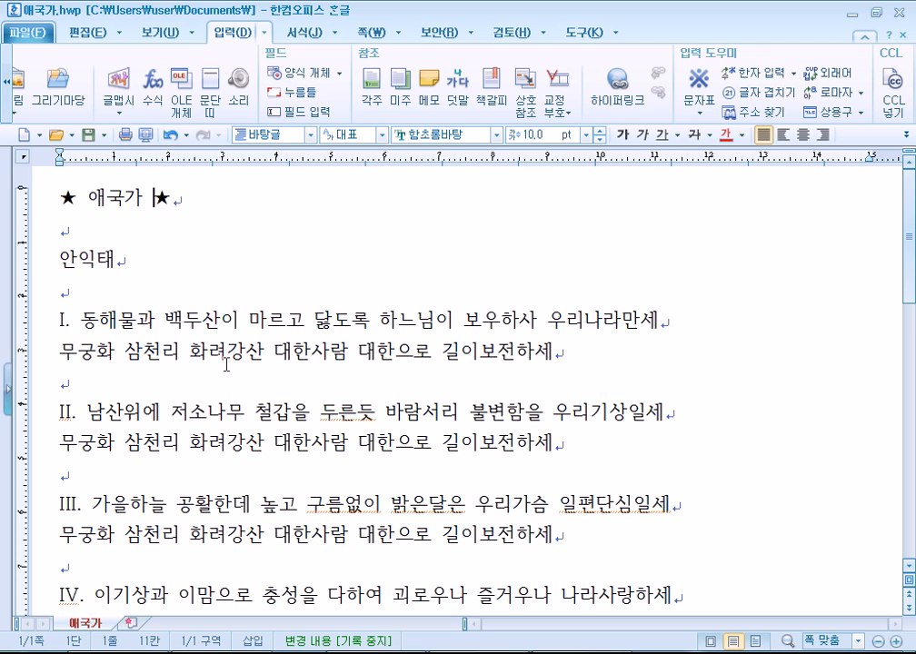
Delete the extra space after the first verse's I. label so it reads I. 동해물과.
scroll(226, 364, "down", 1)
left_click(69, 237)
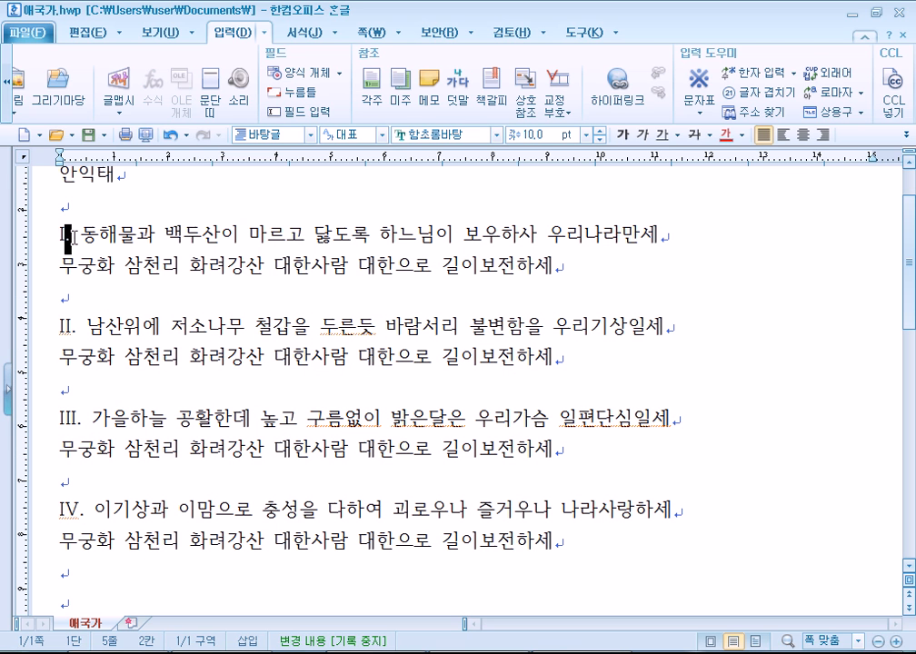
left_click_drag(82, 236, 75, 237)
key("Delete")
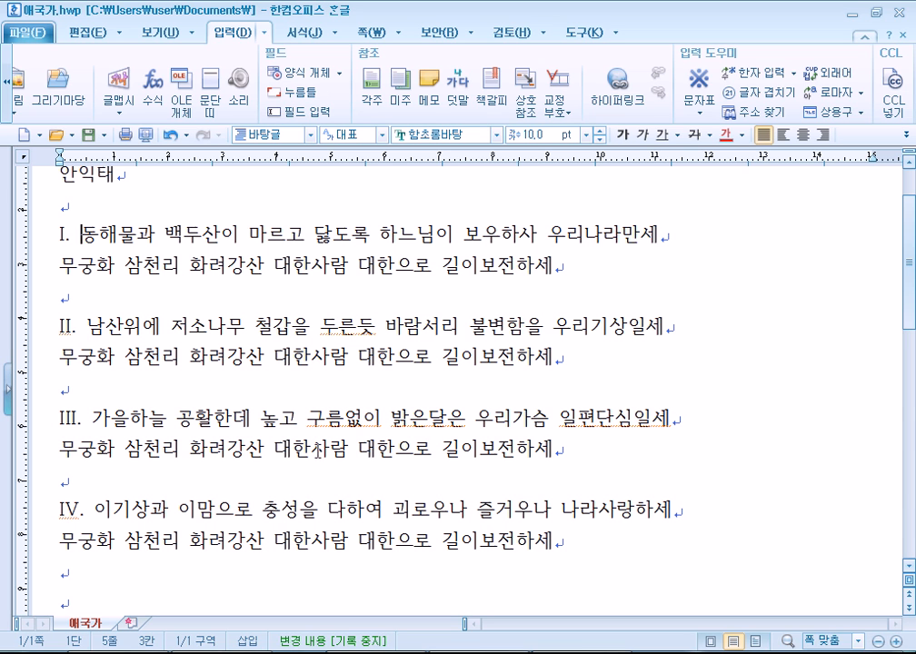
Type the line '1. 다음 어쩌구' below the anthem.
scroll(232, 397, "down", 4)
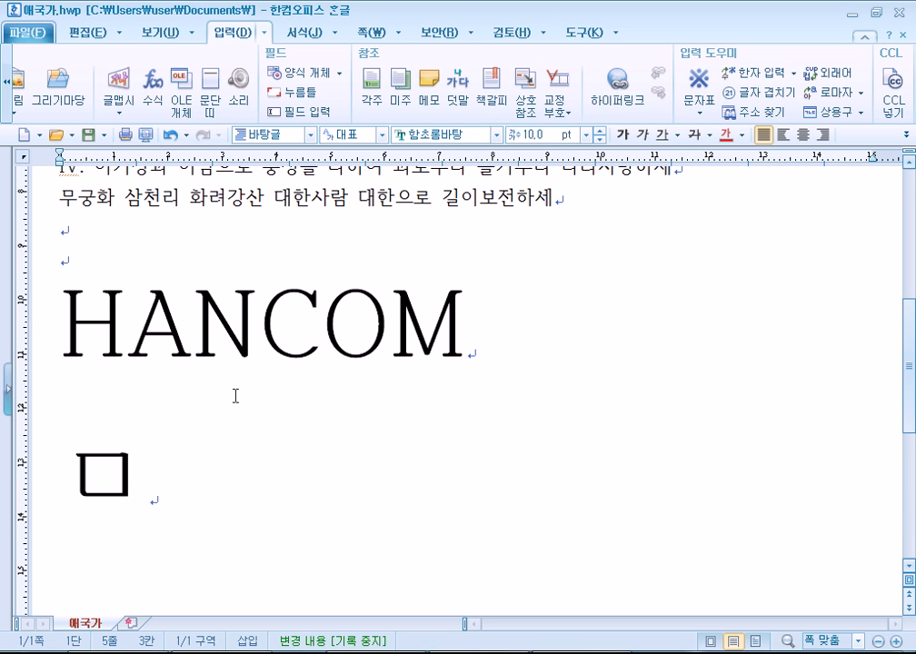
left_click_drag(53, 315, 208, 512)
type("1")
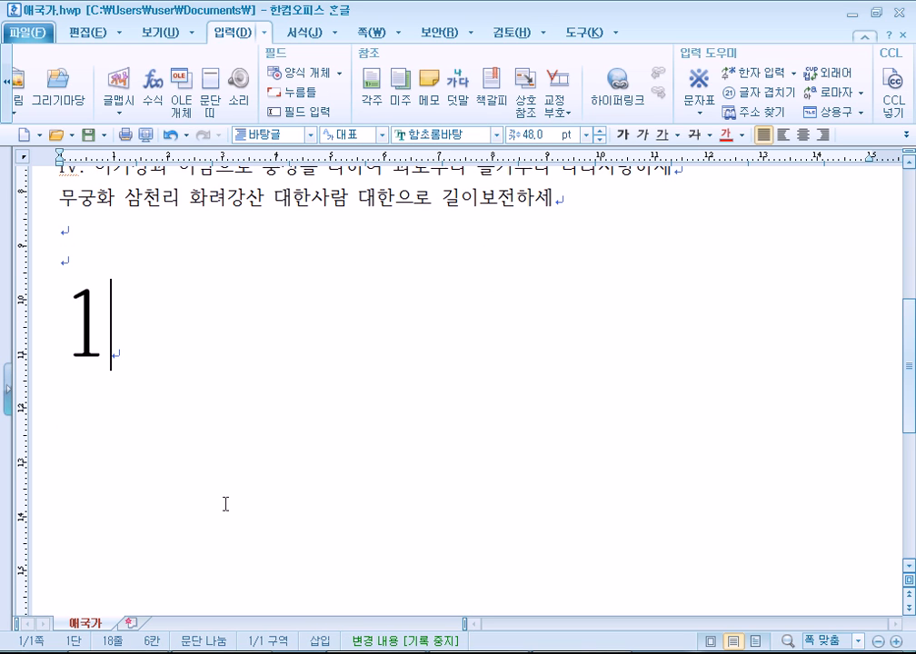
type(". ekdma")
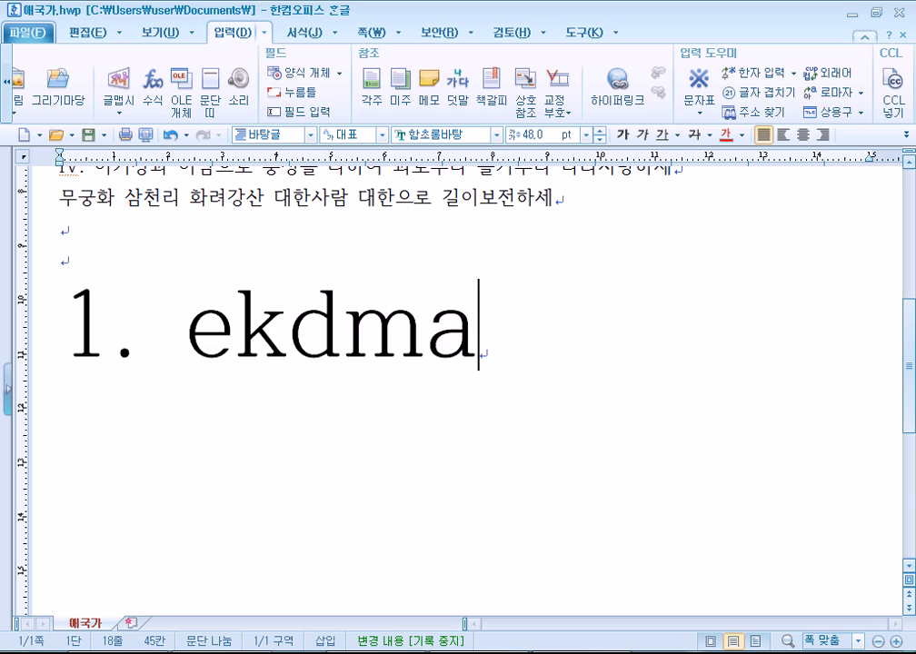
type(" djWjrn")
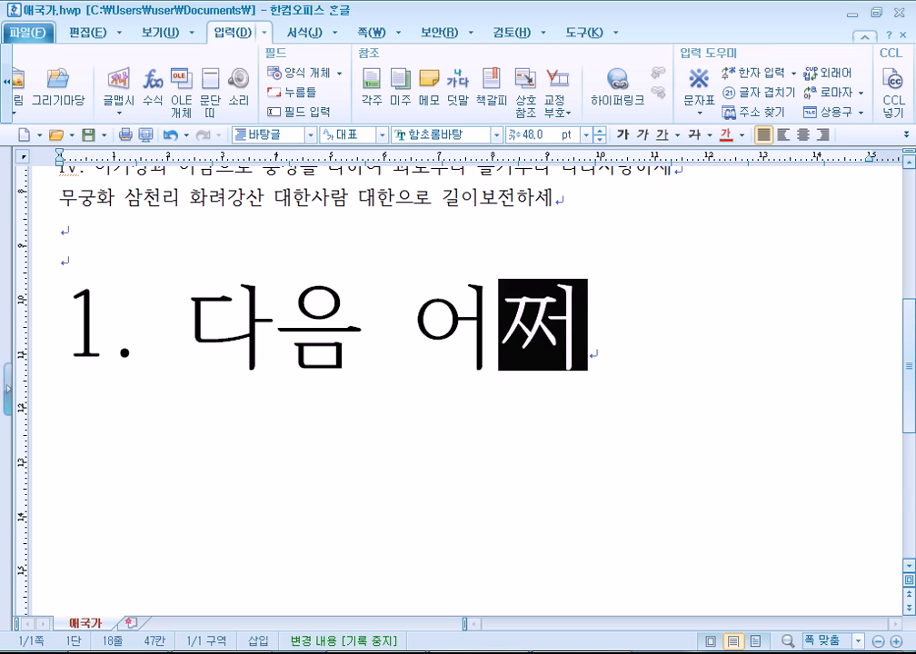
key("Return")
type("2. rk")
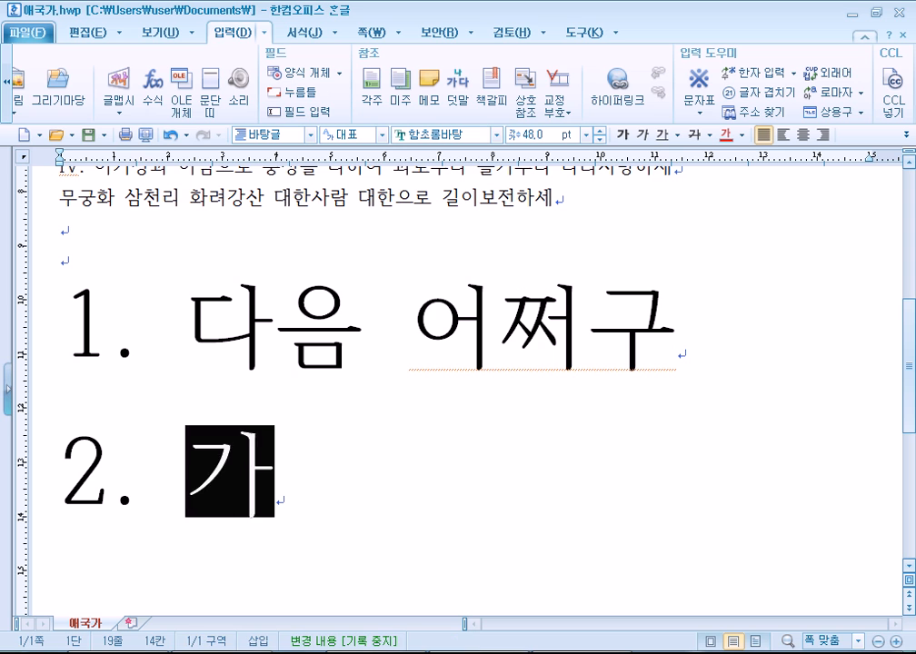
key("BackSpace")
Add the line '가) 보기1' beneath it, followed by an empty paragraph.
key("BackSpace")
key("BackSpace")
key("BackSpace")
key("BackSpace")
key("BackSpace")
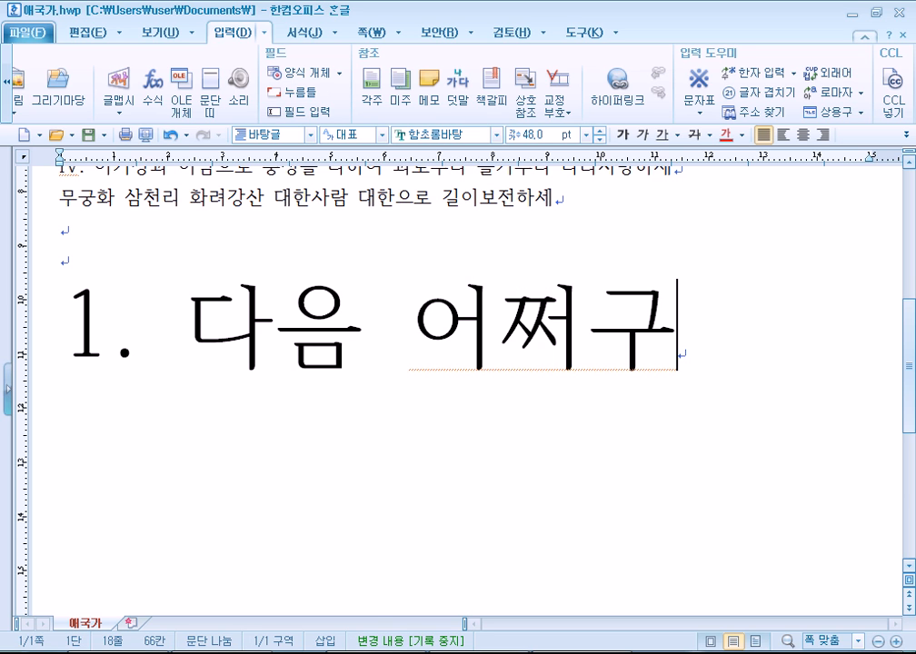
key("Return")
type("2.")
key("BackSpace")
key("BackSpace")
key("BackSpace")
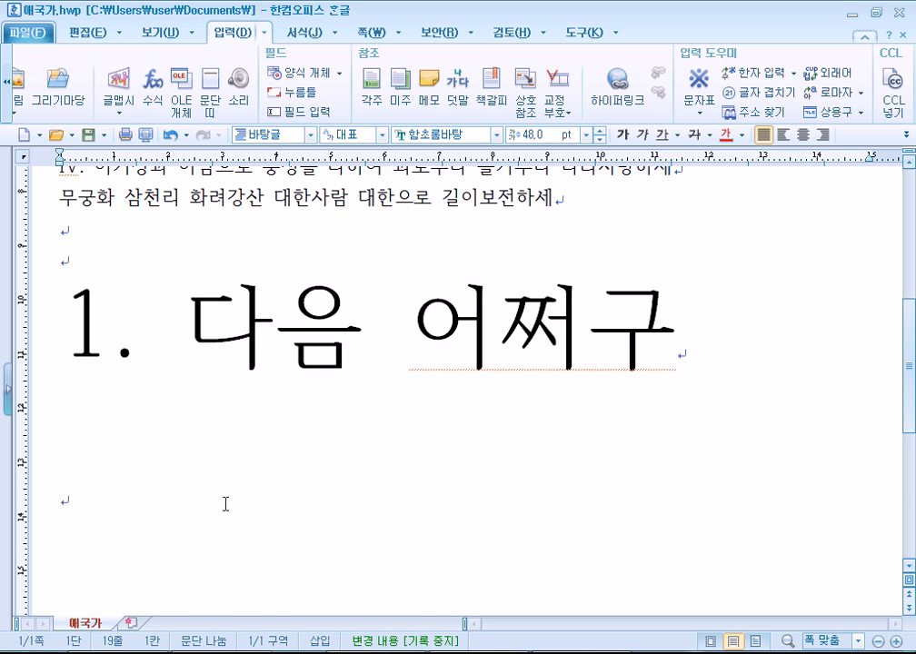
type("rk)")
type("ㅂㅎㄱ")
key("BackSpace")
key("BackSpace")
type("보기1")
key("Return")
Move through the new lines and select the space between 가) and 보기1.
key("Up")
key("Right")
key("Right")
key("Up")
key("Right")
key("Down")
key("Left")
key("shift+Left")
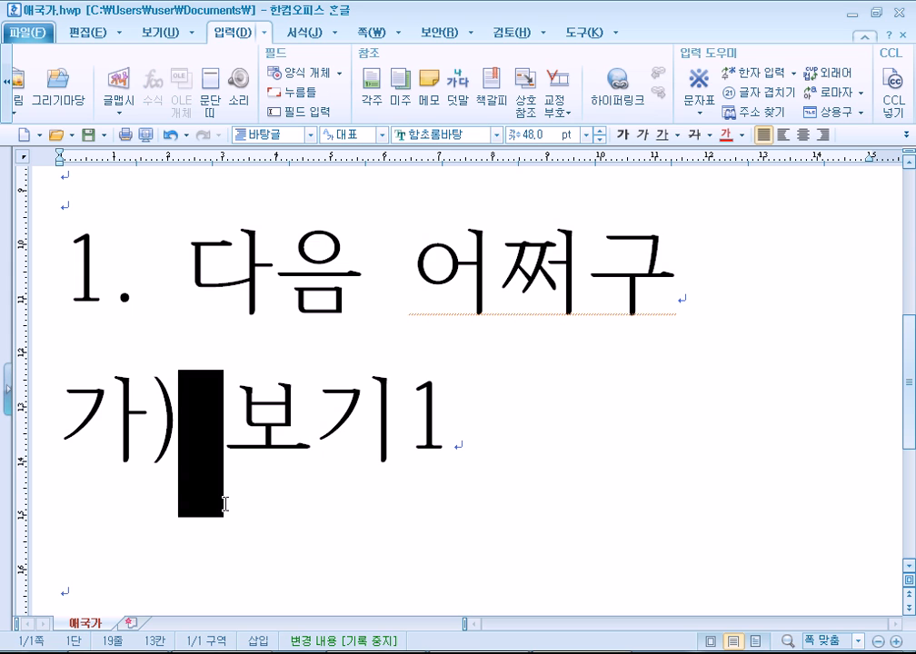
key("Up")
key("Up")
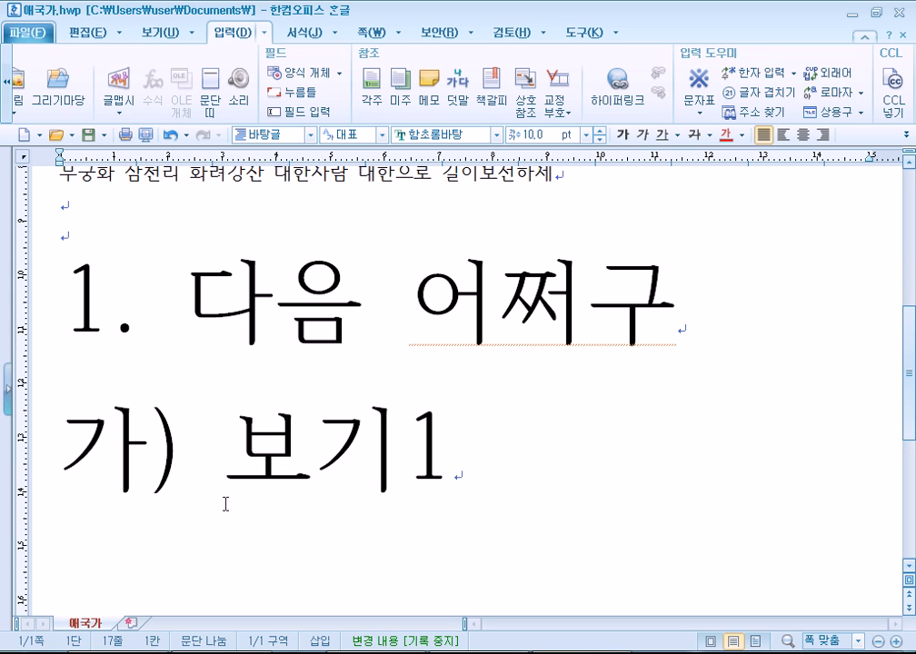
key("Down")
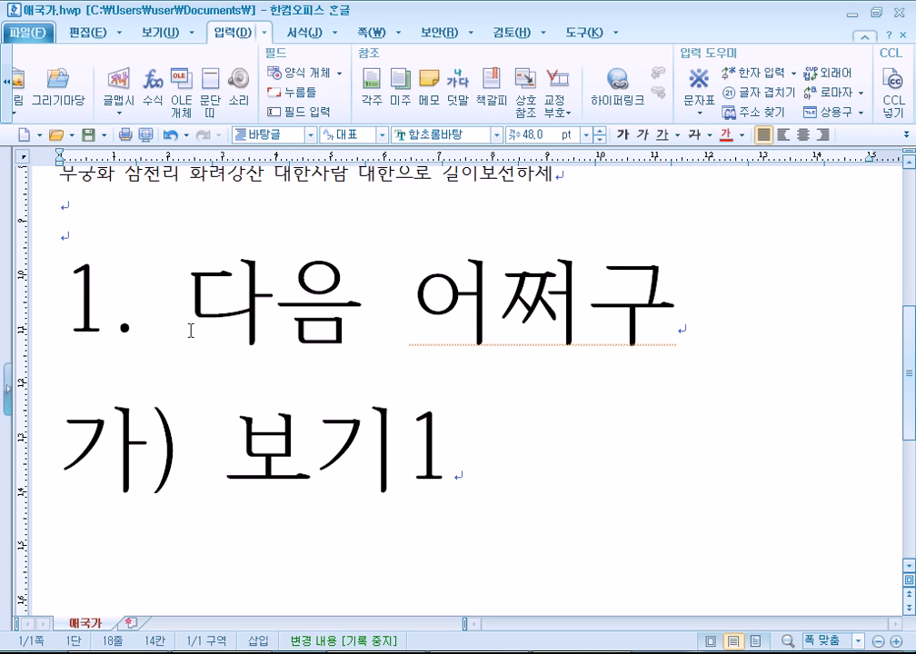
Type (단위 : 원) on the empty line, correct the spacing around its colon, and start a new line.
left_click(160, 542)
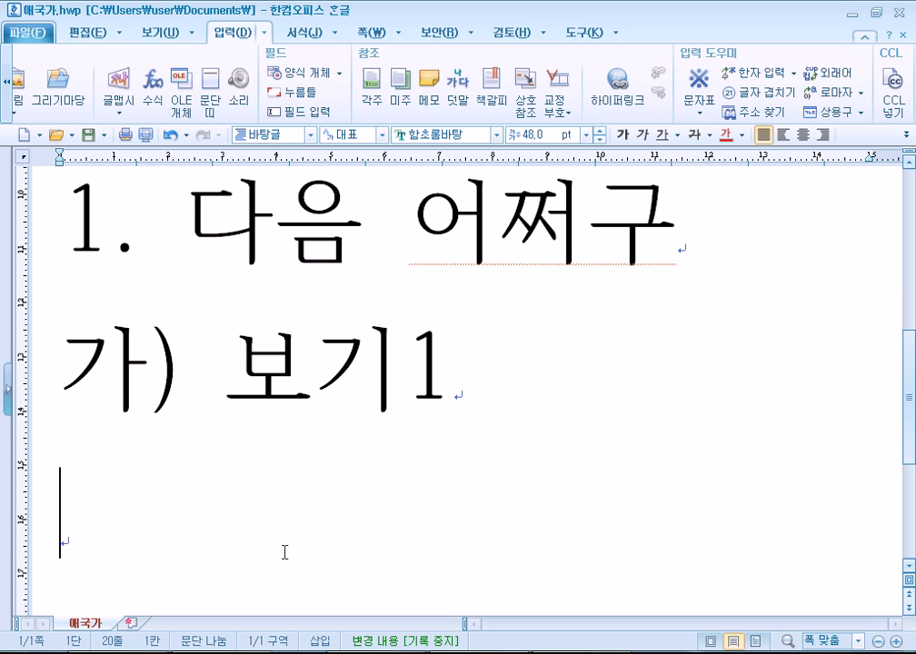
type("(단우")
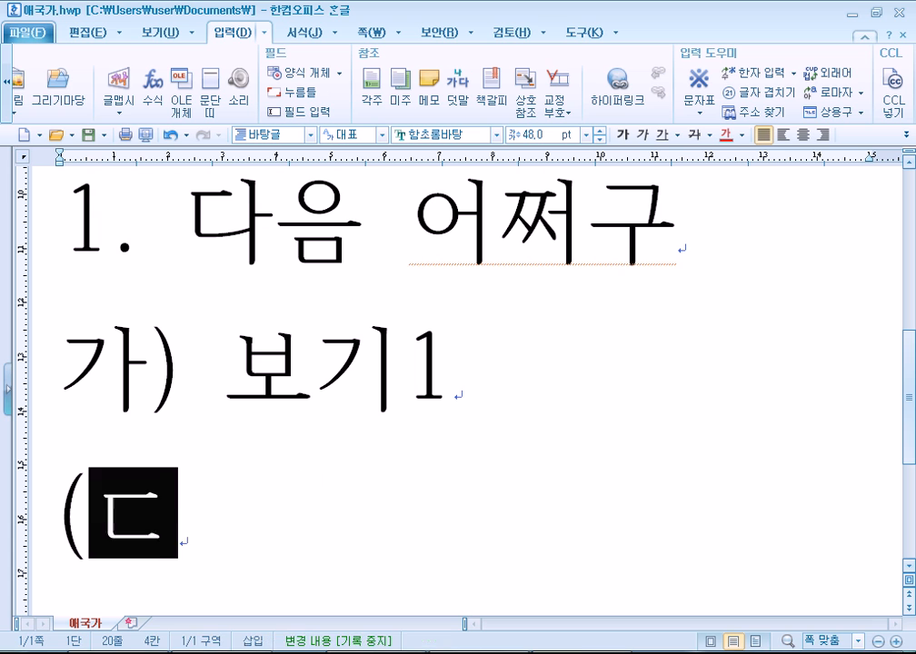
type("위 : ")
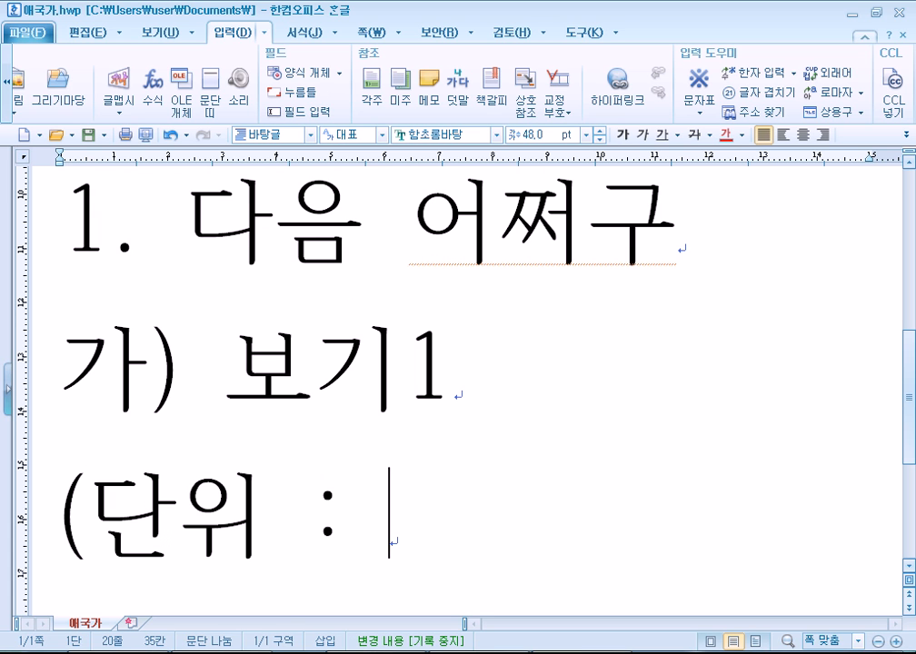
type("원)")
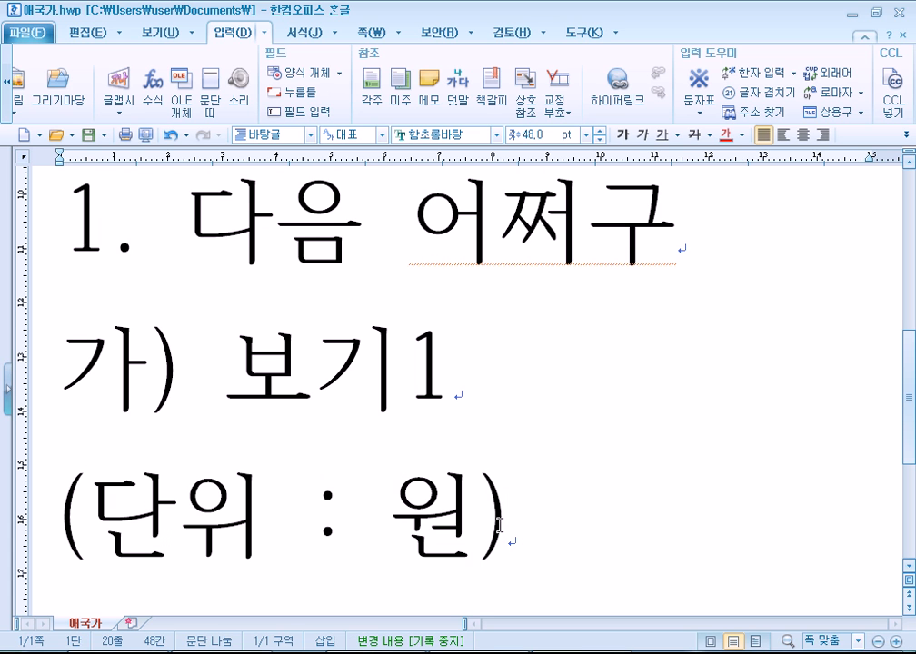
scroll(414, 541, "down", 2)
double_click(301, 327)
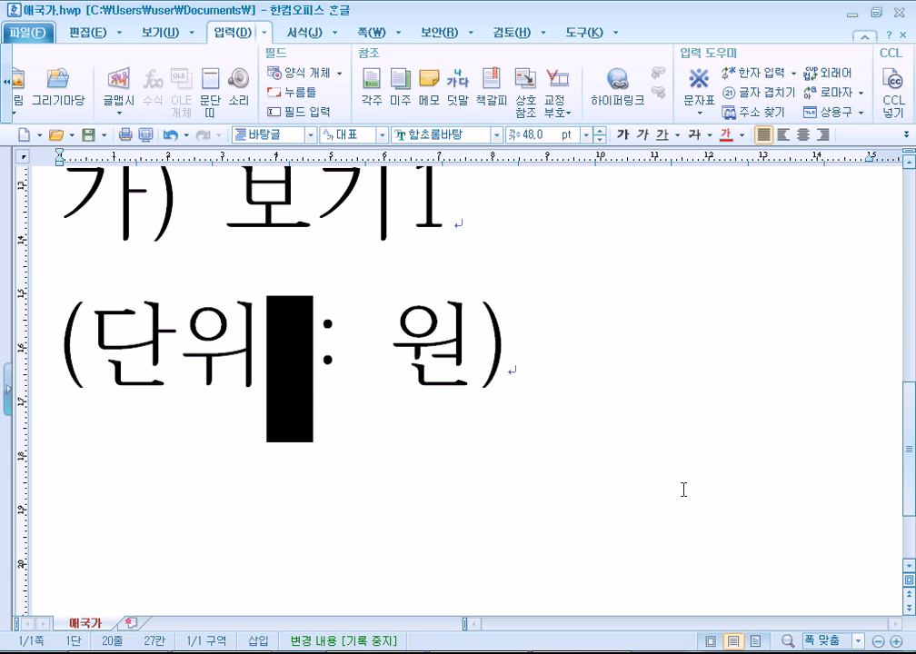
key("Delete")
key("Right")
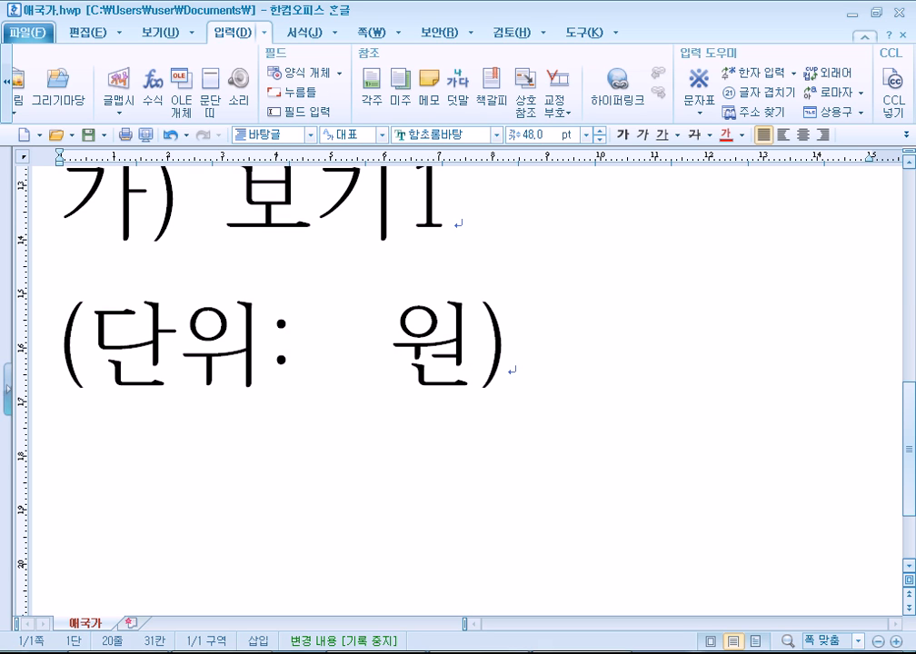
key("Left")
key("Left")
key("Right")
key("Delete")
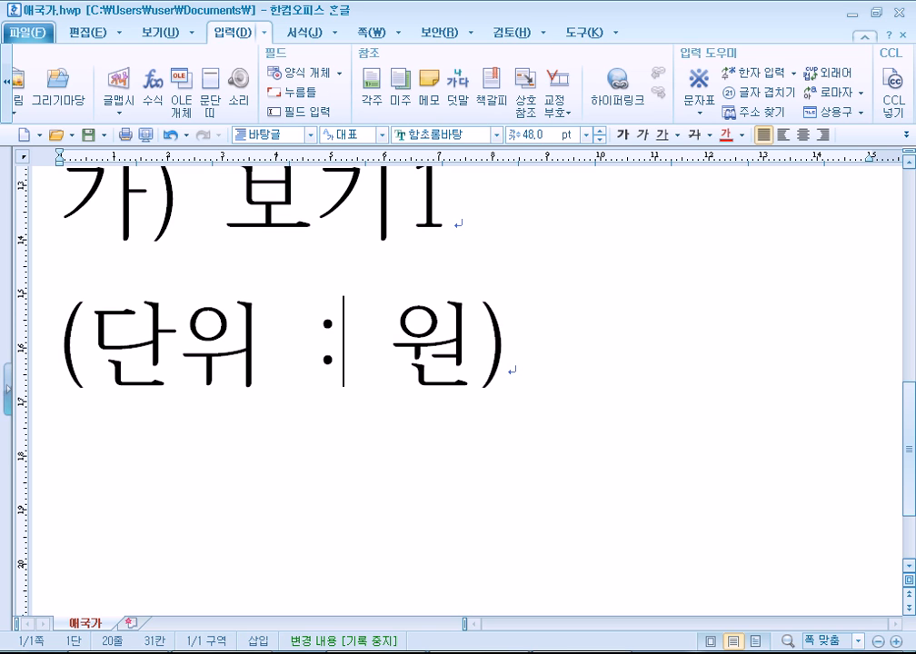
left_click(677, 488)
key("Return")
Type 20:30 on the new line and compare its colon with the one in (단위 : 원).
type("2")
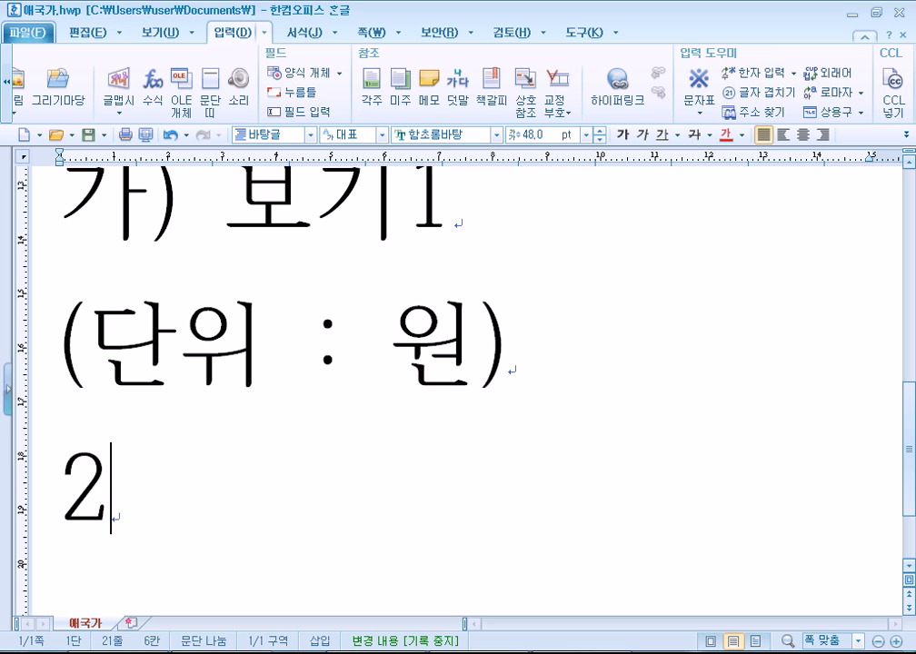
type("0:30")
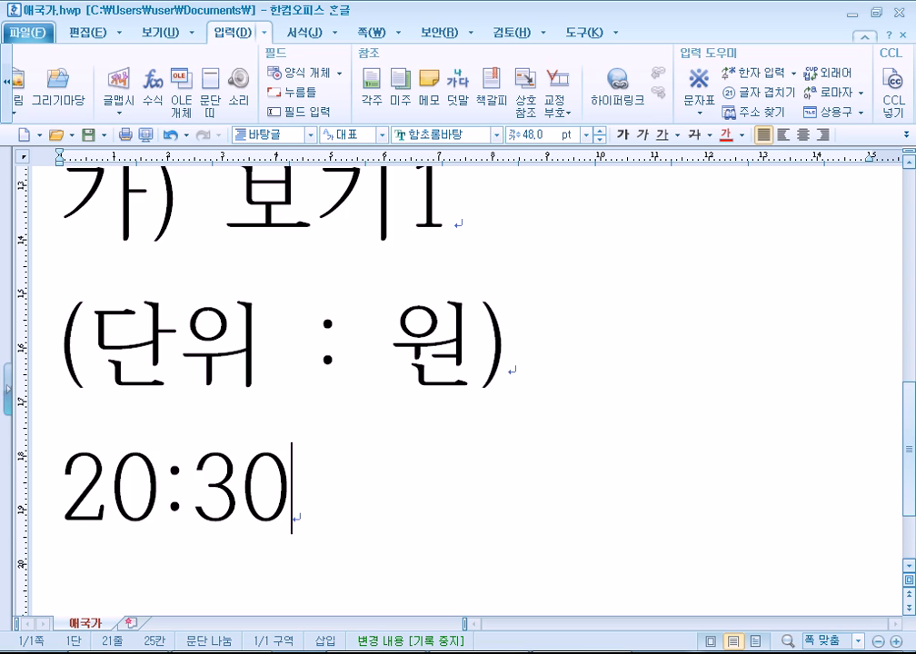
scroll(593, 510, "down", 2)
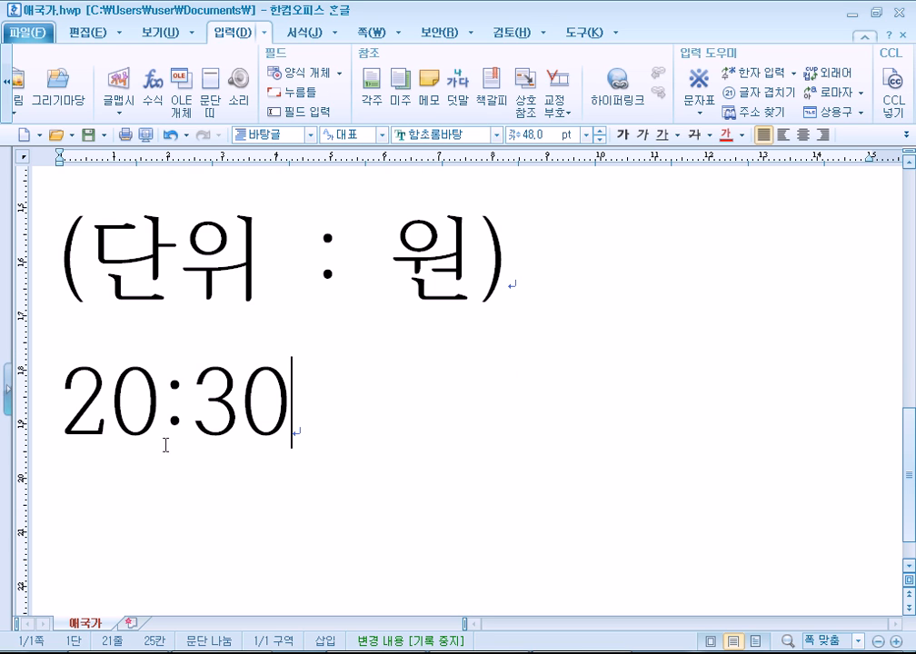
left_click_drag(156, 415, 188, 406)
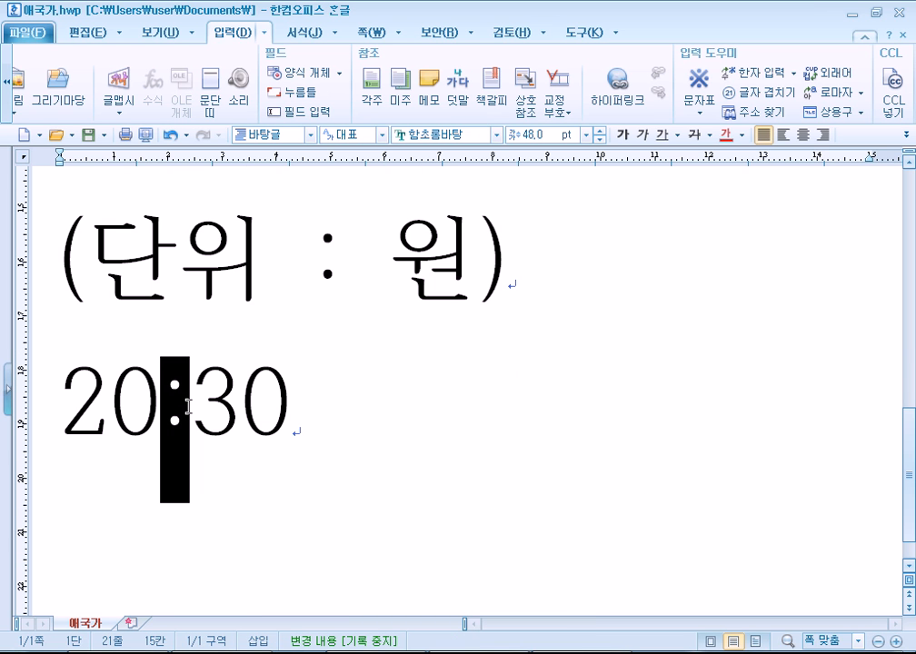
left_click(211, 414)
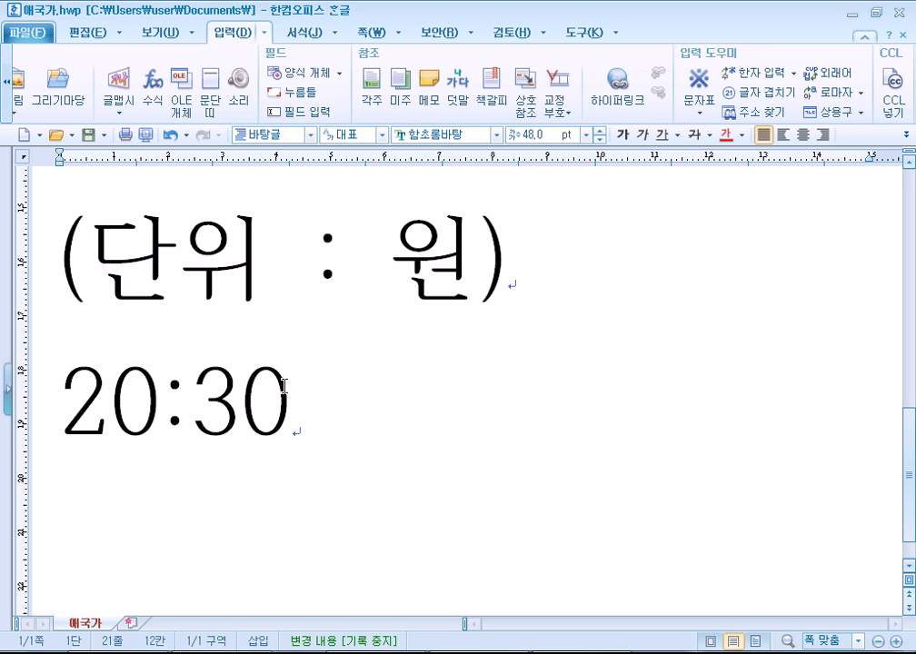
left_click_drag(268, 271, 376, 257)
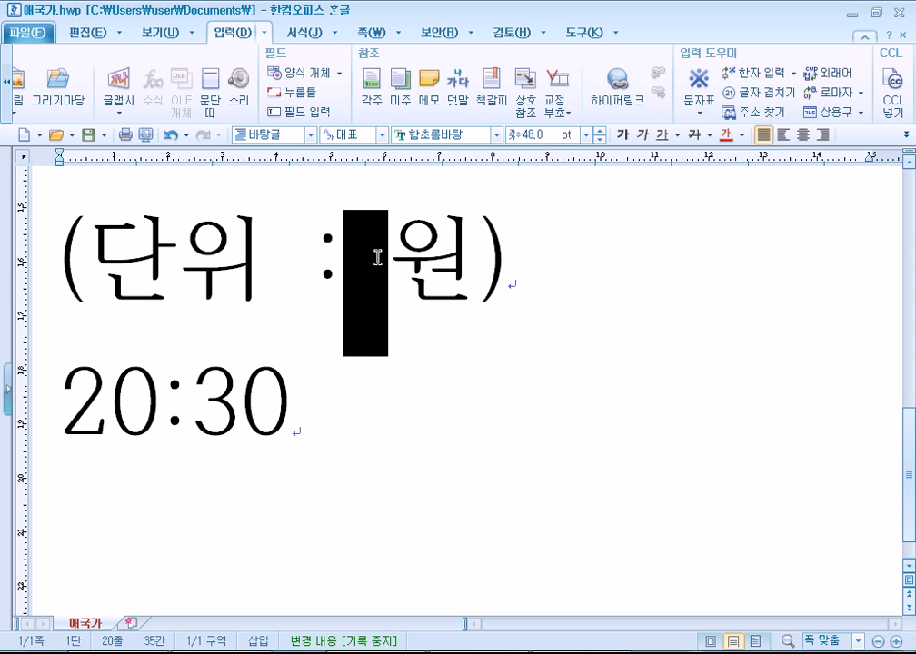
left_click(300, 429)
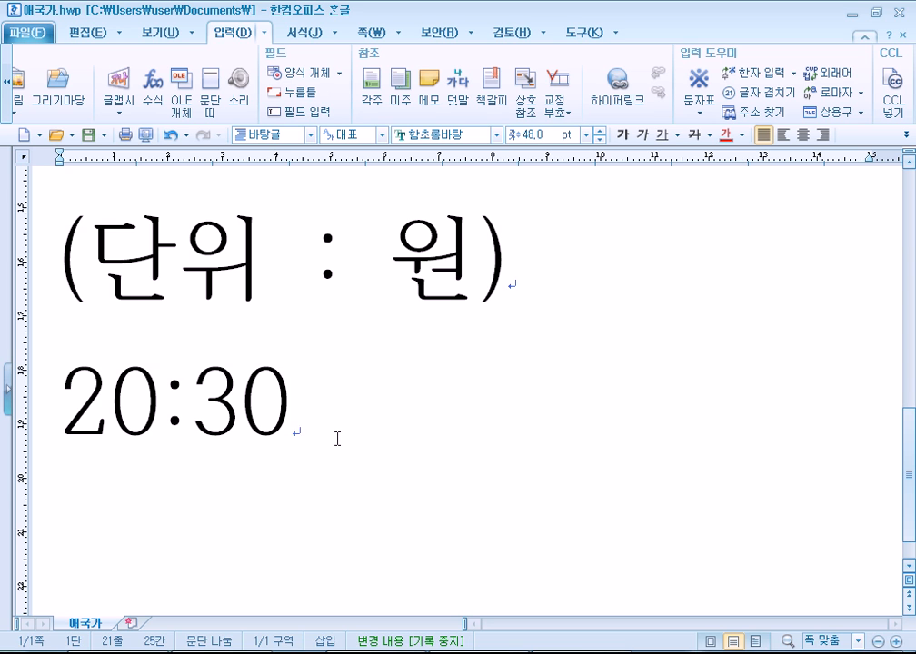
Experiment with spaces around the colons in 20:30 and (단위 : 원), then restore the original spacing.
left_click_drag(165, 407, 188, 409)
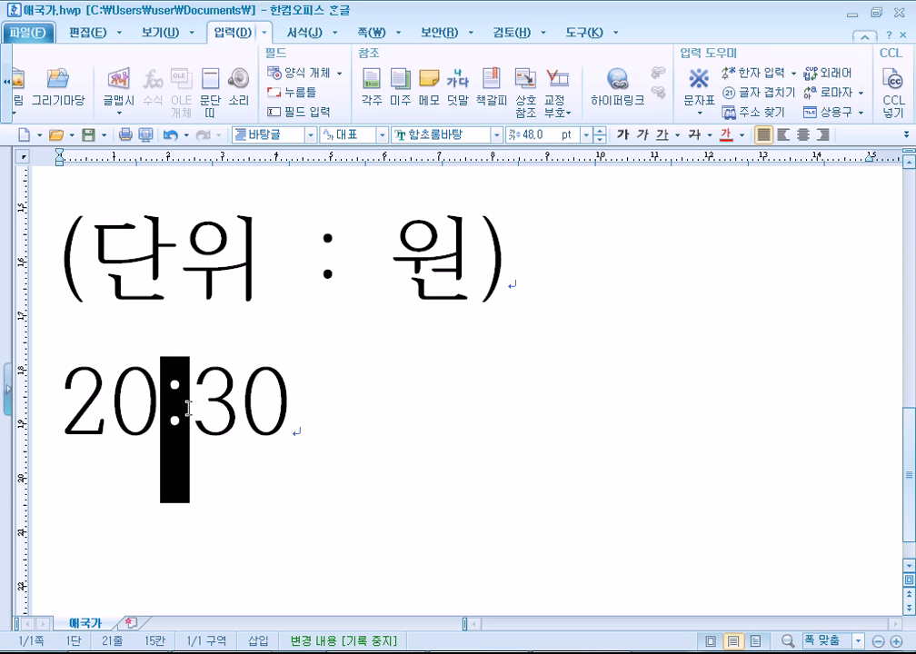
left_click(159, 411)
key("Right")
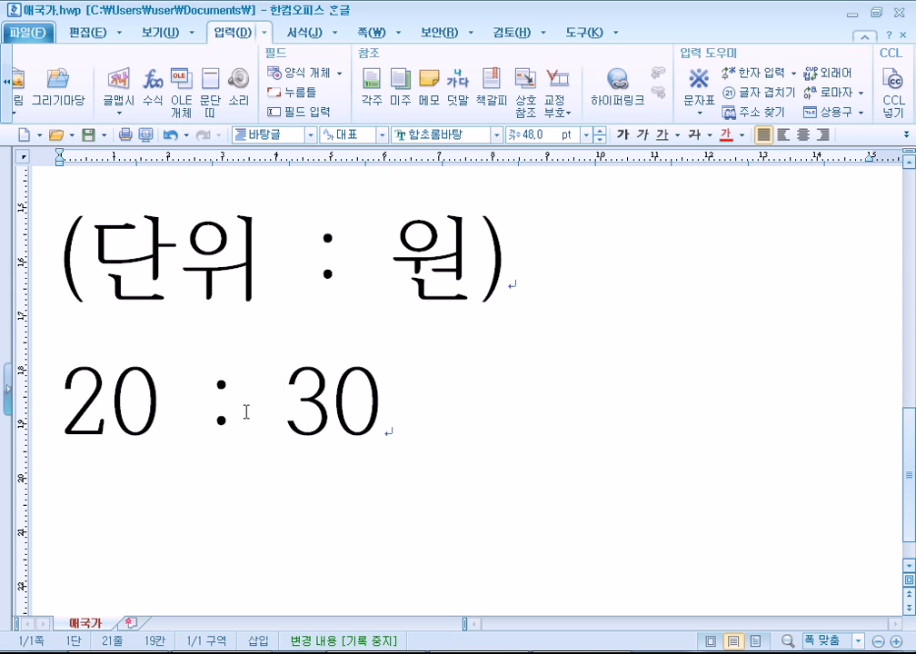
left_click(172, 424)
key("Delete")
key("Right")
key("Delete")
left_click(260, 257)
key("Delete")
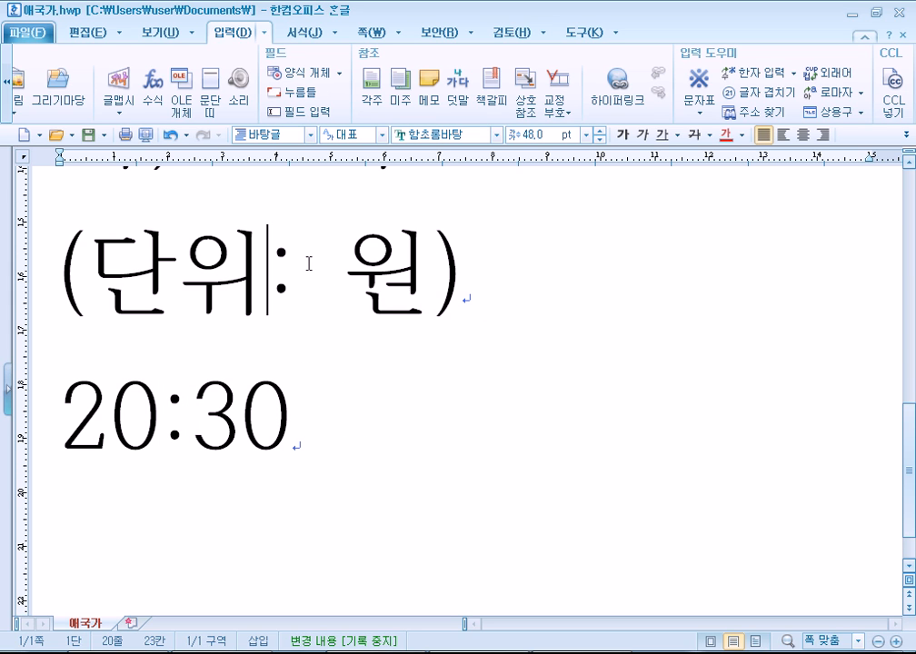
key("Right")
key("Delete")
key("Left")
key("Left")
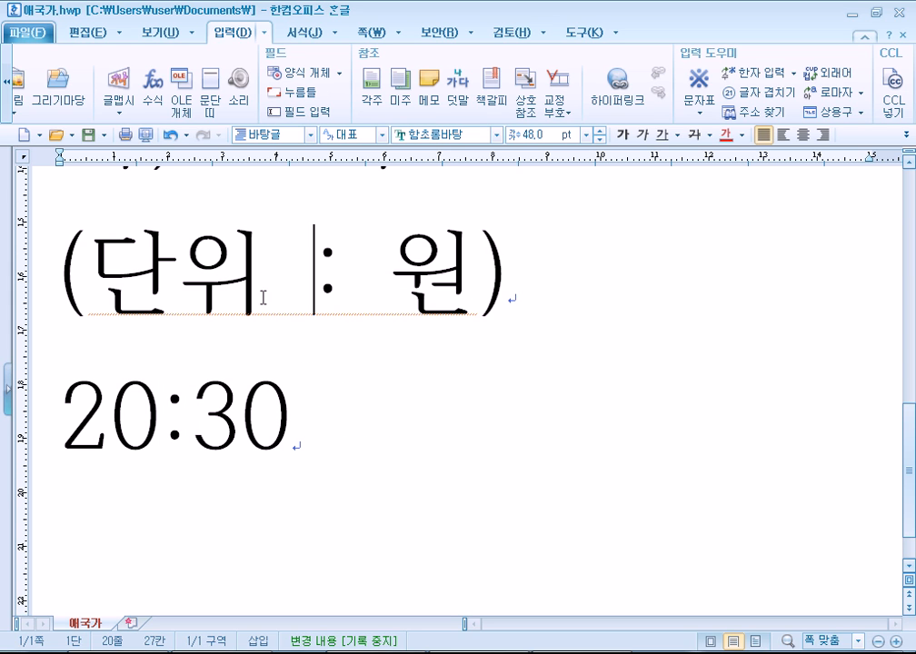
scroll(221, 477, "up", 3)
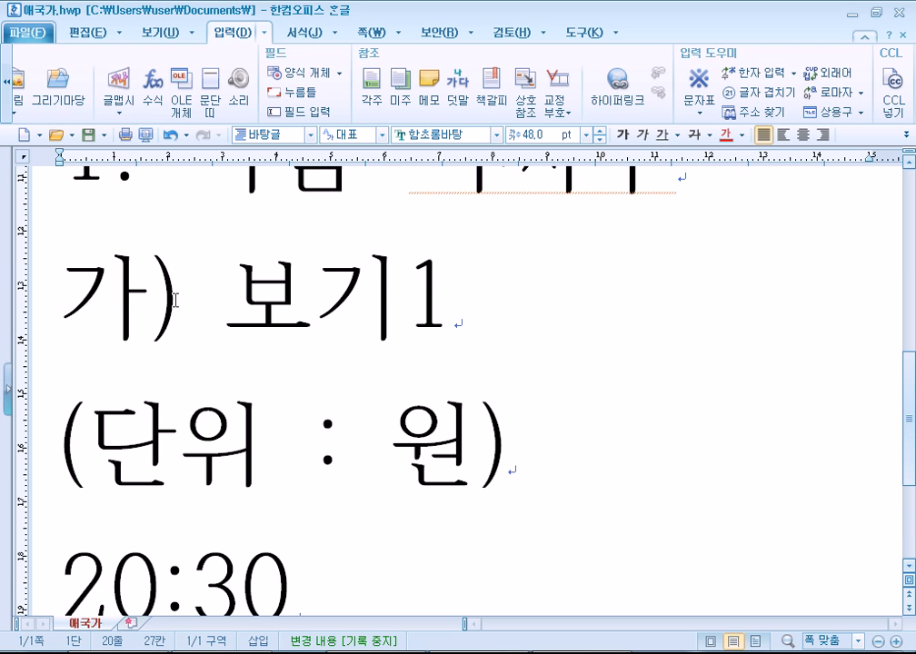
Return to the end of the 20:30 line and add an empty paragraph below it.
left_click_drag(178, 291, 223, 291)
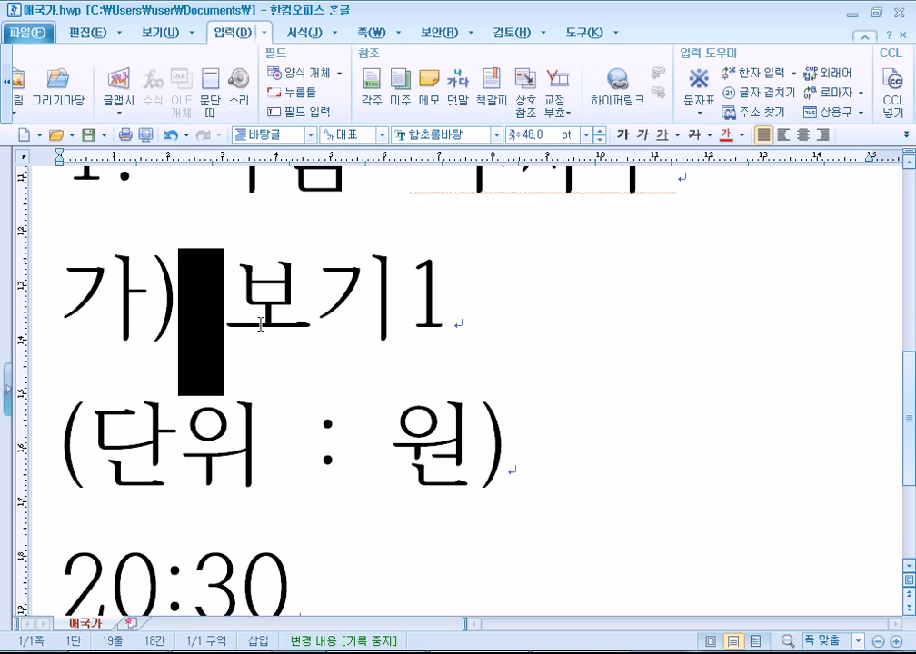
scroll(295, 382, "down", 1)
left_click(352, 539)
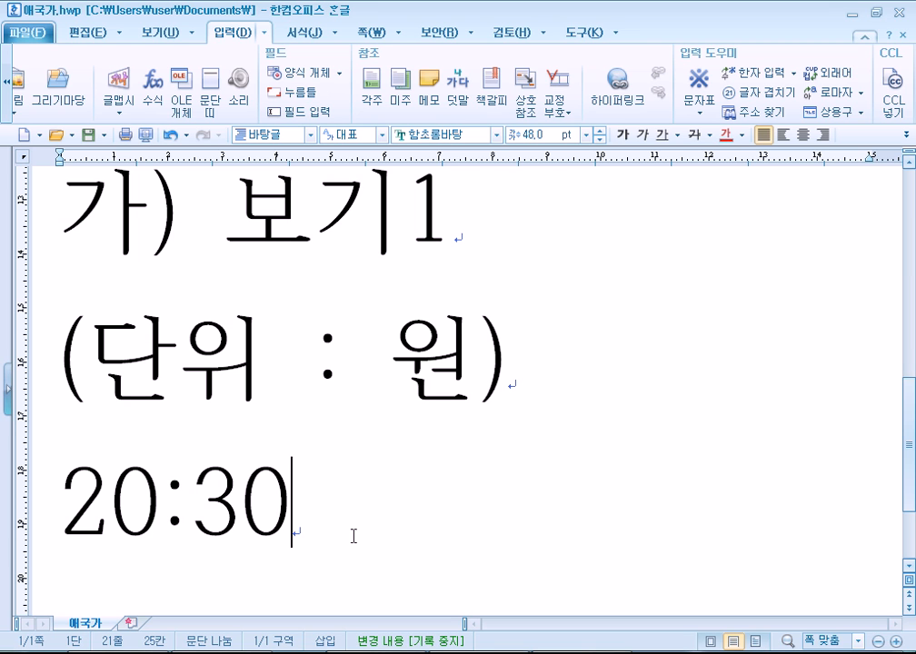
key("Return")
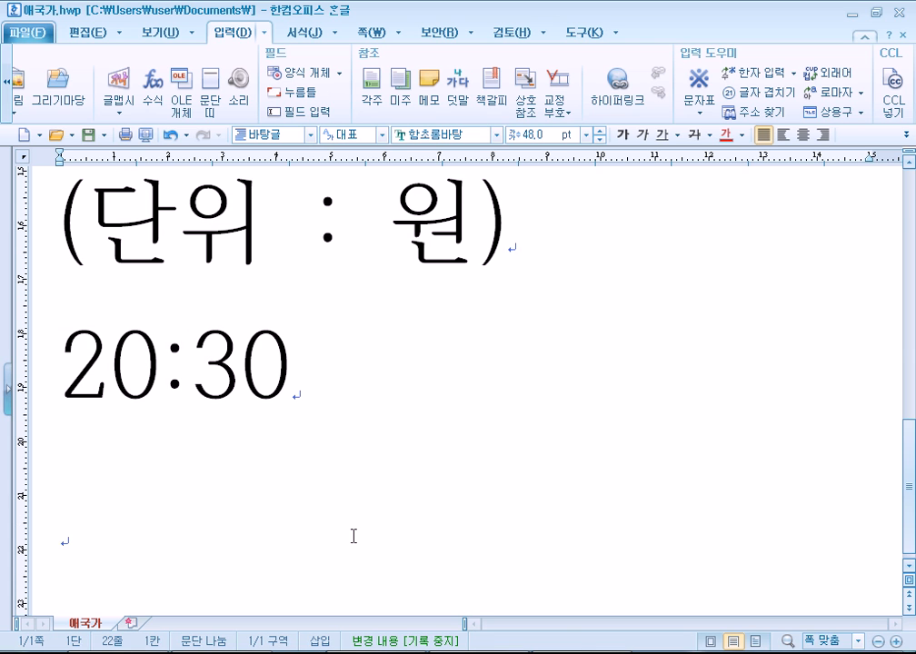
Open 글자 겹치기 and choose the 글자끼리 겹치기 overlap type.
left_click(760, 93)
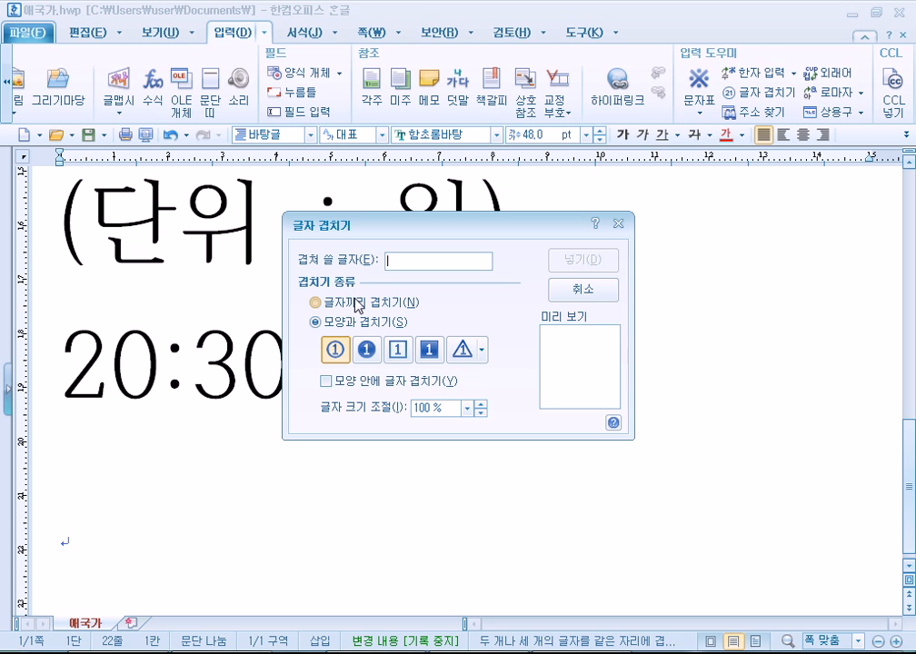
left_click(358, 301)
left_click(364, 324)
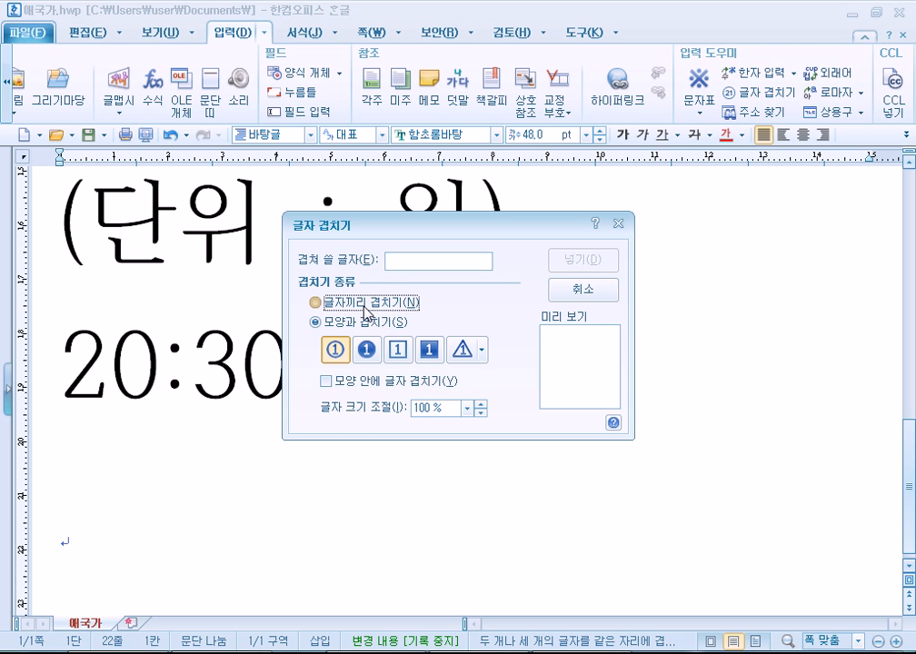
left_click(360, 303)
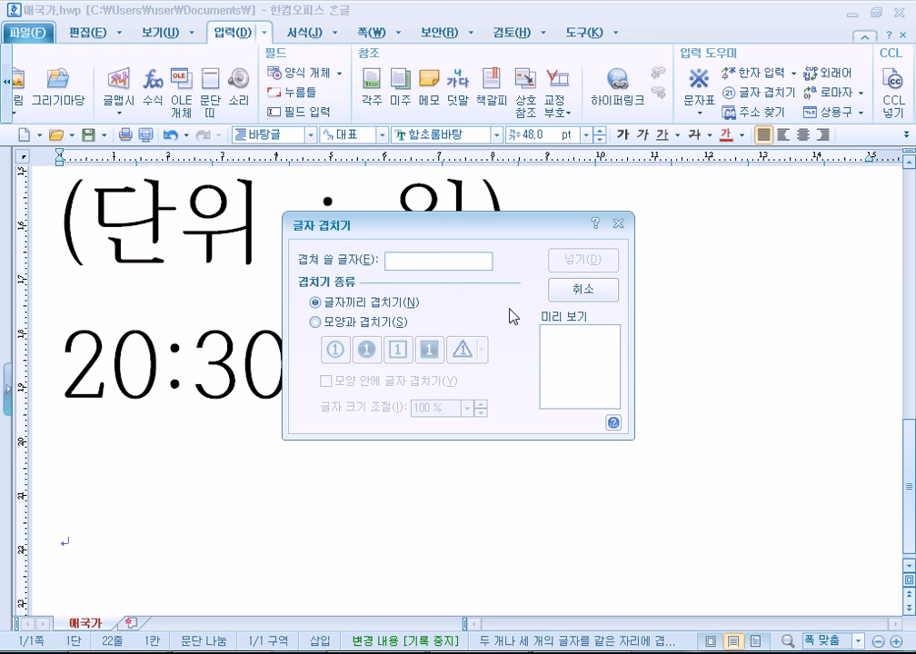
Try overlapping Y with = and O in the 겹쳐 쓸 글자 field, then remove them.
type("ㅛ")
key("BackSpace")
type("y")
key("BackSpace")
type("Y=")
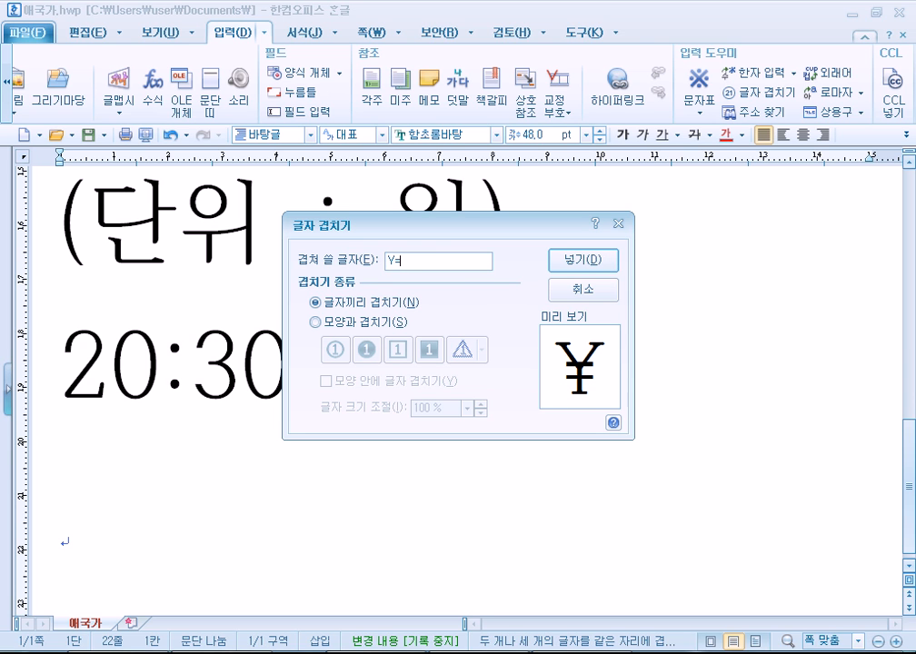
key("BackSpace")
type("O")
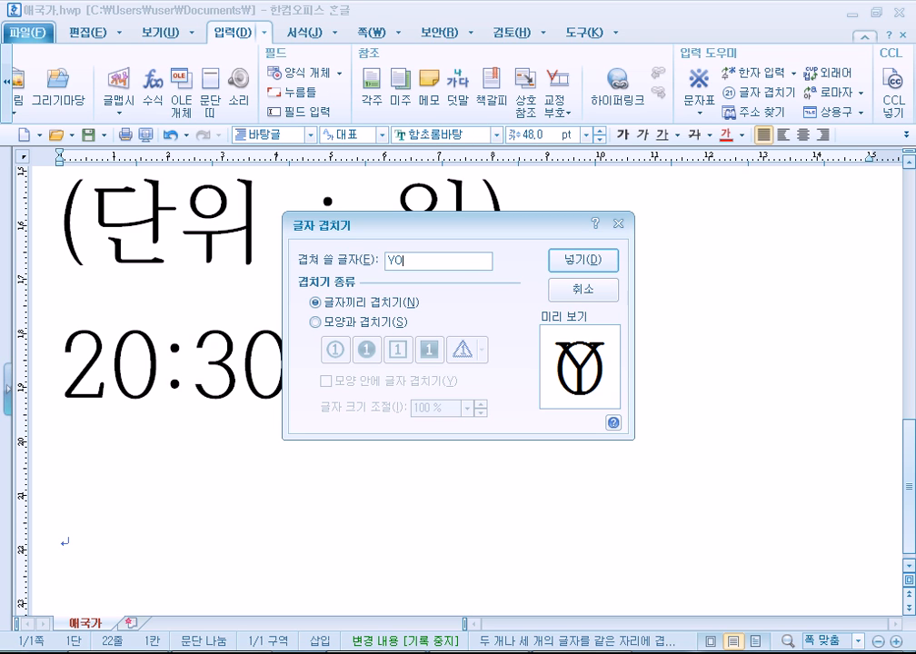
key("BackSpace")
Try the = and won-sign characters, clear the entry, and bring up the 문자표 character map.
type("=")
key("BackSpace")
key("BackSpace")
type("W")
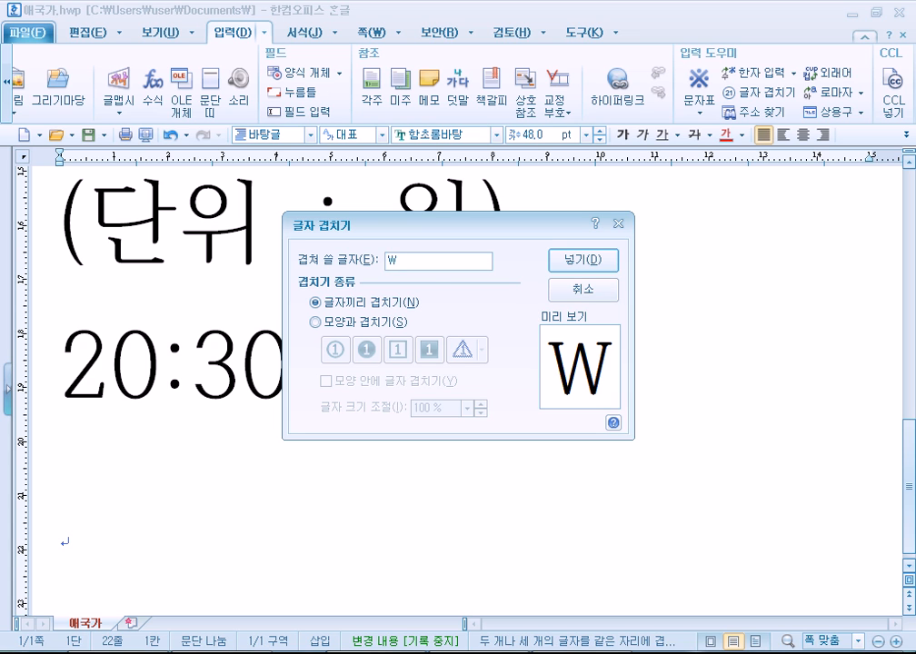
type("=")
type("\\")
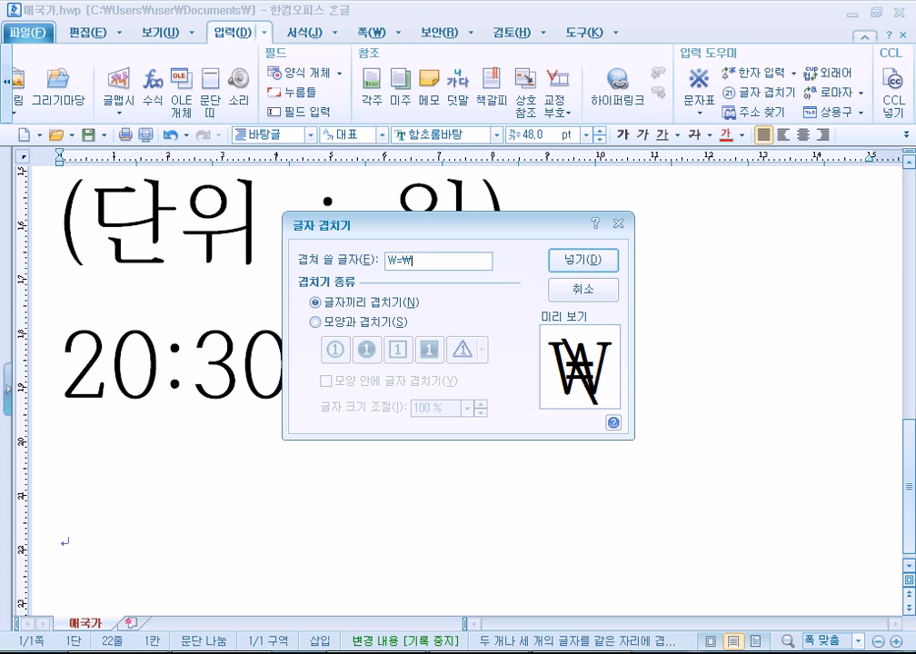
key("BackSpace")
key("BackSpace")
key("BackSpace")
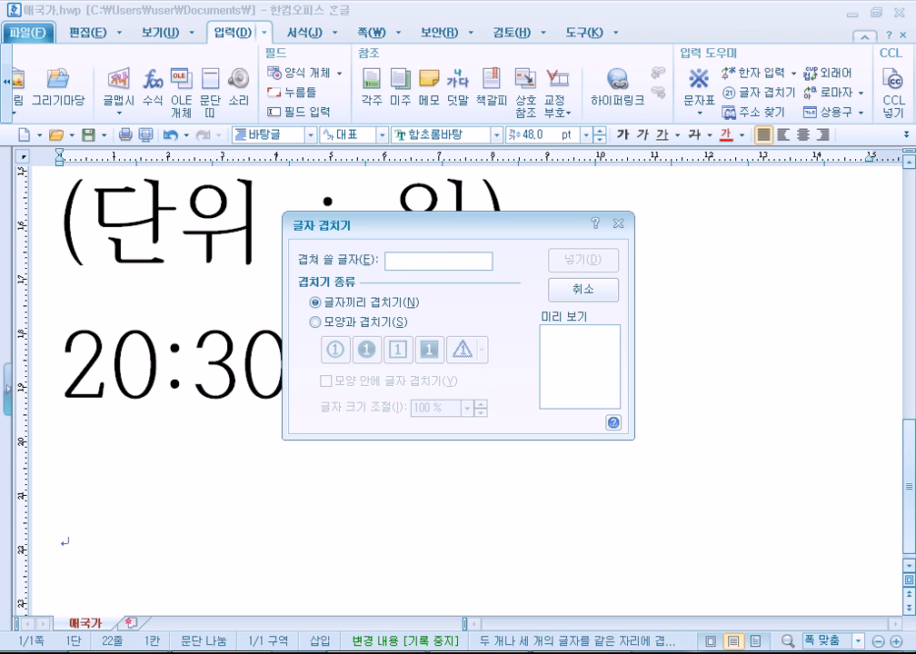
type("\\")
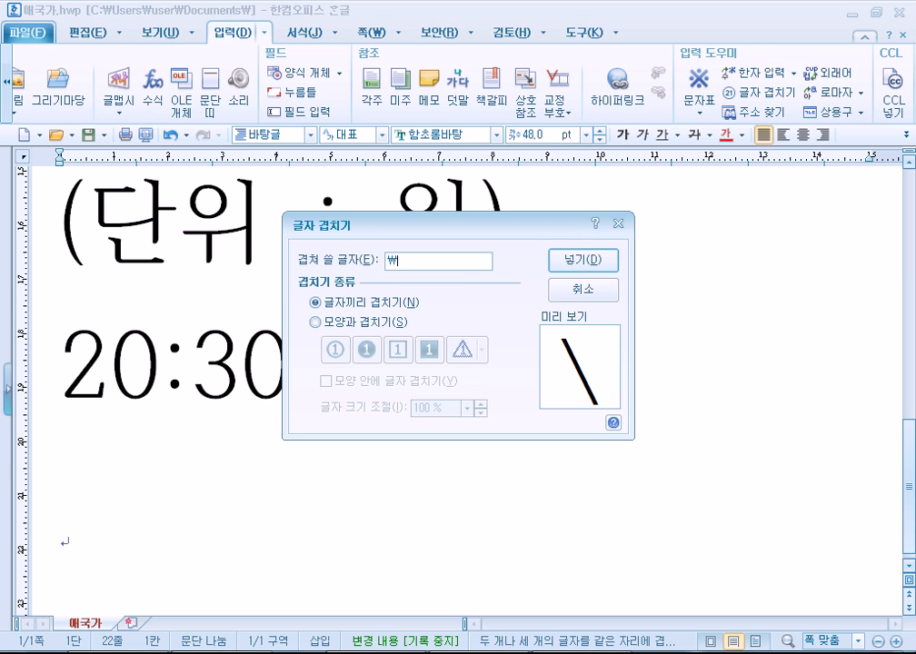
key("BackSpace")
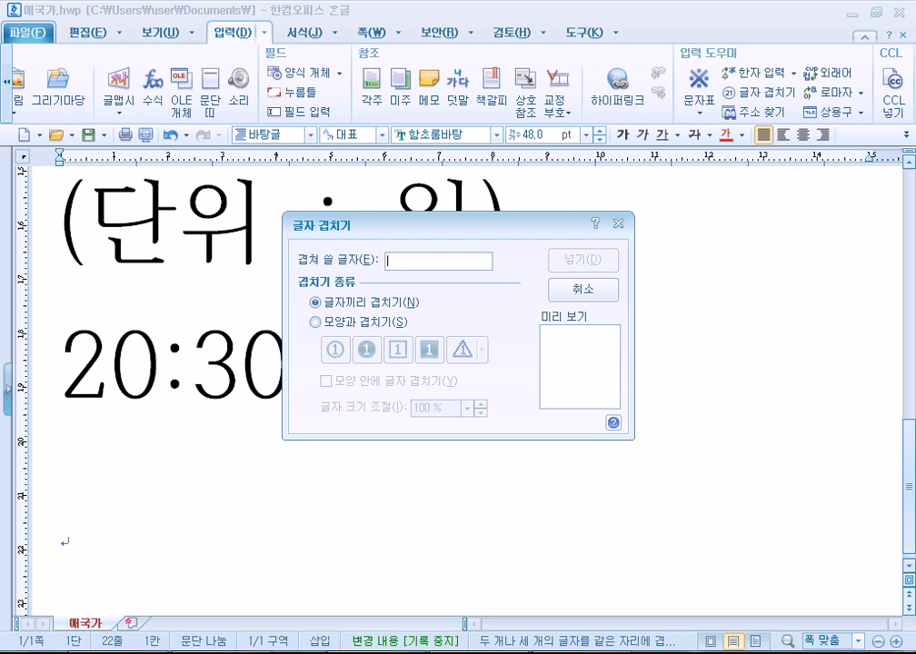
key("ctrl+F10")
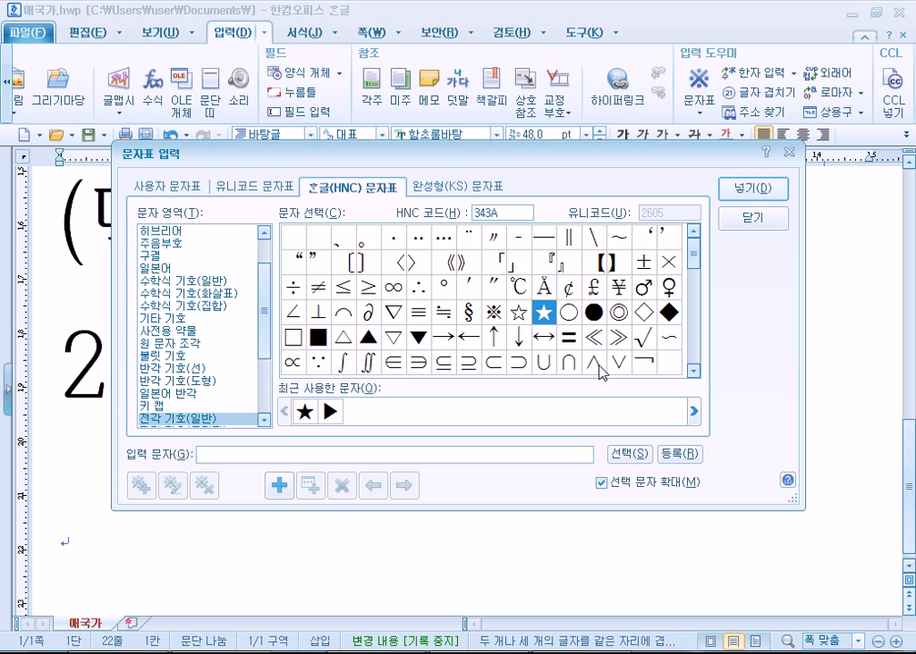
Close the character map, reopen it via the 겹쳐 쓸 글자 field's 문자표(S) option, and close it.
key("Escape")
right_click(432, 267)
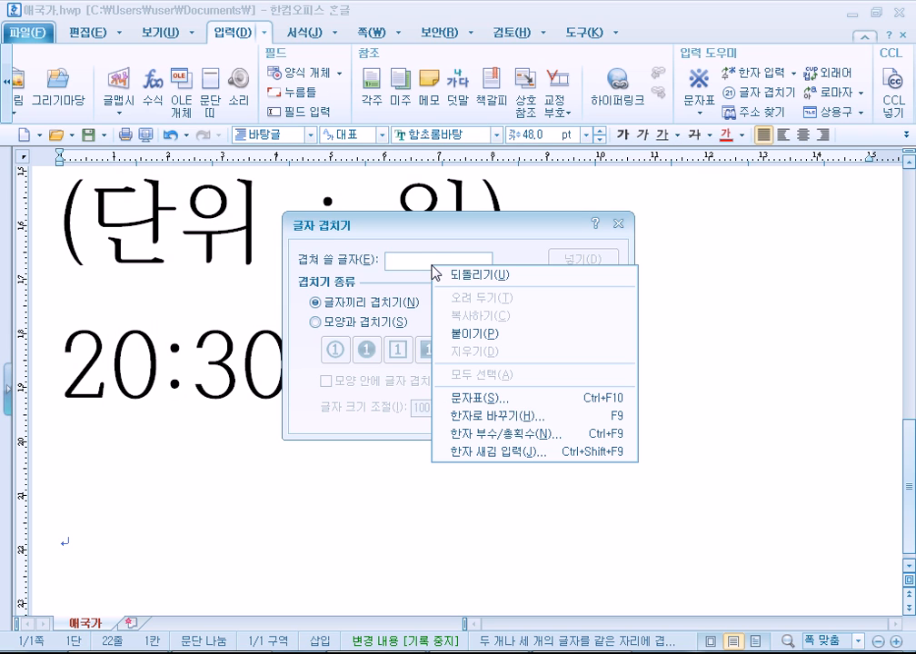
left_click(497, 398)
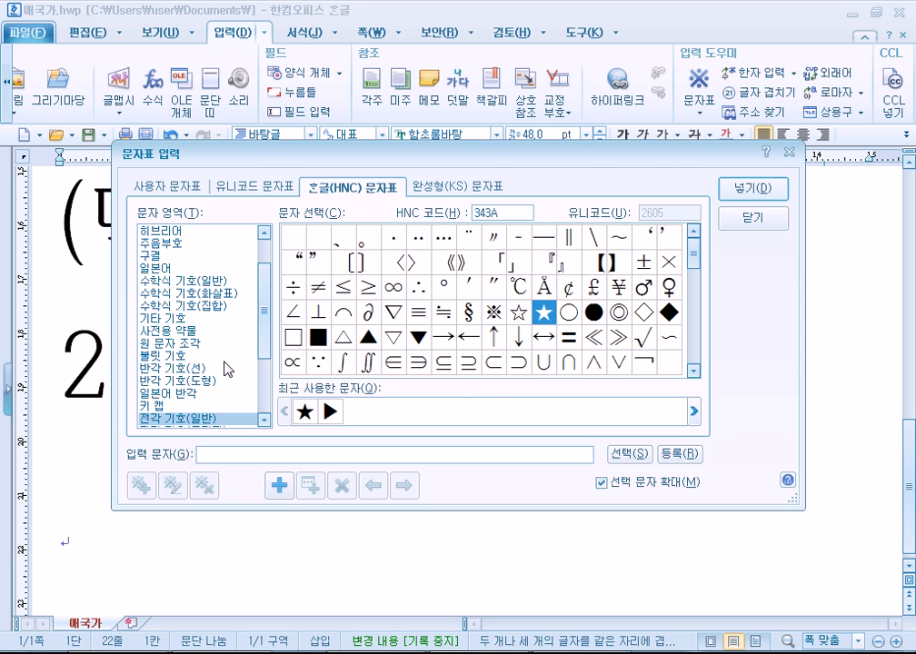
key("Escape")
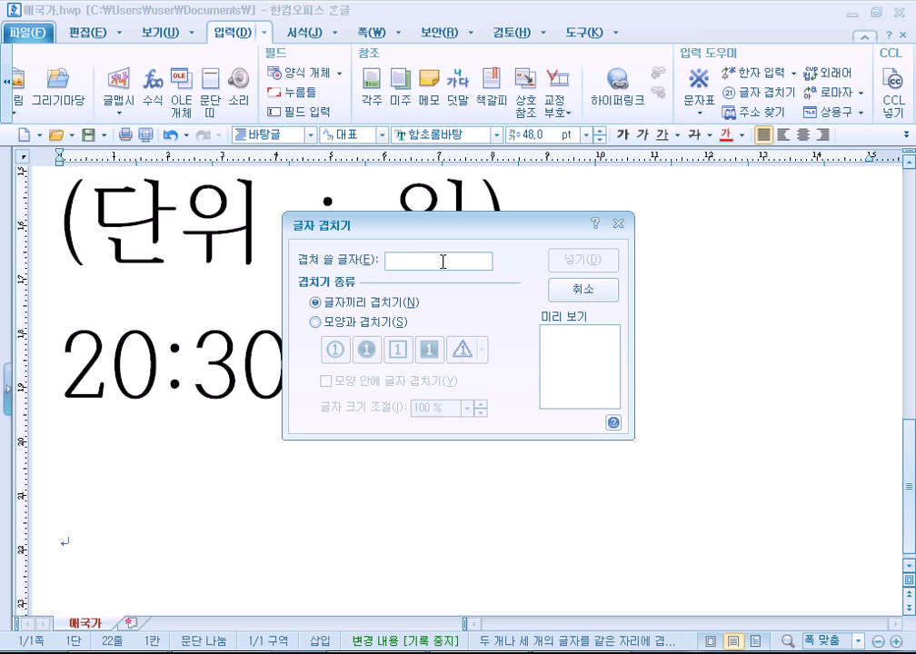
type("^")
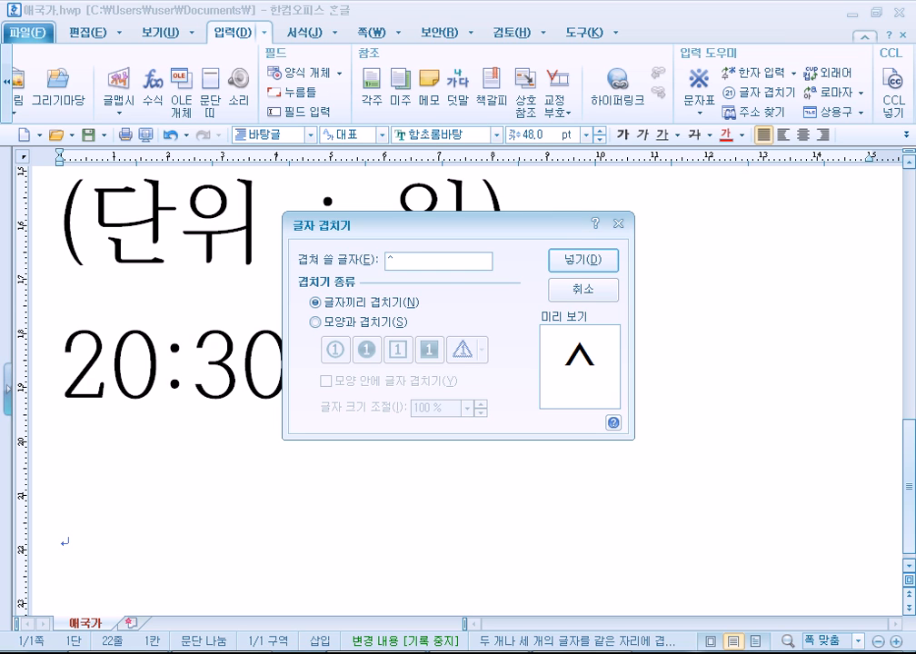
type("O")
key("BackSpace")
type("ㅇ")
key("BackSpace")
type("O~")
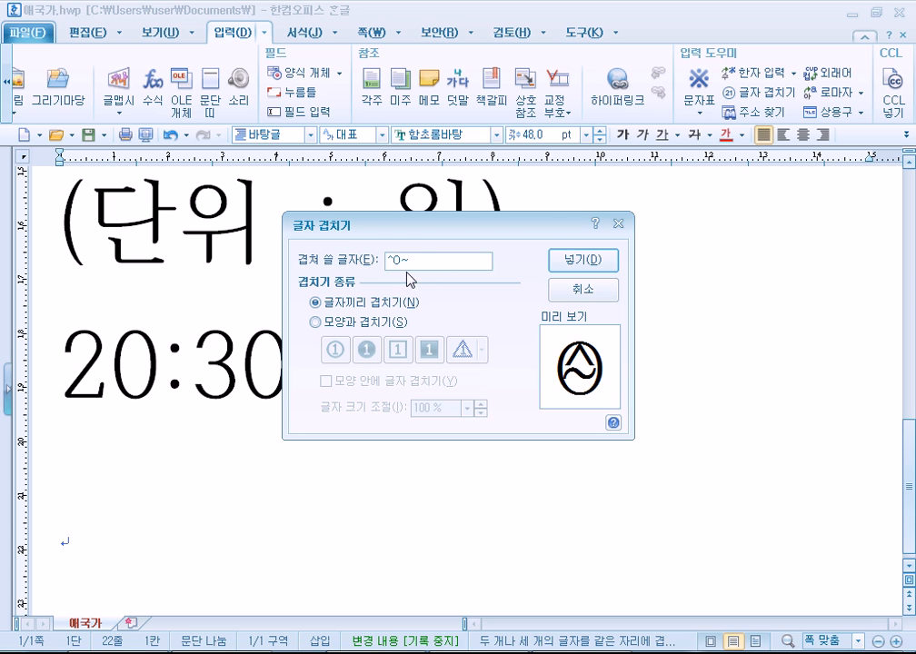
left_click_drag(421, 258, 354, 280)
key("BackSpace")
Switch to enclosing characters in a shape and test r, R, C and 1234 as the entry.
left_click(333, 325)
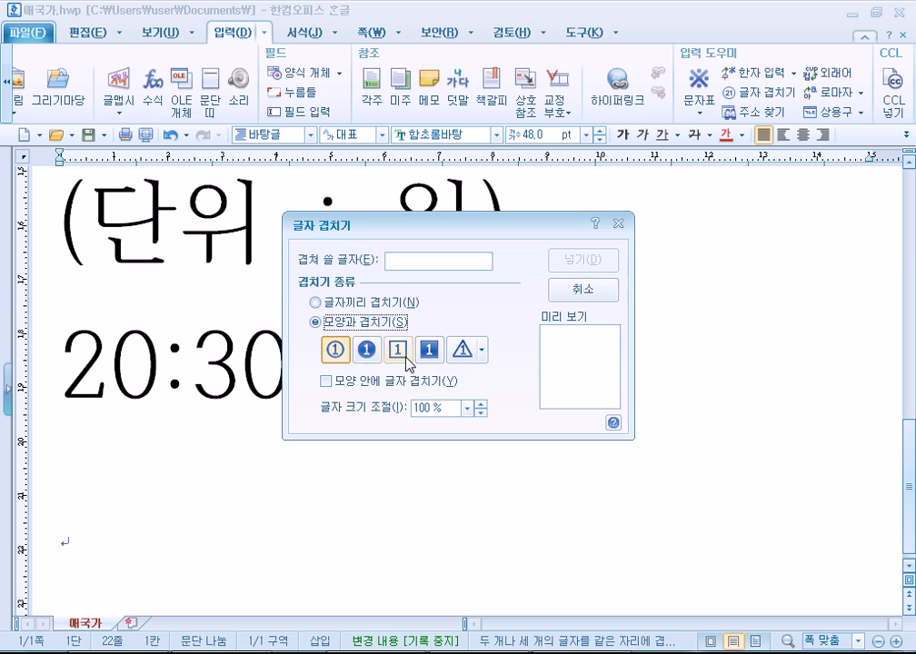
left_click(408, 261)
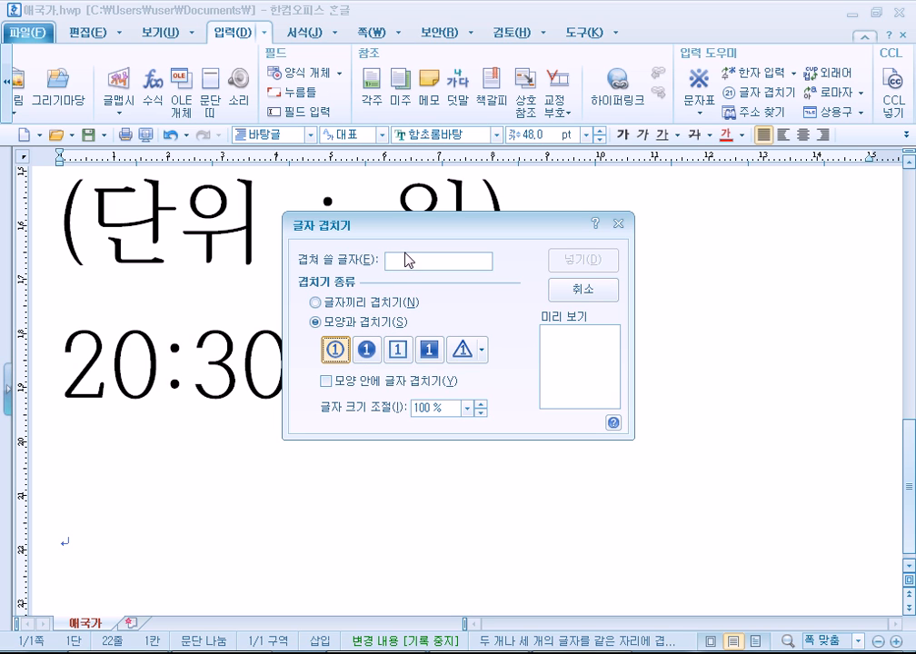
type("r")
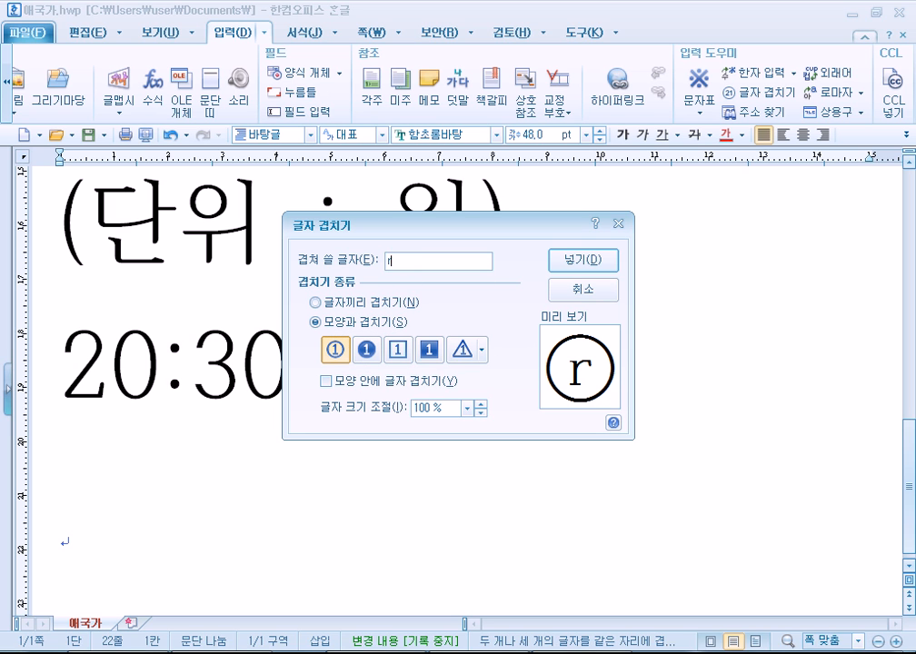
key("BackSpace")
type("R")
key("BackSpace")
type("C")
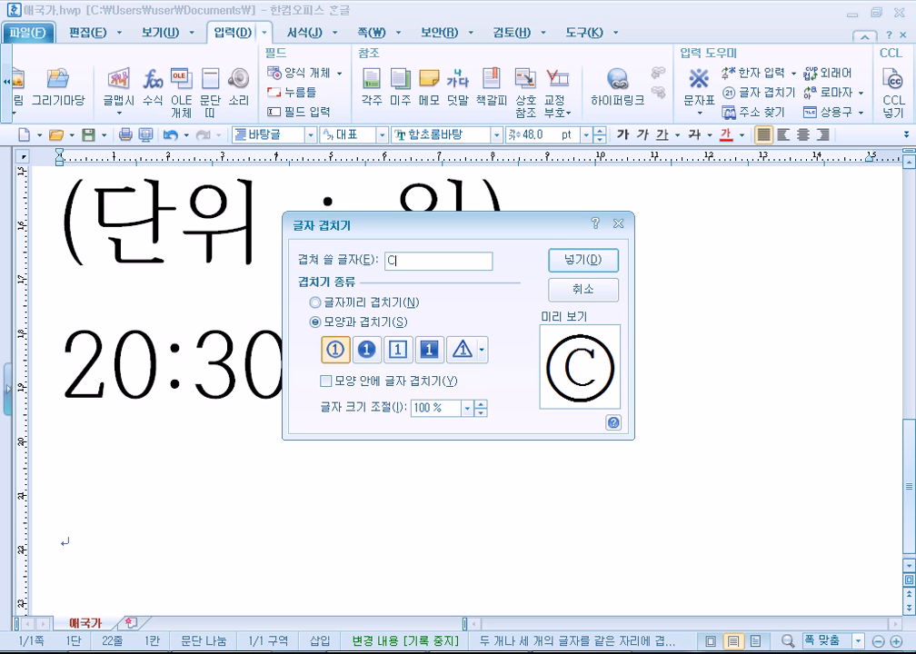
key("BackSpace")
type("1234")
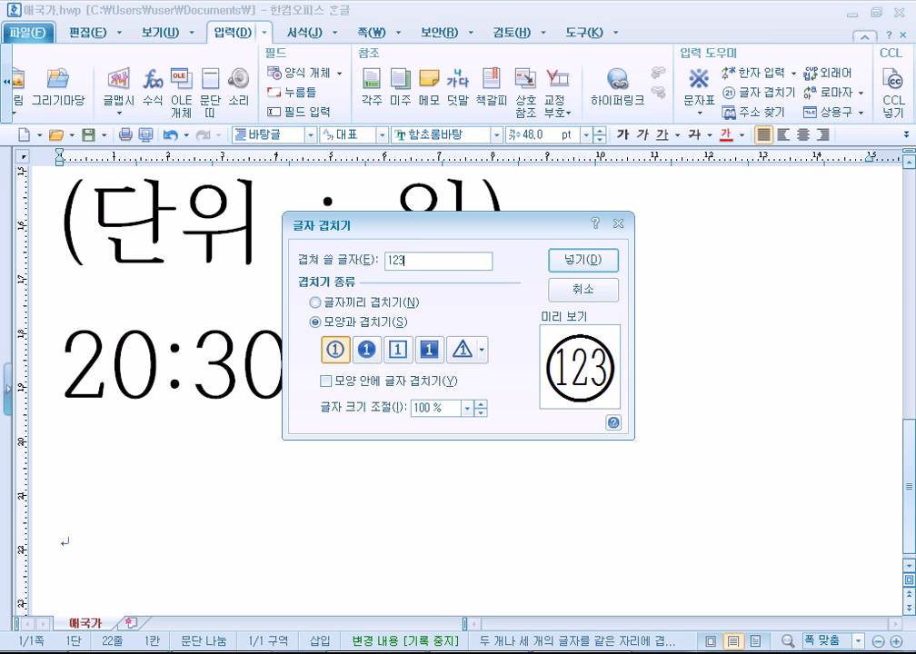
key("BackSpace")
key("BackSpace")
key("BackSpace")
key("BackSpace")
Preview 9999 in filled-circle, square and inverse-square shapes, then return to the circle and trim the entry.
type("9")
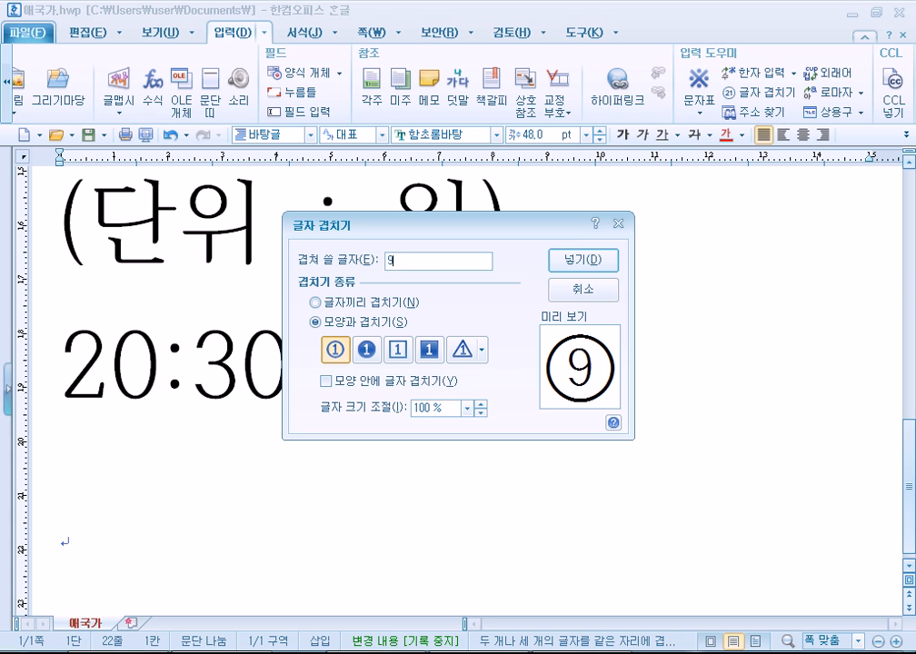
type("9999")
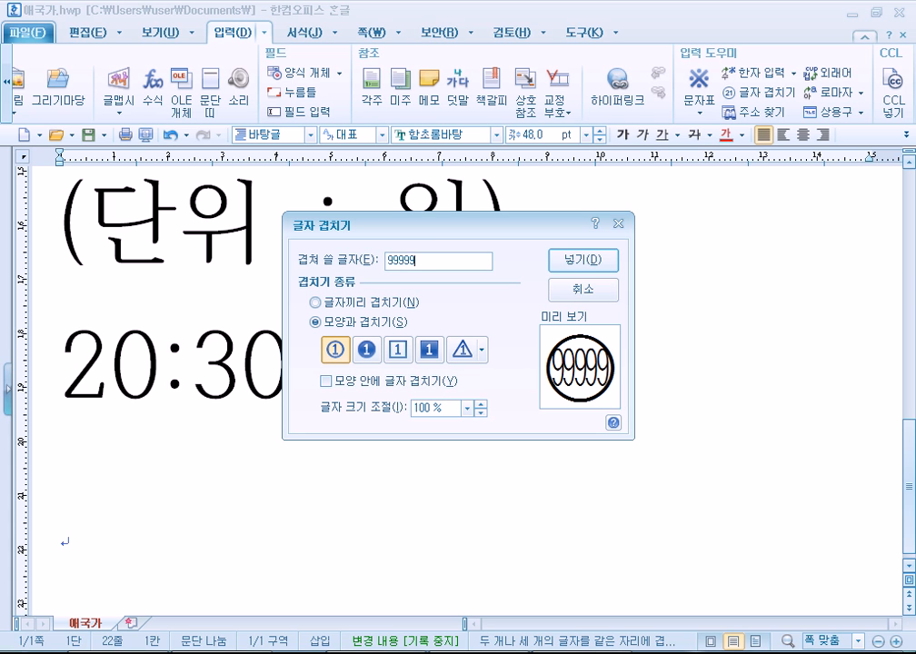
key("BackSpace")
key("BackSpace")
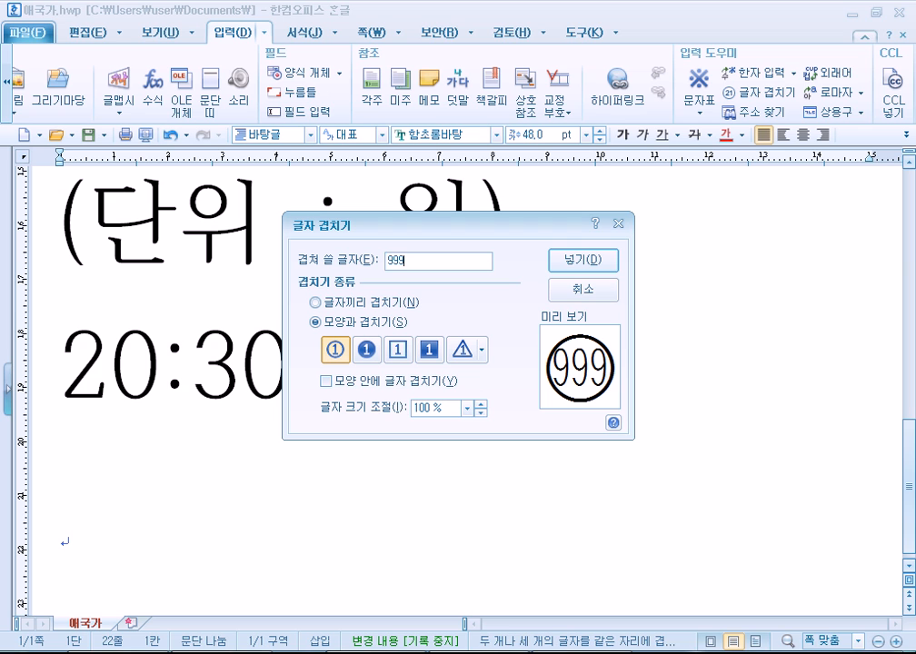
type("9")
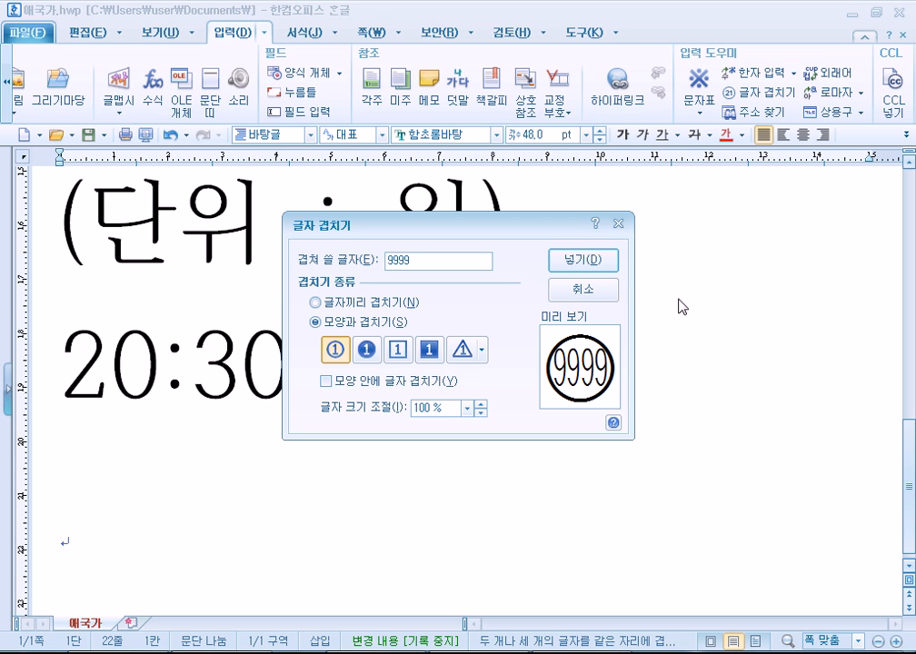
left_click(368, 350)
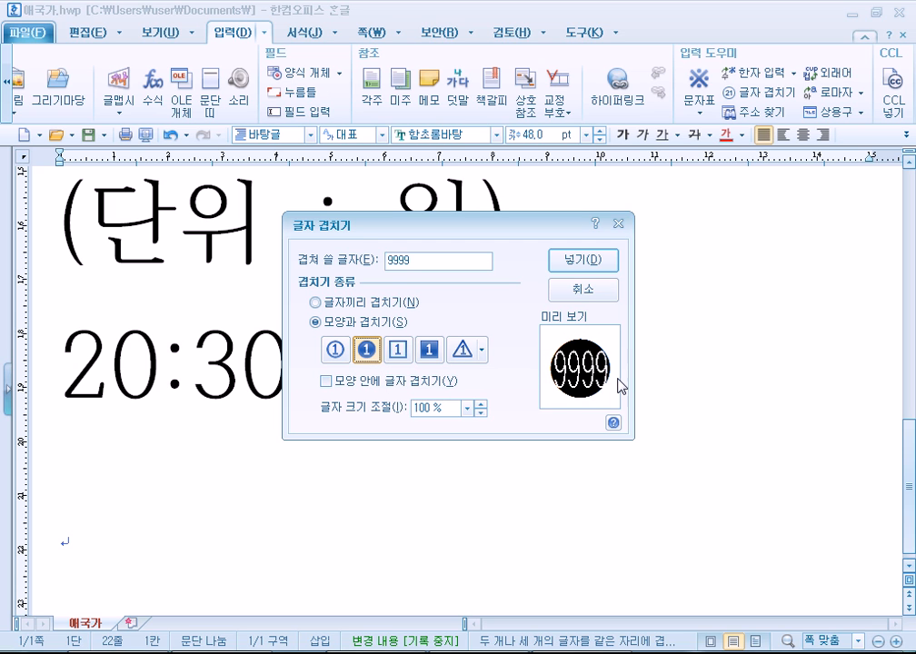
left_click(398, 352)
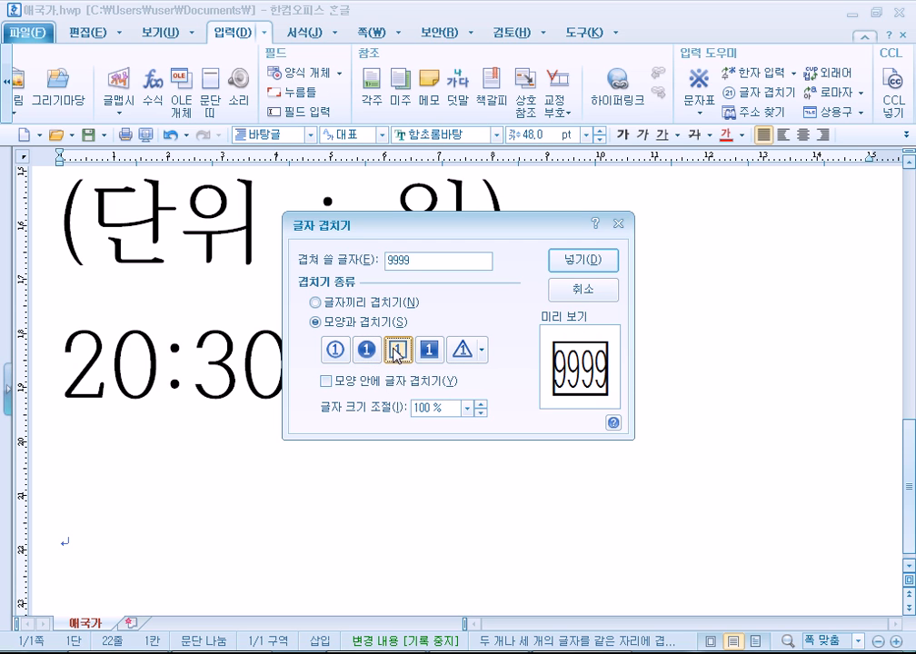
left_click(427, 351)
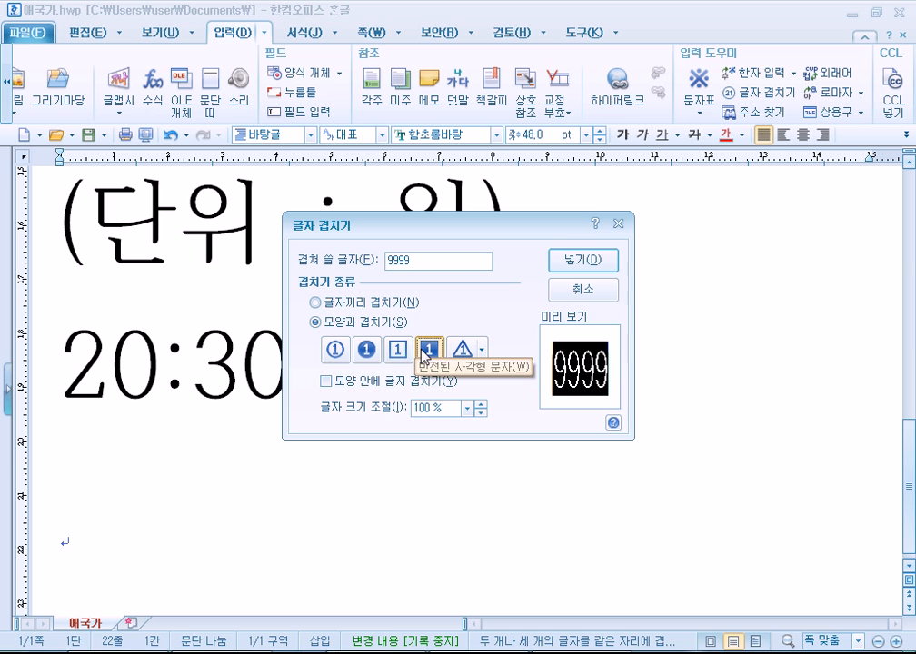
left_click(334, 350)
left_click(428, 260)
key("BackSpace")
key("BackSpace")
key("BackSpace")
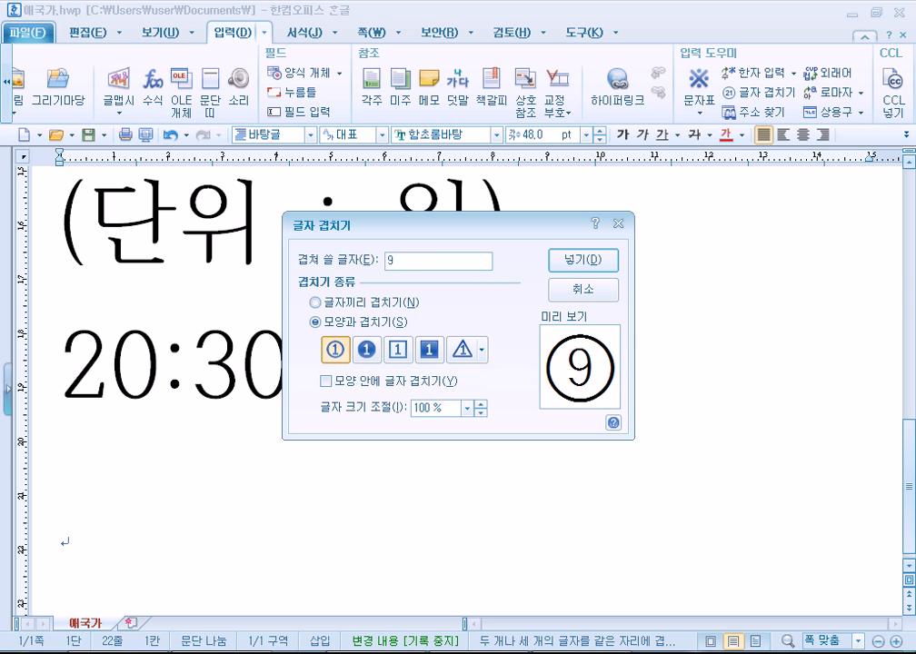
key("BackSpace")
Turn on 모양 안에 글자 겹치기 and replace 123 with Y= in the entry.
left_click(325, 381)
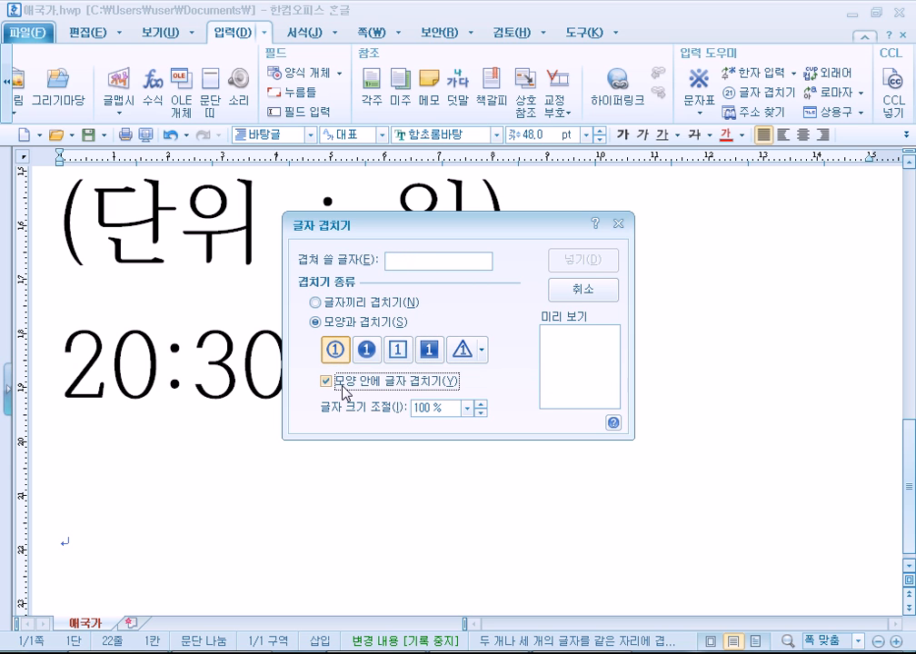
left_click(440, 258)
type("123")
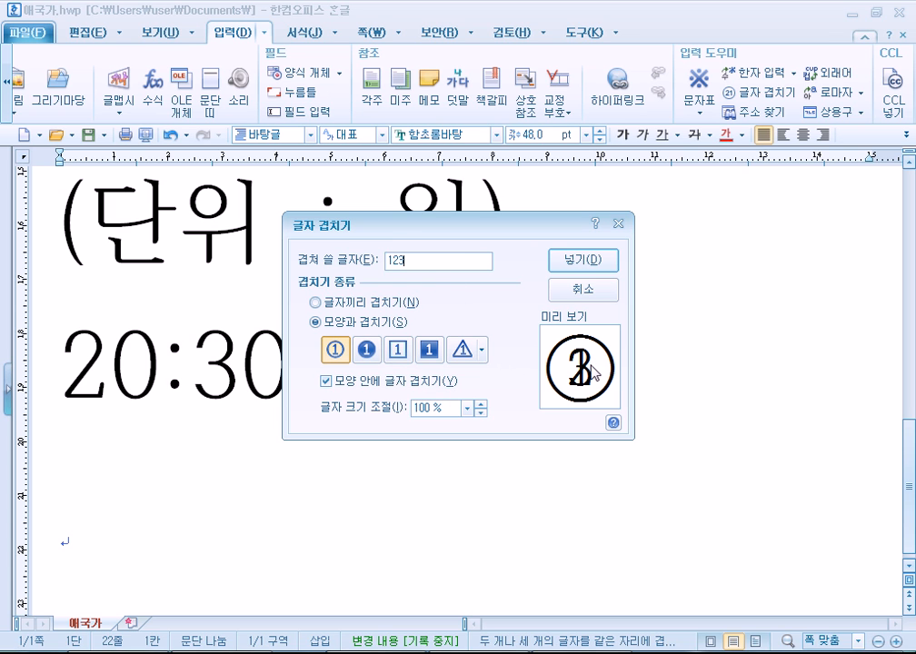
left_click_drag(426, 262, 340, 260)
type("y=")
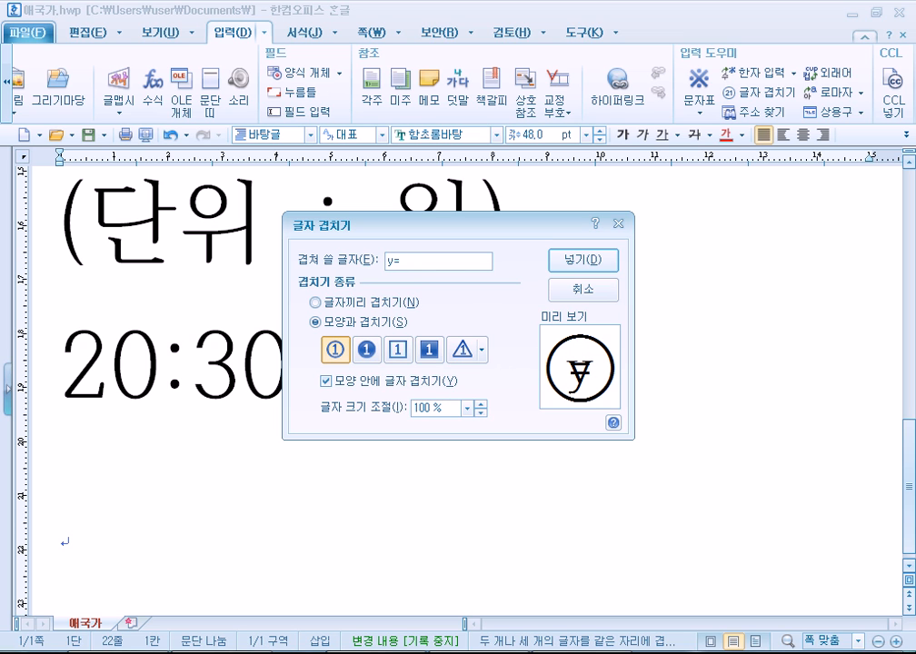
key("BackSpace")
key("BackSpace")
type("Y=")
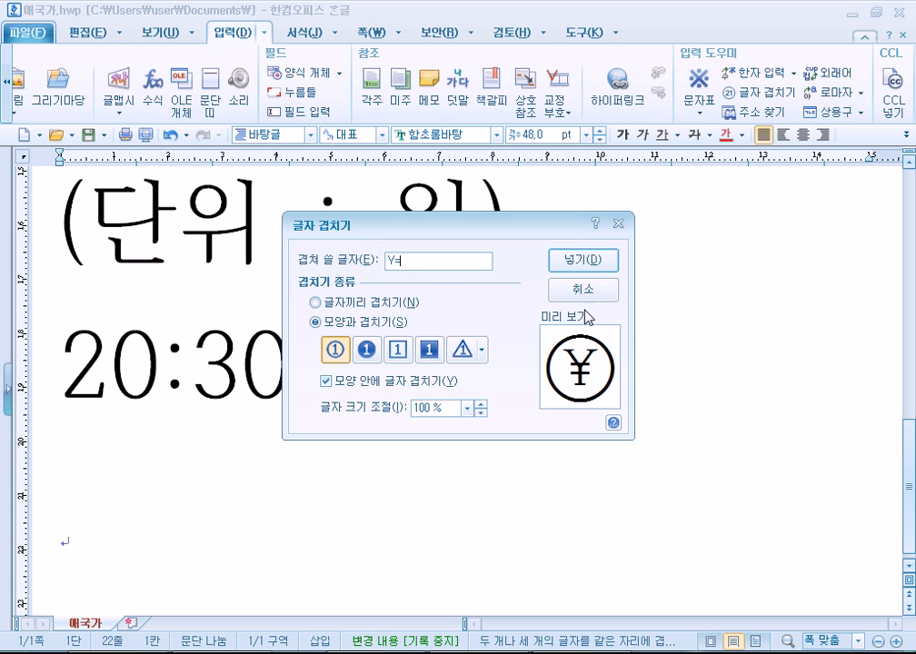
Preview the overlap-each-other type, return to the shape type, and replace the yen sign with Y.
left_click(344, 311)
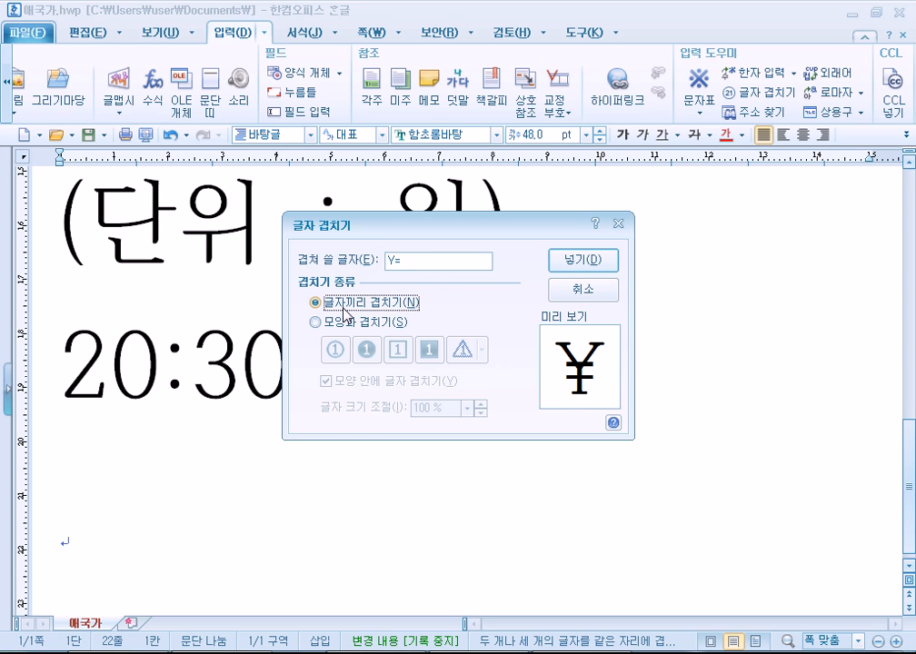
left_click(318, 323)
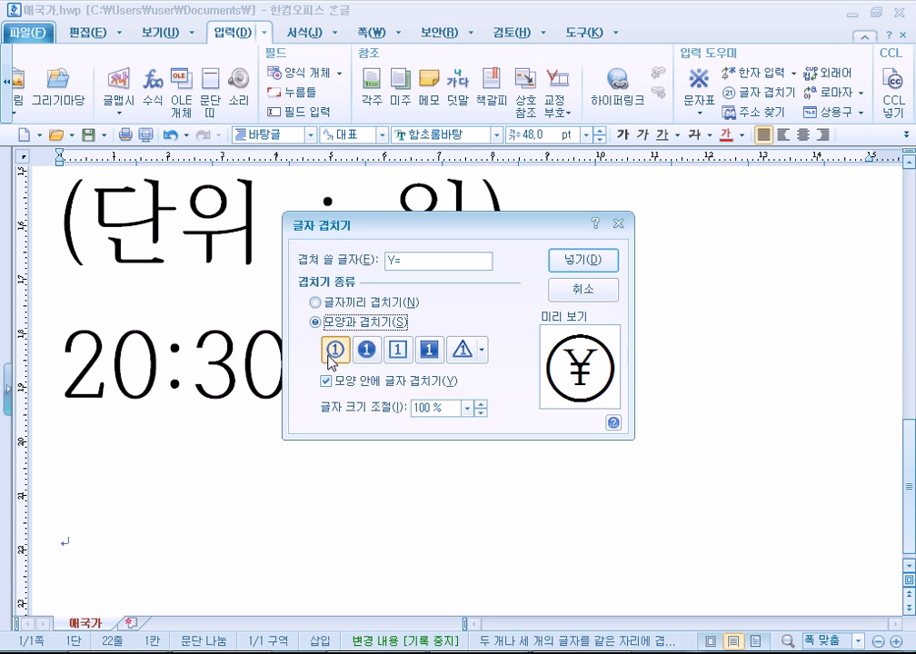
left_click(427, 261)
key("BackSpace")
type("Y")
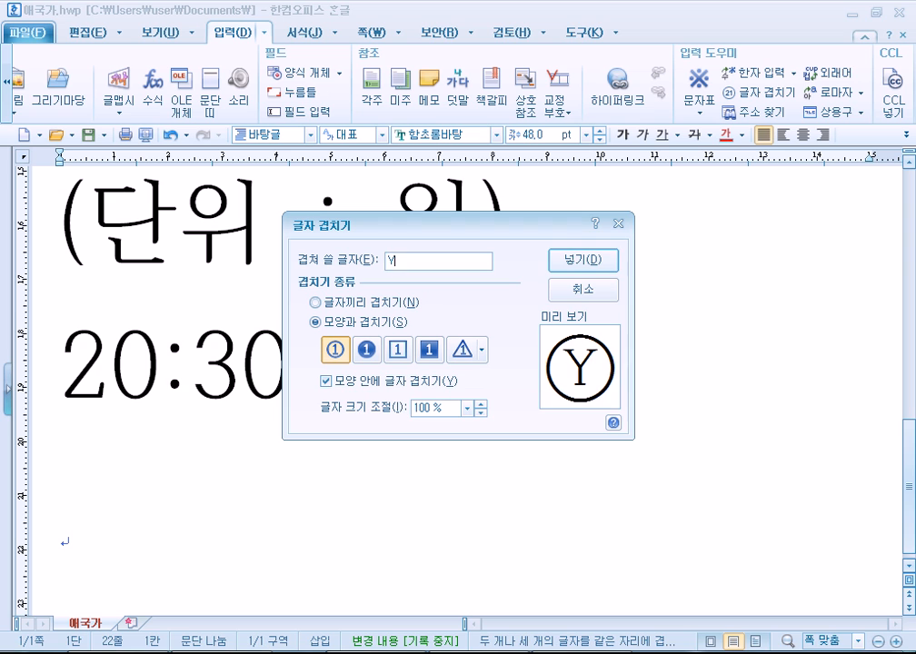
key("BackSpace")
Test r, 가, ㄱㄴ, ㄷ and ㄹ inside the circle, leaving the entry empty.
type("r")
key("BackSpace")
type("가")
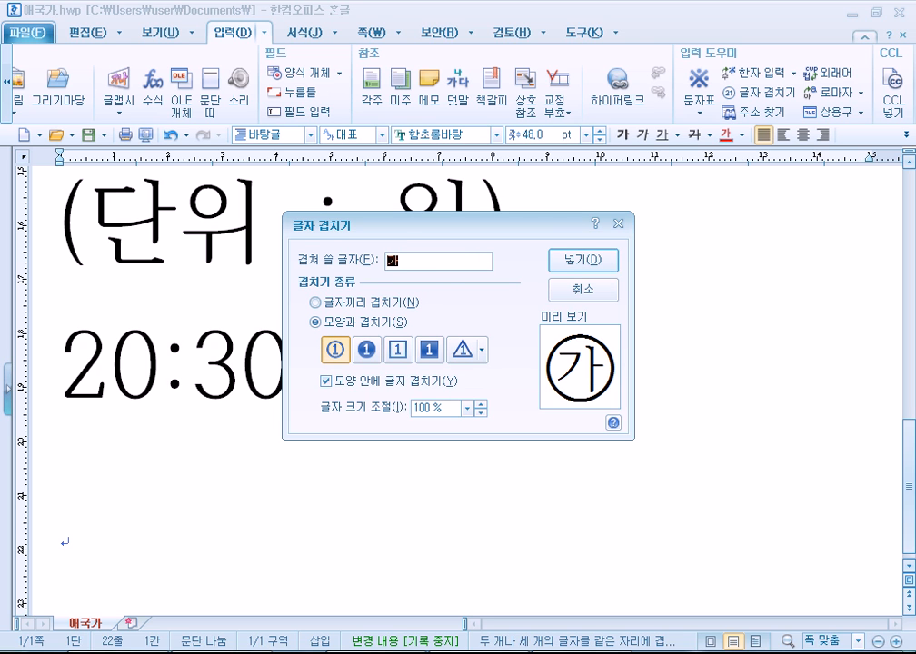
key("BackSpace")
type("ㄱㄴ")
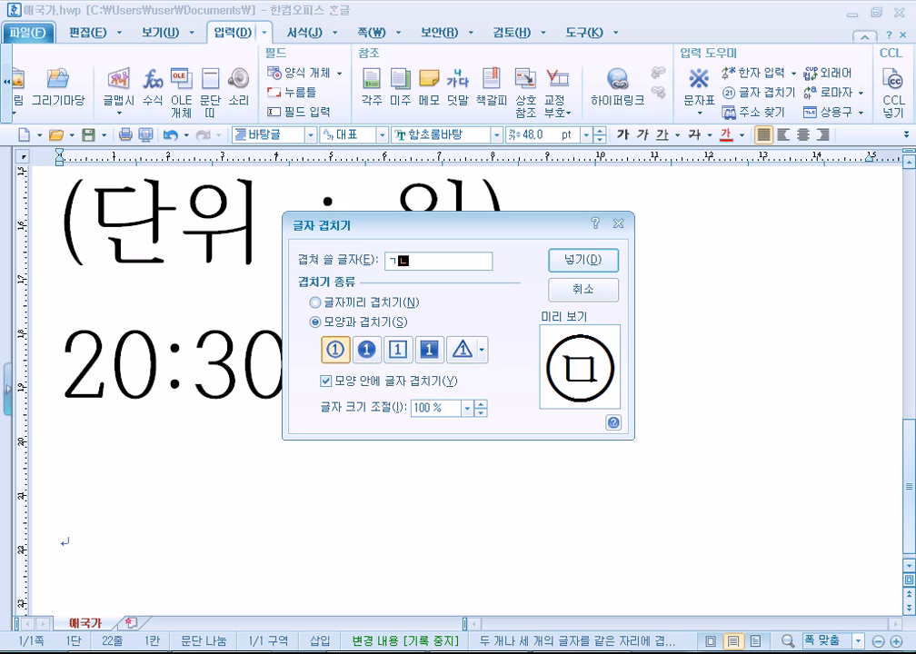
key("BackSpace")
key("BackSpace")
type("ㄷ")
key("BackSpace")
type("ㄹ")
key("BackSpace")
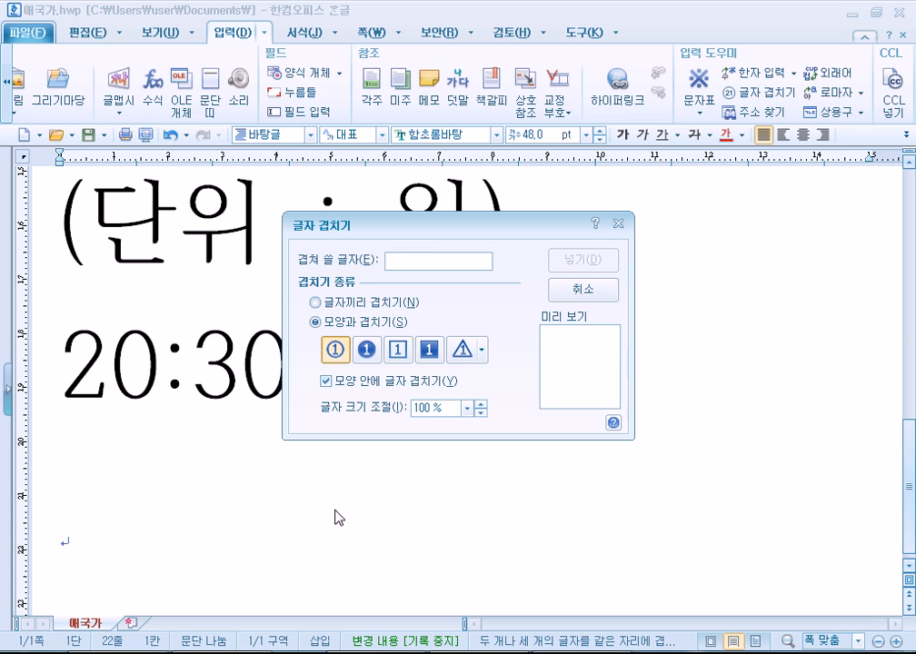
Insert 123 side by side in a circle, with 모양 안에 글자 겹치기 unchecked.
left_click(327, 381)
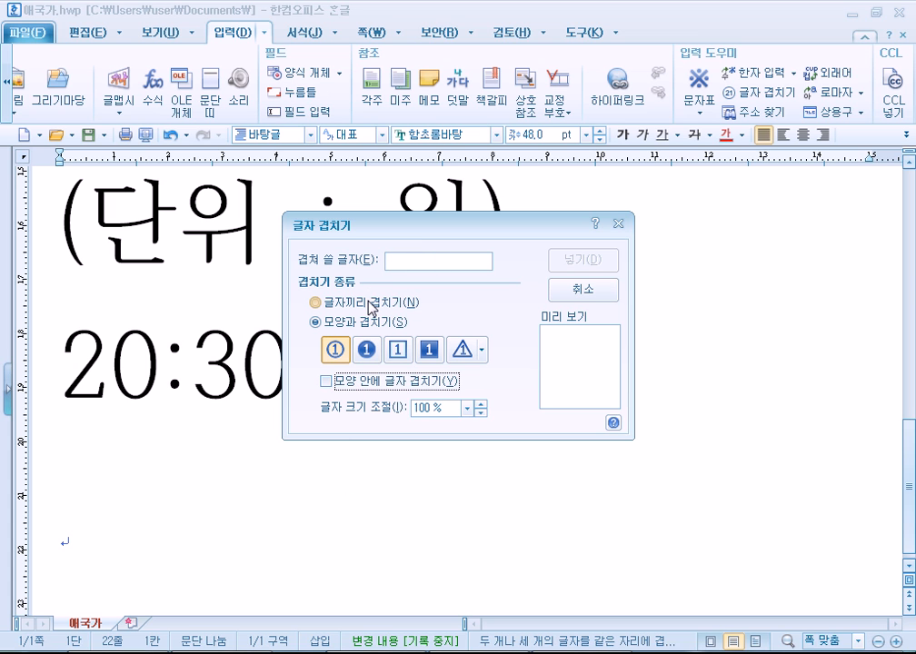
left_click(368, 304)
left_click(318, 322)
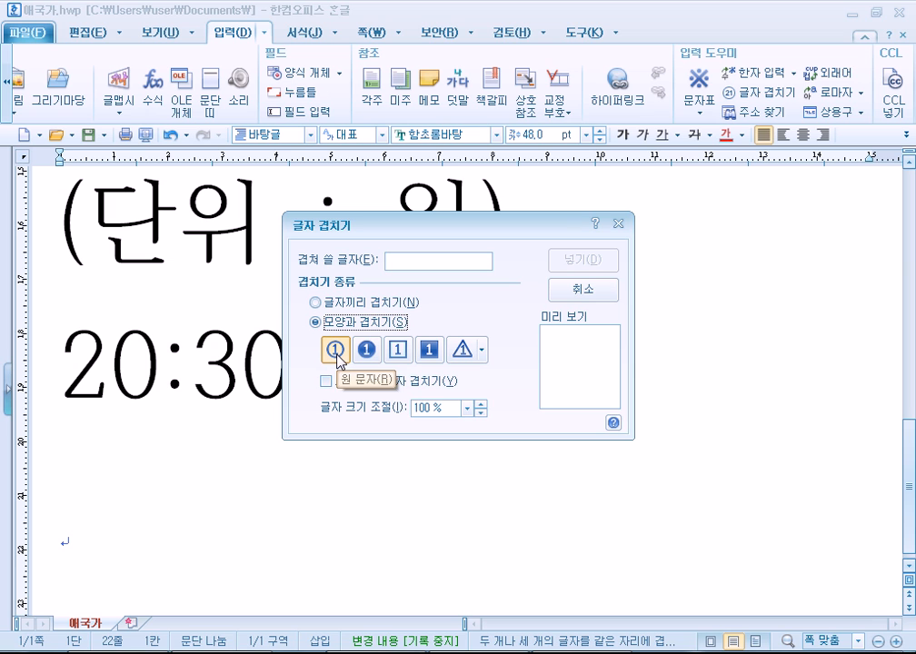
left_click(417, 260)
type("123")
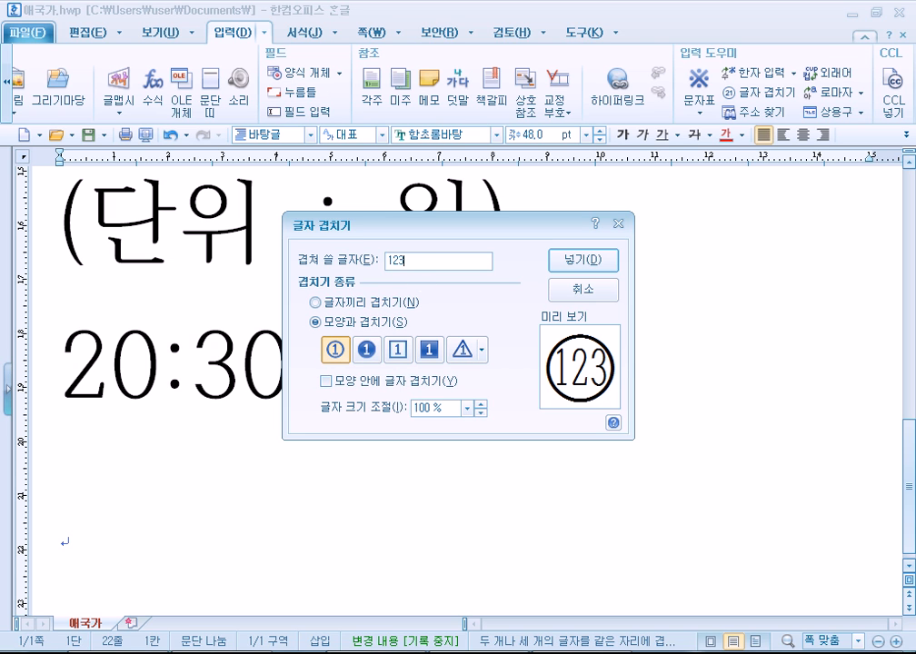
left_click(375, 392)
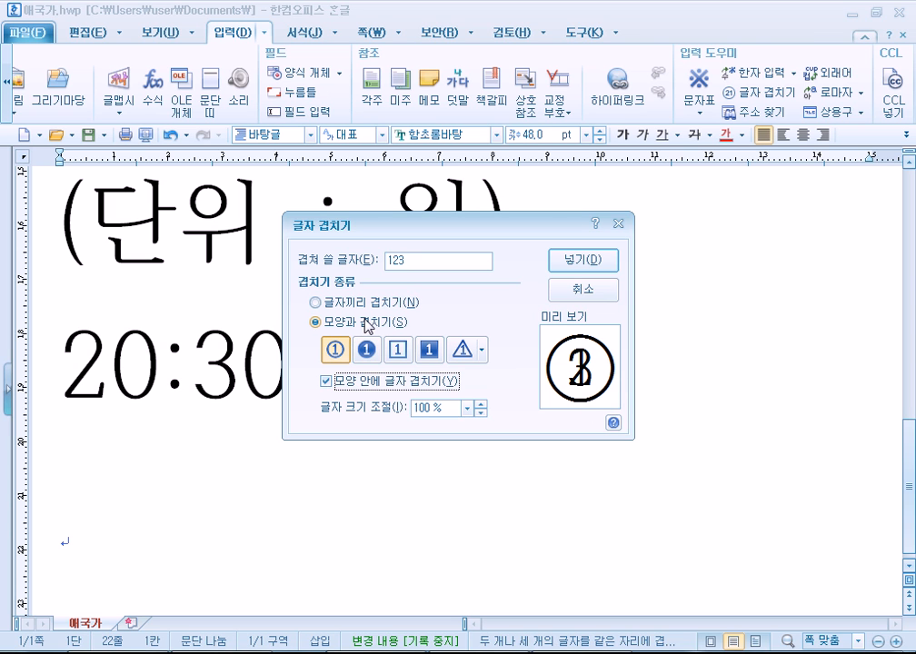
left_click(327, 381)
left_click(583, 260)
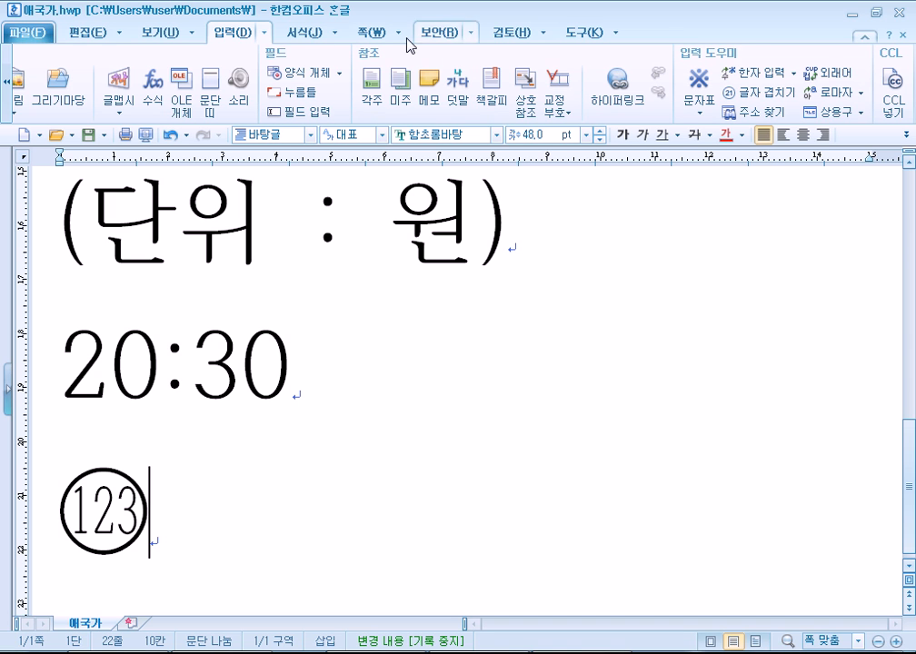
Browse the 파일 and 편집 menus and switch the ribbon between 편집 and 보기, ending on 편집.
left_click(37, 36)
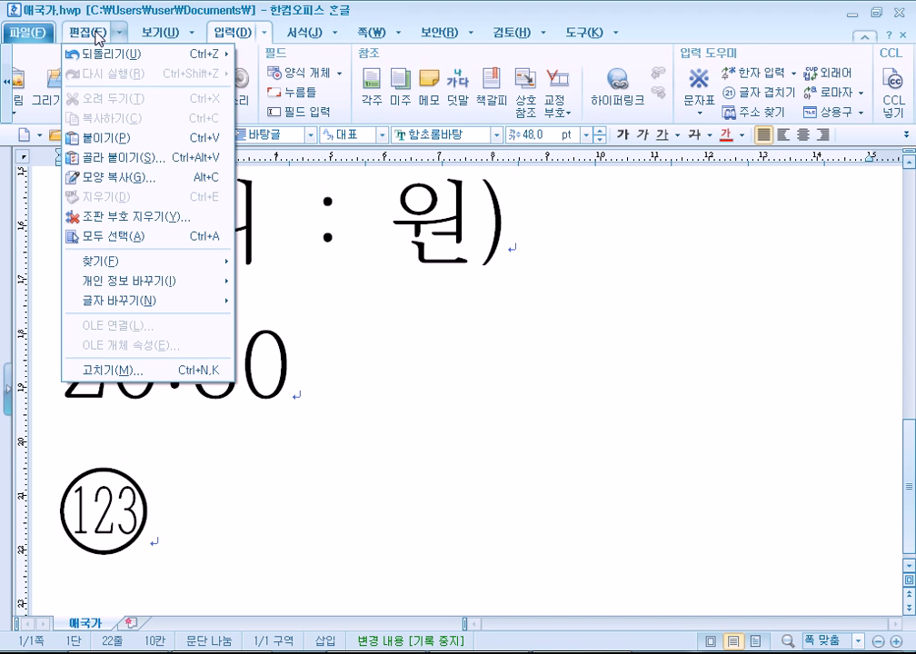
left_click(98, 35)
left_click(93, 34)
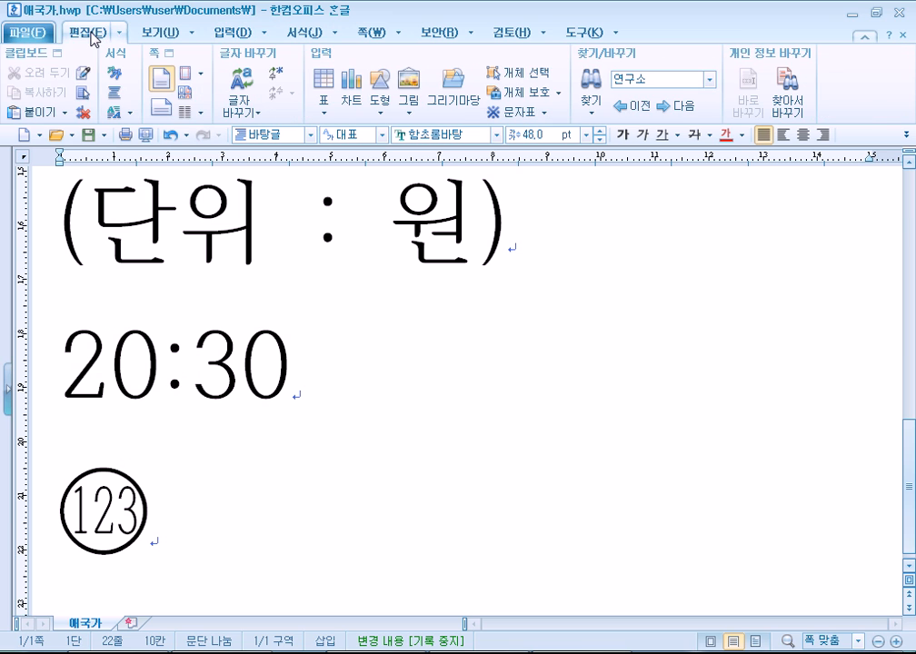
left_click(155, 34)
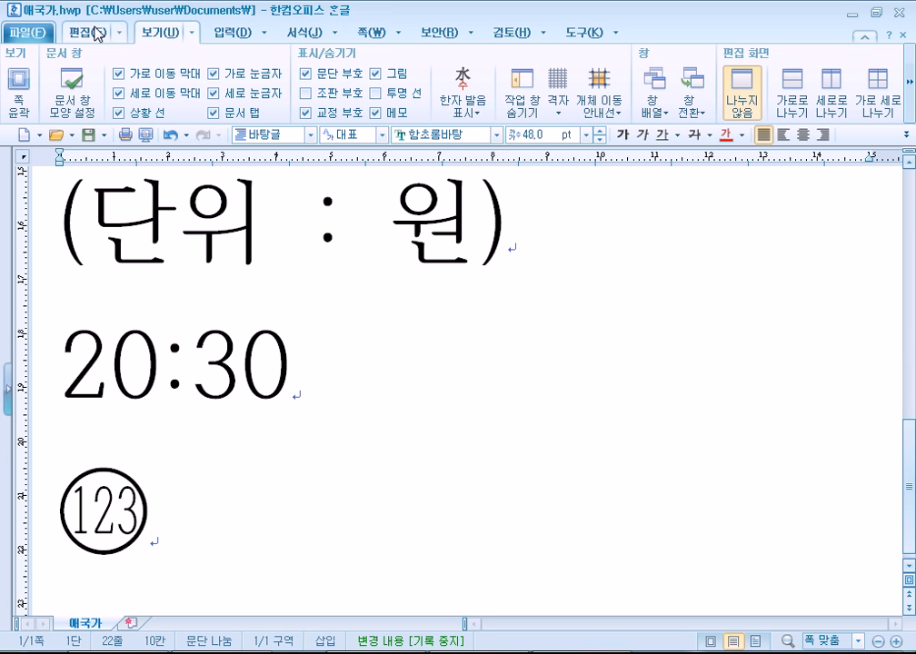
left_click(97, 34)
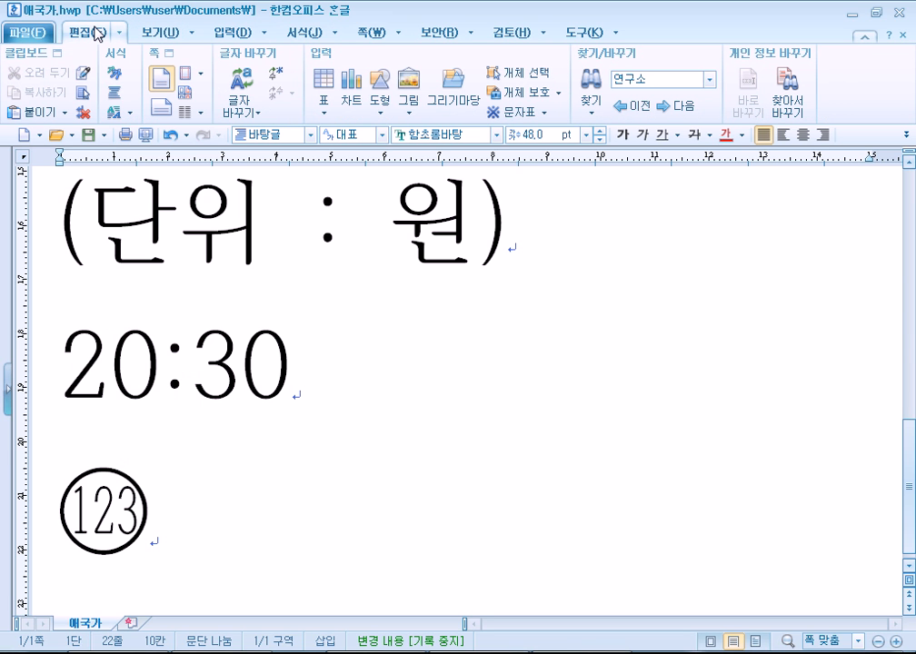
left_click(30, 34)
left_click(30, 34)
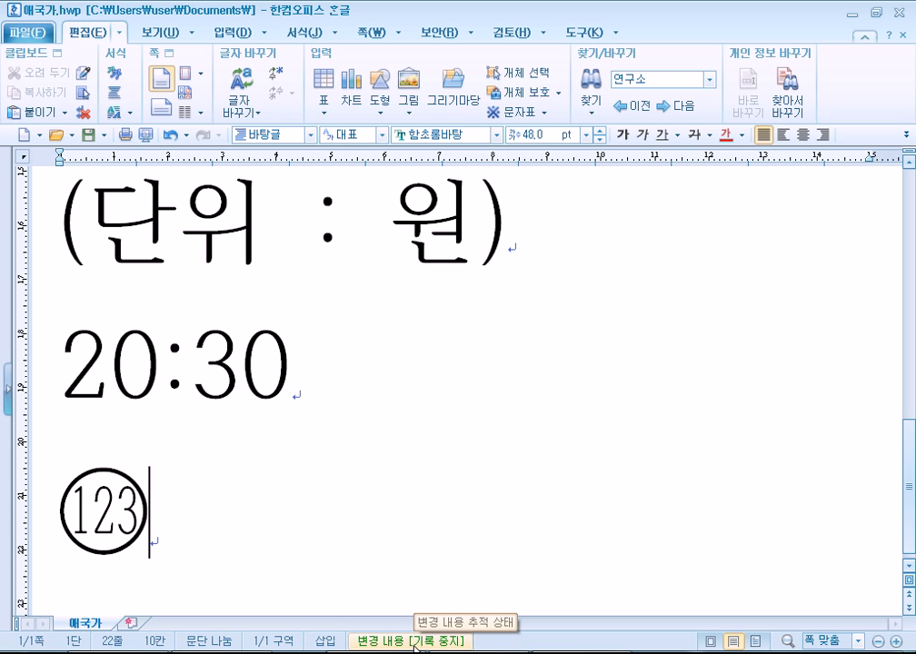
Turn change tracking on, save 애국가.hwp, then turn tracking off and acknowledge the notice.
left_click(414, 642)
left_click(456, 363)
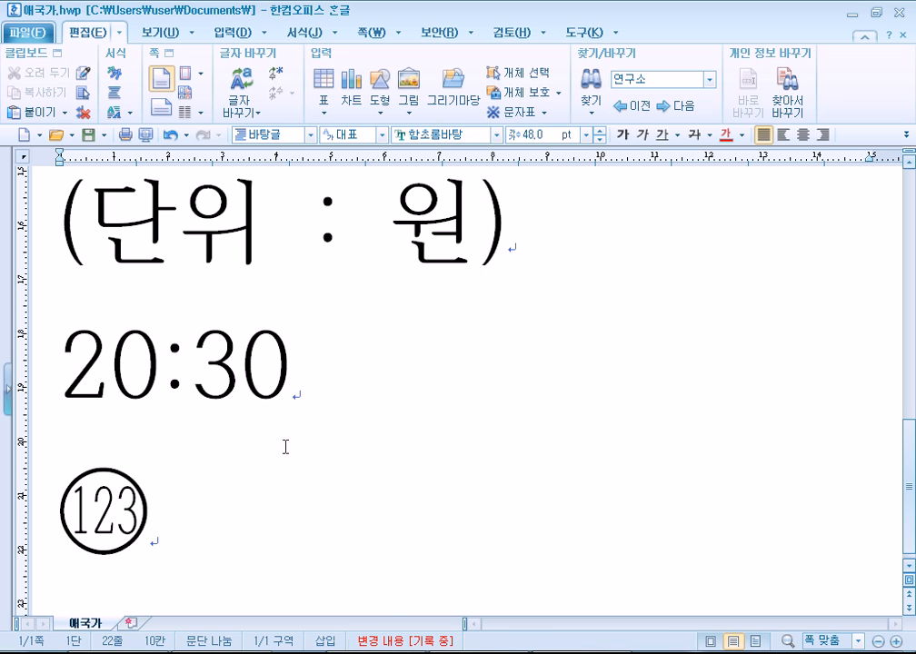
left_click(90, 134)
left_click(411, 640)
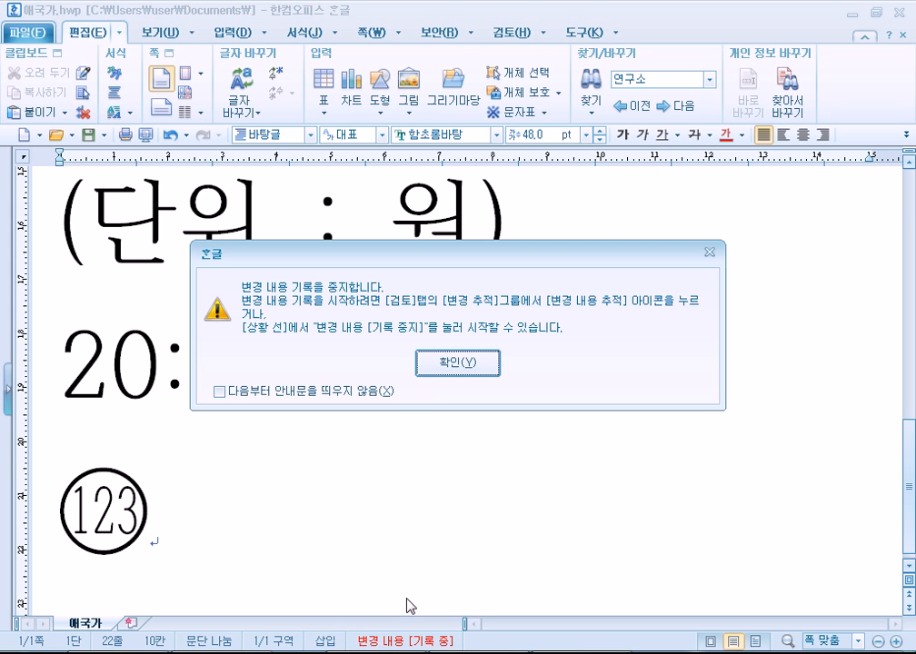
left_click(456, 365)
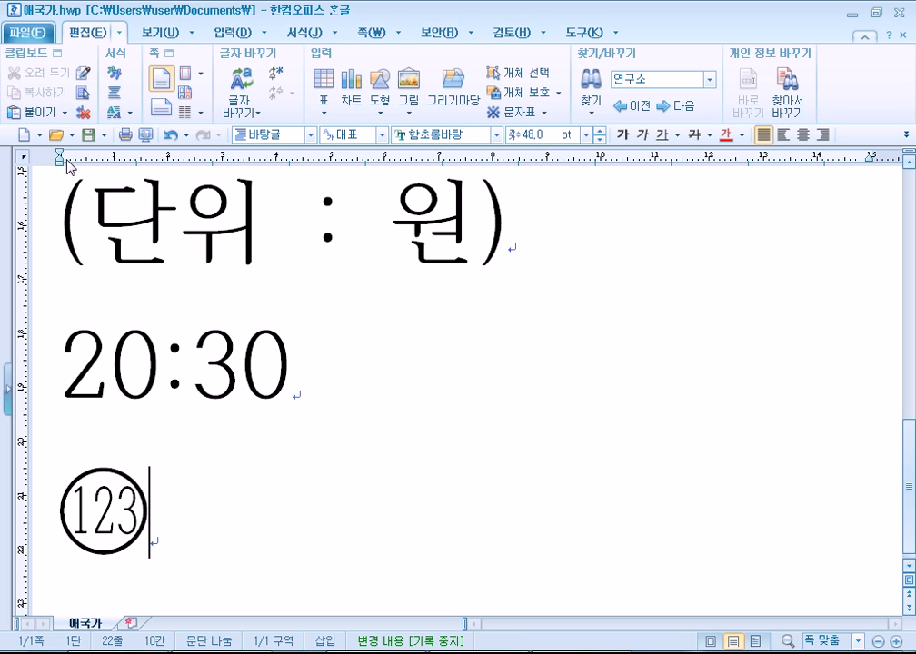